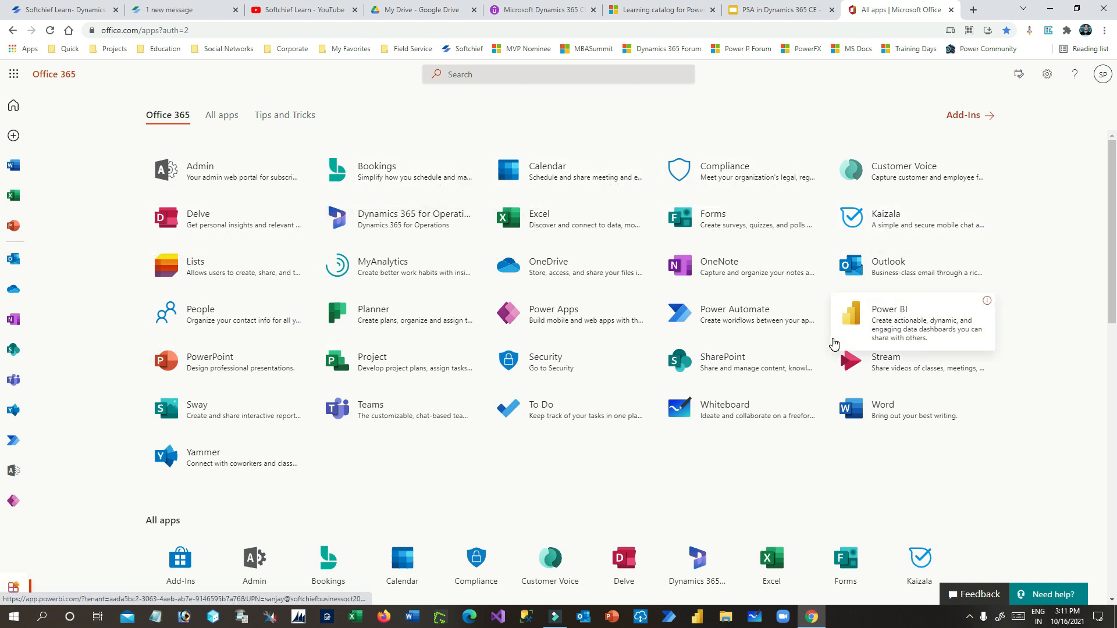
- Launch Power Apps in a new tab from the Office 365 All apps page
{"action": "left_click", "coordinate": [506, 316]}
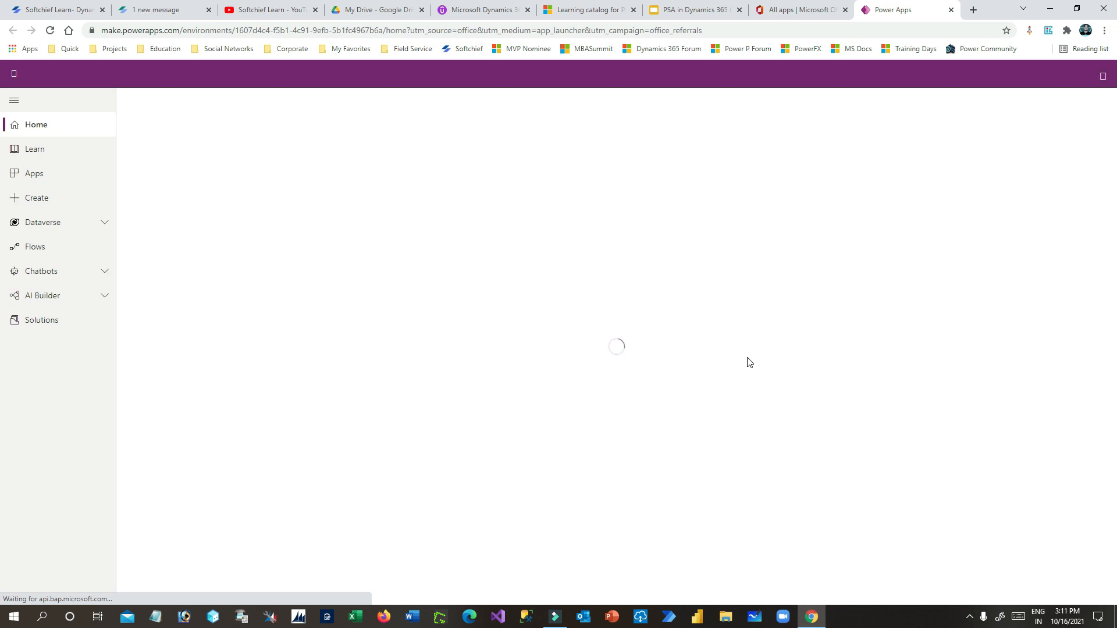
- Confirm the active environment, then launch Project Service from the environment's Apps list
{"action": "left_click", "coordinate": [923, 81]}
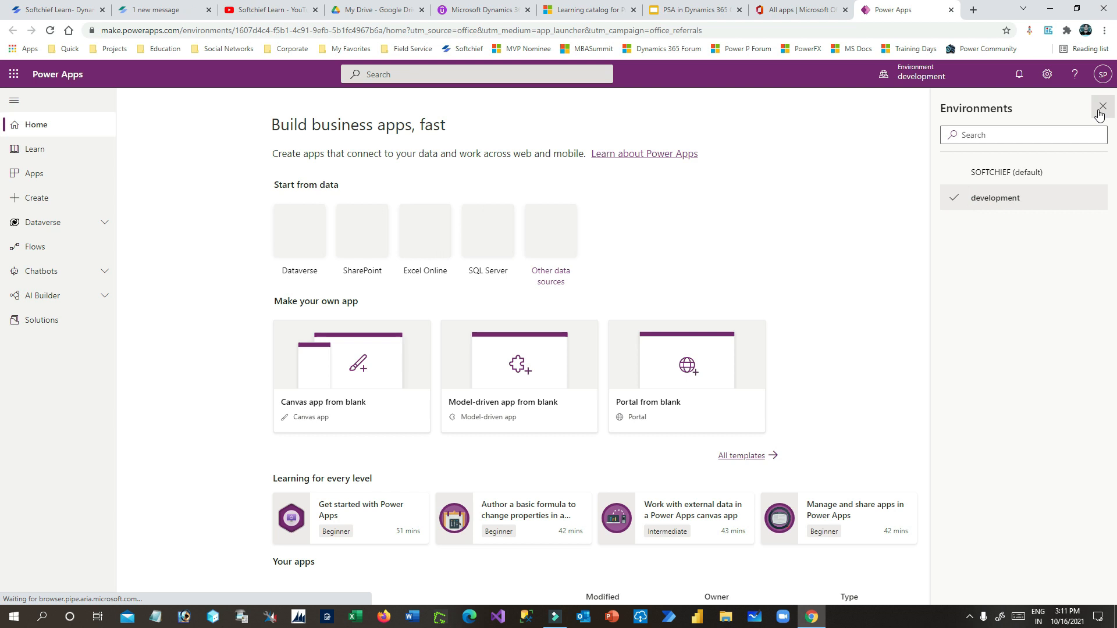
{"action": "left_click", "coordinate": [1099, 112]}
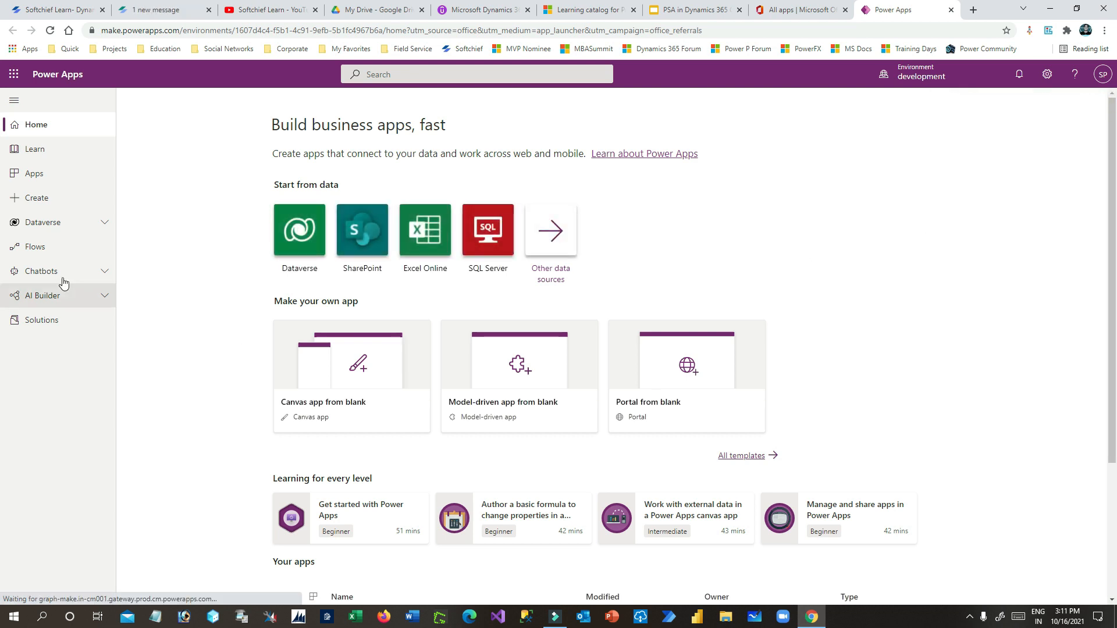
{"action": "left_click", "coordinate": [61, 176]}
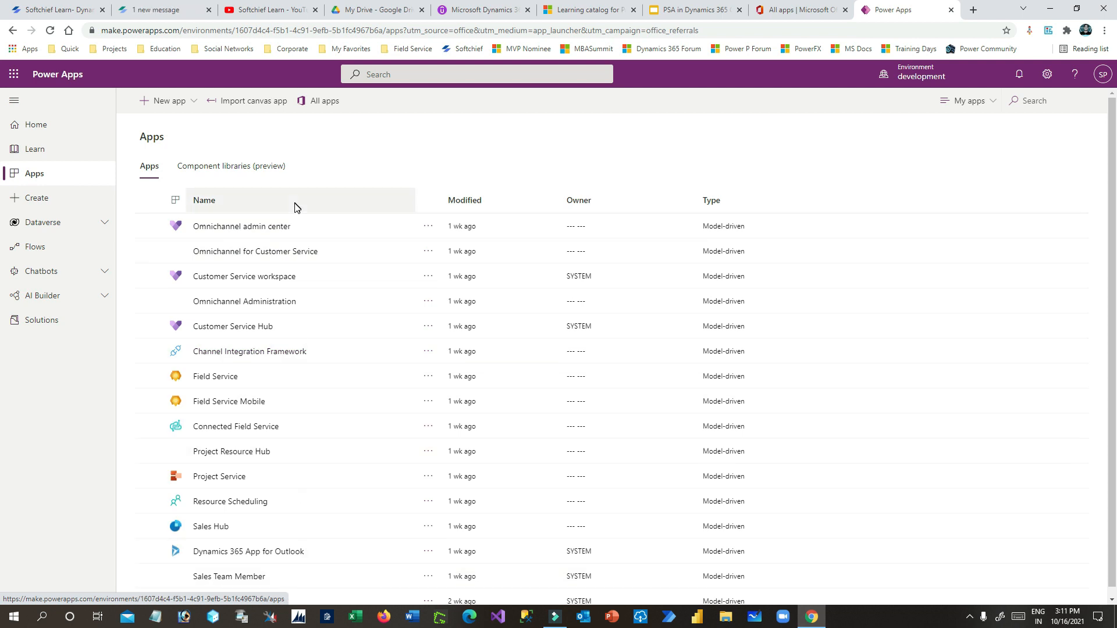
{"action": "scroll", "coordinate": [305, 407], "scroll_direction": "down", "scroll_amount": 1}
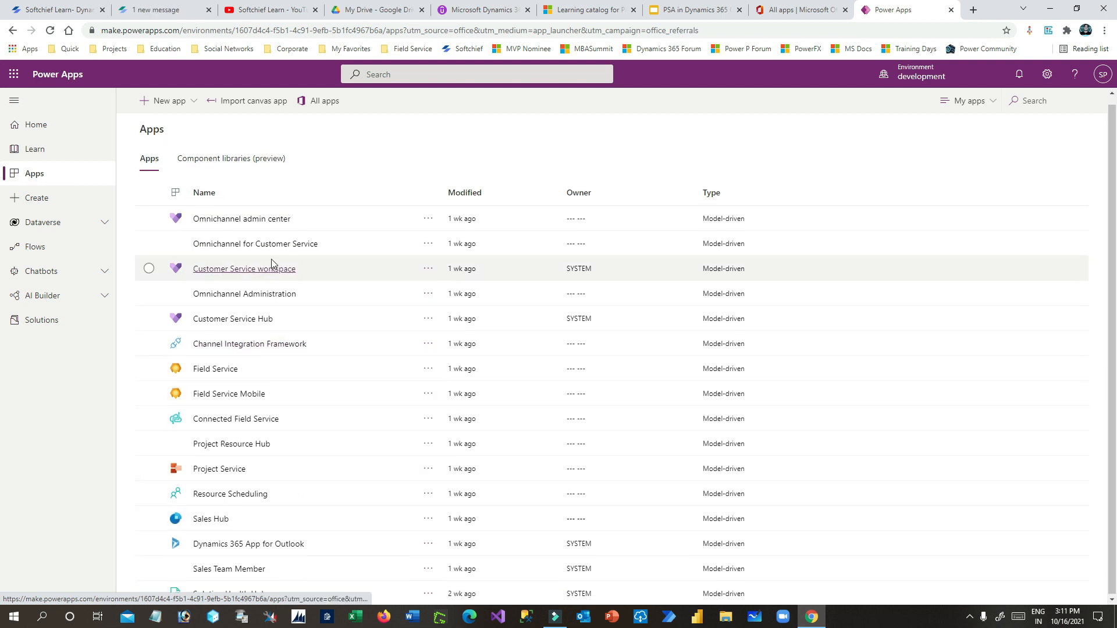
{"action": "scroll", "coordinate": [279, 302], "scroll_direction": "up", "scroll_amount": 1}
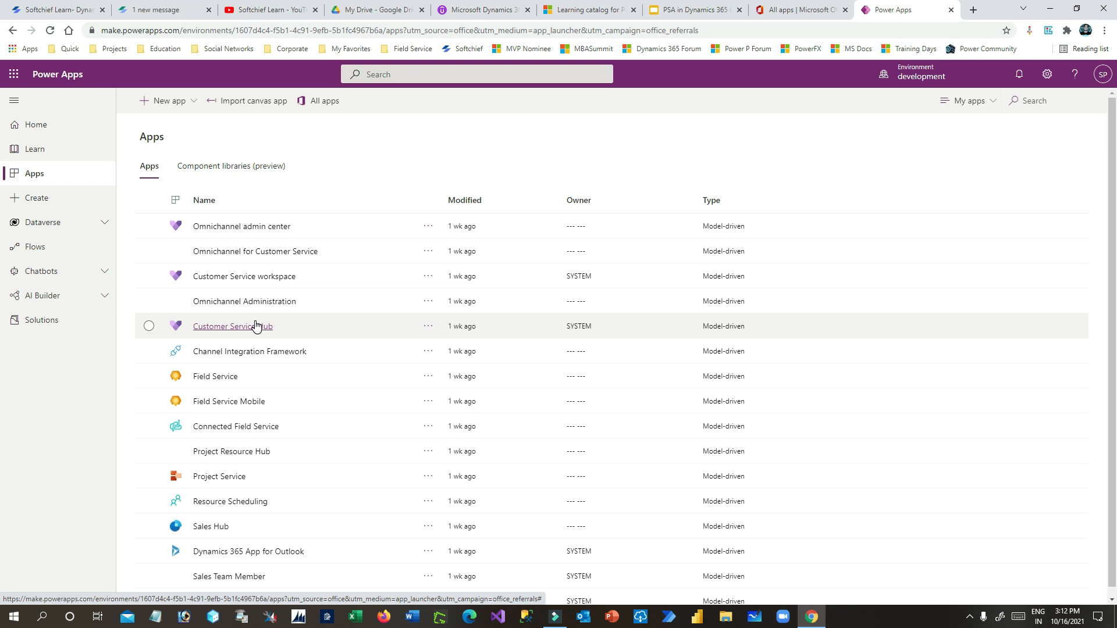
{"action": "left_click", "coordinate": [218, 478]}
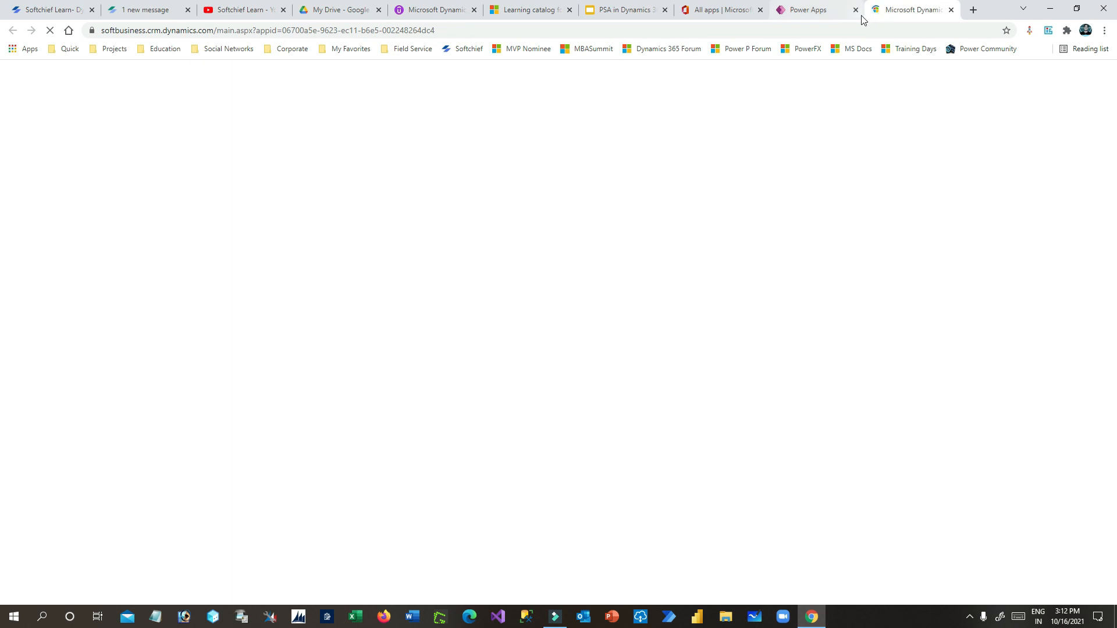
- Close the Power Apps tab and return to the Practice Management Dashboard in the Projects area
{"action": "left_click", "coordinate": [855, 10]}
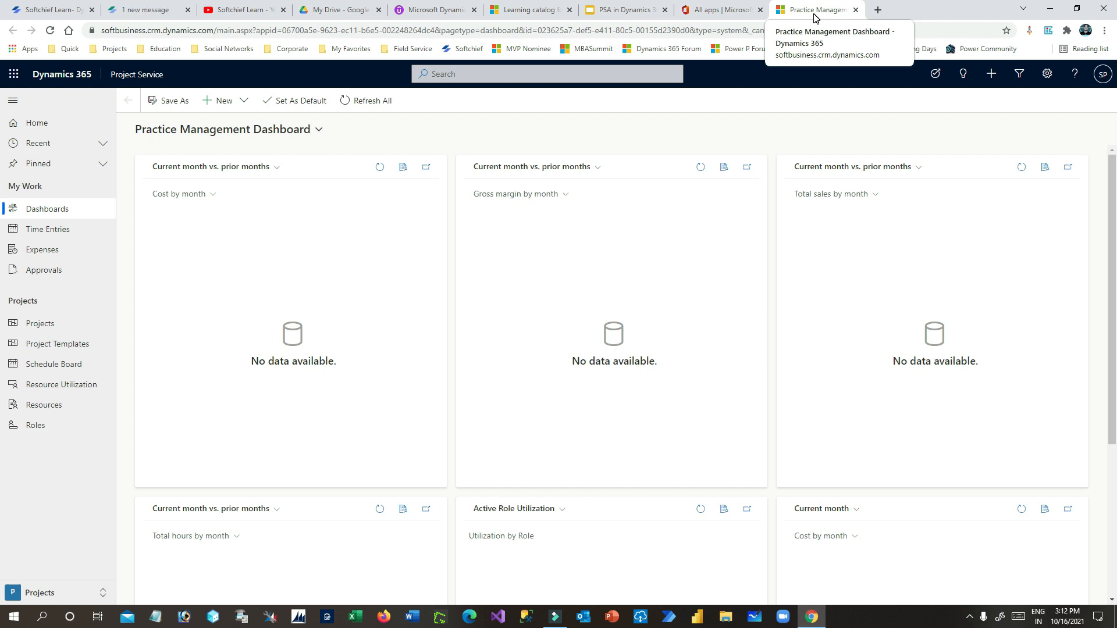
{"action": "left_click", "coordinate": [779, 11]}
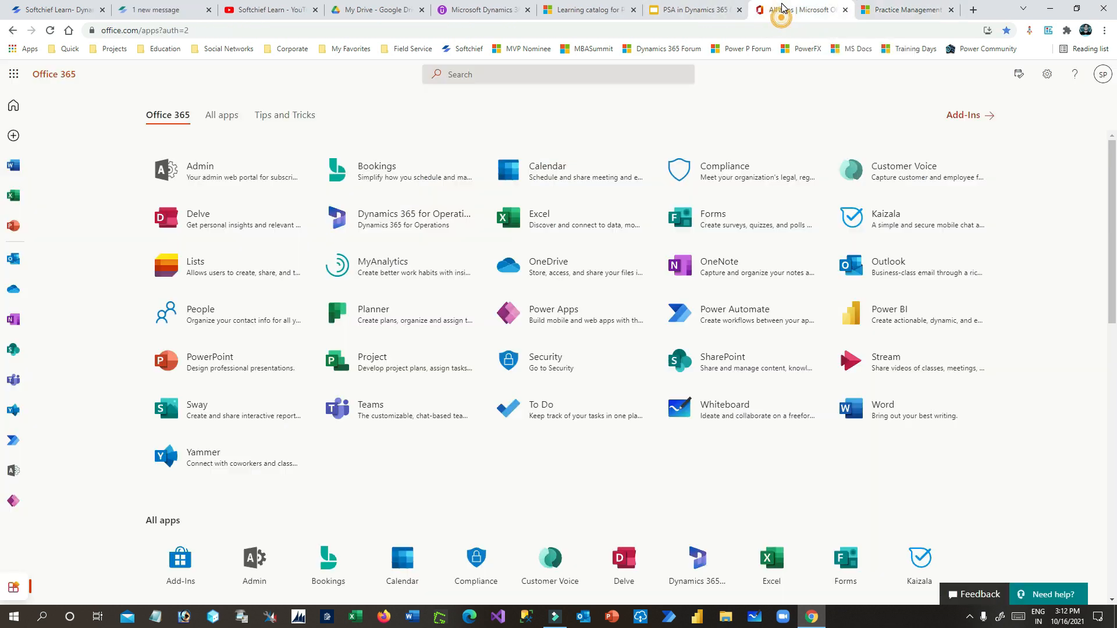
{"action": "left_click", "coordinate": [707, 10]}
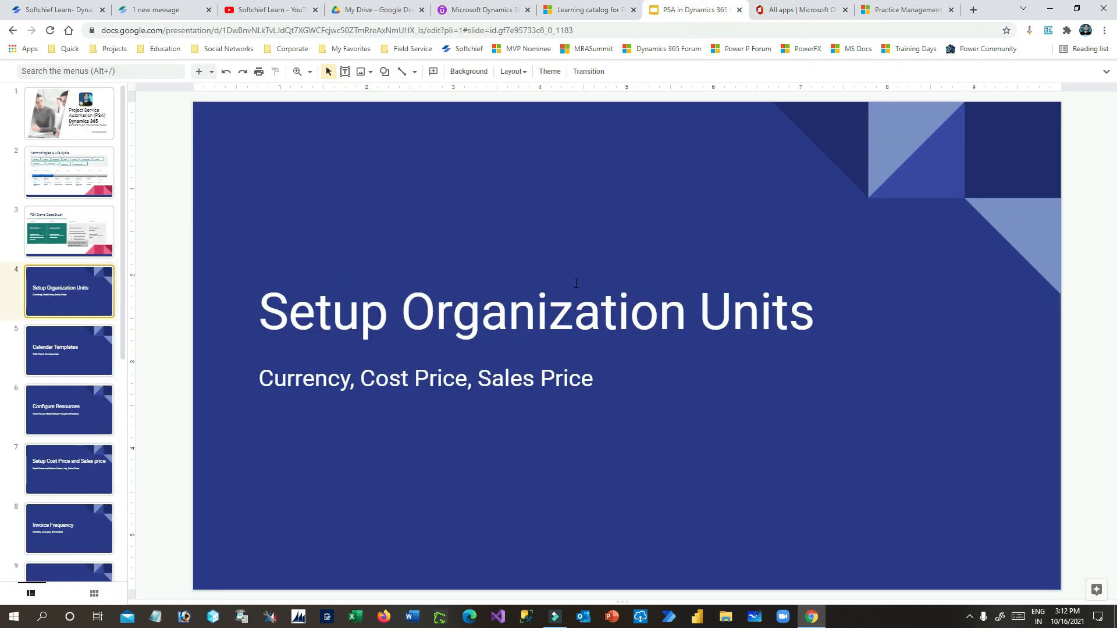
{"action": "left_click", "coordinate": [890, 10]}
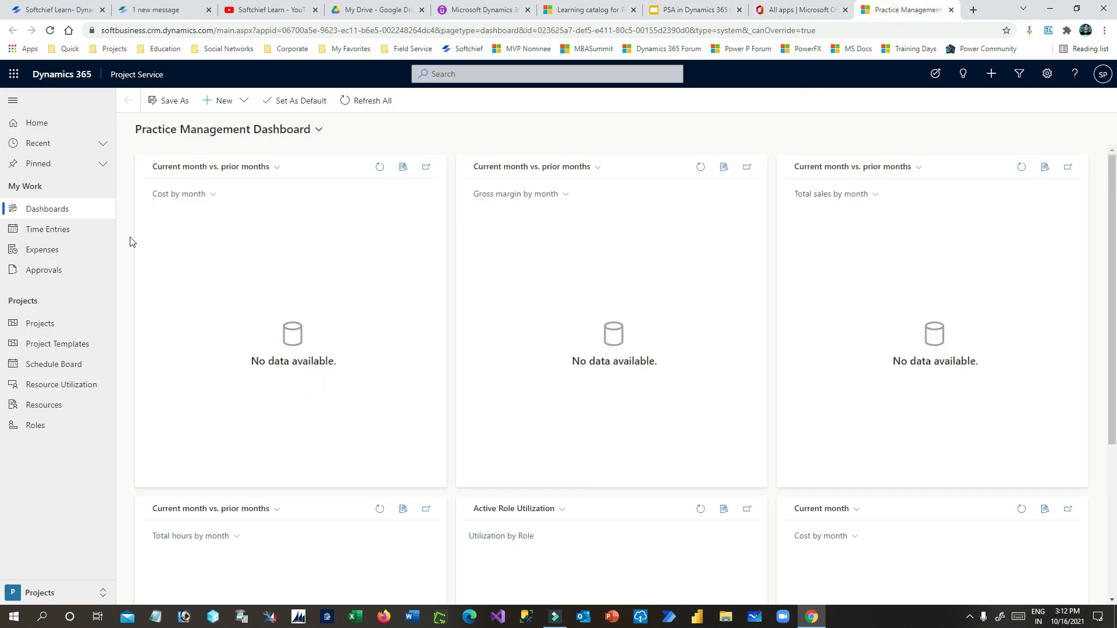
{"action": "left_click", "coordinate": [58, 593]}
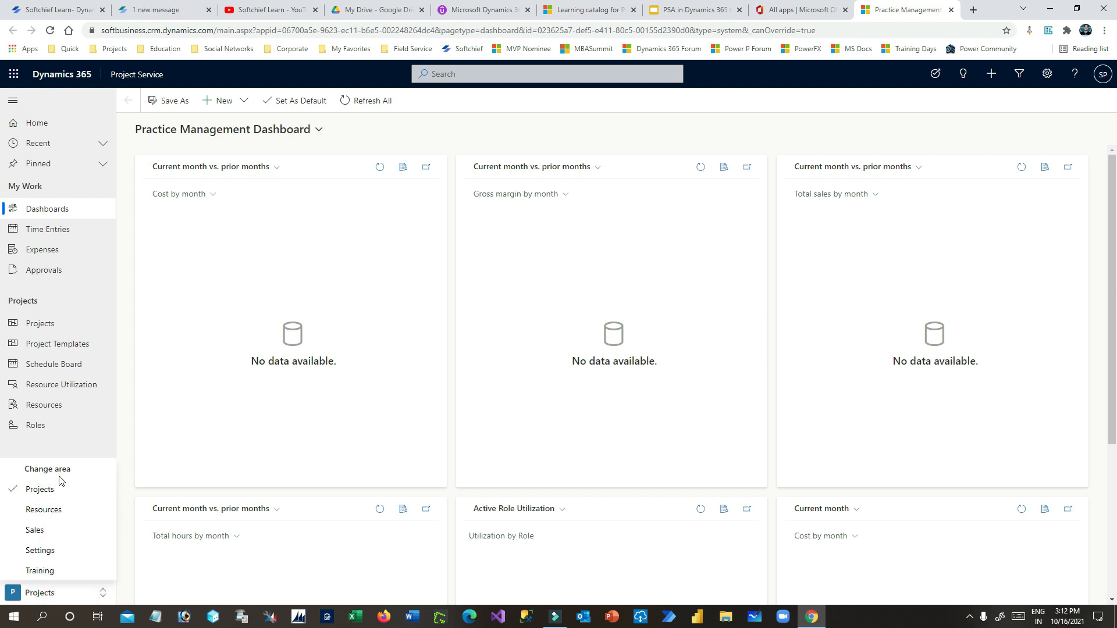
{"action": "left_click", "coordinate": [39, 489]}
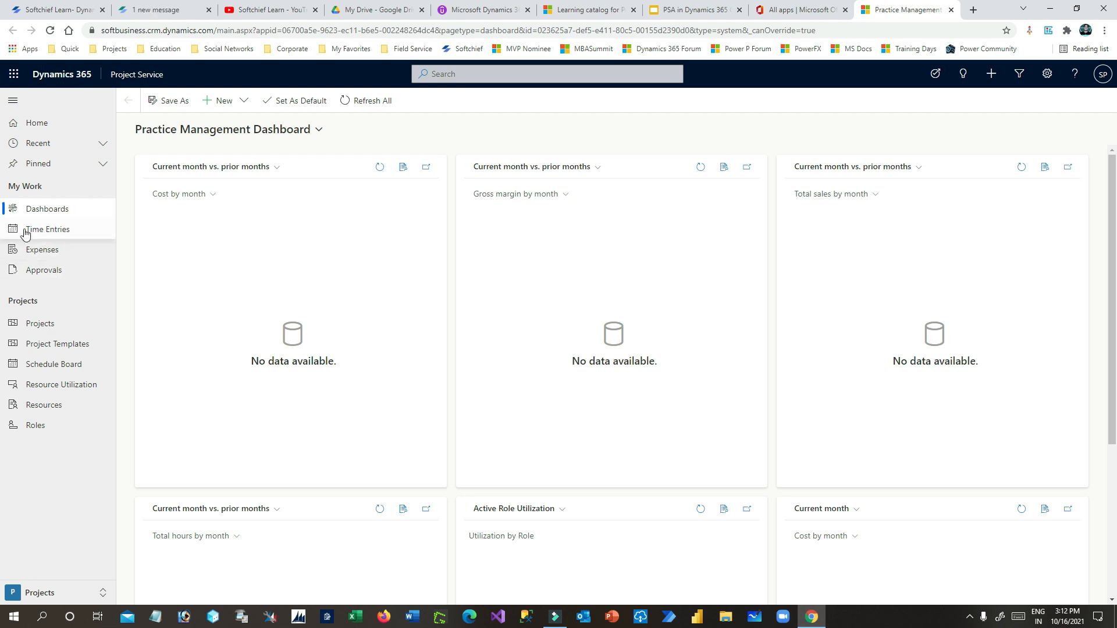
- Switch to the Resources area to view the 90 active bookable resources
{"action": "left_click", "coordinate": [47, 593]}
{"action": "left_click", "coordinate": [41, 510]}
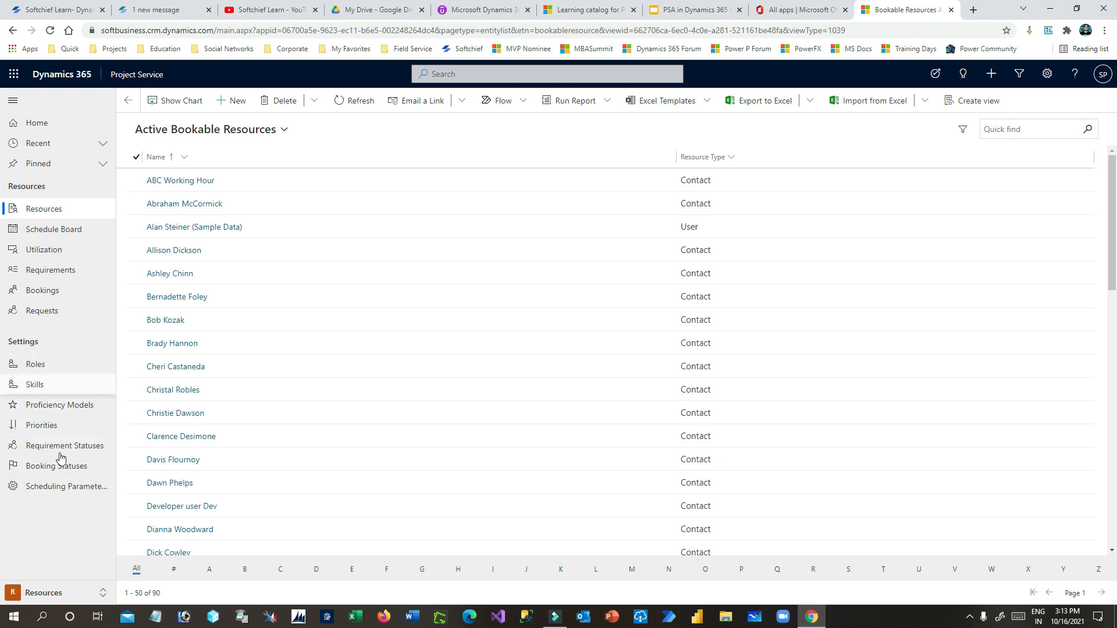
{"action": "left_click", "coordinate": [86, 593]}
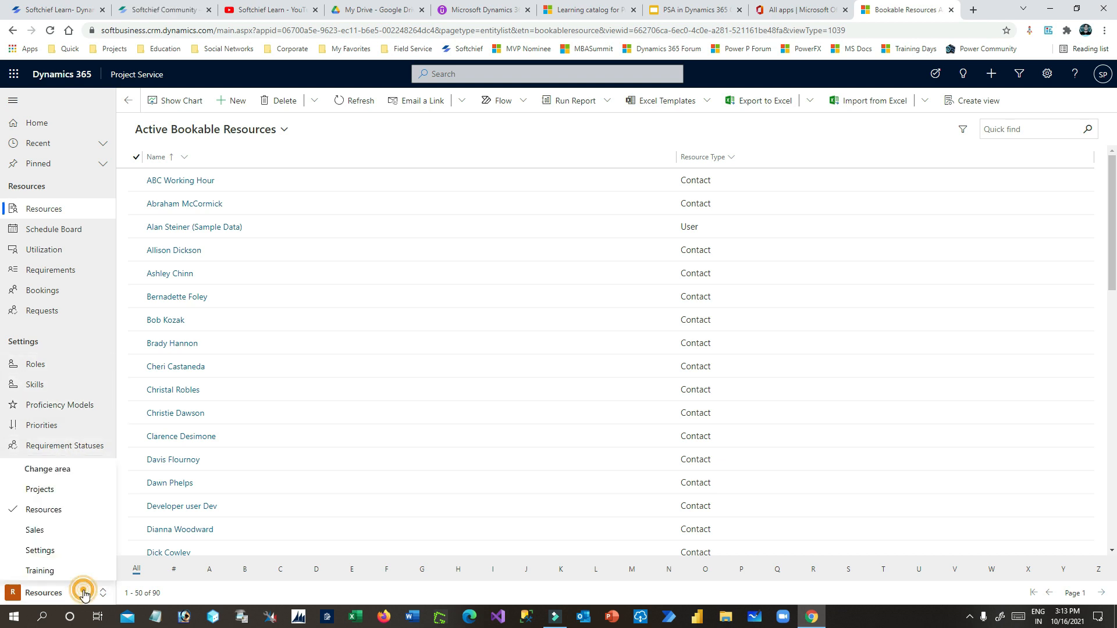
- Switch to the Sales area and review its sitemap sections alongside My Active Accounts
{"action": "left_click", "coordinate": [70, 530]}
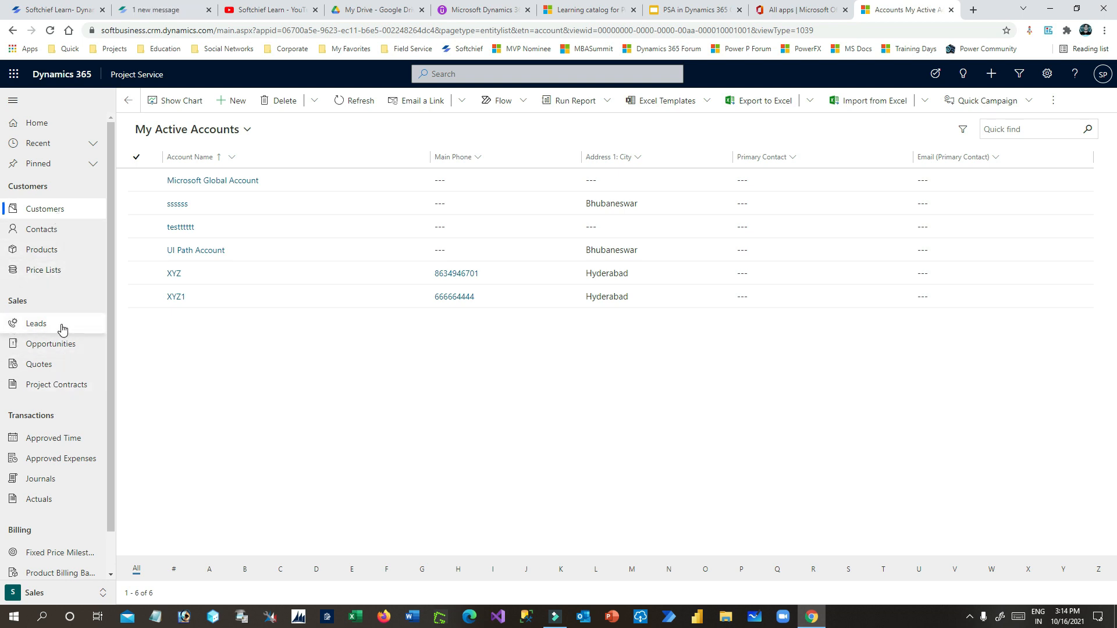
{"action": "scroll", "coordinate": [60, 326], "scroll_direction": "down", "scroll_amount": 1}
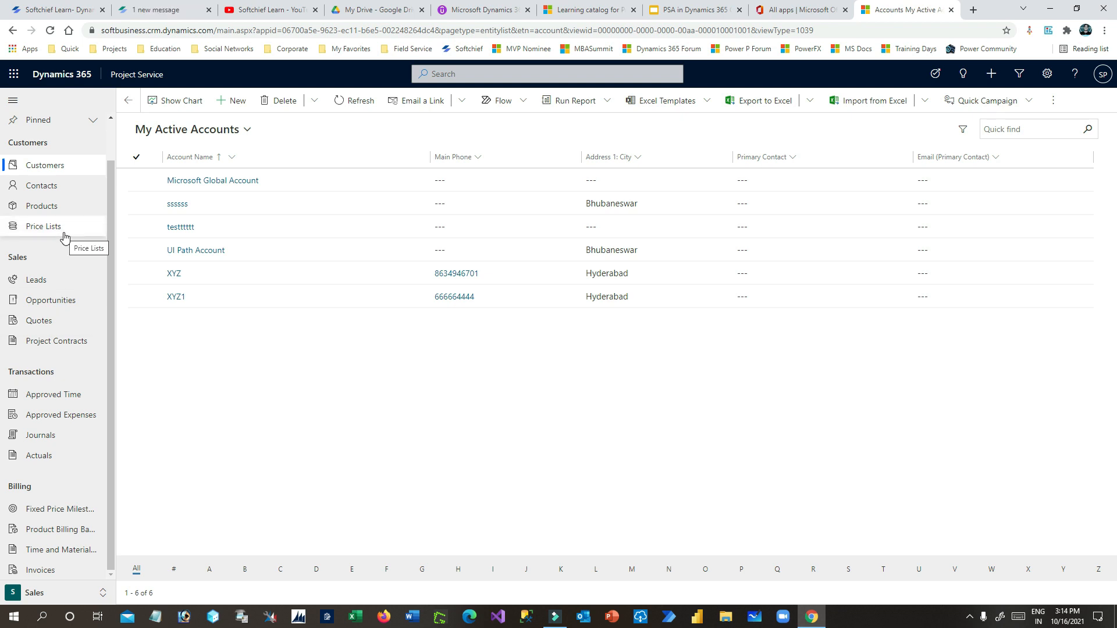
{"action": "left_click", "coordinate": [52, 592]}
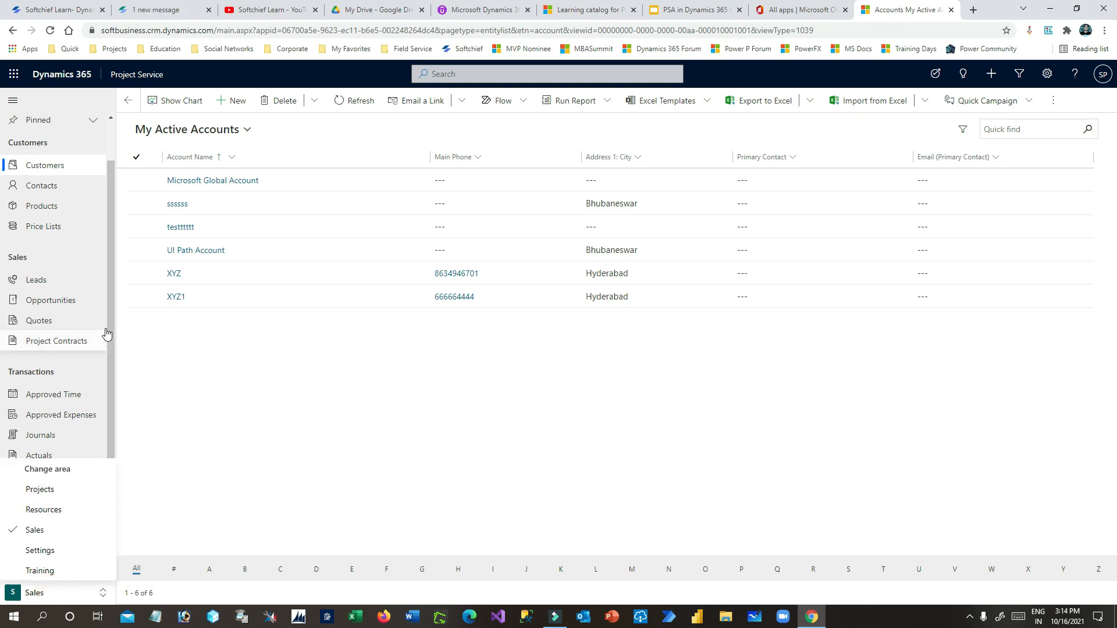
{"action": "left_click", "coordinate": [108, 306]}
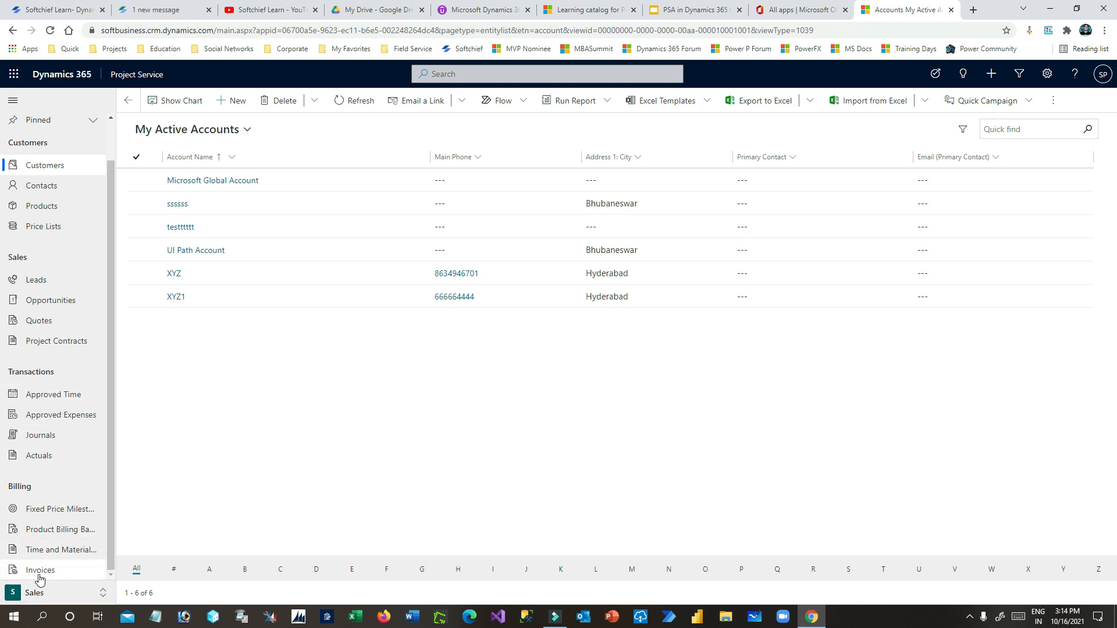
{"action": "left_click", "coordinate": [73, 592]}
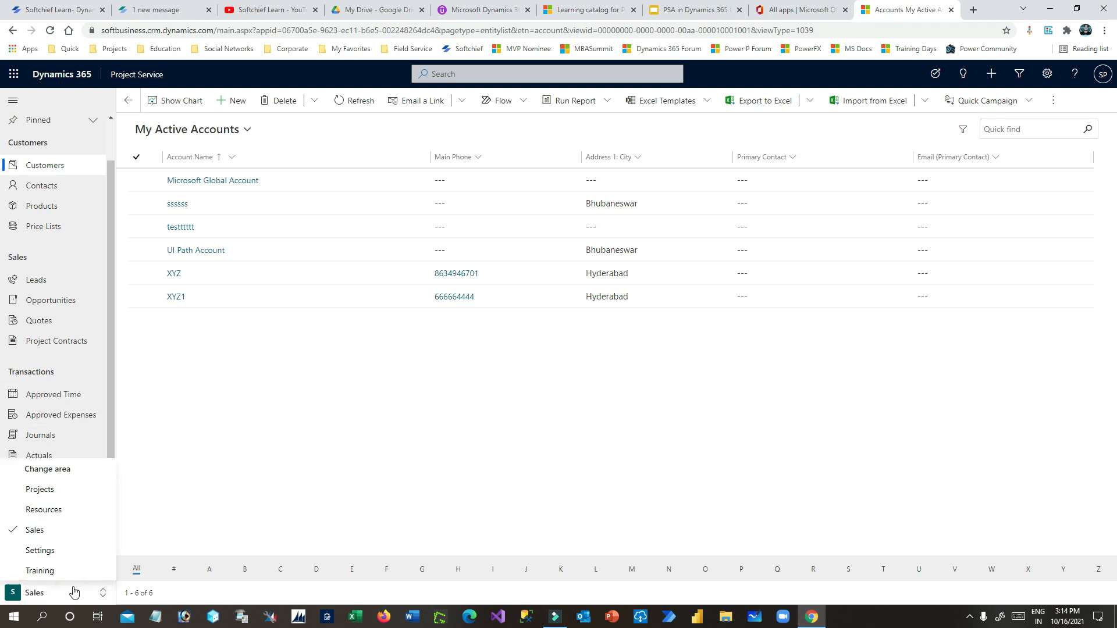
- Switch to the Settings area and close the Office apps tab
{"action": "left_click", "coordinate": [65, 550]}
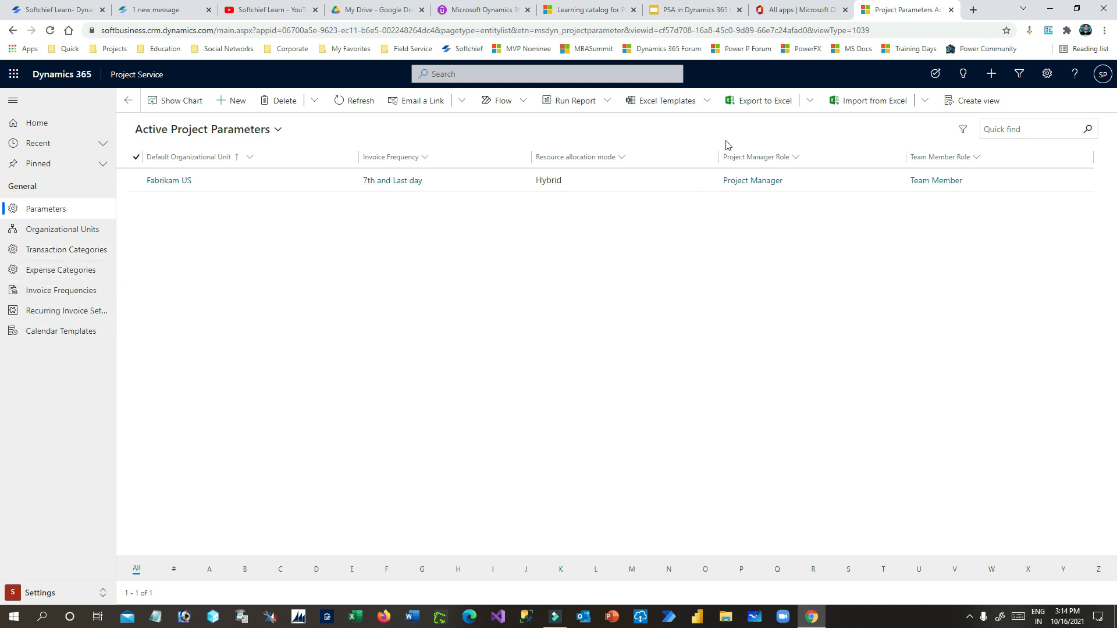
{"action": "left_click", "coordinate": [798, 10]}
{"action": "left_click", "coordinate": [713, 11]}
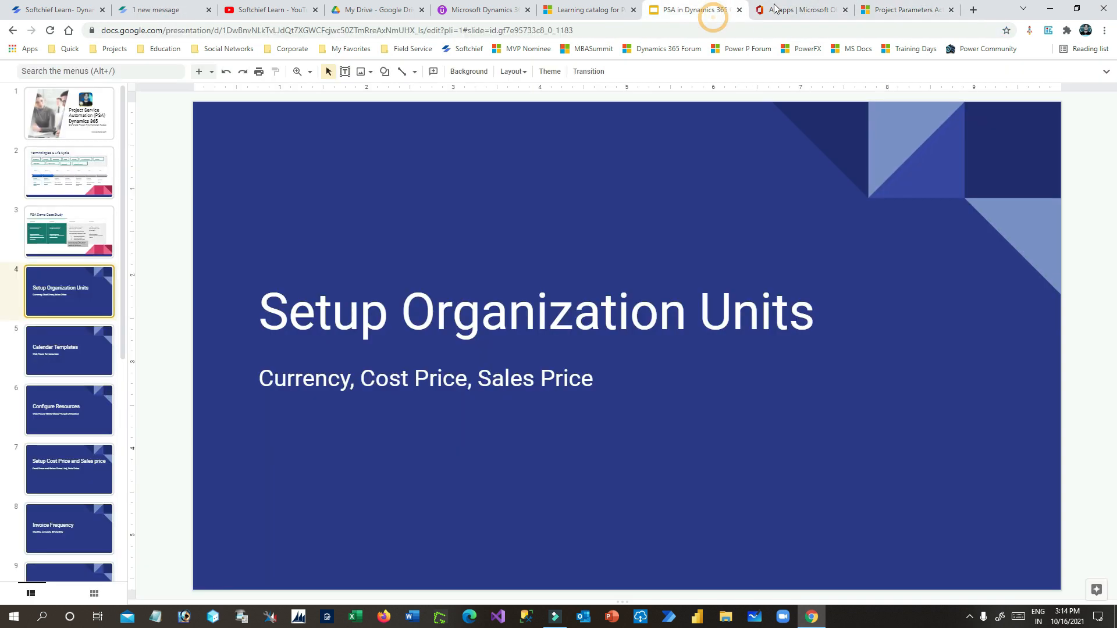
{"action": "left_click", "coordinate": [846, 10]}
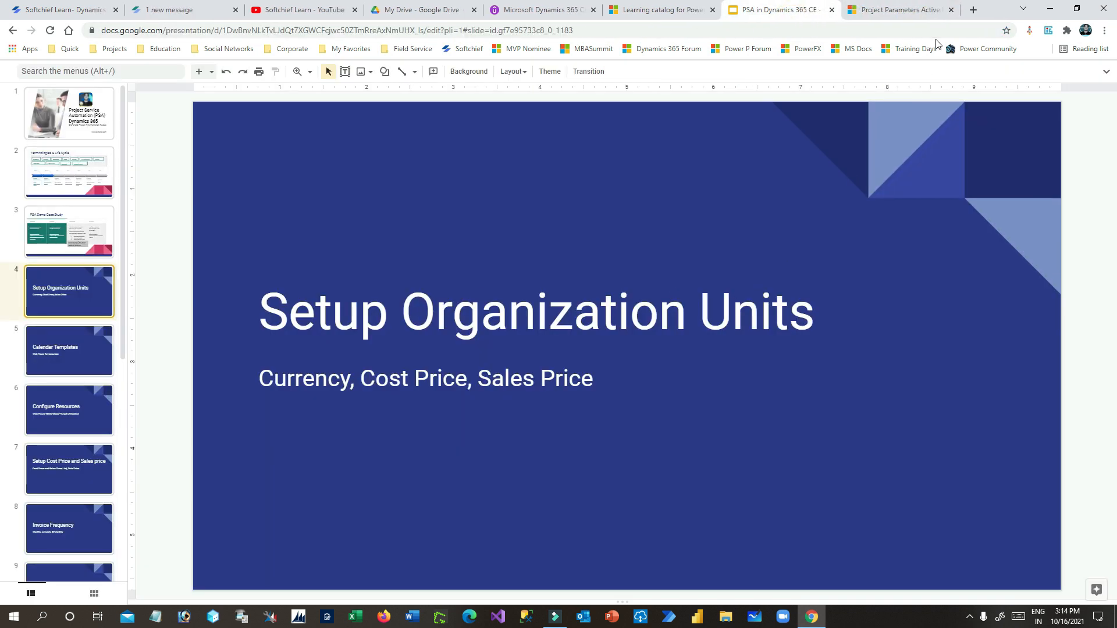
{"action": "left_click", "coordinate": [899, 10]}
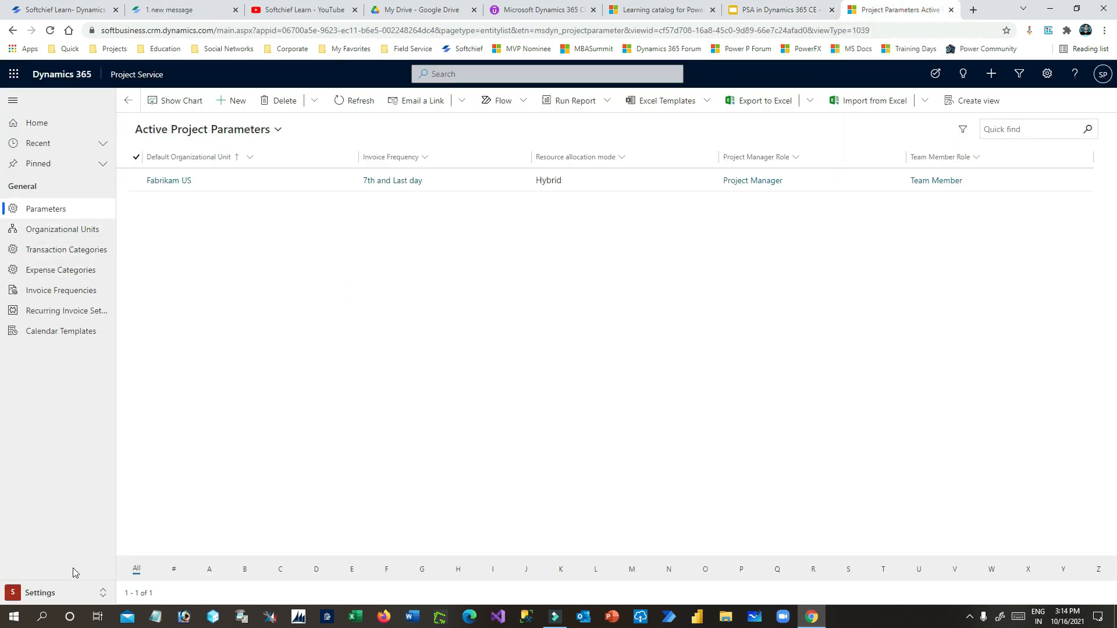
- Open Organizational Units in Settings and start a new unit record
{"action": "left_click", "coordinate": [64, 592]}
{"action": "left_click", "coordinate": [55, 548]}
{"action": "left_click", "coordinate": [73, 229]}
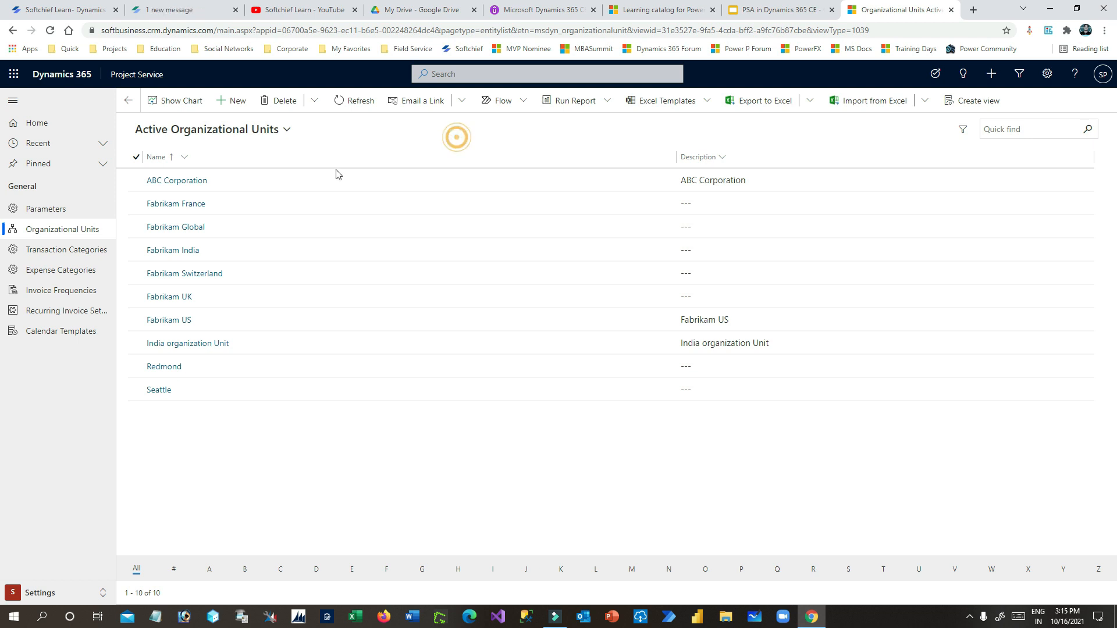
{"action": "left_click", "coordinate": [239, 103]}
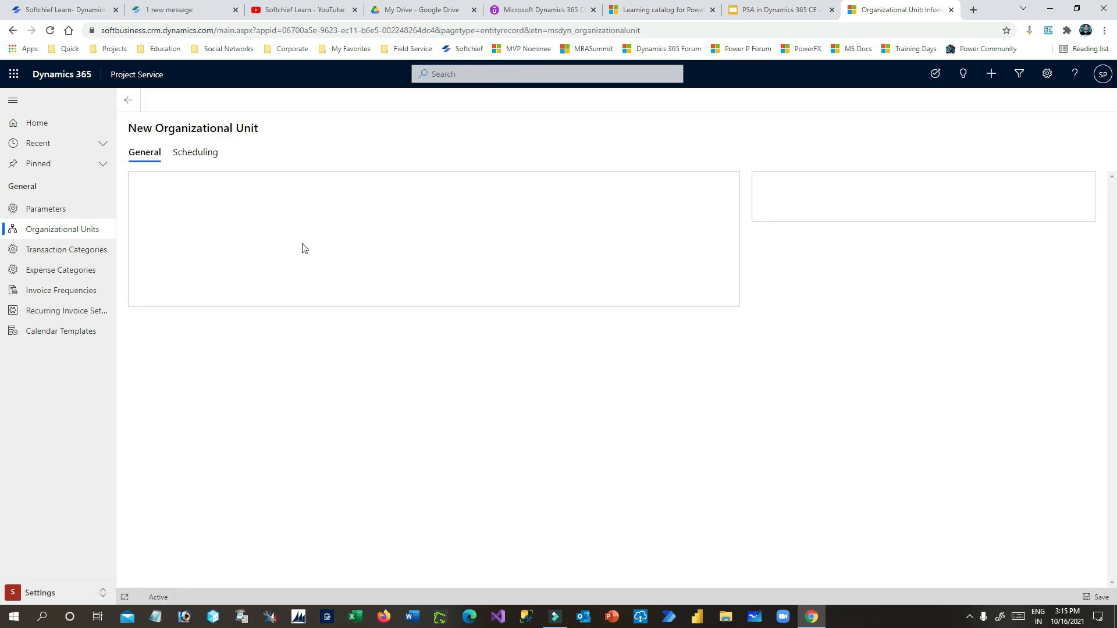
- Name the unit 'Big Deal Organization Unit' and paste that name into Description
{"action": "left_click", "coordinate": [280, 199]}
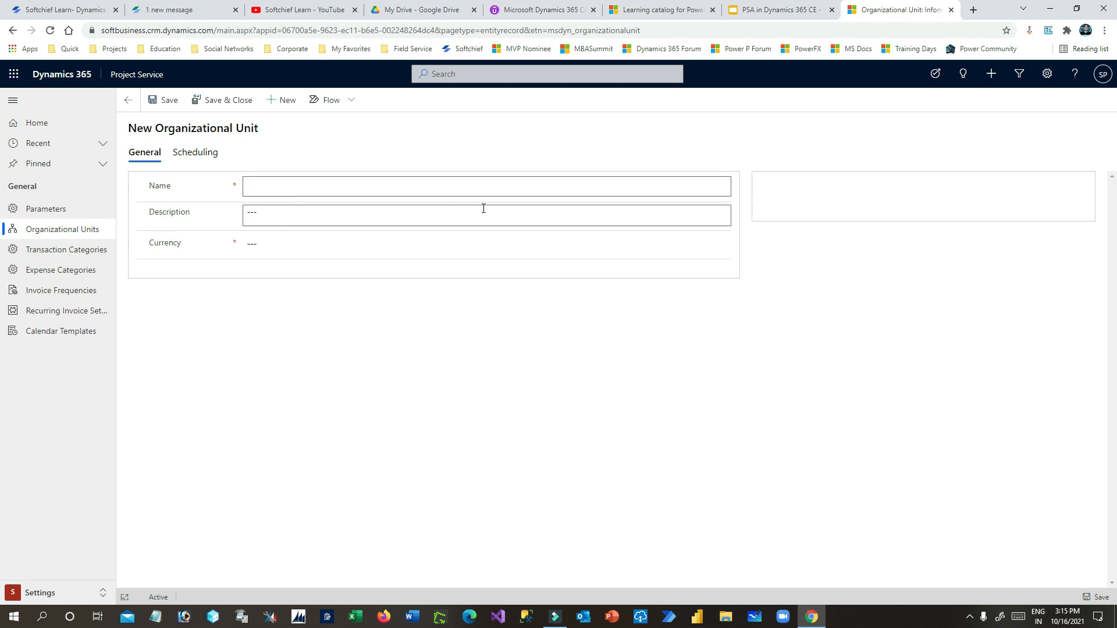
{"action": "type", "text": "BigDeal"}
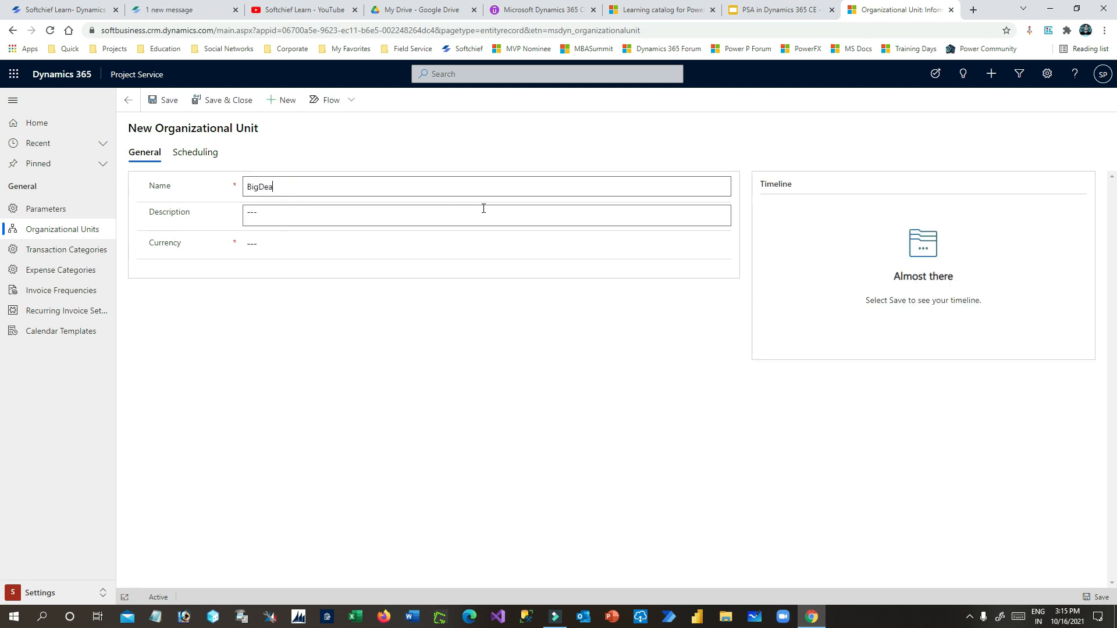
{"action": "key", "text": "BackSpace"}
{"action": "key", "text": "BackSpace"}
{"action": "key", "text": "BackSpace"}
{"action": "key", "text": "BackSpace"}
{"action": "type", "text": "Deal Organization Unit"}
{"action": "right_click", "coordinate": [311, 187]}
{"action": "left_click", "coordinate": [326, 191]}
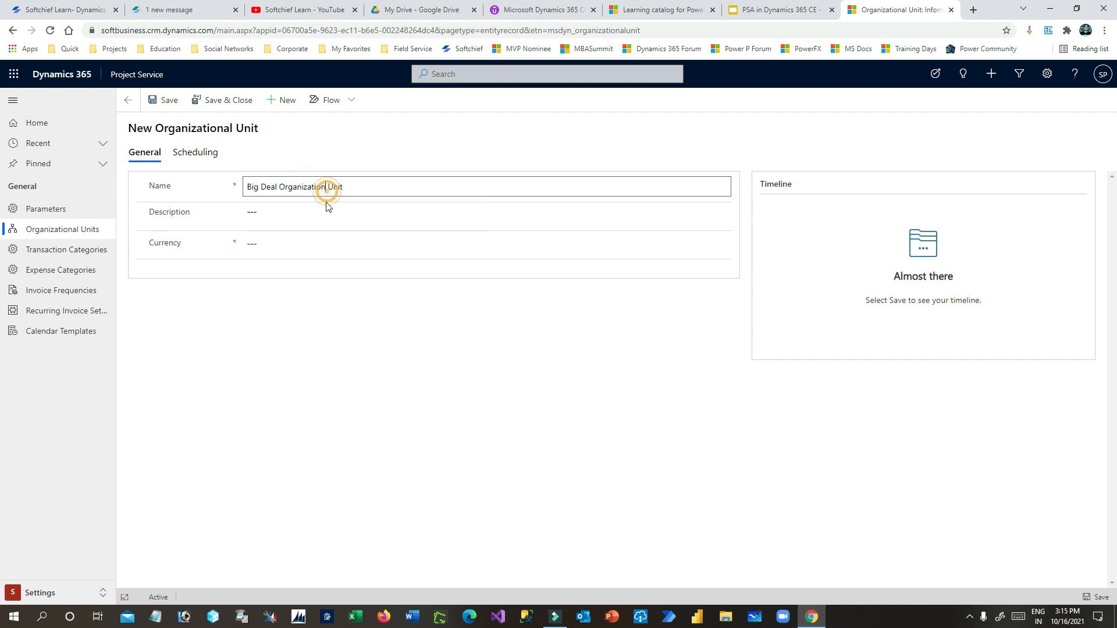
{"action": "left_click_drag", "start_coordinate": [364, 187], "coordinate": [240, 187]}
{"action": "key", "text": "ctrl+c"}
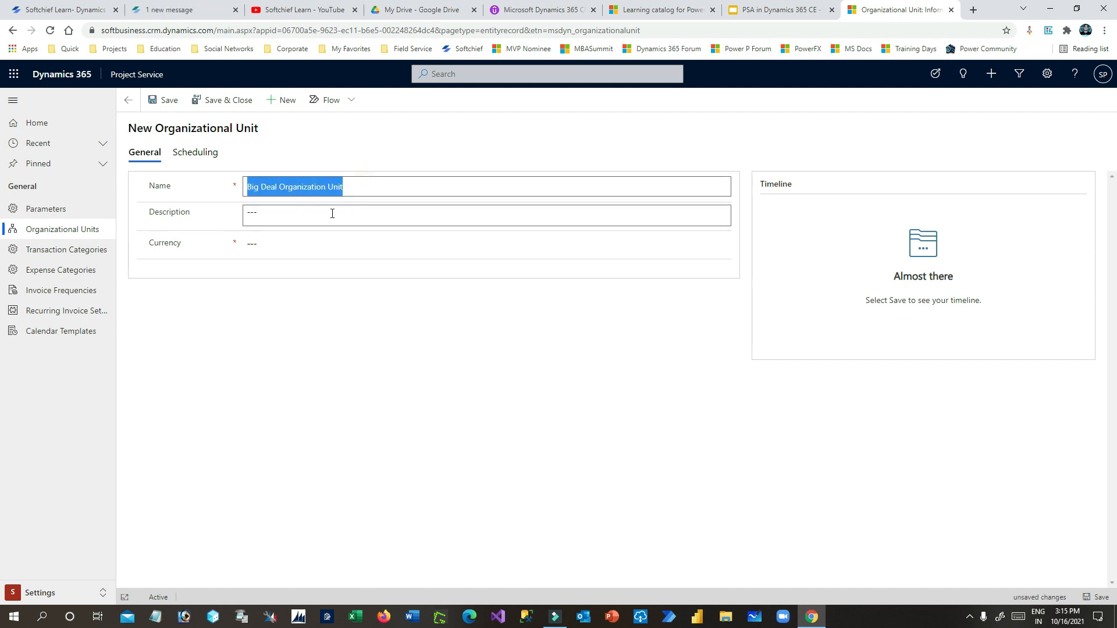
{"action": "left_click", "coordinate": [314, 213]}
{"action": "key", "text": "ctrl+v"}
- Set the unit's currency to US Dollar and save the record
{"action": "left_click", "coordinate": [294, 243]}
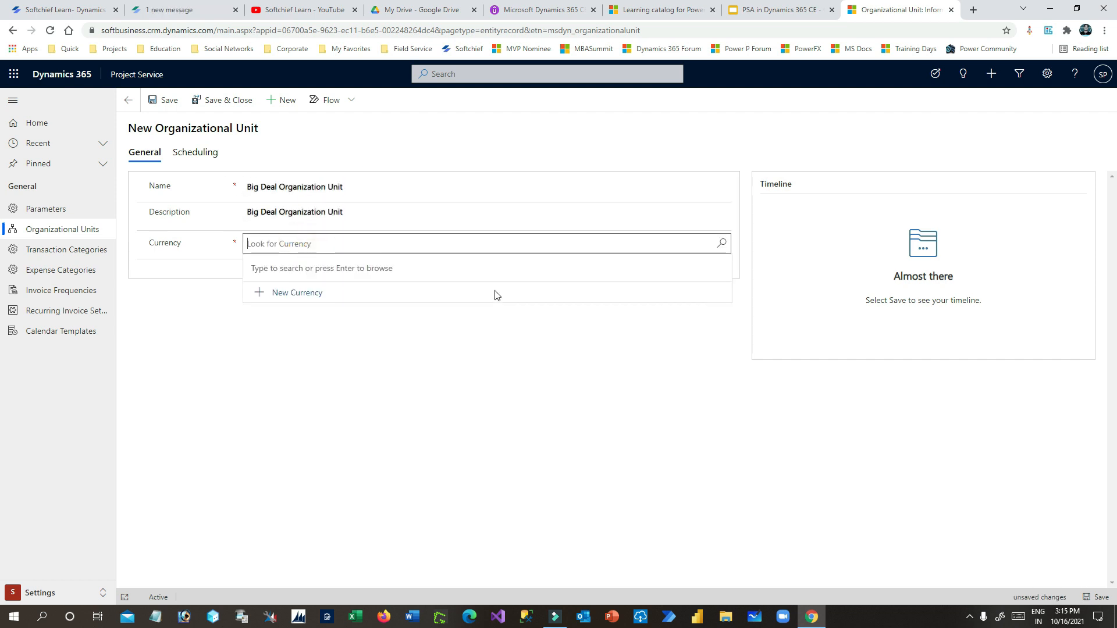
{"action": "left_click", "coordinate": [721, 243]}
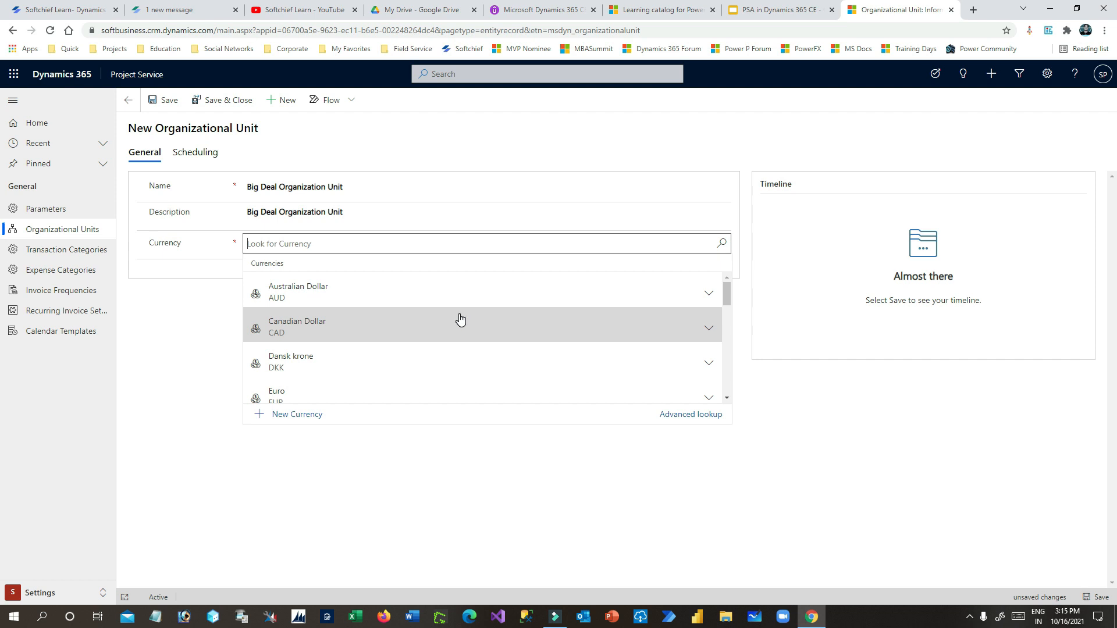
{"action": "type", "text": "usd"}
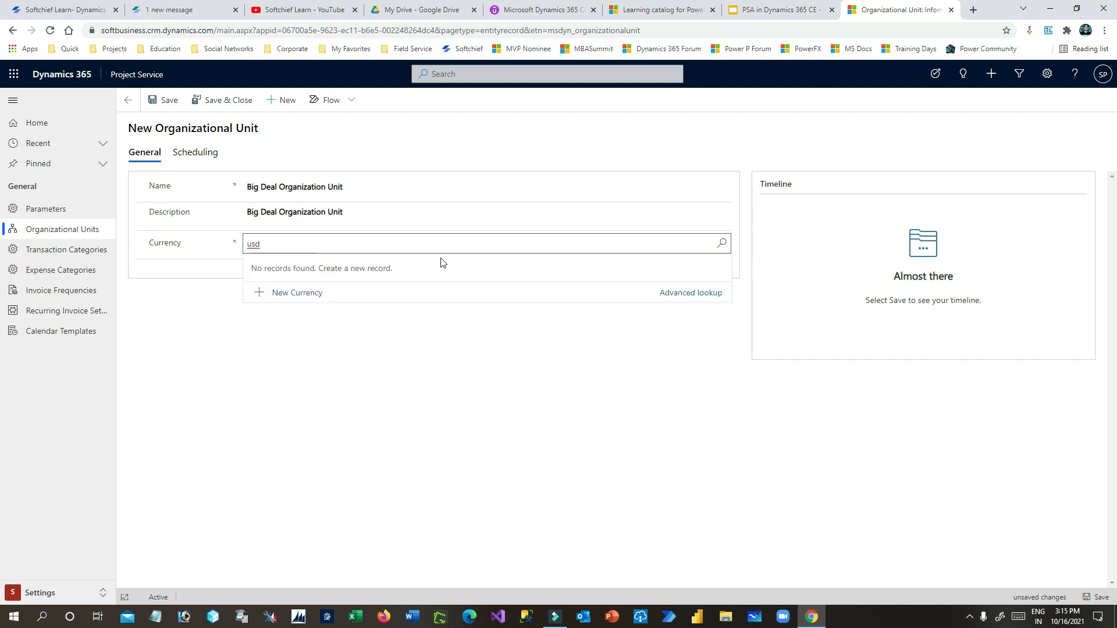
{"action": "key", "text": "BackSpace"}
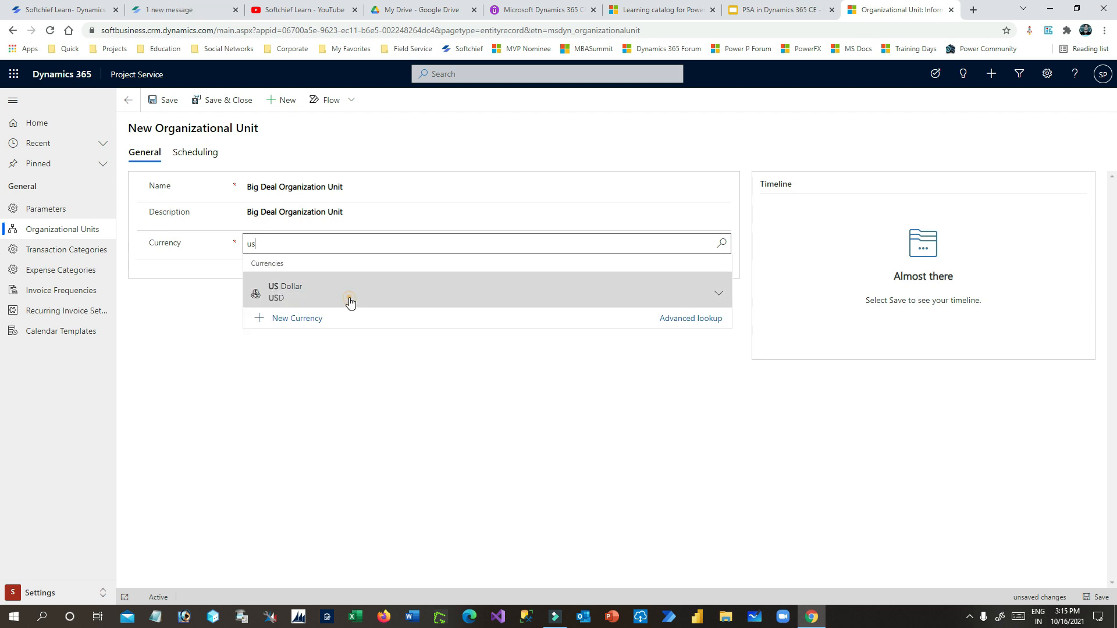
{"action": "left_click", "coordinate": [349, 298]}
{"action": "left_click", "coordinate": [419, 338]}
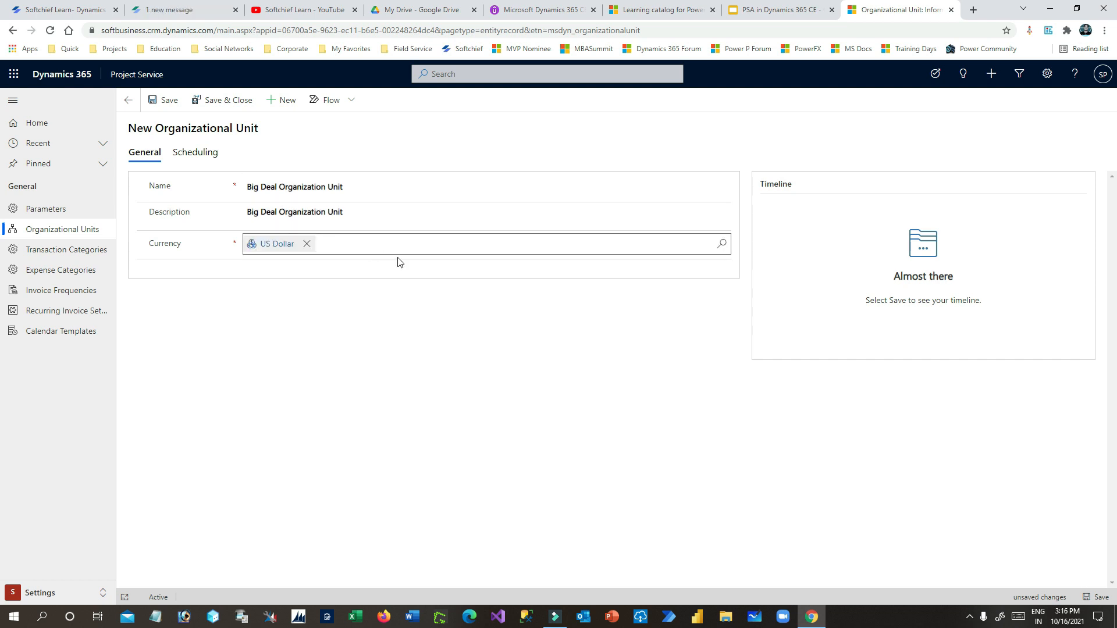
{"action": "left_click", "coordinate": [161, 102]}
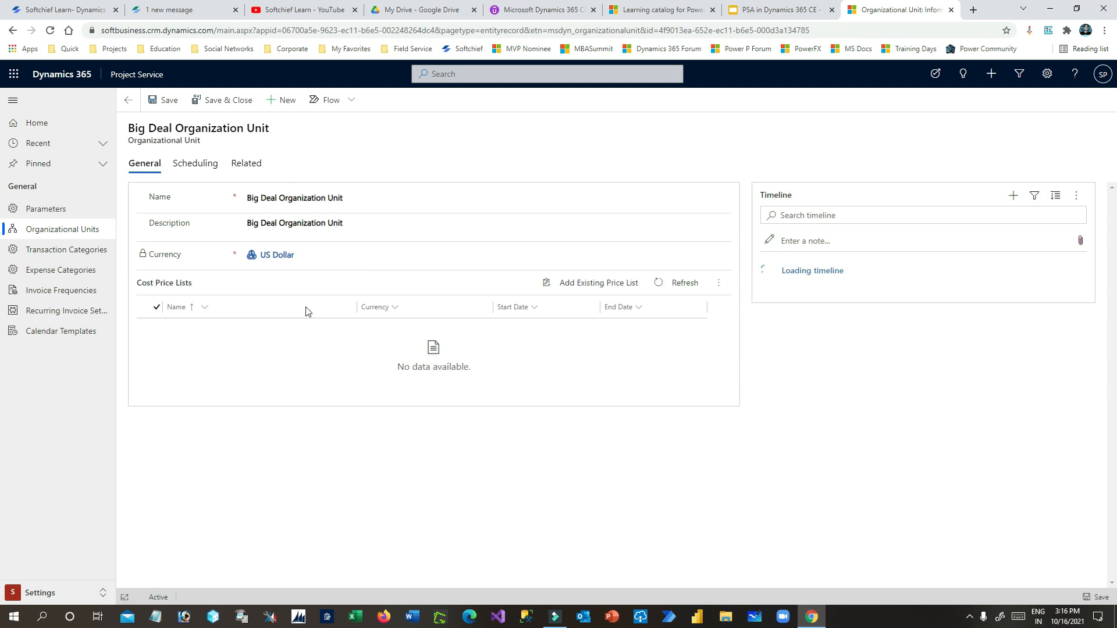
{"action": "left_click_drag", "start_coordinate": [150, 286], "coordinate": [204, 289]}
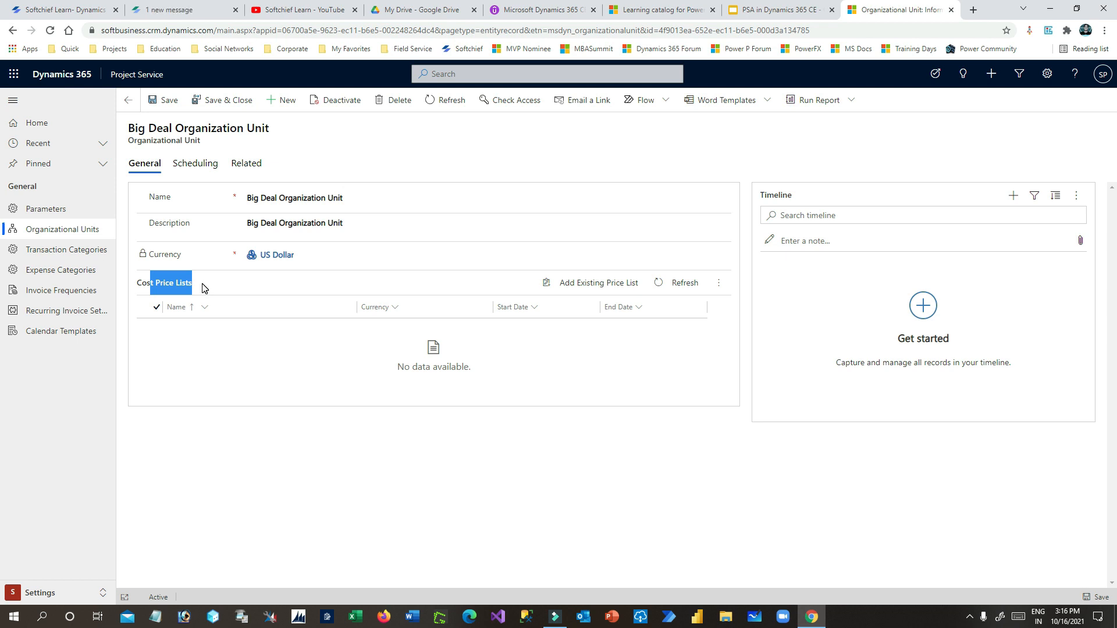
{"action": "left_click", "coordinate": [204, 286]}
{"action": "left_click_drag", "start_coordinate": [138, 284], "coordinate": [204, 283]}
{"action": "left_click", "coordinate": [281, 282]}
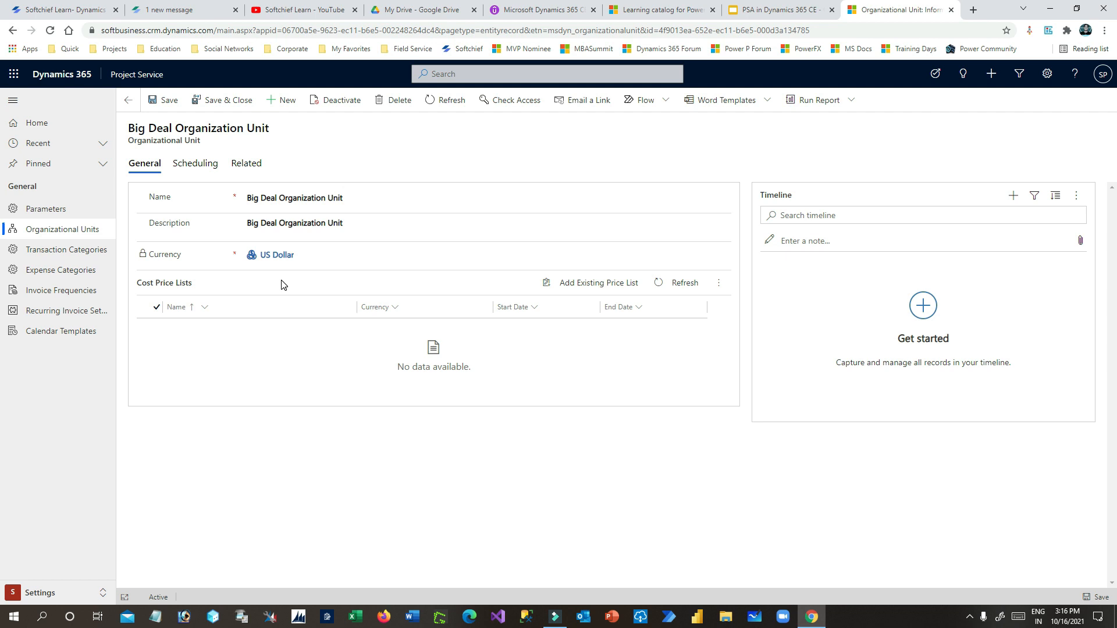
{"action": "left_click_drag", "start_coordinate": [137, 283], "coordinate": [210, 283]}
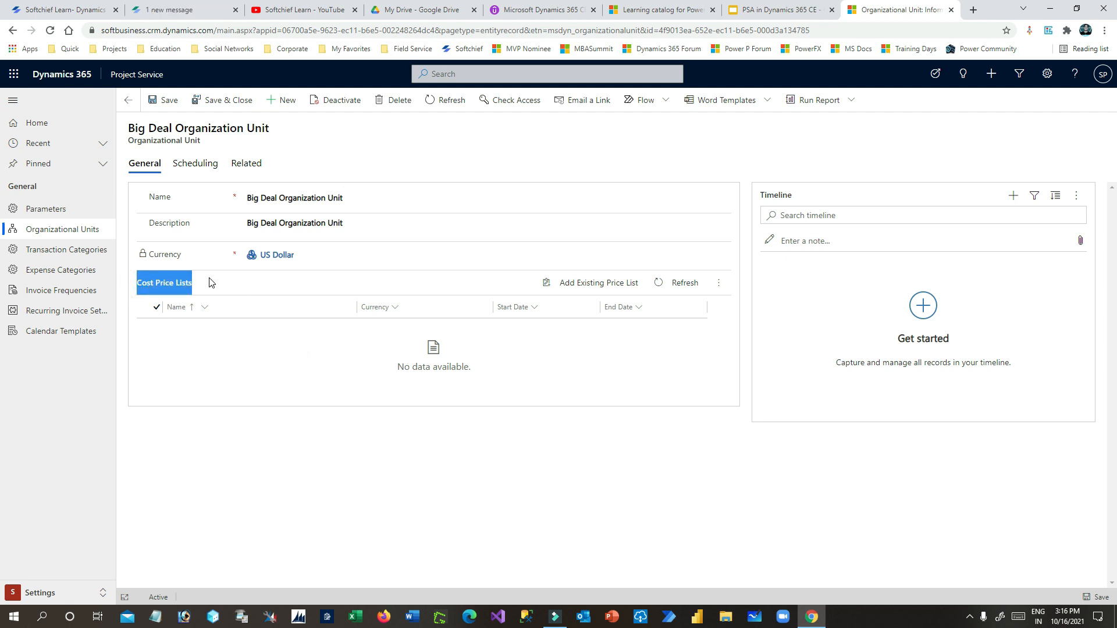
{"action": "left_click", "coordinate": [66, 599]}
- Open Price Lists in the Sales area and start a new price list
{"action": "left_click", "coordinate": [58, 526]}
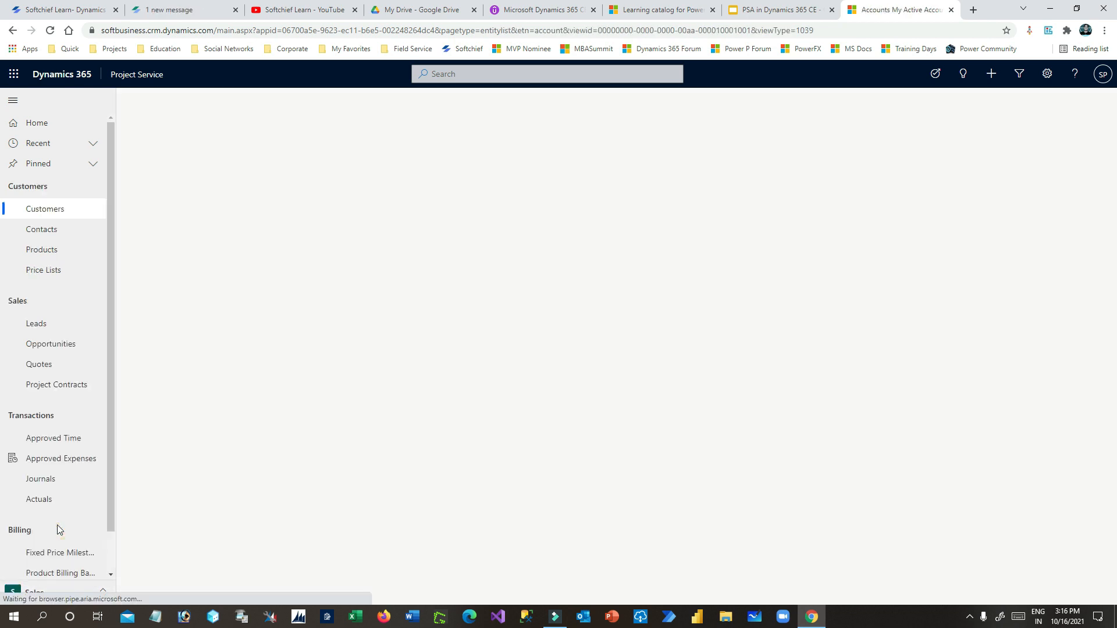
{"action": "left_click", "coordinate": [65, 274]}
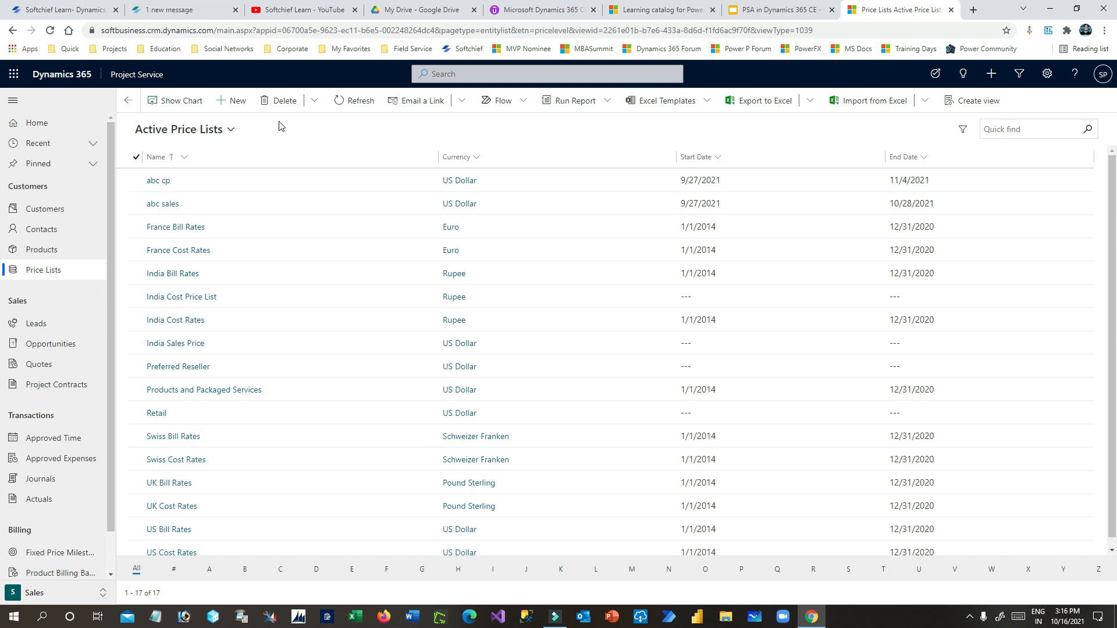
{"action": "left_click", "coordinate": [237, 102]}
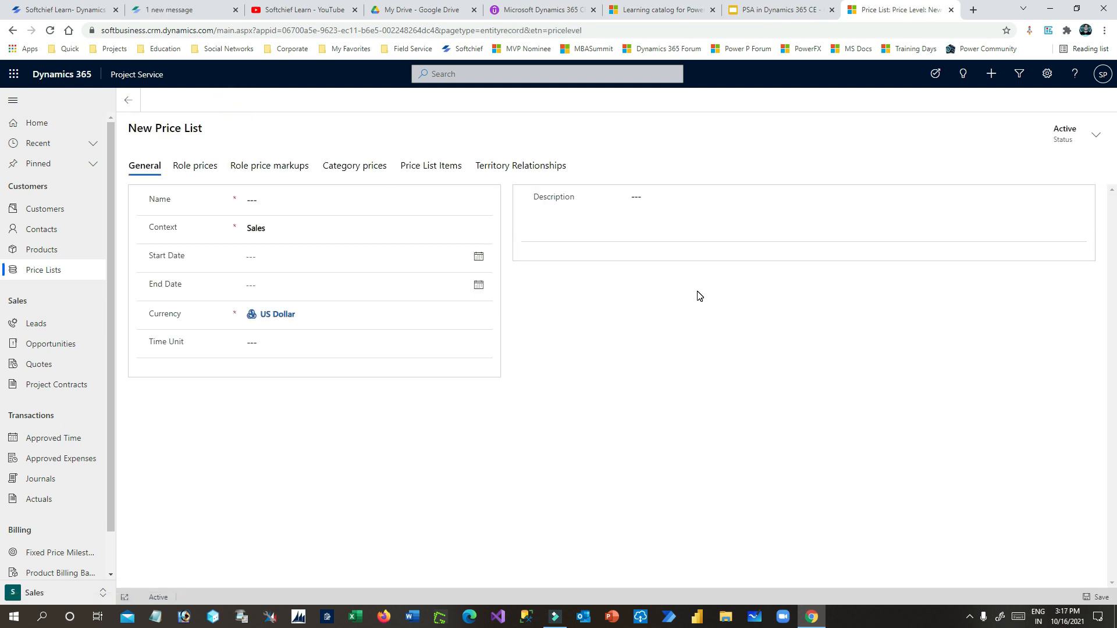
- Name the price list 'Big Deal Cost Price List' and review its Context options
{"action": "left_click", "coordinate": [284, 209]}
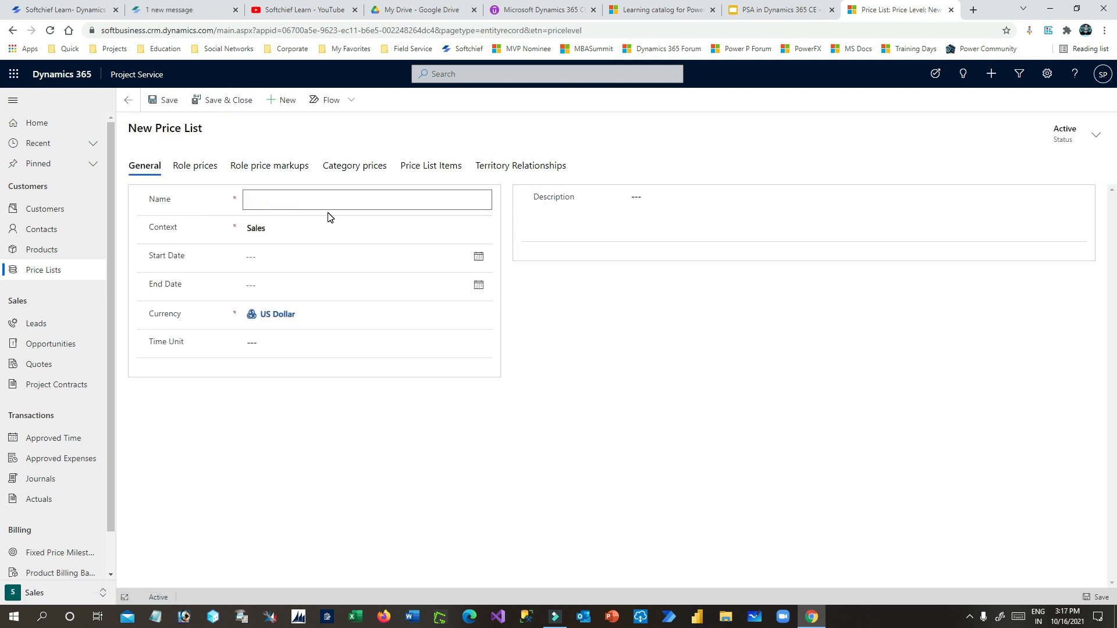
{"action": "type", "text": "Big Deal Cost Price List"}
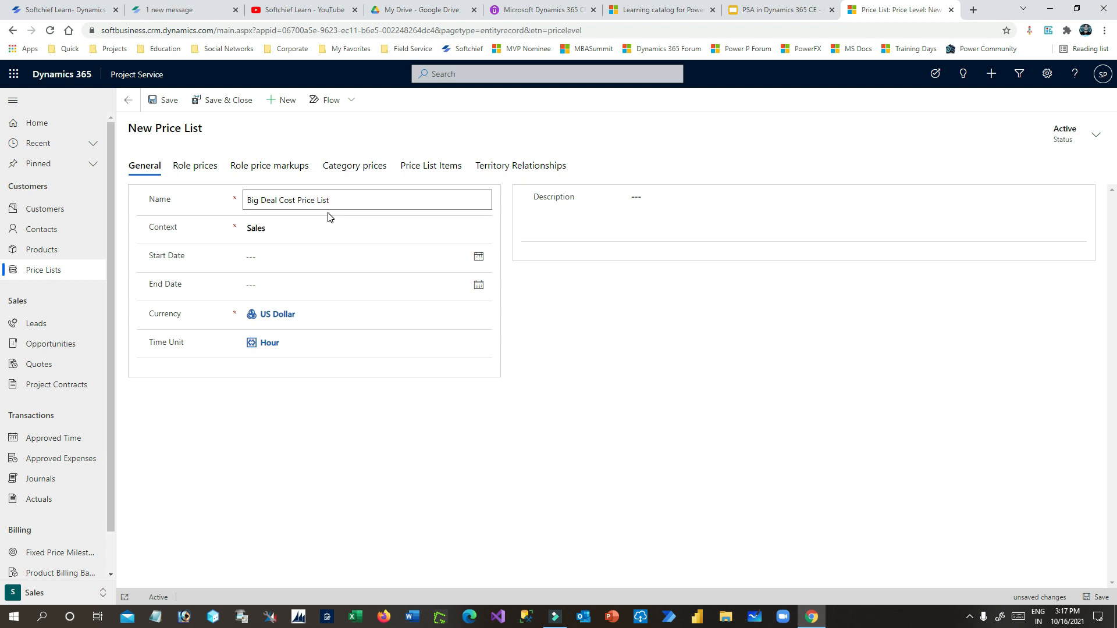
{"action": "left_click", "coordinate": [295, 230]}
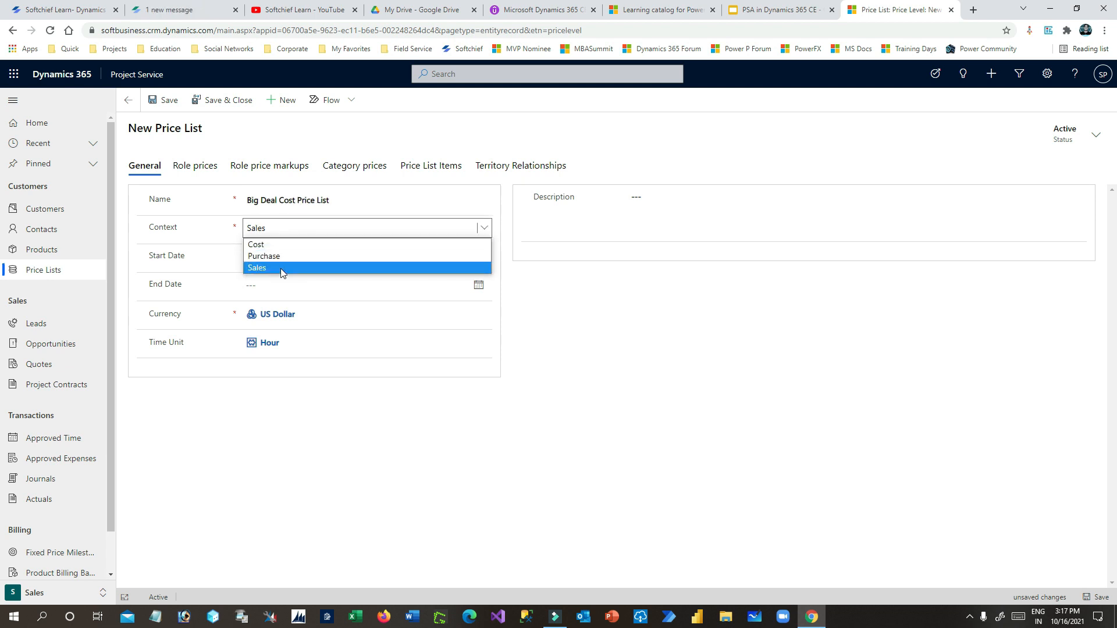
{"action": "left_click", "coordinate": [278, 244]}
{"action": "left_click", "coordinate": [285, 229]}
{"action": "left_click", "coordinate": [295, 268]}
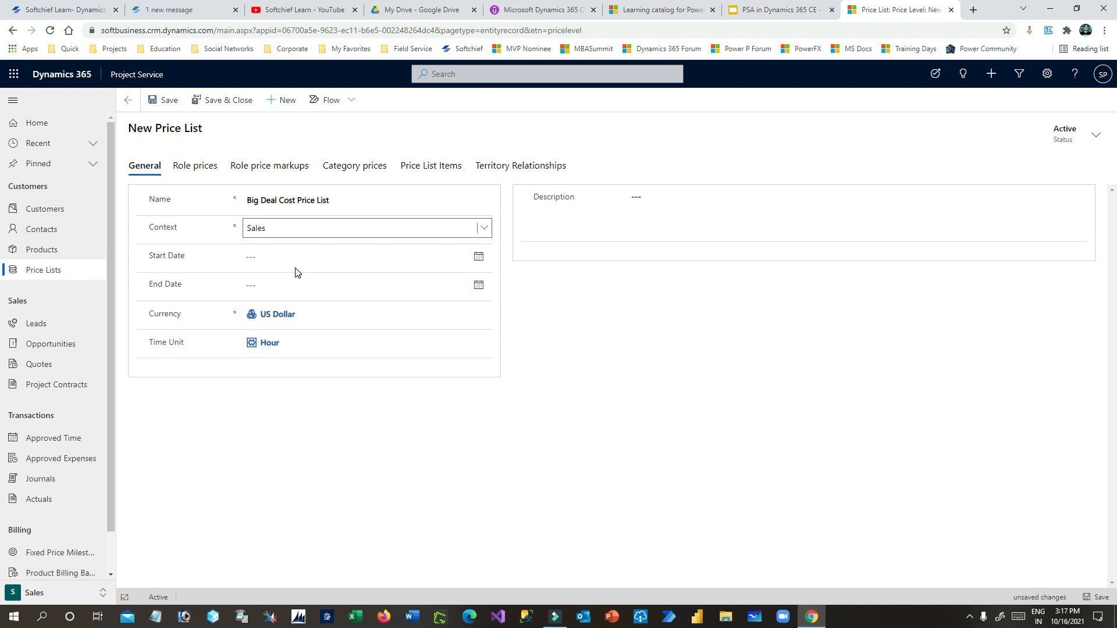
{"action": "left_click", "coordinate": [333, 234]}
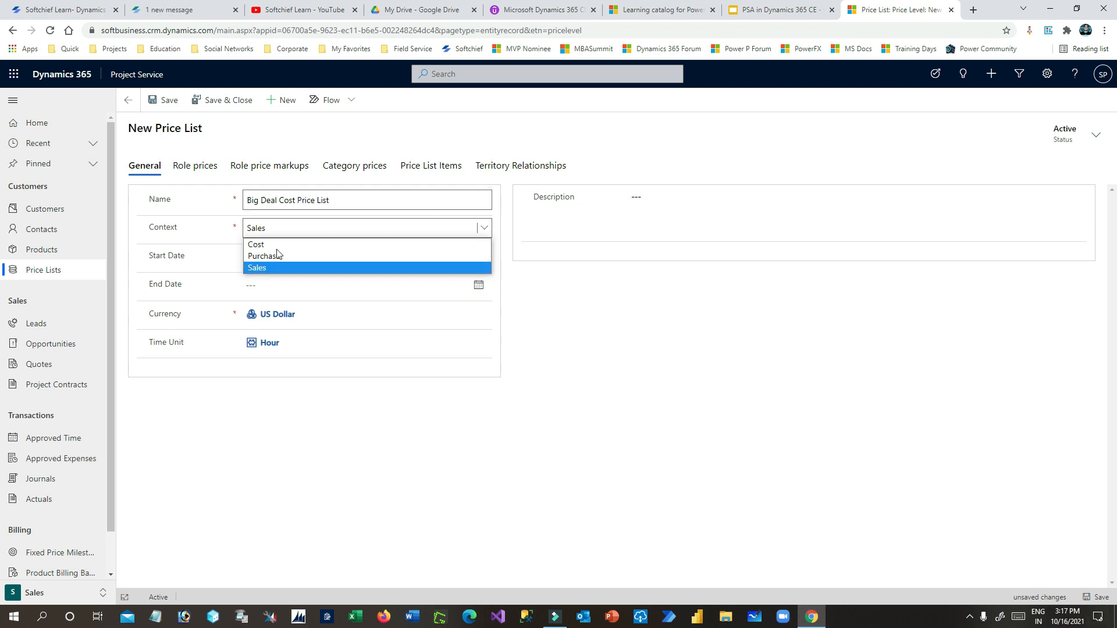
- Try the Sales and Purchase context choices, finally setting Context to Cost
{"action": "left_click", "coordinate": [255, 243]}
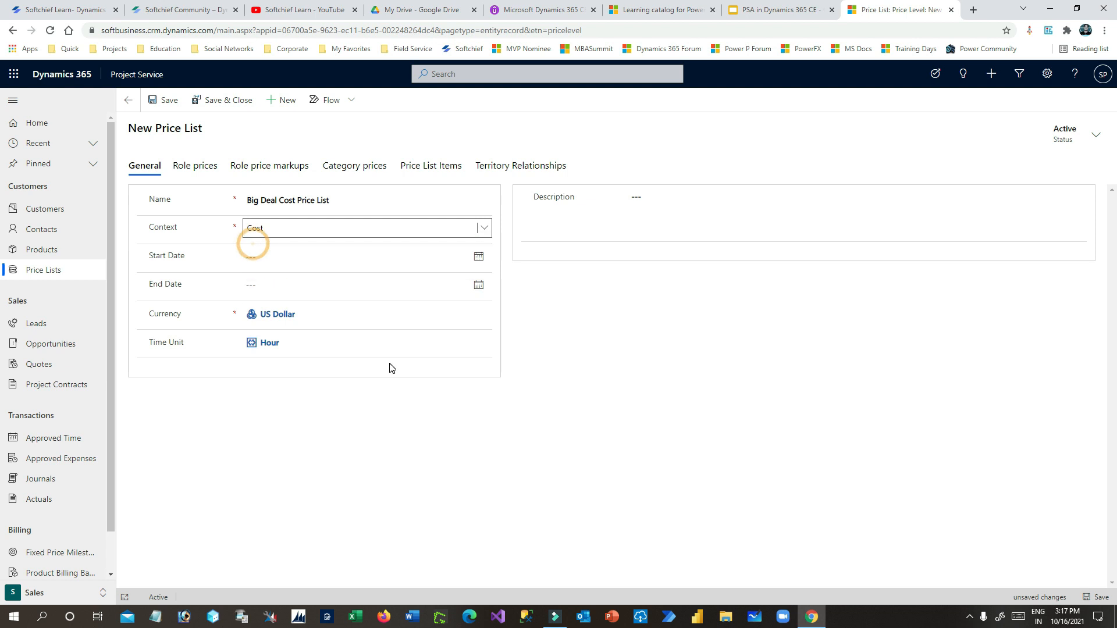
{"action": "left_click", "coordinate": [486, 228]}
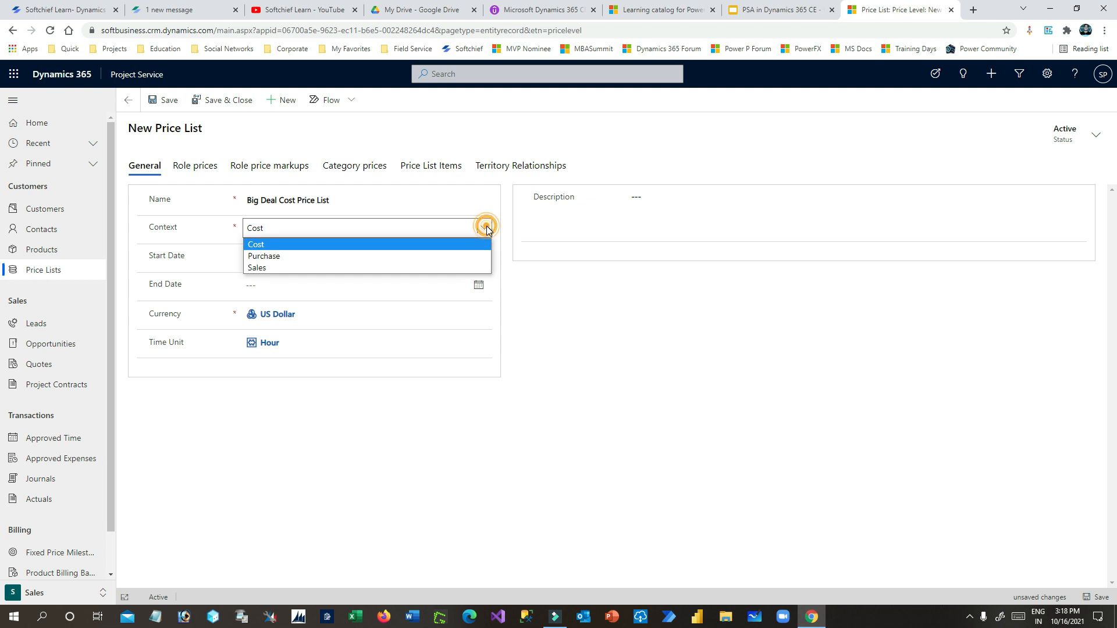
{"action": "left_click", "coordinate": [291, 266]}
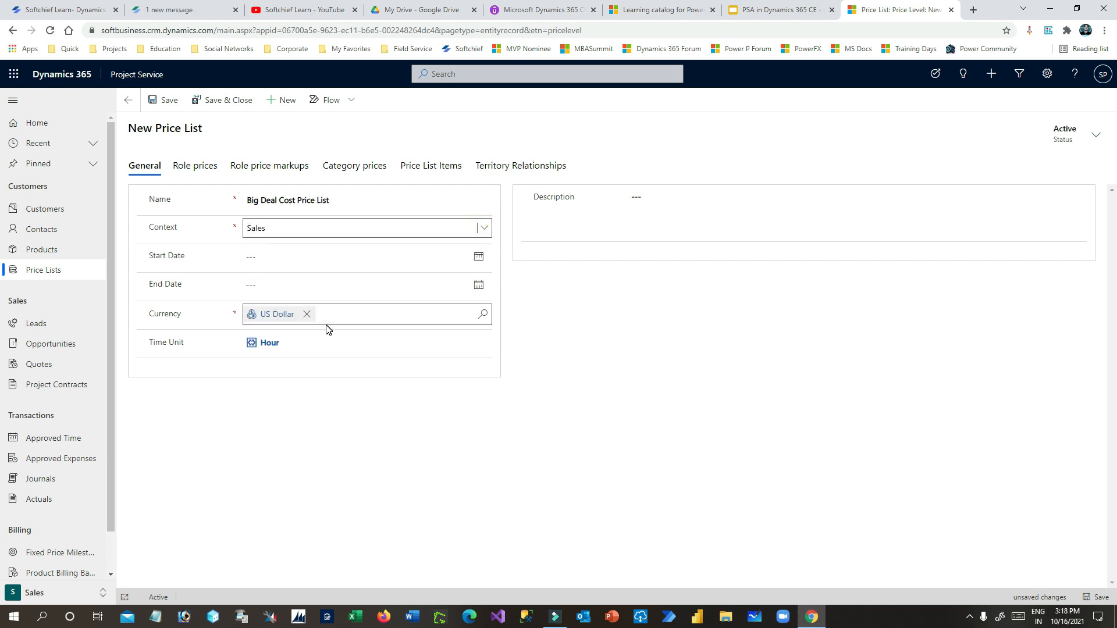
{"action": "left_click", "coordinate": [482, 229]}
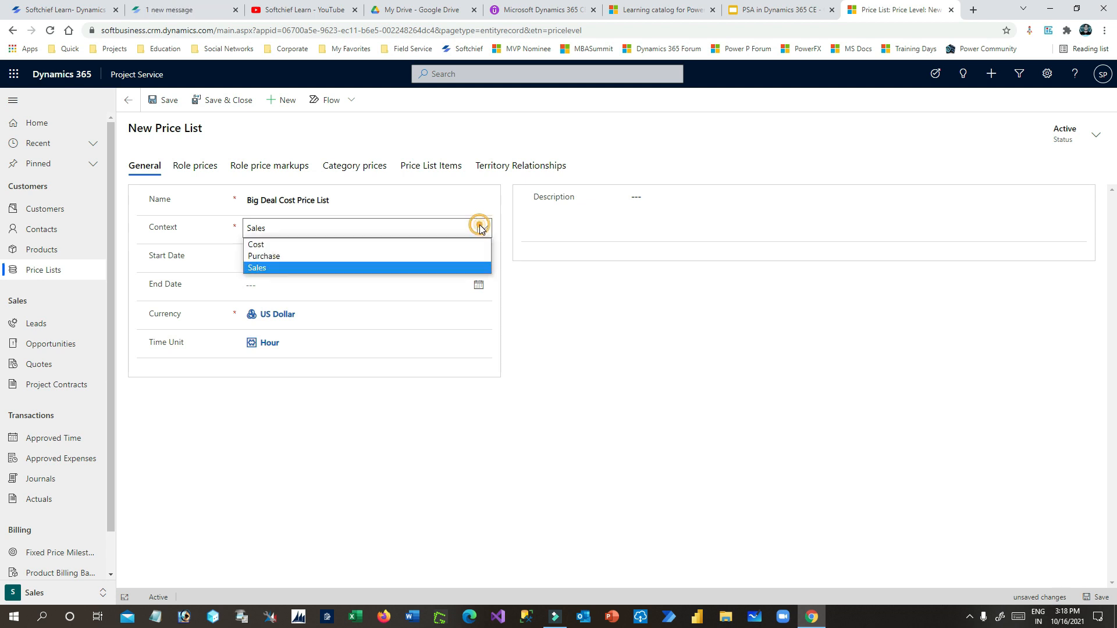
{"action": "left_click", "coordinate": [290, 256]}
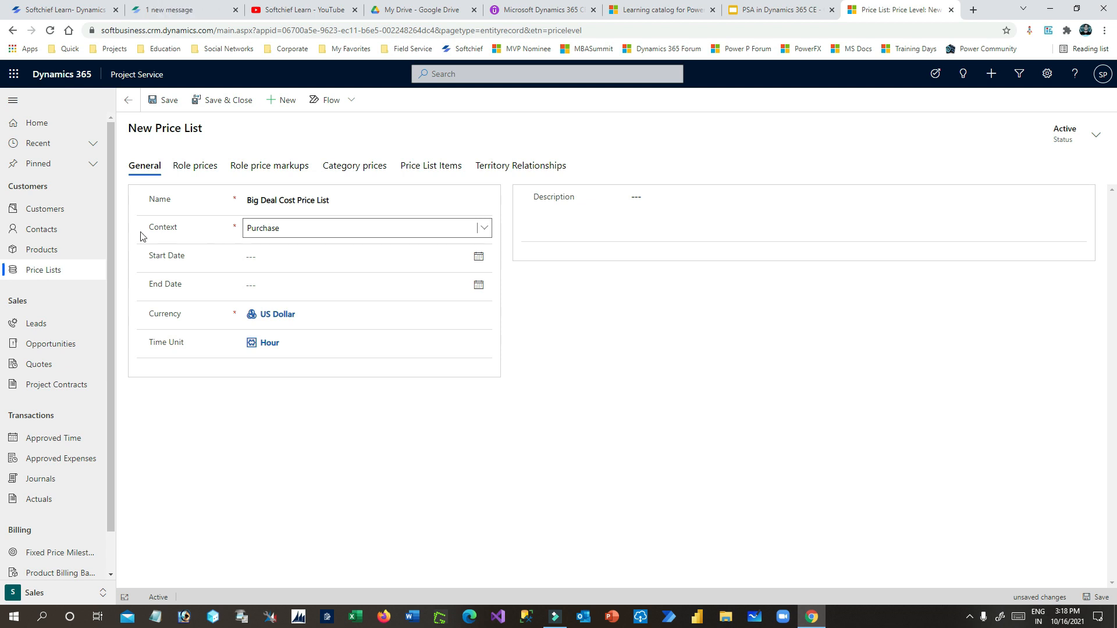
{"action": "left_click", "coordinate": [484, 231]}
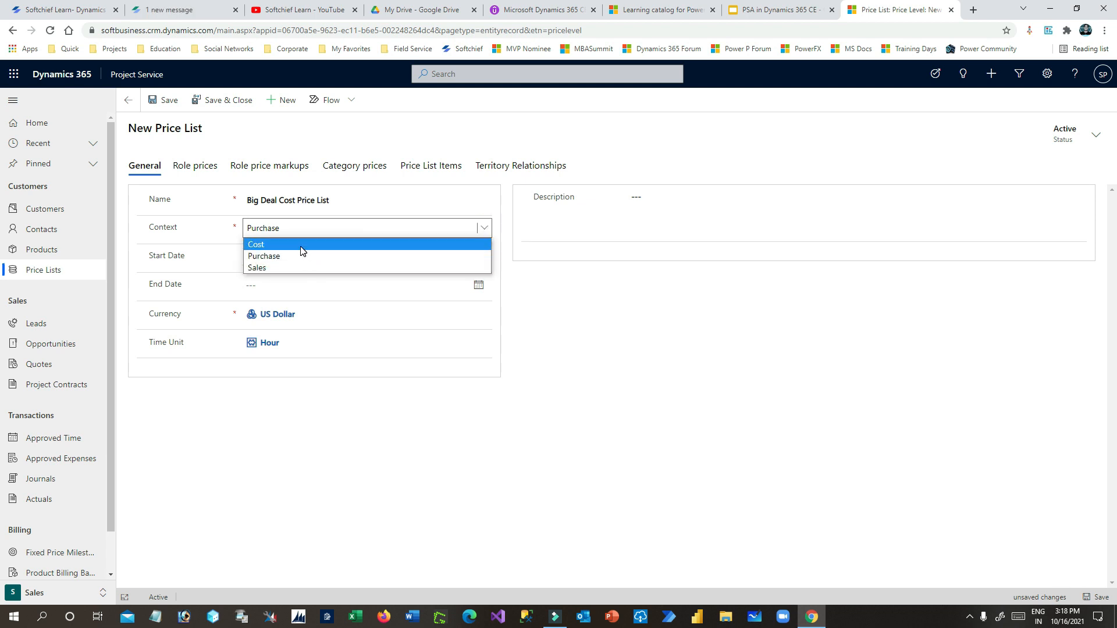
{"action": "left_click", "coordinate": [302, 245]}
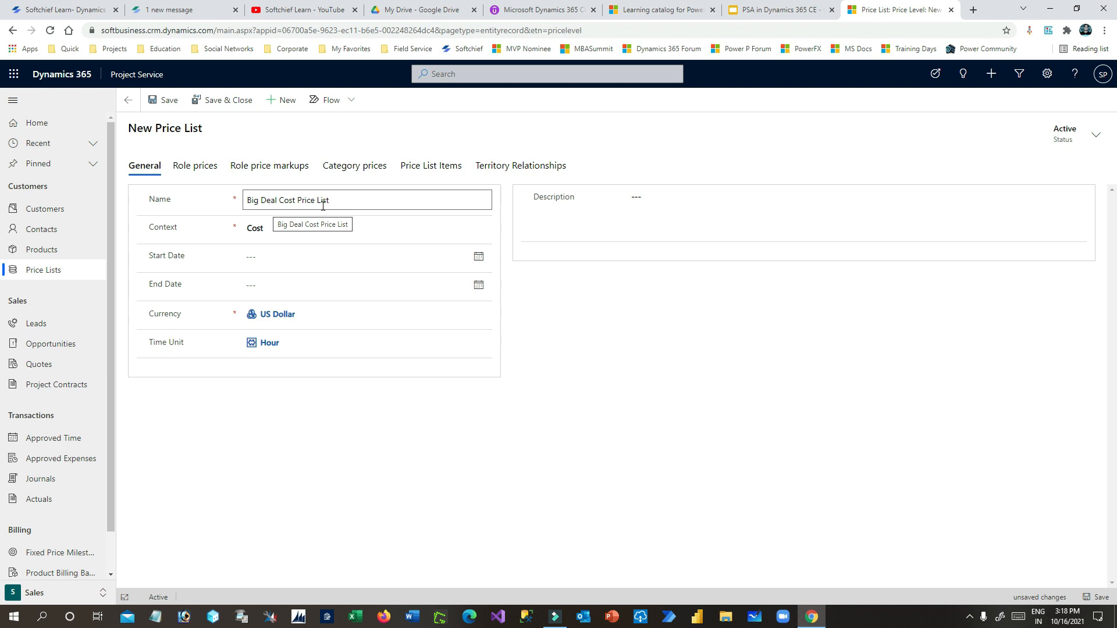
{"action": "left_click_drag", "start_coordinate": [153, 257], "coordinate": [211, 289]}
{"action": "left_click", "coordinate": [212, 288]}
{"action": "left_click_drag", "start_coordinate": [148, 257], "coordinate": [198, 258]}
{"action": "left_click", "coordinate": [198, 261]}
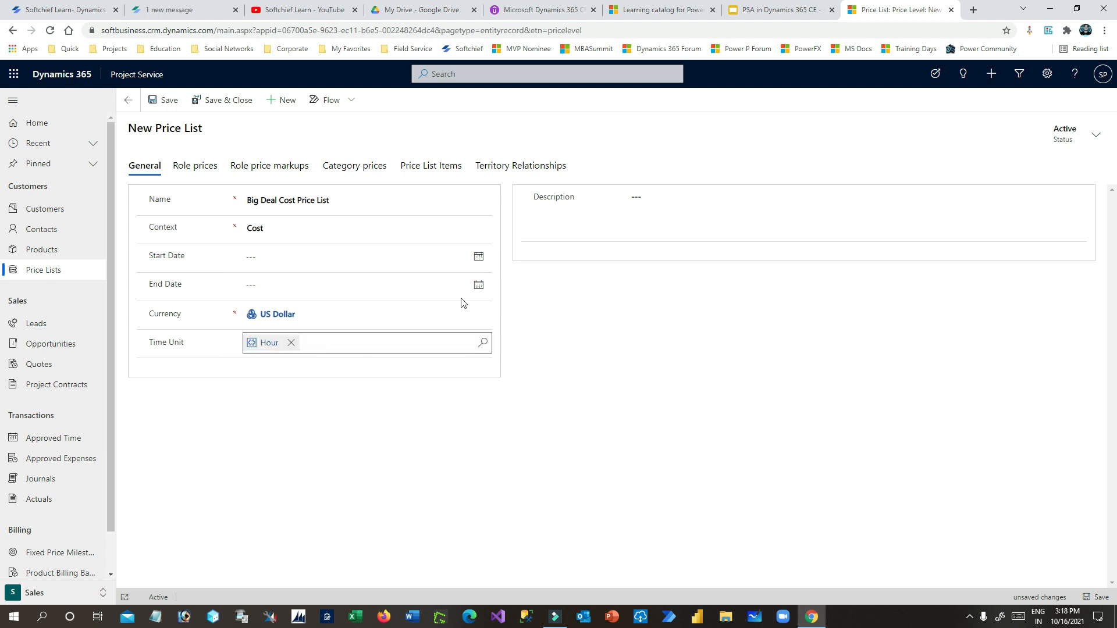
- Copy the name 'Big Deal Cost Price List' into the Description field
{"action": "triple_click", "coordinate": [344, 198]}
{"action": "key", "text": "ctrl+c"}
{"action": "left_click", "coordinate": [664, 197]}
{"action": "key", "text": "ctrl+v"}
{"action": "left_click", "coordinate": [638, 292]}
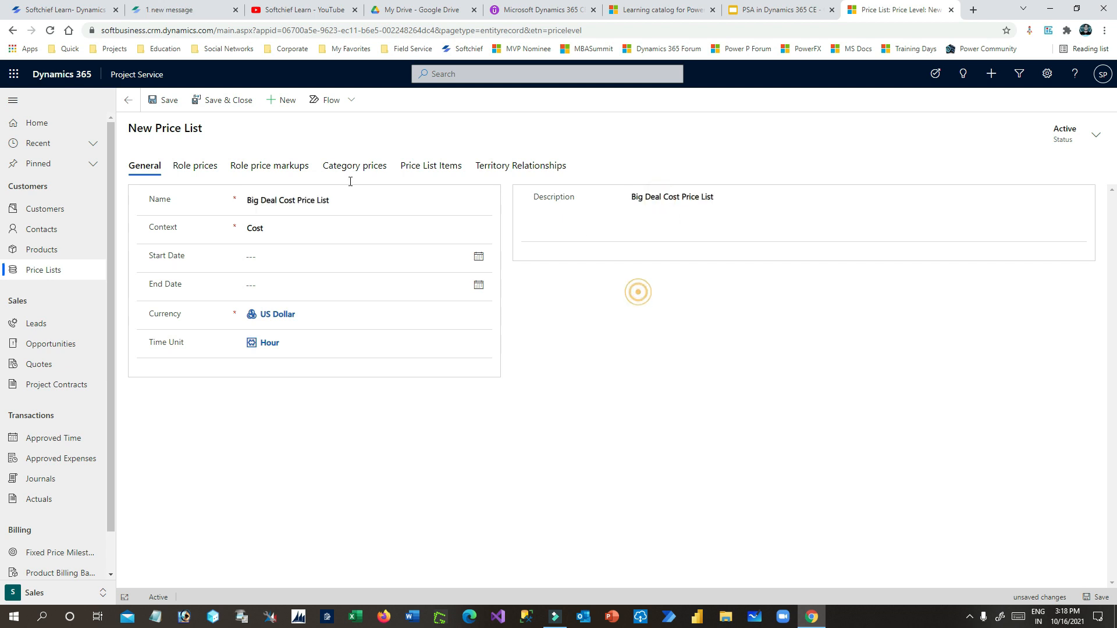
- Save the price list, review its Role prices and Price List Items tabs, then return to Active Price Lists
{"action": "left_click", "coordinate": [163, 100]}
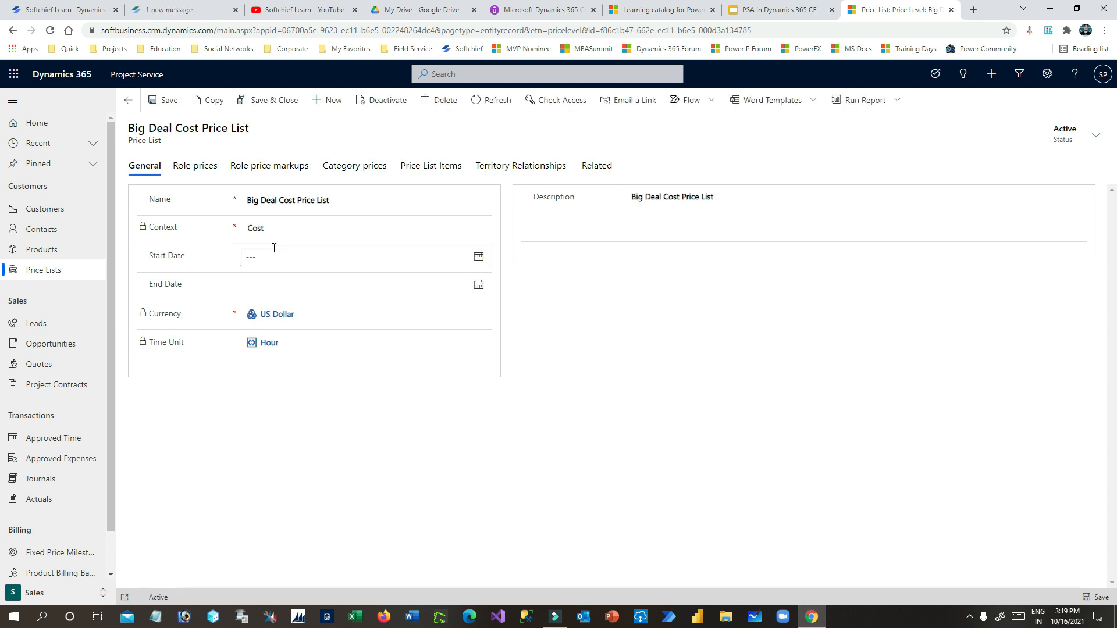
{"action": "left_click", "coordinate": [211, 168]}
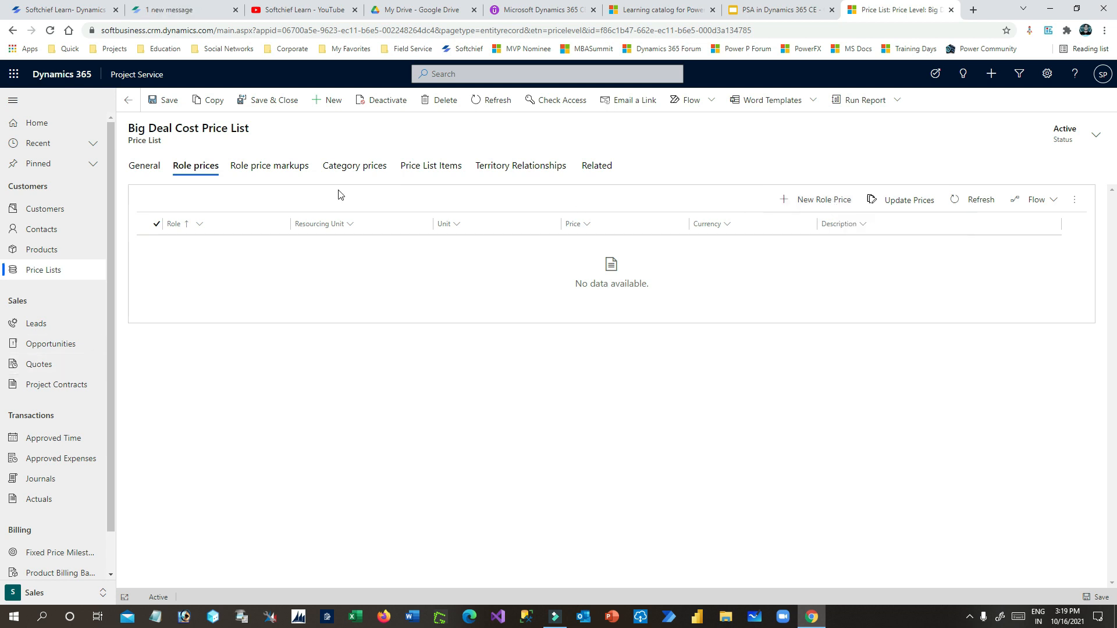
{"action": "left_click", "coordinate": [146, 169]}
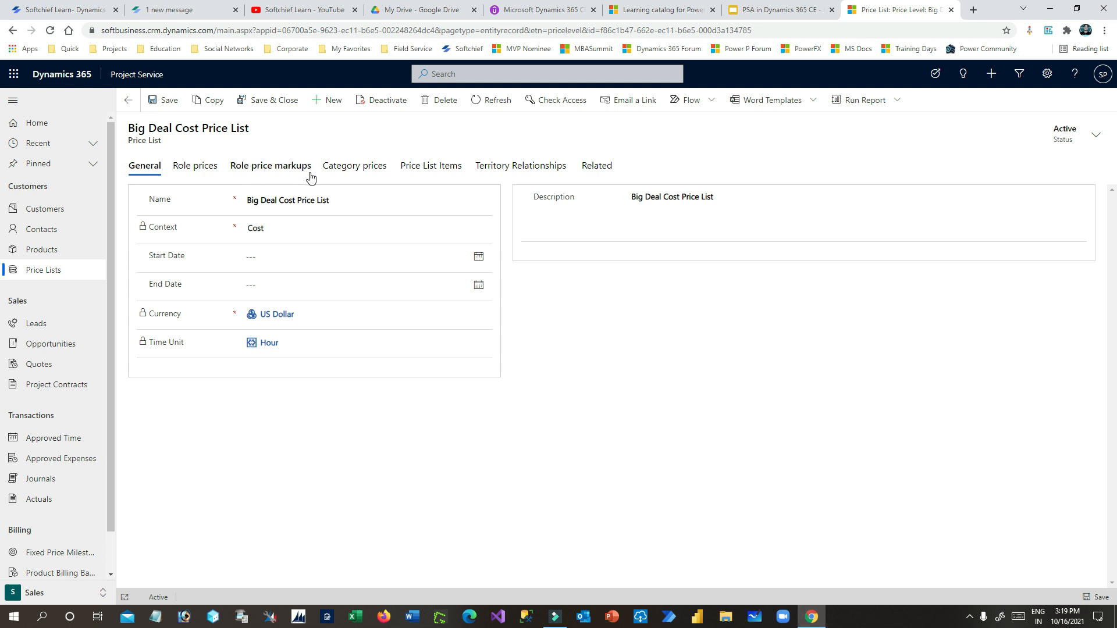
{"action": "left_click", "coordinate": [433, 167]}
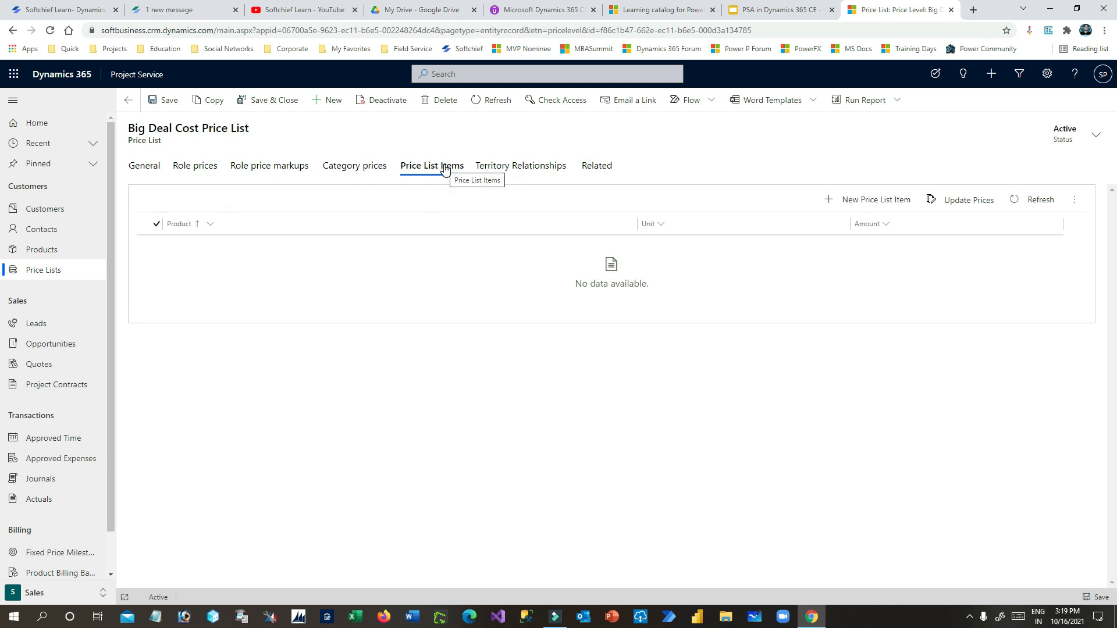
{"action": "left_click", "coordinate": [130, 102]}
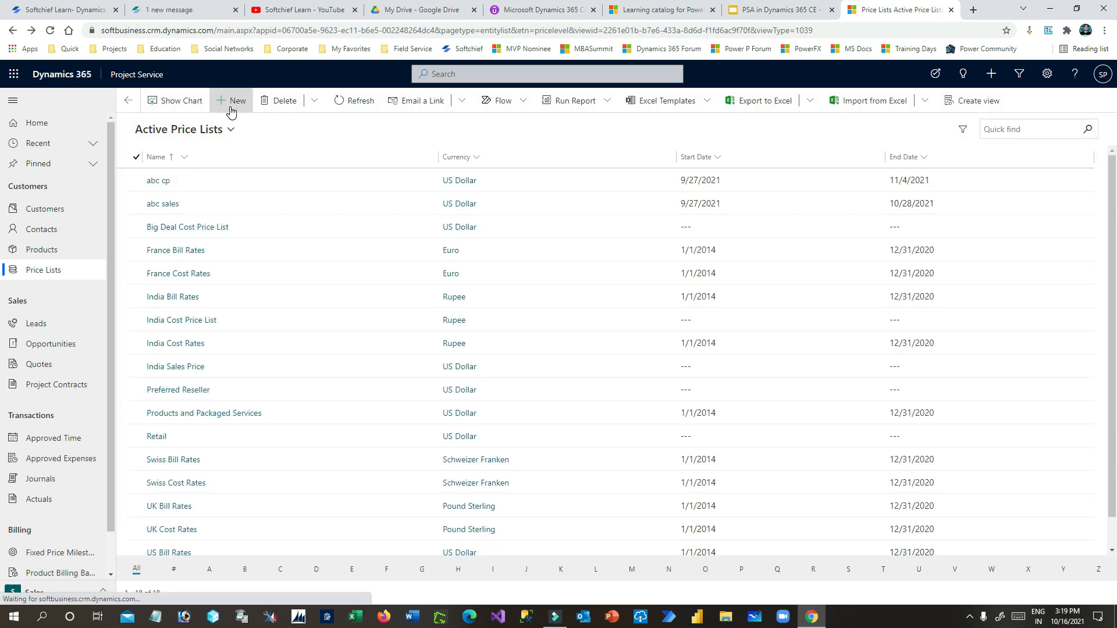
- Start a new price list named 'Big Deal Sales Price List' with Sales context
{"action": "left_click", "coordinate": [229, 103]}
{"action": "left_click", "coordinate": [280, 205]}
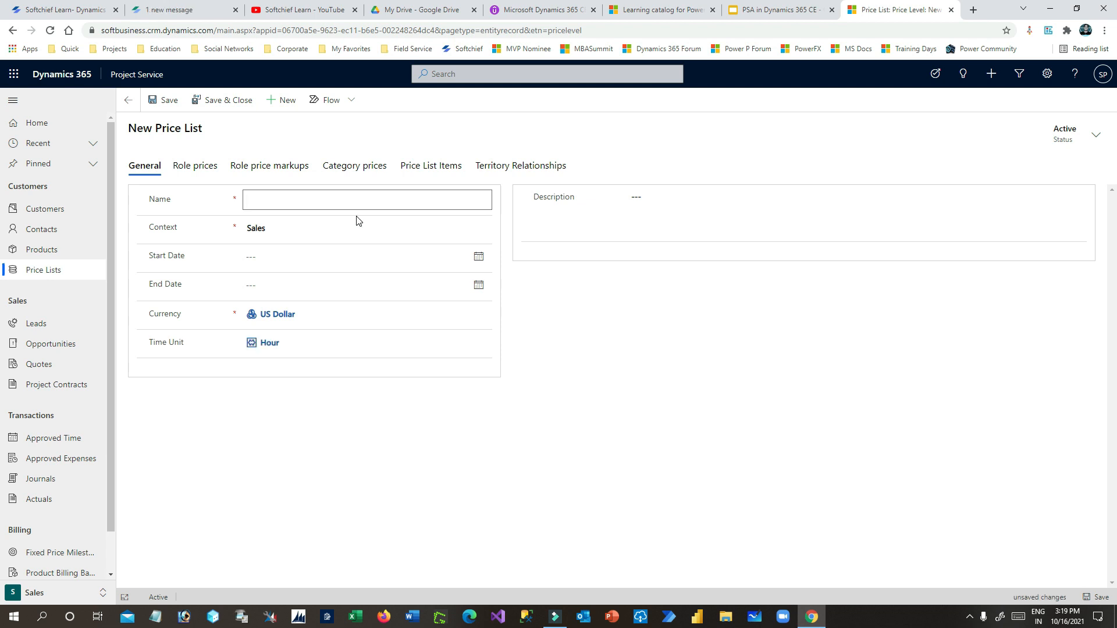
{"action": "type", "text": "Big Deal Sales Price List"}
{"action": "left_click", "coordinate": [284, 232]}
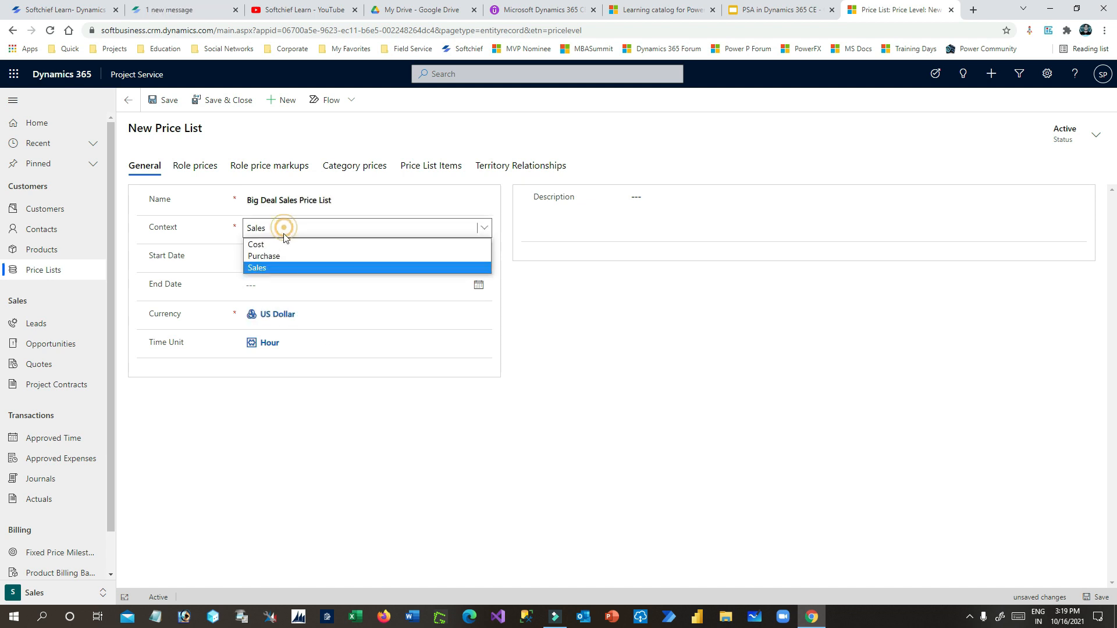
{"action": "left_click", "coordinate": [280, 267]}
- Copy the price list name into the Description and save the price list
{"action": "left_click", "coordinate": [414, 200]}
{"action": "key", "text": "ctrl+a"}
{"action": "key", "text": "ctrl+c"}
{"action": "left_click", "coordinate": [637, 201]}
{"action": "key", "text": "ctrl+v"}
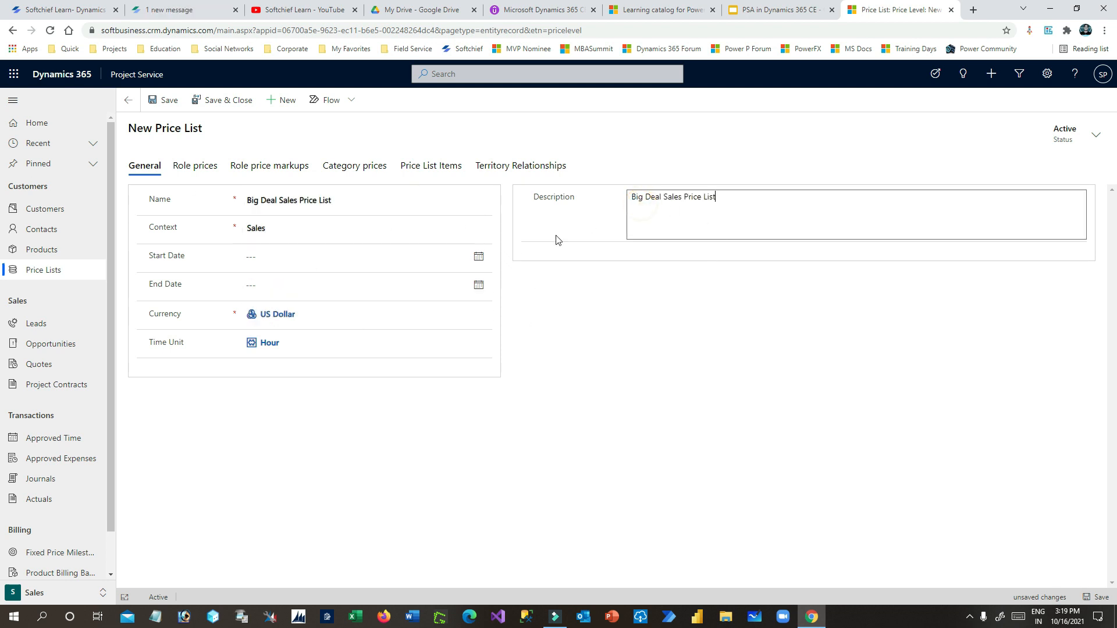
{"action": "left_click", "coordinate": [164, 100]}
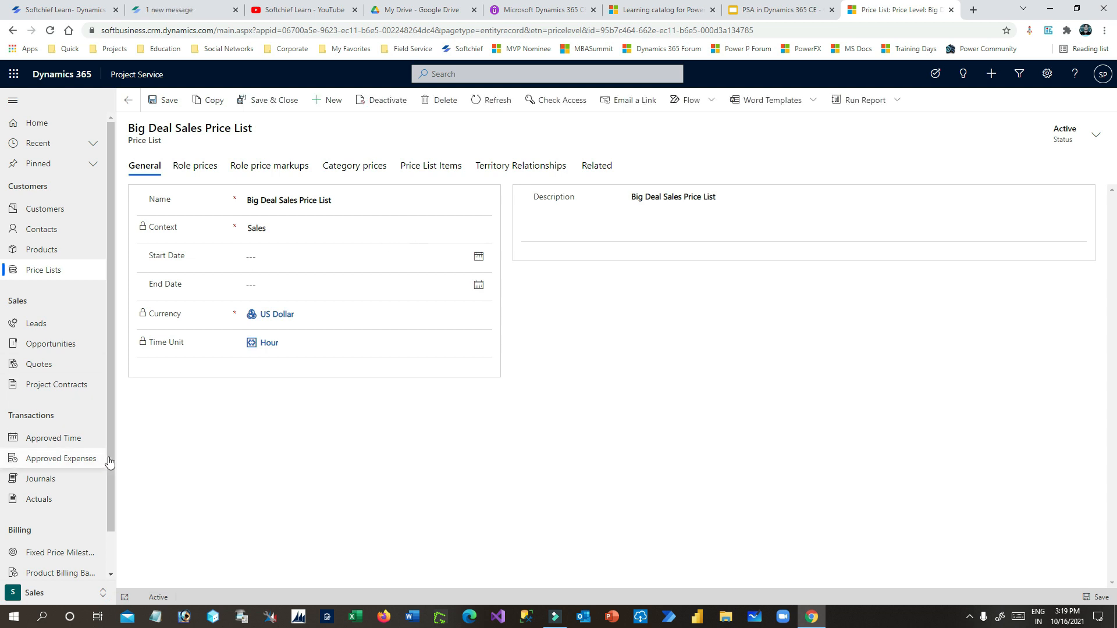
{"action": "scroll", "coordinate": [110, 445], "scroll_direction": "down", "scroll_amount": 2}
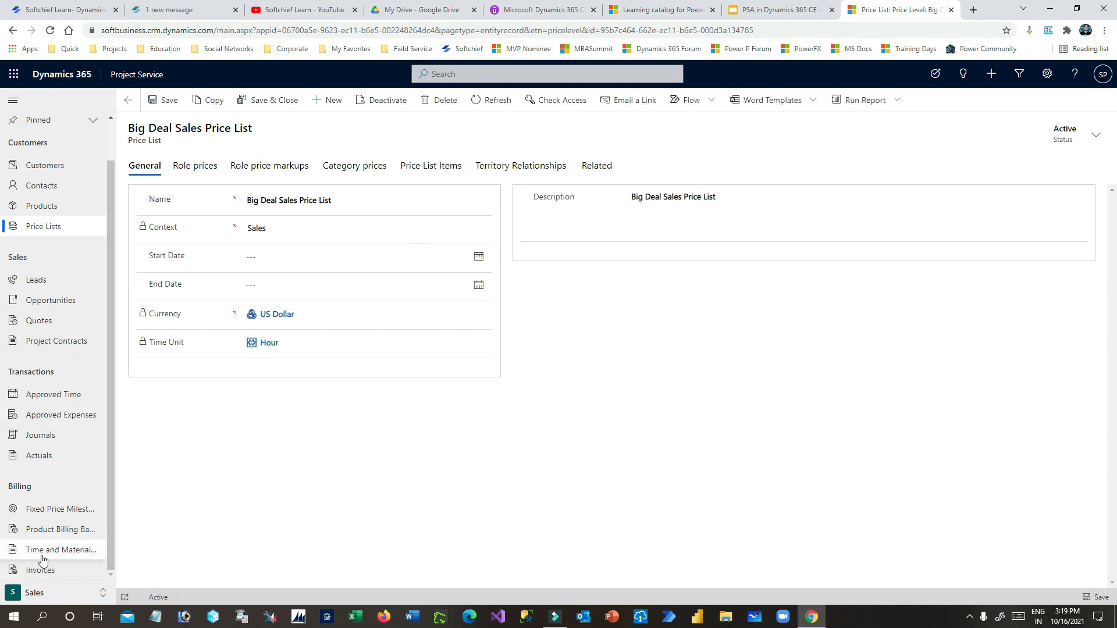
- Open the Big Deal Organization Unit record from Settings > Organizational Units
{"action": "left_click", "coordinate": [56, 594]}
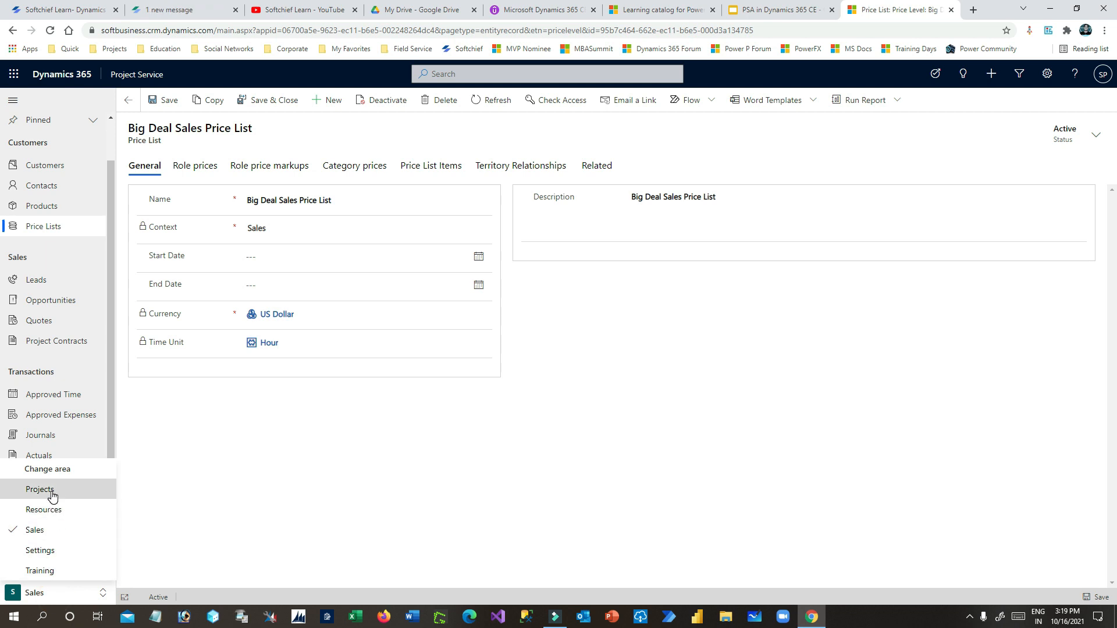
{"action": "left_click", "coordinate": [51, 493]}
{"action": "left_click", "coordinate": [64, 596]}
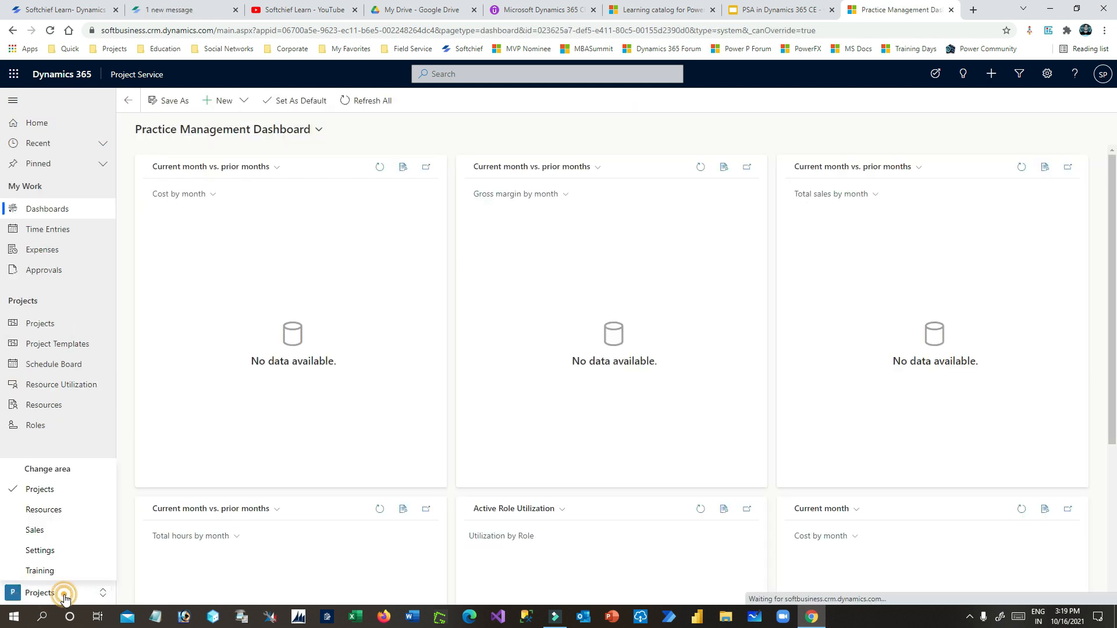
{"action": "left_click", "coordinate": [55, 550]}
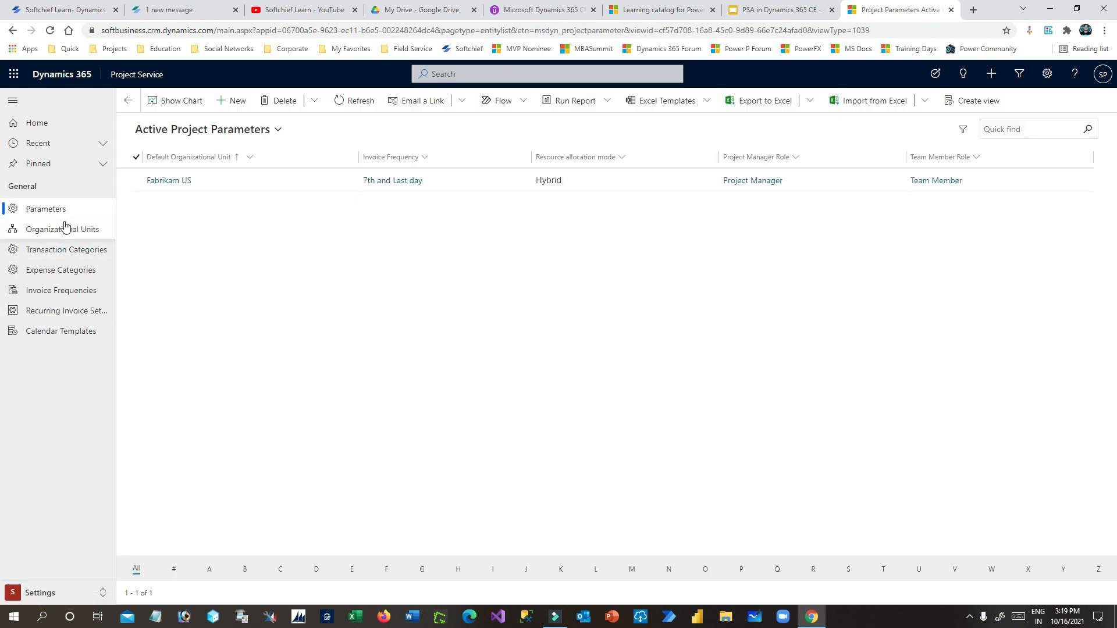
{"action": "left_click", "coordinate": [58, 229]}
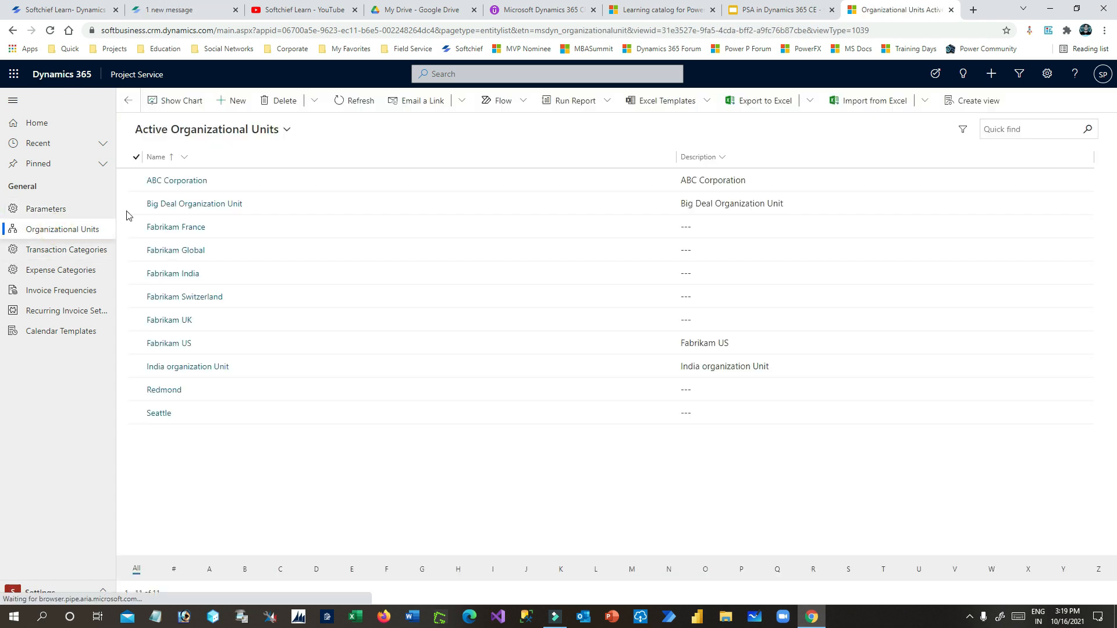
{"action": "left_click", "coordinate": [210, 206]}
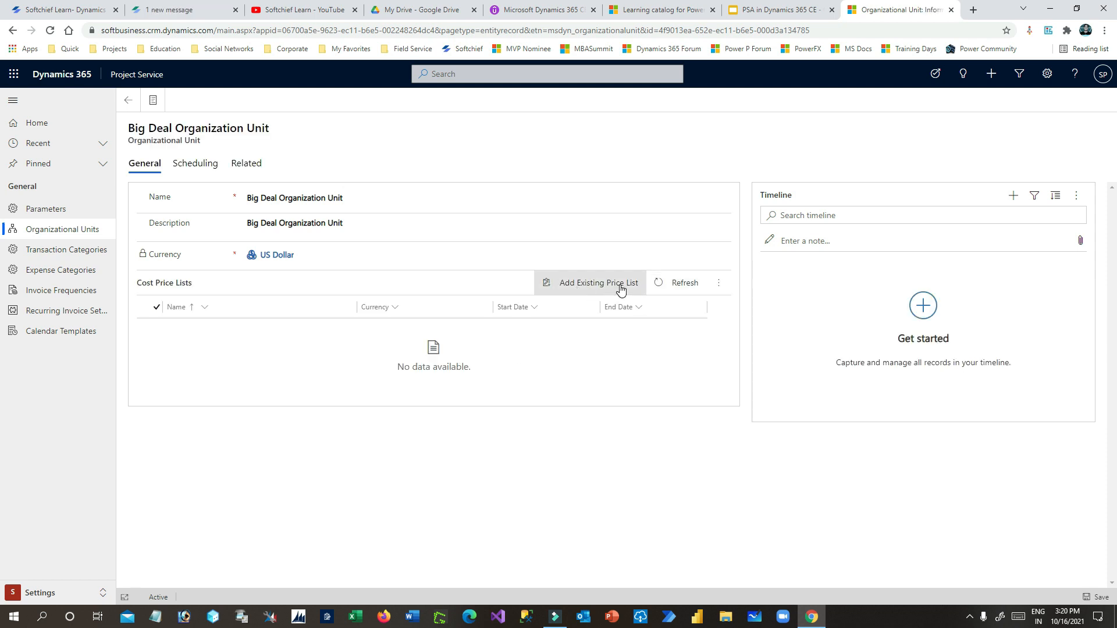
- Add Big Deal Cost Price List as the unit's cost price list and refresh the list
{"action": "left_click", "coordinate": [612, 286]}
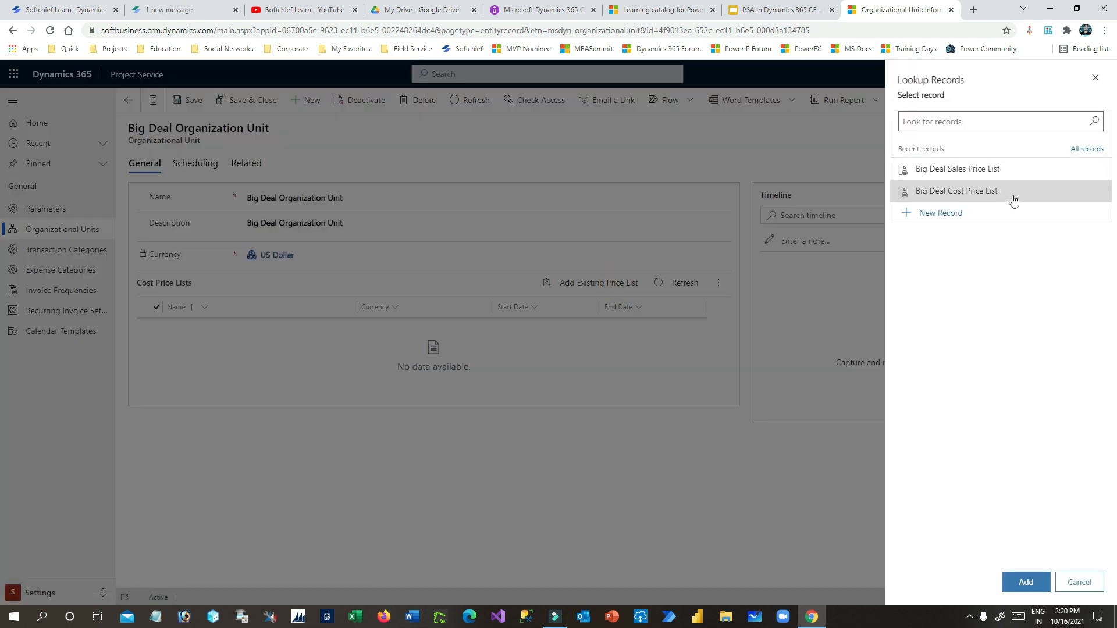
{"action": "left_click", "coordinate": [1014, 197]}
{"action": "left_click", "coordinate": [1025, 581]}
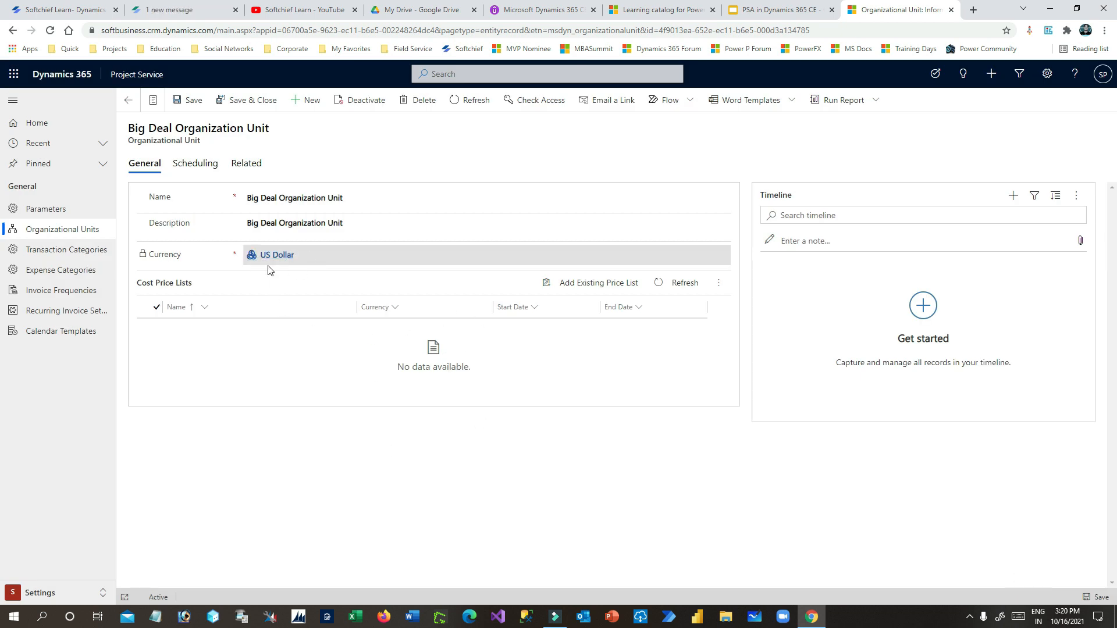
{"action": "left_click", "coordinate": [672, 284]}
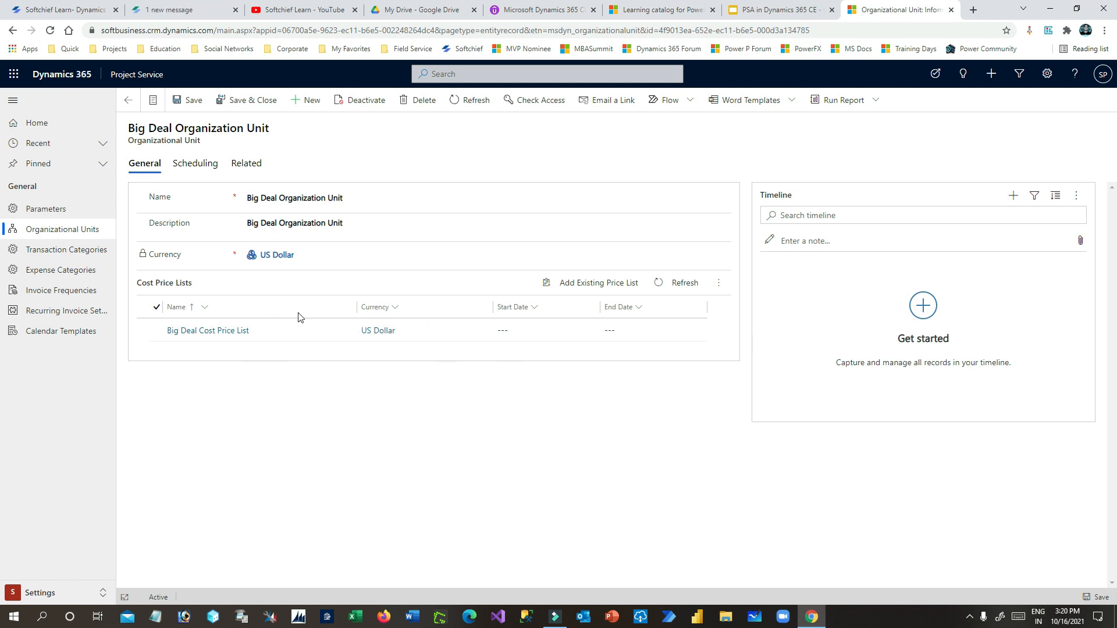
- Review the unit's scheduling details (Latitude, Longitude) and related records, then return to General
{"action": "left_click", "coordinate": [209, 167]}
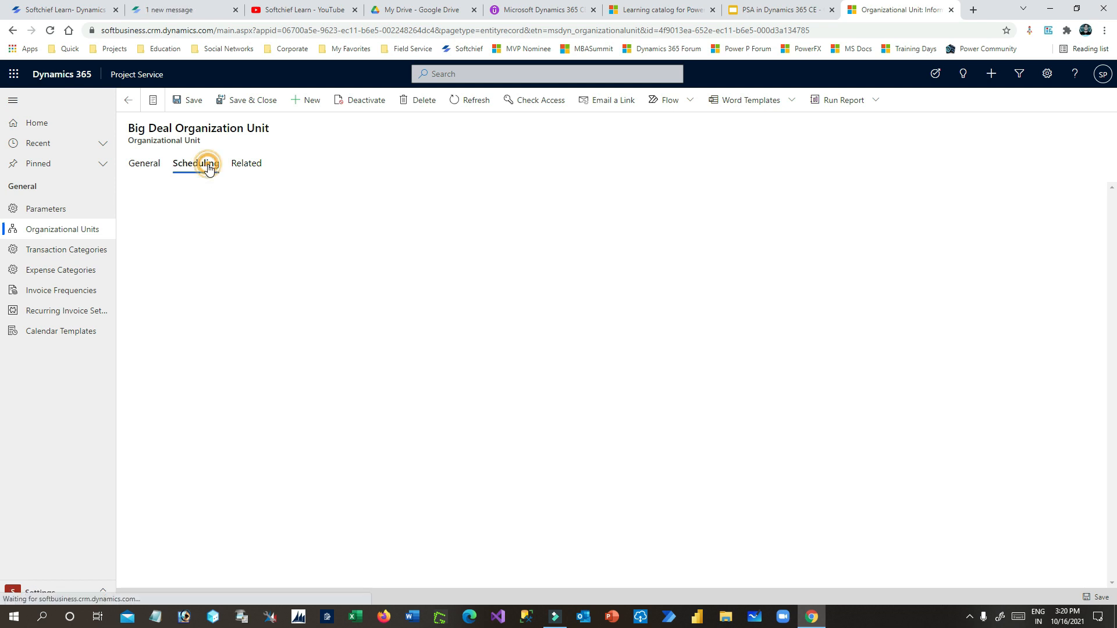
{"action": "left_click", "coordinate": [274, 199]}
{"action": "left_click", "coordinate": [259, 229]}
{"action": "left_click", "coordinate": [249, 287]}
{"action": "left_click", "coordinate": [267, 198]}
{"action": "left_click_drag", "start_coordinate": [143, 140], "coordinate": [210, 141]}
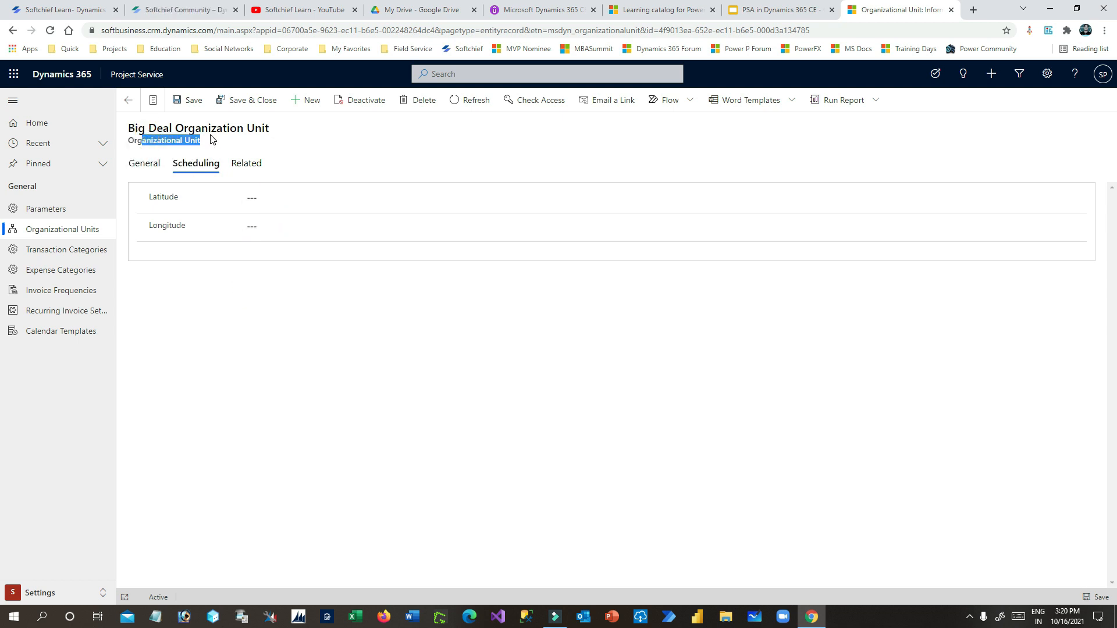
{"action": "left_click", "coordinate": [250, 165]}
{"action": "left_click", "coordinate": [491, 400]}
{"action": "left_click", "coordinate": [143, 163]}
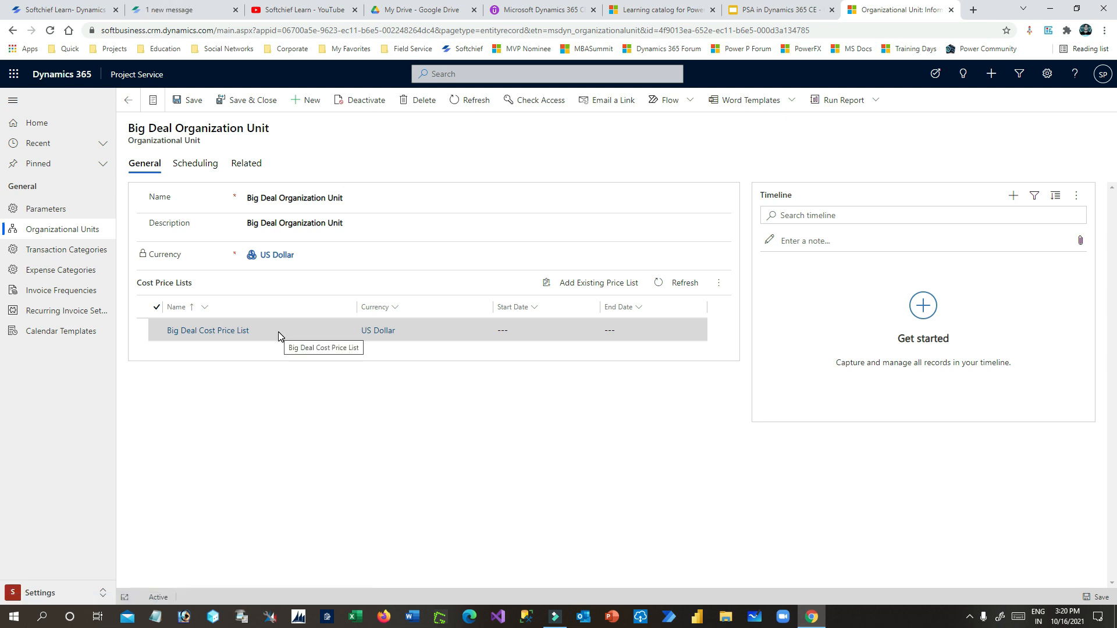
- Start a new product in Sales named 'Dynamics 365 CE License' with Product ID D365CE
{"action": "left_click", "coordinate": [77, 591]}
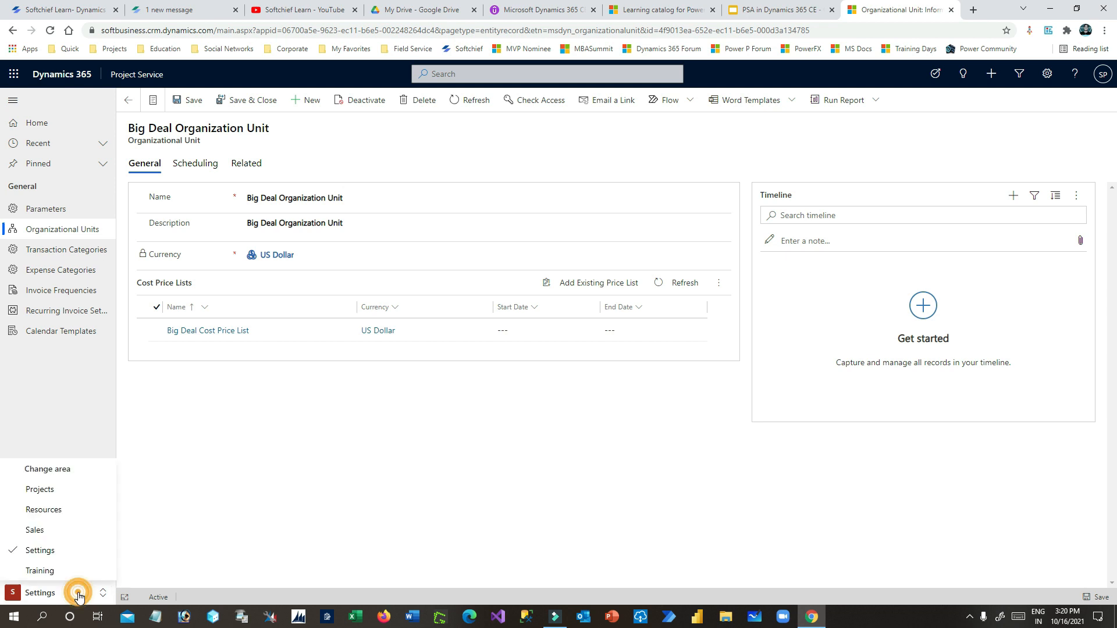
{"action": "left_click", "coordinate": [53, 538]}
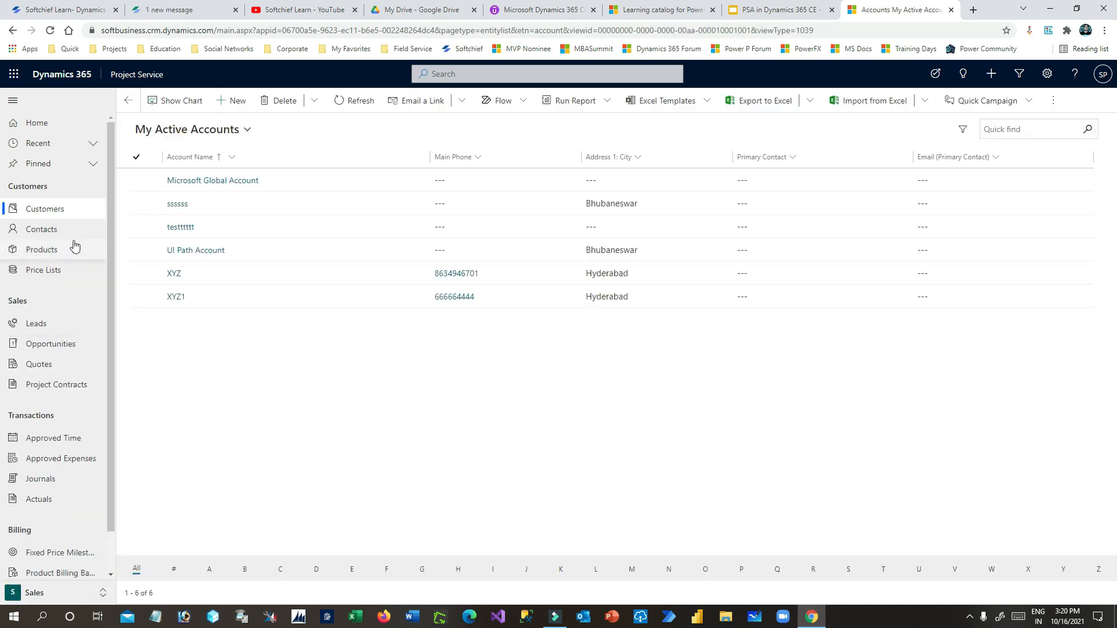
{"action": "left_click", "coordinate": [56, 256]}
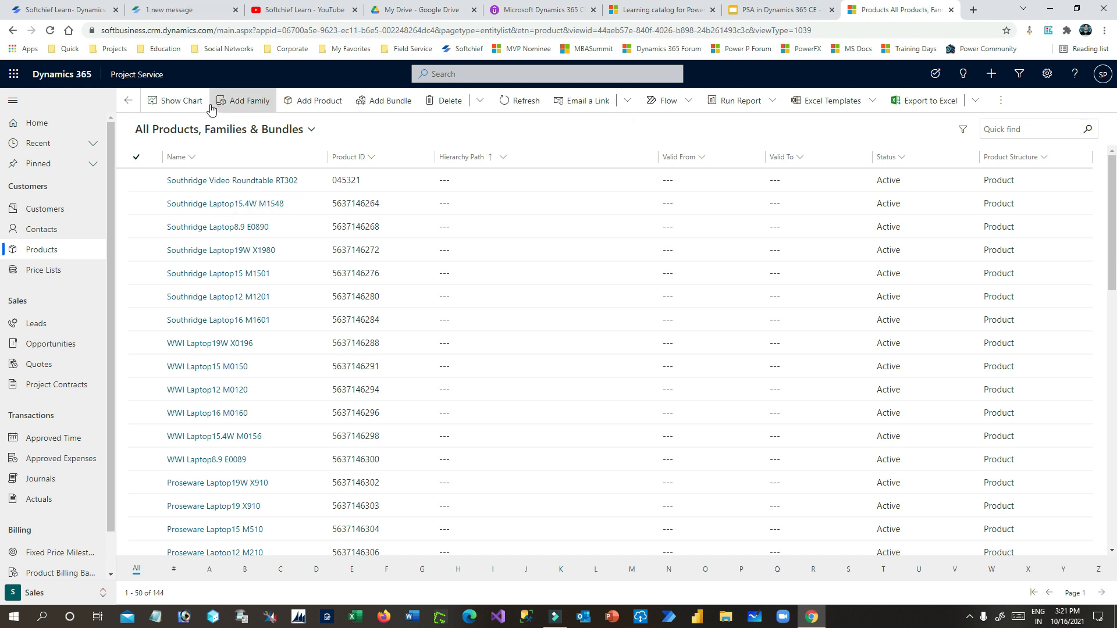
{"action": "left_click", "coordinate": [319, 105]}
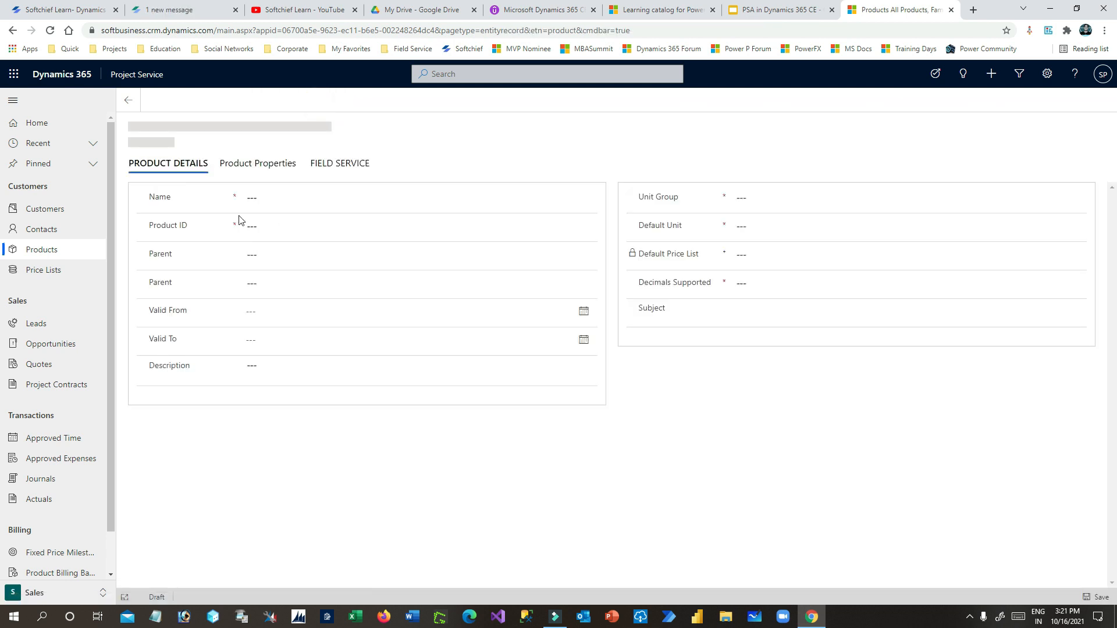
{"action": "left_click", "coordinate": [270, 197]}
{"action": "type", "text": "Dynamics 365 CE"}
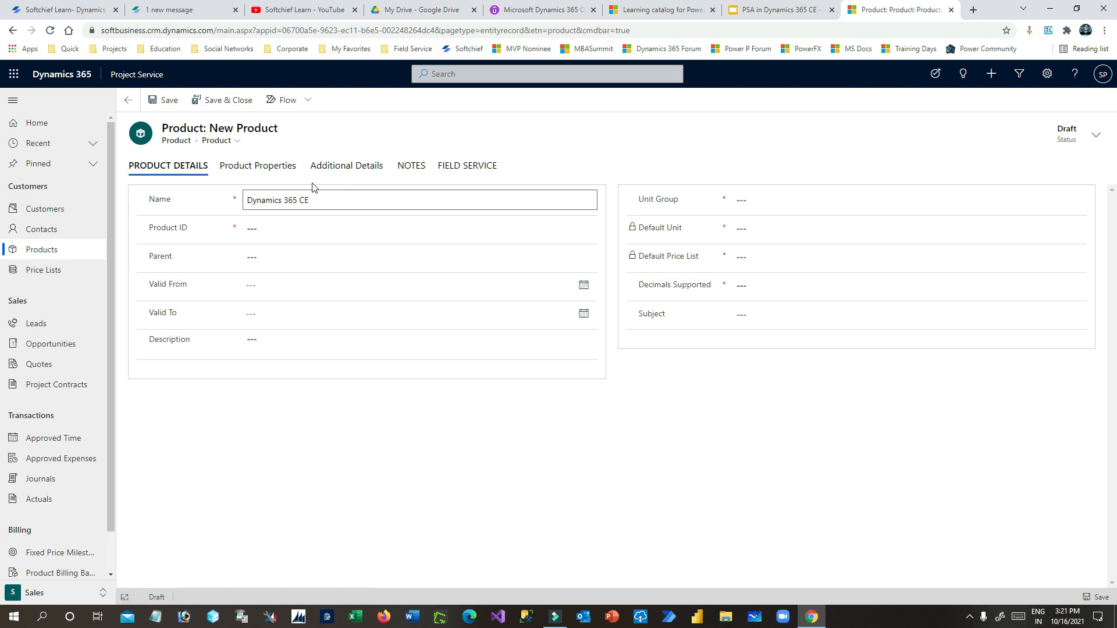
{"action": "type", "text": " License"}
{"action": "left_click", "coordinate": [282, 228]}
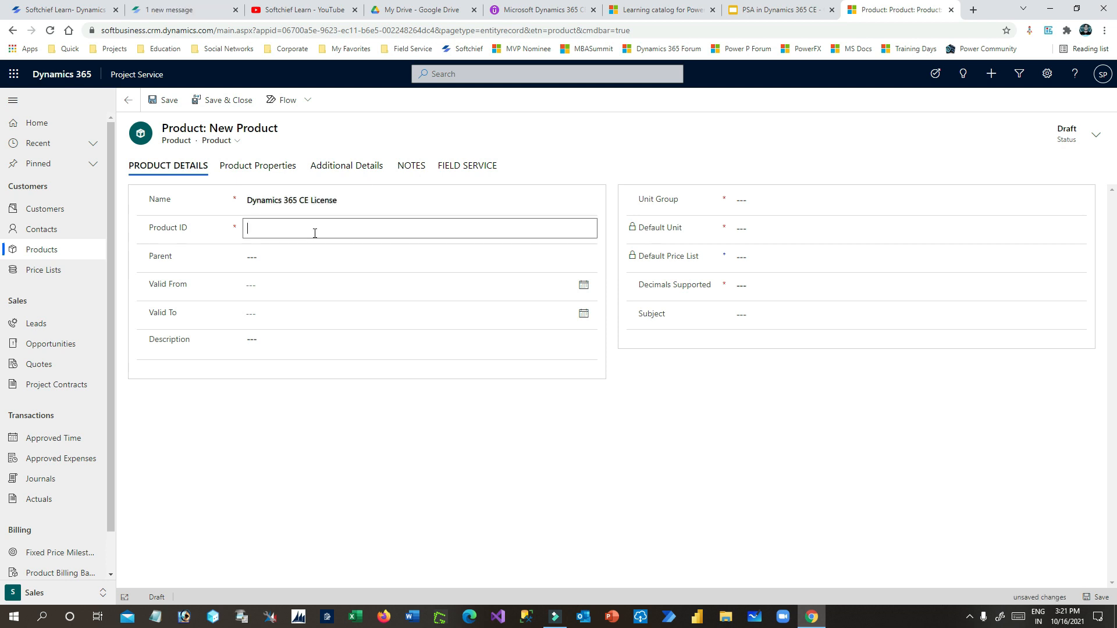
{"action": "type", "text": "D365C"}
- Use the product name 'Dynamics 365 CE License' as its description
{"action": "left_click_drag", "start_coordinate": [147, 284], "coordinate": [210, 314]}
{"action": "left_click", "coordinate": [361, 200]}
{"action": "left_click", "coordinate": [272, 337]}
{"action": "key", "text": "ctrl+v"}
{"action": "left_click", "coordinate": [646, 395]}
- Set the unit group to Default Unit and the default unit to Primary Unit
{"action": "left_click", "coordinate": [765, 203]}
{"action": "left_click", "coordinate": [1078, 200]}
{"action": "scroll", "coordinate": [804, 305], "scroll_direction": "down", "scroll_amount": 2}
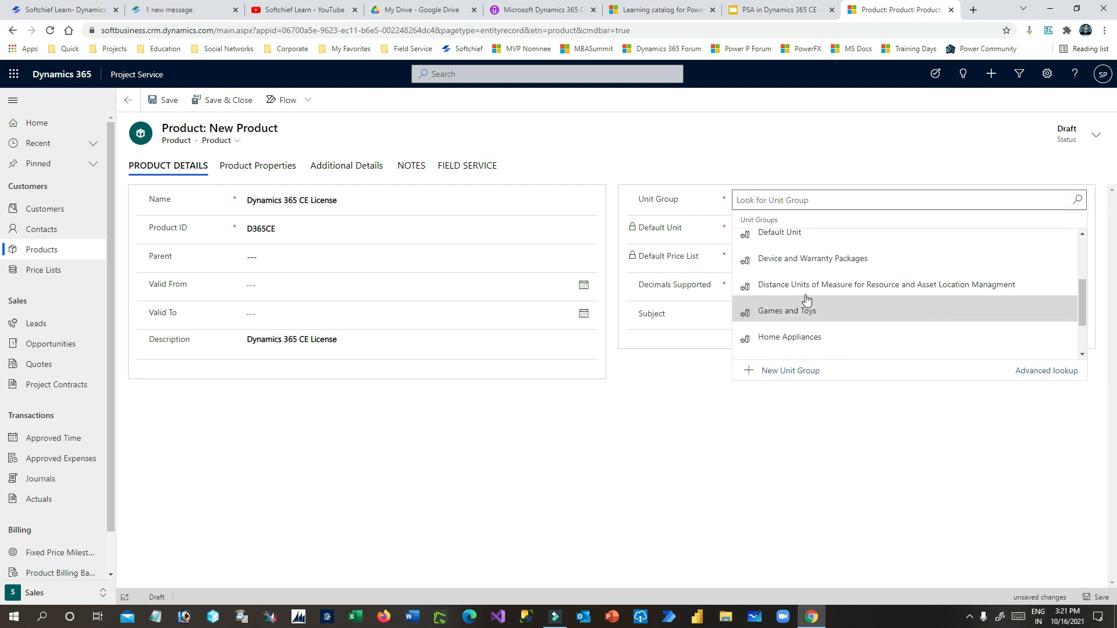
{"action": "scroll", "coordinate": [806, 298], "scroll_direction": "up", "scroll_amount": 2}
{"action": "left_click", "coordinate": [797, 296]}
{"action": "left_click", "coordinate": [873, 234]}
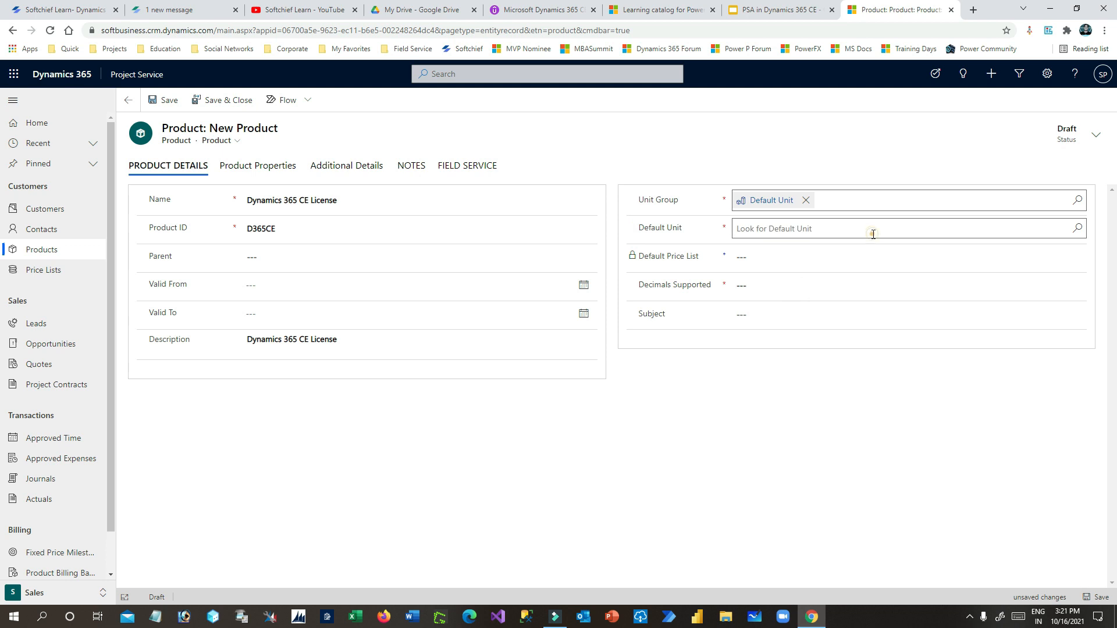
{"action": "left_click", "coordinate": [1077, 229]}
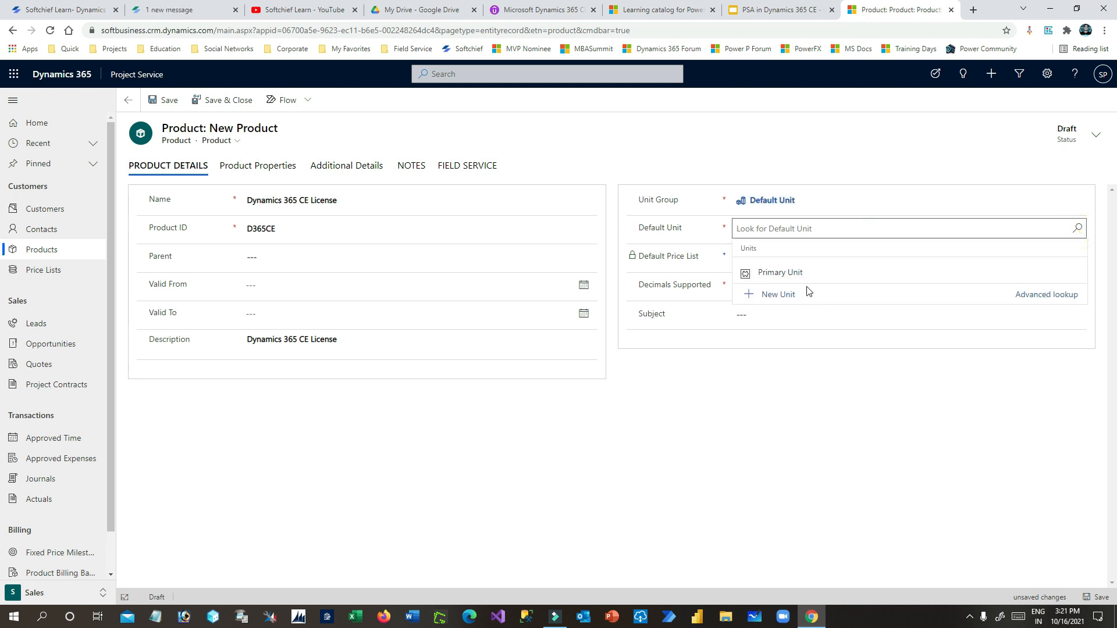
{"action": "left_click", "coordinate": [793, 271]}
{"action": "left_click", "coordinate": [780, 257]}
- Set Decimals Supported to 2 and save the new product
{"action": "left_click", "coordinate": [690, 285]}
{"action": "left_click", "coordinate": [759, 283]}
{"action": "type", "text": "2"}
{"action": "left_click", "coordinate": [736, 319]}
{"action": "left_click", "coordinate": [705, 364]}
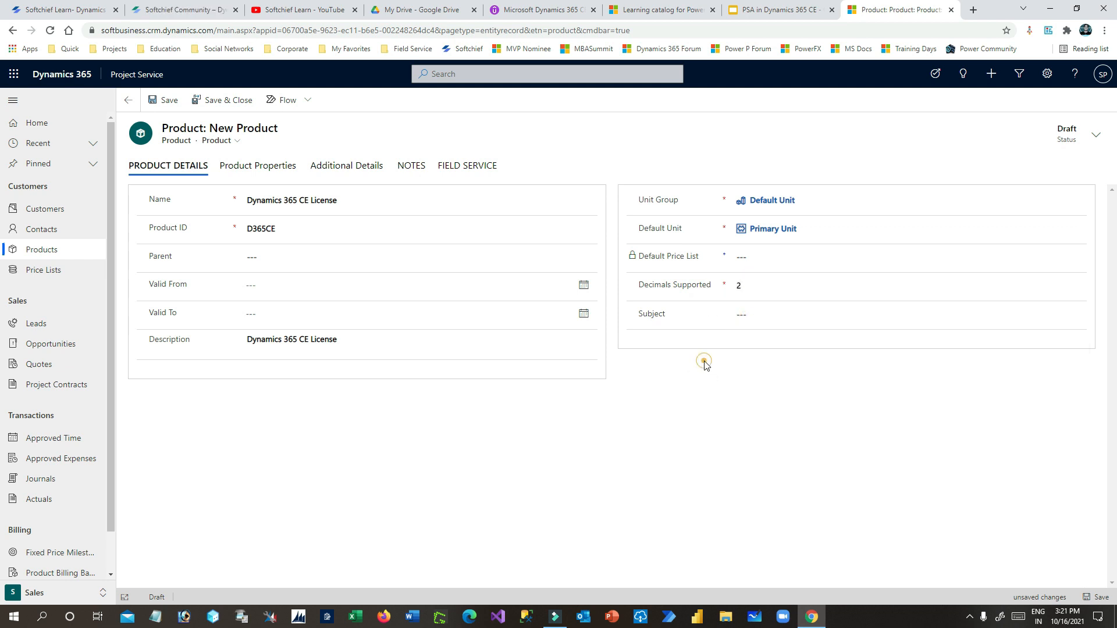
{"action": "left_click", "coordinate": [169, 100]}
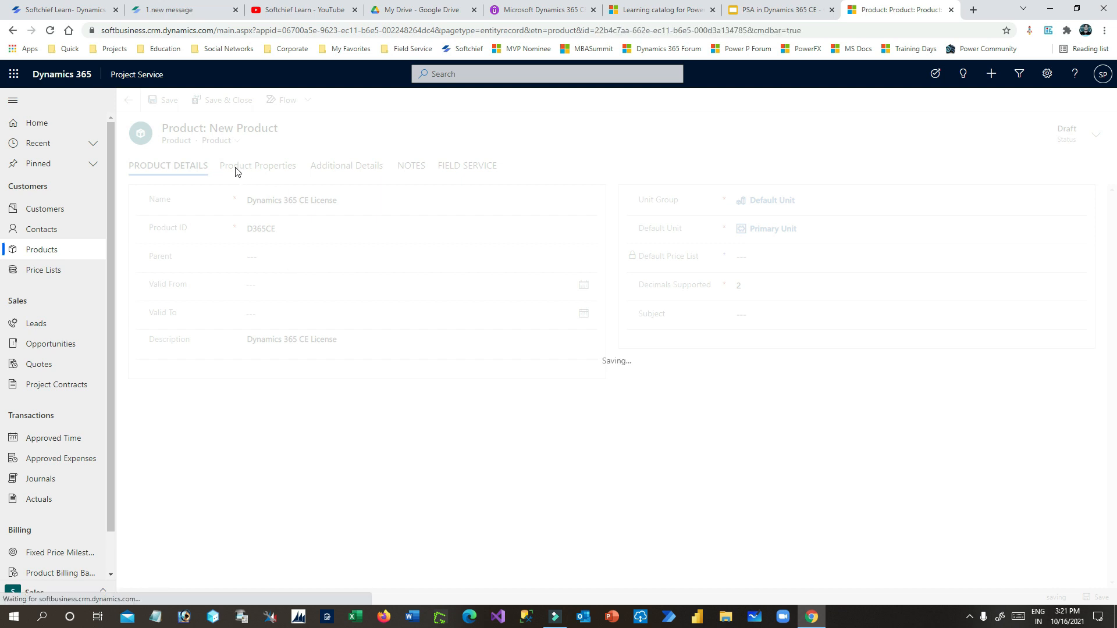
{"action": "left_click", "coordinate": [261, 186]}
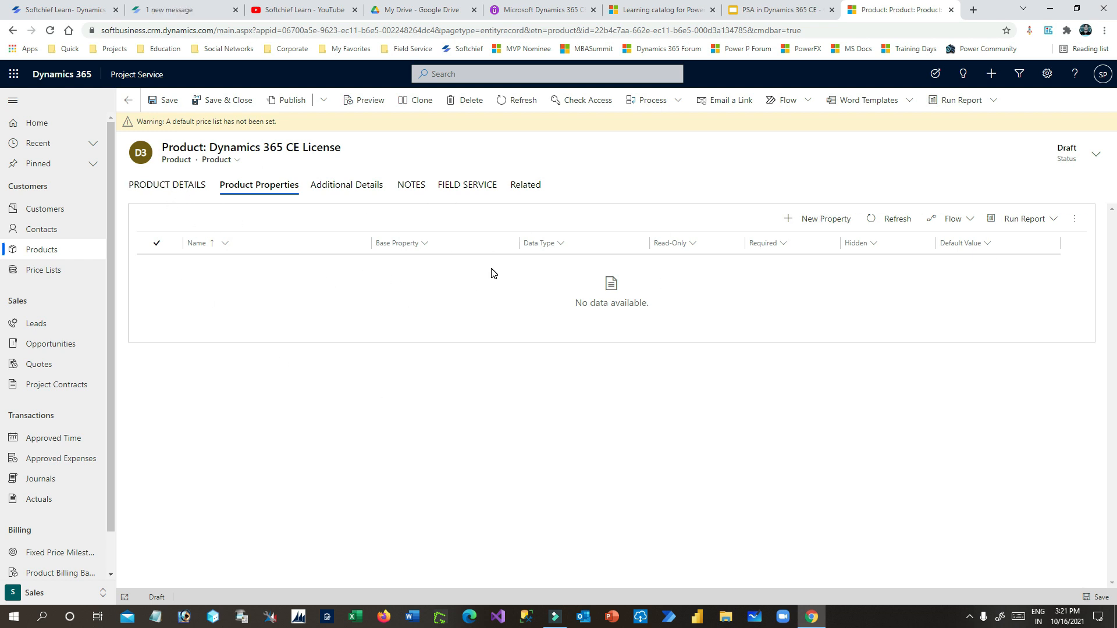
- Choose Big Deal Sales Price List as the Dynamics 365 CE License default price list and save
{"action": "left_click", "coordinate": [180, 185]}
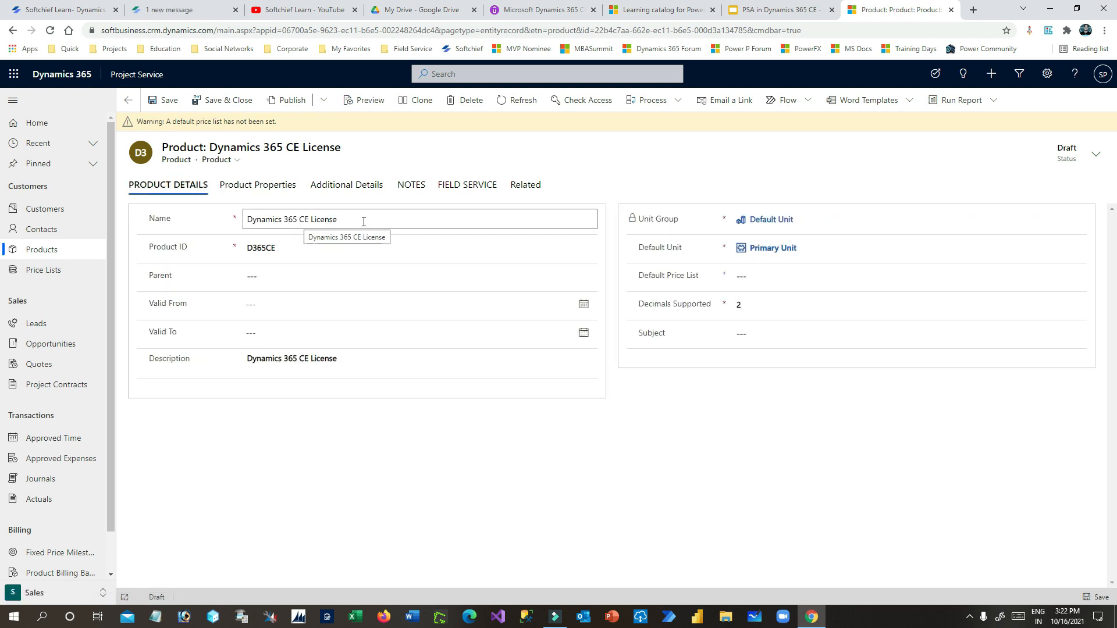
{"action": "left_click", "coordinate": [476, 187]}
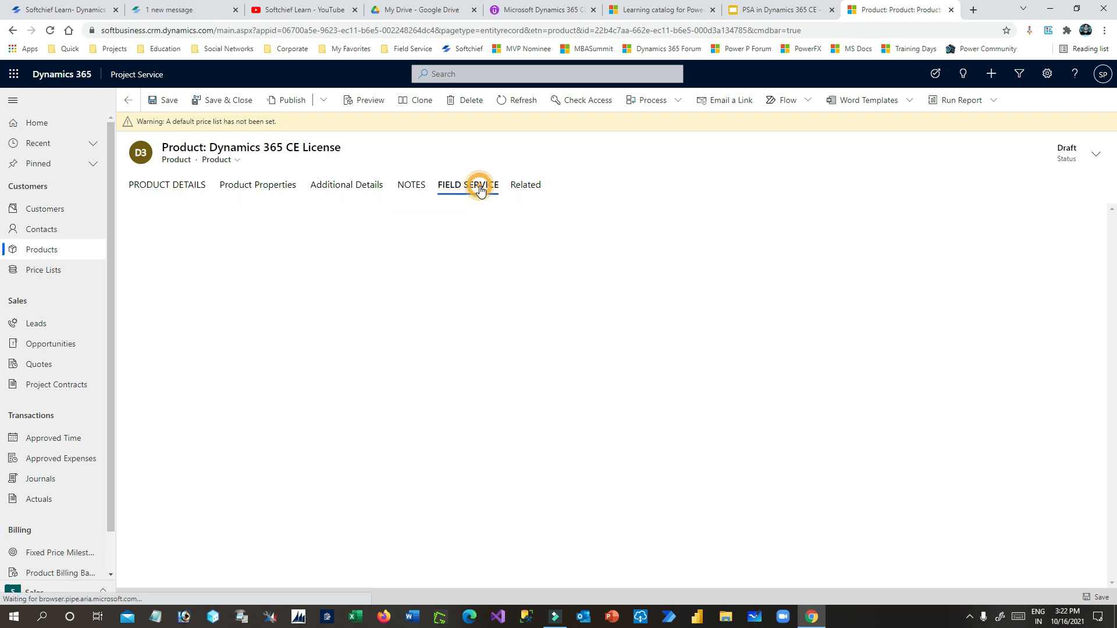
{"action": "left_click", "coordinate": [162, 184]}
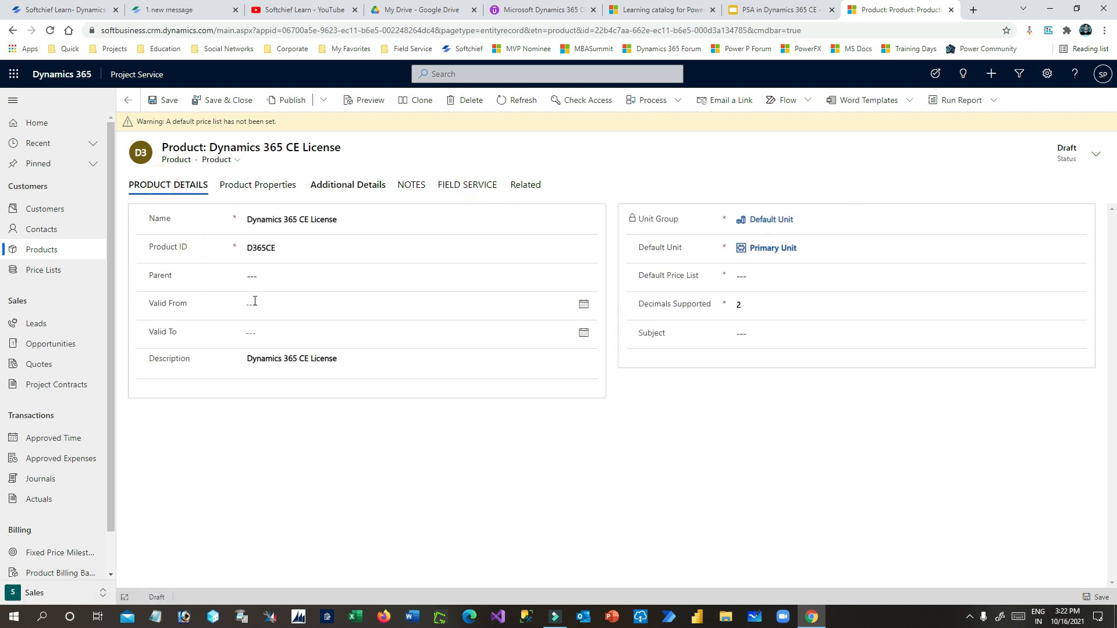
{"action": "left_click", "coordinate": [750, 278]}
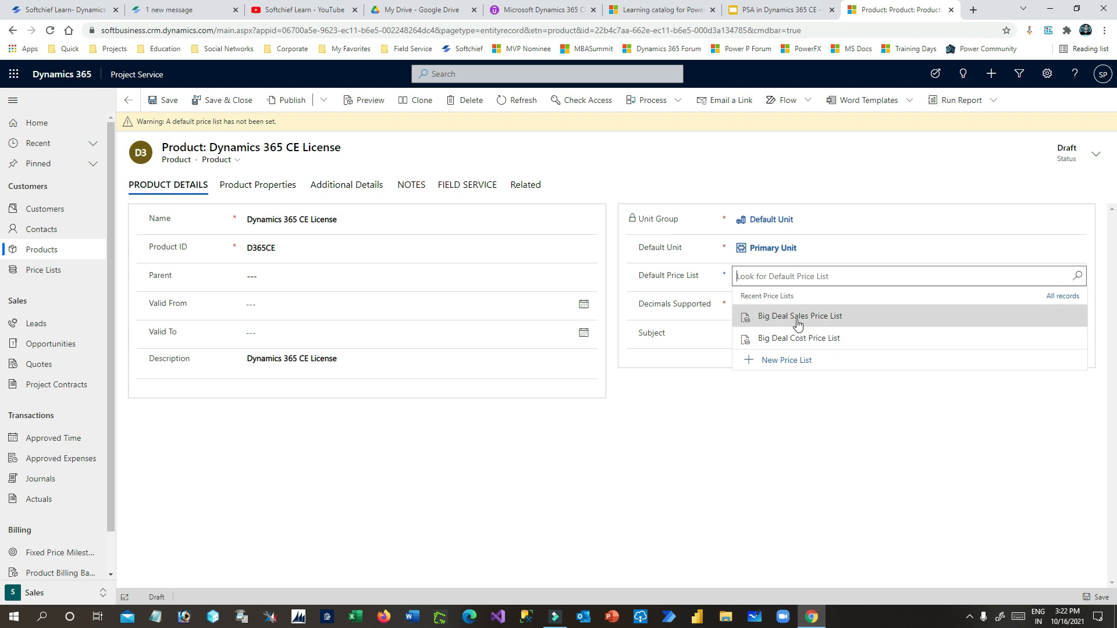
{"action": "left_click", "coordinate": [848, 322]}
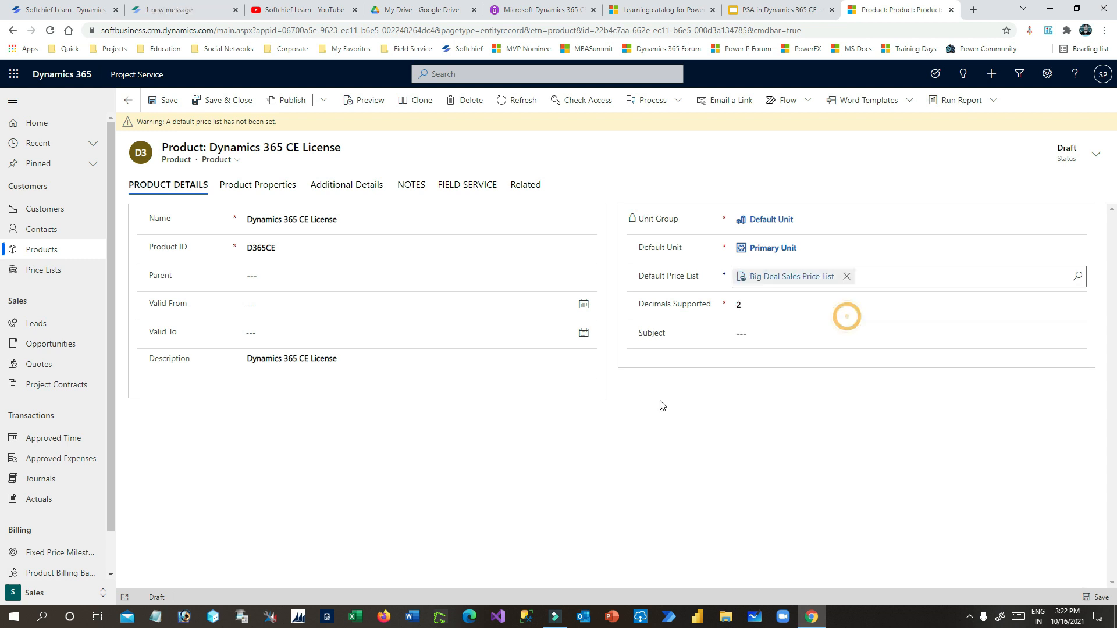
{"action": "left_click", "coordinate": [676, 405]}
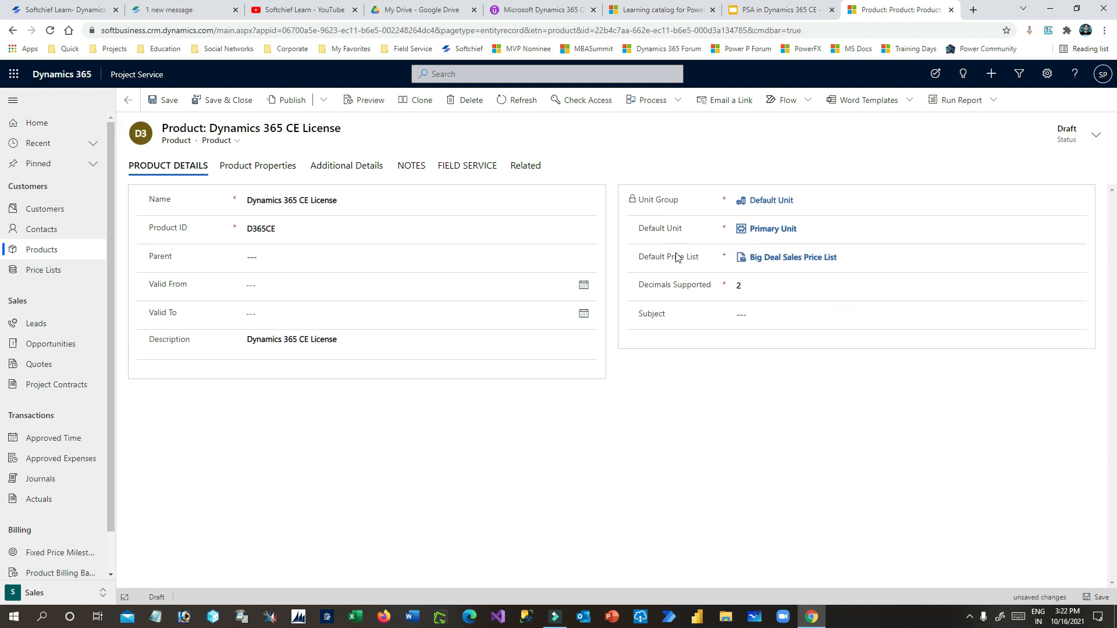
{"action": "left_click_drag", "start_coordinate": [647, 258], "coordinate": [703, 258]}
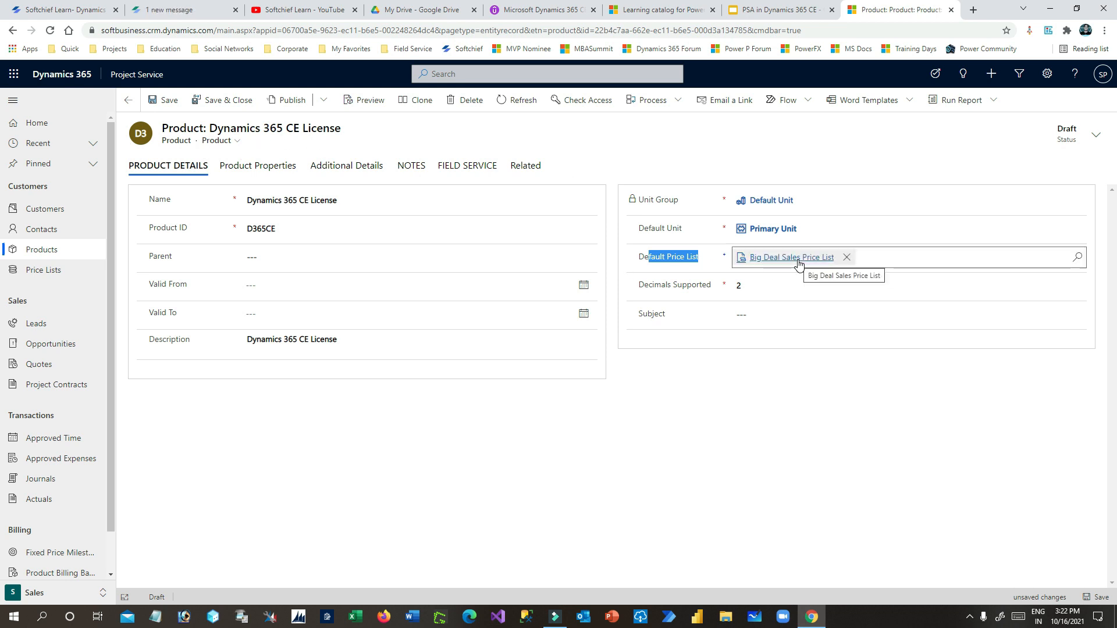
{"action": "left_click", "coordinate": [166, 100]}
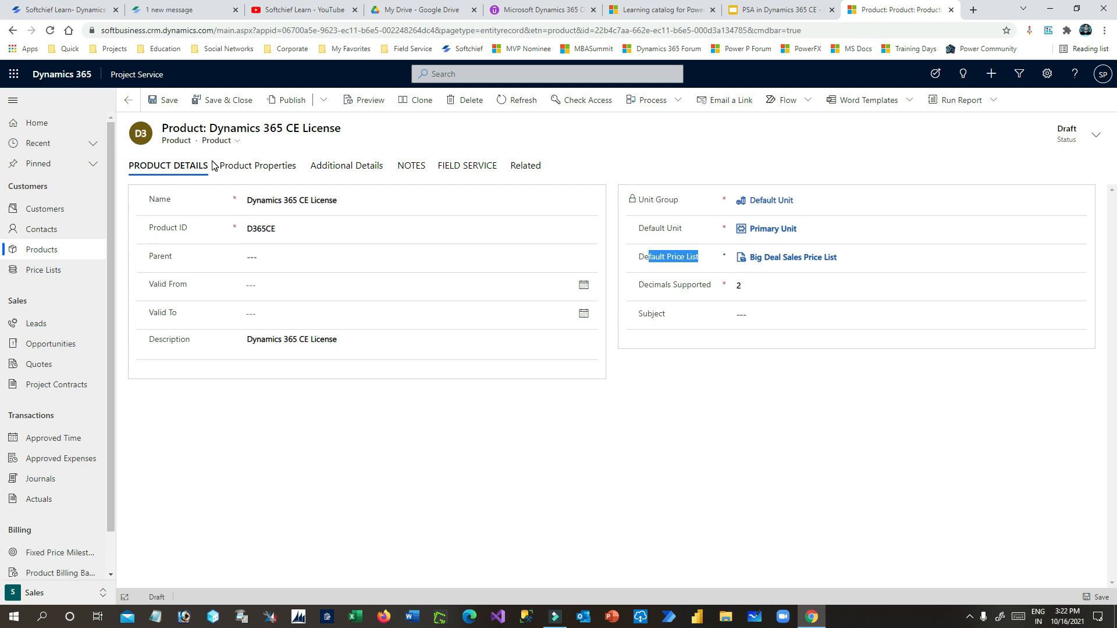
{"action": "scroll", "coordinate": [113, 287], "scroll_direction": "down", "scroll_amount": 1}
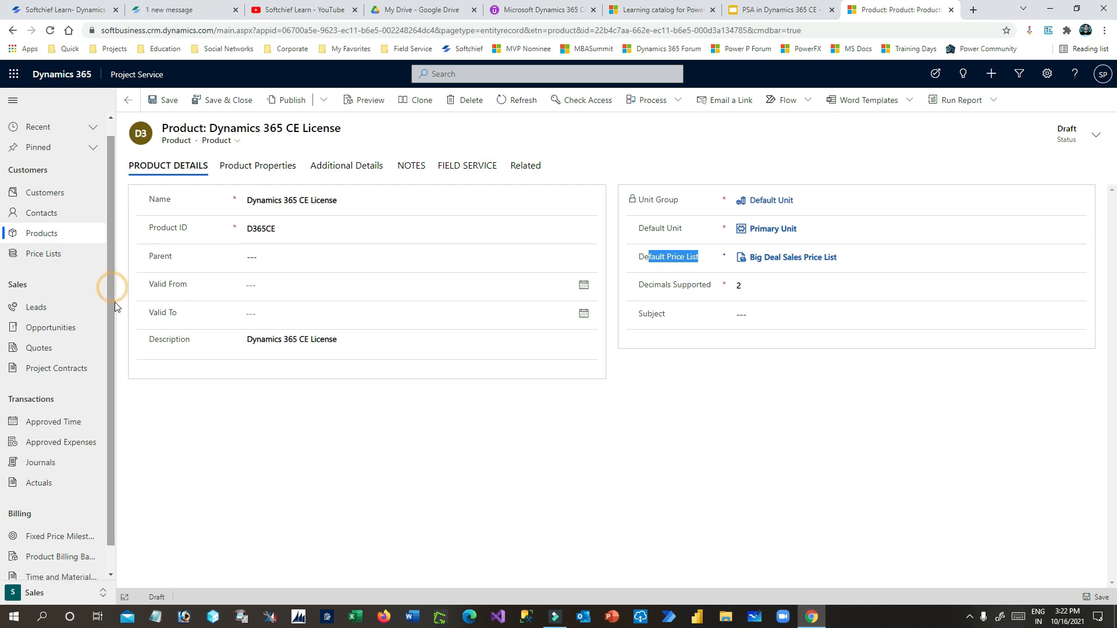
- Start a Big Deal Cost Price List item for the Dynamics 365 CE License product
{"action": "left_click", "coordinate": [71, 256]}
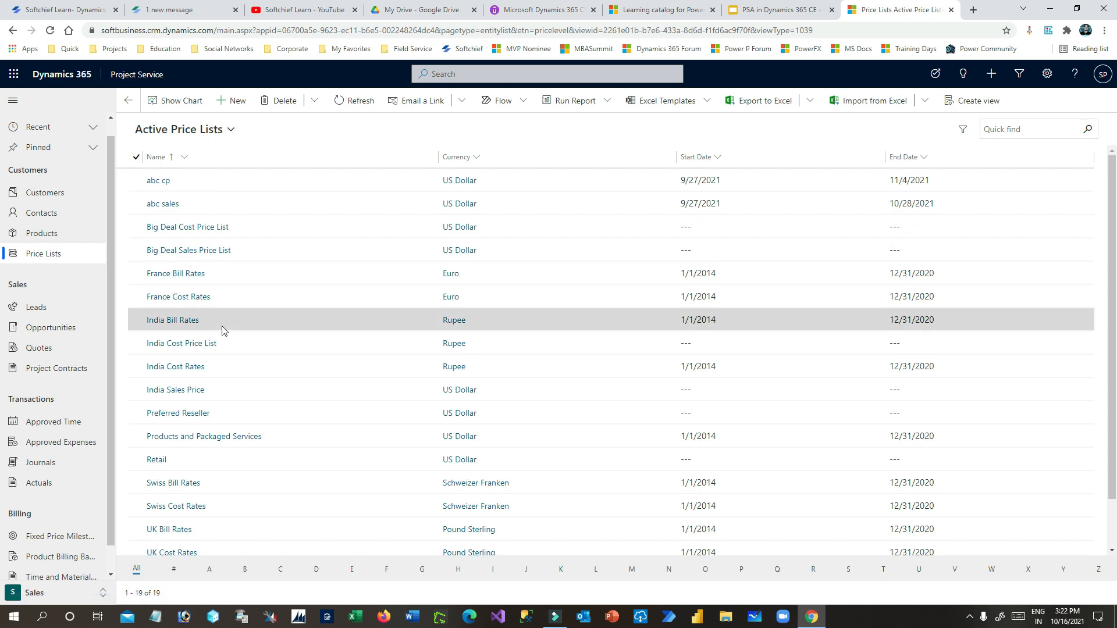
{"action": "left_click", "coordinate": [197, 229]}
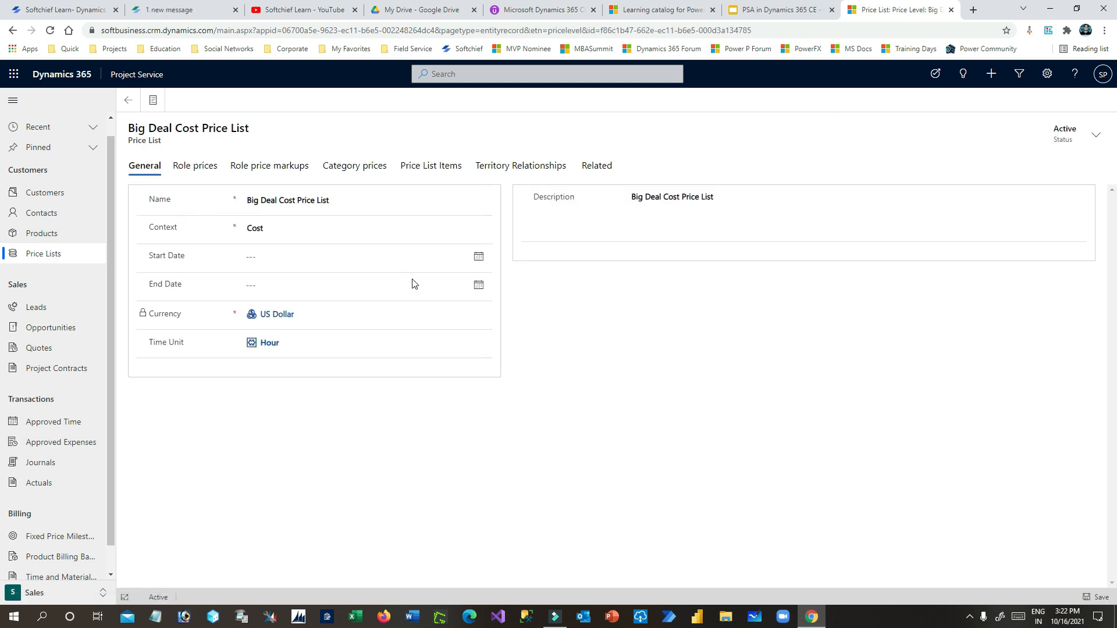
{"action": "left_click", "coordinate": [448, 167]}
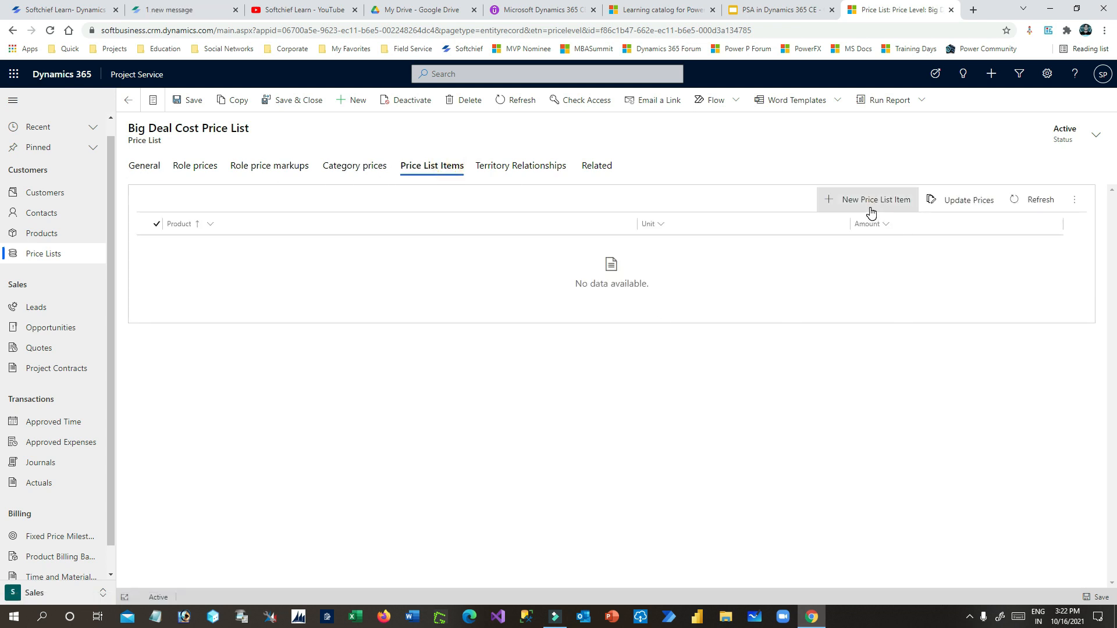
{"action": "left_click", "coordinate": [871, 212]}
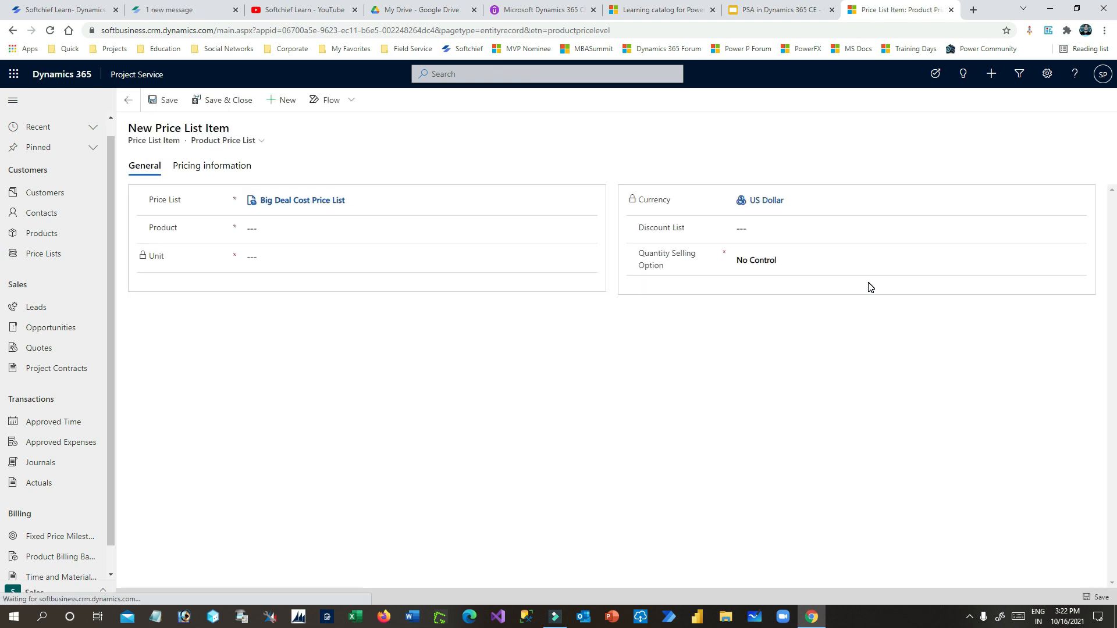
{"action": "left_click", "coordinate": [252, 228]}
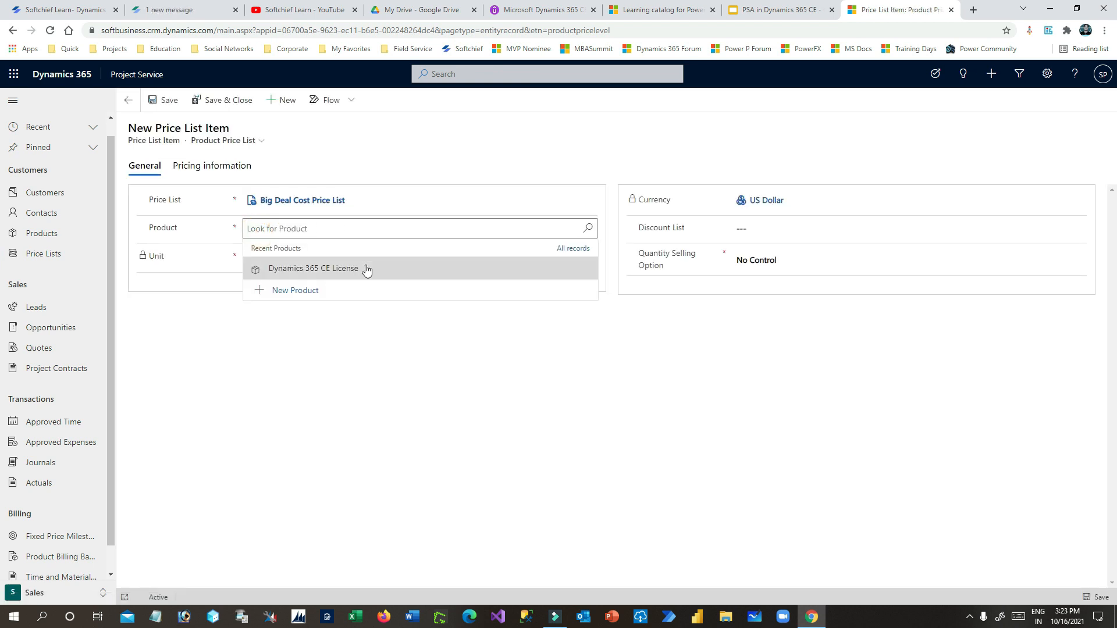
{"action": "left_click", "coordinate": [325, 272]}
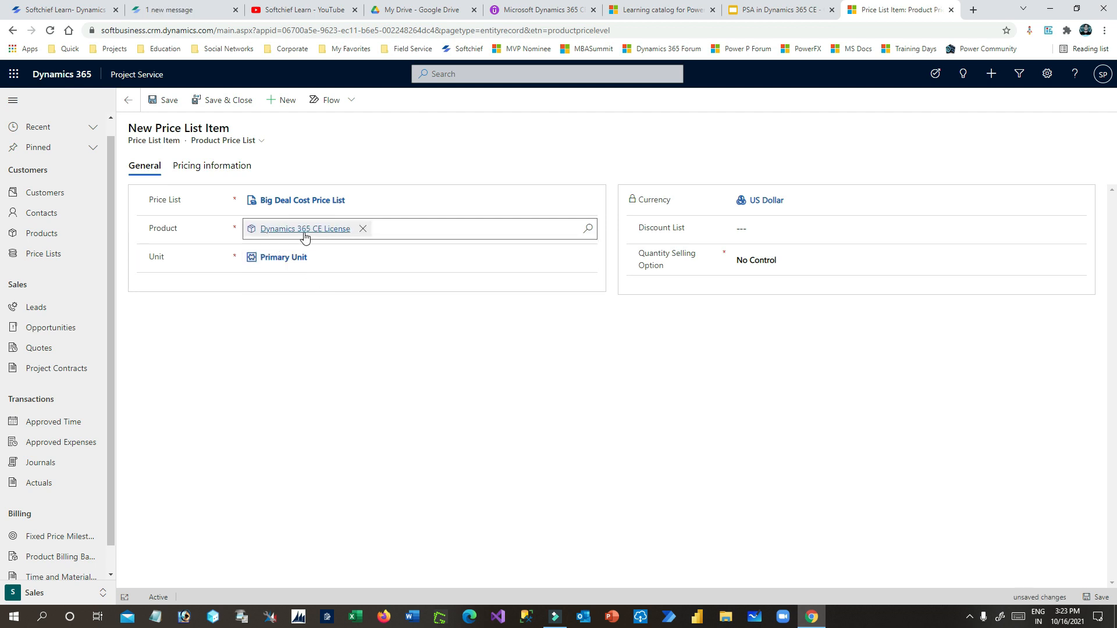
- Discard the unsaved item and publish the Dynamics 365 CE License product
{"action": "left_click", "coordinate": [51, 233]}
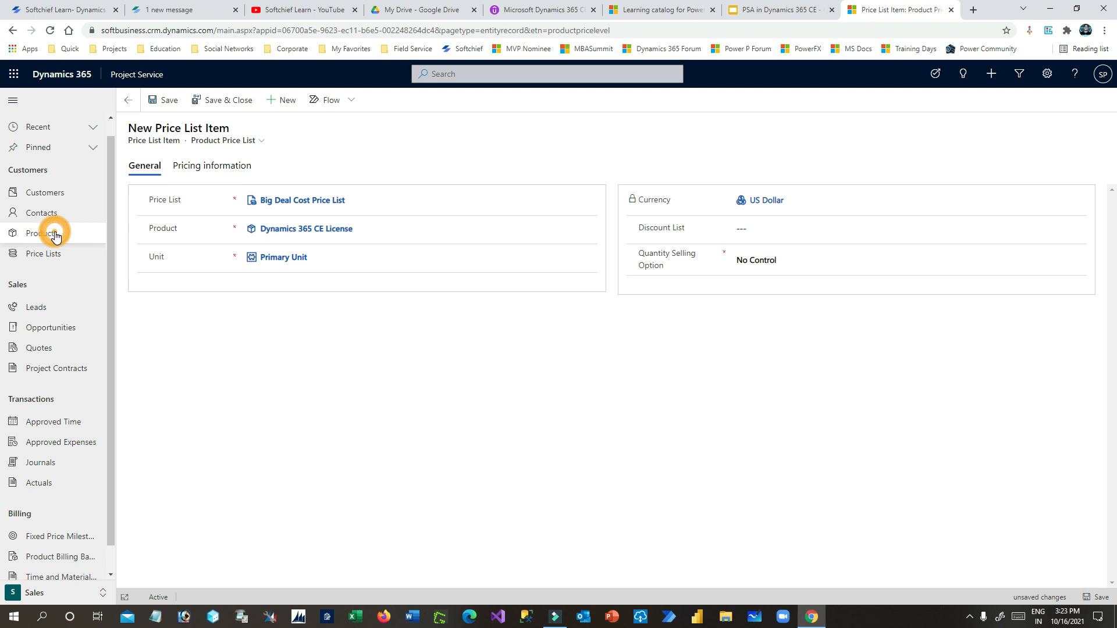
{"action": "left_click", "coordinate": [608, 392]}
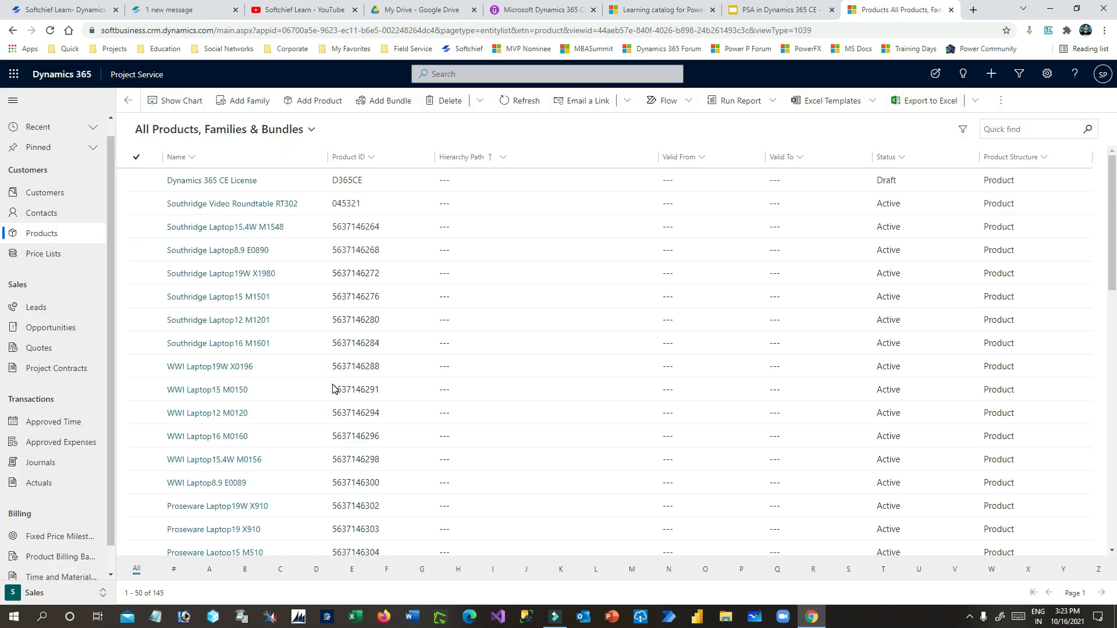
{"action": "left_click", "coordinate": [213, 182]}
{"action": "left_click", "coordinate": [313, 103]}
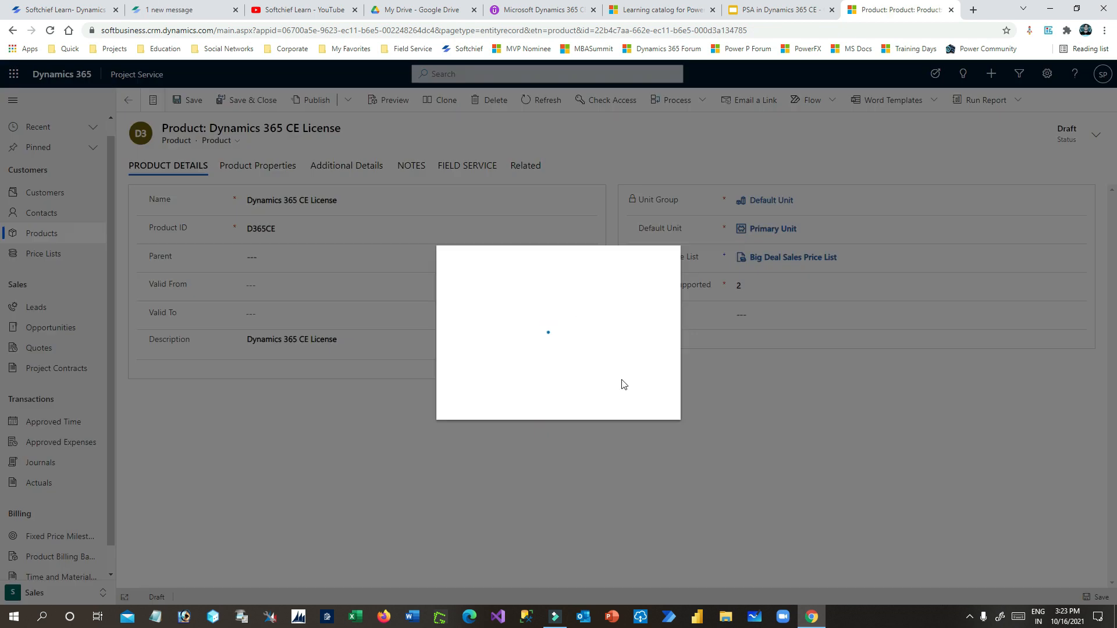
{"action": "left_click", "coordinate": [588, 398]}
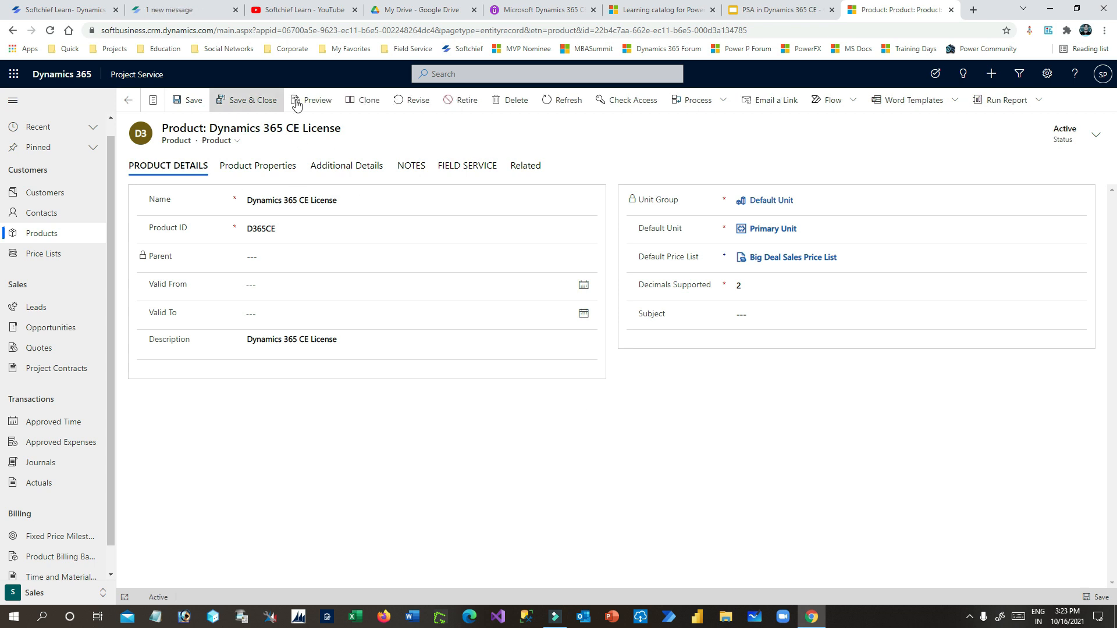
{"action": "left_click_drag", "start_coordinate": [267, 129], "coordinate": [362, 128]}
{"action": "left_click", "coordinate": [362, 123]}
{"action": "left_click", "coordinate": [62, 250]}
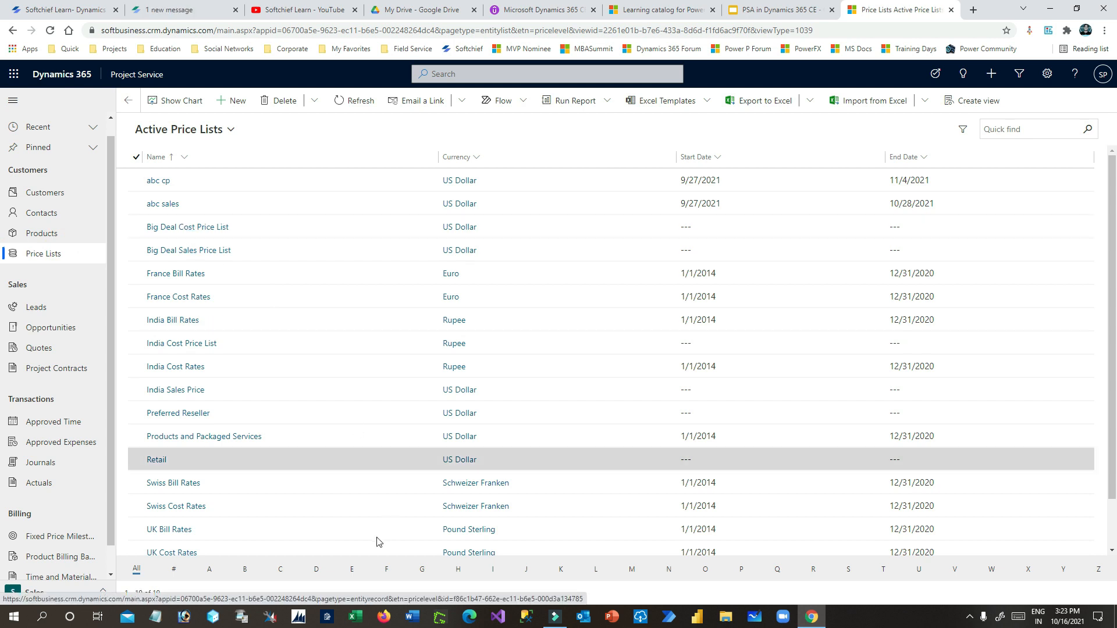
- Add a new Big Deal Cost Price List item for the Dynamics 365 CE License product
{"action": "left_click", "coordinate": [245, 566]}
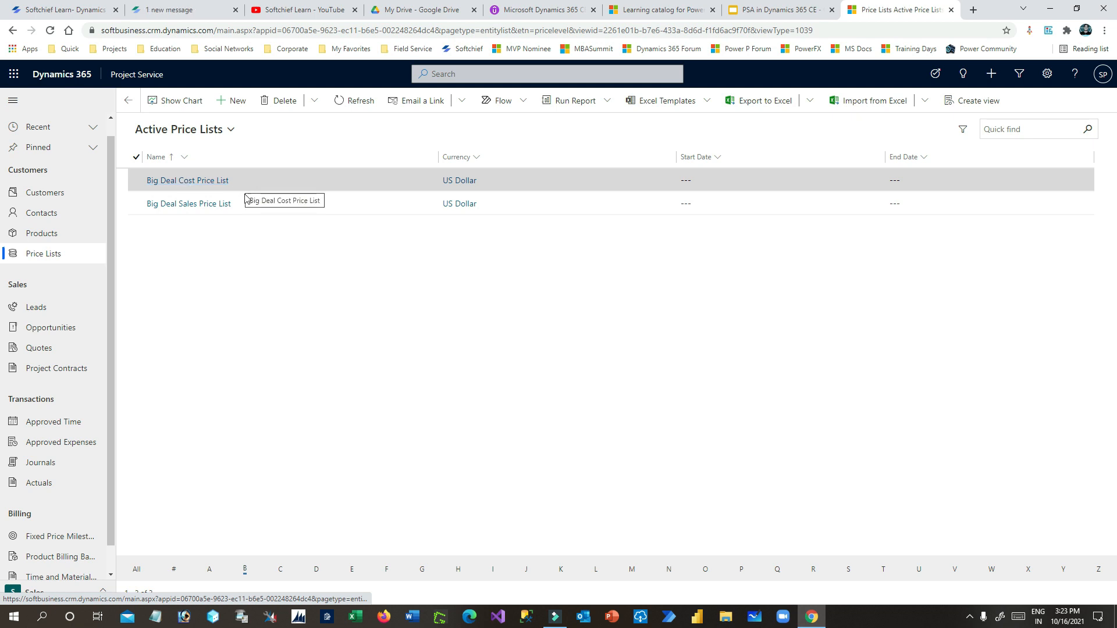
{"action": "left_click", "coordinate": [221, 182]}
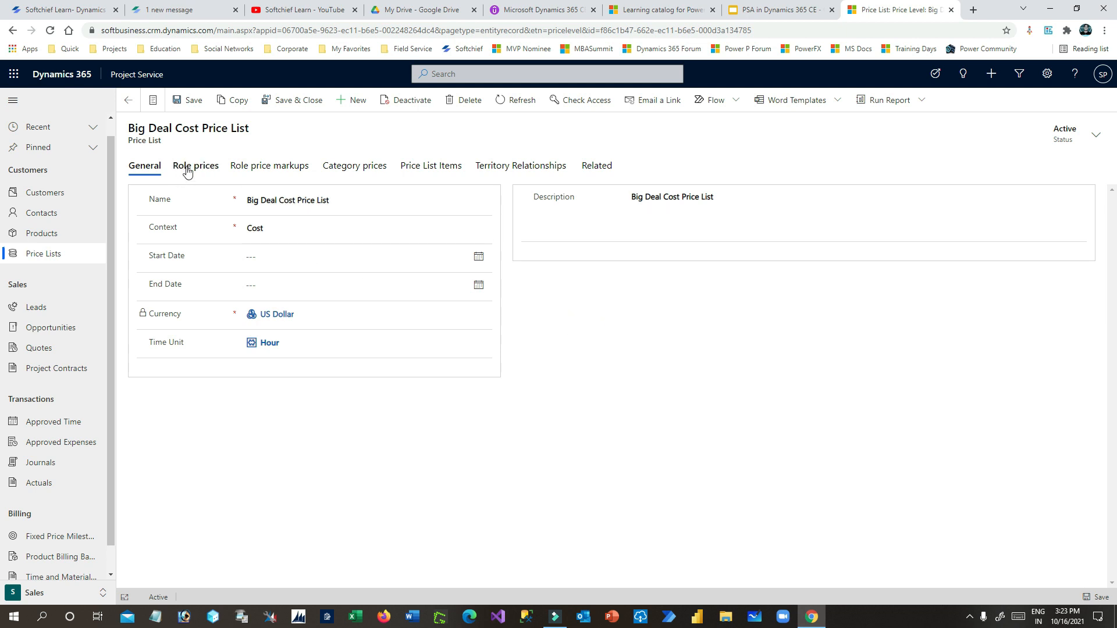
{"action": "left_click", "coordinate": [443, 170]}
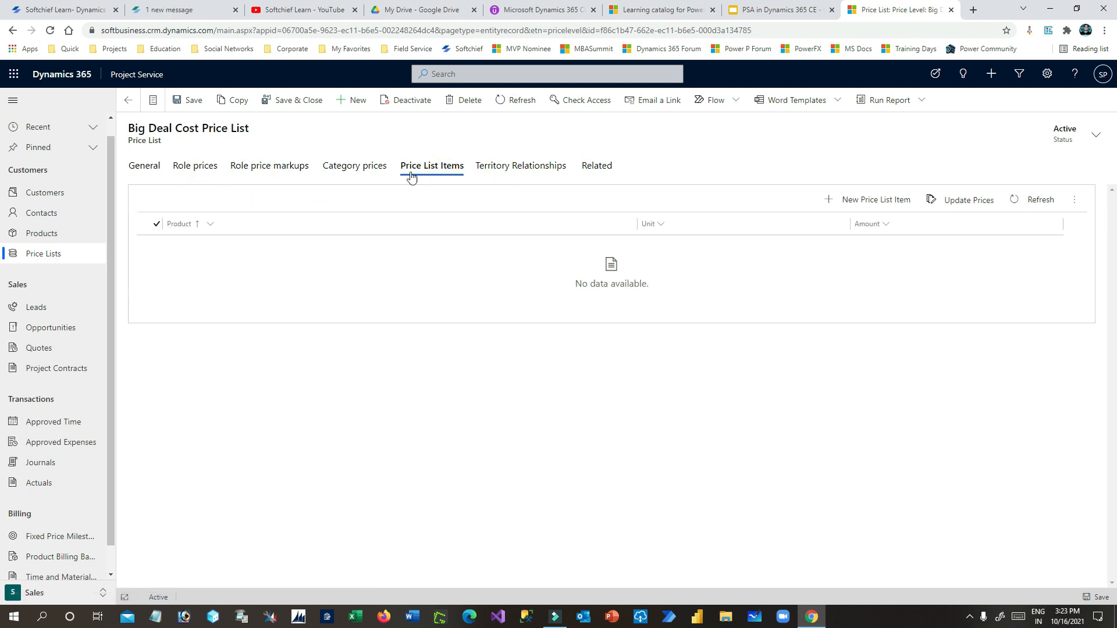
{"action": "left_click", "coordinate": [879, 201]}
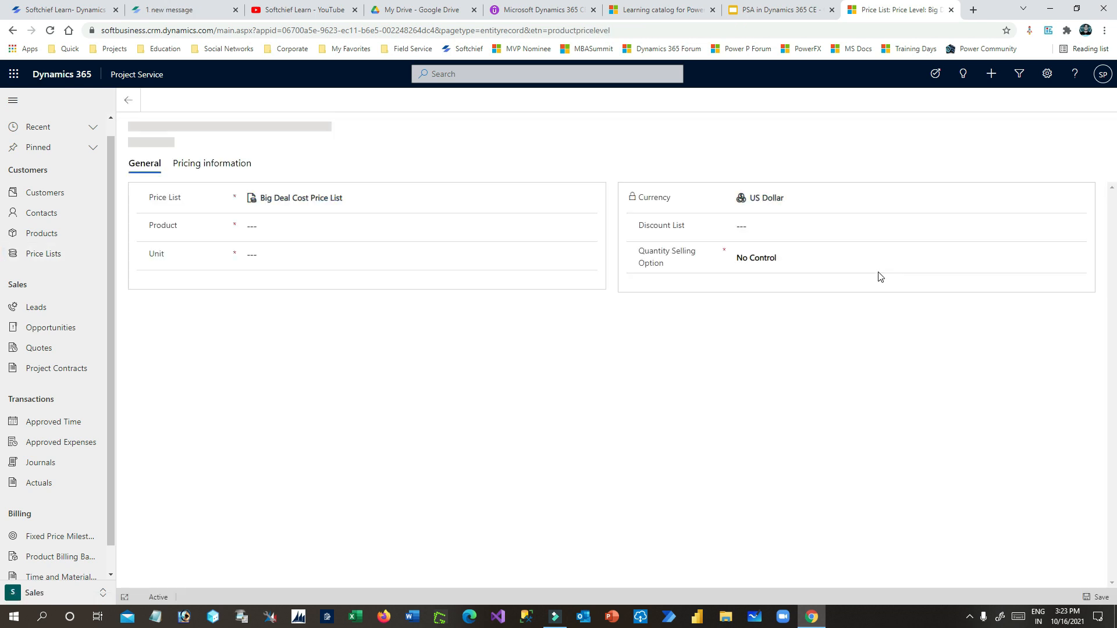
{"action": "left_click", "coordinate": [309, 228]}
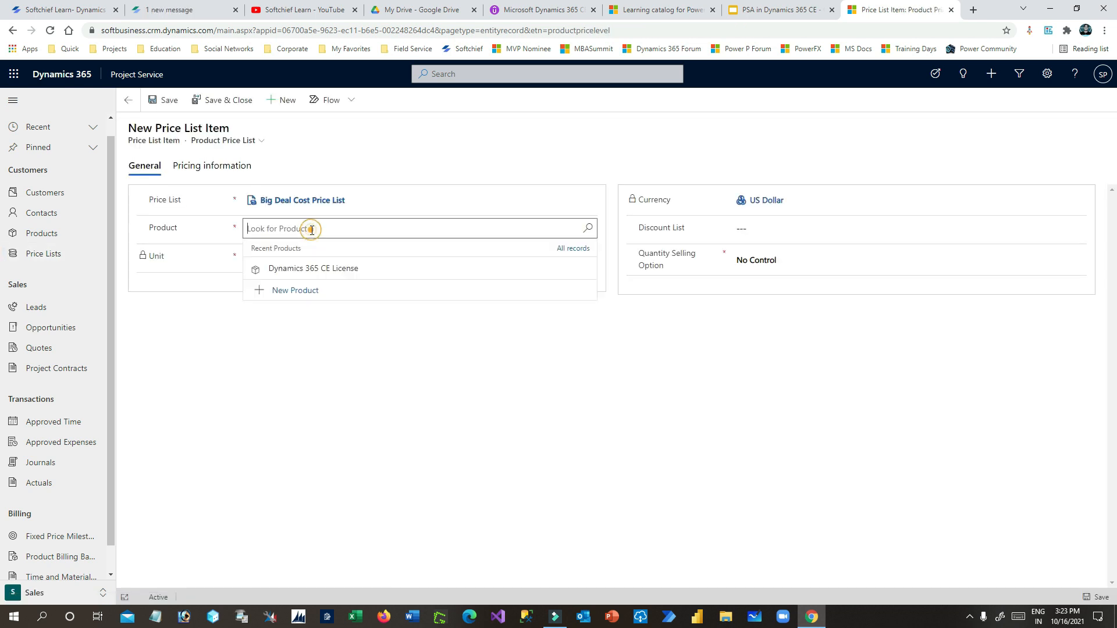
{"action": "left_click", "coordinate": [309, 265]}
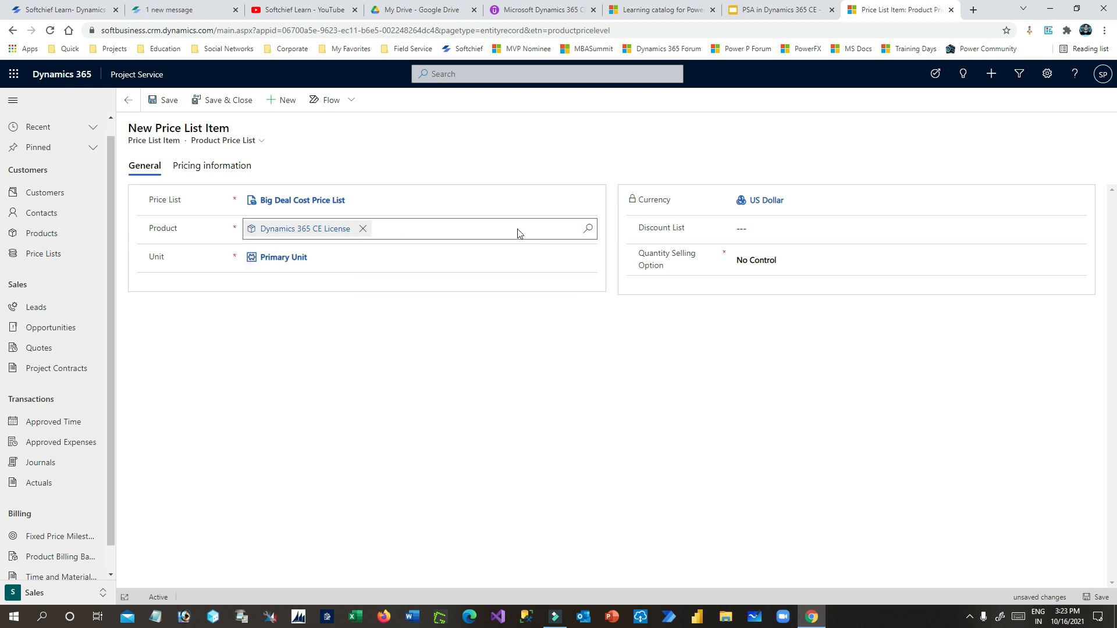
- Set the item's Amount to $20.00 and save and close it
{"action": "left_click", "coordinate": [204, 167]}
{"action": "left_click", "coordinate": [286, 249]}
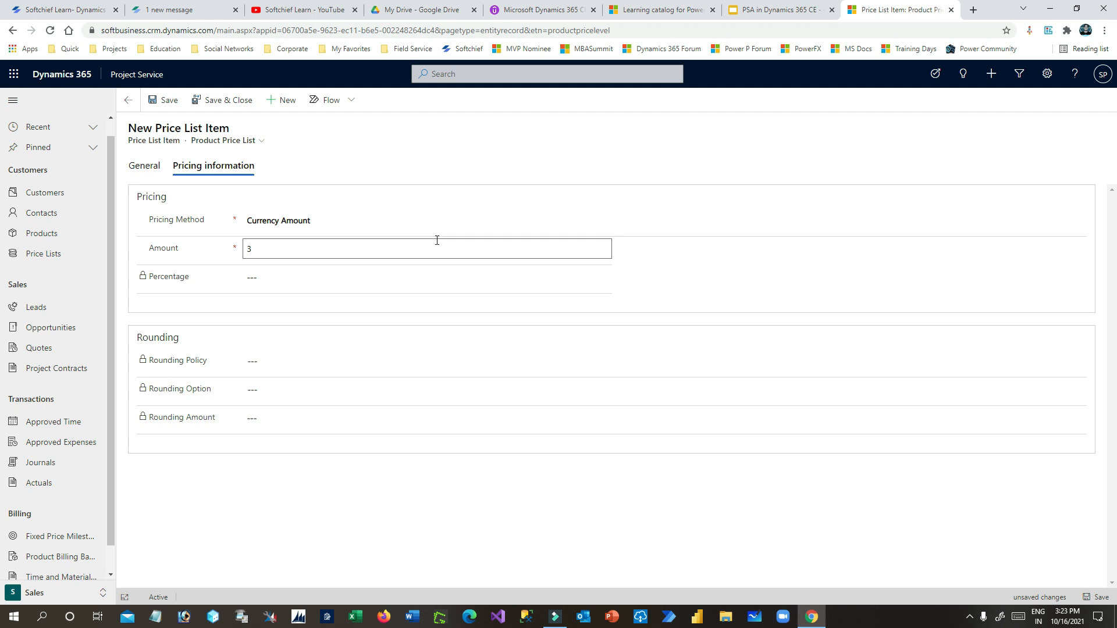
{"action": "type", "text": "20"}
{"action": "left_click", "coordinate": [658, 275]}
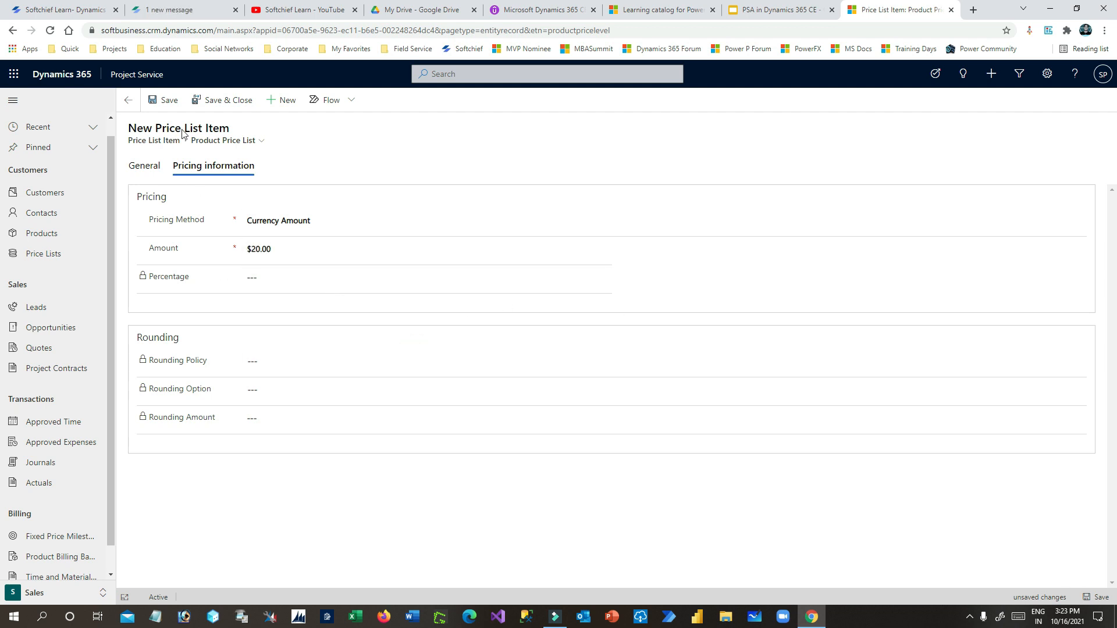
{"action": "left_click", "coordinate": [158, 100]}
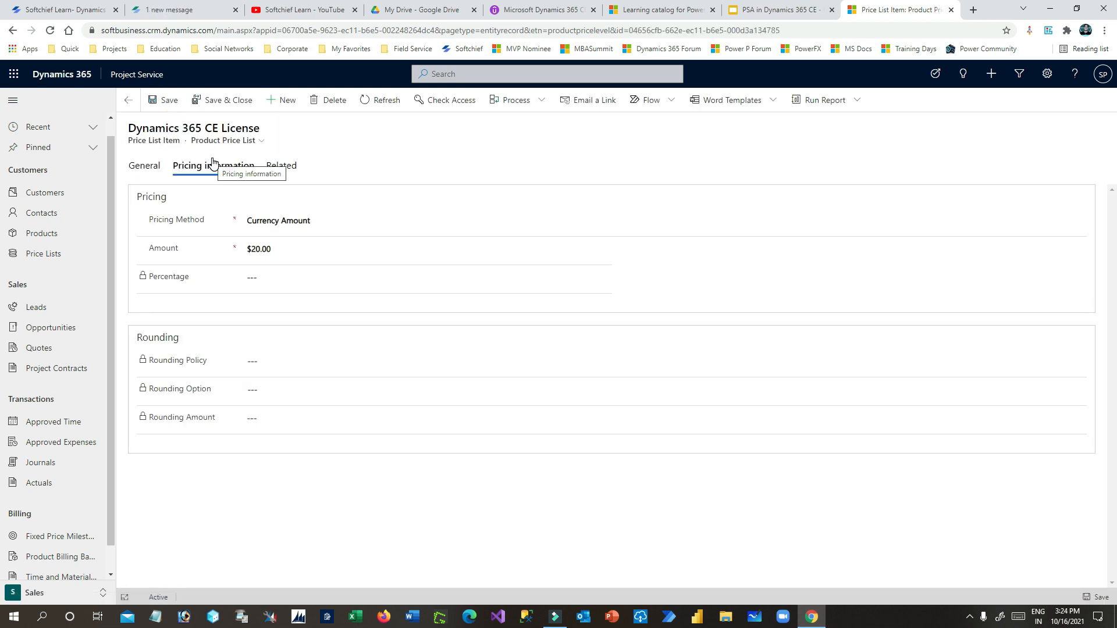
{"action": "left_click_drag", "start_coordinate": [155, 128], "coordinate": [253, 129]}
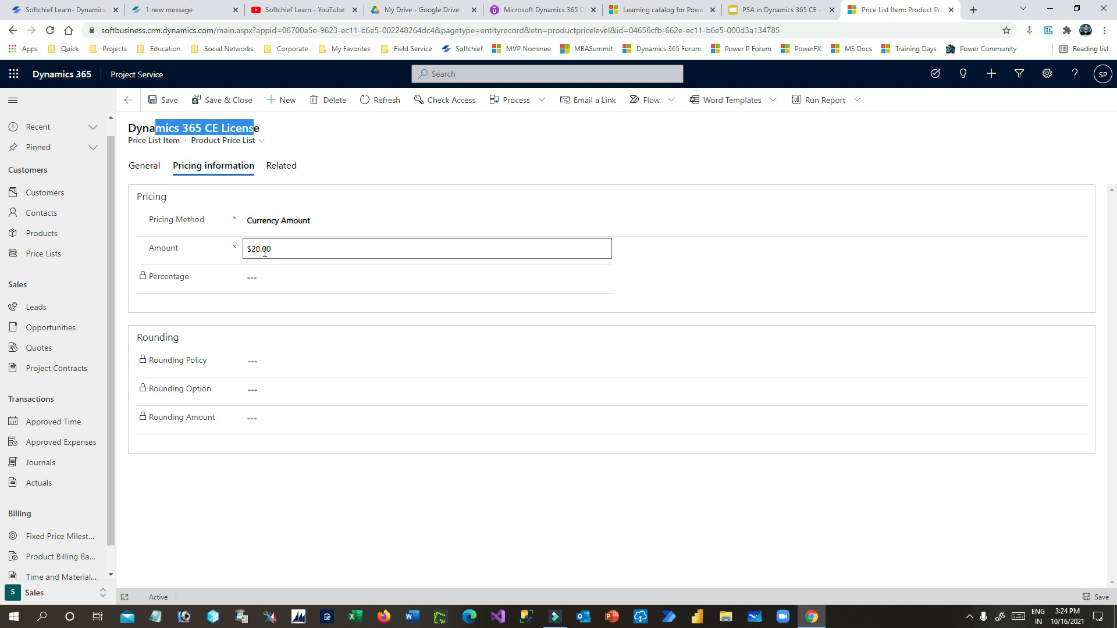
{"action": "left_click", "coordinate": [152, 171]}
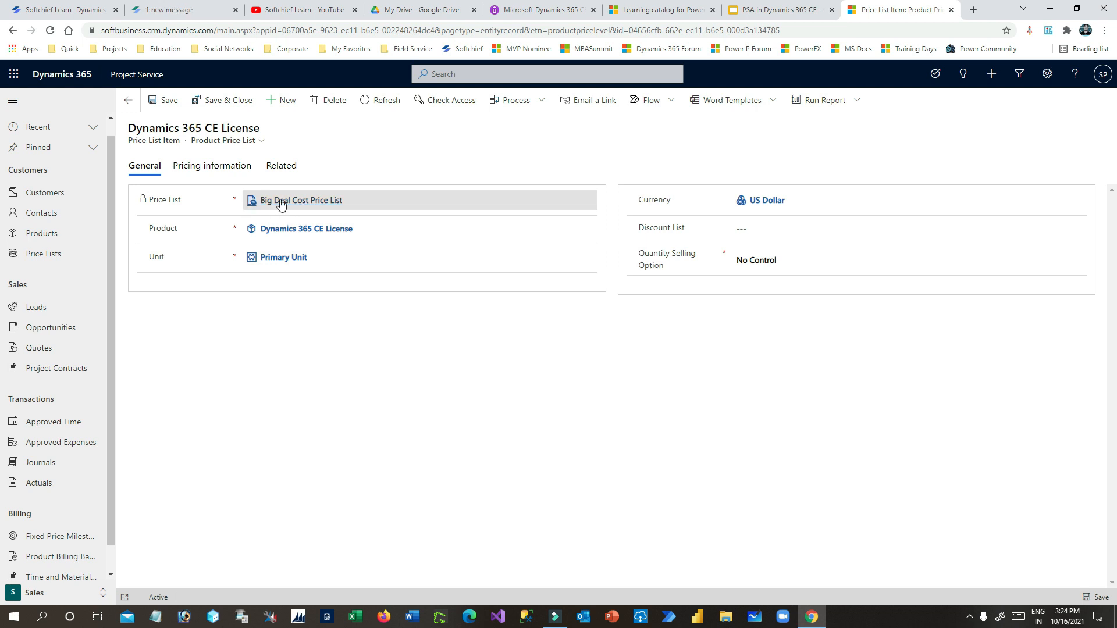
{"action": "left_click", "coordinate": [233, 101]}
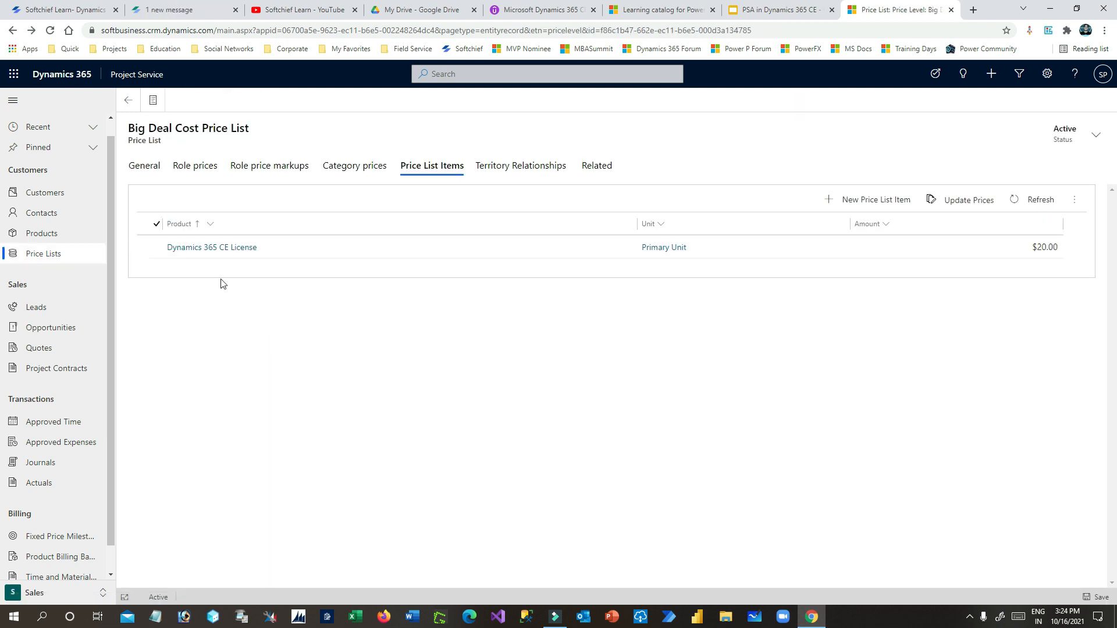
{"action": "left_click", "coordinate": [128, 100]}
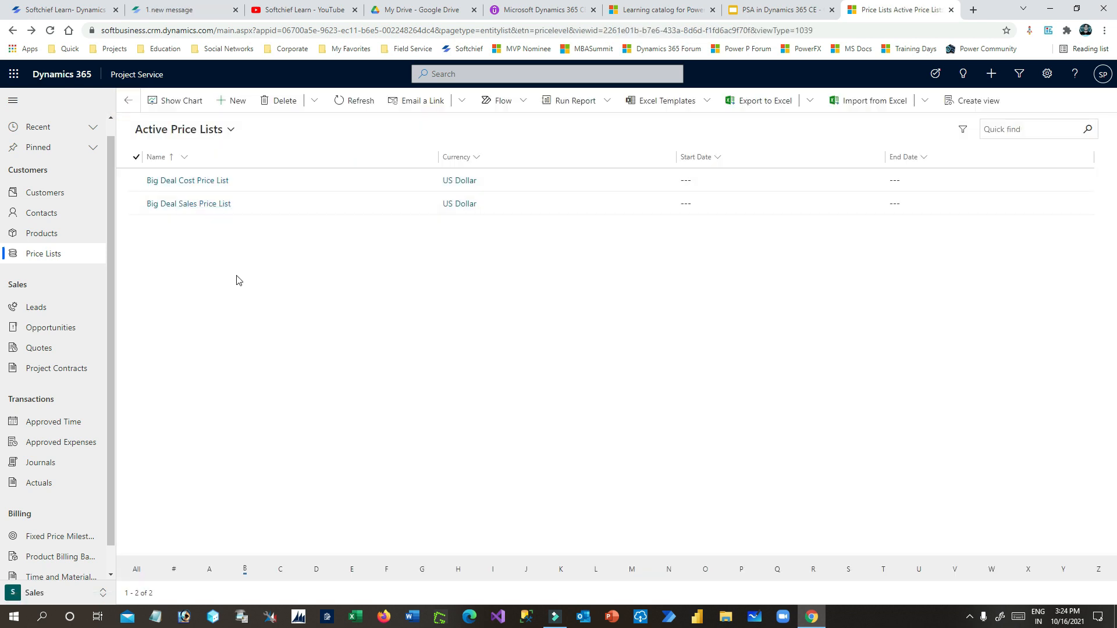
- Add a new Big Deal Sales Price List item for the Dynamics 365 CE License product
{"action": "left_click", "coordinate": [197, 204]}
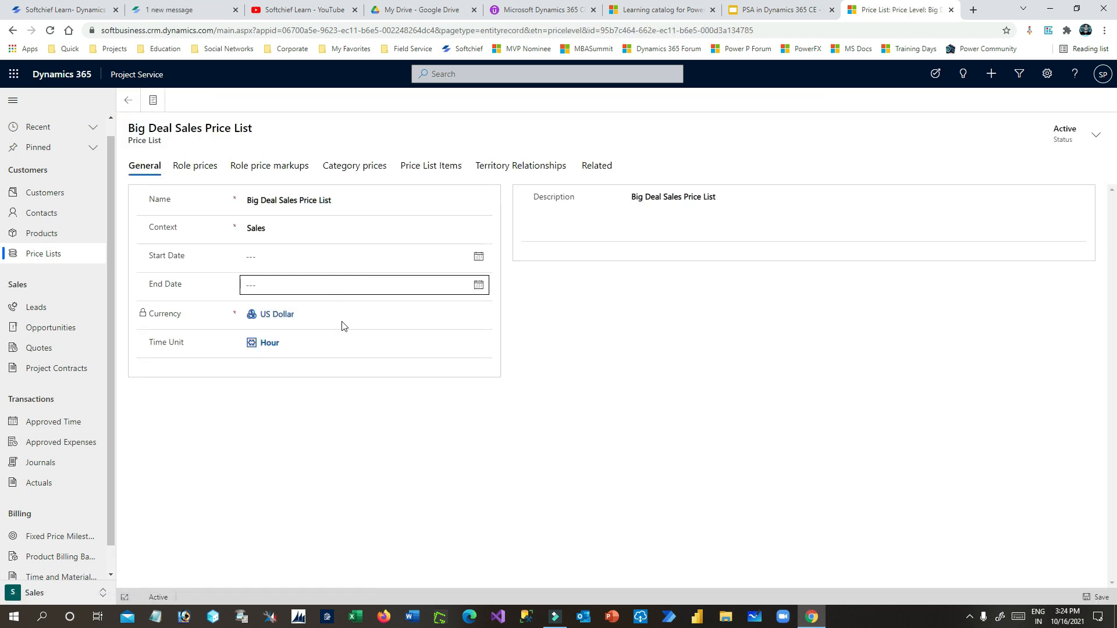
{"action": "left_click", "coordinate": [423, 174]}
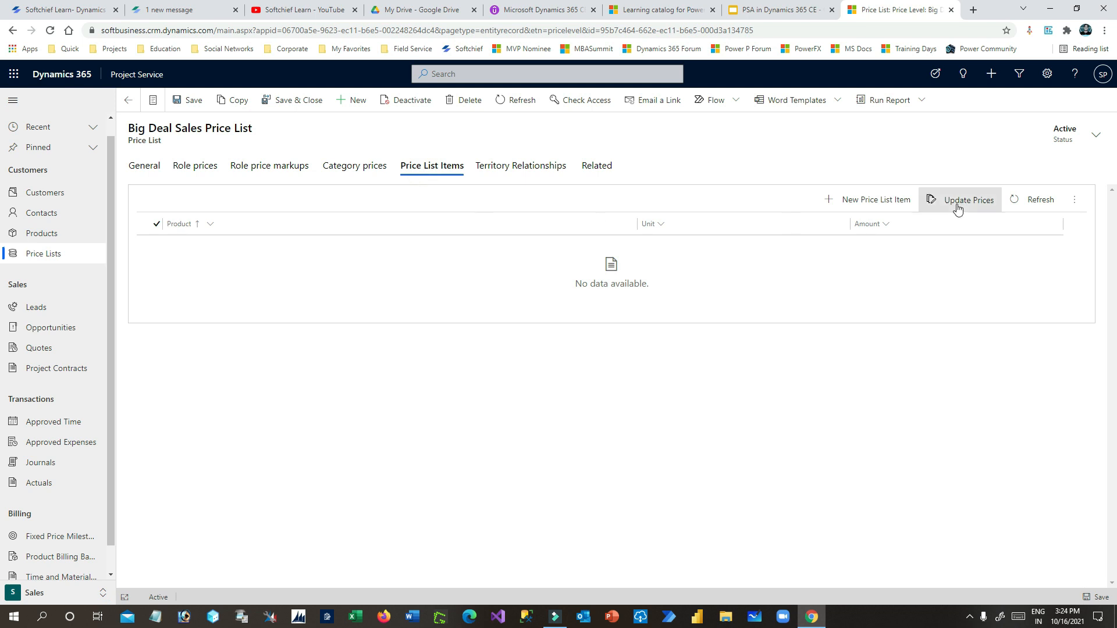
{"action": "left_click", "coordinate": [861, 195]}
{"action": "left_click", "coordinate": [300, 229]}
{"action": "left_click", "coordinate": [302, 275]}
{"action": "left_click", "coordinate": [283, 257]}
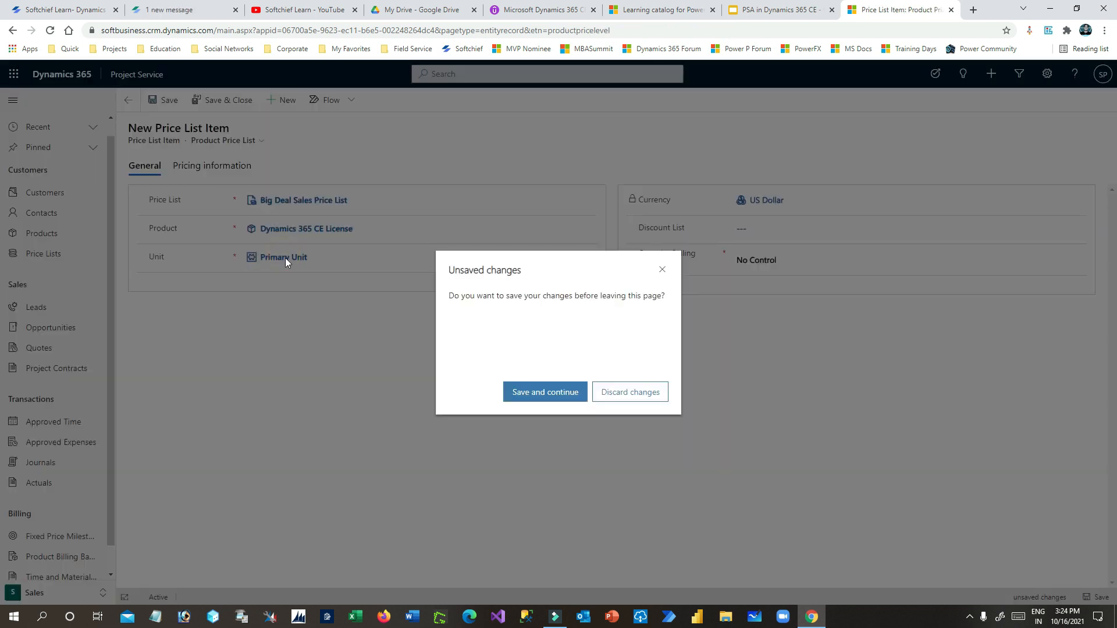
{"action": "left_click", "coordinate": [662, 269]}
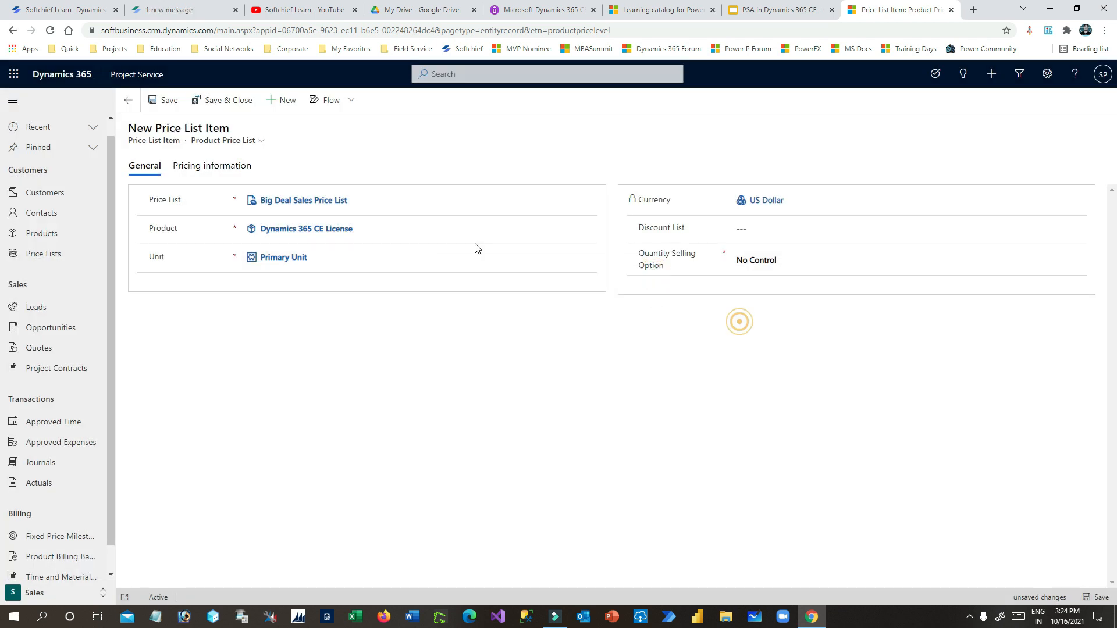
- Price the item at $40.00 using Currency Amount, save and close it, then return to the slides
{"action": "left_click", "coordinate": [211, 166]}
{"action": "left_click", "coordinate": [270, 250]}
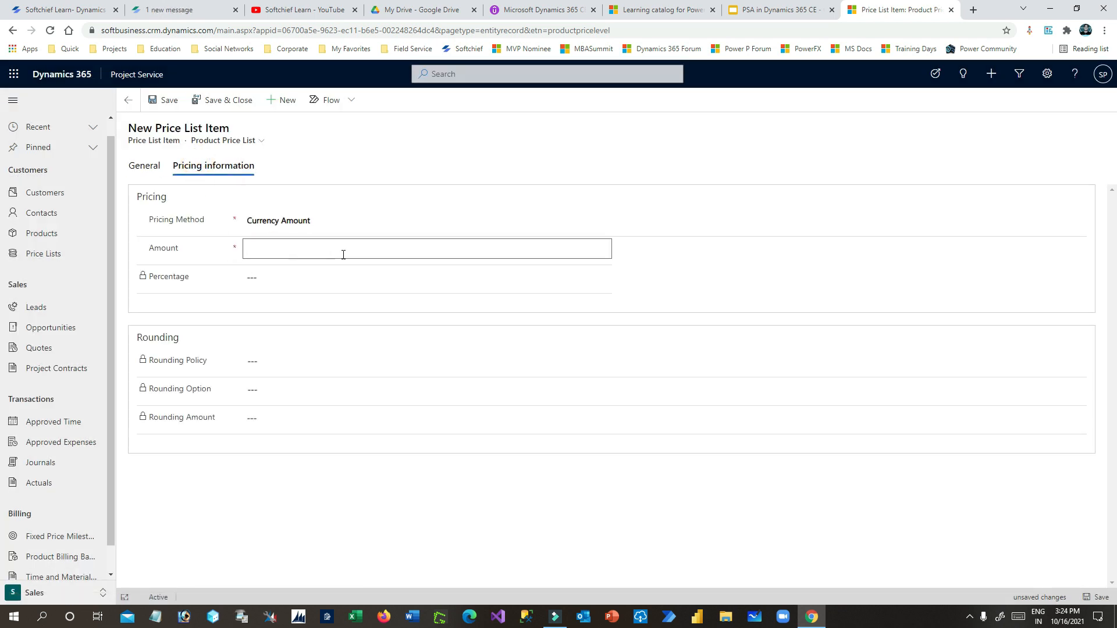
{"action": "type", "text": "40"}
{"action": "left_click", "coordinate": [336, 300]}
{"action": "left_click", "coordinate": [293, 223]}
{"action": "left_click", "coordinate": [292, 223]}
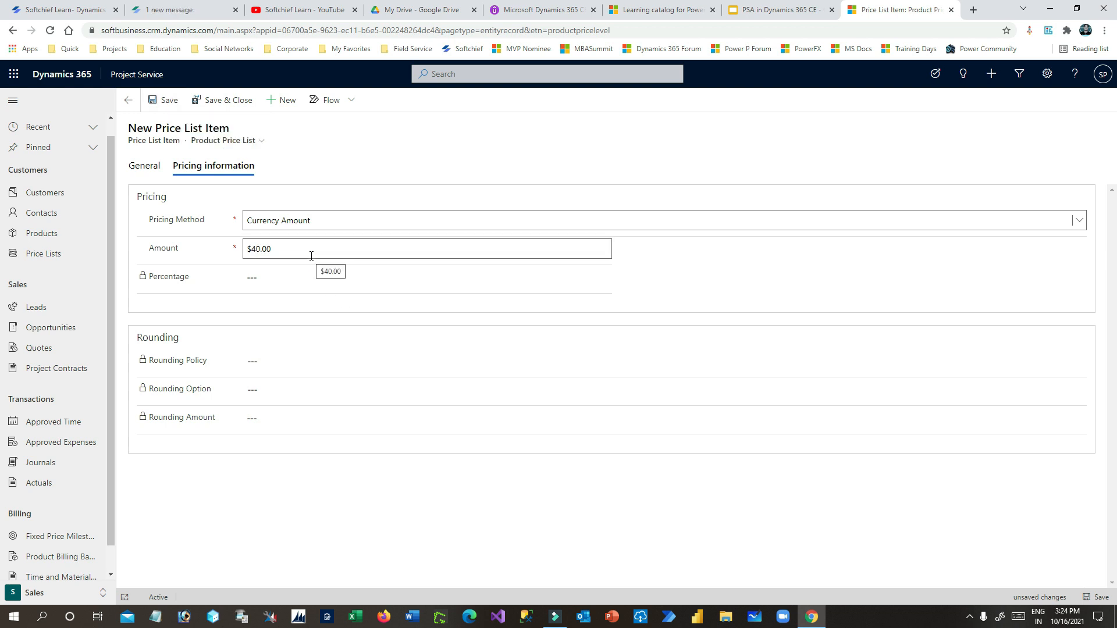
{"action": "left_click", "coordinate": [225, 100]}
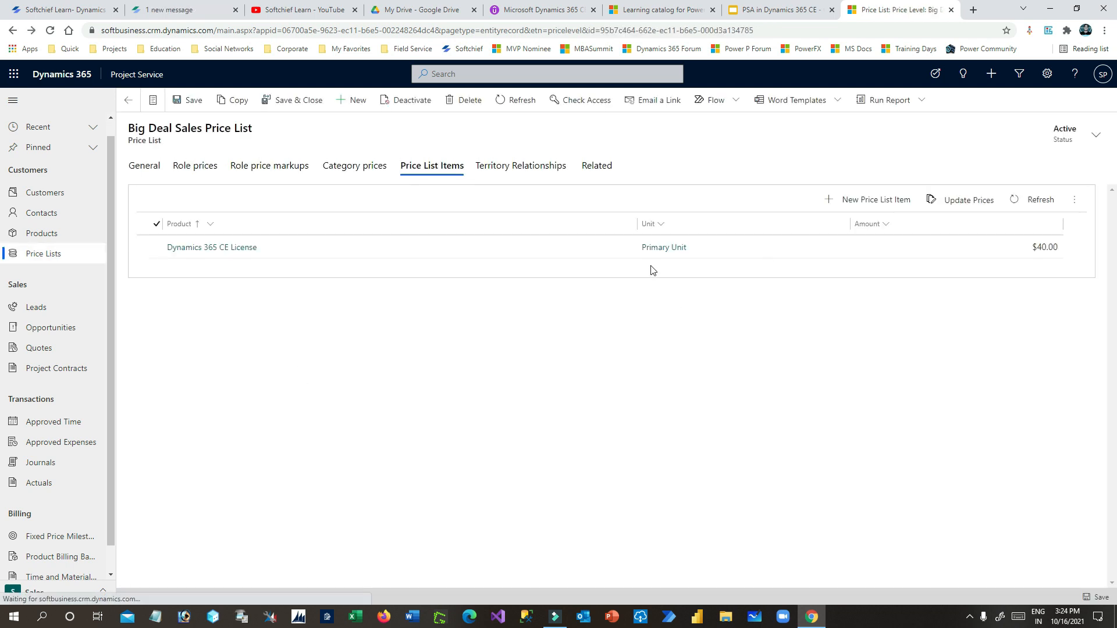
{"action": "left_click", "coordinate": [154, 167]}
{"action": "left_click", "coordinate": [128, 100]}
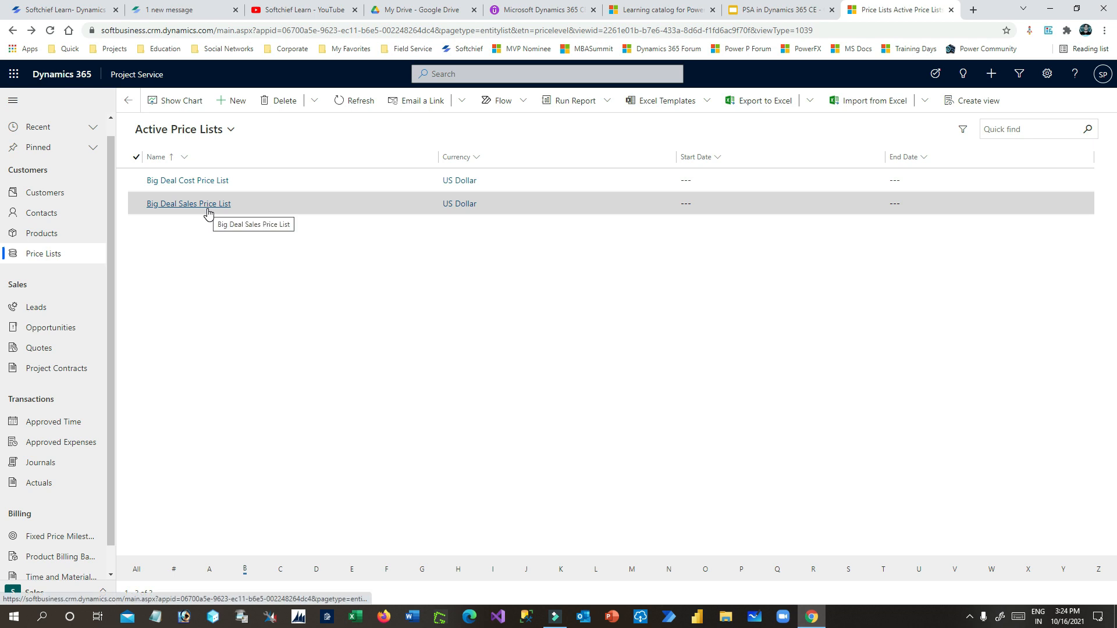
{"action": "left_click", "coordinate": [768, 13]}
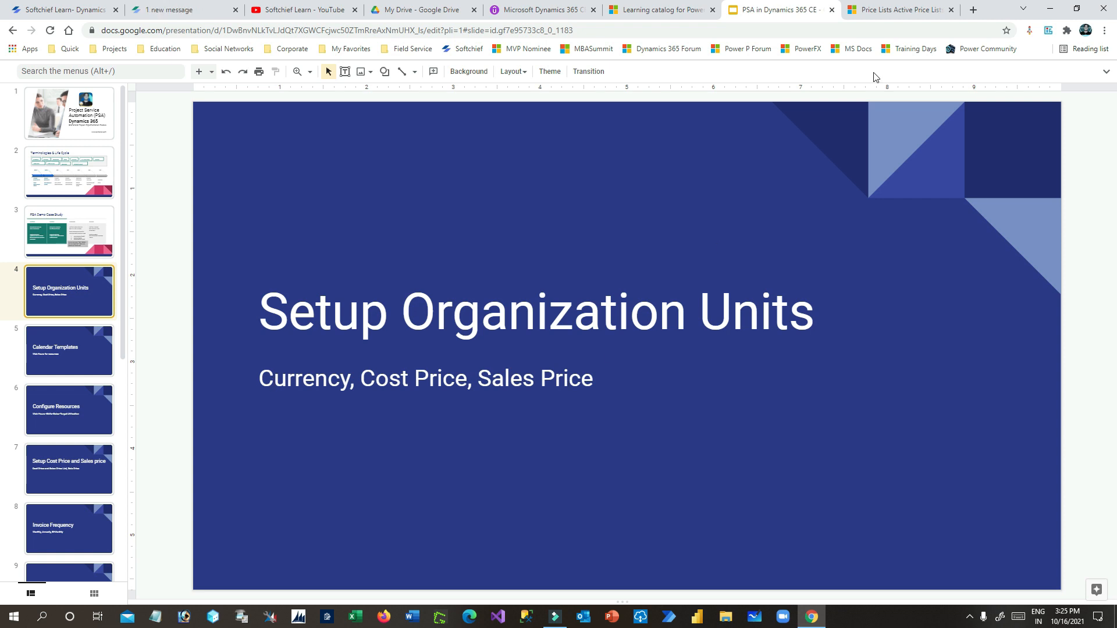
- Open Big Deal Organization Unit in Settings, check its Scheduling tab, then go back to the slides
{"action": "left_click", "coordinate": [892, 10]}
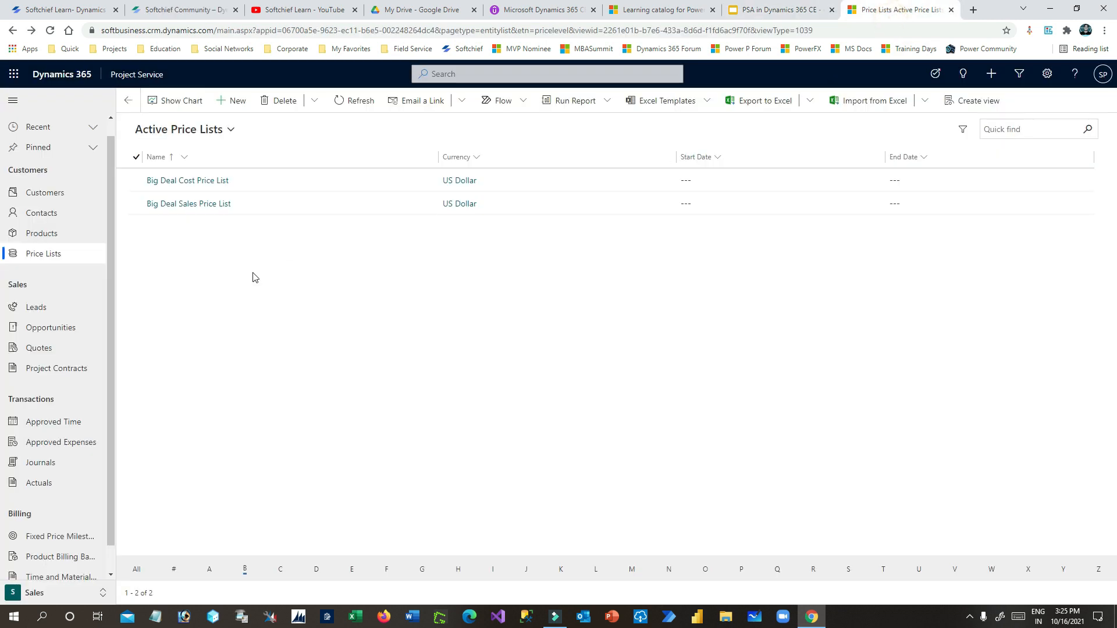
{"action": "left_click", "coordinate": [77, 595]}
{"action": "left_click", "coordinate": [58, 508]}
{"action": "left_click", "coordinate": [76, 592]}
{"action": "left_click", "coordinate": [69, 549]}
{"action": "left_click", "coordinate": [71, 231]}
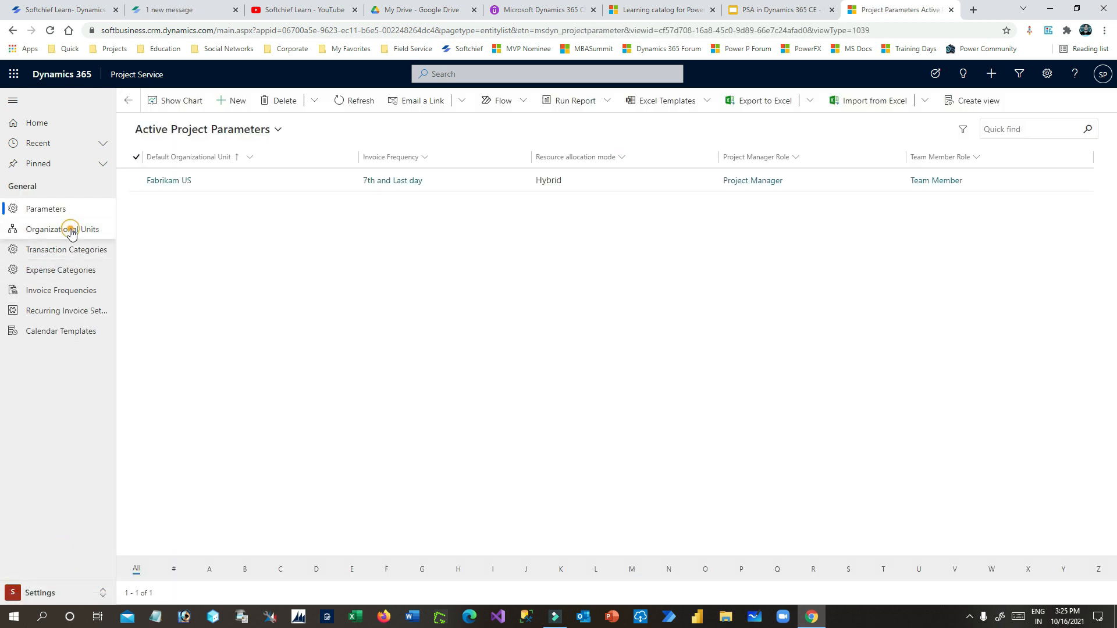
{"action": "left_click", "coordinate": [174, 202]}
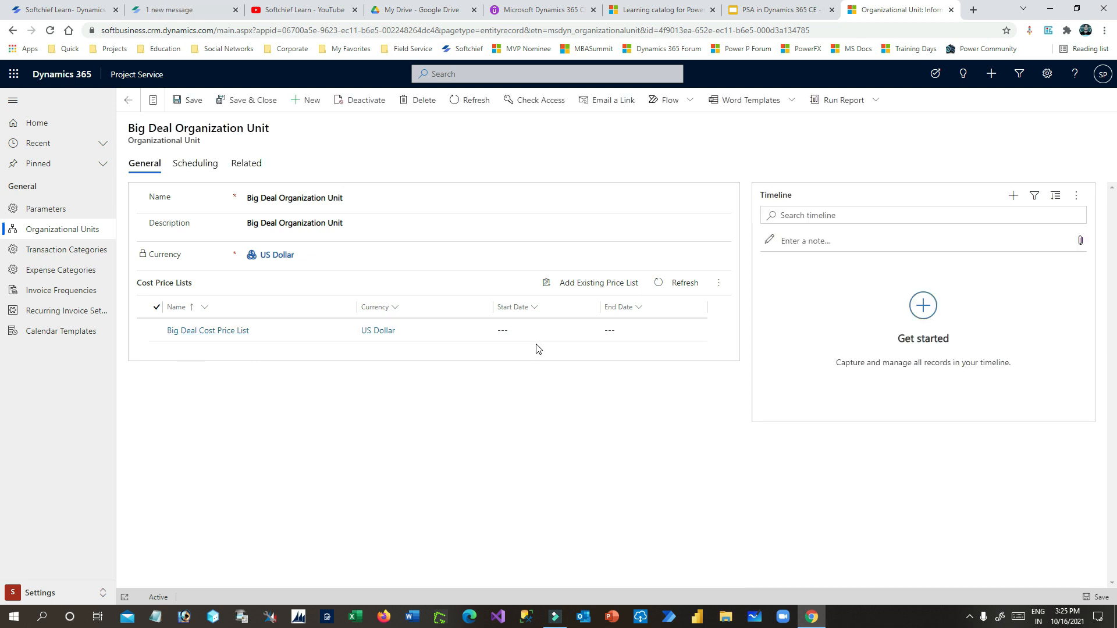
{"action": "left_click", "coordinate": [195, 164]}
{"action": "left_click", "coordinate": [145, 163]}
{"action": "left_click", "coordinate": [747, 17]}
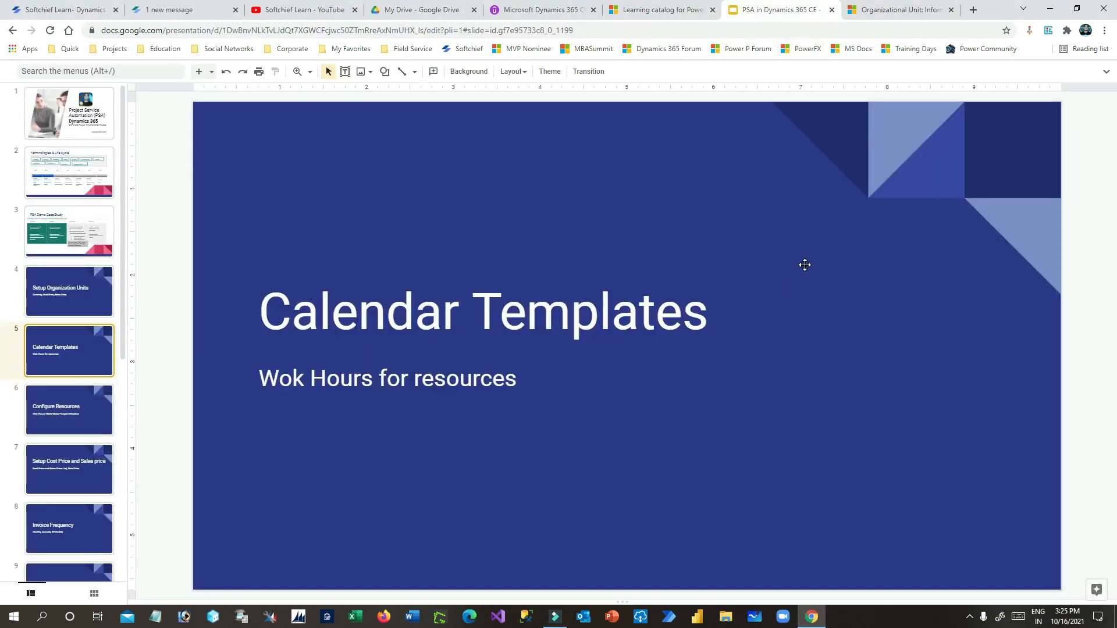
- Return to Dynamics 365 and open the Calendar Templates list
{"action": "left_click", "coordinate": [893, 11]}
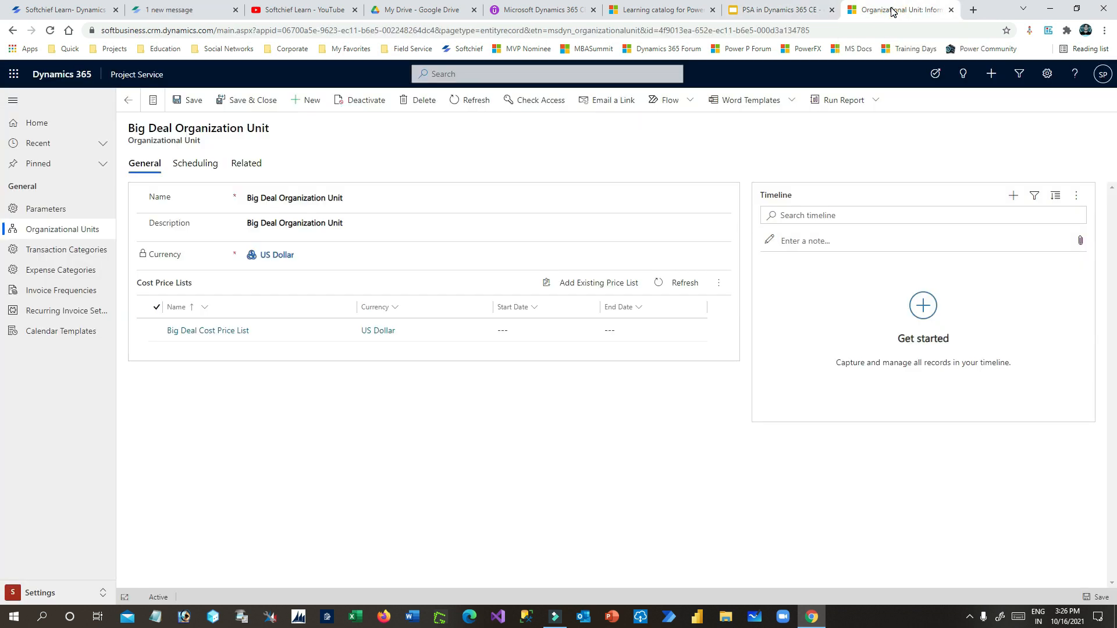
{"action": "left_click", "coordinate": [781, 11]}
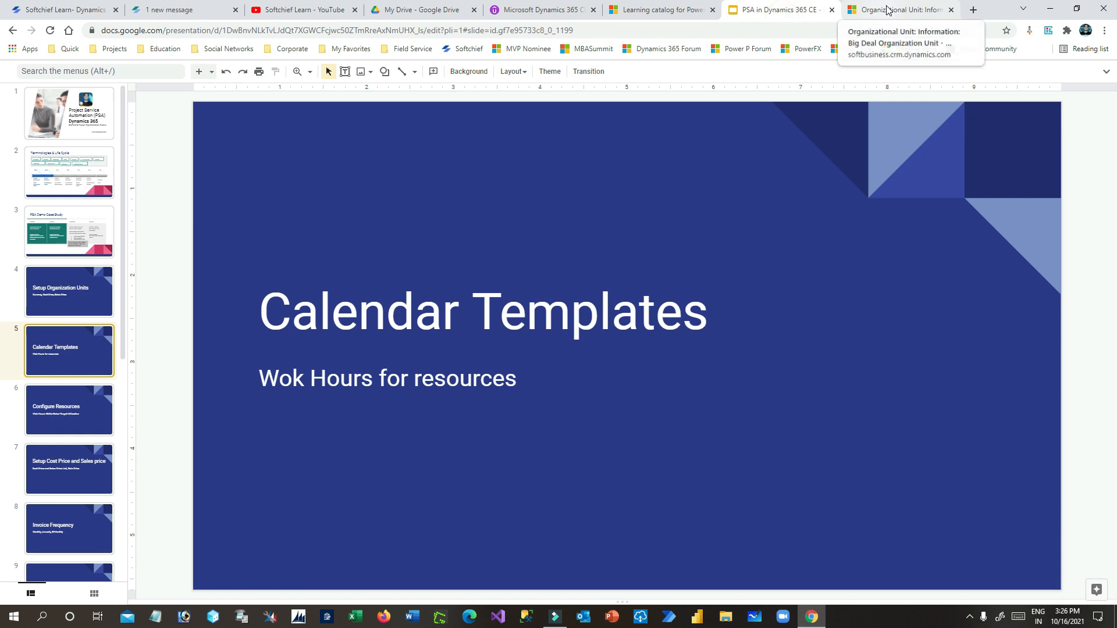
{"action": "left_click", "coordinate": [849, 11]}
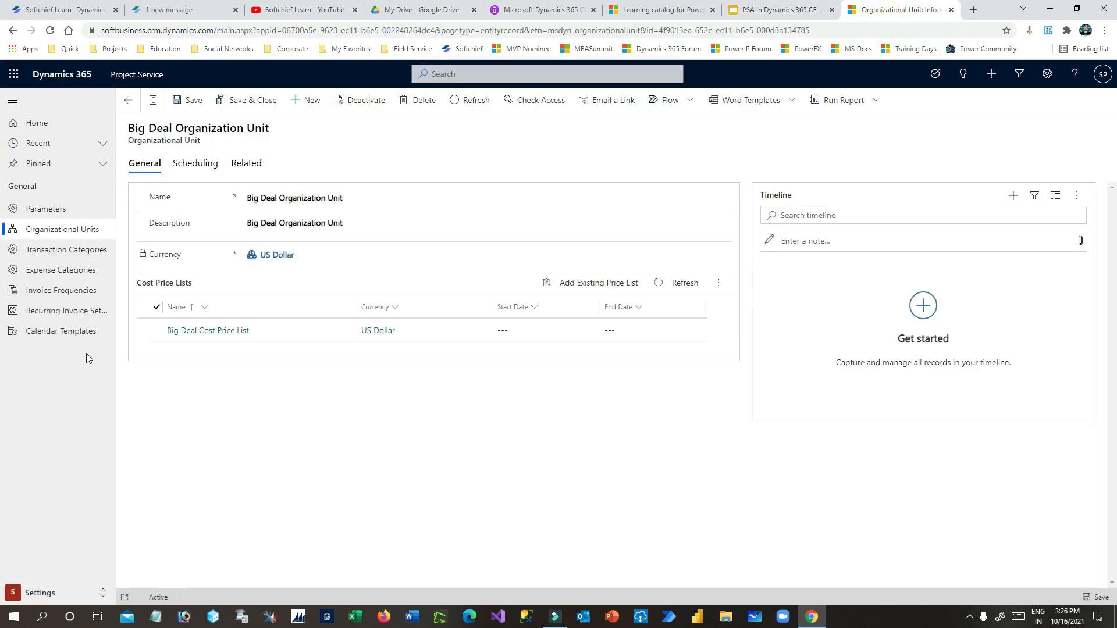
{"action": "left_click", "coordinate": [40, 331]}
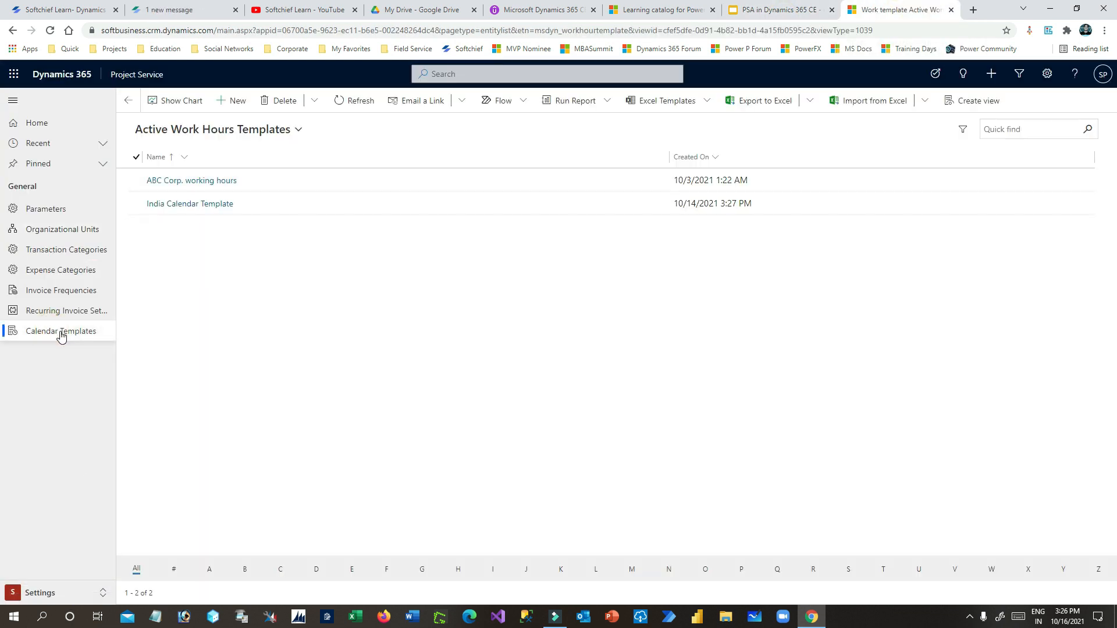
{"action": "left_click", "coordinate": [389, 318]}
- Start a new work template named 'Big Deal Calendar Template', correcting the misspelling
{"action": "left_click", "coordinate": [239, 101]}
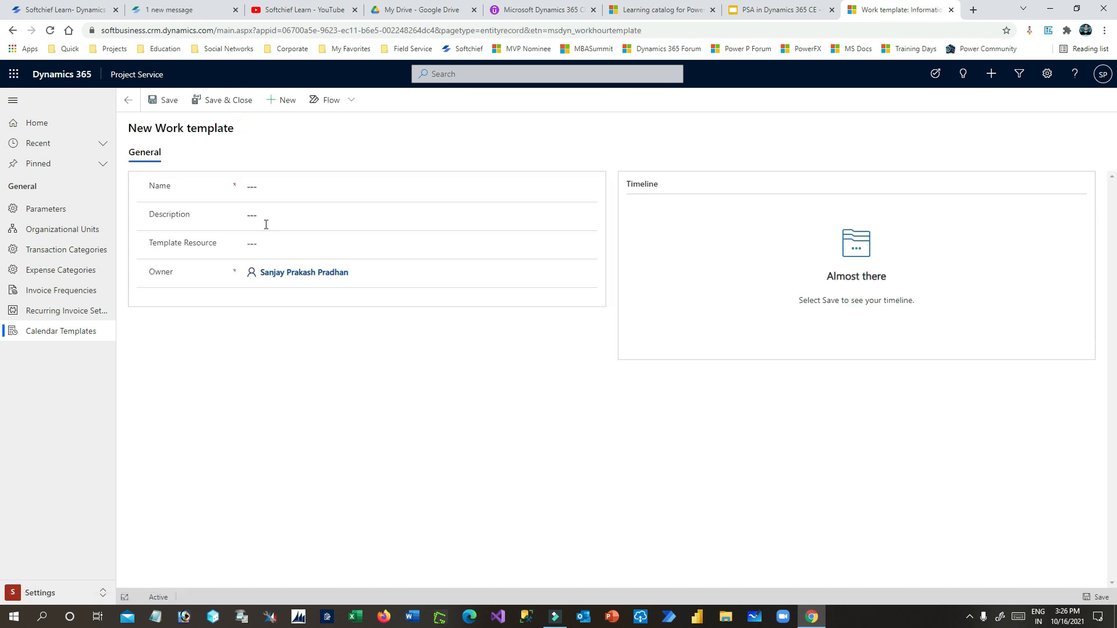
{"action": "left_click", "coordinate": [256, 185]}
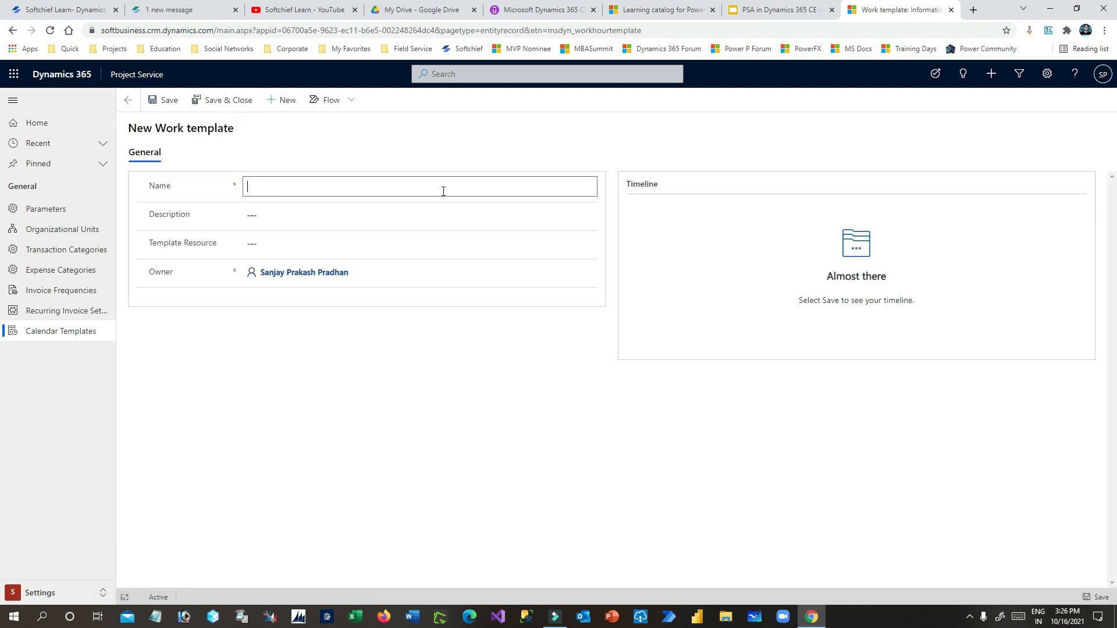
{"action": "type", "text": "Big Deal Calender T"}
{"action": "key", "text": "BackSpace"}
{"action": "key", "text": "BackSpace"}
{"action": "type", "text": "plt"}
{"action": "type", "text": "ate"}
{"action": "right_click", "coordinate": [296, 187]}
{"action": "left_click", "coordinate": [335, 191]}
{"action": "left_click_drag", "start_coordinate": [393, 187], "coordinate": [201, 183]}
{"action": "left_click", "coordinate": [282, 177]}
- Copy the name into the Description field and save the work template
{"action": "left_click_drag", "start_coordinate": [383, 188], "coordinate": [235, 191]}
{"action": "key", "text": "ctrl+c"}
{"action": "left_click", "coordinate": [323, 214]}
{"action": "key", "text": "ctrl+v"}
{"action": "left_click", "coordinate": [211, 238]}
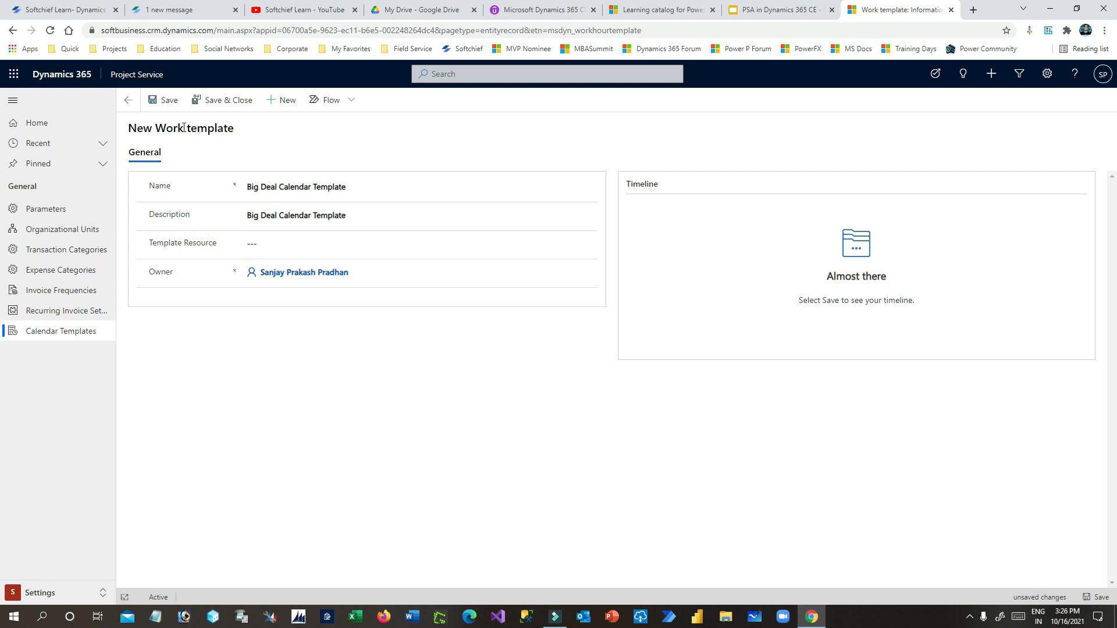
{"action": "left_click", "coordinate": [164, 101]}
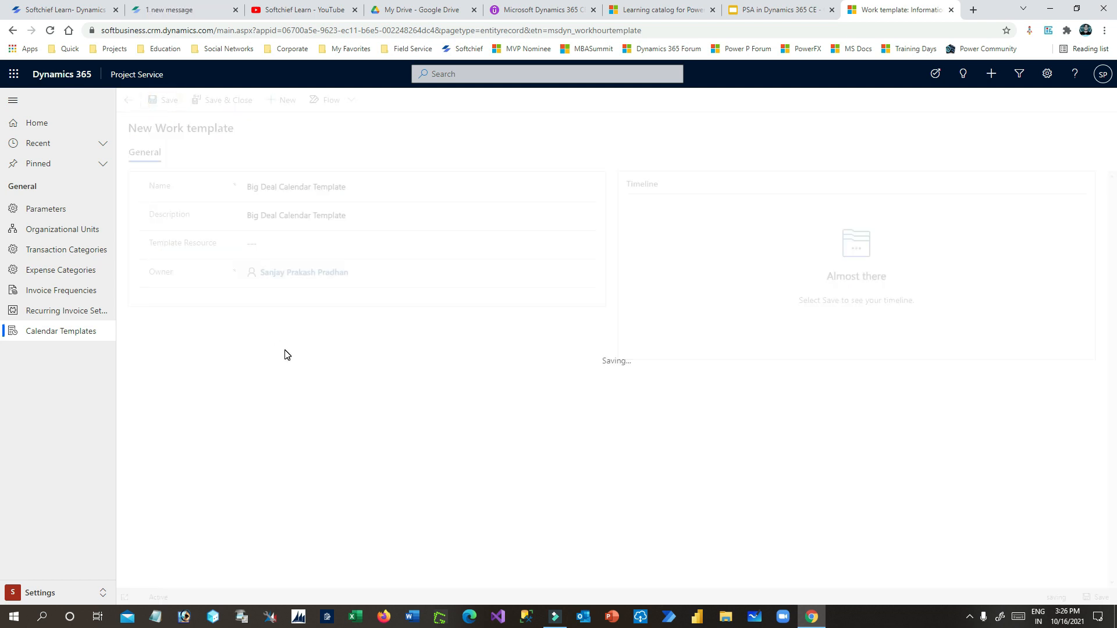
{"action": "left_click_drag", "start_coordinate": [153, 256], "coordinate": [228, 262]}
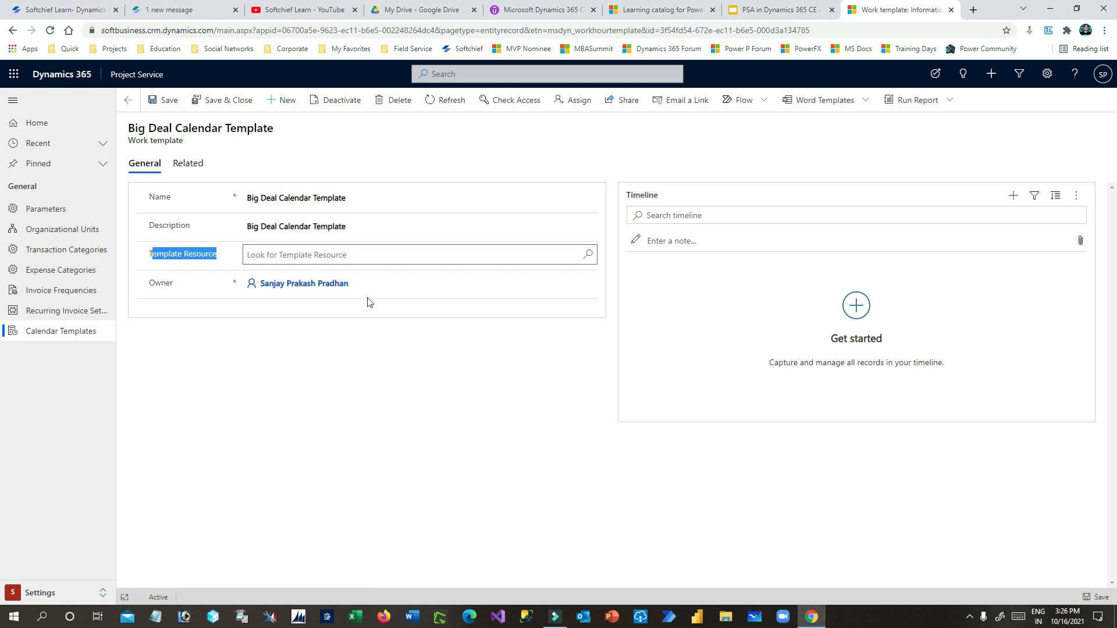
- Review the saved template's Related menu, Template Resource field and title
{"action": "left_click", "coordinate": [336, 386]}
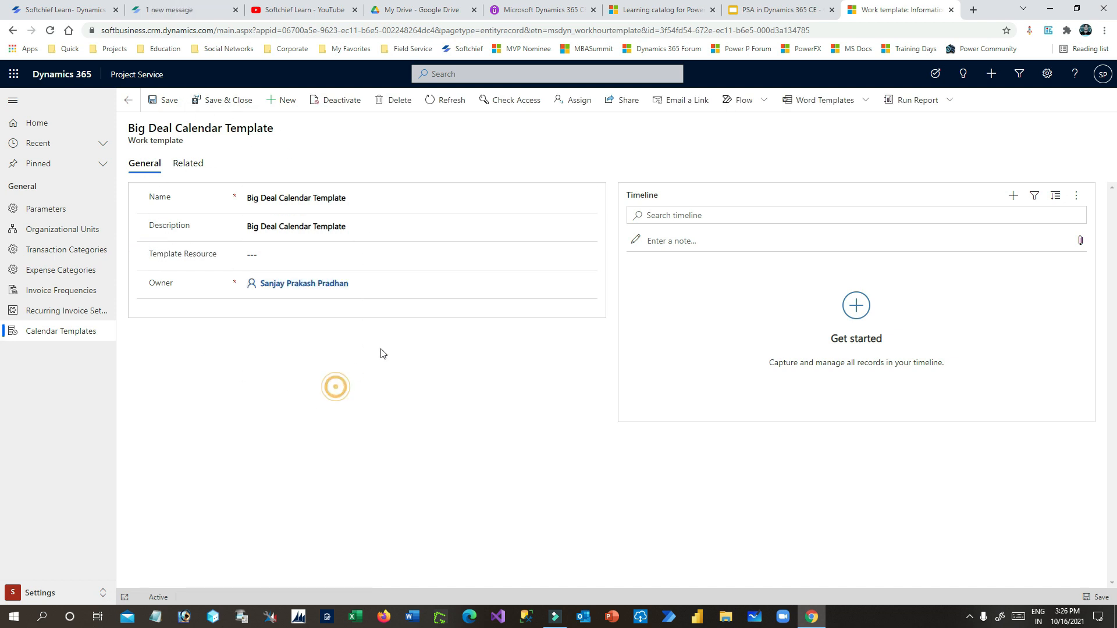
{"action": "left_click", "coordinate": [183, 166]}
{"action": "left_click", "coordinate": [181, 164]}
{"action": "left_click_drag", "start_coordinate": [171, 254], "coordinate": [221, 260]}
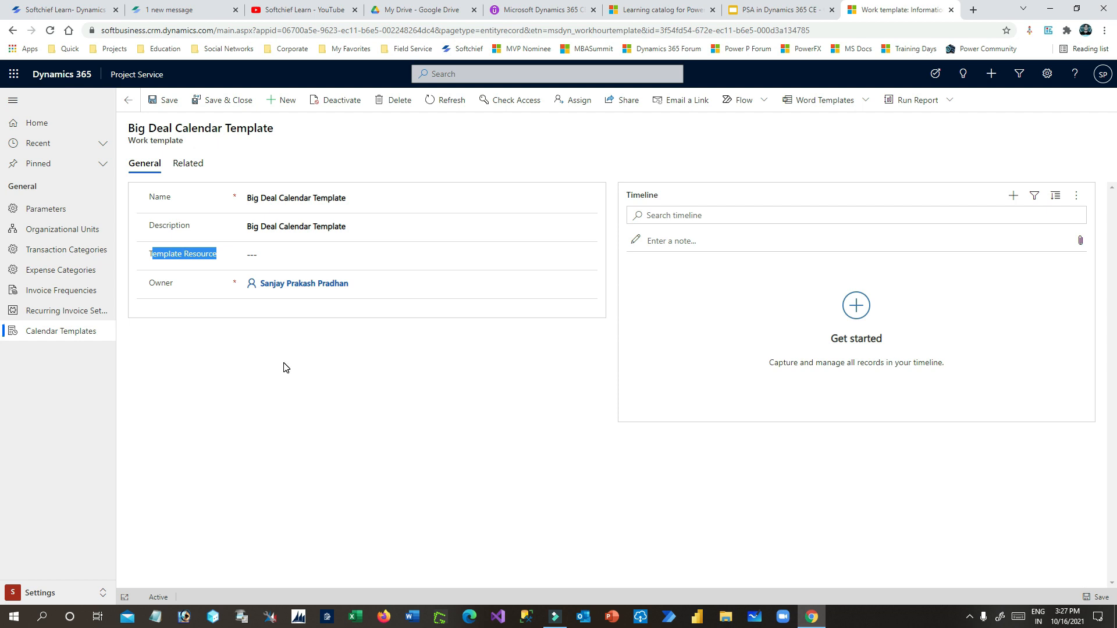
{"action": "left_click_drag", "start_coordinate": [188, 128], "coordinate": [282, 130]}
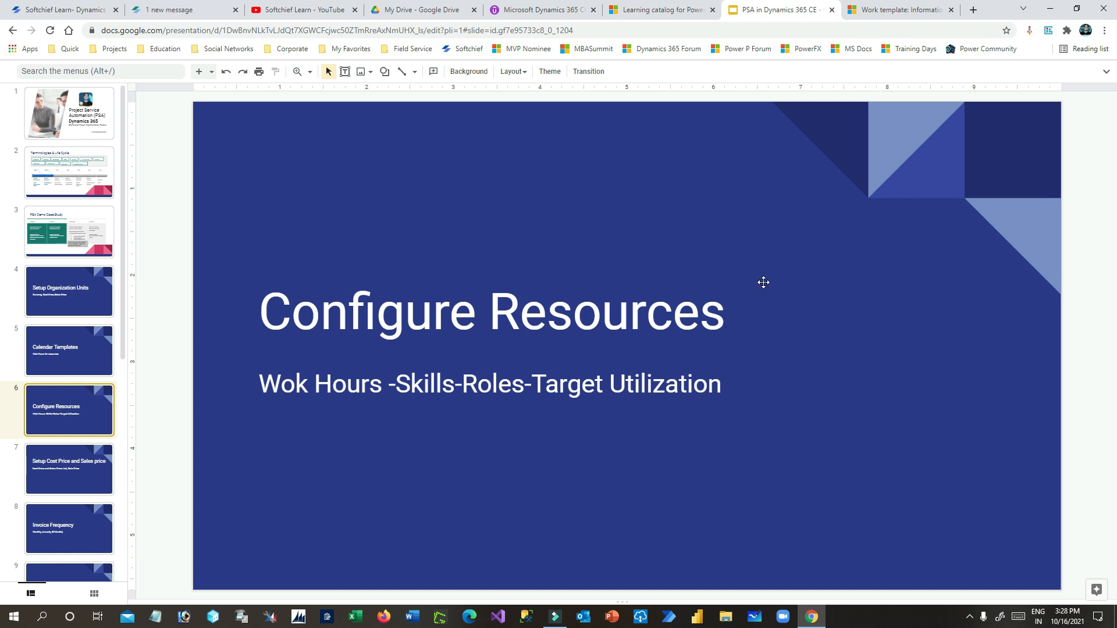
- Go to the Resources area's Proficiency Models and open the UI Path Model rating model
{"action": "left_click", "coordinate": [882, 18]}
{"action": "left_click", "coordinate": [55, 597]}
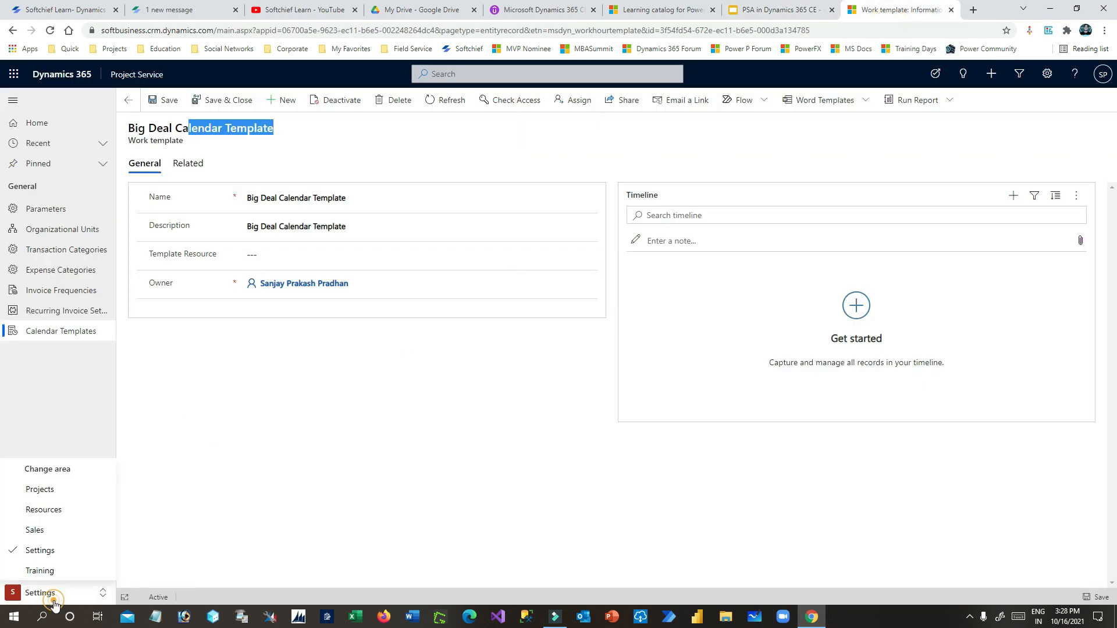
{"action": "left_click", "coordinate": [61, 511]}
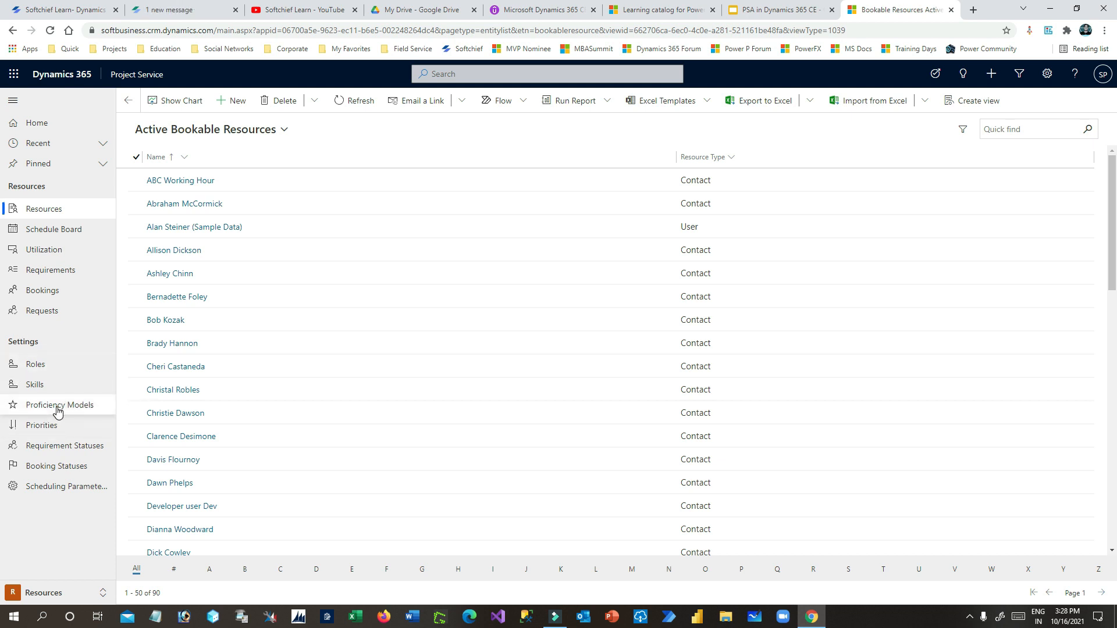
{"action": "left_click", "coordinate": [57, 411]}
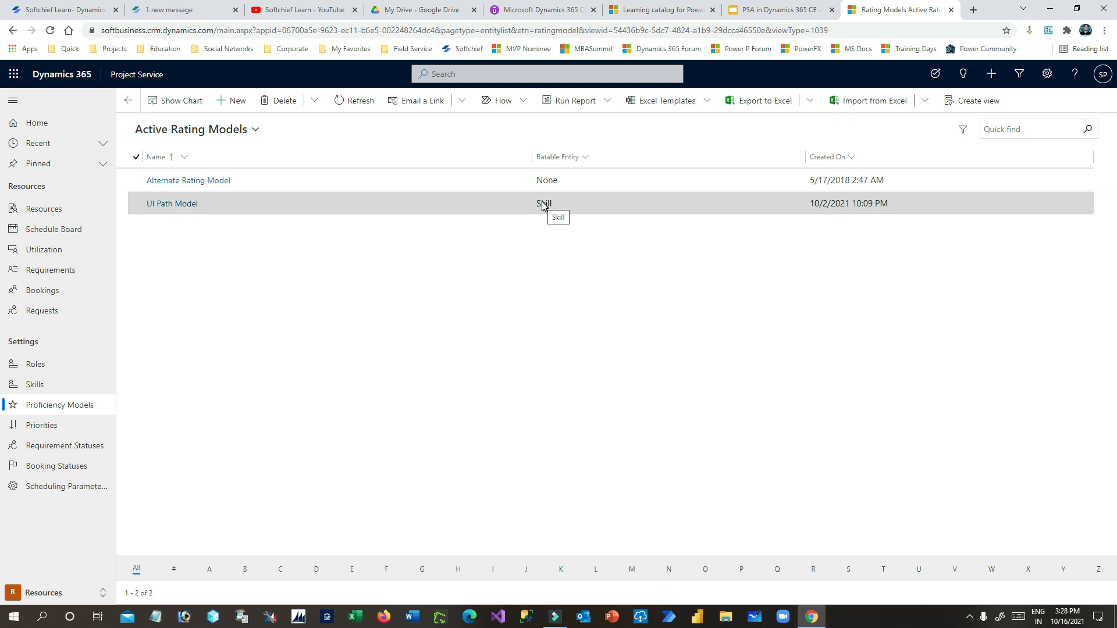
{"action": "left_click", "coordinate": [247, 290]}
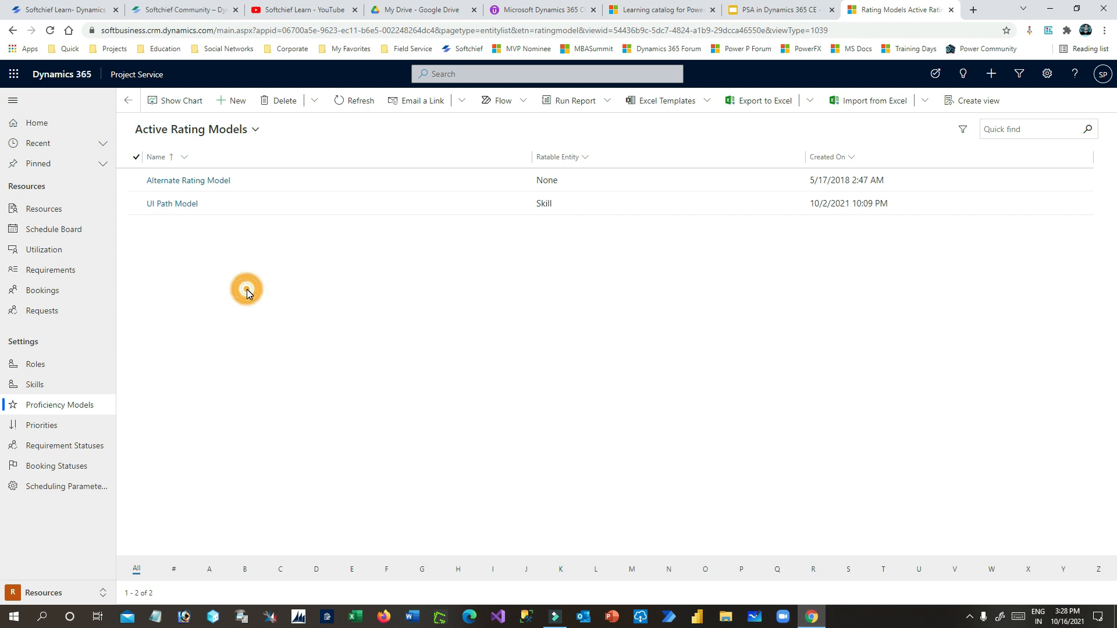
{"action": "double_click", "coordinate": [242, 200]}
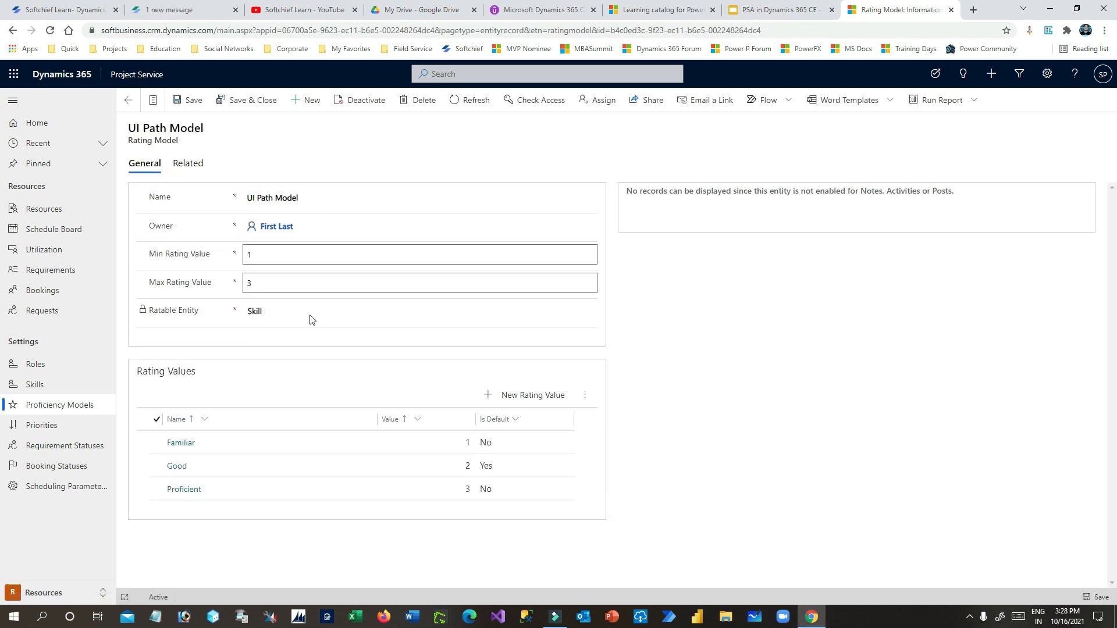
{"action": "left_click", "coordinate": [132, 105]}
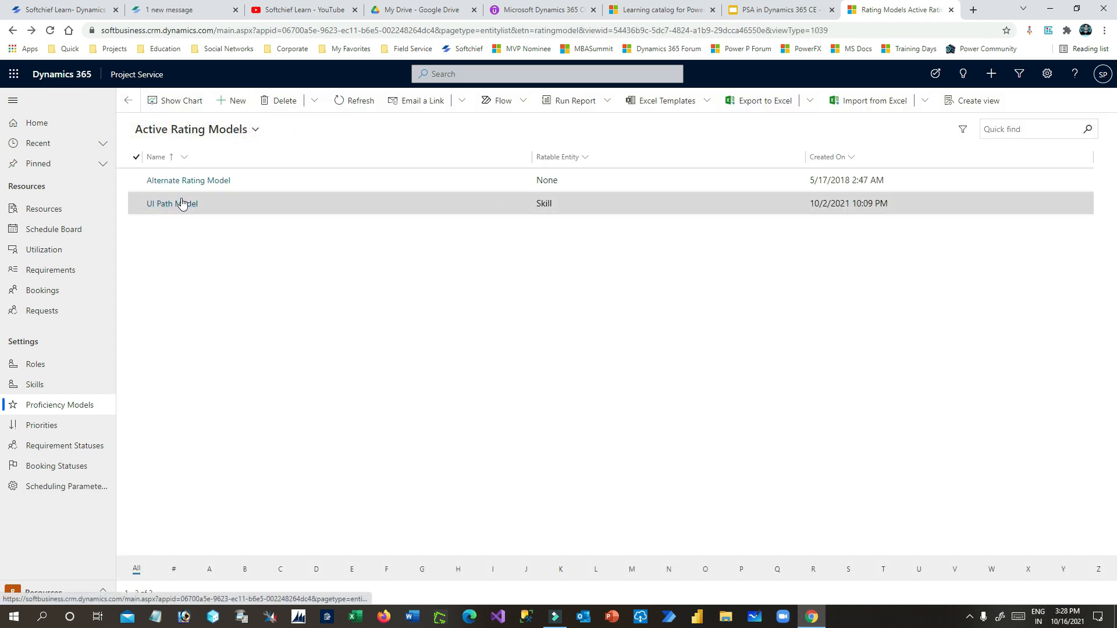
{"action": "left_click", "coordinate": [246, 204]}
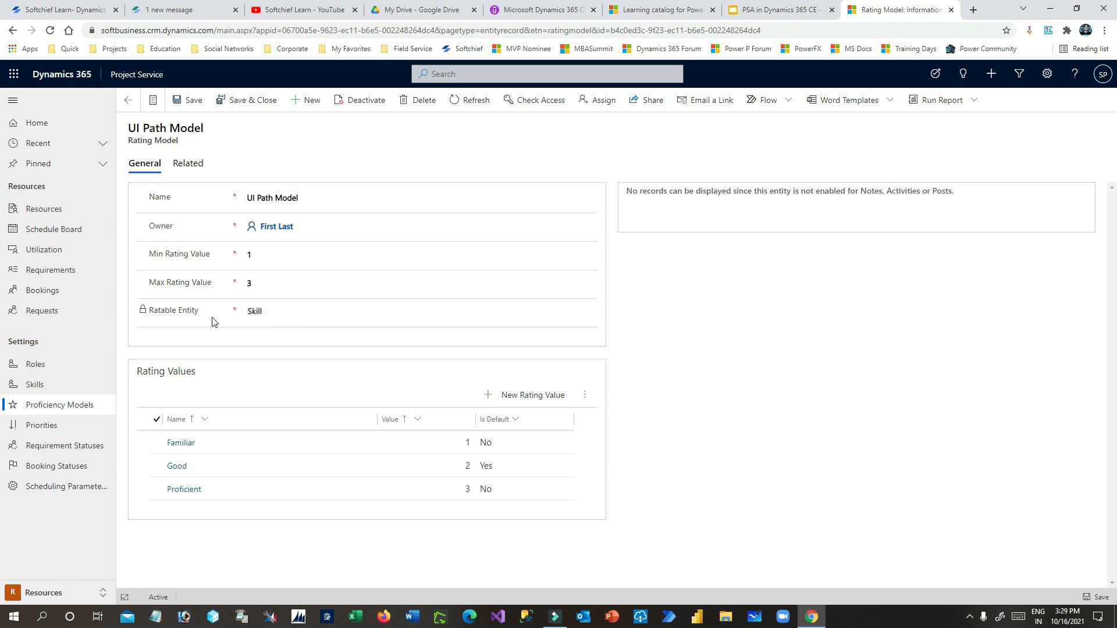
{"action": "left_click", "coordinate": [278, 312]}
{"action": "left_click", "coordinate": [249, 311]}
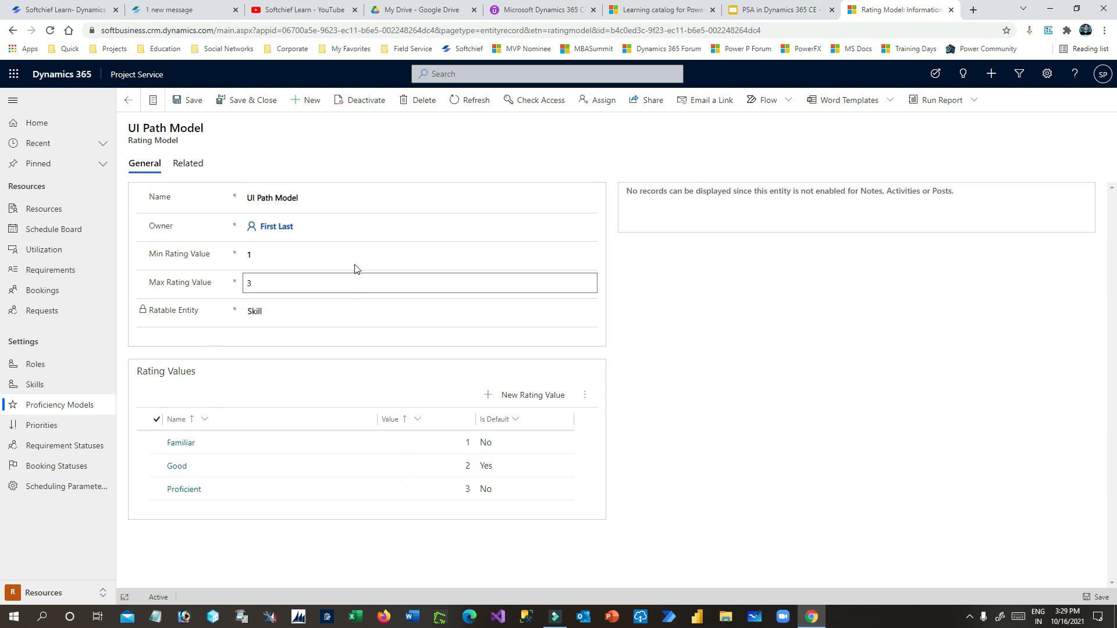
- Rename the rating model to 'Standard Proficiency'
{"action": "left_click", "coordinate": [333, 196]}
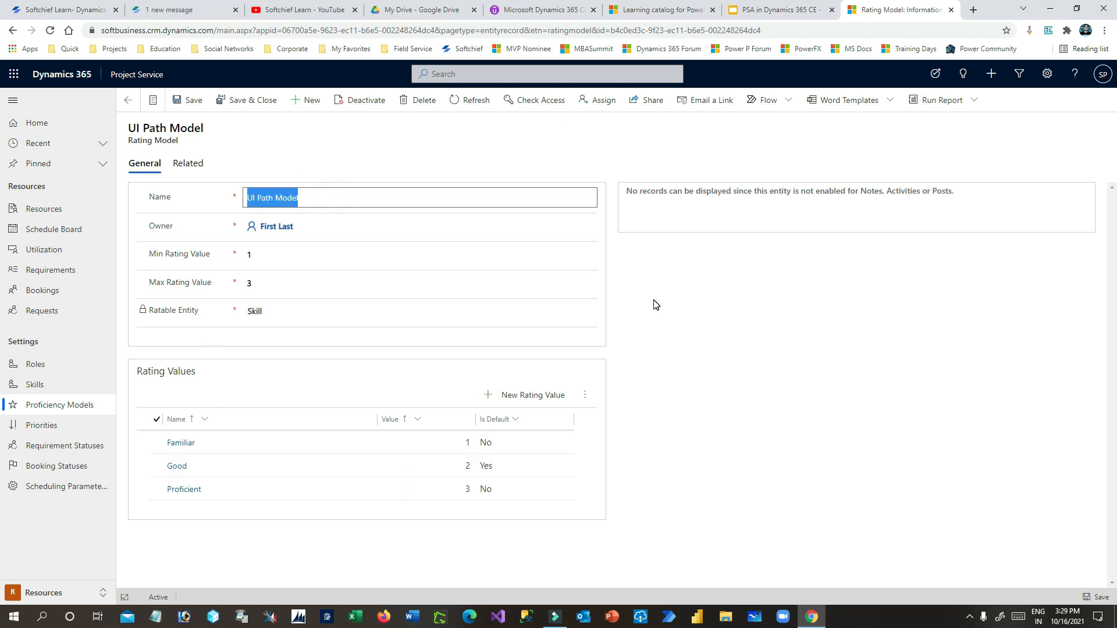
{"action": "type", "text": "Ra"}
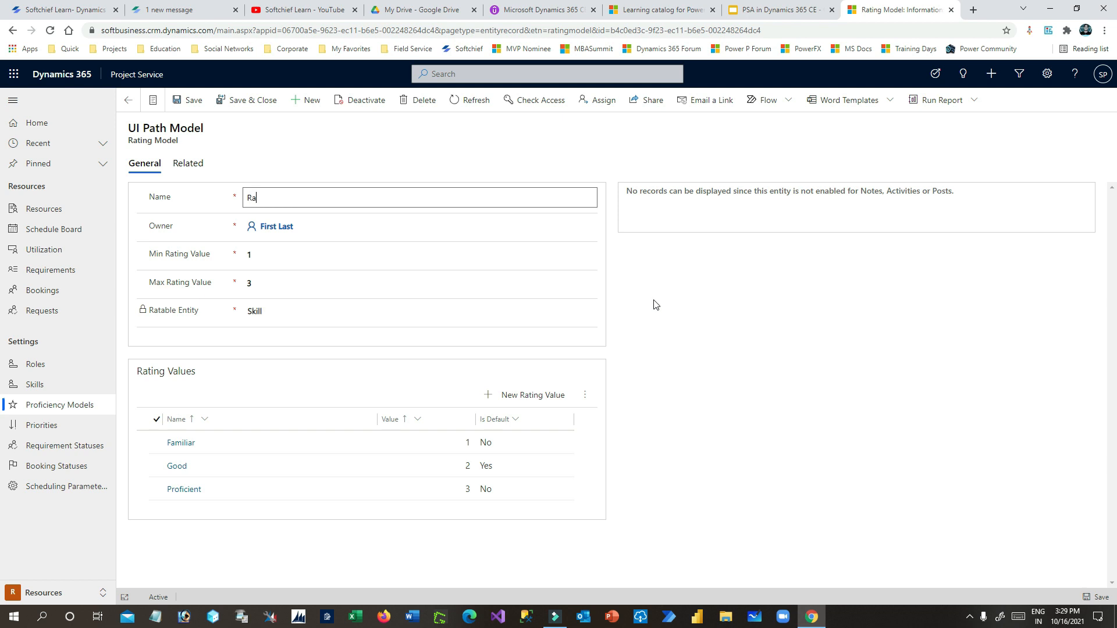
{"action": "key", "text": "BackSpace"}
{"action": "key", "text": "BackSpace"}
{"action": "key", "text": "BackSpace"}
{"action": "key", "text": "BackSpace"}
{"action": "type", "text": "Rating"}
{"action": "left_click", "coordinate": [249, 199]}
{"action": "double_click", "coordinate": [291, 198]}
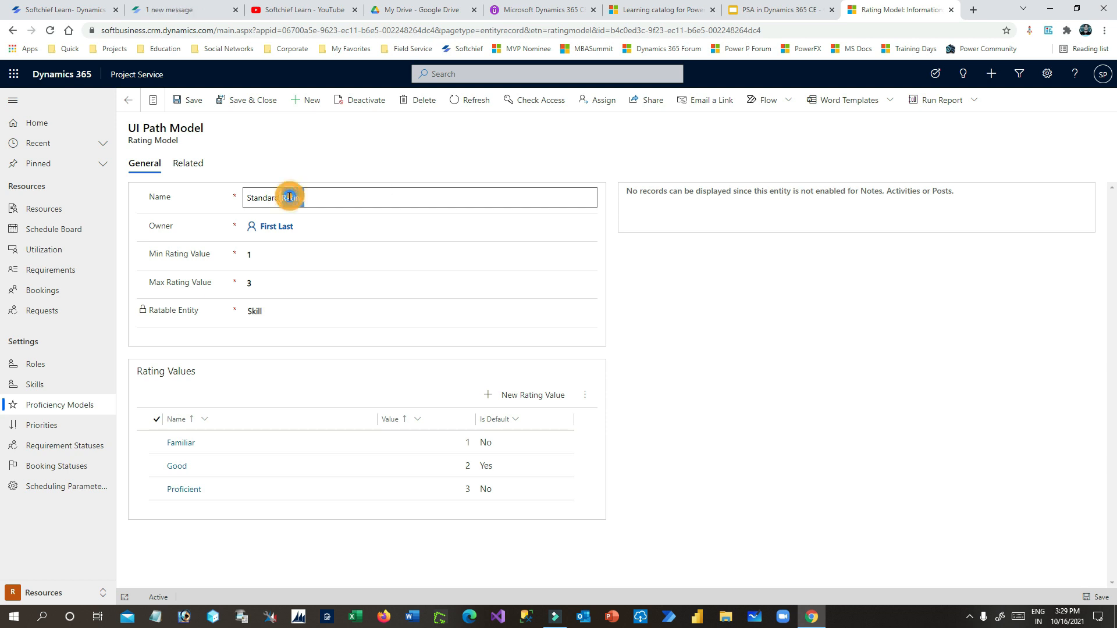
{"action": "type", "text": "Proficiency"}
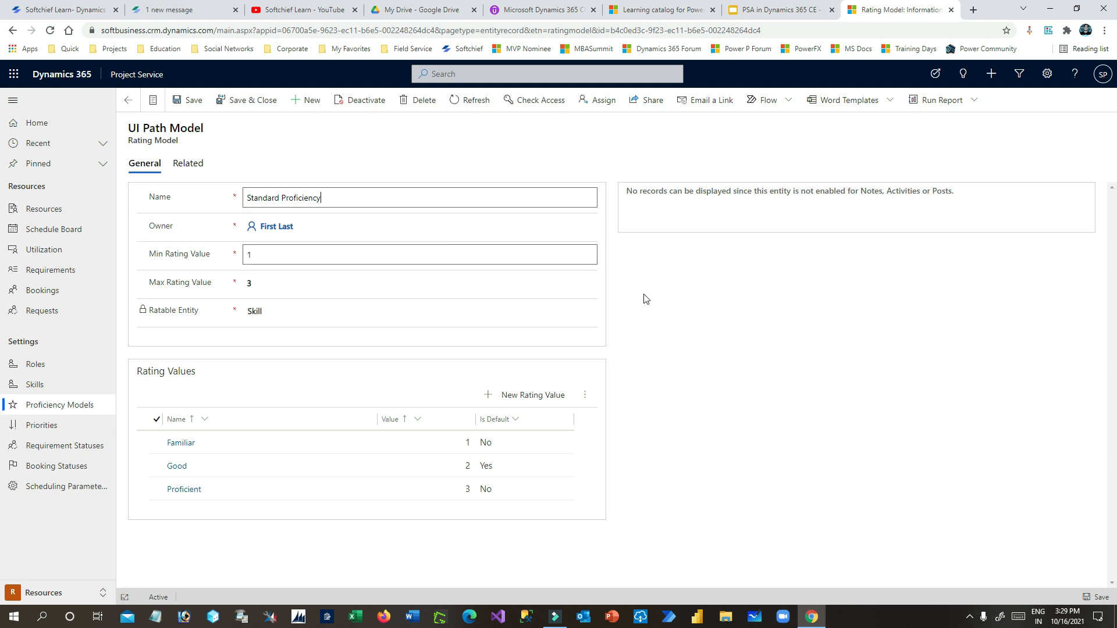
{"action": "left_click", "coordinate": [339, 199]}
- Replace the model's owner with another user found by search, then save
{"action": "left_click", "coordinate": [302, 228]}
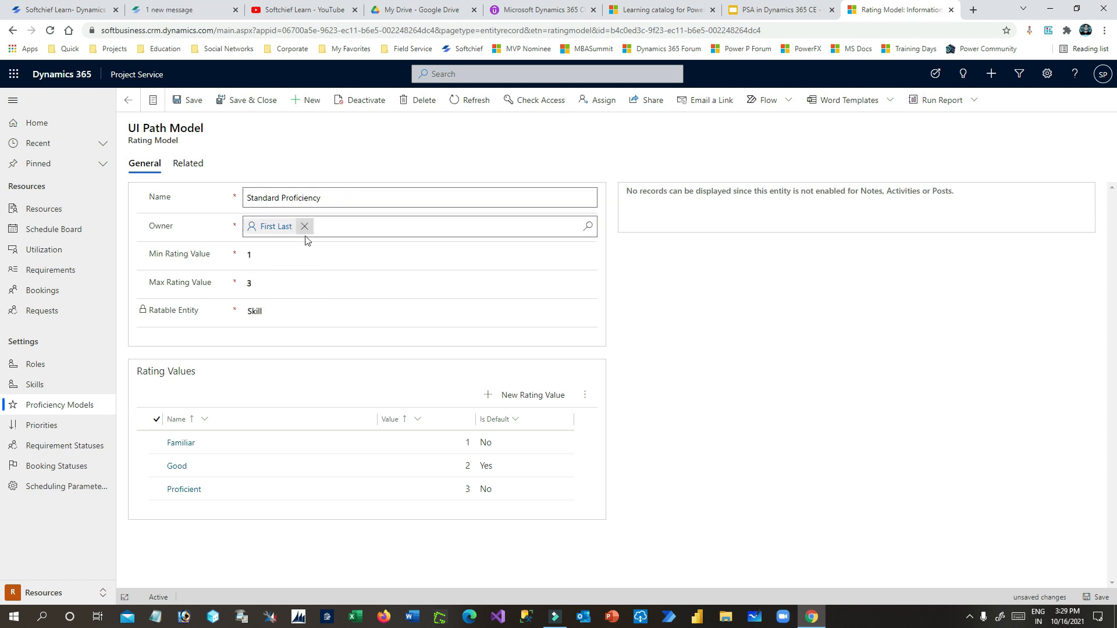
{"action": "left_click", "coordinate": [304, 227]}
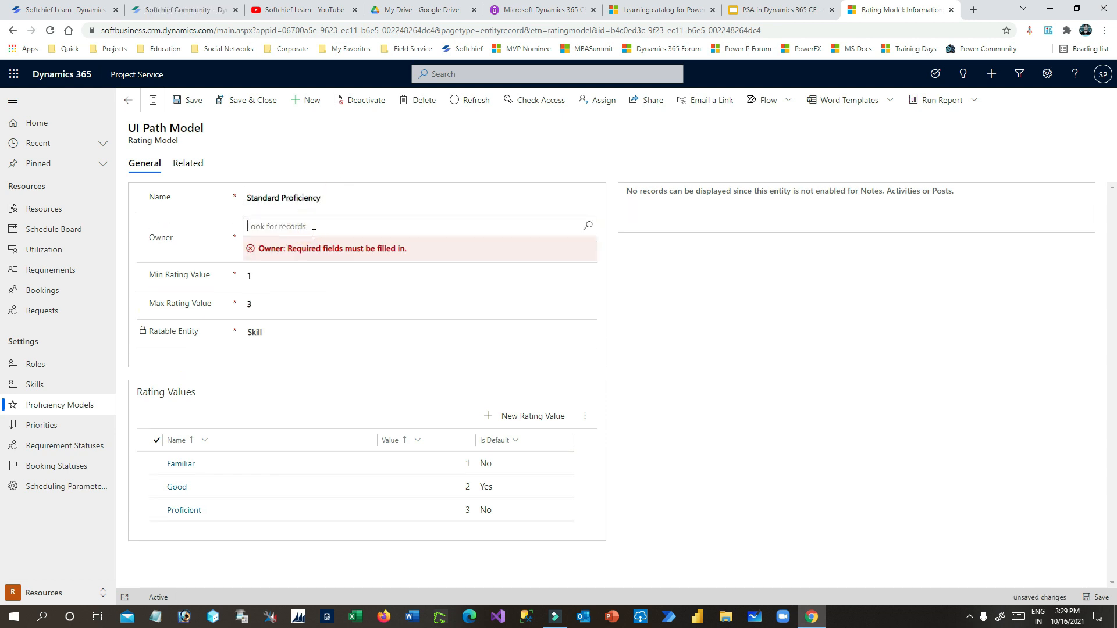
{"action": "left_click", "coordinate": [585, 226]}
{"action": "left_click", "coordinate": [382, 229]}
{"action": "type", "text": "sanja"}
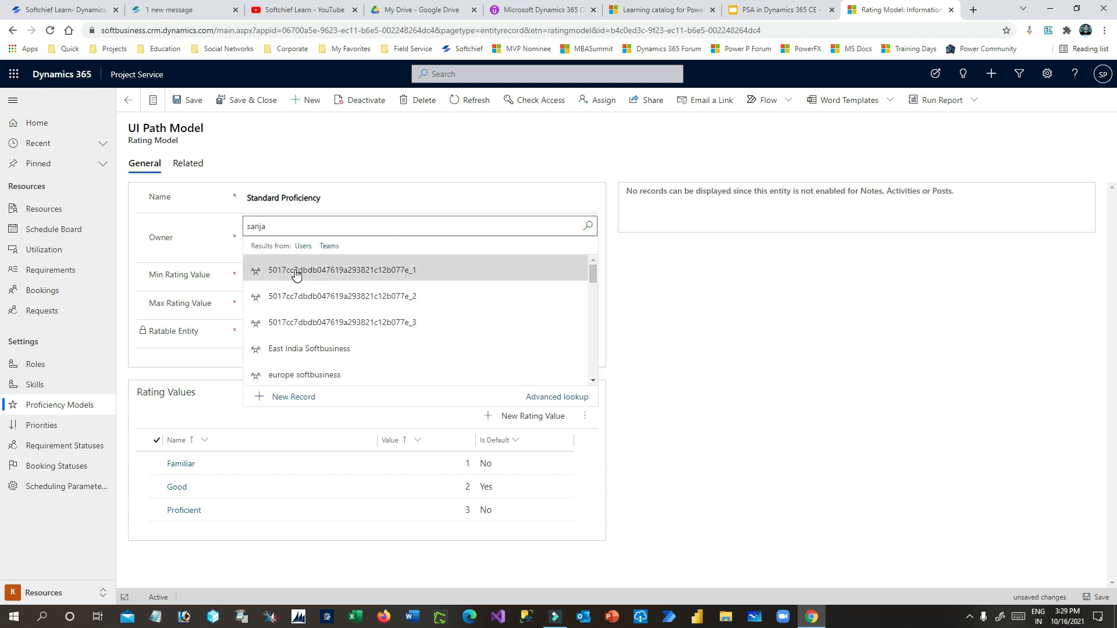
{"action": "left_click", "coordinate": [323, 276]}
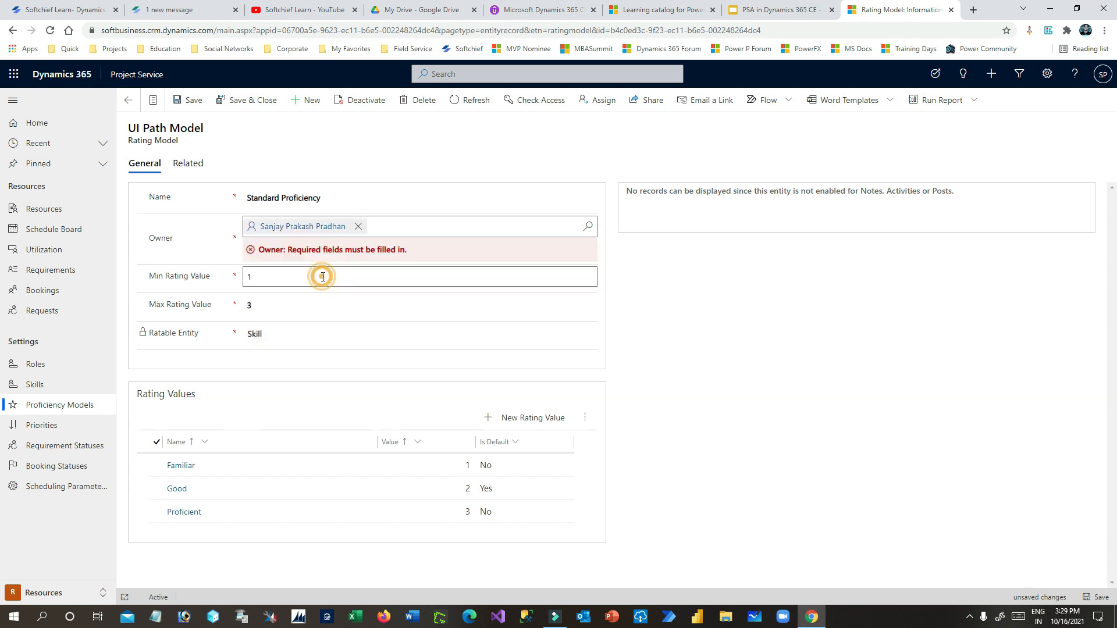
{"action": "left_click_drag", "start_coordinate": [339, 196], "coordinate": [227, 196]}
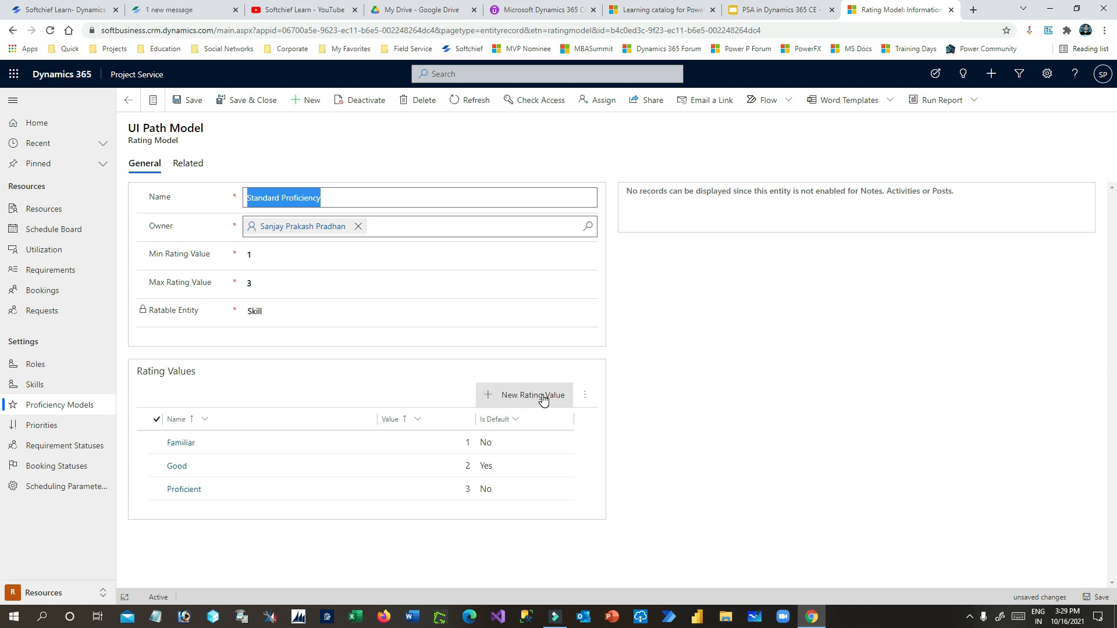
{"action": "left_click", "coordinate": [193, 100]}
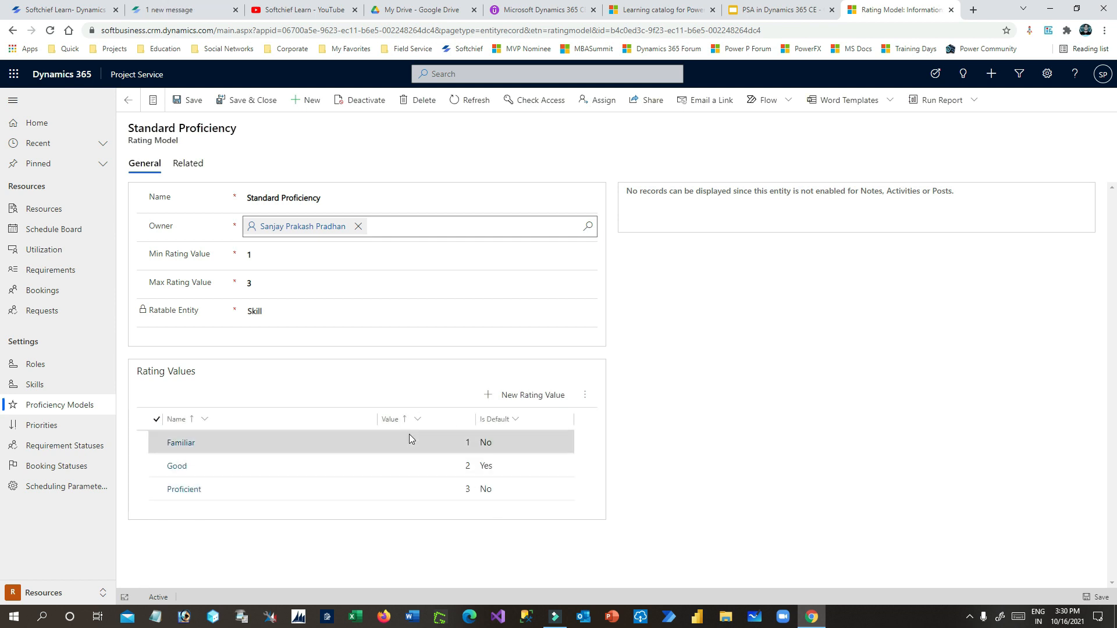
- Try adding a new 'Begineer' rating value, then discard it after the duplicate-value error
{"action": "left_click", "coordinate": [534, 397]}
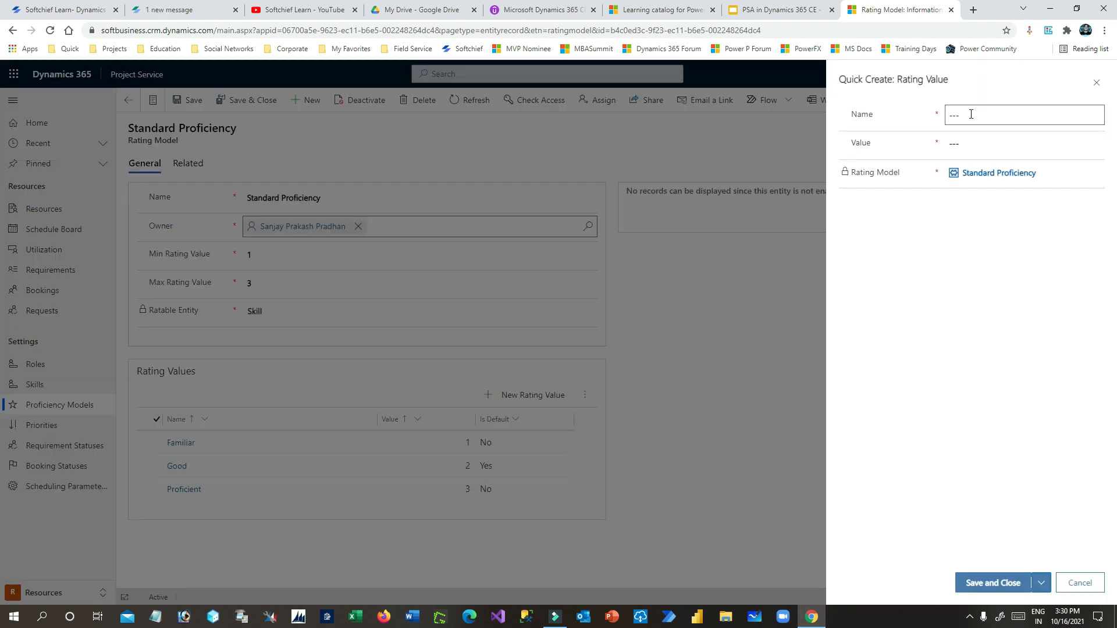
{"action": "left_click", "coordinate": [970, 114]}
{"action": "type", "text": "Begineer"}
{"action": "left_click", "coordinate": [975, 147]}
{"action": "left_click", "coordinate": [992, 581]}
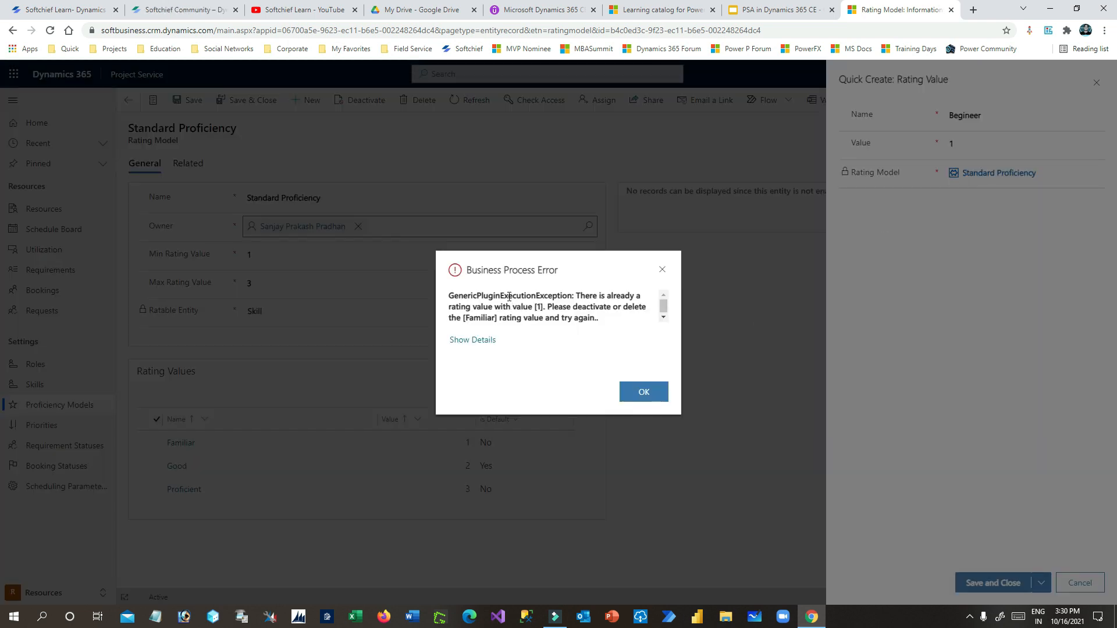
{"action": "left_click_drag", "start_coordinate": [509, 297], "coordinate": [605, 324]}
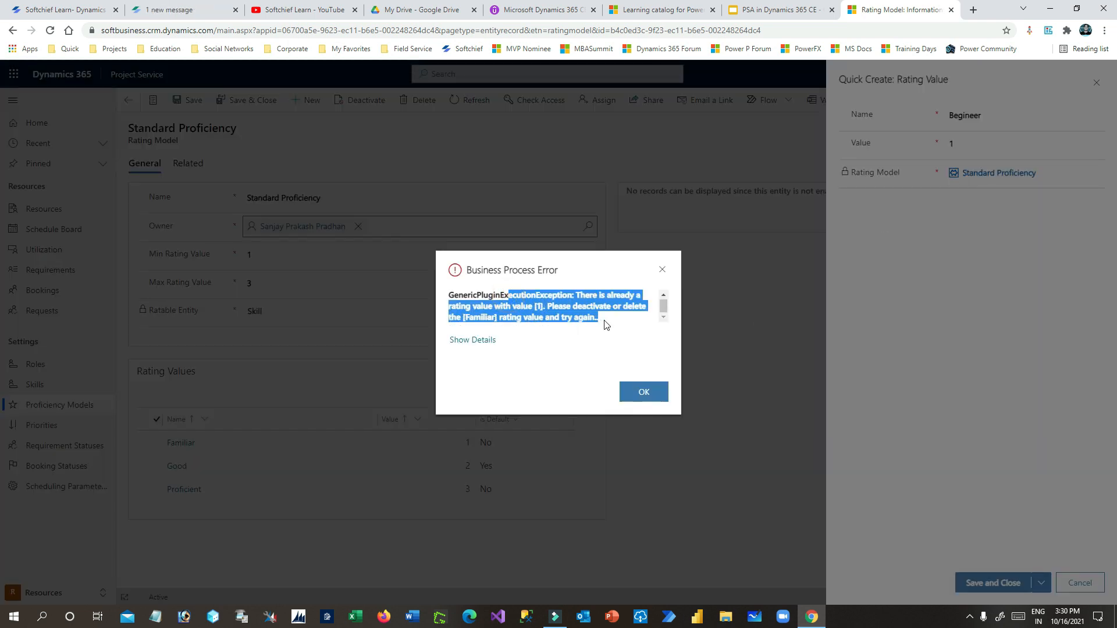
{"action": "left_click", "coordinate": [662, 270]}
{"action": "left_click", "coordinate": [1096, 82]}
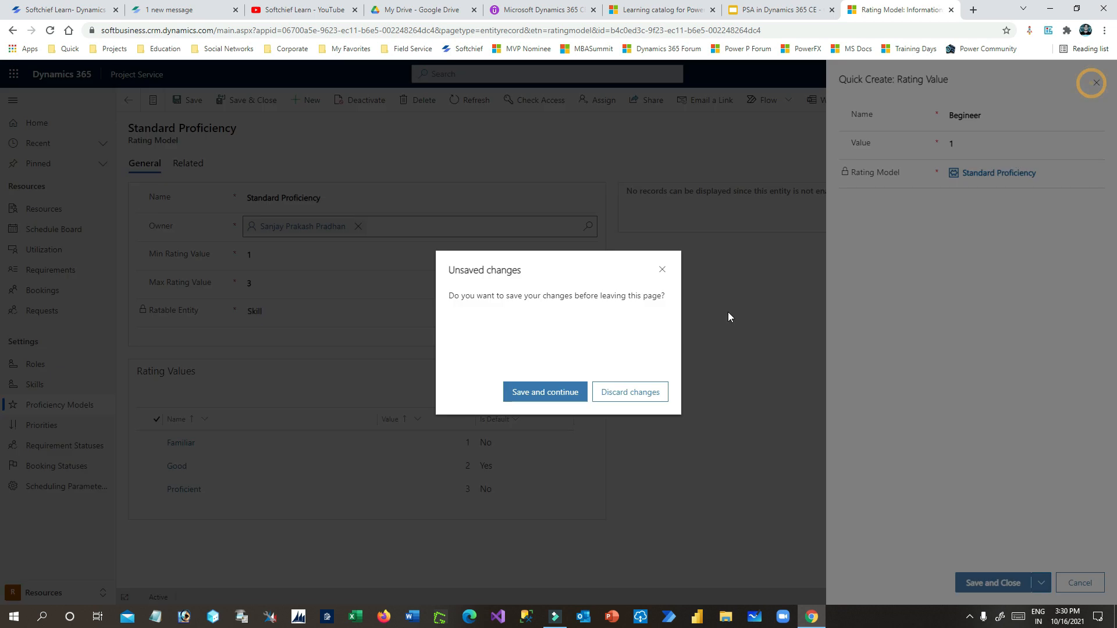
{"action": "left_click", "coordinate": [632, 393]}
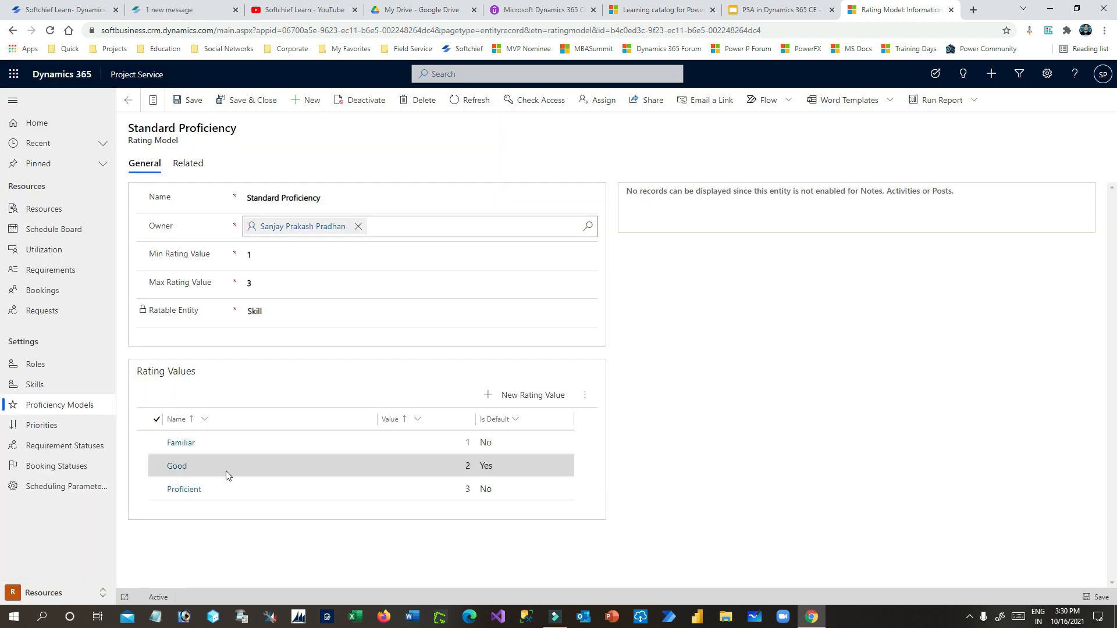
- Rename the Familiar rating value to 'Begineer' and save it
{"action": "double_click", "coordinate": [255, 445]}
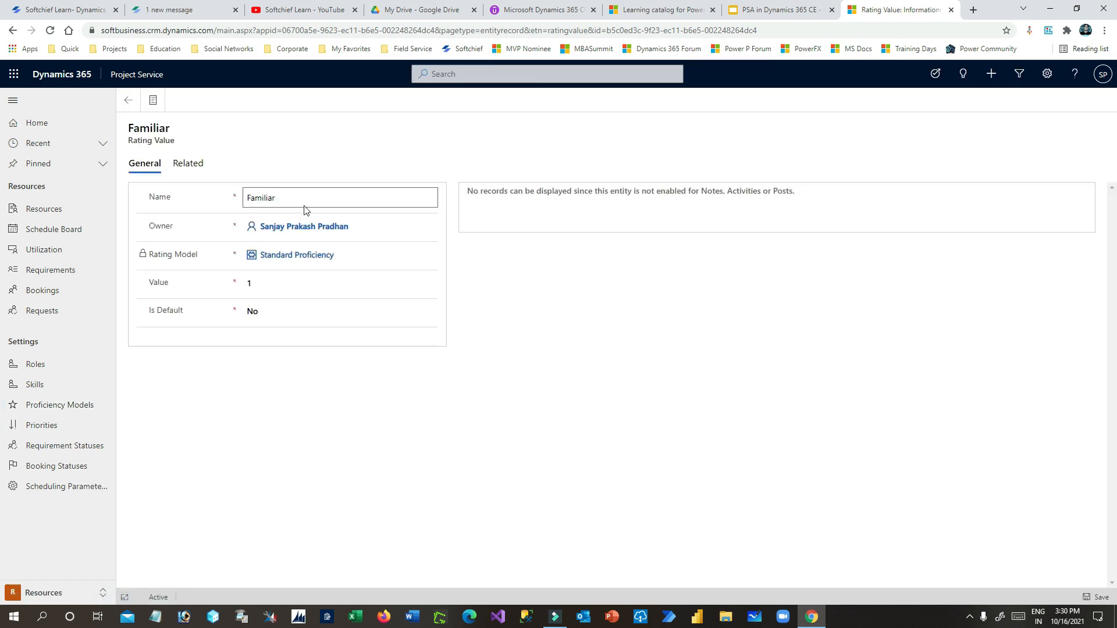
{"action": "left_click", "coordinate": [304, 200]}
{"action": "type", "text": "Beg"}
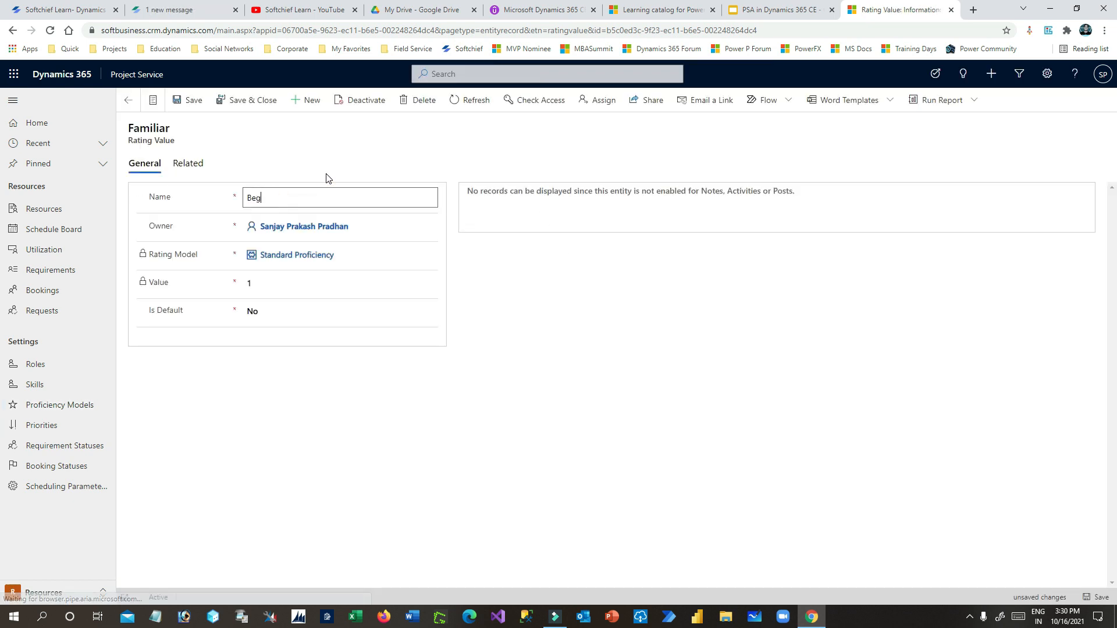
{"action": "key", "text": "BackSpace"}
{"action": "type", "text": "gineer"}
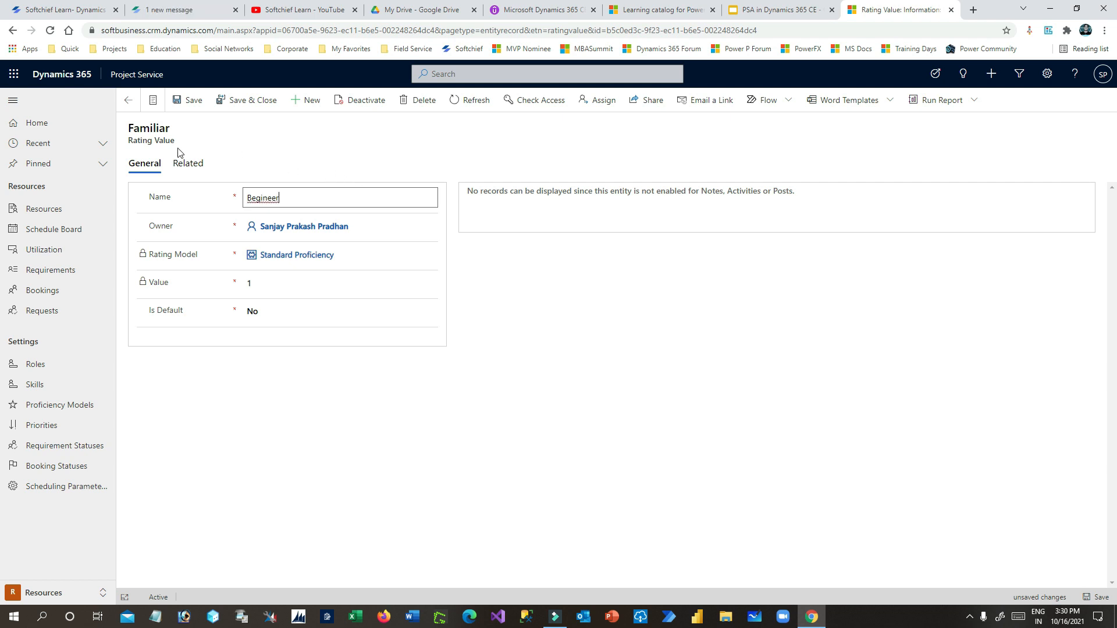
{"action": "left_click", "coordinate": [256, 311]}
{"action": "left_click", "coordinate": [189, 310]}
{"action": "left_click", "coordinate": [189, 313]}
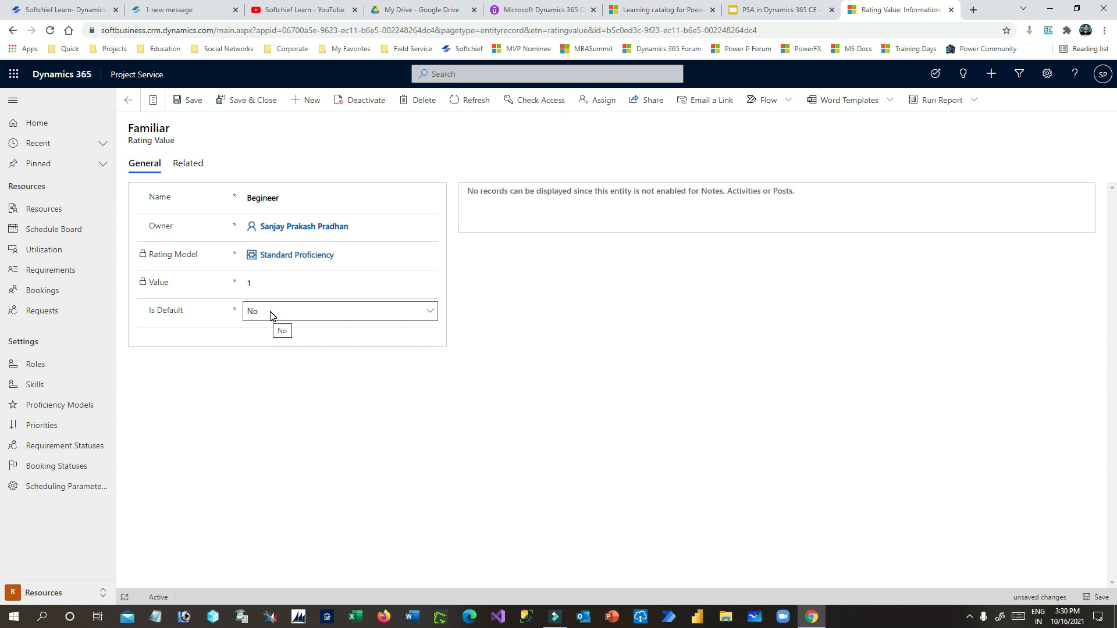
{"action": "left_click_drag", "start_coordinate": [156, 309], "coordinate": [275, 317]}
{"action": "left_click", "coordinate": [196, 307]}
{"action": "left_click_drag", "start_coordinate": [158, 313], "coordinate": [180, 315]}
{"action": "left_click", "coordinate": [155, 311]}
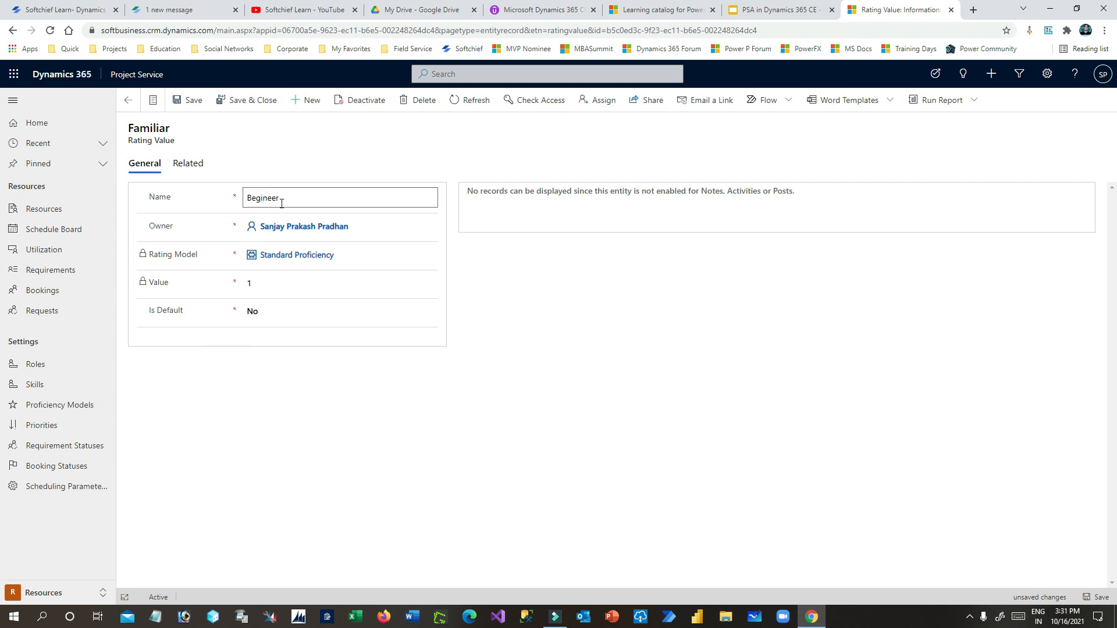
{"action": "left_click", "coordinate": [237, 101]}
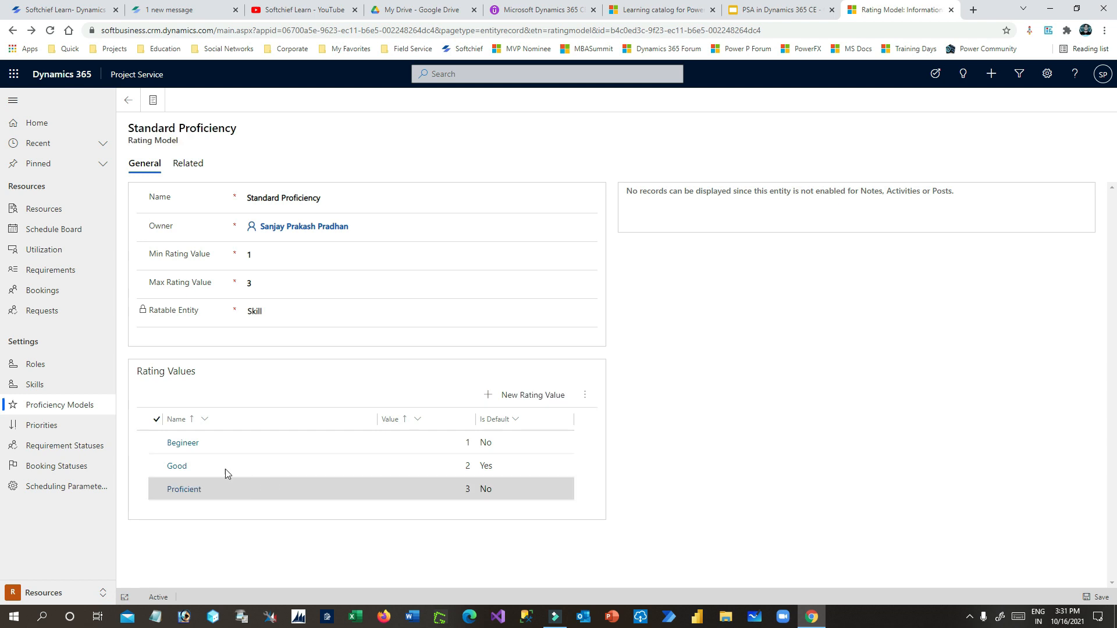
- Rename Good to 'Intermediate' and set its Is Default to No
{"action": "double_click", "coordinate": [250, 469]}
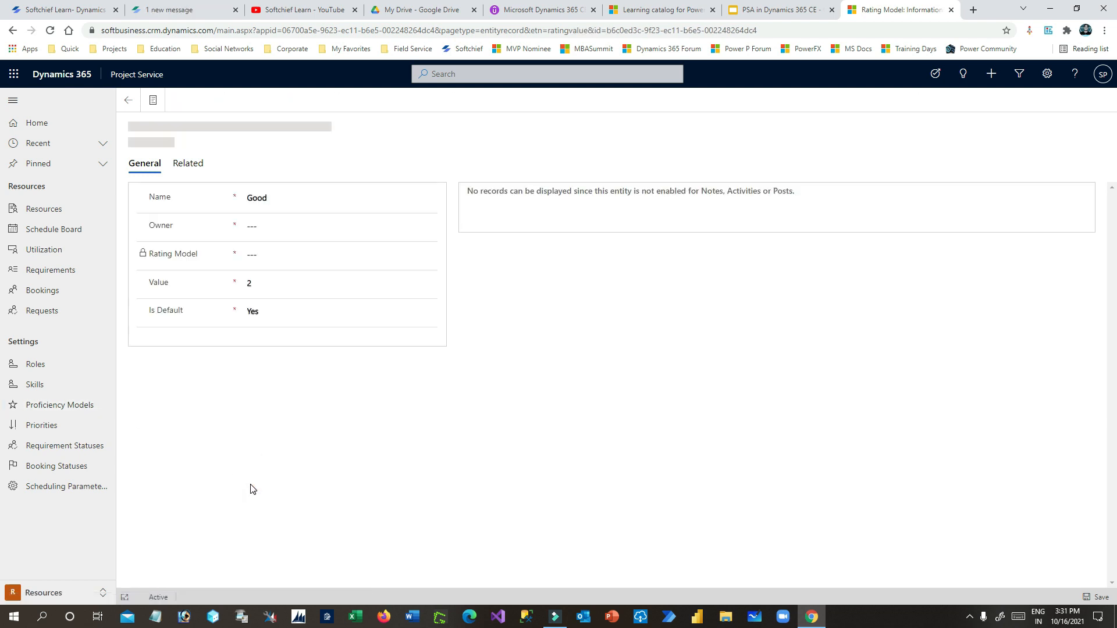
{"action": "left_click", "coordinate": [260, 313]}
{"action": "left_click", "coordinate": [253, 328]}
{"action": "left_click", "coordinate": [274, 199]}
{"action": "type", "text": "Intermidiate"}
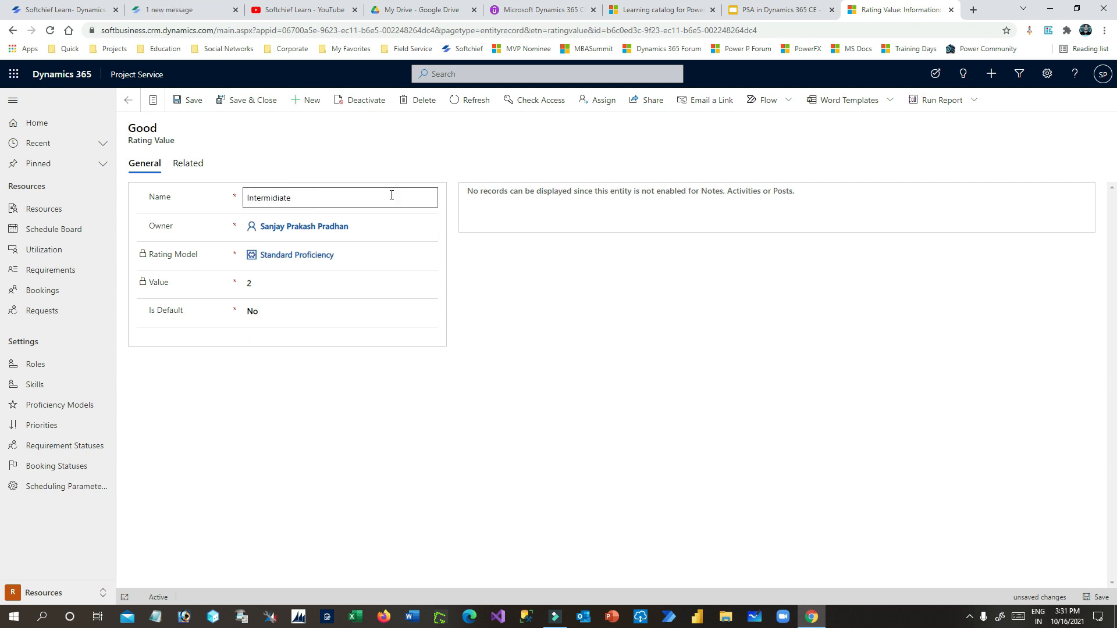
{"action": "left_click", "coordinate": [279, 196]}
{"action": "right_click", "coordinate": [279, 196]}
{"action": "left_click", "coordinate": [326, 205]}
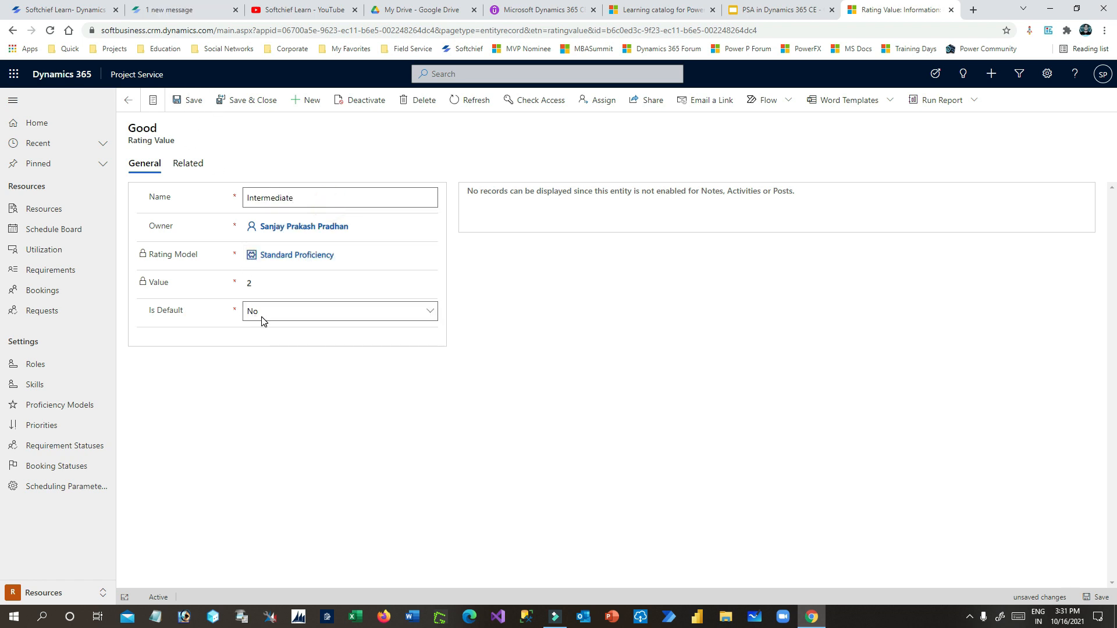
{"action": "left_click", "coordinate": [244, 100]}
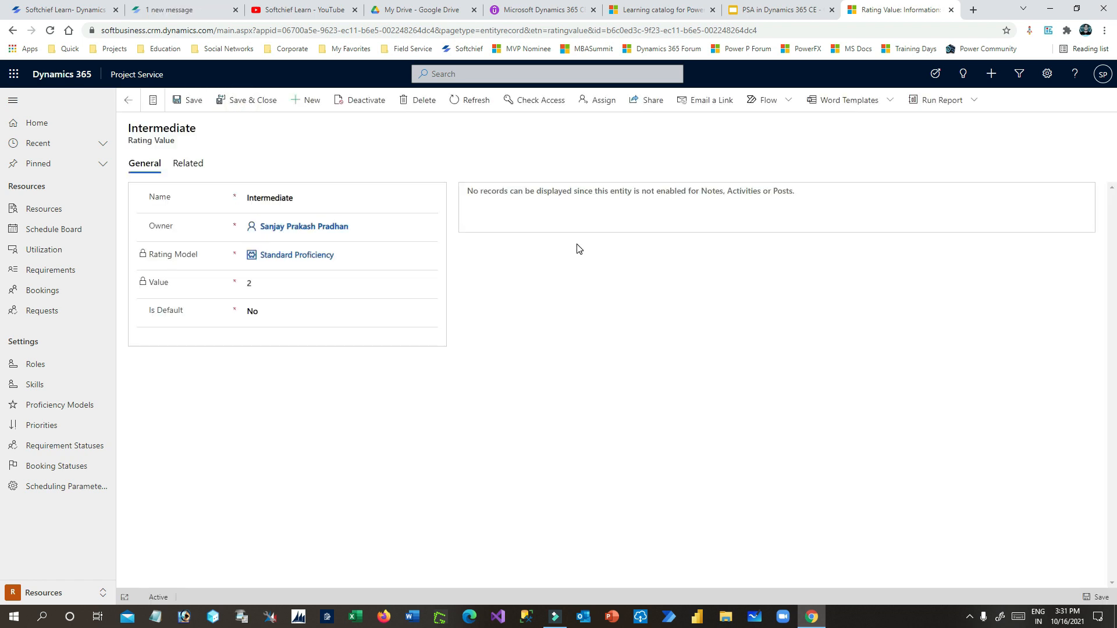
- Rename Proficient to 'Expert', keeping Is Default as No
{"action": "double_click", "coordinate": [291, 494]}
{"action": "double_click", "coordinate": [269, 201]}
{"action": "type", "text": "Expert"}
{"action": "left_click", "coordinate": [265, 312]}
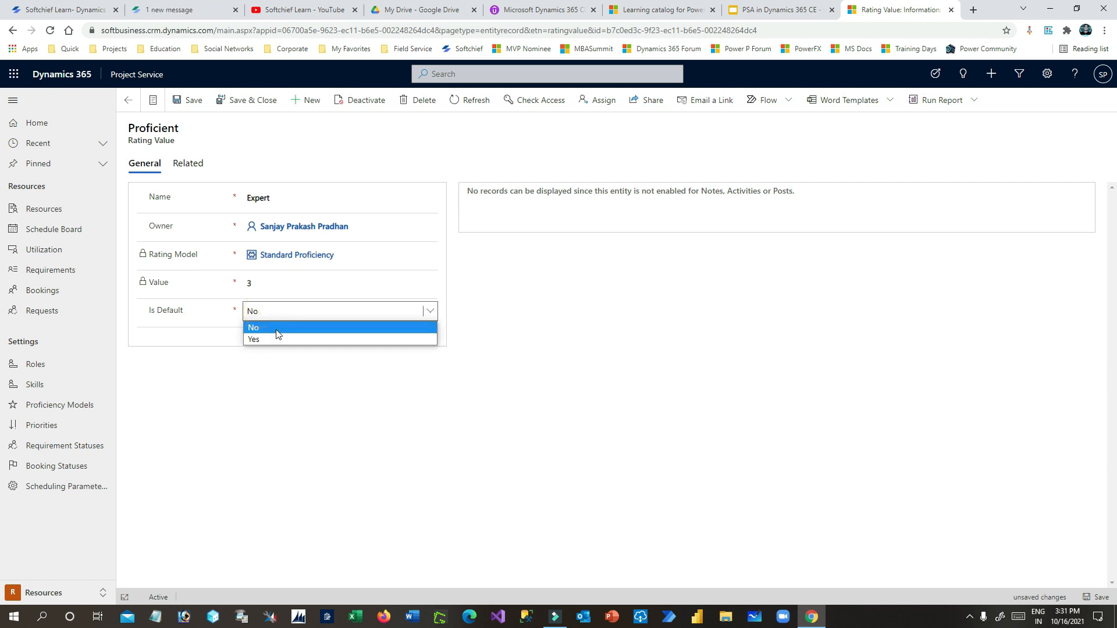
{"action": "left_click", "coordinate": [277, 334]}
{"action": "left_click", "coordinate": [230, 103]}
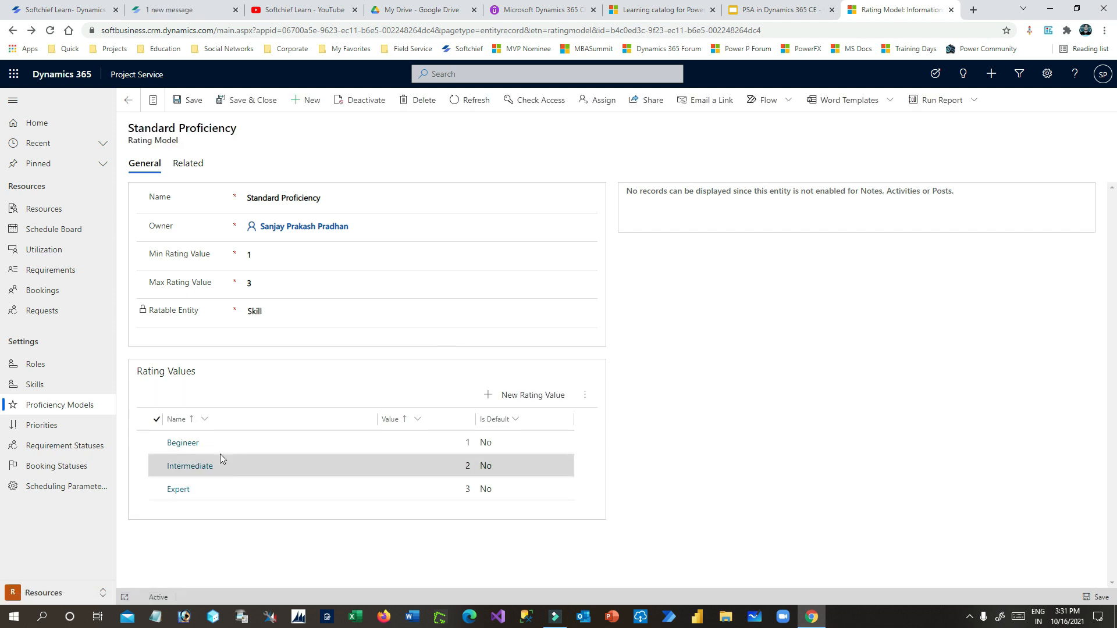
- Make Begineer the default rating value and save it
{"action": "double_click", "coordinate": [236, 443]}
{"action": "left_click", "coordinate": [282, 282]}
{"action": "left_click", "coordinate": [276, 312]}
{"action": "left_click", "coordinate": [274, 341]}
{"action": "left_click", "coordinate": [245, 100]}
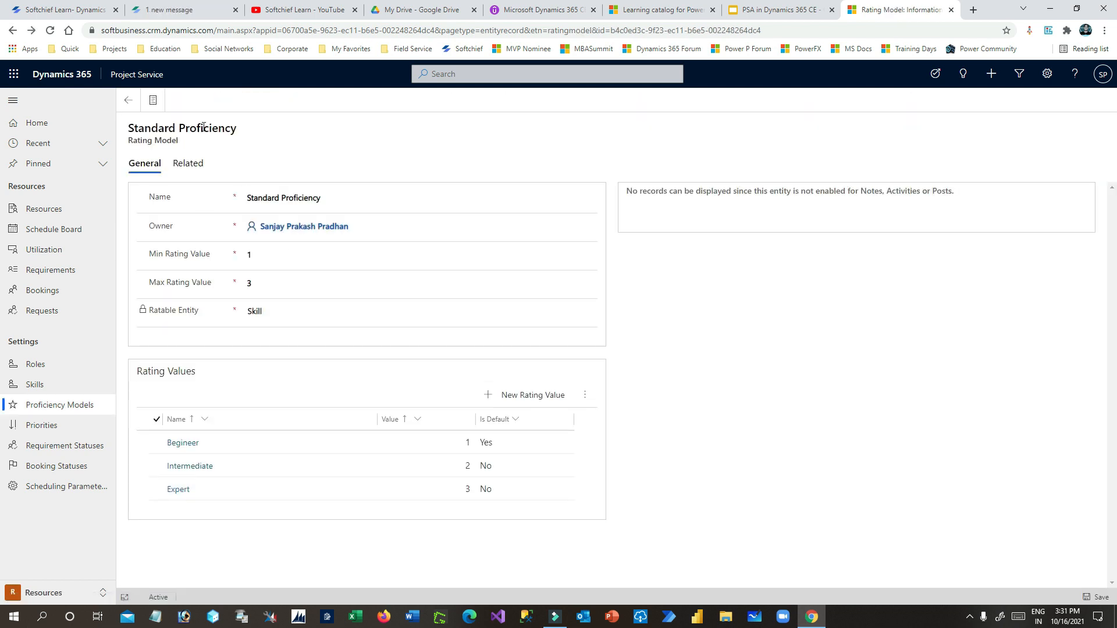
{"action": "left_click_drag", "start_coordinate": [129, 127], "coordinate": [240, 136]}
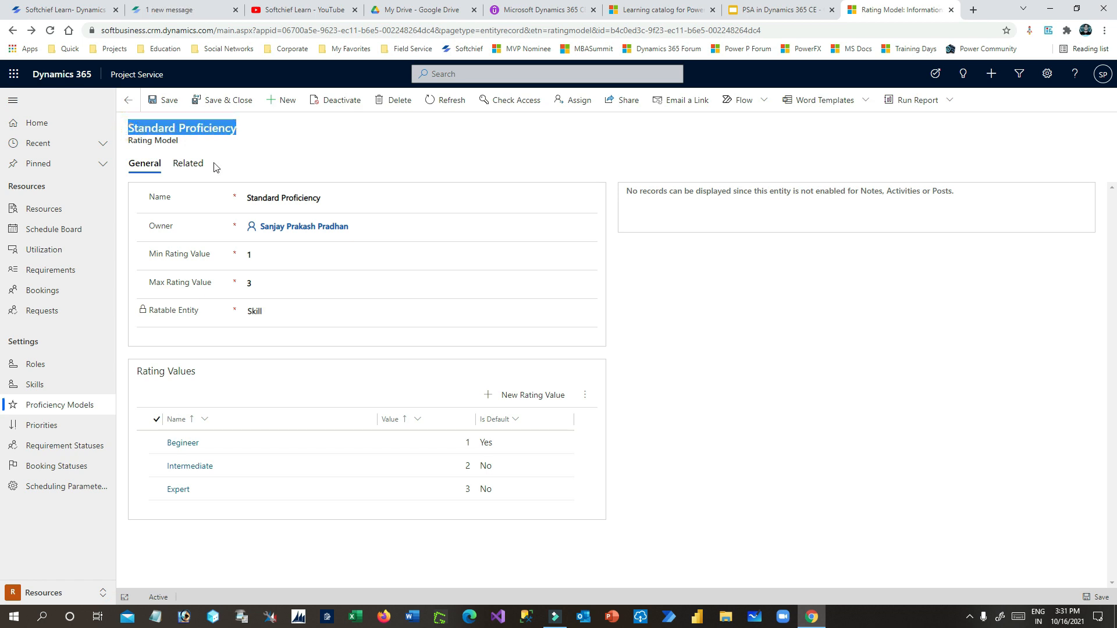
{"action": "left_click", "coordinate": [34, 385]}
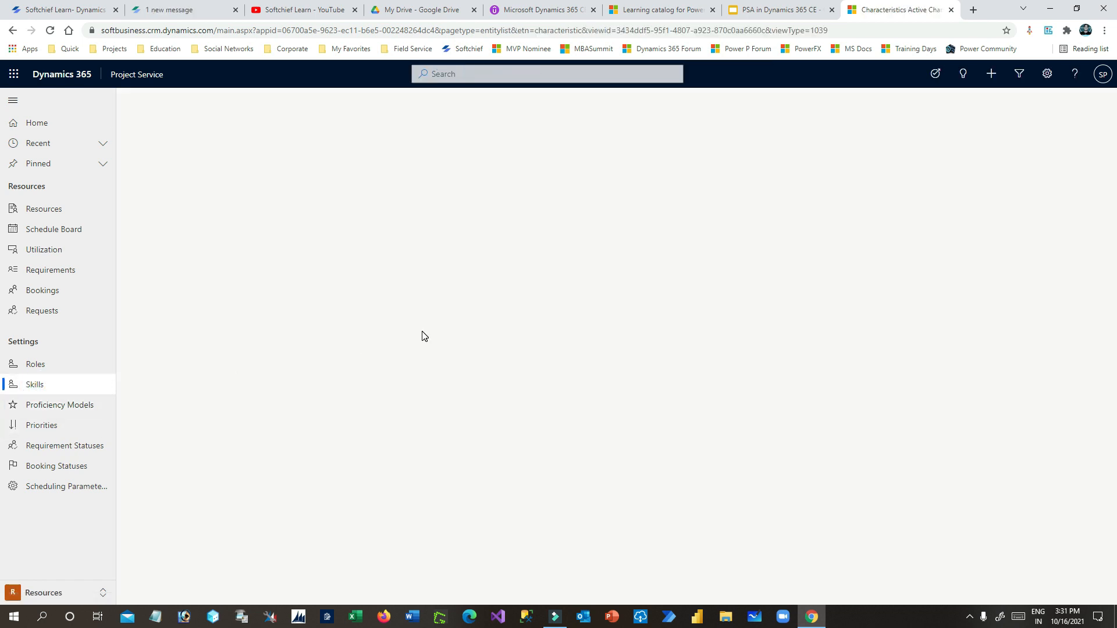
- Start a new characteristic named 'Dynamics 365 CE' with the same text as description
{"action": "left_click", "coordinate": [235, 103]}
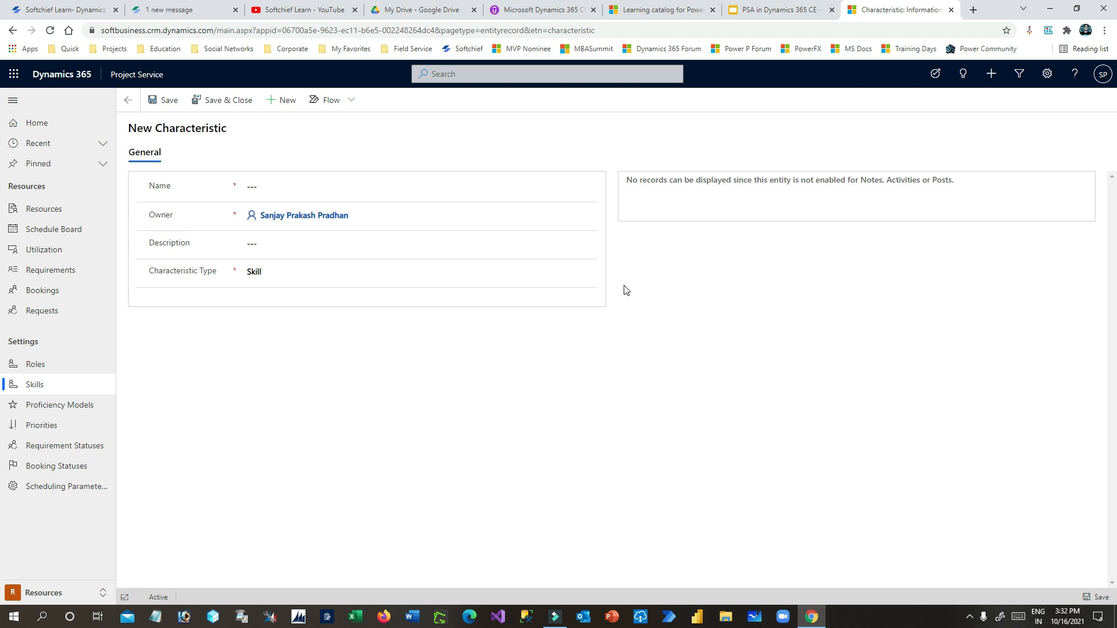
{"action": "left_click", "coordinate": [268, 184]}
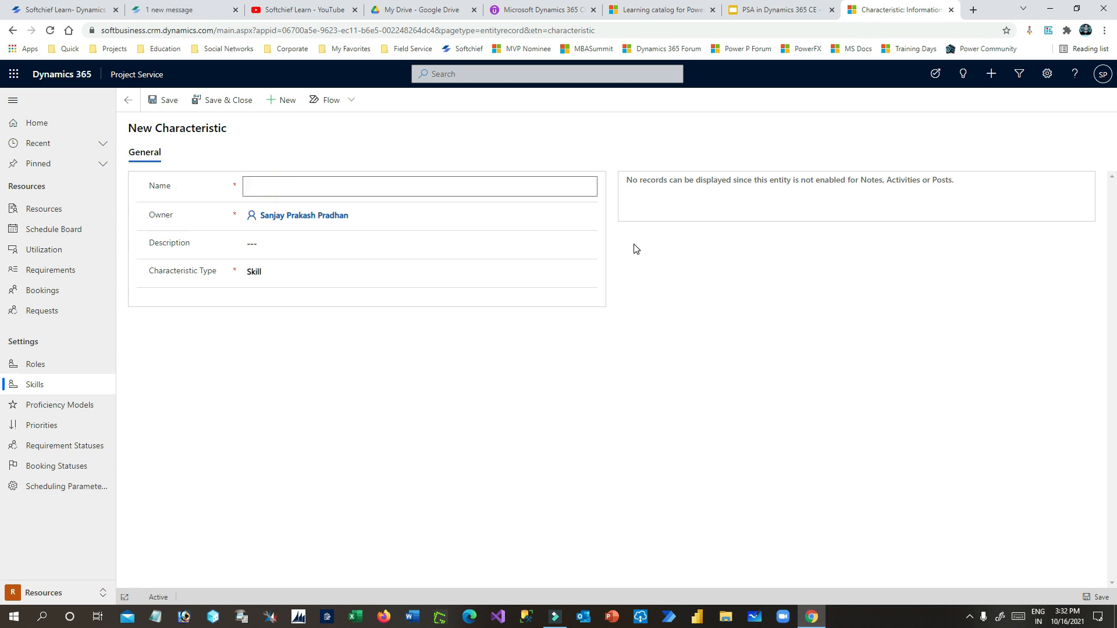
{"action": "type", "text": "Dynamics 365 CE"}
{"action": "triple_click", "coordinate": [351, 187]}
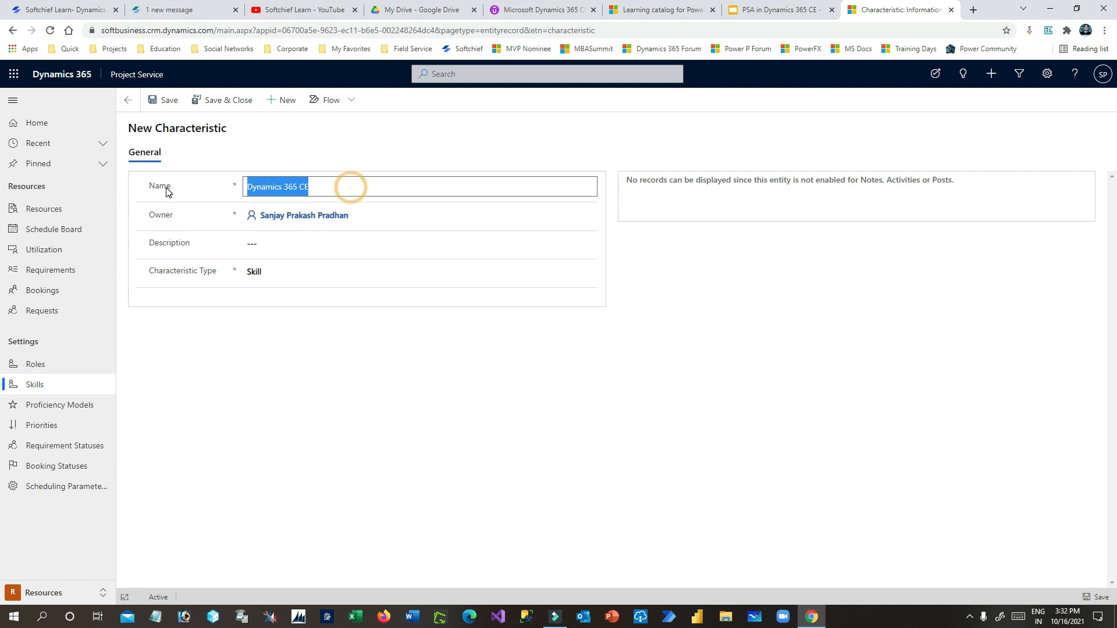
{"action": "left_click", "coordinate": [364, 186]}
{"action": "left_click", "coordinate": [307, 245]}
{"action": "left_click", "coordinate": [349, 180]}
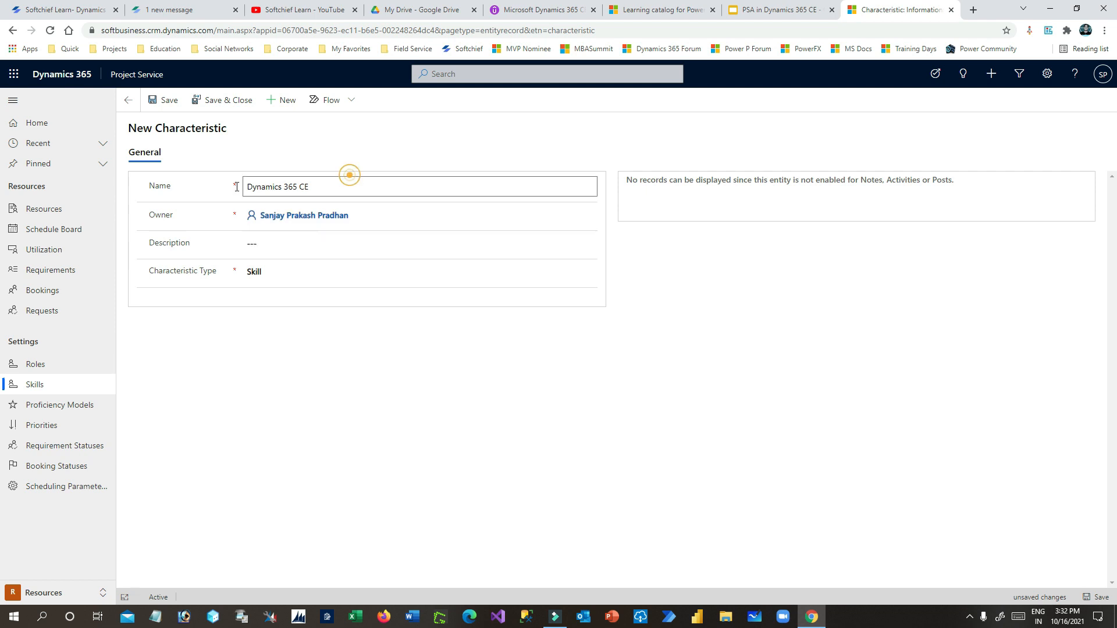
{"action": "double_click", "coordinate": [349, 182]}
{"action": "key", "text": "ctrl+a"}
{"action": "key", "text": "ctrl+c"}
{"action": "left_click", "coordinate": [289, 247]}
{"action": "key", "text": "ctrl+v"}
- Keep Characteristic Type as Skill, save, and close the record
{"action": "left_click", "coordinate": [290, 265]}
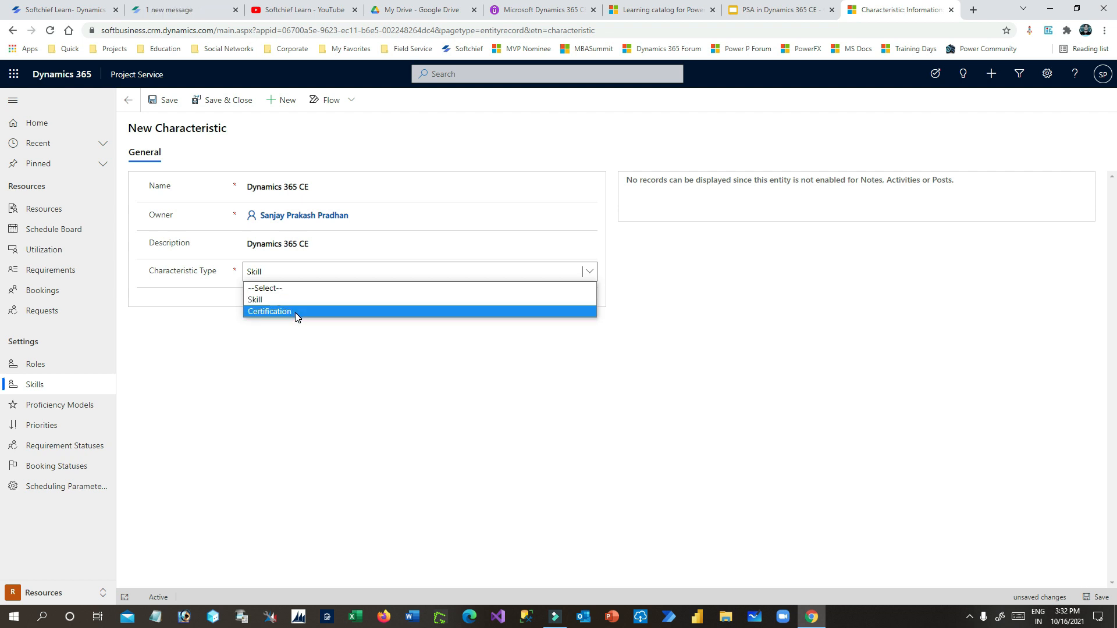
{"action": "left_click", "coordinate": [297, 302]}
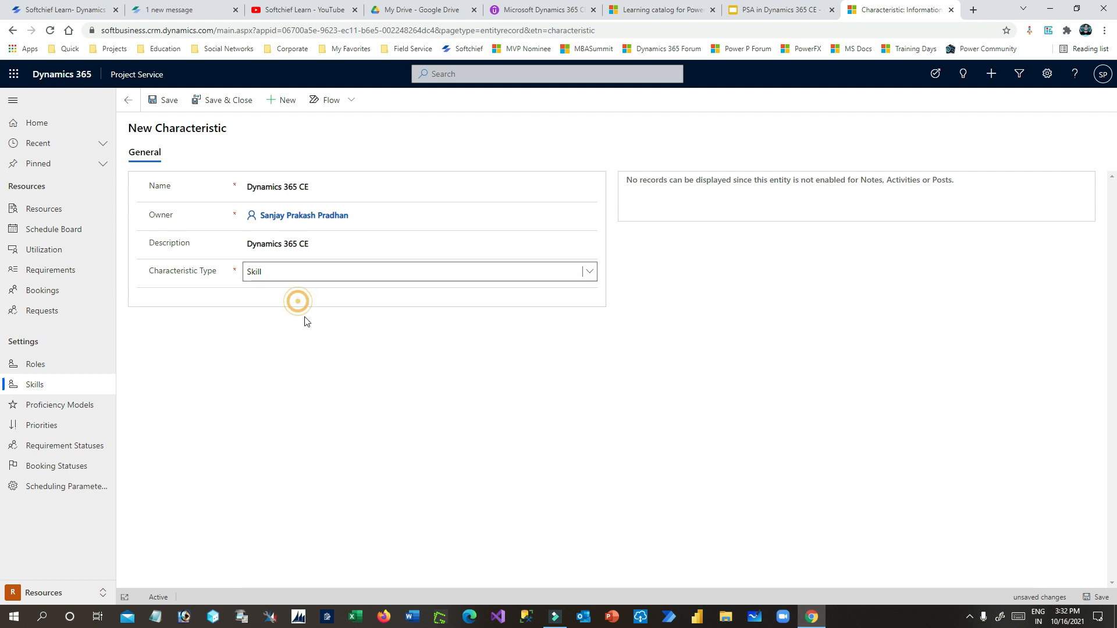
{"action": "left_click", "coordinate": [166, 99]}
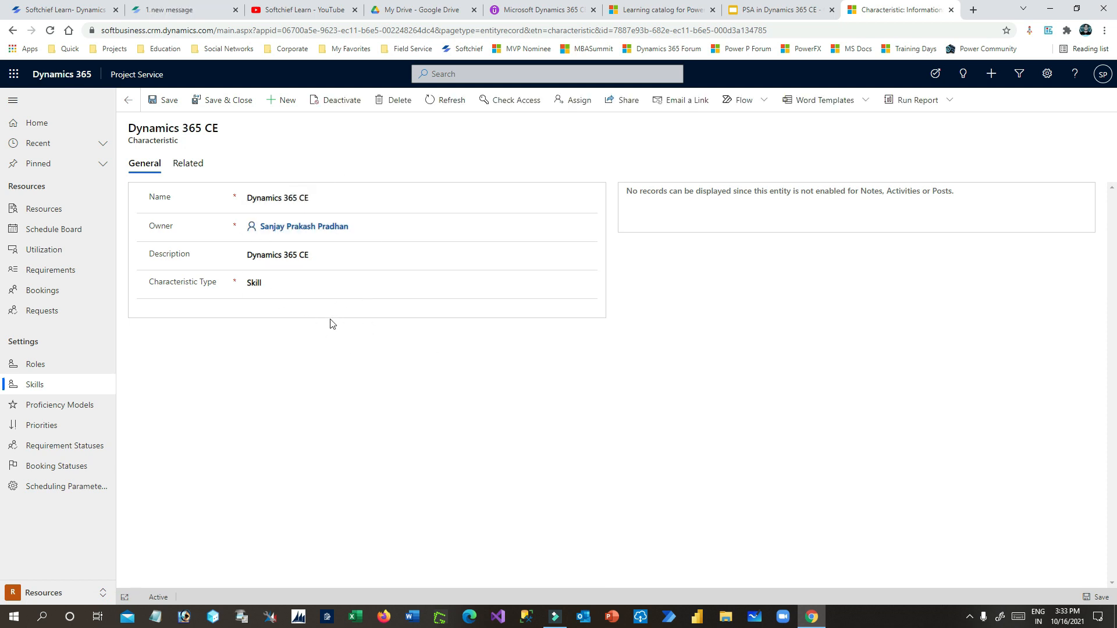
{"action": "left_click", "coordinate": [229, 100]}
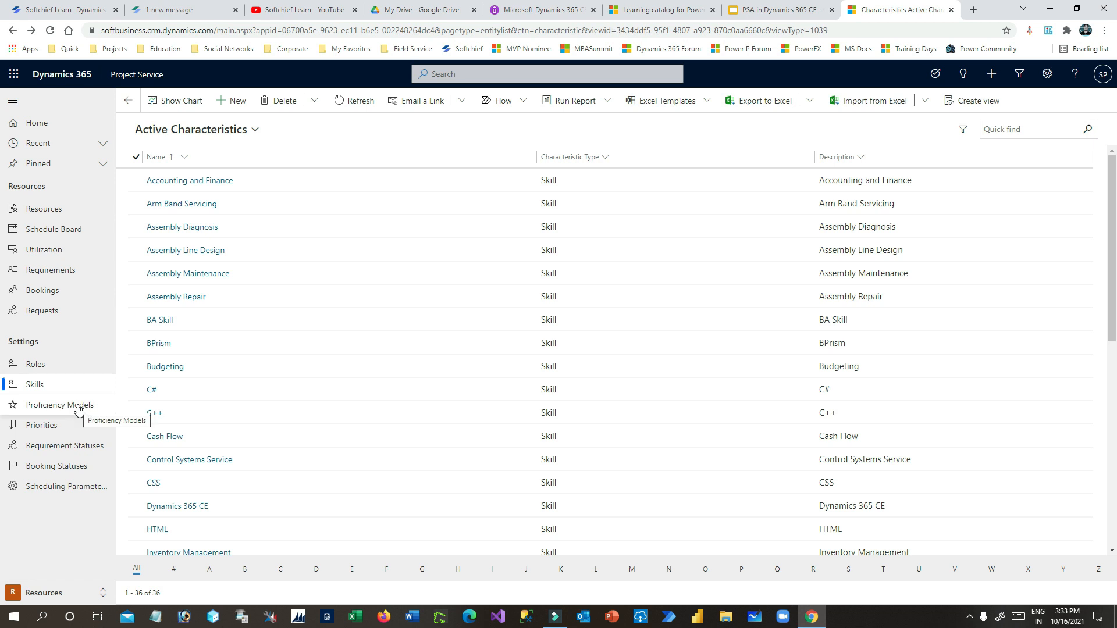
- Start a new role named 'Project Manager' with the same description
{"action": "left_click", "coordinate": [52, 366]}
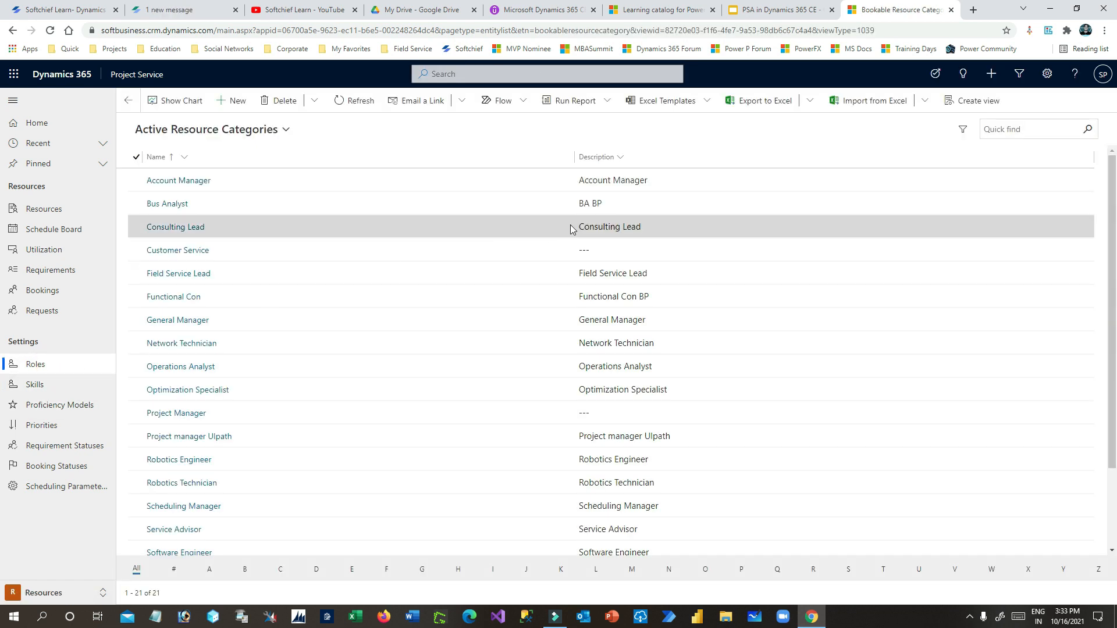
{"action": "left_click", "coordinate": [238, 103]}
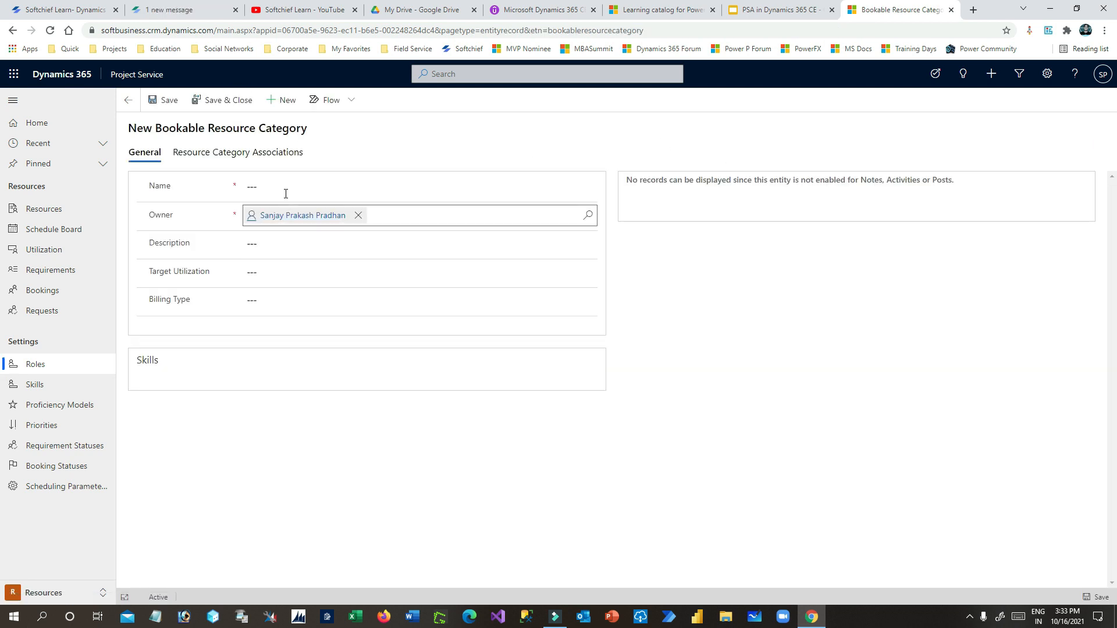
{"action": "left_click", "coordinate": [285, 187]}
{"action": "key", "text": "BackSpace"}
{"action": "type", "text": "Project "}
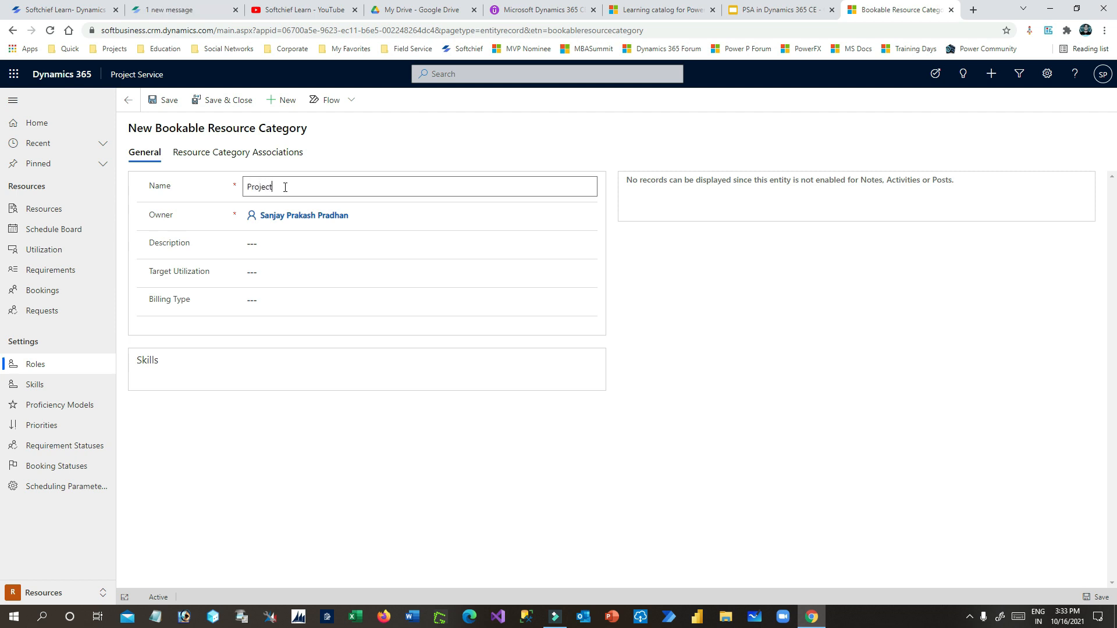
{"action": "type", "text": "Manager"}
{"action": "triple_click", "coordinate": [326, 185]}
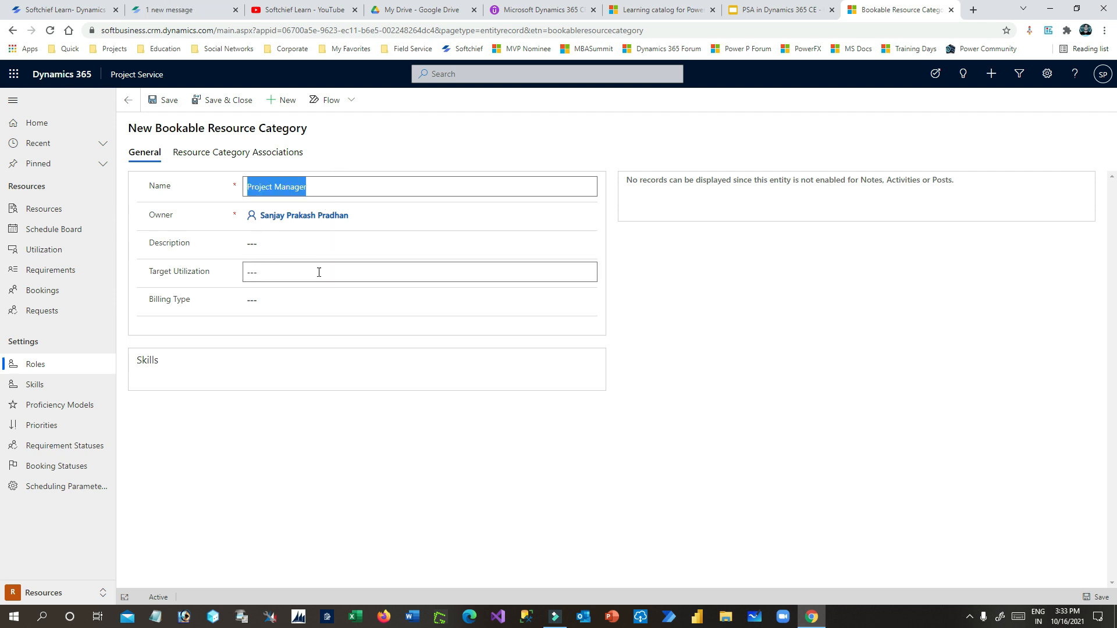
{"action": "left_click", "coordinate": [282, 250]}
{"action": "key", "text": "ctrl+v"}
- Set Target Utilization 75 and Billing Type Chargeable, then save the role
{"action": "left_click", "coordinate": [286, 274]}
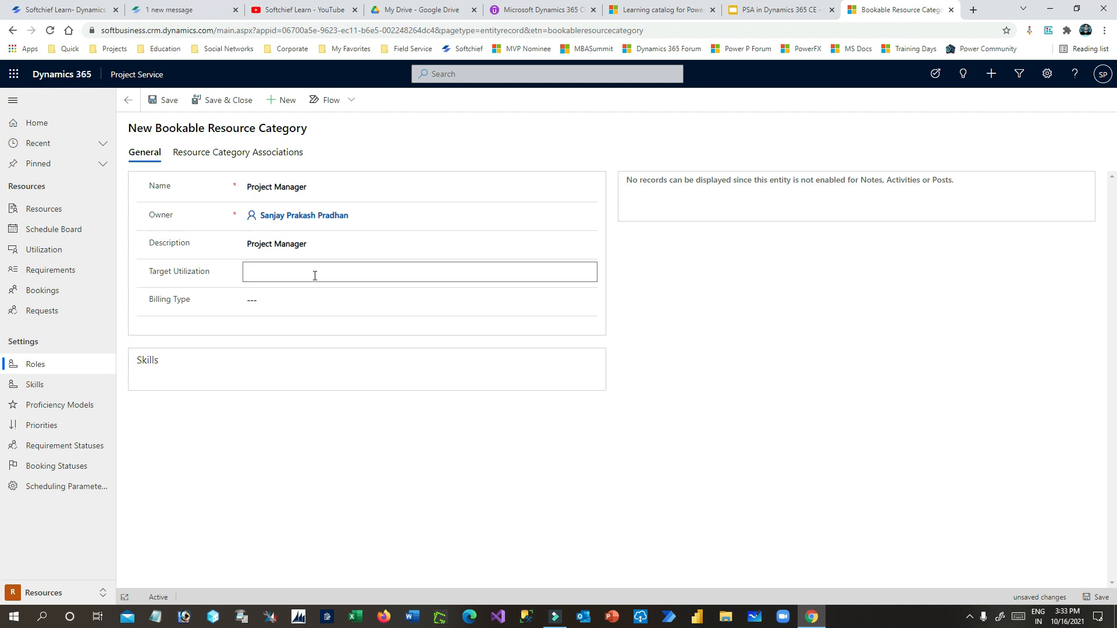
{"action": "type", "text": "75"}
{"action": "left_click", "coordinate": [191, 302]}
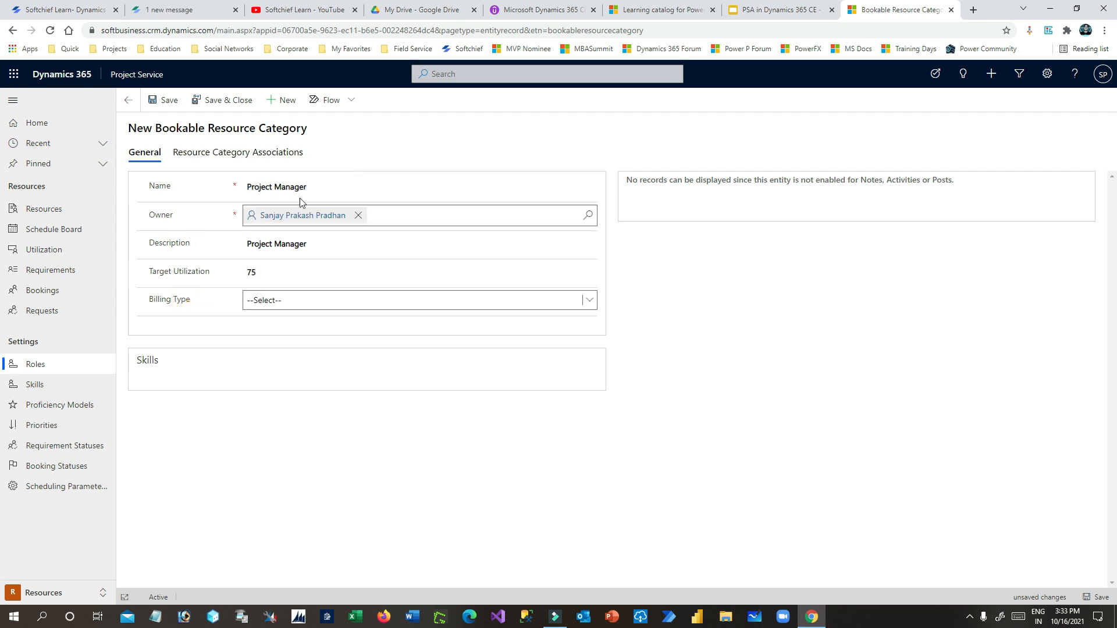
{"action": "left_click", "coordinate": [301, 300]}
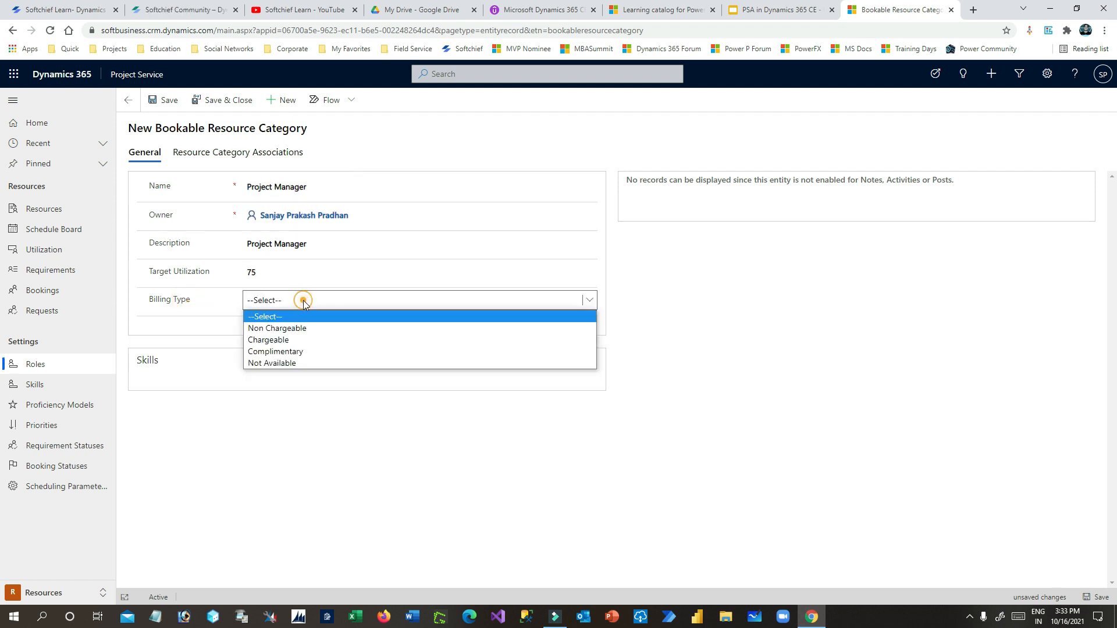
{"action": "left_click", "coordinate": [303, 342]}
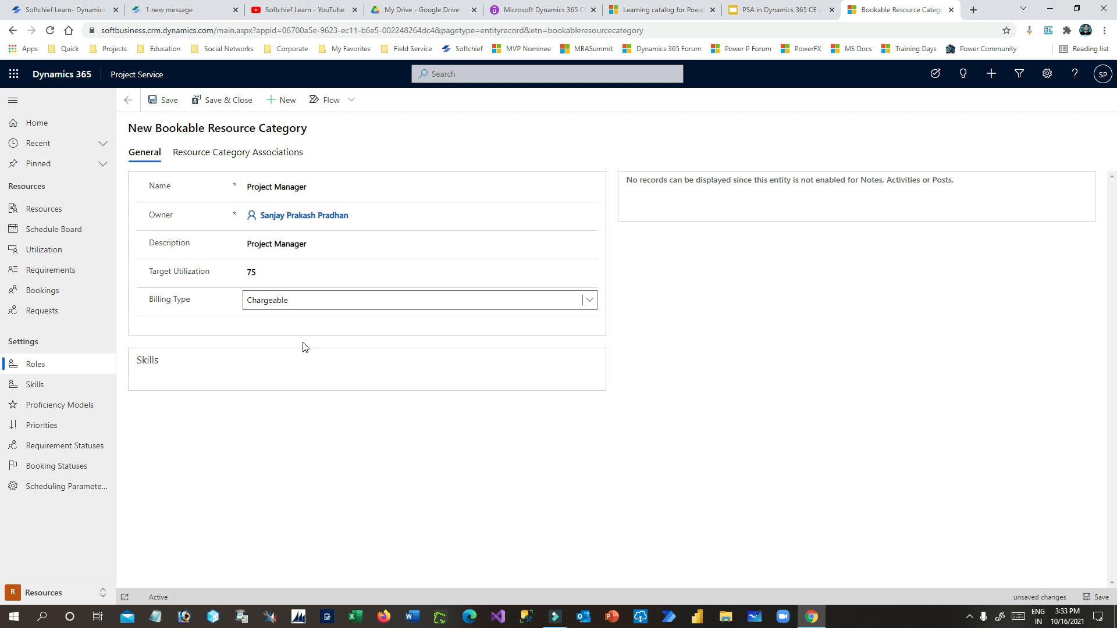
{"action": "left_click", "coordinate": [302, 300]}
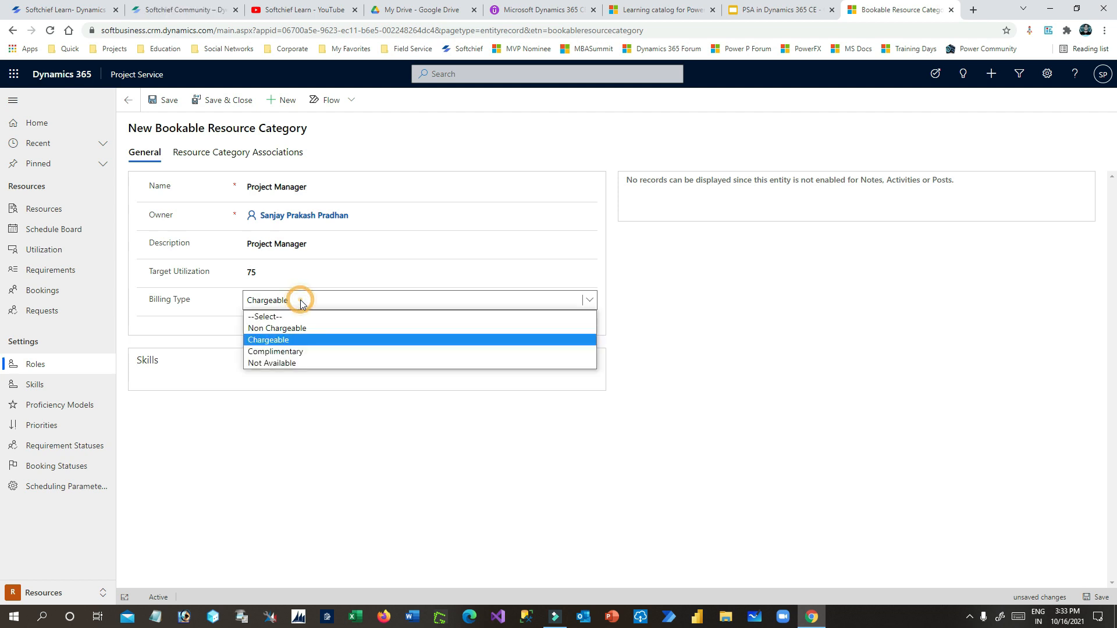
{"action": "left_click", "coordinate": [299, 341]}
{"action": "left_click", "coordinate": [325, 433]}
{"action": "left_click", "coordinate": [152, 100]}
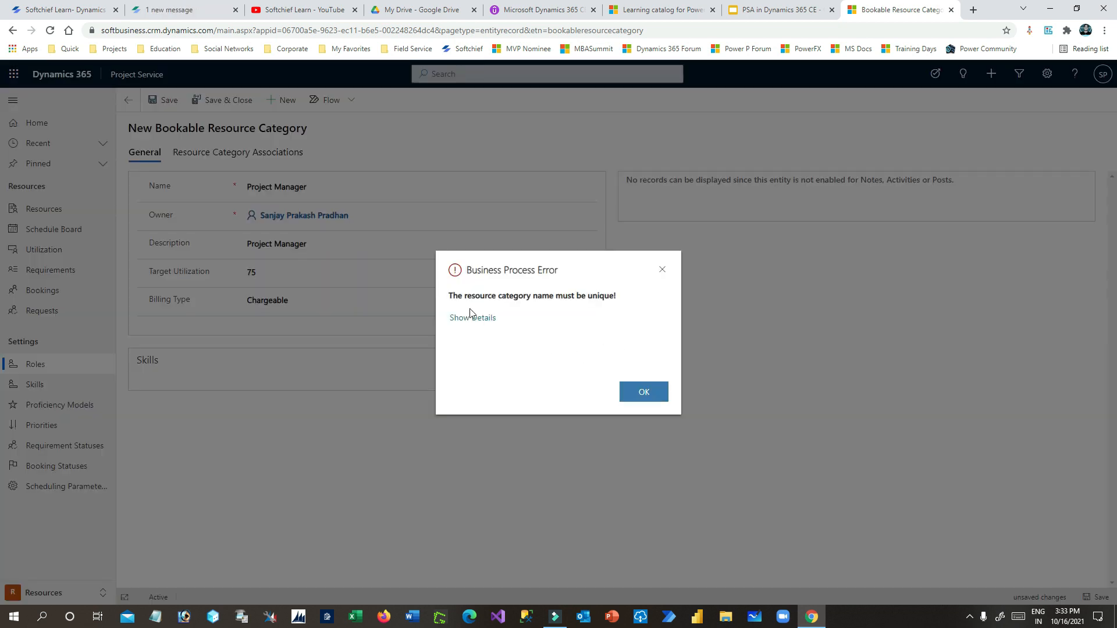
- Dismiss the duplicate-name error, discard the unsaved role, and check the existing Project Manager role
{"action": "left_click_drag", "start_coordinate": [460, 295], "coordinate": [621, 303]}
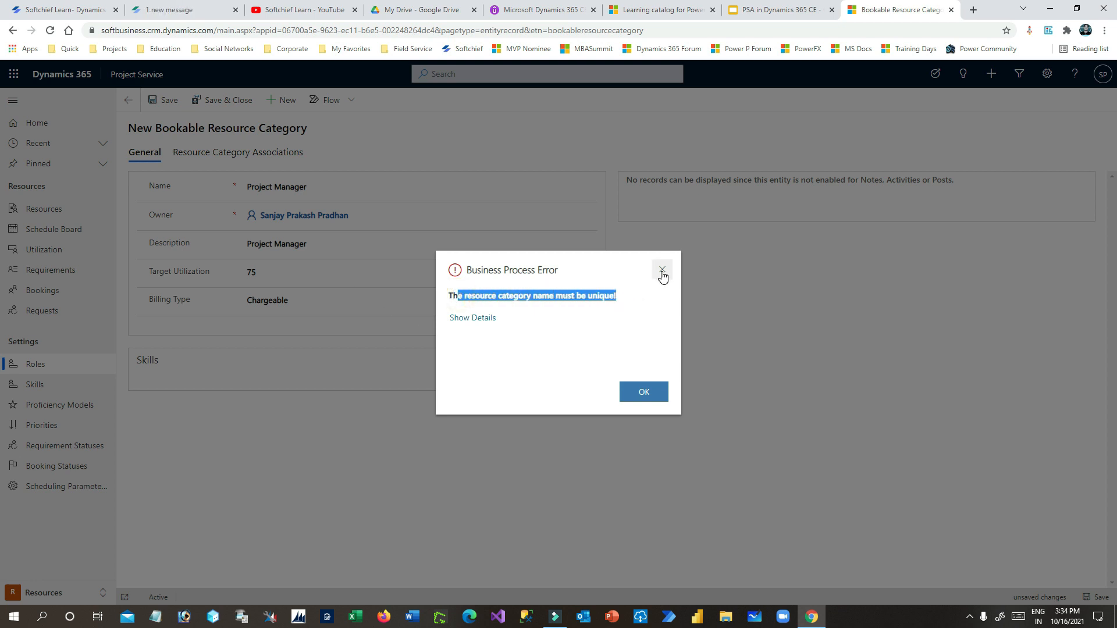
{"action": "left_click", "coordinate": [662, 270]}
{"action": "left_click", "coordinate": [320, 186]}
{"action": "left_click_drag", "start_coordinate": [319, 187], "coordinate": [242, 186]}
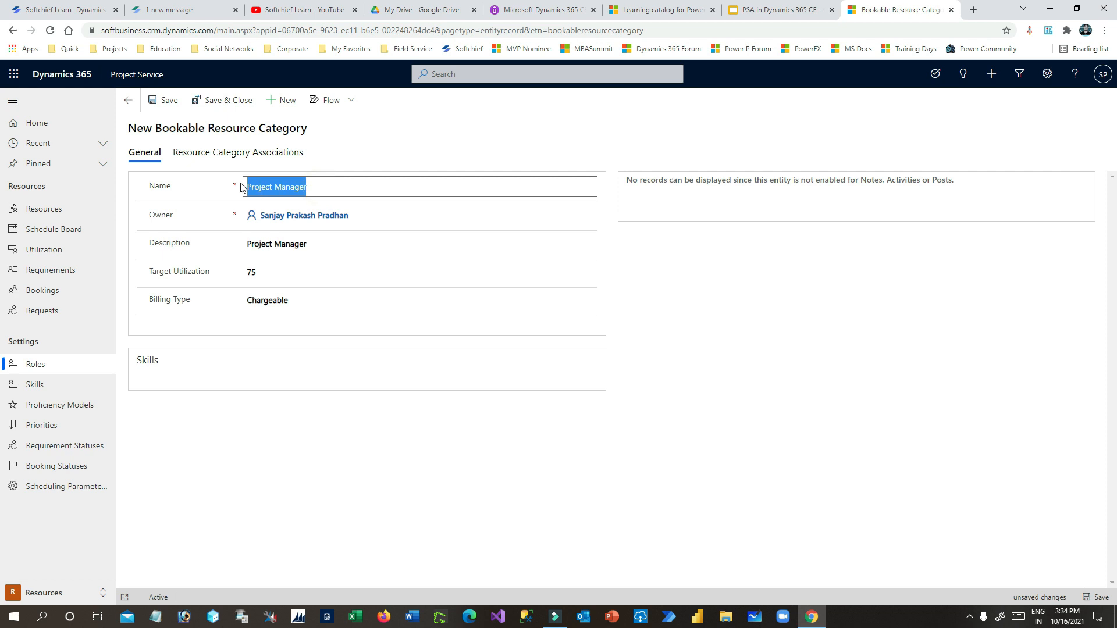
{"action": "left_click", "coordinate": [324, 188]}
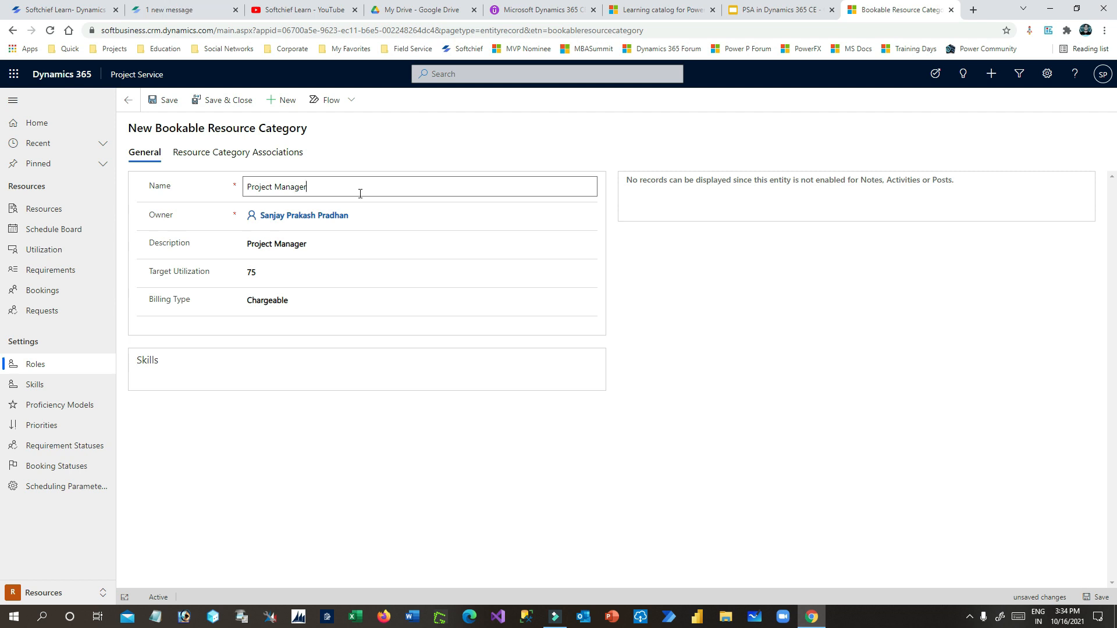
{"action": "left_click", "coordinate": [129, 100]}
{"action": "left_click", "coordinate": [650, 399]}
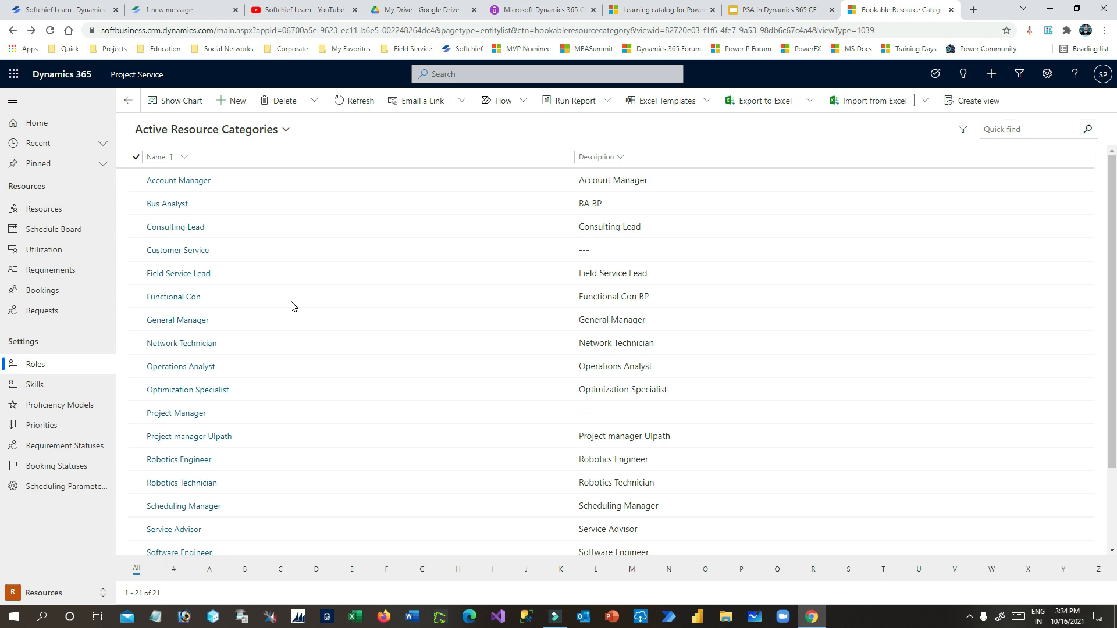
{"action": "left_click", "coordinate": [175, 413]}
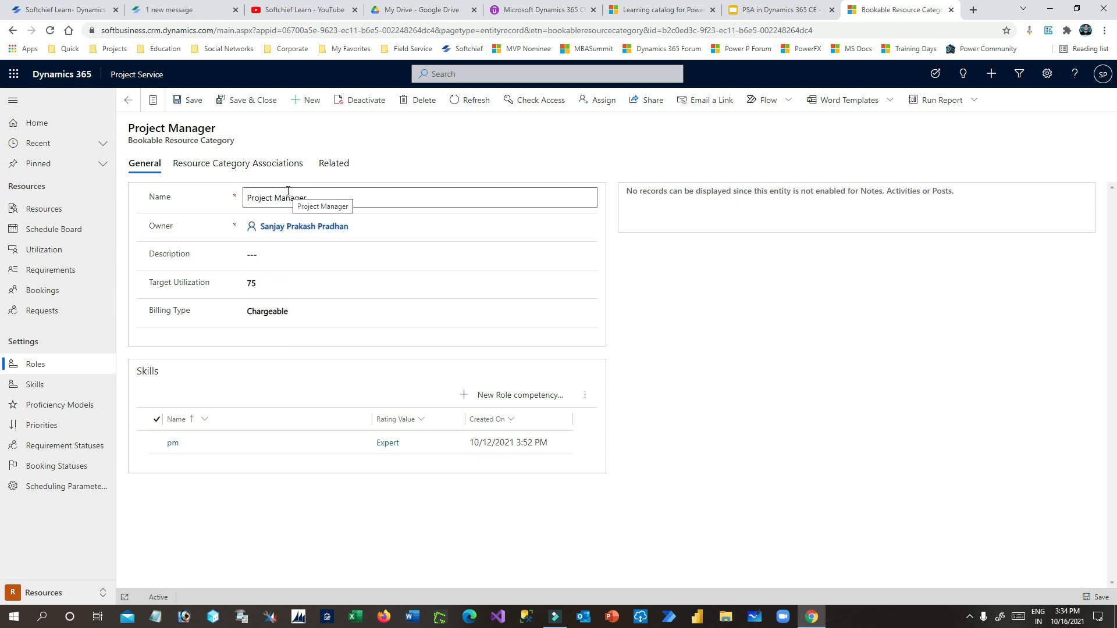
{"action": "left_click", "coordinate": [129, 101]}
- Create a new role named 'Project Manager D365' with the same text as its description
{"action": "left_click", "coordinate": [233, 101]}
{"action": "left_click", "coordinate": [337, 189]}
{"action": "type", "text": "Project Manage"}
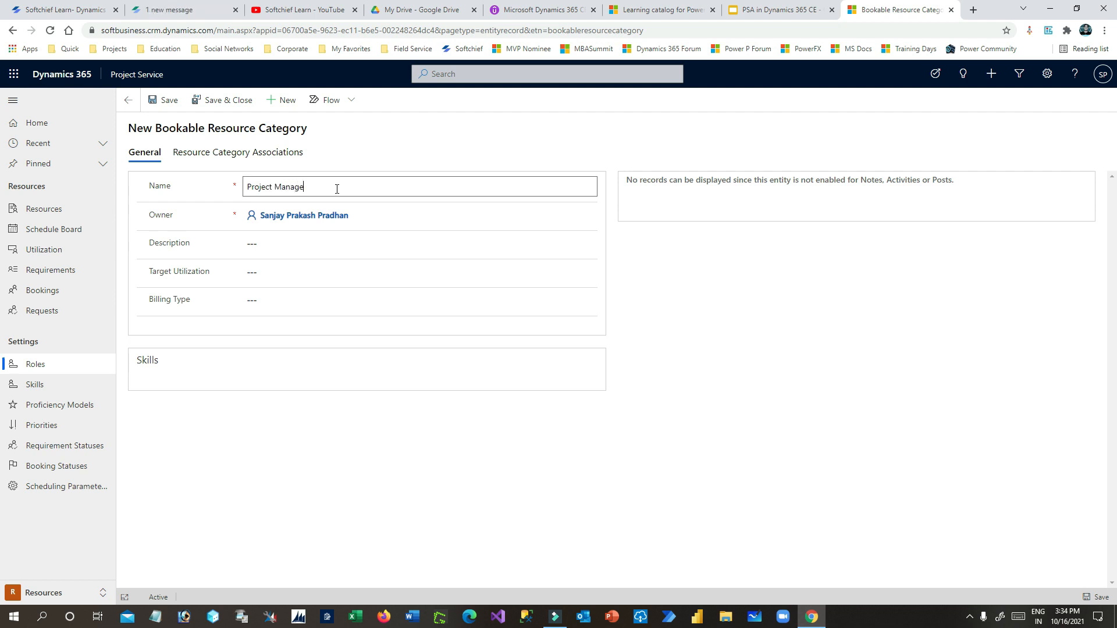
{"action": "type", "text": "r D365"}
{"action": "left_click", "coordinate": [283, 245]}
{"action": "left_click", "coordinate": [352, 190]}
{"action": "key", "text": "ctrl+a"}
{"action": "key", "text": "ctrl+c"}
{"action": "left_click", "coordinate": [243, 242]}
{"action": "key", "text": "ctrl+v"}
- Set target utilization to 75 and billing type to Chargeable, then save the role
{"action": "left_click", "coordinate": [195, 262]}
{"action": "left_click", "coordinate": [290, 274]}
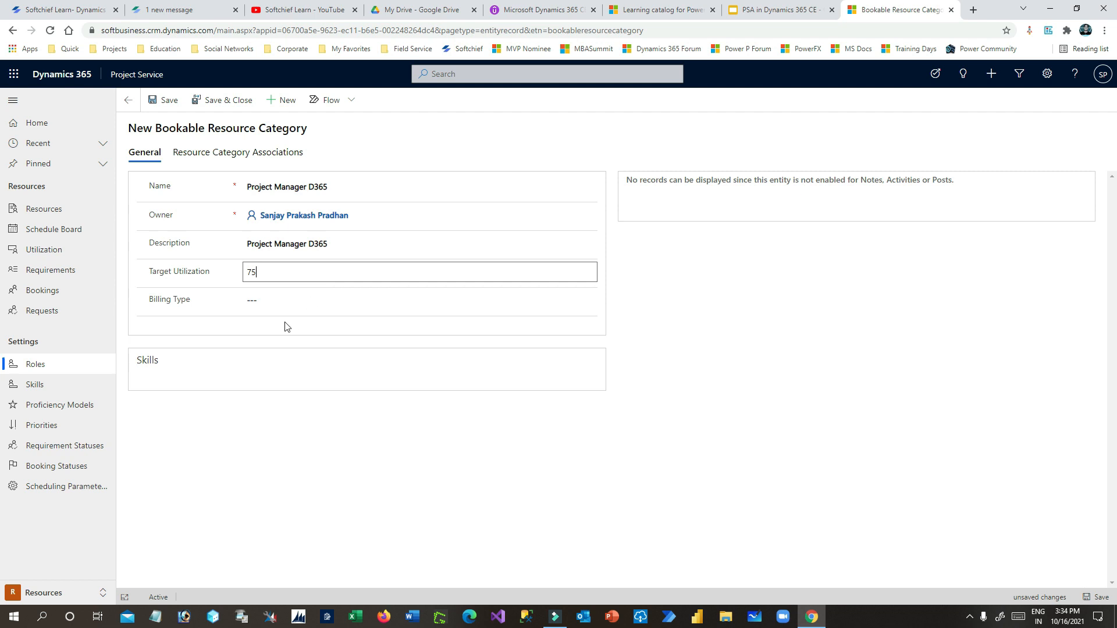
{"action": "left_click", "coordinate": [281, 299]}
{"action": "left_click", "coordinate": [285, 339]}
{"action": "left_click", "coordinate": [168, 100]}
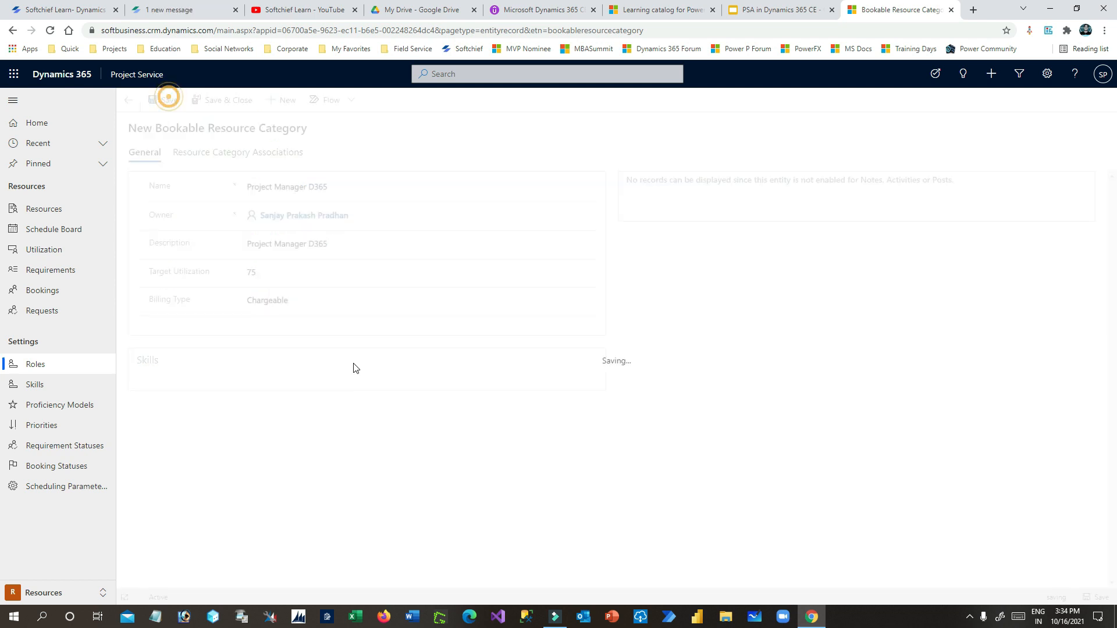
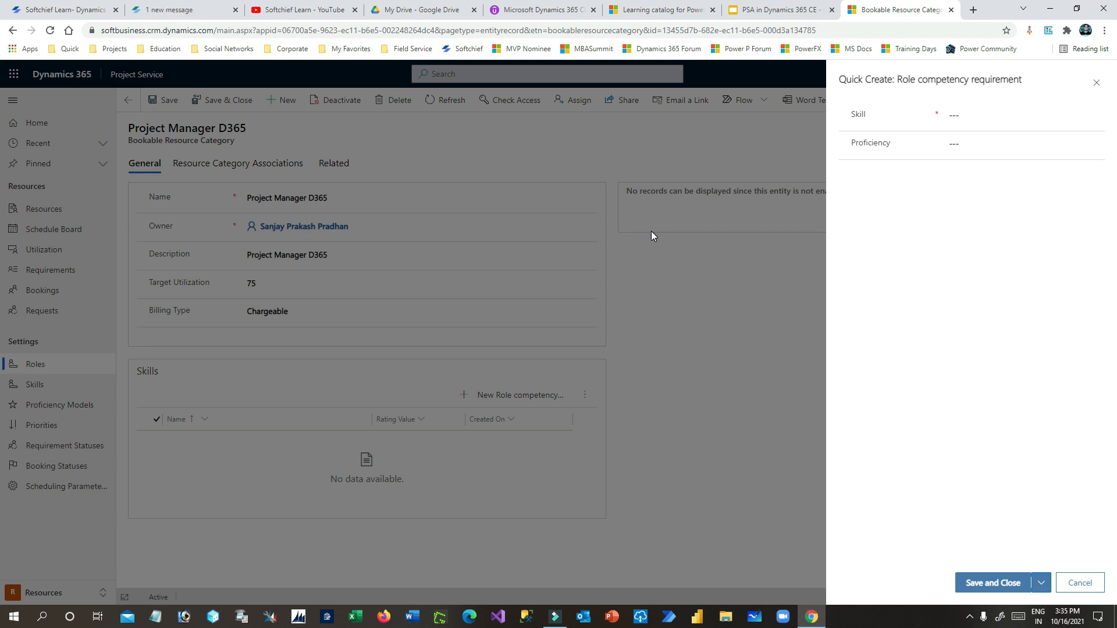
- Add a Dynamics 365 CE skill requirement at Intermediate proficiency to the role
{"action": "left_click", "coordinate": [993, 114]}
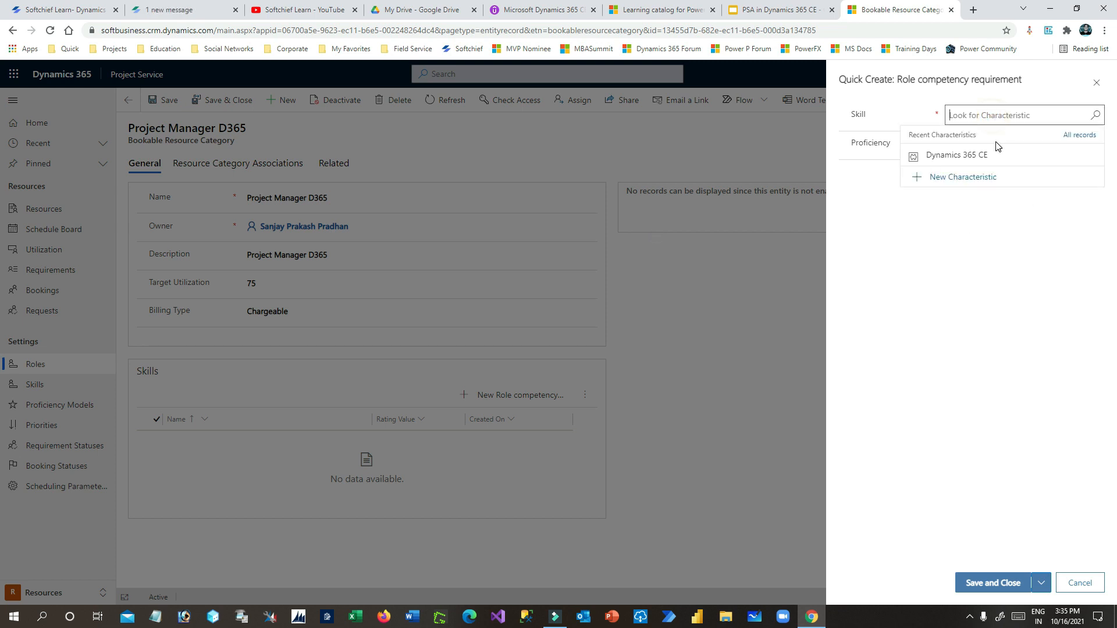
{"action": "left_click", "coordinate": [995, 154]}
{"action": "left_click", "coordinate": [980, 143]}
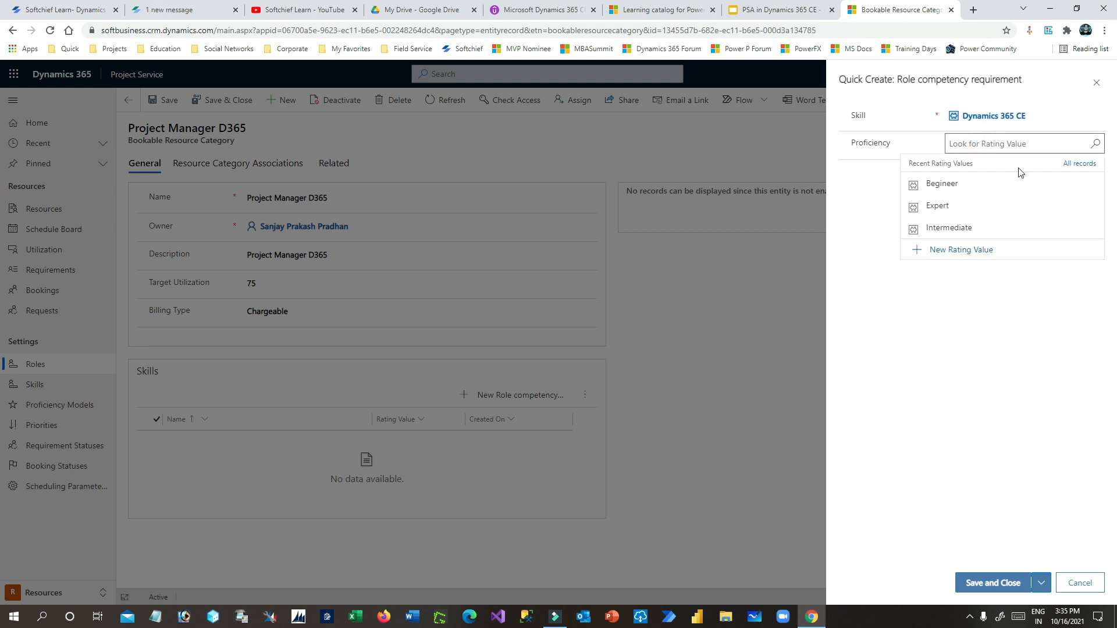
{"action": "left_click", "coordinate": [947, 230]}
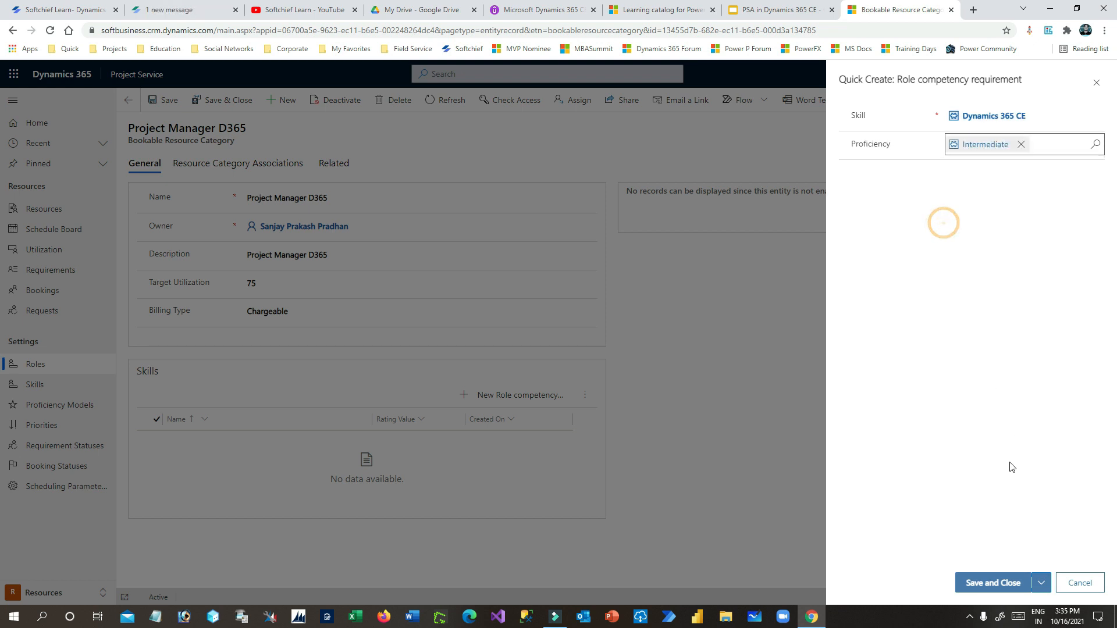
{"action": "left_click", "coordinate": [993, 582]}
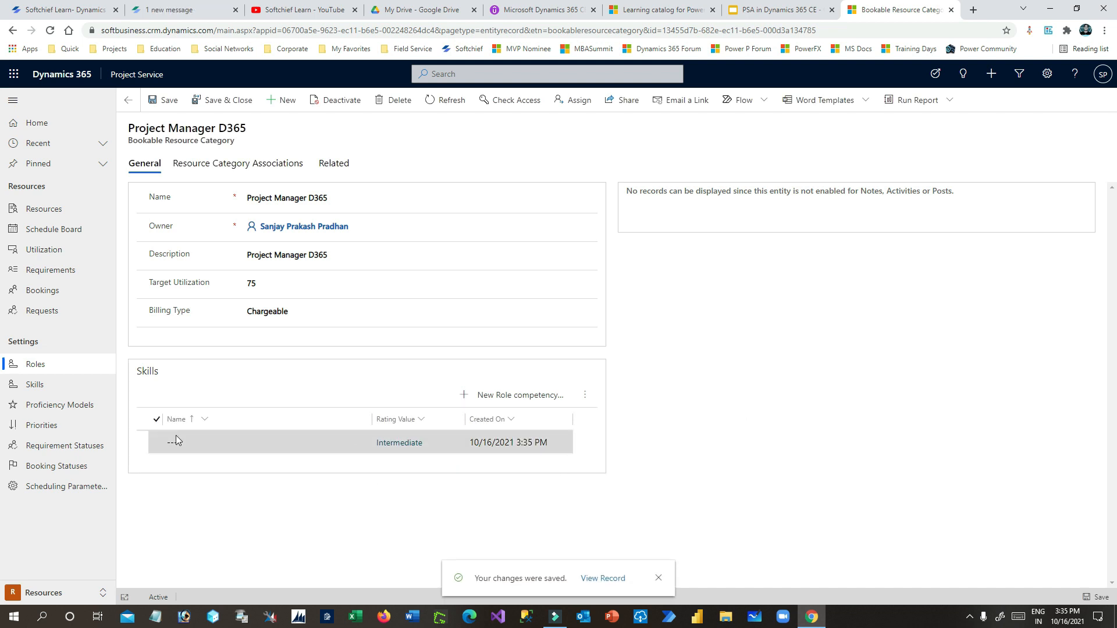
- Name the skill requirement 'Project Manager Level of D365' and save it
{"action": "double_click", "coordinate": [249, 444]}
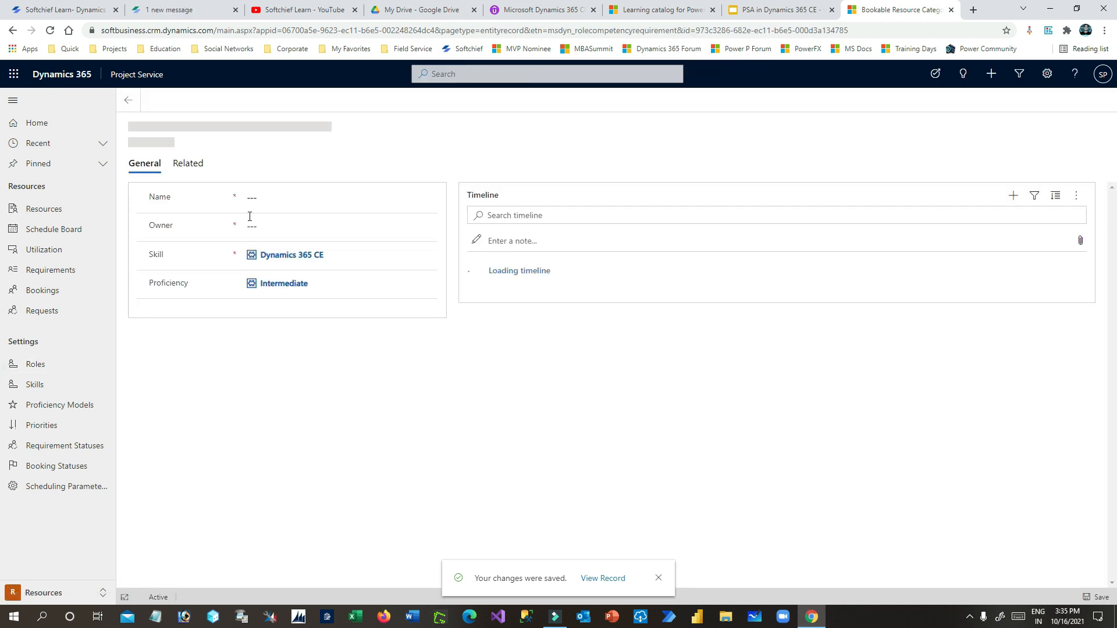
{"action": "left_click", "coordinate": [280, 199]}
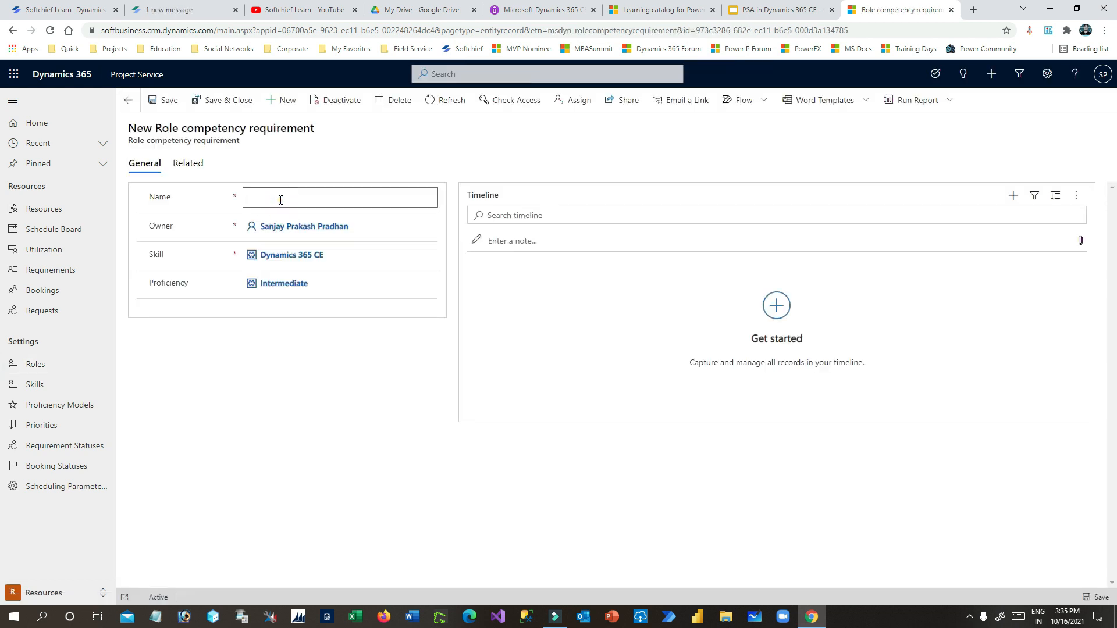
{"action": "left_click", "coordinate": [281, 199]}
{"action": "type", "text": "Project Mange"}
{"action": "type", "text": "ager"}
{"action": "type", "text": " Level o"}
{"action": "type", "text": "f D365"}
{"action": "left_click", "coordinate": [223, 100]}
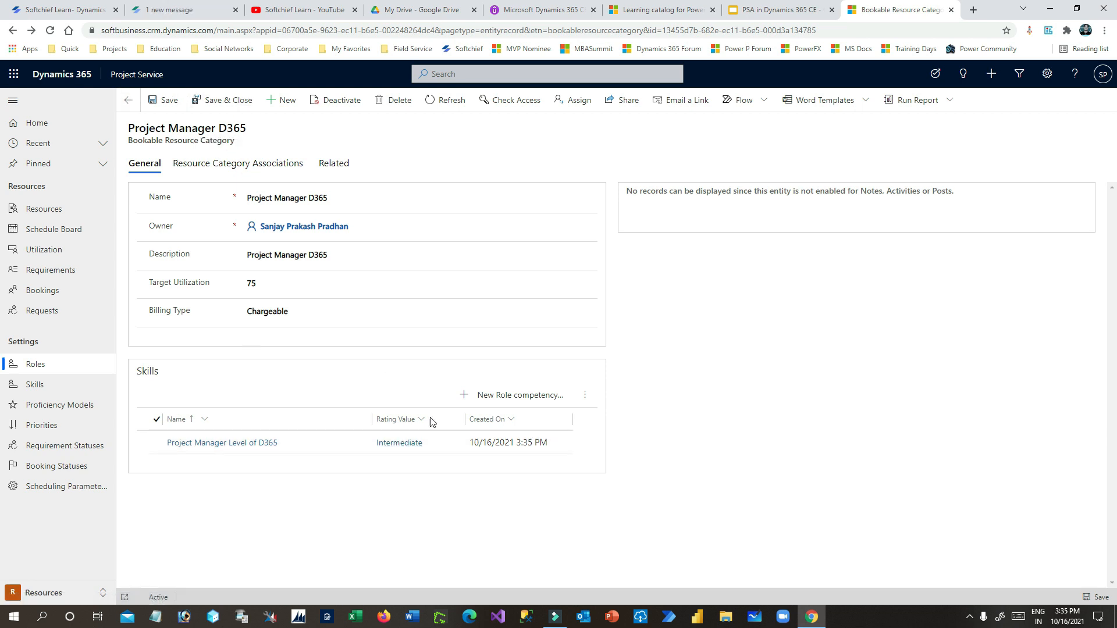
- Add a Project Management skill requirement at Expert proficiency to the role
{"action": "left_click", "coordinate": [523, 402]}
{"action": "left_click", "coordinate": [983, 114]}
{"action": "left_click", "coordinate": [1091, 124]}
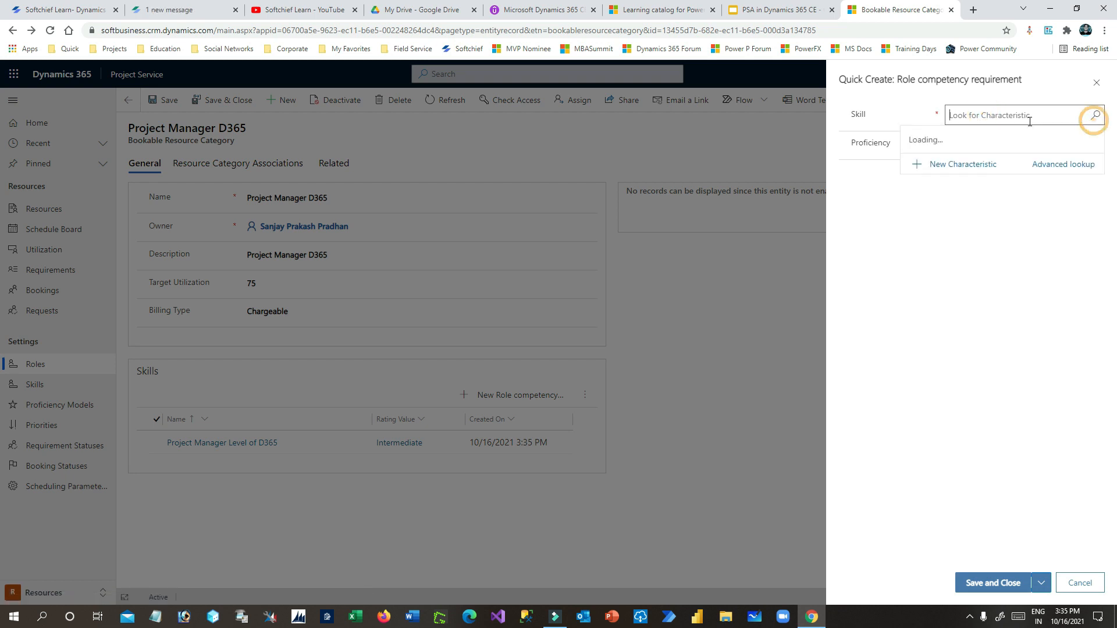
{"action": "left_click", "coordinate": [1023, 116]}
{"action": "type", "text": "project"}
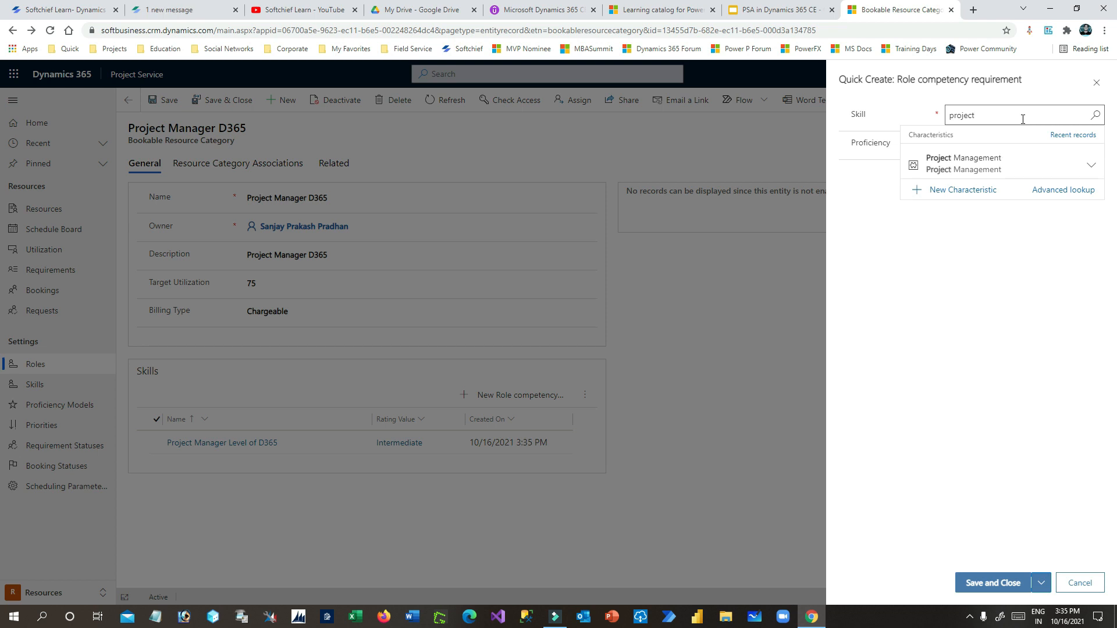
{"action": "left_click", "coordinate": [980, 171]}
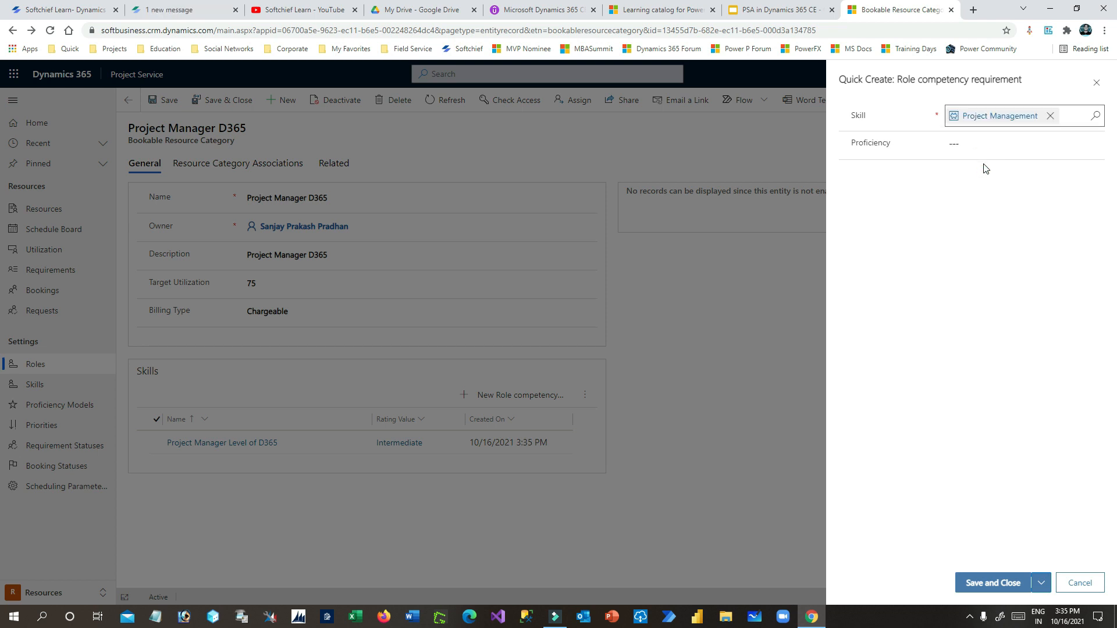
{"action": "left_click", "coordinate": [990, 144]}
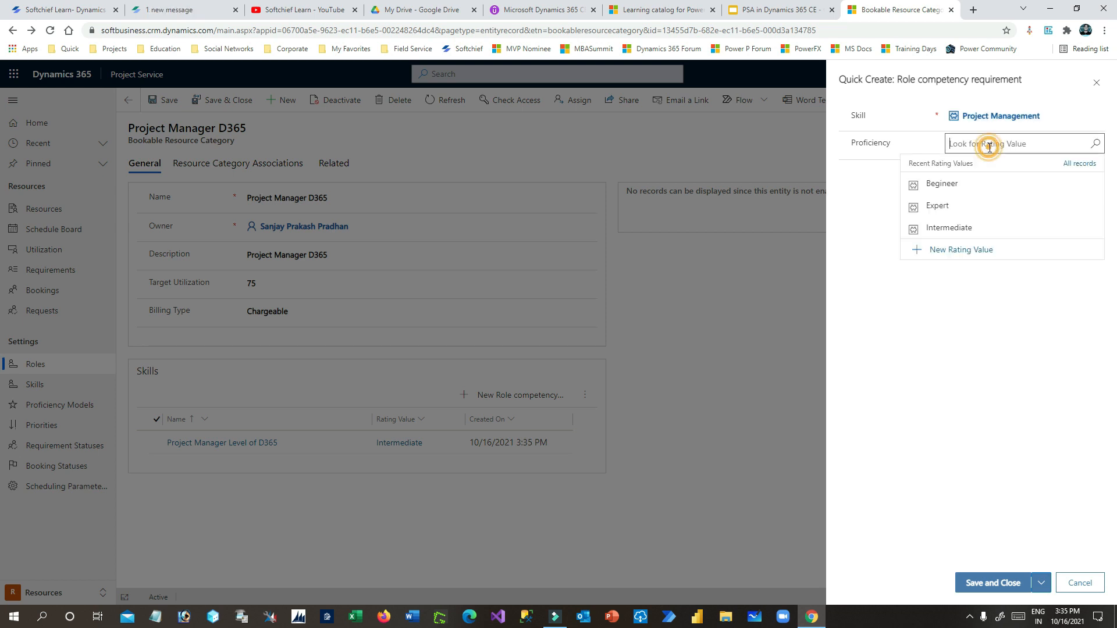
{"action": "left_click", "coordinate": [1096, 143]}
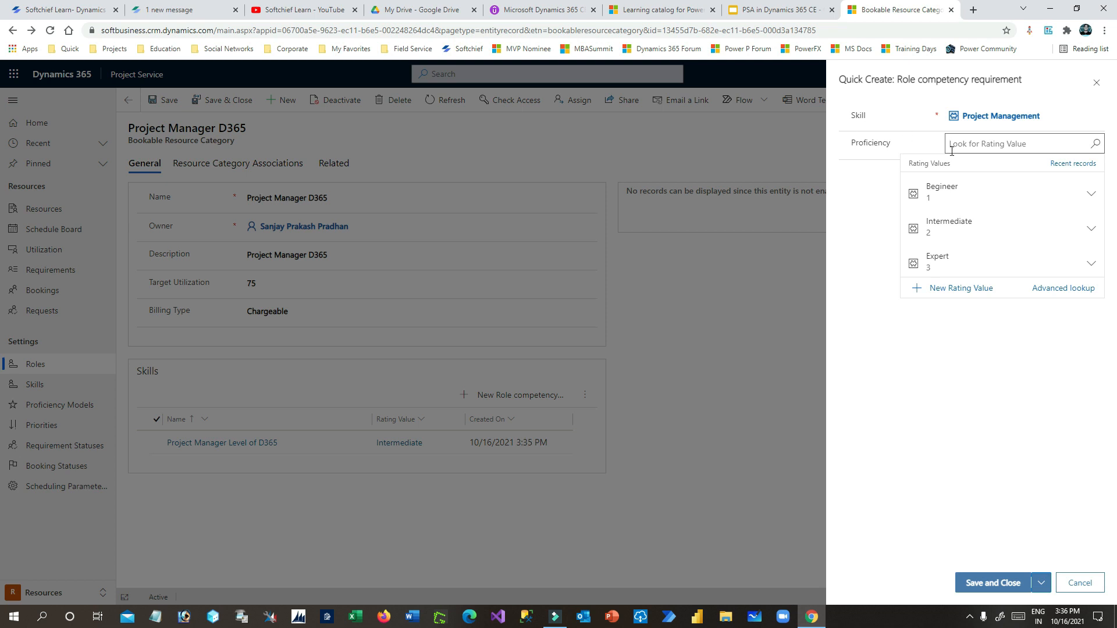
{"action": "left_click", "coordinate": [956, 261]}
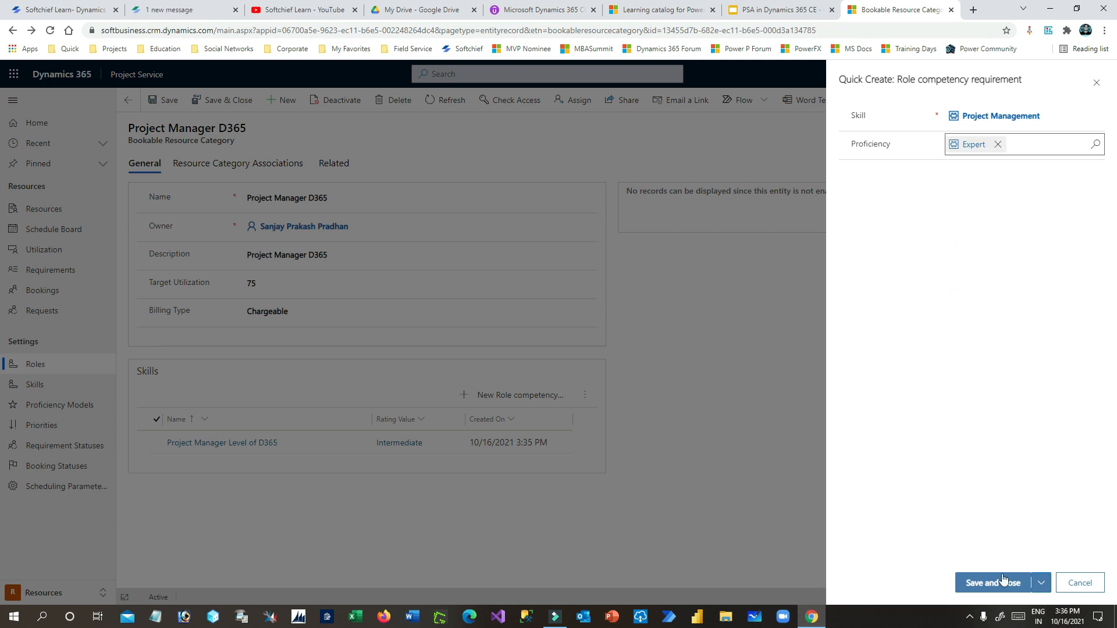
{"action": "left_click", "coordinate": [1002, 582]}
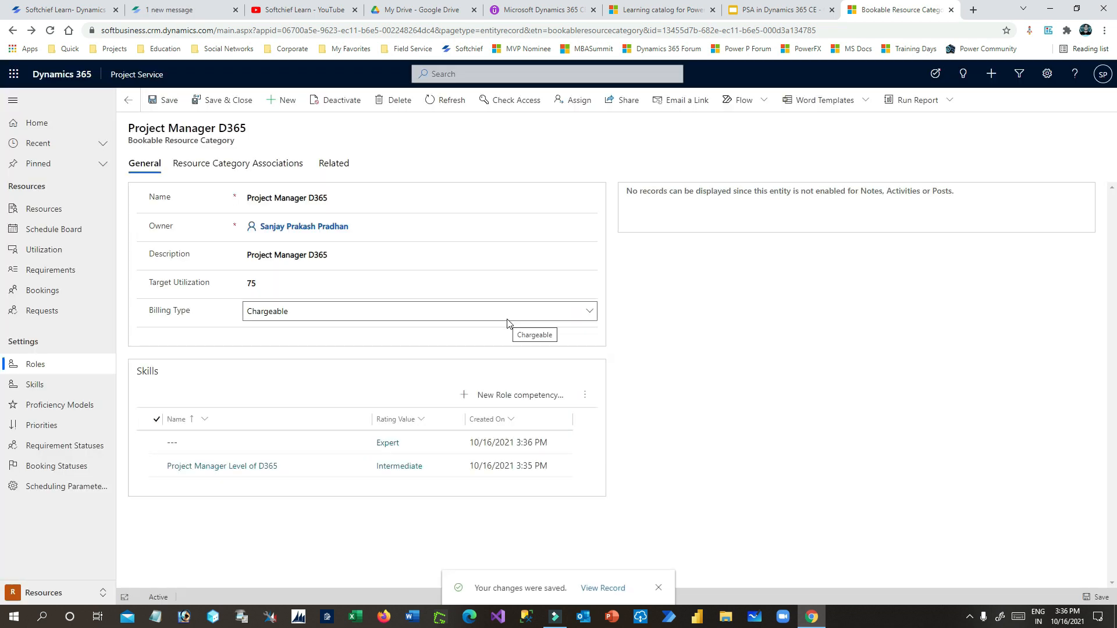
- Name the Expert requirement 'Expert Project Manger' and save it
{"action": "double_click", "coordinate": [219, 443]}
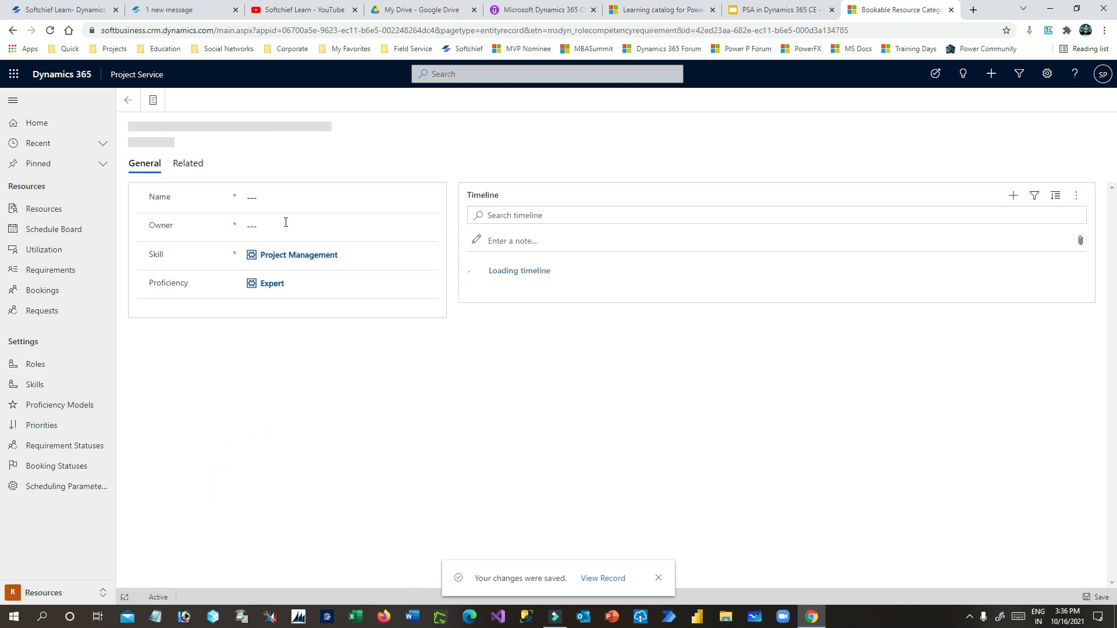
{"action": "left_click", "coordinate": [280, 196]}
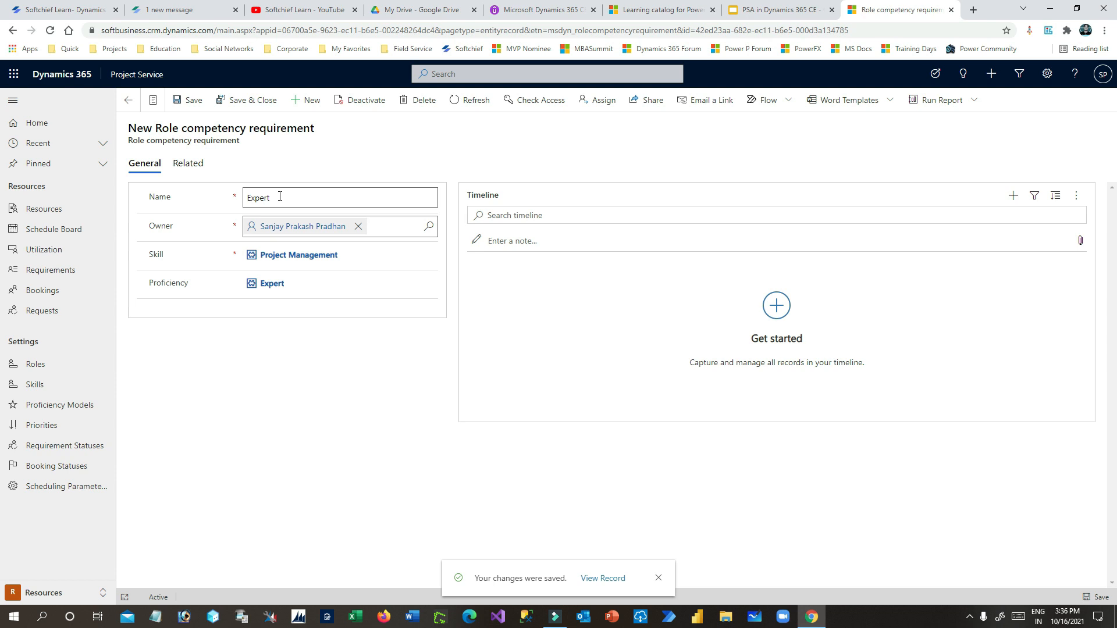
{"action": "key", "text": "BackSpace"}
{"action": "key", "text": "BackSpace"}
{"action": "key", "text": "BackSpace"}
{"action": "key", "text": "BackSpace"}
{"action": "key", "text": "BackSpace"}
{"action": "key", "text": "BackSpace"}
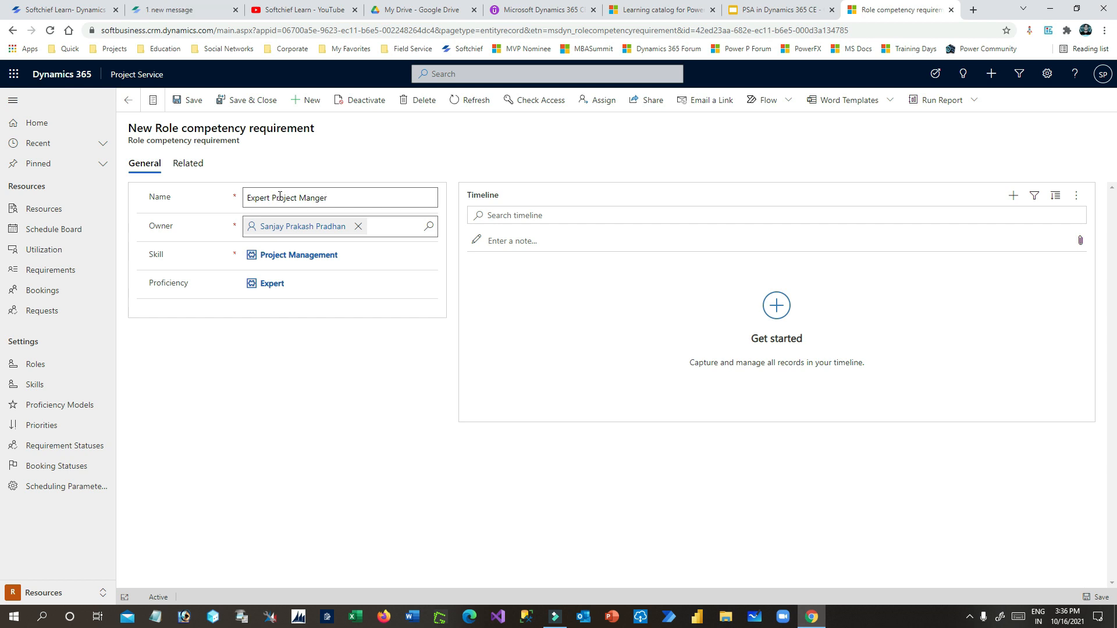
{"action": "left_click", "coordinate": [245, 100]}
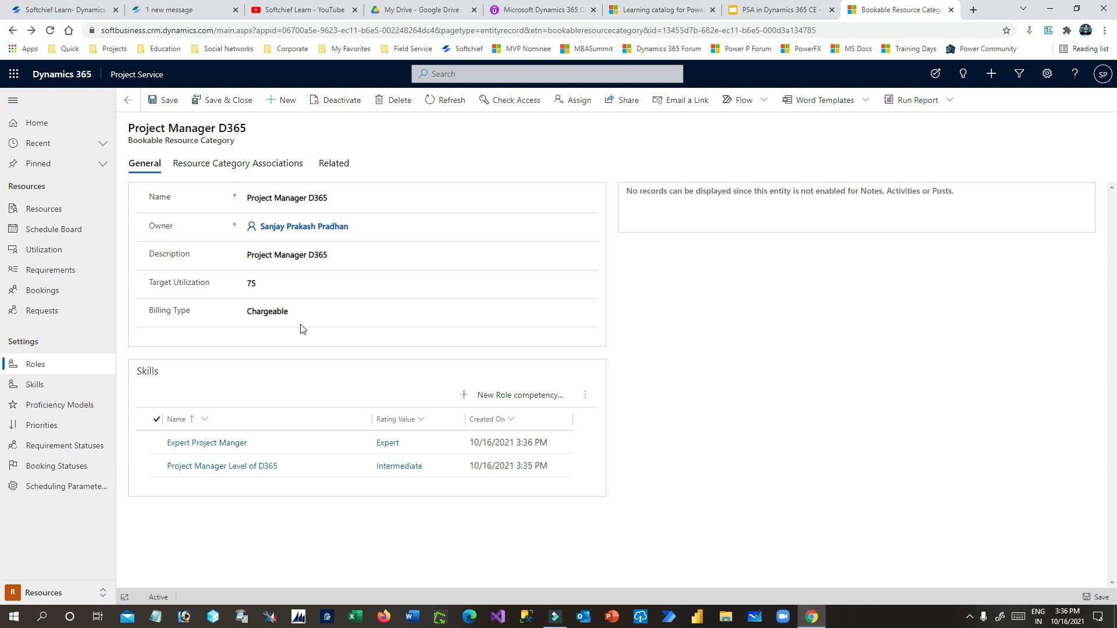
- Review the role's Resource Category Associations, then start a new blank resource category
{"action": "left_click_drag", "start_coordinate": [260, 199], "coordinate": [377, 202]}
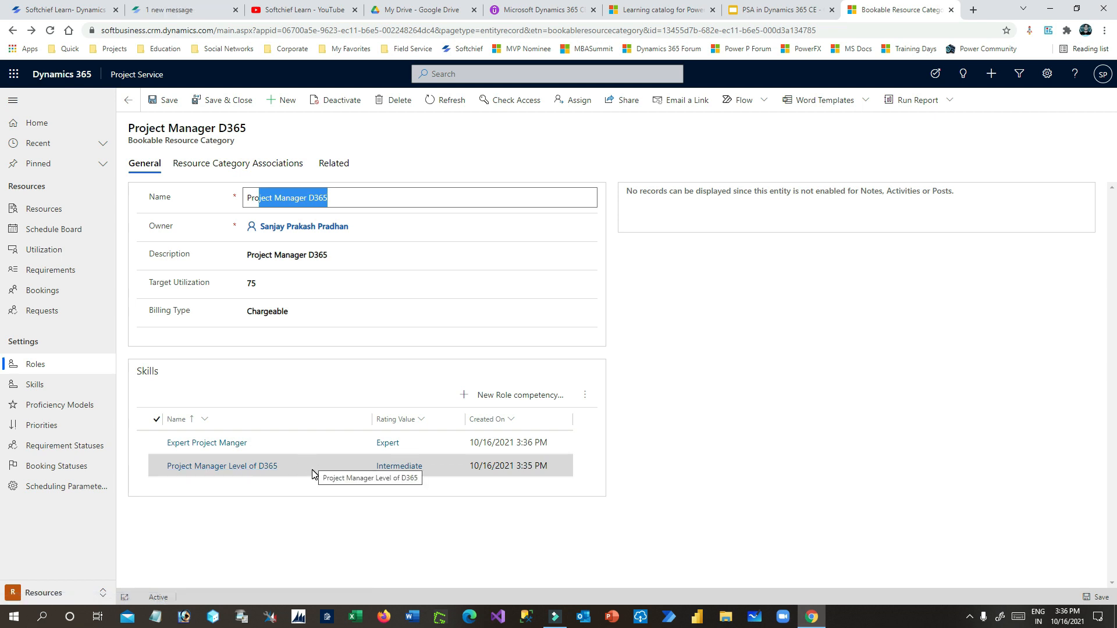
{"action": "left_click_drag", "start_coordinate": [139, 128], "coordinate": [273, 133]}
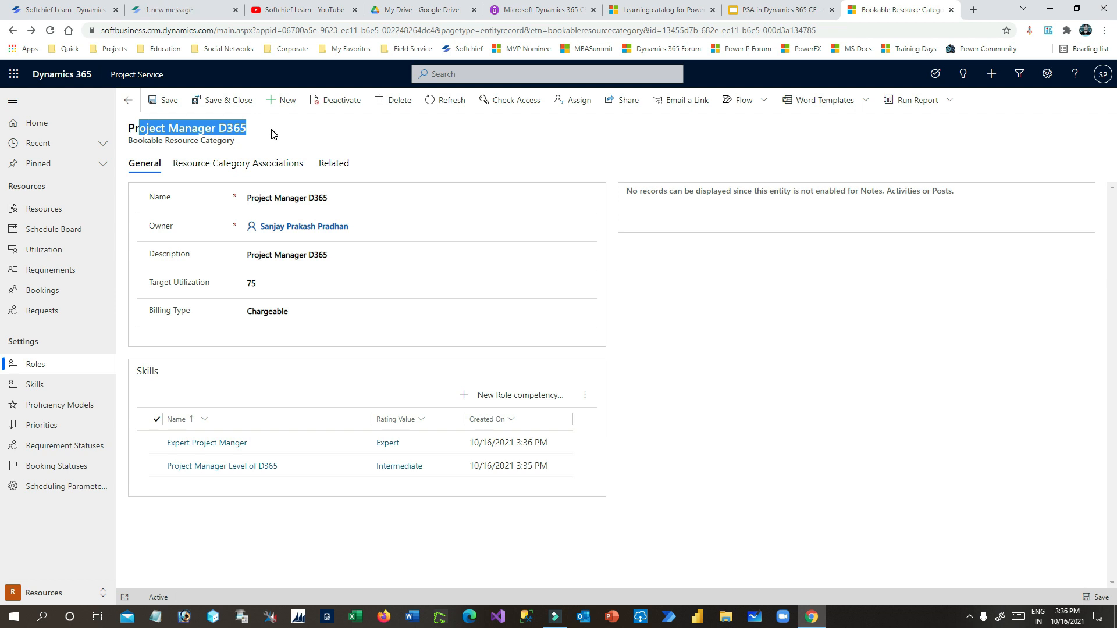
{"action": "left_click", "coordinate": [254, 168]}
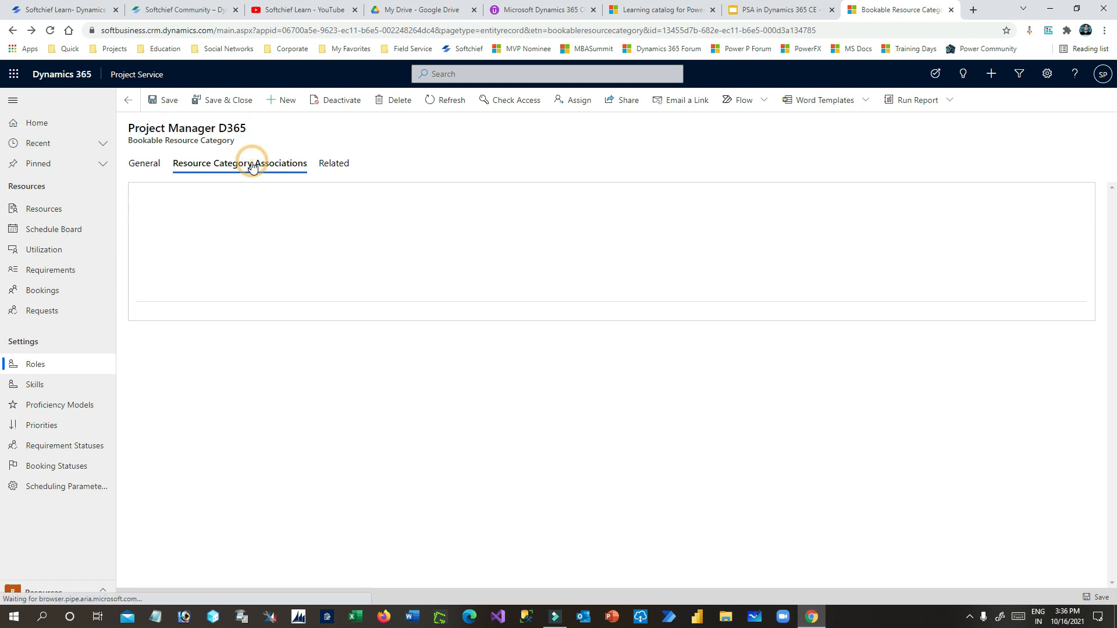
{"action": "left_click", "coordinate": [141, 167]}
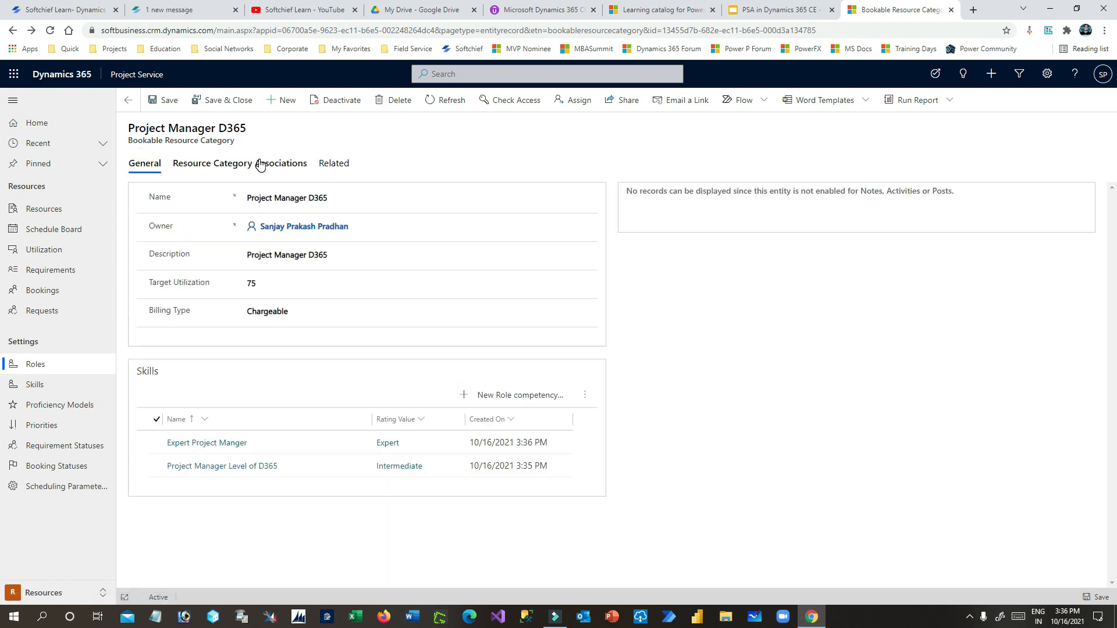
{"action": "left_click", "coordinate": [277, 103]}
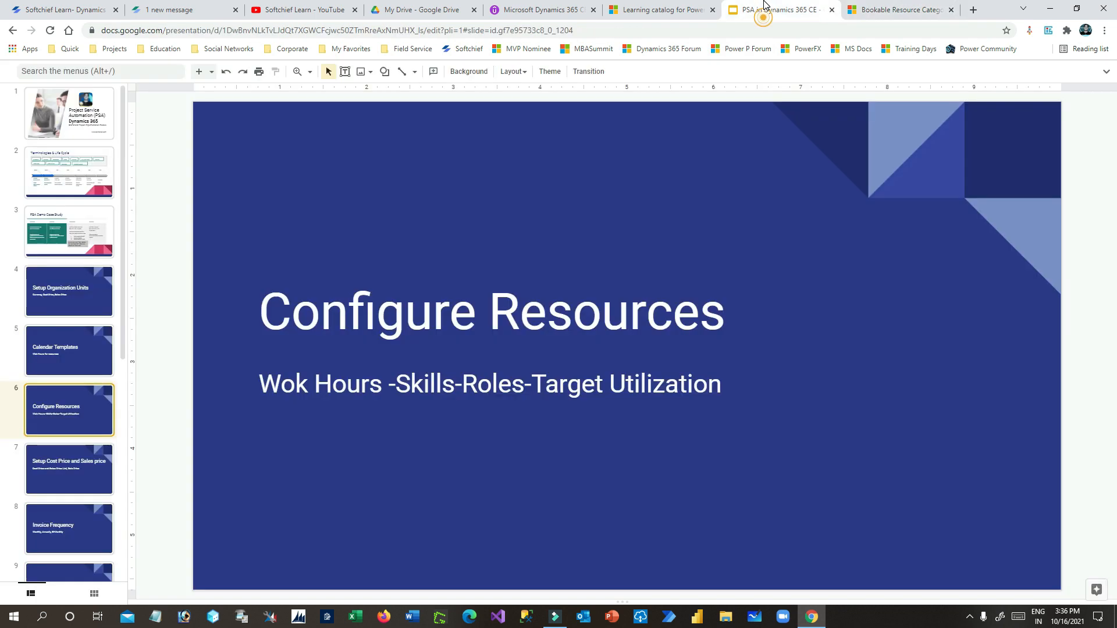
{"action": "left_click", "coordinate": [780, 9]}
{"action": "left_click", "coordinate": [85, 181]}
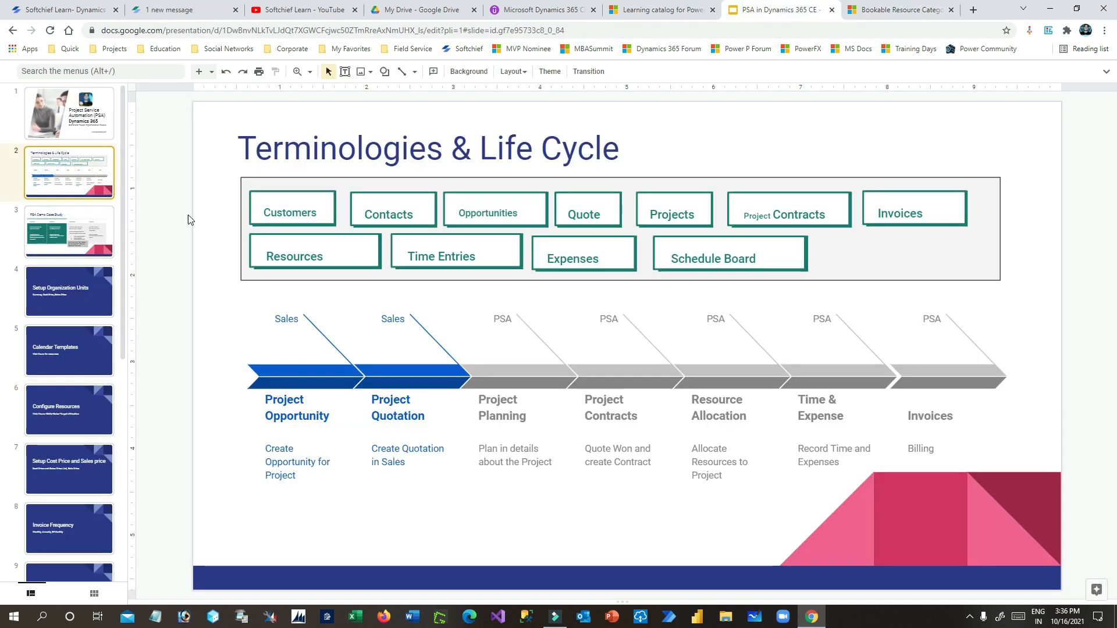
{"action": "left_click", "coordinate": [76, 241]}
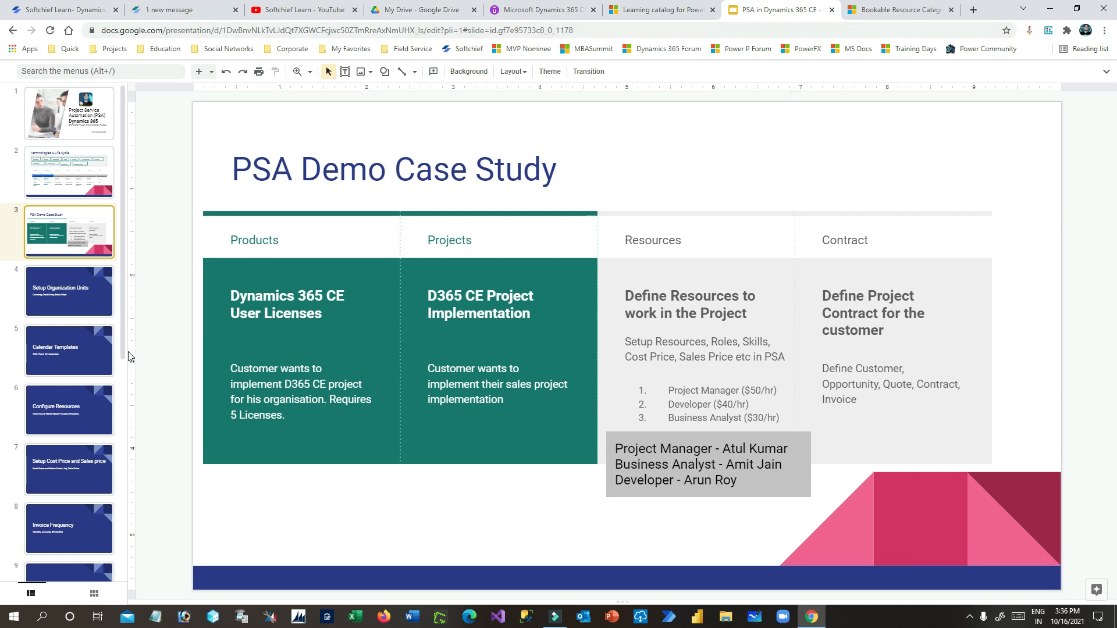
{"action": "left_click", "coordinate": [75, 360]}
{"action": "left_click", "coordinate": [59, 410]}
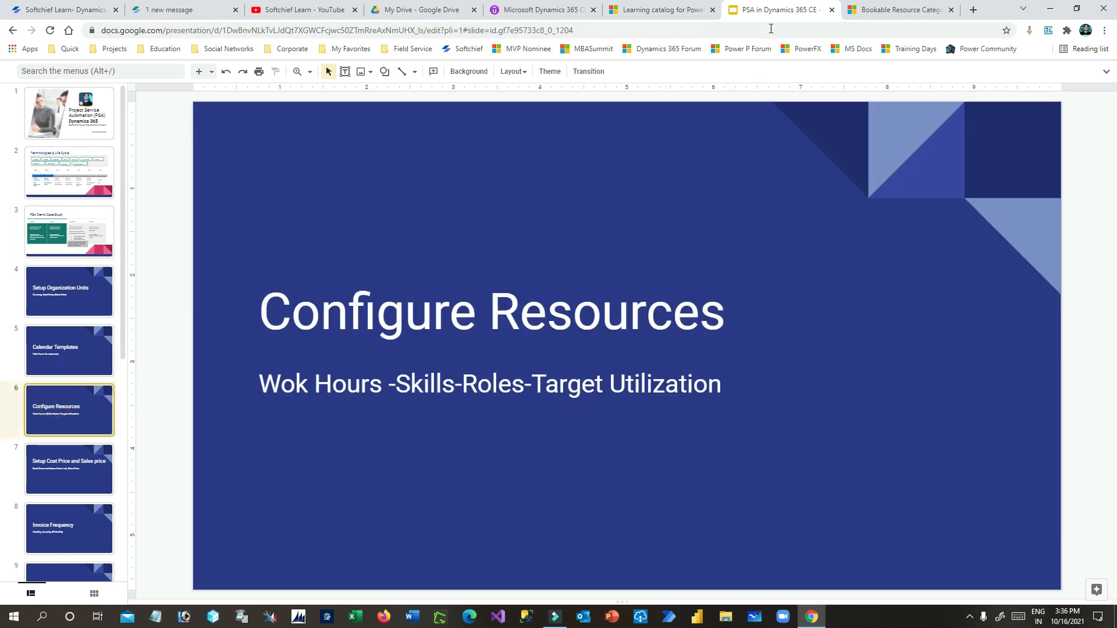
{"action": "left_click", "coordinate": [861, 10]}
{"action": "left_click", "coordinate": [300, 188]}
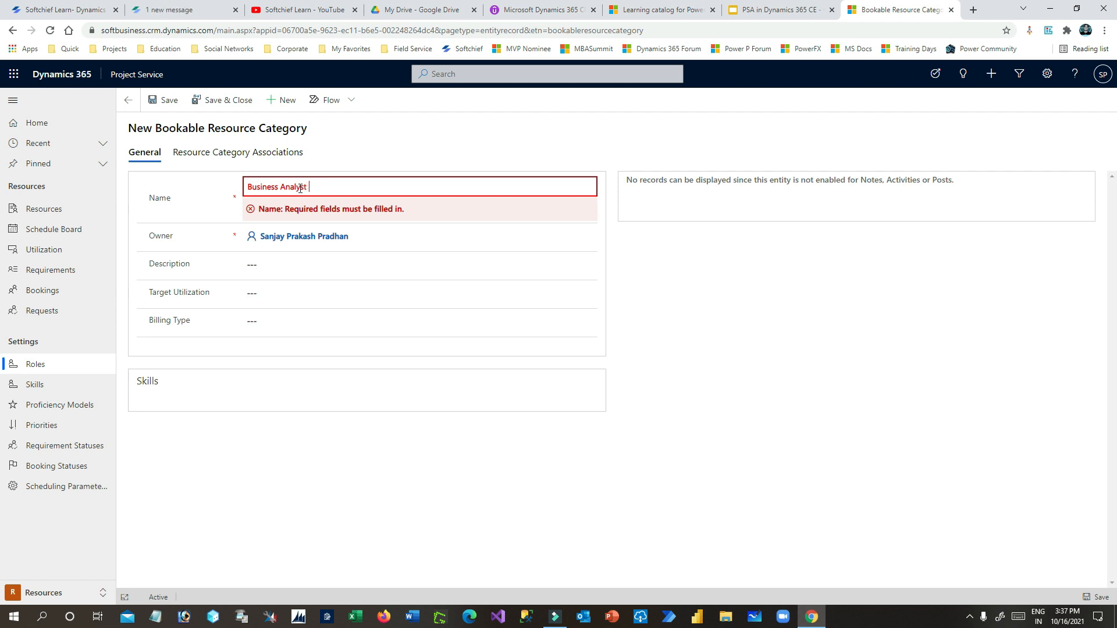
- Save Business Analyst D365 with matching description, 100 target utilization and Chargeable billing
{"action": "left_click", "coordinate": [250, 263]}
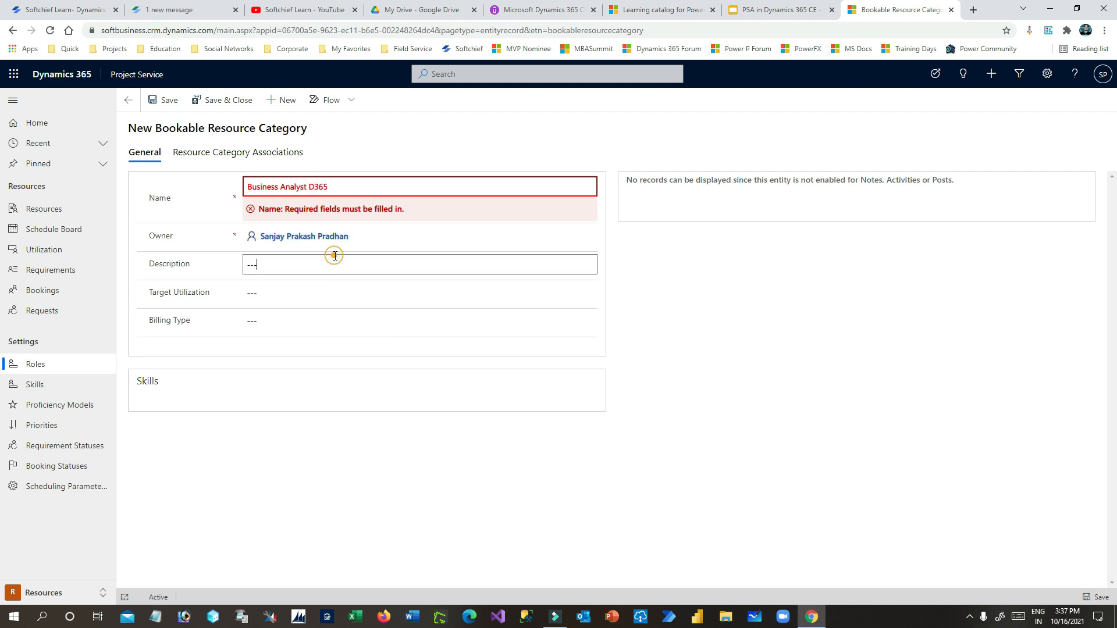
{"action": "left_click", "coordinate": [362, 186]}
{"action": "key", "text": "ctrl+c"}
{"action": "left_click", "coordinate": [286, 249]}
{"action": "key", "text": "ctrl+v"}
{"action": "left_click", "coordinate": [300, 278]}
{"action": "type", "text": "100"}
{"action": "left_click", "coordinate": [279, 292]}
{"action": "left_click", "coordinate": [297, 341]}
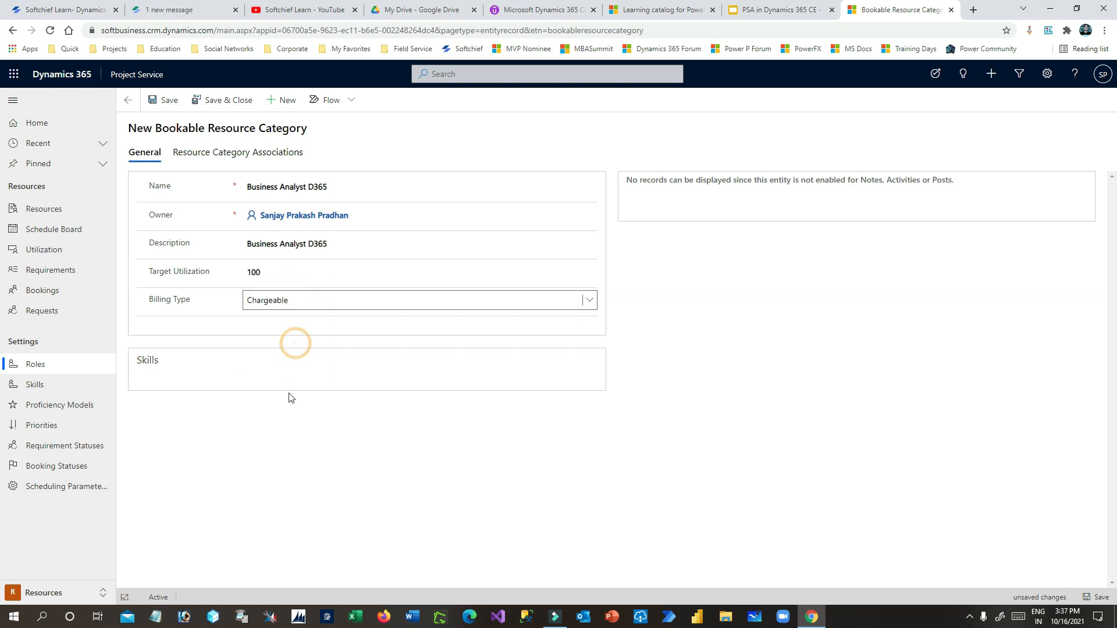
{"action": "left_click", "coordinate": [166, 101]}
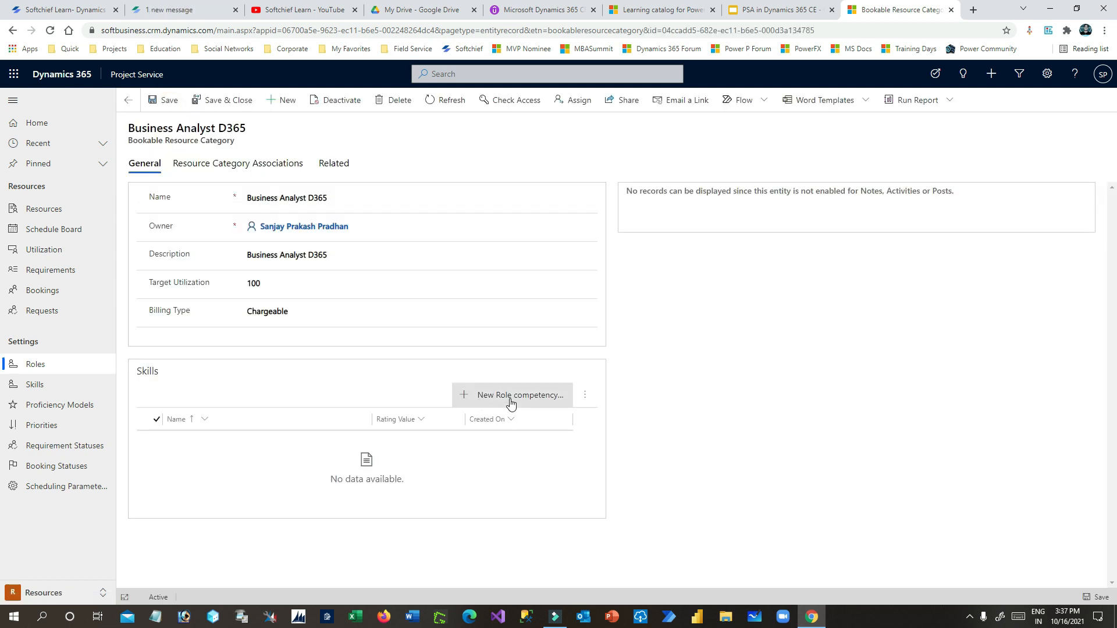
- Add a Dynamics 365 CE skill requirement at Expert proficiency to the role
{"action": "left_click", "coordinate": [511, 395]}
{"action": "left_click", "coordinate": [992, 117]}
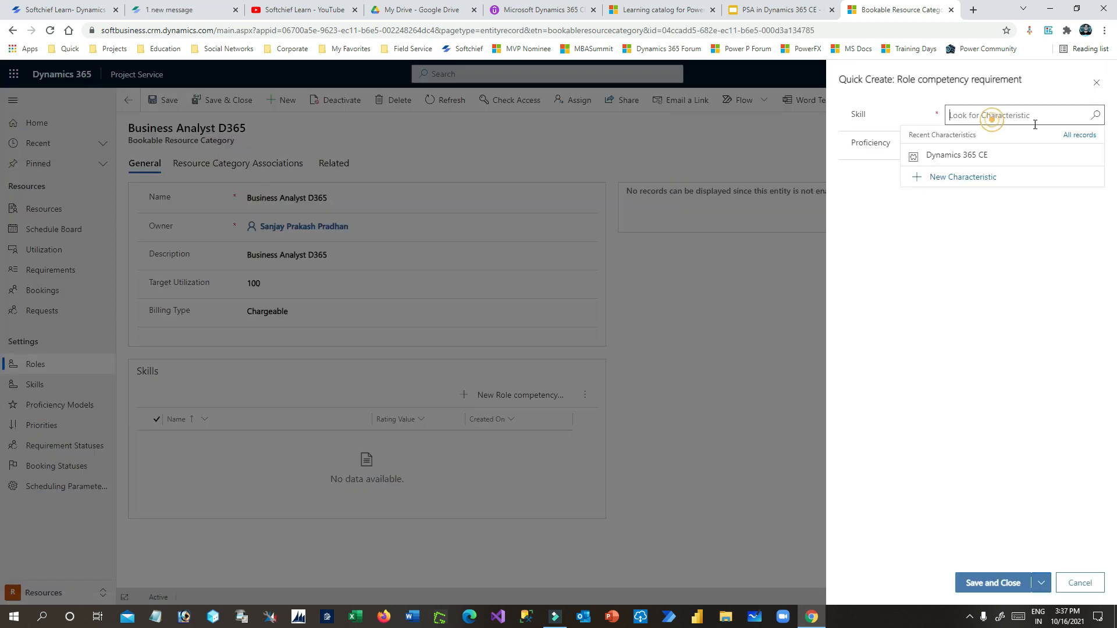
{"action": "left_click", "coordinate": [960, 156]}
{"action": "left_click", "coordinate": [1007, 145]}
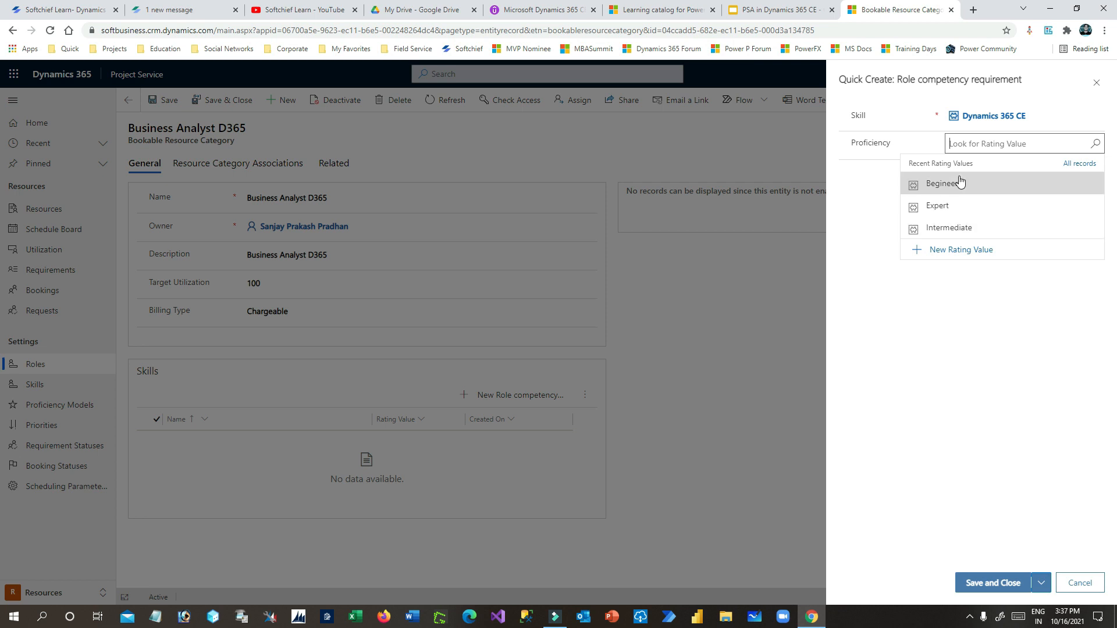
{"action": "left_click", "coordinate": [956, 207]}
{"action": "left_click", "coordinate": [997, 581]}
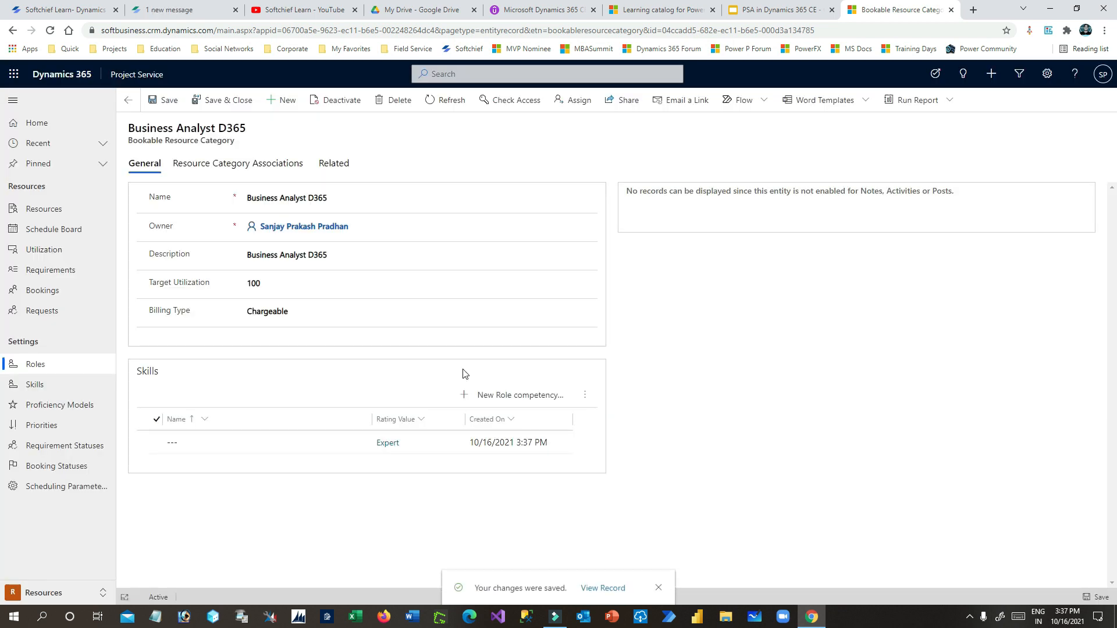
- Name the skill requirement 'Expert In D365' and save it
{"action": "double_click", "coordinate": [283, 442]}
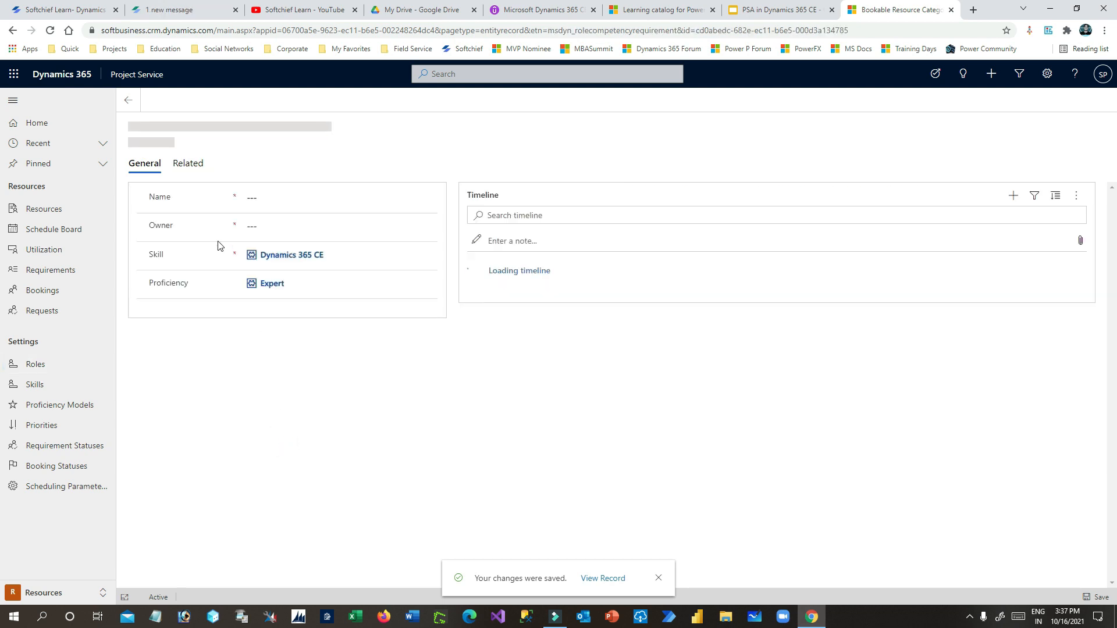
{"action": "left_click", "coordinate": [270, 196]}
{"action": "type", "text": "Expert"}
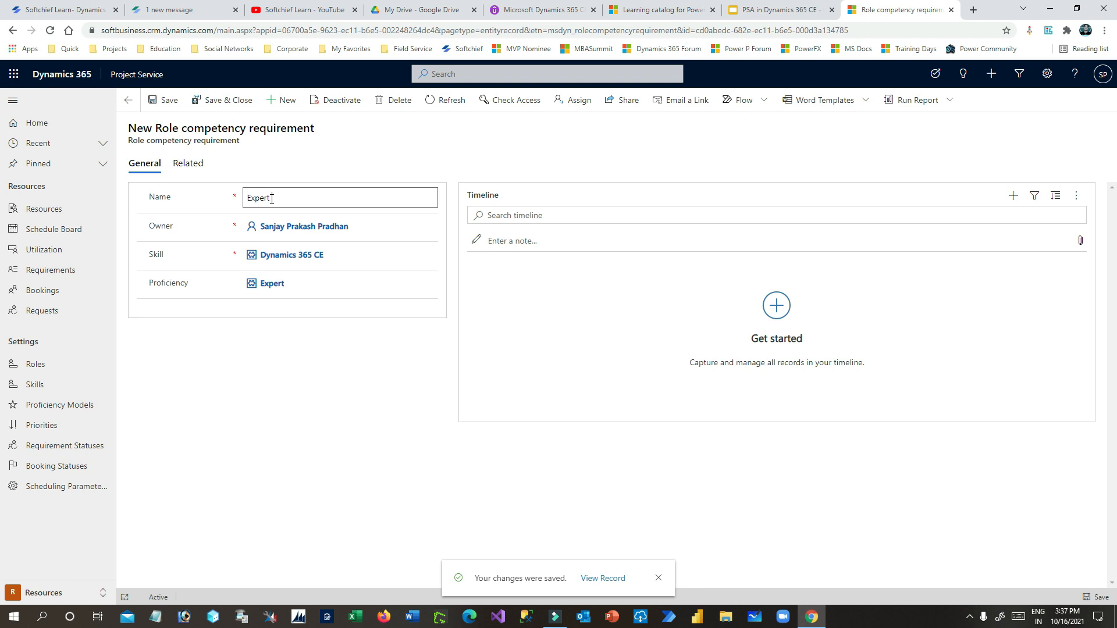
{"action": "type", "text": " In D365"}
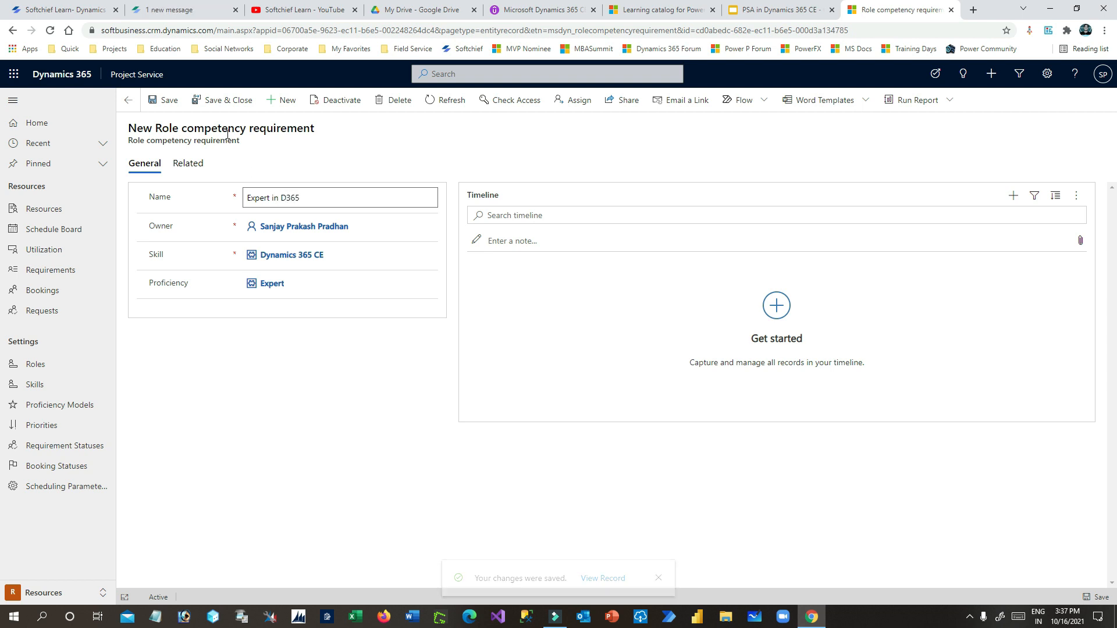
{"action": "left_click", "coordinate": [221, 101]}
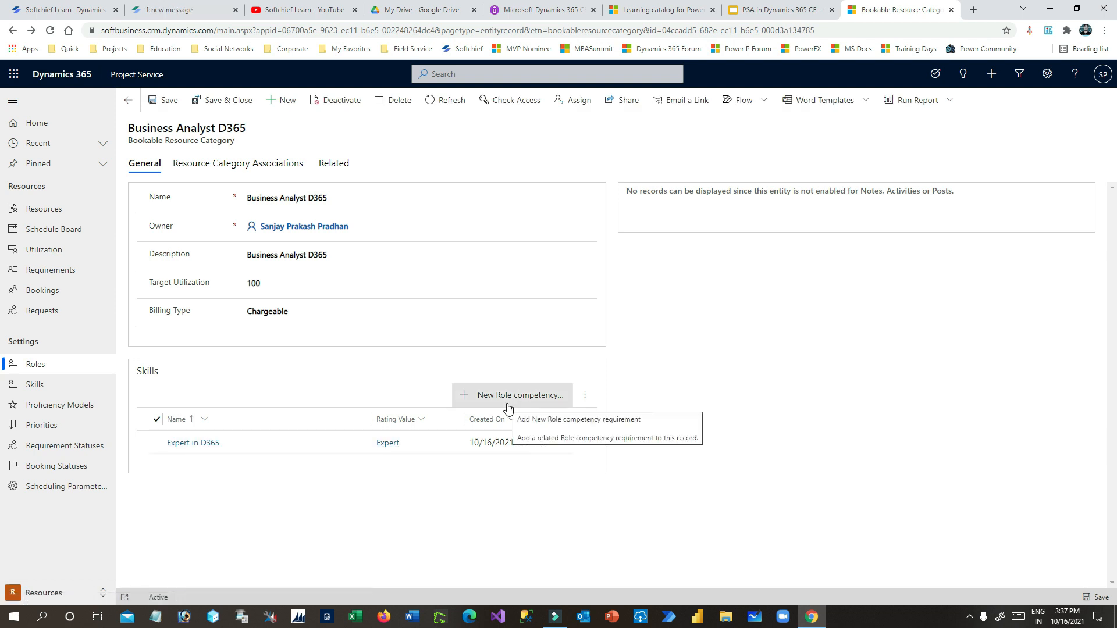
{"action": "left_click", "coordinate": [507, 407]}
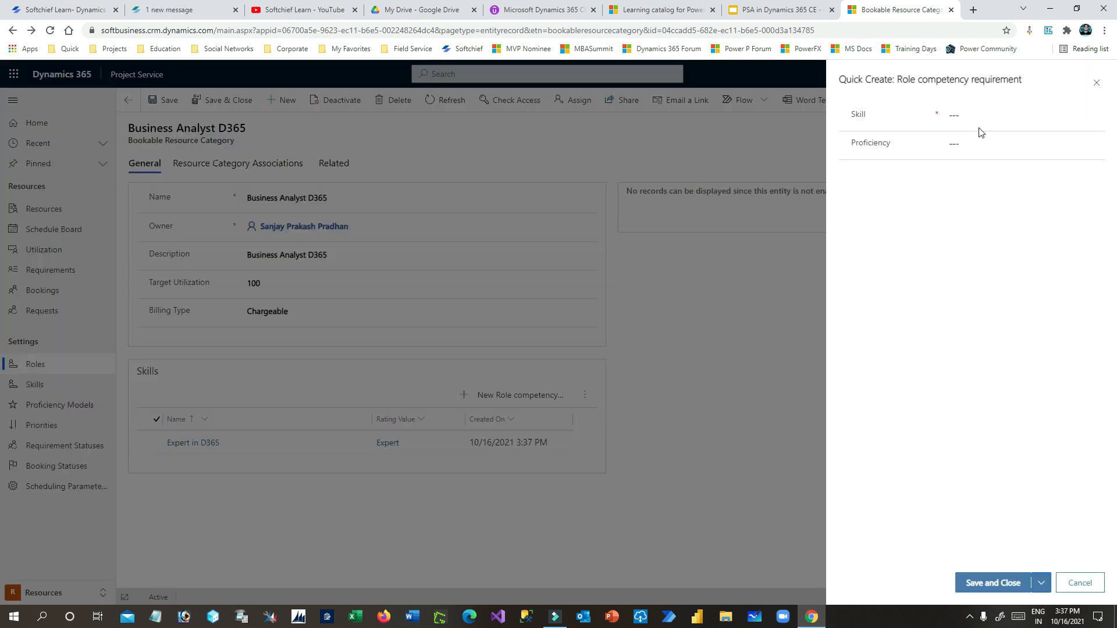
- Search the skill lookup for a Business skill and browse the full skills list
{"action": "left_click", "coordinate": [979, 116]}
{"action": "type", "text": "business"}
{"action": "double_click", "coordinate": [1005, 114]}
{"action": "key", "text": "BackSpace"}
{"action": "left_click", "coordinate": [1093, 114]}
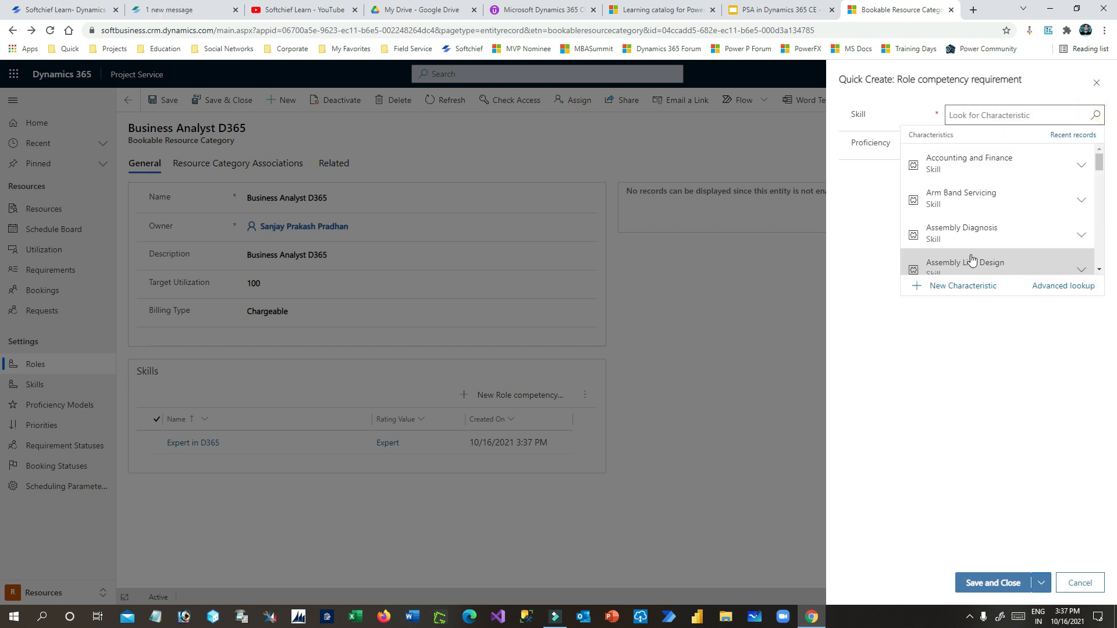
{"action": "scroll", "coordinate": [1064, 185], "scroll_direction": "down", "scroll_amount": 7}
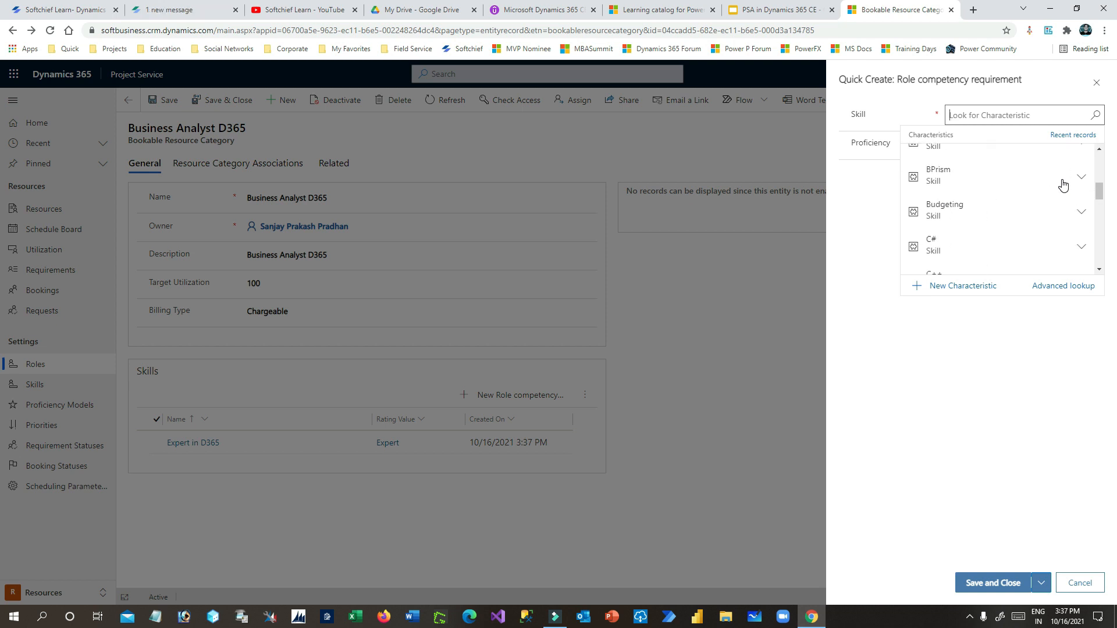
{"action": "scroll", "coordinate": [1063, 185], "scroll_direction": "down", "scroll_amount": 7}
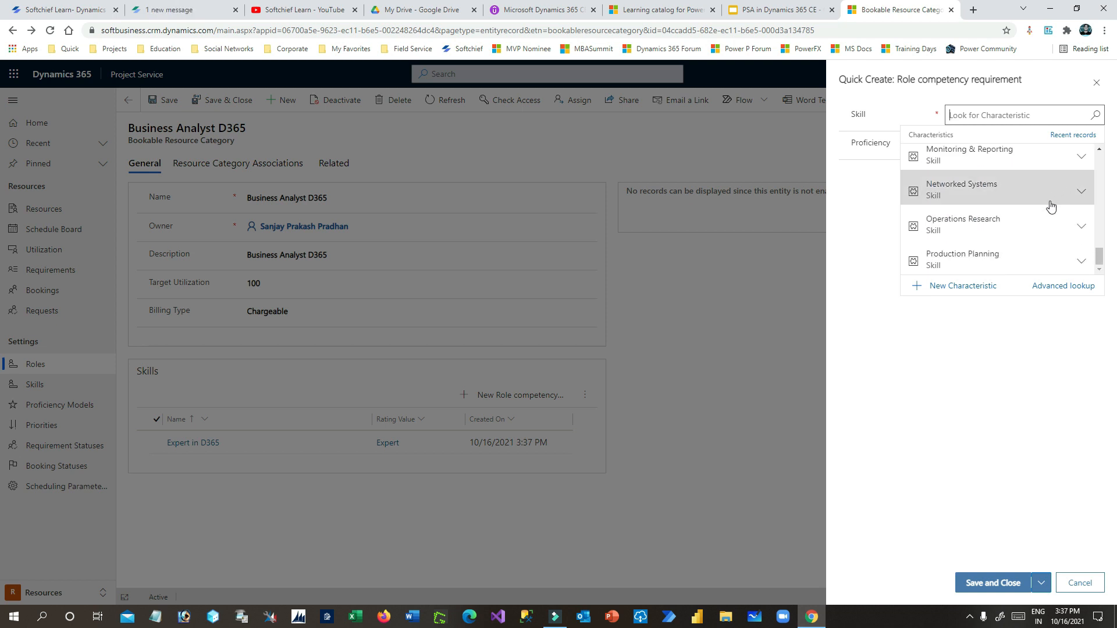
{"action": "scroll", "coordinate": [1052, 212], "scroll_direction": "up", "scroll_amount": 4}
{"action": "scroll", "coordinate": [1052, 212], "scroll_direction": "up", "scroll_amount": 5}
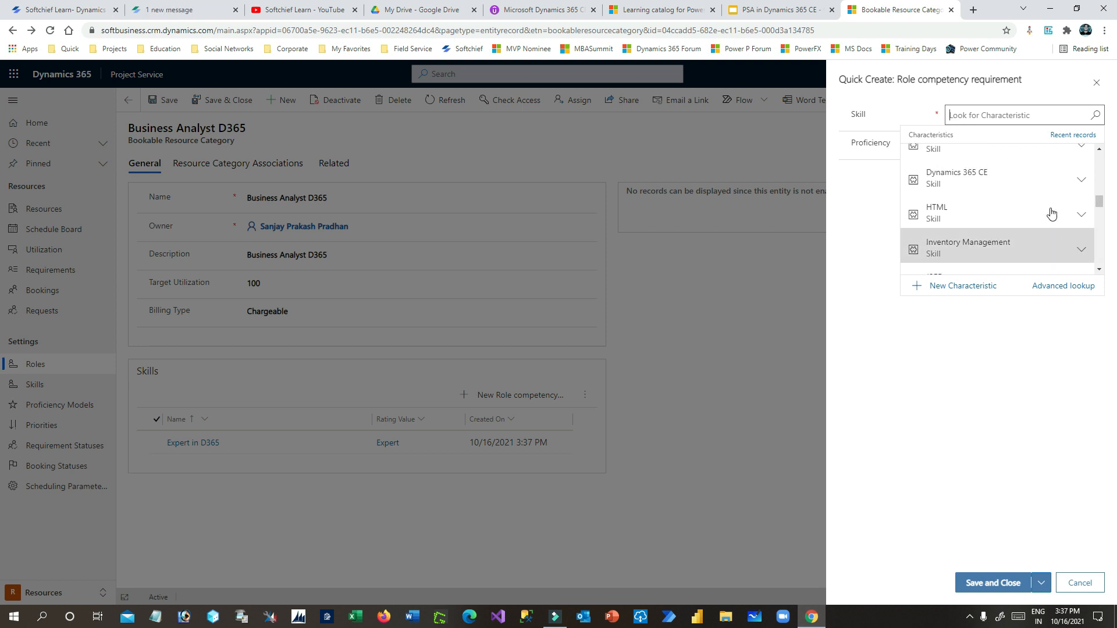
{"action": "scroll", "coordinate": [1052, 212], "scroll_direction": "up", "scroll_amount": 4}
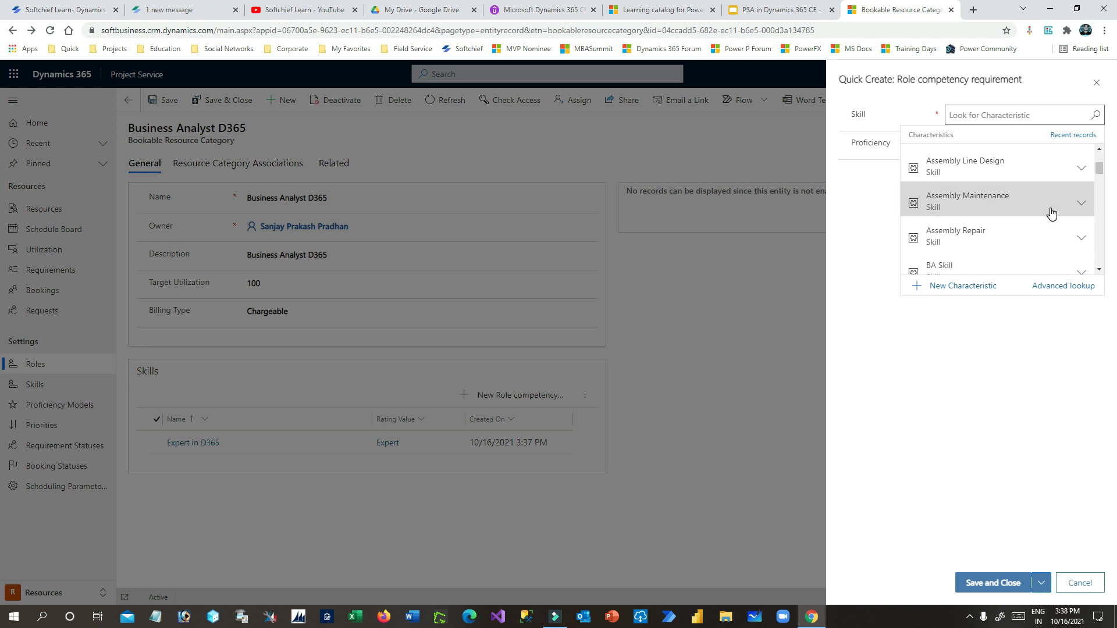
{"action": "scroll", "coordinate": [1052, 213], "scroll_direction": "up", "scroll_amount": 3}
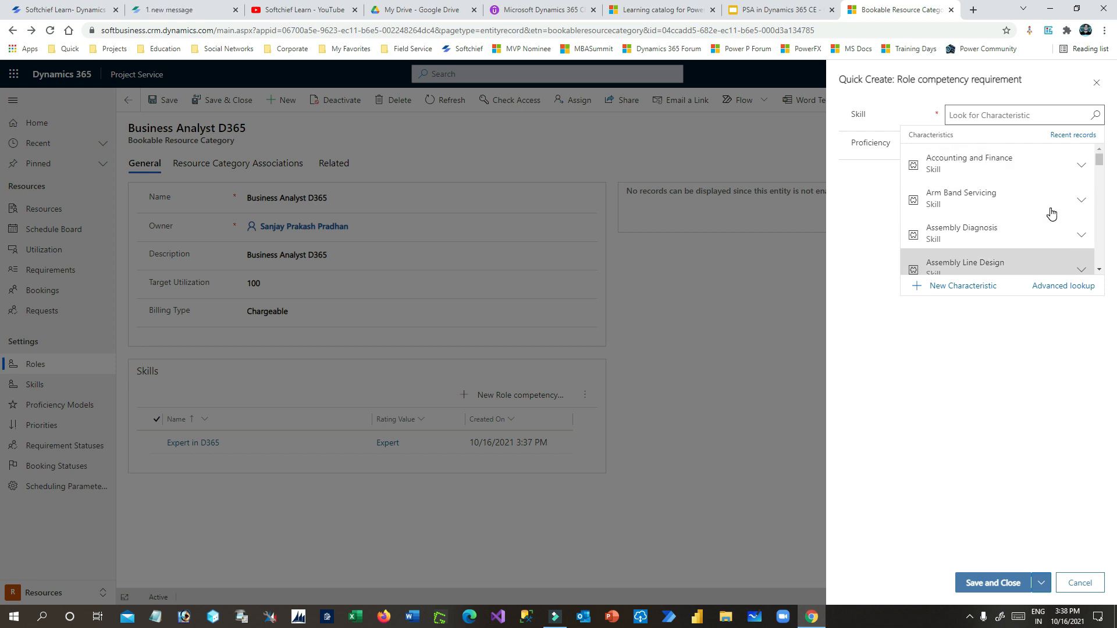
{"action": "scroll", "coordinate": [1052, 214], "scroll_direction": "down", "scroll_amount": 20}
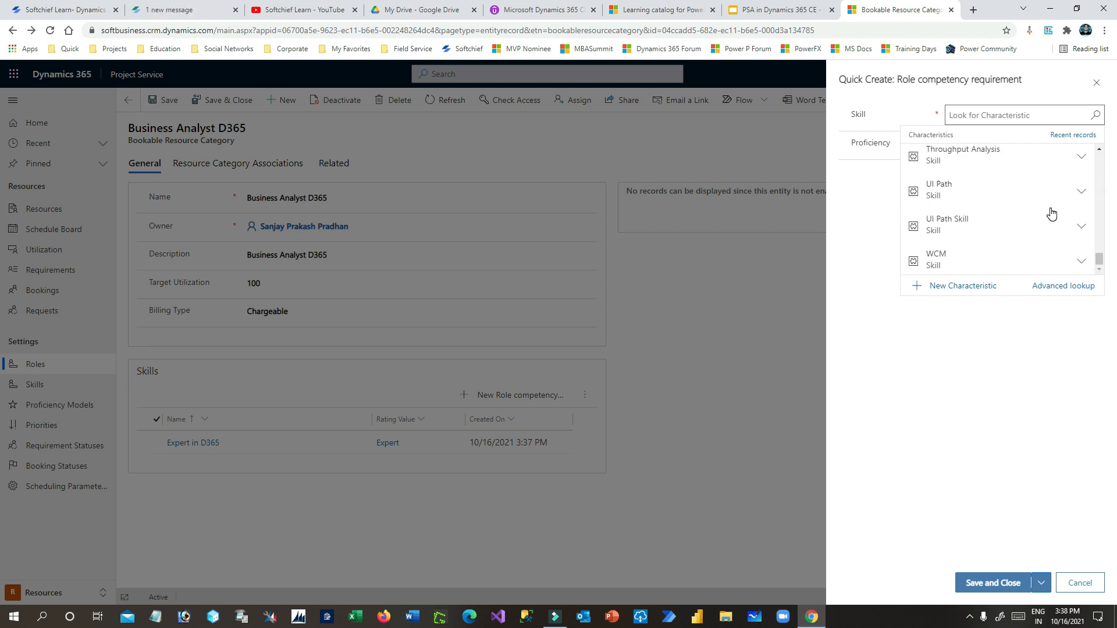
- Create a new Skill-type characteristic named 'Business Analyst' with the same description
{"action": "left_click", "coordinate": [963, 285]}
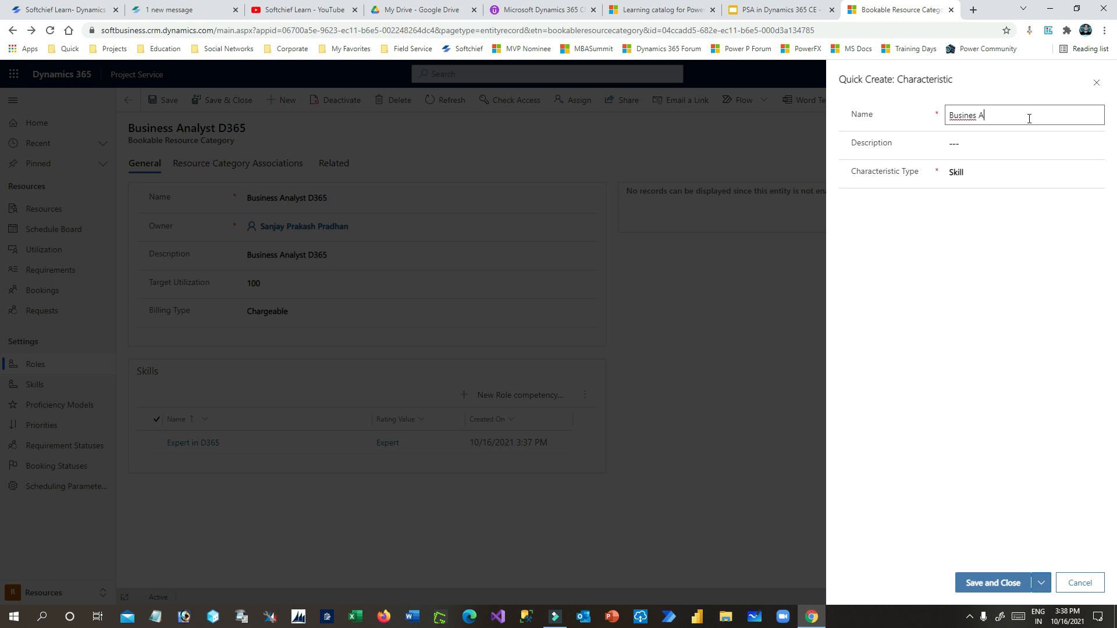
{"action": "right_click", "coordinate": [972, 117]}
{"action": "left_click", "coordinate": [975, 130]}
{"action": "right_click", "coordinate": [996, 116]}
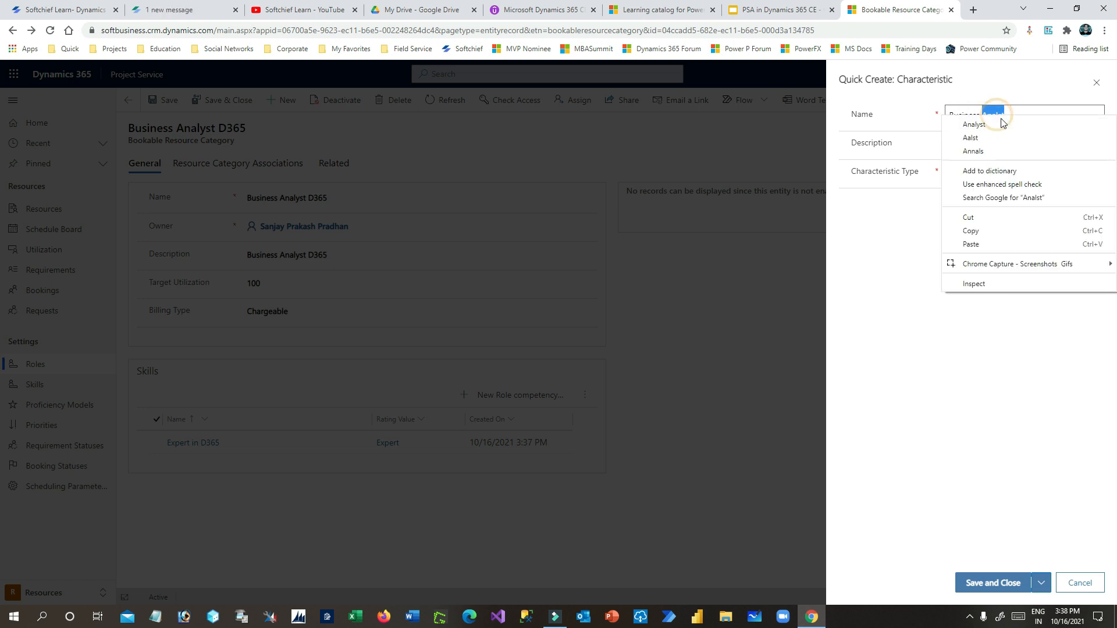
{"action": "left_click", "coordinate": [1002, 122]}
{"action": "triple_click", "coordinate": [1029, 114]}
{"action": "key", "text": "ctrl+c"}
{"action": "left_click", "coordinate": [964, 144]}
{"action": "key", "text": "ctrl+v"}
{"action": "left_click", "coordinate": [977, 173]}
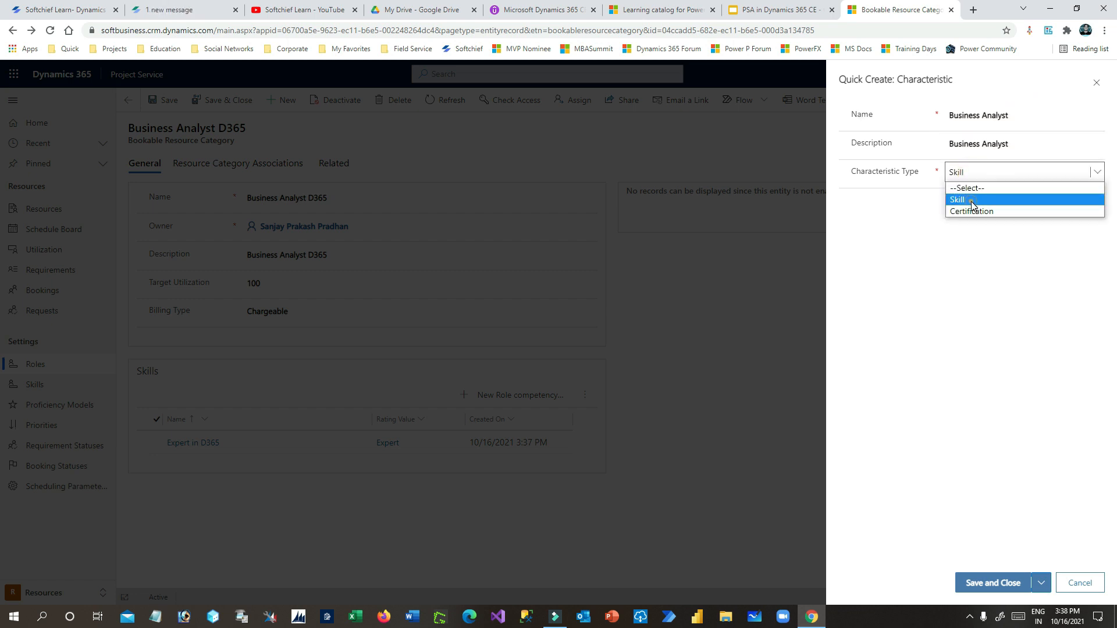
{"action": "left_click", "coordinate": [973, 200]}
{"action": "left_click", "coordinate": [992, 582]}
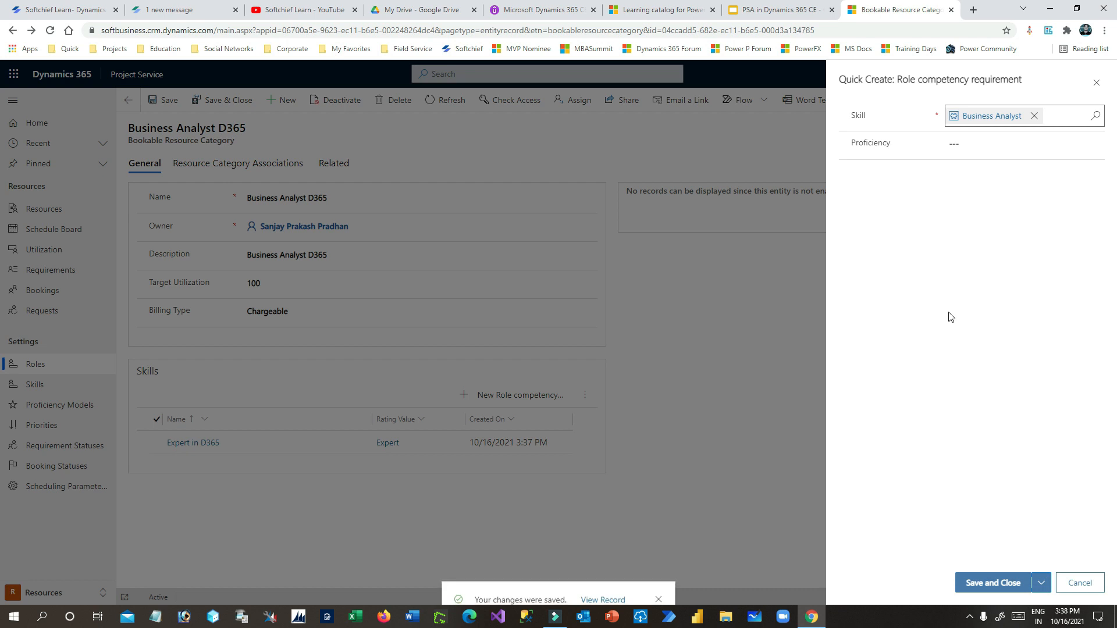
- Set the requirement's proficiency to Expert and save it
{"action": "left_click", "coordinate": [973, 149]}
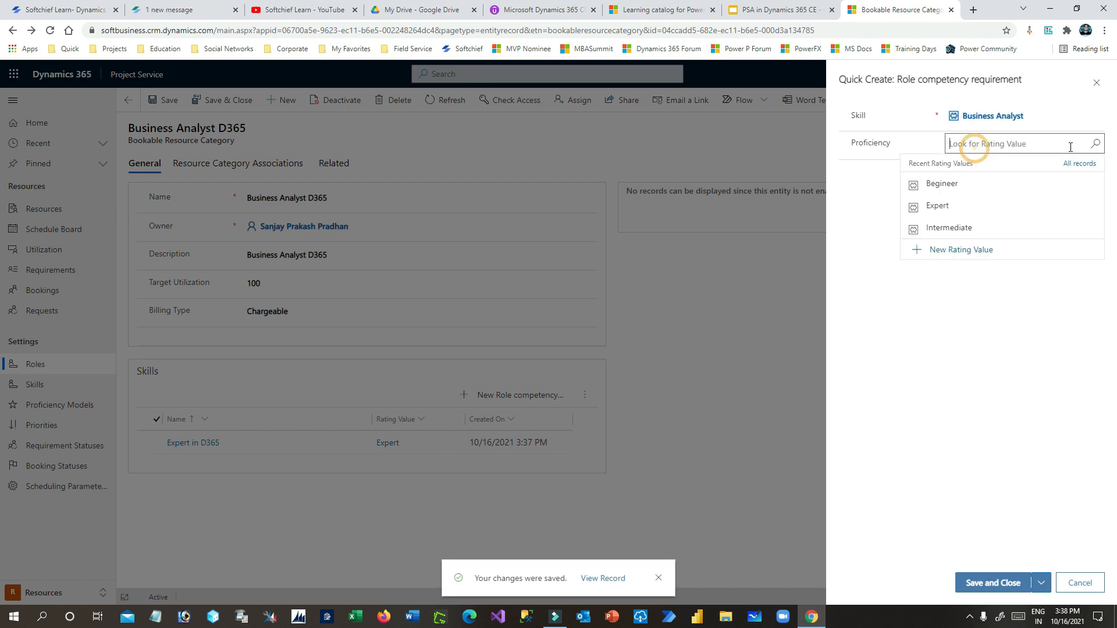
{"action": "left_click", "coordinate": [944, 207]}
{"action": "left_click", "coordinate": [995, 581]}
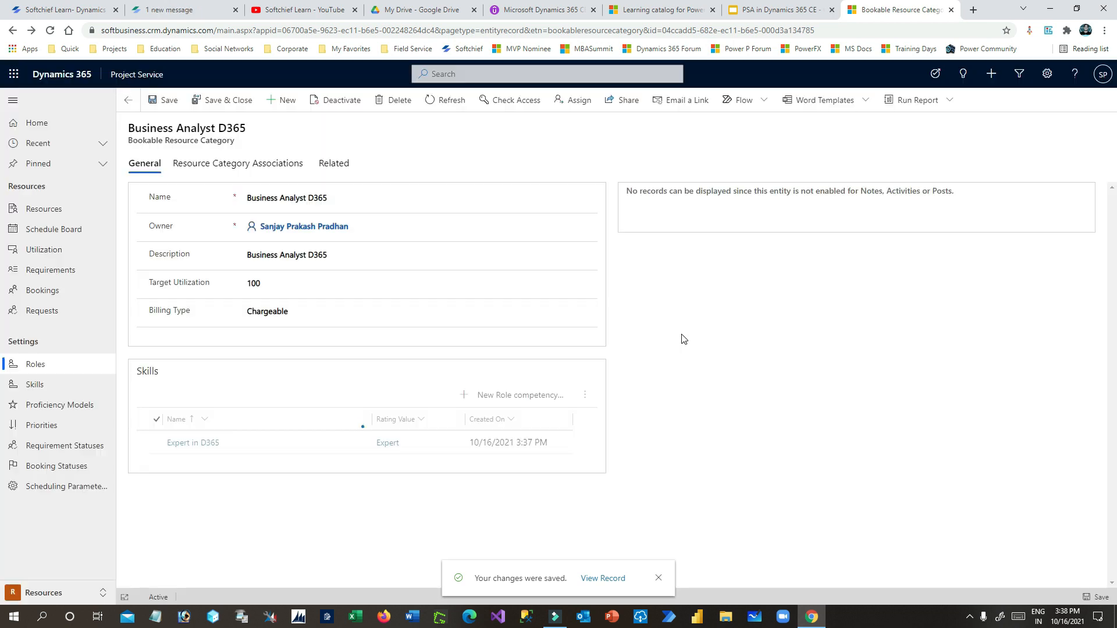
- Name the Business Analyst requirement 'Expert in Business Analyst' and save it
{"action": "double_click", "coordinate": [259, 453]}
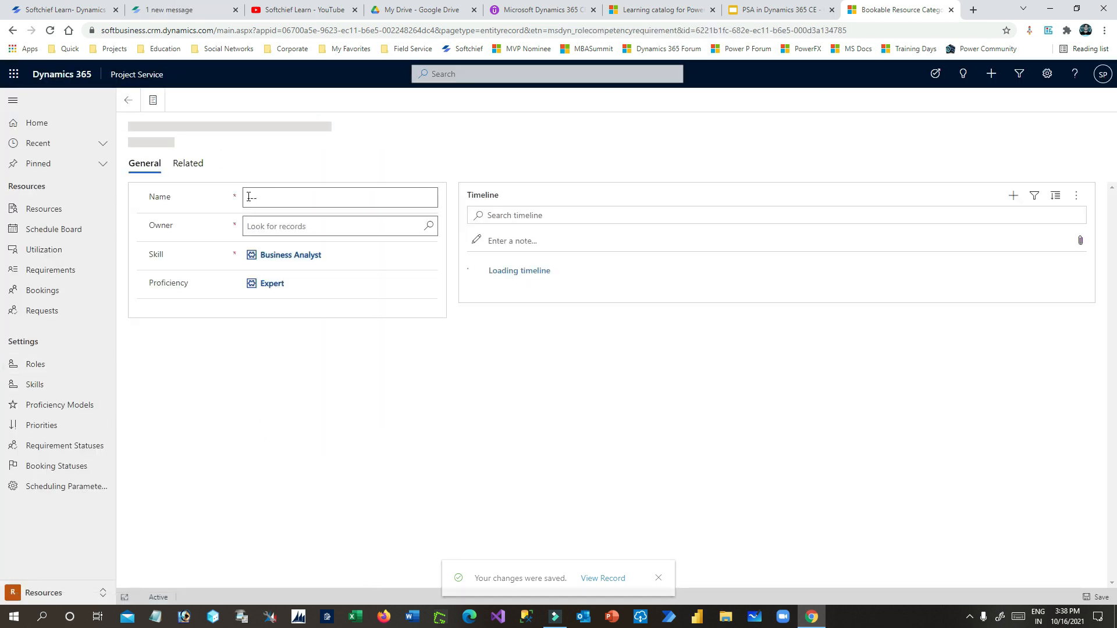
{"action": "left_click", "coordinate": [255, 194]}
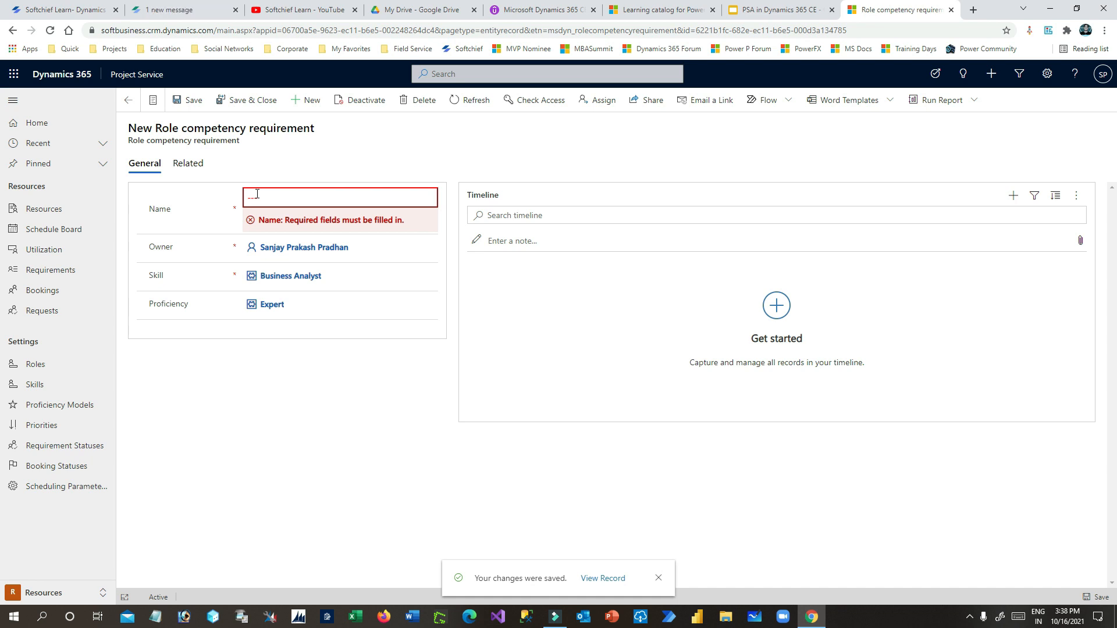
{"action": "left_click", "coordinate": [271, 199]}
{"action": "type", "text": "Expert in Business Analyst"}
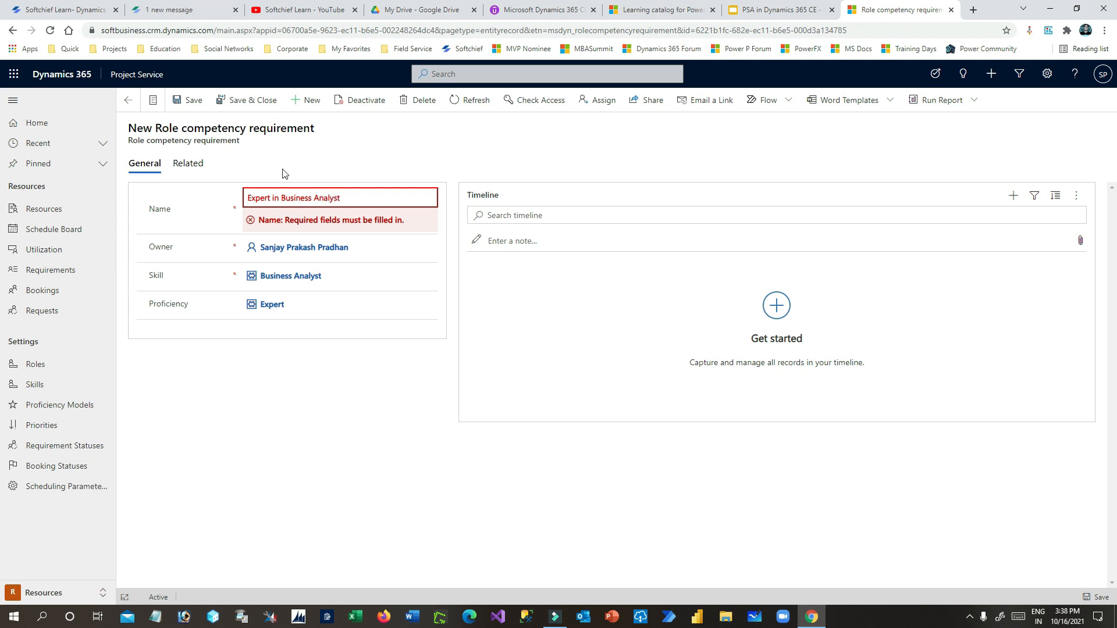
{"action": "left_click", "coordinate": [239, 100]}
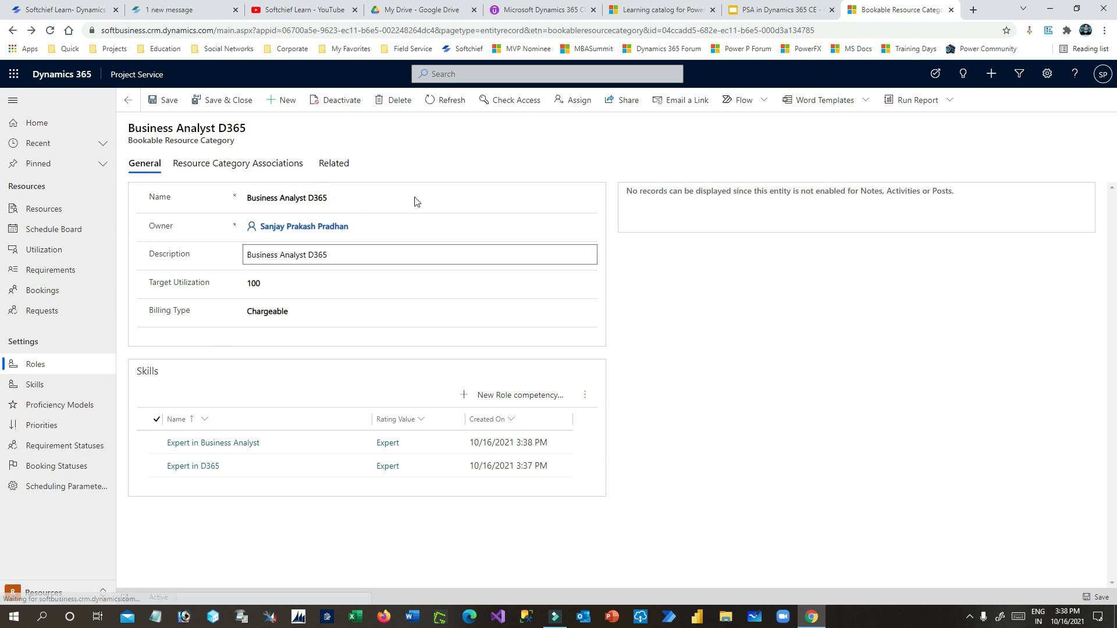
{"action": "left_click", "coordinate": [273, 100]}
- Save role Developer D365 with matching description, 100 target utilization and Chargeable billing
{"action": "left_click", "coordinate": [303, 184]}
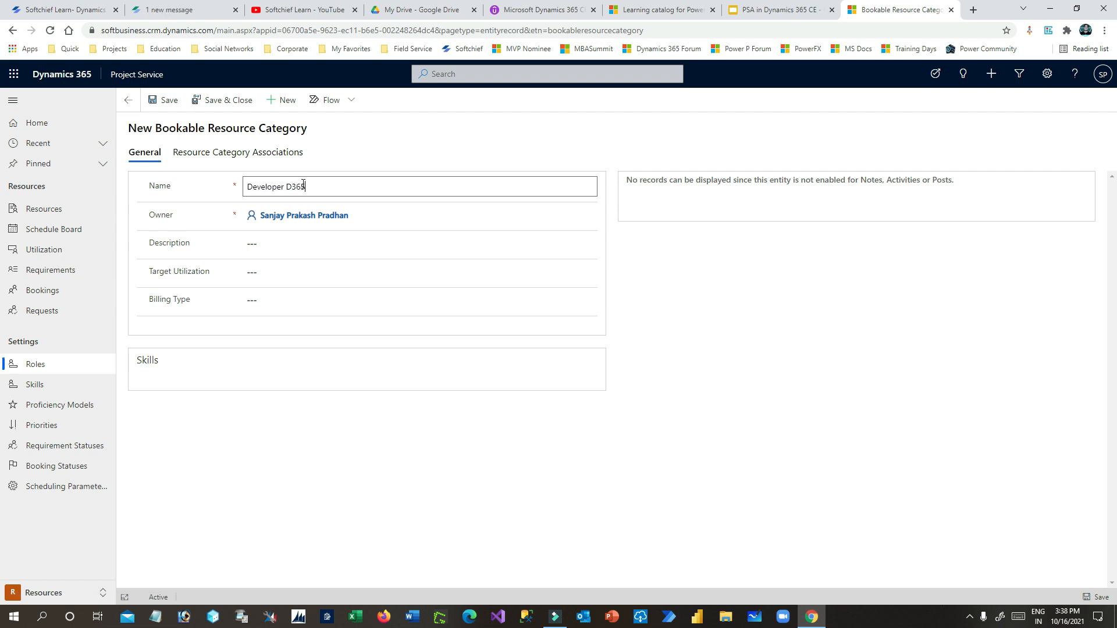
{"action": "left_click", "coordinate": [353, 185]}
{"action": "key", "text": "ctrl+c"}
{"action": "left_click", "coordinate": [324, 244]}
{"action": "key", "text": "ctrl+v"}
{"action": "left_click", "coordinate": [314, 283]}
{"action": "type", "text": "1"}
{"action": "left_click", "coordinate": [294, 298]}
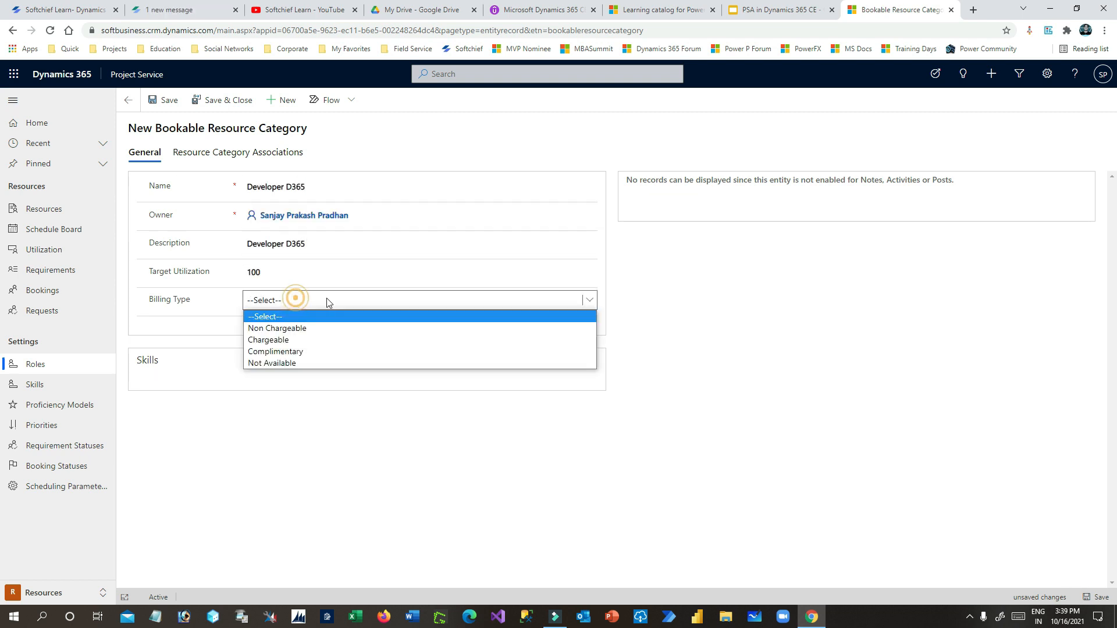
{"action": "left_click", "coordinate": [291, 339]}
{"action": "left_click", "coordinate": [154, 101]}
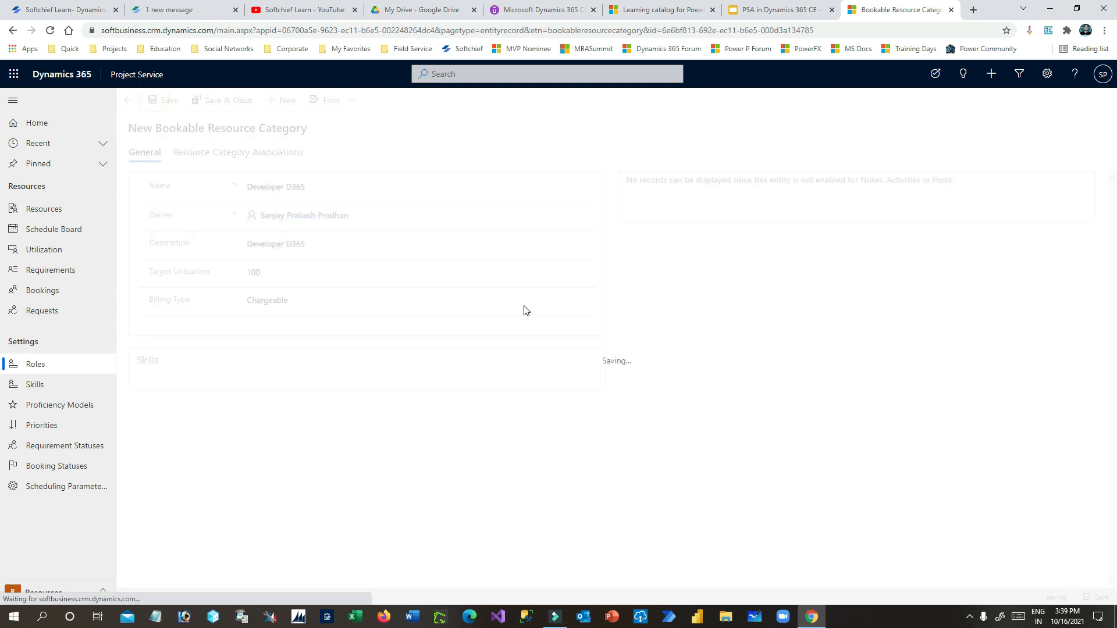
- Add an Expert Dynamics 365 CE skill requirement named 'Expert in D365'
{"action": "left_click", "coordinate": [554, 402]}
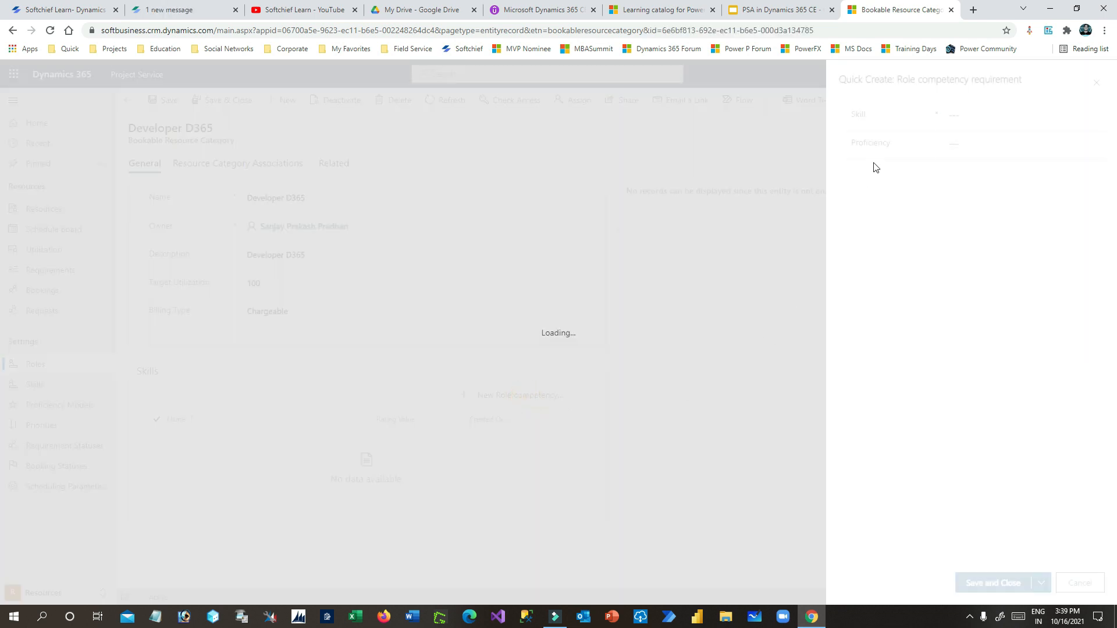
{"action": "left_click", "coordinate": [1025, 120]}
{"action": "left_click", "coordinate": [988, 175]}
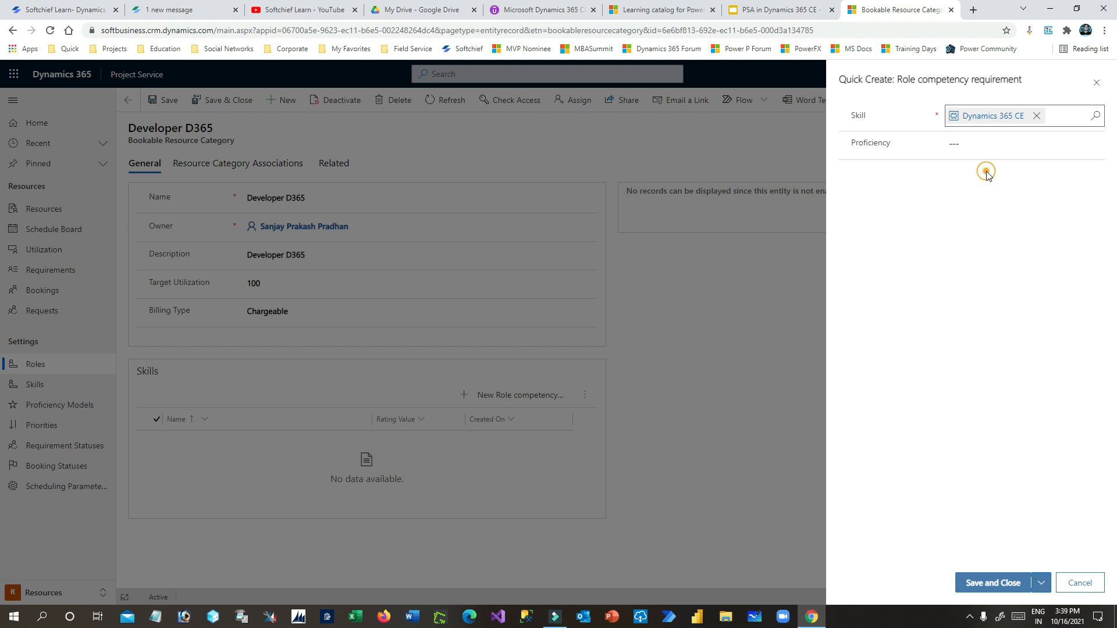
{"action": "left_click", "coordinate": [960, 206]}
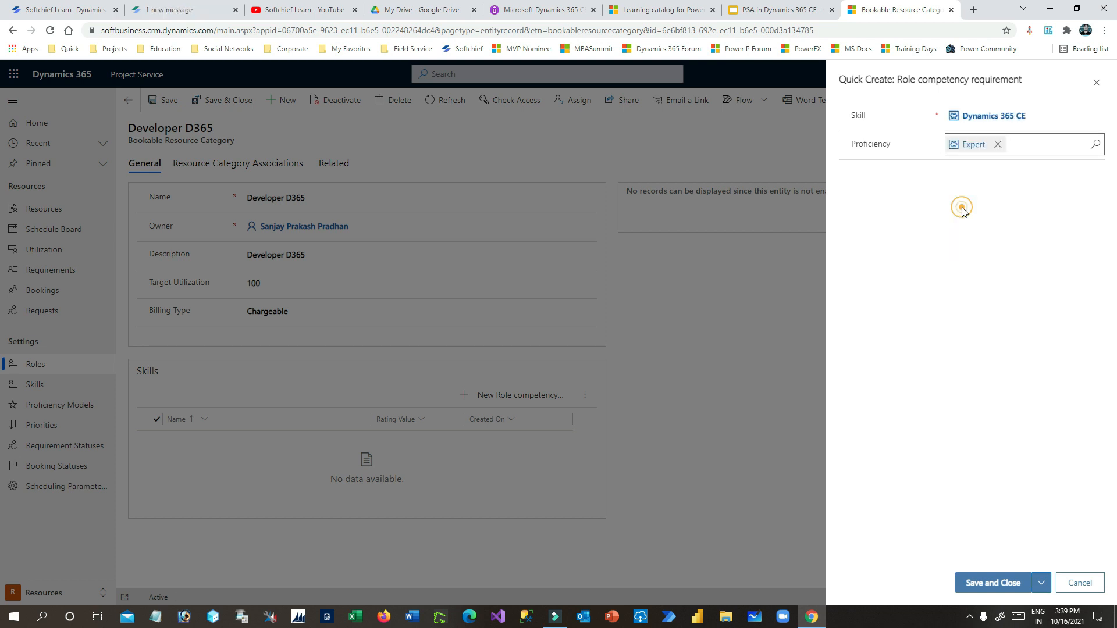
{"action": "left_click", "coordinate": [993, 583]}
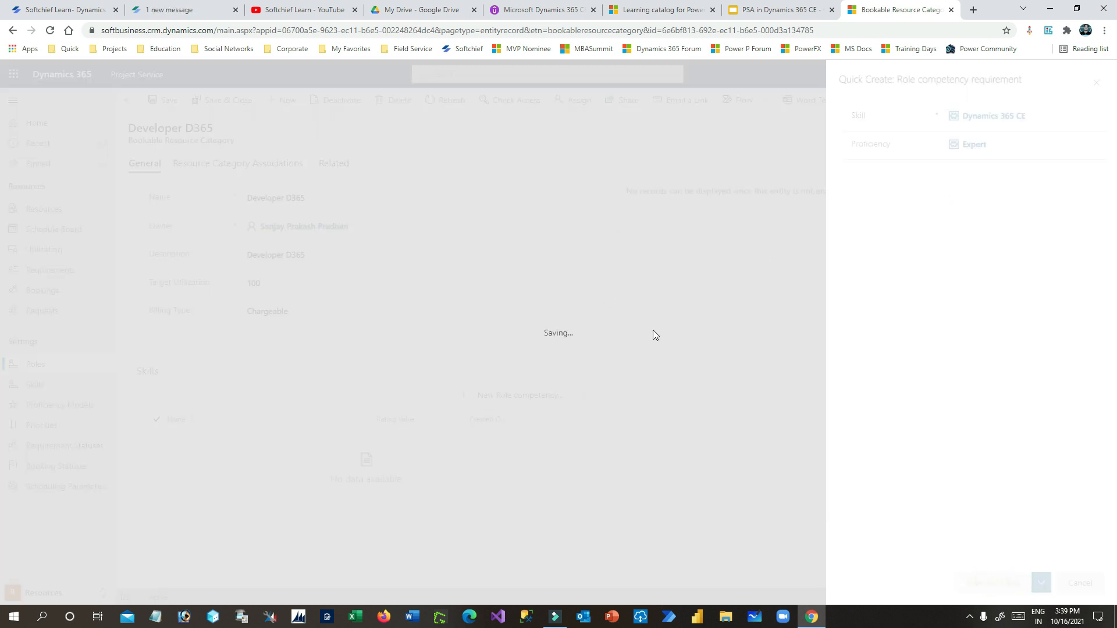
{"action": "left_click", "coordinate": [211, 446]}
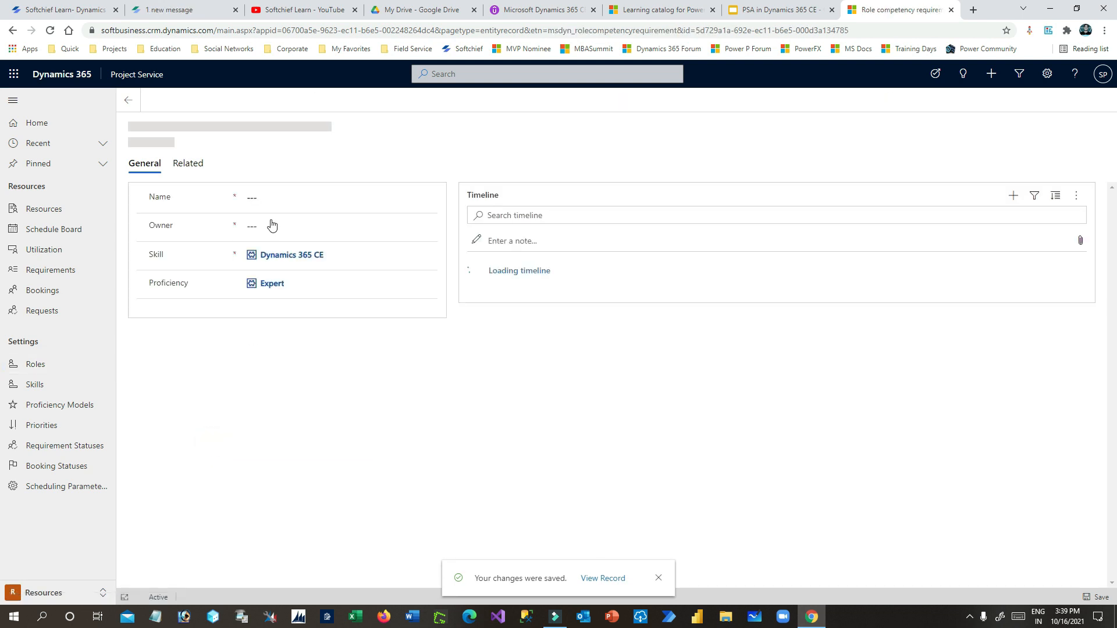
{"action": "type", "text": "xpert in D365"}
{"action": "left_click", "coordinate": [223, 101]}
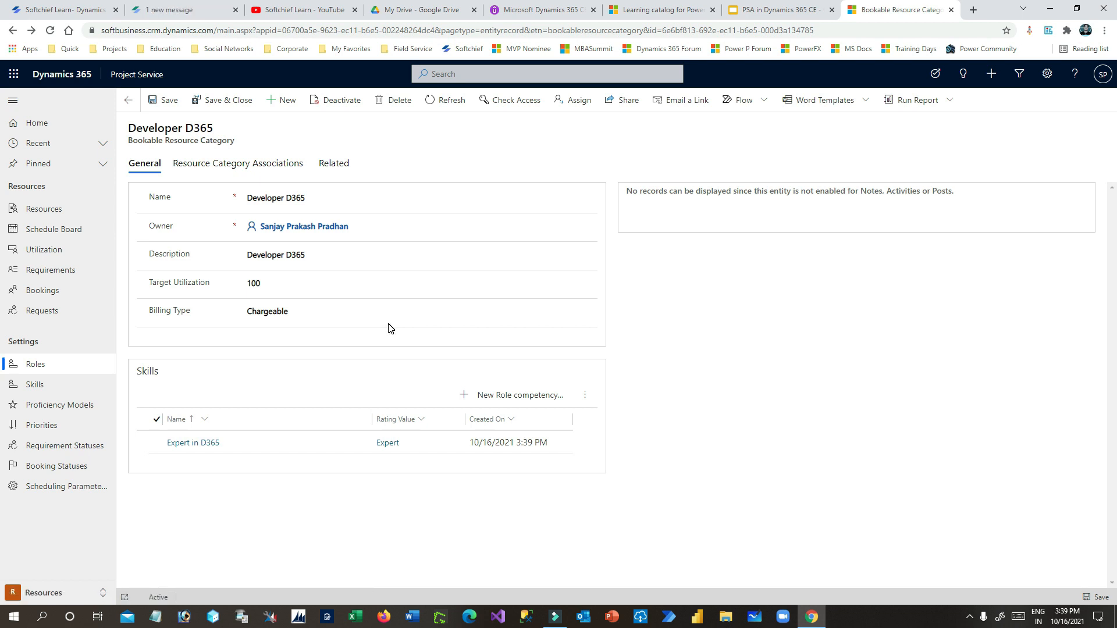
- Browse the Skills list filtered by D, P and B
{"action": "left_click", "coordinate": [67, 387]}
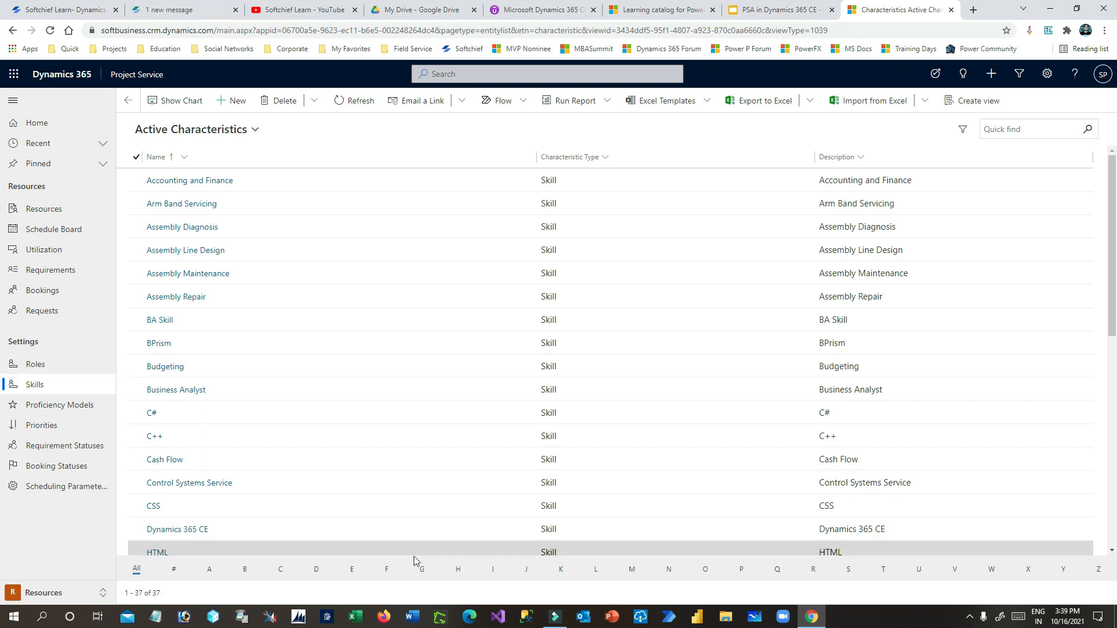
{"action": "left_click", "coordinate": [316, 569]}
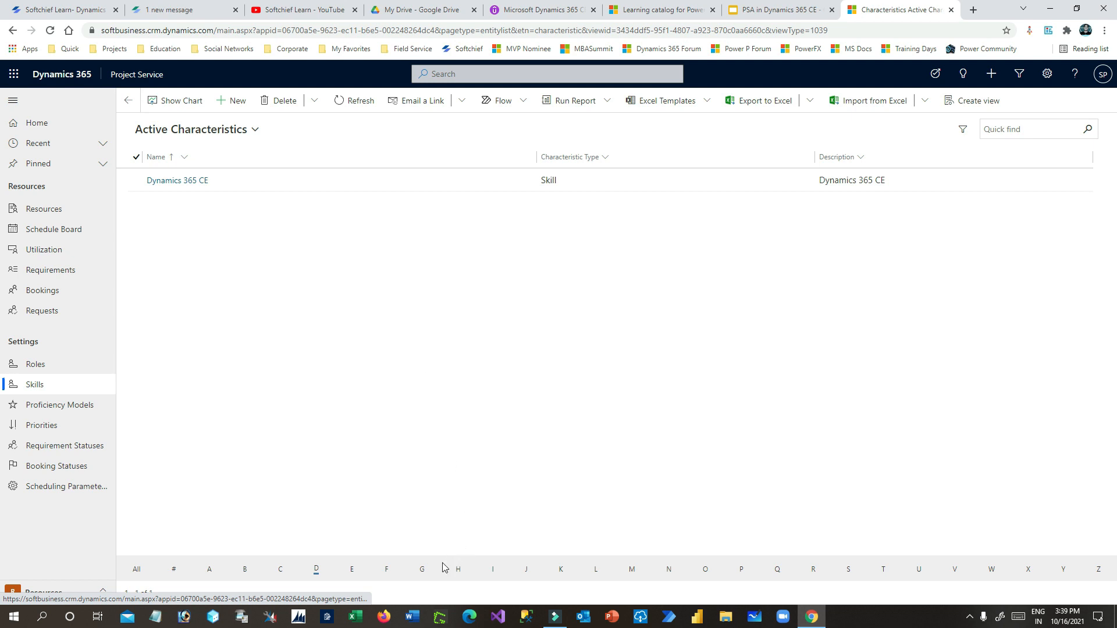
{"action": "left_click", "coordinate": [741, 570]}
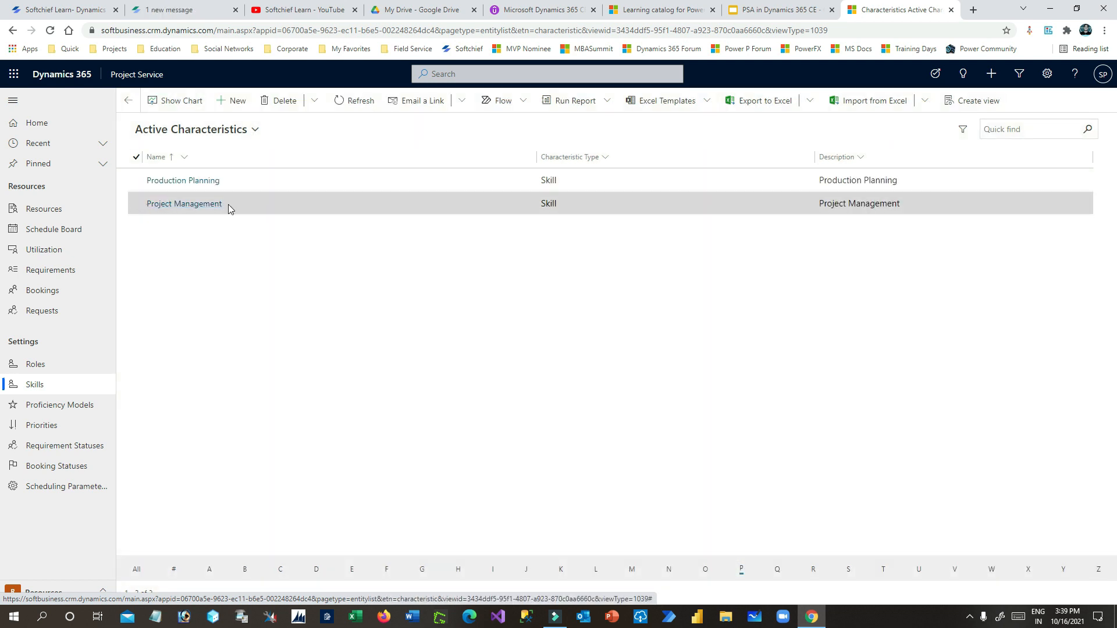
{"action": "left_click", "coordinate": [245, 571]}
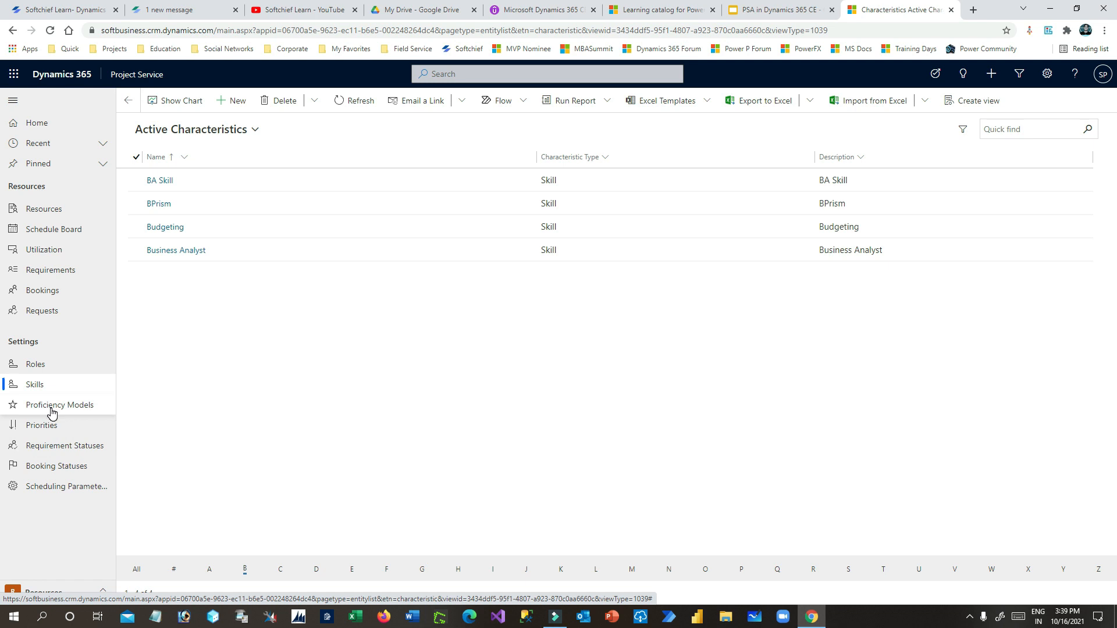
- Browse the Roles list filtered by D, B and P, then open Bookable Resources
{"action": "left_click", "coordinate": [44, 367]}
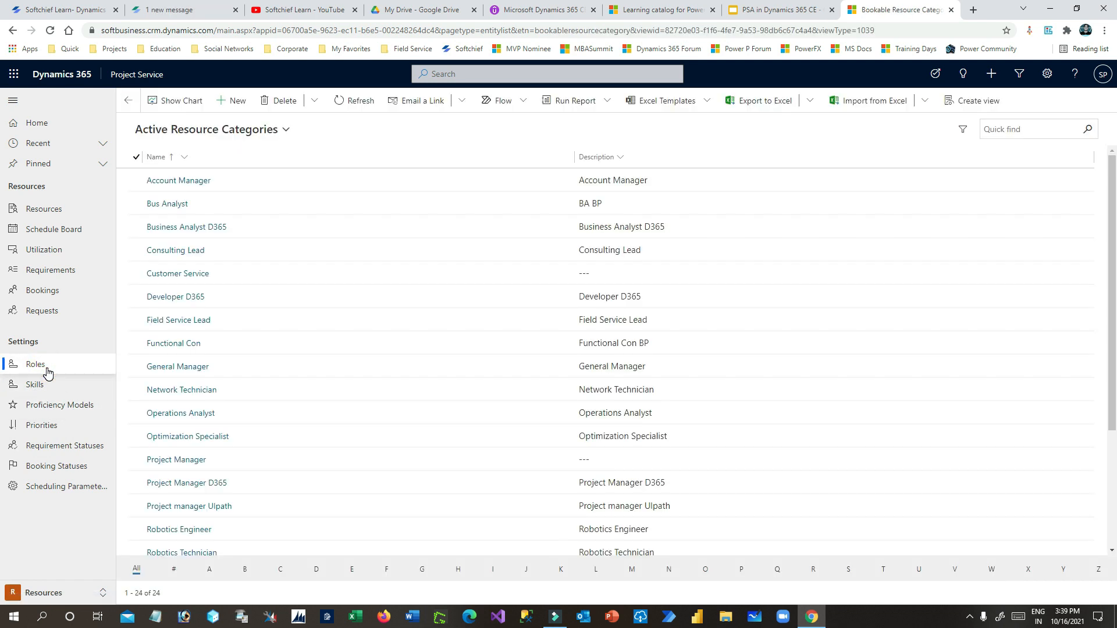
{"action": "left_click", "coordinate": [316, 571]}
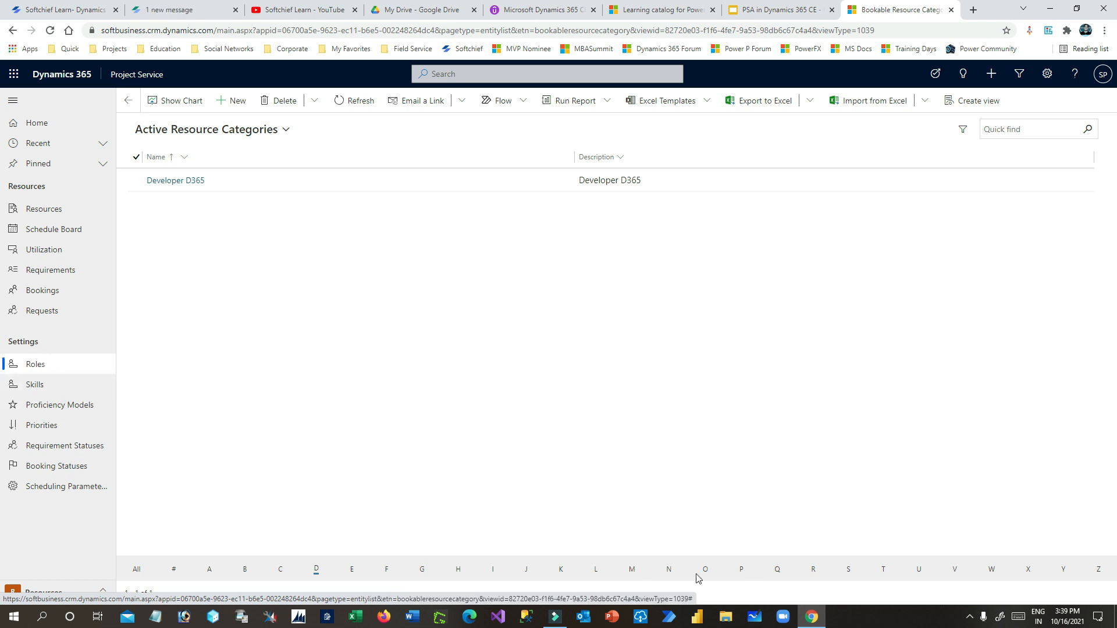
{"action": "left_click", "coordinate": [243, 571]}
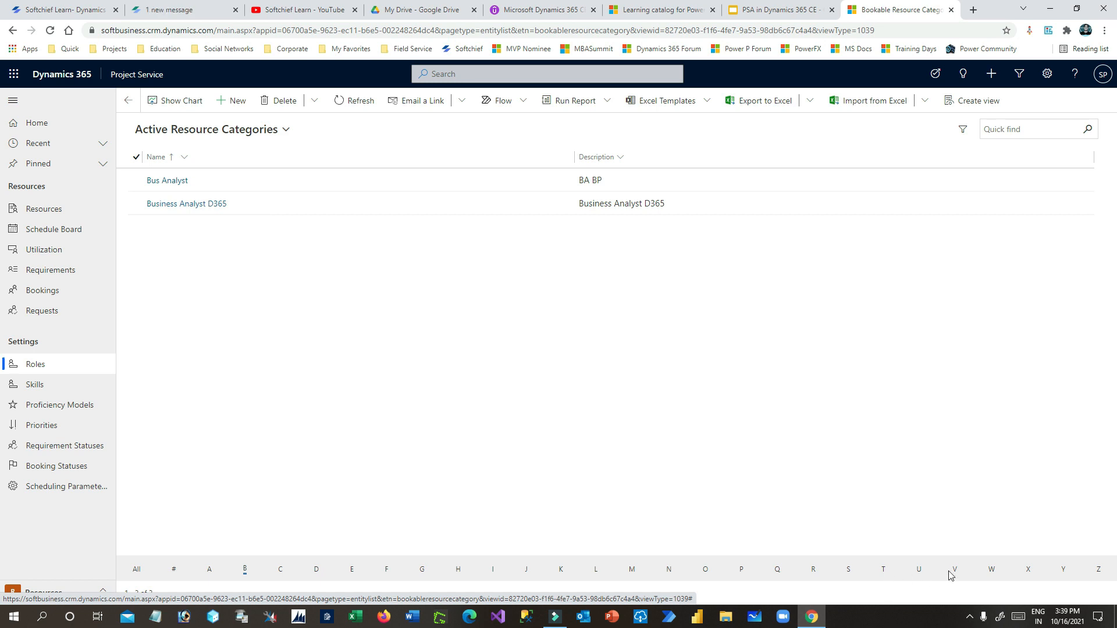
{"action": "left_click", "coordinate": [741, 570]}
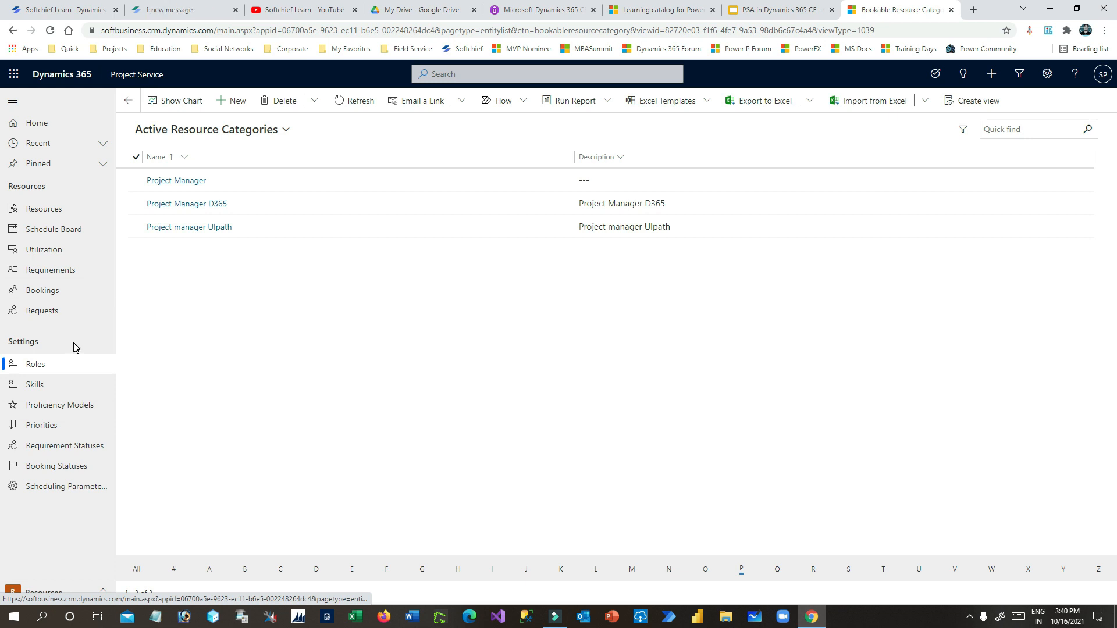
{"action": "left_click", "coordinate": [71, 210]}
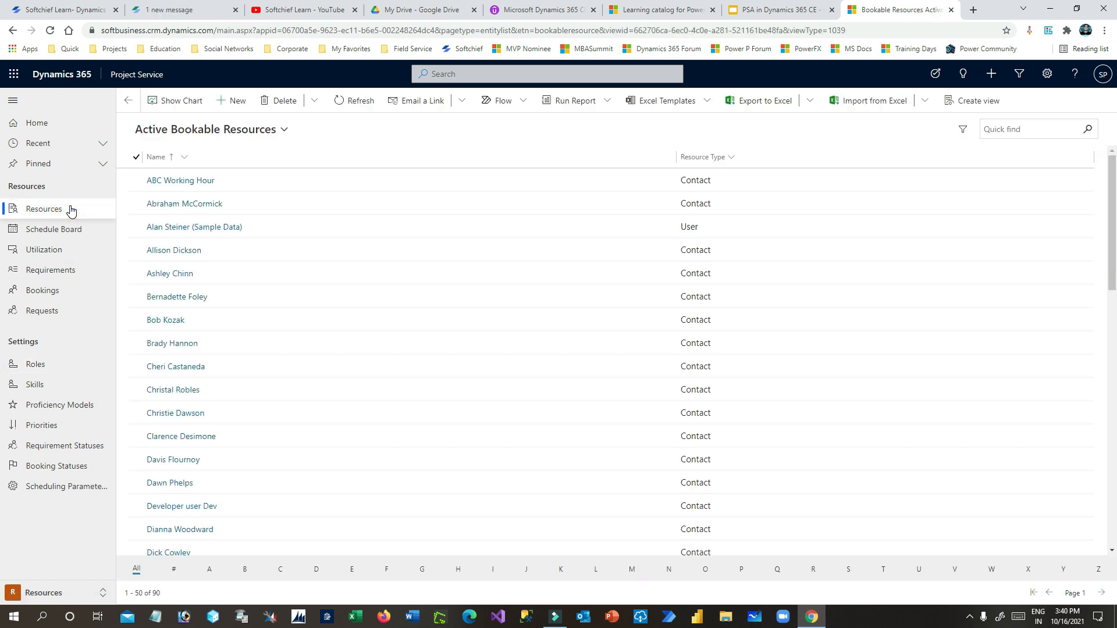
- Start a new bookable resource with resource type User
{"action": "left_click", "coordinate": [235, 102]}
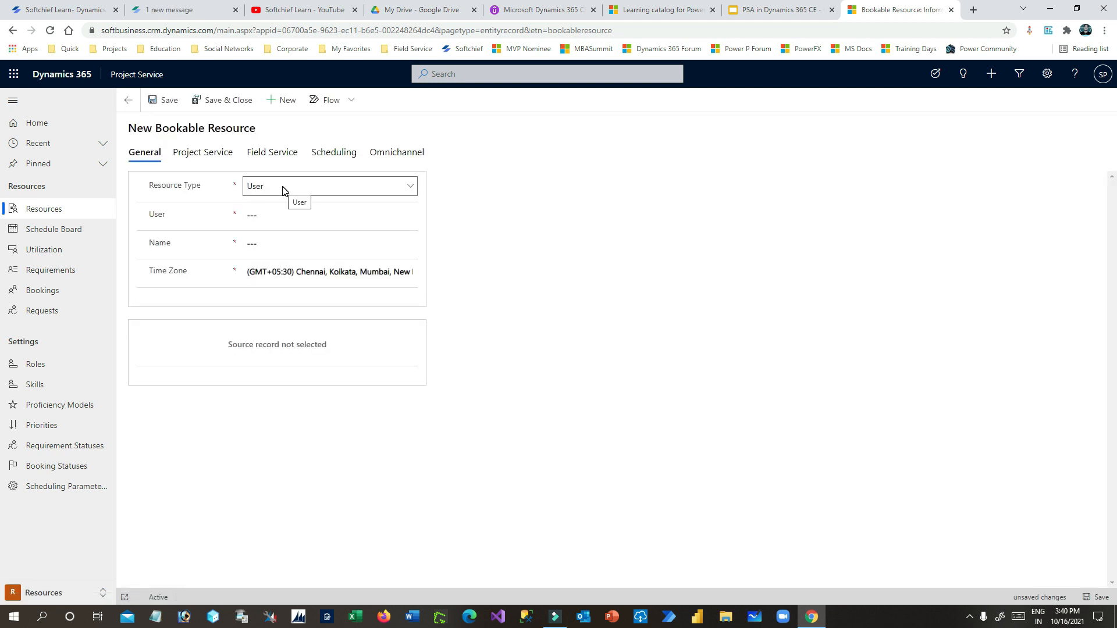
{"action": "left_click", "coordinate": [284, 192]}
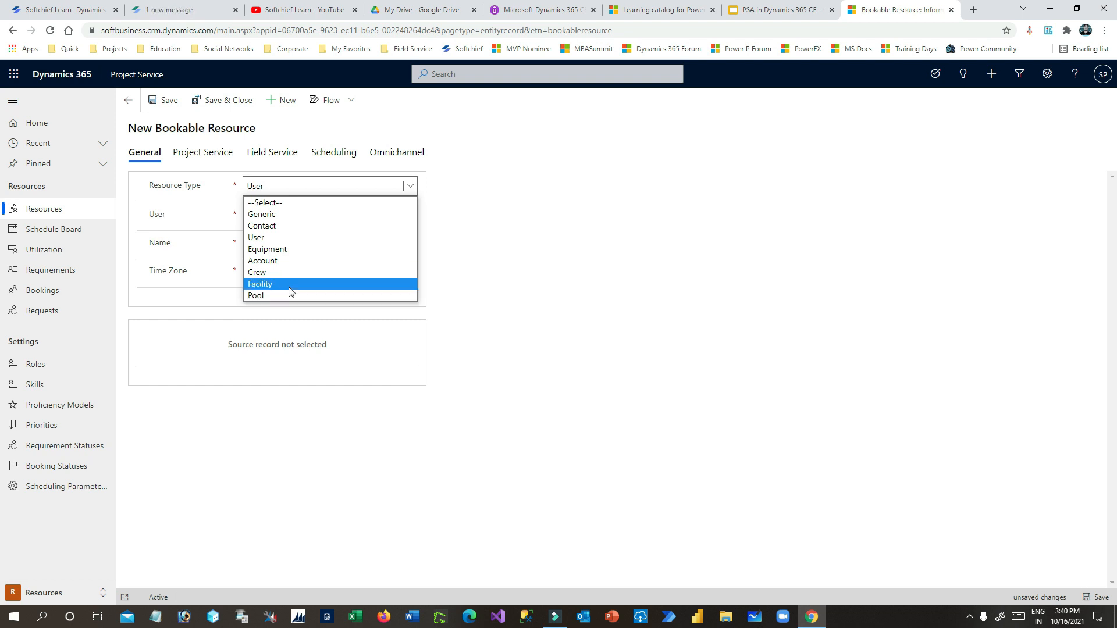
{"action": "left_click", "coordinate": [288, 238]}
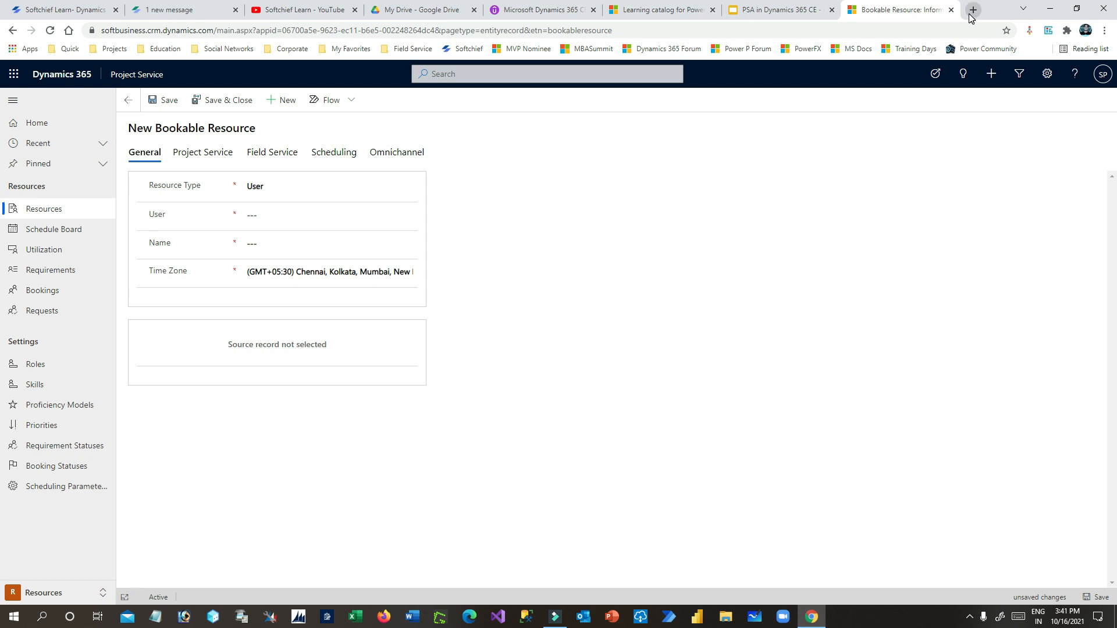
{"action": "left_click", "coordinate": [780, 10]}
- Launch the Microsoft 365 admin center from office.com's All apps and expand Users
{"action": "left_click", "coordinate": [684, 7]}
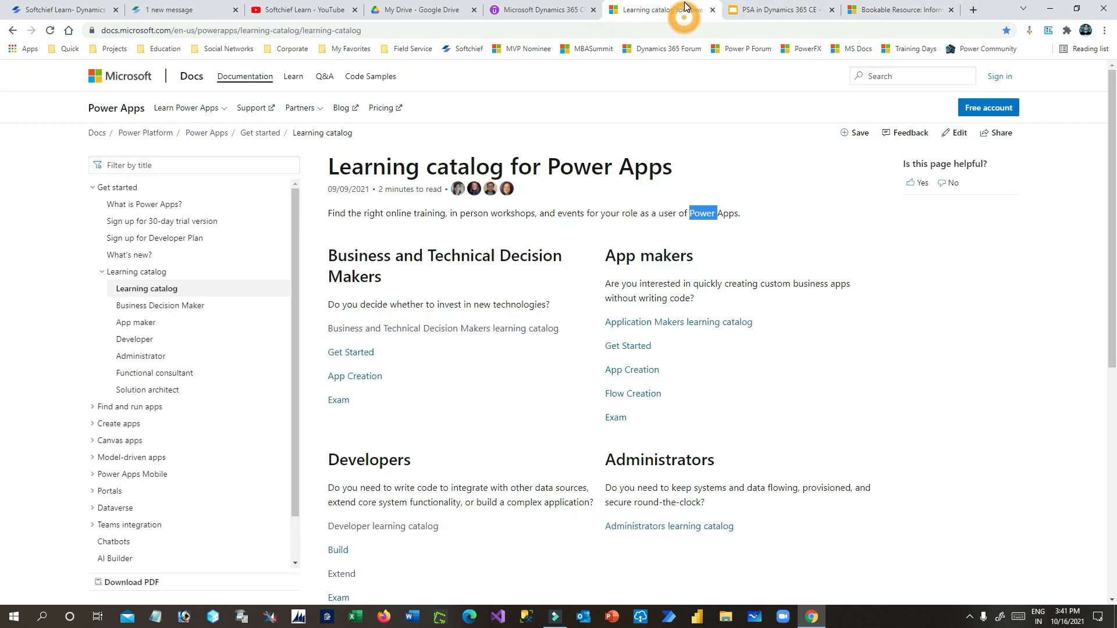
{"action": "left_click", "coordinate": [973, 10]}
{"action": "type", "text": "office"}
{"action": "key", "text": "Return"}
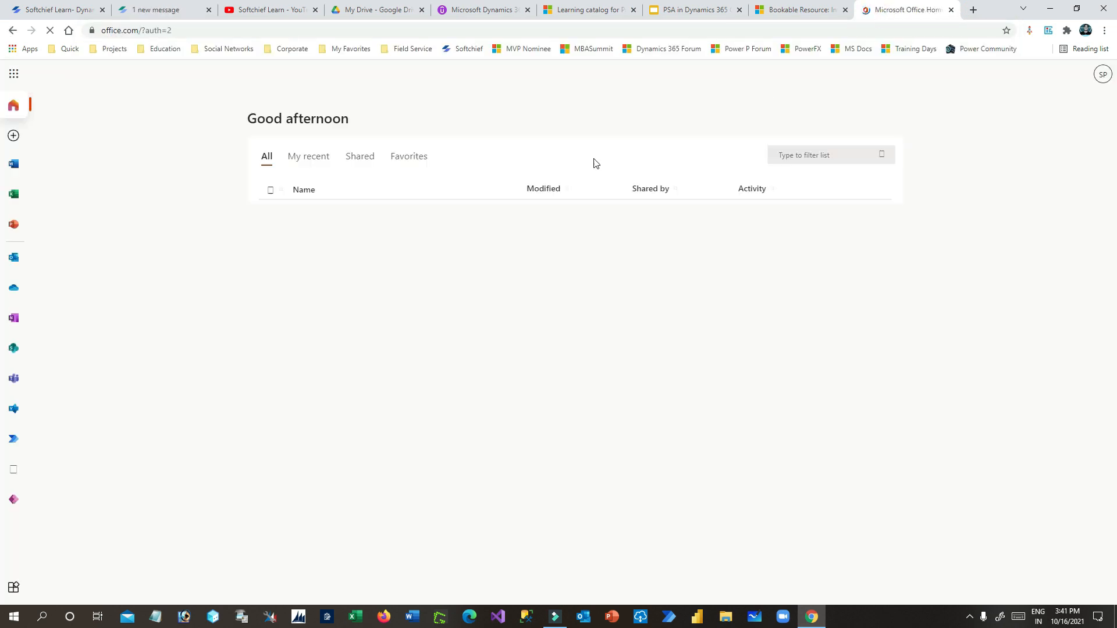
{"action": "left_click", "coordinate": [13, 587]}
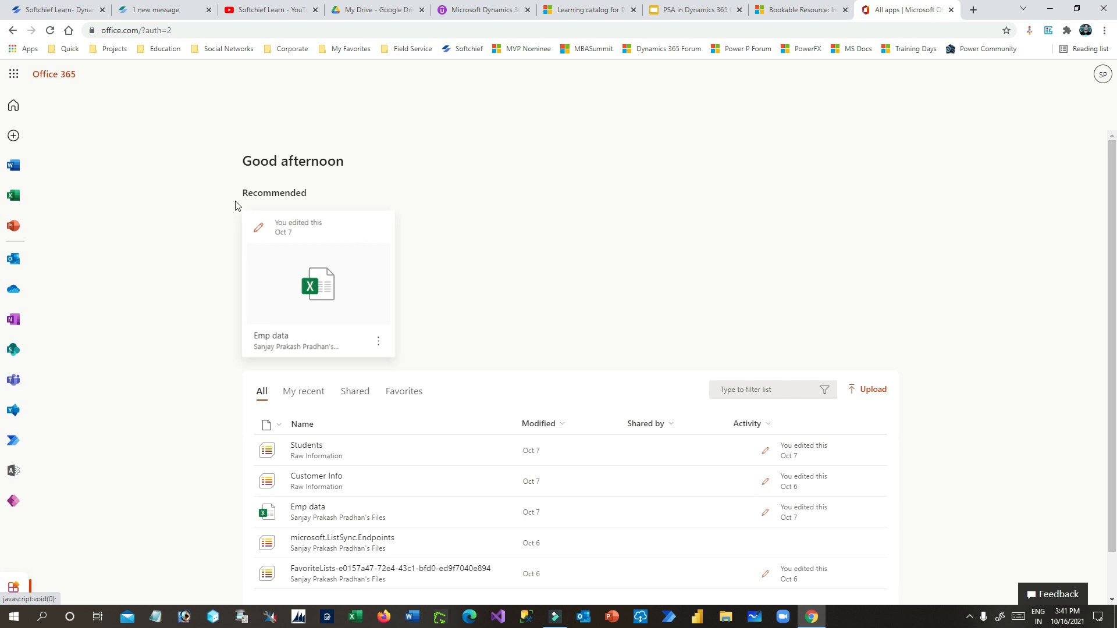
{"action": "left_click", "coordinate": [200, 168]}
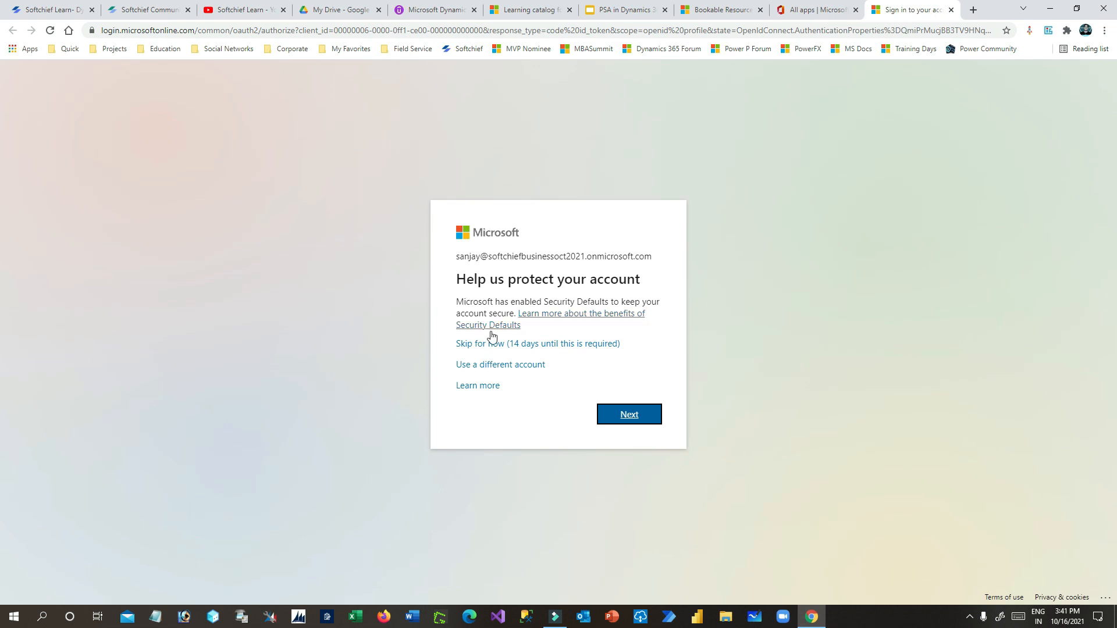
{"action": "left_click", "coordinate": [531, 343]}
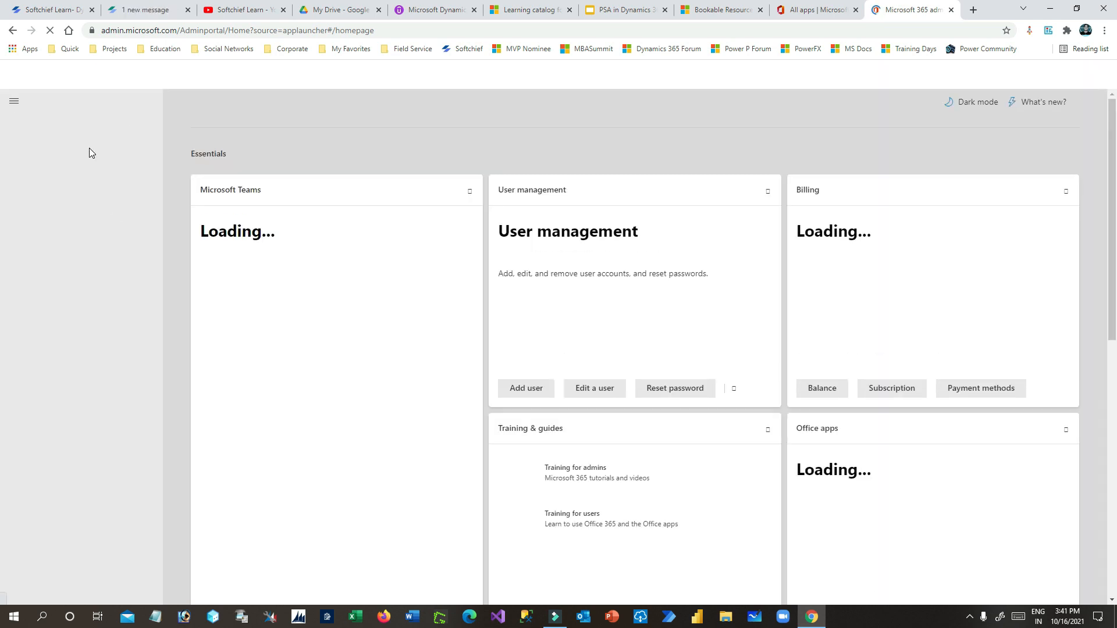
{"action": "left_click", "coordinate": [91, 153]}
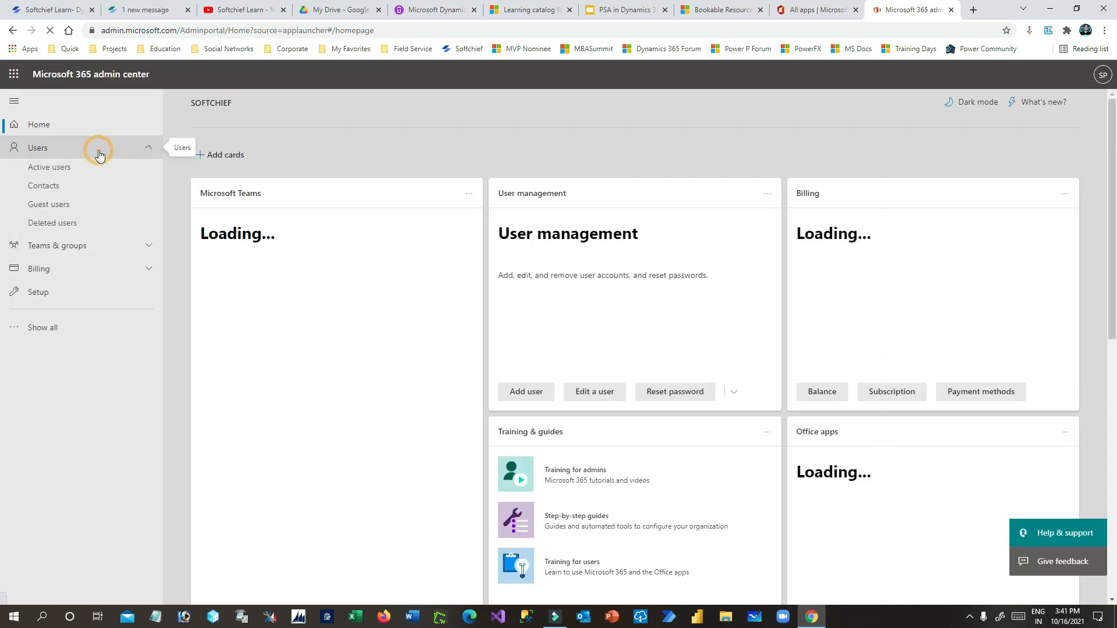
- Open Active users and view an existing user's details, glancing at the case study slides
{"action": "left_click", "coordinate": [63, 173]}
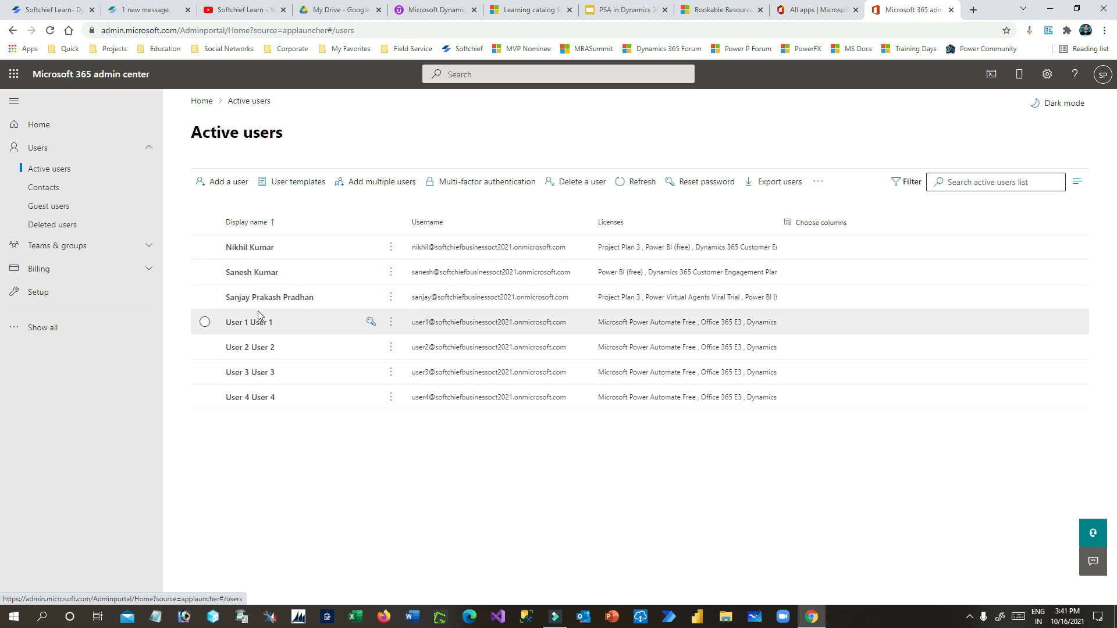
{"action": "left_click", "coordinate": [250, 248]}
{"action": "left_click", "coordinate": [708, 8]}
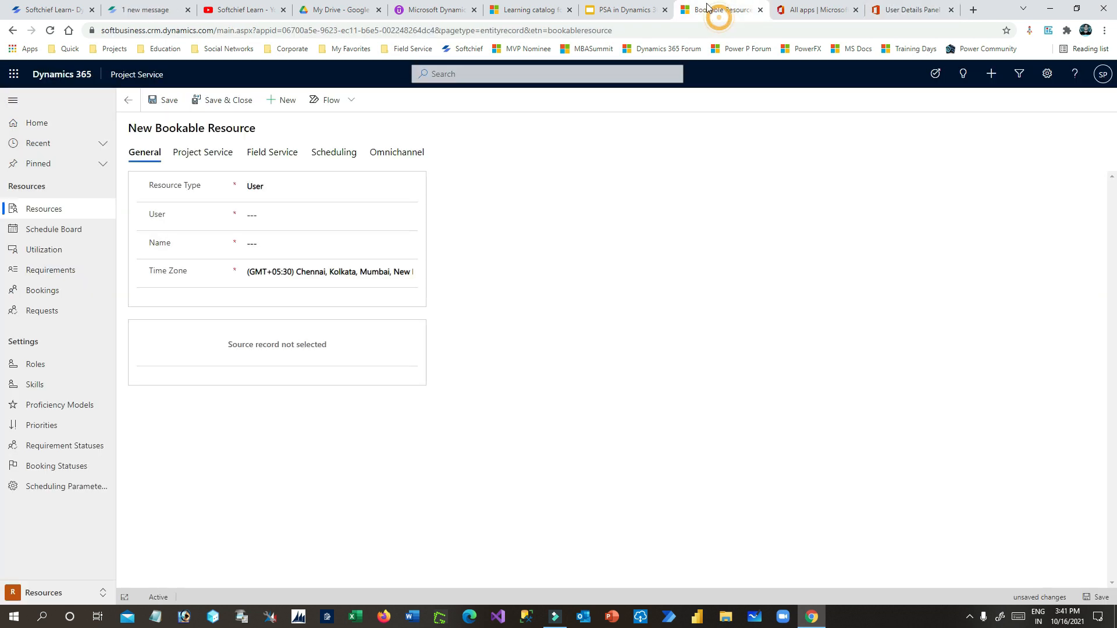
{"action": "left_click", "coordinate": [634, 9]}
{"action": "left_click", "coordinate": [69, 232]}
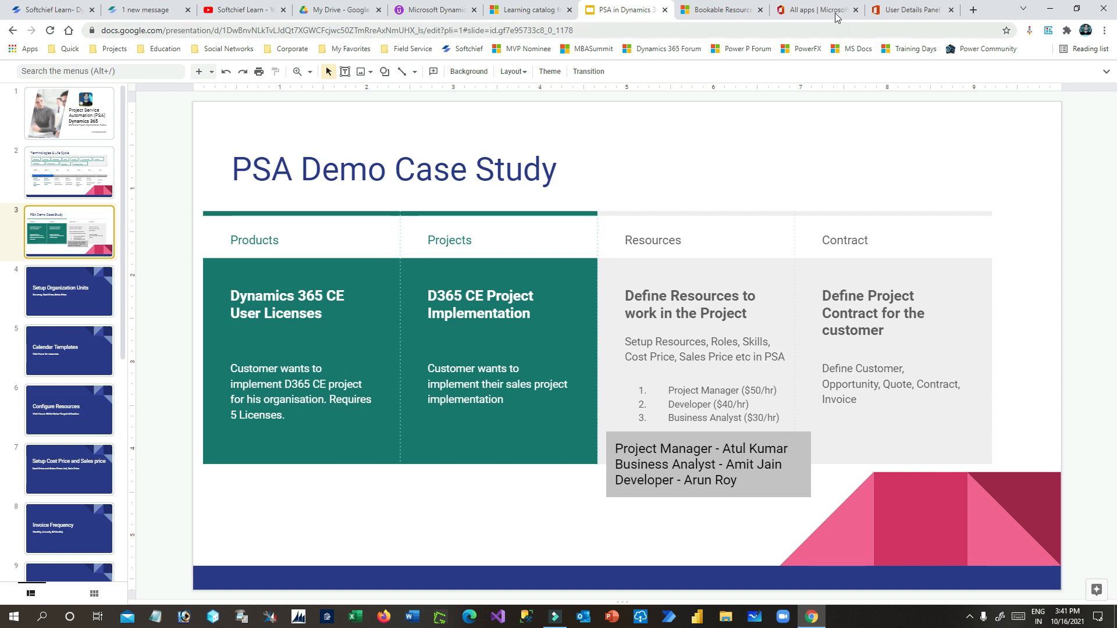
{"action": "left_click", "coordinate": [817, 10]}
{"action": "left_click", "coordinate": [722, 10]}
{"action": "left_click", "coordinate": [917, 10]}
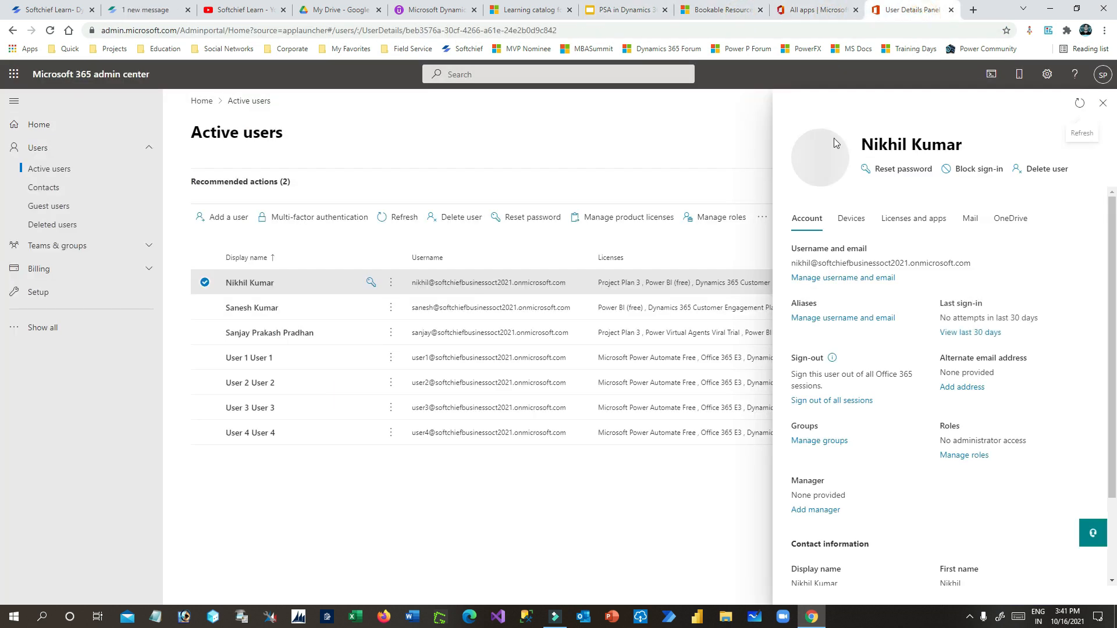
- Close the user details panel, dismiss the user action menus, and start the Add a user wizard
{"action": "left_click", "coordinate": [1103, 103]}
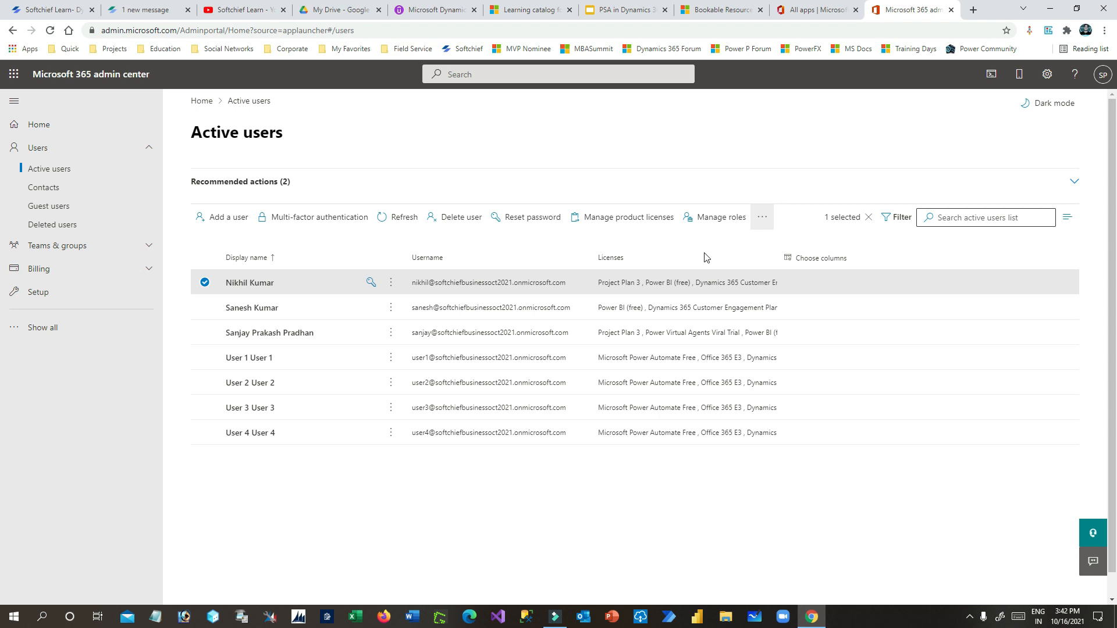
{"action": "left_click", "coordinate": [391, 282]}
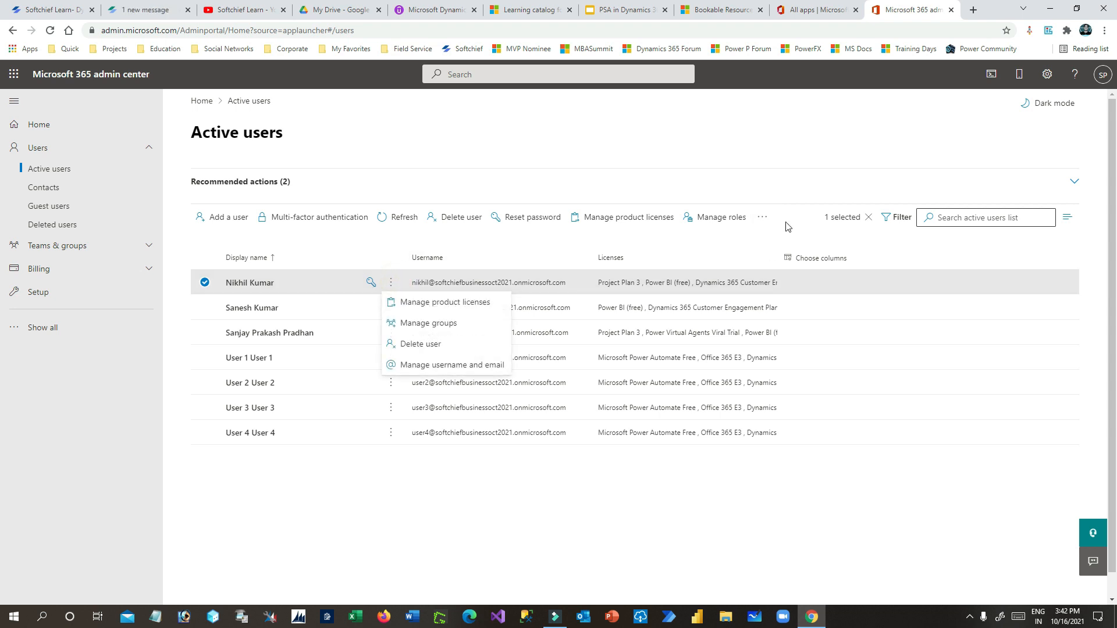
{"action": "left_click", "coordinate": [762, 217]}
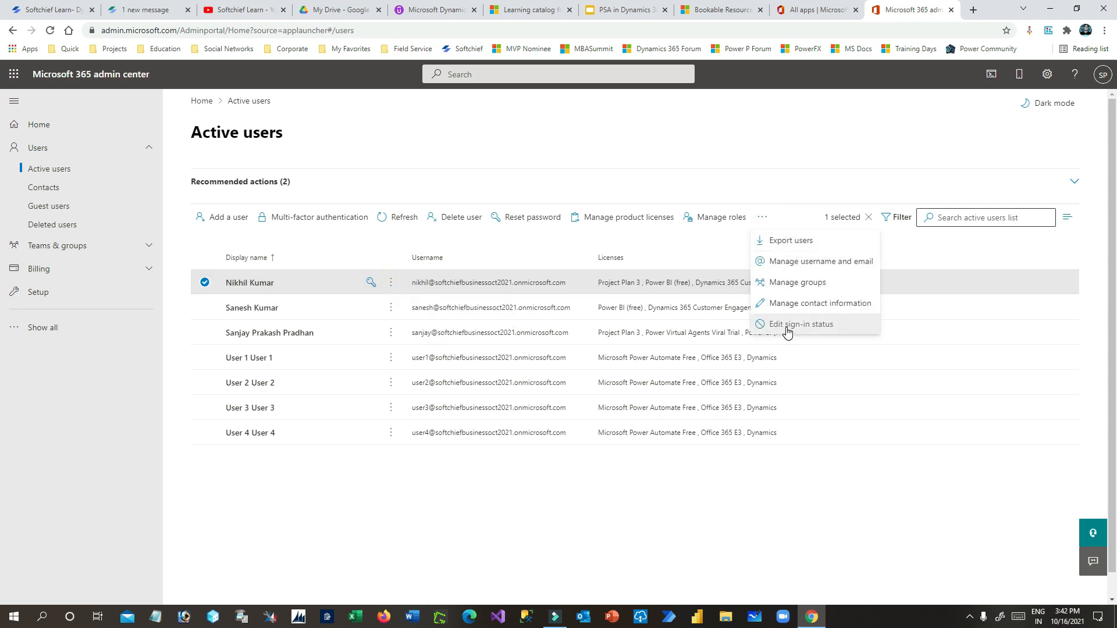
{"action": "left_click", "coordinate": [204, 282]}
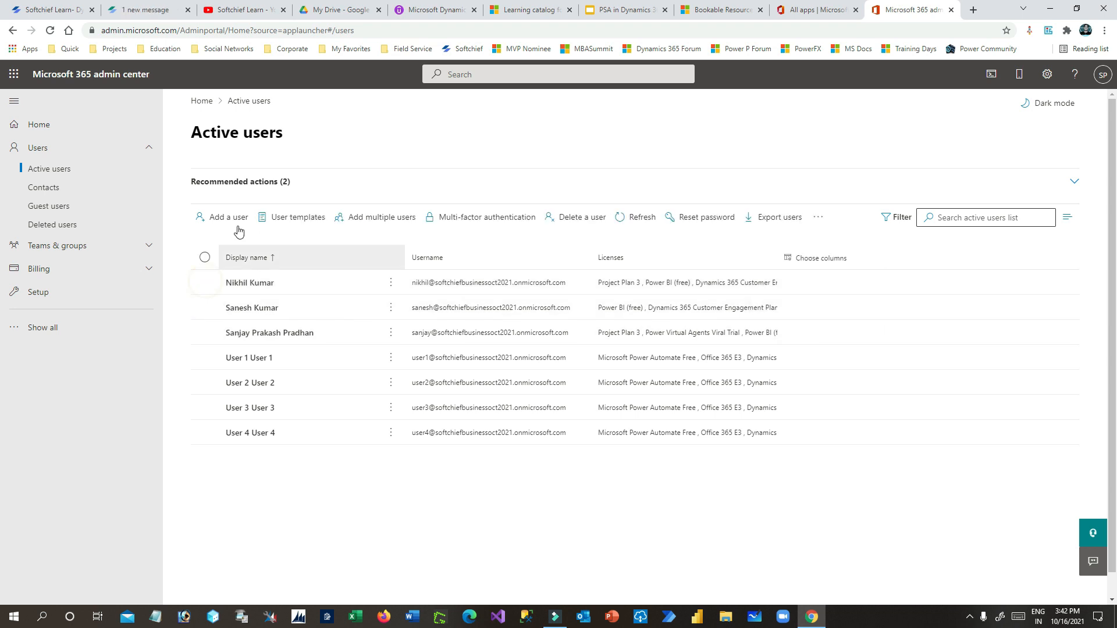
{"action": "left_click", "coordinate": [233, 217]}
- Fill in the new user's first name, last name, display name, username and password
{"action": "left_click", "coordinate": [603, 270]}
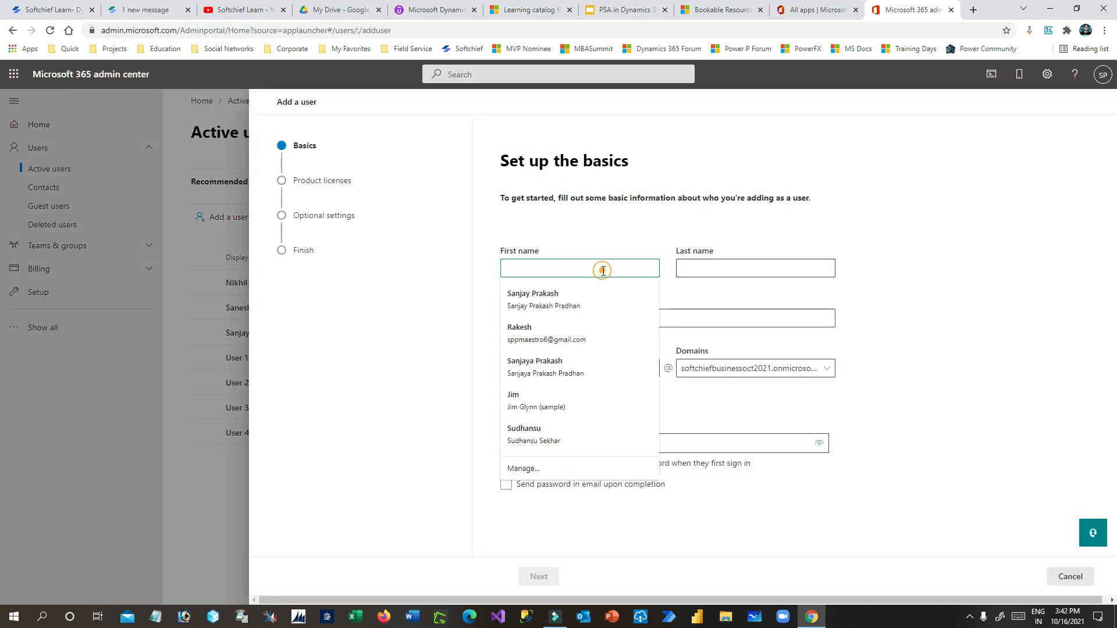
{"action": "type", "text": "AAtul"}
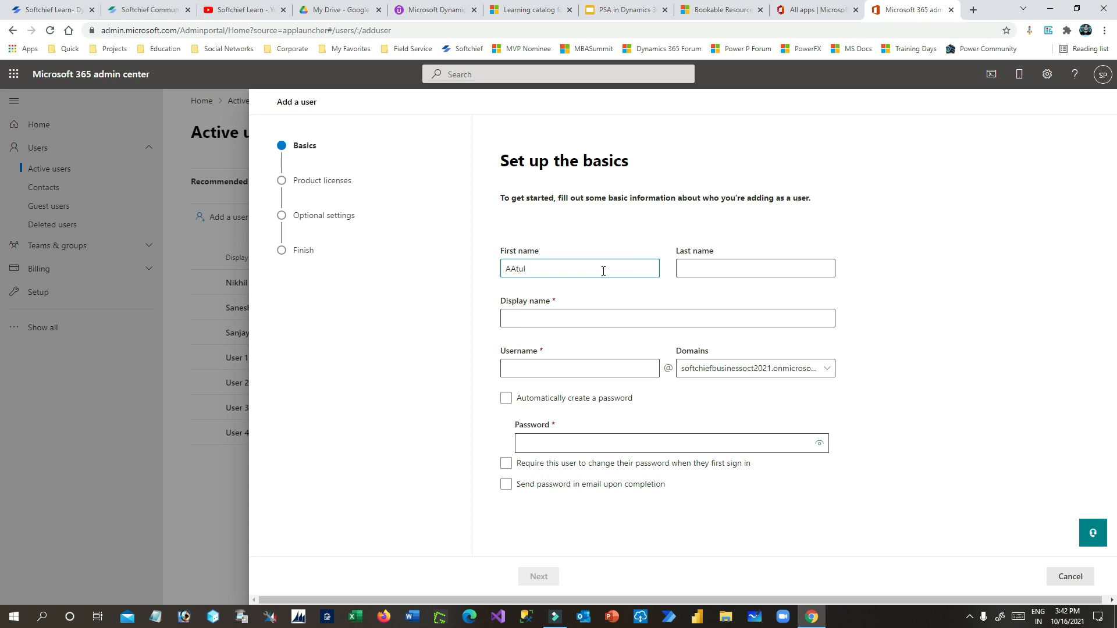
{"action": "key", "text": "Tab"}
{"action": "left_click", "coordinate": [603, 271]}
{"action": "type", "text": "l"}
{"action": "key", "text": "Tab"}
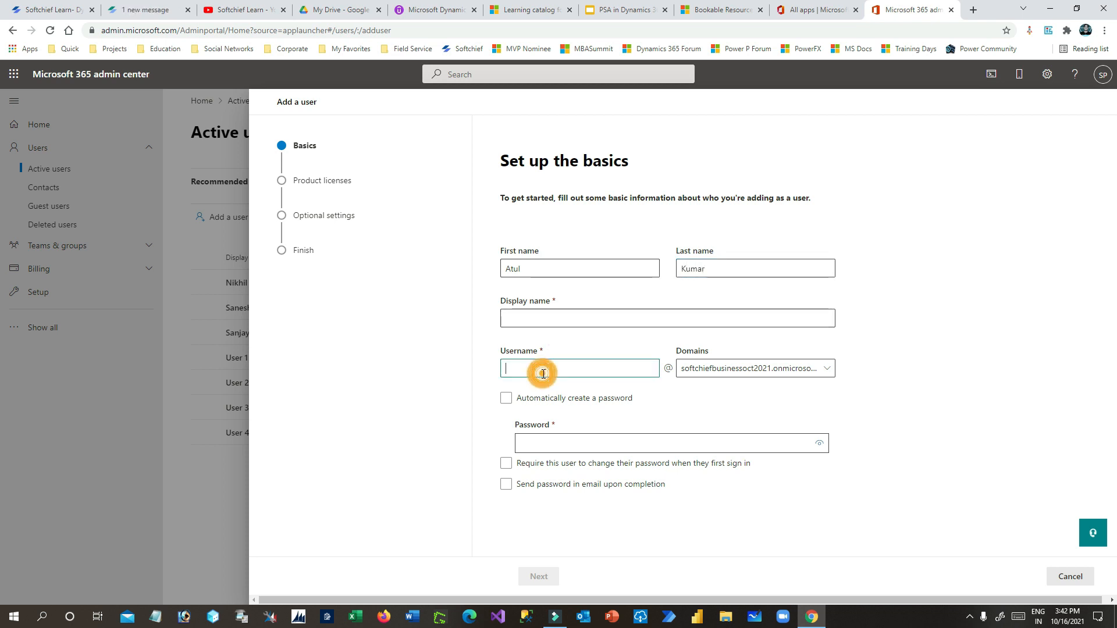
{"action": "left_click", "coordinate": [556, 318]}
{"action": "left_click", "coordinate": [562, 347]}
{"action": "left_click", "coordinate": [554, 372]}
{"action": "type", "text": "atul"}
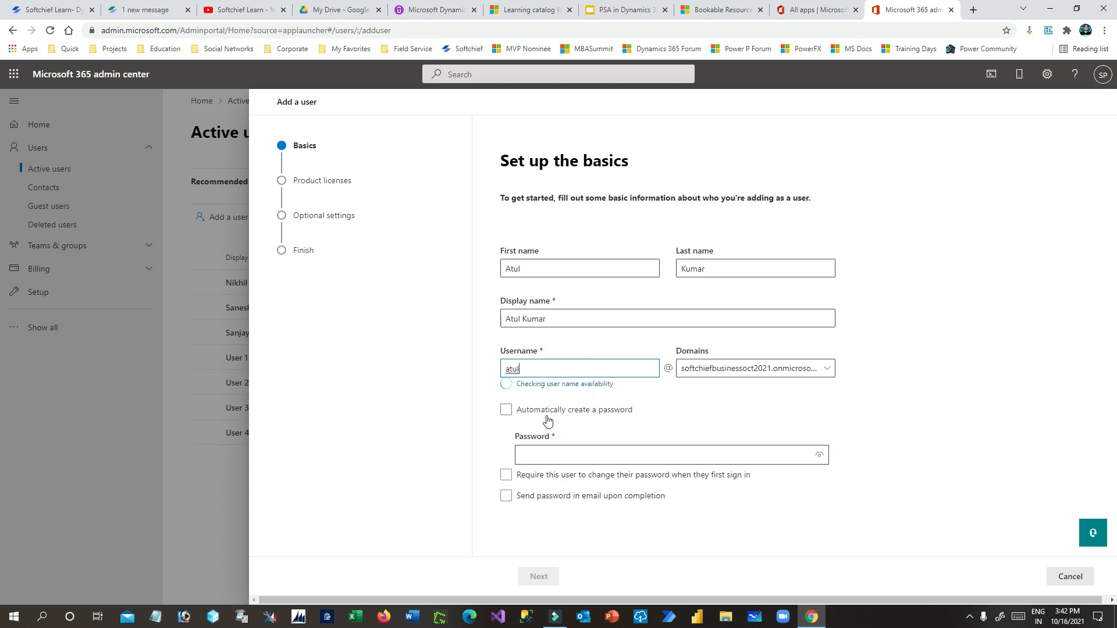
{"action": "left_click", "coordinate": [588, 446]}
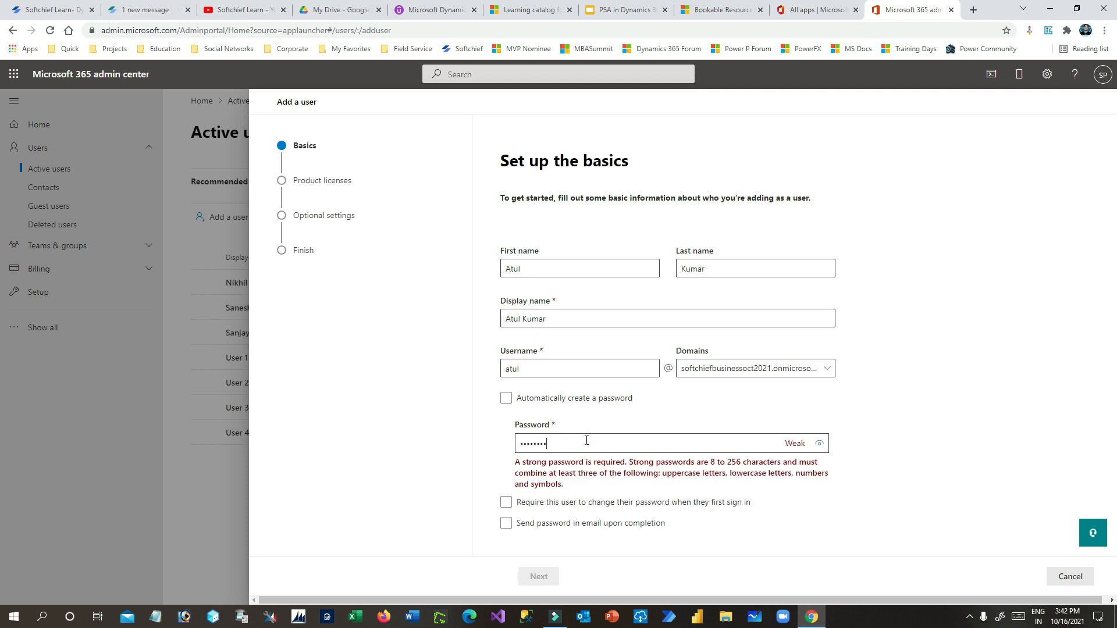
{"action": "type", "text": "3"}
{"action": "left_click", "coordinate": [819, 444]}
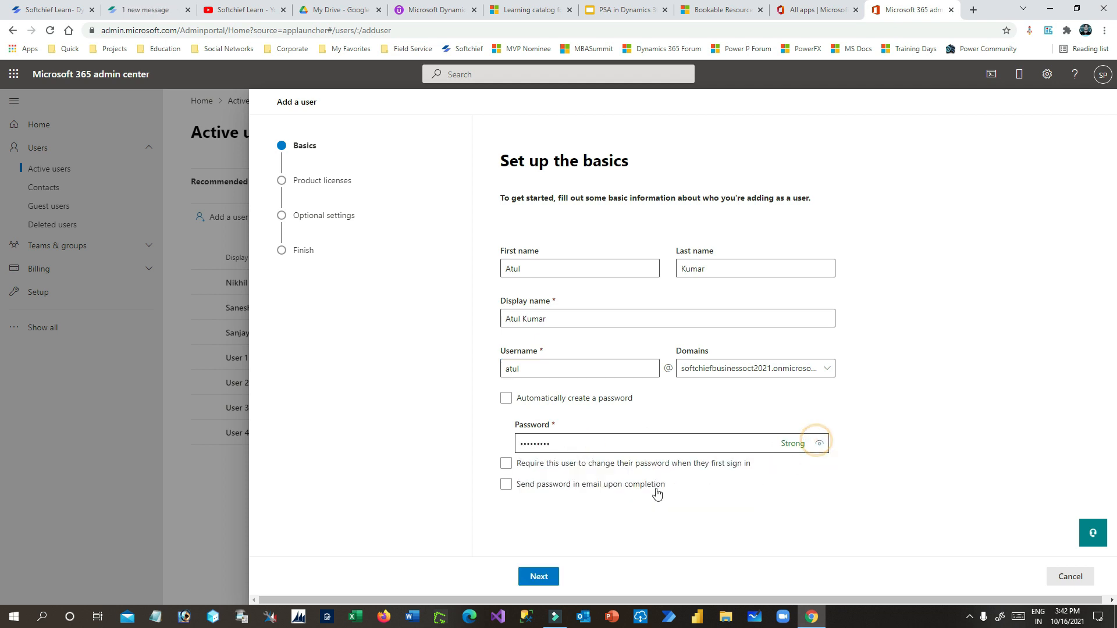
- Assign Dynamics 365 Customer Engagement Plan, Power Automate Free and Office 365 E3 licenses, then finish adding
{"action": "left_click", "coordinate": [538, 577]}
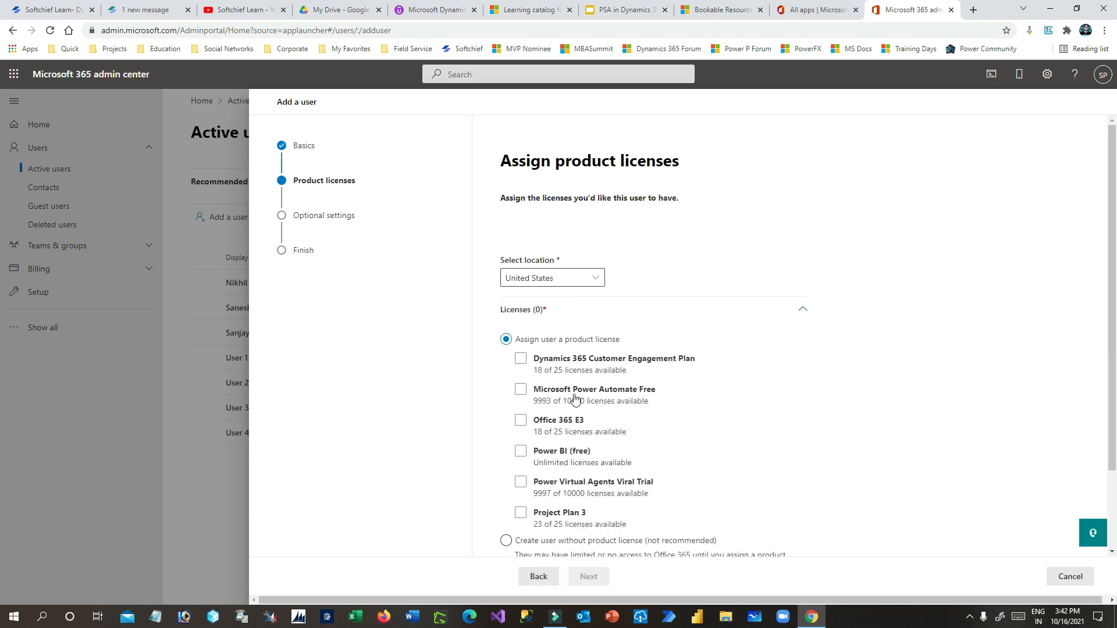
{"action": "left_click", "coordinate": [520, 359]}
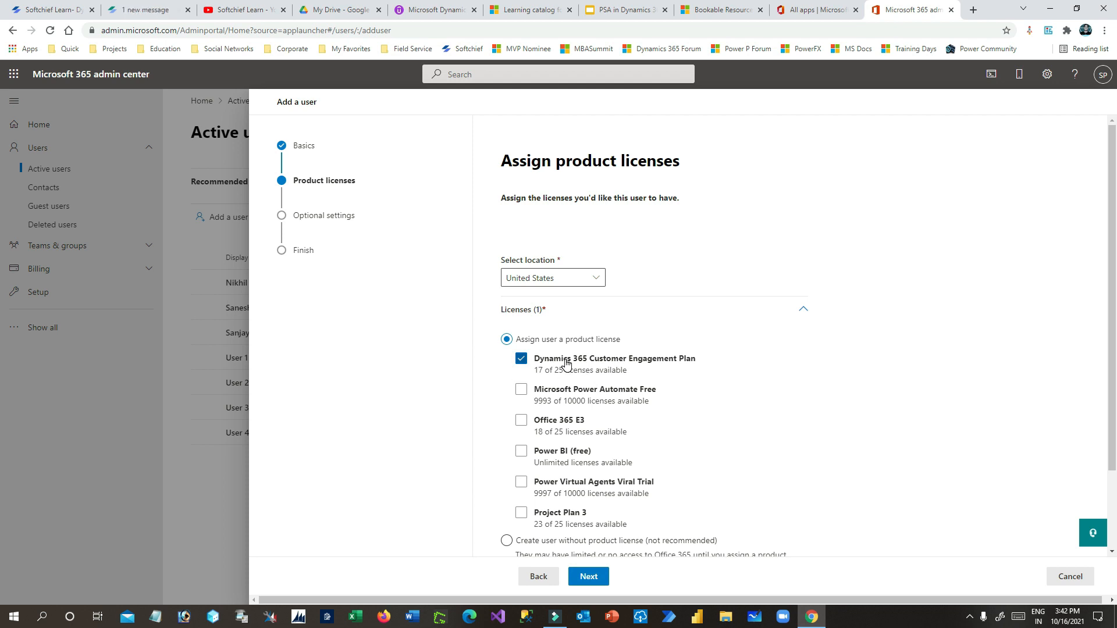
{"action": "left_click", "coordinate": [520, 389]}
{"action": "left_click", "coordinate": [520, 420]}
{"action": "left_click", "coordinate": [588, 576]}
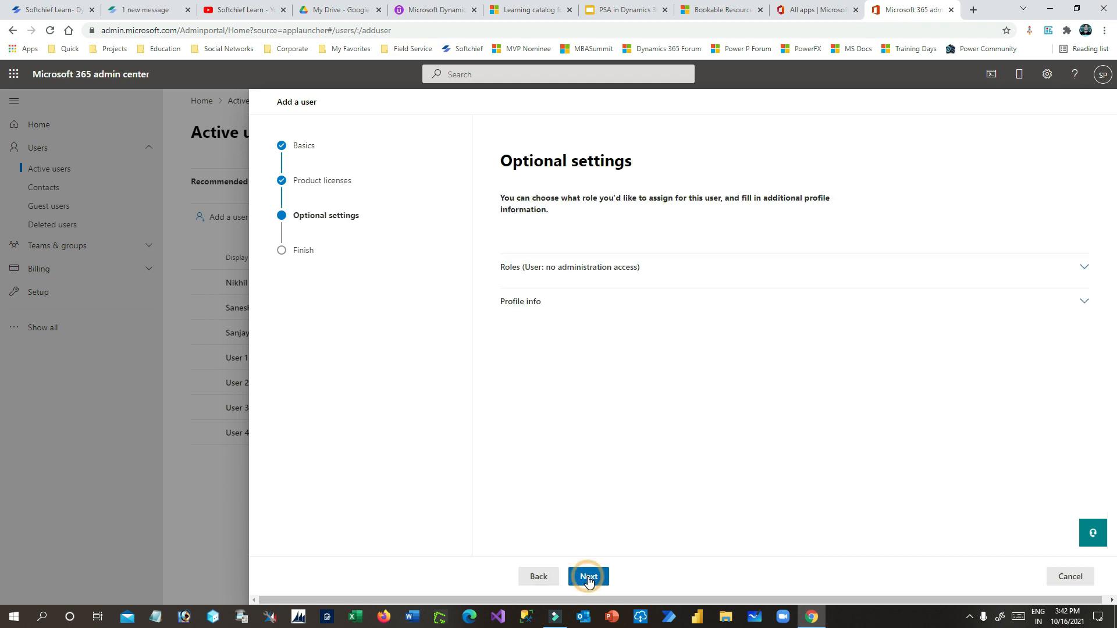
{"action": "left_click", "coordinate": [588, 576]}
{"action": "left_click", "coordinate": [616, 579]}
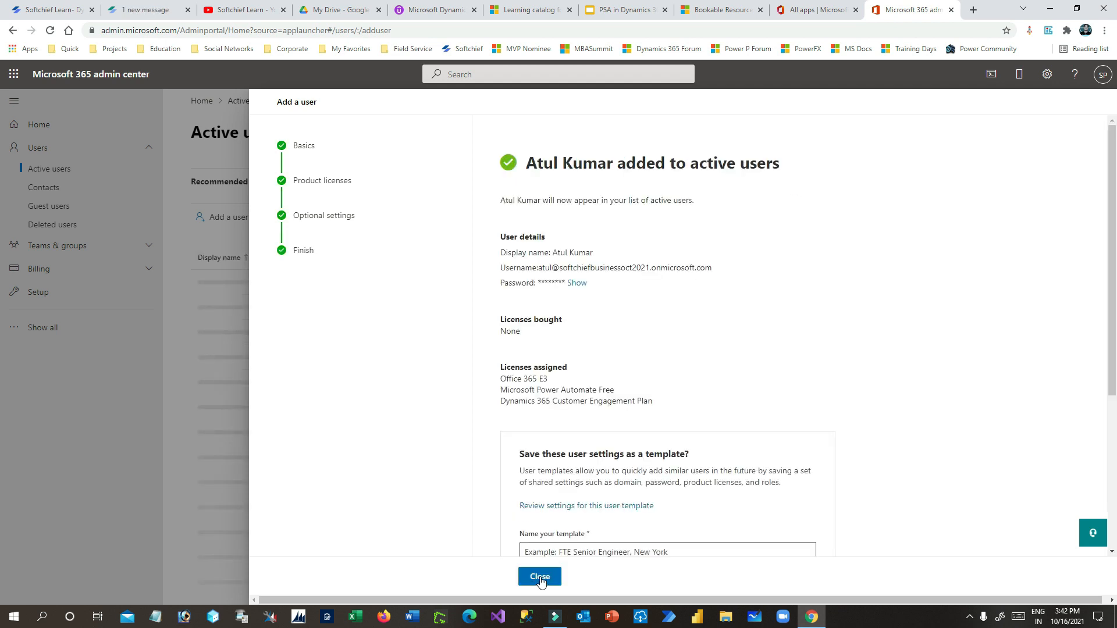
{"action": "left_click", "coordinate": [538, 577]}
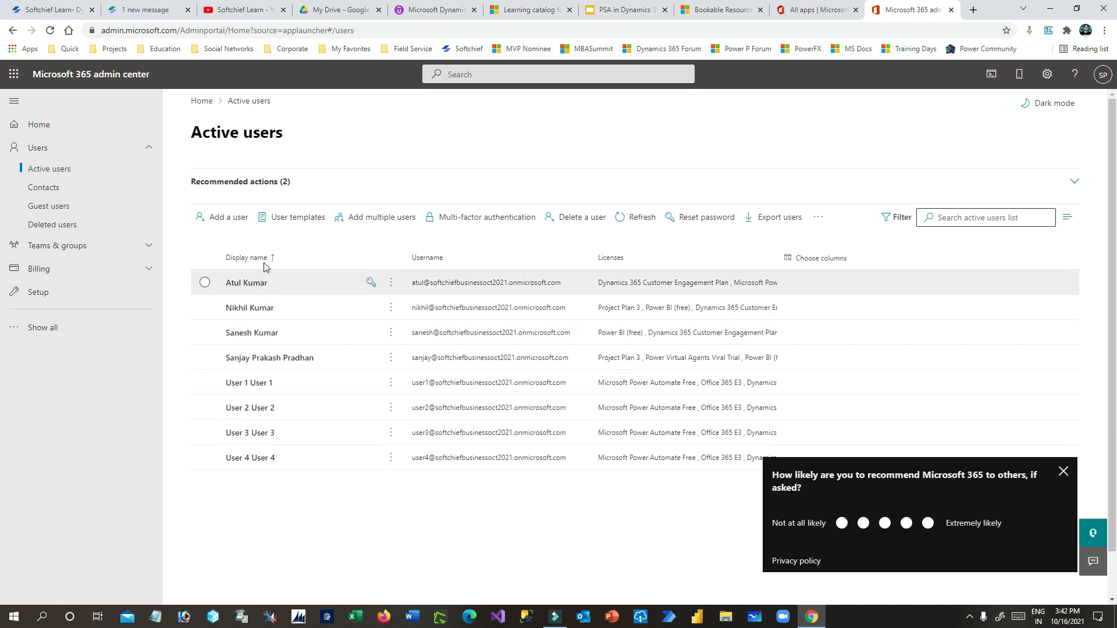
- Enter the Business Analyst's first and last name, username and password in a new user form
{"action": "left_click", "coordinate": [232, 223]}
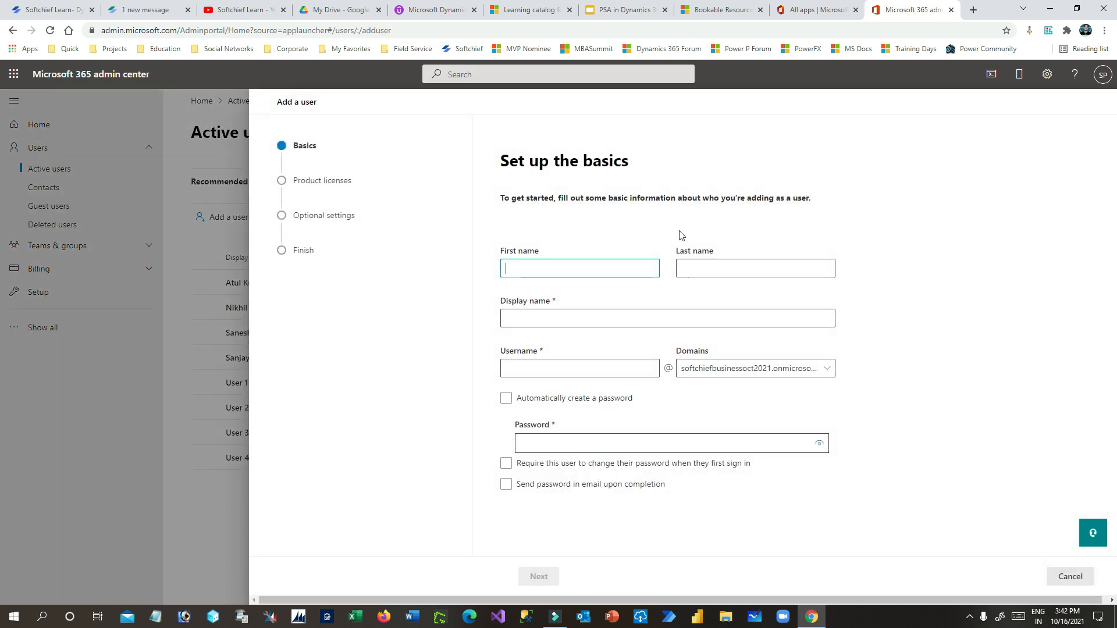
{"action": "key", "text": "ctrl+shift+Tab"}
{"action": "key", "text": "ctrl+shift+Tab"}
{"action": "key", "text": "ctrl+shift+Tab"}
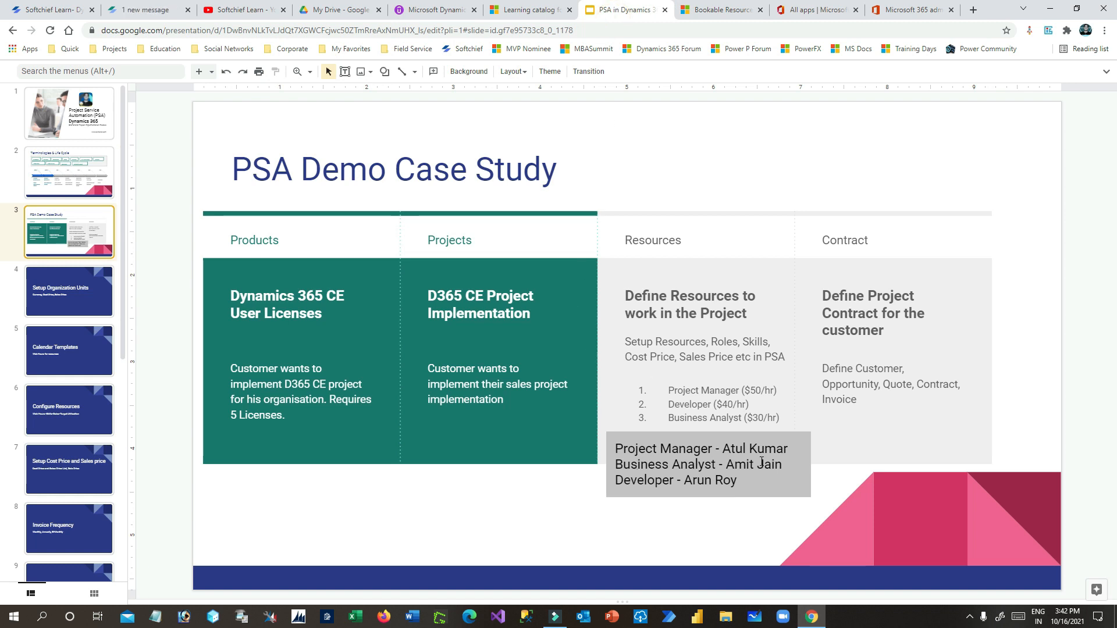
{"action": "key", "text": "ctrl+Tab"}
{"action": "key", "text": "ctrl+Tab"}
{"action": "key", "text": "ctrl+Tab"}
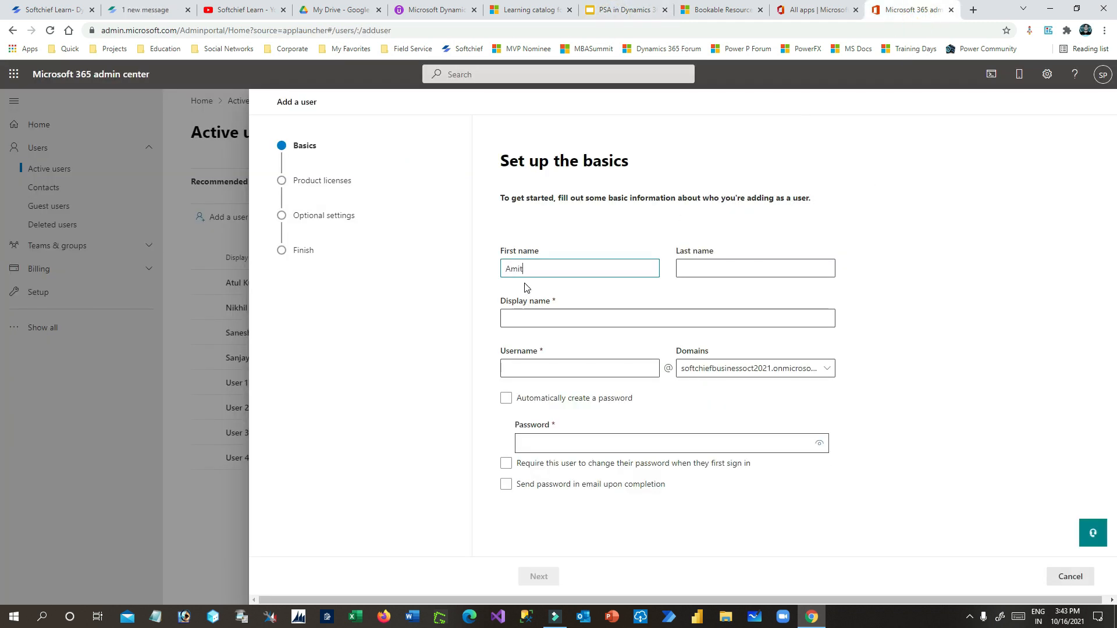
{"action": "key", "text": "Tab"}
{"action": "type", "text": "Jai"}
{"action": "left_click", "coordinate": [541, 320]}
{"action": "left_click", "coordinate": [543, 376]}
{"action": "type", "text": "amit"}
{"action": "left_click", "coordinate": [556, 447]}
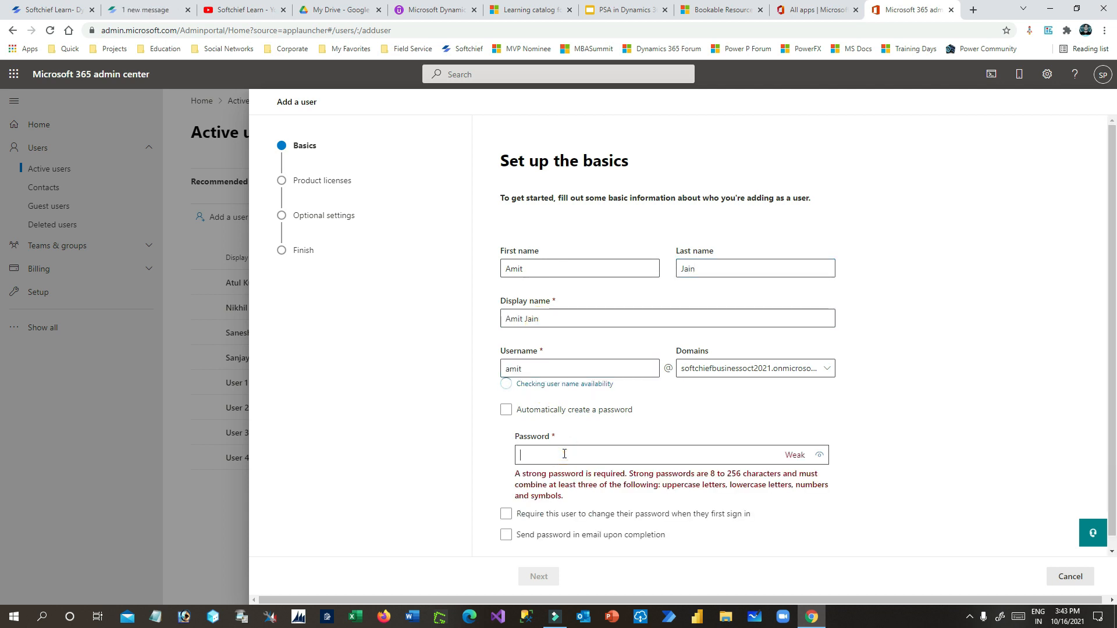
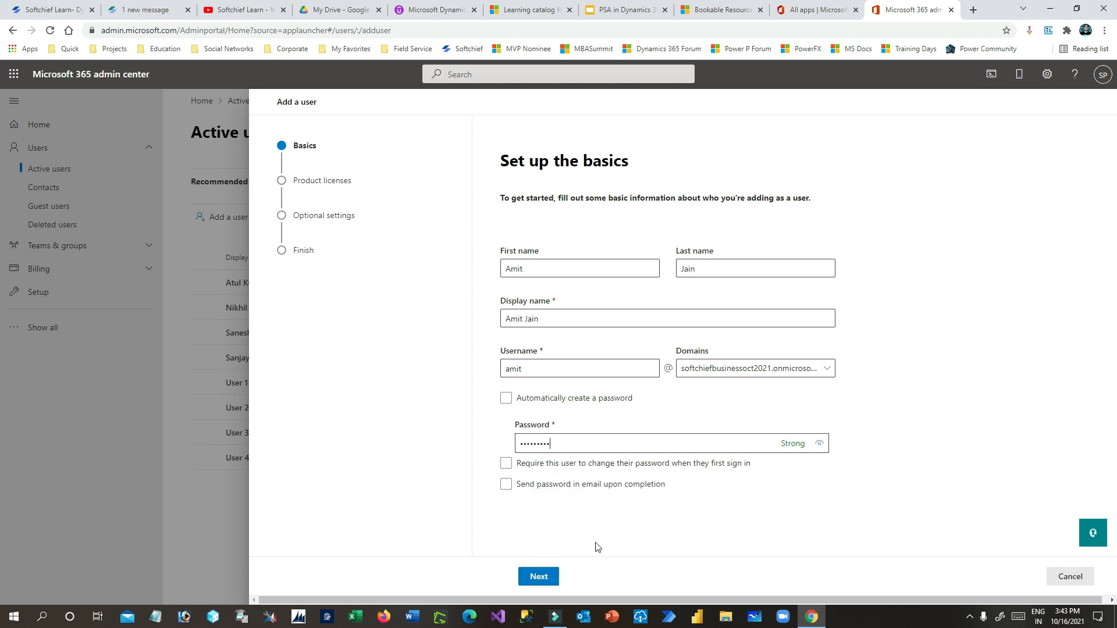
- Assign Dynamics 365, Power Automate Free, Office 365 E3, Power BI (free) and Power Virtual Agents licenses
{"action": "left_click", "coordinate": [538, 578]}
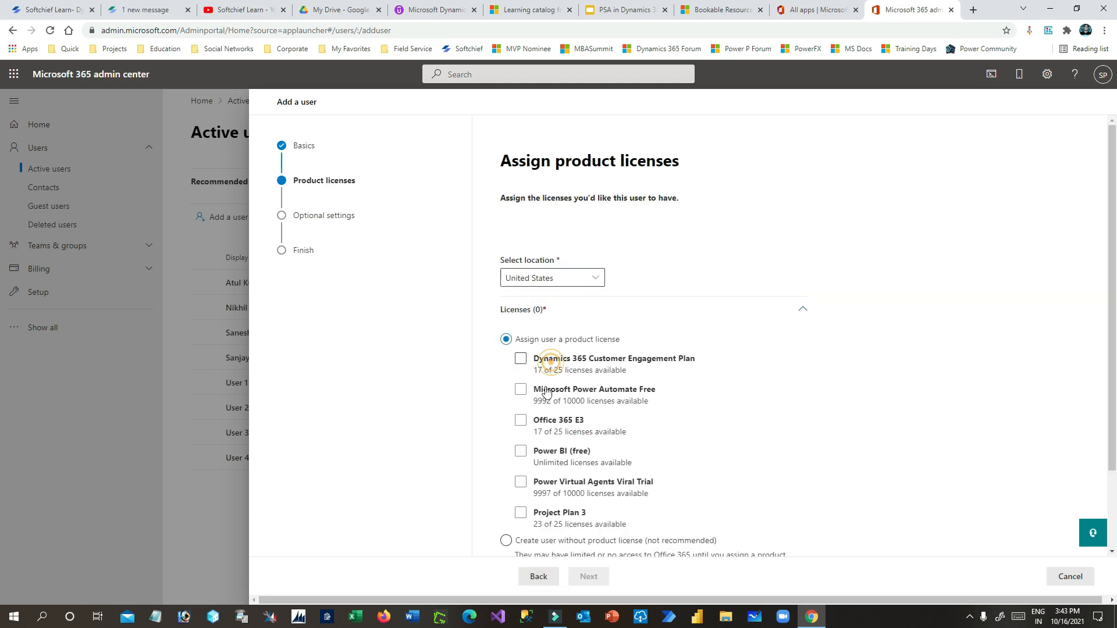
{"action": "left_click", "coordinate": [542, 391]}
{"action": "left_click", "coordinate": [538, 422]}
{"action": "left_click", "coordinate": [553, 359]}
{"action": "left_click", "coordinate": [549, 453]}
{"action": "left_click", "coordinate": [544, 486]}
{"action": "left_click", "coordinate": [522, 514]}
{"action": "left_click", "coordinate": [580, 576]}
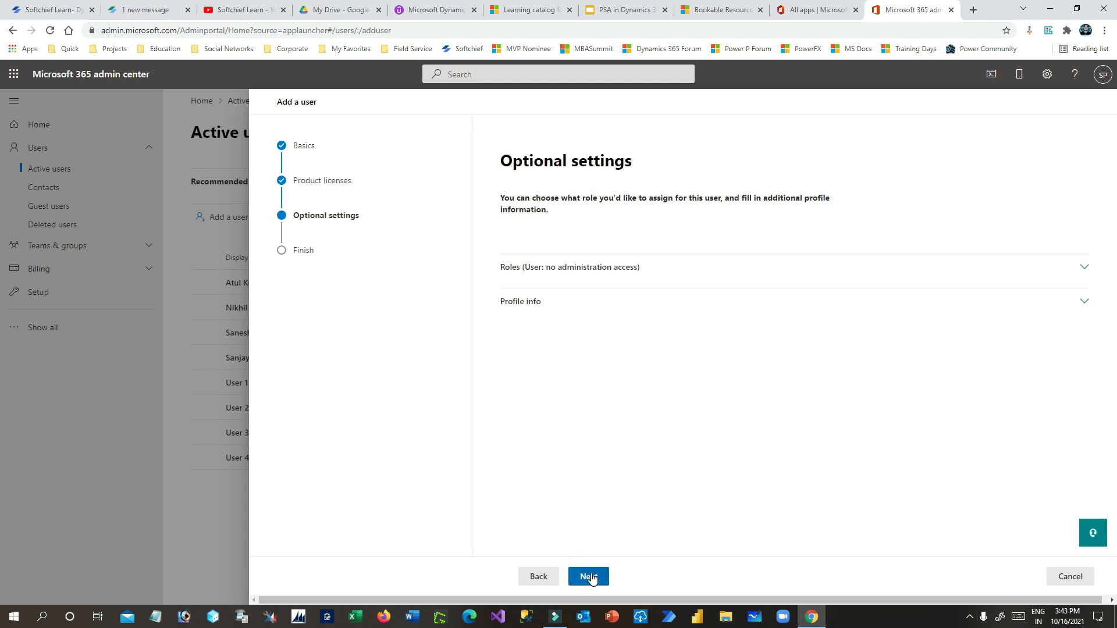
{"action": "left_click", "coordinate": [584, 576]}
{"action": "left_click", "coordinate": [614, 577]}
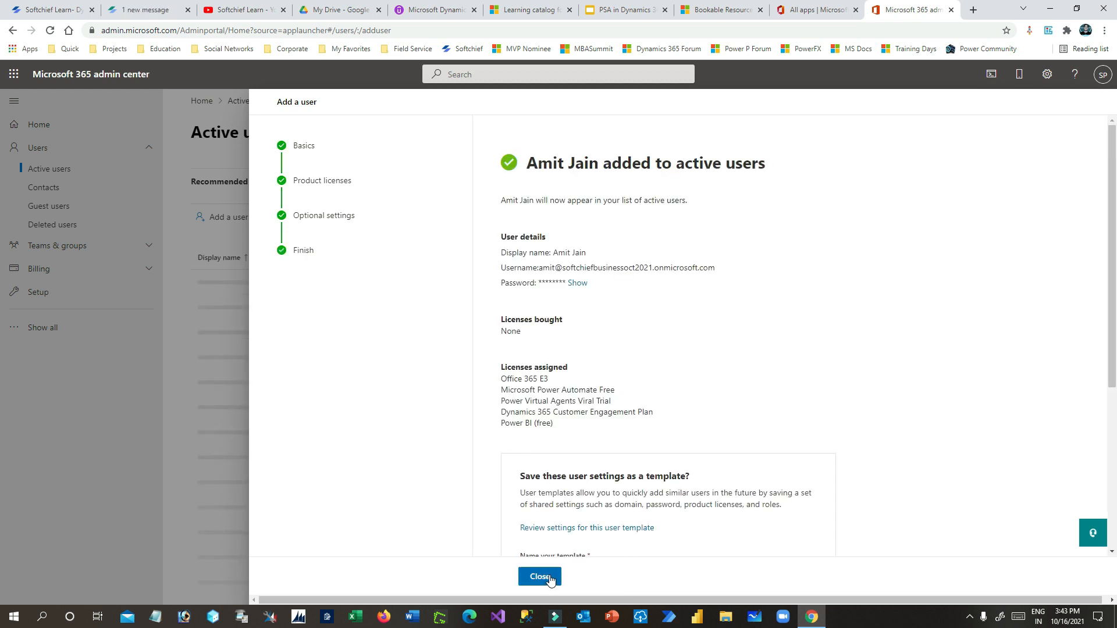
{"action": "left_click", "coordinate": [539, 576]}
{"action": "left_click", "coordinate": [226, 218]}
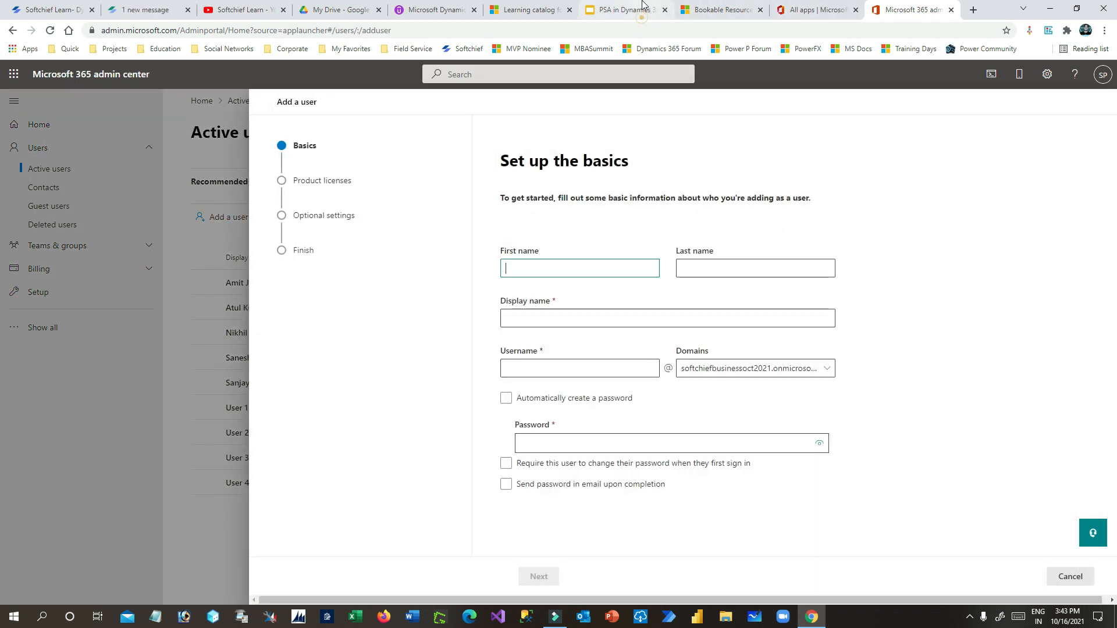
- Enter the third user's name from the case study slide, plus a password
{"action": "left_click", "coordinate": [625, 10]}
{"action": "left_click", "coordinate": [895, 11]}
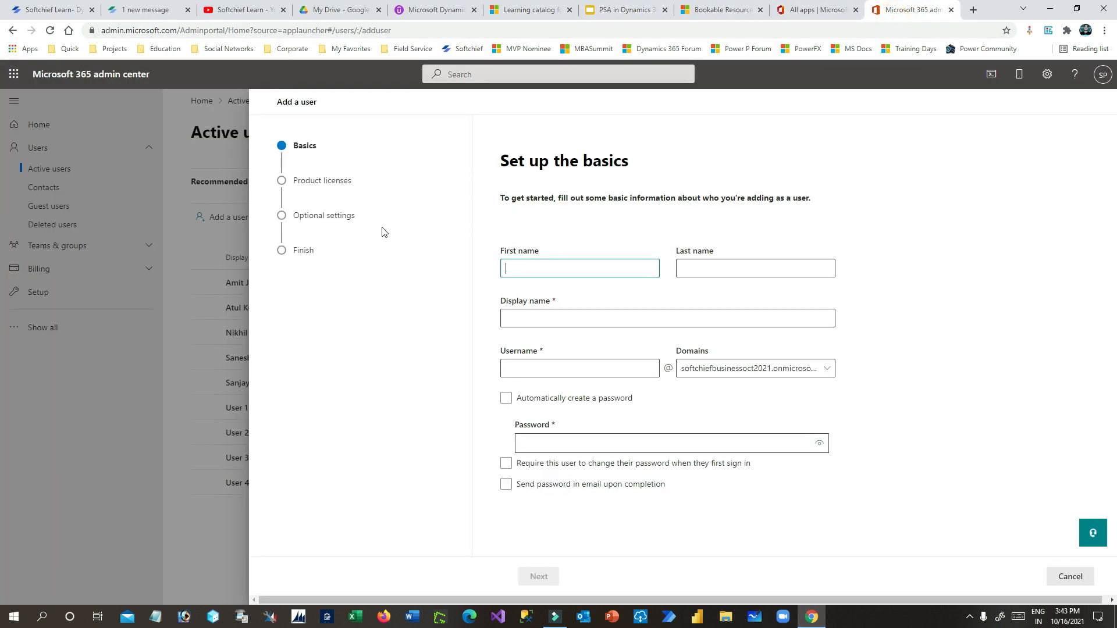
{"action": "left_click", "coordinate": [623, 10]}
{"action": "left_click", "coordinate": [925, 10]}
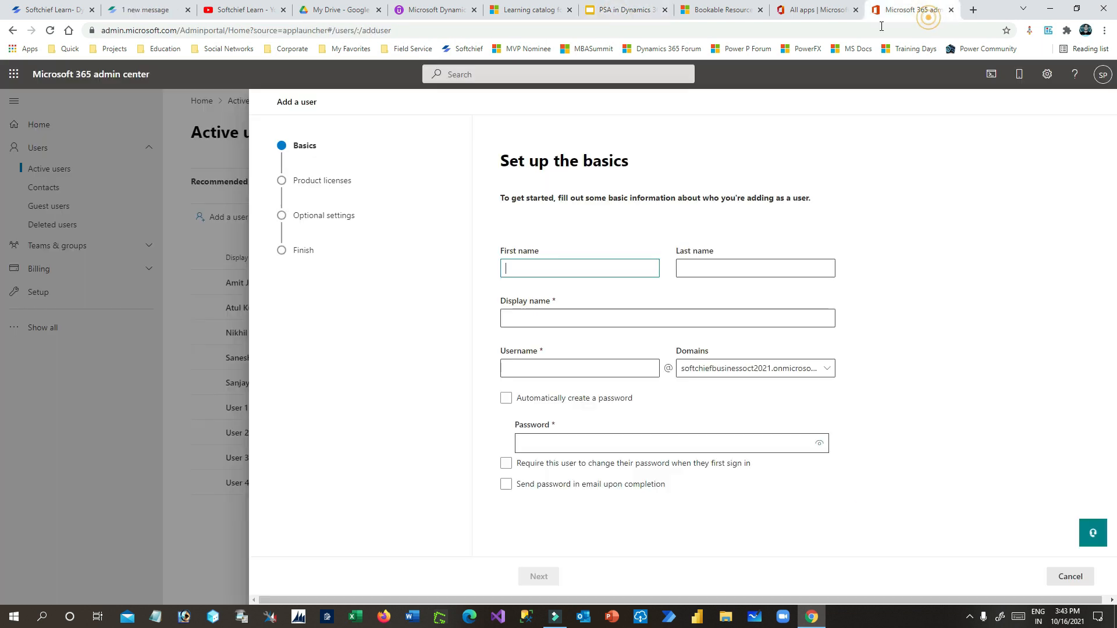
{"action": "left_click", "coordinate": [544, 265]}
{"action": "type", "text": "Arun"}
{"action": "key", "text": "Tab"}
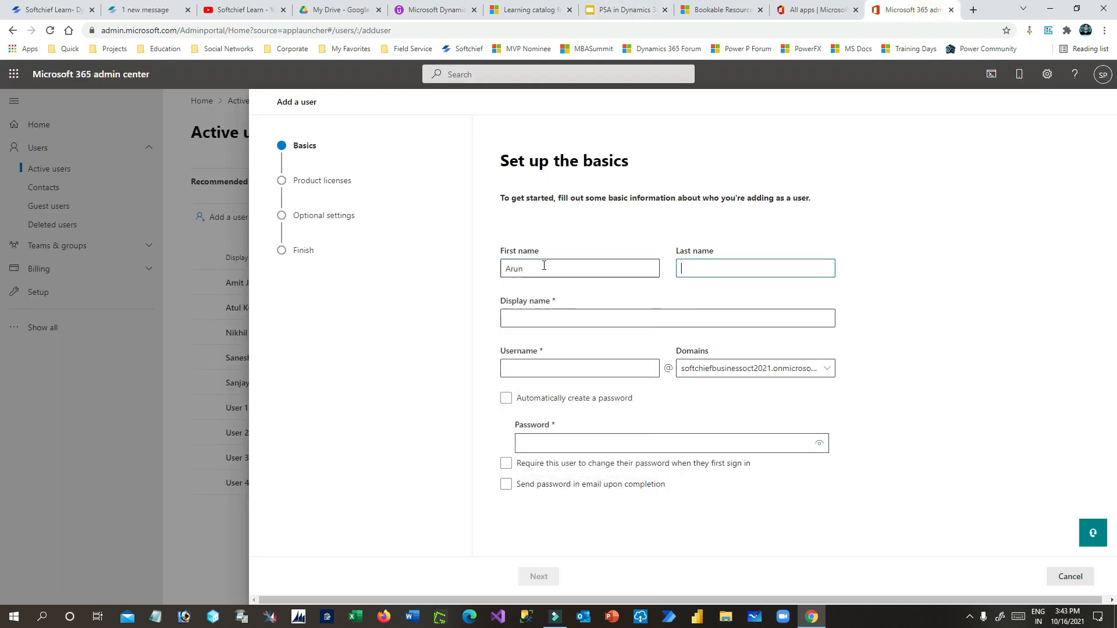
{"action": "key", "text": "Tab"}
{"action": "key", "text": "Tab"}
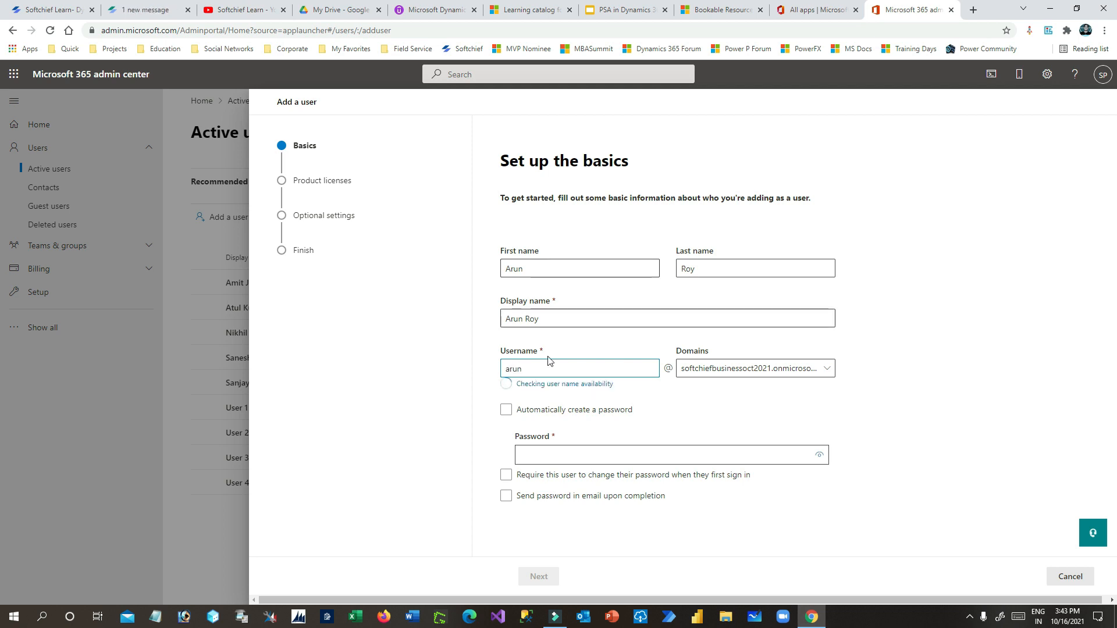
{"action": "left_click", "coordinate": [552, 456]}
{"action": "type", "text": "••••"}
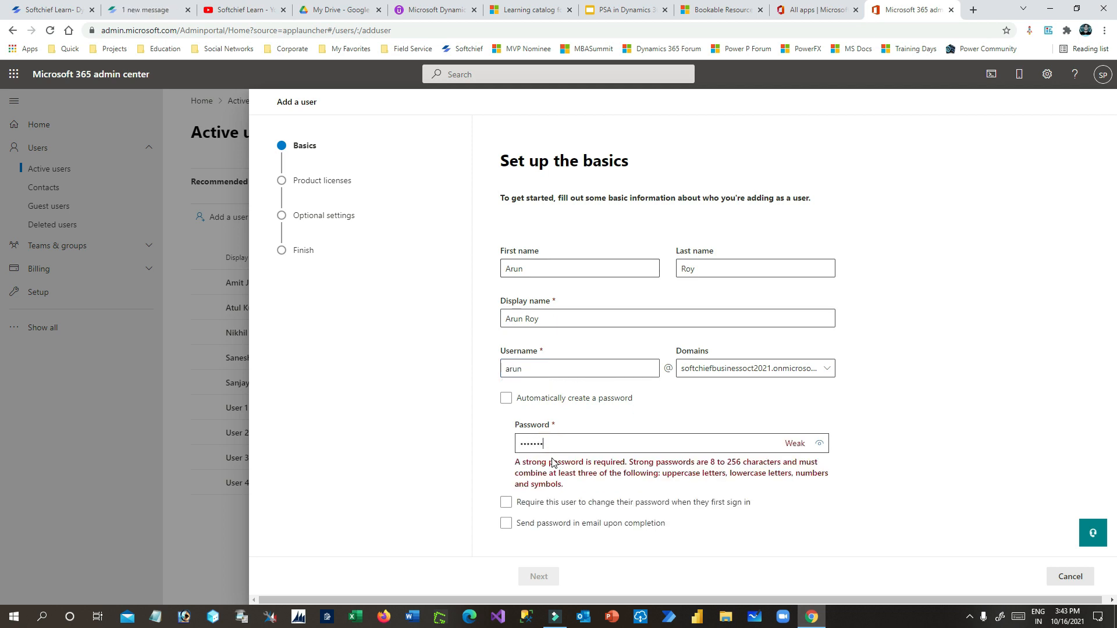
- Assign all six licenses, including Power BI (free) and Project Plan 3, and finish adding the user
{"action": "left_click", "coordinate": [538, 578]}
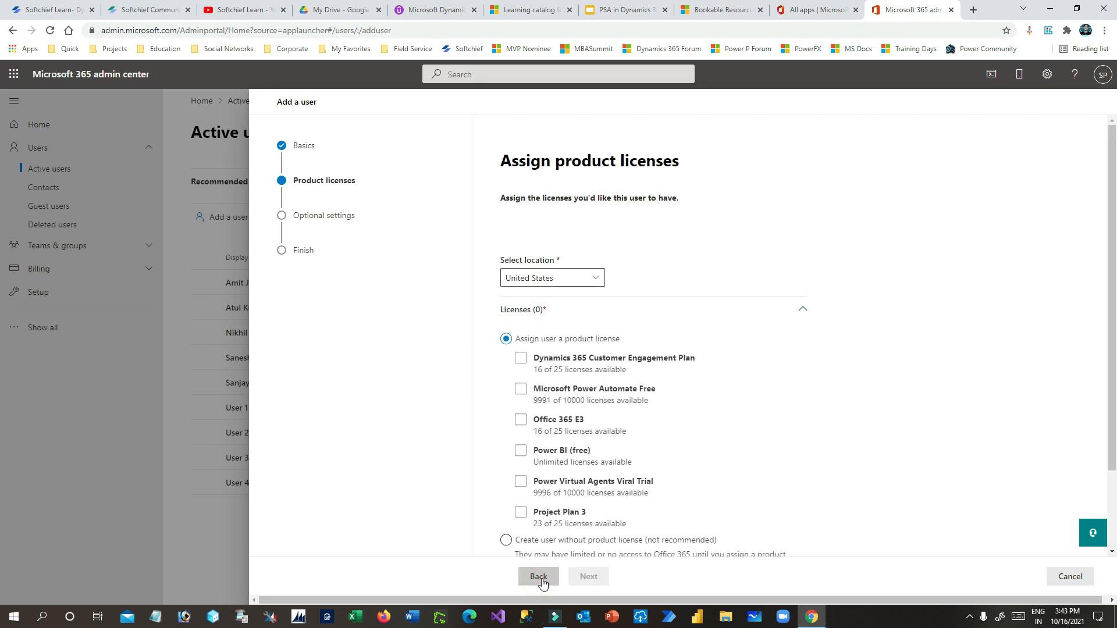
{"action": "left_click", "coordinate": [521, 358]}
{"action": "left_click", "coordinate": [521, 389]}
{"action": "left_click", "coordinate": [521, 420]}
{"action": "left_click", "coordinate": [522, 451]}
{"action": "left_click", "coordinate": [521, 482]}
{"action": "left_click", "coordinate": [521, 513]}
{"action": "left_click", "coordinate": [588, 576]}
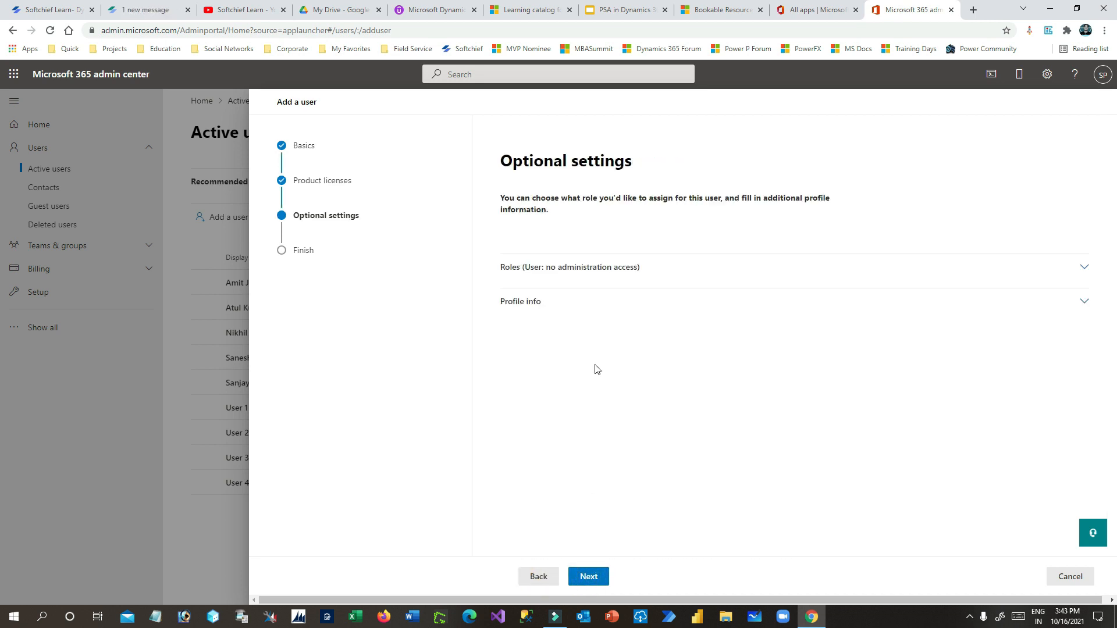
{"action": "left_click", "coordinate": [592, 579]}
{"action": "left_click", "coordinate": [608, 579]}
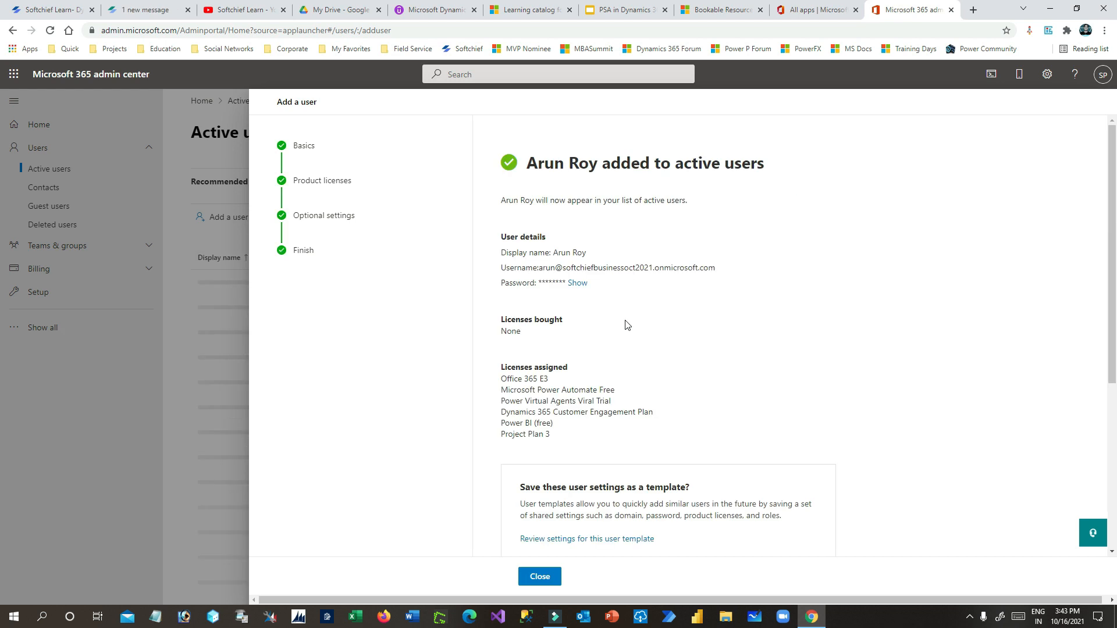
{"action": "left_click", "coordinate": [539, 576]}
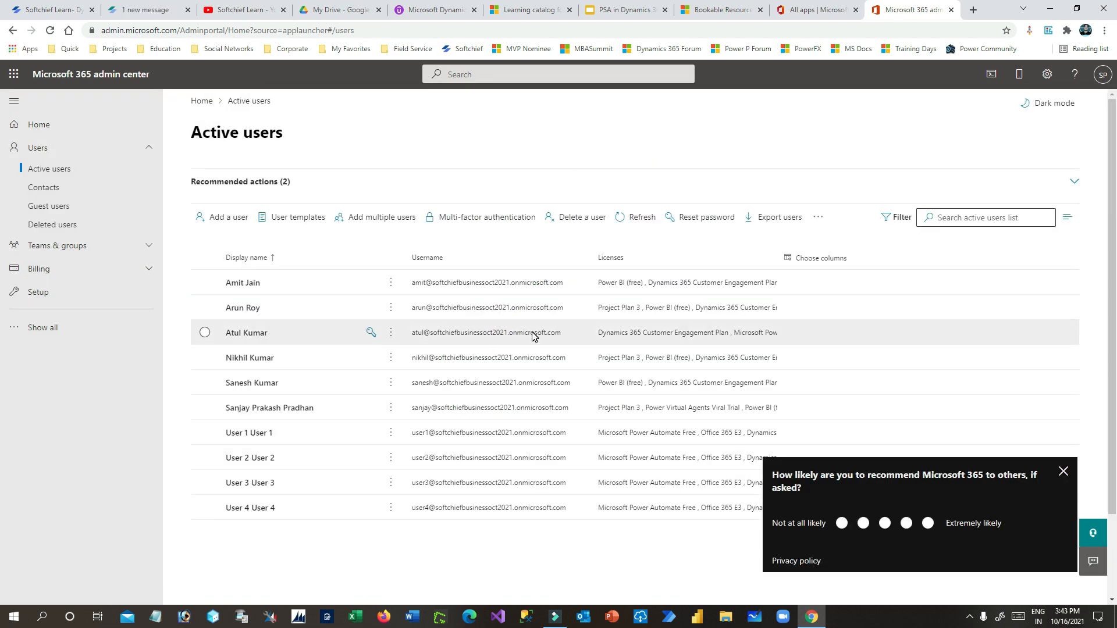
- Search the bookable resource's user lookup for the first resource's name
{"action": "left_click", "coordinate": [835, 12]}
{"action": "left_click", "coordinate": [706, 11]}
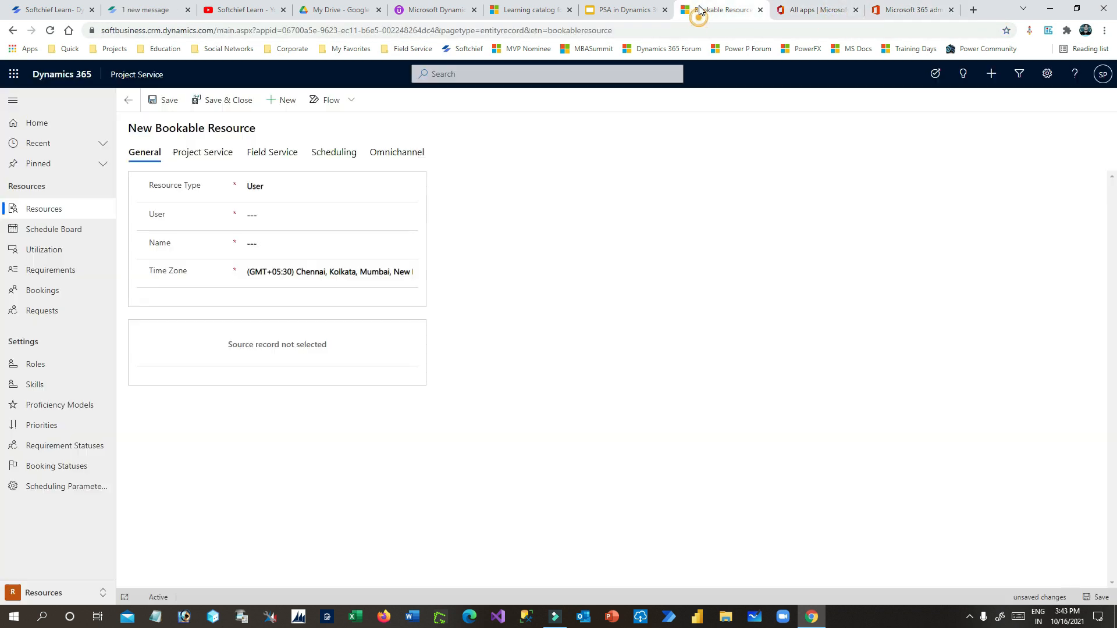
{"action": "left_click", "coordinate": [277, 215]}
{"action": "left_click", "coordinate": [409, 215]}
{"action": "left_click", "coordinate": [304, 214]}
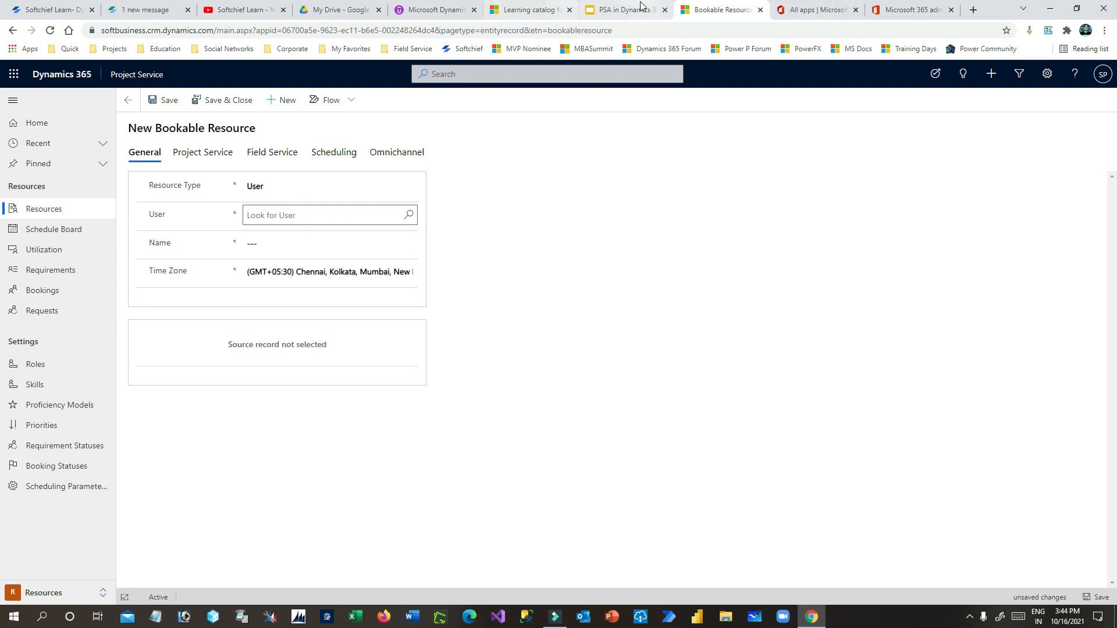
{"action": "left_click", "coordinate": [634, 9]}
{"action": "left_click", "coordinate": [759, 3]}
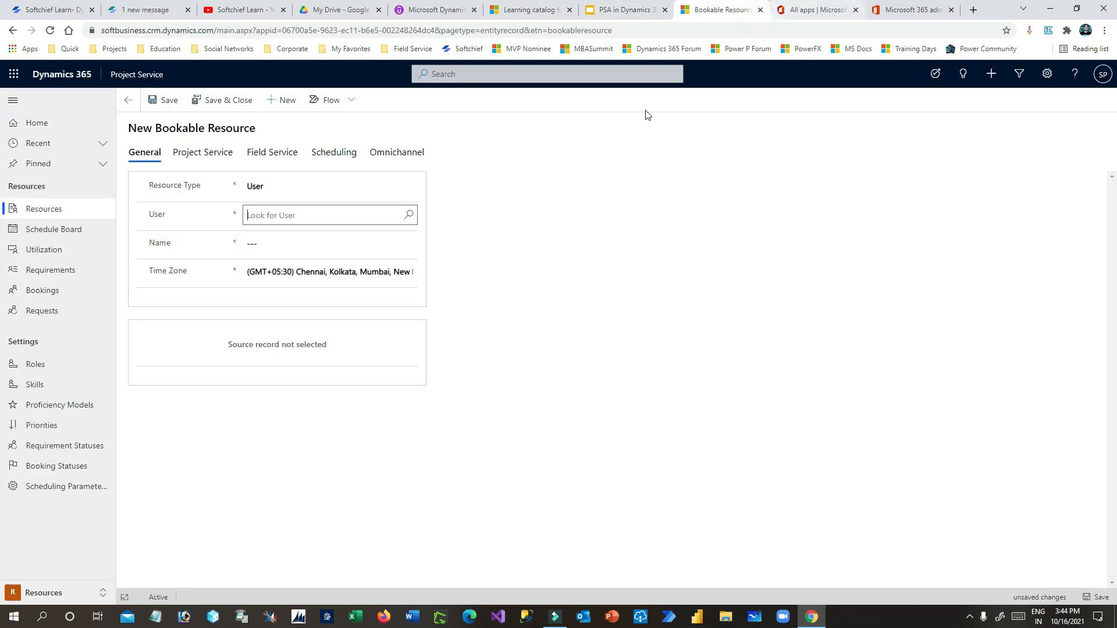
{"action": "type", "text": "atu"}
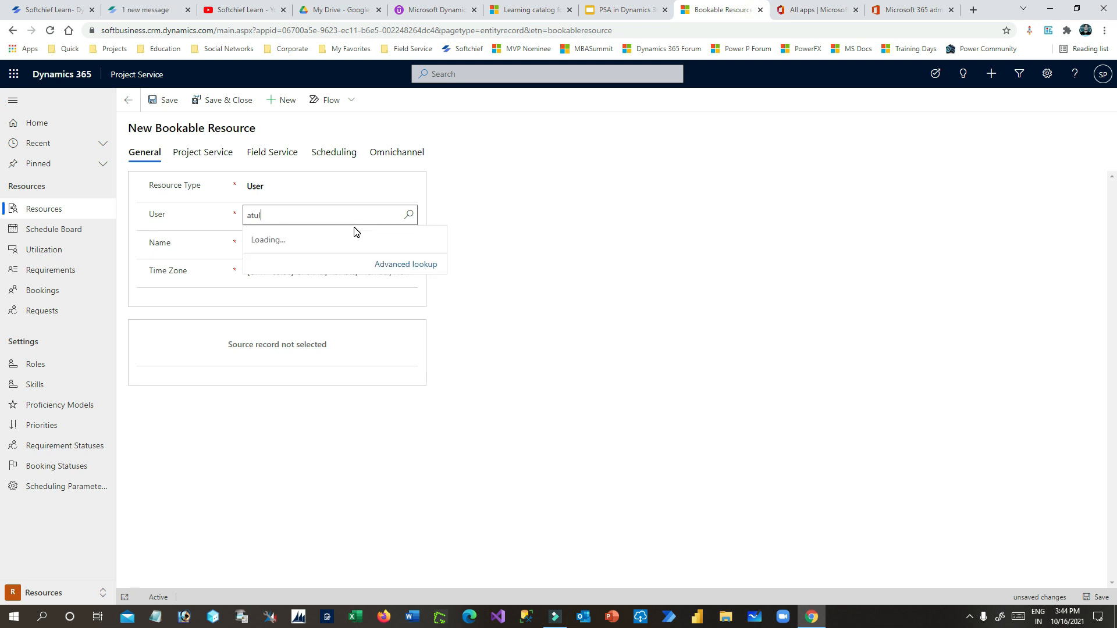
{"action": "type", "text": "l"}
{"action": "left_click", "coordinate": [410, 215]}
- Close the Microsoft 365 admin tab, check the Dynamics 365 settings menu, and open a blank browser tab
{"action": "left_click", "coordinate": [809, 10]}
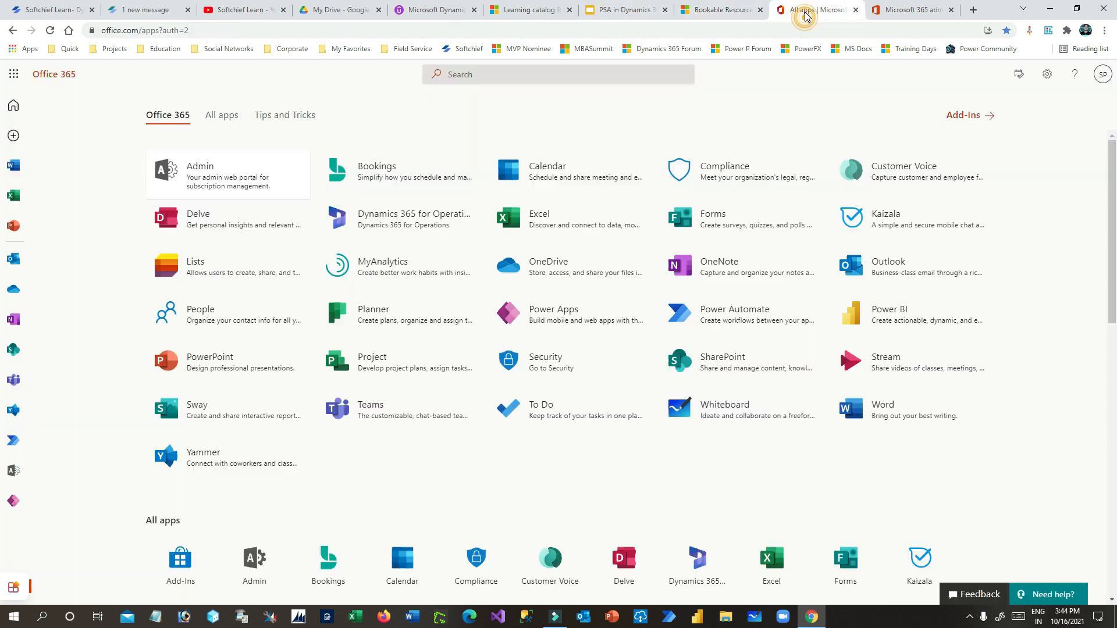
{"action": "left_click", "coordinate": [906, 16]}
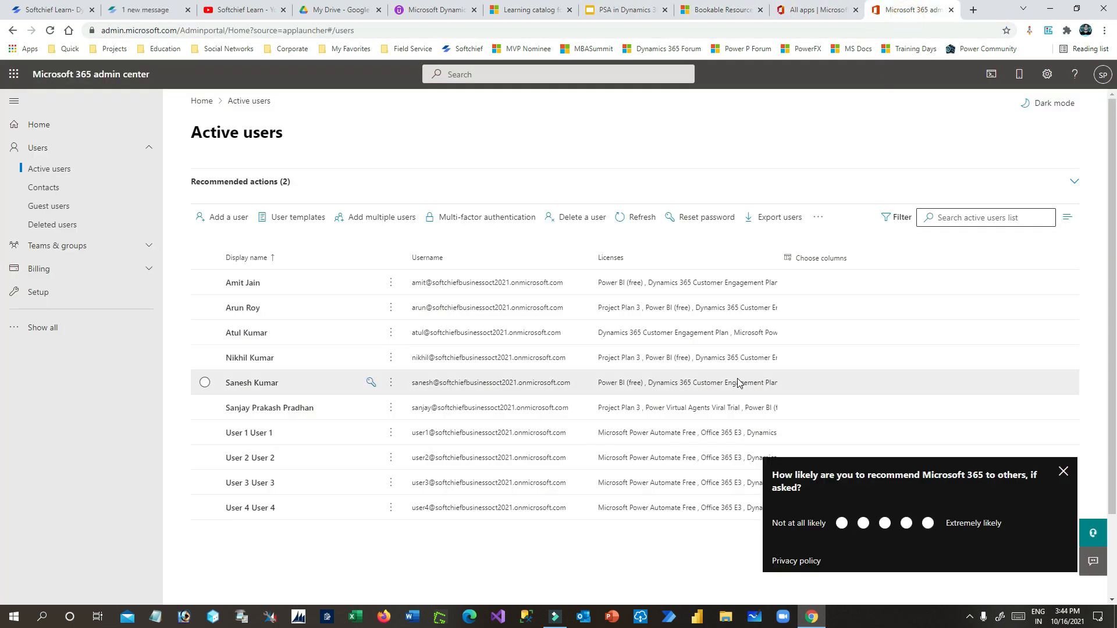
{"action": "left_click", "coordinate": [1049, 80]}
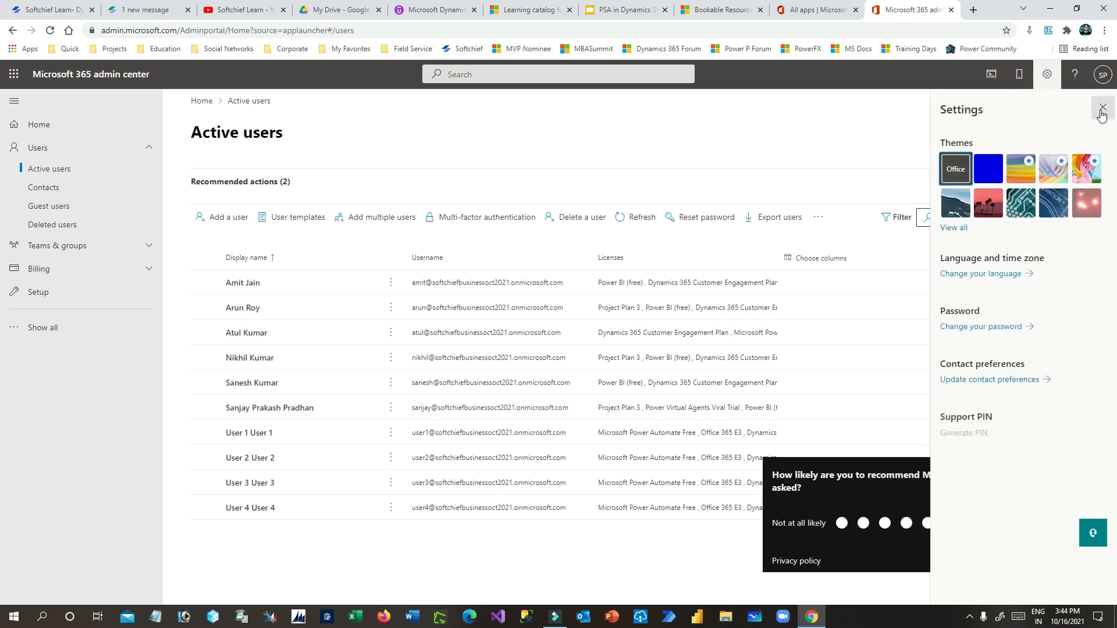
{"action": "left_click", "coordinate": [1101, 110]}
{"action": "left_click", "coordinate": [950, 10]}
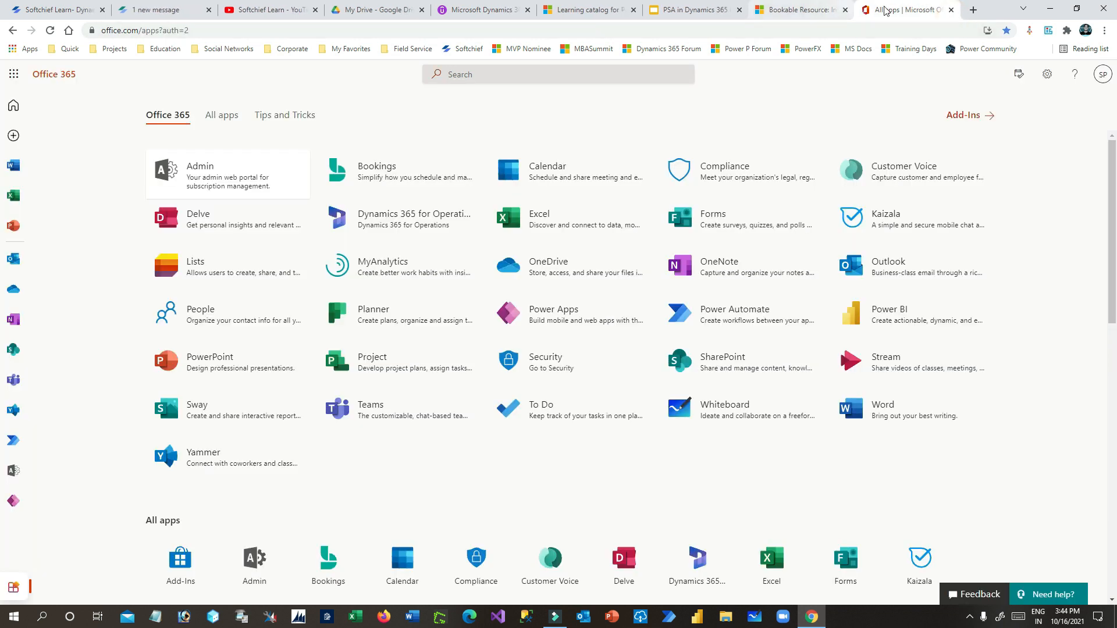
{"action": "left_click", "coordinate": [777, 11]}
{"action": "left_click", "coordinate": [692, 9]}
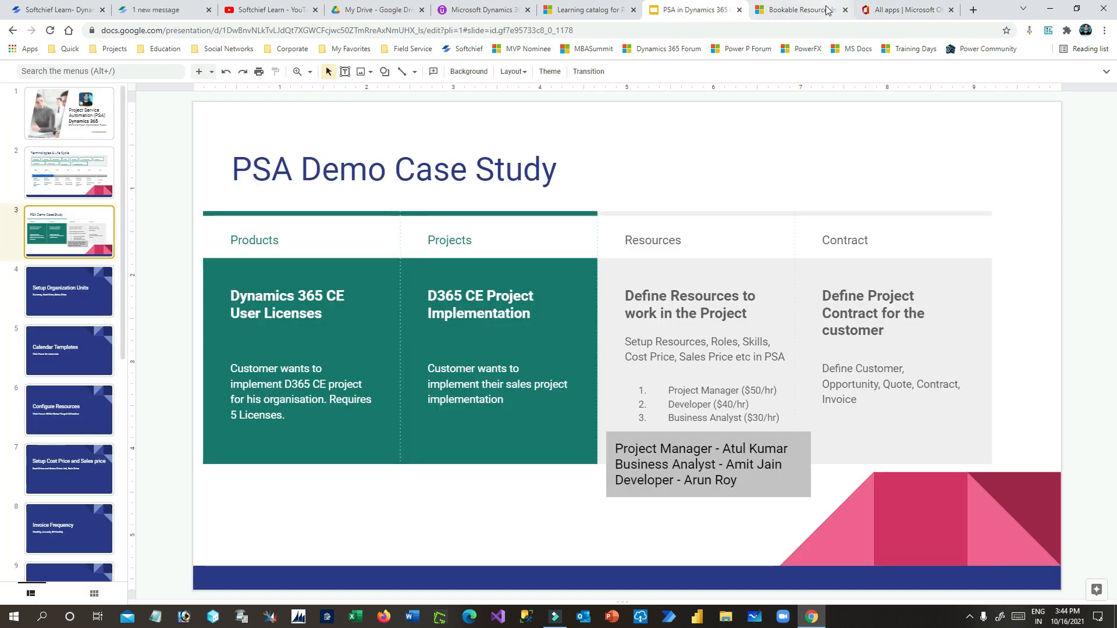
{"action": "left_click", "coordinate": [803, 9]}
{"action": "left_click", "coordinate": [1046, 79]}
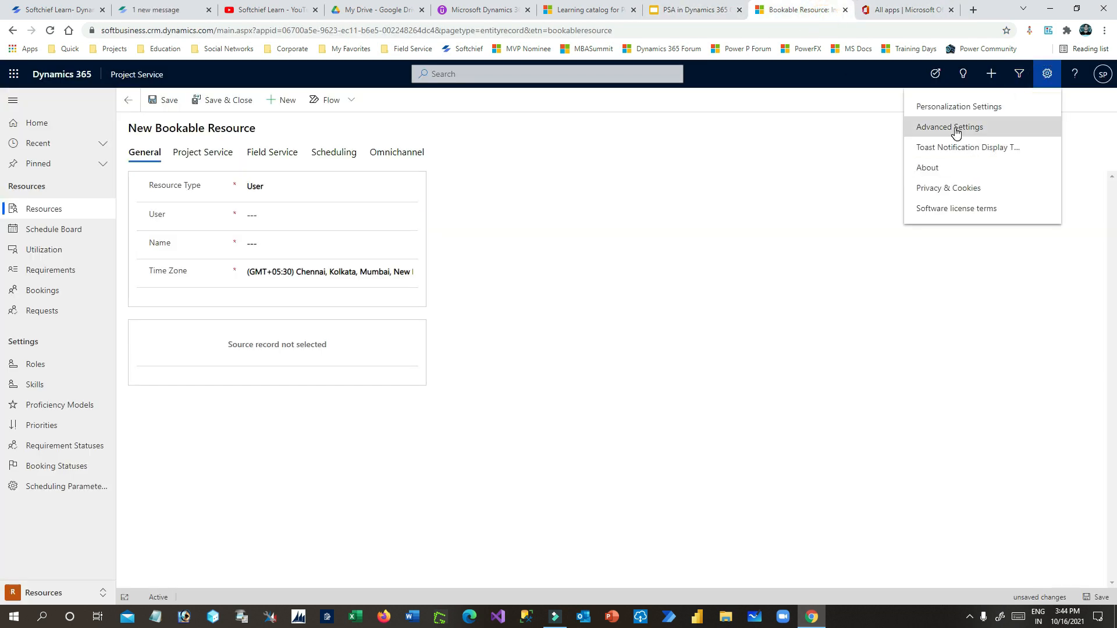
{"action": "left_click", "coordinate": [929, 10]}
{"action": "left_click", "coordinate": [973, 9]}
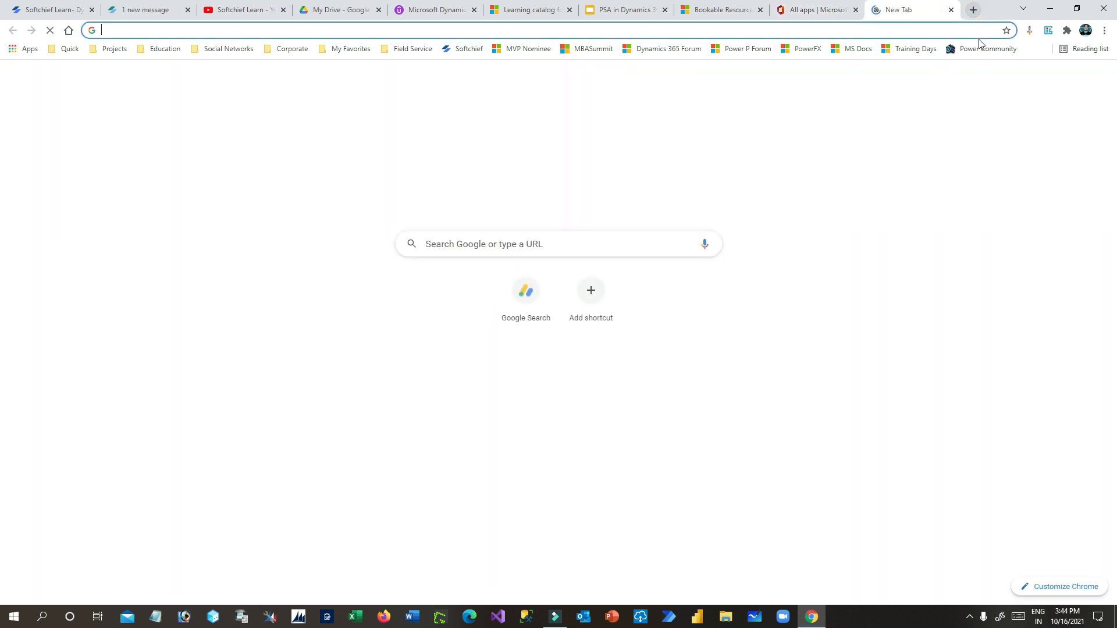
- Go to admin.powerplatform.microsoft.com, skip the security prompt, and select the development environment
{"action": "type", "text": "admin"}
{"action": "key", "text": "Return"}
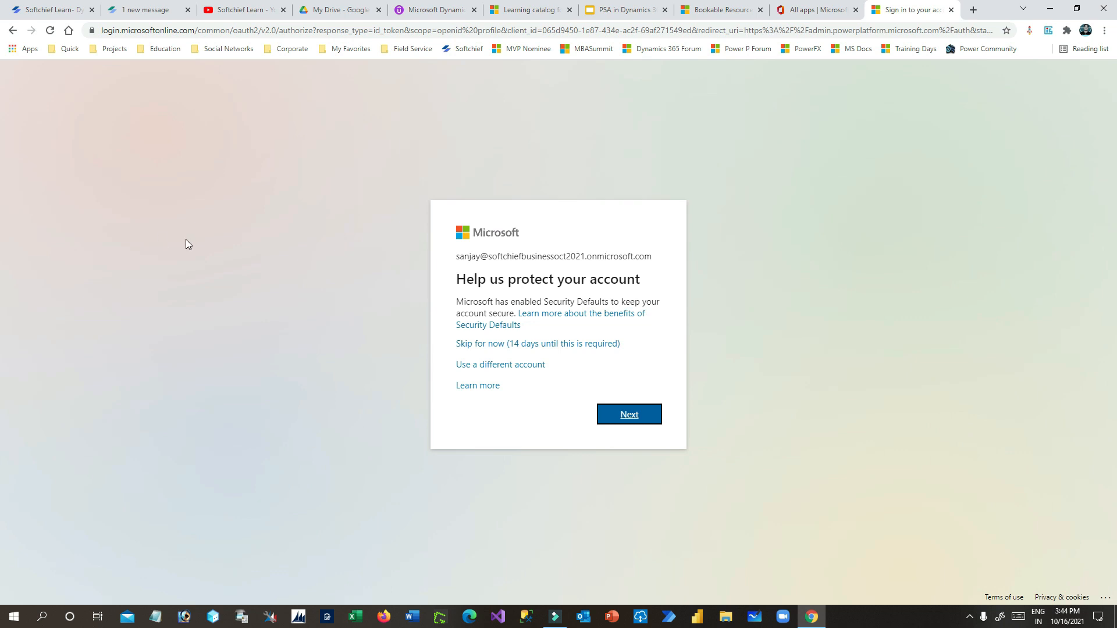
{"action": "left_click", "coordinate": [498, 345]}
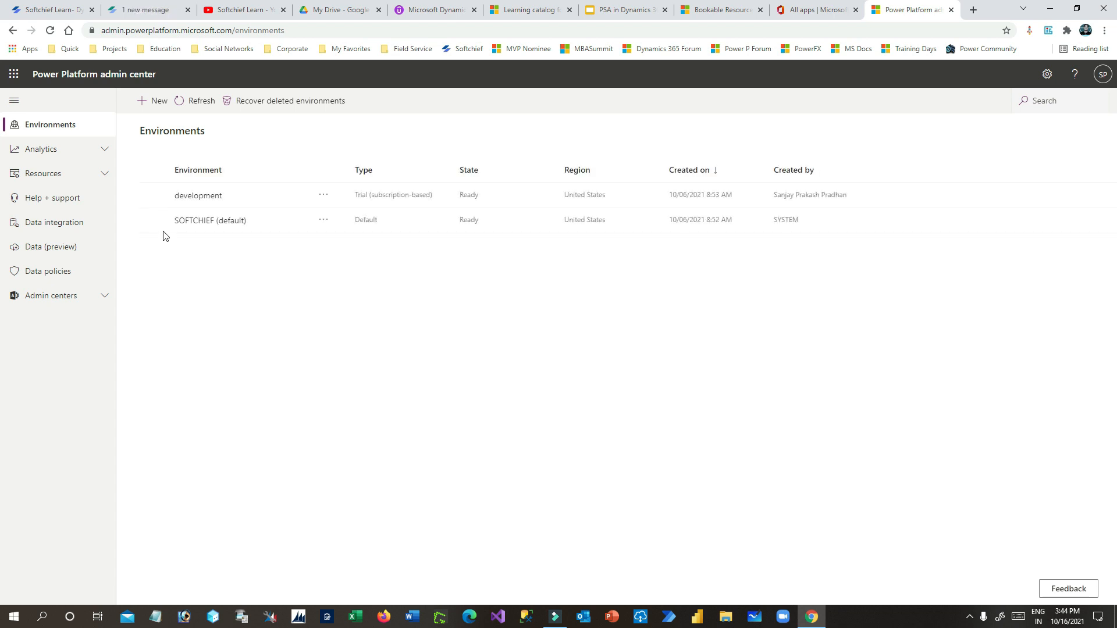
{"action": "left_click", "coordinate": [154, 197]}
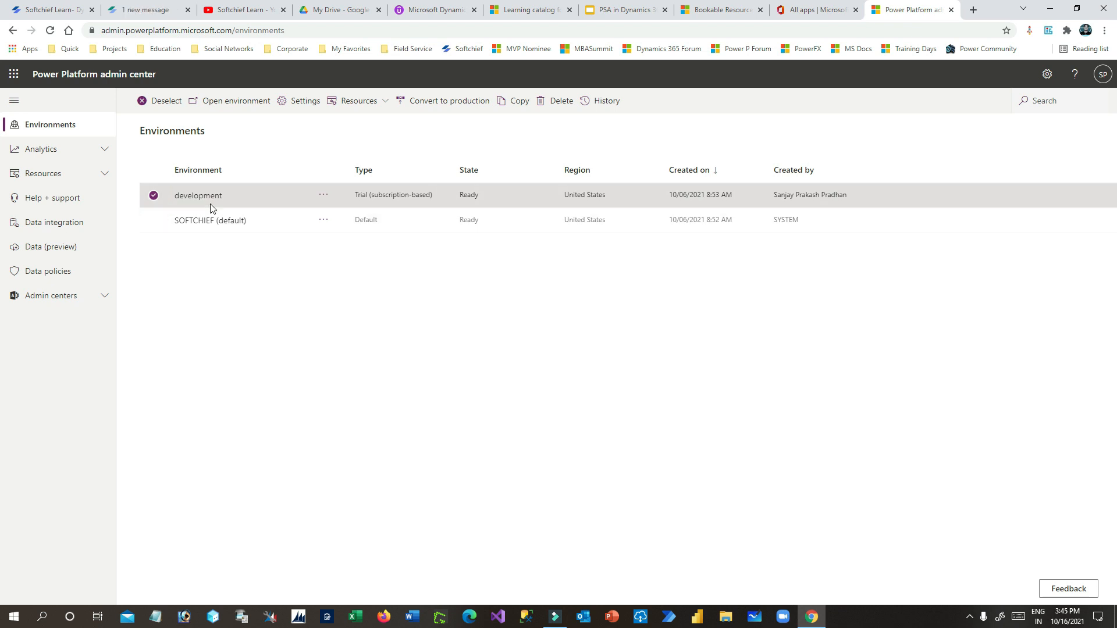
- Open the development environment's Users + permissions > Users page, dismiss feedback, and search a user to add
{"action": "left_click", "coordinate": [303, 109]}
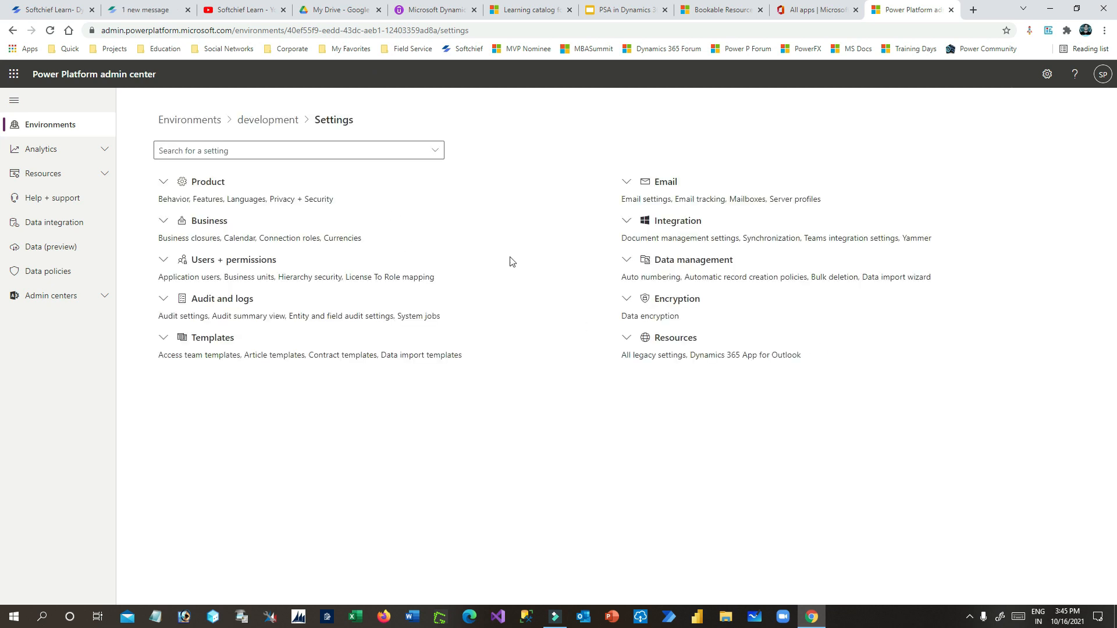
{"action": "left_click", "coordinate": [166, 259]}
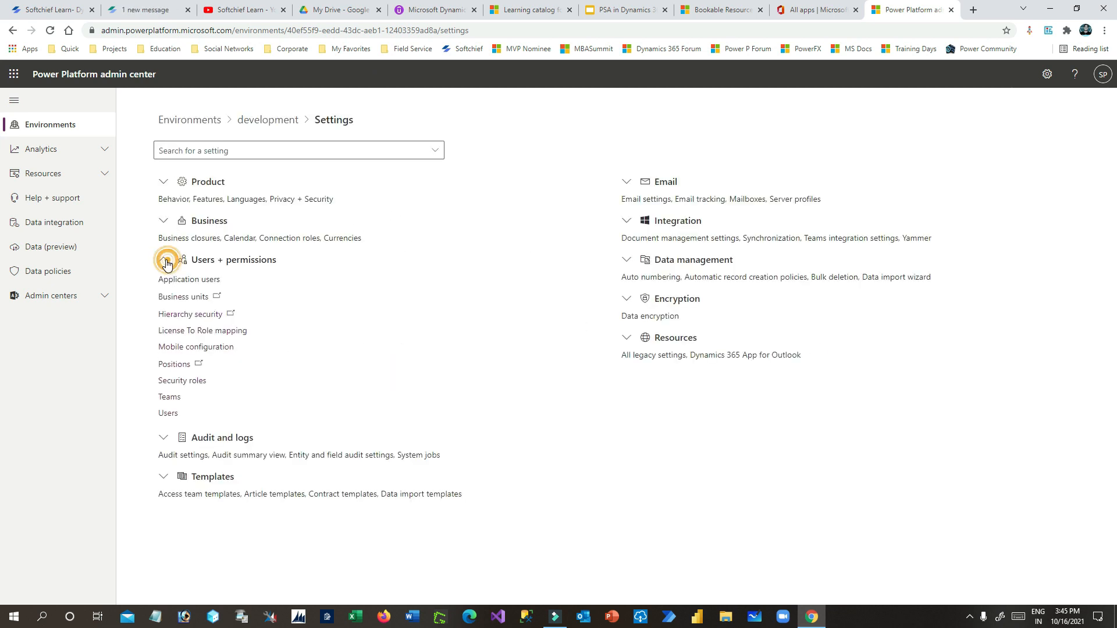
{"action": "left_click", "coordinate": [168, 413]}
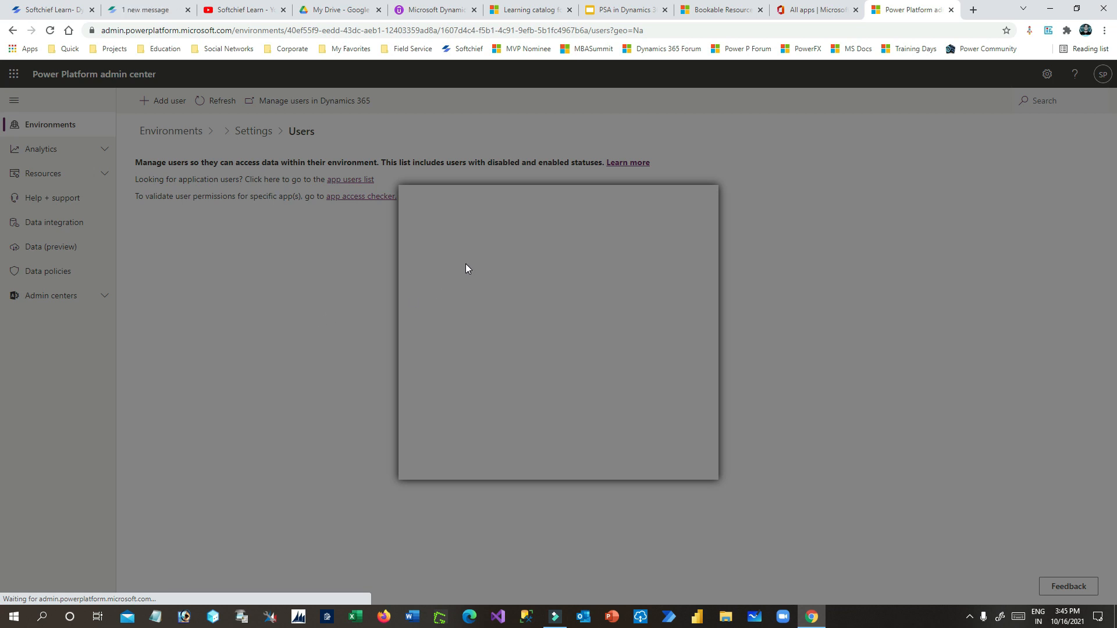
{"action": "left_click", "coordinate": [701, 231]}
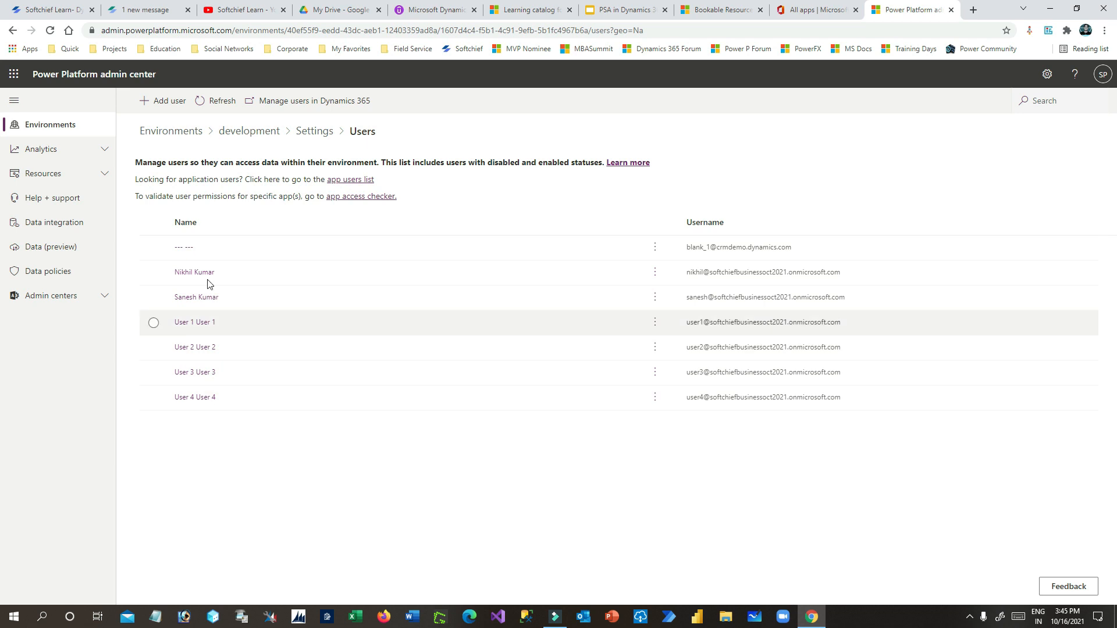
{"action": "left_click", "coordinate": [165, 101]}
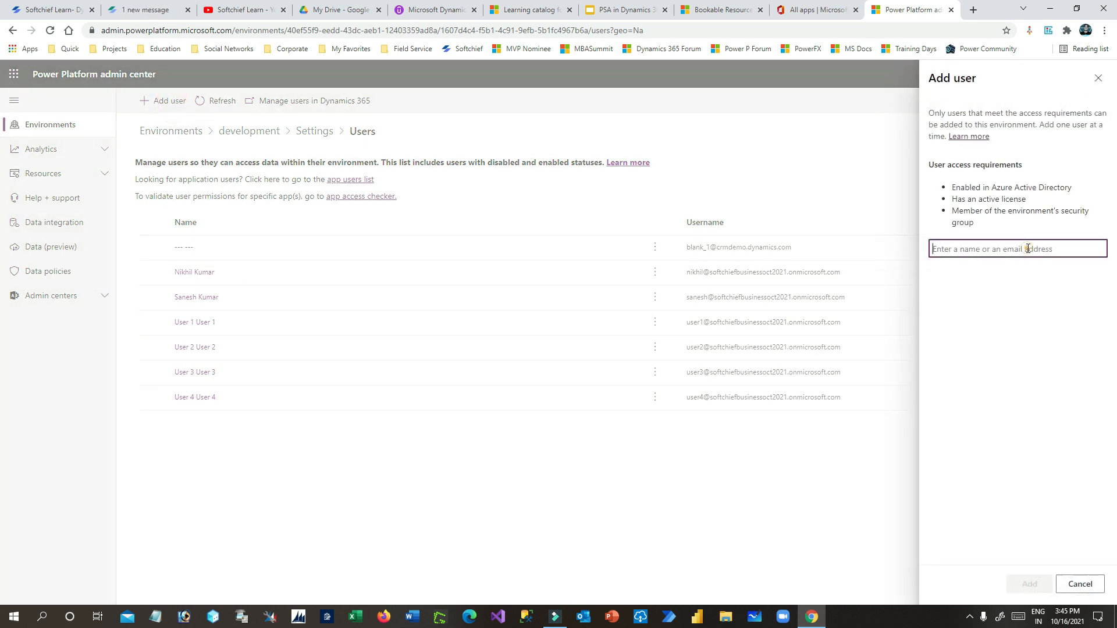
{"action": "type", "text": "ar"}
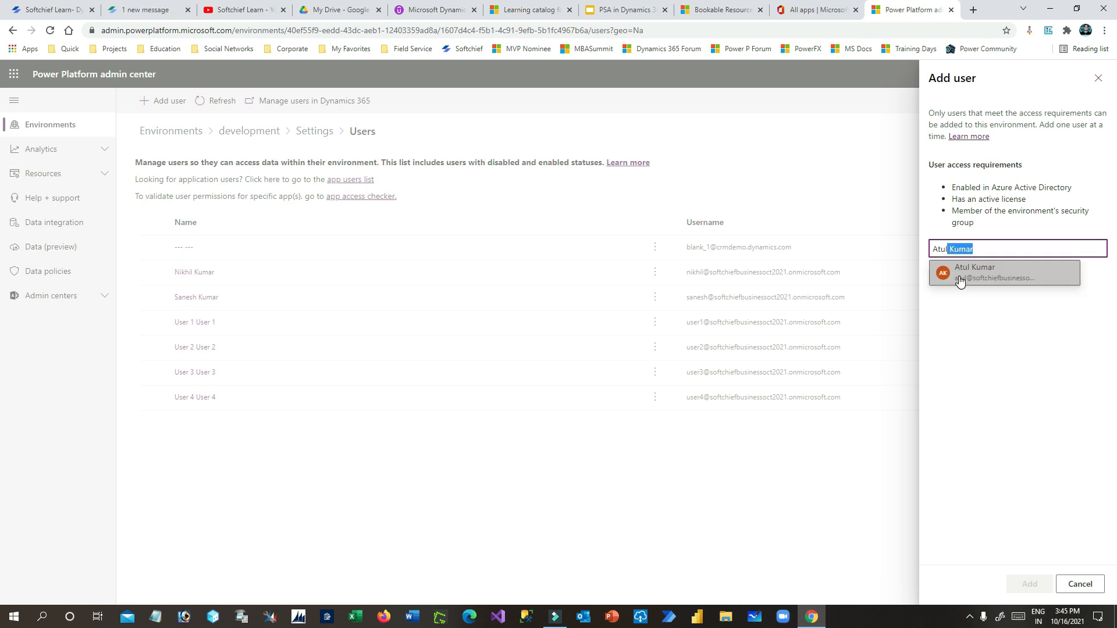
- Pick the suggested user, add them, then tick and save the Salesperson security role
{"action": "left_click", "coordinate": [962, 273]}
{"action": "left_click", "coordinate": [1029, 584]}
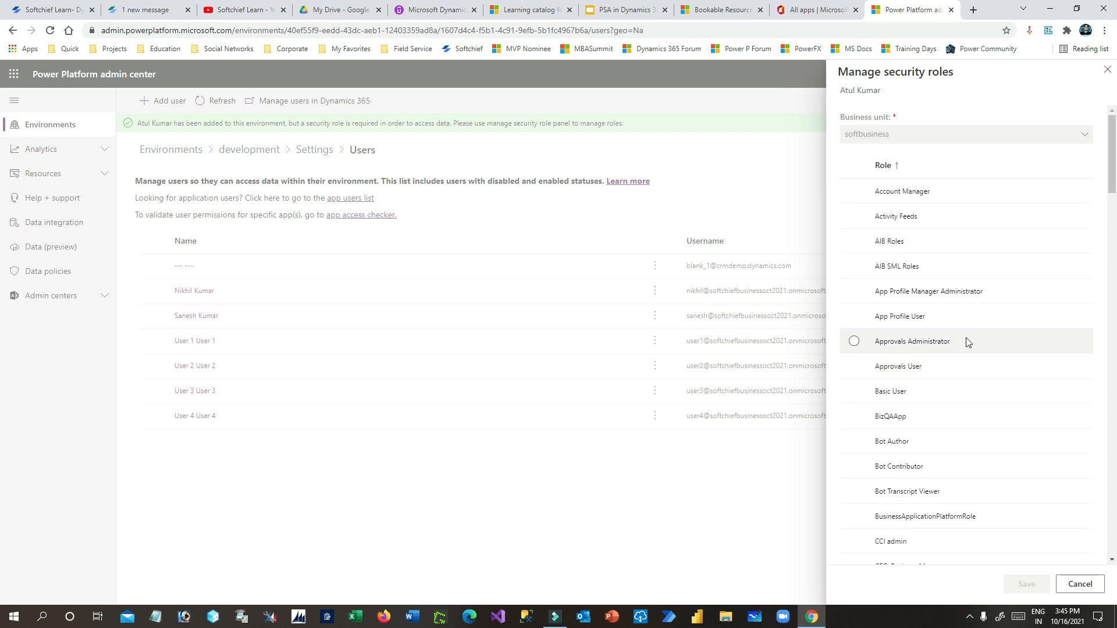
{"action": "scroll", "coordinate": [969, 349], "scroll_direction": "down", "scroll_amount": 8}
{"action": "scroll", "coordinate": [973, 357], "scroll_direction": "down", "scroll_amount": 7}
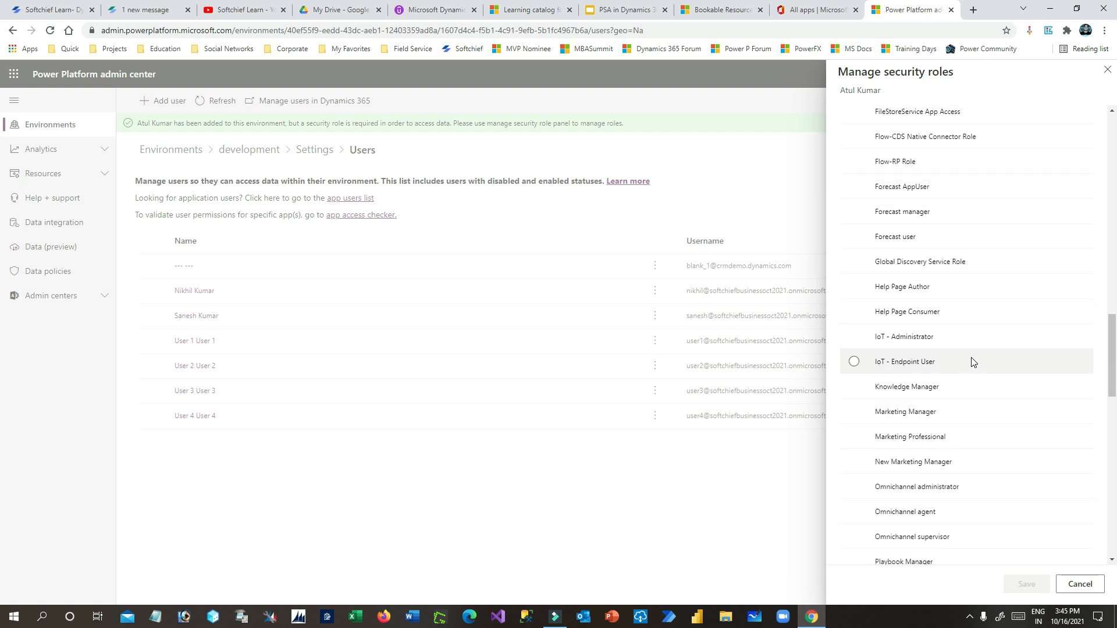
{"action": "scroll", "coordinate": [971, 358], "scroll_direction": "down", "scroll_amount": 10}
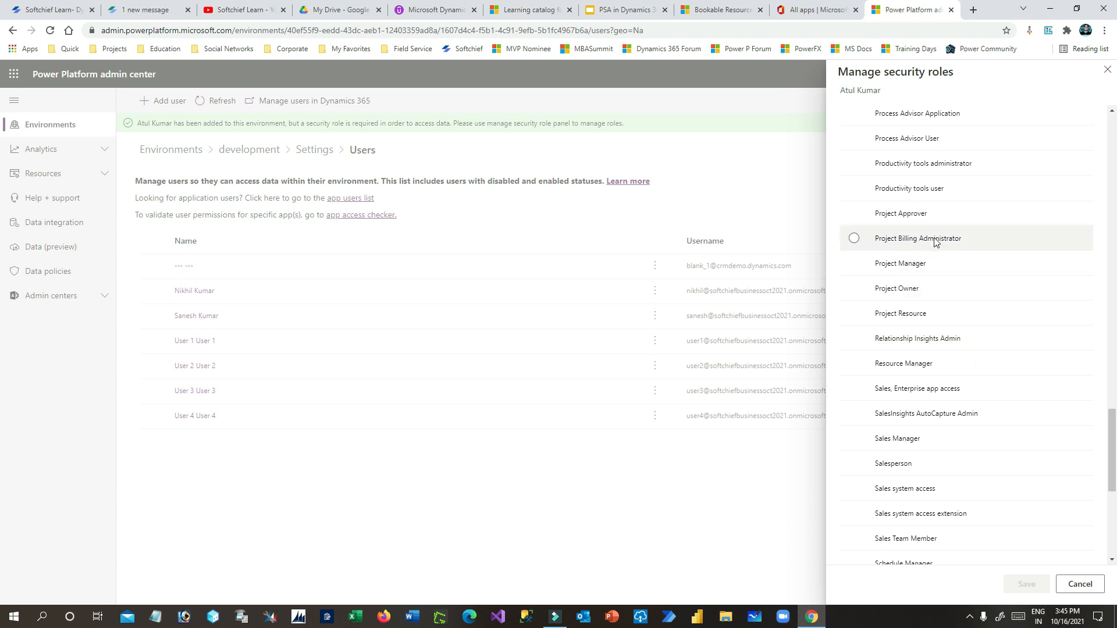
{"action": "scroll", "coordinate": [926, 324], "scroll_direction": "down", "scroll_amount": 1}
{"action": "scroll", "coordinate": [929, 330], "scroll_direction": "up", "scroll_amount": 5}
{"action": "scroll", "coordinate": [930, 330], "scroll_direction": "up", "scroll_amount": 10}
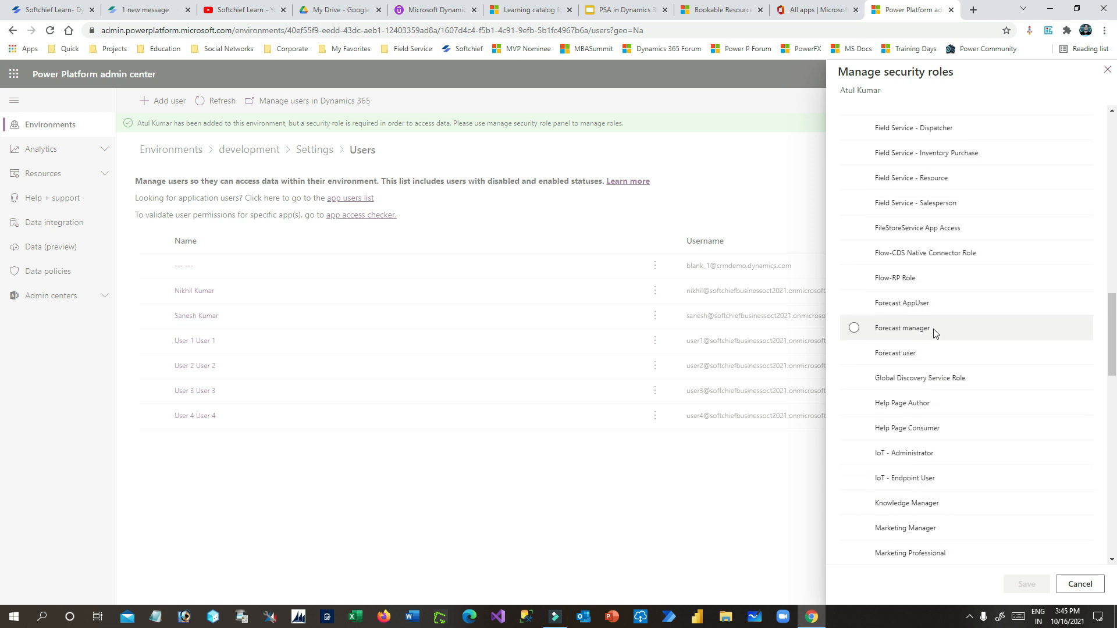
{"action": "scroll", "coordinate": [926, 361], "scroll_direction": "down", "scroll_amount": 1}
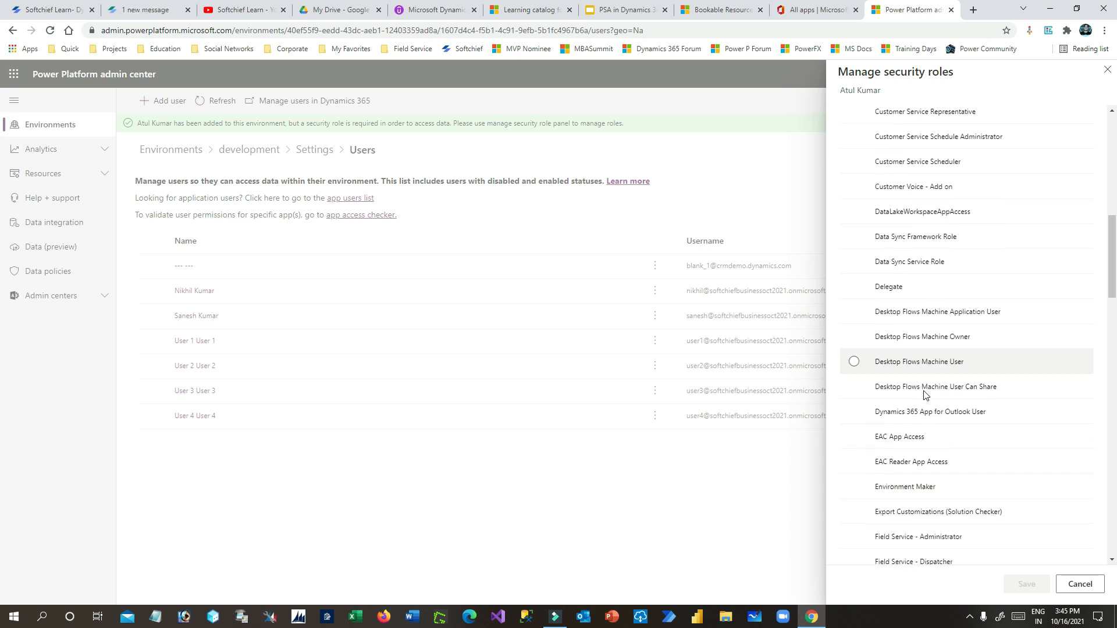
{"action": "scroll", "coordinate": [936, 465], "scroll_direction": "up", "scroll_amount": 2}
{"action": "scroll", "coordinate": [945, 408], "scroll_direction": "down", "scroll_amount": 4}
{"action": "scroll", "coordinate": [949, 341], "scroll_direction": "down", "scroll_amount": 10}
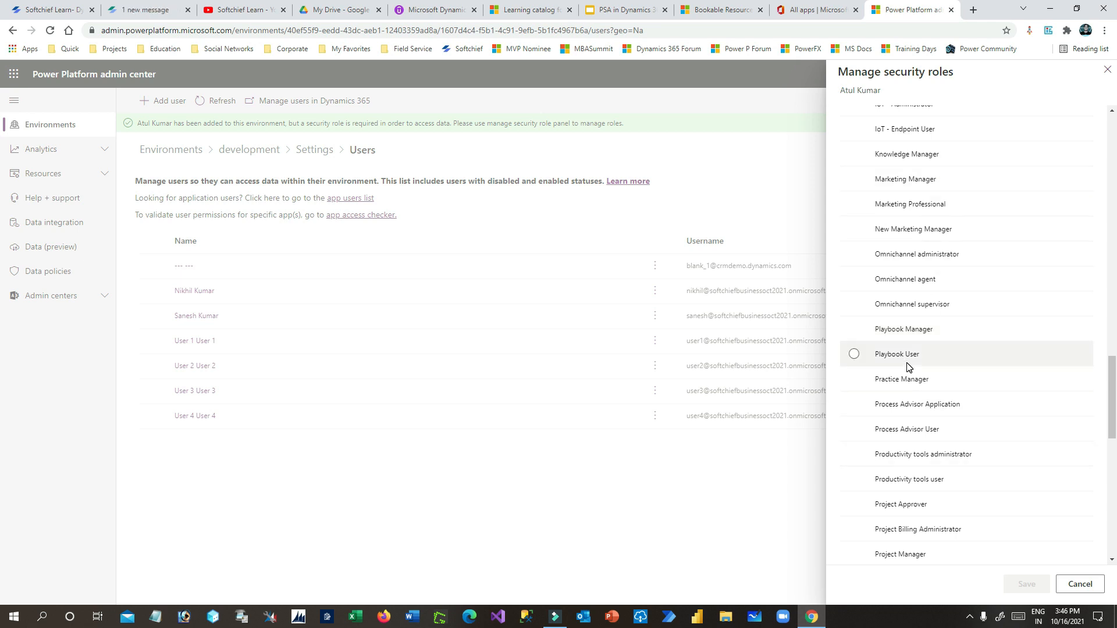
{"action": "scroll", "coordinate": [913, 376], "scroll_direction": "down", "scroll_amount": 6}
{"action": "left_click", "coordinate": [853, 405]}
{"action": "left_click", "coordinate": [1023, 586]}
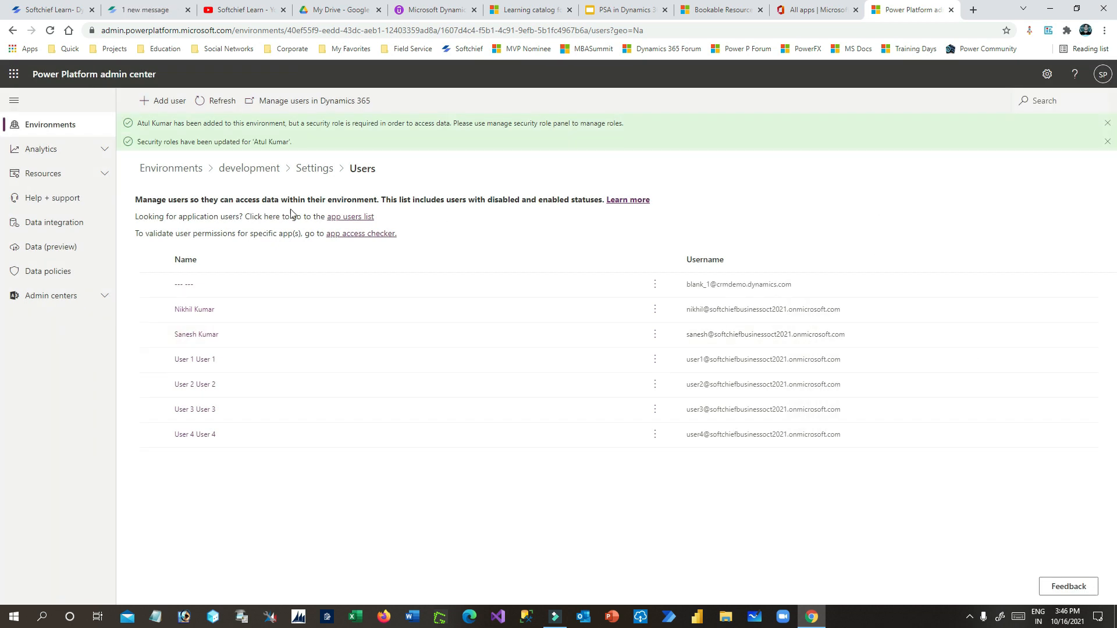
{"action": "left_click", "coordinate": [166, 101]}
- Search for the second user by name and add them to the development environment
{"action": "left_click", "coordinate": [992, 246]}
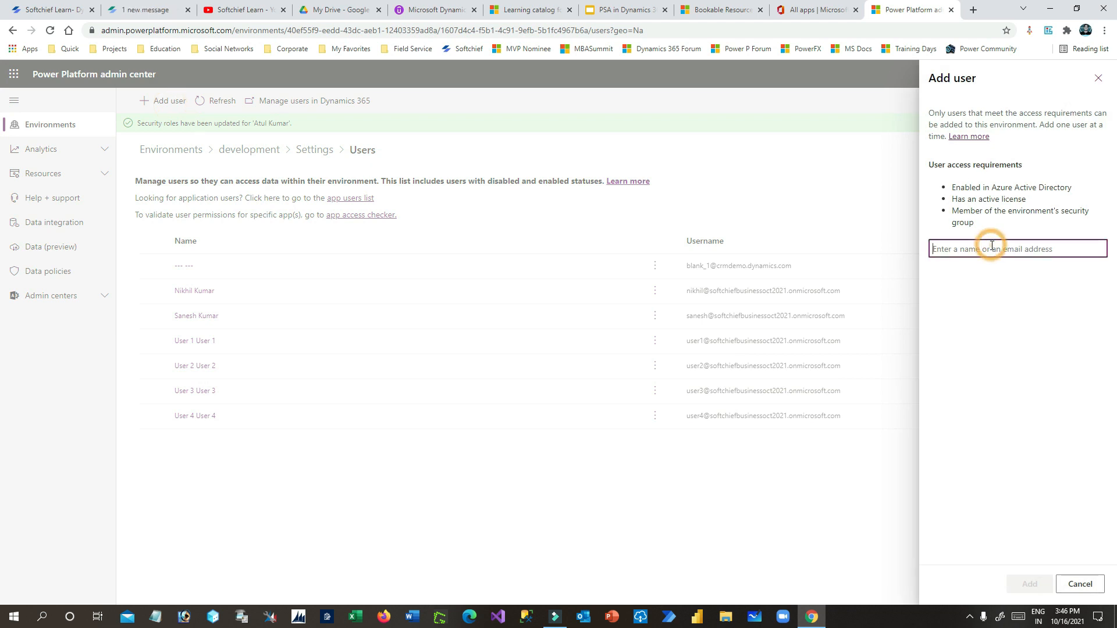
{"action": "left_click", "coordinate": [640, 10]}
{"action": "left_click", "coordinate": [910, 10]}
{"action": "type", "text": "amit"}
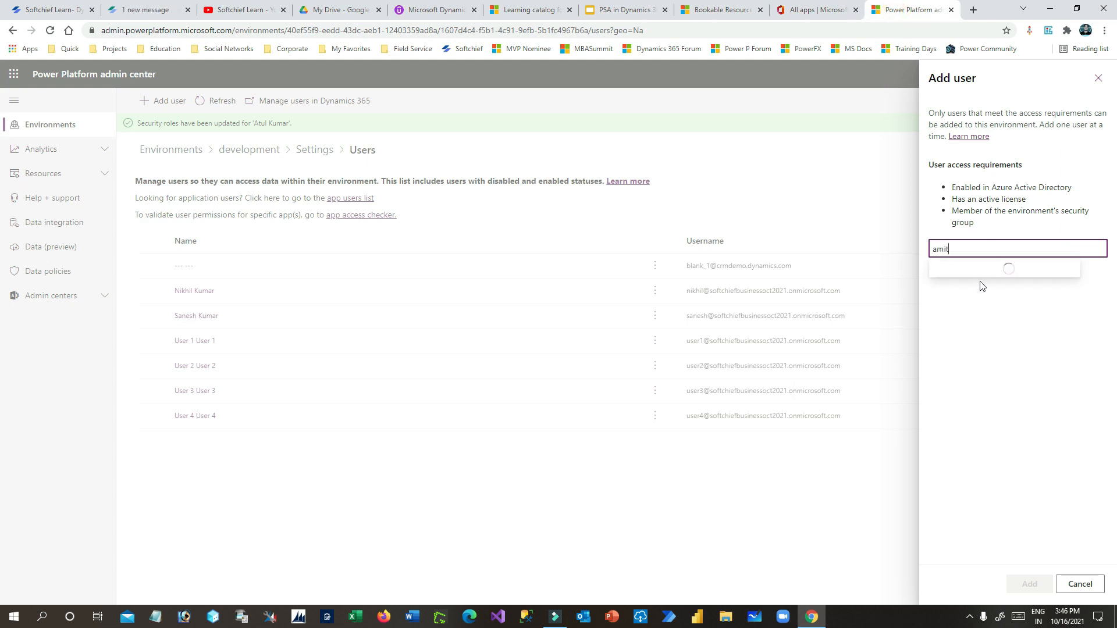
{"action": "left_click", "coordinate": [980, 272]}
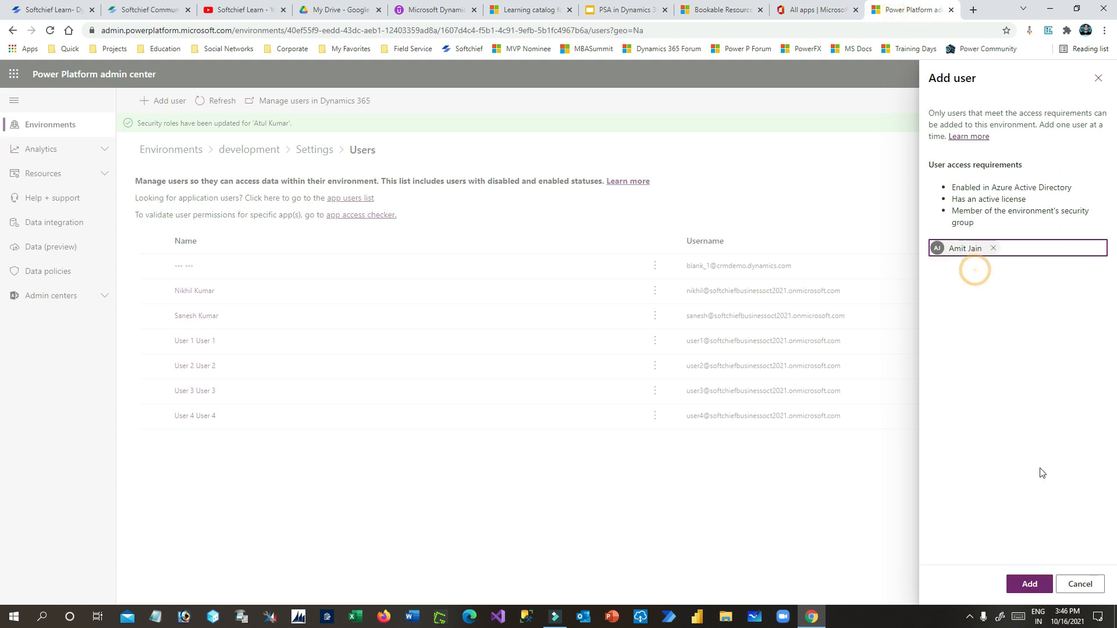
{"action": "left_click", "coordinate": [1029, 584]}
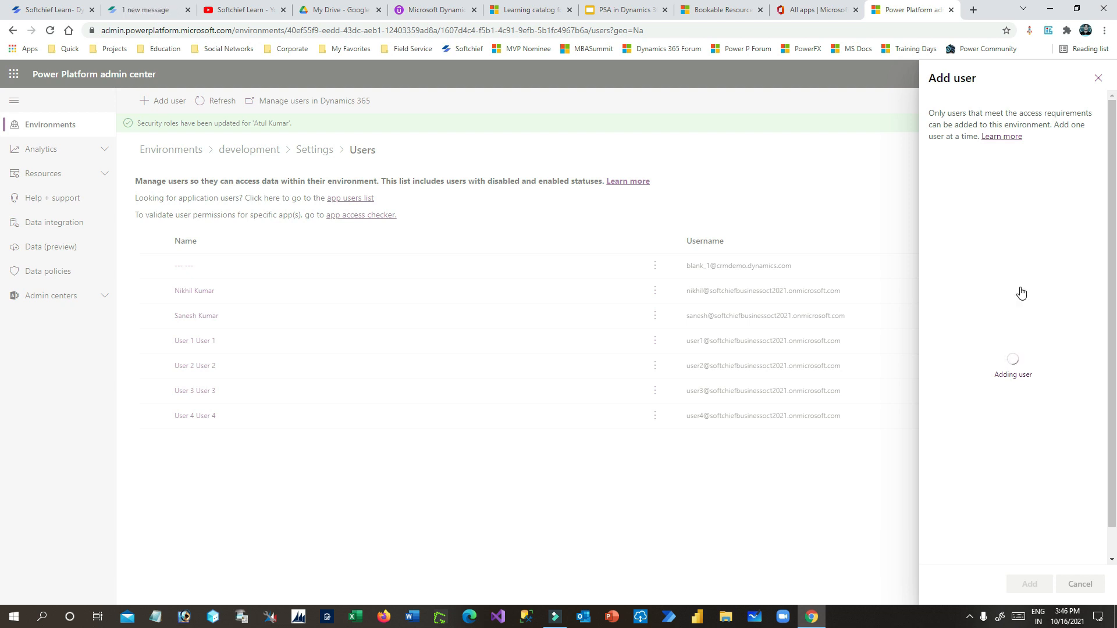
- Give the added user the Salesperson security role and save it
{"action": "scroll", "coordinate": [960, 329], "scroll_direction": "down", "scroll_amount": 10}
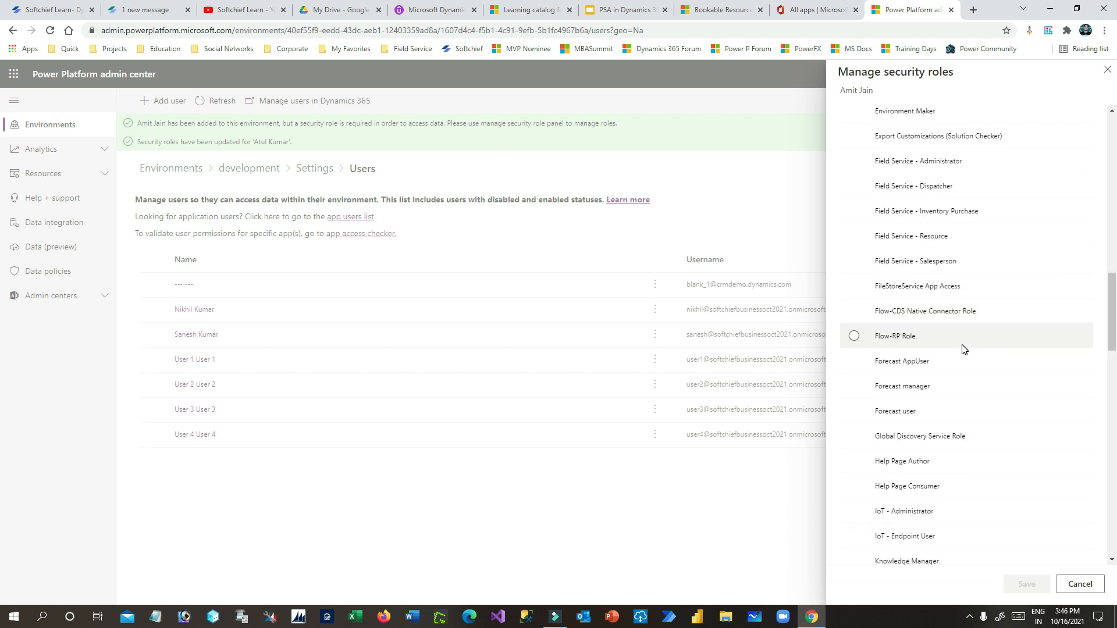
{"action": "scroll", "coordinate": [962, 348], "scroll_direction": "down", "scroll_amount": 20}
{"action": "scroll", "coordinate": [925, 314], "scroll_direction": "up", "scroll_amount": 6}
{"action": "scroll", "coordinate": [910, 359], "scroll_direction": "down", "scroll_amount": 3}
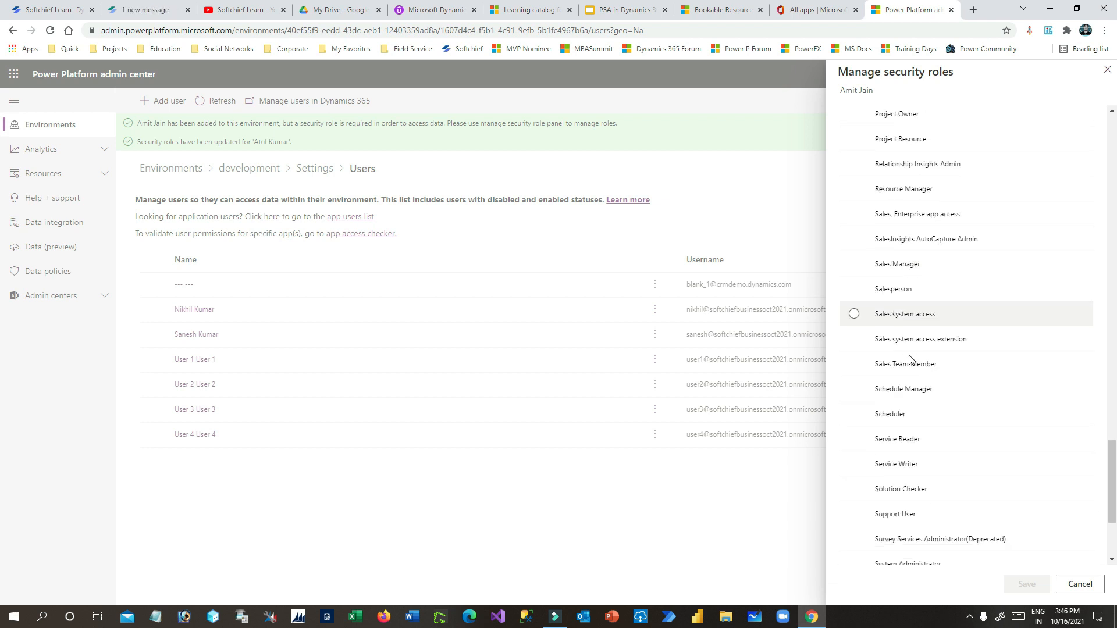
{"action": "left_click", "coordinate": [893, 294]}
{"action": "left_click", "coordinate": [1026, 584]}
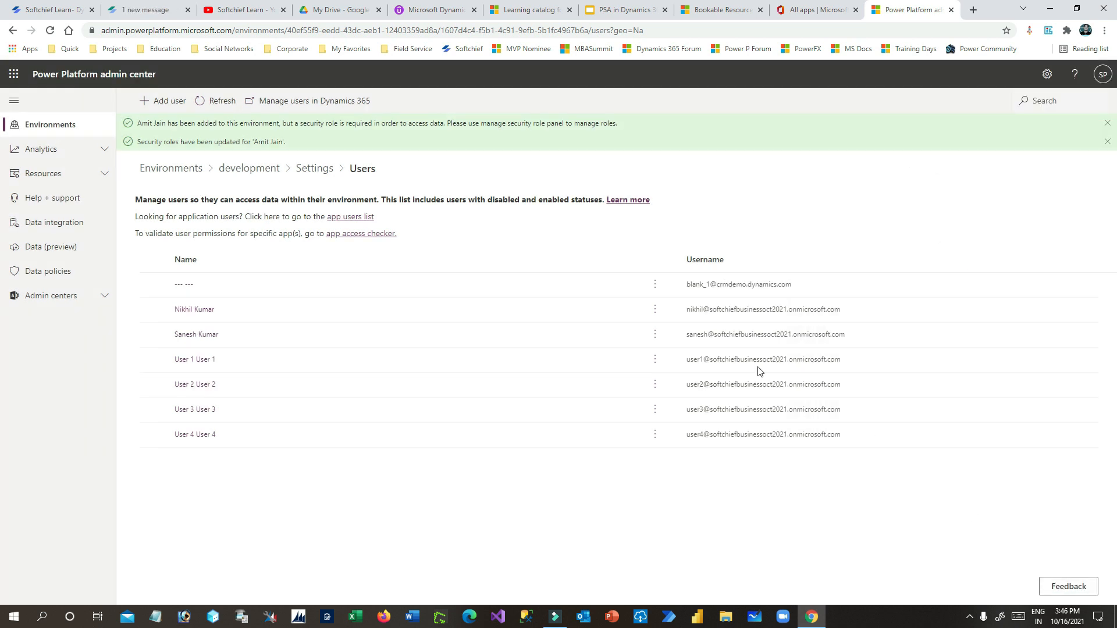
{"action": "left_click", "coordinate": [162, 102]}
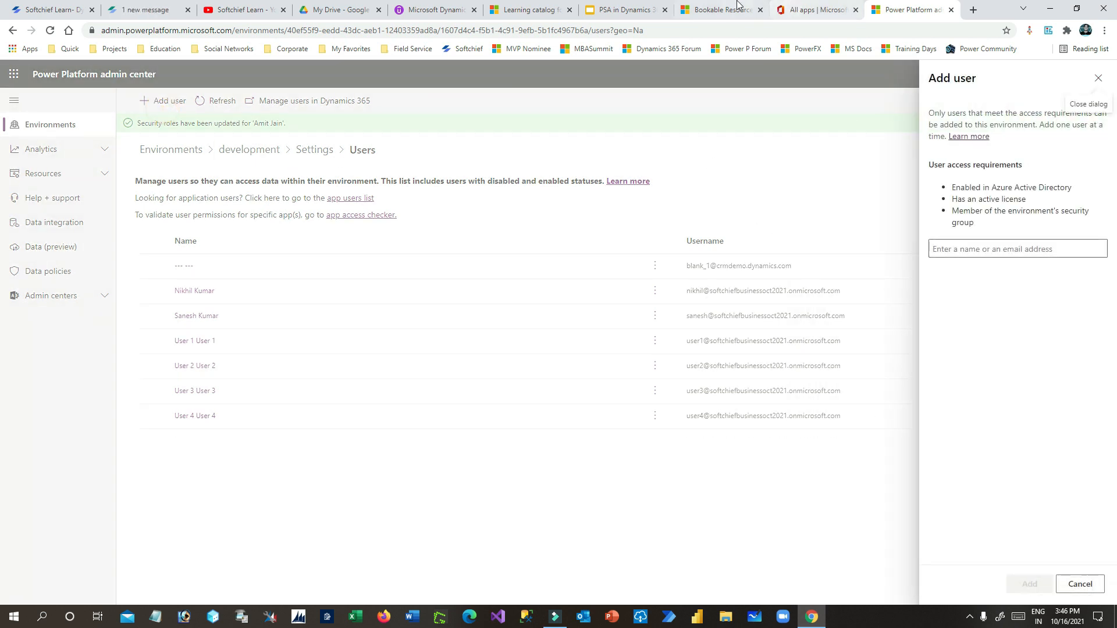
- Search for the new user by name and add them to the development environment
{"action": "left_click", "coordinate": [623, 9]}
{"action": "left_click", "coordinate": [911, 10]}
{"action": "left_click", "coordinate": [975, 248]}
{"action": "type", "text": "aru"}
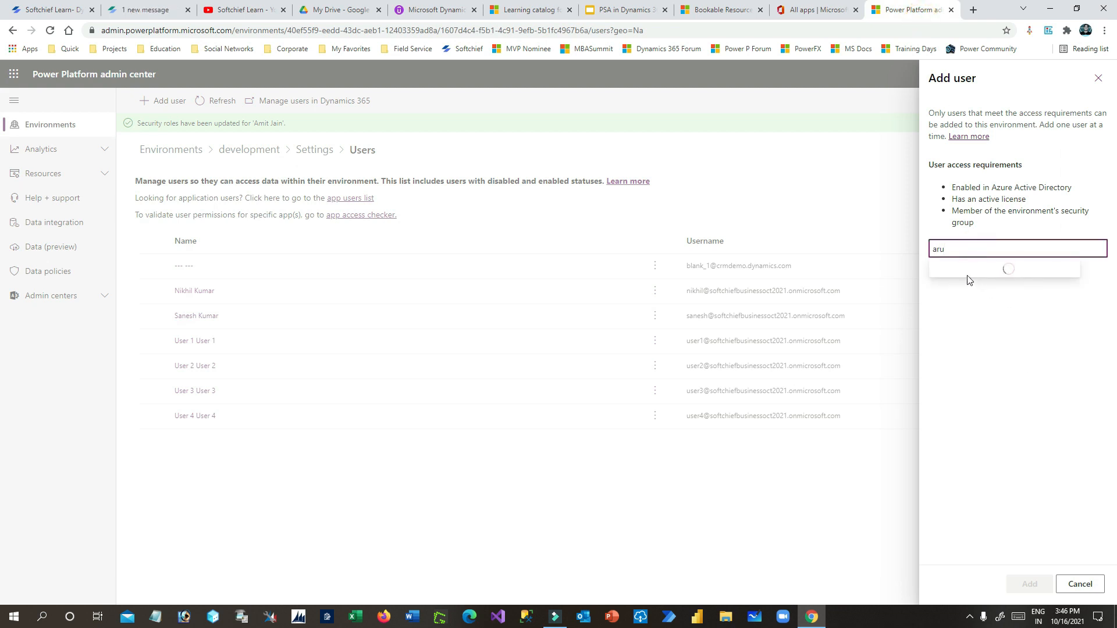
{"action": "left_click", "coordinate": [965, 271]}
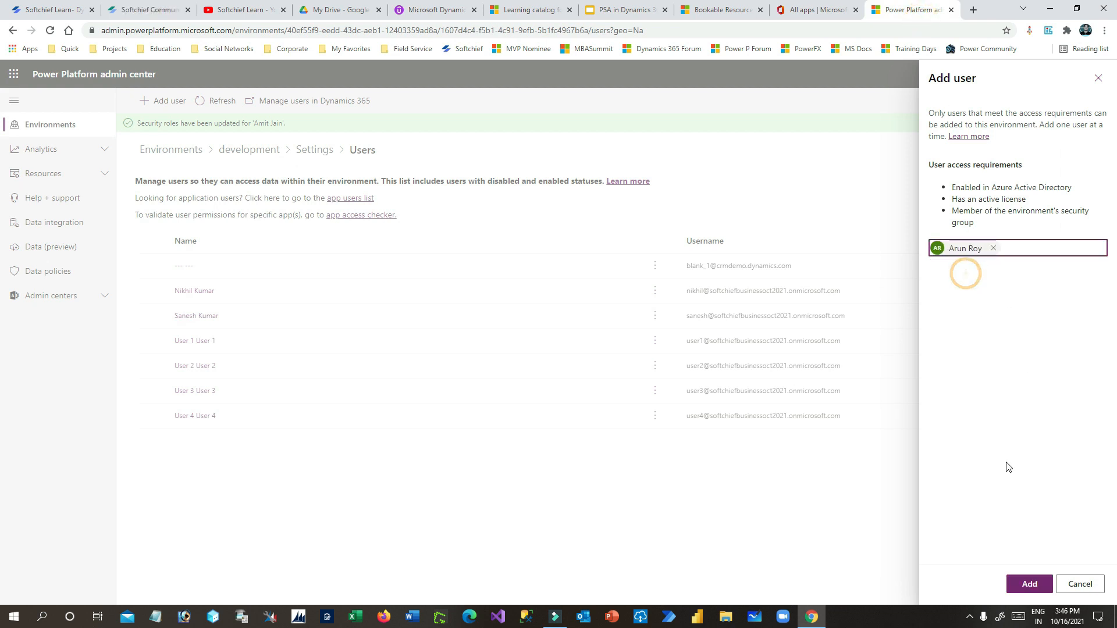
{"action": "left_click", "coordinate": [1029, 583]}
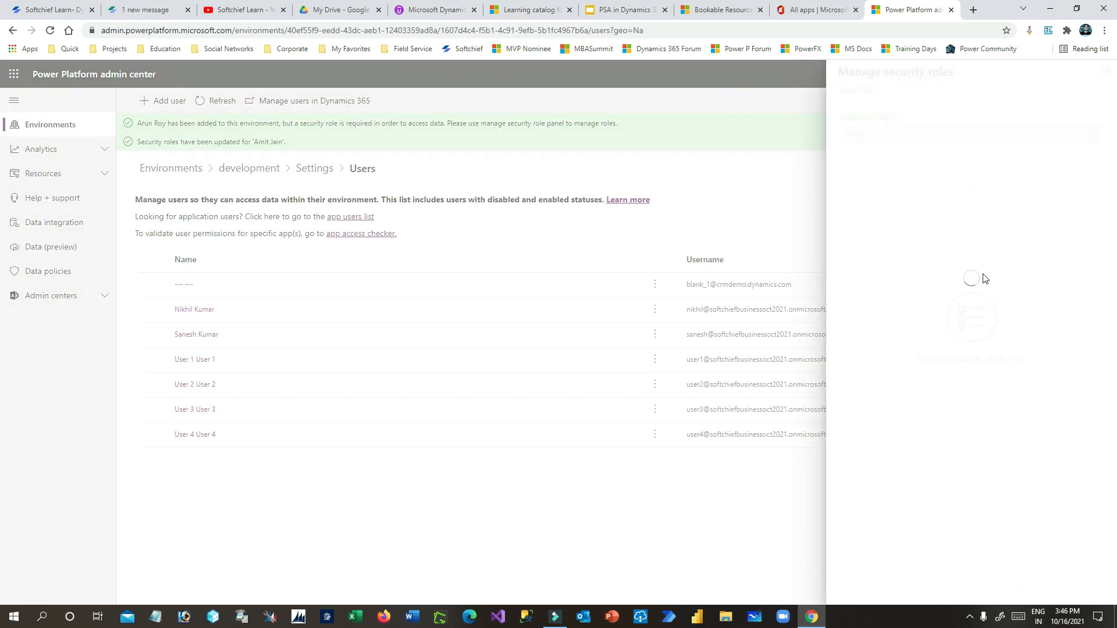
- Assign the user the Salesperson security role, save, and refresh the Users list
{"action": "scroll", "coordinate": [975, 373], "scroll_direction": "down", "scroll_amount": 7}
{"action": "scroll", "coordinate": [976, 373], "scroll_direction": "down", "scroll_amount": 20}
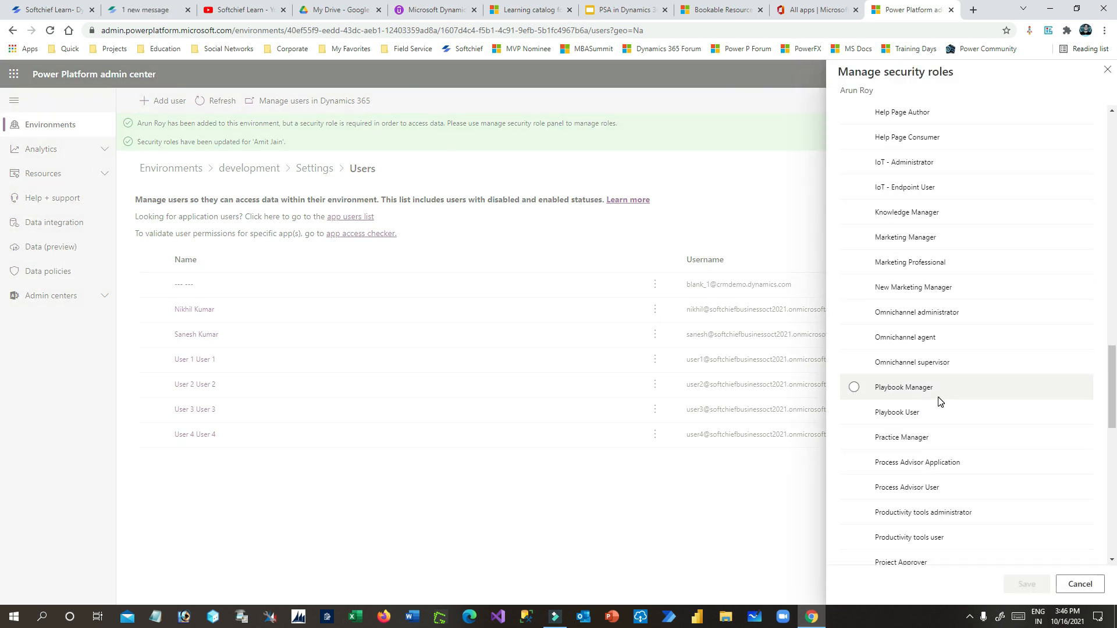
{"action": "scroll", "coordinate": [931, 403], "scroll_direction": "down", "scroll_amount": 2}
{"action": "left_click", "coordinate": [853, 405]}
{"action": "left_click", "coordinate": [1024, 586]}
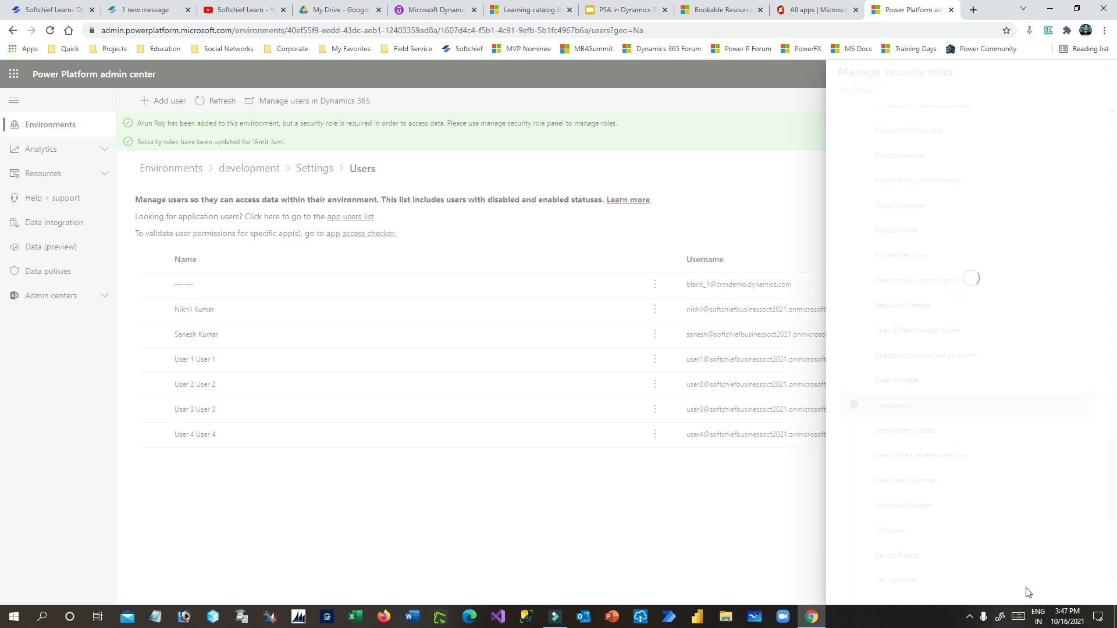
{"action": "left_click", "coordinate": [216, 101]}
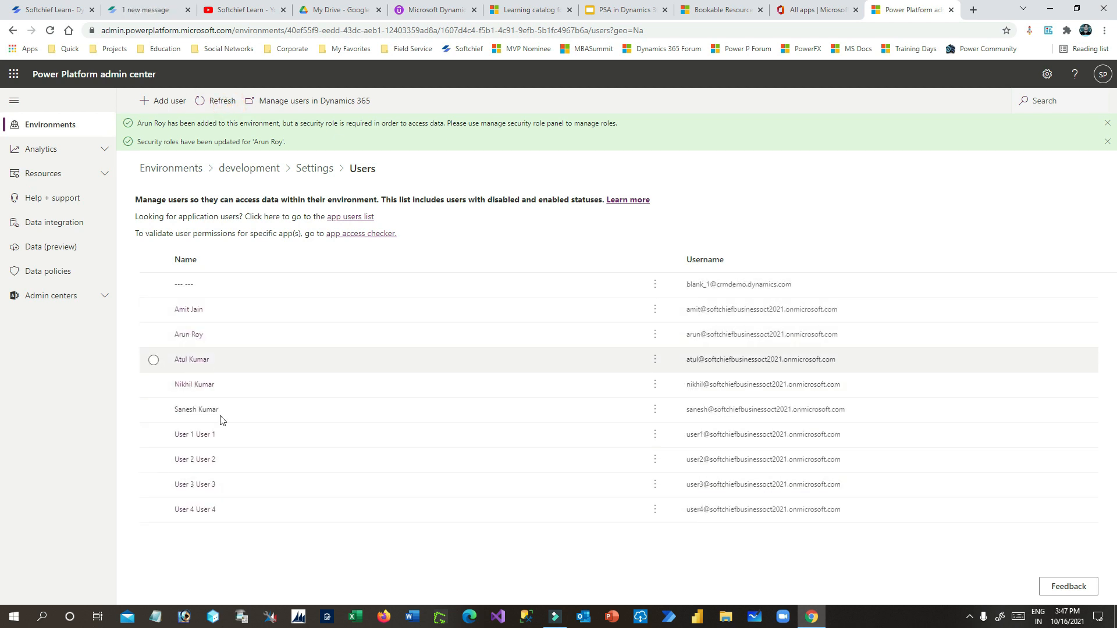
{"action": "left_click", "coordinate": [821, 11]}
- Link the new bookable resource to the newly added user, keep its auto-filled name, and save
{"action": "left_click", "coordinate": [730, 6]}
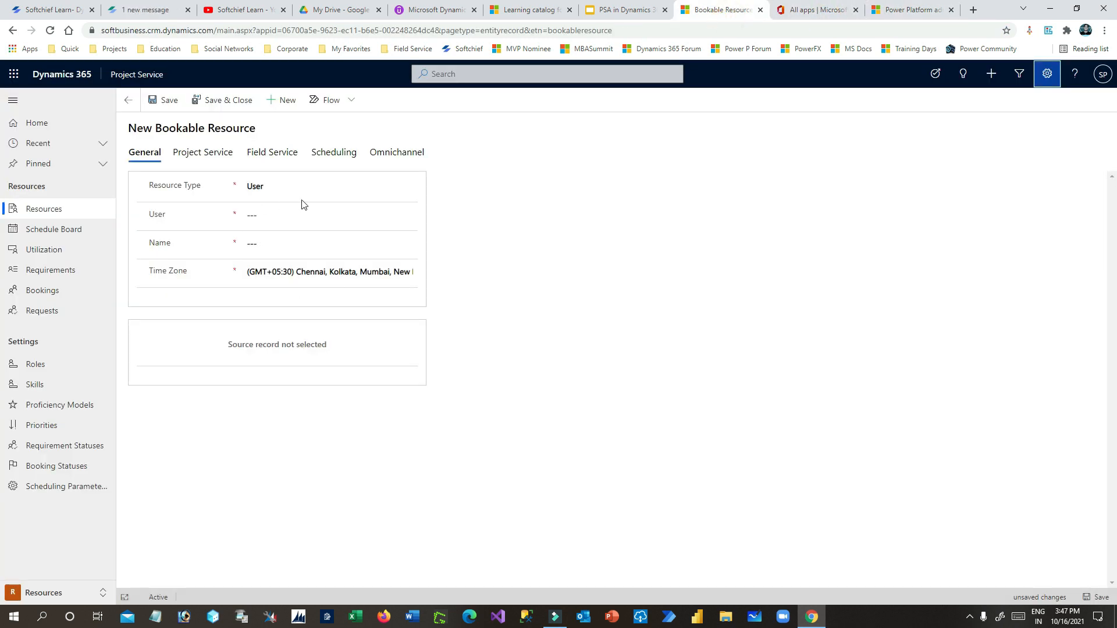
{"action": "left_click", "coordinate": [325, 216]}
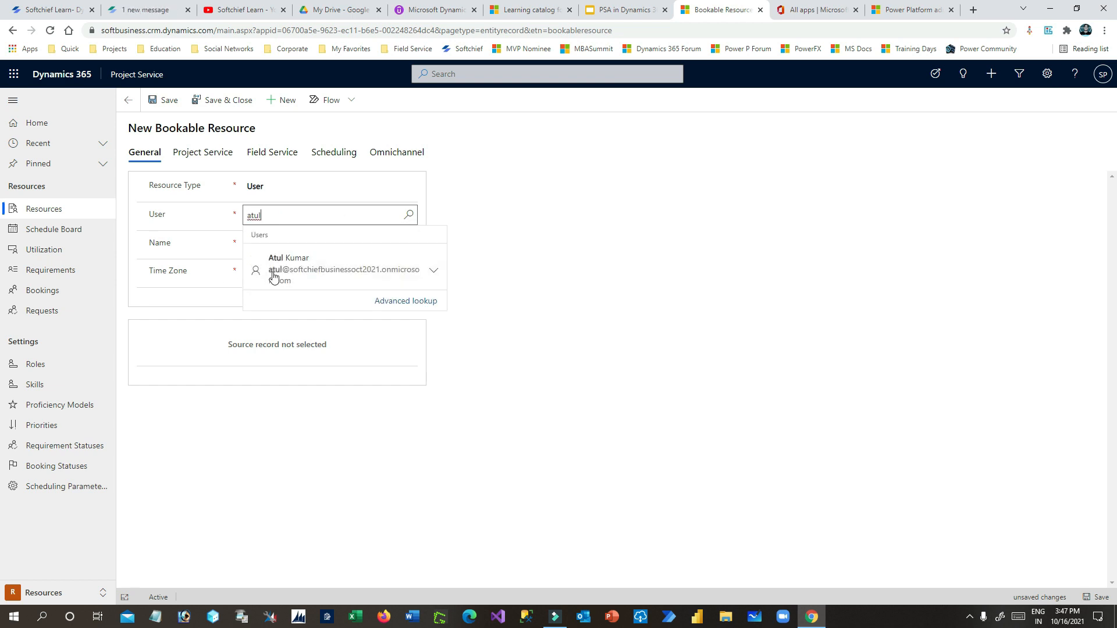
{"action": "left_click", "coordinate": [357, 274]}
{"action": "left_click", "coordinate": [306, 244]}
{"action": "left_click", "coordinate": [496, 256]}
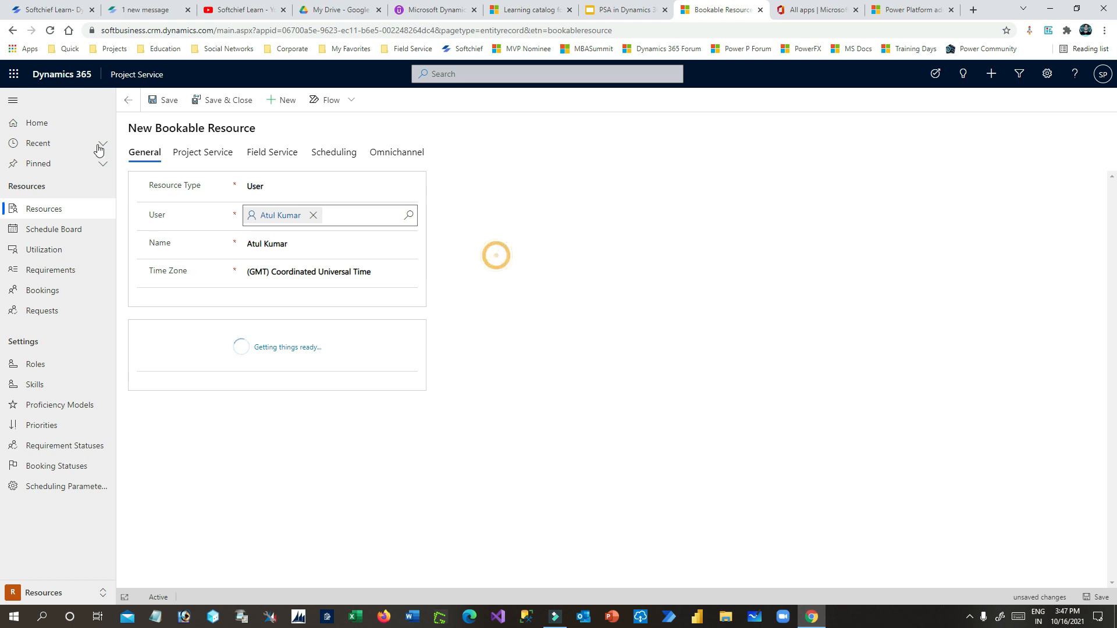
{"action": "left_click", "coordinate": [166, 105]}
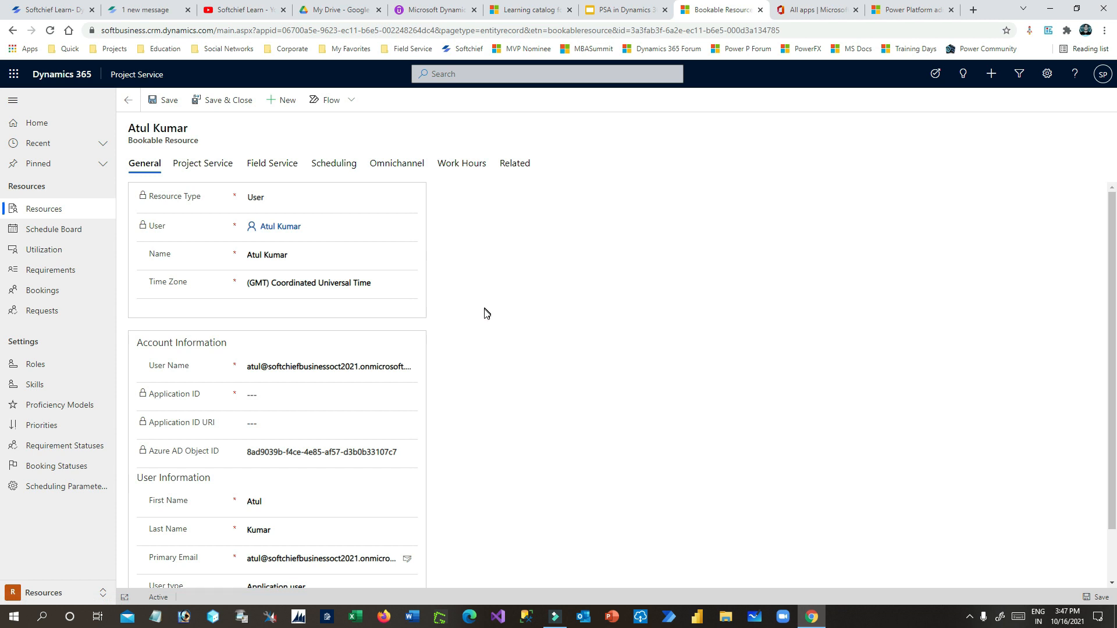
{"action": "scroll", "coordinate": [483, 317], "scroll_direction": "down", "scroll_amount": 1}
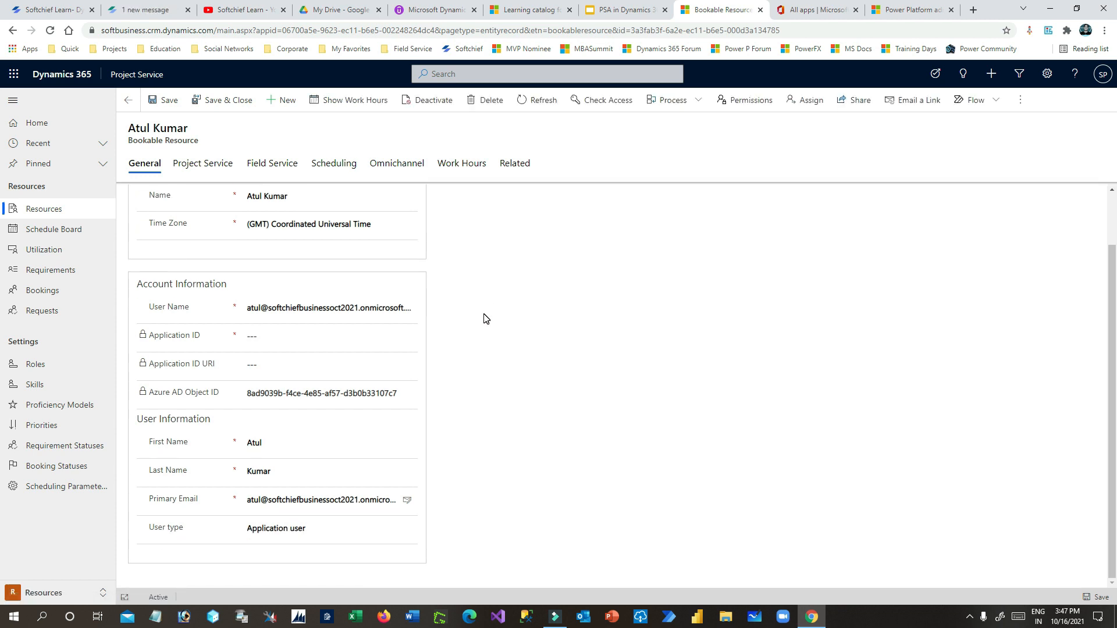
- On the Project Service tab, set Target Utilization to 100
{"action": "scroll", "coordinate": [487, 318], "scroll_direction": "up", "scroll_amount": 1}
{"action": "scroll", "coordinate": [486, 318], "scroll_direction": "down", "scroll_amount": 1}
{"action": "scroll", "coordinate": [488, 318], "scroll_direction": "up", "scroll_amount": 1}
{"action": "left_click", "coordinate": [191, 165]}
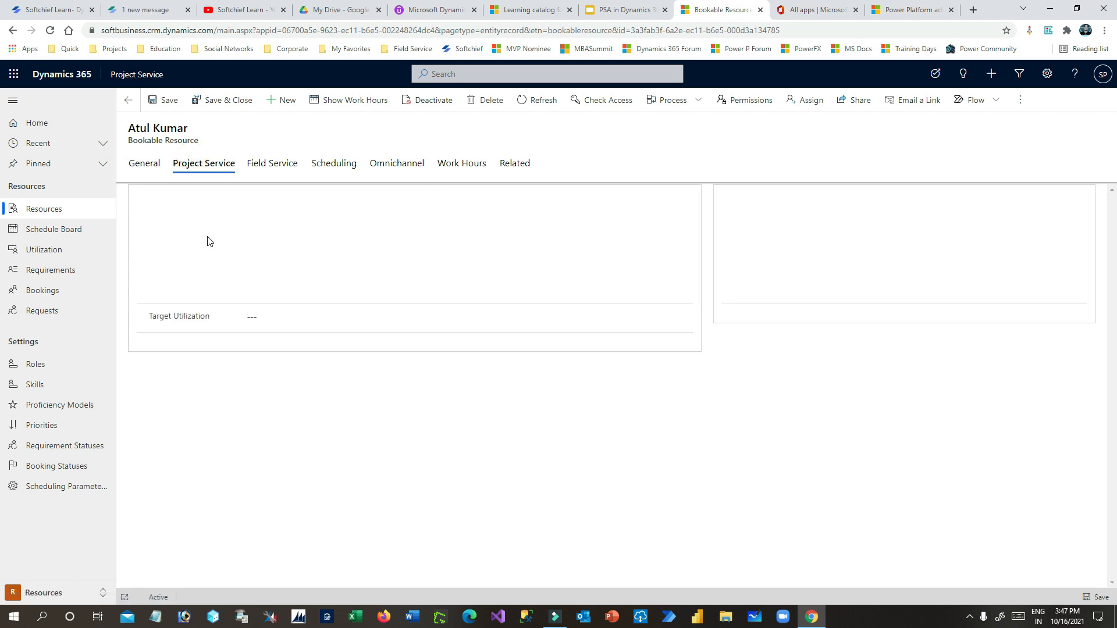
{"action": "left_click", "coordinate": [271, 321]}
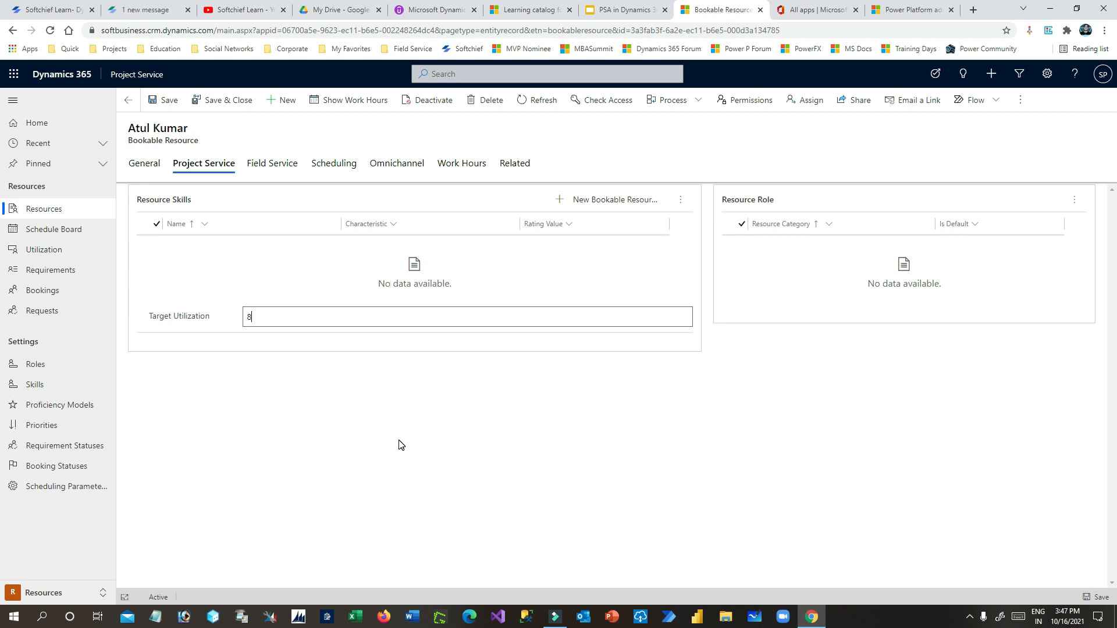
{"action": "double_click", "coordinate": [308, 318]}
{"action": "left_click", "coordinate": [401, 401]}
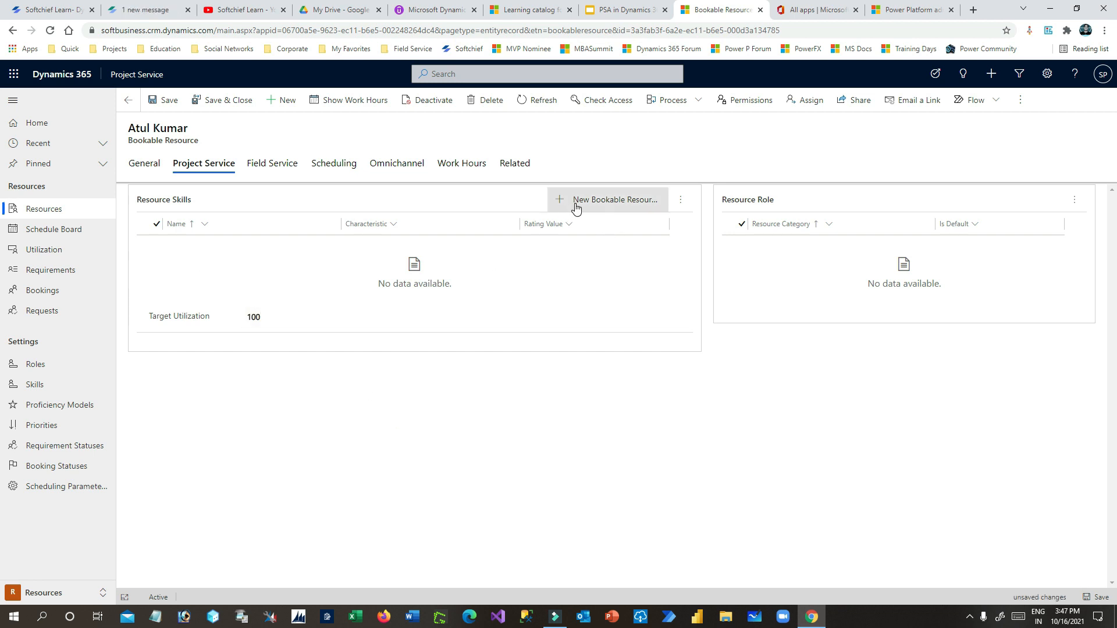
- Review the Resource Skills and Resource Role sections, then start a new resource role entry
{"action": "left_click_drag", "start_coordinate": [145, 201], "coordinate": [192, 200]}
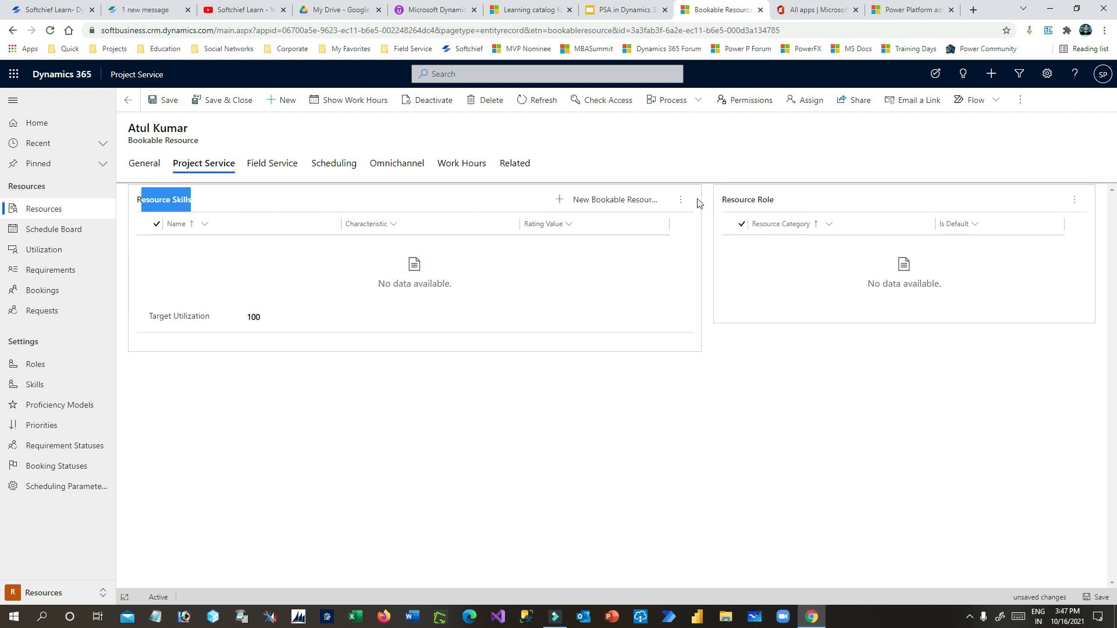
{"action": "left_click", "coordinate": [680, 199]}
{"action": "left_click", "coordinate": [618, 203]}
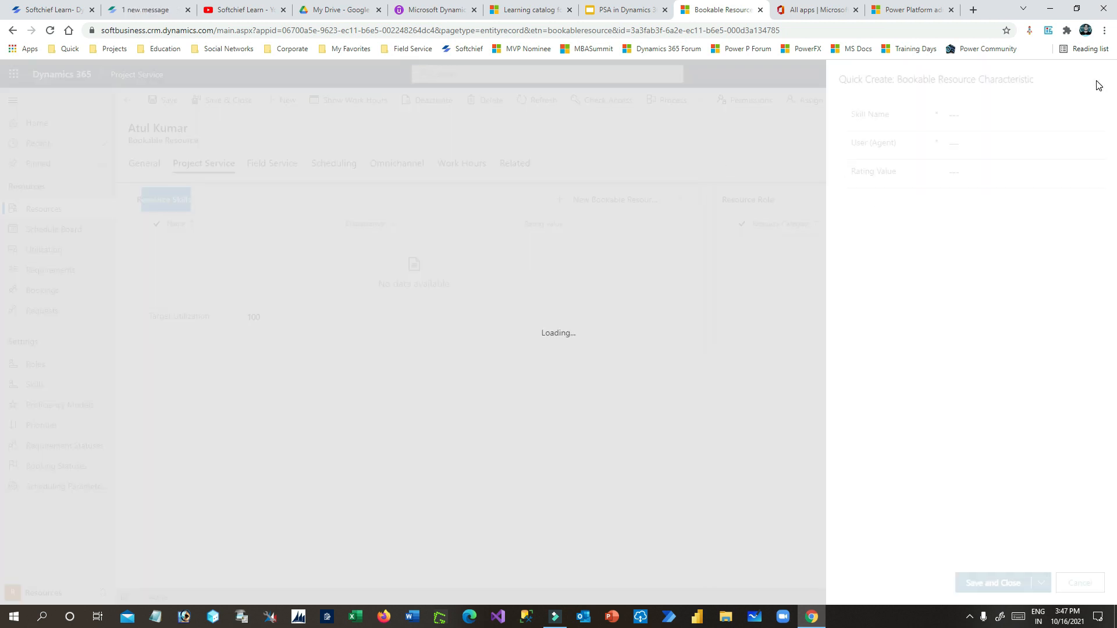
{"action": "left_click", "coordinate": [1094, 85]}
{"action": "left_click", "coordinate": [756, 412]}
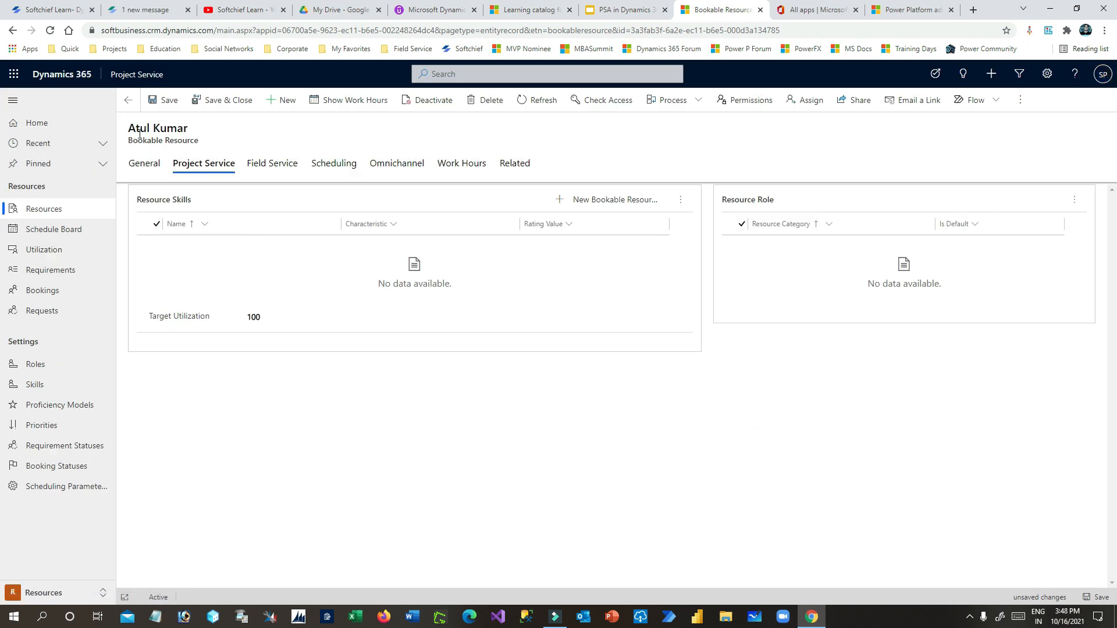
{"action": "left_click_drag", "start_coordinate": [140, 134], "coordinate": [207, 136]}
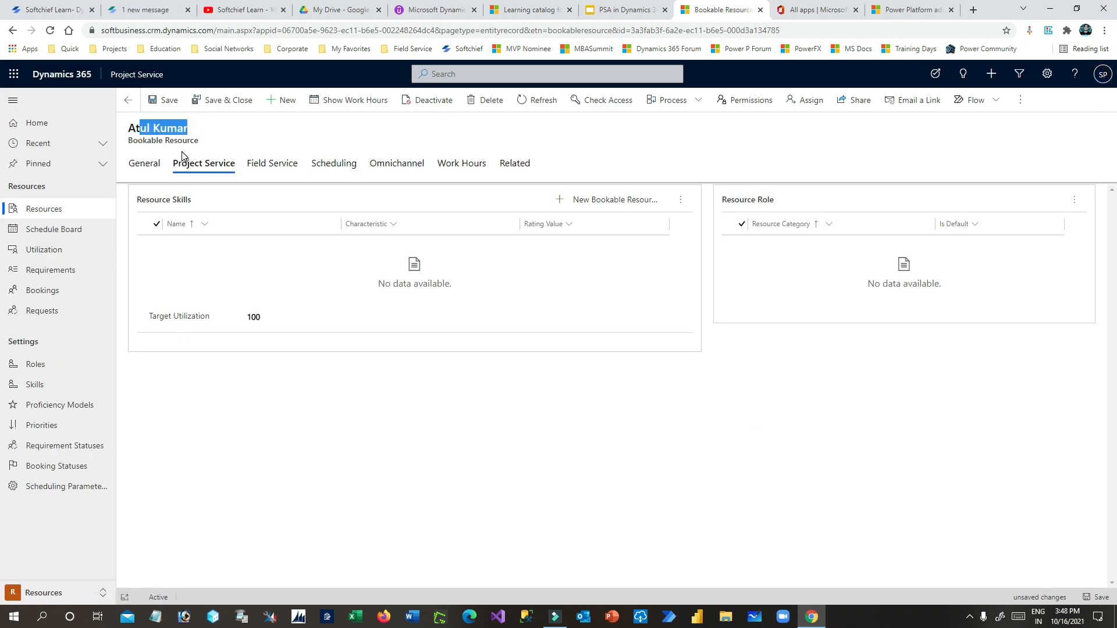
{"action": "left_click", "coordinate": [1075, 200]}
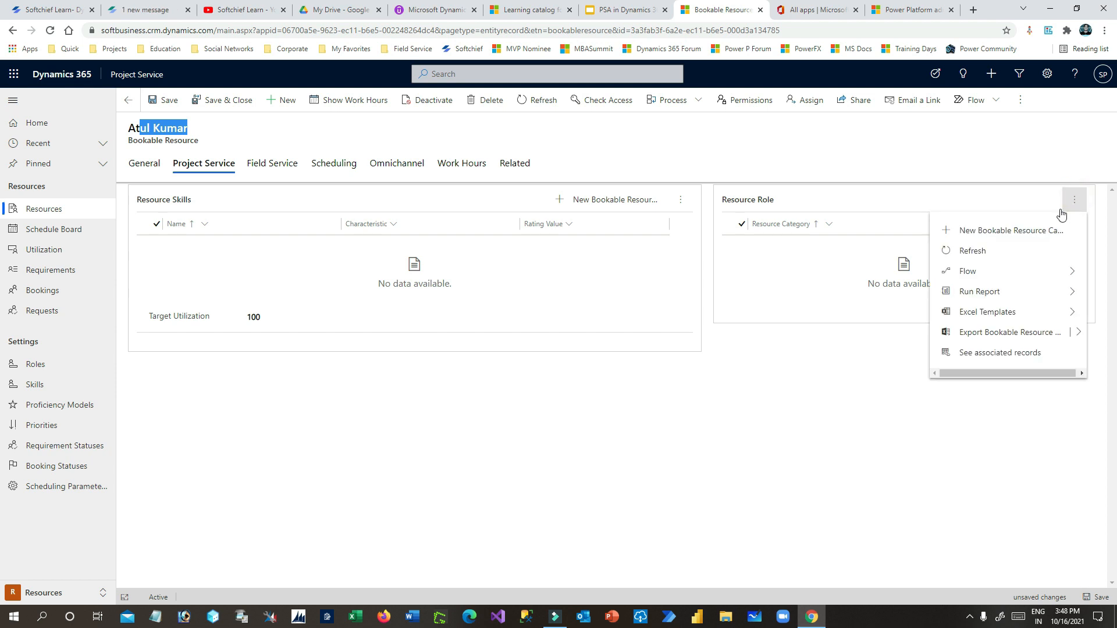
{"action": "left_click", "coordinate": [1001, 233]}
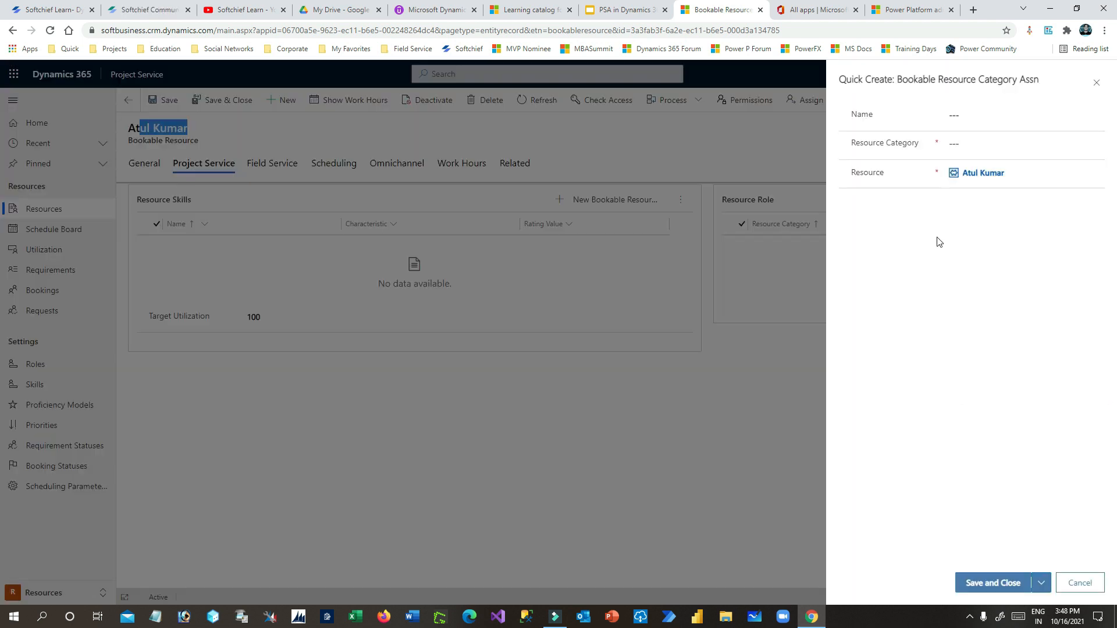
- Assign the Project Manager D365 role, name the assignment 'Project Manager', and save
{"action": "left_click", "coordinate": [967, 115]}
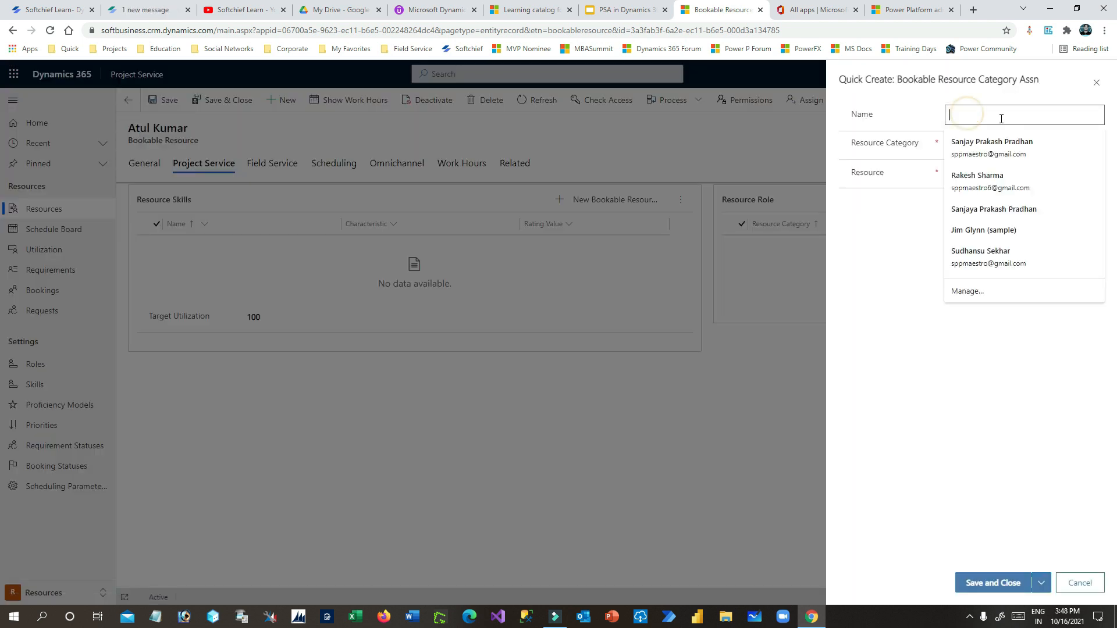
{"action": "left_click", "coordinate": [985, 144]}
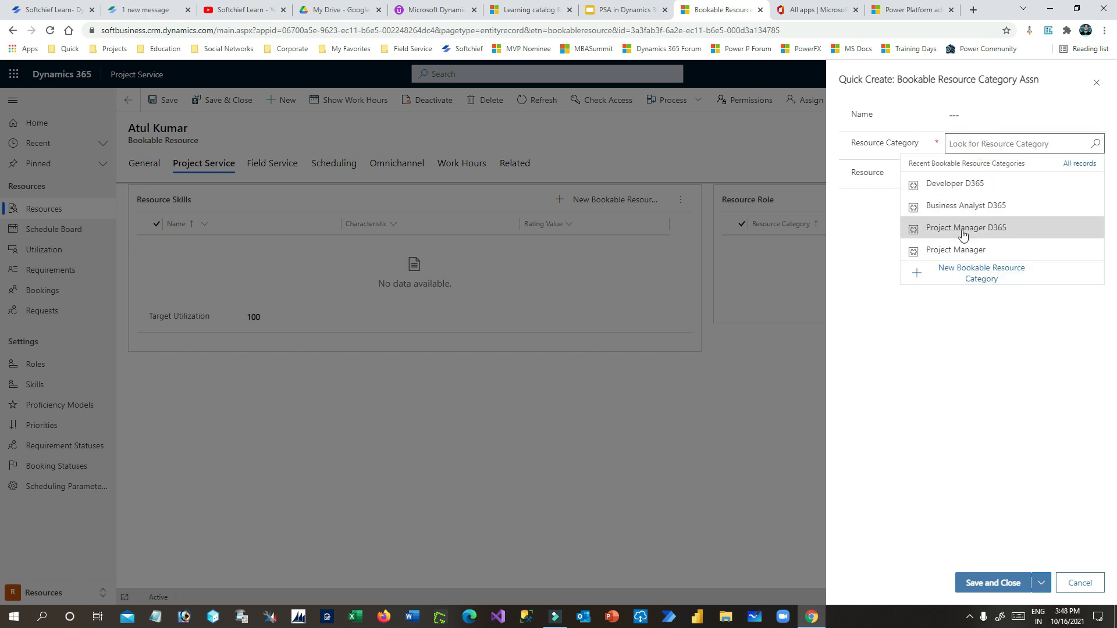
{"action": "left_click", "coordinate": [966, 228]}
{"action": "left_click", "coordinate": [977, 114]}
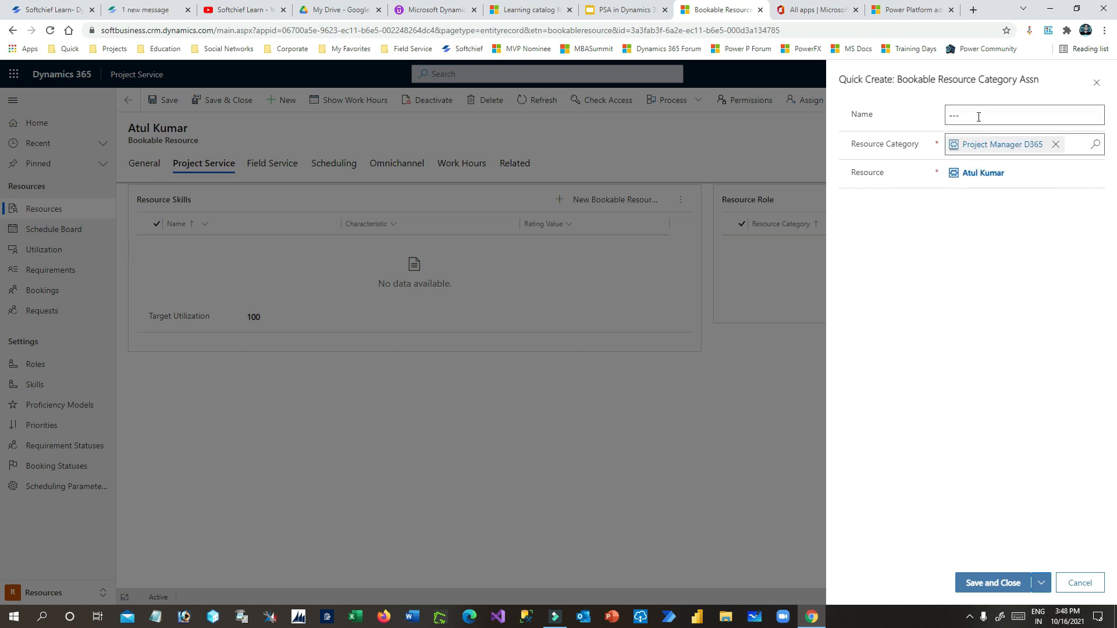
{"action": "type", "text": "Project Manager"}
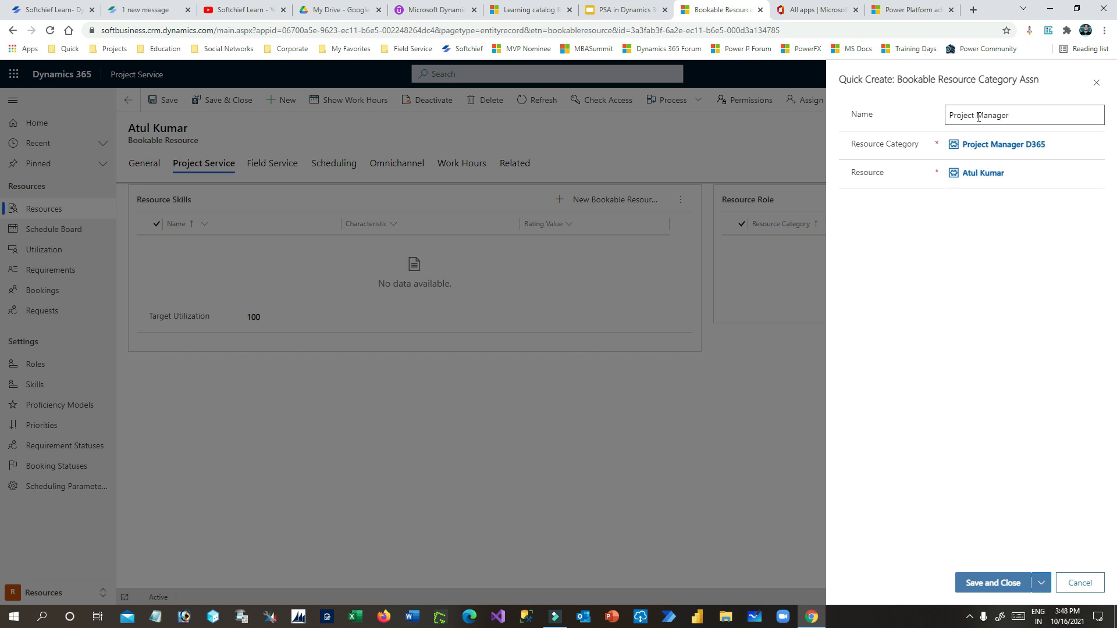
{"action": "left_click", "coordinate": [991, 583]}
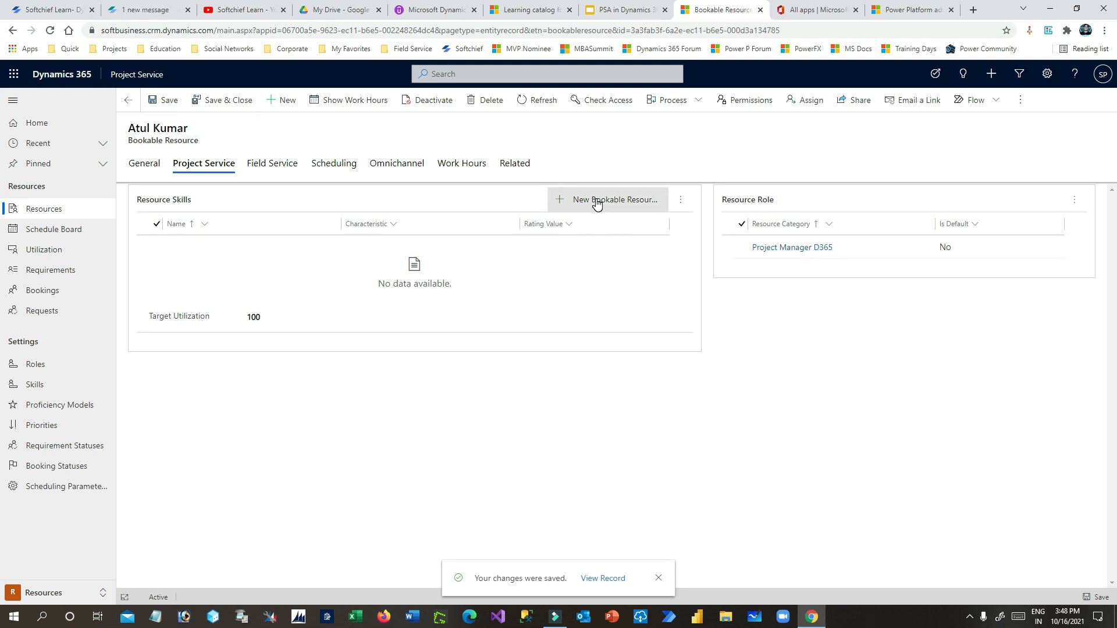
{"action": "left_click_drag", "start_coordinate": [147, 201], "coordinate": [212, 206]}
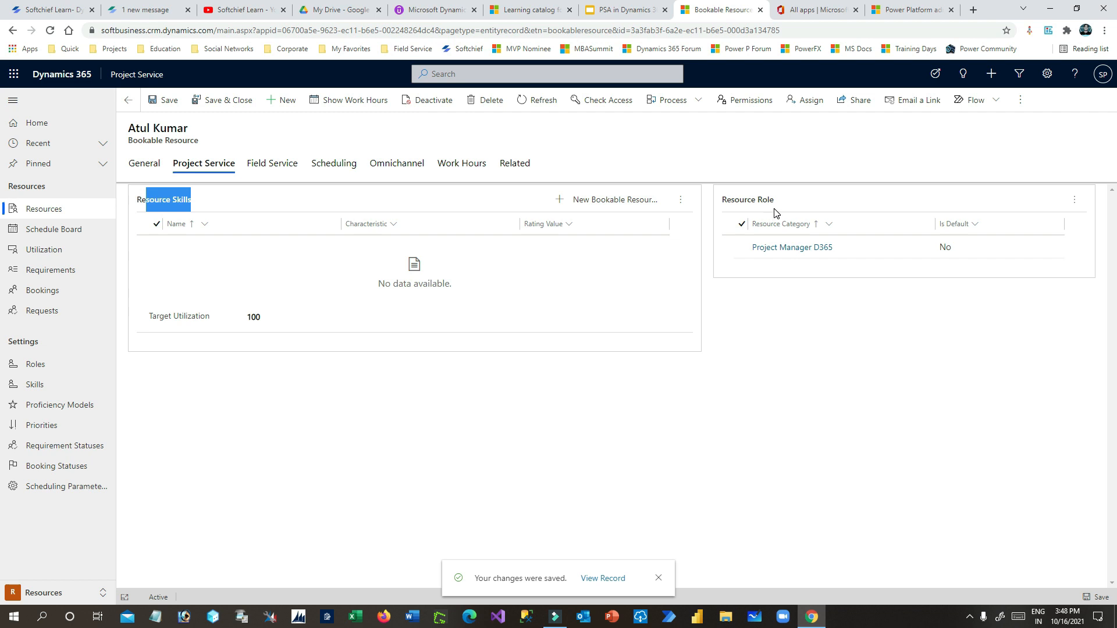
{"action": "left_click_drag", "start_coordinate": [727, 199], "coordinate": [775, 201]}
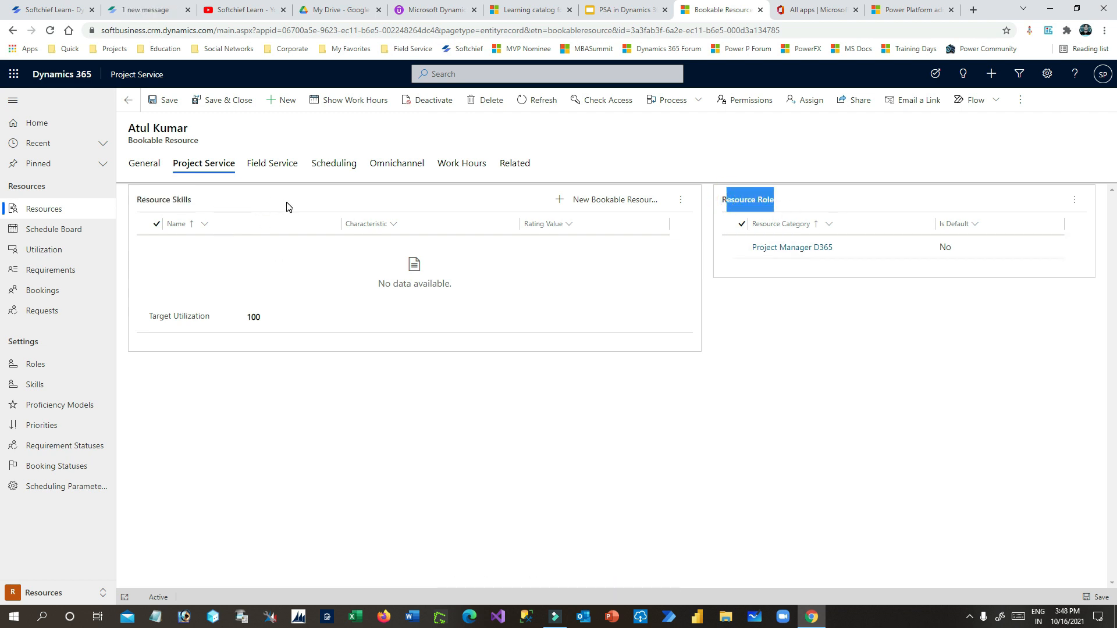
- Add the Project Management skill with an Expert rating and save it
{"action": "left_click", "coordinate": [605, 200]}
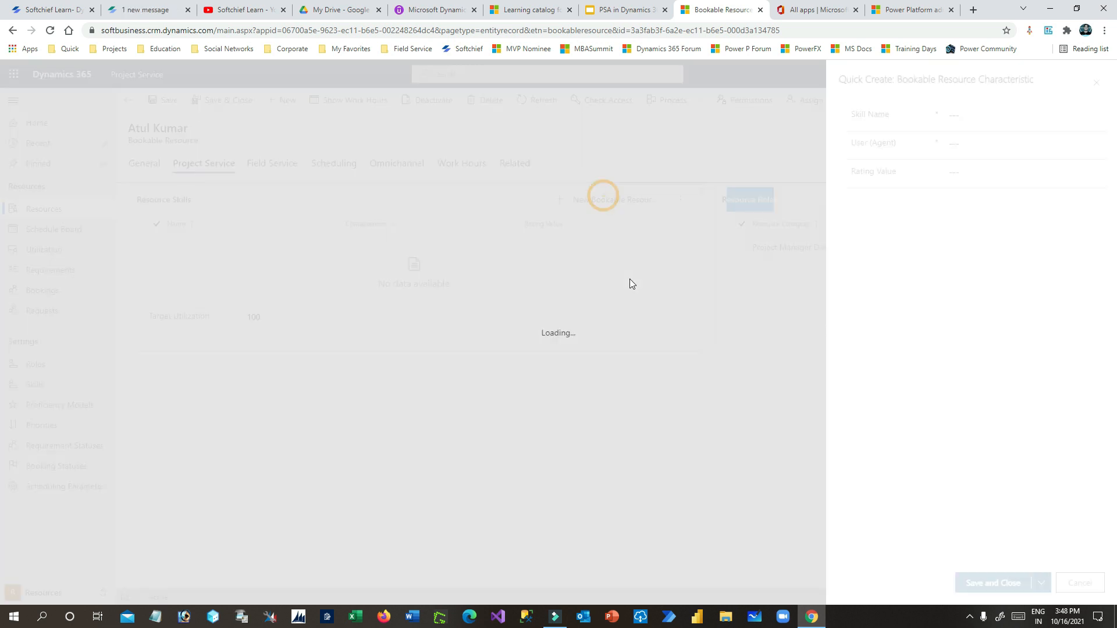
{"action": "left_click", "coordinate": [978, 115]}
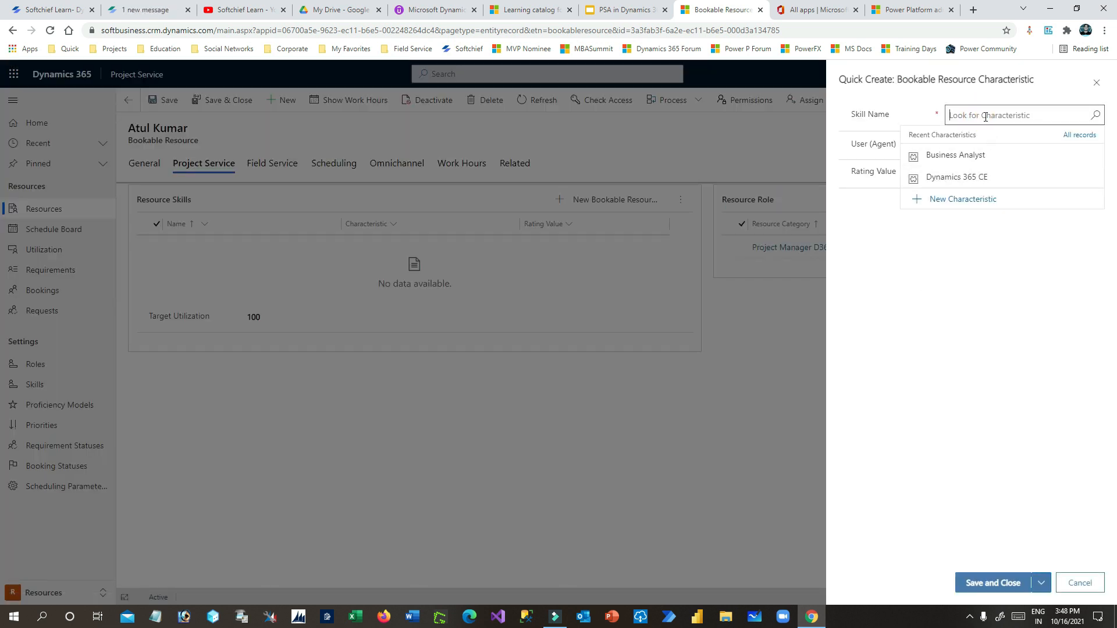
{"action": "type", "text": "project"}
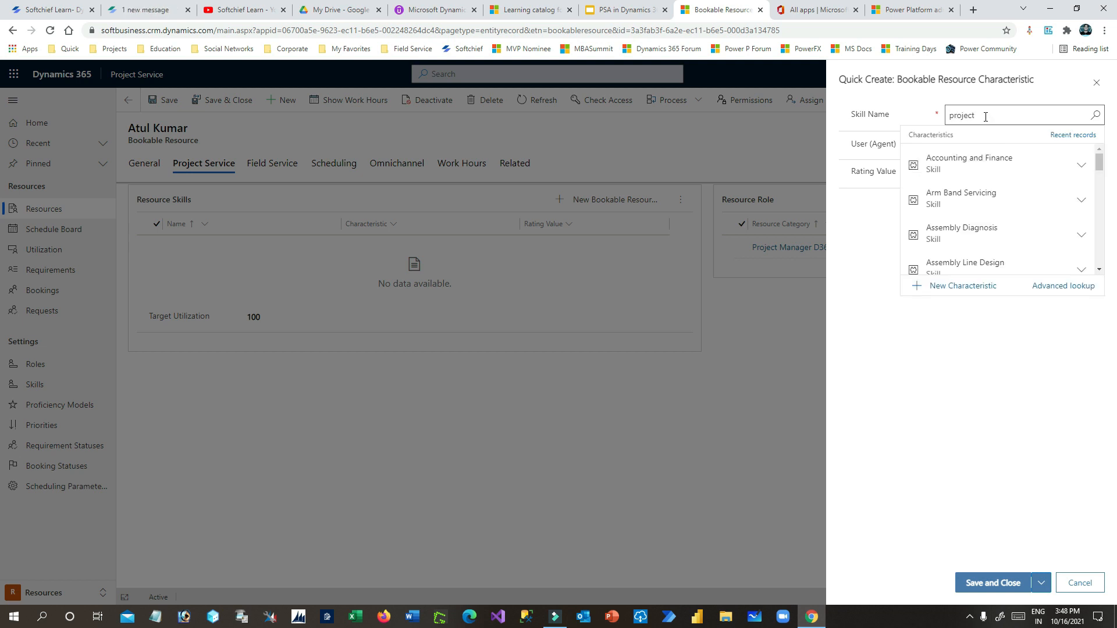
{"action": "left_click", "coordinate": [983, 167]}
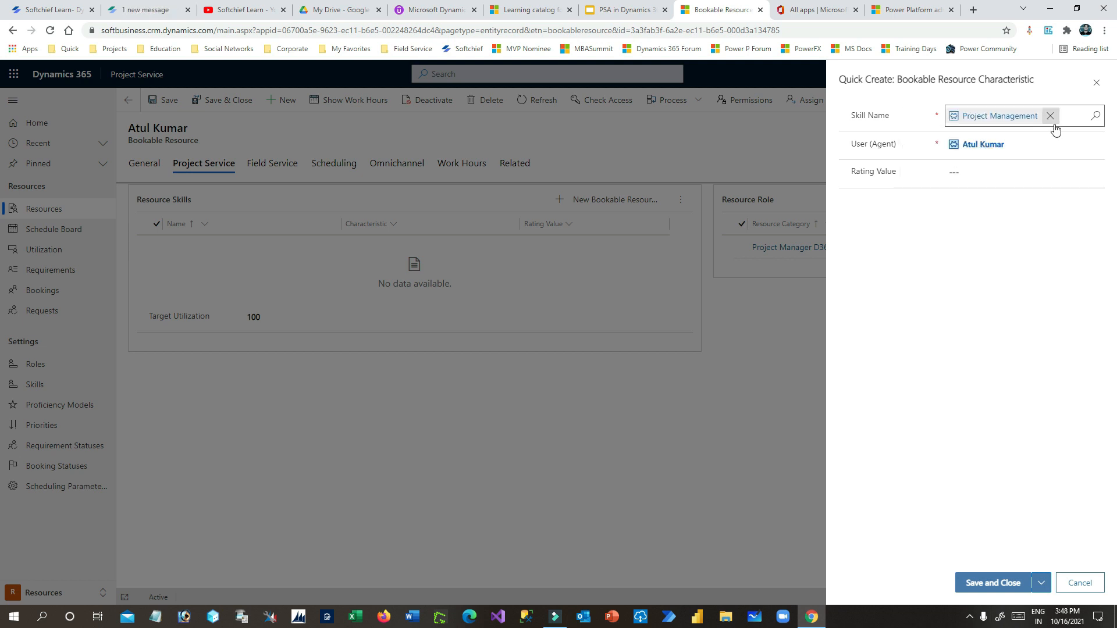
{"action": "left_click", "coordinate": [981, 171]}
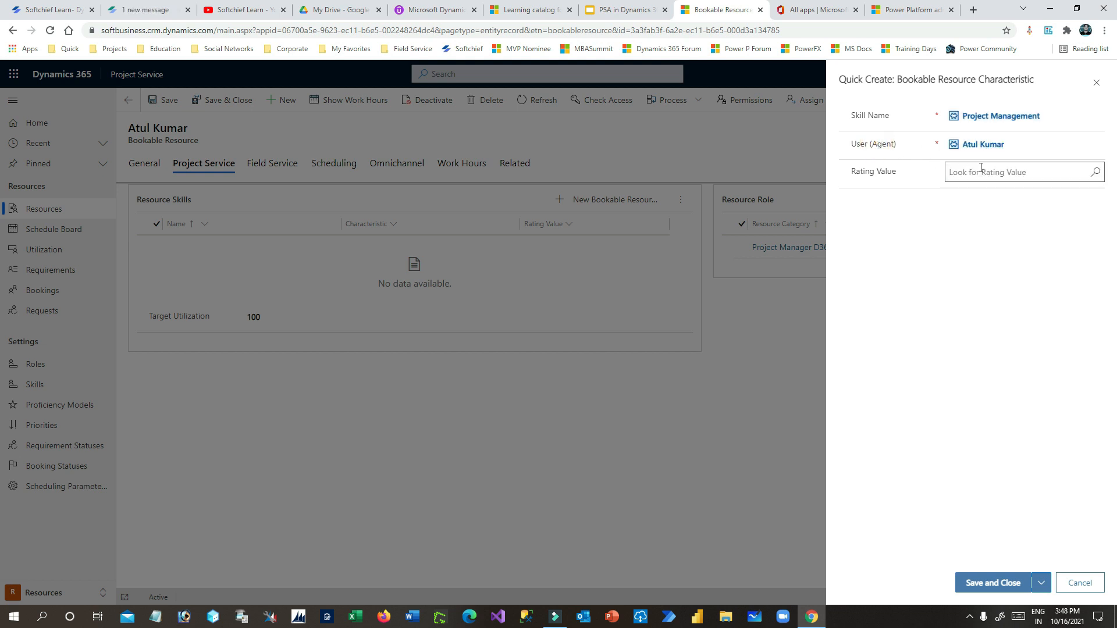
{"action": "left_click", "coordinate": [1096, 173]}
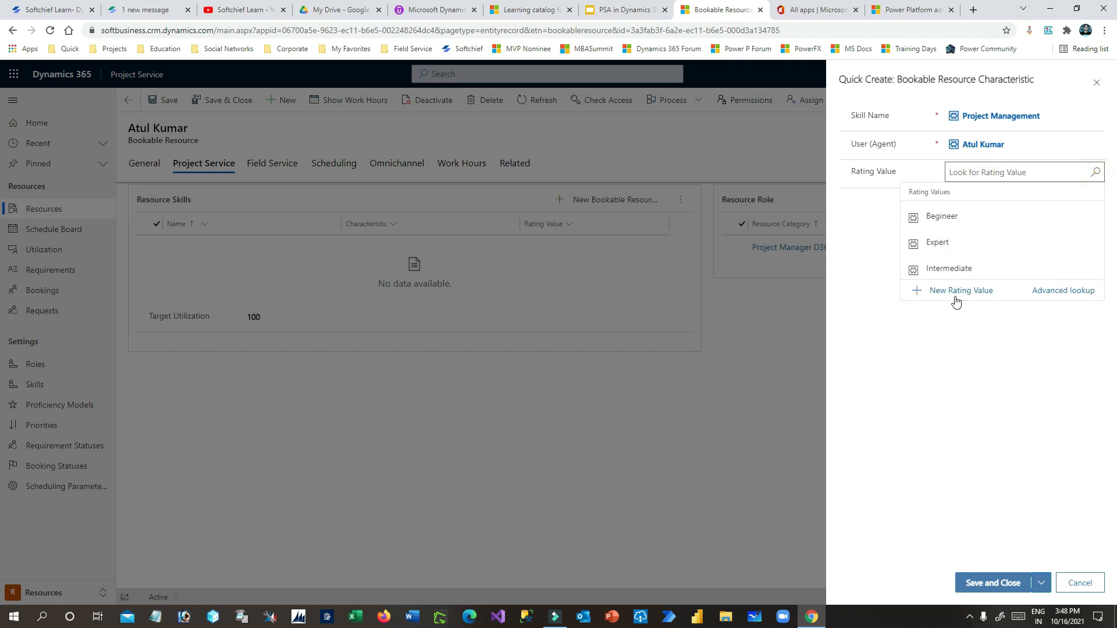
{"action": "left_click", "coordinate": [964, 246]}
{"action": "left_click", "coordinate": [1006, 582]}
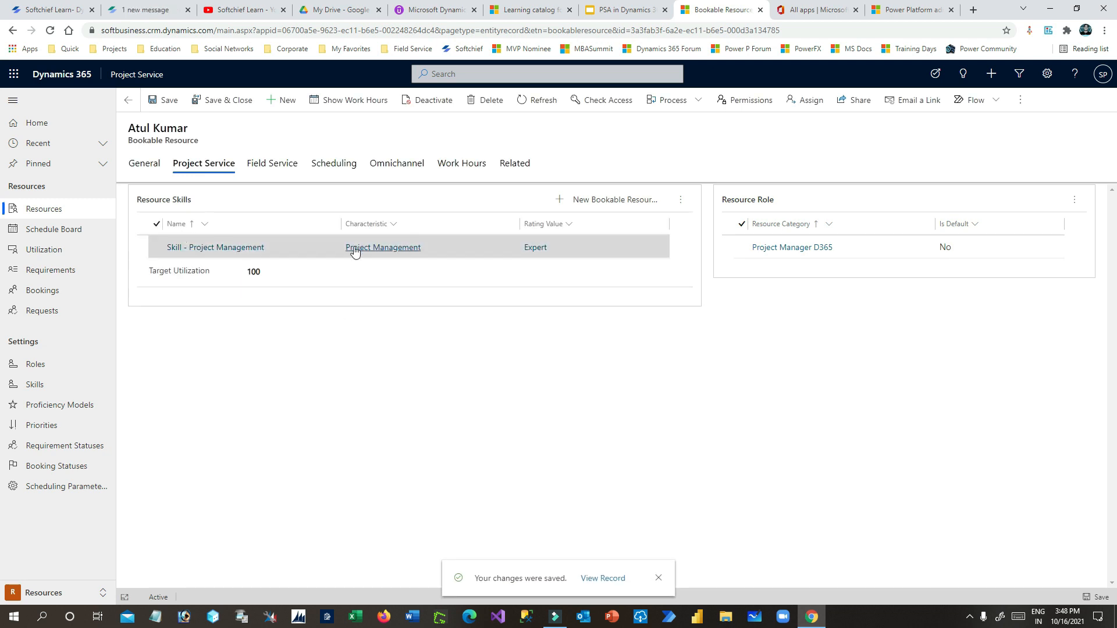
- Add the Dynamics 365 CE skill rated Intermediate, then view the Field Service tab
{"action": "left_click_drag", "start_coordinate": [135, 128], "coordinate": [200, 133]}
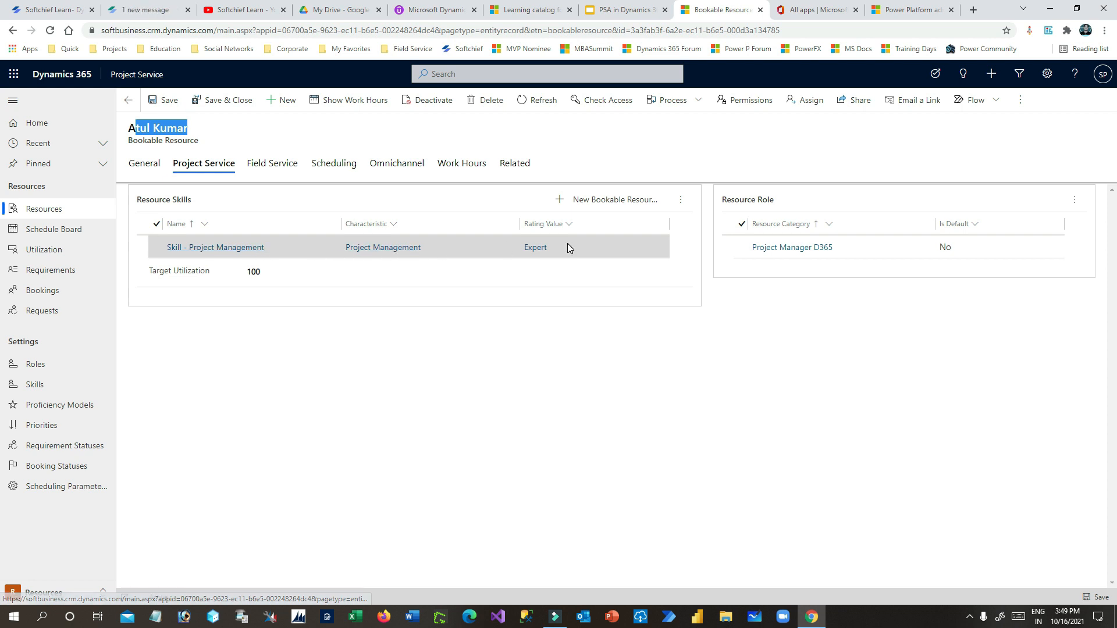
{"action": "left_click", "coordinate": [626, 202]}
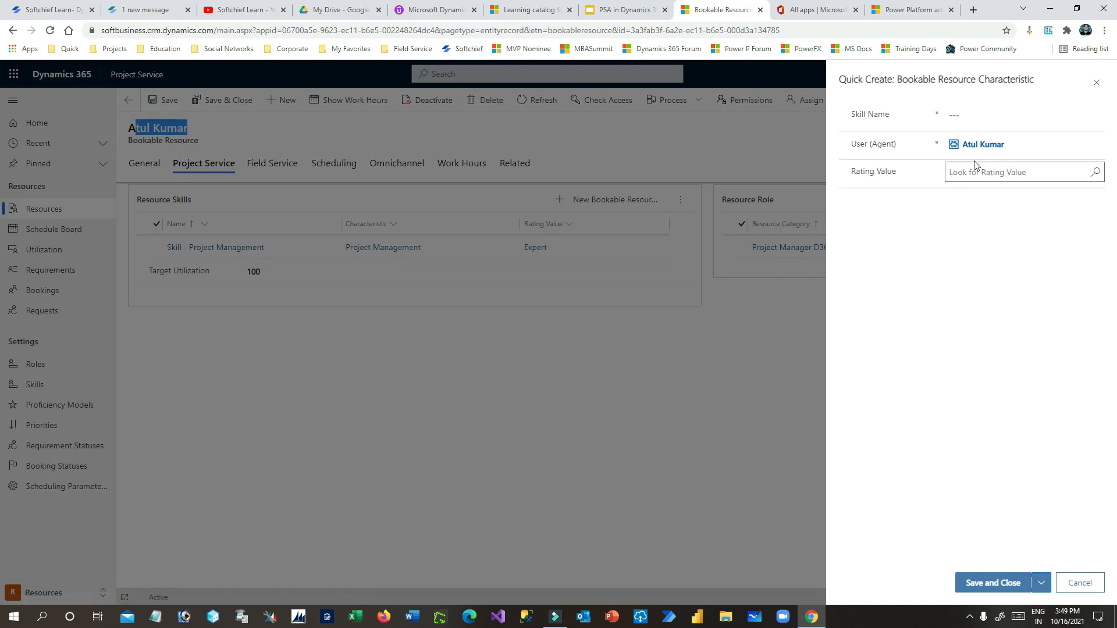
{"action": "left_click", "coordinate": [980, 114]}
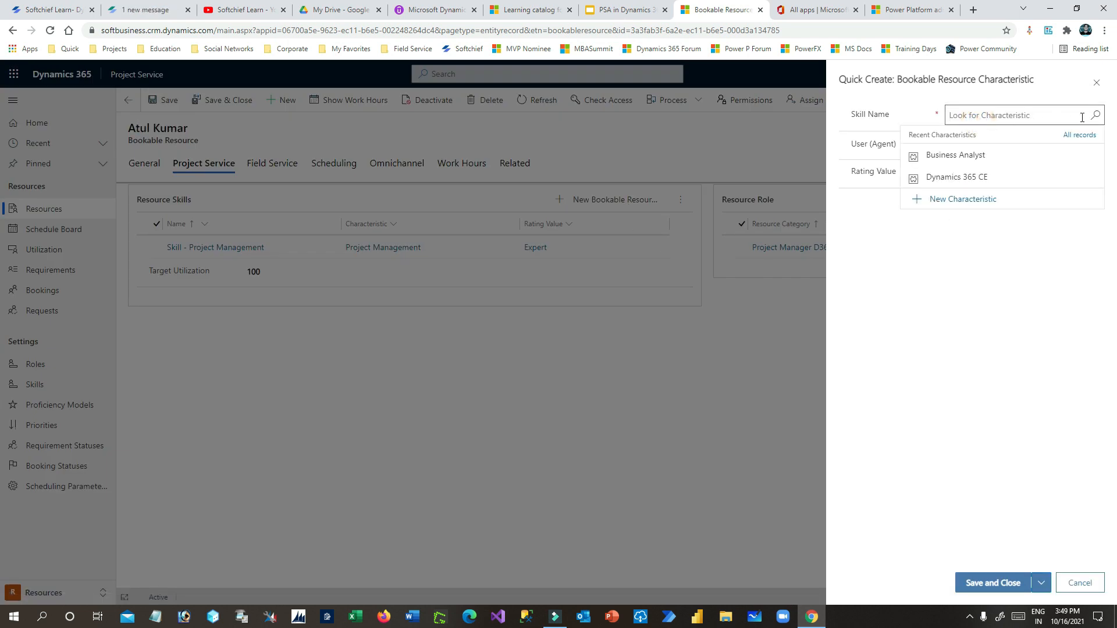
{"action": "left_click", "coordinate": [984, 179]}
{"action": "left_click", "coordinate": [1017, 172]}
{"action": "left_click", "coordinate": [1094, 172]}
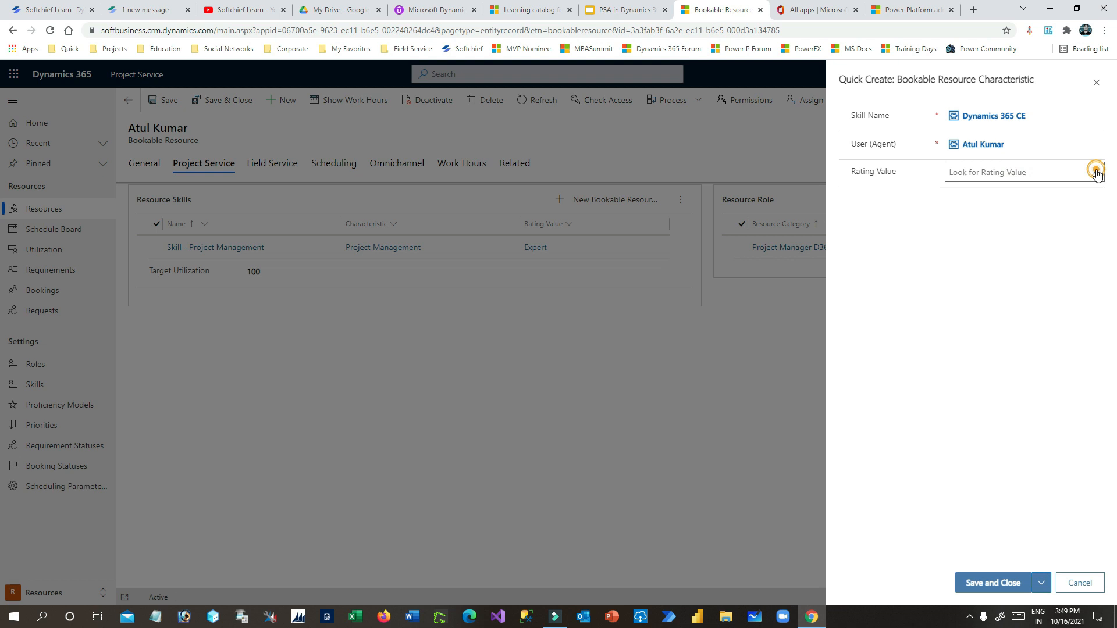
{"action": "left_click", "coordinate": [950, 267]}
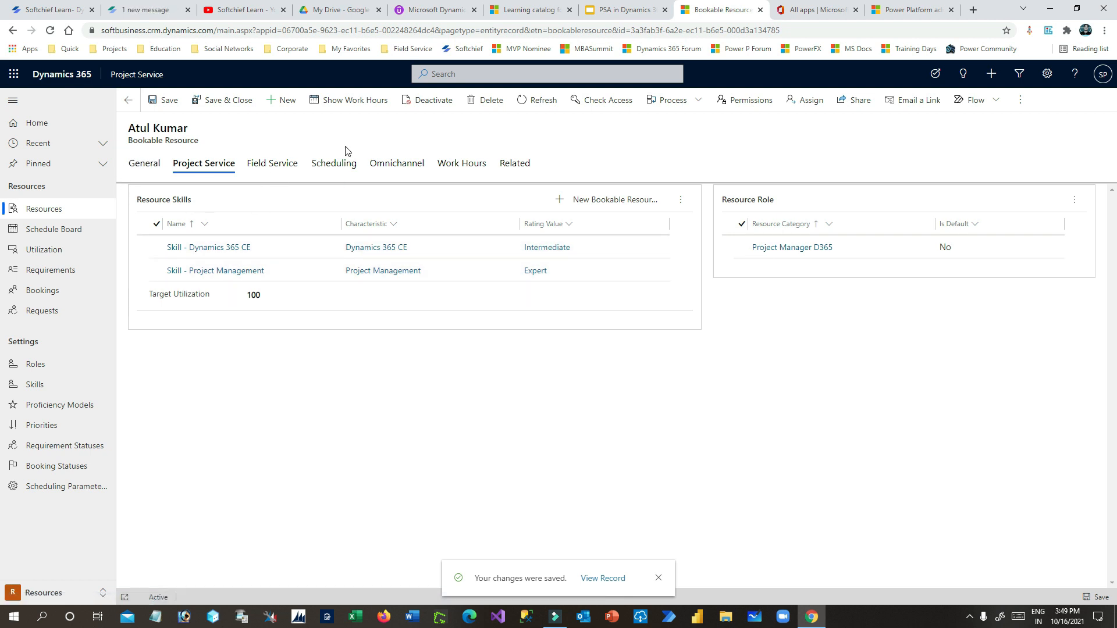
{"action": "left_click_drag", "start_coordinate": [143, 140], "coordinate": [207, 132]}
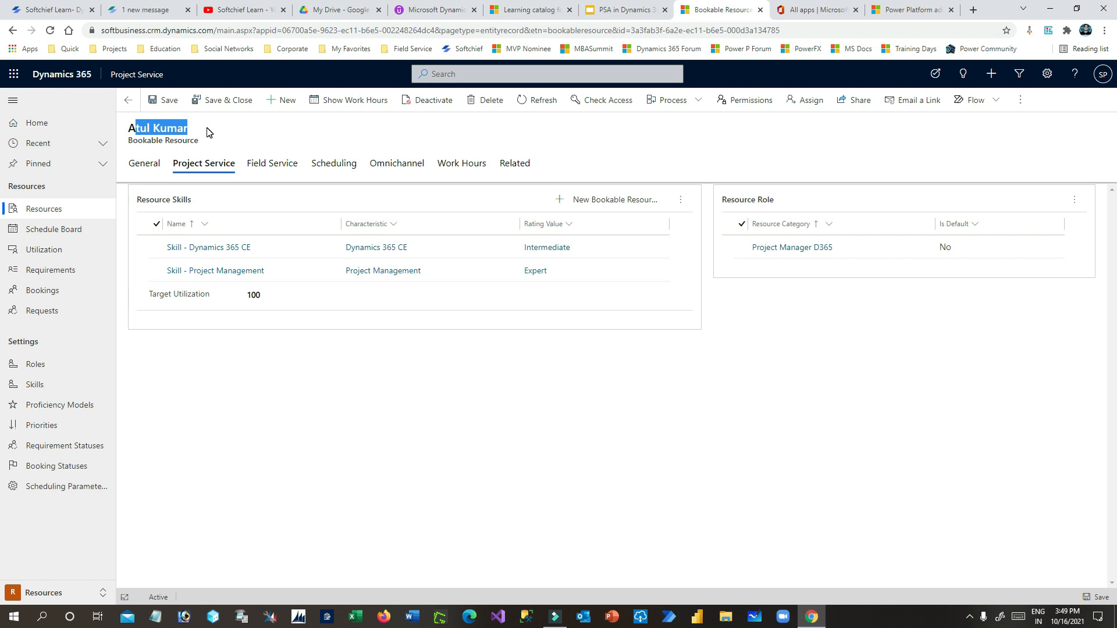
{"action": "left_click", "coordinate": [273, 165]}
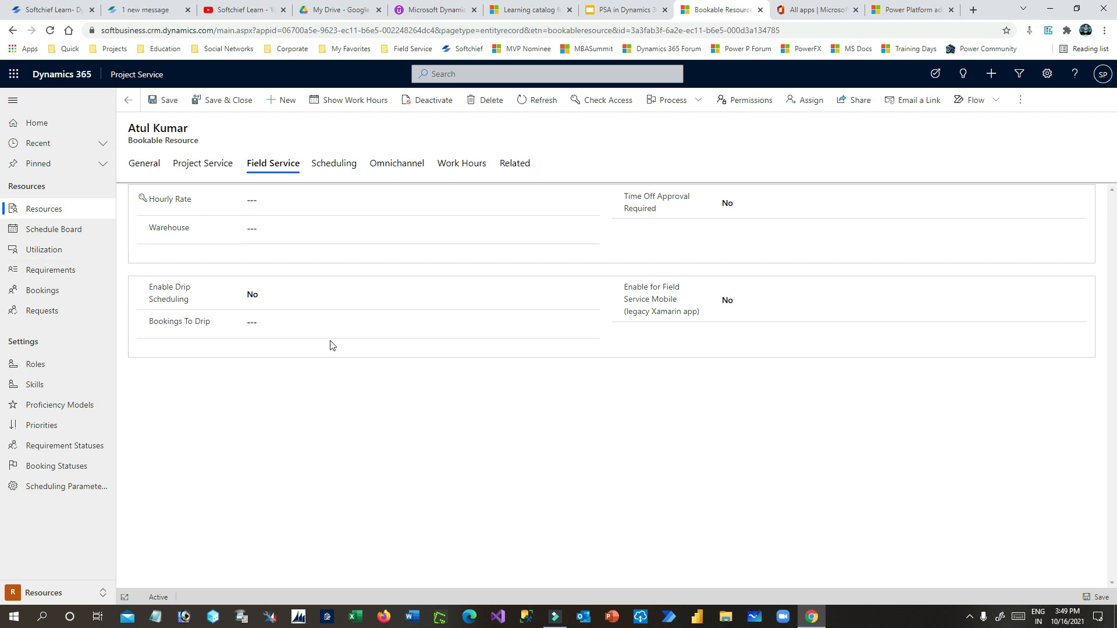
- On the Scheduling tab, replace Fabrikam US with Big Deal Organization Unit and save
{"action": "left_click", "coordinate": [335, 165]}
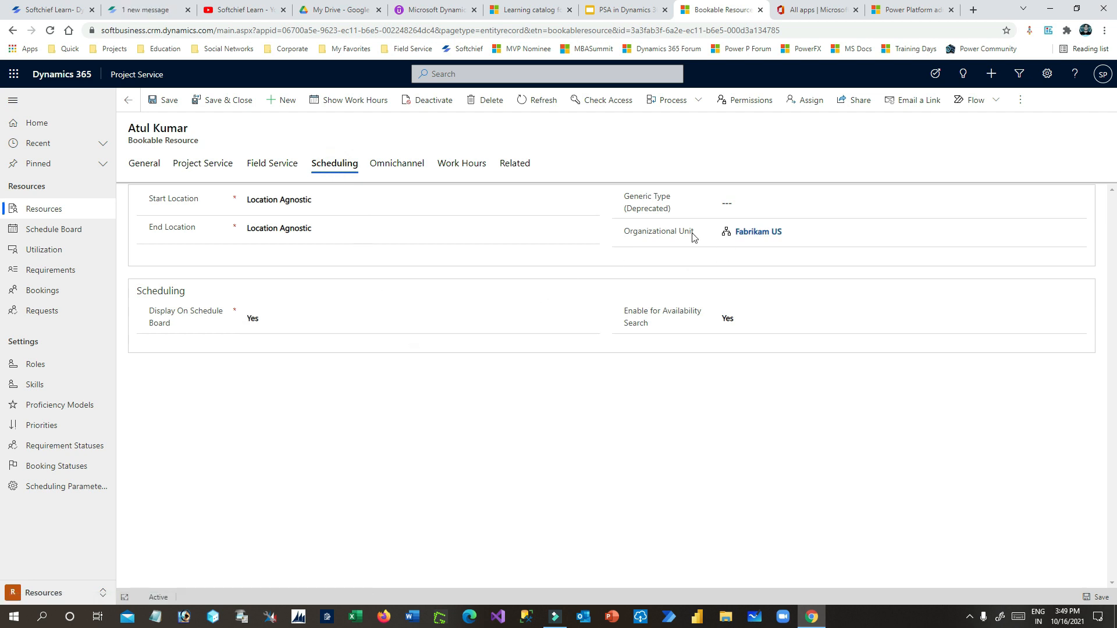
{"action": "left_click", "coordinate": [794, 235]}
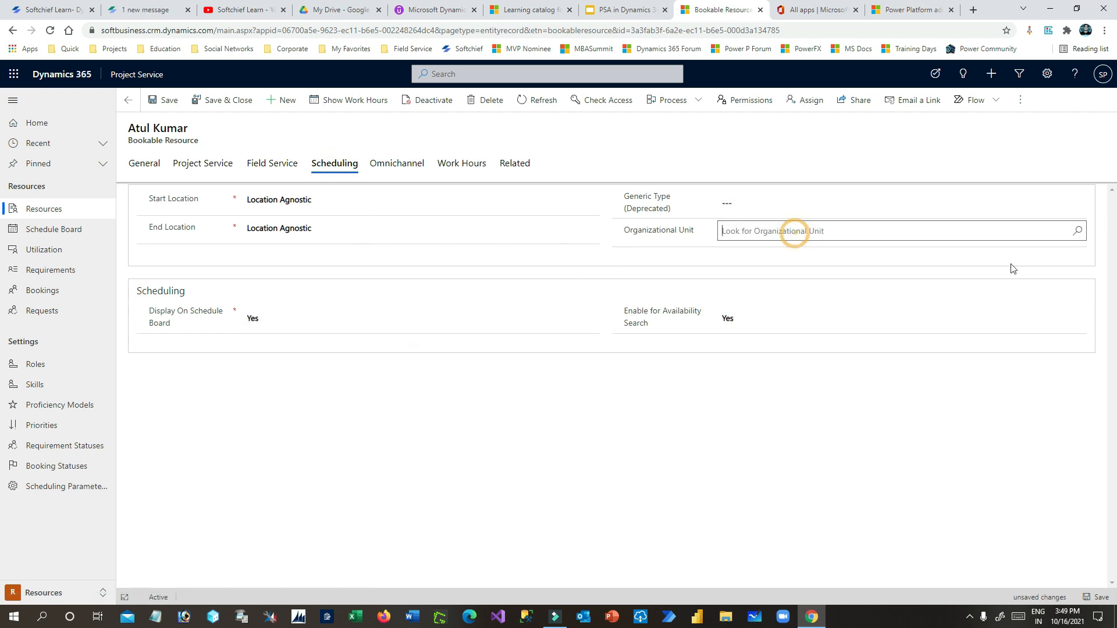
{"action": "left_click", "coordinate": [1078, 231]}
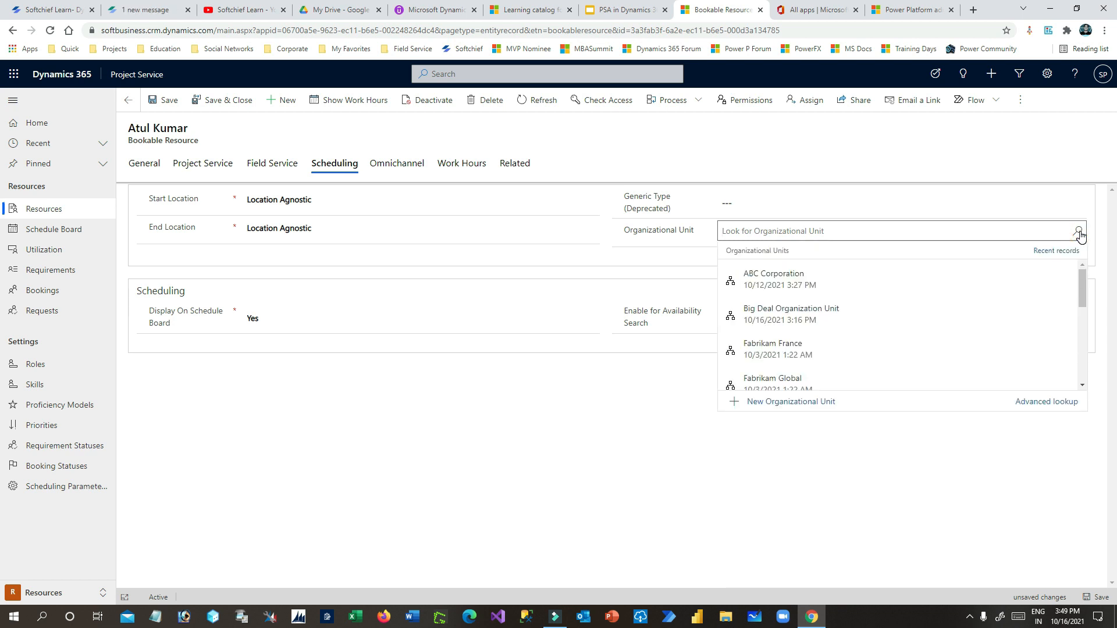
{"action": "scroll", "coordinate": [1082, 294], "scroll_direction": "down", "scroll_amount": 1}
{"action": "scroll", "coordinate": [1083, 295], "scroll_direction": "up", "scroll_amount": 1}
{"action": "left_click", "coordinate": [843, 300]}
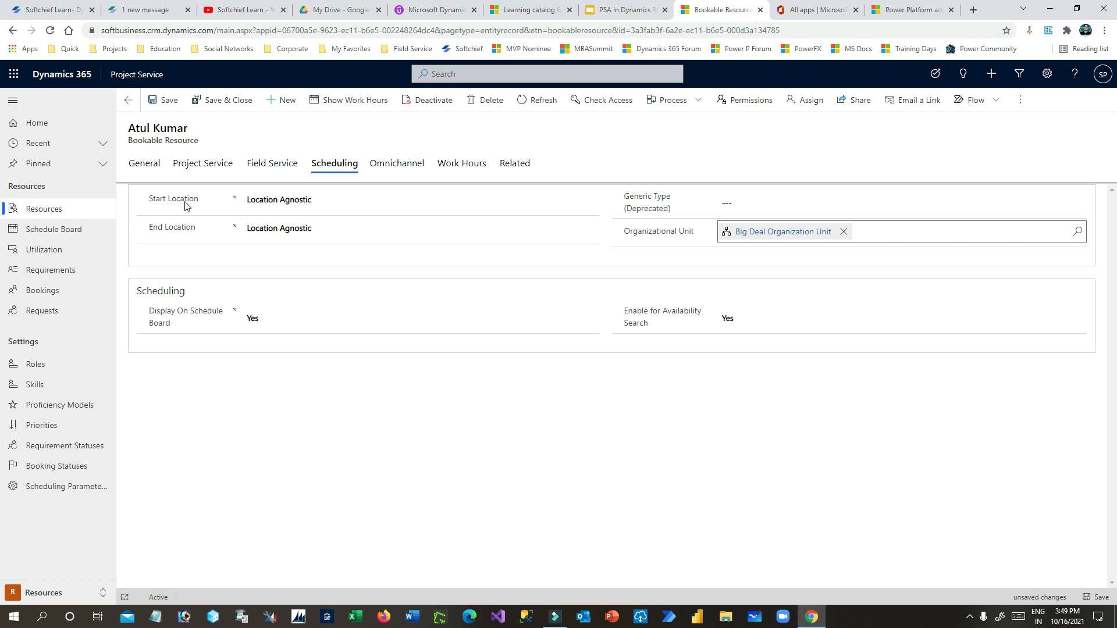
{"action": "left_click_drag", "start_coordinate": [146, 138], "coordinate": [208, 147]}
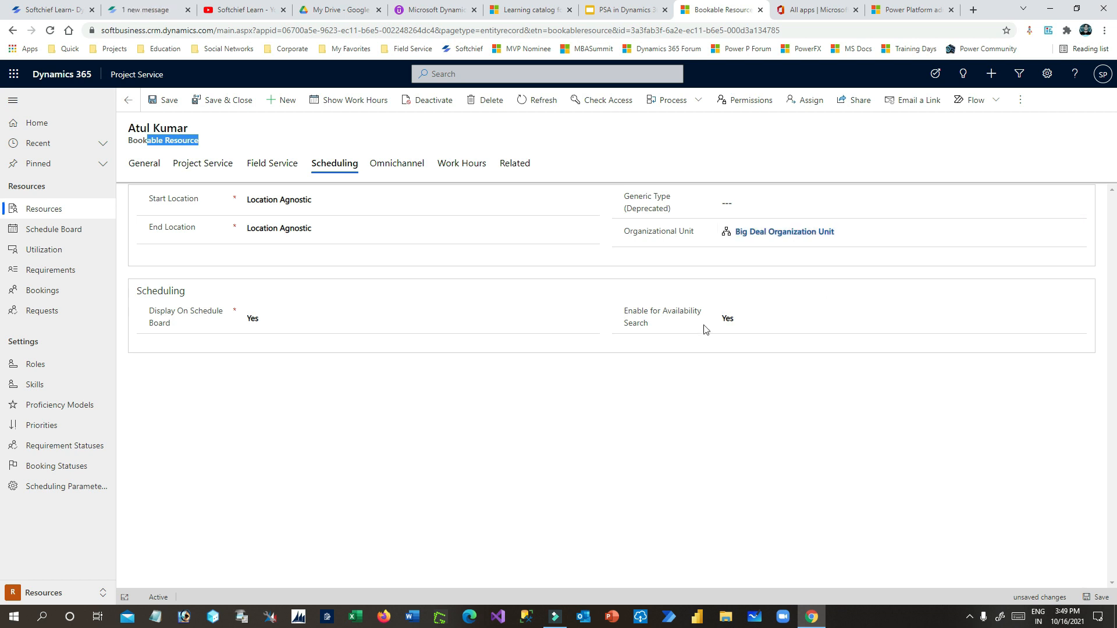
{"action": "left_click_drag", "start_coordinate": [626, 316], "coordinate": [696, 328]}
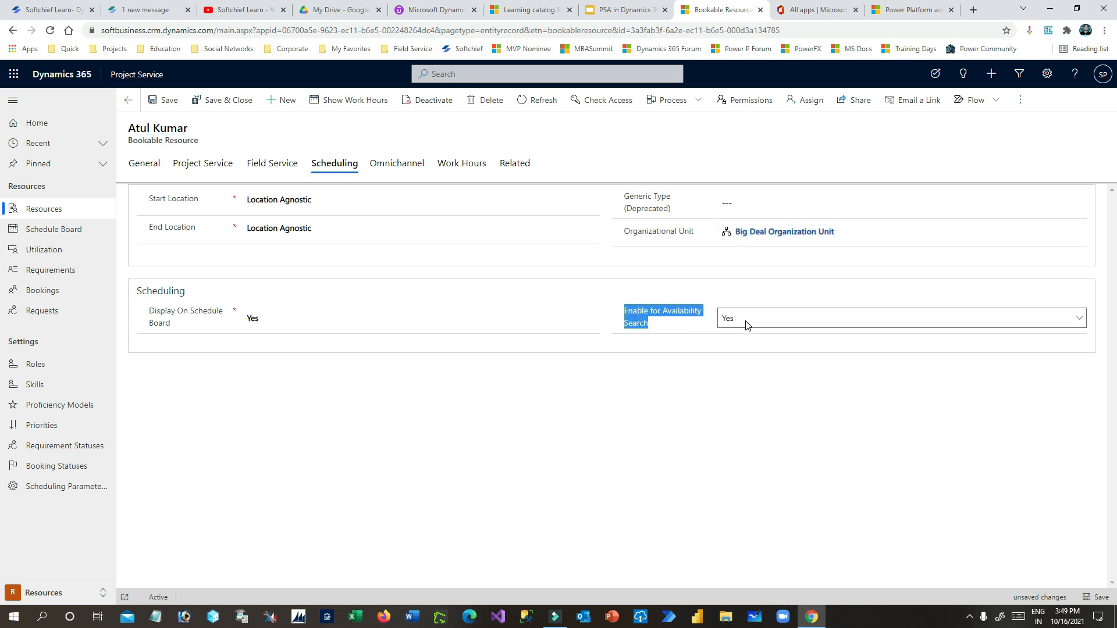
{"action": "left_click", "coordinate": [316, 360]}
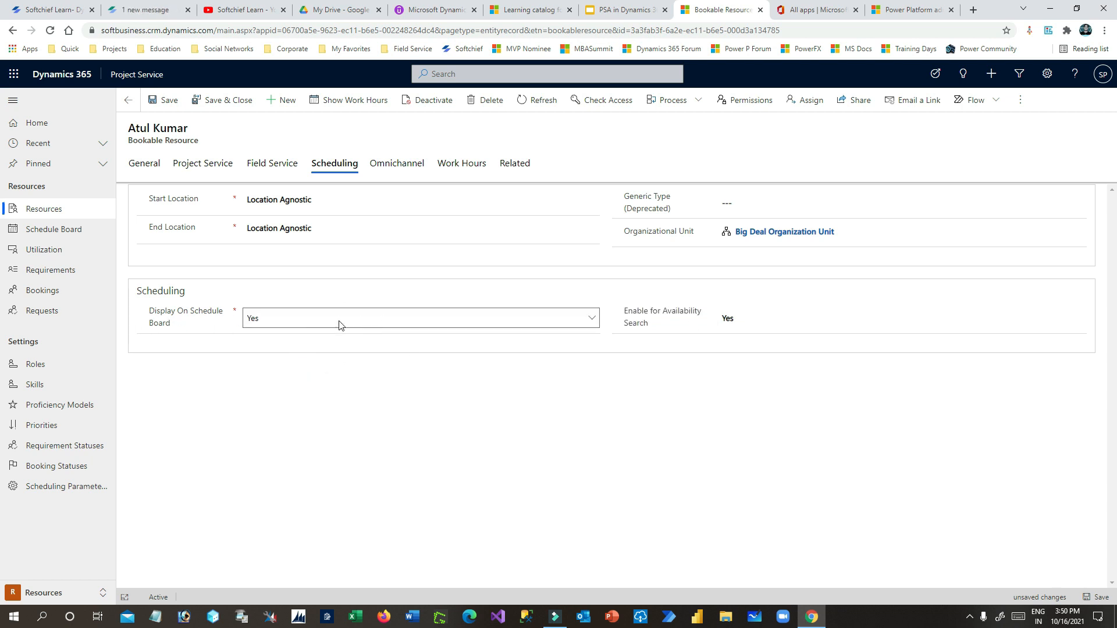
{"action": "left_click", "coordinate": [740, 206]}
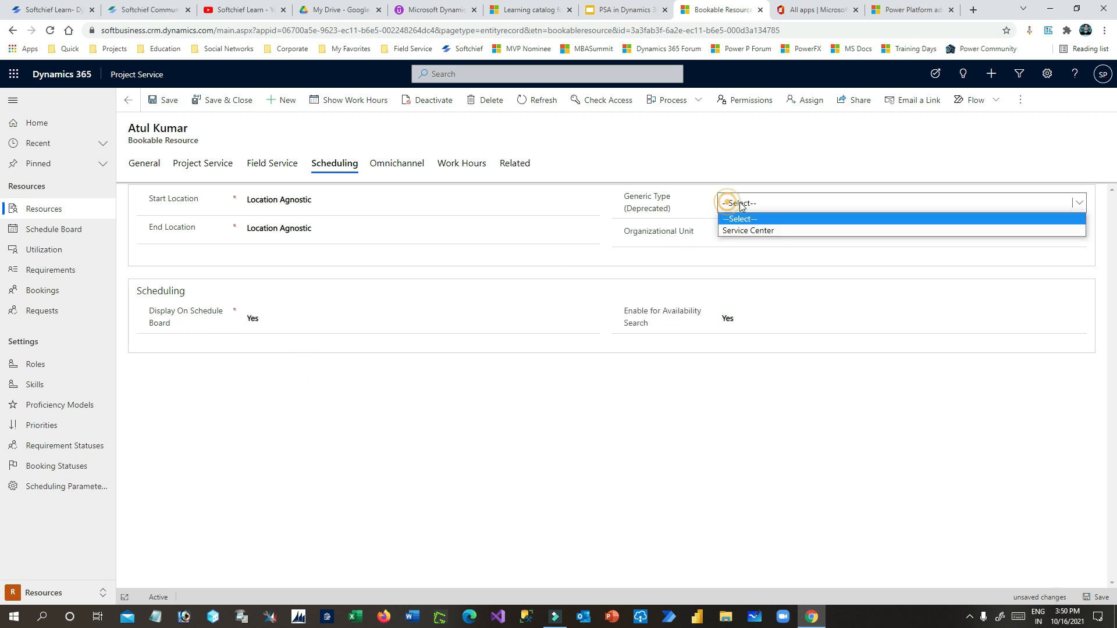
{"action": "left_click", "coordinate": [685, 203]}
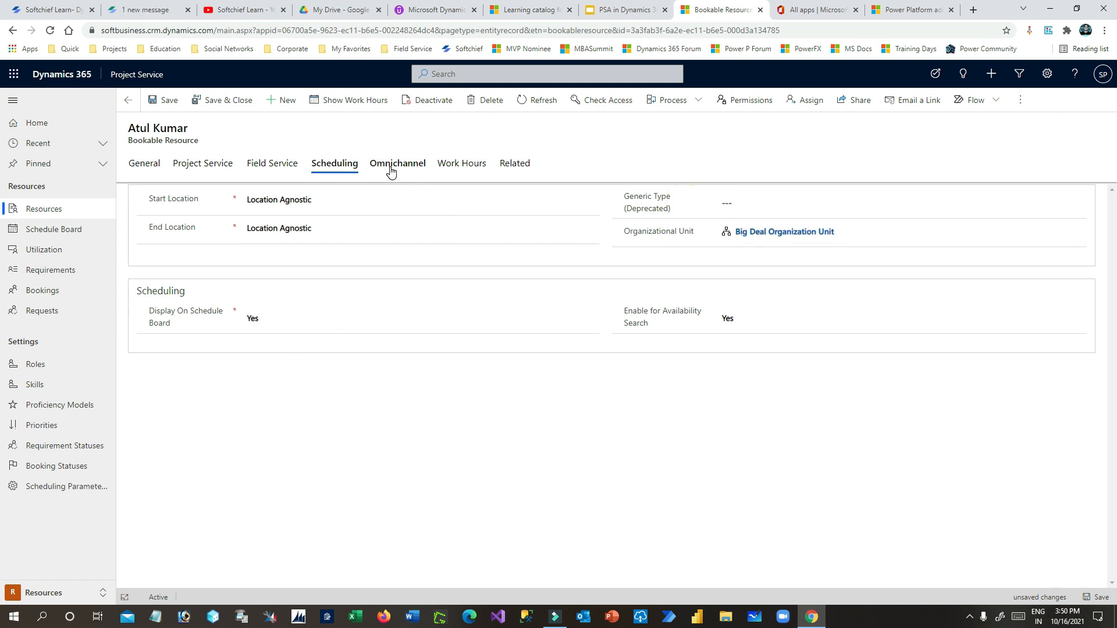
{"action": "left_click", "coordinate": [165, 100]}
- Show the resource's Work Hours calendar and choose New > Working hours
{"action": "left_click", "coordinate": [460, 166]}
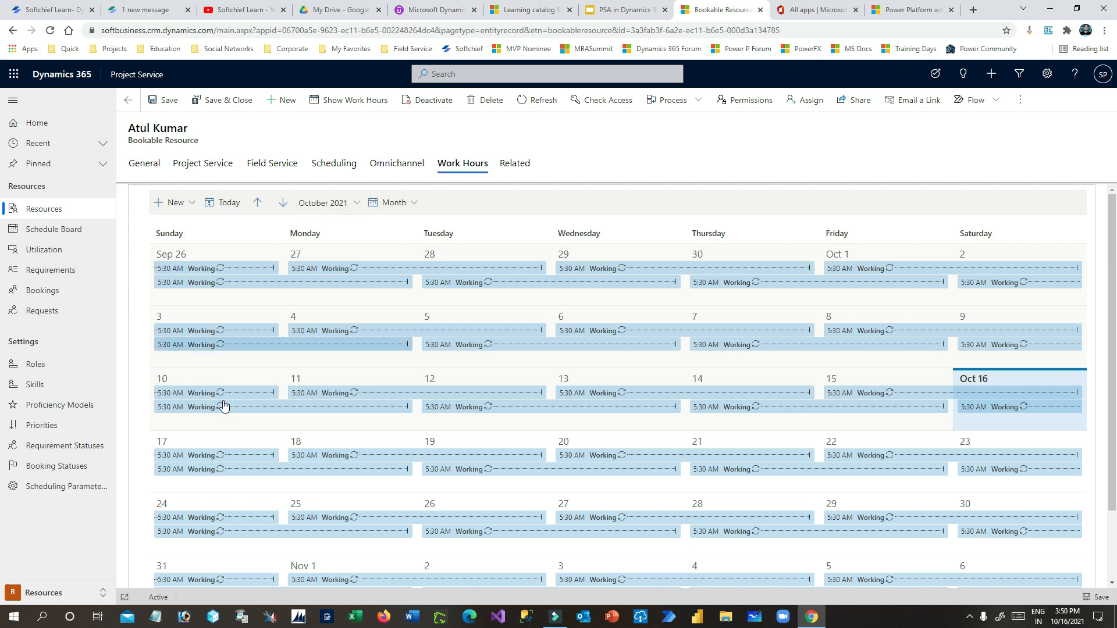
{"action": "left_click", "coordinate": [153, 165]}
{"action": "left_click", "coordinate": [344, 104]}
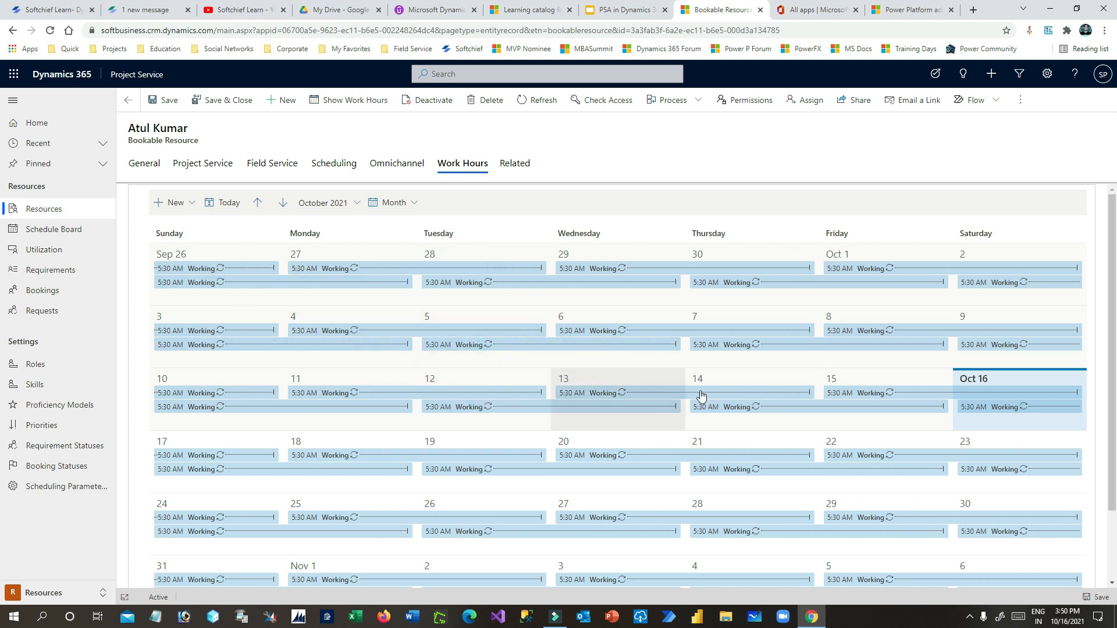
{"action": "scroll", "coordinate": [701, 396], "scroll_direction": "down", "scroll_amount": 2}
{"action": "scroll", "coordinate": [710, 399], "scroll_direction": "up", "scroll_amount": 2}
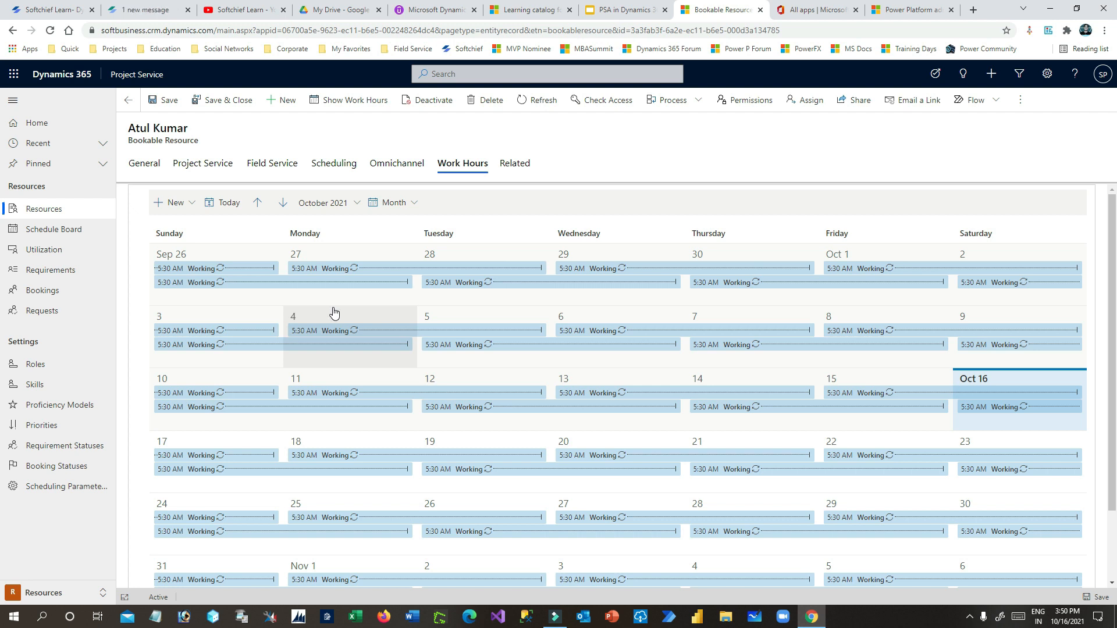
{"action": "left_click", "coordinate": [175, 203]}
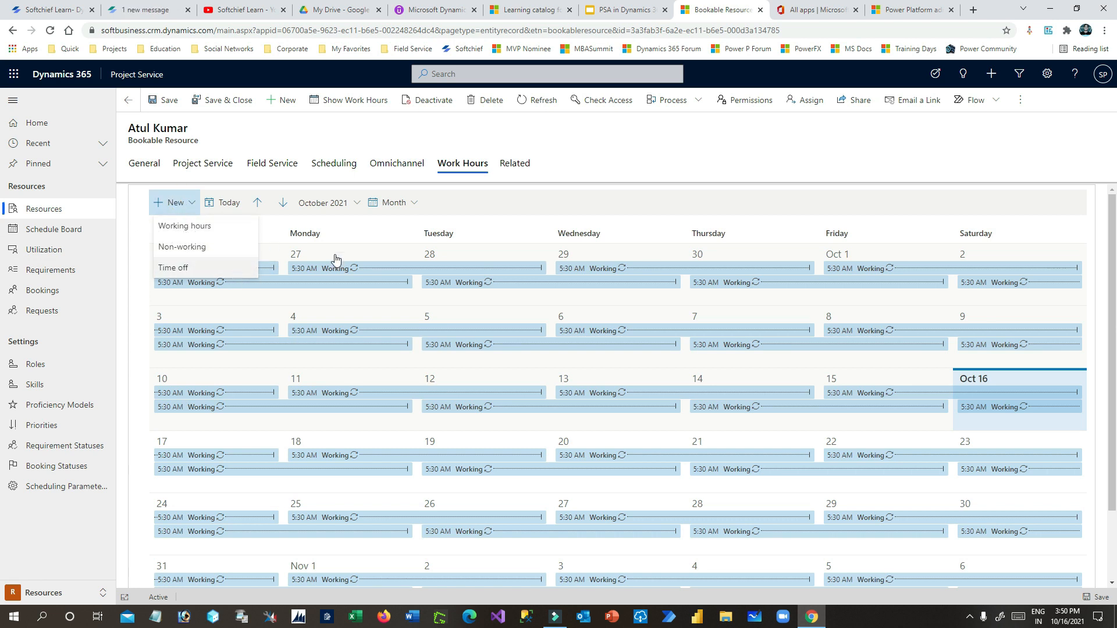
{"action": "left_click", "coordinate": [196, 226]}
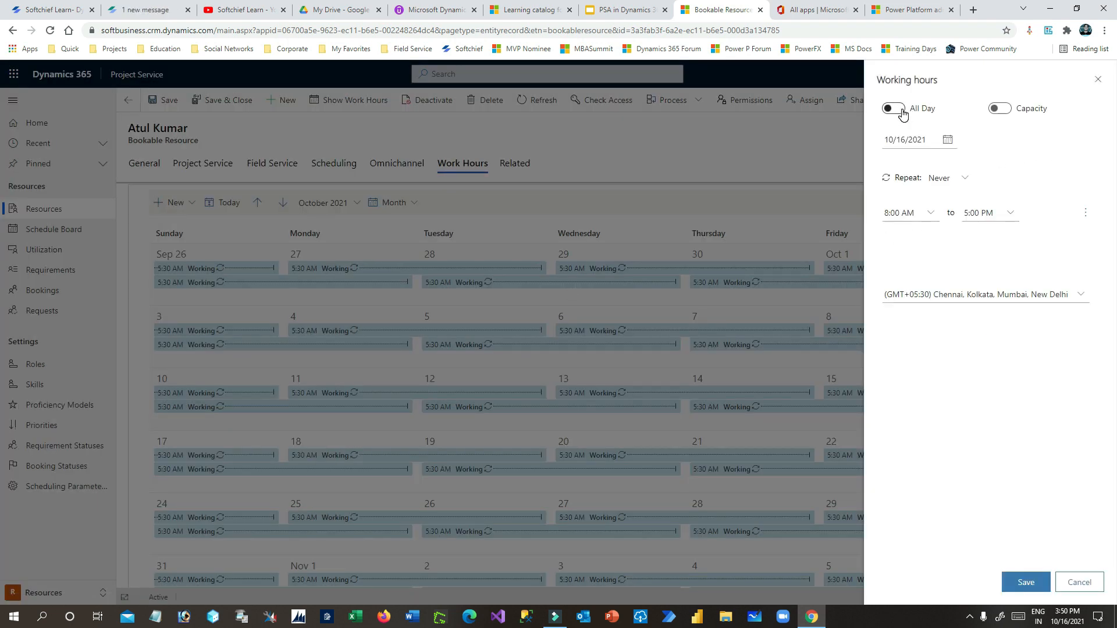
- Keep the entry date 10/16/2021 with repeat set to Never, and switch it to All Day
{"action": "left_click", "coordinate": [948, 141]}
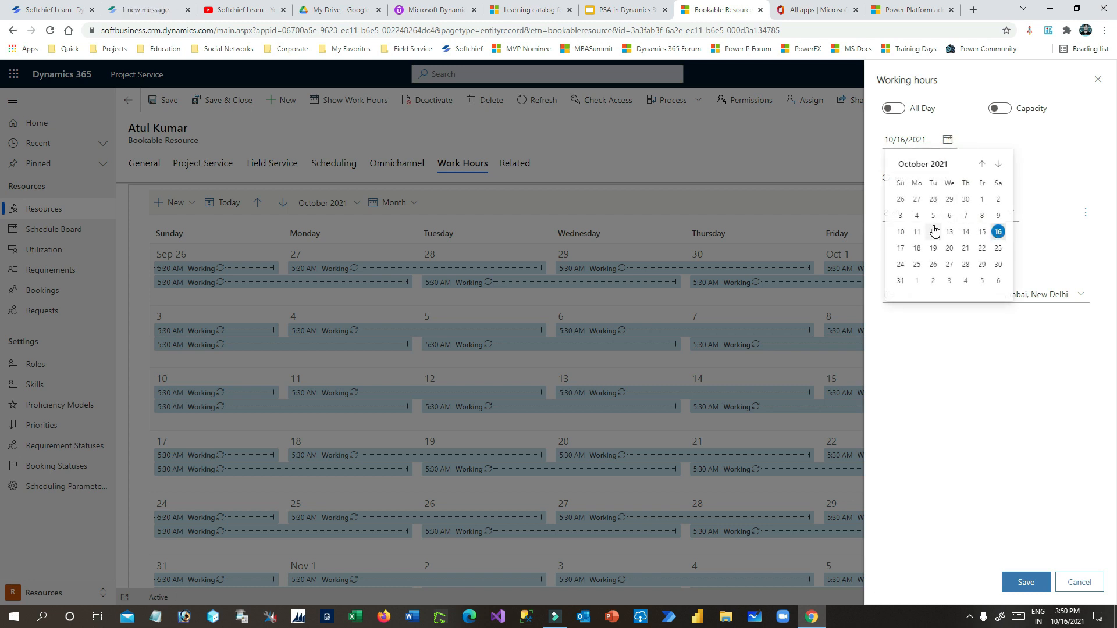
{"action": "left_click", "coordinate": [999, 232]}
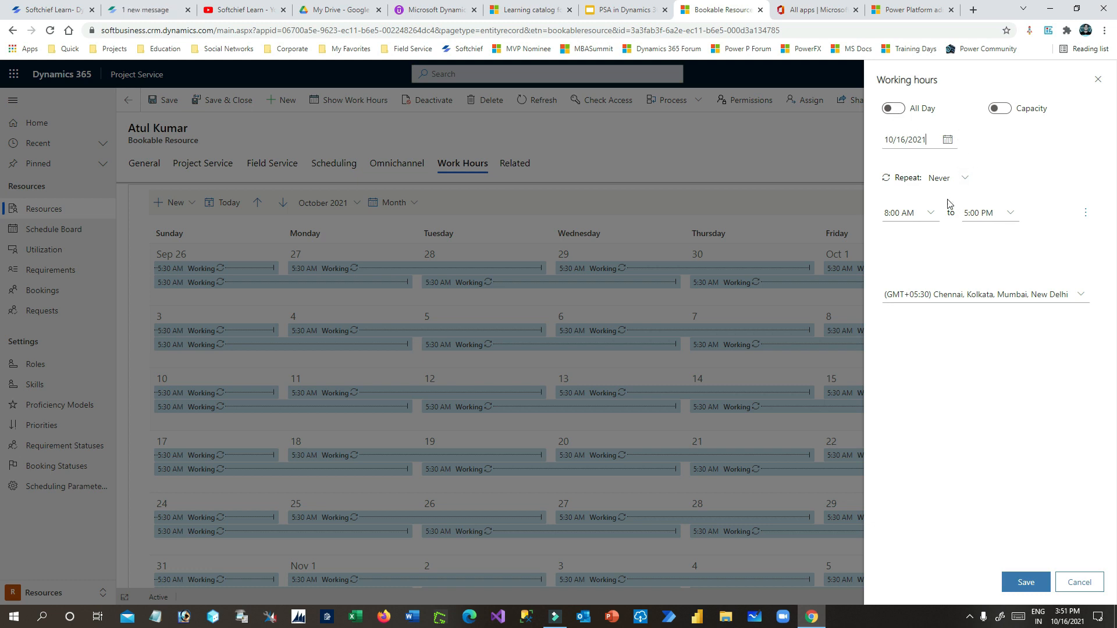
{"action": "left_click", "coordinate": [963, 179]}
{"action": "left_click", "coordinate": [963, 179]}
{"action": "left_click", "coordinate": [961, 178]}
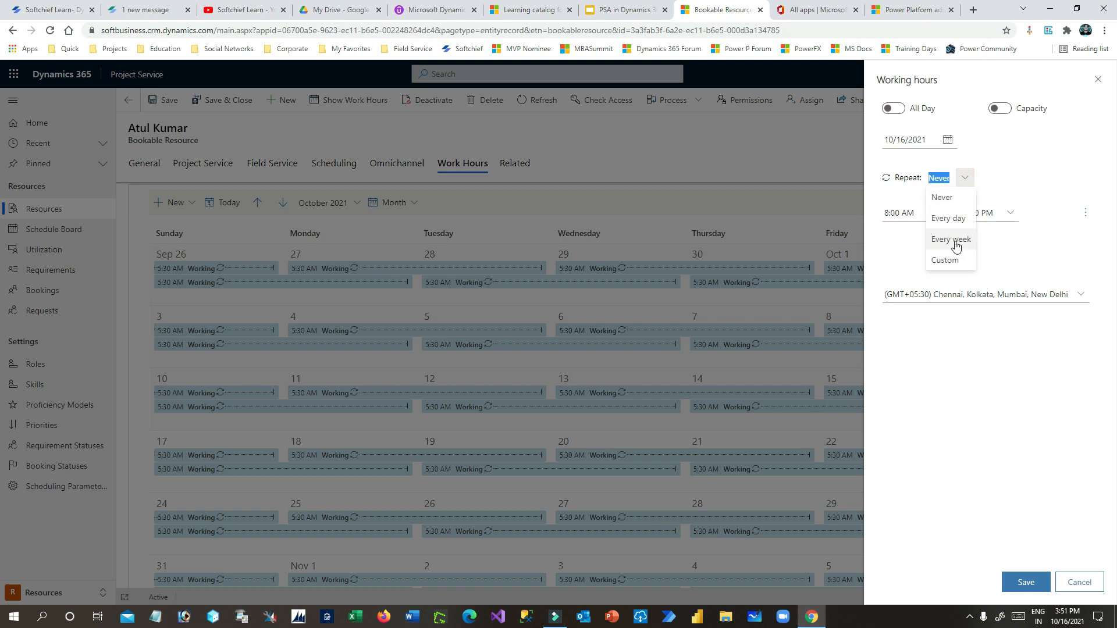
{"action": "left_click", "coordinate": [996, 155]}
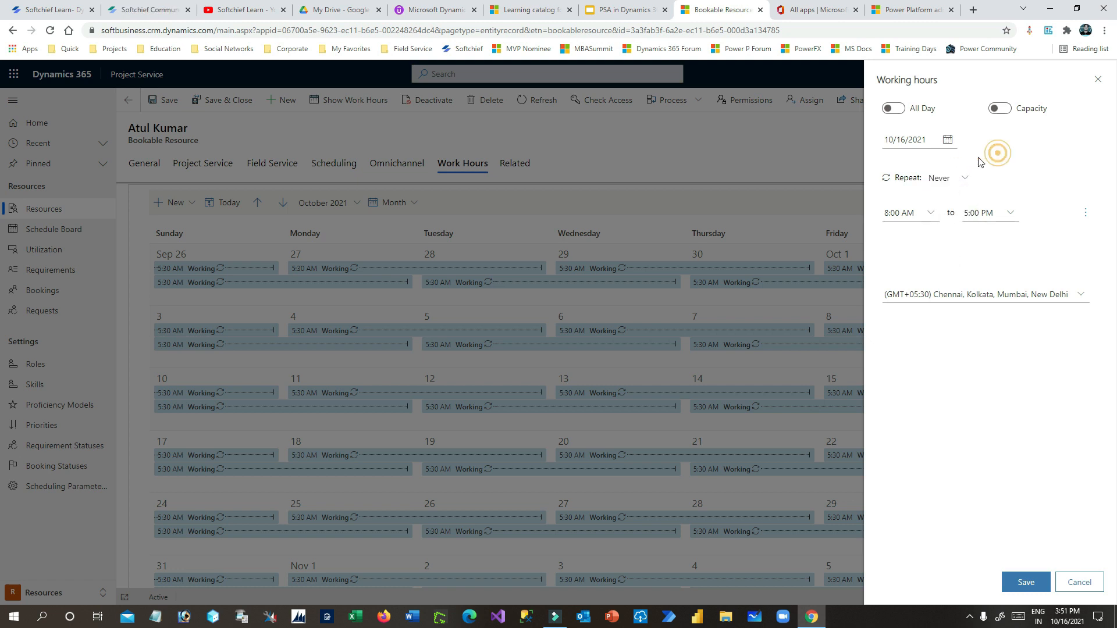
{"action": "left_click", "coordinate": [893, 108]}
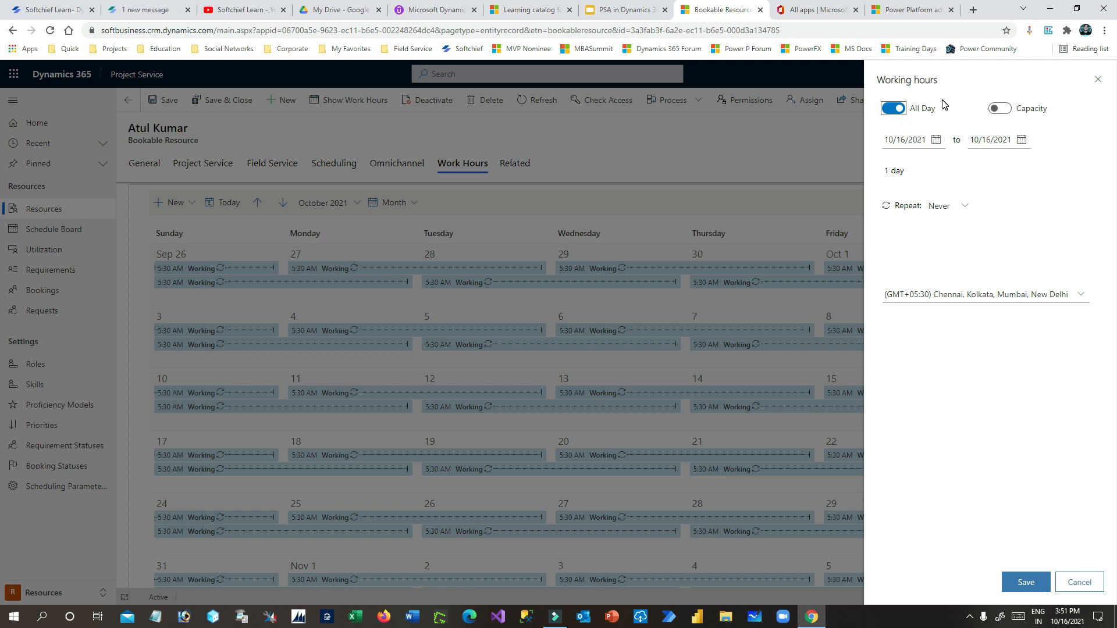
- Set the range from 16 October to 31 December 2021, then turn All Day back off
{"action": "left_click", "coordinate": [935, 141]}
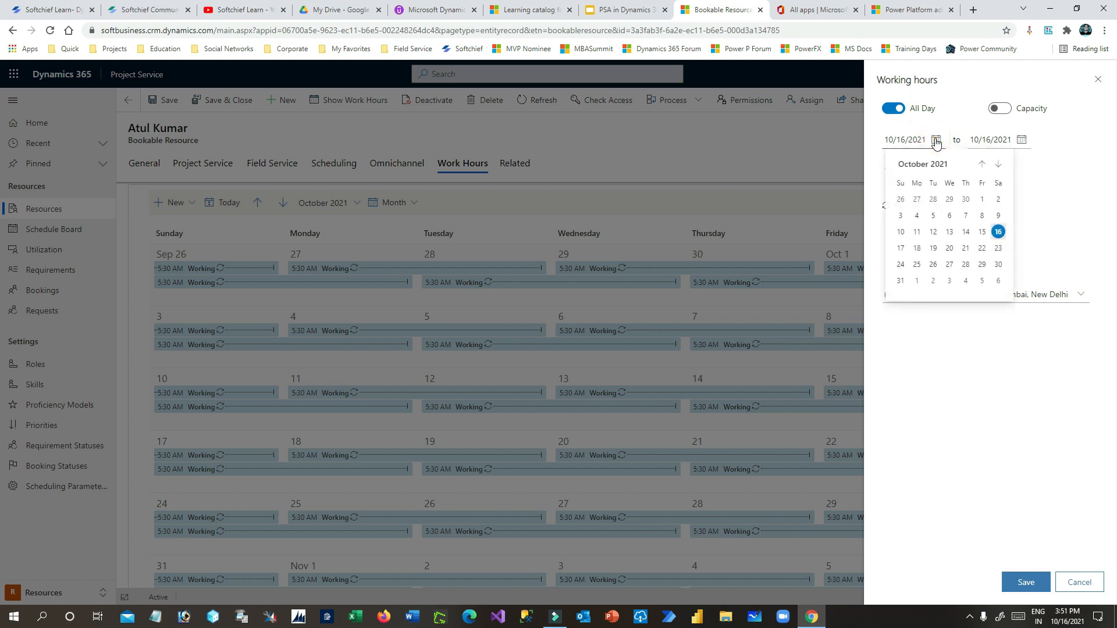
{"action": "left_click", "coordinate": [997, 230]}
{"action": "left_click", "coordinate": [1021, 140]}
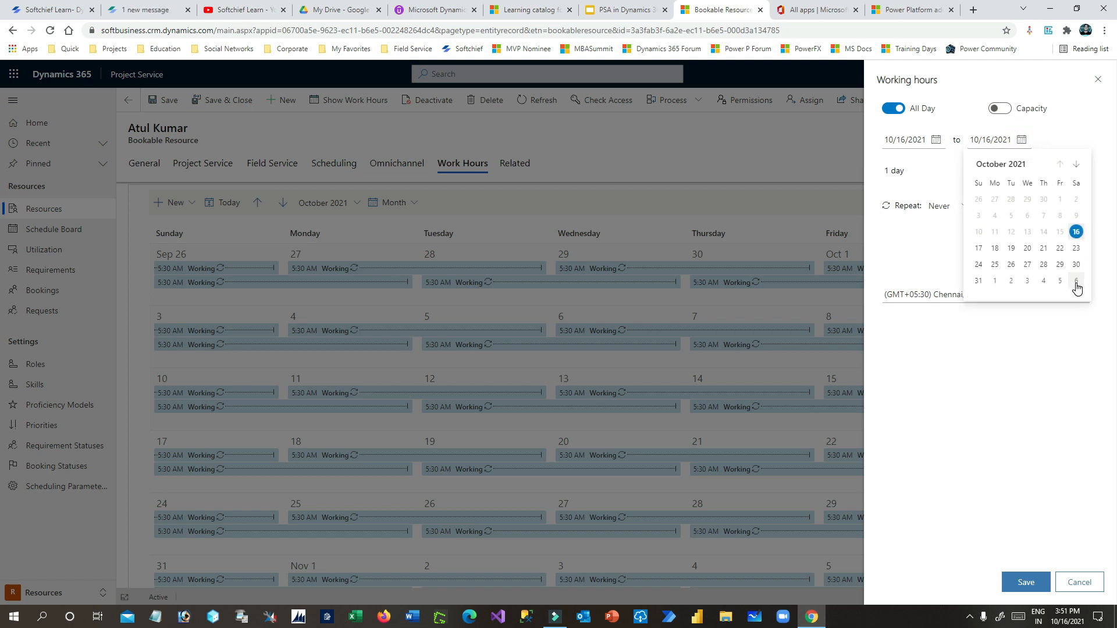
{"action": "left_click", "coordinate": [1076, 166]}
{"action": "left_click", "coordinate": [1076, 167]}
{"action": "left_click", "coordinate": [1076, 166]}
{"action": "left_click", "coordinate": [1077, 166]}
{"action": "left_click", "coordinate": [1075, 166]}
{"action": "left_click", "coordinate": [1060, 166]}
{"action": "left_click", "coordinate": [1060, 166]}
{"action": "left_click", "coordinate": [1059, 166]}
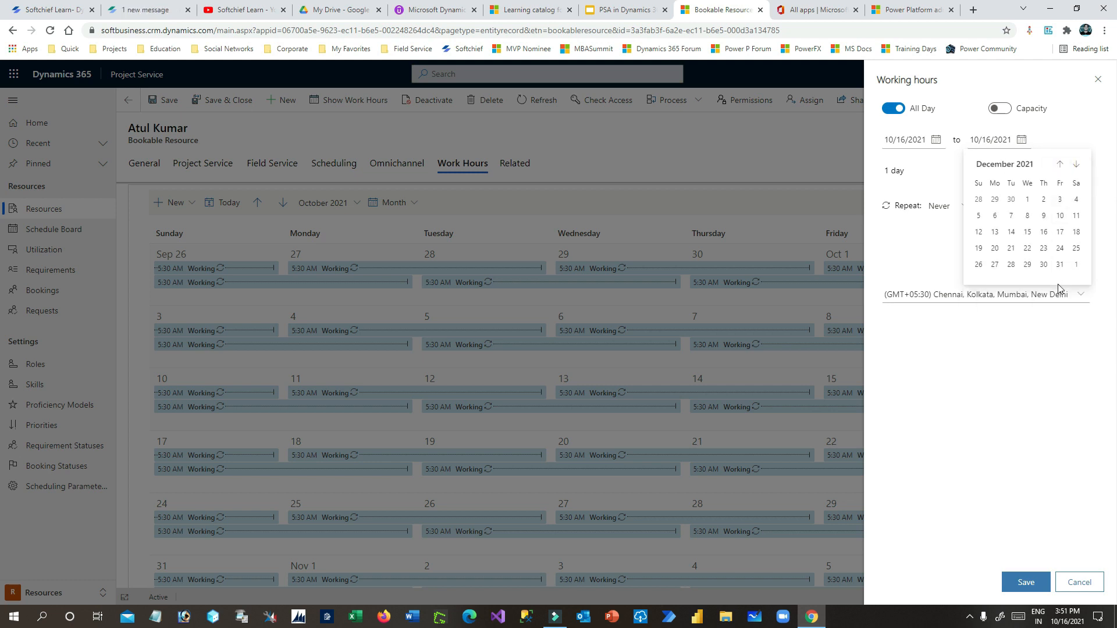
{"action": "left_click", "coordinate": [1059, 263]}
{"action": "left_click_drag", "start_coordinate": [890, 170], "coordinate": [918, 175]}
{"action": "left_click", "coordinate": [917, 174]}
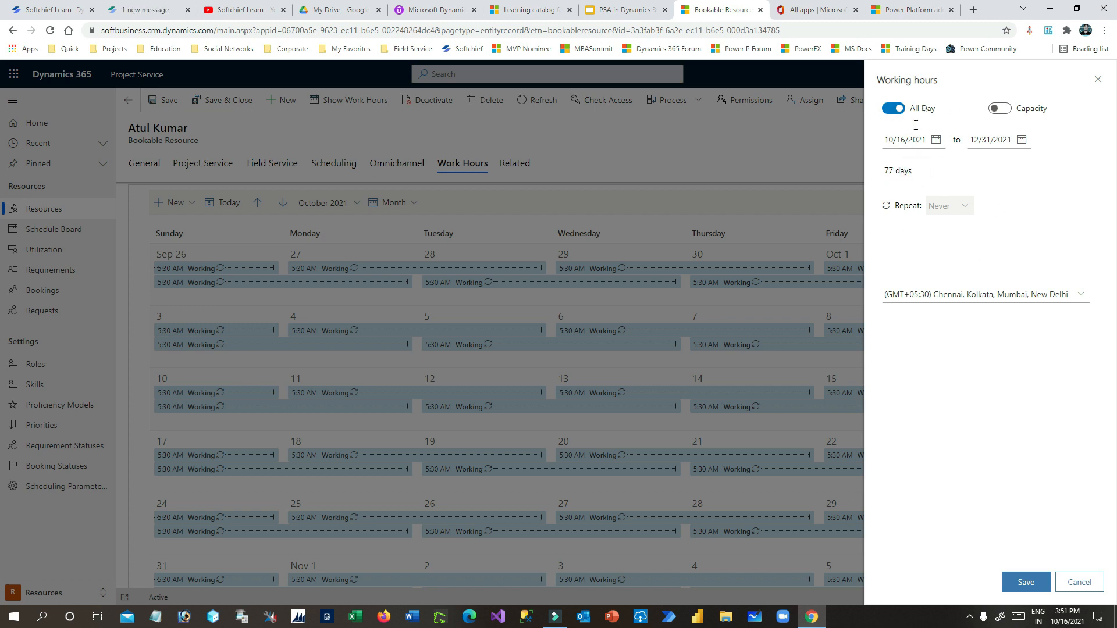
{"action": "left_click", "coordinate": [895, 110]}
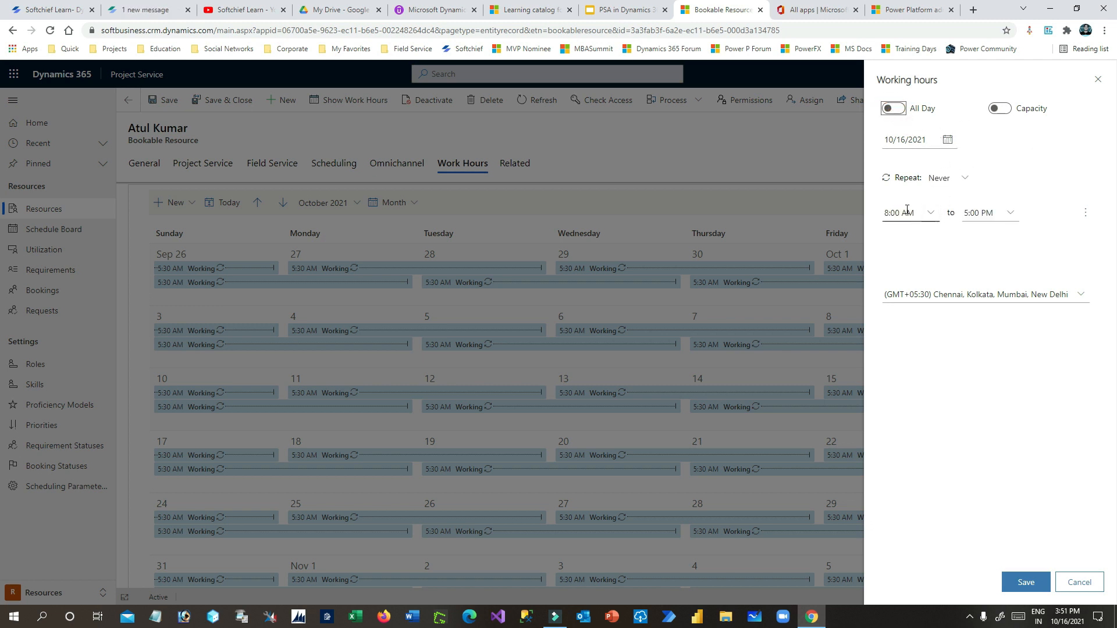
- Set working times on 16 October from 9:00 AM to 6:00 PM
{"action": "left_click", "coordinate": [943, 144]}
{"action": "left_click", "coordinate": [997, 233]}
{"action": "left_click", "coordinate": [931, 216]}
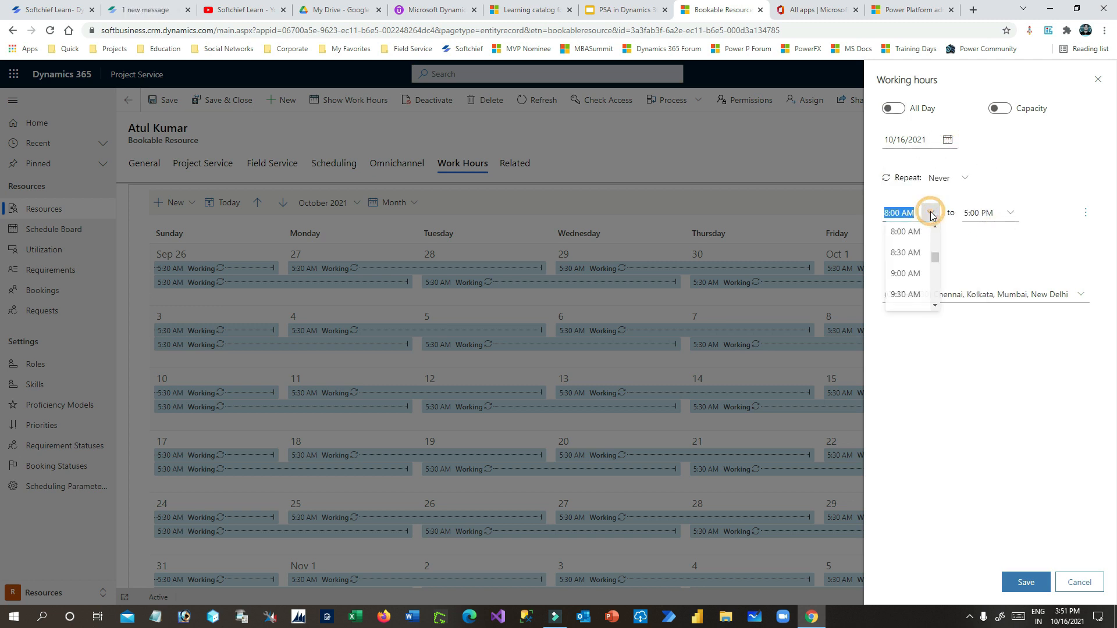
{"action": "left_click", "coordinate": [1012, 217]}
{"action": "left_click", "coordinate": [931, 213]}
{"action": "left_click", "coordinate": [914, 277]}
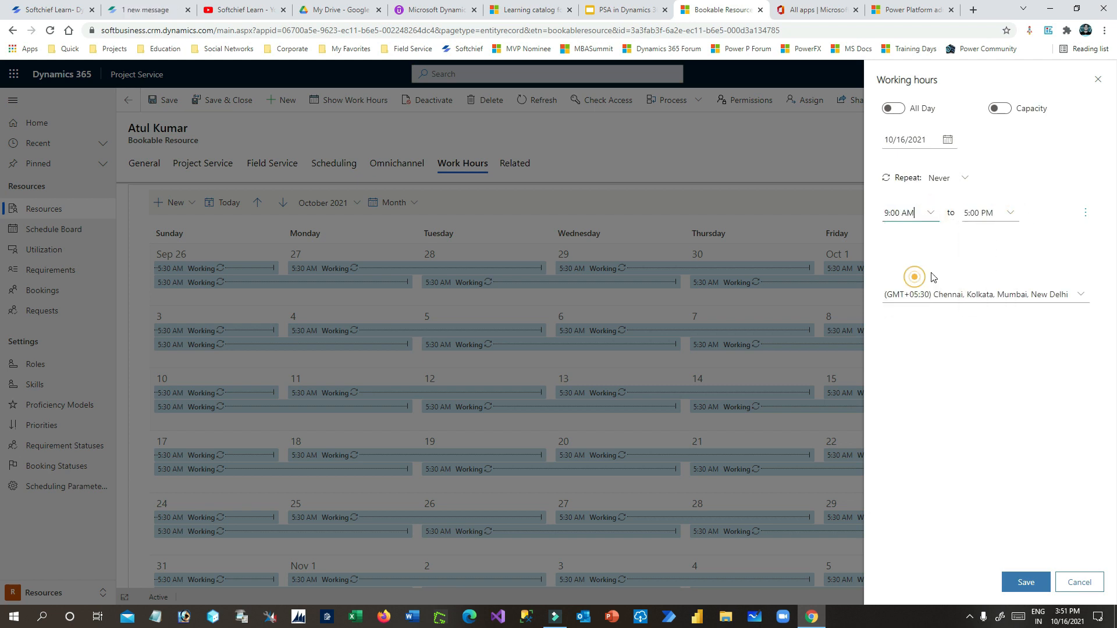
{"action": "left_click", "coordinate": [1010, 213]}
{"action": "left_click", "coordinate": [989, 278]}
- Add a 1:30–2:00 PM break and save the working hours
{"action": "left_click", "coordinate": [1085, 217]}
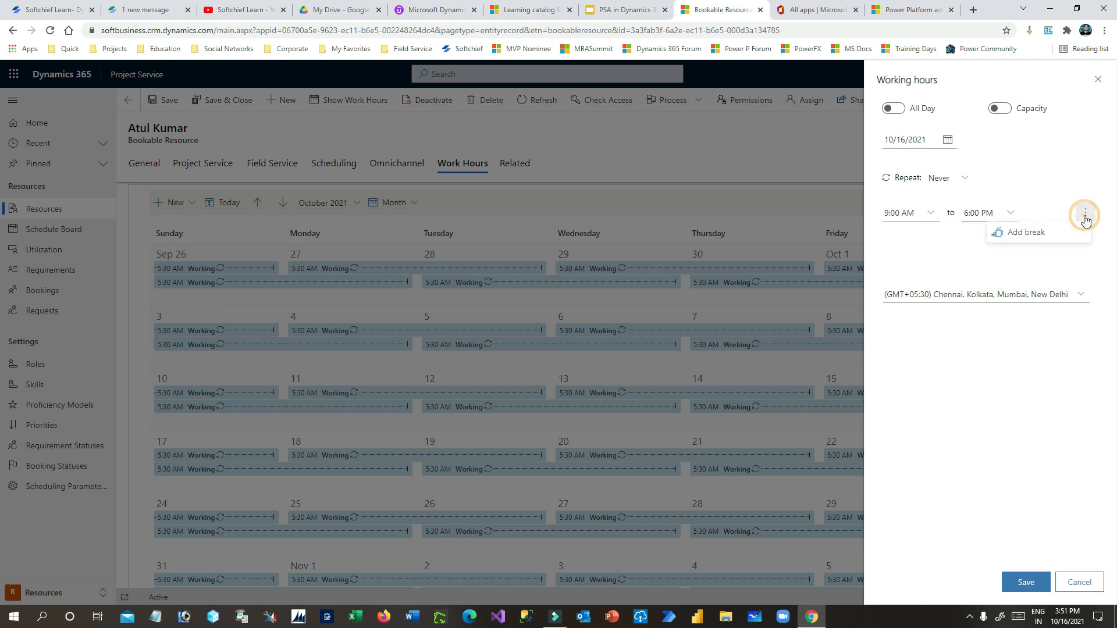
{"action": "left_click", "coordinate": [1026, 233]}
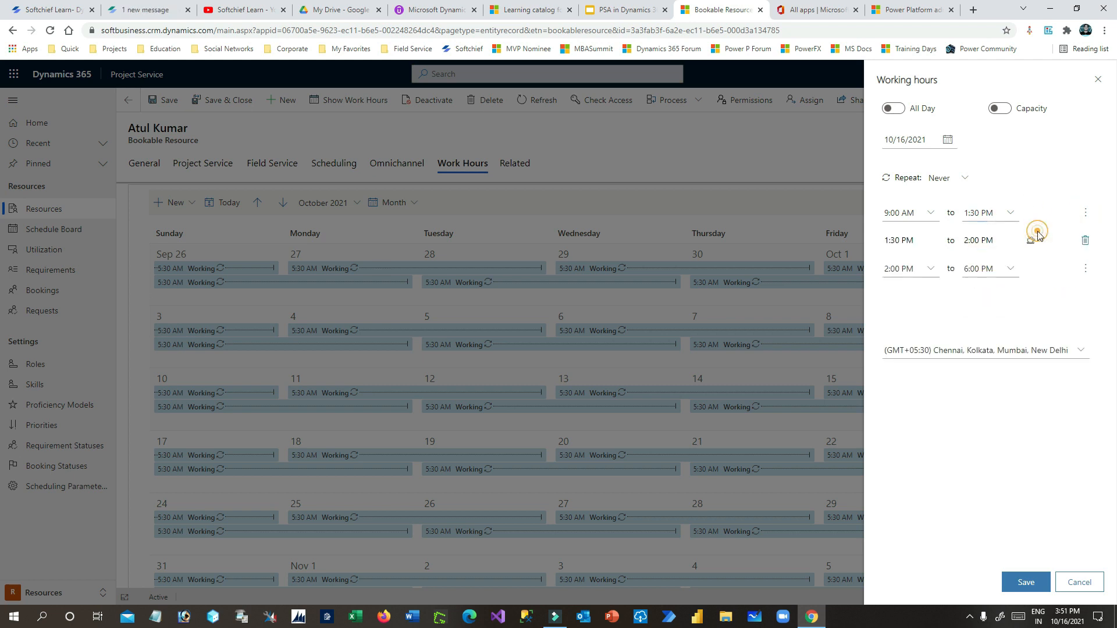
{"action": "left_click_drag", "start_coordinate": [890, 241], "coordinate": [997, 242]}
{"action": "left_click", "coordinate": [1025, 583]}
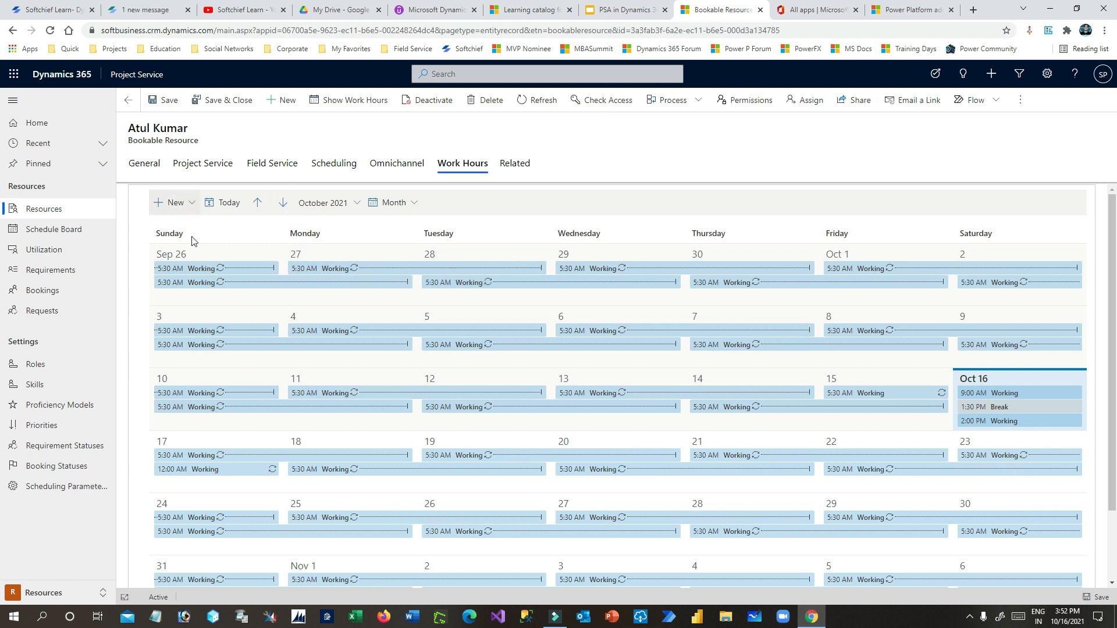
- Add an all-day Working hours entry for 10/16/2021, leaving Repeat at Never
{"action": "left_click", "coordinate": [247, 267]}
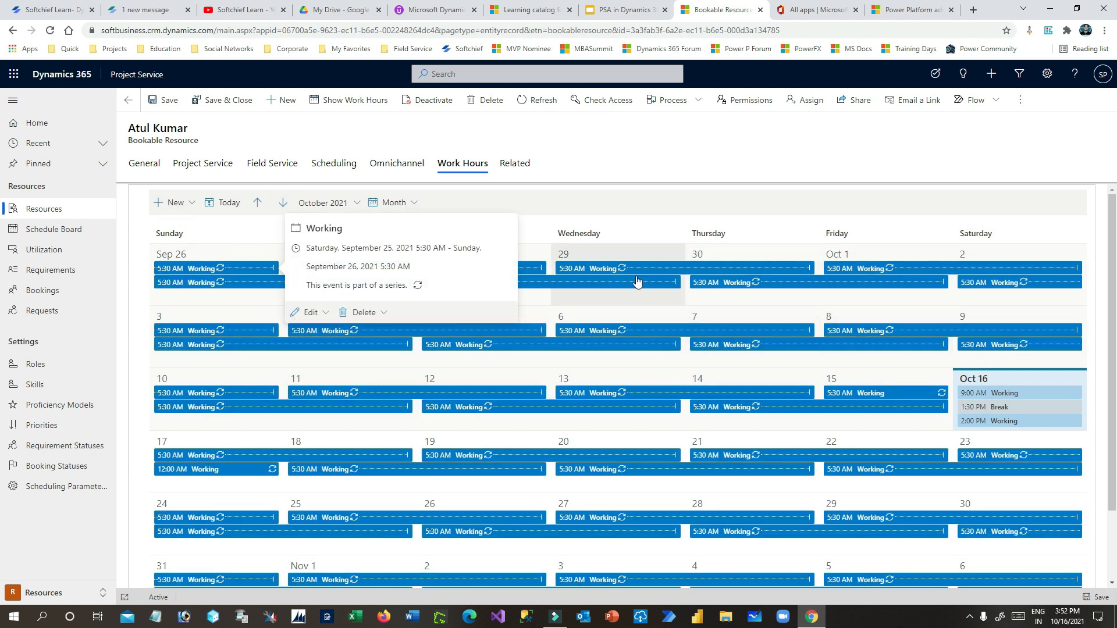
{"action": "scroll", "coordinate": [651, 321], "scroll_direction": "down", "scroll_amount": 1}
{"action": "scroll", "coordinate": [651, 321], "scroll_direction": "down", "scroll_amount": 2}
{"action": "scroll", "coordinate": [661, 324], "scroll_direction": "up", "scroll_amount": 3}
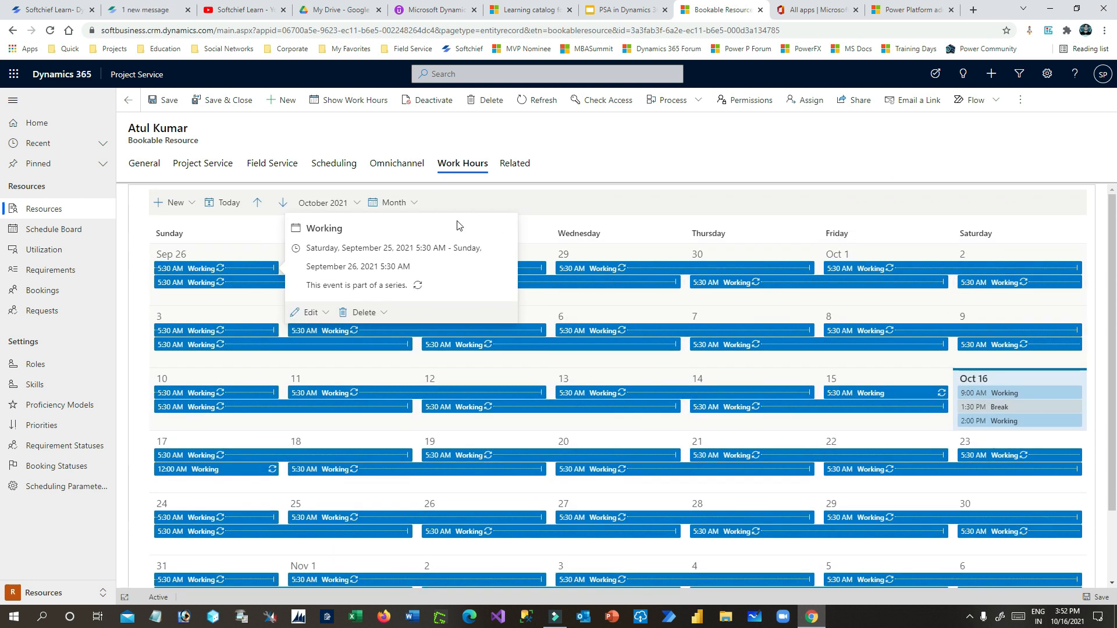
{"action": "left_click", "coordinate": [194, 205]}
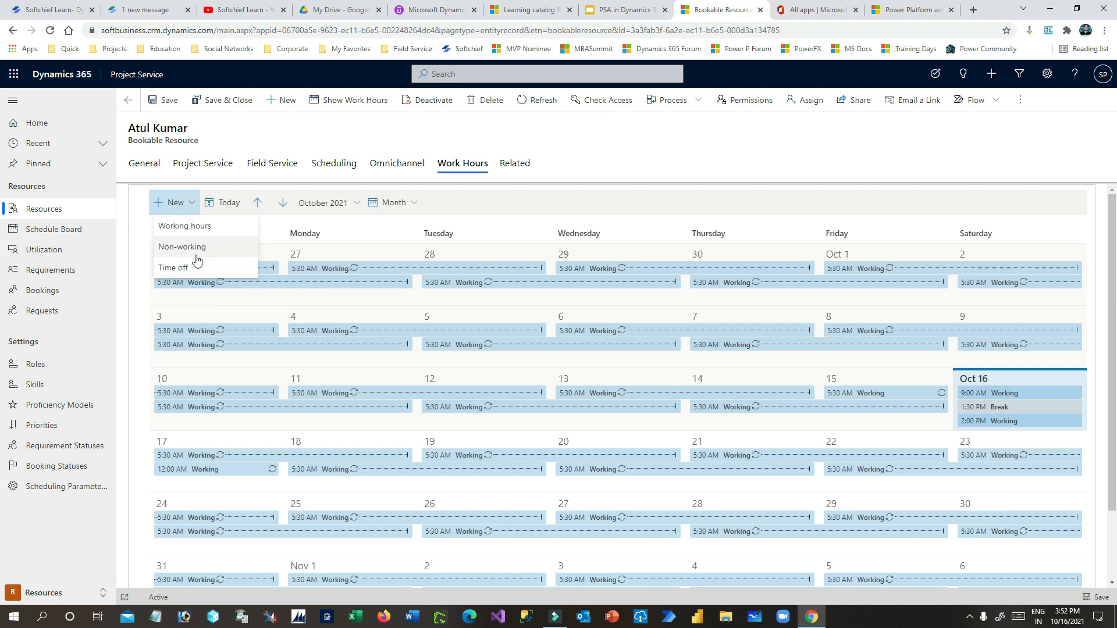
{"action": "left_click", "coordinate": [193, 226]}
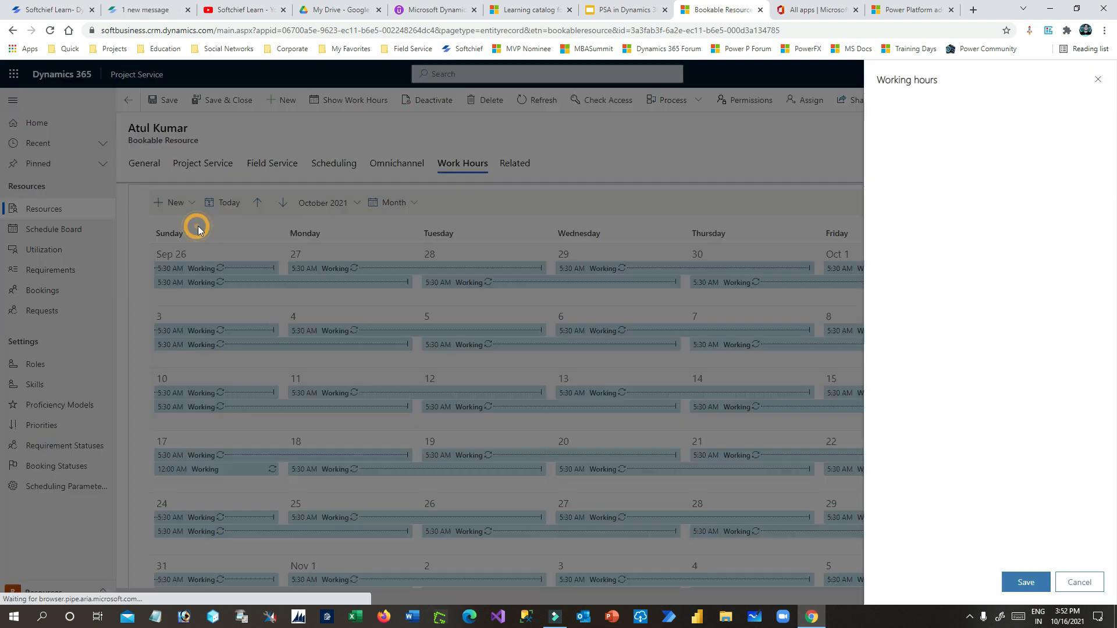
{"action": "left_click", "coordinate": [894, 110]}
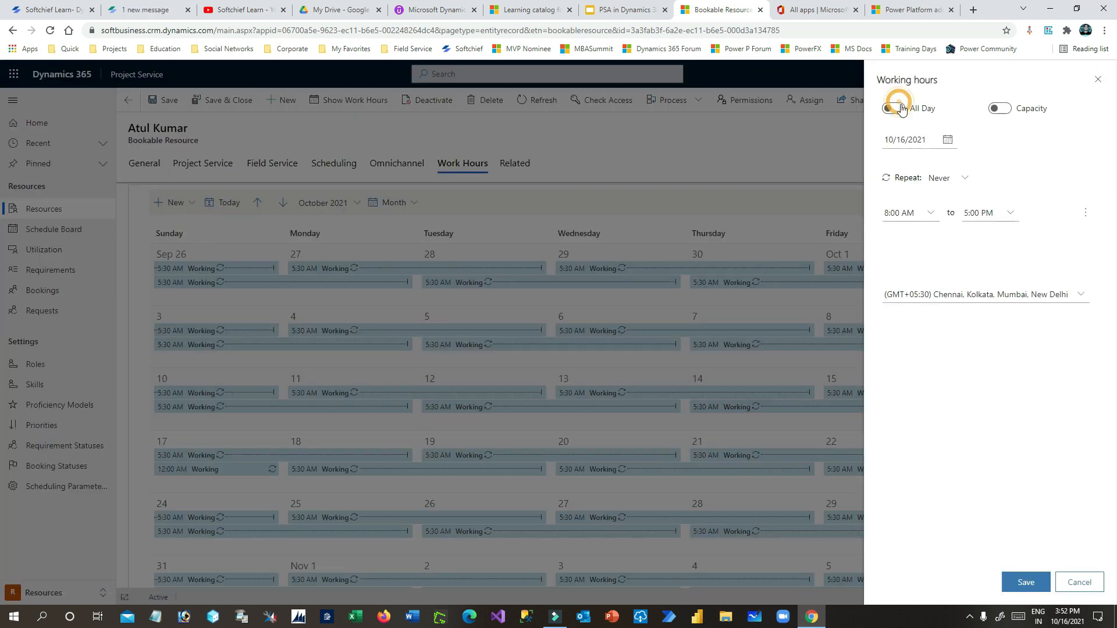
{"action": "left_click", "coordinate": [954, 211]}
{"action": "left_click", "coordinate": [1041, 209]}
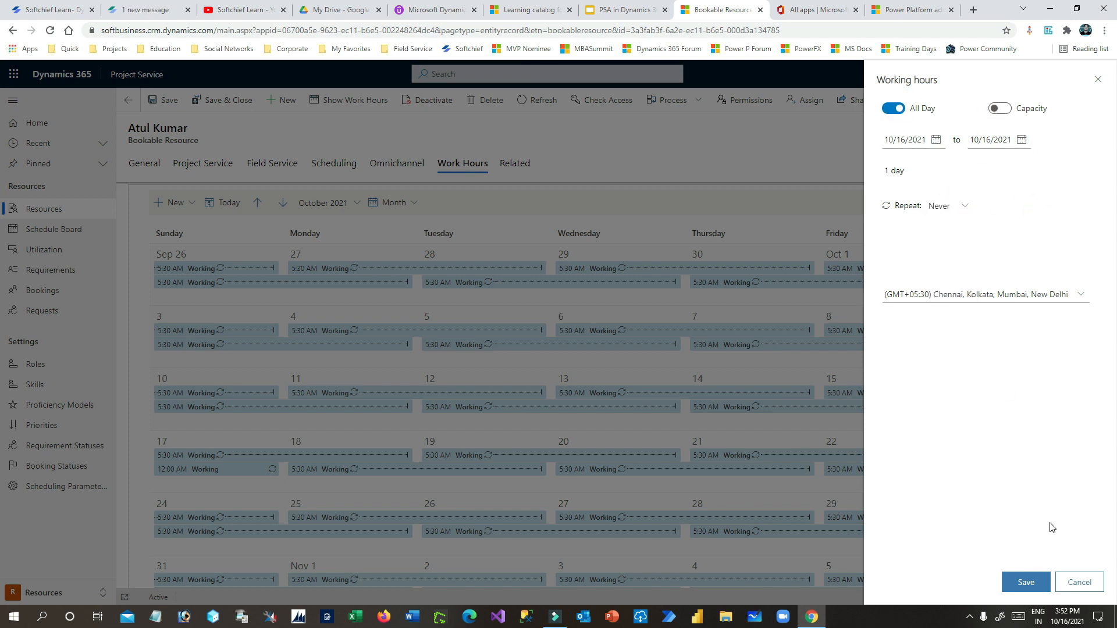
{"action": "left_click", "coordinate": [1024, 582]}
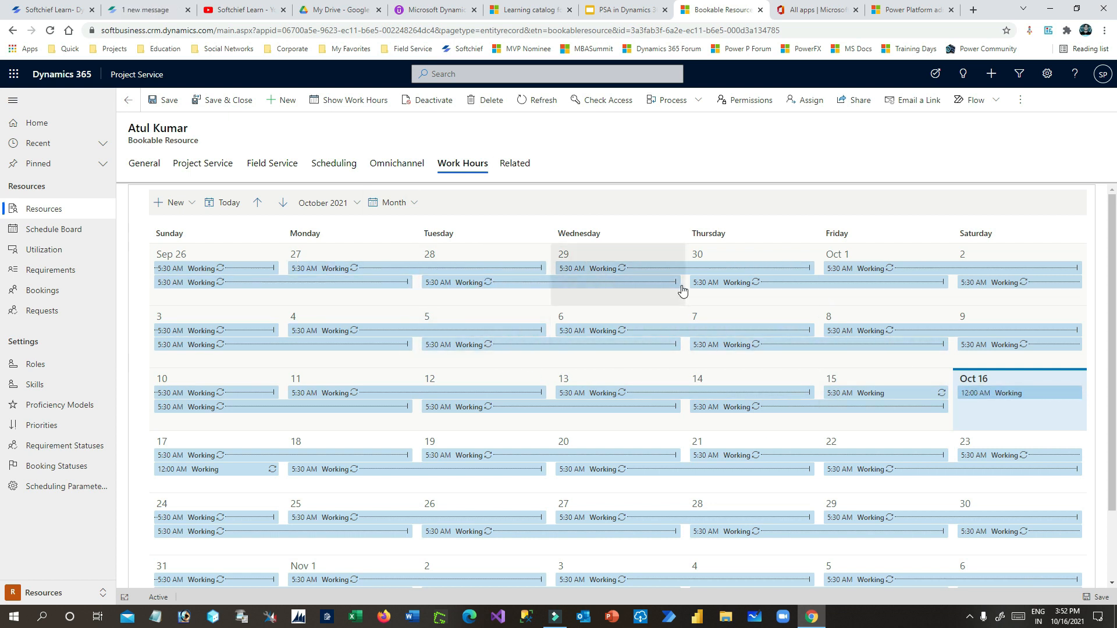
- Toggle the calendar to Day view and back to Month, select Sep 26, and show the New entry choices
{"action": "left_click", "coordinate": [410, 203]}
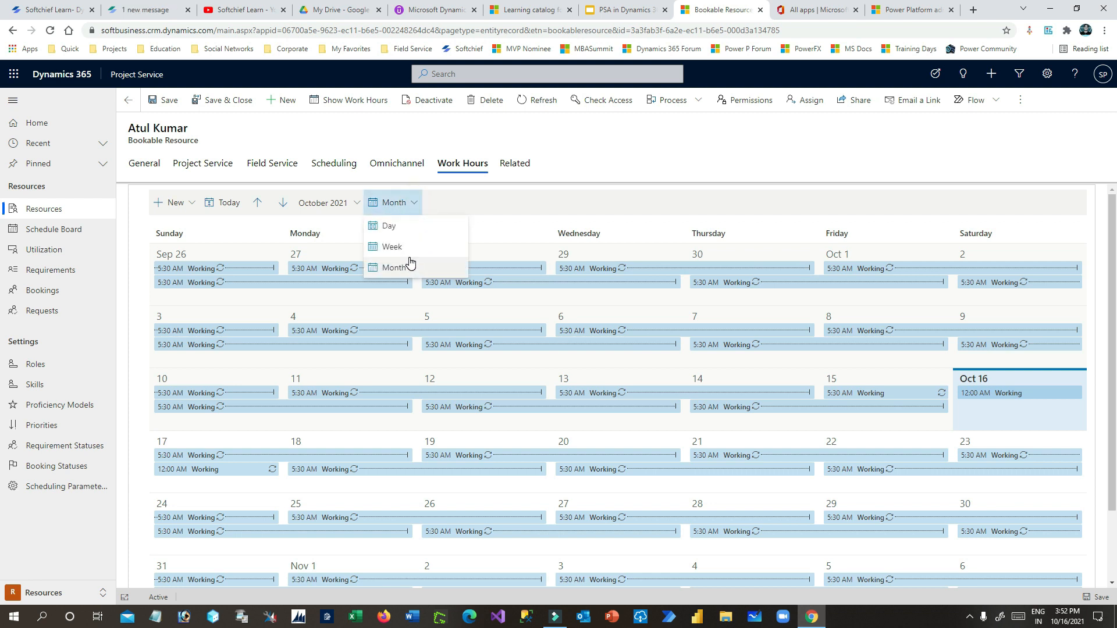
{"action": "left_click", "coordinate": [402, 229]}
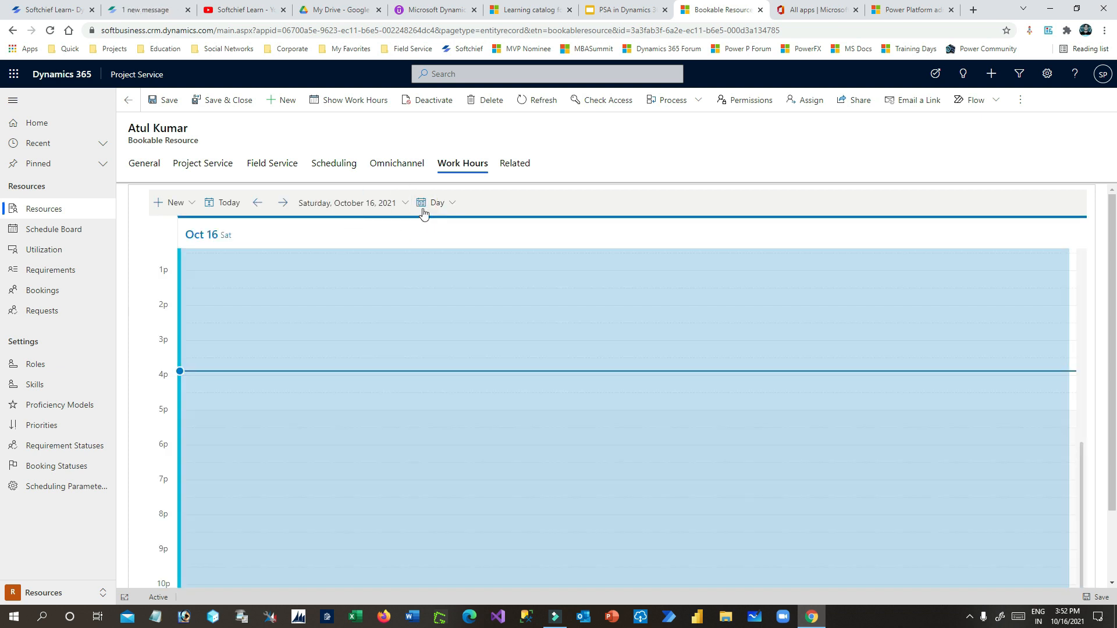
{"action": "left_click", "coordinate": [442, 207]}
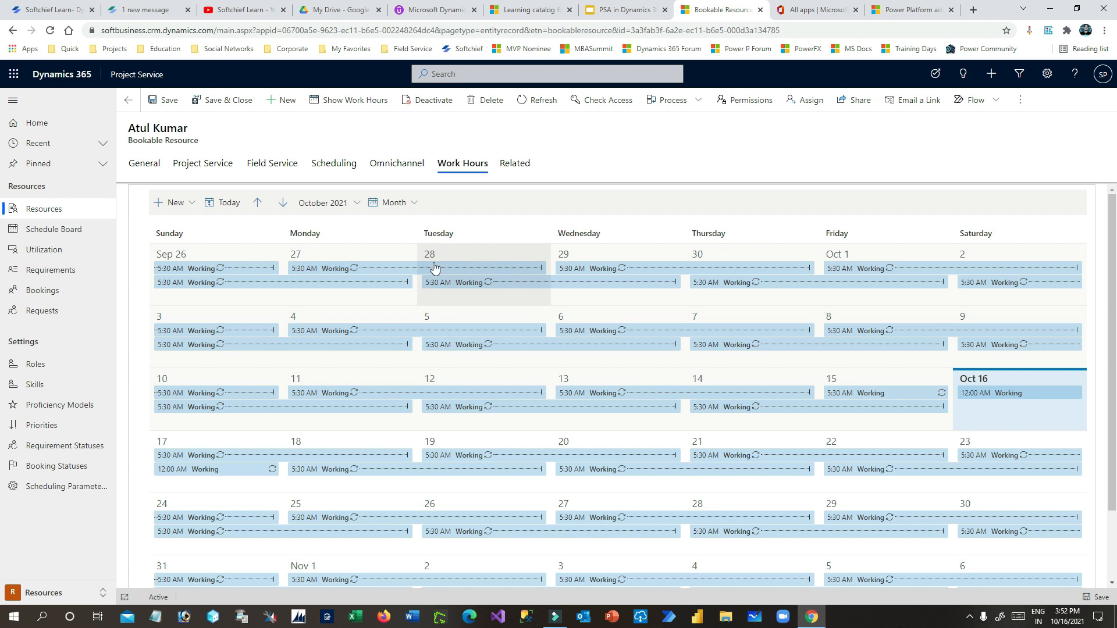
{"action": "left_click", "coordinate": [225, 257]}
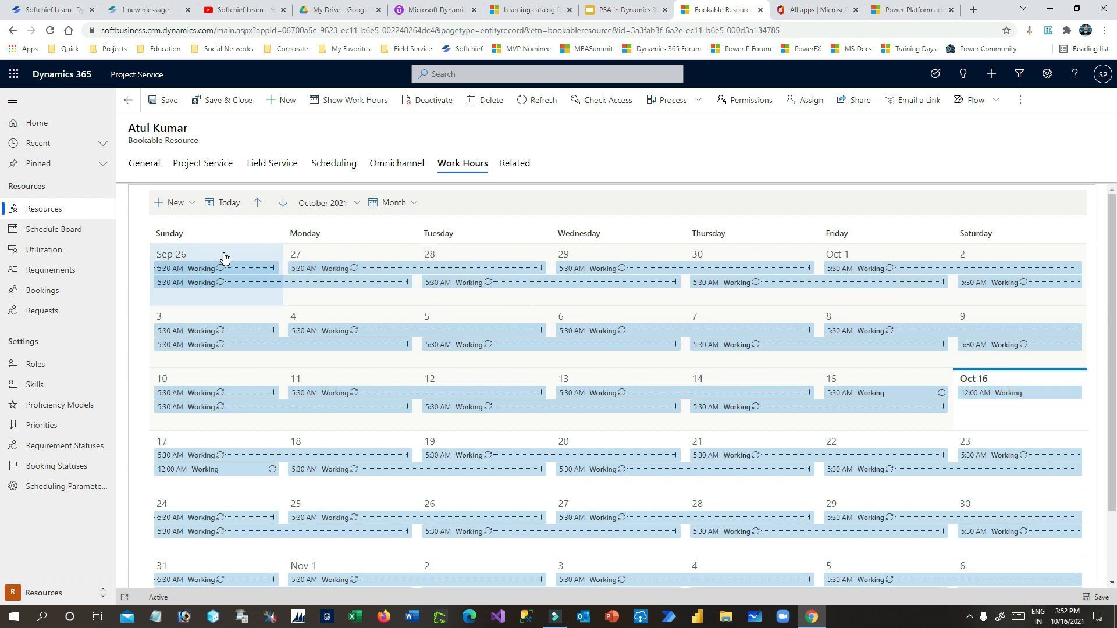
{"action": "left_click", "coordinate": [176, 203]}
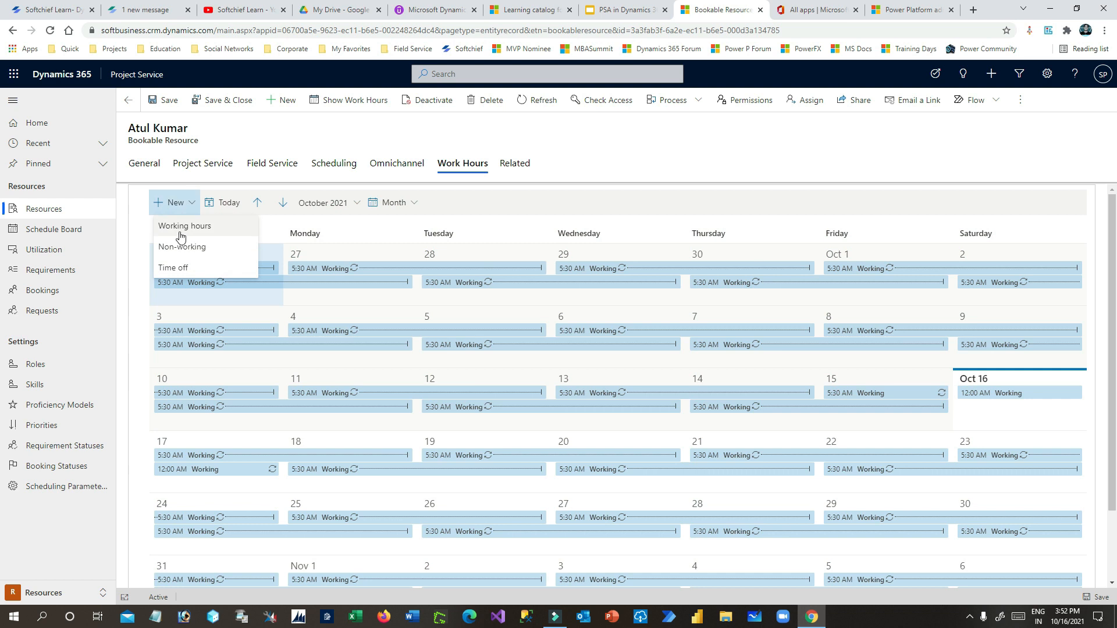
- Save 9/26/2021 as an all-day Non-working entry
{"action": "left_click", "coordinate": [192, 247]}
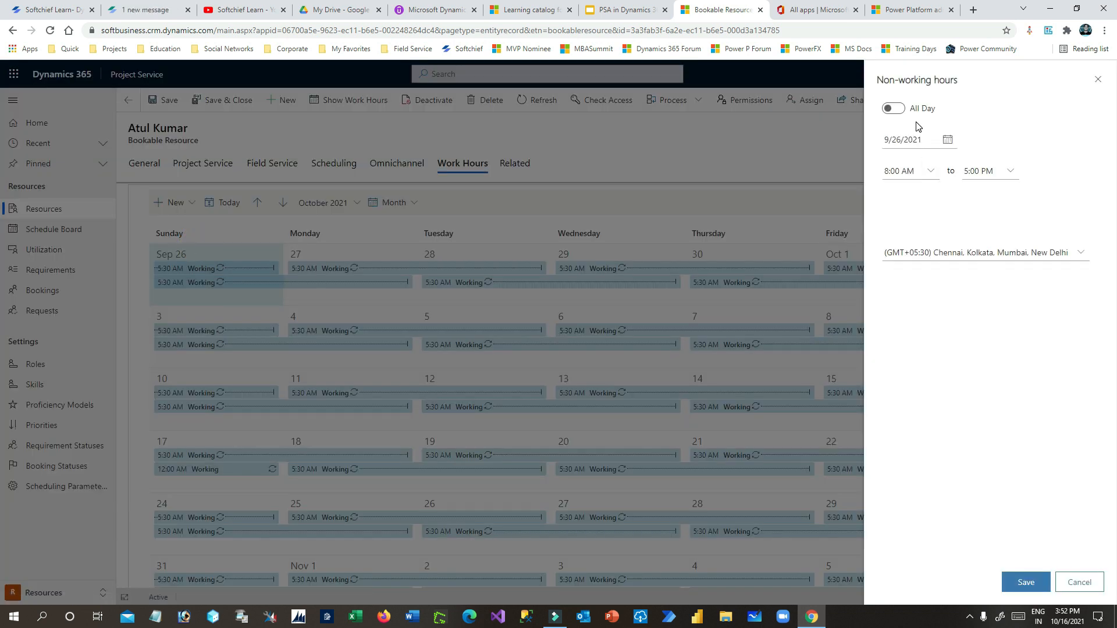
{"action": "left_click", "coordinate": [948, 140]}
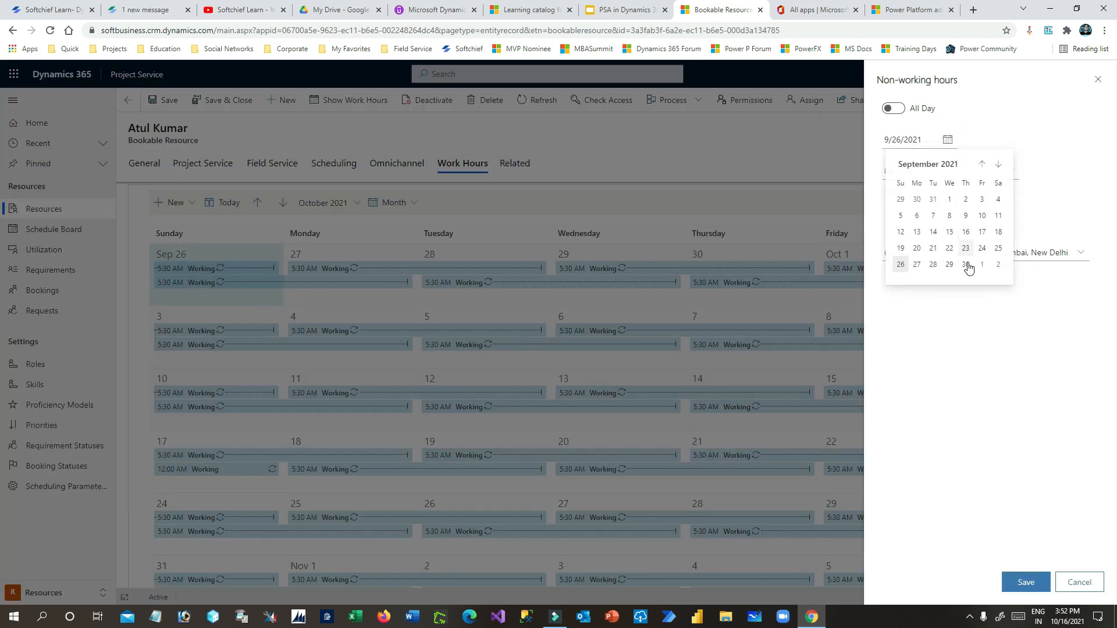
{"action": "left_click", "coordinate": [900, 265]}
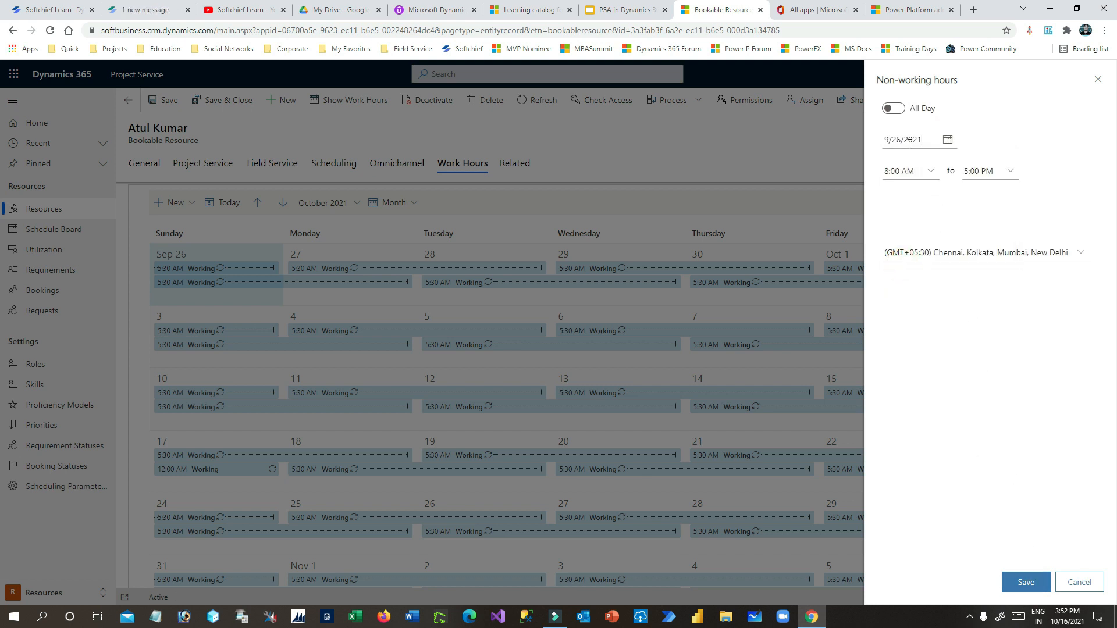
{"action": "left_click", "coordinate": [894, 108]}
{"action": "left_click", "coordinate": [1024, 582]}
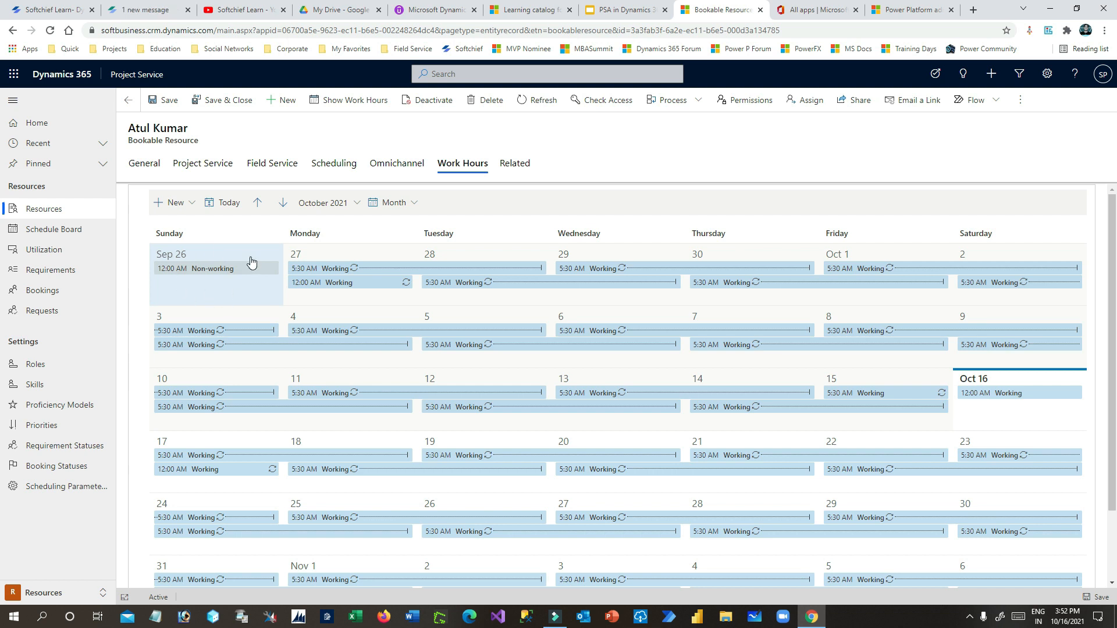
- Open a Time off entry, close it unsaved, and return to the General details
{"action": "left_click", "coordinate": [476, 203]}
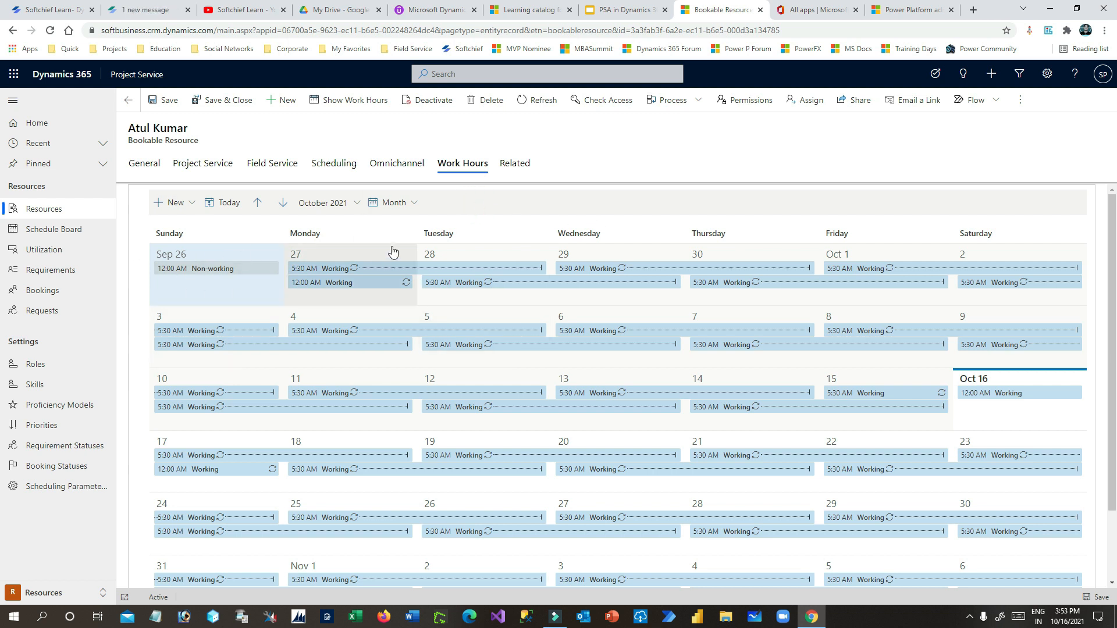
{"action": "left_click", "coordinate": [191, 203]}
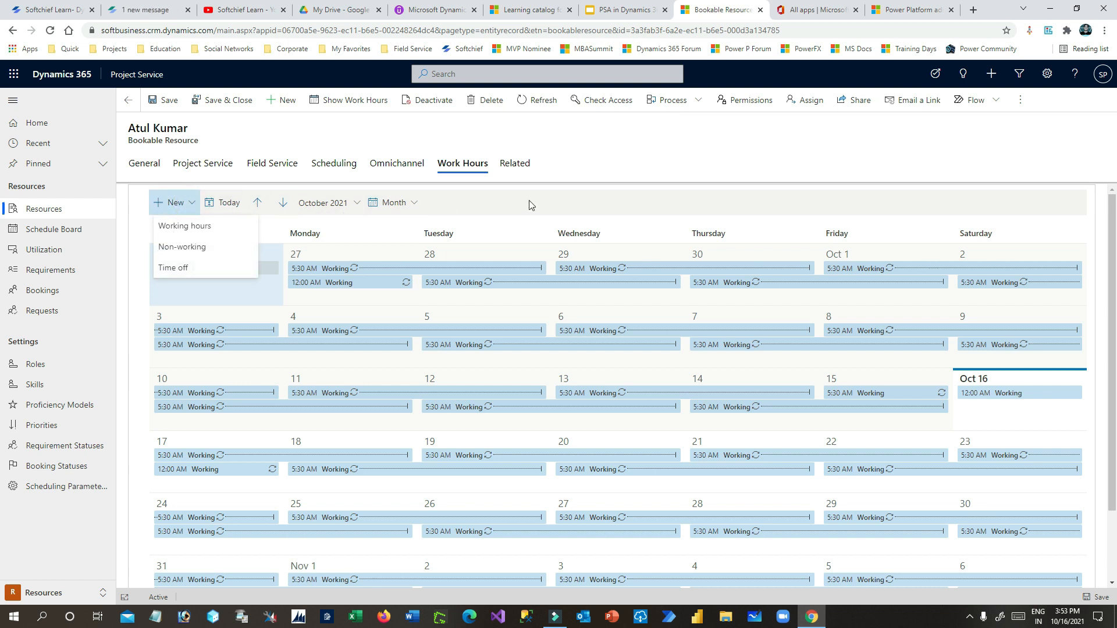
{"action": "left_click", "coordinate": [205, 270]}
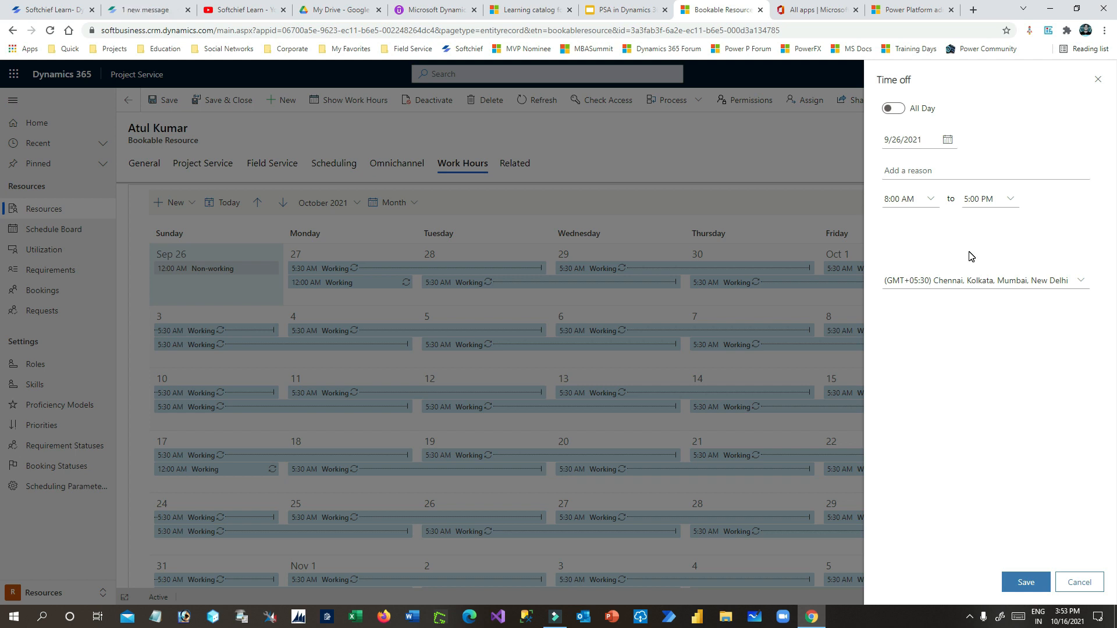
{"action": "left_click", "coordinate": [1098, 79]}
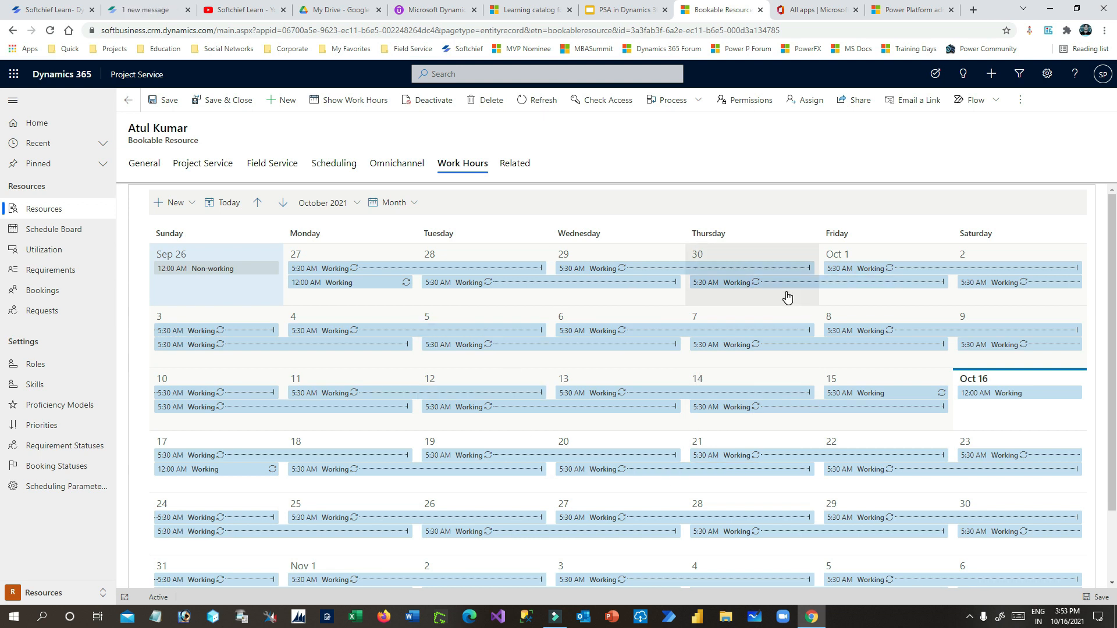
{"action": "scroll", "coordinate": [520, 346], "scroll_direction": "down", "scroll_amount": 1}
{"action": "scroll", "coordinate": [520, 346], "scroll_direction": "down", "scroll_amount": 2}
{"action": "scroll", "coordinate": [520, 352], "scroll_direction": "up", "scroll_amount": 3}
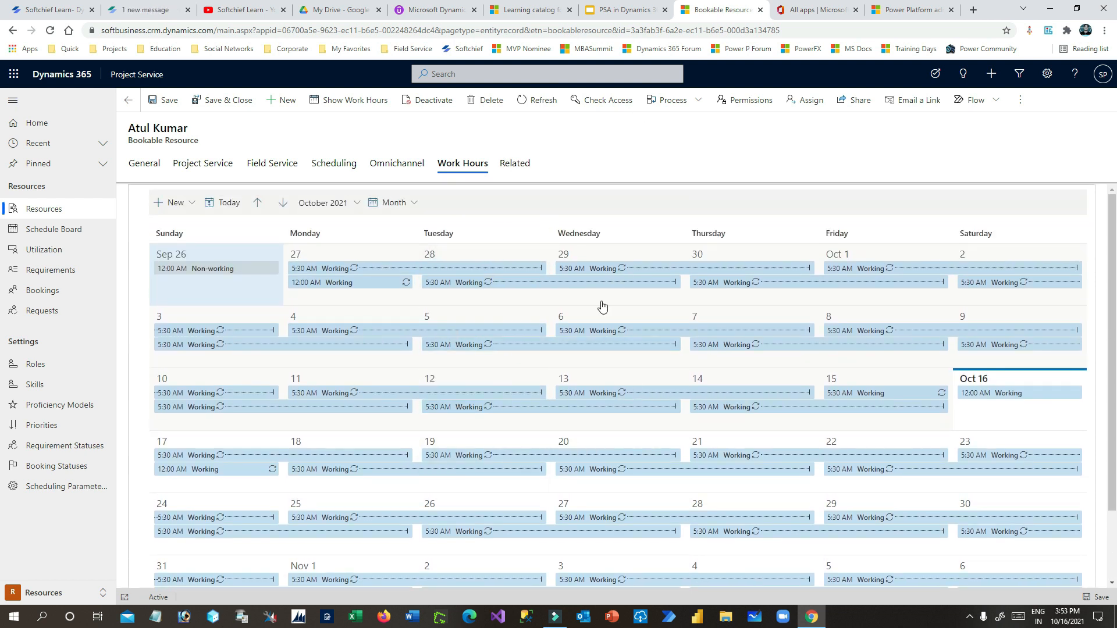
{"action": "left_click", "coordinate": [145, 165]}
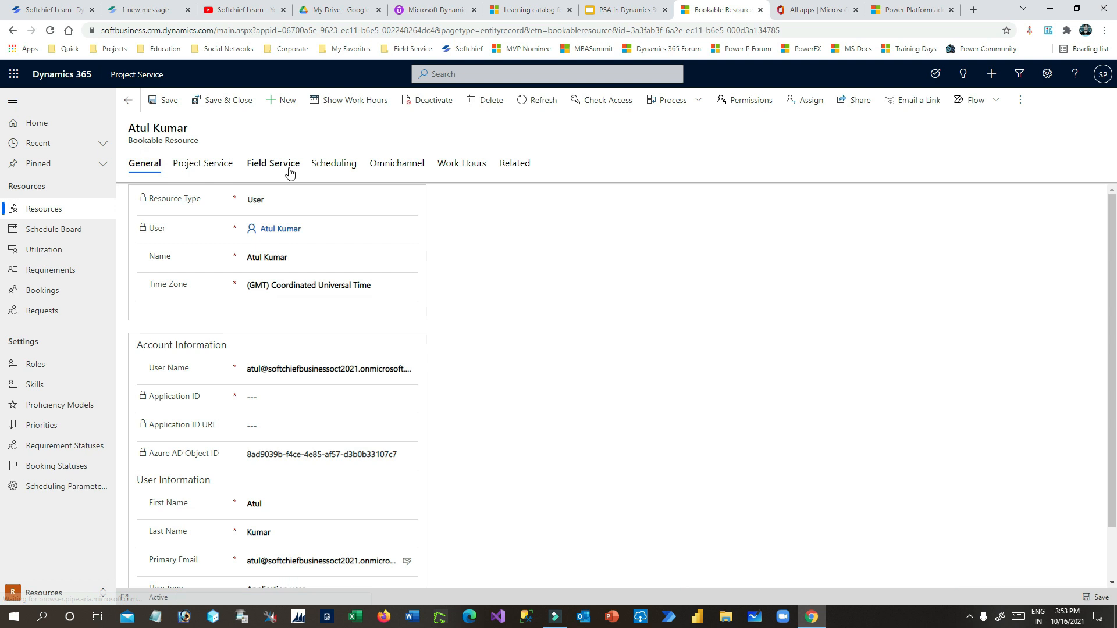
- Create and save a new bookable resource linked to the next team member's user, in UTC
{"action": "left_click", "coordinate": [219, 100]}
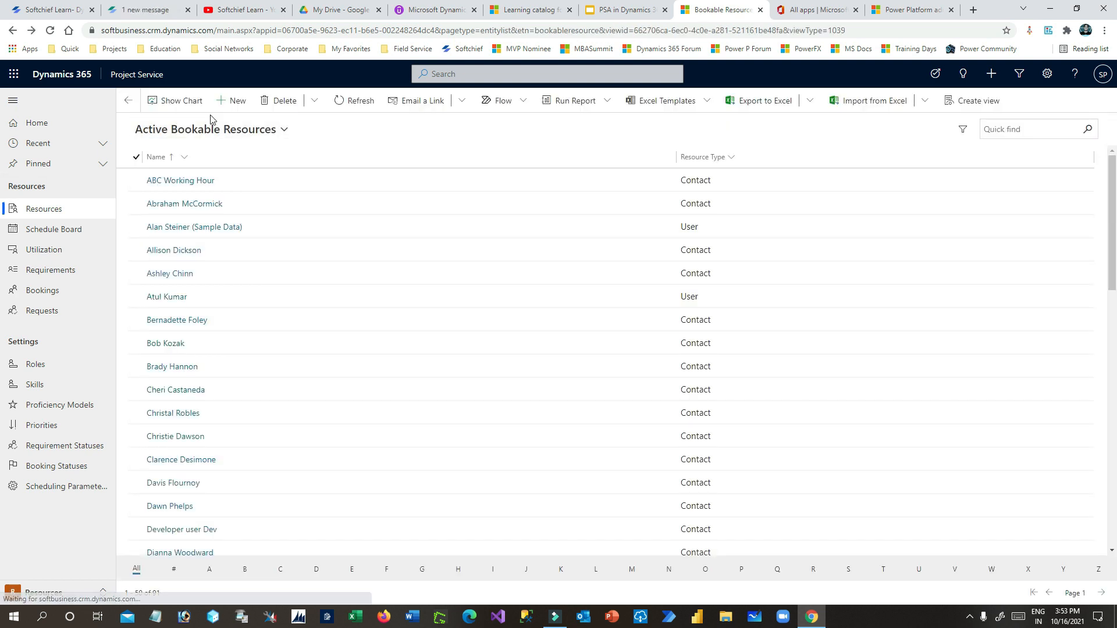
{"action": "left_click", "coordinate": [230, 105]}
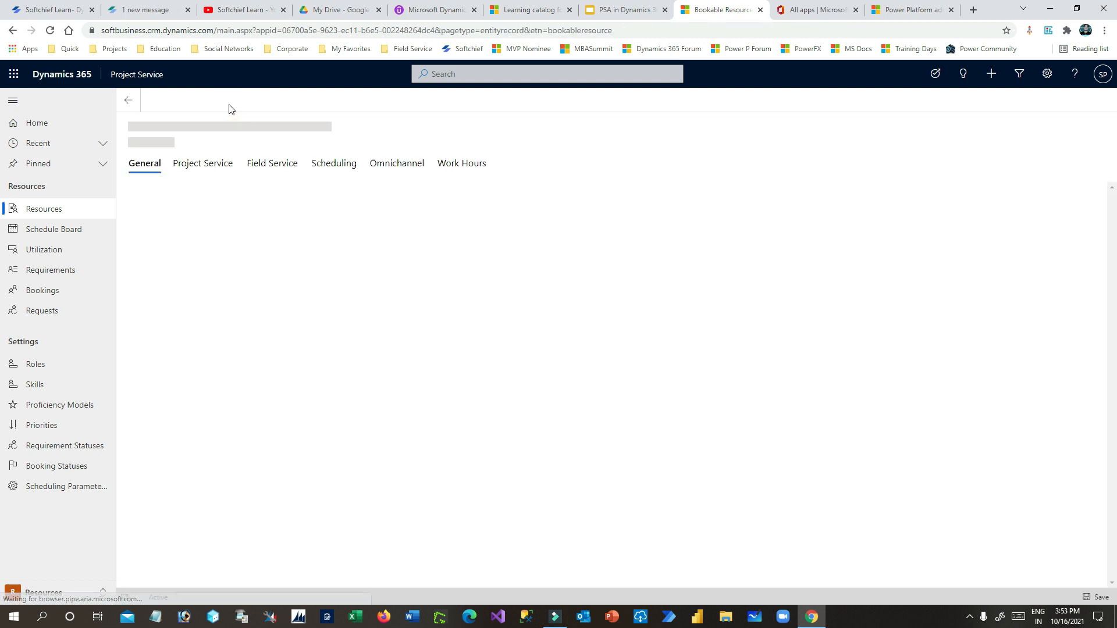
{"action": "left_click", "coordinate": [270, 215]}
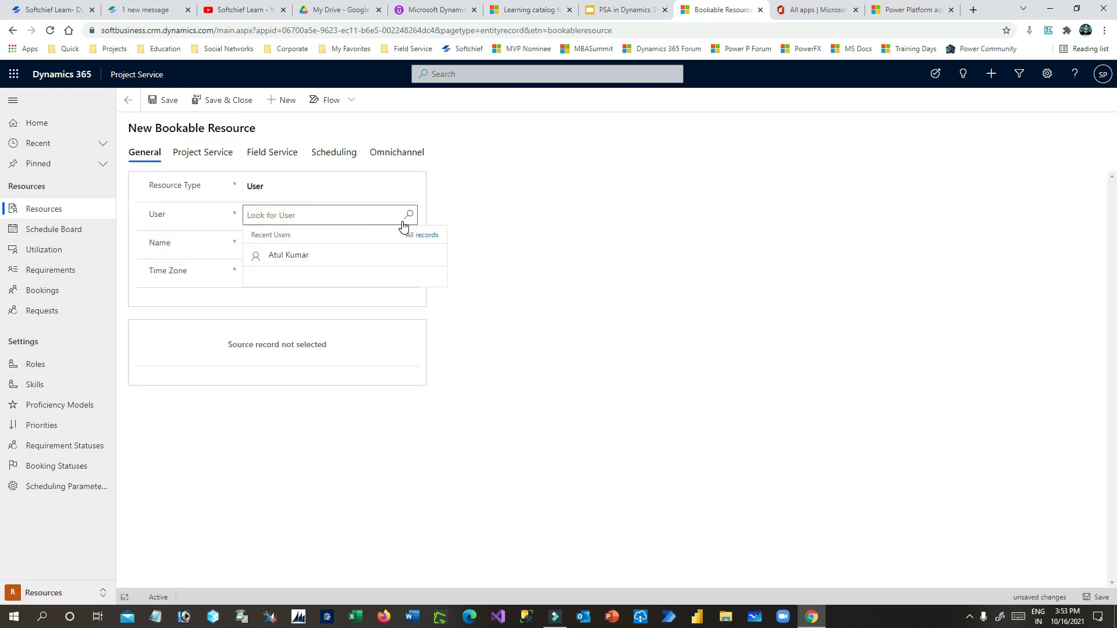
{"action": "type", "text": "amit"}
{"action": "left_click", "coordinate": [316, 278]}
{"action": "left_click", "coordinate": [267, 245]}
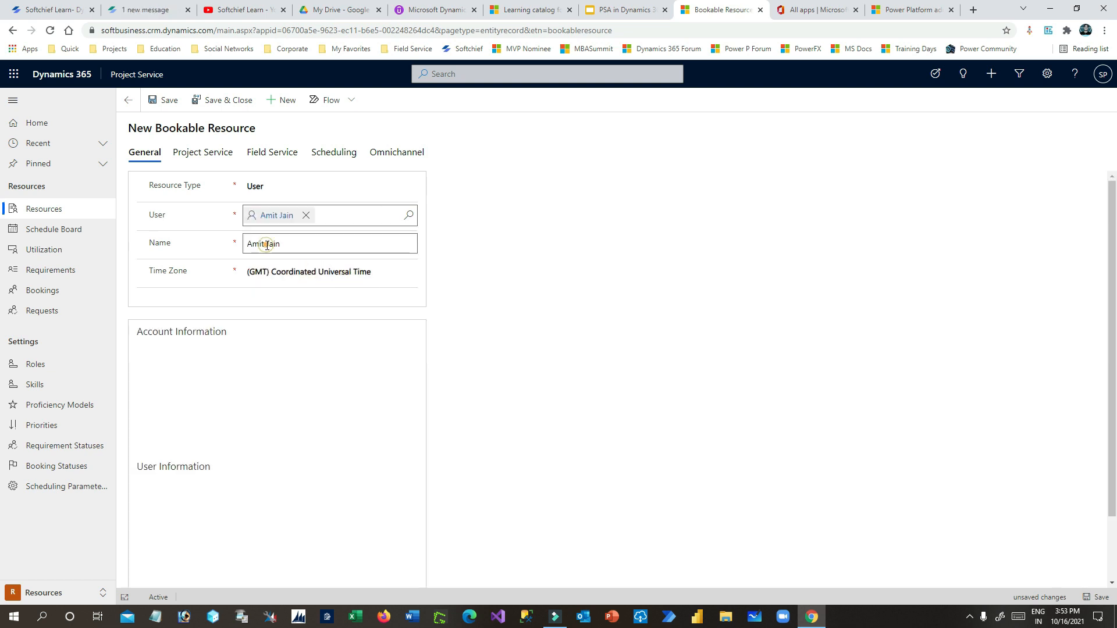
{"action": "left_click", "coordinate": [210, 159]}
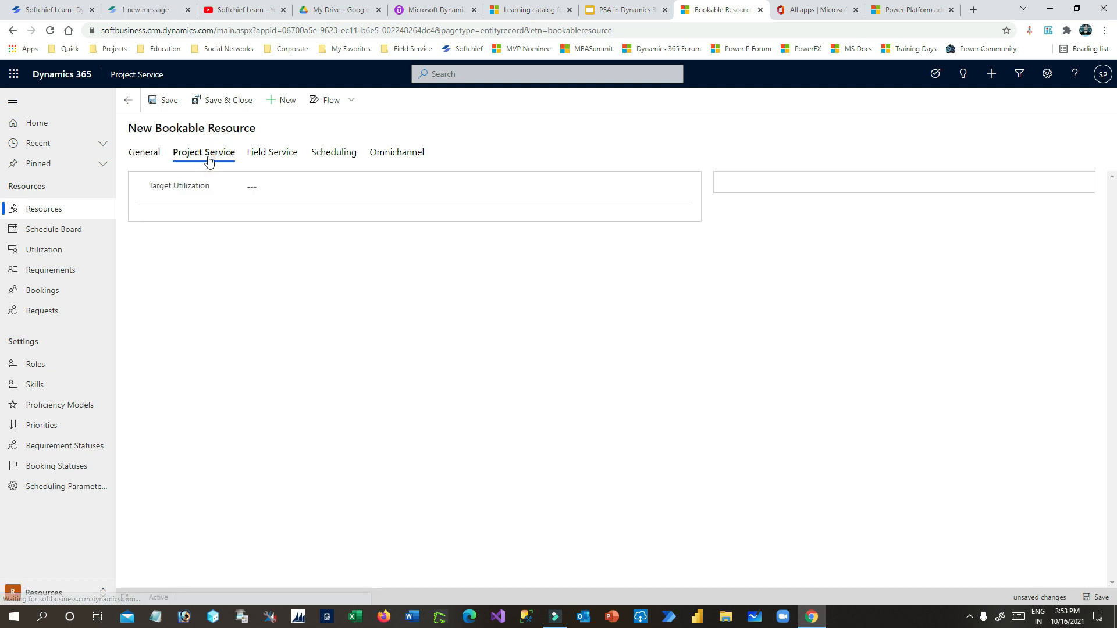
{"action": "left_click", "coordinate": [147, 153]}
{"action": "left_click", "coordinate": [163, 100]}
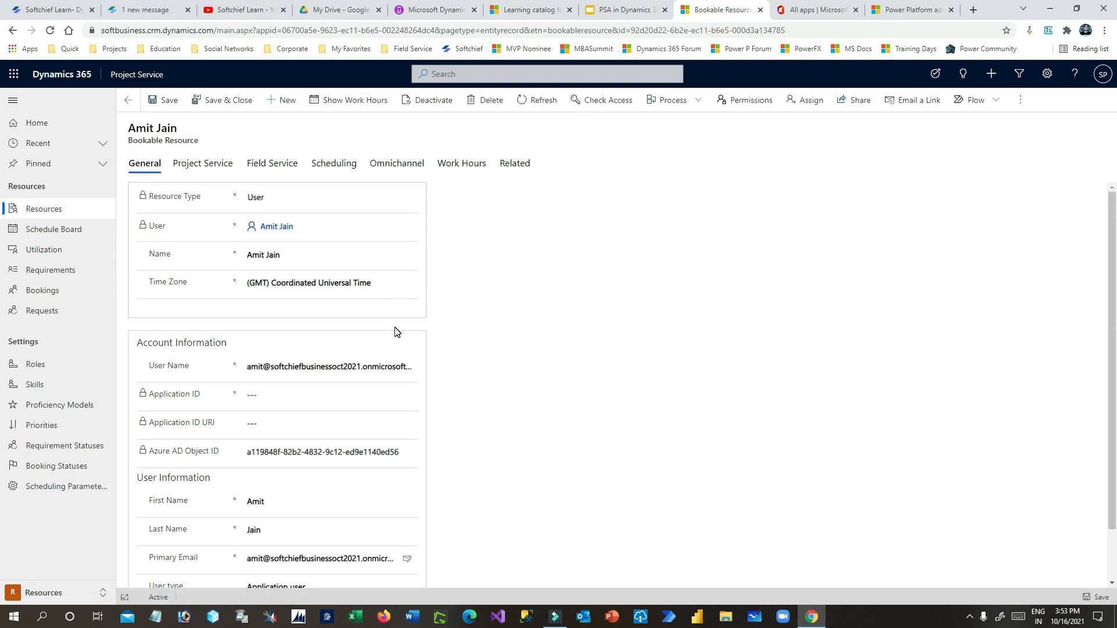
- Assign the Business Analyst D365 role to the resource
{"action": "left_click", "coordinate": [200, 165]}
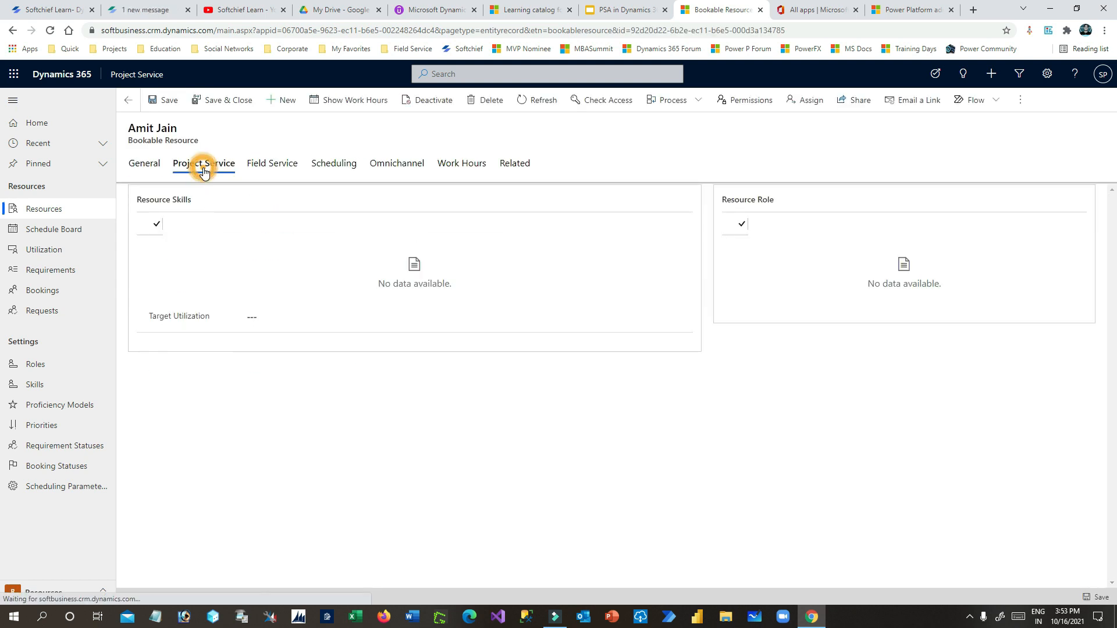
{"action": "left_click", "coordinate": [1074, 200]}
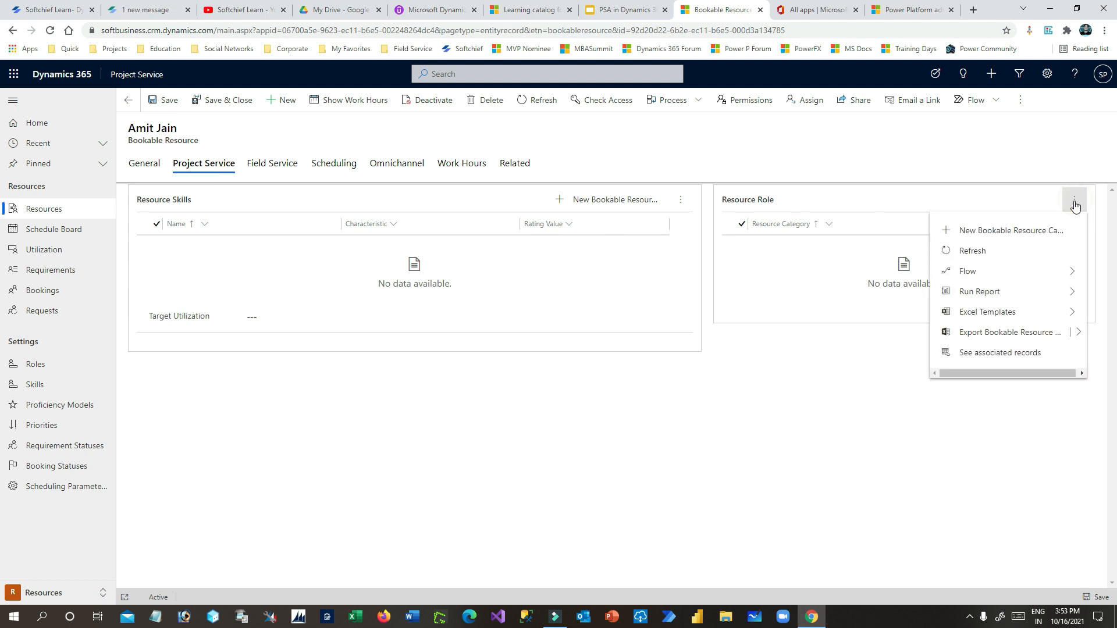
{"action": "left_click", "coordinate": [995, 233]}
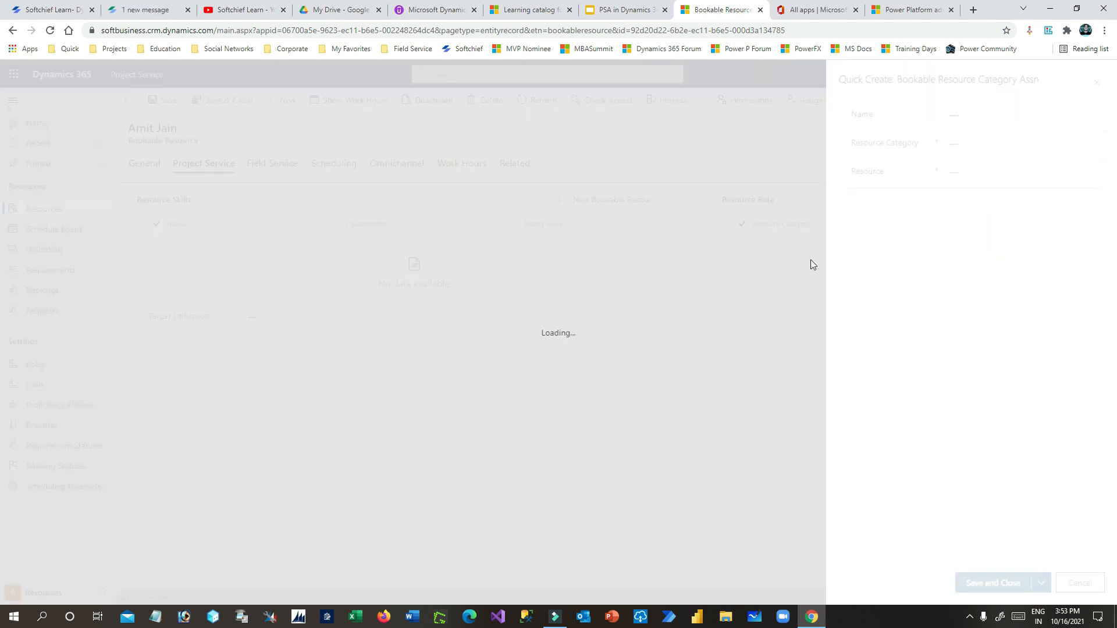
{"action": "left_click", "coordinate": [975, 116]}
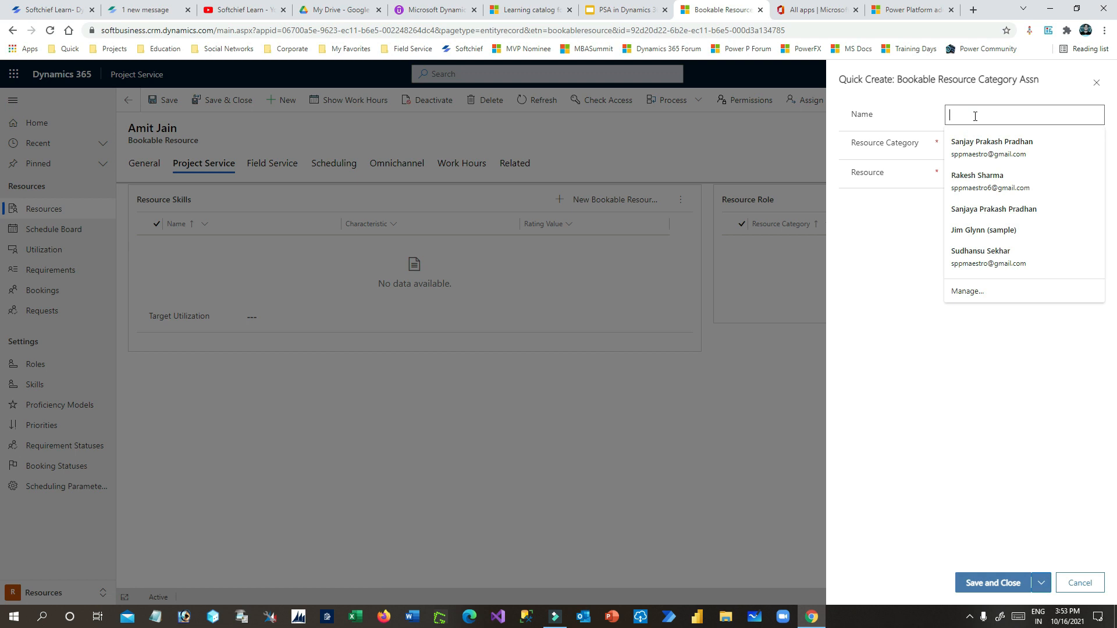
{"action": "type", "text": "Buasiness Analyst"}
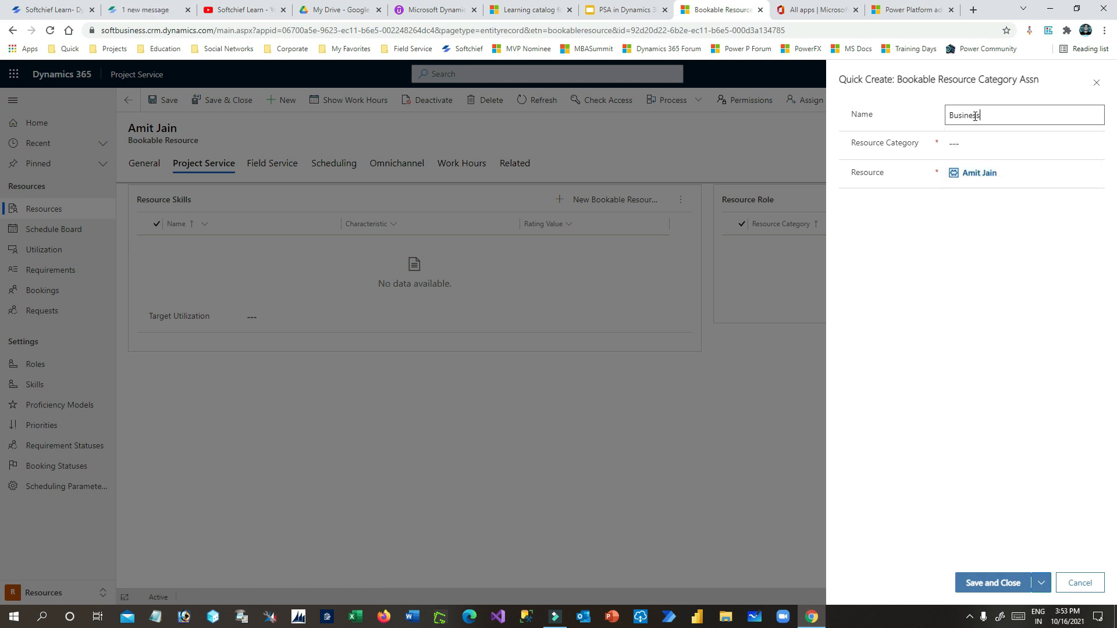
{"action": "left_click", "coordinate": [1011, 139]}
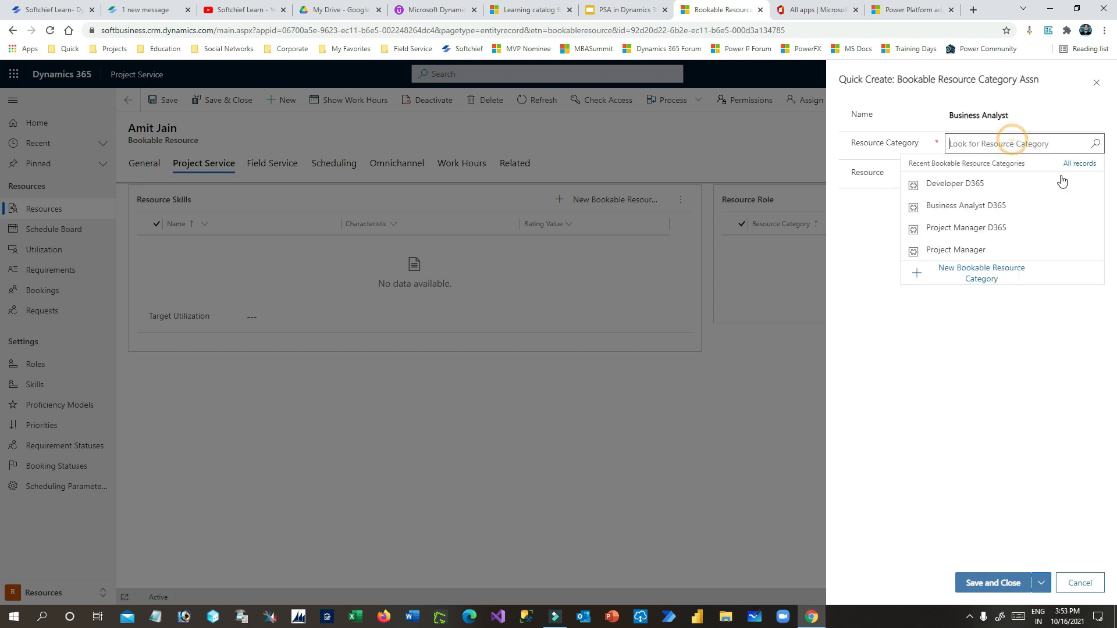
{"action": "left_click", "coordinate": [998, 206]}
{"action": "left_click", "coordinate": [1015, 589]}
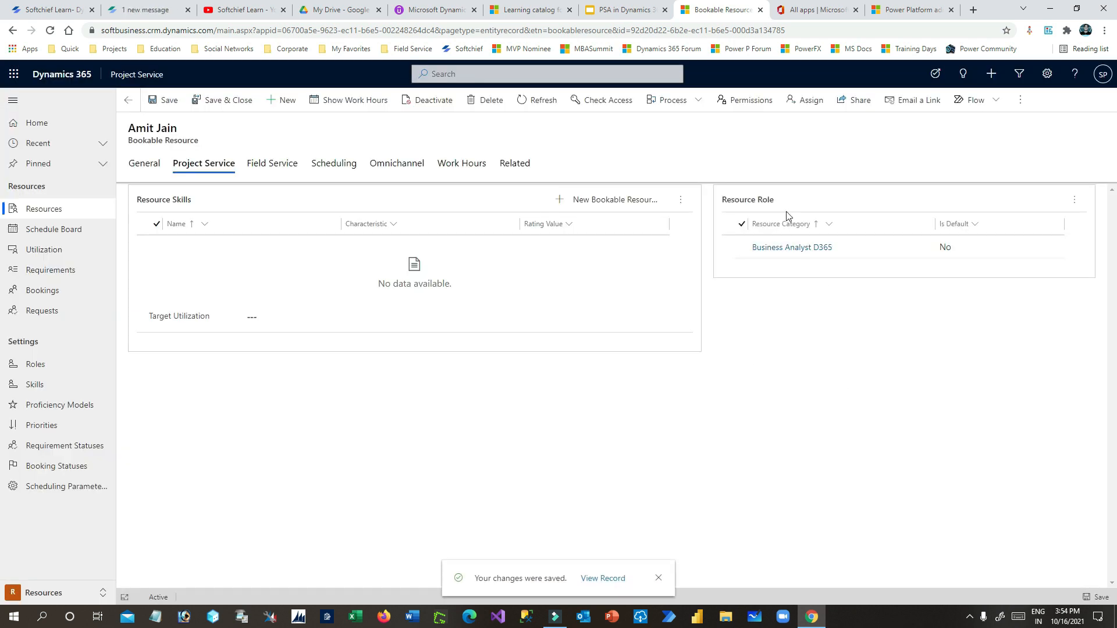
- Add the Business Analyst skill rated Expert
{"action": "left_click", "coordinate": [579, 201]}
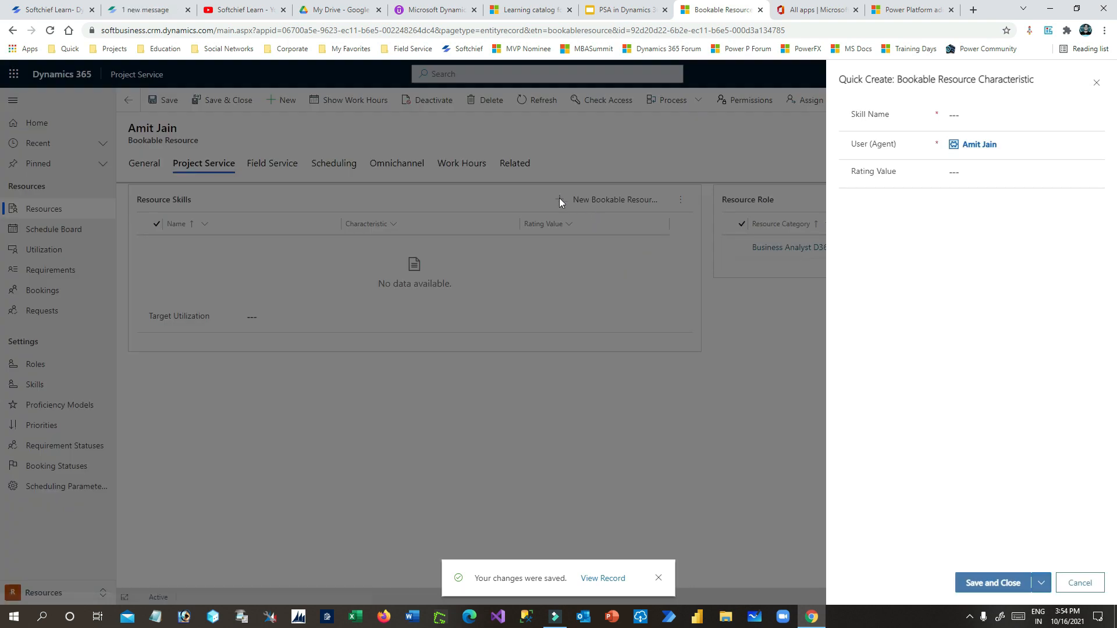
{"action": "left_click", "coordinate": [957, 110]}
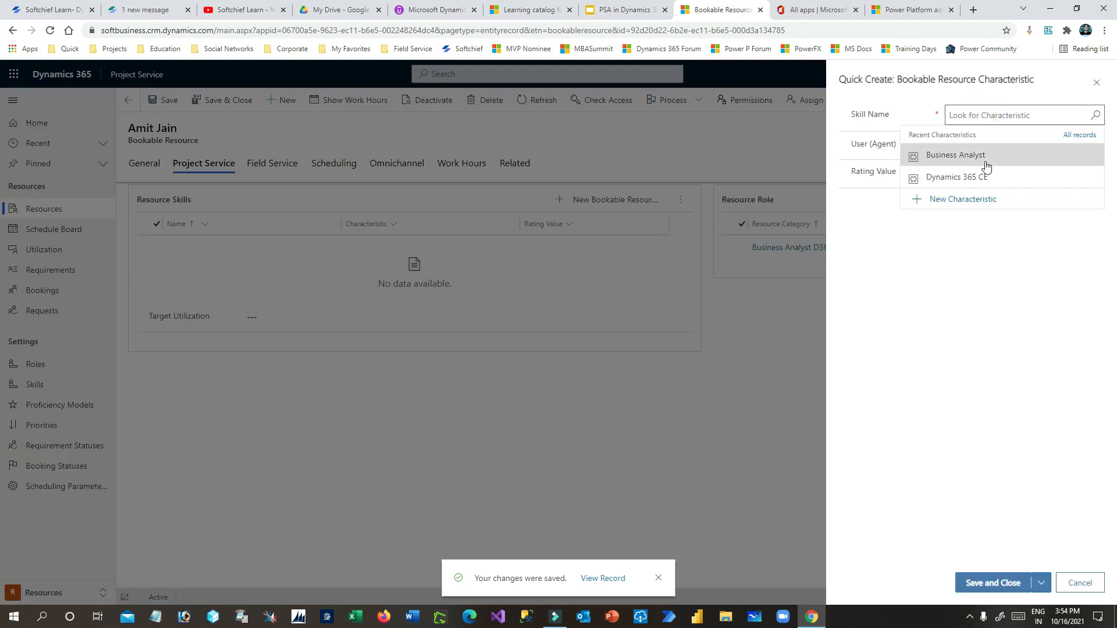
{"action": "left_click", "coordinate": [985, 160]}
{"action": "left_click", "coordinate": [985, 172]}
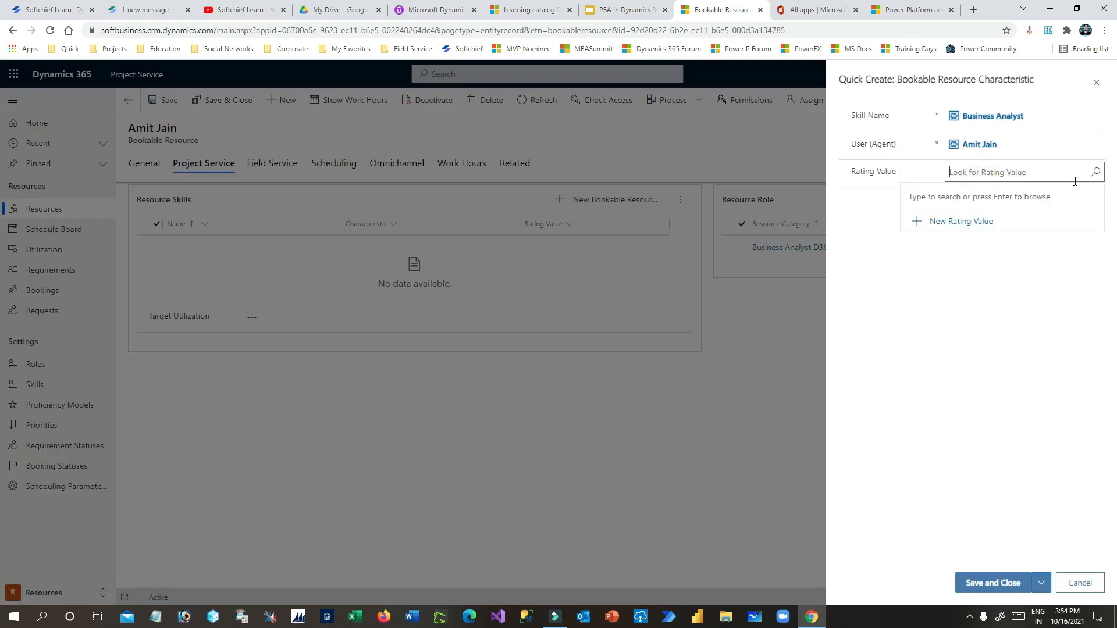
{"action": "left_click", "coordinate": [1092, 174]}
{"action": "left_click", "coordinate": [956, 242]}
{"action": "left_click", "coordinate": [1008, 584]}
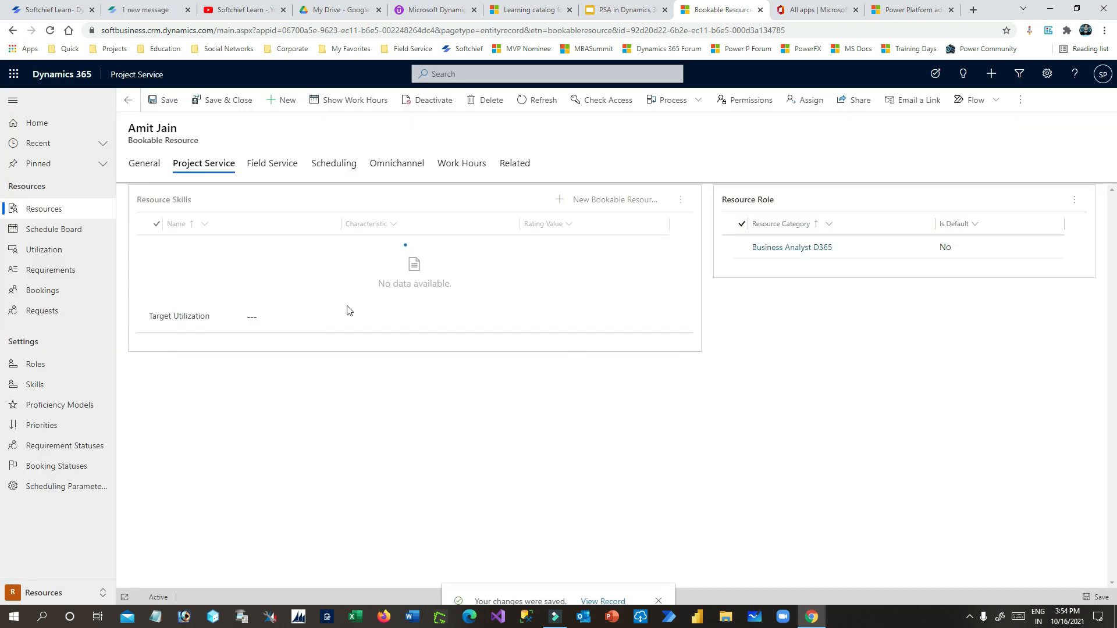
- Add the Dynamics 365 CE skill rated Expert
{"action": "left_click", "coordinate": [608, 202]}
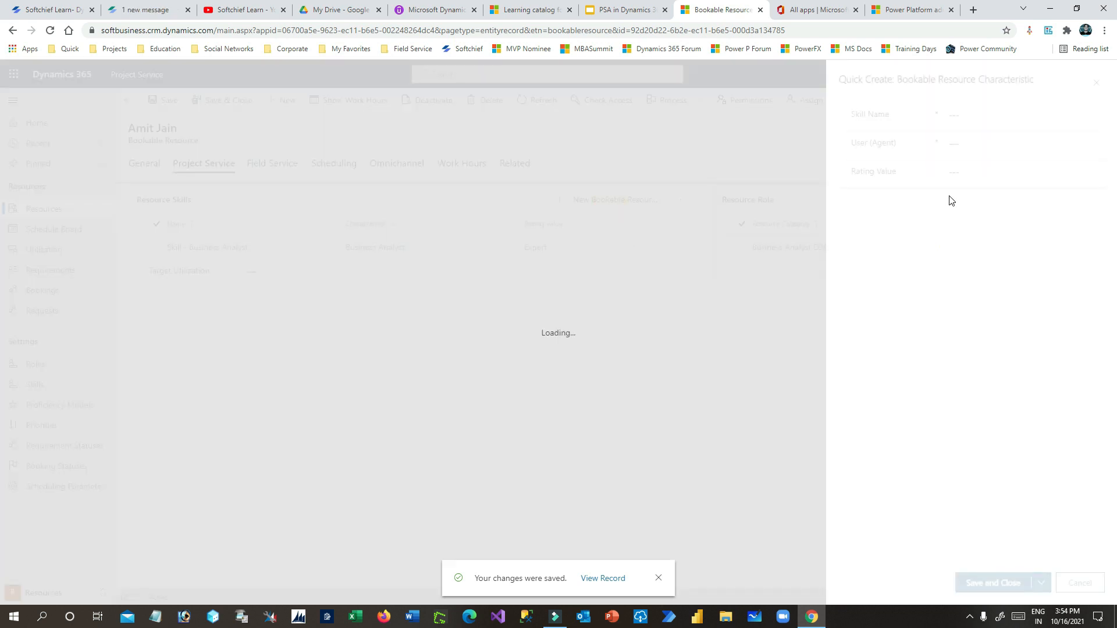
{"action": "left_click", "coordinate": [983, 119]}
{"action": "left_click", "coordinate": [986, 171]}
{"action": "left_click", "coordinate": [975, 173]}
{"action": "left_click", "coordinate": [1093, 173]}
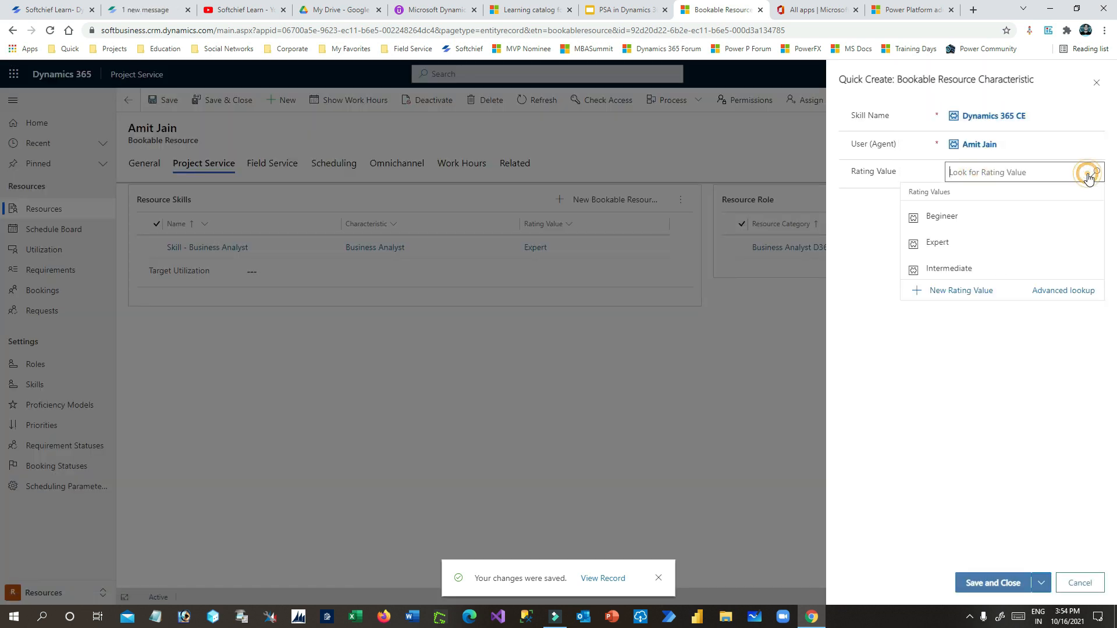
{"action": "left_click", "coordinate": [937, 242]}
{"action": "left_click", "coordinate": [993, 583]}
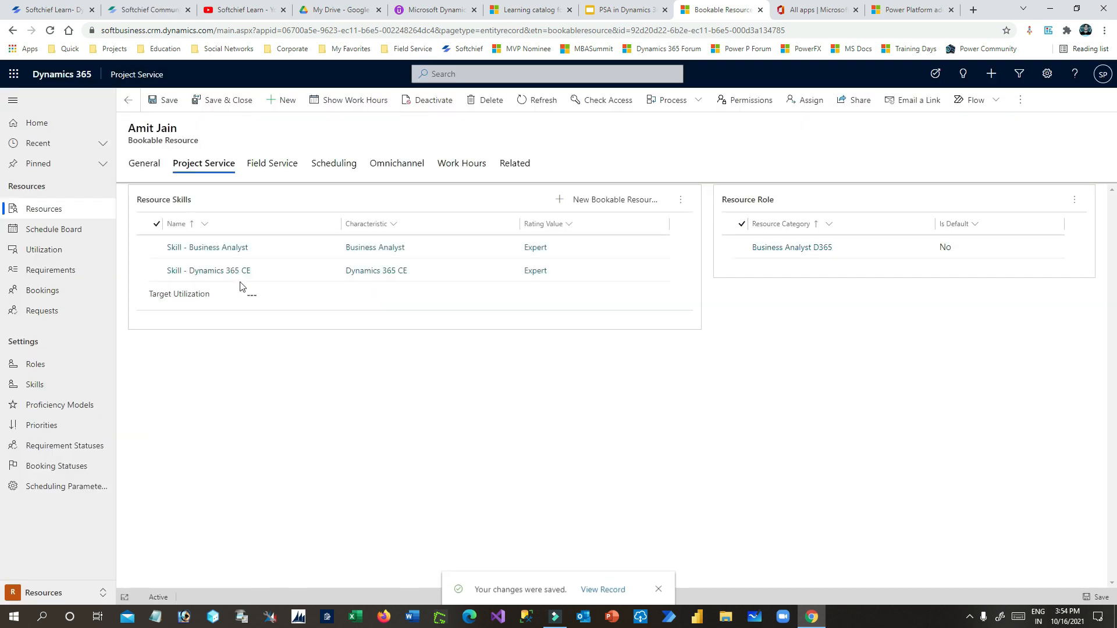
- Set Target Utilization to 100 and save the resource
{"action": "left_click", "coordinate": [274, 293]}
{"action": "type", "text": "100"}
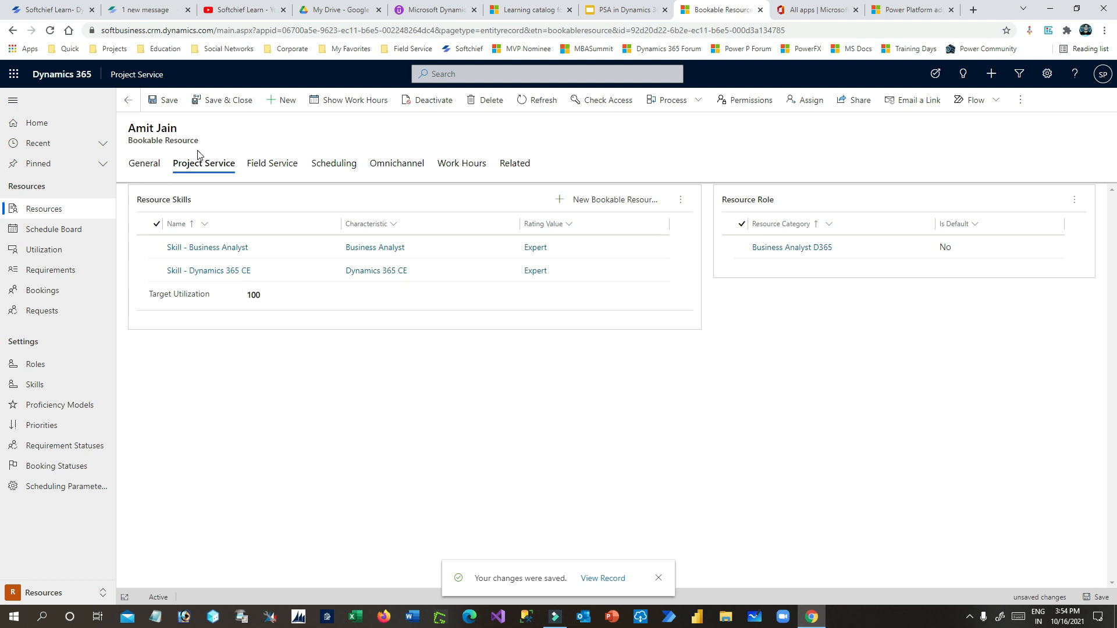
{"action": "left_click", "coordinate": [155, 99]}
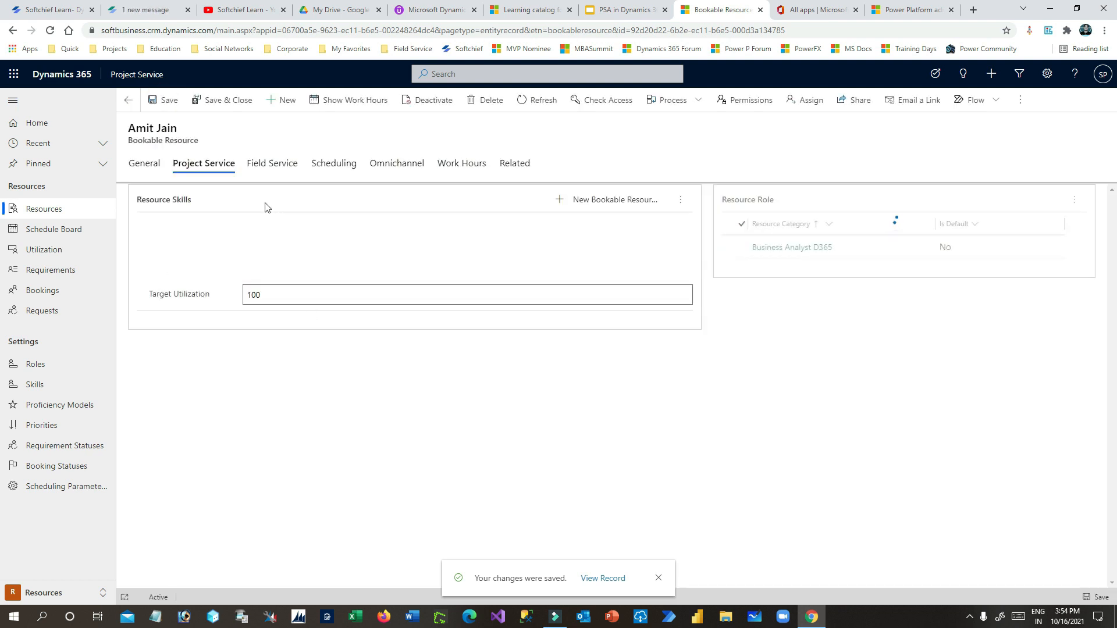
- Replace the Fabrikam US organizational unit with Big Deal Organization Unit and save
{"action": "left_click", "coordinate": [350, 168]}
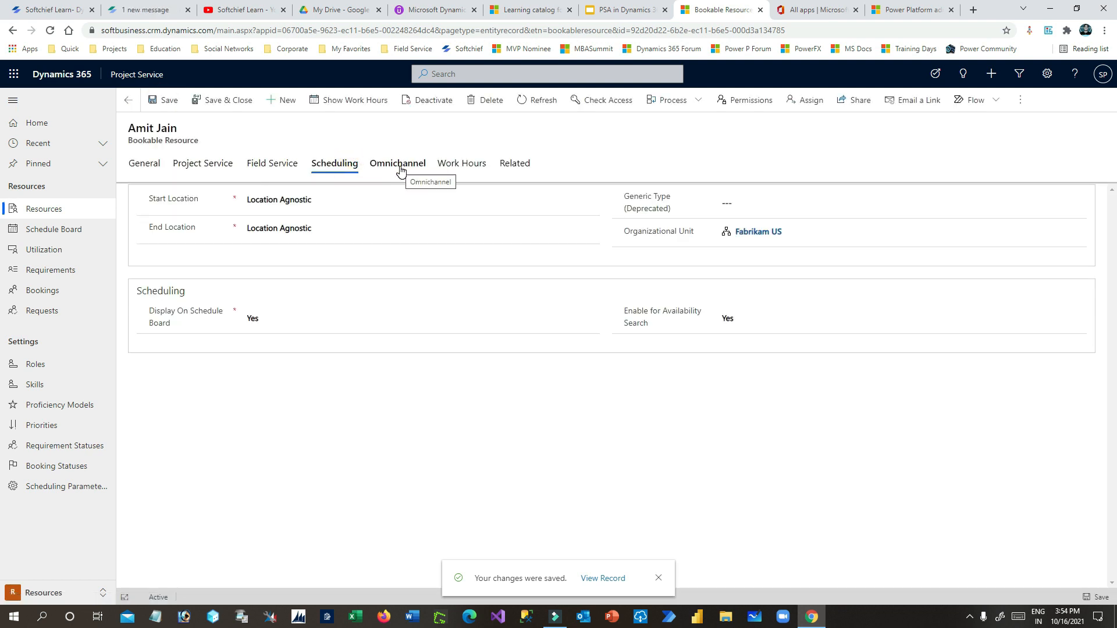
{"action": "left_click", "coordinate": [800, 233]}
{"action": "left_click", "coordinate": [1079, 233]}
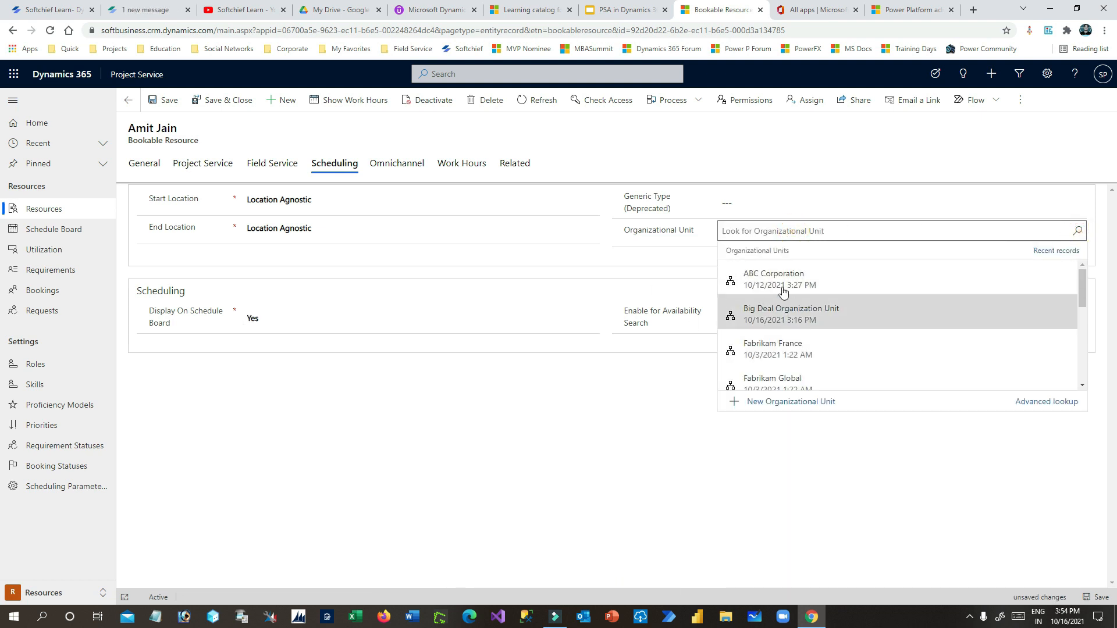
{"action": "left_click", "coordinate": [786, 319]}
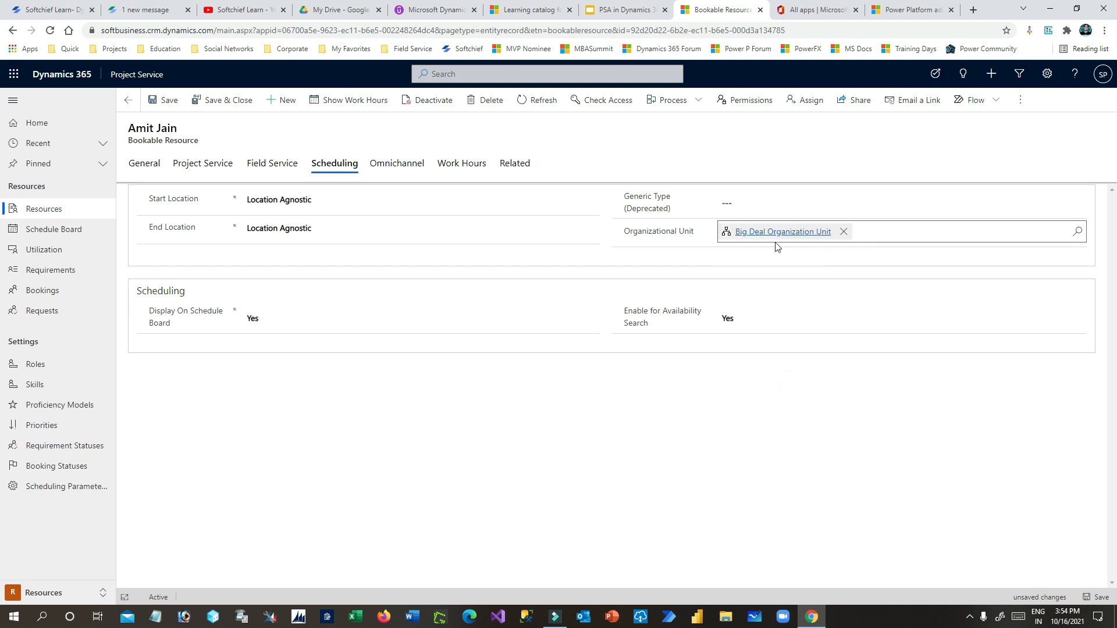
{"action": "left_click", "coordinate": [168, 102]}
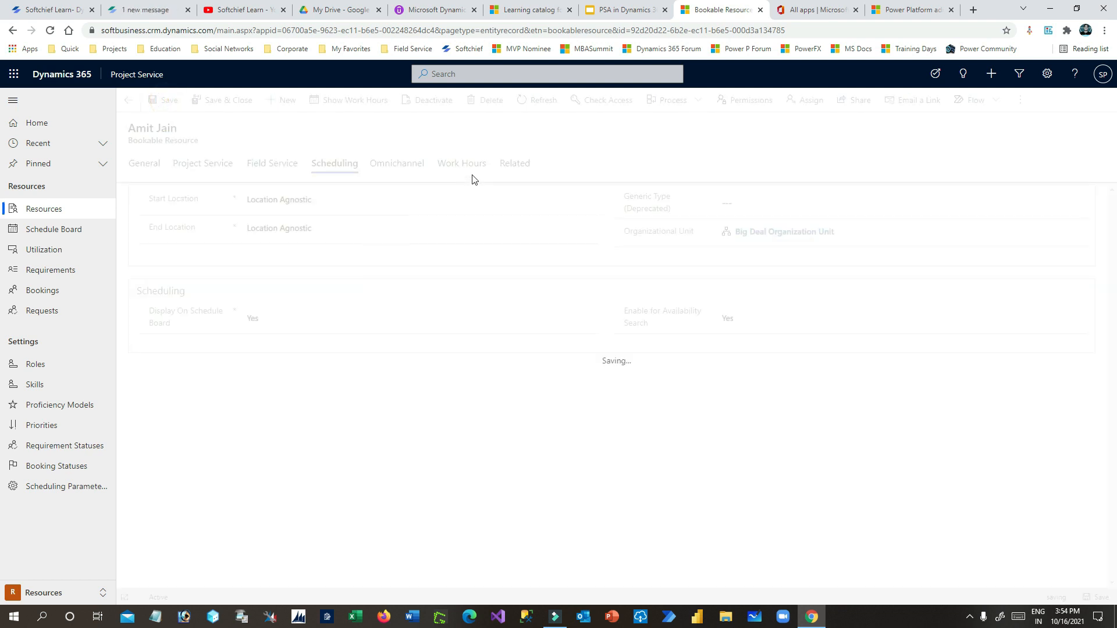
- Show the resource's work hours and the Edit choices for the Sep 26 recurring Working series
{"action": "left_click", "coordinate": [340, 101]}
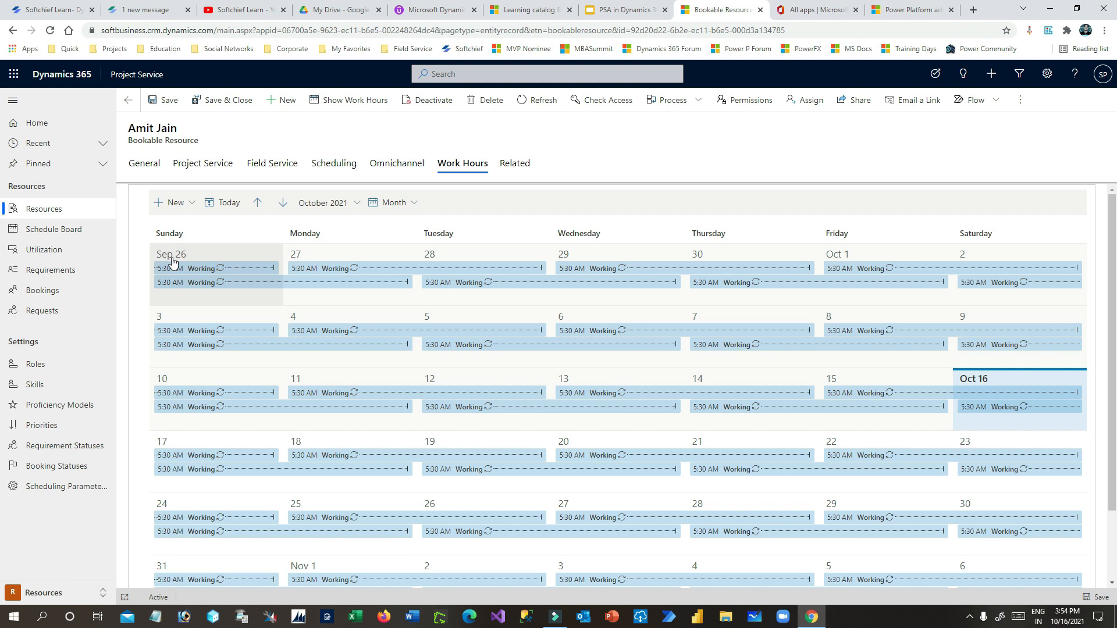
{"action": "key", "text": "ctrl+a"}
{"action": "left_click", "coordinate": [141, 254]}
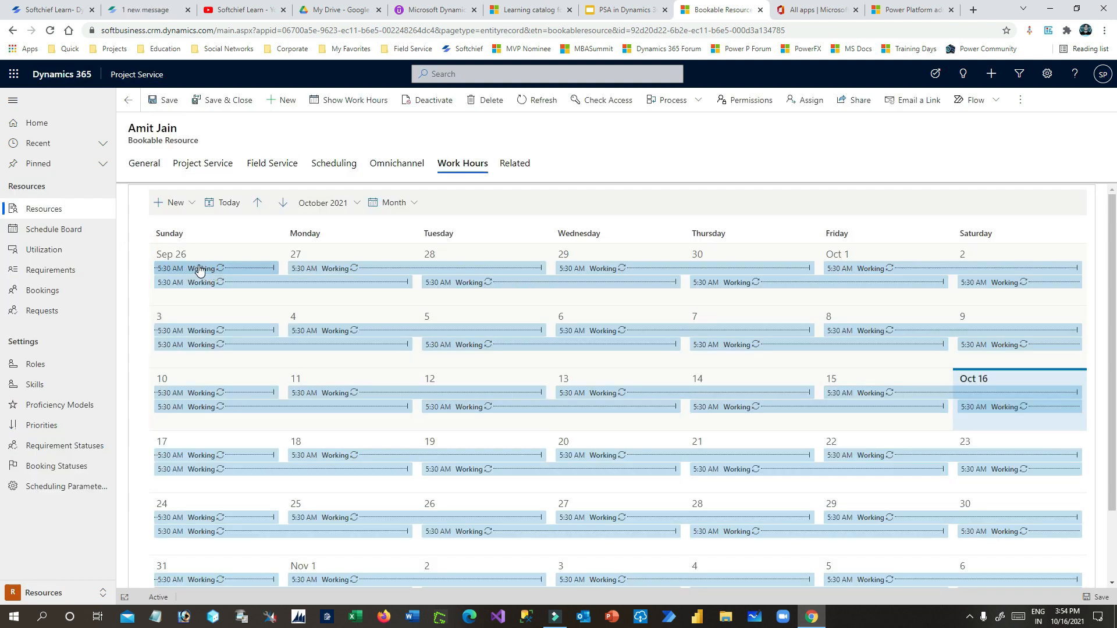
{"action": "left_click", "coordinate": [198, 272]}
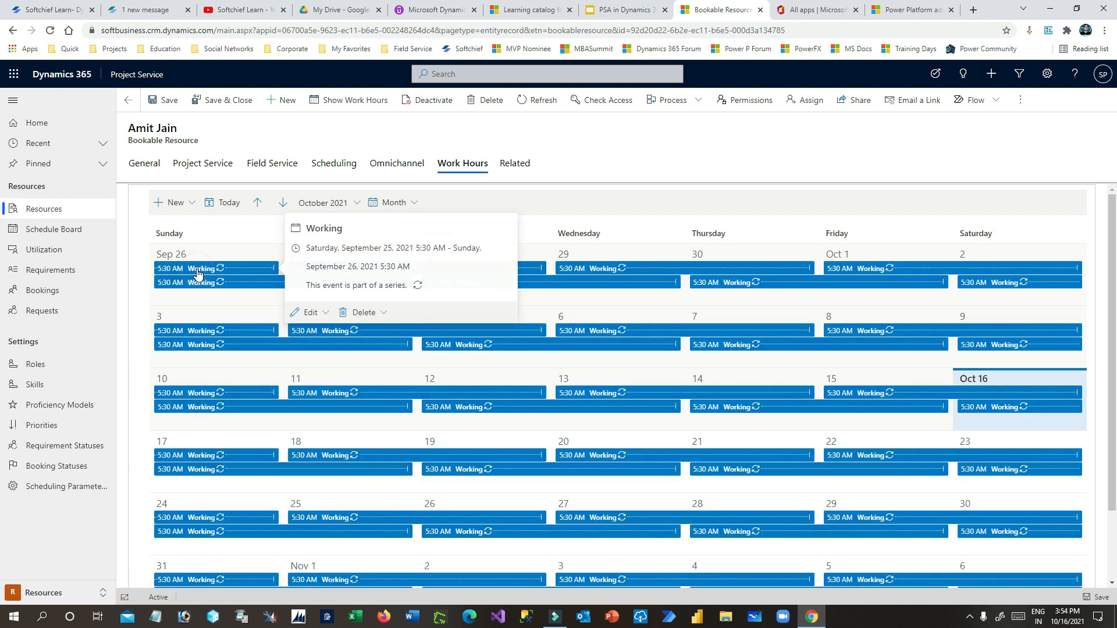
{"action": "left_click", "coordinate": [418, 248]}
{"action": "left_click", "coordinate": [356, 143]}
{"action": "left_click", "coordinate": [310, 313]}
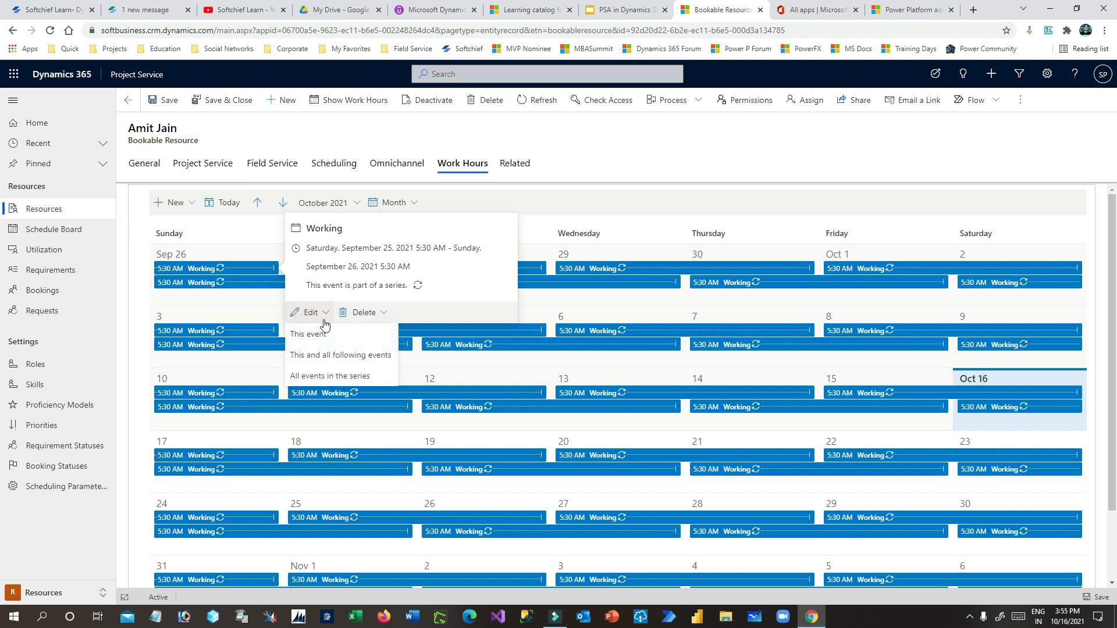
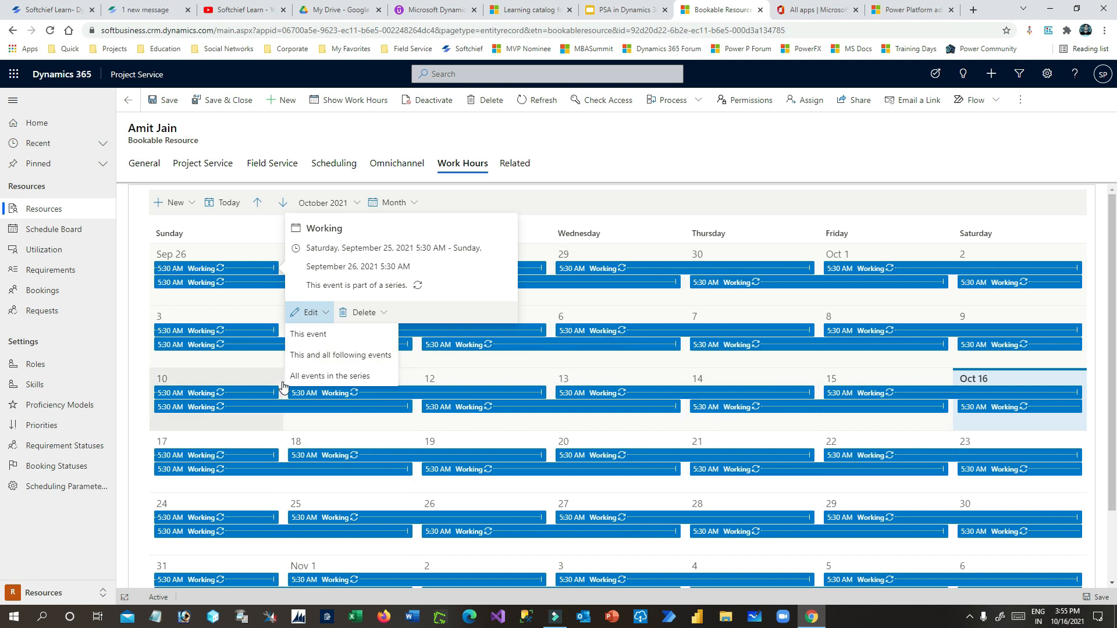
- Choose to edit all events in the recurring Working series
{"action": "left_click", "coordinate": [345, 377]}
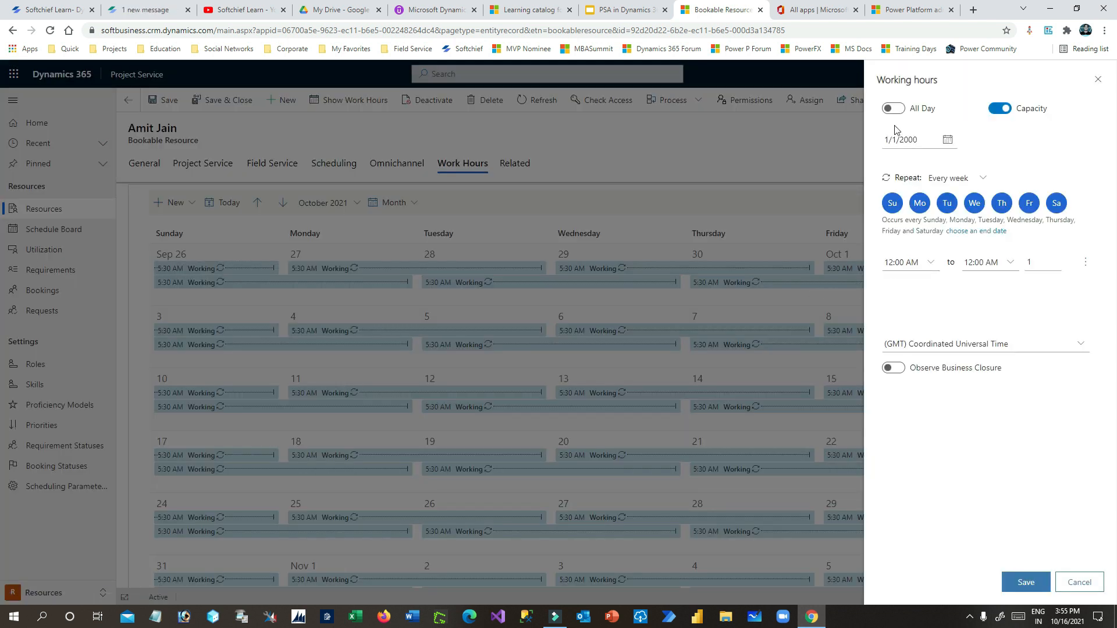
- Set the working series start date to 11/16/2021
{"action": "left_click", "coordinate": [948, 142]}
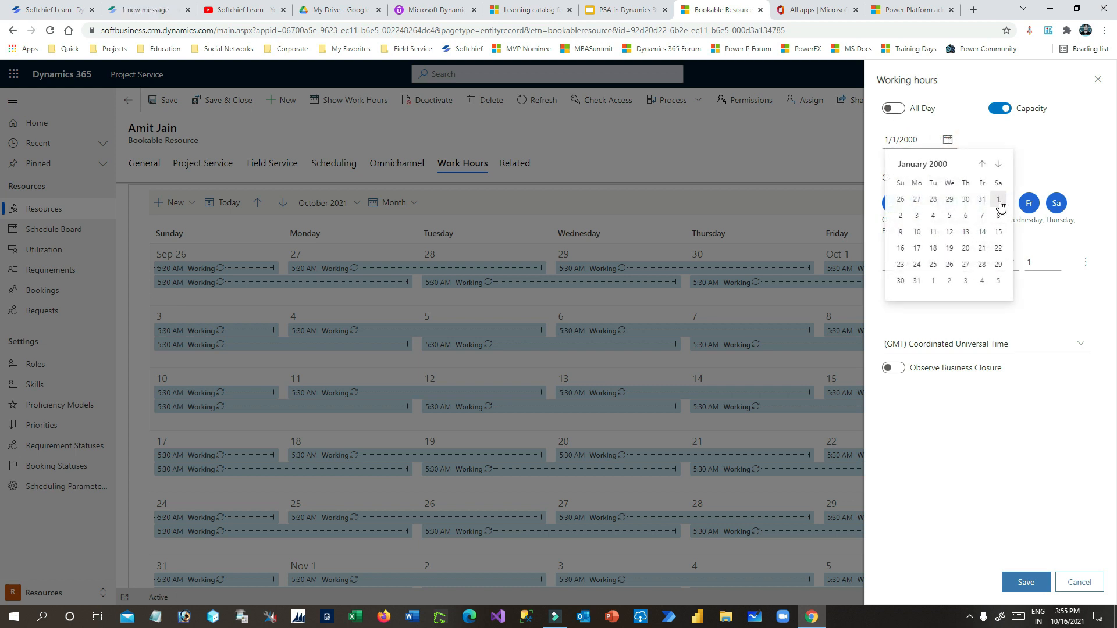
{"action": "left_click", "coordinate": [923, 138]}
{"action": "left_click_drag", "start_coordinate": [924, 139], "coordinate": [896, 141]}
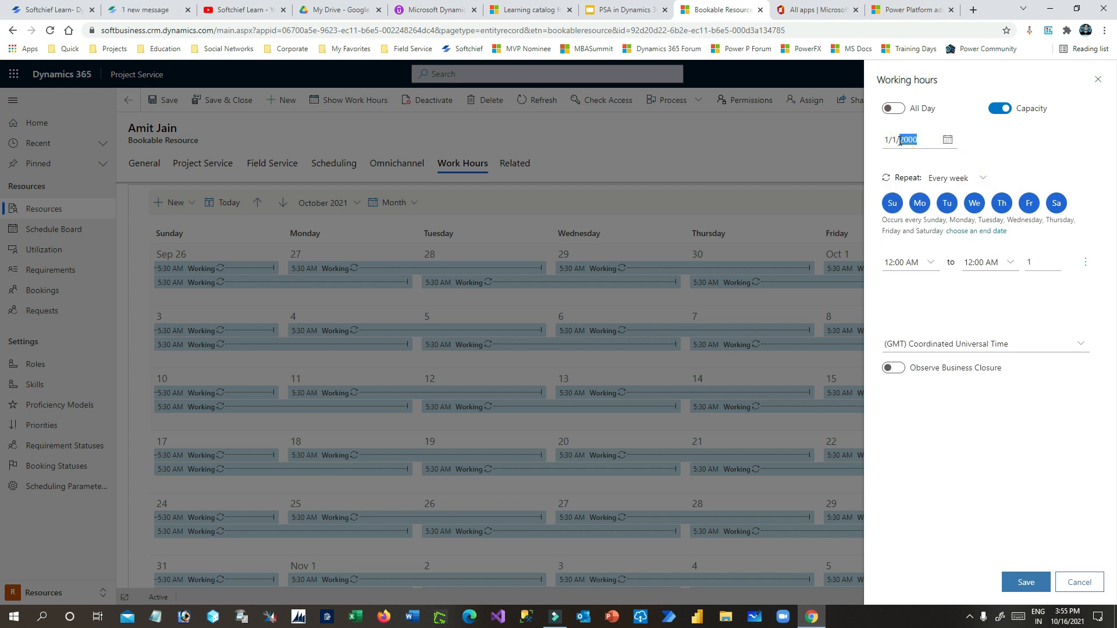
{"action": "type", "text": "21"}
{"action": "left_click", "coordinate": [948, 140]}
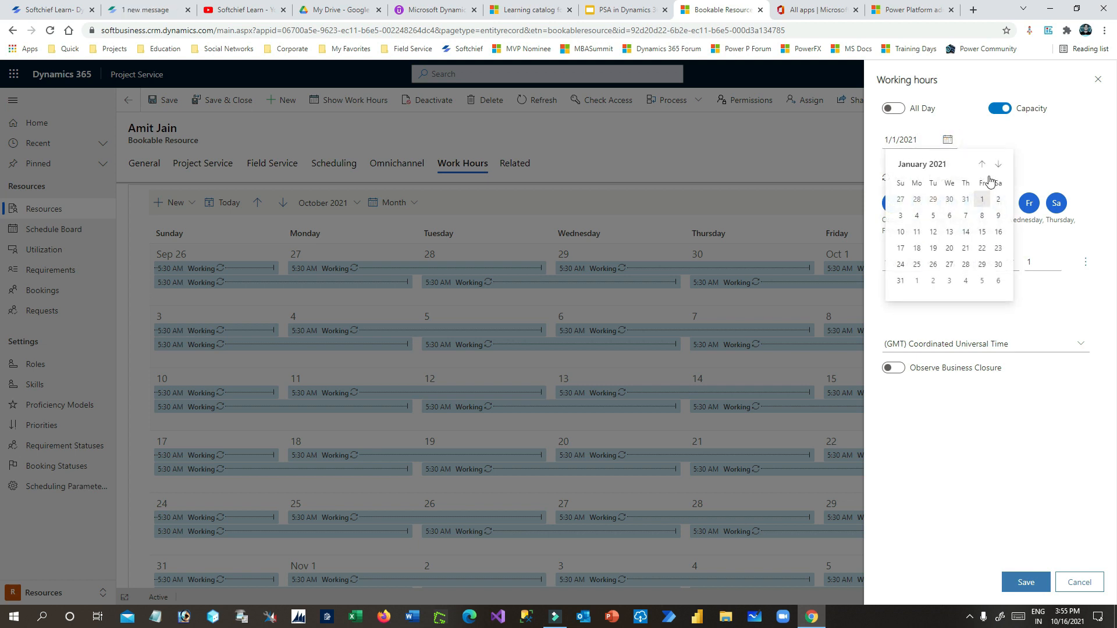
{"action": "left_click", "coordinate": [901, 140]}
{"action": "type", "text": "1"}
{"action": "left_click", "coordinate": [948, 141]}
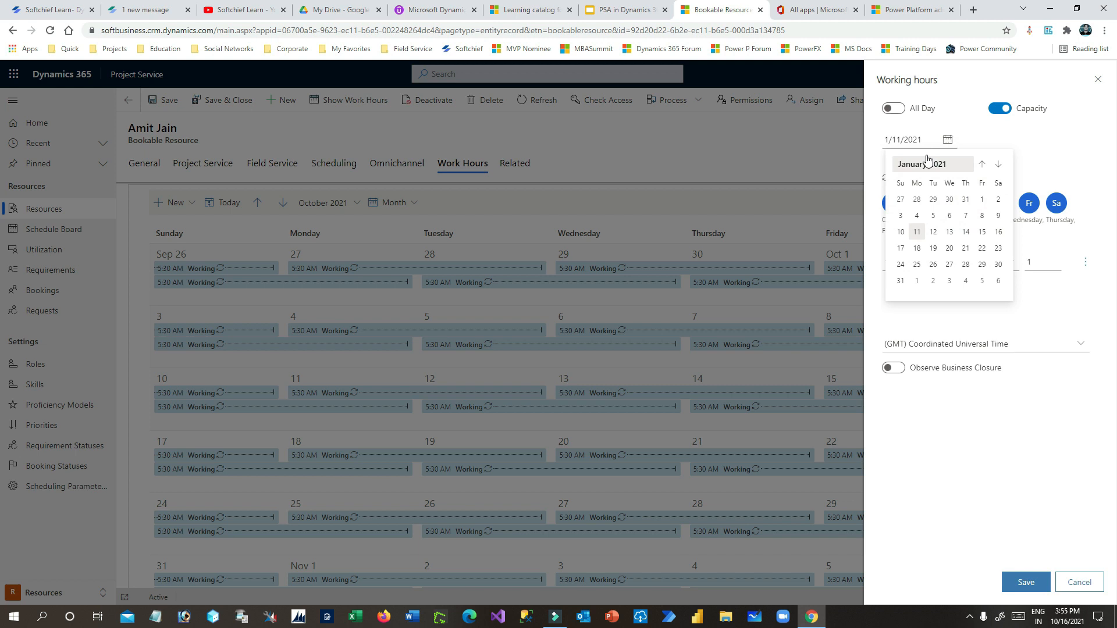
{"action": "left_click", "coordinate": [890, 140]}
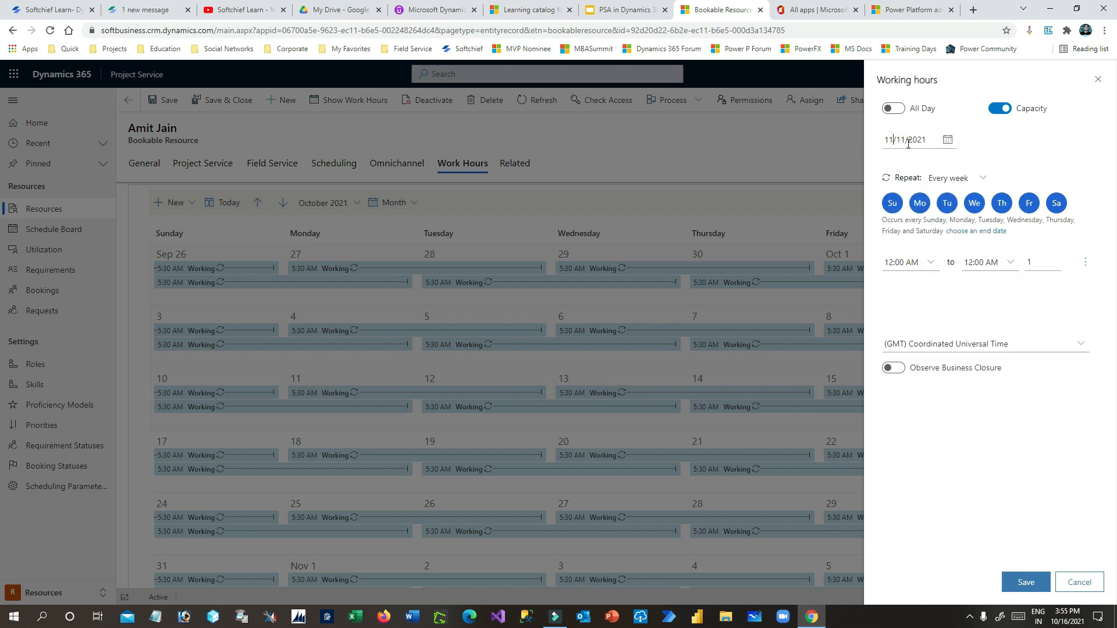
{"action": "type", "text": "1"}
{"action": "left_click", "coordinate": [948, 140]}
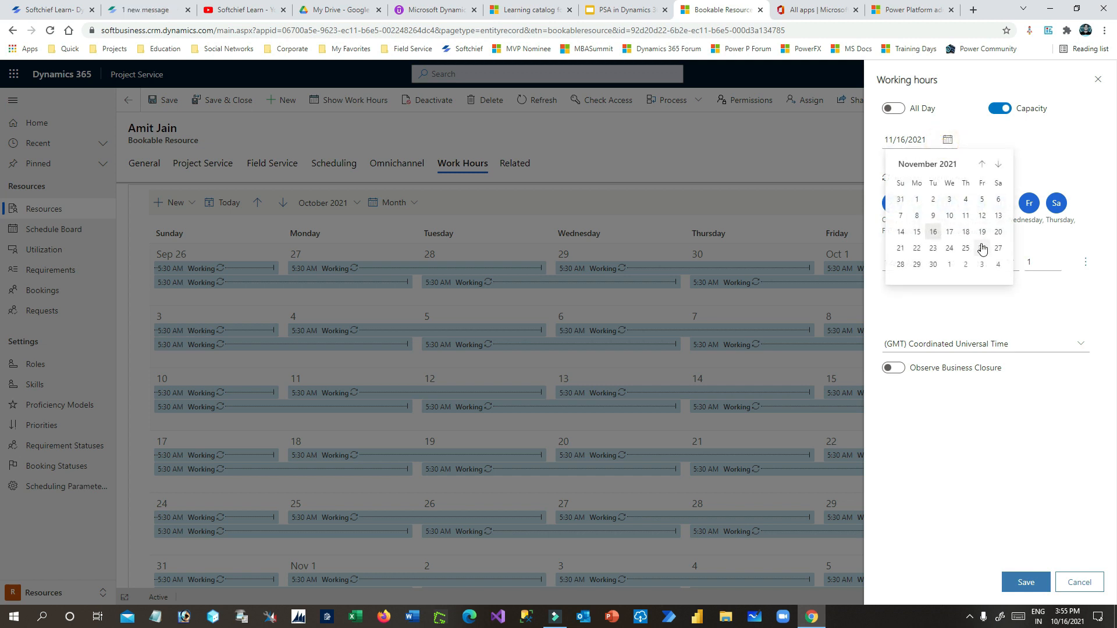
{"action": "left_click", "coordinate": [933, 233]}
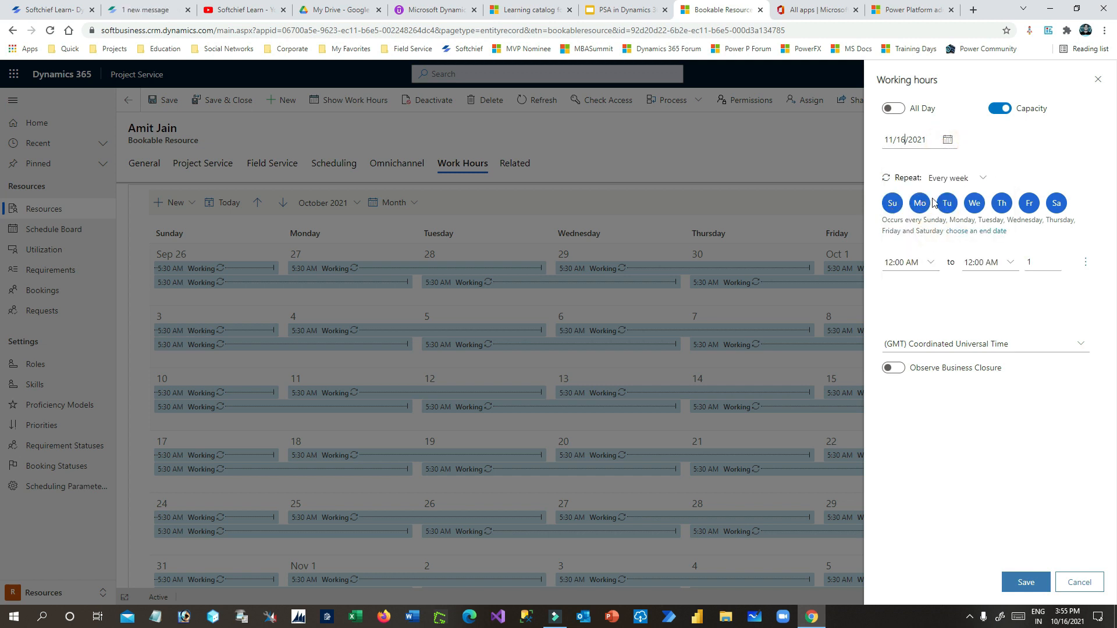
- Repeat every week on Monday through Friday, dropping Sunday and Saturday
{"action": "left_click", "coordinate": [970, 181]}
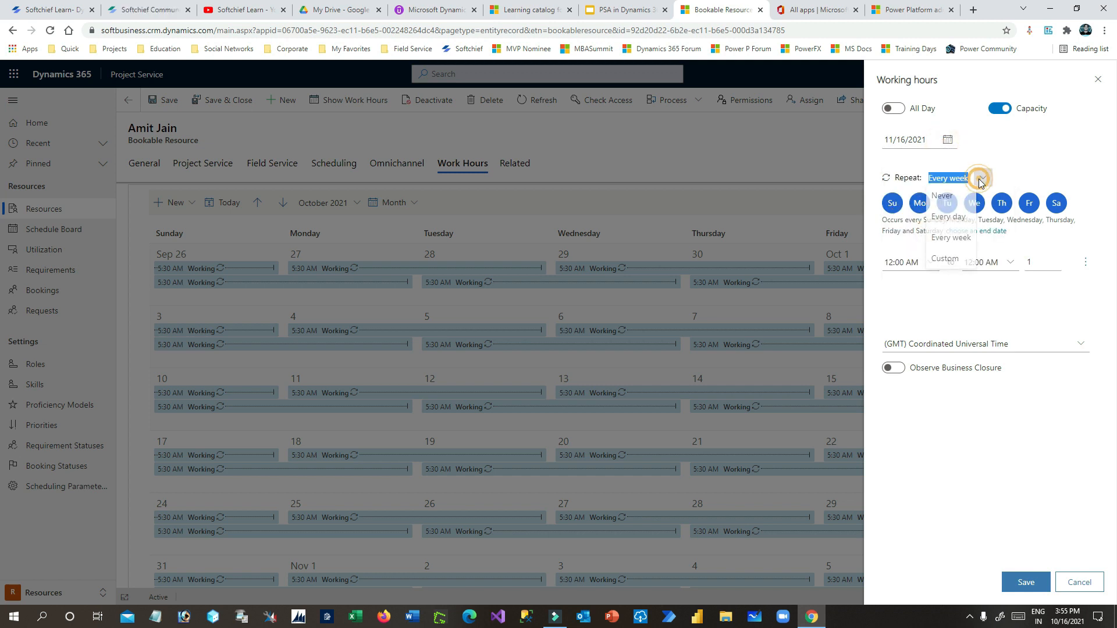
{"action": "left_click", "coordinate": [951, 246]}
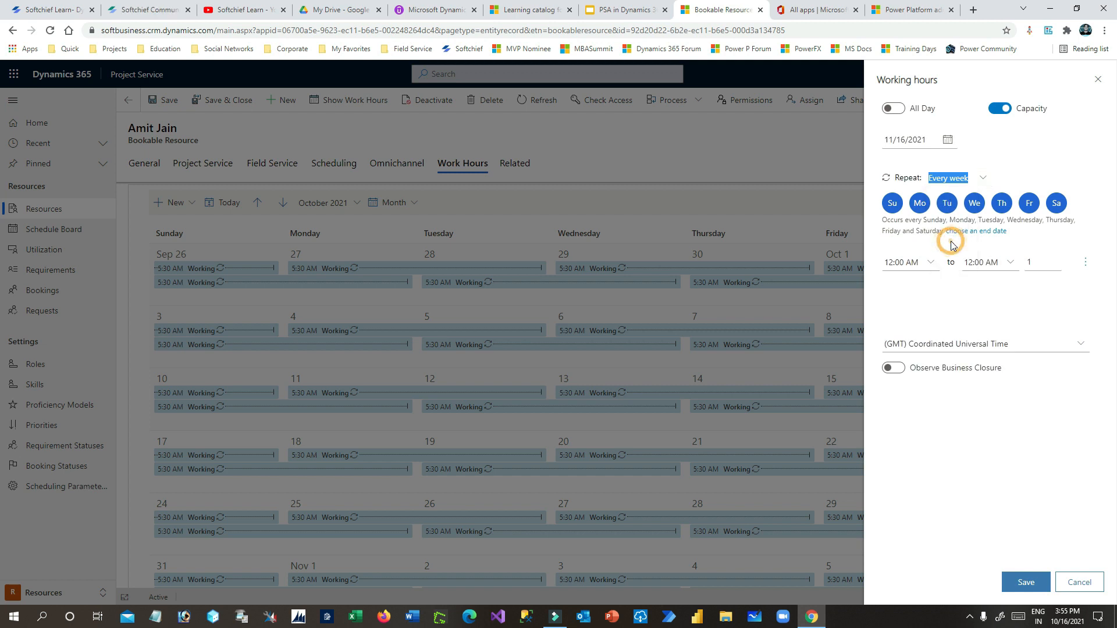
{"action": "left_click", "coordinate": [900, 207]}
{"action": "left_click", "coordinate": [1056, 204]}
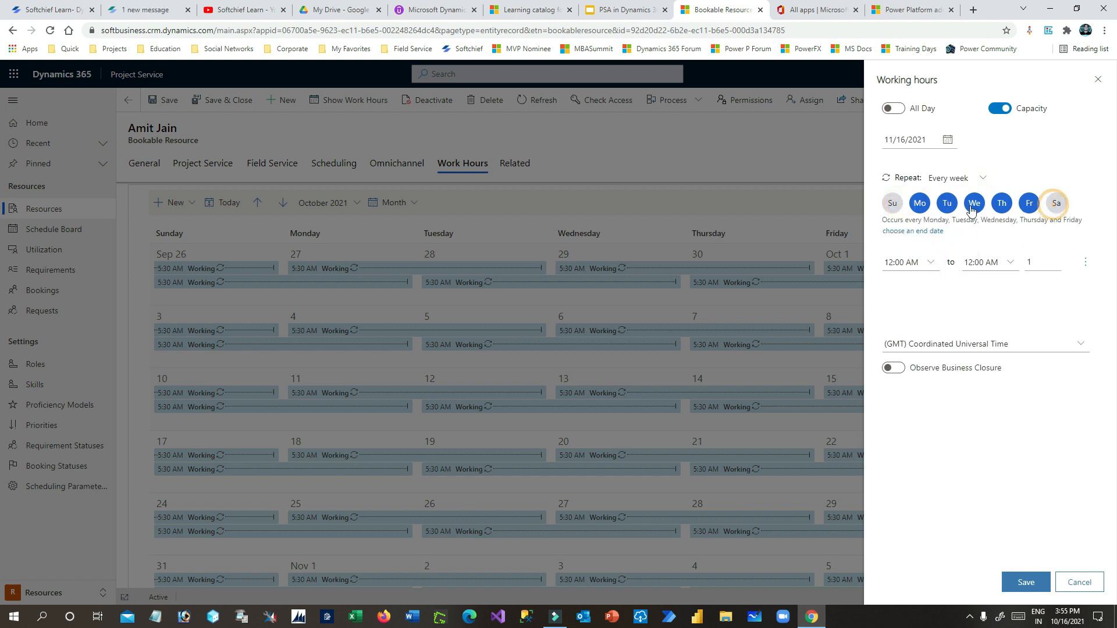
- Set working time 9:00 AM to 6:00 PM with a 1:30–2:00 PM break
{"action": "left_click", "coordinate": [930, 262]}
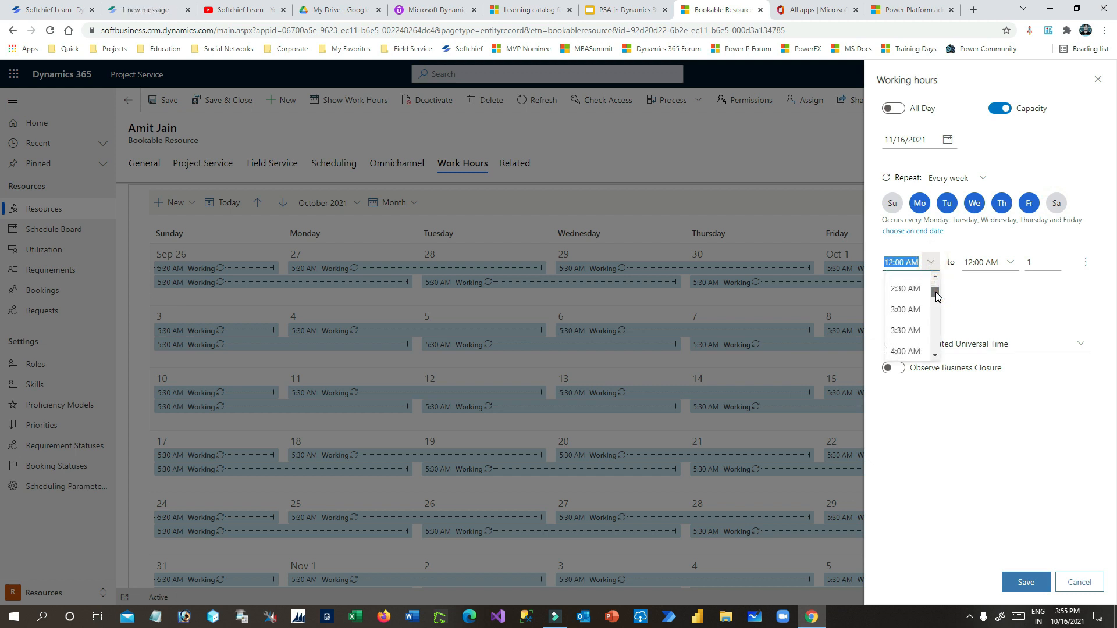
{"action": "scroll", "coordinate": [919, 344], "scroll_direction": "down", "scroll_amount": 3}
{"action": "scroll", "coordinate": [918, 342], "scroll_direction": "down", "scroll_amount": 4}
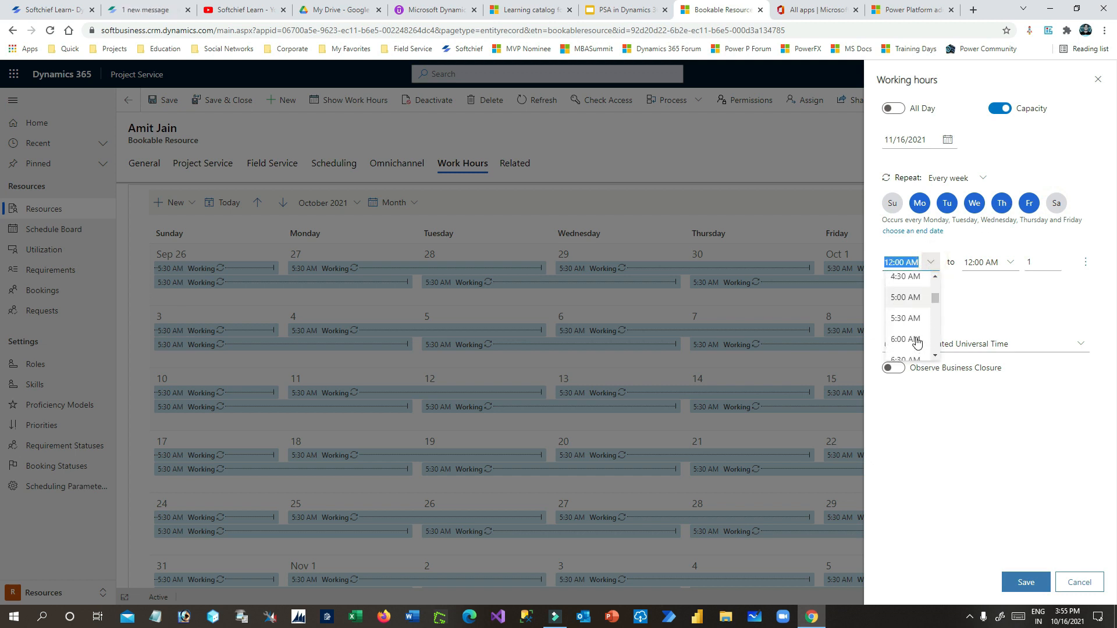
{"action": "scroll", "coordinate": [913, 326], "scroll_direction": "up", "scroll_amount": 3}
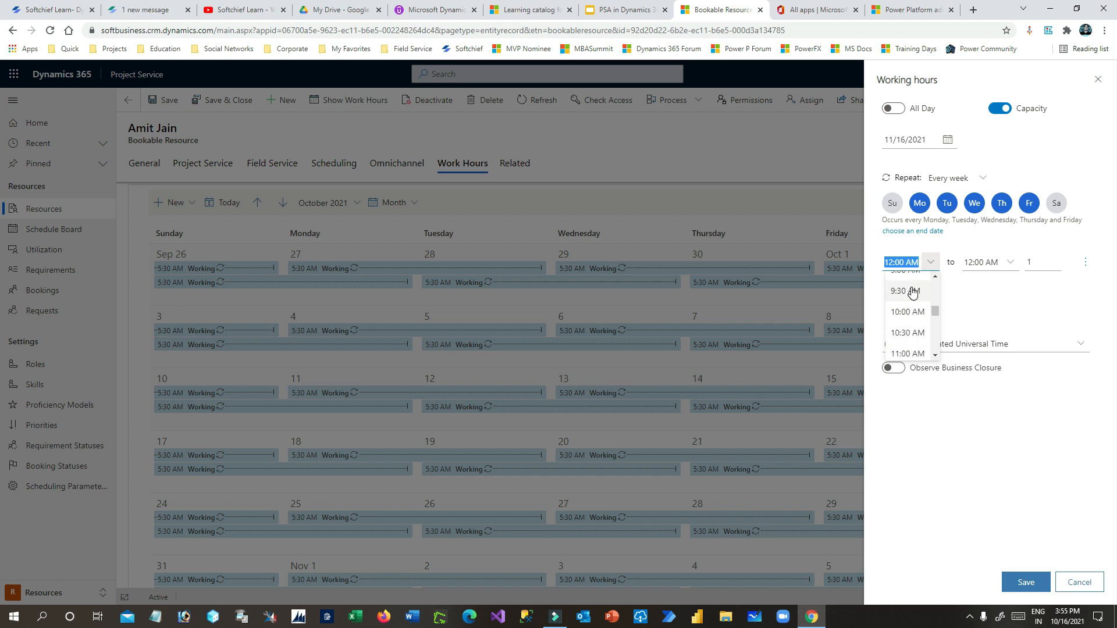
{"action": "left_click", "coordinate": [909, 330]}
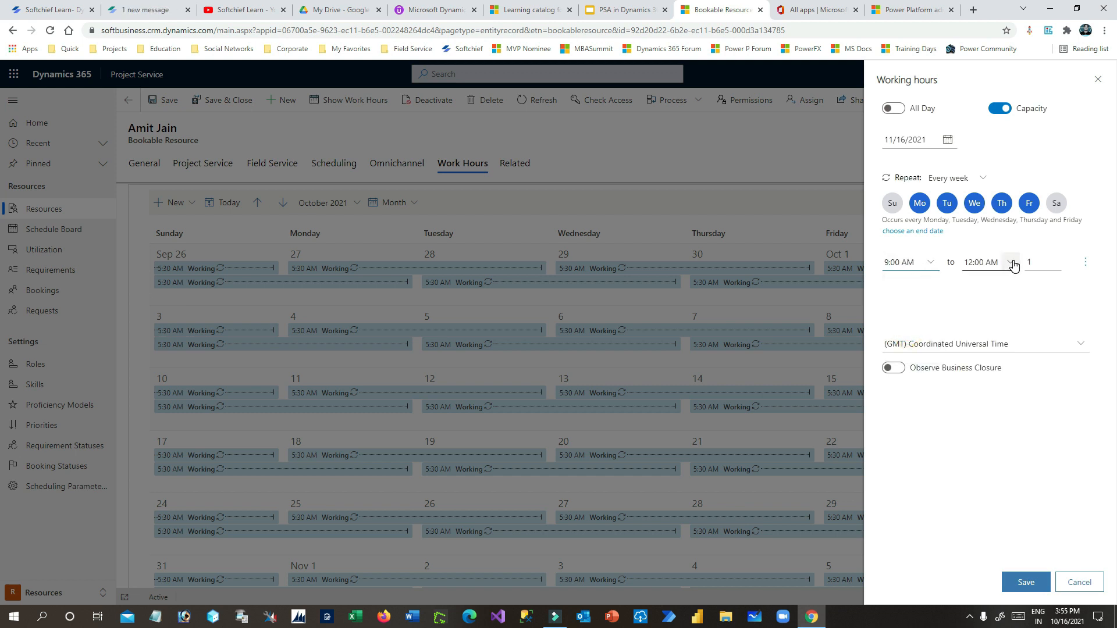
{"action": "left_click", "coordinate": [1012, 264]}
{"action": "scroll", "coordinate": [991, 319], "scroll_direction": "up", "scroll_amount": 3}
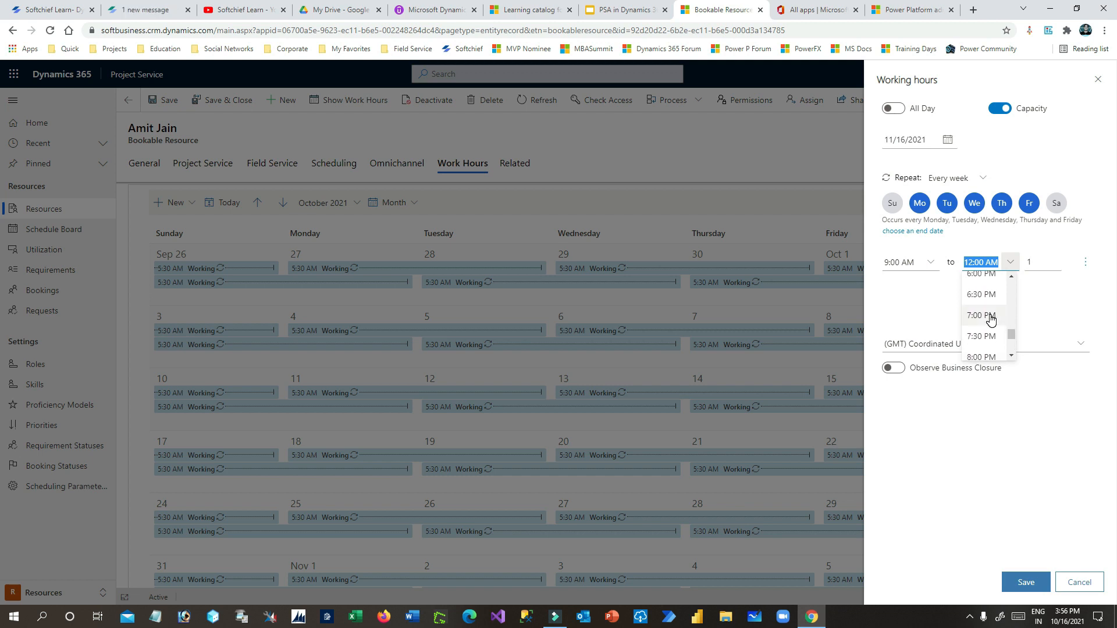
{"action": "left_click", "coordinate": [985, 278]}
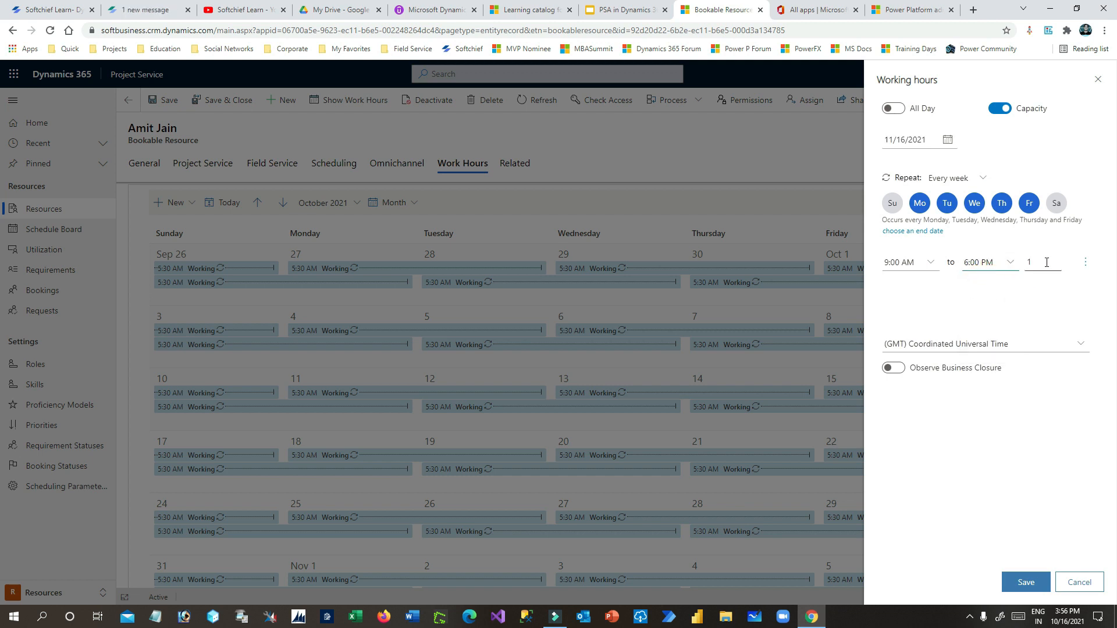
{"action": "left_click", "coordinate": [1085, 261]}
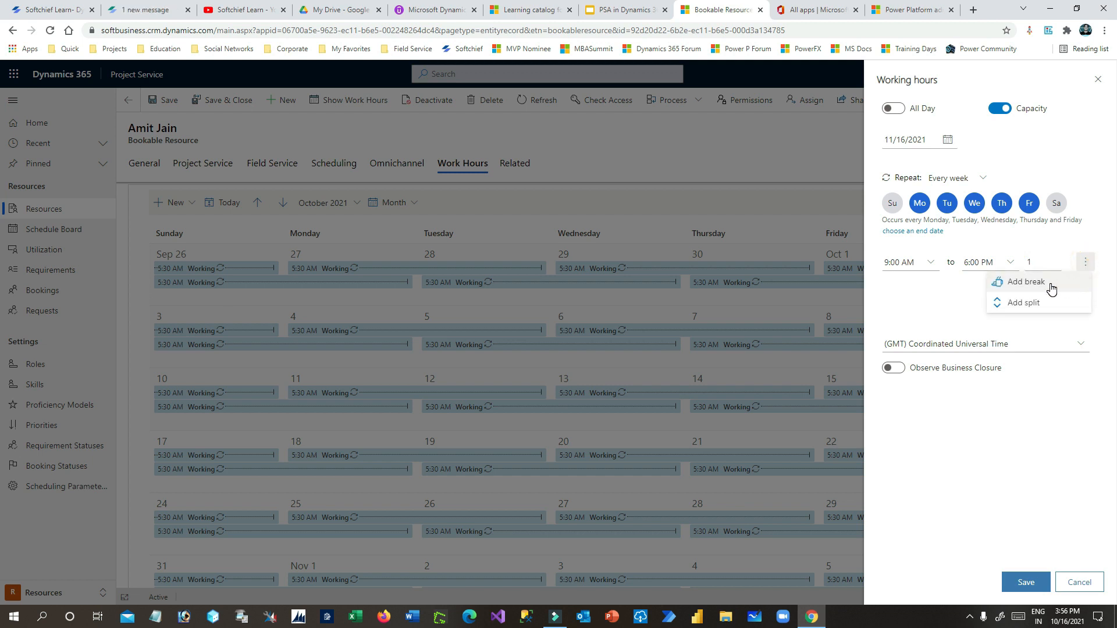
{"action": "left_click", "coordinate": [1051, 288]}
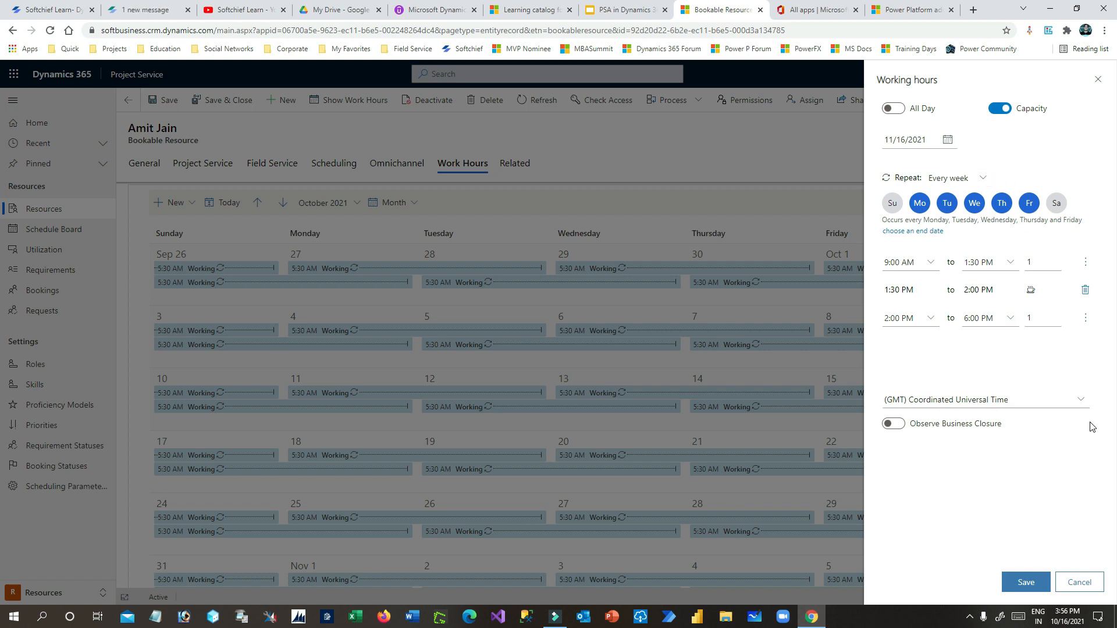
- Keep Coordinated Universal Time with business closures off, and save the weekly hours
{"action": "left_click", "coordinate": [1078, 401]}
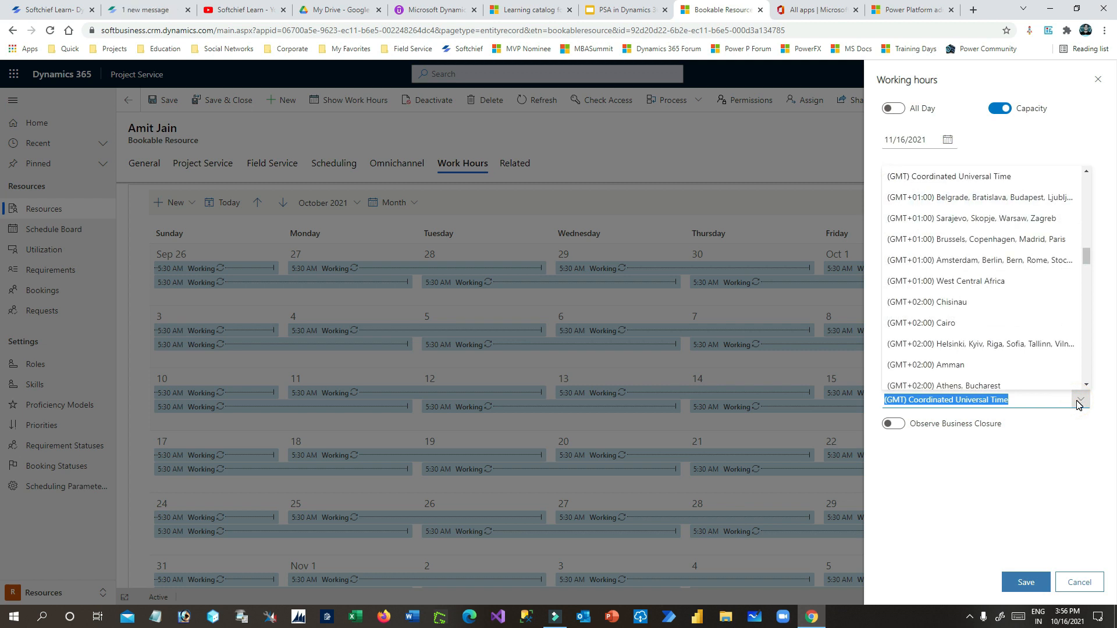
{"action": "left_click", "coordinate": [1078, 403]}
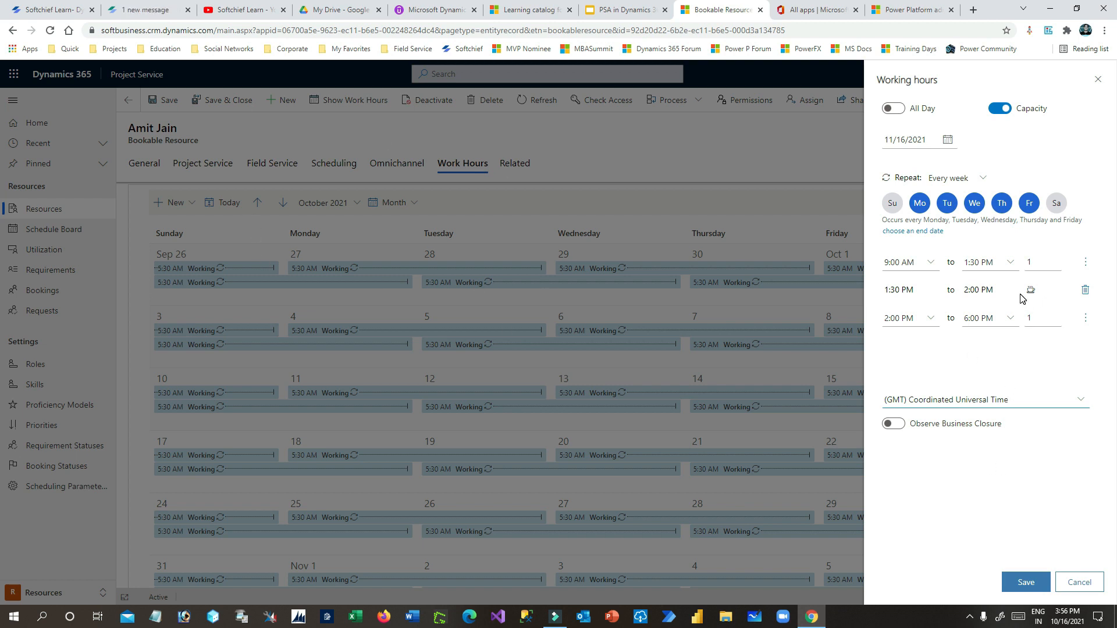
{"action": "left_click", "coordinate": [901, 430]}
{"action": "left_click", "coordinate": [937, 447]}
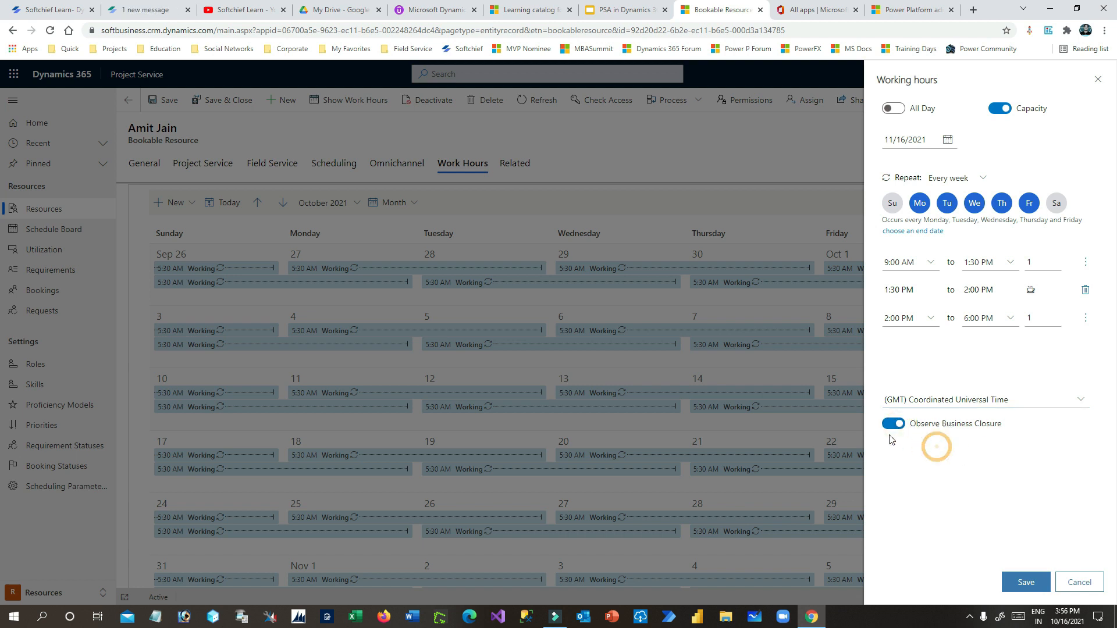
{"action": "left_click", "coordinate": [889, 430]}
{"action": "left_click", "coordinate": [1028, 581]}
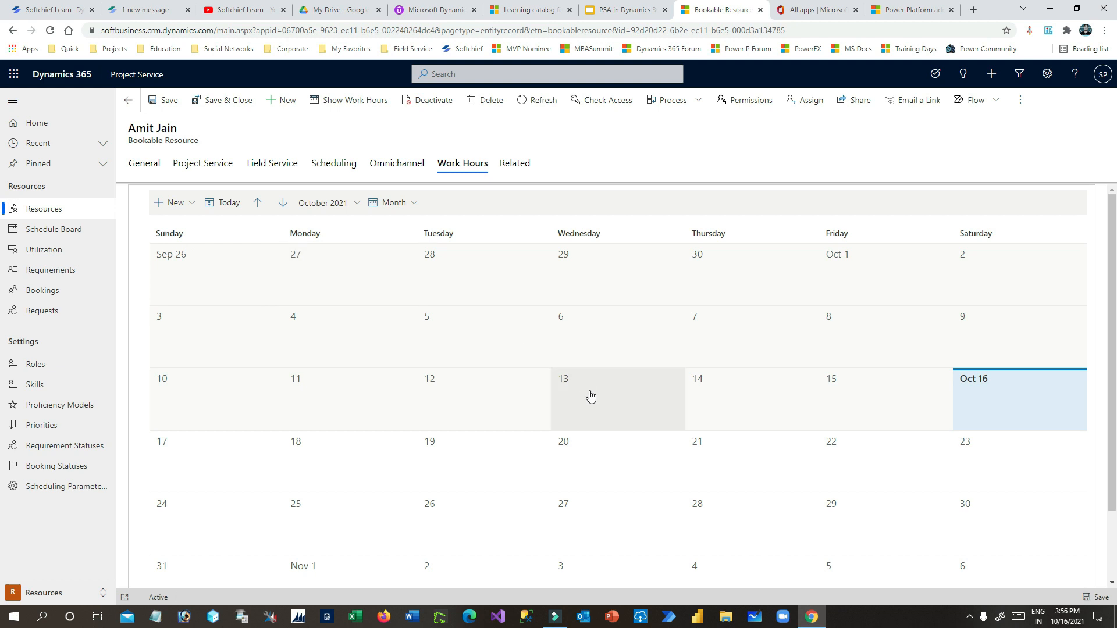
- Add and save a working-hours entry dated October 16
{"action": "scroll", "coordinate": [617, 402], "scroll_direction": "down", "scroll_amount": 2}
{"action": "scroll", "coordinate": [640, 411], "scroll_direction": "up", "scroll_amount": 1}
{"action": "scroll", "coordinate": [643, 427], "scroll_direction": "down", "scroll_amount": 1}
{"action": "scroll", "coordinate": [644, 427], "scroll_direction": "up", "scroll_amount": 2}
{"action": "left_click", "coordinate": [182, 202]}
{"action": "left_click", "coordinate": [188, 224]}
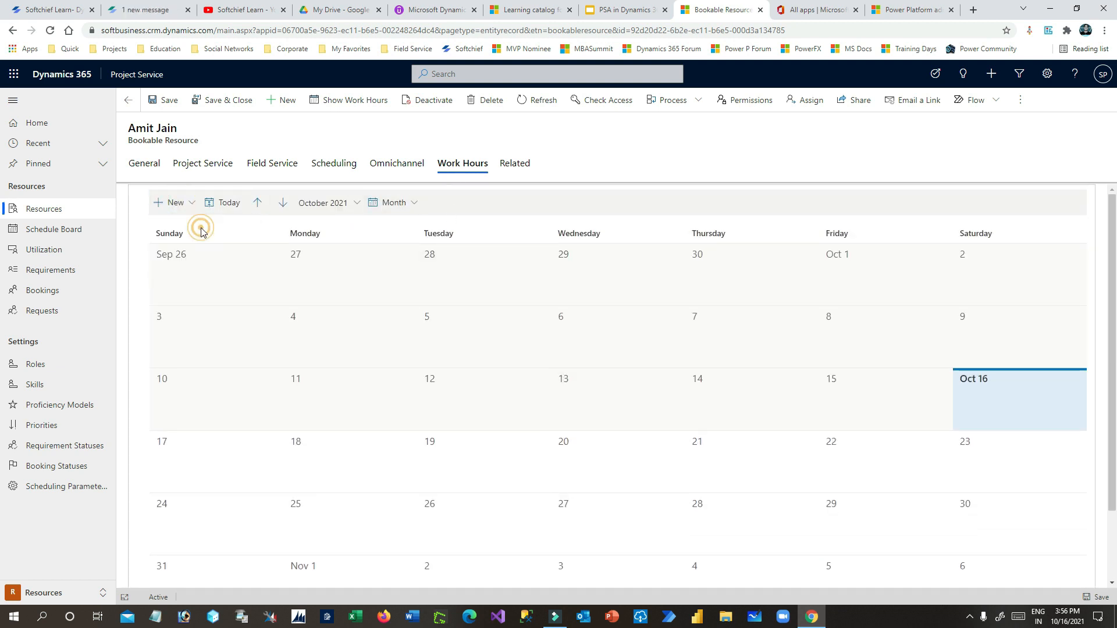
{"action": "left_click", "coordinate": [952, 144]}
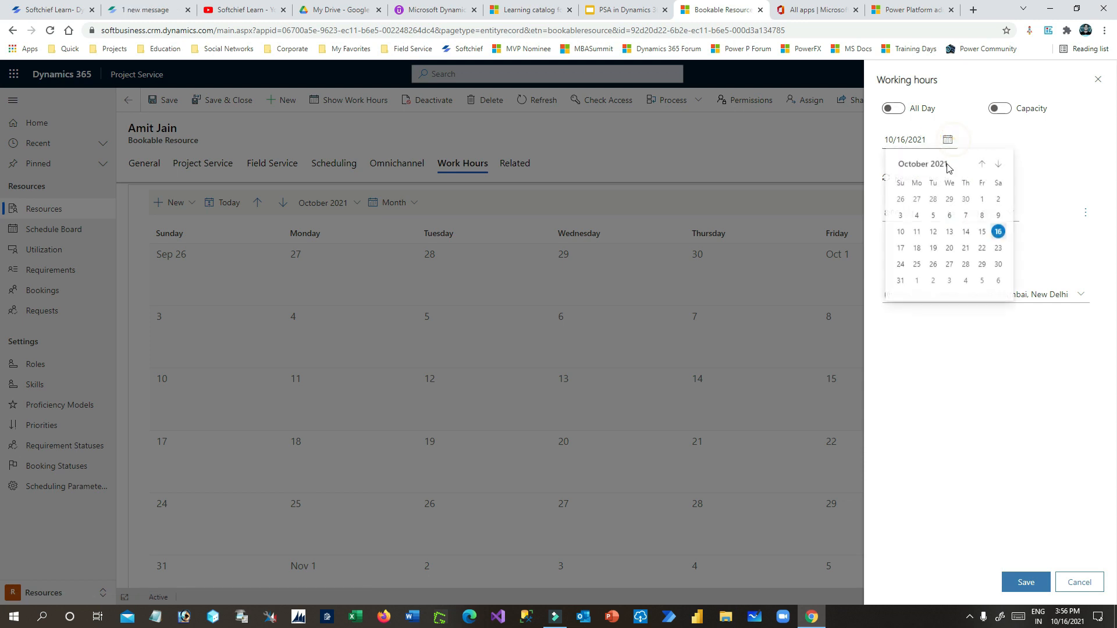
{"action": "left_click", "coordinate": [997, 229]}
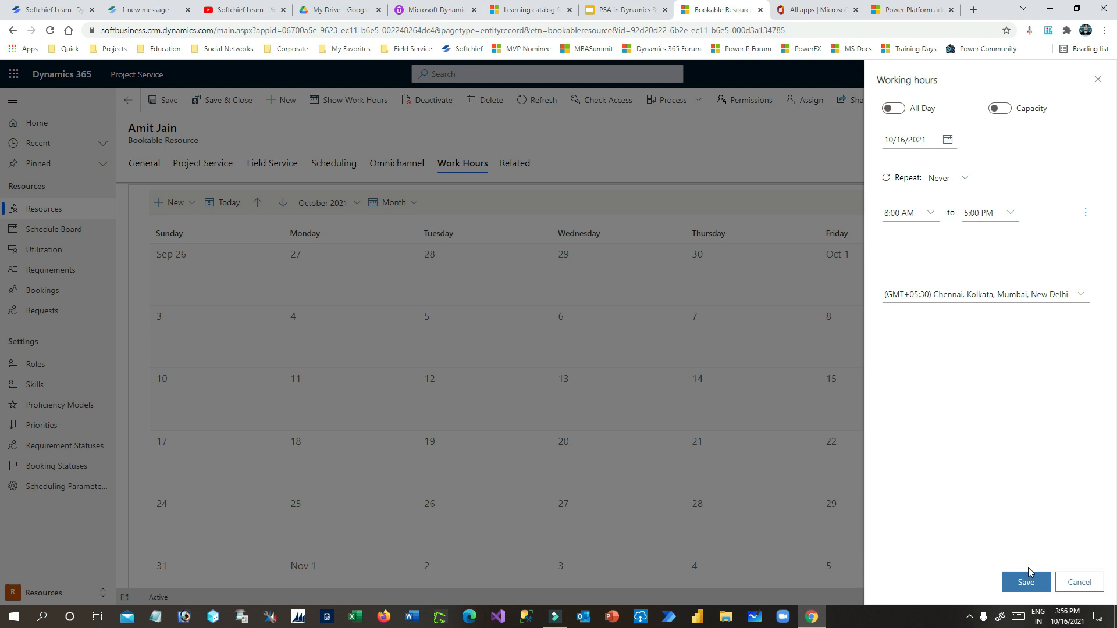
{"action": "left_click", "coordinate": [1025, 582]}
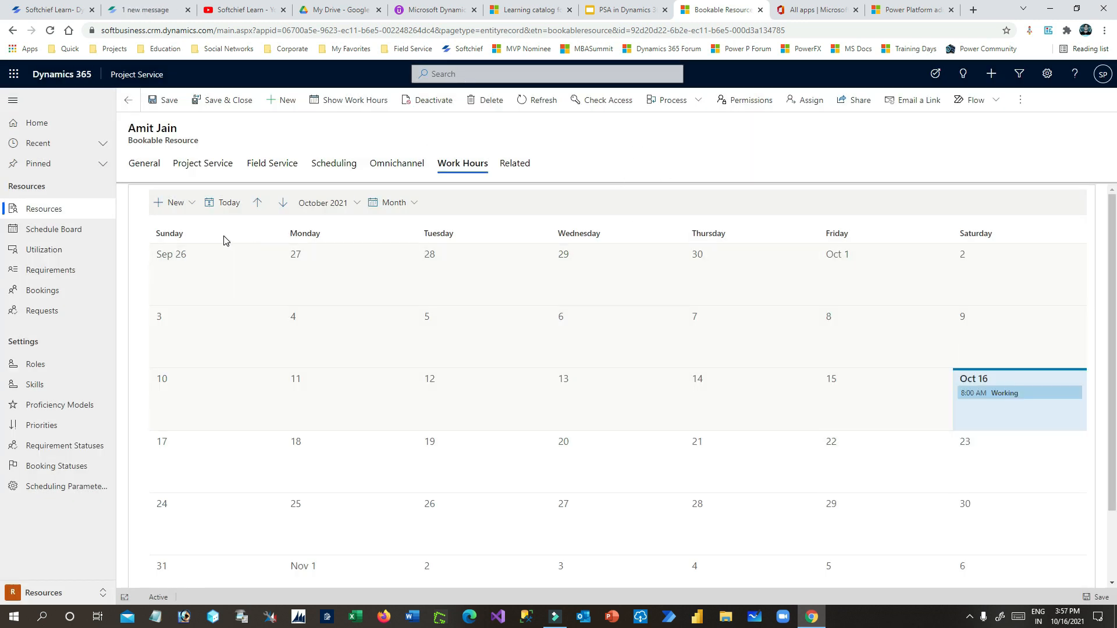
- Start a new all-day working-hours entry beginning October 16, 2021
{"action": "left_click", "coordinate": [197, 265]}
{"action": "right_click", "coordinate": [197, 265]}
{"action": "left_click", "coordinate": [172, 267]}
{"action": "left_click", "coordinate": [175, 202]}
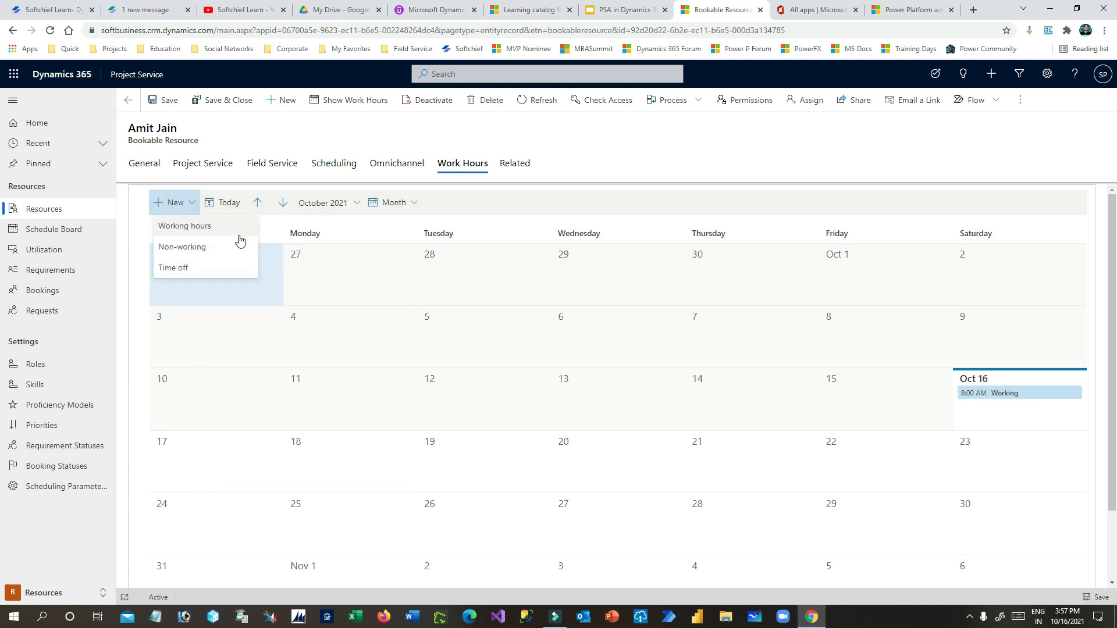
{"action": "left_click", "coordinate": [183, 226]}
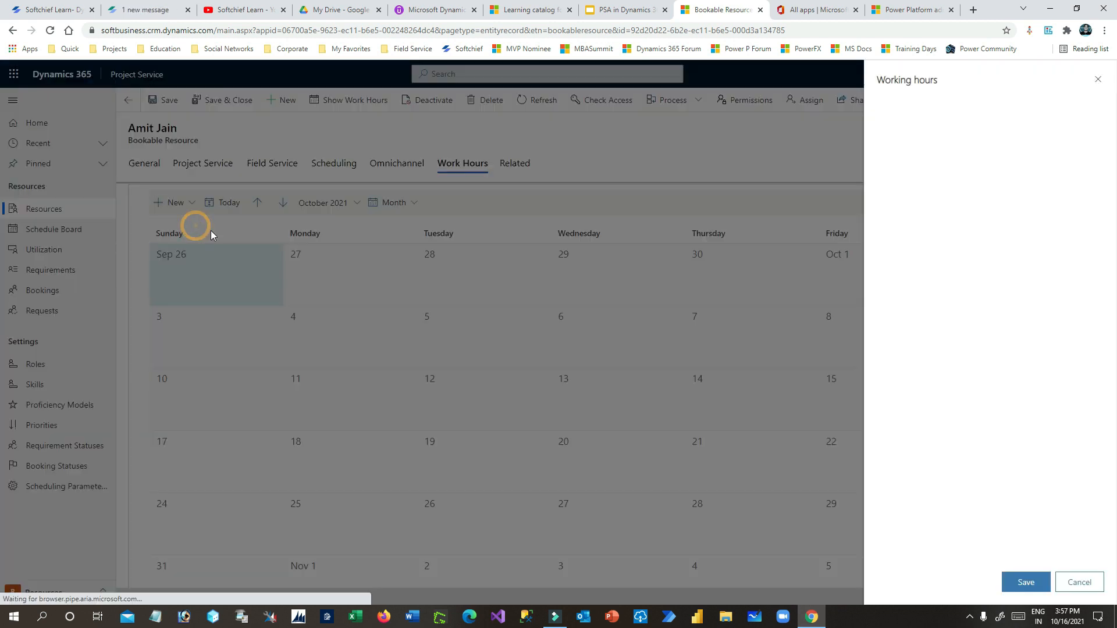
{"action": "left_click", "coordinate": [894, 108]}
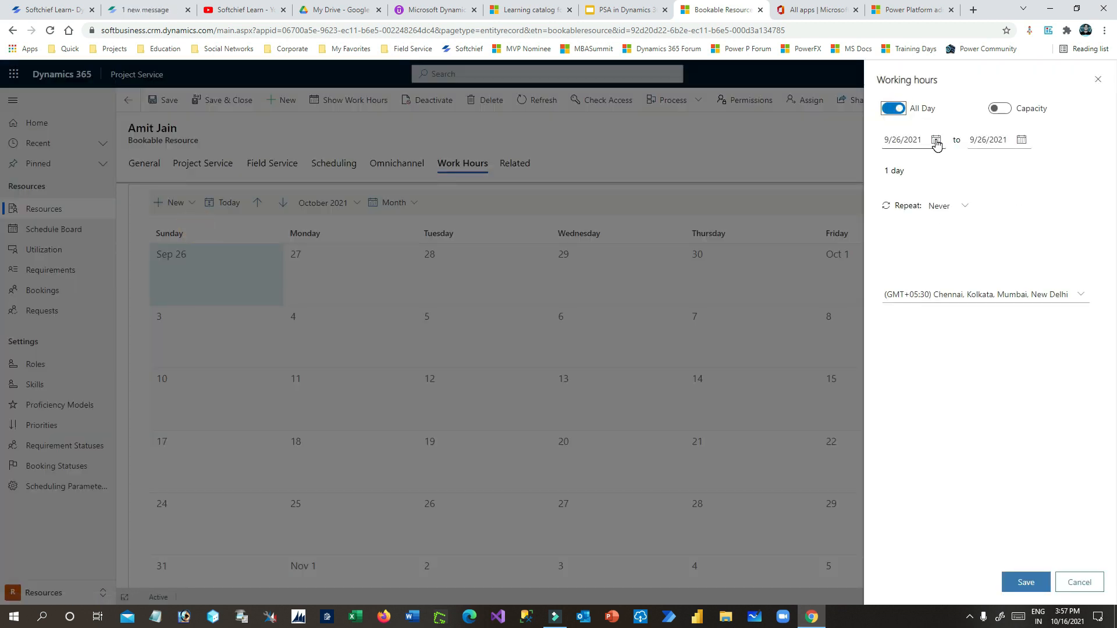
{"action": "left_click", "coordinate": [935, 139]}
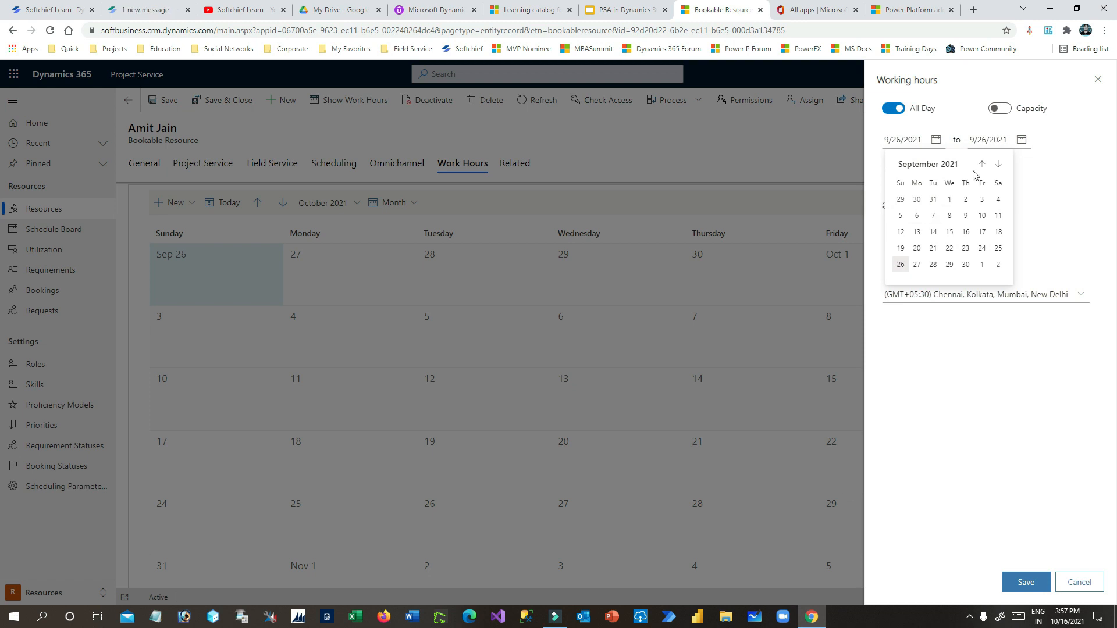
{"action": "left_click", "coordinate": [998, 174]}
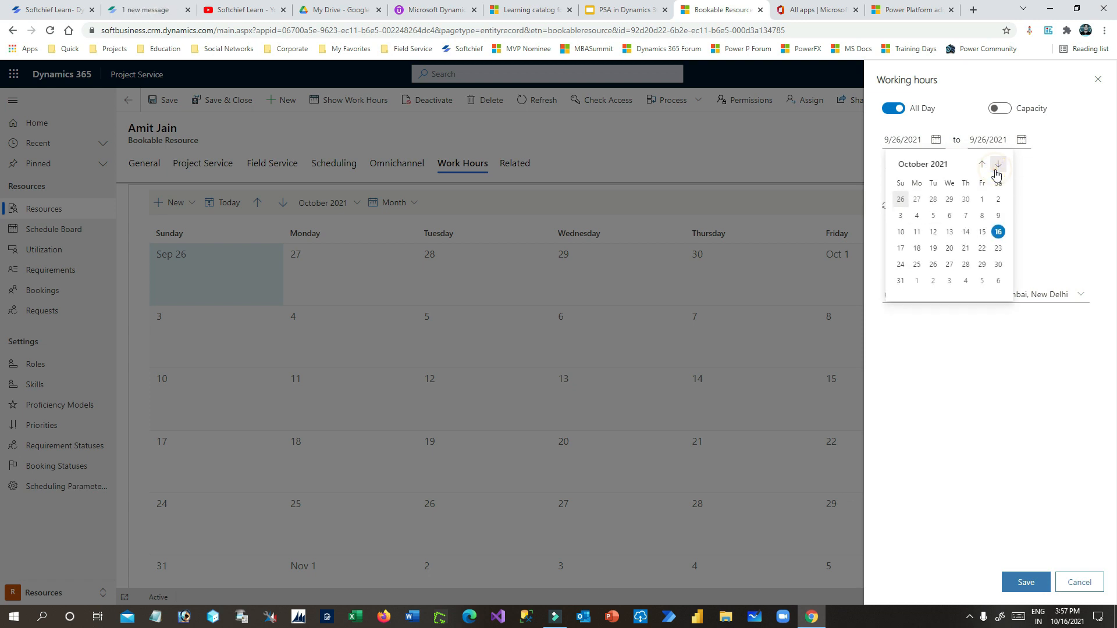
{"action": "left_click", "coordinate": [997, 231]}
- Set the entry's end date to December 31, 2021 and save it
{"action": "left_click", "coordinate": [1022, 140]}
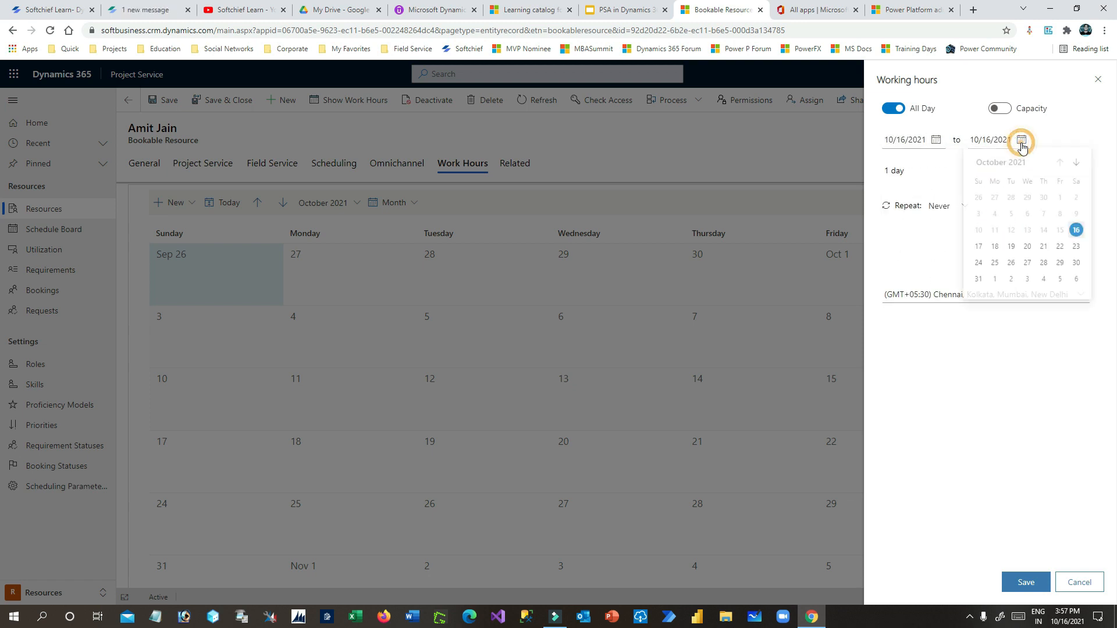
{"action": "left_click", "coordinate": [1077, 166]}
{"action": "left_click", "coordinate": [1077, 166]}
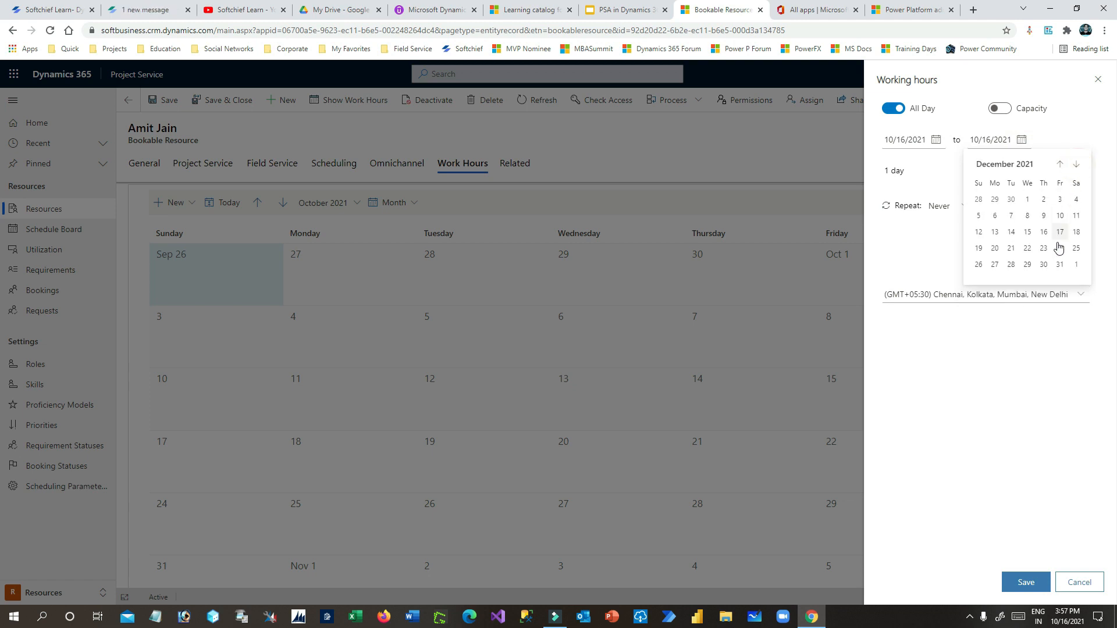
{"action": "left_click", "coordinate": [1060, 265]}
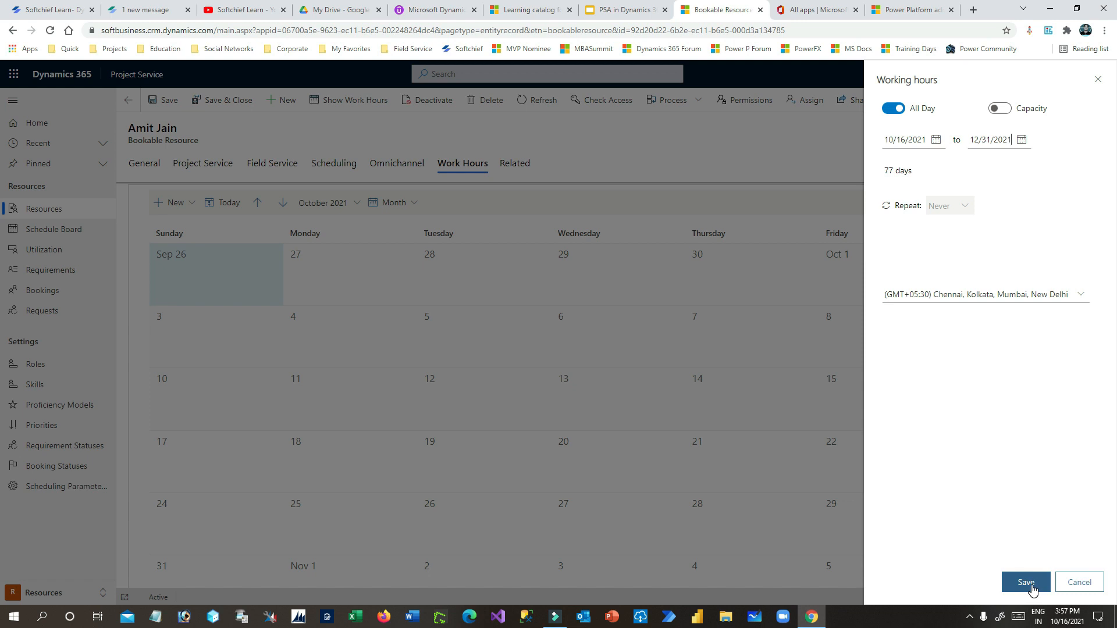
{"action": "left_click", "coordinate": [1026, 582]}
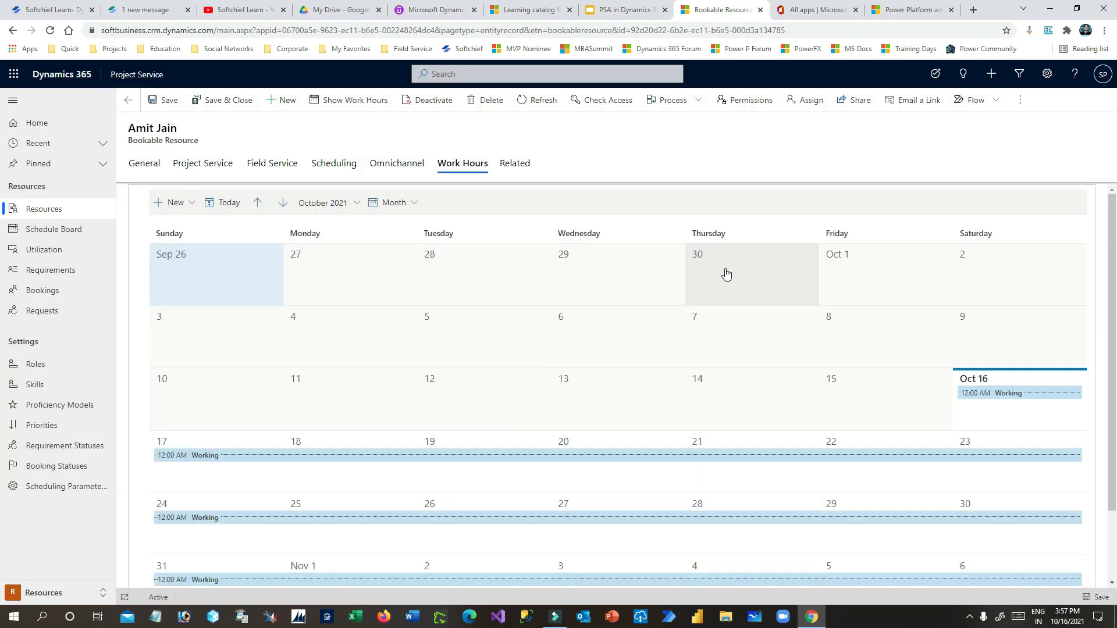
{"action": "scroll", "coordinate": [463, 389], "scroll_direction": "down", "scroll_amount": 2}
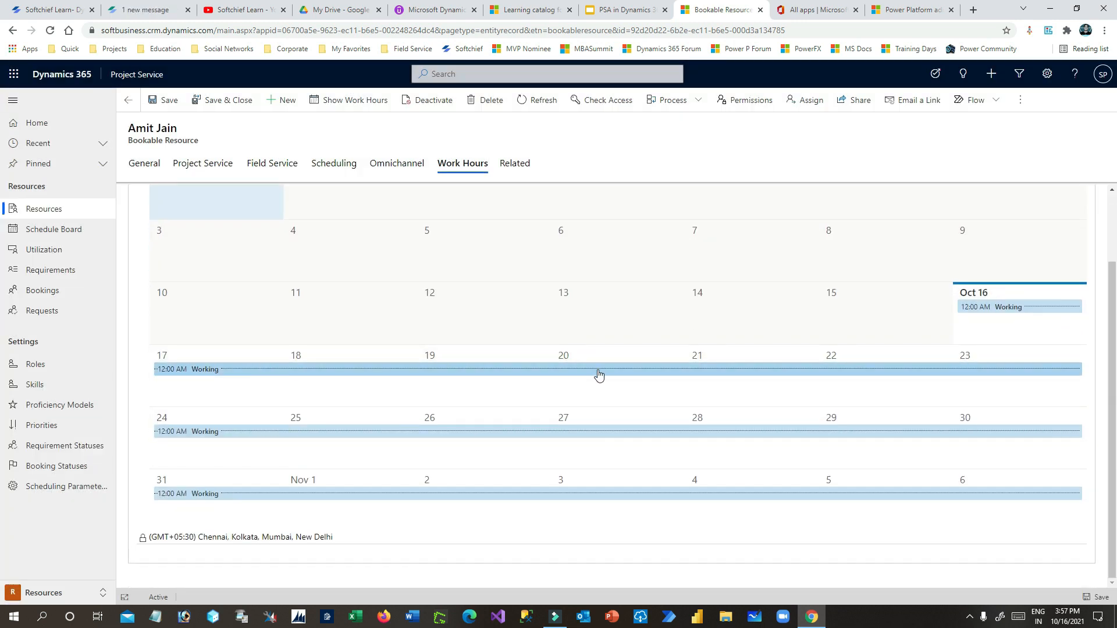
{"action": "scroll", "coordinate": [668, 387], "scroll_direction": "up", "scroll_amount": 1}
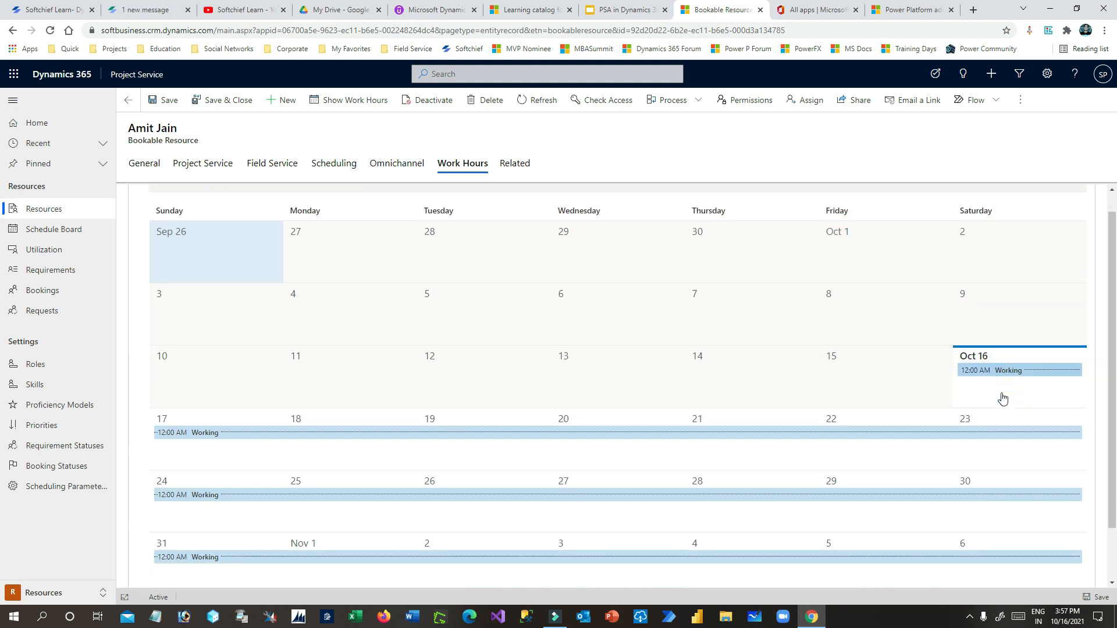
{"action": "scroll", "coordinate": [178, 416], "scroll_direction": "down", "scroll_amount": 1}
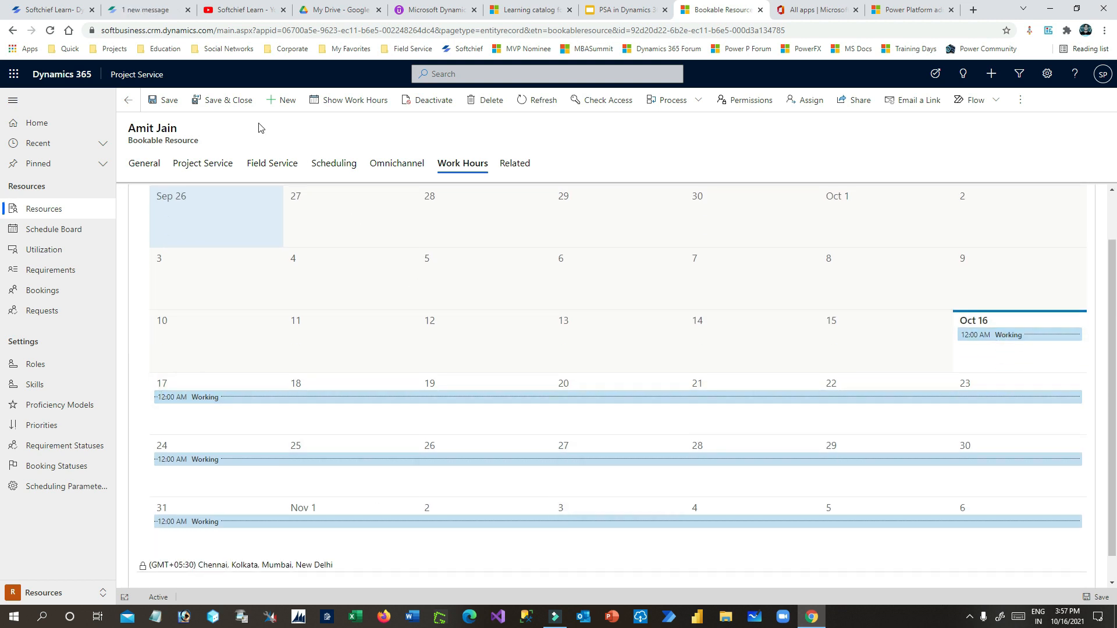
- Create and save a new bookable resource linked to the chosen user
{"action": "left_click", "coordinate": [223, 104]}
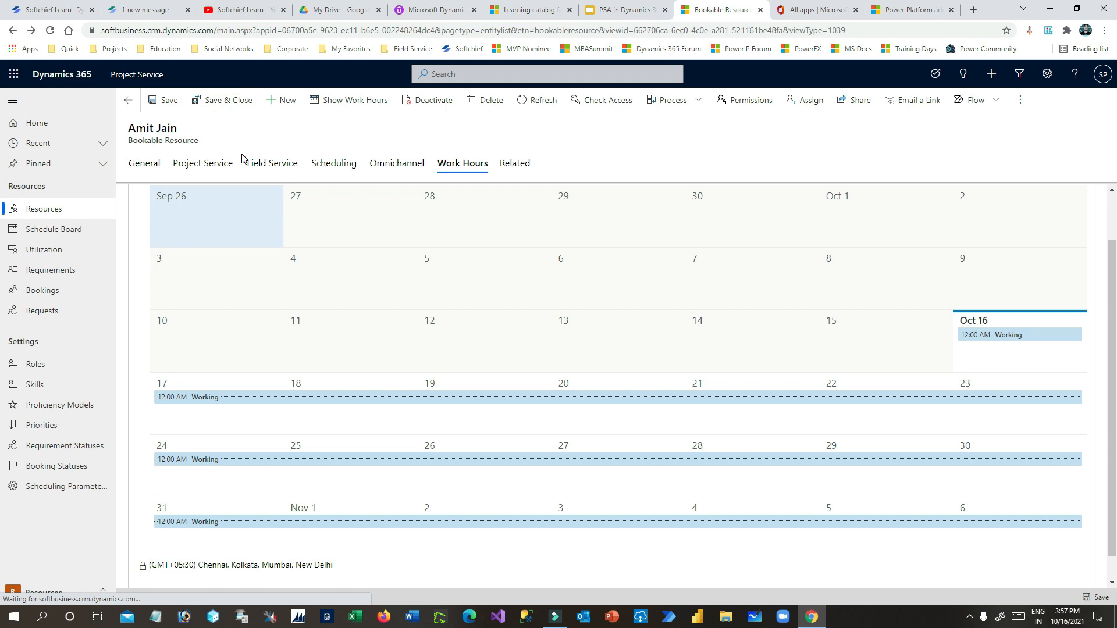
{"action": "left_click", "coordinate": [214, 113]}
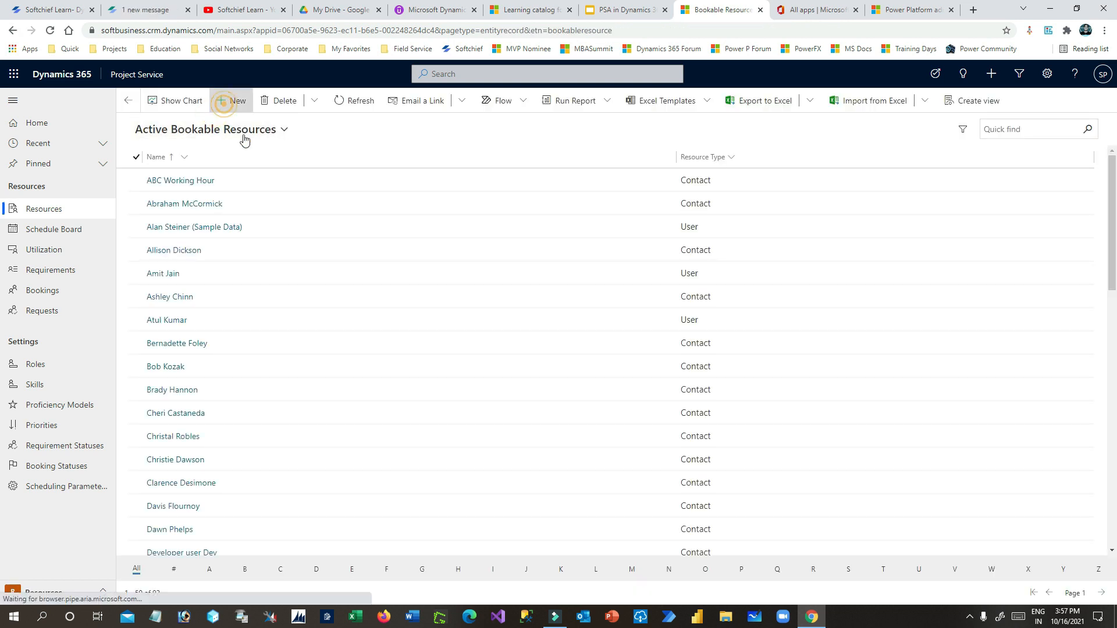
{"action": "left_click", "coordinate": [260, 215]}
{"action": "type", "text": "Arun"}
{"action": "left_click", "coordinate": [310, 256]}
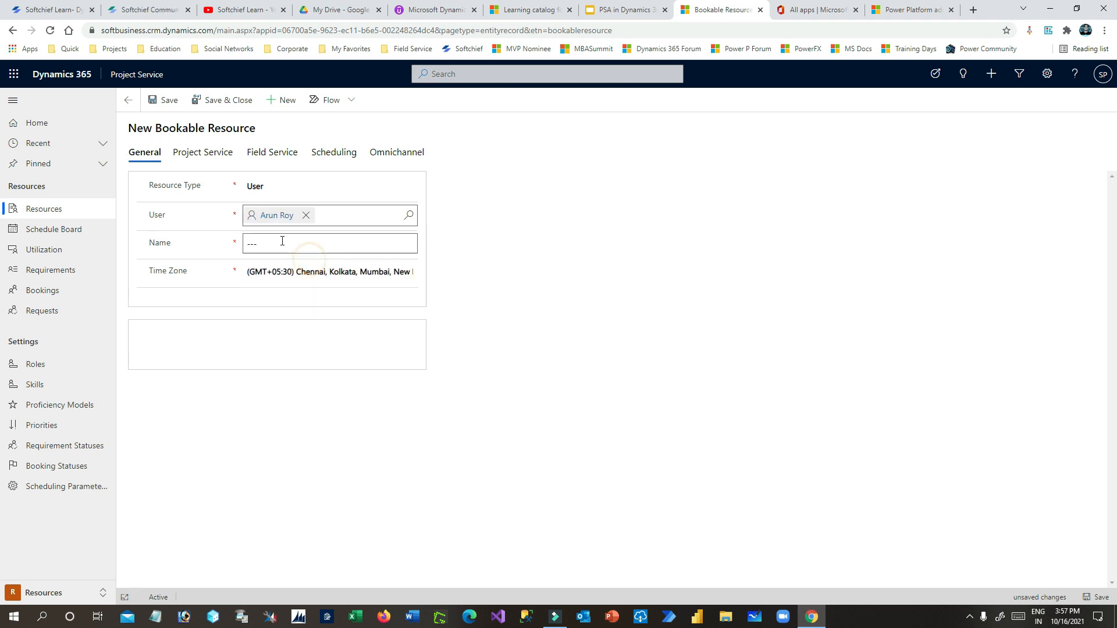
{"action": "left_click", "coordinate": [164, 101]}
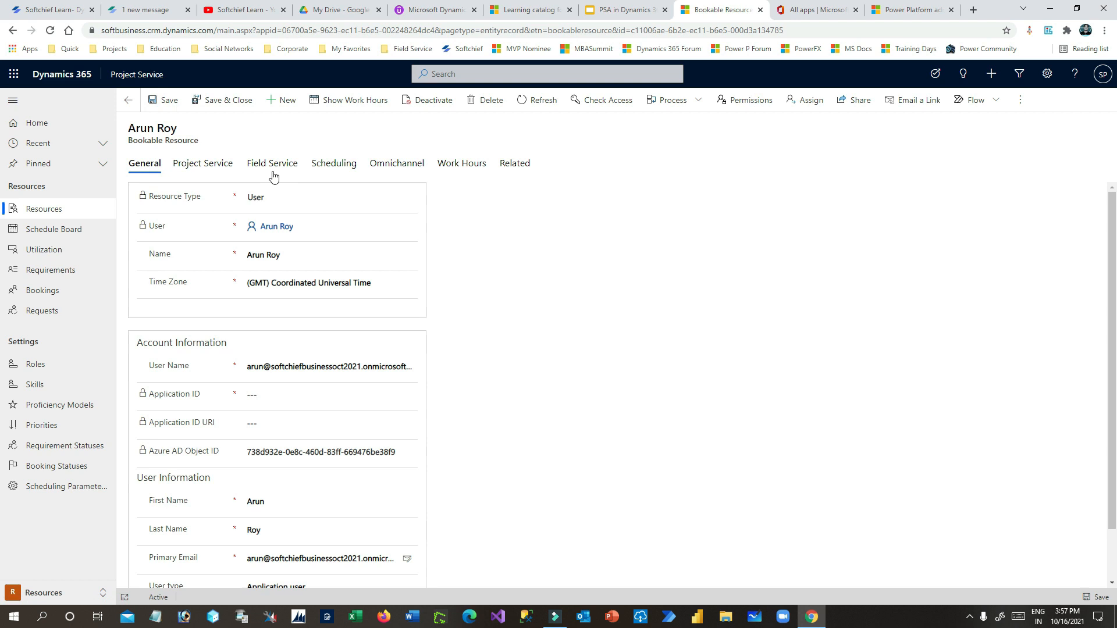
- Give the resource the Developer D365 role
{"action": "left_click", "coordinate": [206, 167]}
{"action": "left_click", "coordinate": [1074, 197]}
{"action": "left_click", "coordinate": [1004, 228]}
{"action": "left_click", "coordinate": [976, 113]}
{"action": "type", "text": "Ddv"}
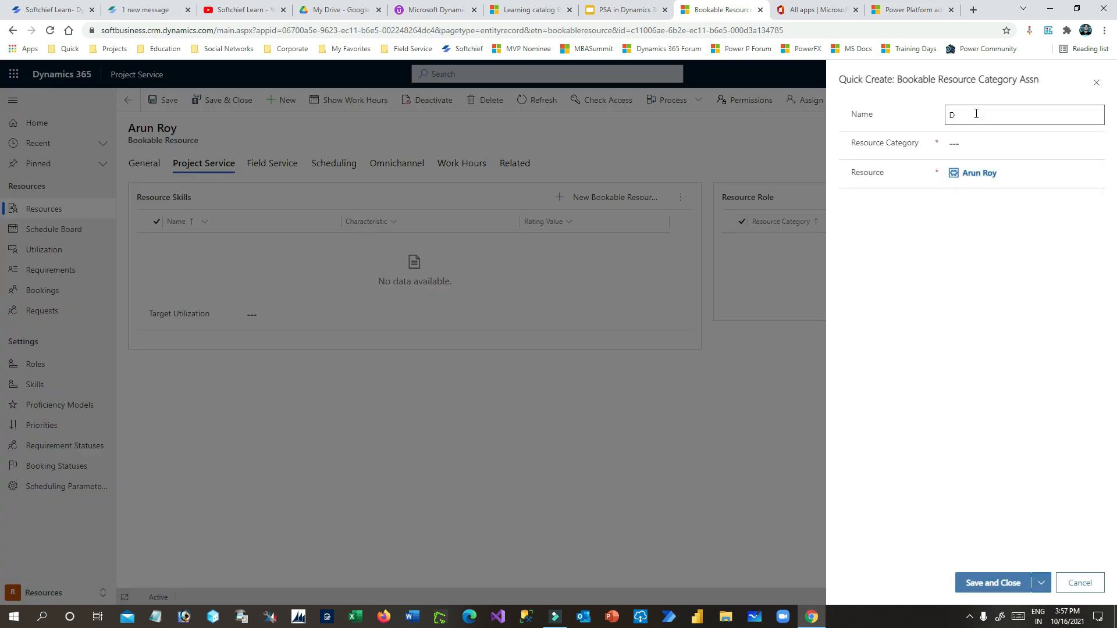
{"action": "left_click", "coordinate": [995, 139]}
{"action": "left_click", "coordinate": [957, 184]}
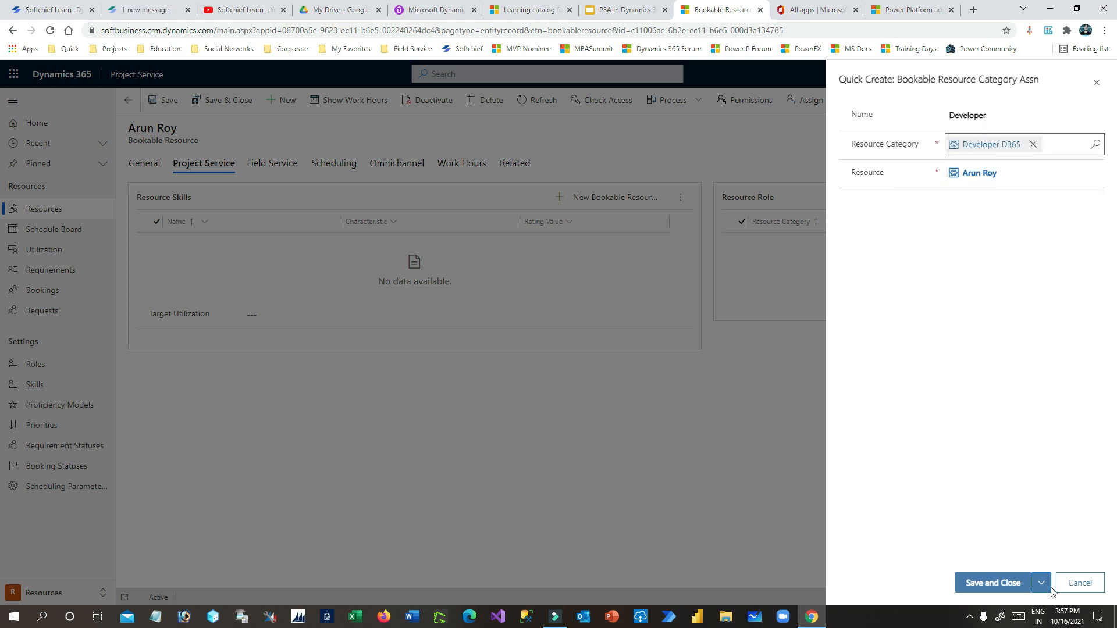
{"action": "left_click", "coordinate": [993, 583]}
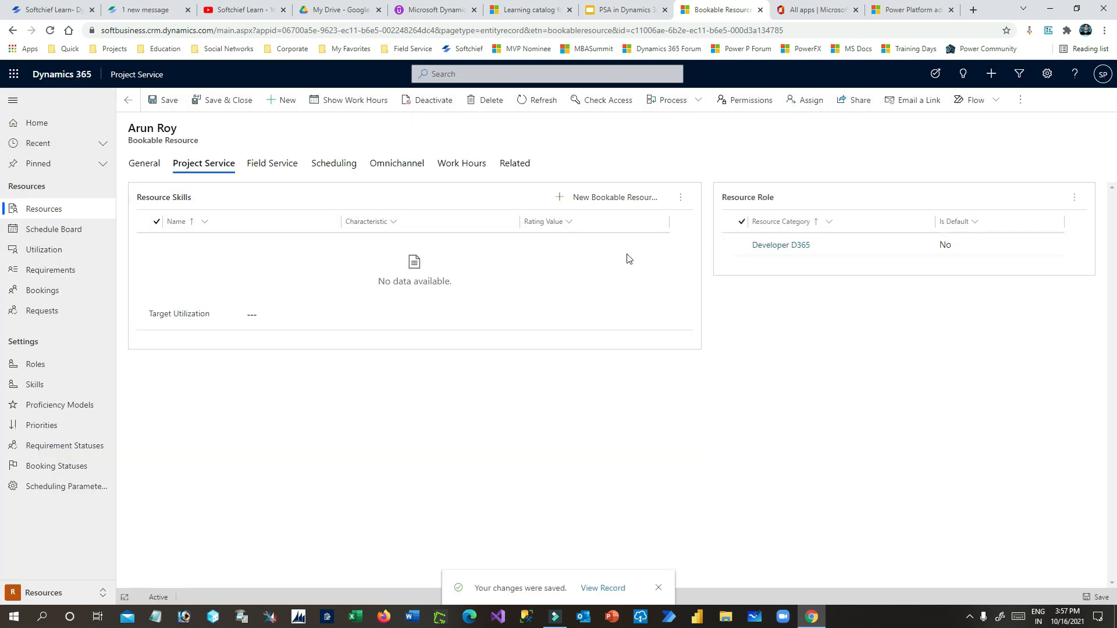
- Add the Dynamics 365 CE skill rated Expert
{"action": "left_click", "coordinate": [611, 197]}
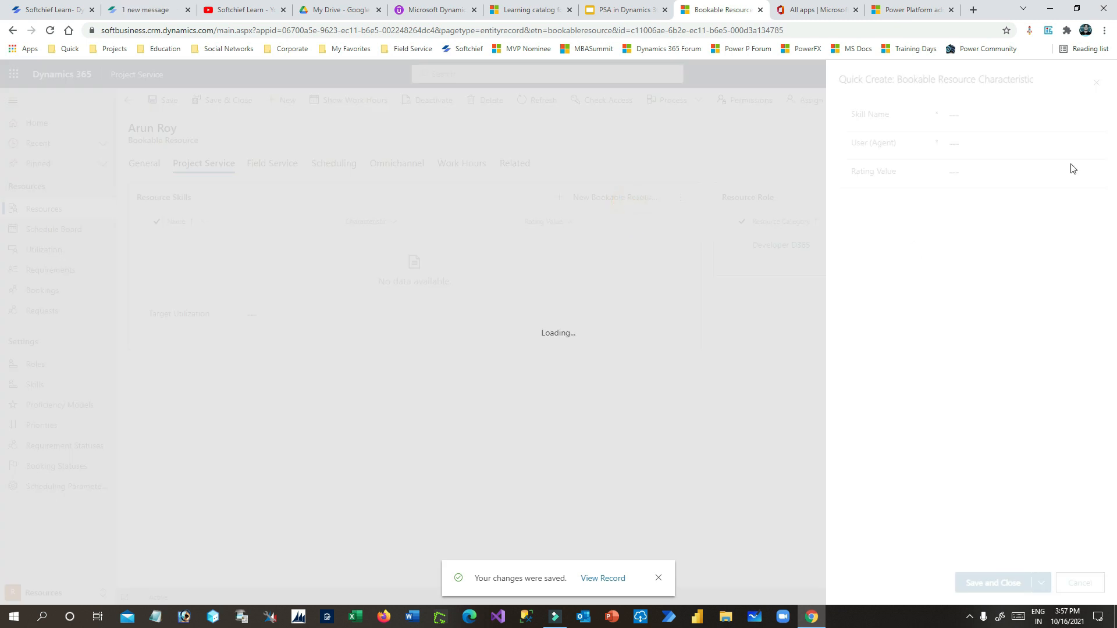
{"action": "left_click", "coordinate": [988, 114]}
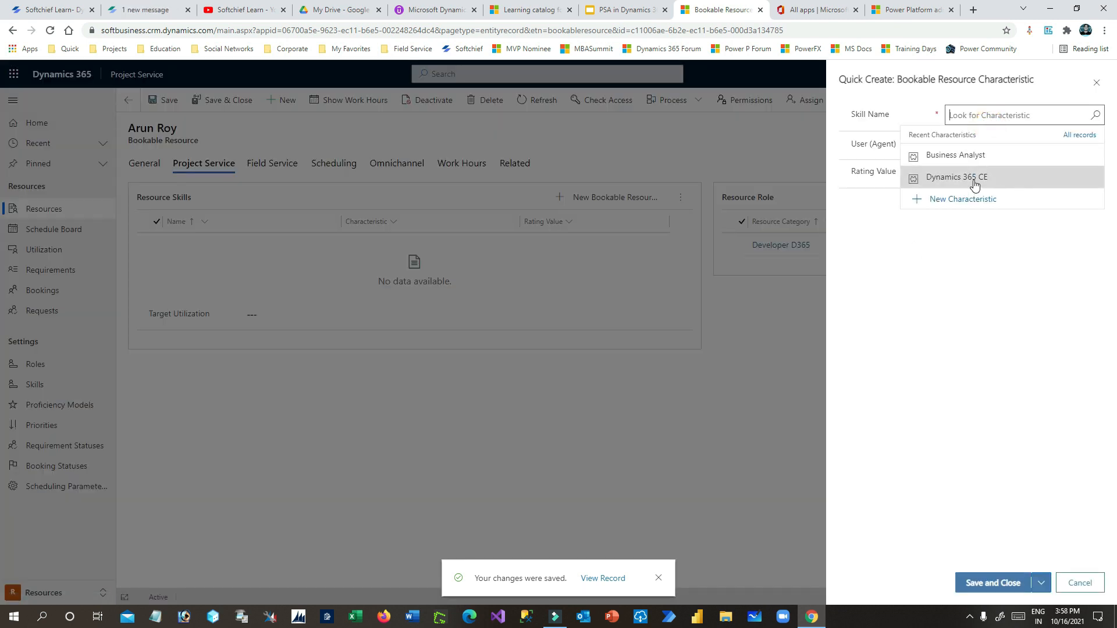
{"action": "left_click", "coordinate": [975, 181]}
{"action": "left_click", "coordinate": [969, 174]}
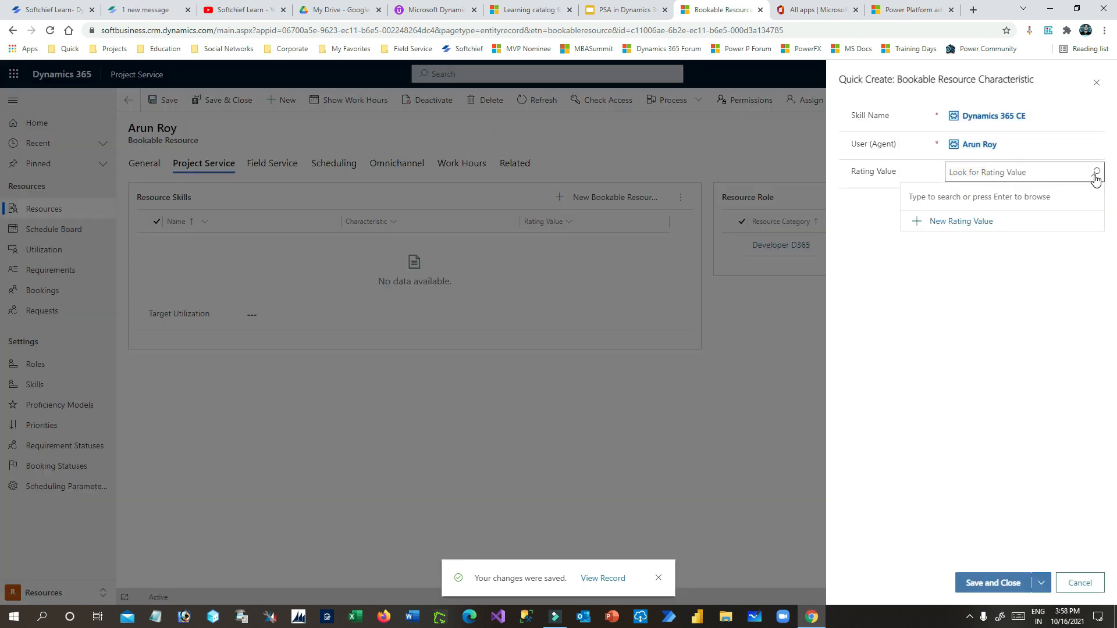
{"action": "left_click", "coordinate": [1096, 178]}
{"action": "left_click", "coordinate": [953, 249]}
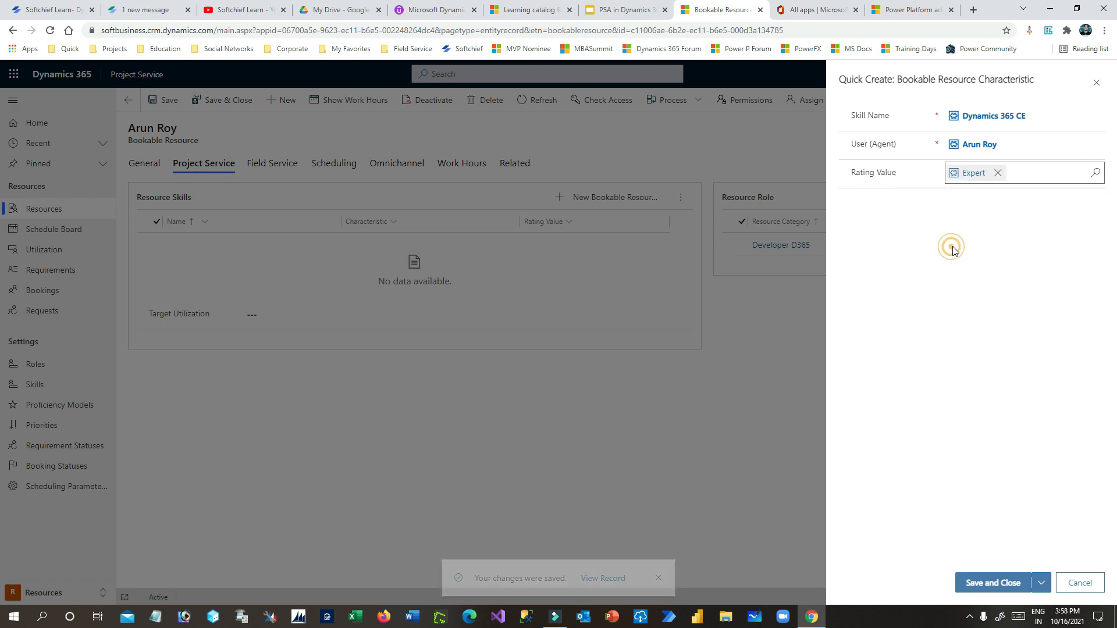
{"action": "left_click", "coordinate": [1004, 583]}
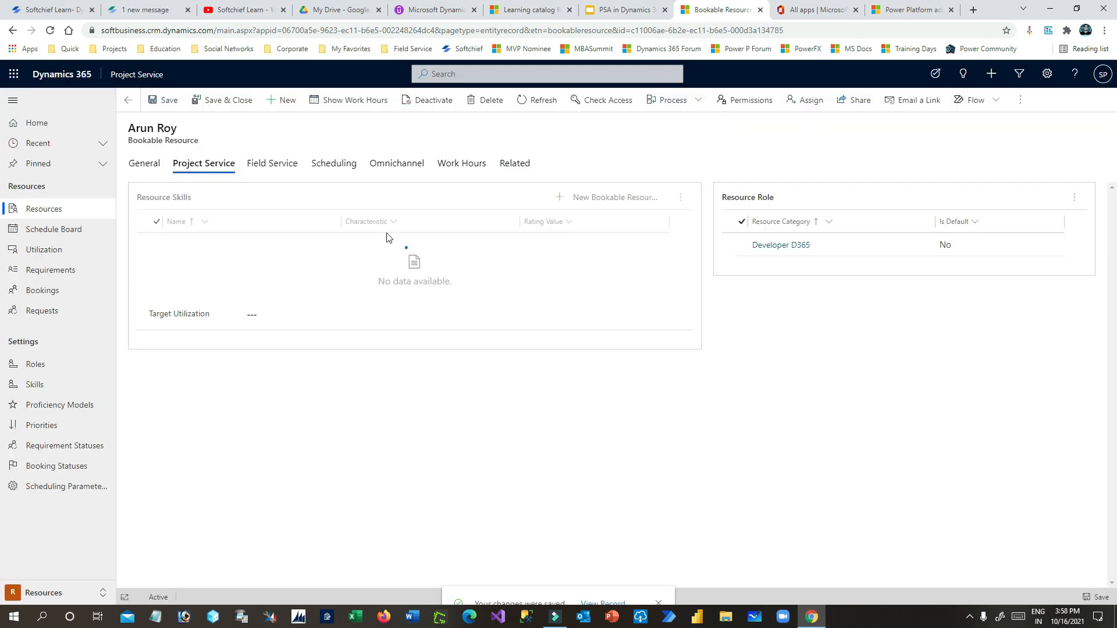
- Set Target Utilization to 100 and save the resource
{"action": "left_click", "coordinate": [264, 269]}
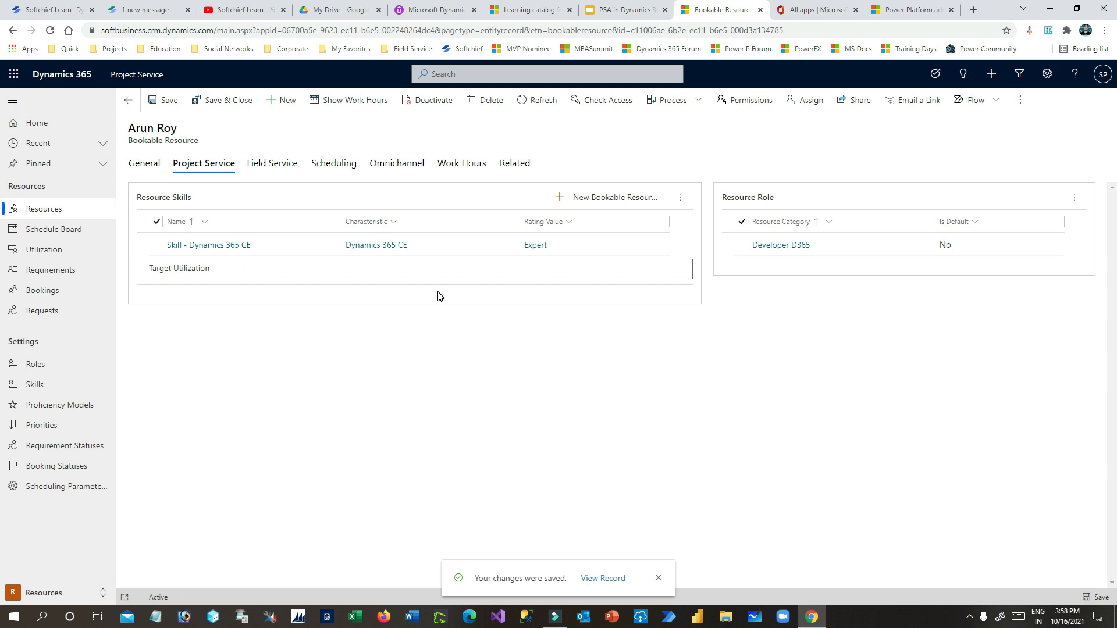
{"action": "type", "text": "70"}
{"action": "double_click", "coordinate": [344, 269]}
{"action": "type", "text": "100"}
{"action": "left_click", "coordinate": [166, 100]}
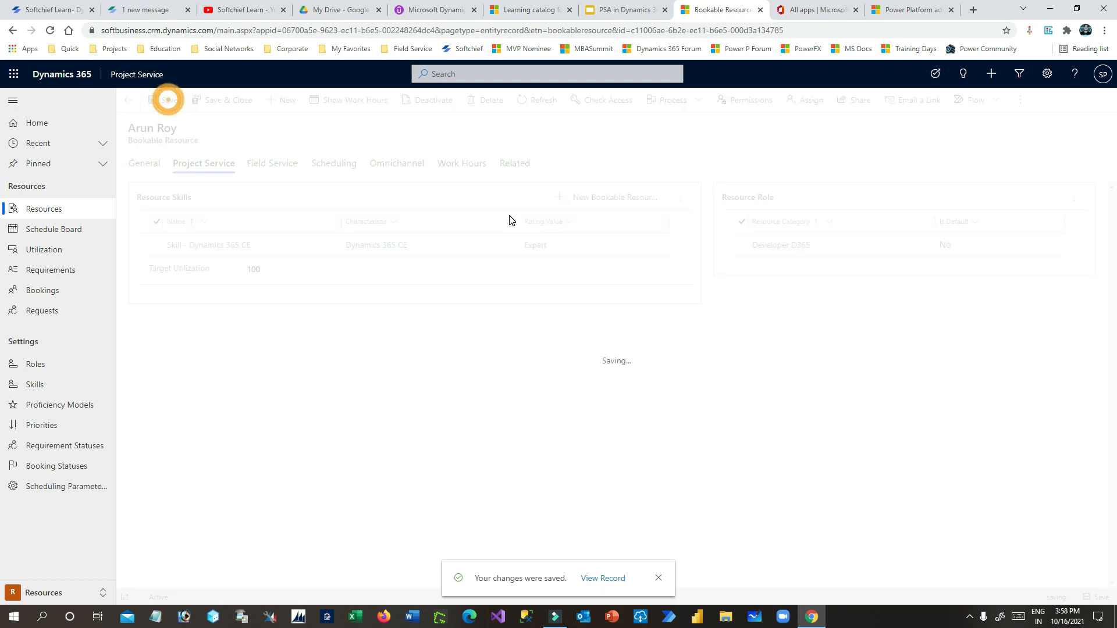
- Replace the Organizational Unit with Big Deal Organization Unit, save, and show Work Hours
{"action": "left_click", "coordinate": [322, 165]}
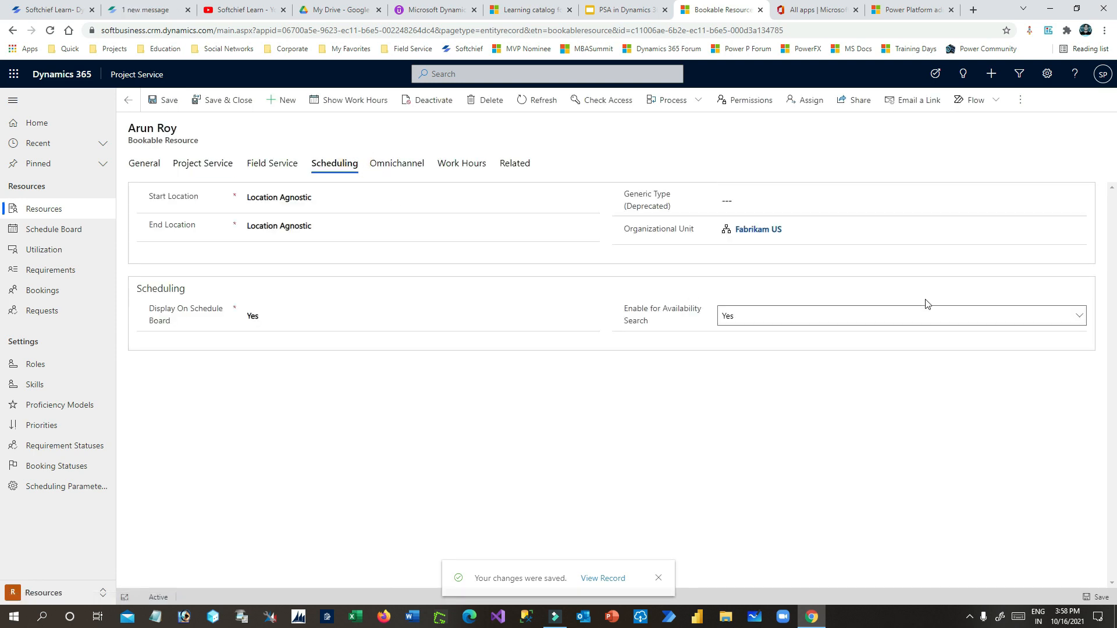
{"action": "left_click", "coordinate": [793, 229]}
{"action": "left_click", "coordinate": [1077, 229]}
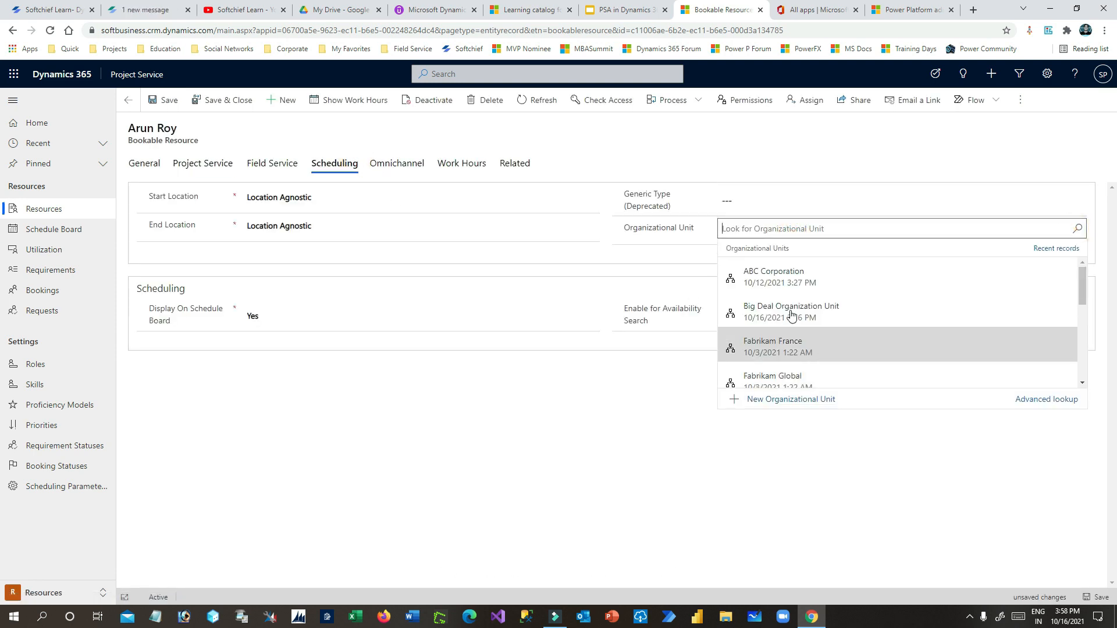
{"action": "left_click", "coordinate": [796, 316]}
{"action": "left_click", "coordinate": [685, 411]}
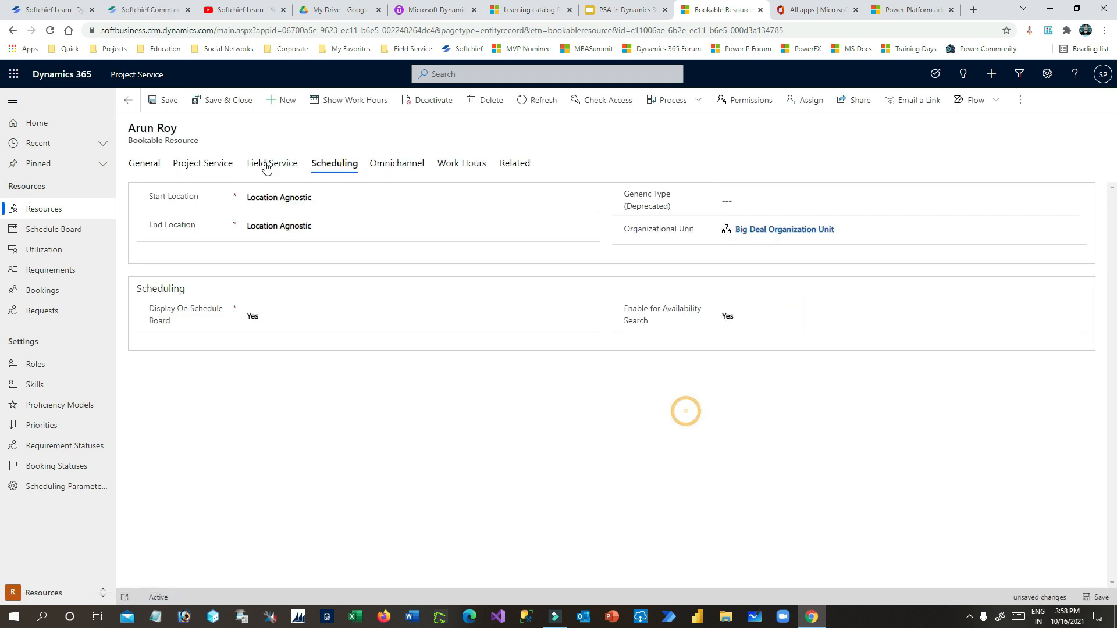
{"action": "left_click", "coordinate": [171, 102]}
{"action": "left_click", "coordinate": [460, 165]}
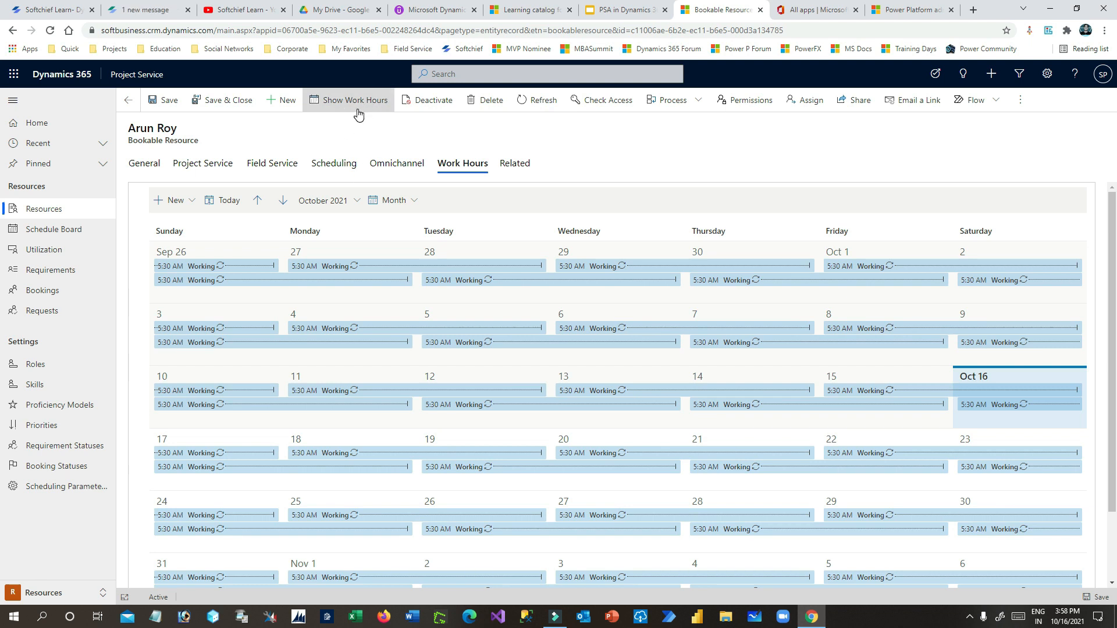
- Edit the whole Working series to remove Sunday and Saturday, and save it
{"action": "left_click", "coordinate": [221, 267]}
{"action": "left_click", "coordinate": [321, 310]}
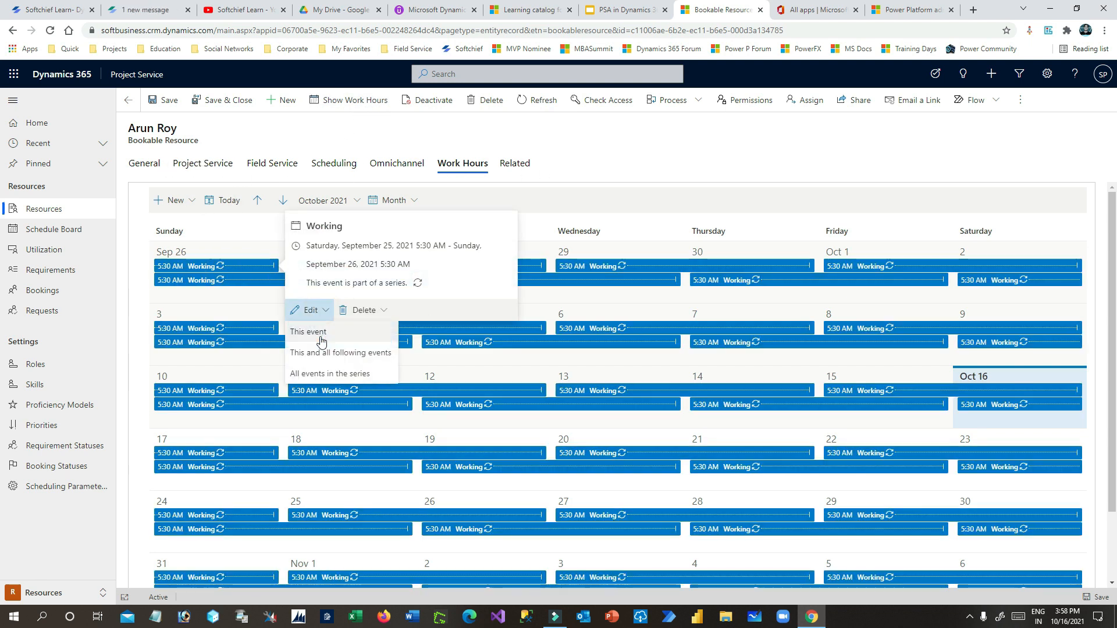
{"action": "left_click", "coordinate": [353, 377]}
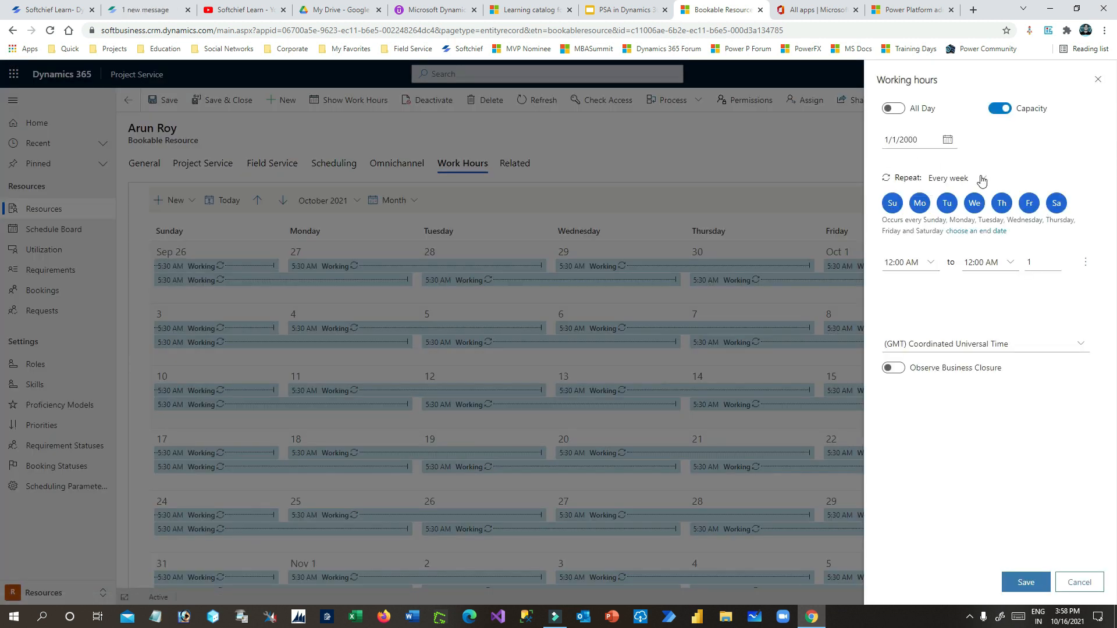
{"action": "left_click", "coordinate": [892, 210]}
{"action": "left_click", "coordinate": [1056, 203]}
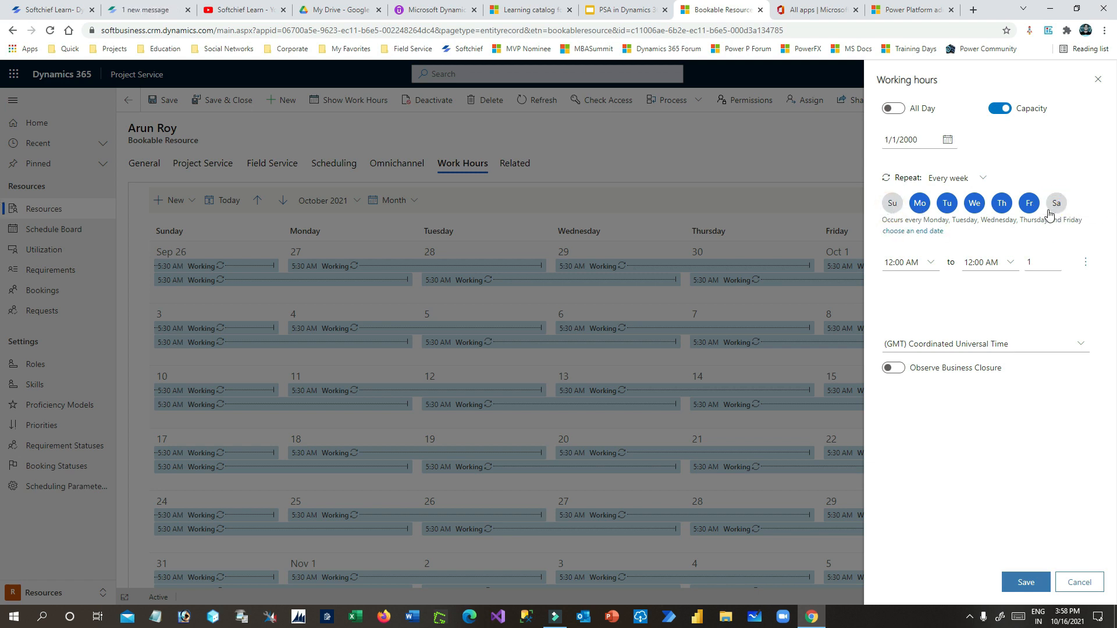
{"action": "left_click", "coordinate": [1025, 582]}
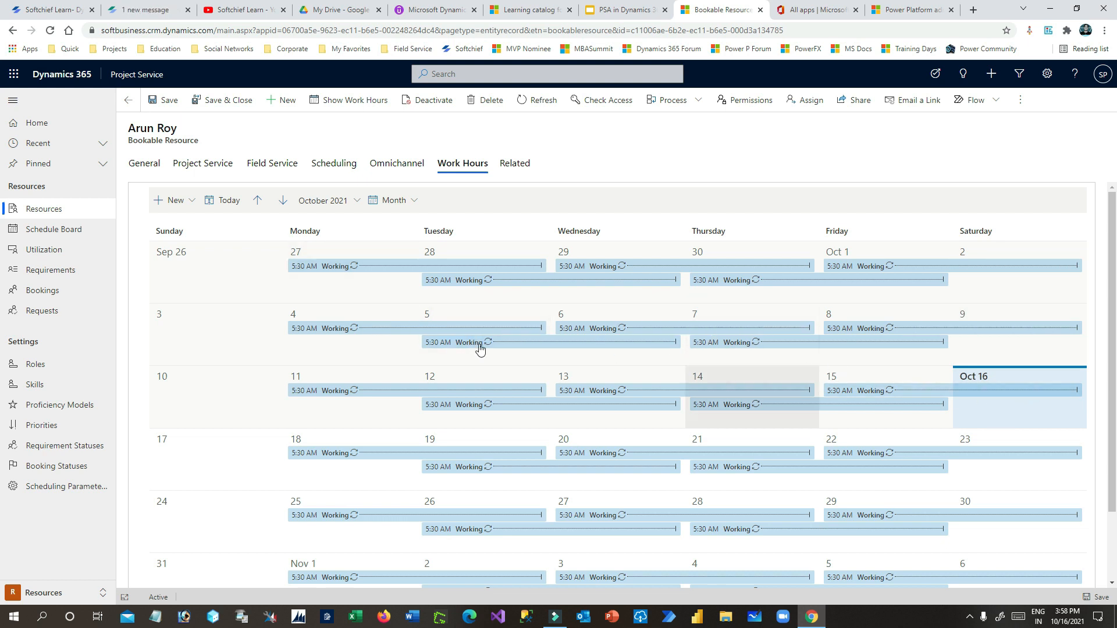
{"action": "left_click", "coordinate": [146, 165]}
- Close the resource and show the 'Setup Cost Price and Sales price' slide
{"action": "left_click", "coordinate": [207, 103]}
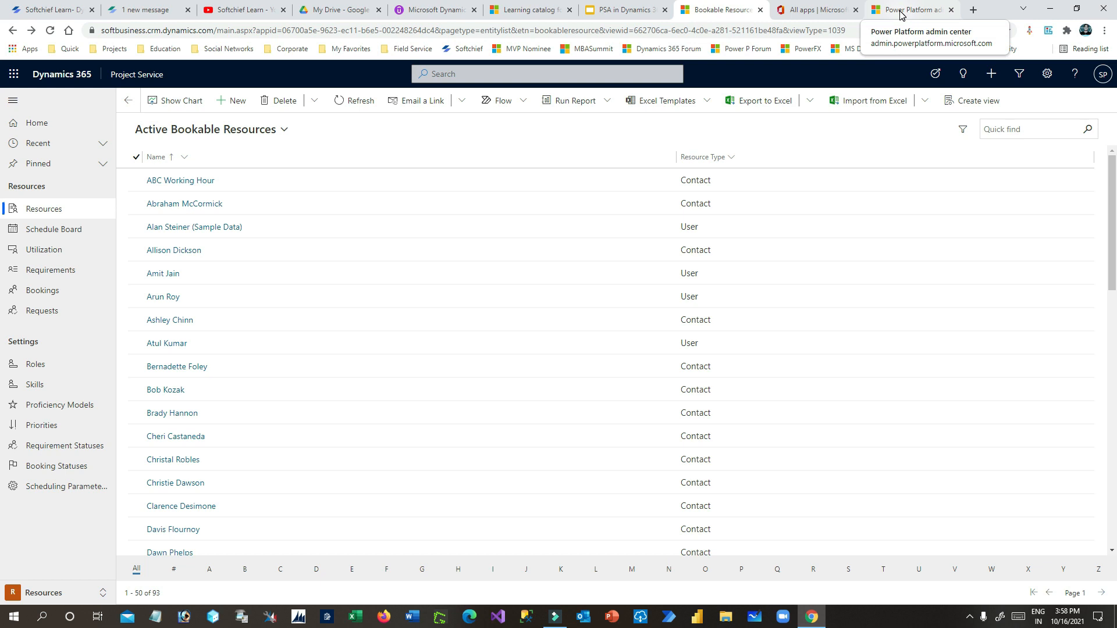
{"action": "left_click", "coordinate": [624, 10]}
{"action": "left_click", "coordinate": [111, 409]}
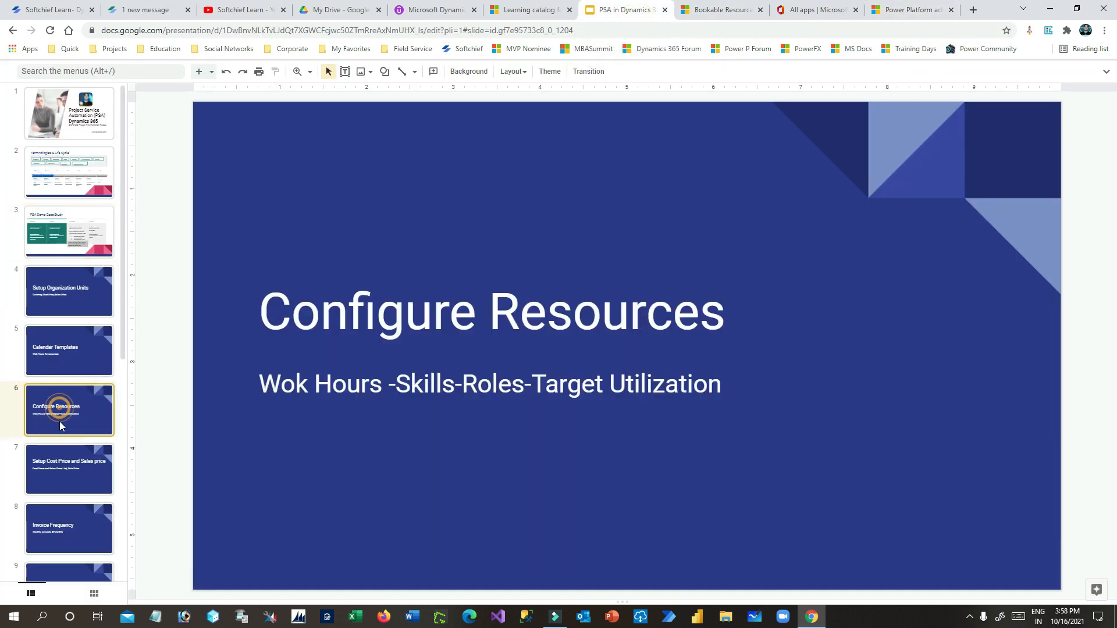
{"action": "left_click", "coordinate": [59, 473]}
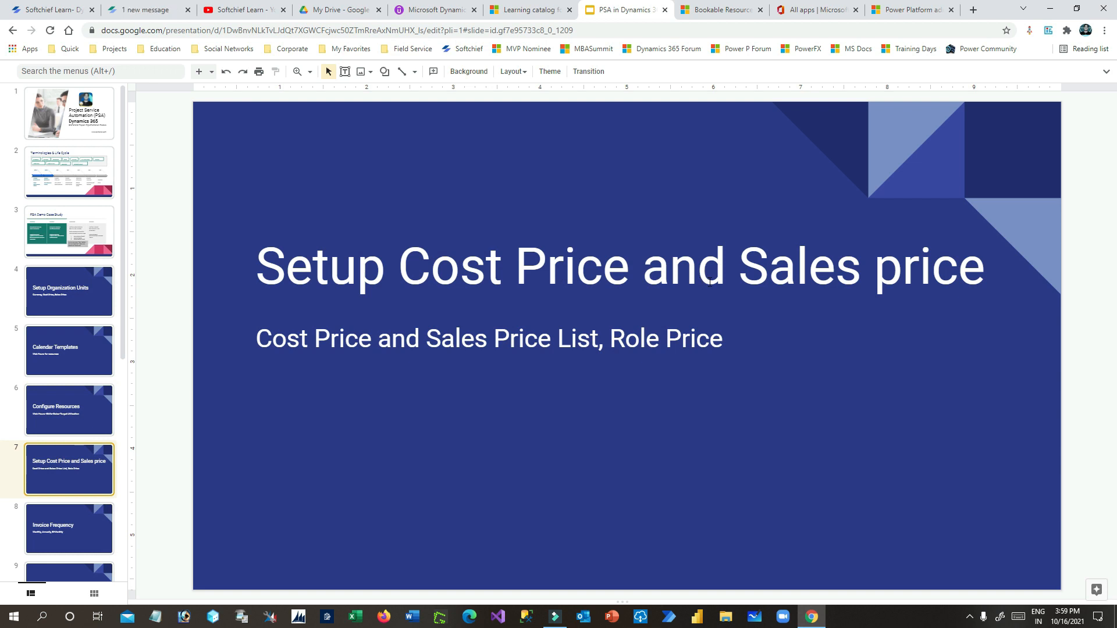
{"action": "left_click", "coordinate": [80, 465]}
- Close the Power Platform admin center and Office 365 apps tabs
{"action": "left_click", "coordinate": [896, 9]}
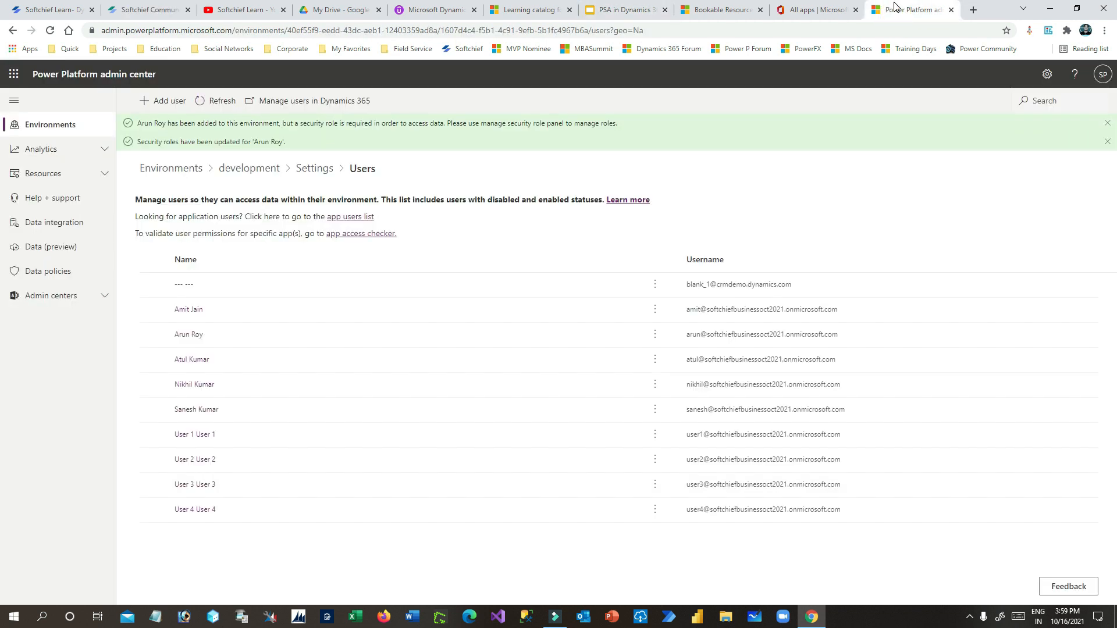
{"action": "left_click", "coordinate": [952, 10]}
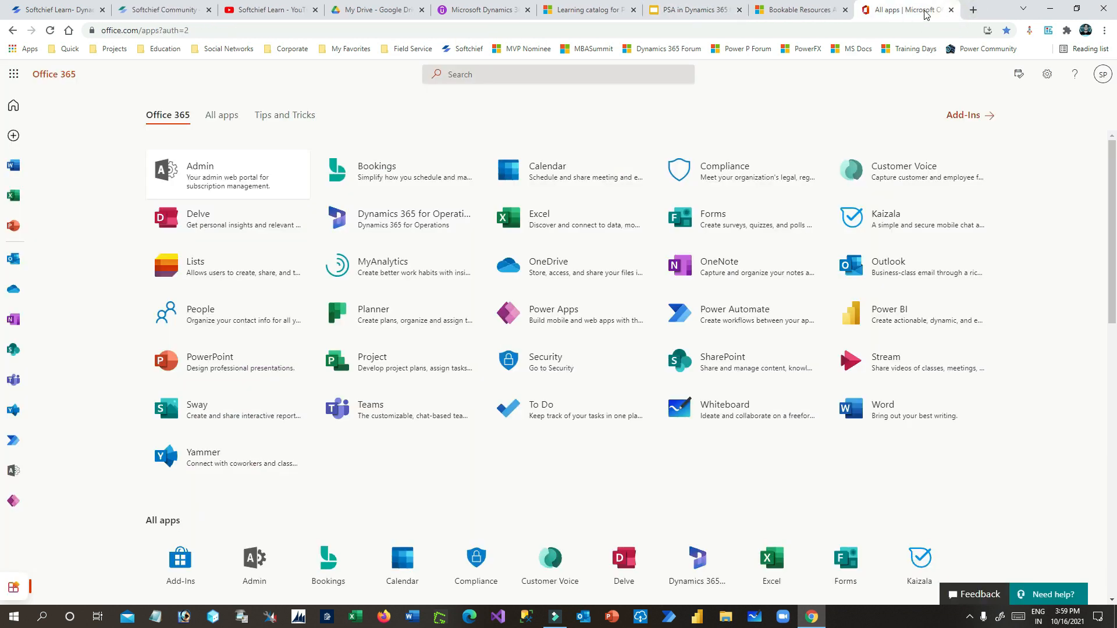
{"action": "left_click", "coordinate": [951, 10]}
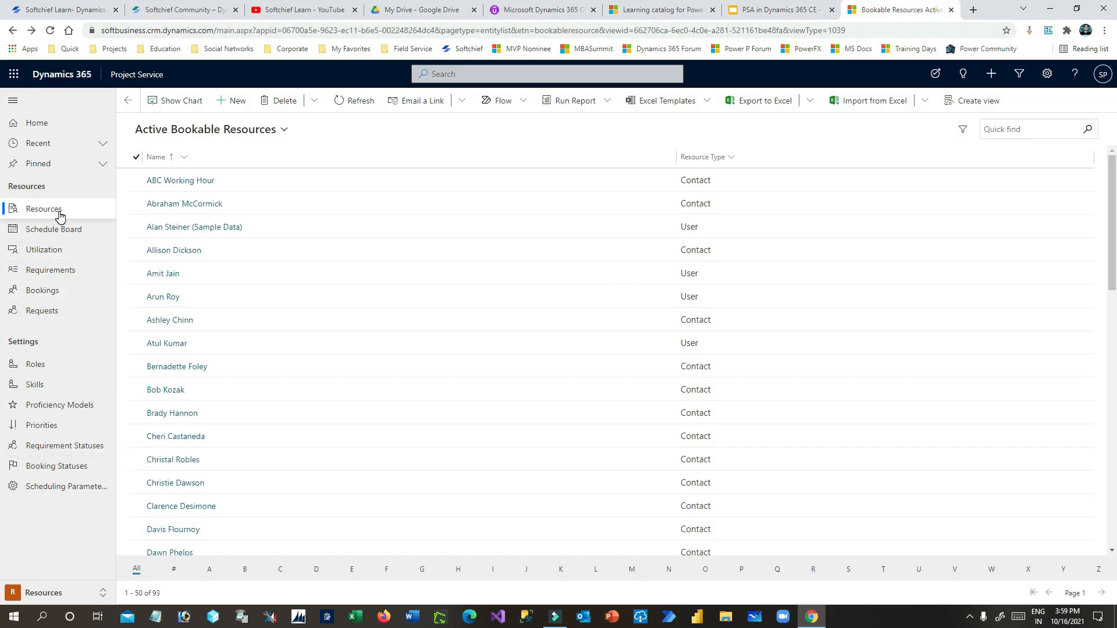
- In the Sales area, open Big Deal Cost Price List and show its role prices
{"action": "left_click", "coordinate": [65, 593]}
{"action": "left_click", "coordinate": [53, 536]}
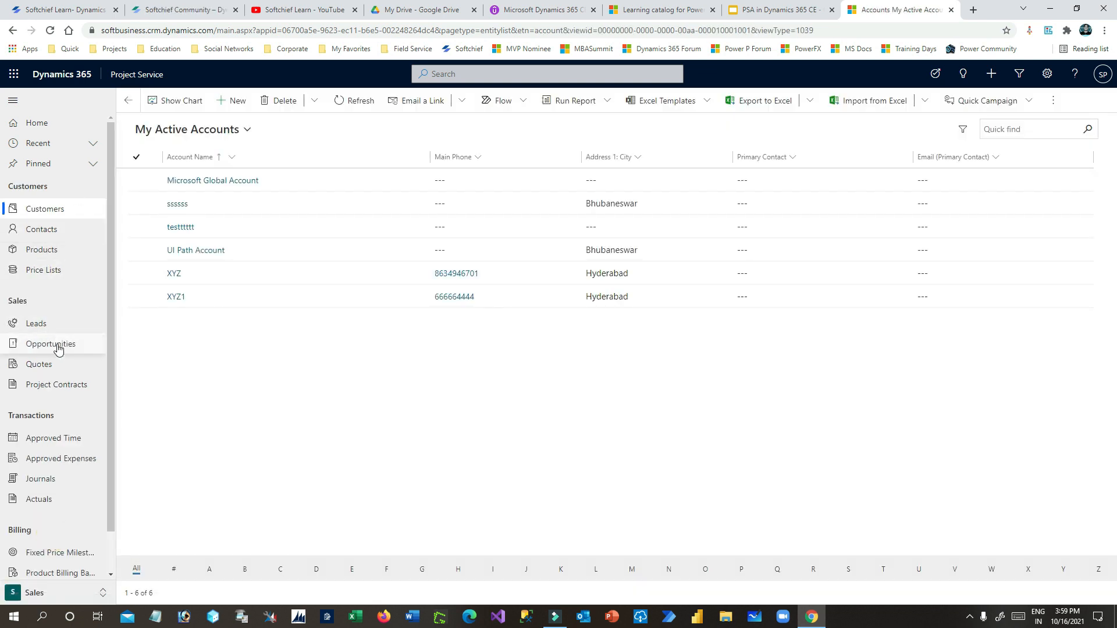
{"action": "left_click", "coordinate": [49, 271]}
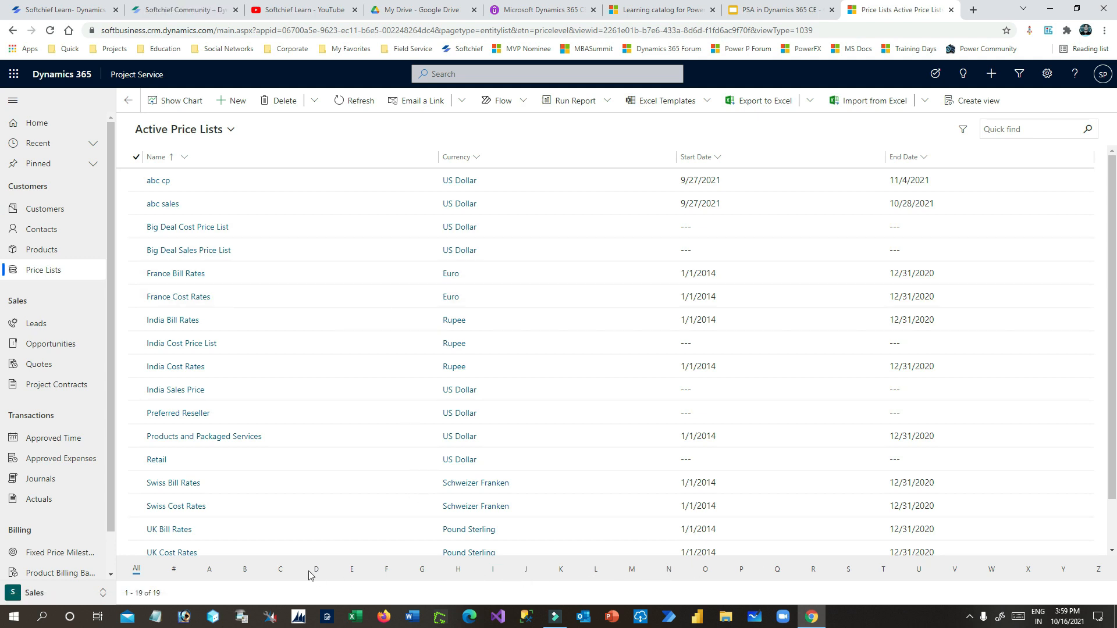
{"action": "double_click", "coordinate": [270, 227]}
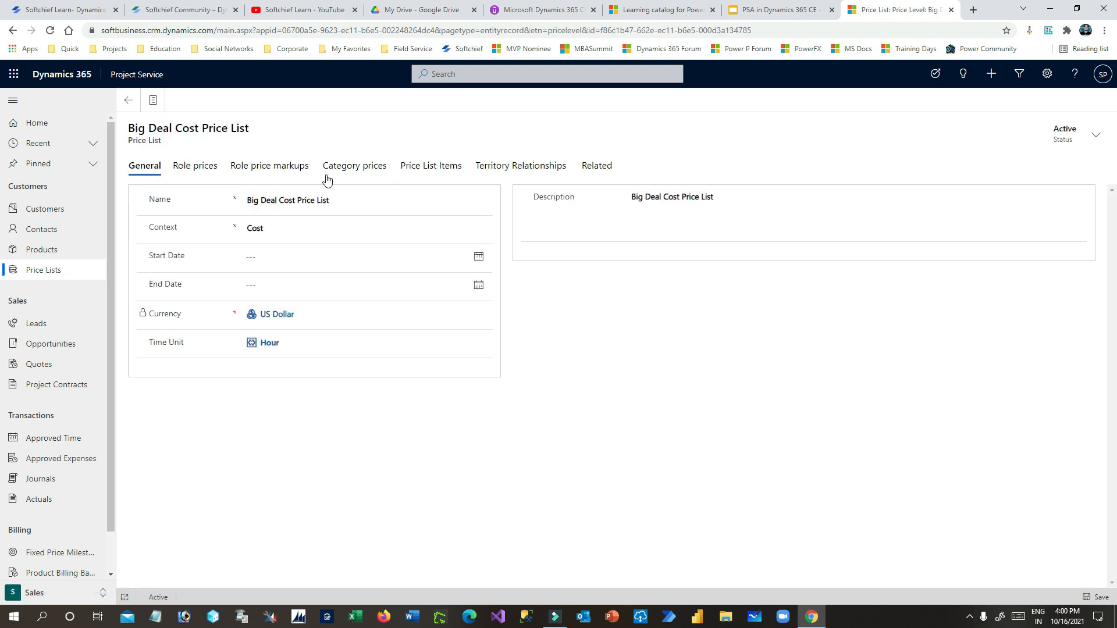
{"action": "left_click", "coordinate": [211, 170]}
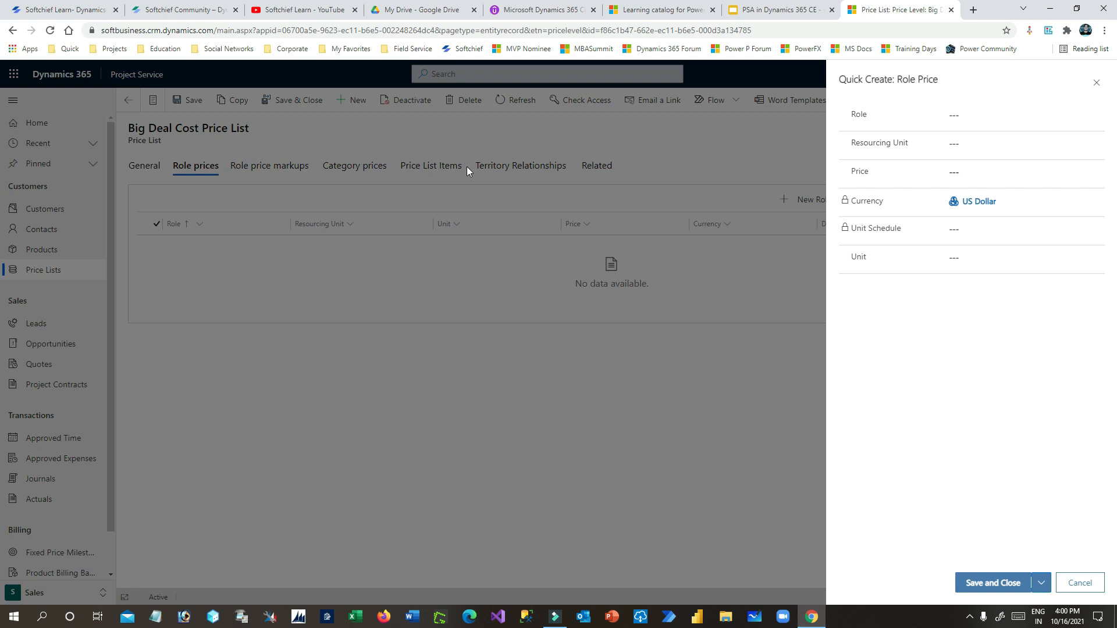
- Add a $60 per hour Project Manager D365 role price for Big Deal Organization Unit
{"action": "left_click", "coordinate": [999, 111]}
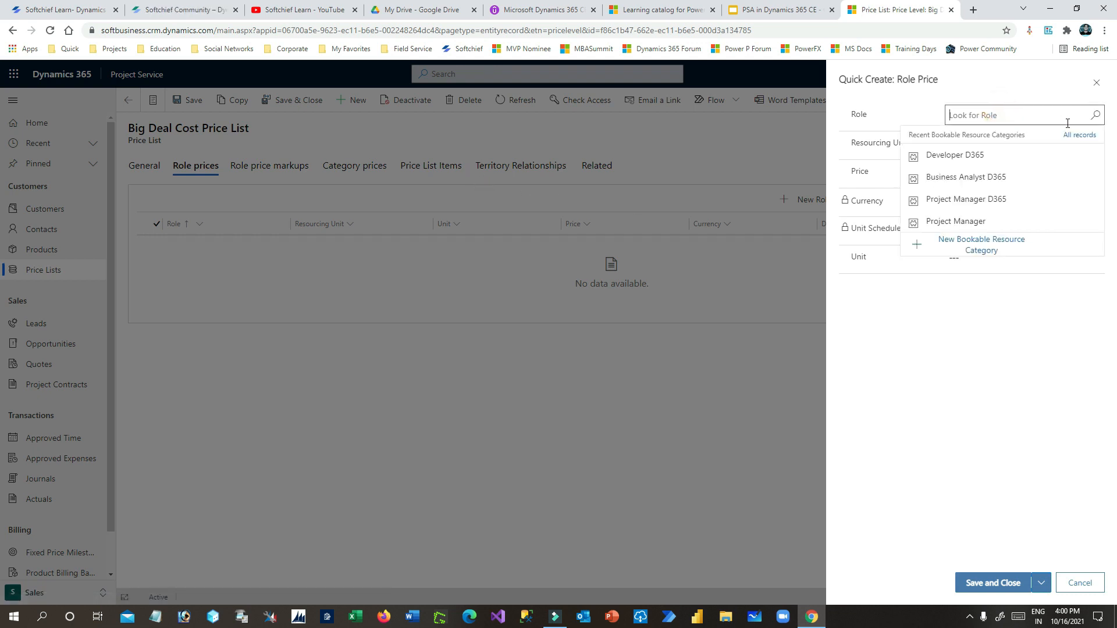
{"action": "left_click", "coordinate": [992, 208]}
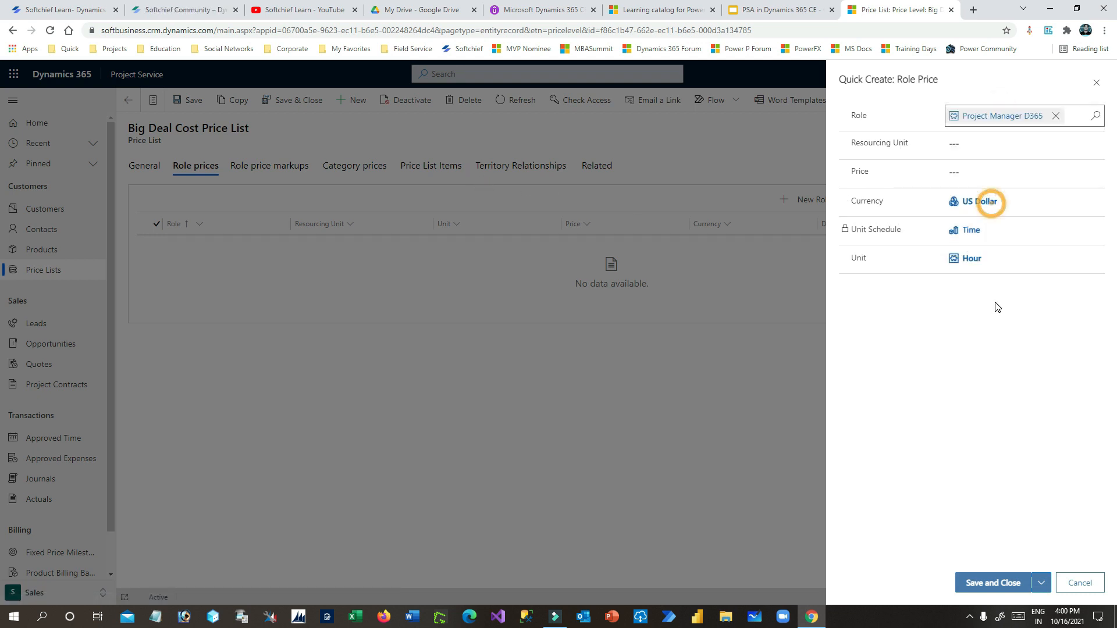
{"action": "left_click", "coordinate": [990, 143]}
{"action": "left_click", "coordinate": [983, 183]}
{"action": "left_click", "coordinate": [980, 171]}
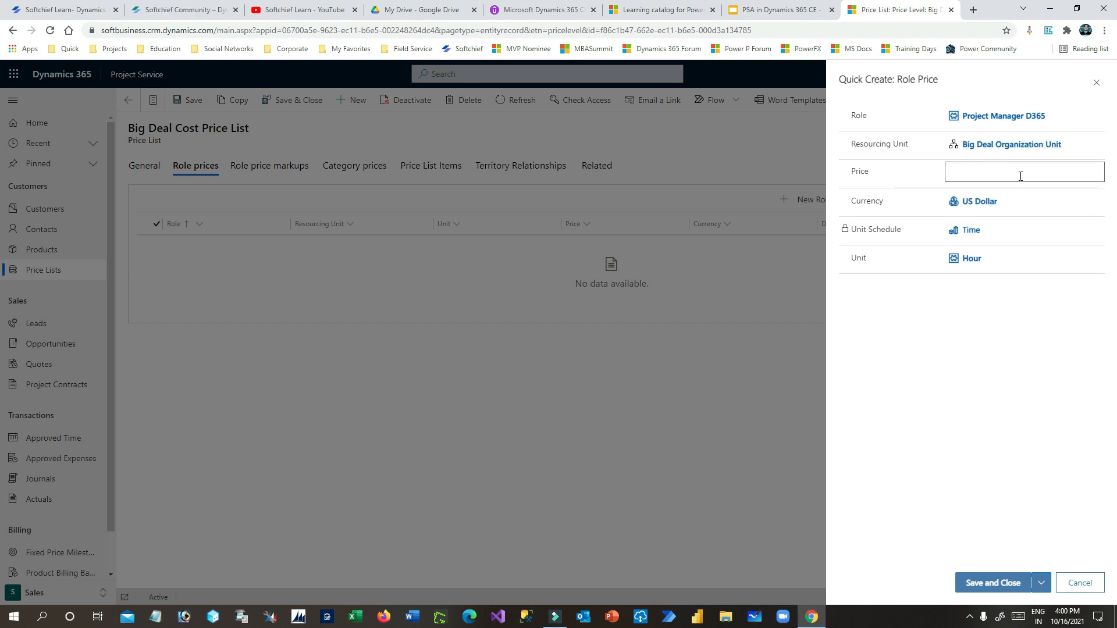
{"action": "left_click", "coordinate": [993, 329]}
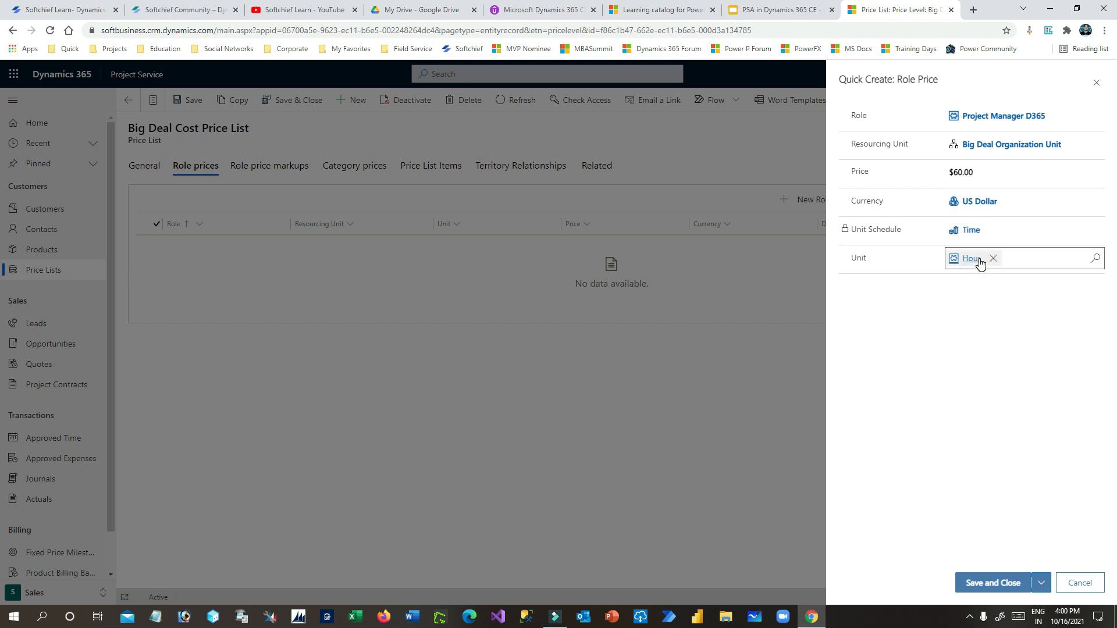
{"action": "left_click", "coordinate": [1011, 581]}
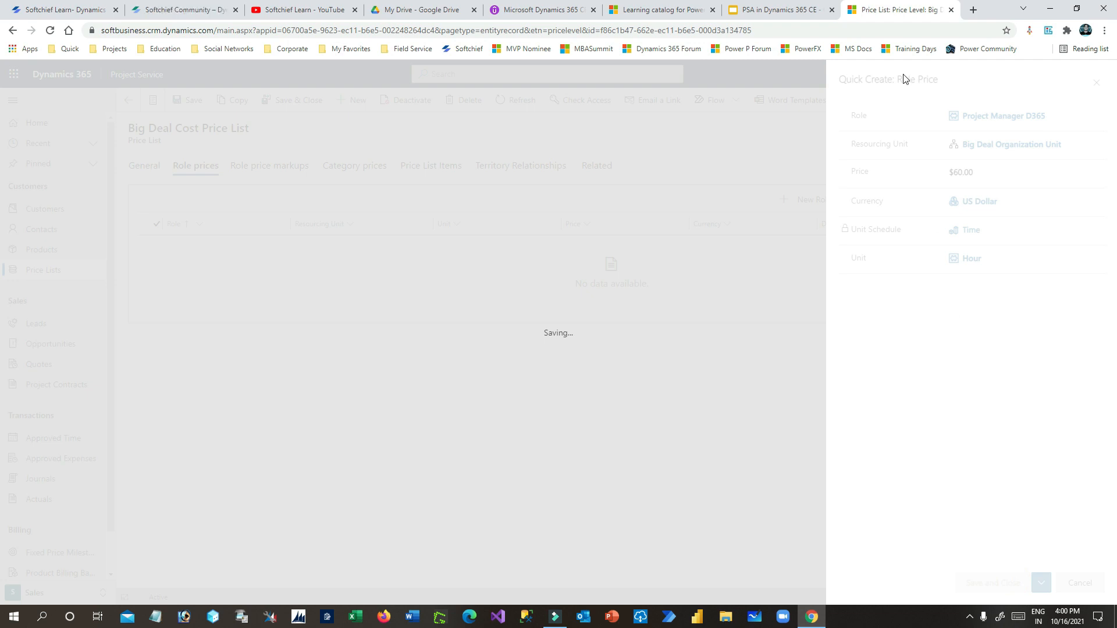
{"action": "left_click", "coordinate": [780, 10]}
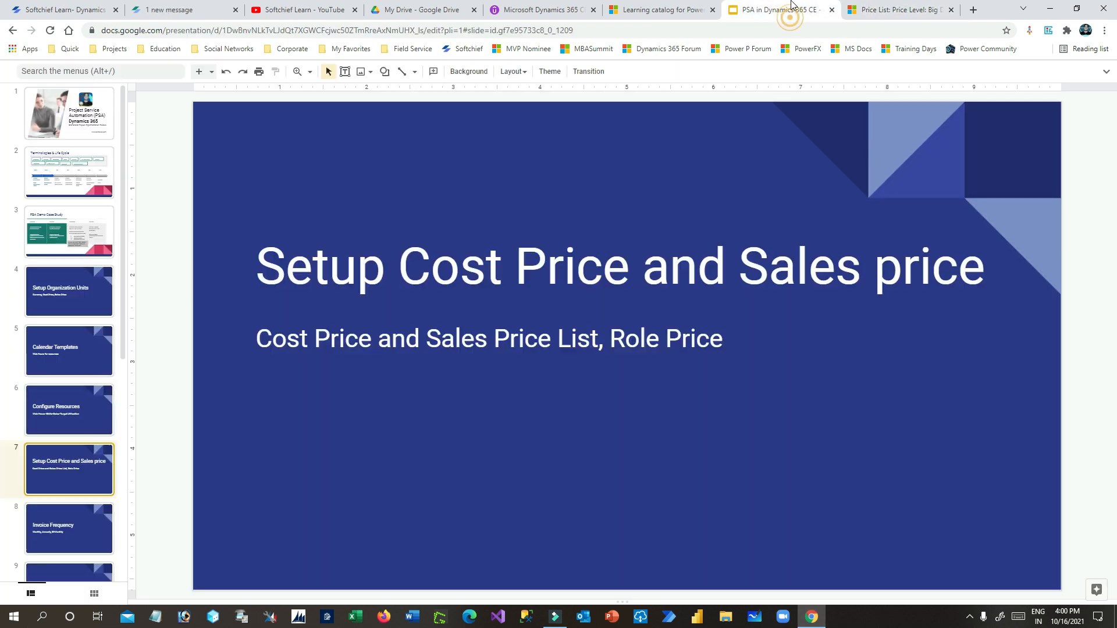
- Check the role rates on the PSA Demo Case Study slide, then open the Project Manager D365 $60.00 role price
{"action": "left_click", "coordinate": [73, 216]}
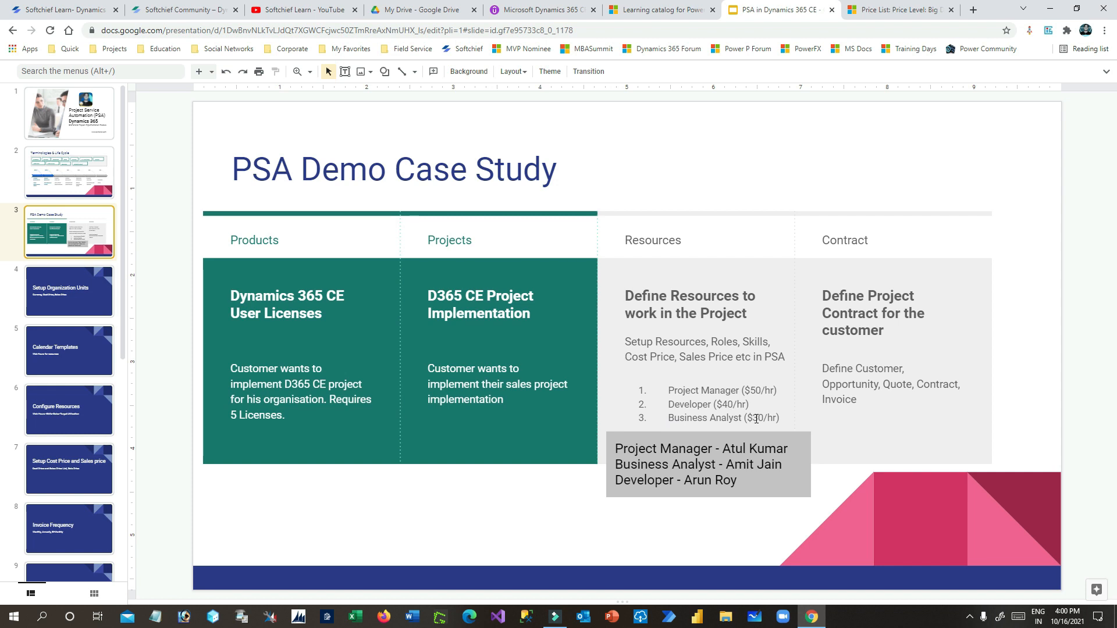
{"action": "left_click", "coordinate": [850, 8]}
{"action": "double_click", "coordinate": [514, 255]}
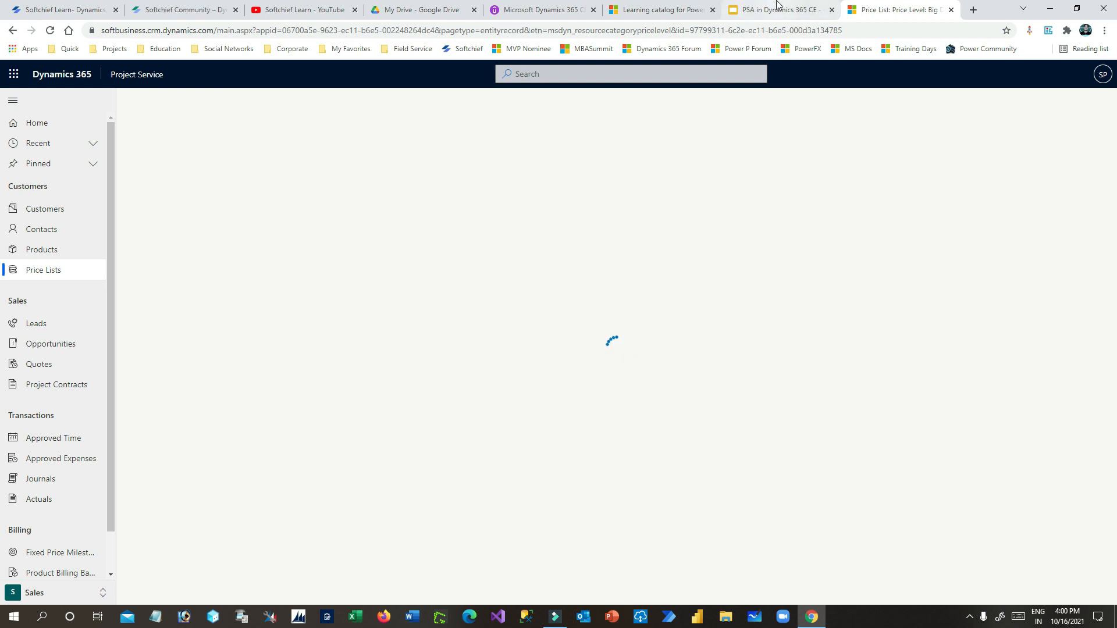
- Change the Project Manager D365 cost role price from $60.00 to $50.00 and save it
{"action": "left_click", "coordinate": [756, 10]}
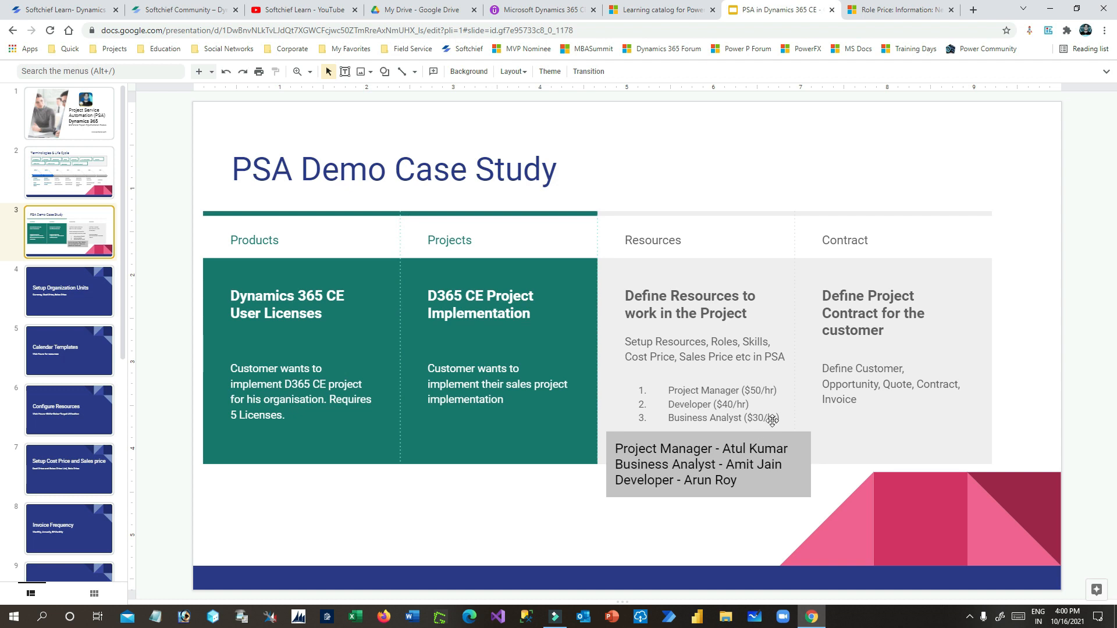
{"action": "left_click", "coordinate": [906, 17]}
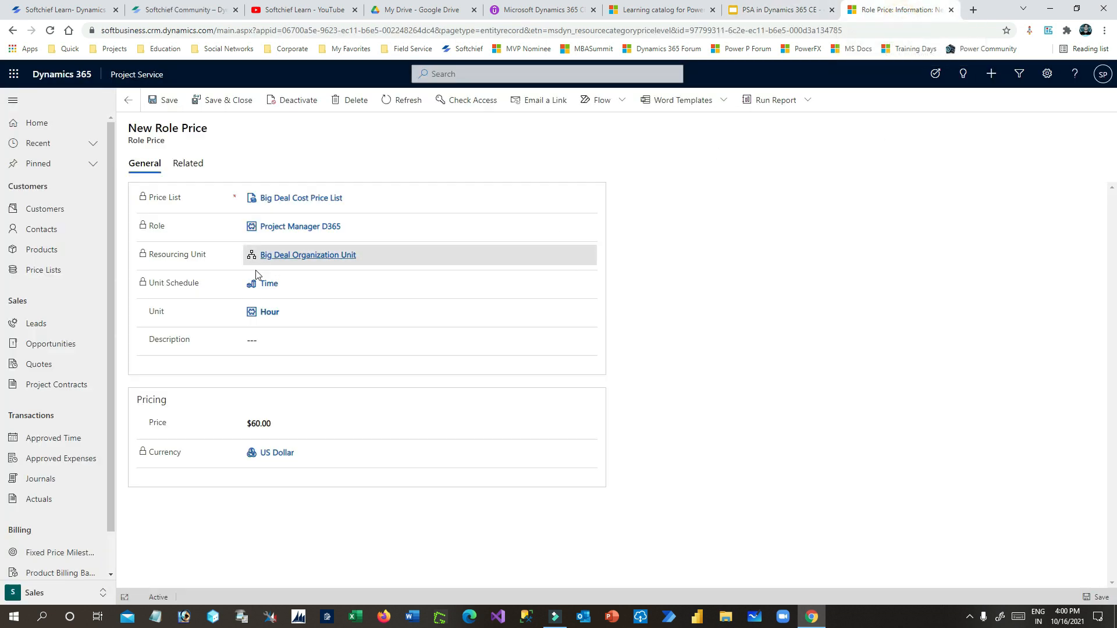
{"action": "left_click", "coordinate": [271, 422]}
{"action": "type", "text": "50"}
{"action": "left_click", "coordinate": [213, 100]}
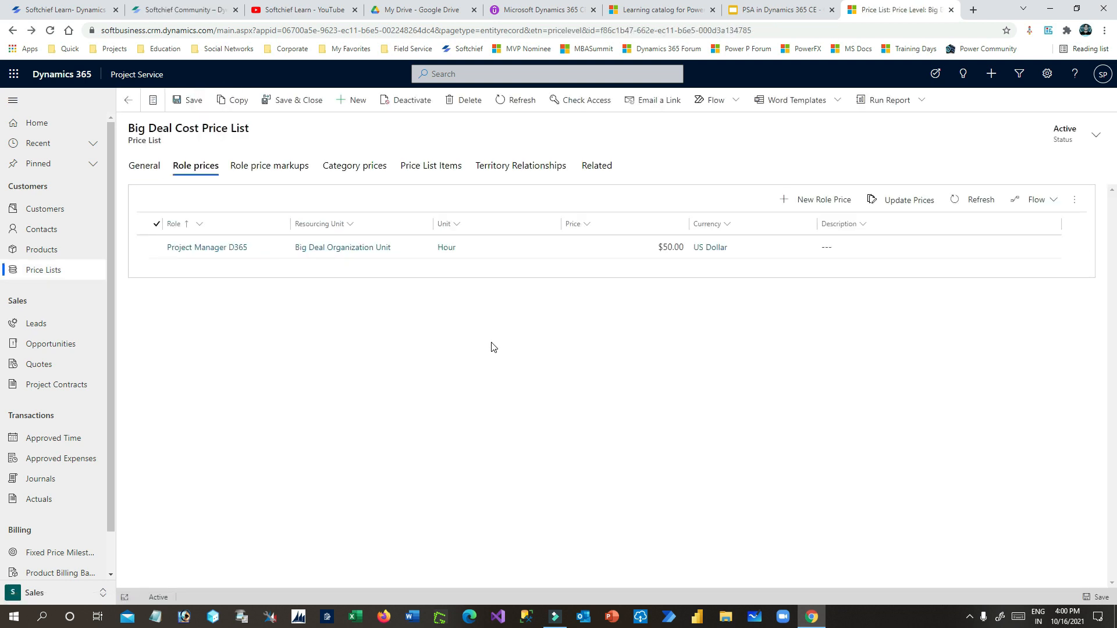
{"action": "left_click_drag", "start_coordinate": [172, 128], "coordinate": [249, 128]}
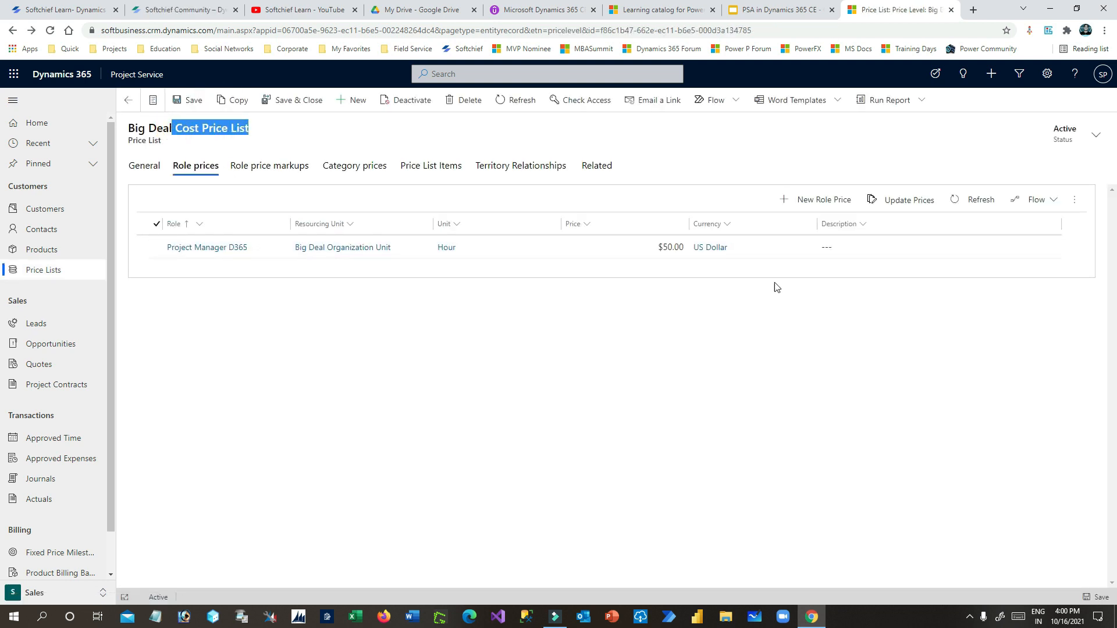
- Add a Business Analyst D365 role price of $30.00 for Big Deal Organization Unit
{"action": "left_click", "coordinate": [826, 201]}
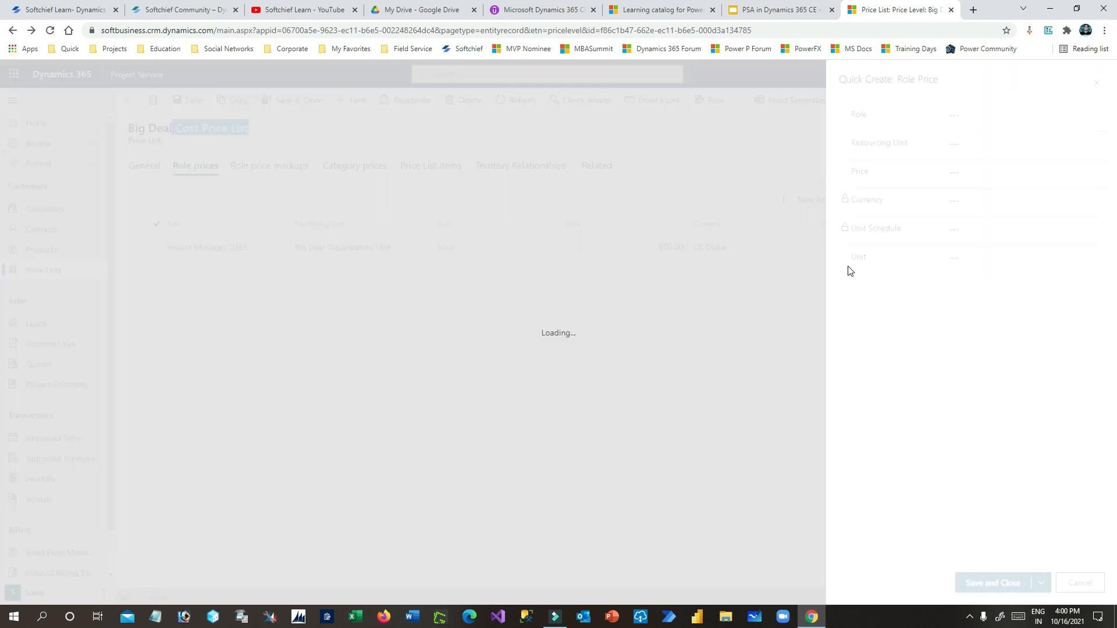
{"action": "left_click", "coordinate": [989, 115]}
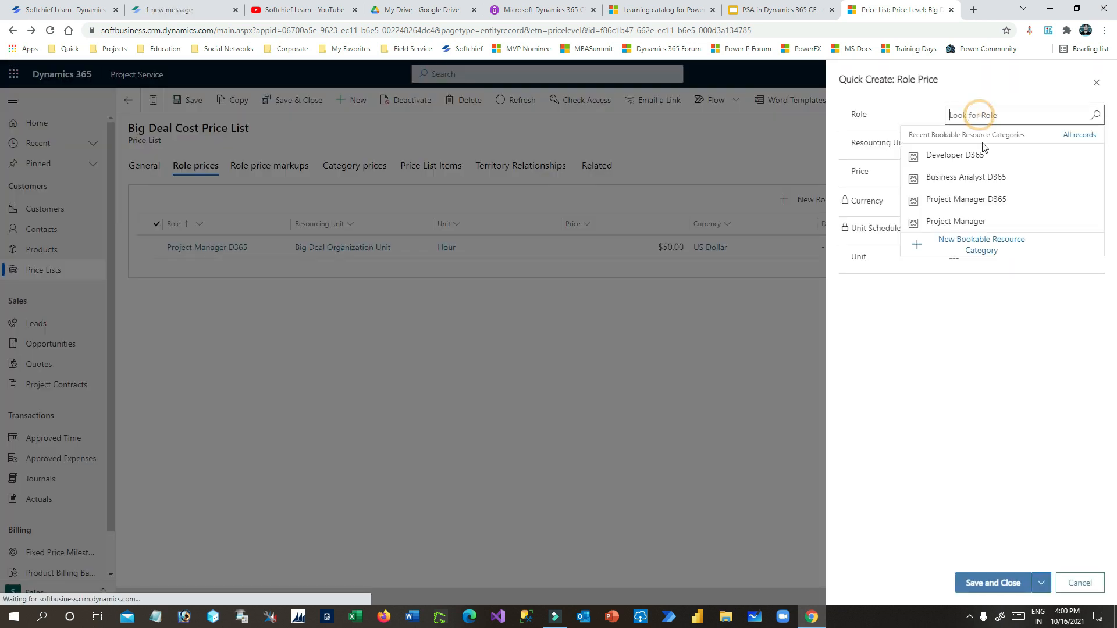
{"action": "left_click", "coordinate": [978, 176]}
{"action": "left_click", "coordinate": [822, 10]}
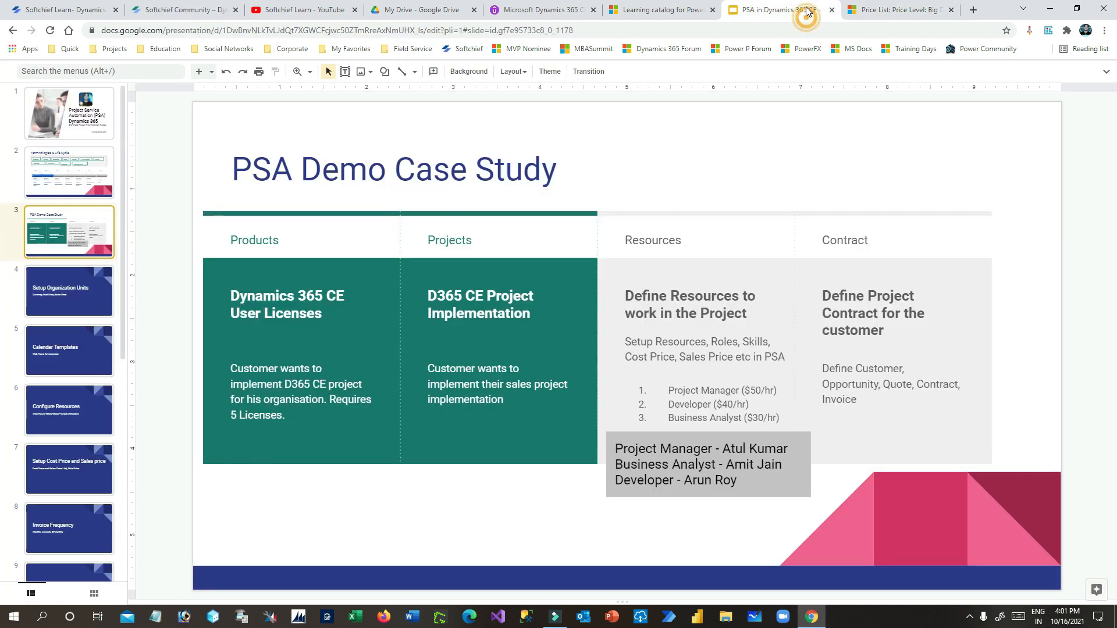
{"action": "left_click", "coordinate": [883, 8]}
{"action": "left_click", "coordinate": [980, 144]}
{"action": "left_click", "coordinate": [983, 182]}
{"action": "left_click", "coordinate": [995, 173]}
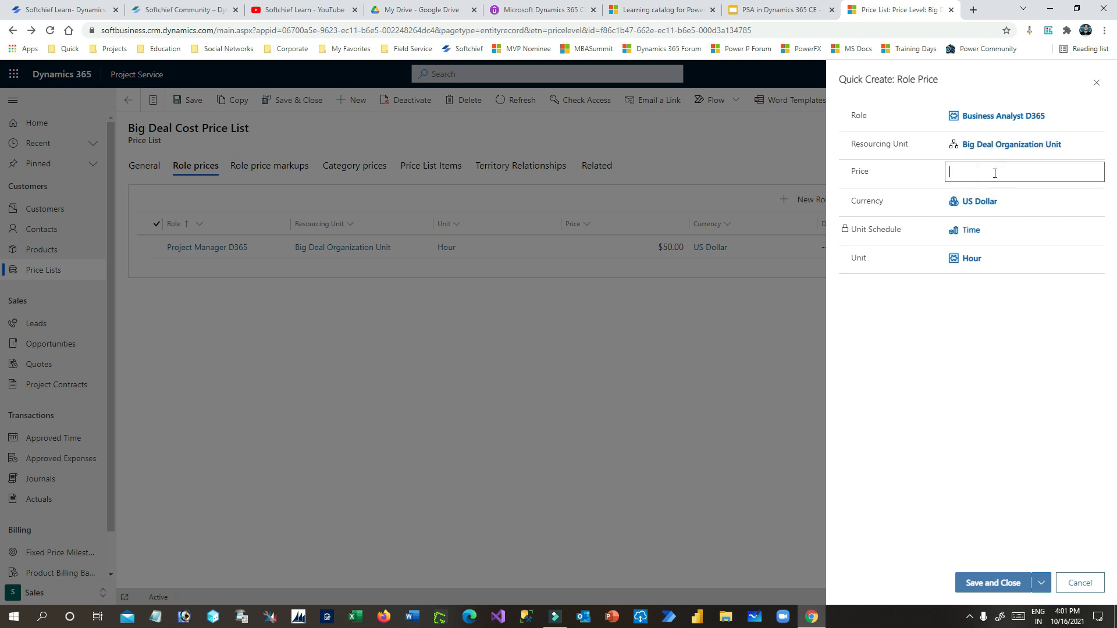
{"action": "left_click", "coordinate": [1025, 340]}
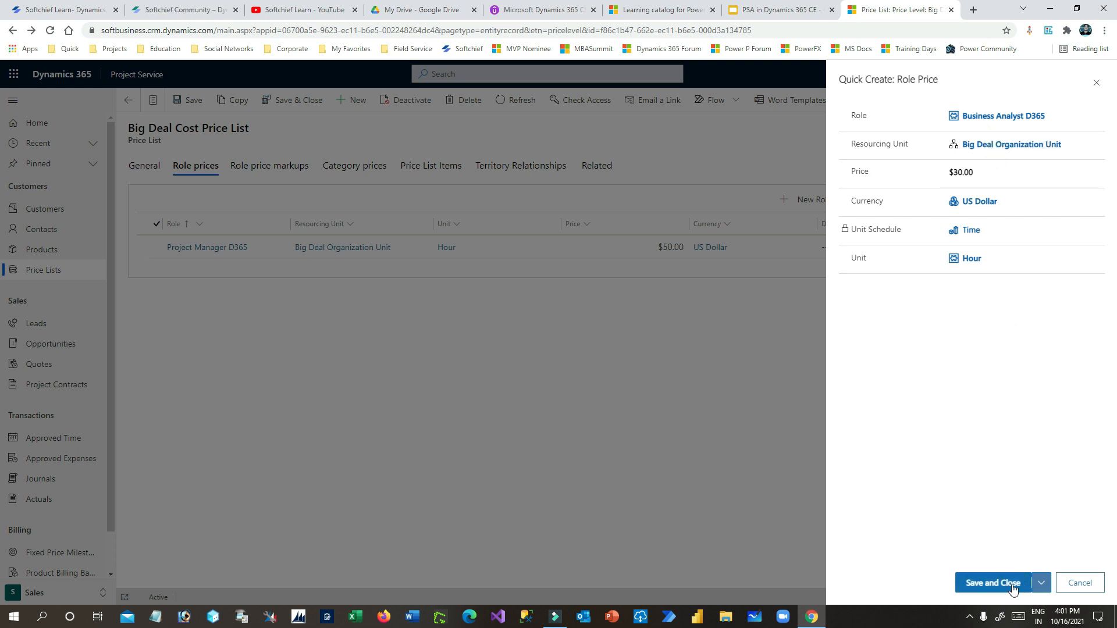
{"action": "left_click", "coordinate": [1015, 582]}
- Add a Developer D365 role price of $40.00 for Big Deal Organization Unit
{"action": "left_click", "coordinate": [812, 5]}
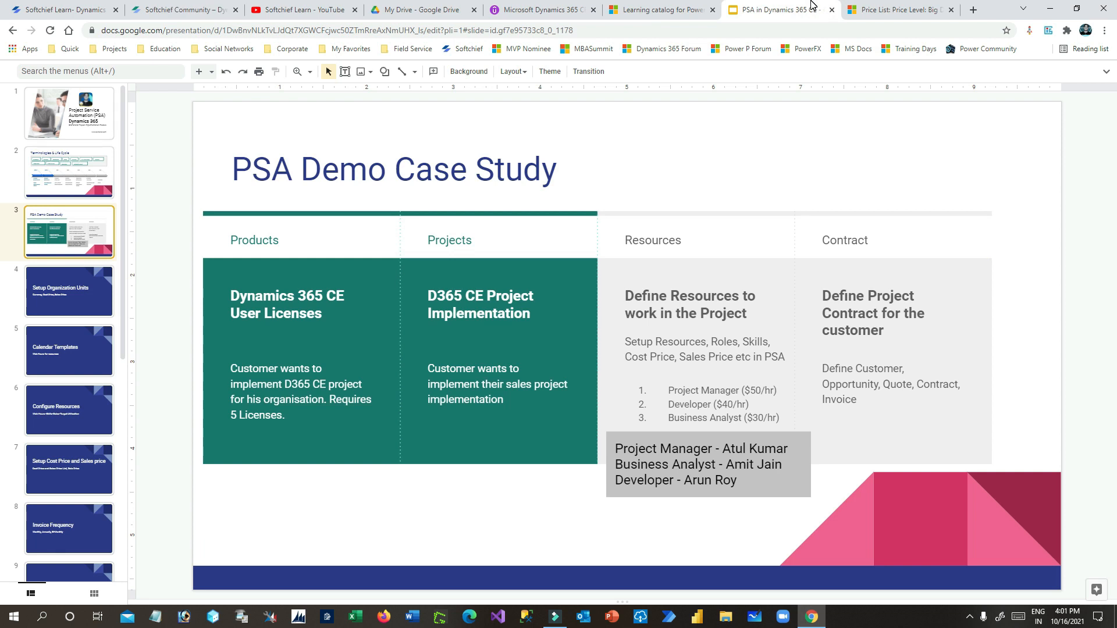
{"action": "left_click", "coordinate": [887, 8]}
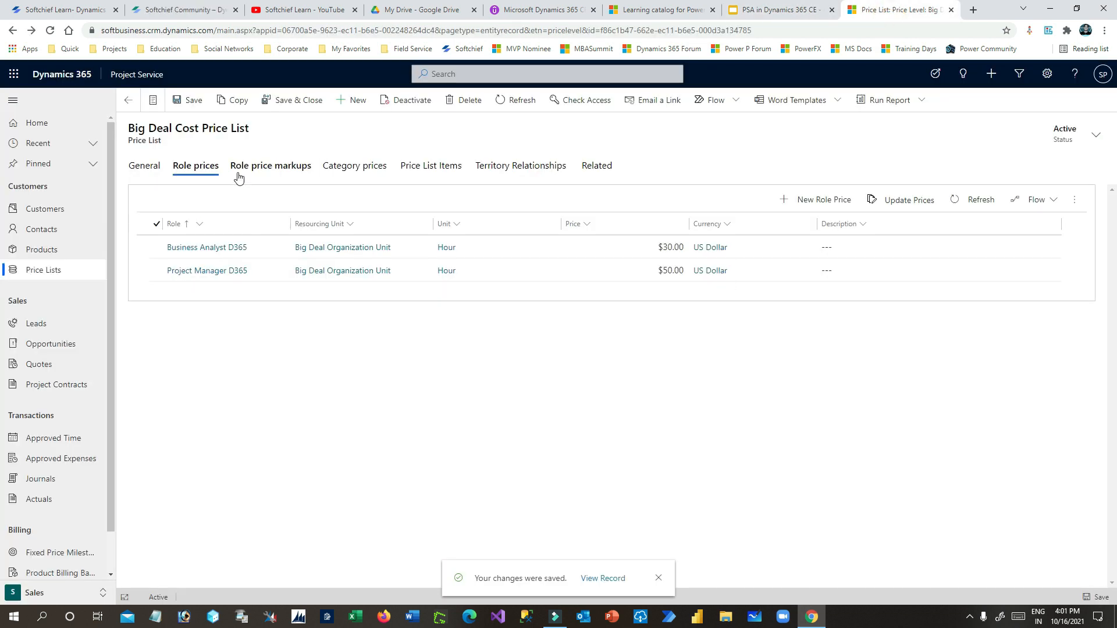
{"action": "left_click", "coordinate": [821, 199]}
{"action": "left_click", "coordinate": [989, 116]}
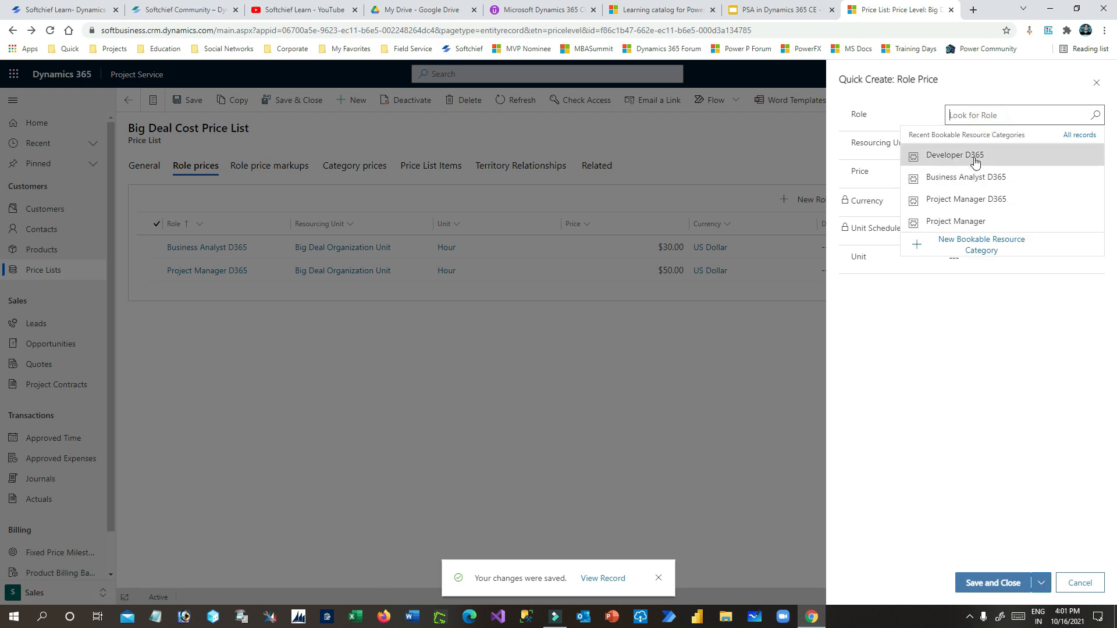
{"action": "left_click", "coordinate": [976, 156]}
{"action": "left_click", "coordinate": [983, 145]}
{"action": "left_click", "coordinate": [961, 183]}
{"action": "left_click", "coordinate": [992, 172]}
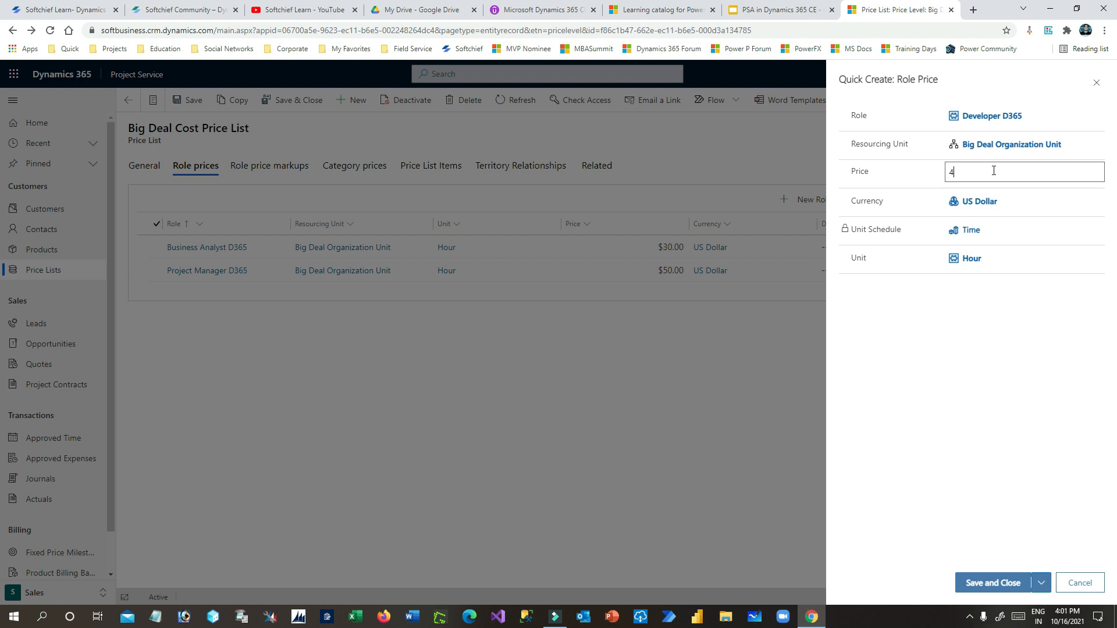
{"action": "type", "text": "40"}
{"action": "left_click", "coordinate": [992, 331]}
{"action": "left_click", "coordinate": [1006, 581]}
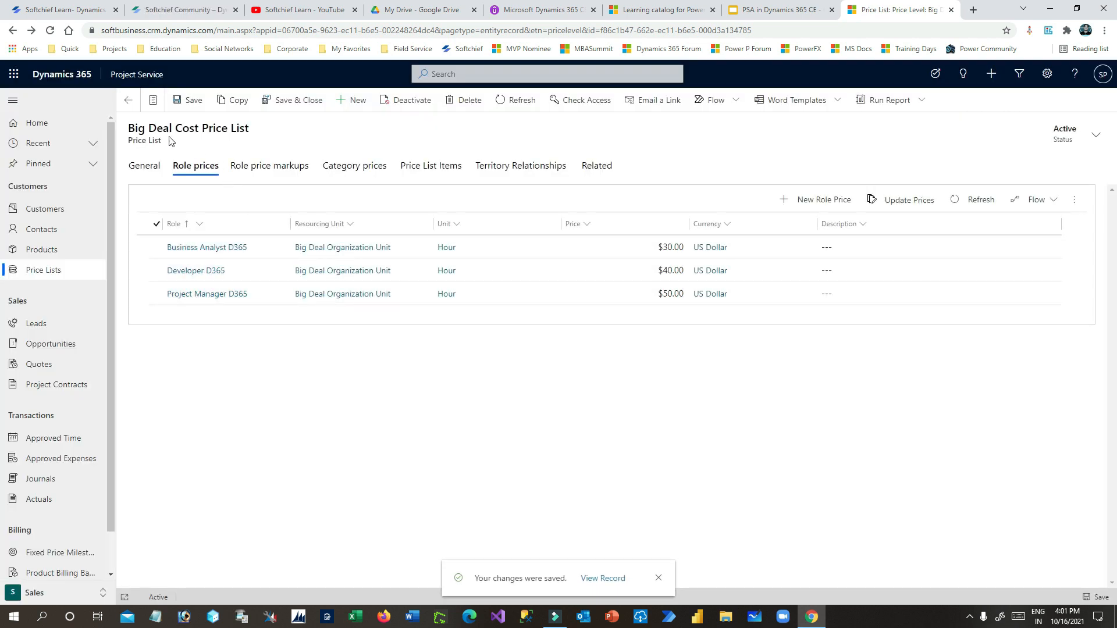
{"action": "left_click_drag", "start_coordinate": [164, 128], "coordinate": [261, 131]}
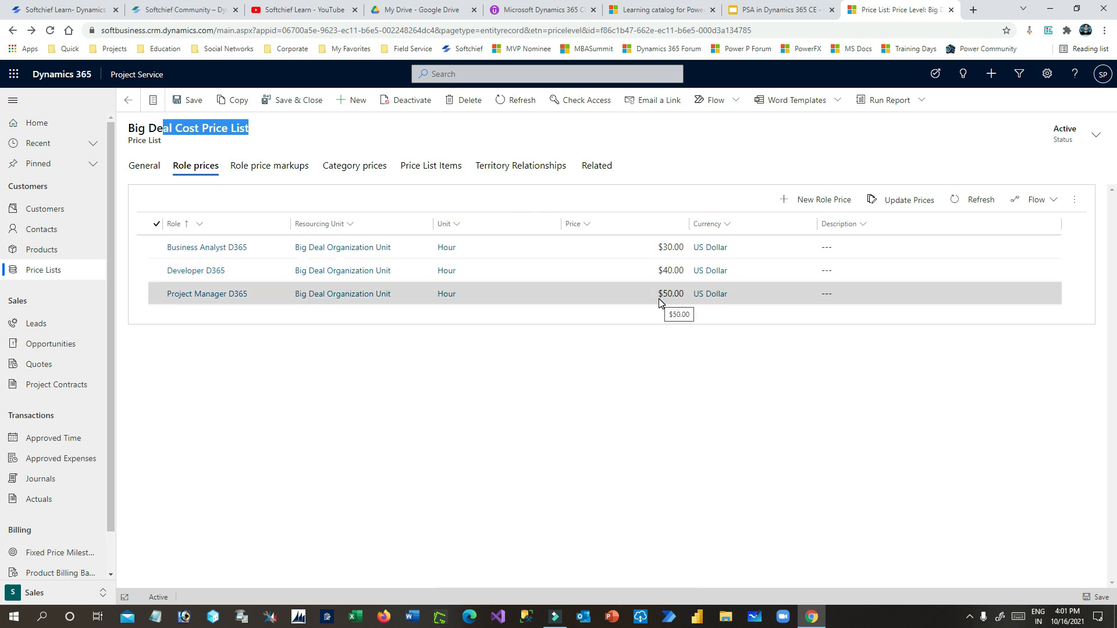
{"action": "left_click_drag", "start_coordinate": [189, 132], "coordinate": [146, 129]}
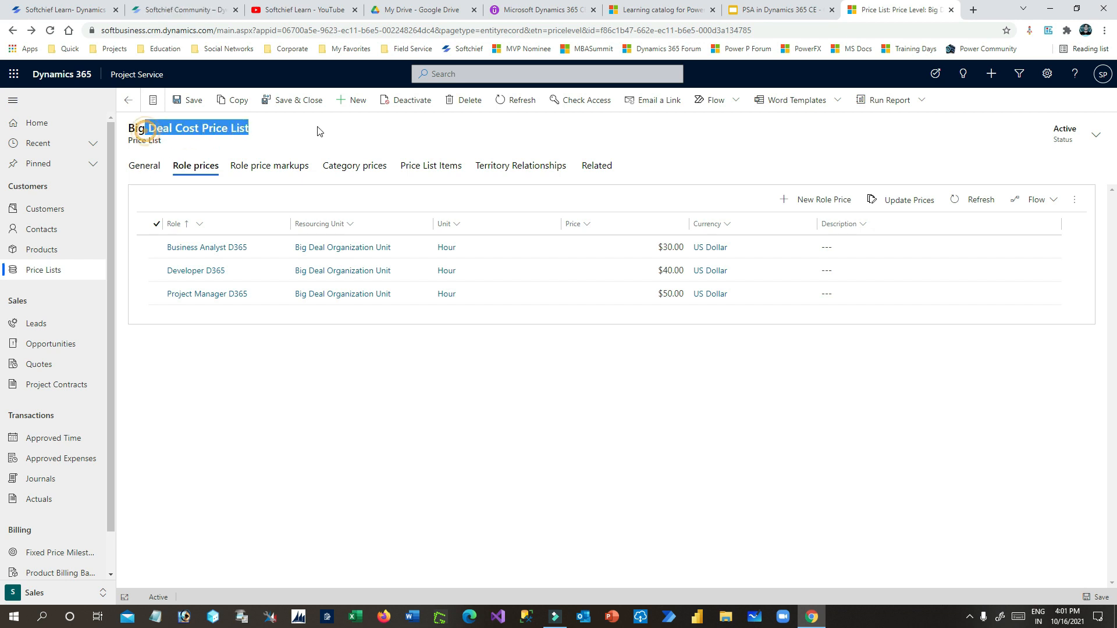
- Open the Big Deal Sales Price List and show its role prices
{"action": "left_click", "coordinate": [128, 101]}
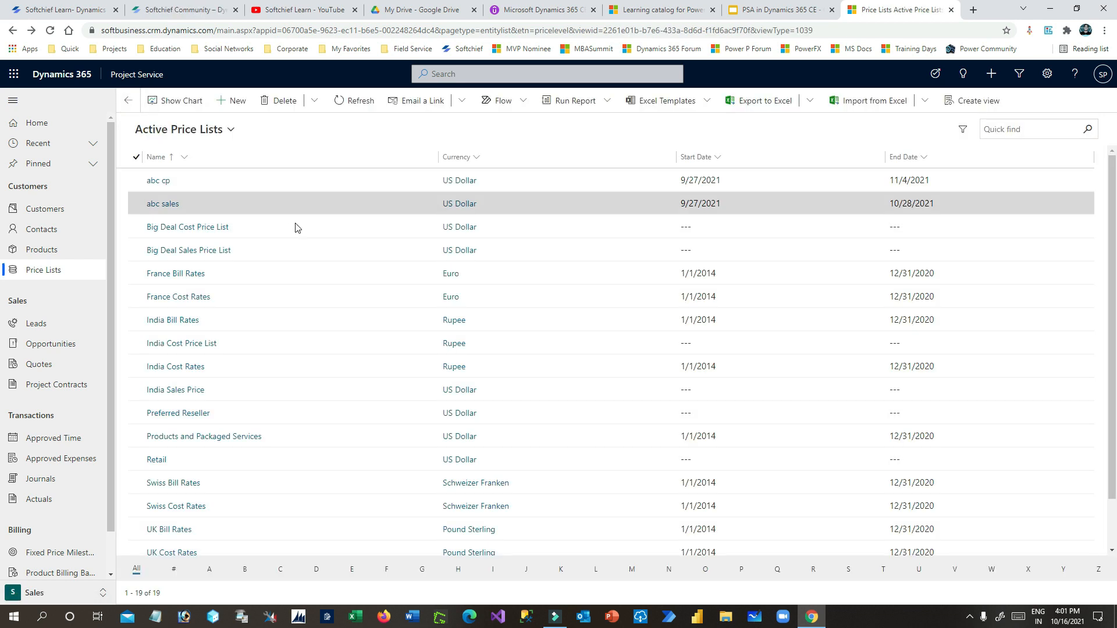
{"action": "left_click", "coordinate": [192, 228]}
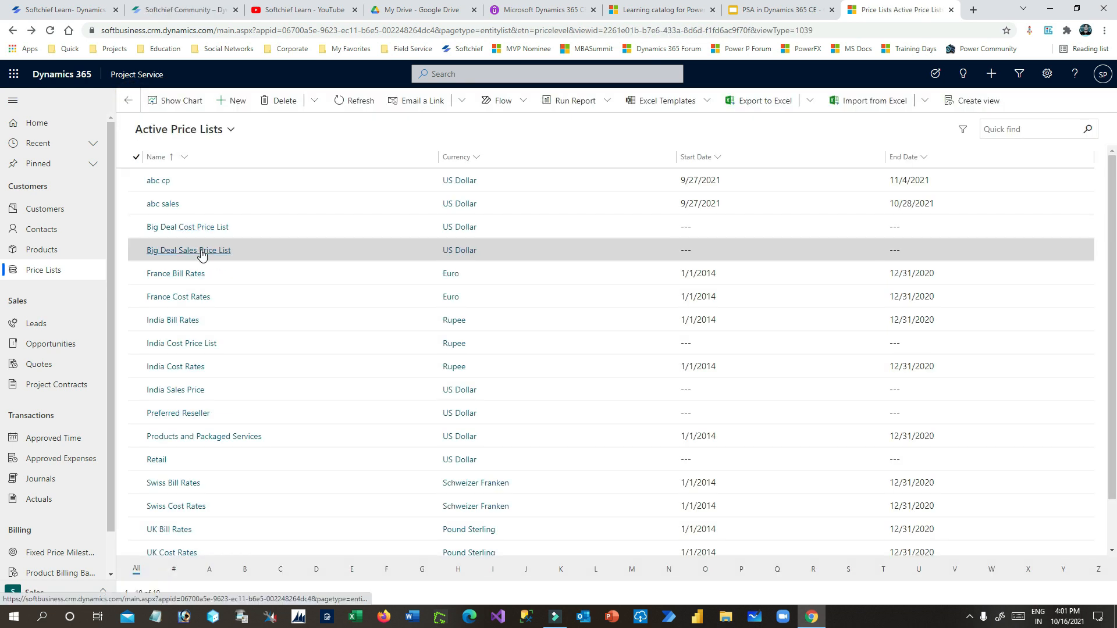
{"action": "left_click", "coordinate": [212, 255]}
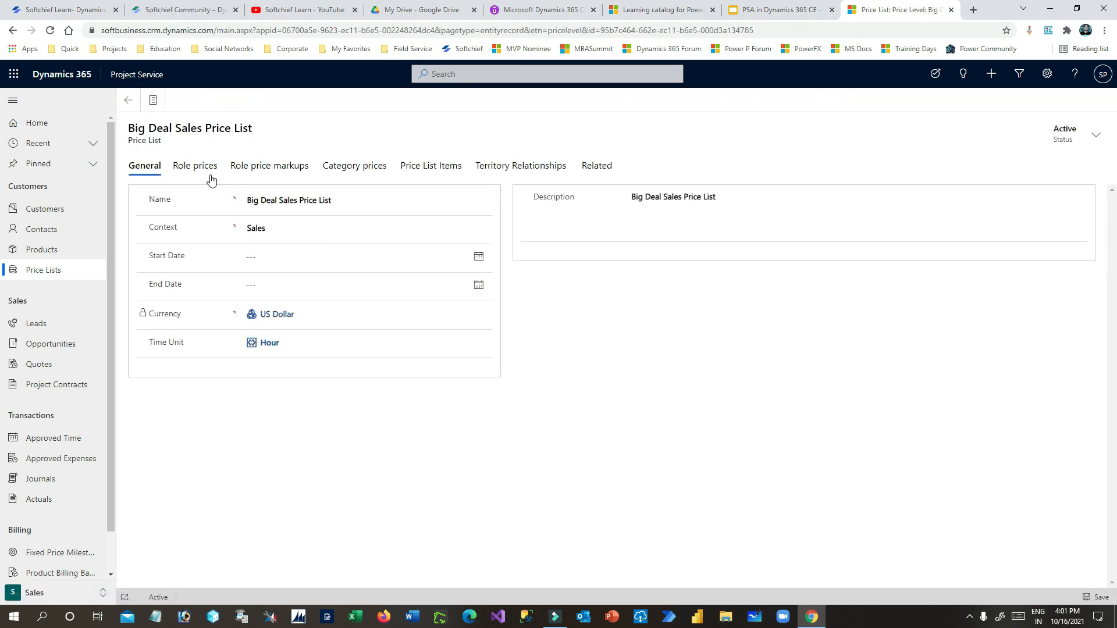
{"action": "left_click", "coordinate": [208, 166]}
- Add a Project Manager D365 sales role price of $100.00 for Big Deal Organization Unit
{"action": "left_click", "coordinate": [811, 200]}
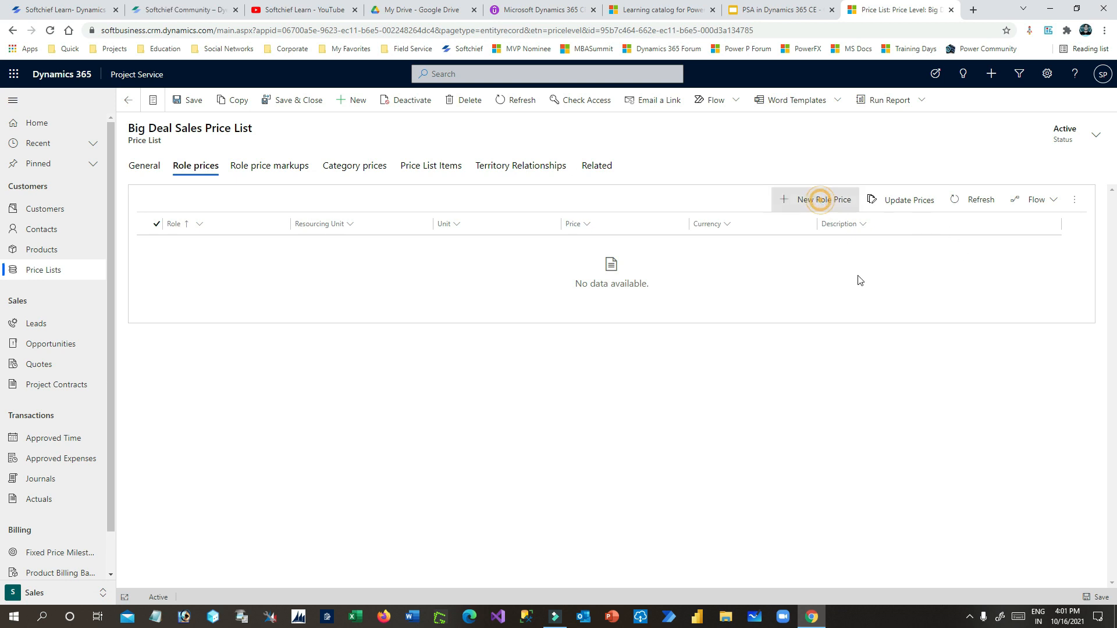
{"action": "left_click", "coordinate": [1009, 117]}
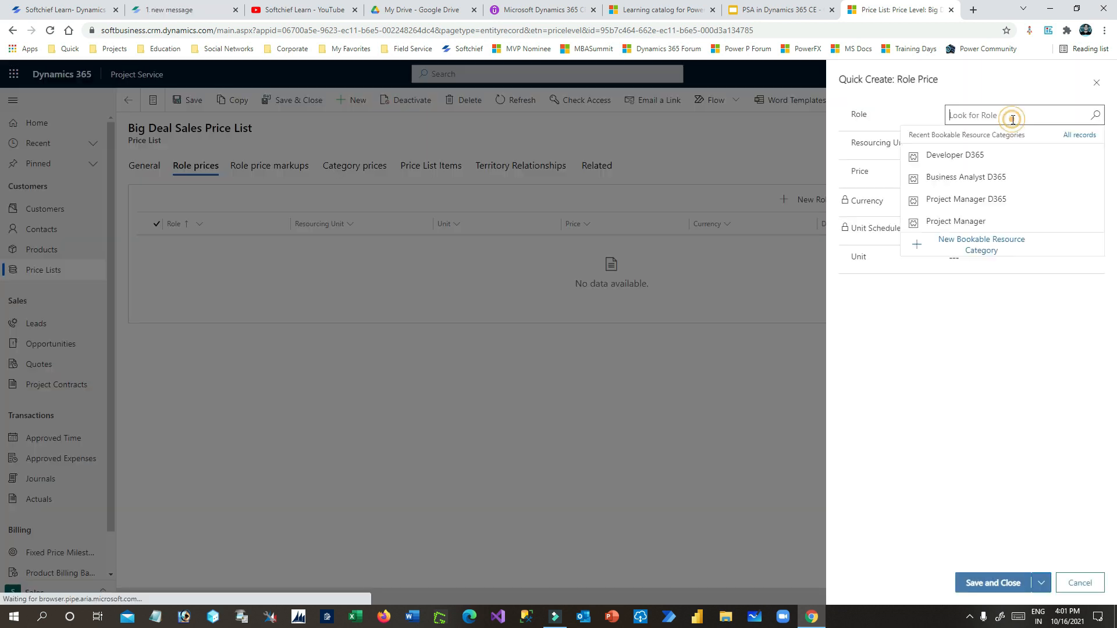
{"action": "left_click", "coordinate": [989, 198]}
{"action": "left_click", "coordinate": [977, 143]}
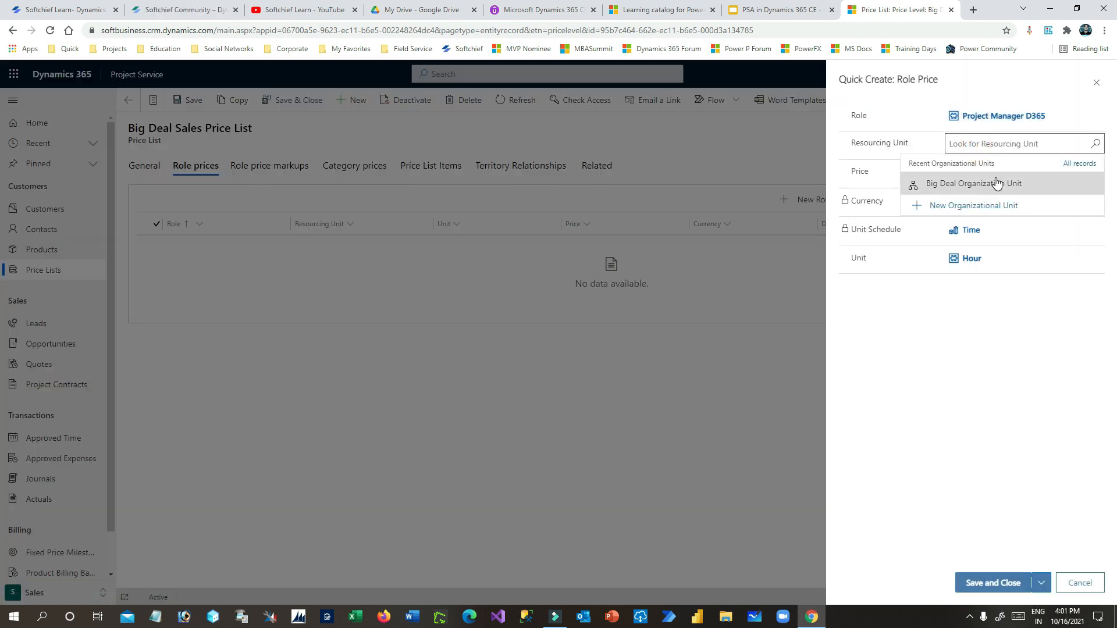
{"action": "left_click", "coordinate": [992, 176]}
{"action": "left_click", "coordinate": [1018, 172]}
{"action": "left_click", "coordinate": [797, 9]}
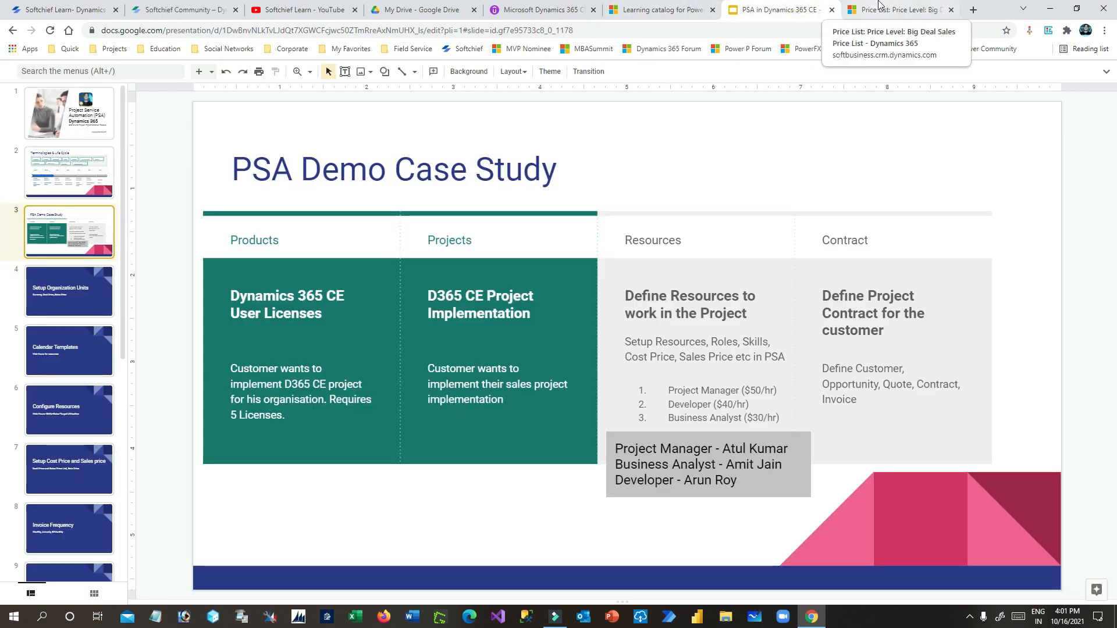
{"action": "left_click", "coordinate": [896, 9]}
{"action": "type", "text": "1"}
{"action": "left_click", "coordinate": [999, 349]}
{"action": "left_click", "coordinate": [1006, 582]}
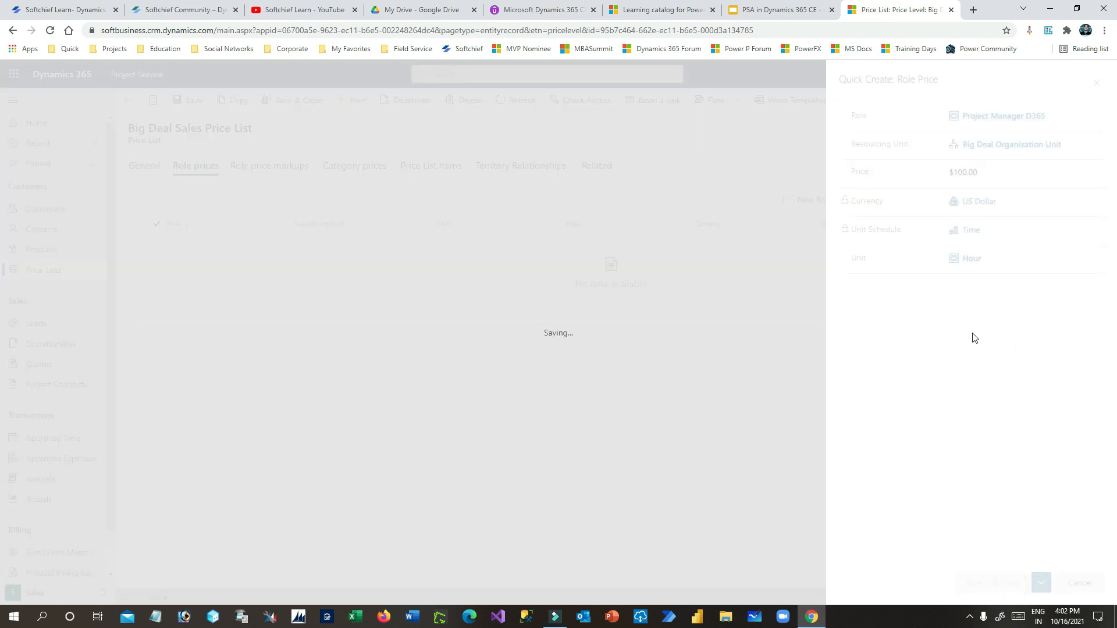
- Add a Business Analyst D365 sales role price of $60.00 for Big Deal Organization Unit
{"action": "left_click", "coordinate": [818, 203]}
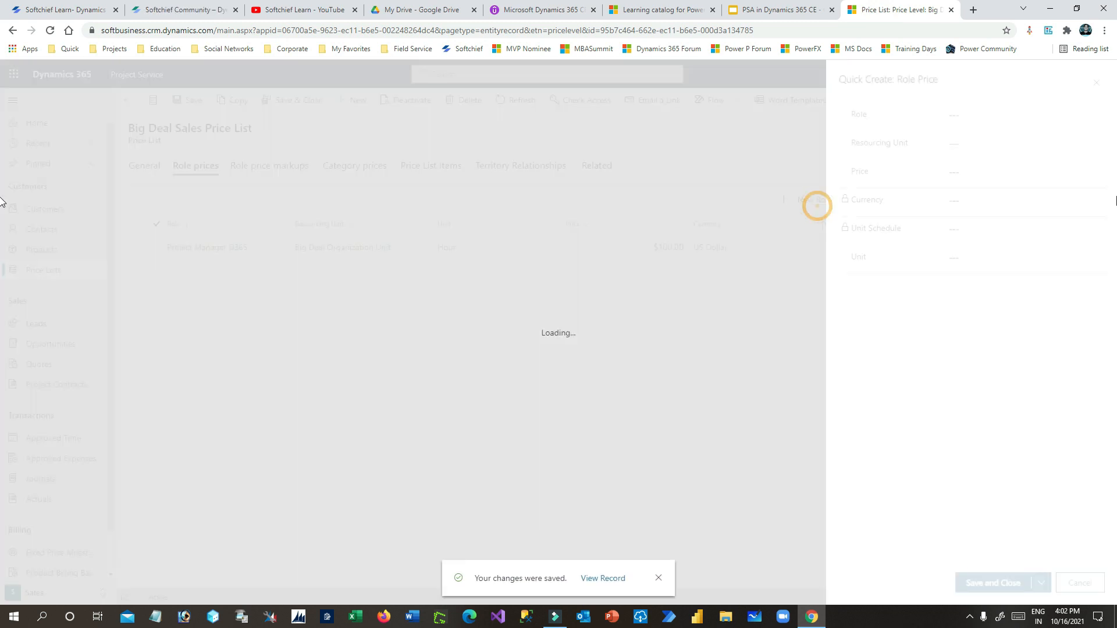
{"action": "left_click", "coordinate": [1006, 115]}
{"action": "left_click", "coordinate": [976, 176]}
{"action": "left_click", "coordinate": [998, 148]}
{"action": "left_click", "coordinate": [988, 182]}
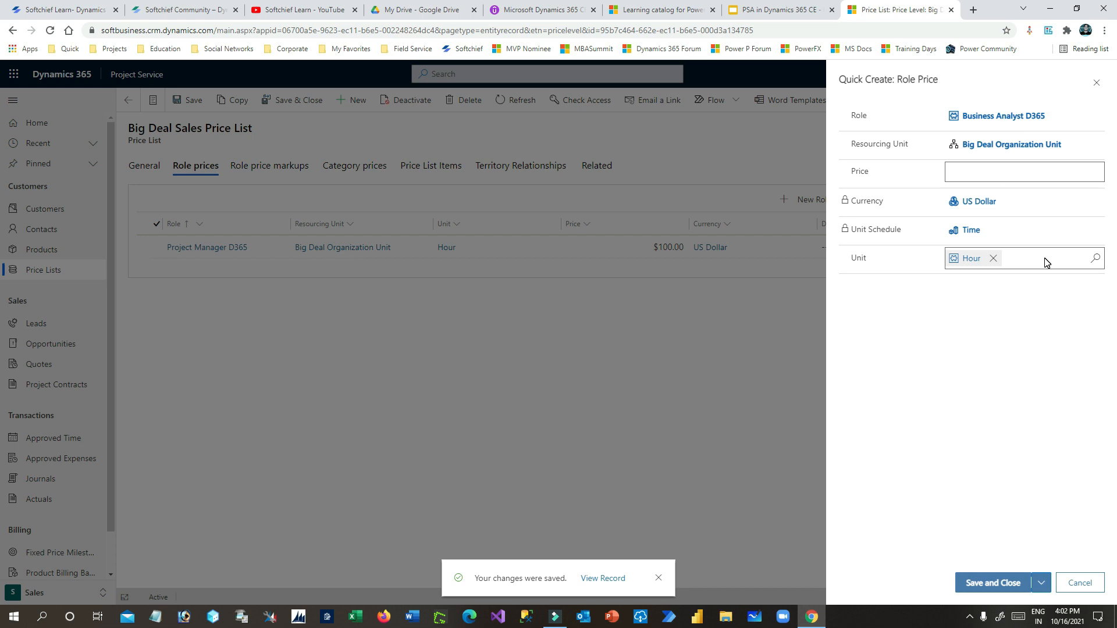
{"action": "left_click", "coordinate": [802, 7]}
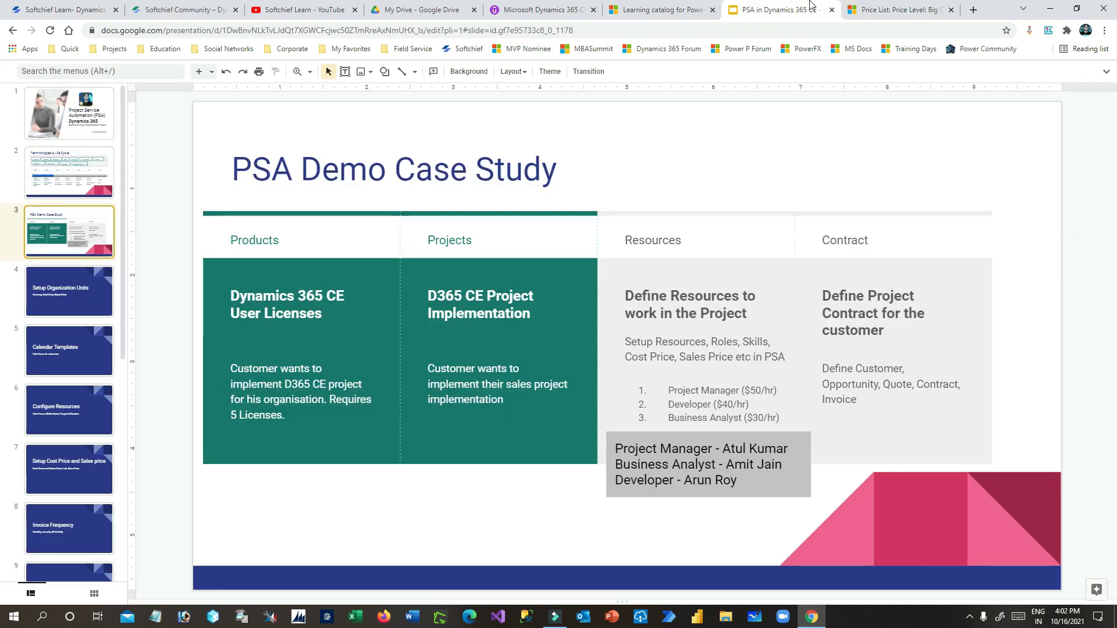
{"action": "left_click", "coordinate": [890, 12]}
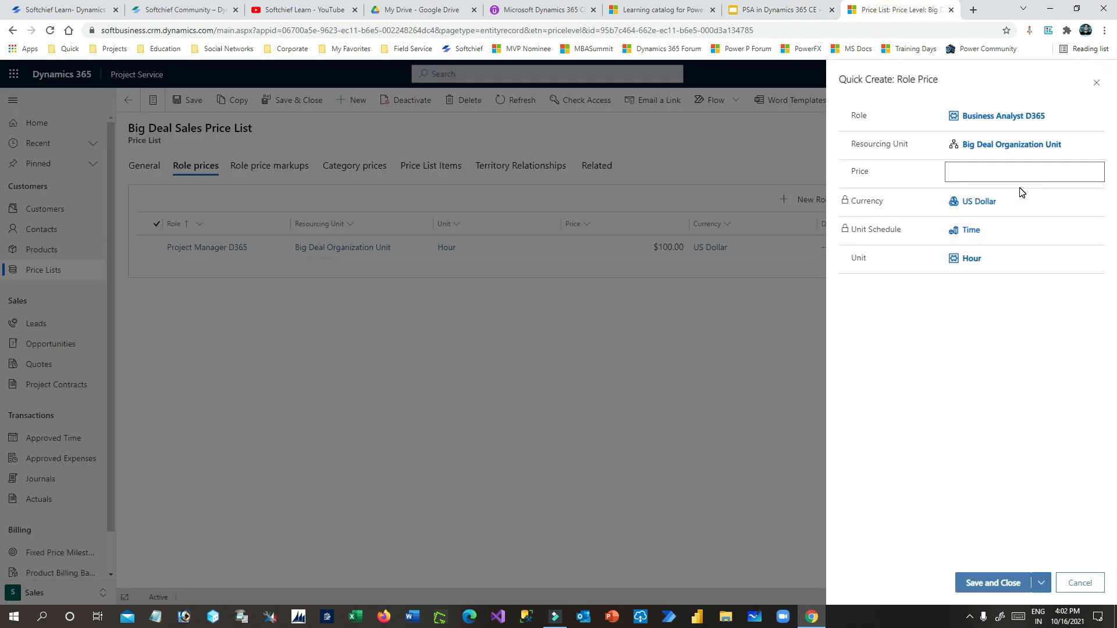
{"action": "left_click", "coordinate": [1016, 583]}
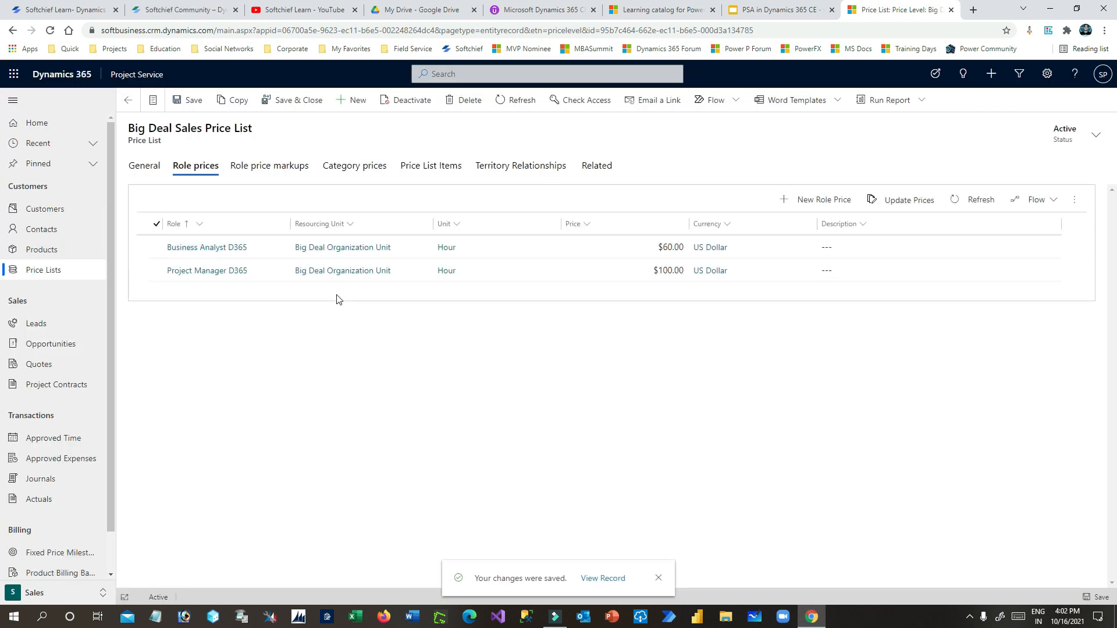
- Add a Developer D365 sales role price of $80.00 for Big Deal Organization Unit
{"action": "left_click", "coordinate": [795, 199]}
{"action": "left_click", "coordinate": [983, 116]}
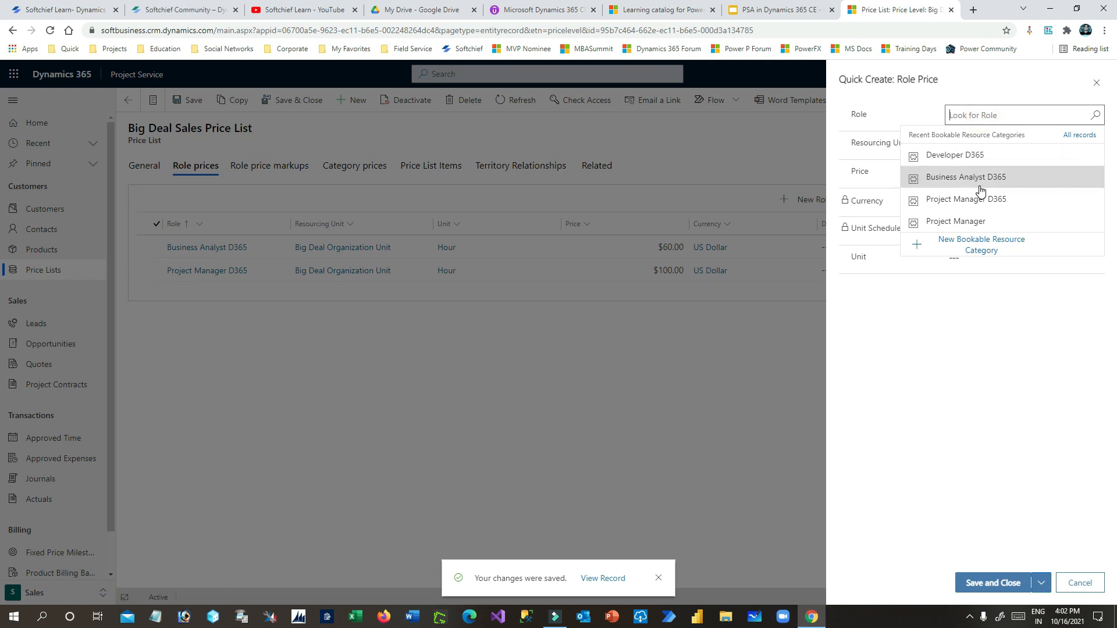
{"action": "left_click", "coordinate": [967, 161]}
{"action": "left_click", "coordinate": [975, 145]}
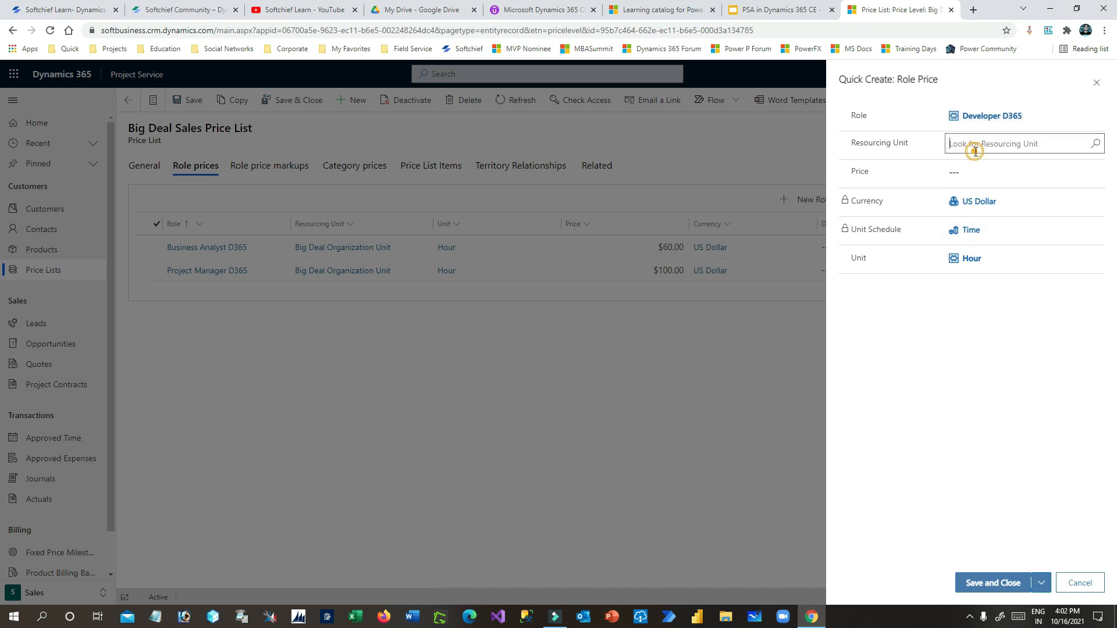
{"action": "left_click", "coordinate": [963, 184]}
{"action": "left_click", "coordinate": [979, 171]}
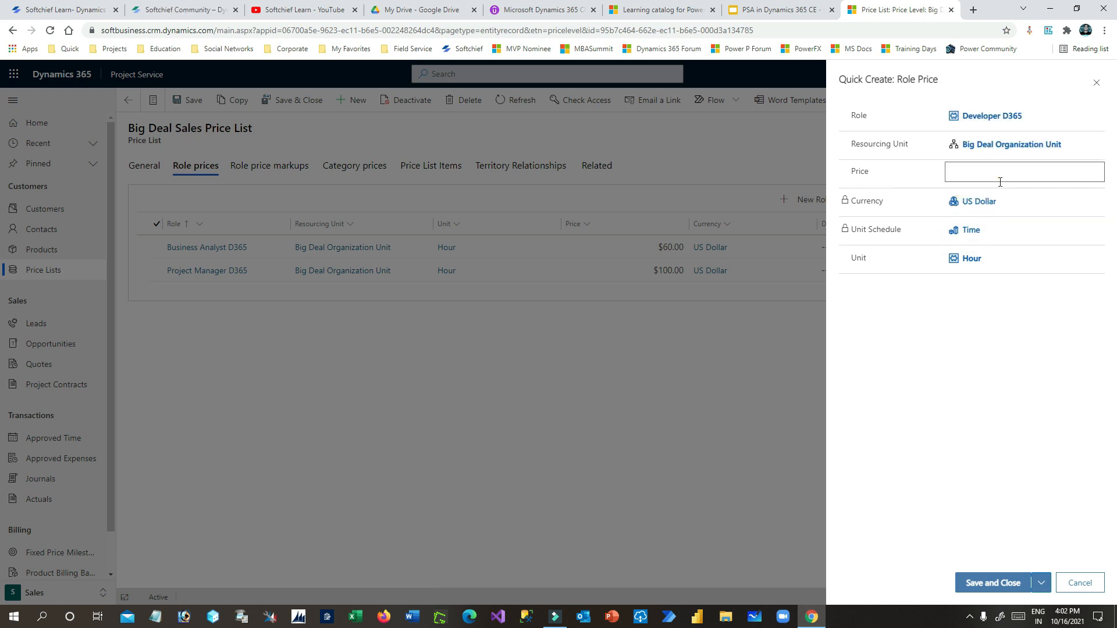
{"action": "type", "text": "80"}
{"action": "left_click", "coordinate": [993, 583]}
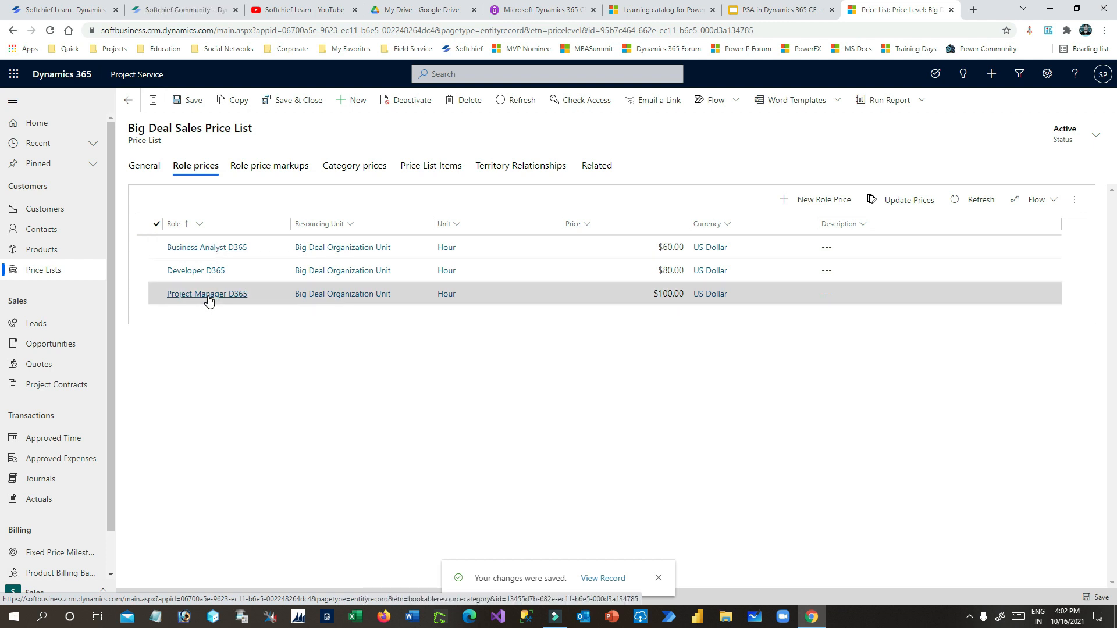
- Review the sales price list's General details and the deck's Invoice Frequency slide
{"action": "left_click", "coordinate": [422, 167]}
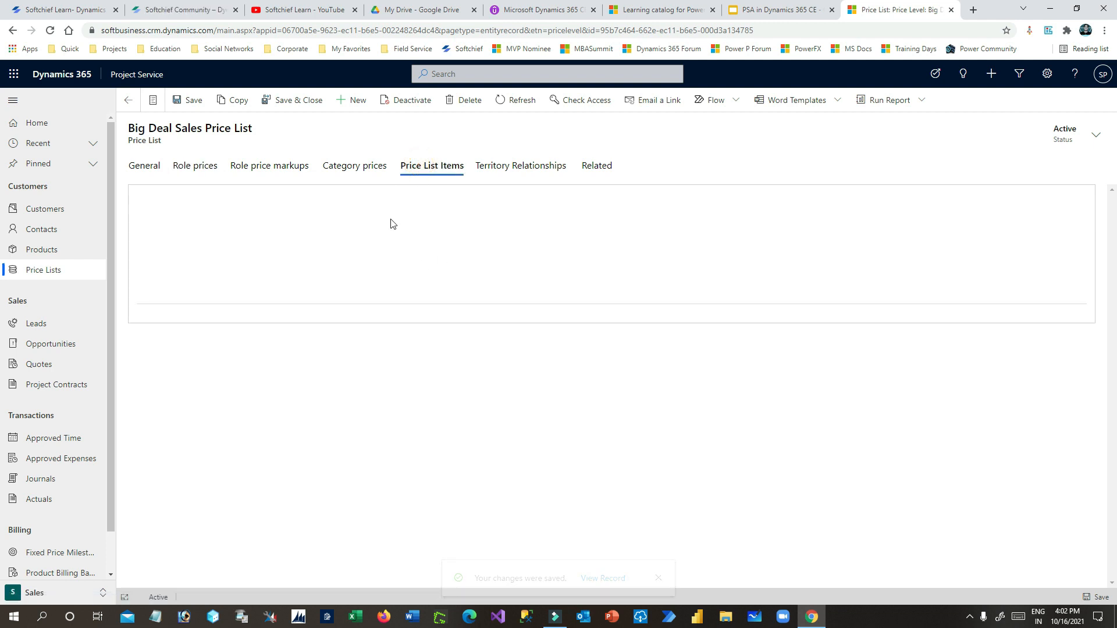
{"action": "left_click", "coordinate": [153, 169]}
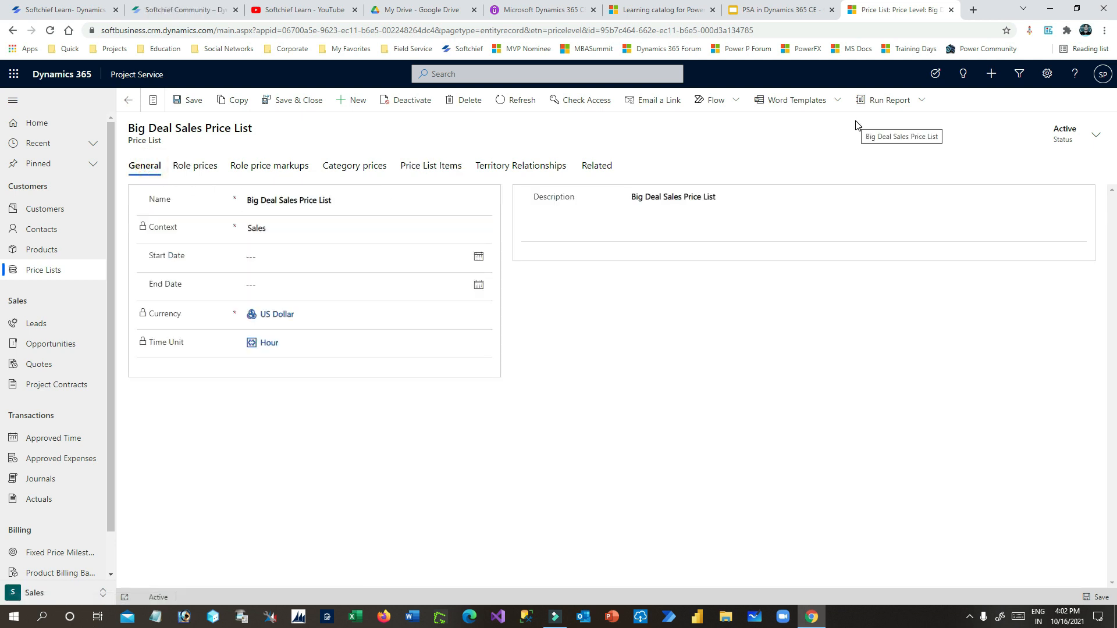
{"action": "left_click", "coordinate": [807, 11]}
{"action": "left_click", "coordinate": [52, 425]}
{"action": "left_click", "coordinate": [58, 468]}
{"action": "left_click", "coordinate": [64, 515]}
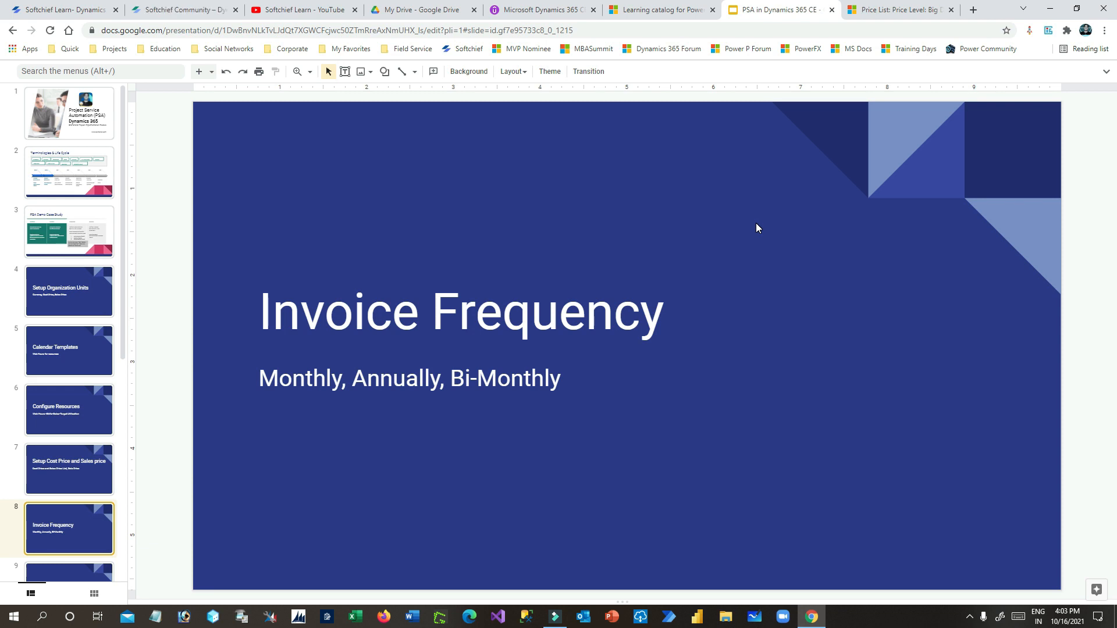
{"action": "left_click", "coordinate": [901, 15]}
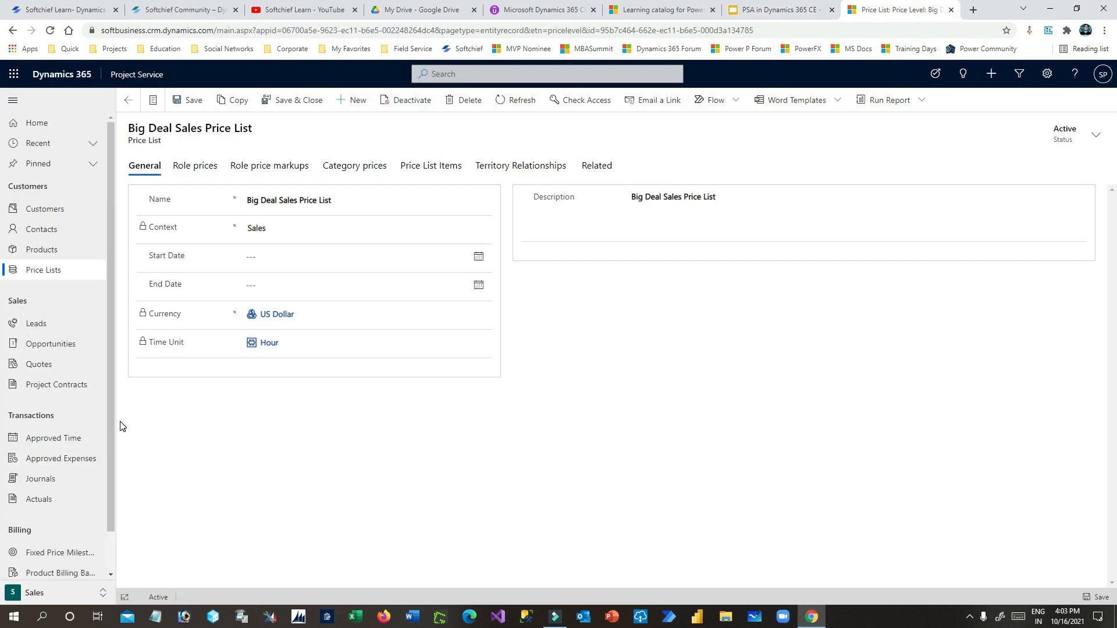
{"action": "scroll", "coordinate": [87, 524], "scroll_direction": "down", "scroll_amount": 1}
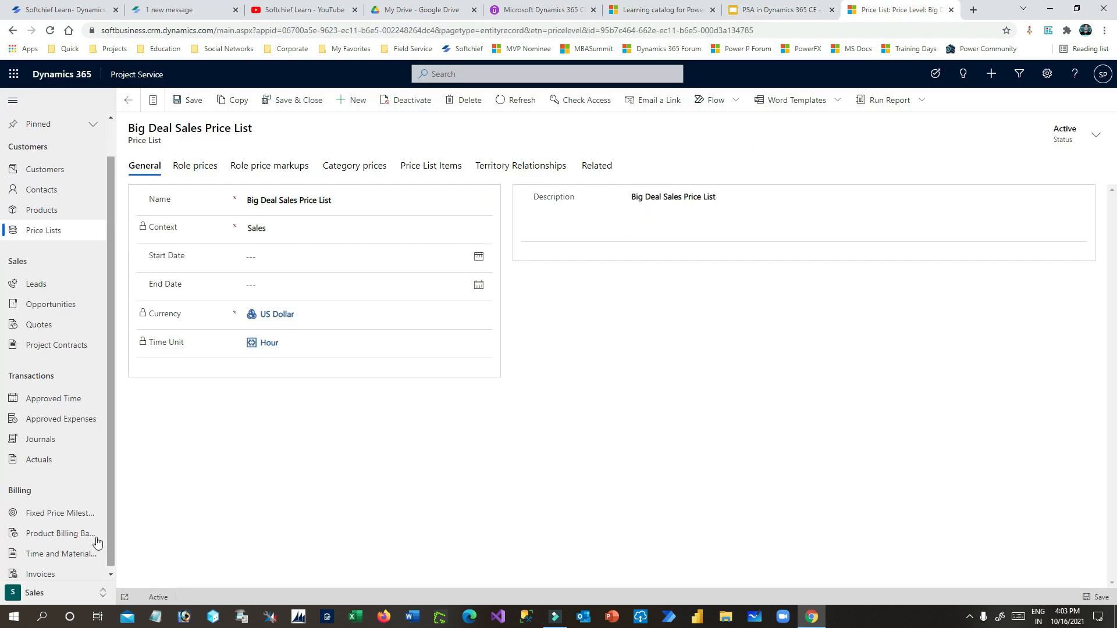
- Create and save a new invoice frequency named 'Big Deal Invoice Frequency' with a Weekly period
{"action": "left_click", "coordinate": [57, 597]}
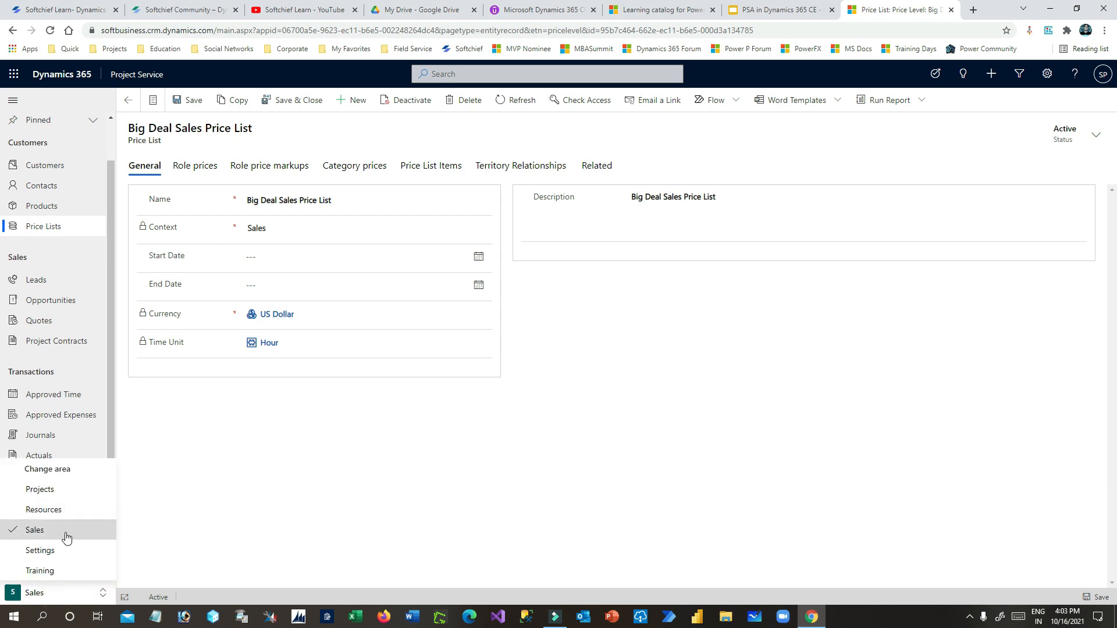
{"action": "left_click", "coordinate": [59, 551]}
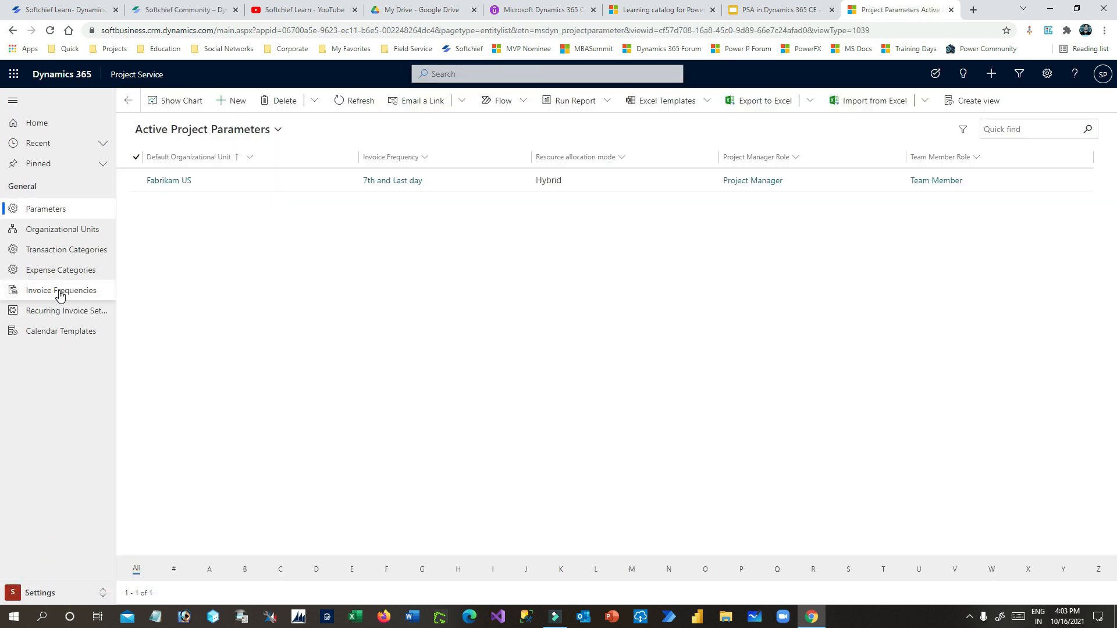
{"action": "left_click", "coordinate": [57, 293]}
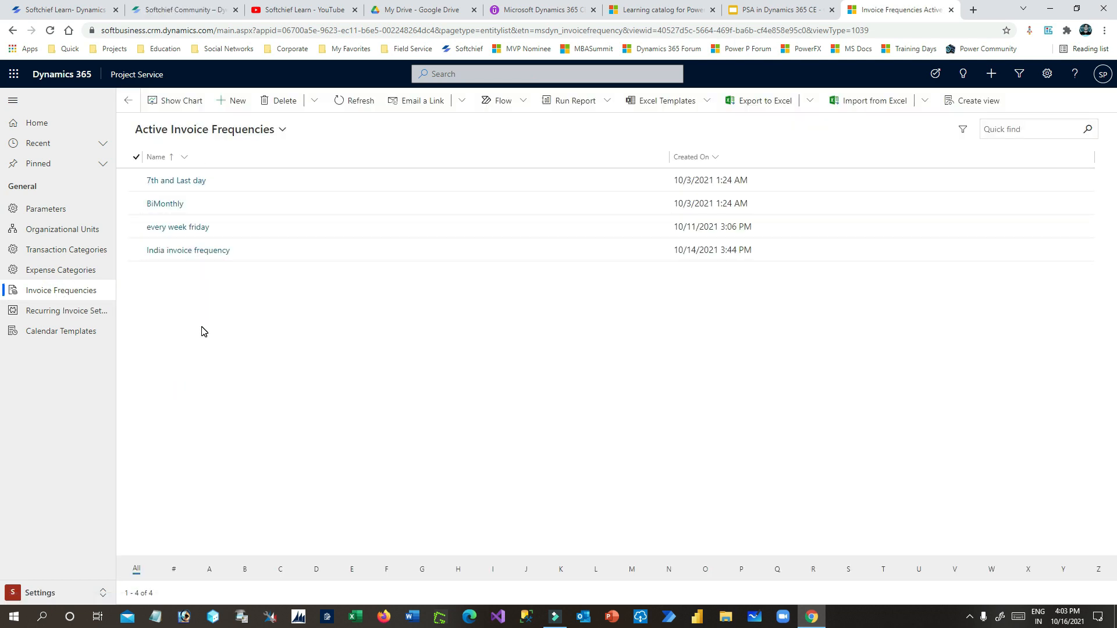
{"action": "left_click", "coordinate": [236, 101]}
{"action": "left_click", "coordinate": [292, 188]}
{"action": "type", "text": "B"}
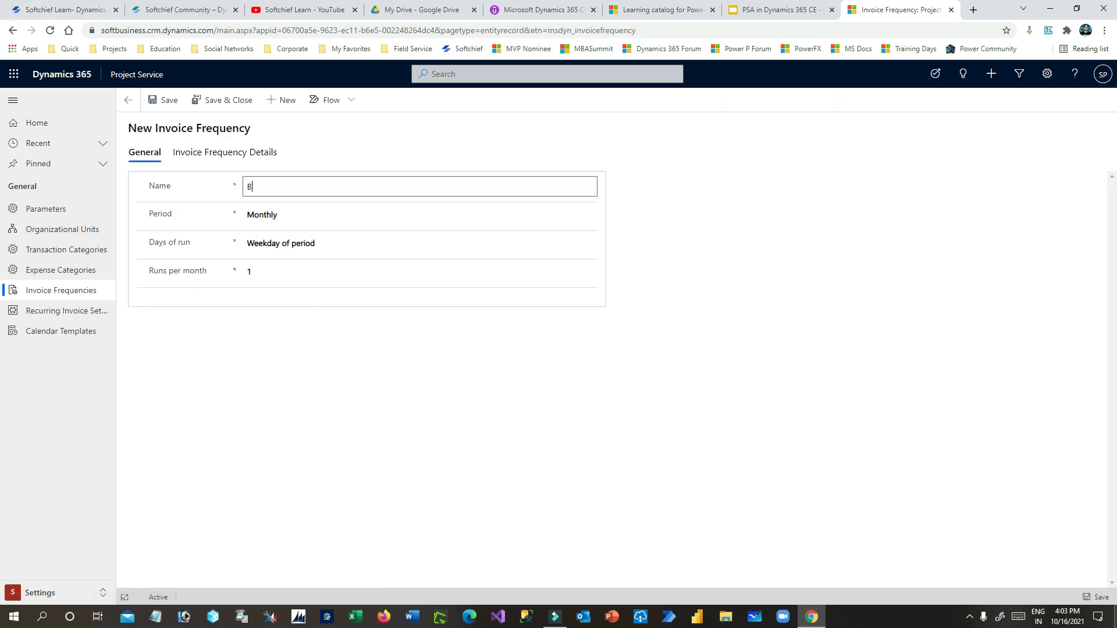
{"action": "type", "text": "ig Deal Invoice Frequ"}
{"action": "left_click", "coordinate": [446, 459]}
{"action": "left_click", "coordinate": [305, 219]}
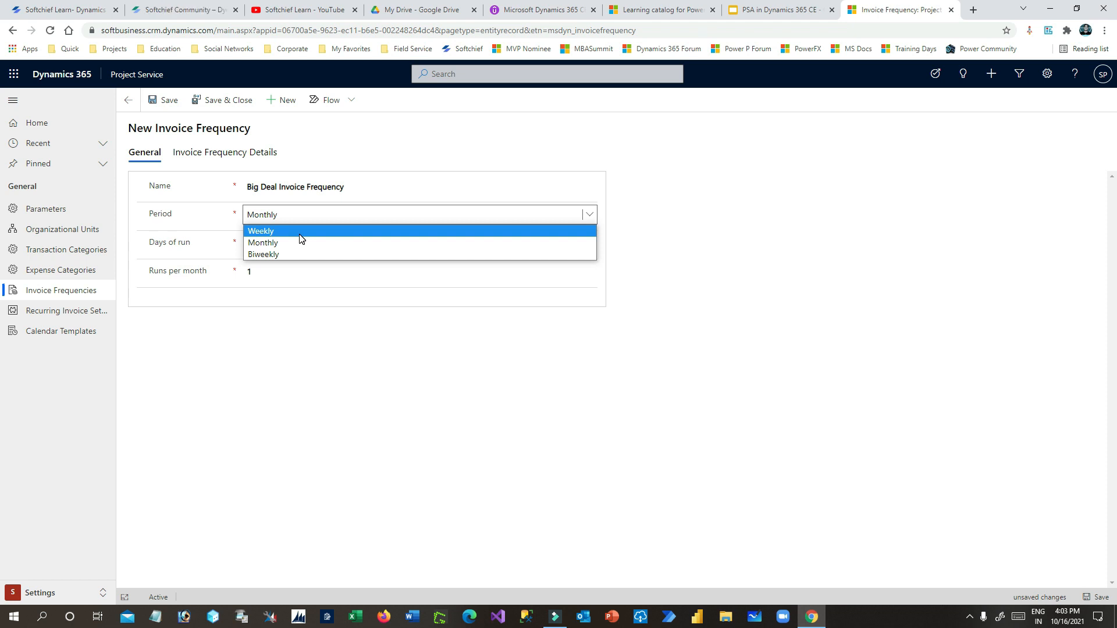
{"action": "left_click", "coordinate": [301, 232]}
{"action": "key", "text": "ctrl+s"}
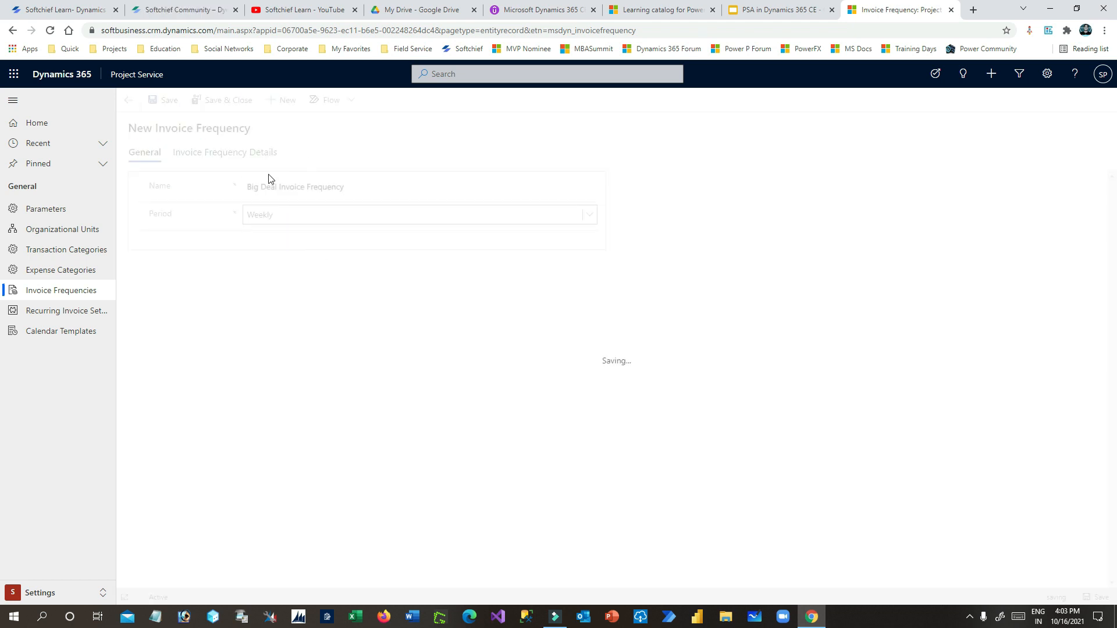
{"action": "left_click", "coordinate": [226, 169]}
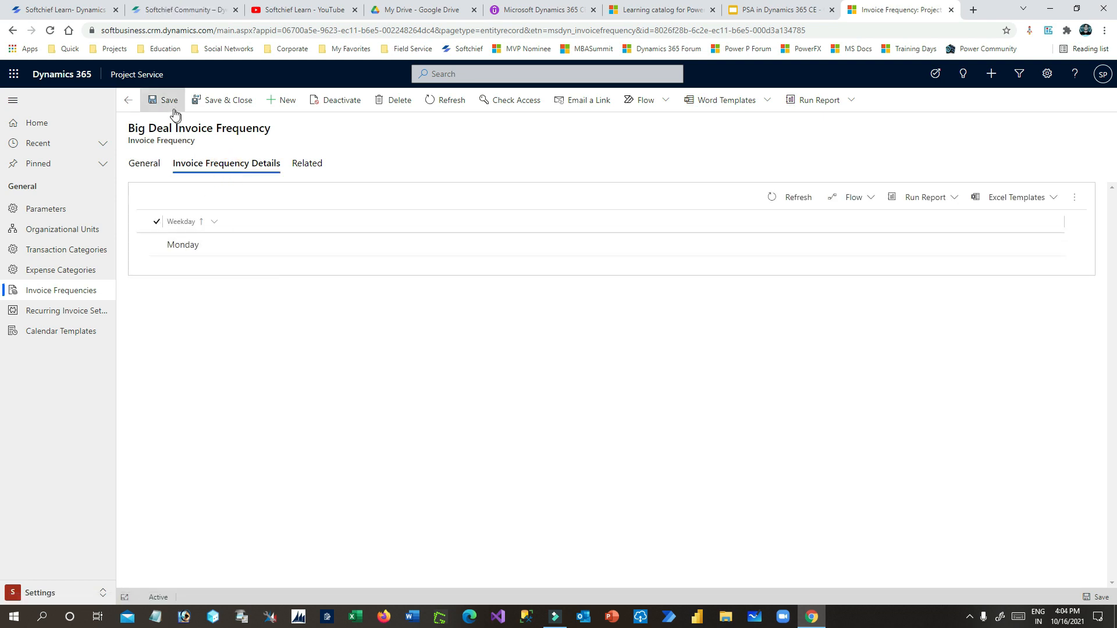
- Change the Monday weekday detail to Friday, rename it 'Every Friday', and save it
{"action": "double_click", "coordinate": [264, 254]}
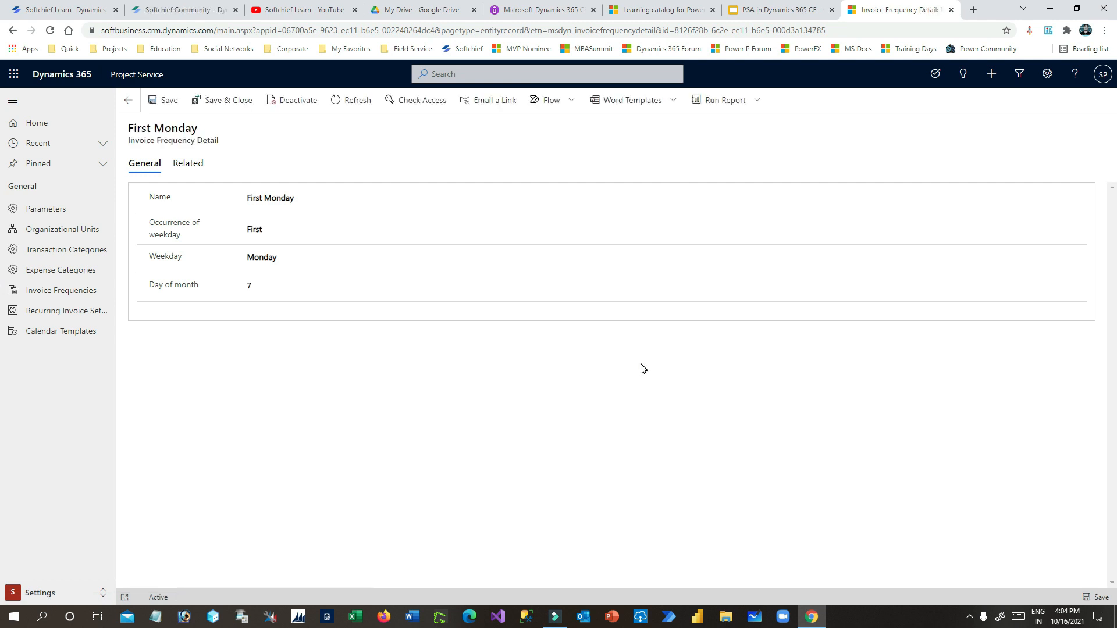
{"action": "left_click", "coordinate": [298, 197]}
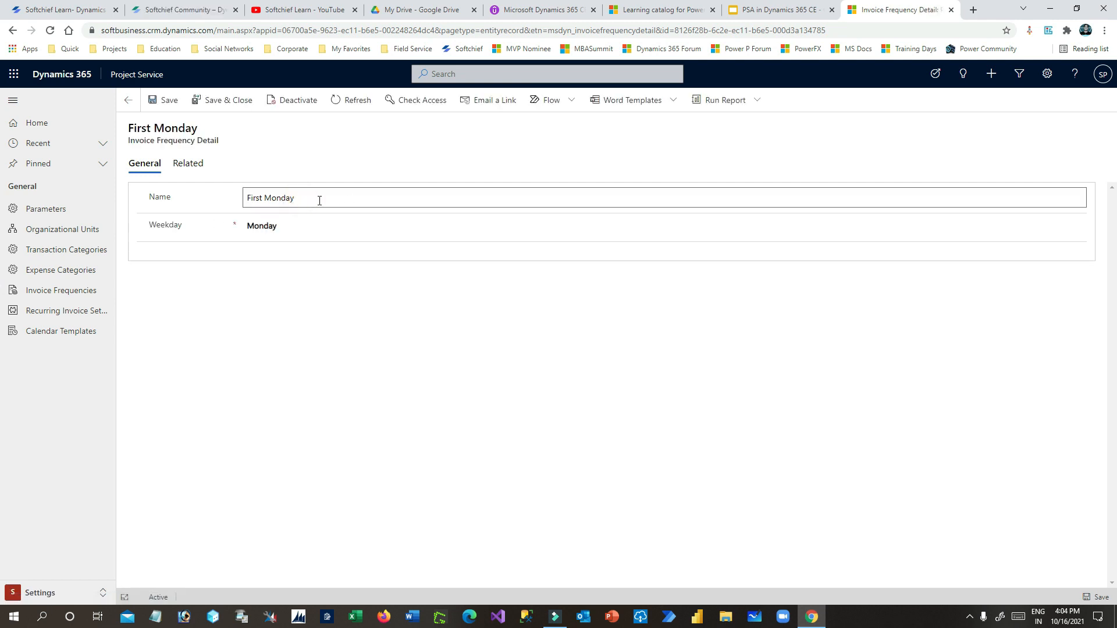
{"action": "left_click", "coordinate": [305, 226]}
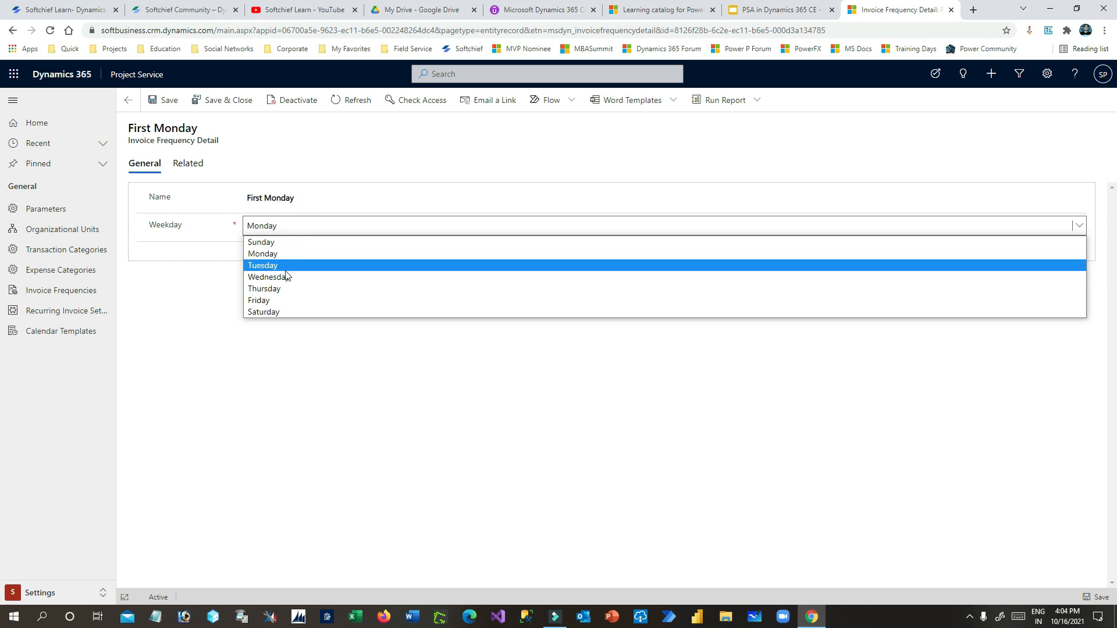
{"action": "left_click", "coordinate": [286, 302]}
{"action": "left_click", "coordinate": [292, 199]}
{"action": "double_click", "coordinate": [281, 198]}
{"action": "left_click", "coordinate": [320, 201]}
{"action": "triple_click", "coordinate": [322, 200]}
{"action": "type", "text": "Every Friday"}
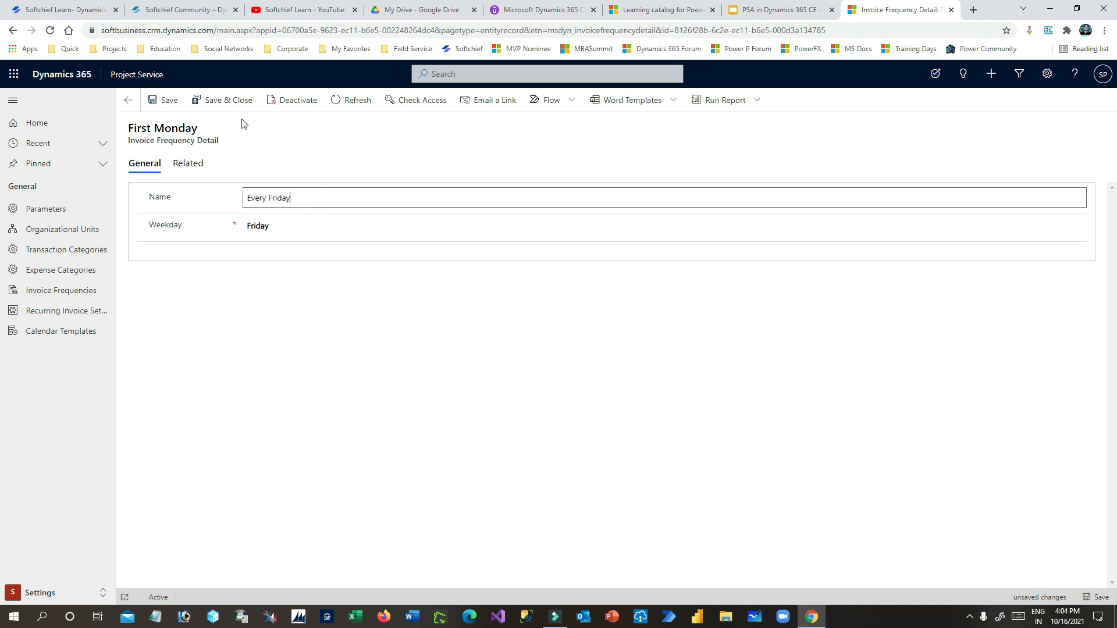
{"action": "left_click", "coordinate": [228, 99]}
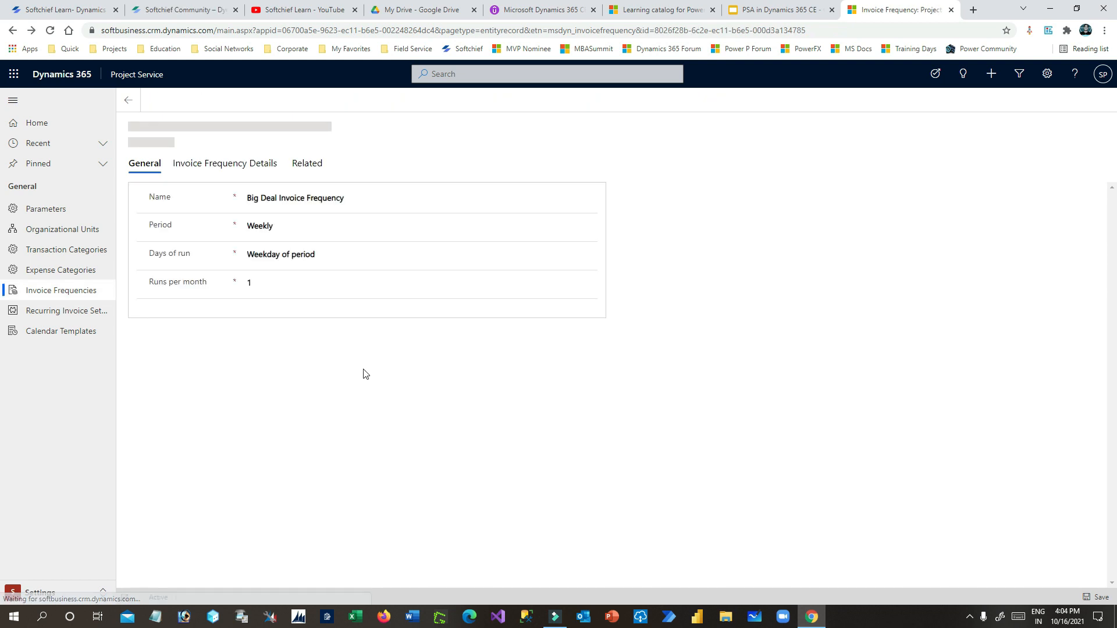
{"action": "left_click", "coordinate": [225, 163]}
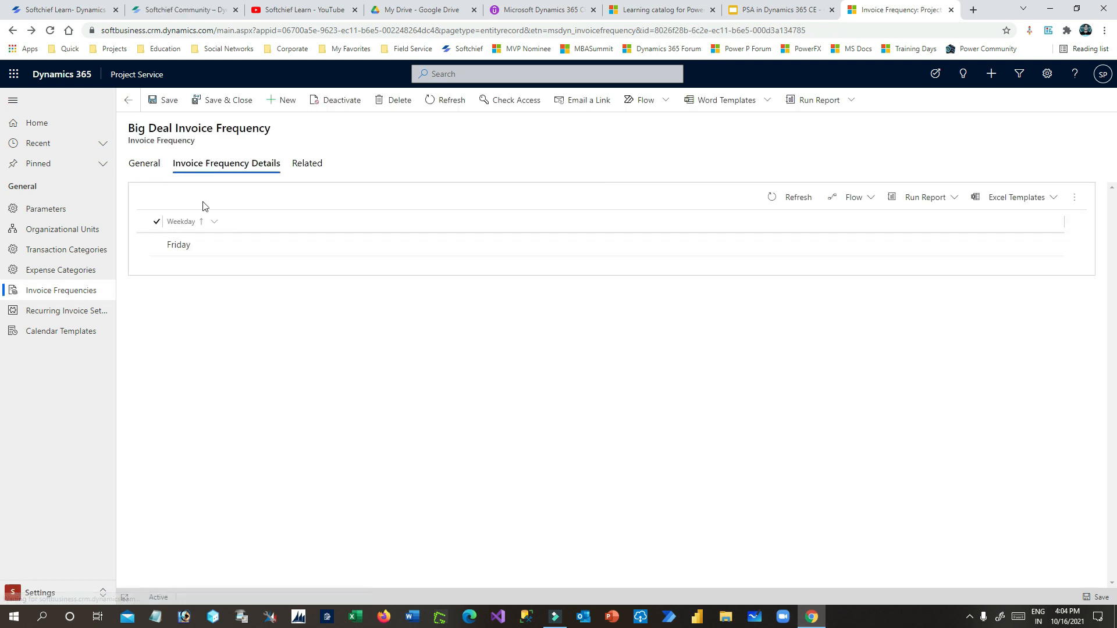
{"action": "left_click", "coordinate": [145, 166]}
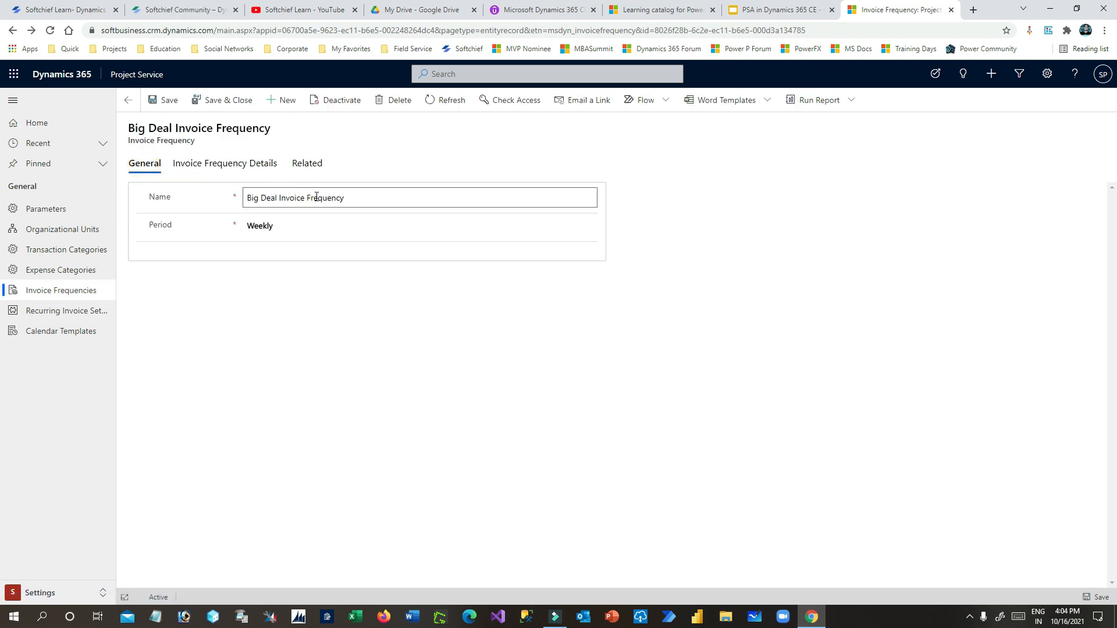
- Save and close Big Deal Invoice Frequency, then return to the PSA deck's Invoice Frequency slide
{"action": "left_click", "coordinate": [225, 104]}
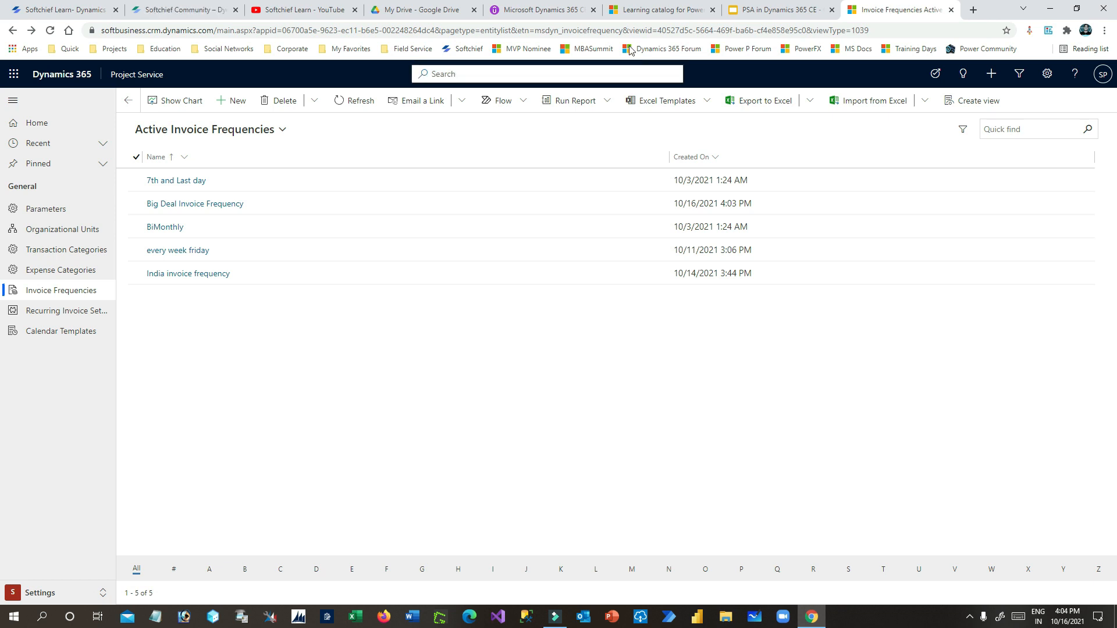
{"action": "left_click", "coordinate": [744, 11]}
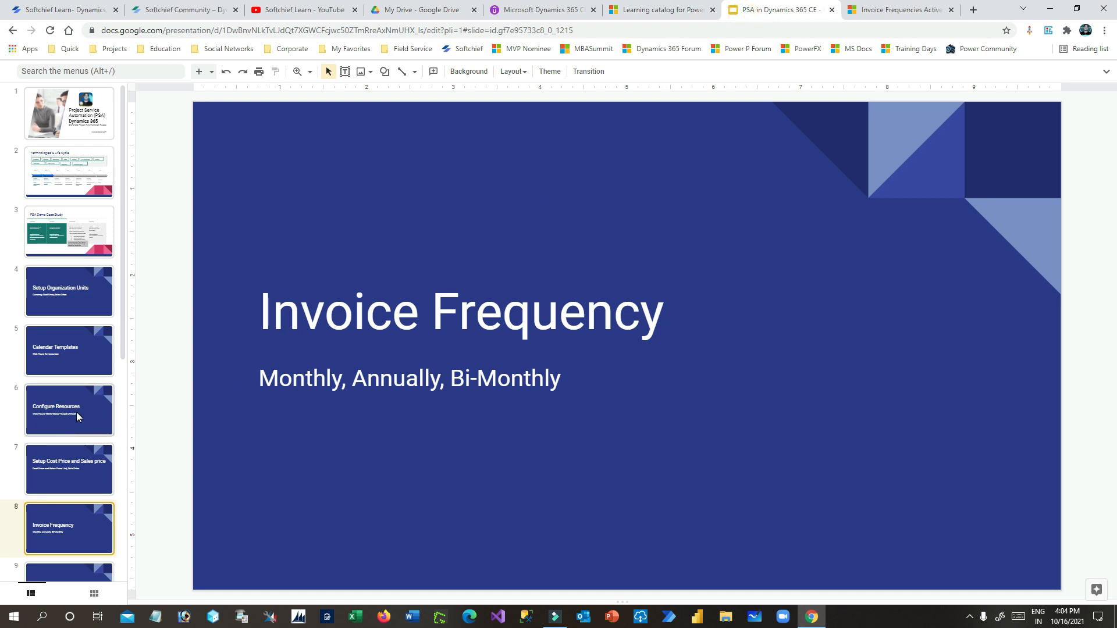
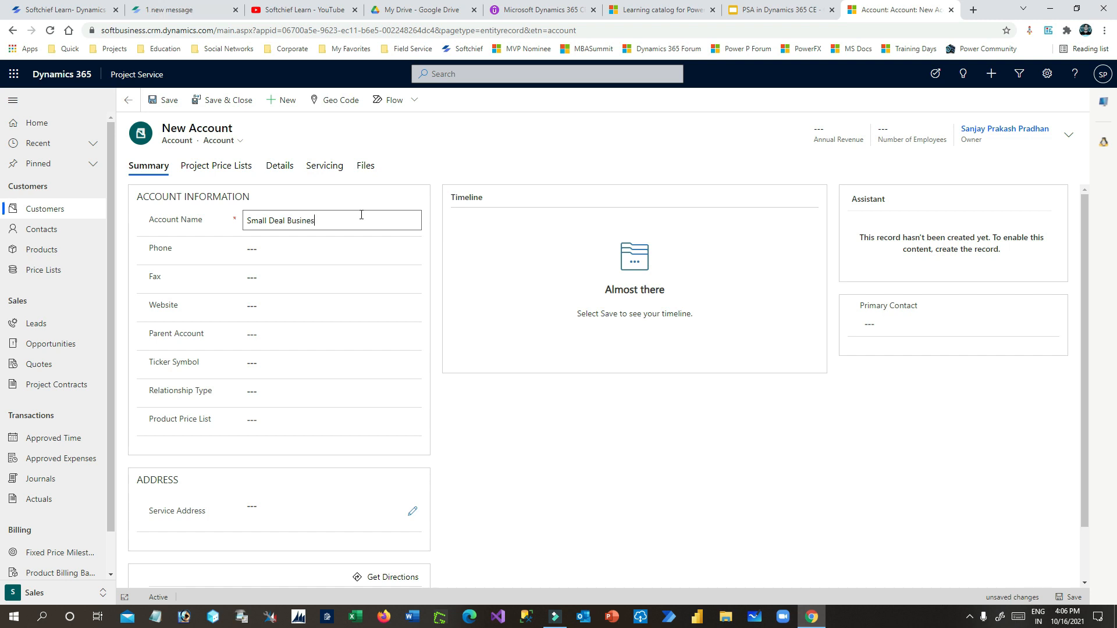
- Fill in the new account's phone number and a website address ending in .com
{"action": "left_click_drag", "start_coordinate": [356, 215], "coordinate": [191, 213]}
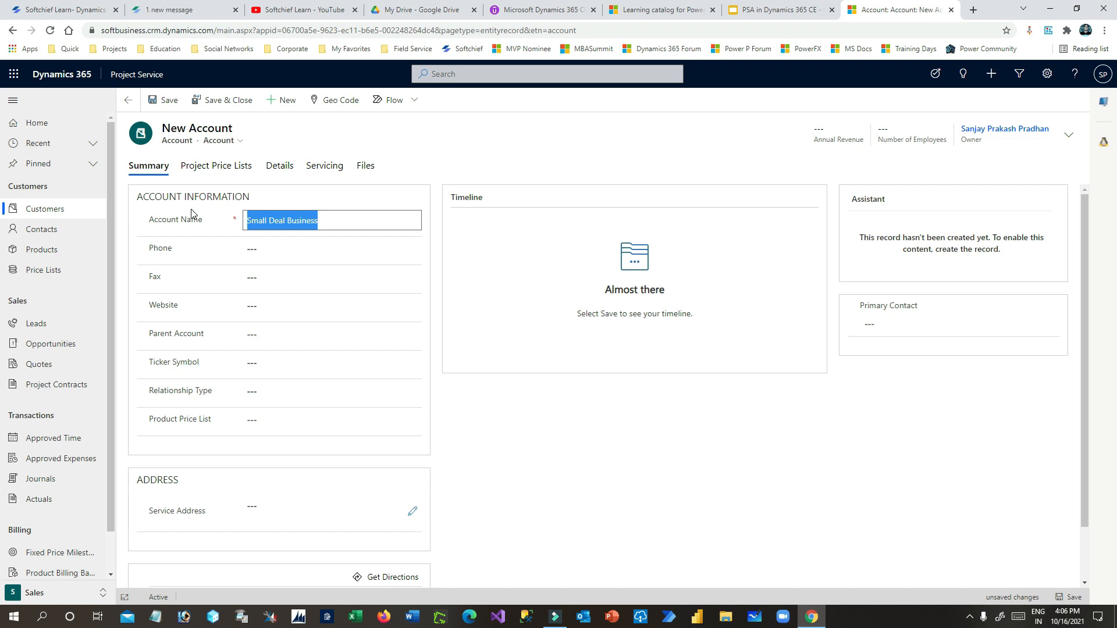
{"action": "left_click", "coordinate": [250, 249]}
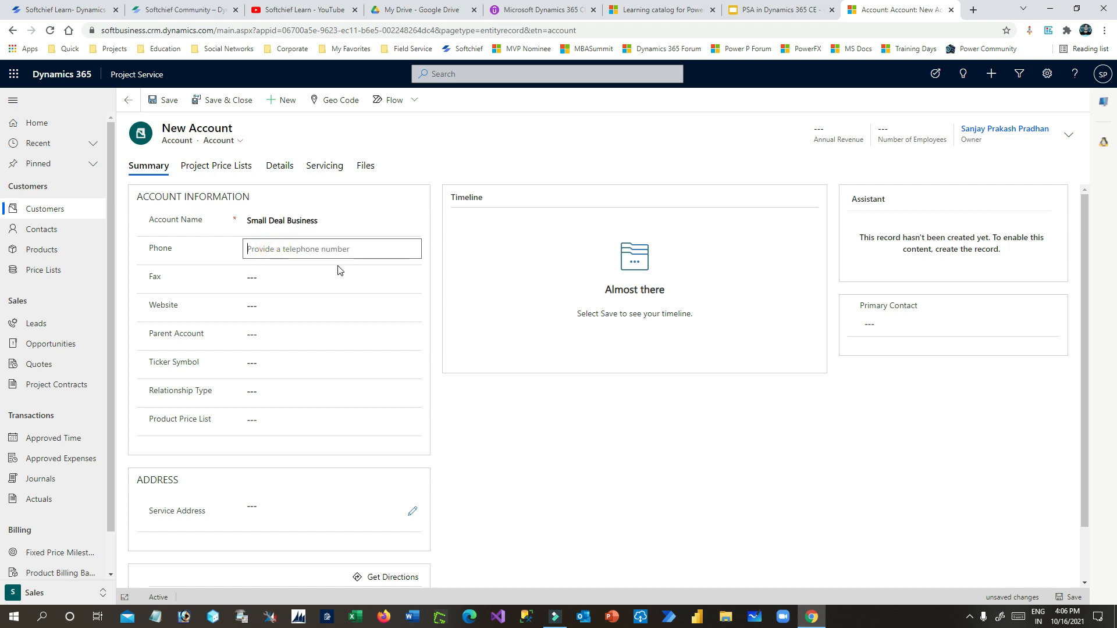
{"action": "type", "text": "1212121212"}
{"action": "left_click", "coordinate": [274, 276]}
{"action": "left_click", "coordinate": [267, 305]}
{"action": "type", "text": "smaalbiz"}
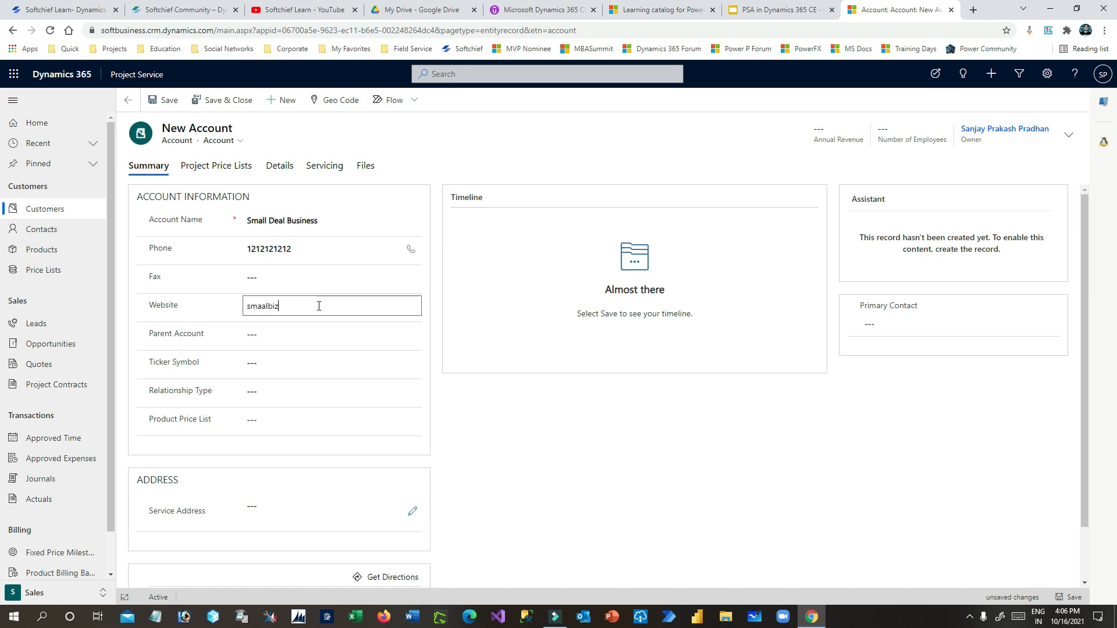
{"action": "left_click", "coordinate": [223, 311]}
{"action": "left_click", "coordinate": [306, 307]}
{"action": "type", "text": ".com"}
{"action": "left_click", "coordinate": [165, 308]}
{"action": "scroll", "coordinate": [174, 311], "scroll_direction": "down", "scroll_amount": 2}
{"action": "left_click", "coordinate": [287, 283]}
- Set Relationship Type to Customer and the price list to Big Deal Sales Price List
{"action": "left_click", "coordinate": [215, 335]}
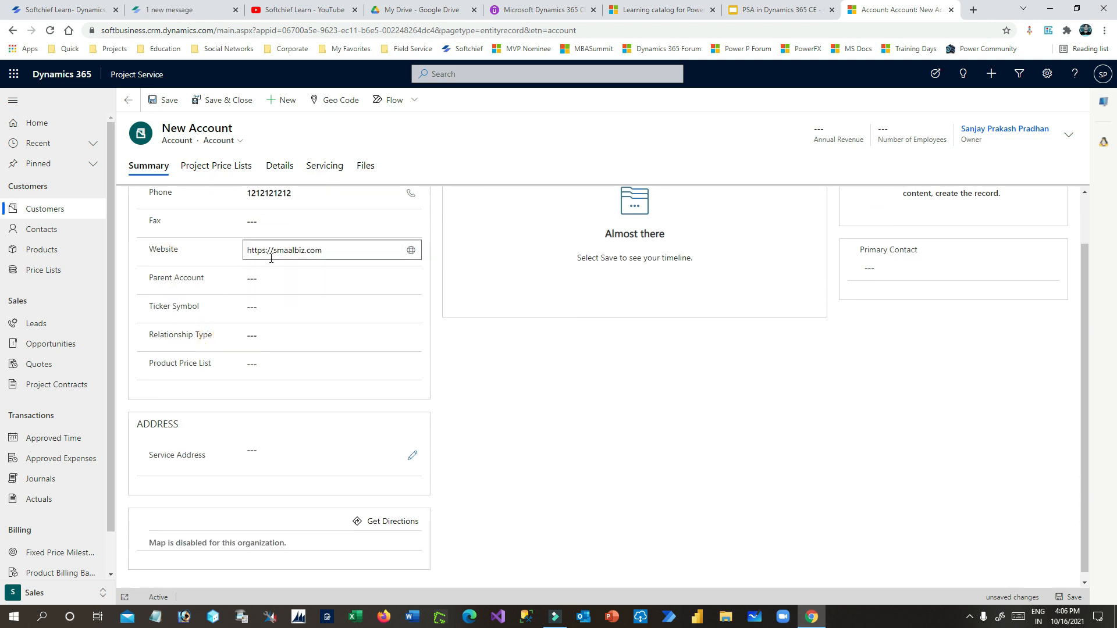
{"action": "left_click", "coordinate": [273, 338]}
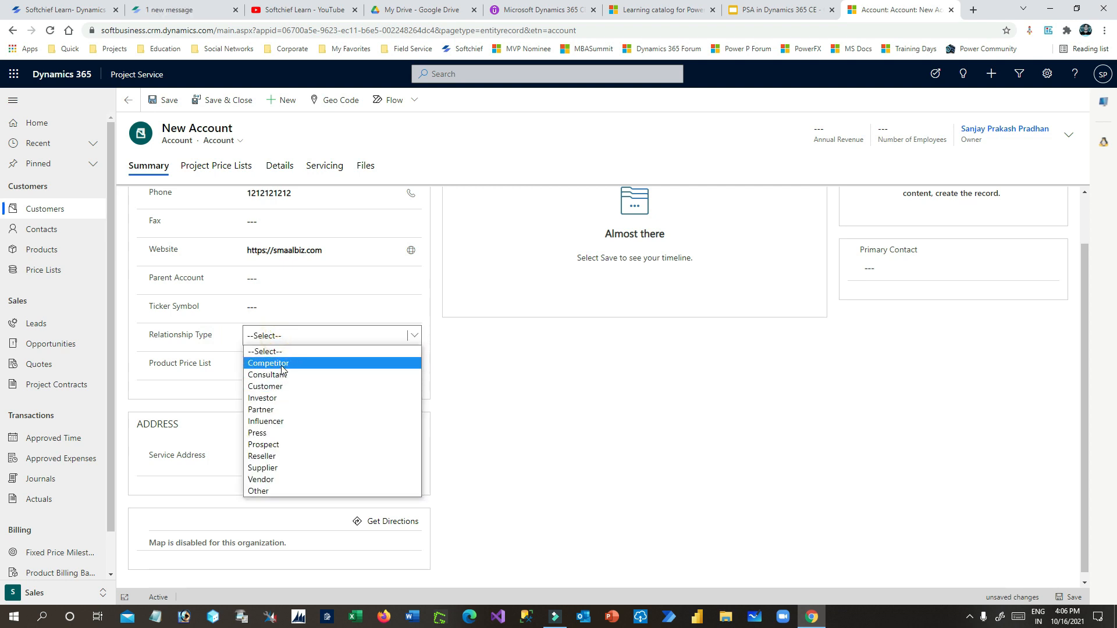
{"action": "left_click", "coordinate": [282, 387]}
{"action": "left_click", "coordinate": [180, 370]}
{"action": "left_click", "coordinate": [288, 364]}
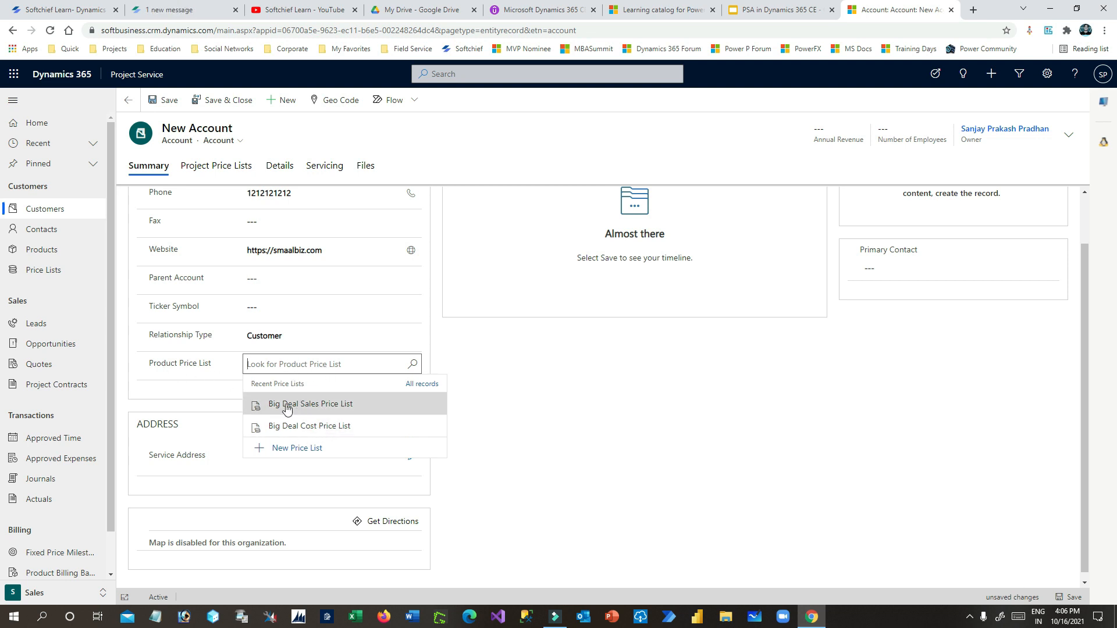
{"action": "left_click", "coordinate": [378, 410]}
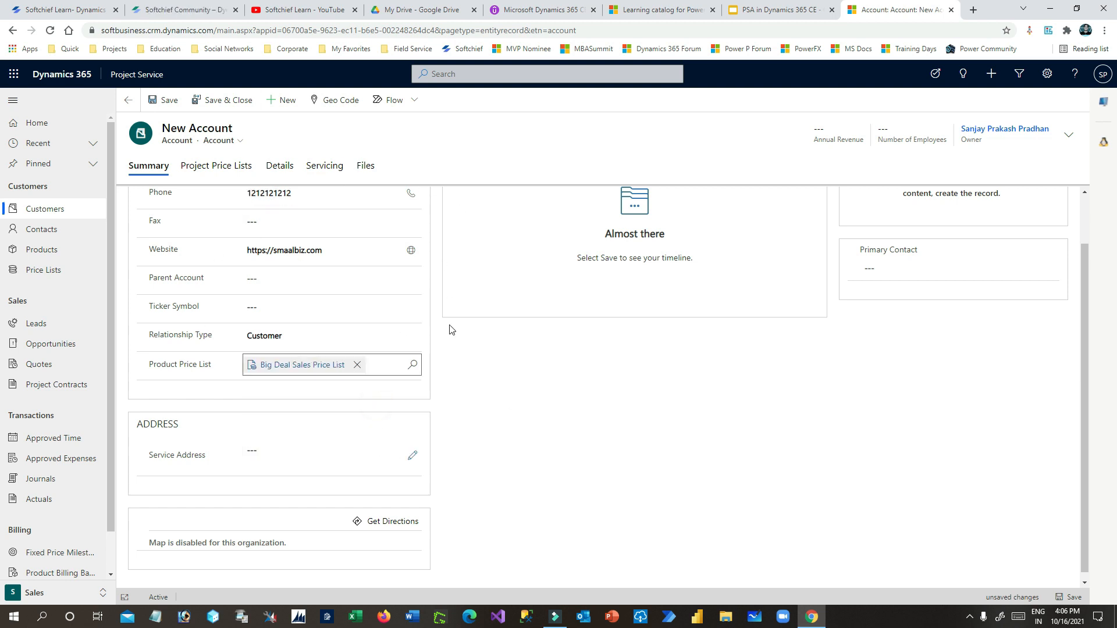
- Open the full Service Address entry form, then a new browser tab
{"action": "left_click", "coordinate": [288, 452]}
{"action": "left_click", "coordinate": [412, 450]}
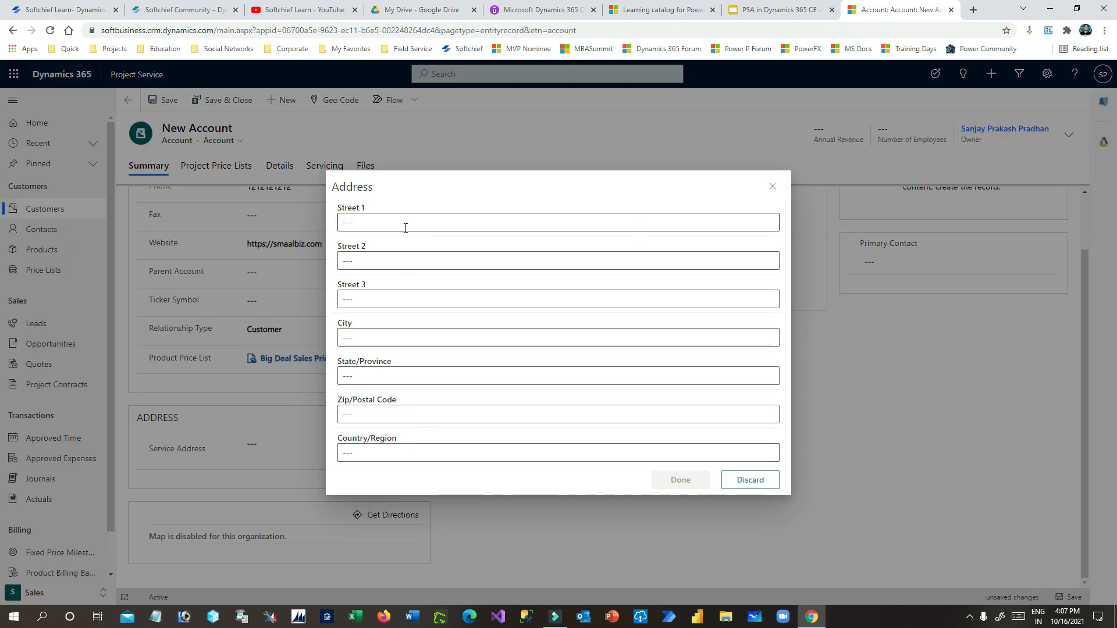
{"action": "left_click", "coordinate": [405, 227]}
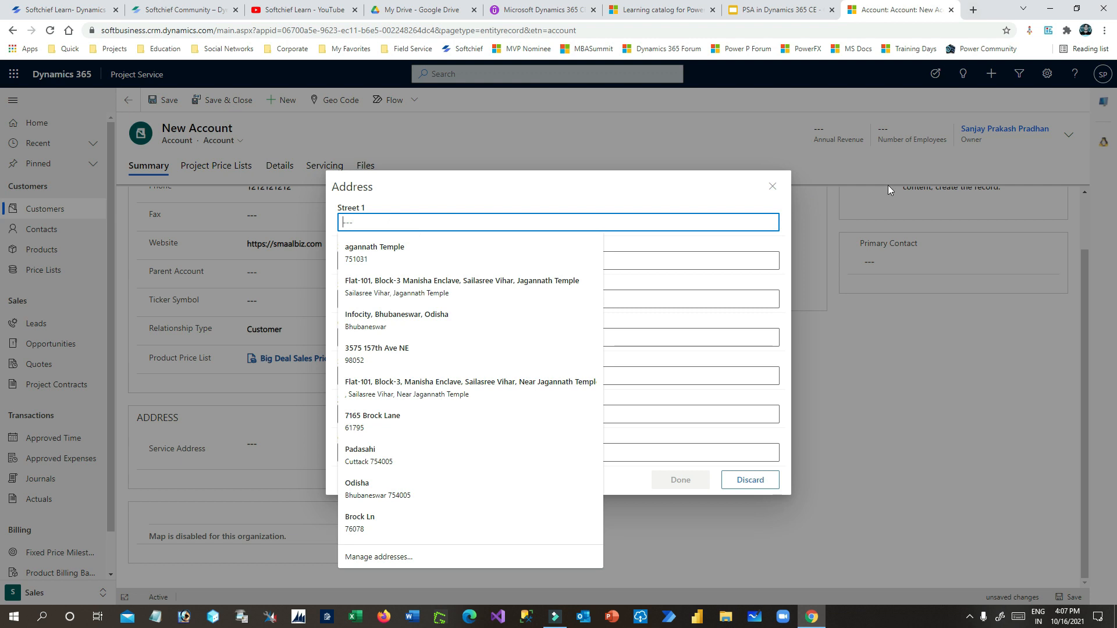
{"action": "left_click", "coordinate": [729, 195]}
{"action": "left_click", "coordinate": [973, 10]}
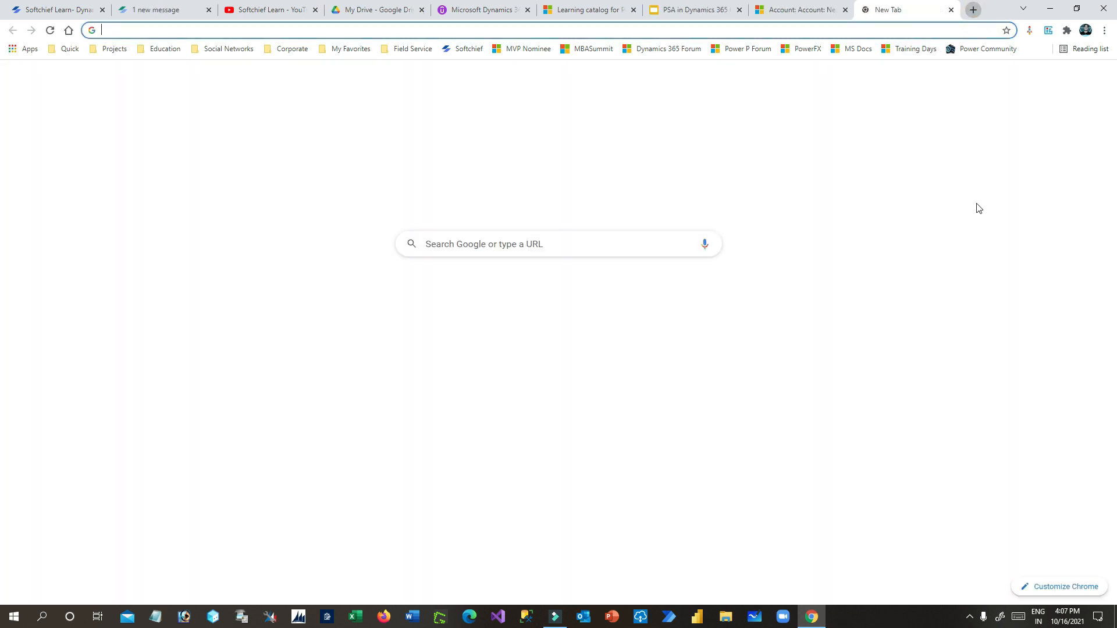
- Search Google for 'california sample address' and open the Random California Address result
{"action": "type", "text": "californaia samope"}
{"action": "key", "text": "BackSpace"}
{"action": "key", "text": "BackSpace"}
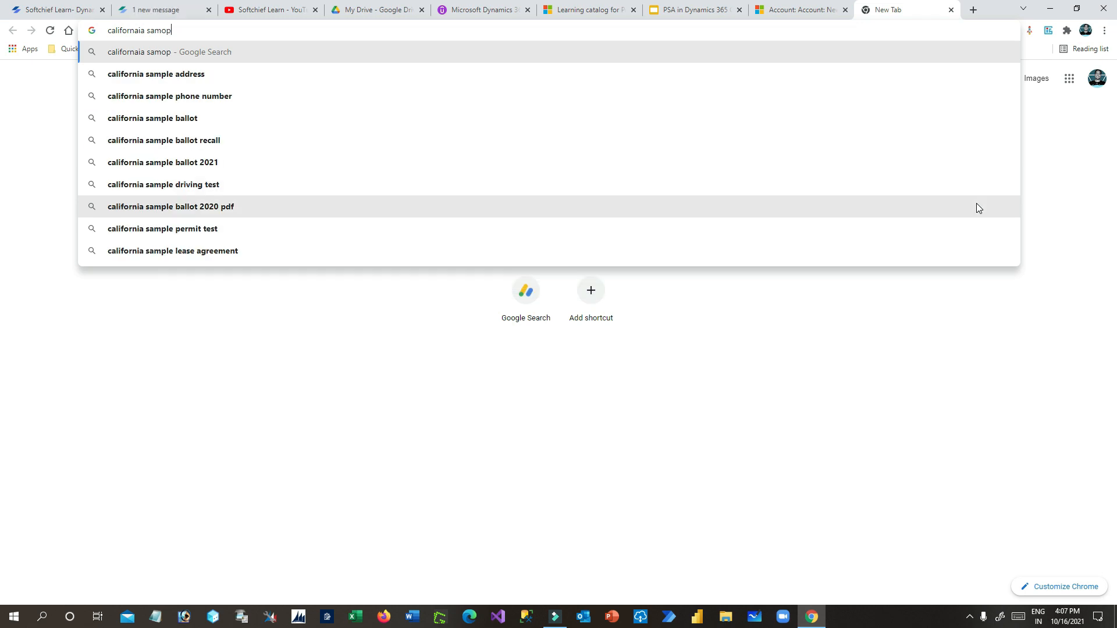
{"action": "key", "text": "BackSpace"}
{"action": "key", "text": "BackSpace"}
{"action": "type", "text": "ple address"}
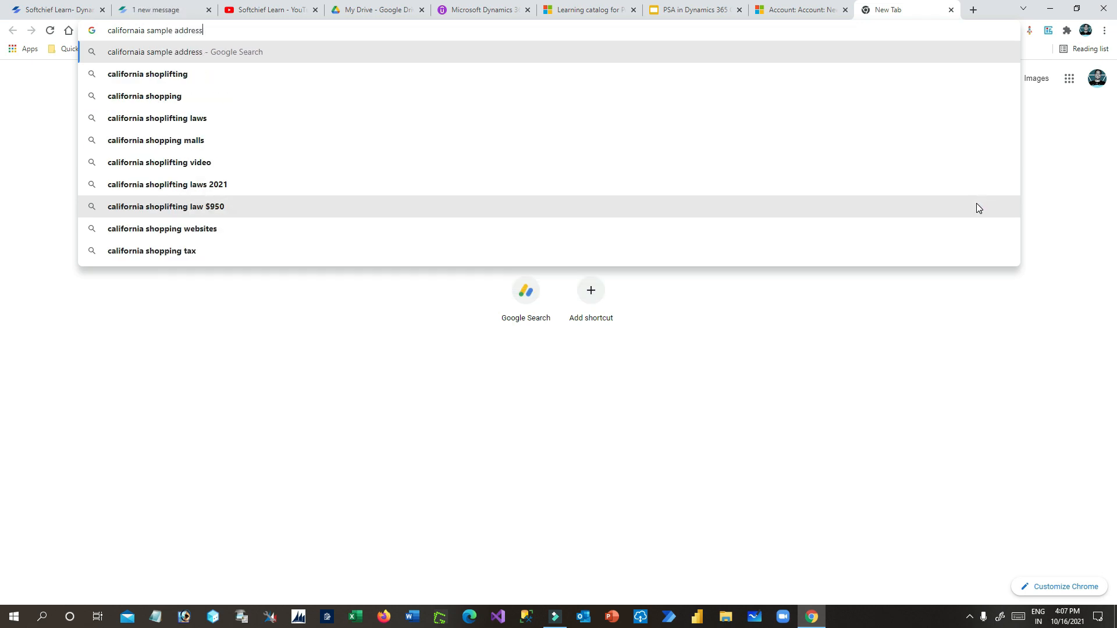
{"action": "left_click", "coordinate": [170, 76]}
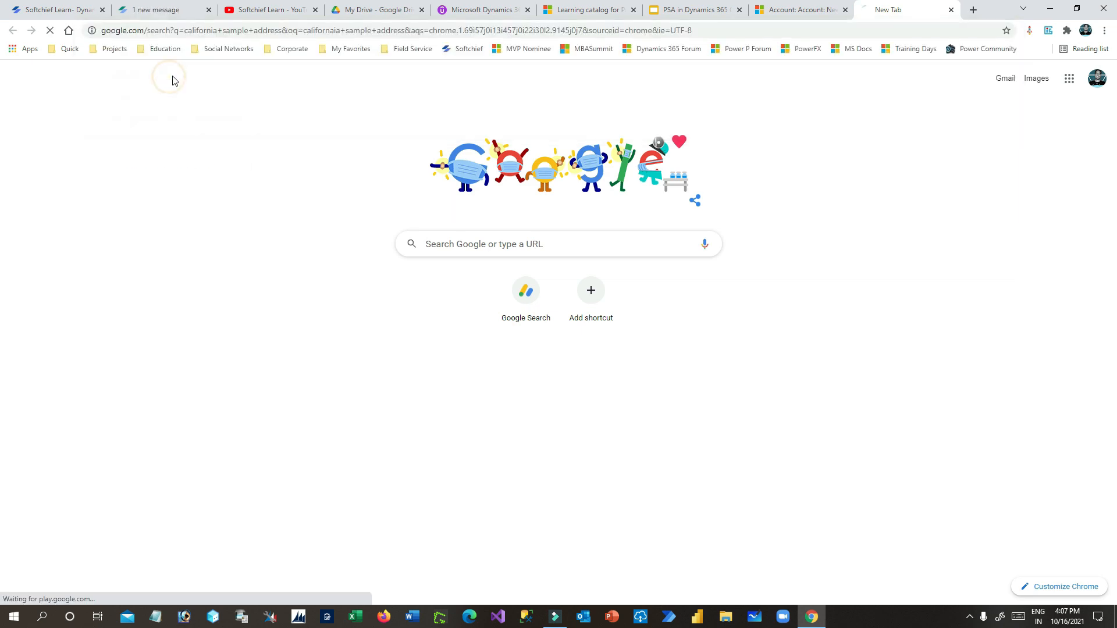
{"action": "left_click", "coordinate": [197, 185]}
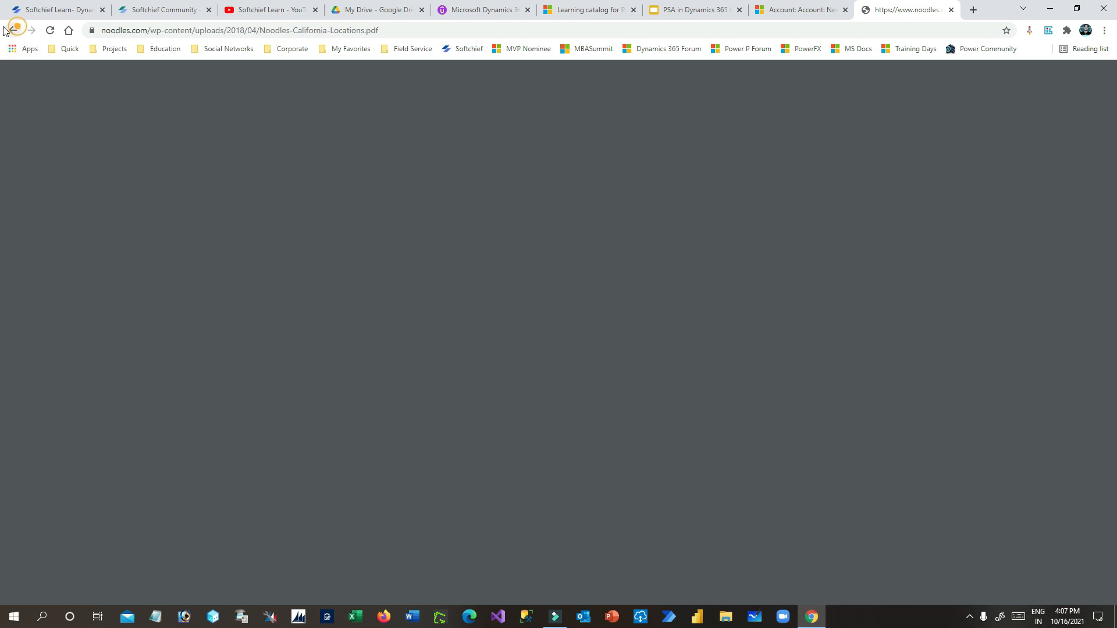
{"action": "left_click", "coordinate": [13, 30]}
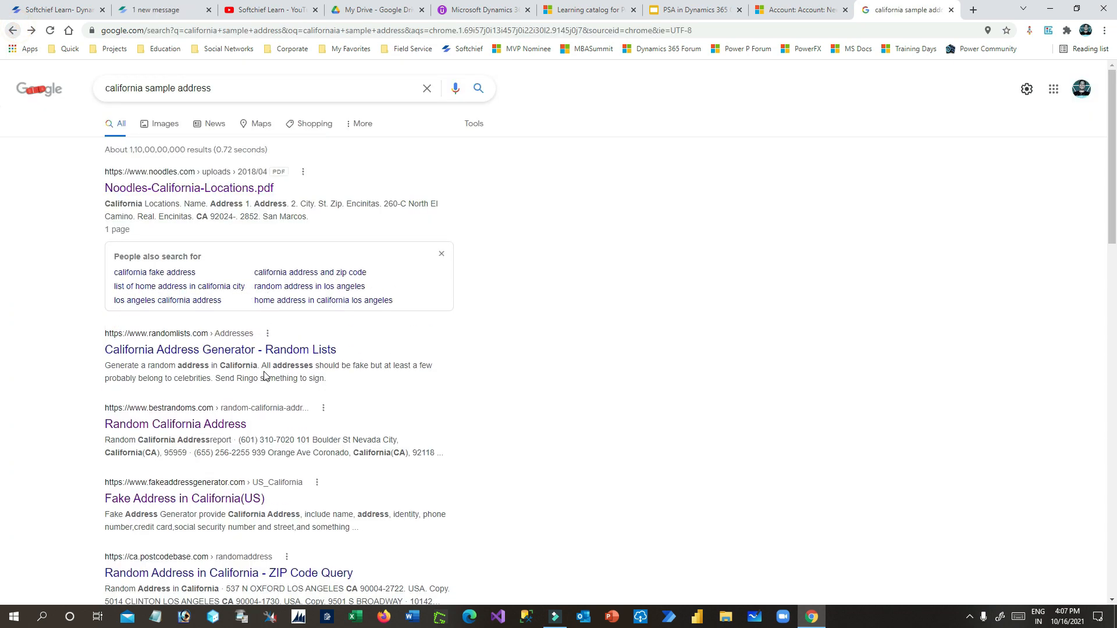
{"action": "left_click", "coordinate": [174, 424]}
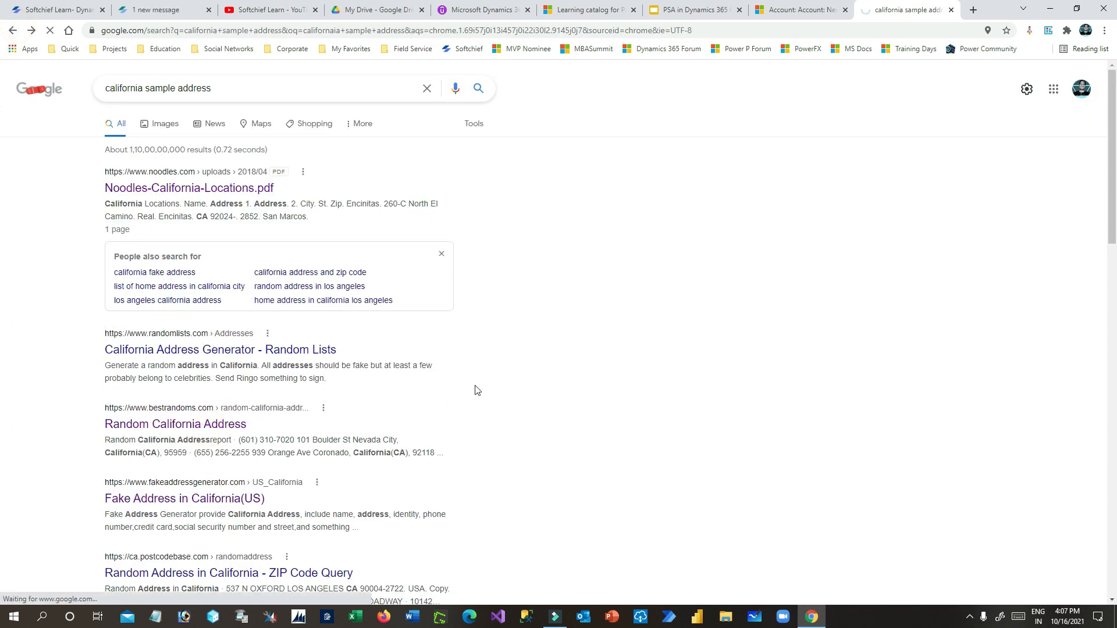
- Copy the second sample address block and paste it into the account's Street 1
{"action": "scroll", "coordinate": [637, 282], "scroll_direction": "down", "scroll_amount": 5}
{"action": "scroll", "coordinate": [639, 294], "scroll_direction": "up", "scroll_amount": 4}
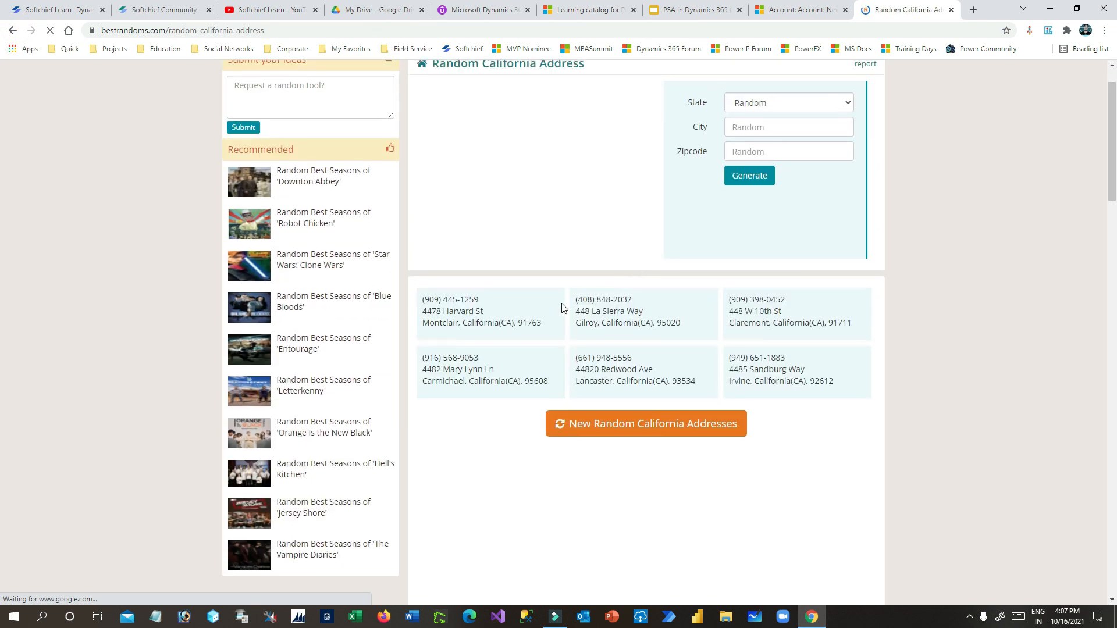
{"action": "left_click_drag", "start_coordinate": [574, 303], "coordinate": [679, 324]}
{"action": "key", "text": "ctrl+c"}
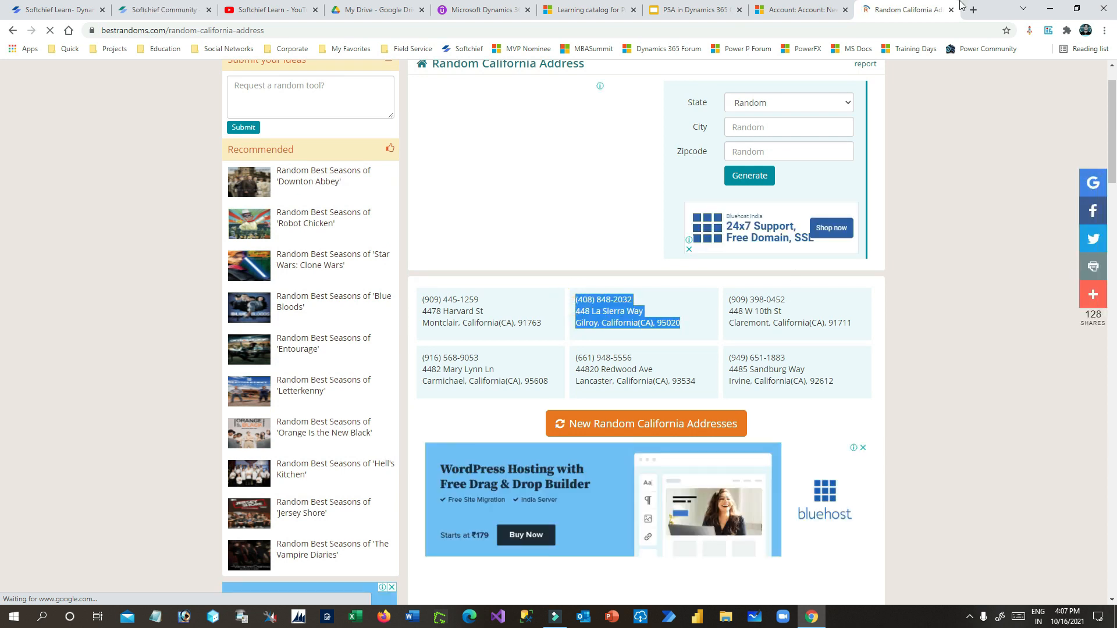
{"action": "left_click", "coordinate": [806, 7]}
{"action": "left_click", "coordinate": [457, 224]}
{"action": "key", "text": "ctrl+v"}
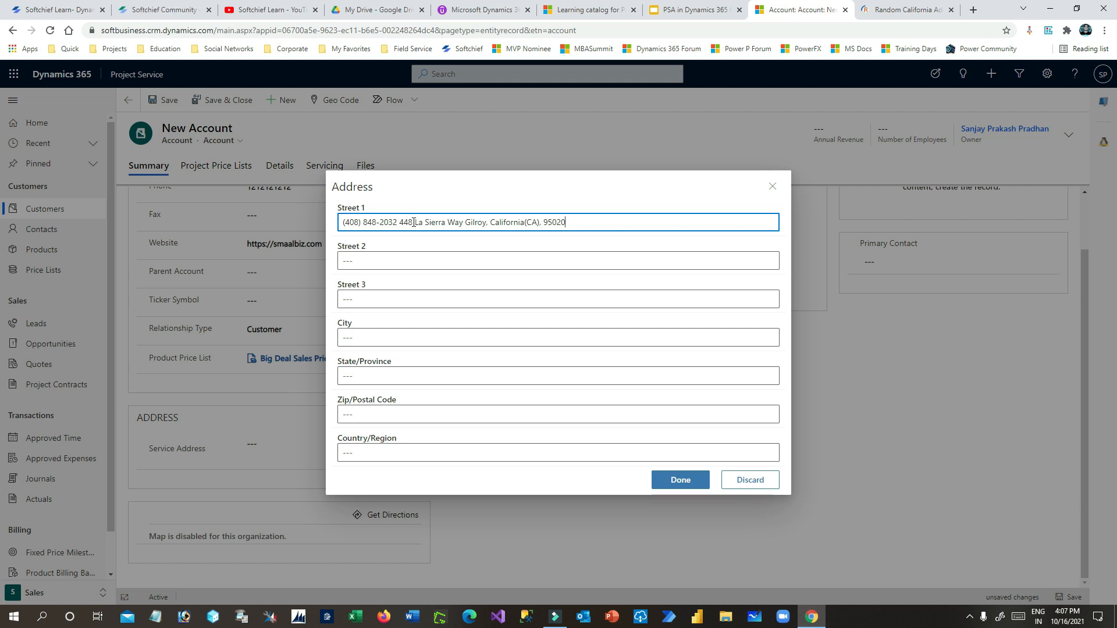
- Strip the phone and house-number prefix from Street 1 and move the state and zip into Street 2
{"action": "left_click_drag", "start_coordinate": [416, 223], "coordinate": [342, 223]}
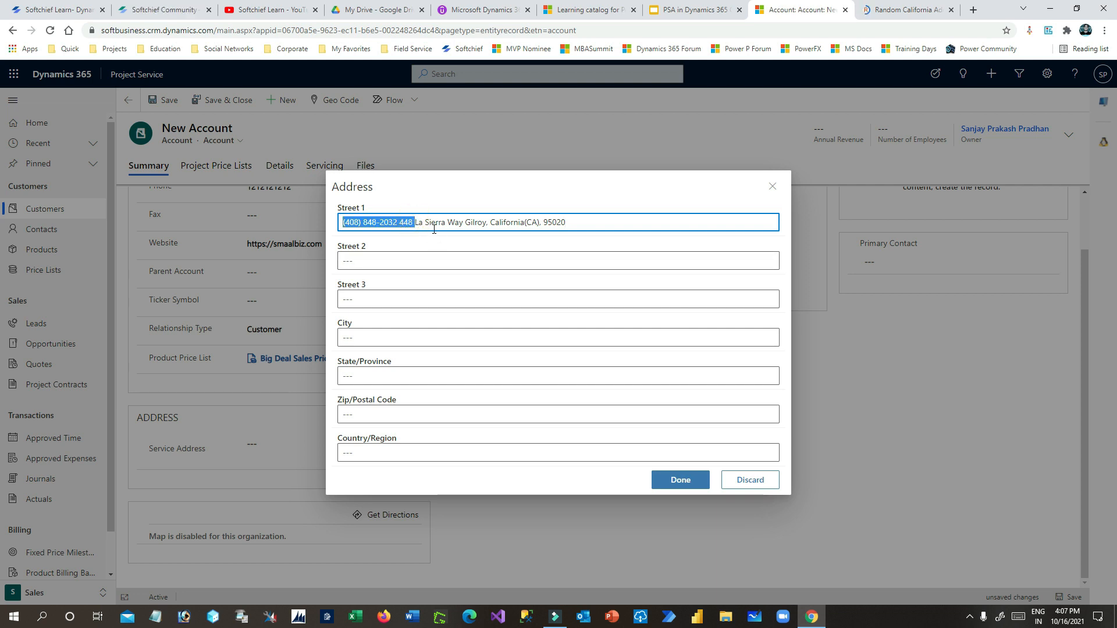
{"action": "left_click", "coordinate": [432, 229]}
{"action": "left_click_drag", "start_coordinate": [414, 221], "coordinate": [342, 222]}
{"action": "key", "text": "BackSpace"}
{"action": "left_click_drag", "start_coordinate": [418, 222], "coordinate": [613, 220]}
{"action": "key", "text": "BackSpace"}
{"action": "left_click", "coordinate": [396, 259]}
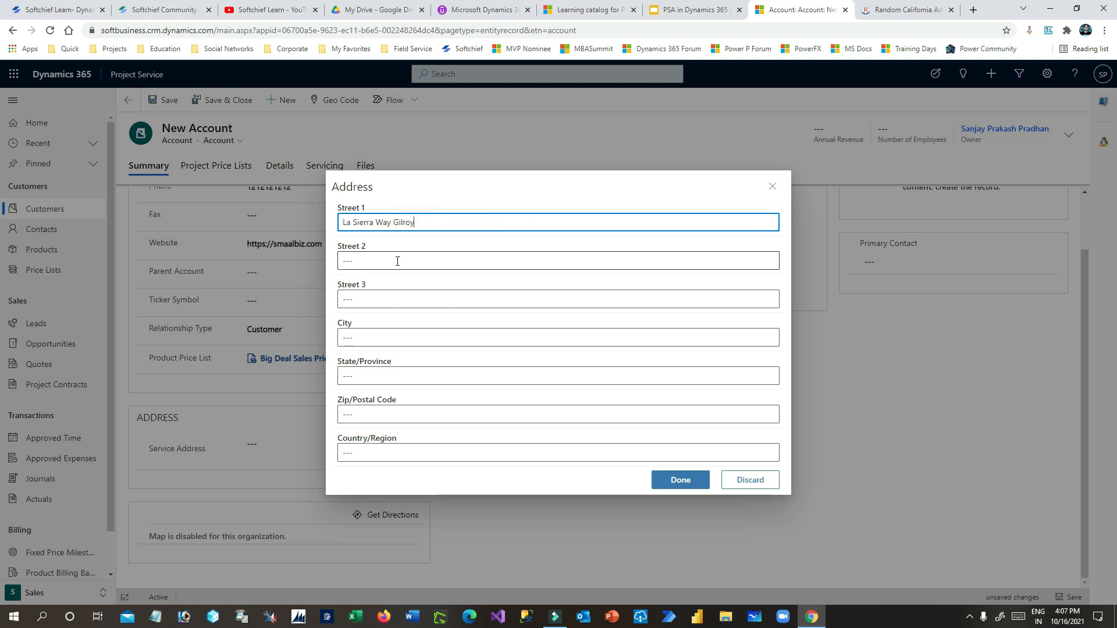
{"action": "type", "text": "California(CA), 95020"}
- Put the zip code into the Zip/Postal Code field, leaving the City field clear
{"action": "left_click", "coordinate": [415, 288]}
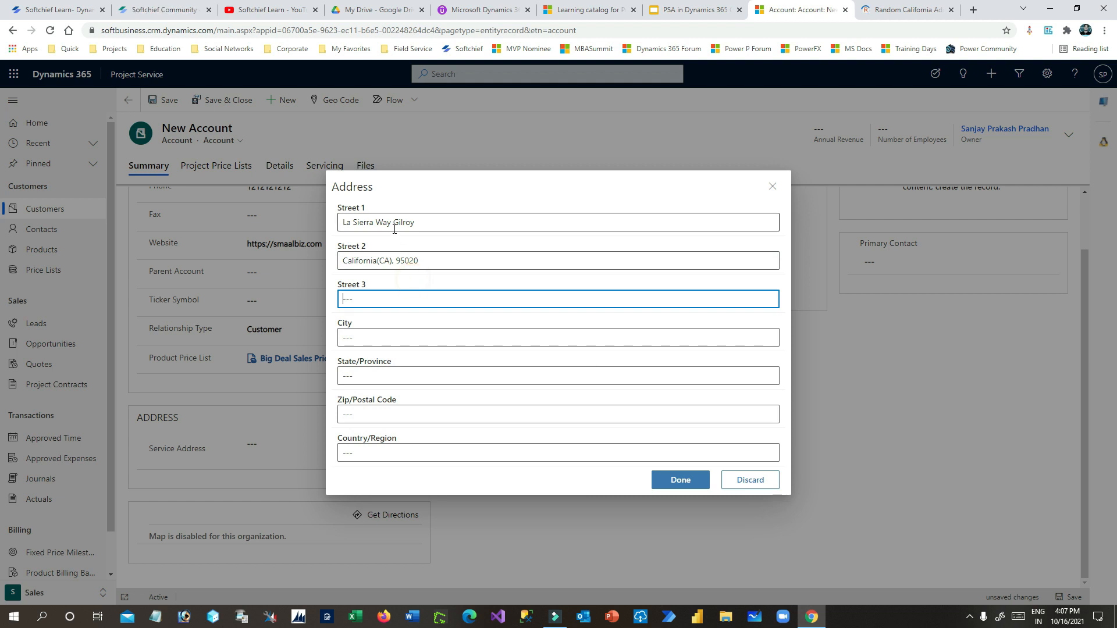
{"action": "left_click_drag", "start_coordinate": [395, 260], "coordinate": [473, 262]}
{"action": "key", "text": "ctrl+c"}
{"action": "left_click", "coordinate": [411, 375]}
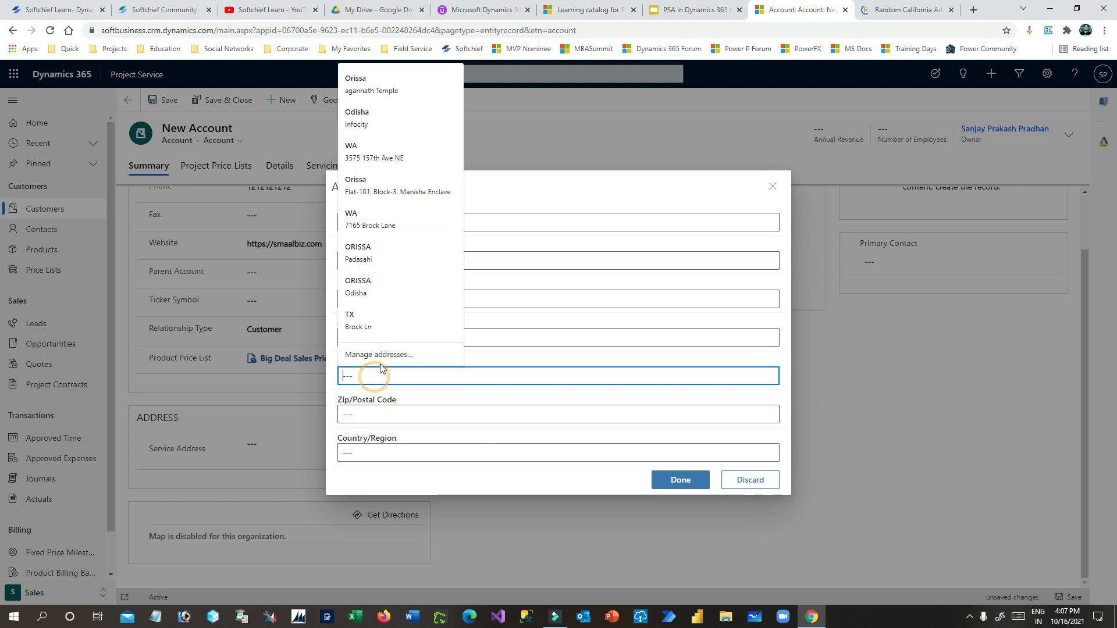
{"action": "left_click", "coordinate": [536, 344]}
{"action": "left_click", "coordinate": [470, 335]}
{"action": "key", "text": "ctrl+v"}
{"action": "double_click", "coordinate": [369, 335]}
{"action": "key", "text": "ctrl+c"}
{"action": "key", "text": "BackSpace"}
{"action": "left_click", "coordinate": [363, 414]}
{"action": "key", "text": "ctrl+v"}
- Confirm the service address and save and close the account
{"action": "left_click", "coordinate": [385, 453]}
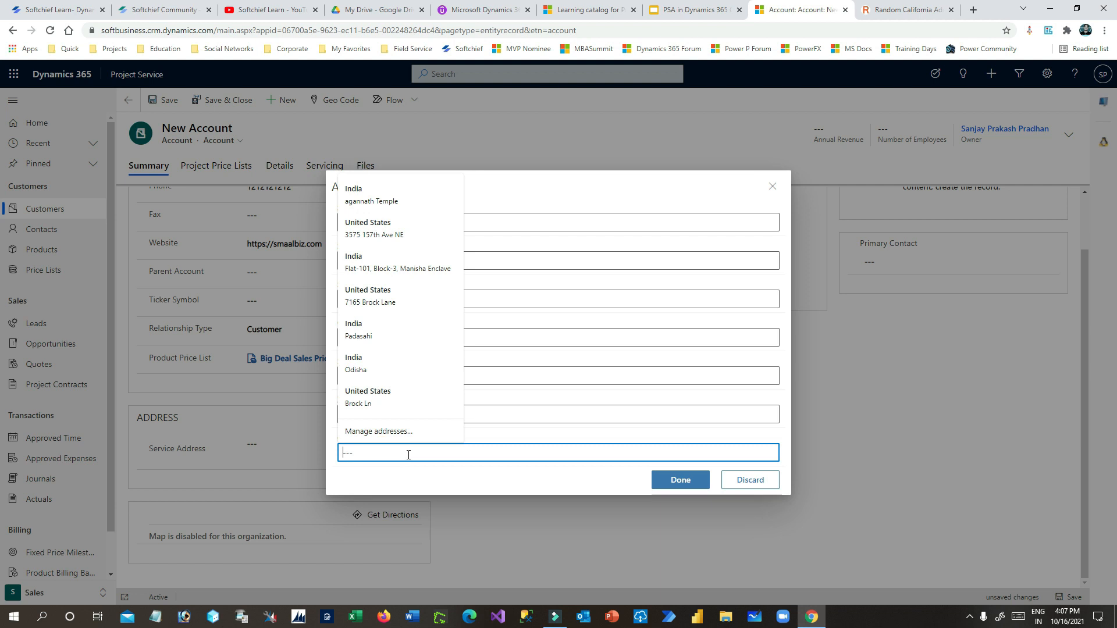
{"action": "left_click", "coordinate": [680, 479]}
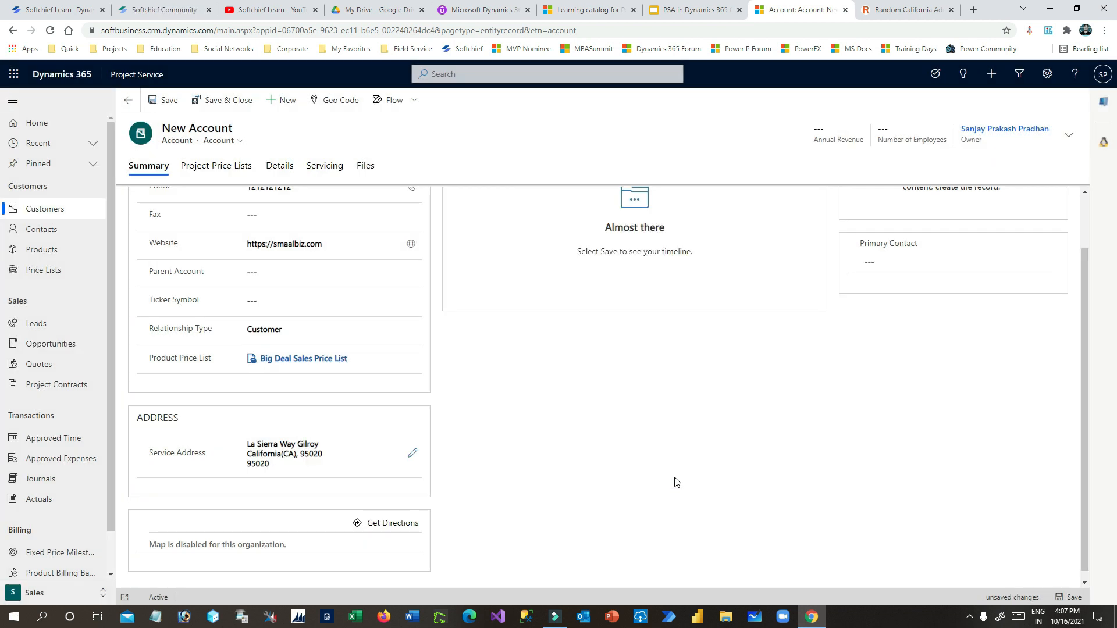
{"action": "scroll", "coordinate": [309, 419], "scroll_direction": "down", "scroll_amount": 1}
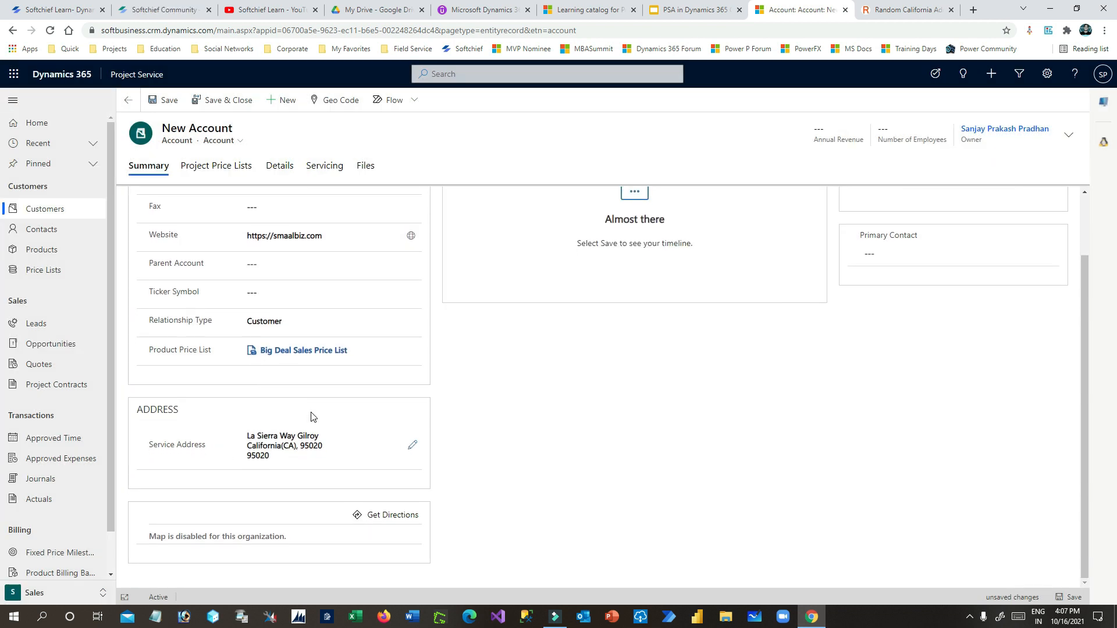
{"action": "left_click", "coordinate": [210, 103]}
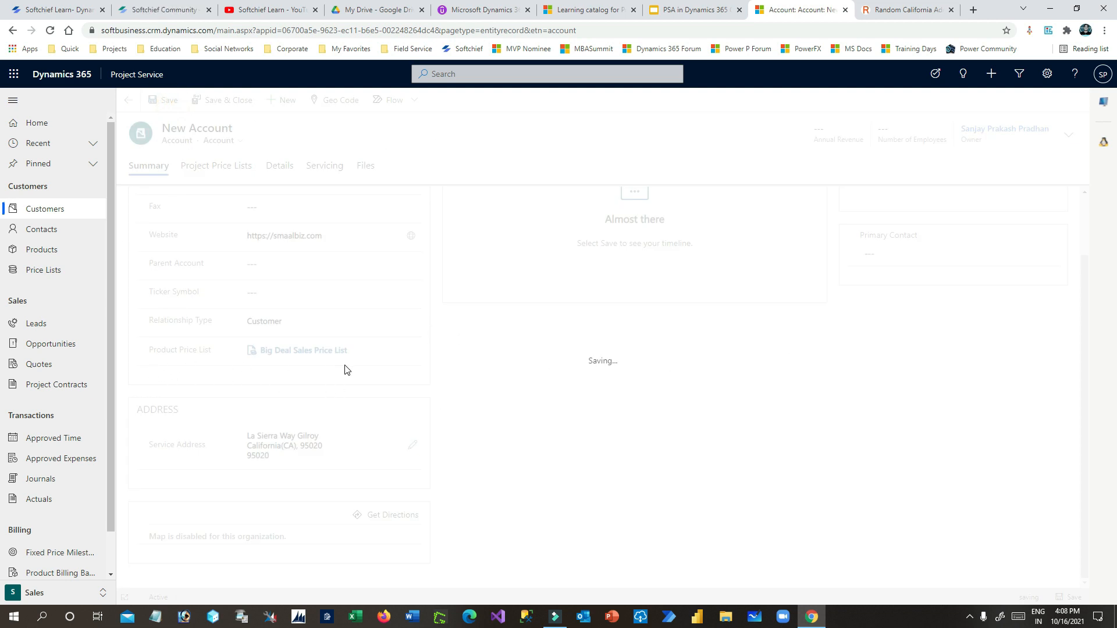
- Enter Annual Revenue 500,000 and Number of Employees 60,000 in the account header details
{"action": "left_click", "coordinate": [1101, 108]}
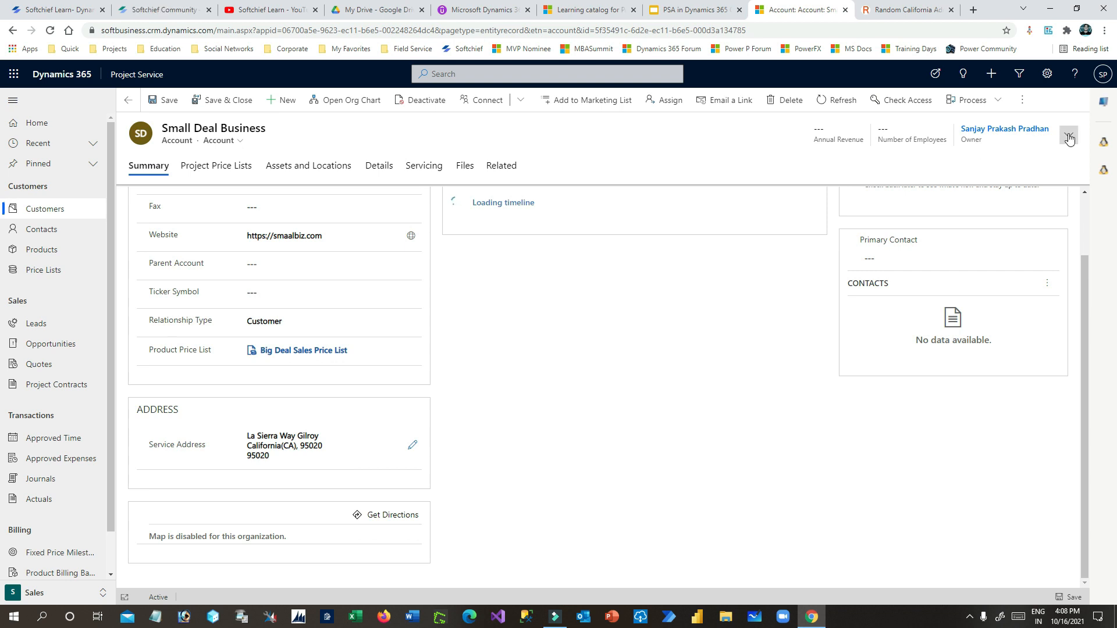
{"action": "left_click", "coordinate": [1068, 134]}
{"action": "left_click", "coordinate": [972, 171]}
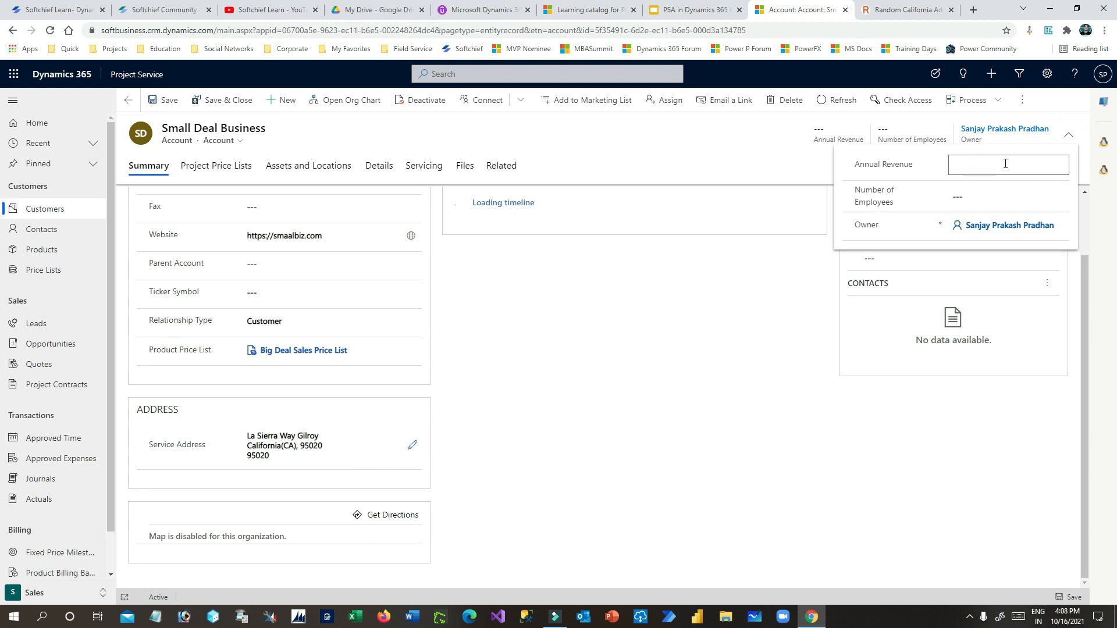
{"action": "type", "text": "500,000"}
{"action": "left_click", "coordinate": [970, 192]}
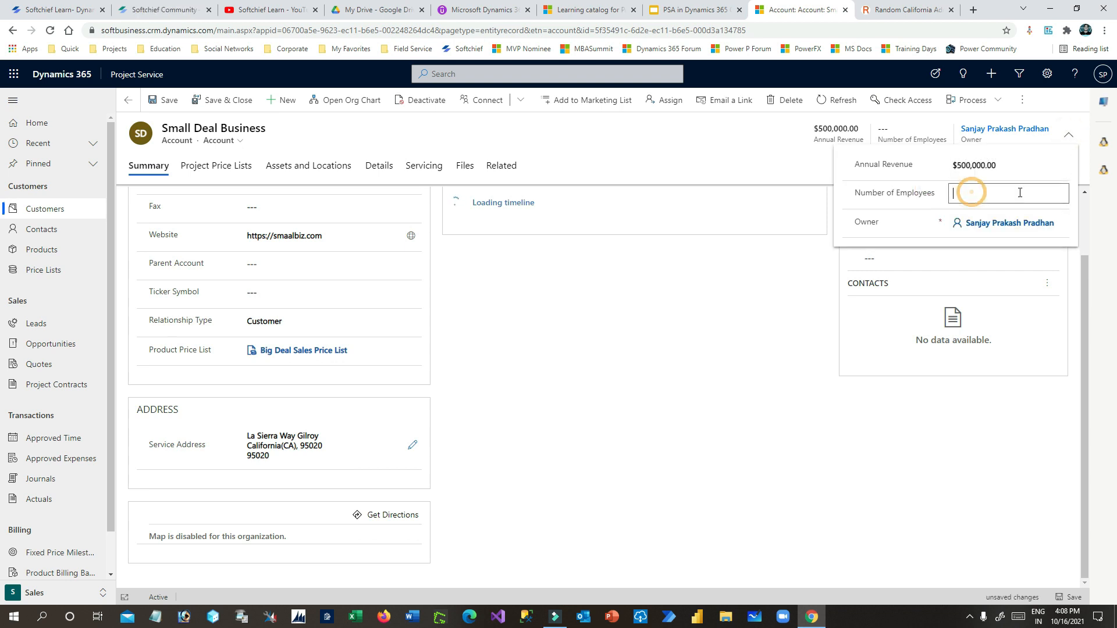
{"action": "left_click", "coordinate": [1069, 135]}
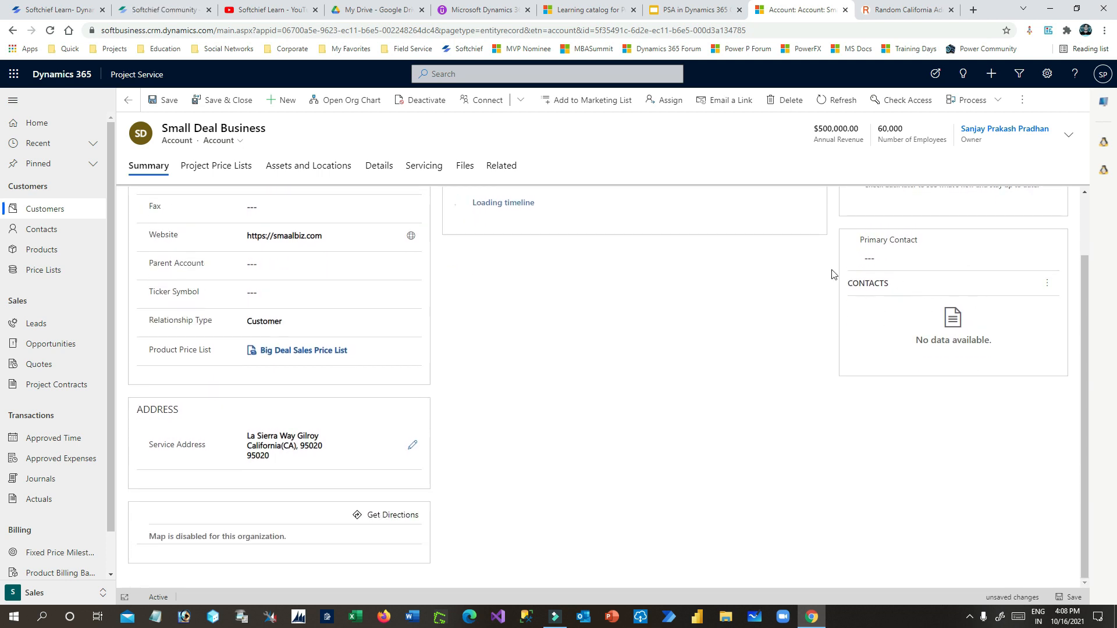
{"action": "left_click_drag", "start_coordinate": [167, 129], "coordinate": [299, 134]}
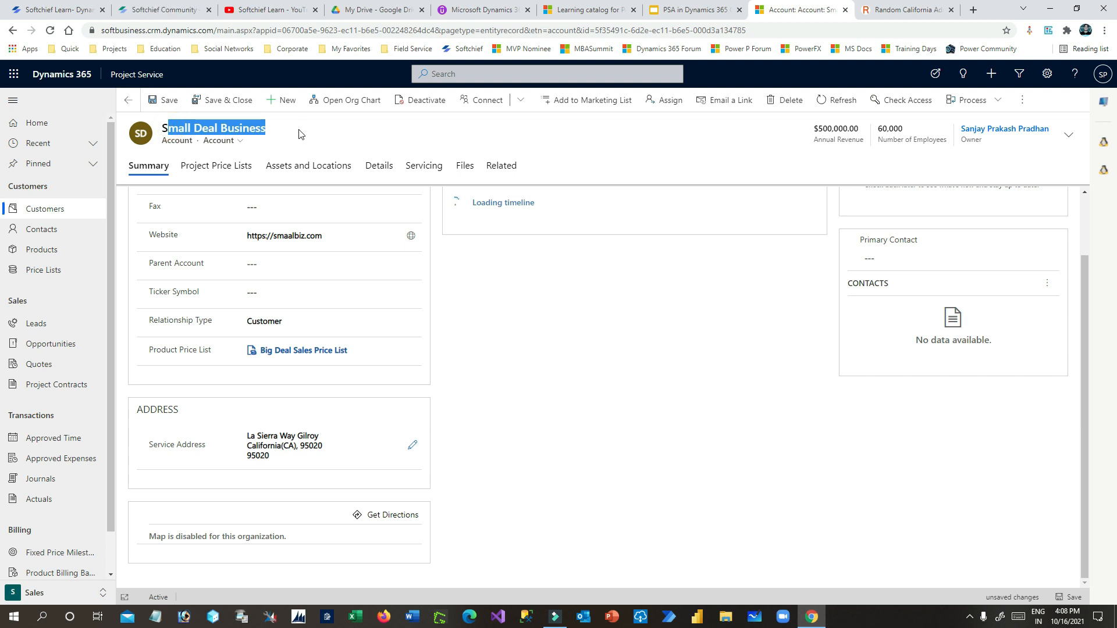
- Open a Quick Create contact form from the account's Contacts subgrid
{"action": "scroll", "coordinate": [587, 324], "scroll_direction": "up", "scroll_amount": 2}
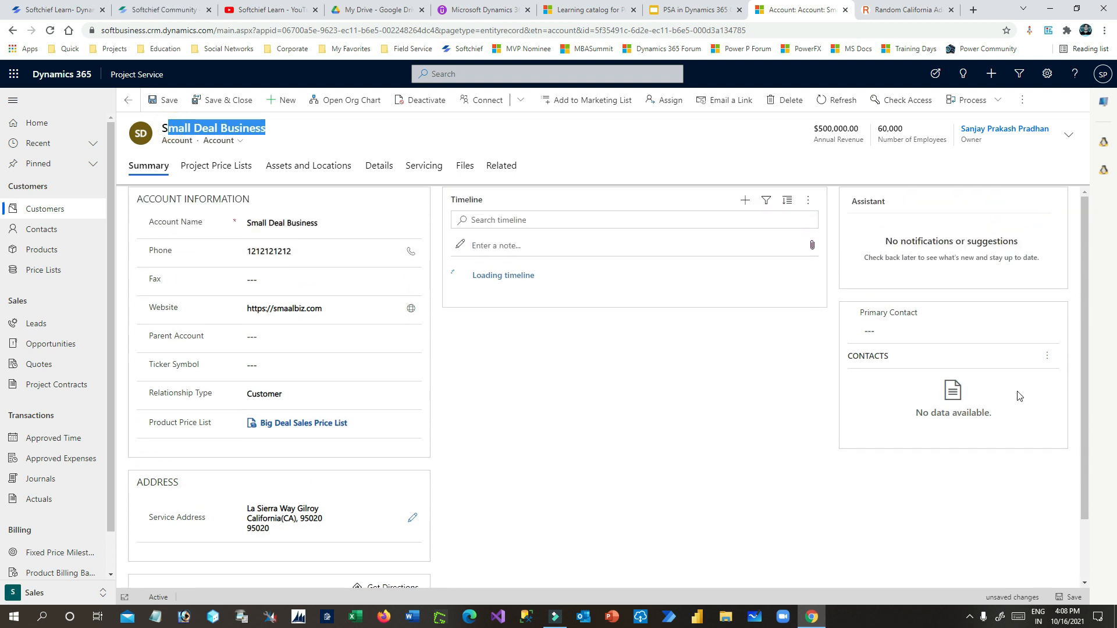
{"action": "left_click", "coordinate": [1047, 355]}
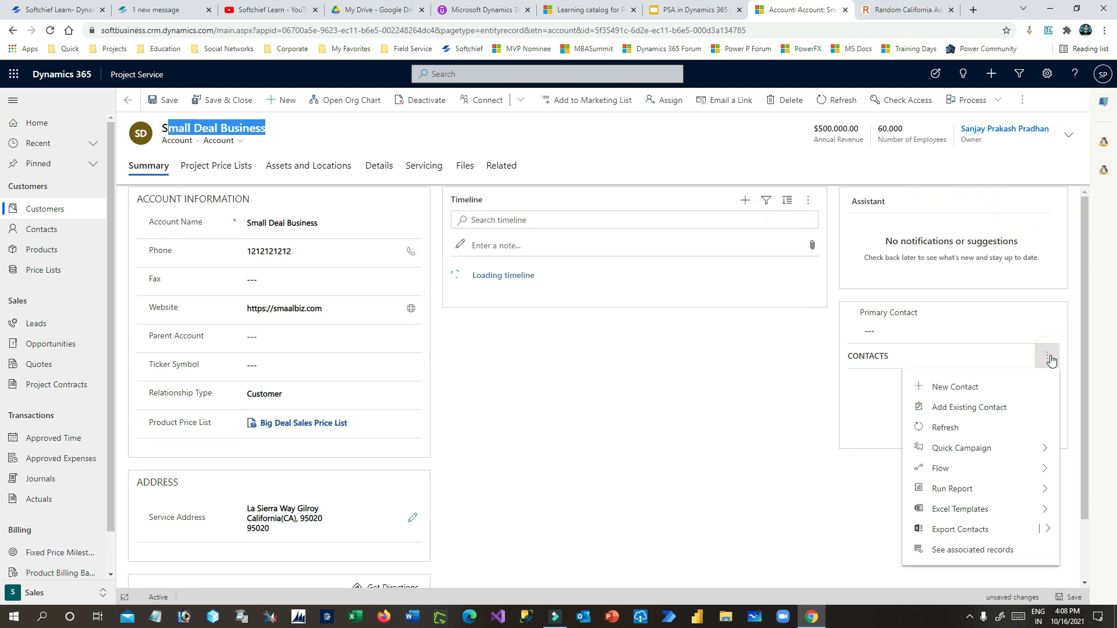
{"action": "left_click", "coordinate": [962, 395]}
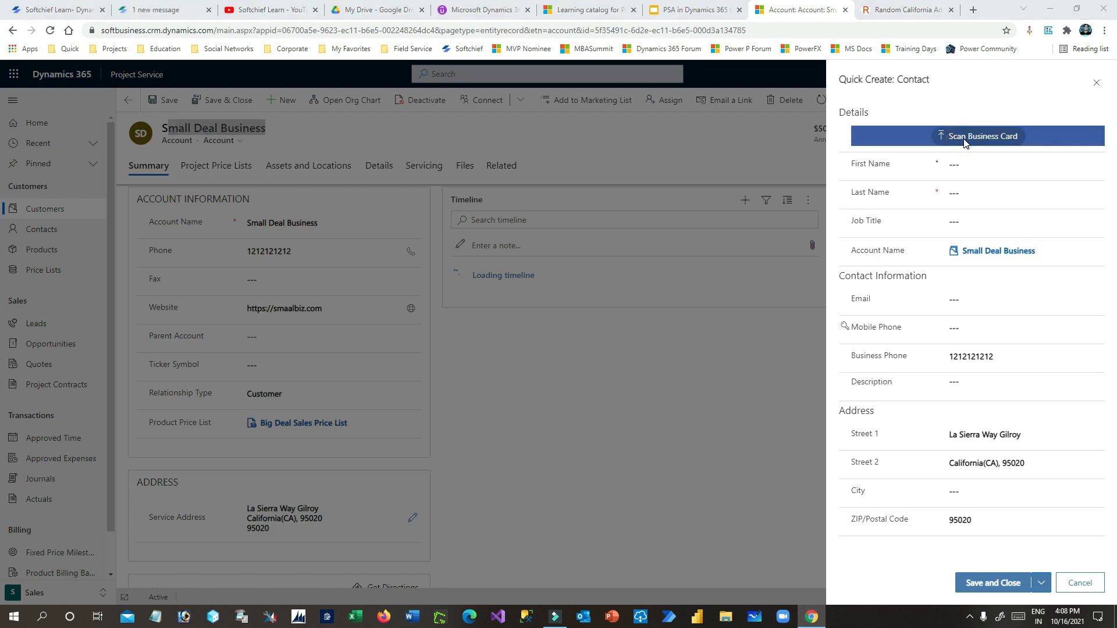
{"action": "left_click", "coordinate": [971, 138]}
{"action": "left_click", "coordinate": [748, 10]}
- Enter the contact's first and last name and save the new contact
{"action": "left_click", "coordinate": [993, 168]}
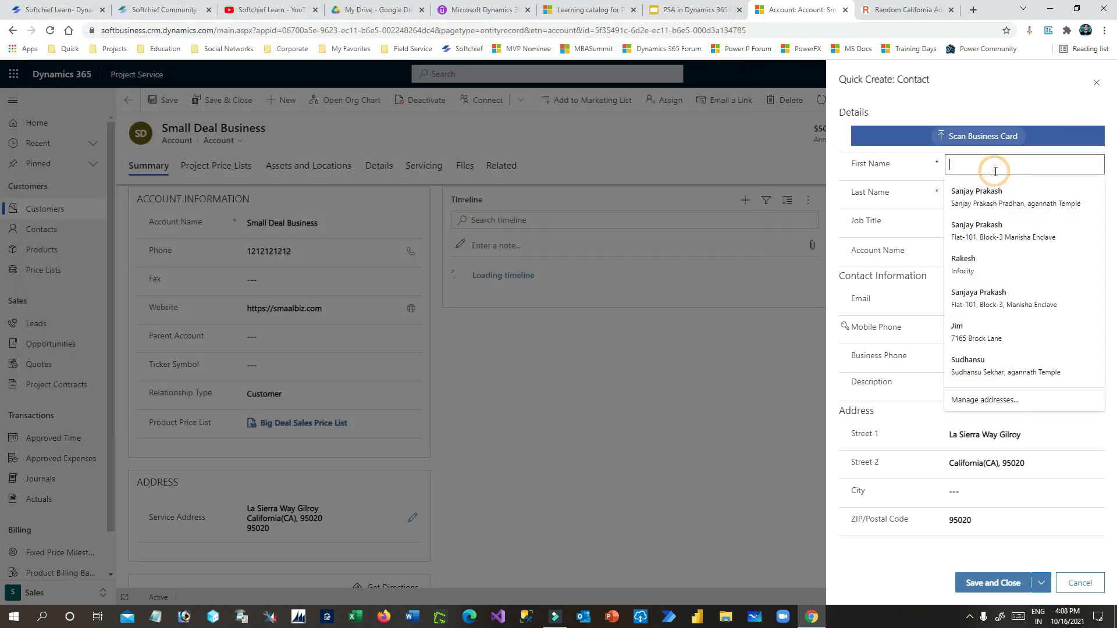
{"action": "type", "text": "Small Deal Employee"}
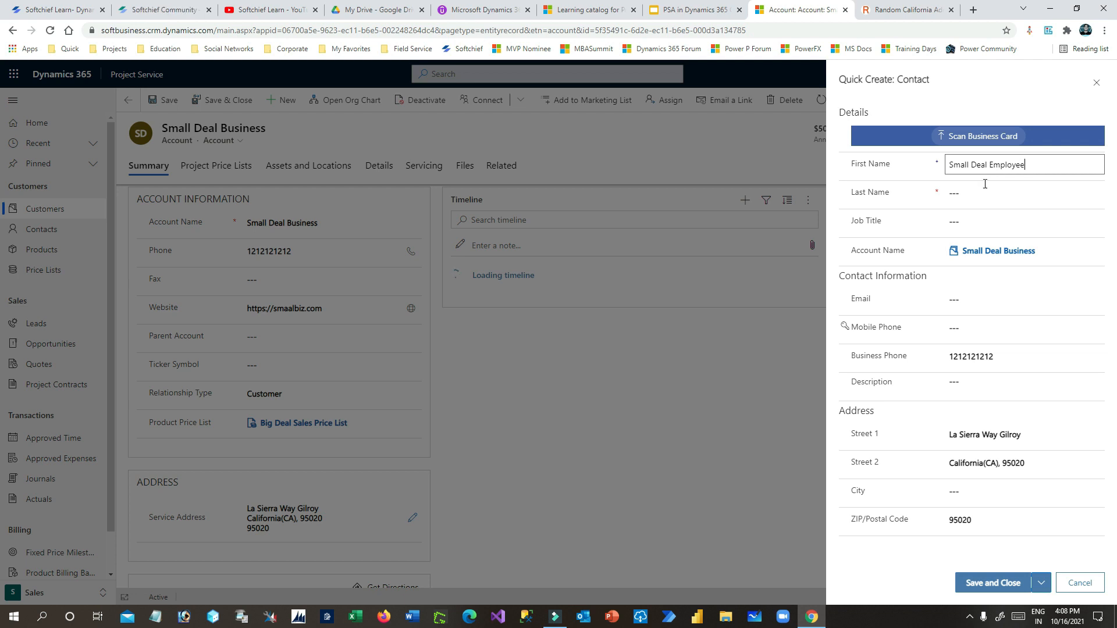
{"action": "type", "text": "1"}
{"action": "left_click", "coordinate": [981, 191]}
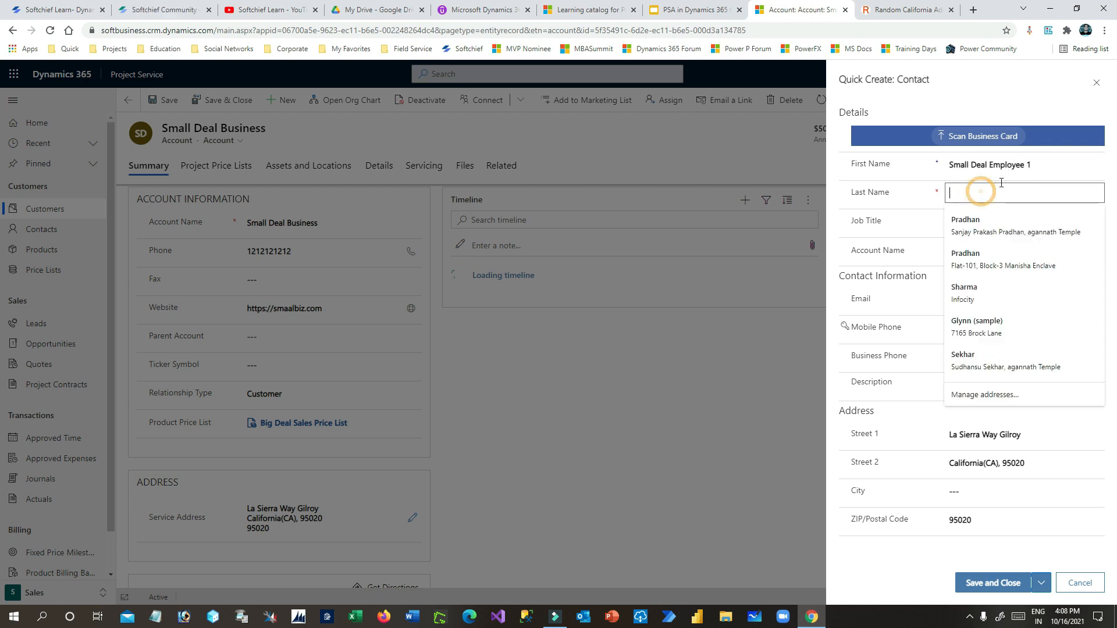
{"action": "left_click_drag", "start_coordinate": [1077, 165], "coordinate": [873, 178]}
{"action": "left_click", "coordinate": [1035, 164]}
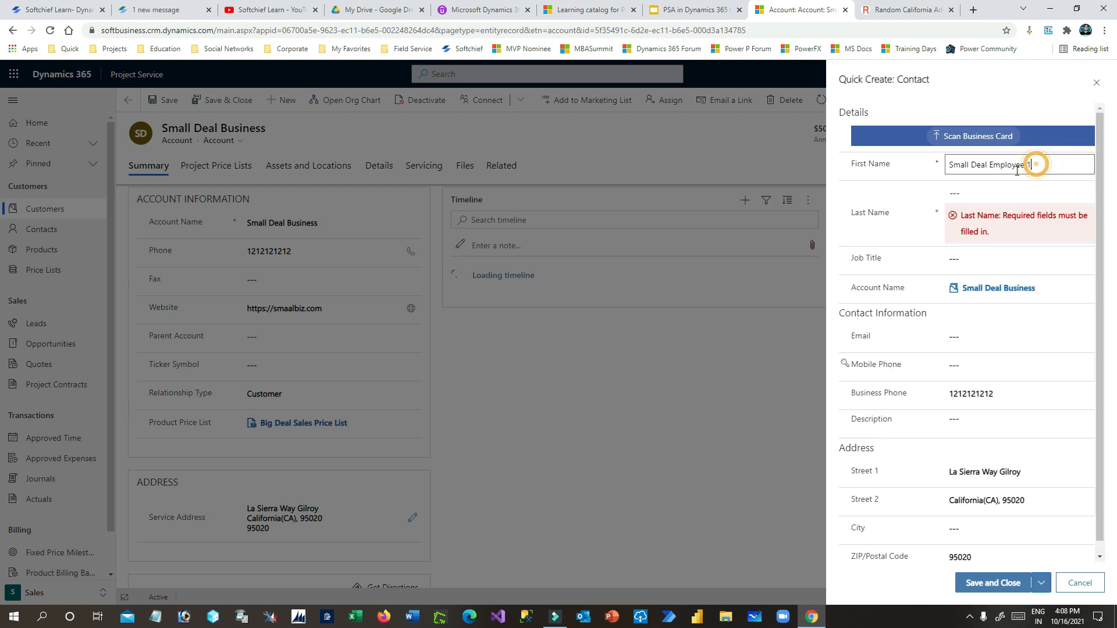
{"action": "left_click_drag", "start_coordinate": [1048, 165], "coordinate": [948, 168]}
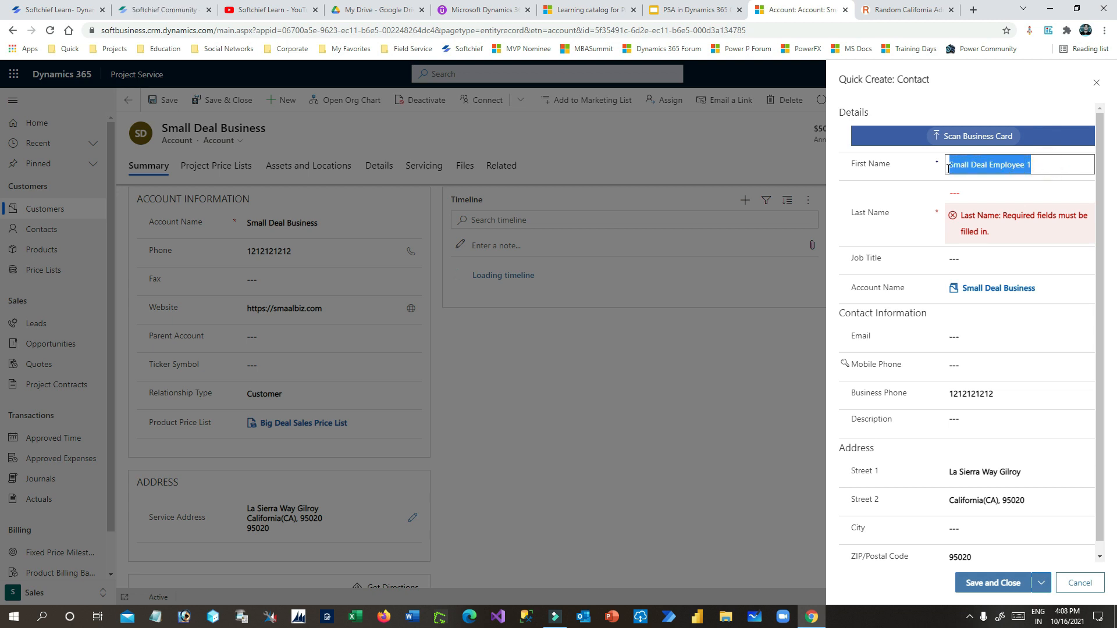
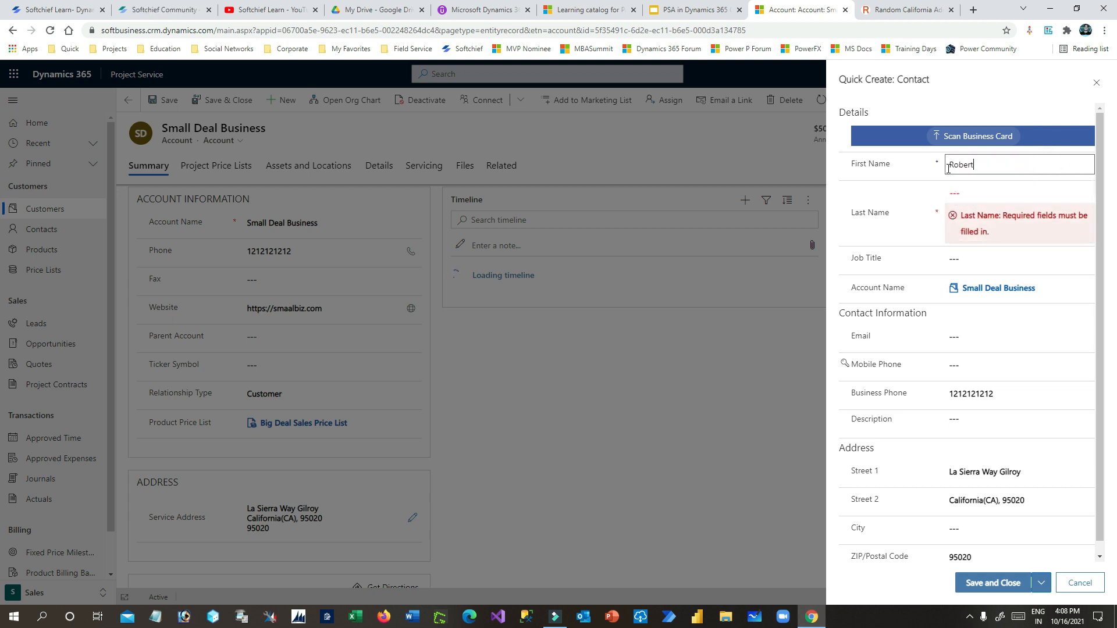
{"action": "left_click", "coordinate": [973, 193]}
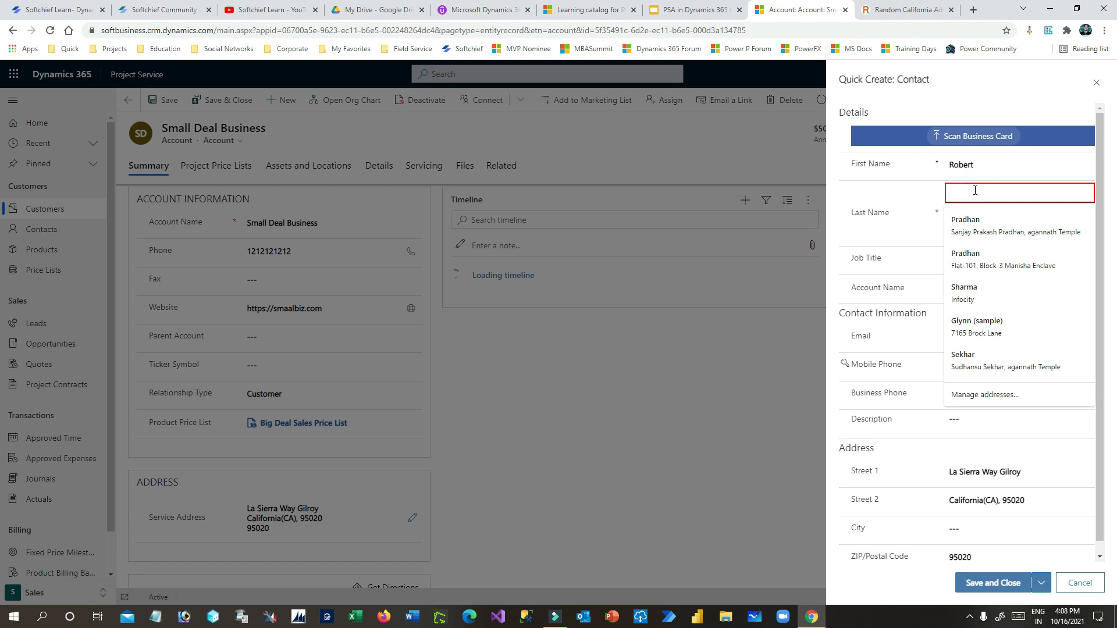
{"action": "left_click", "coordinate": [919, 208]}
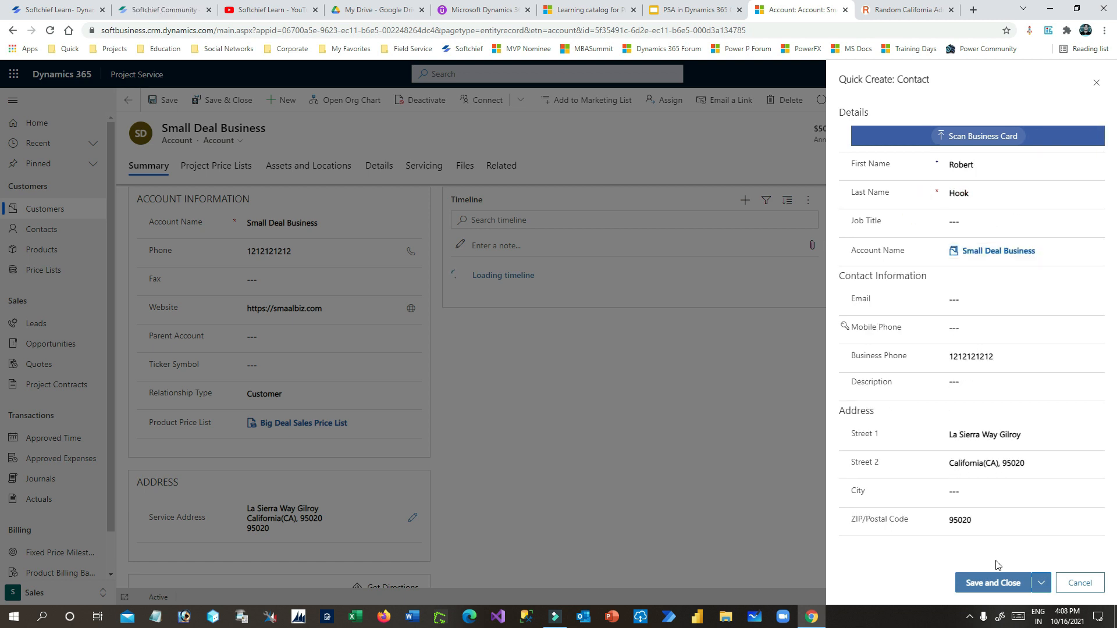
{"action": "left_click", "coordinate": [996, 582]}
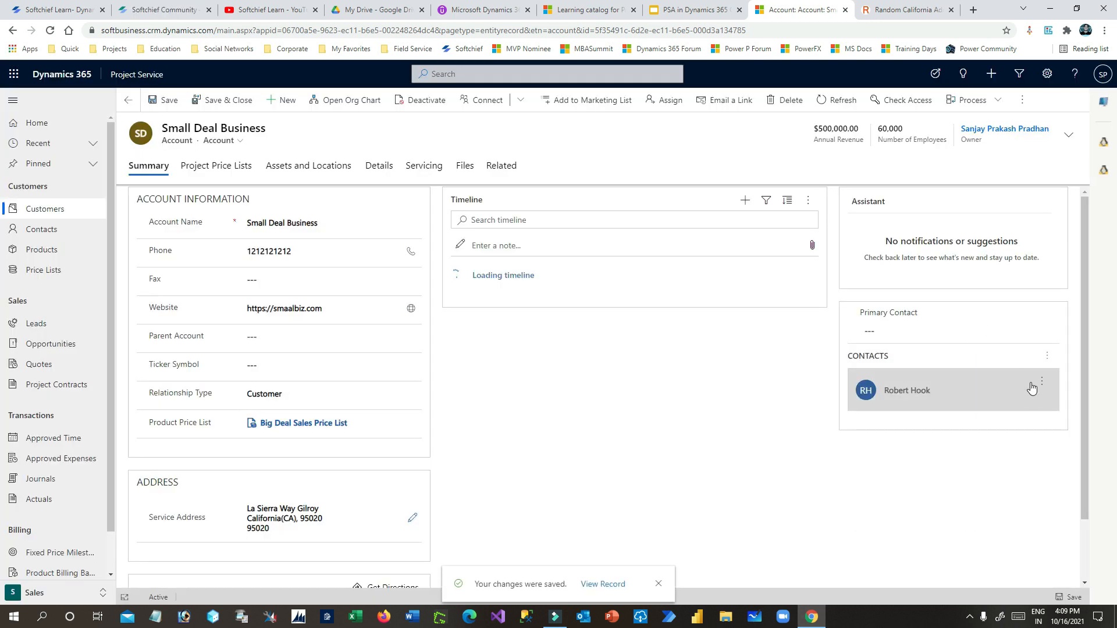
{"action": "left_click", "coordinate": [1041, 381]}
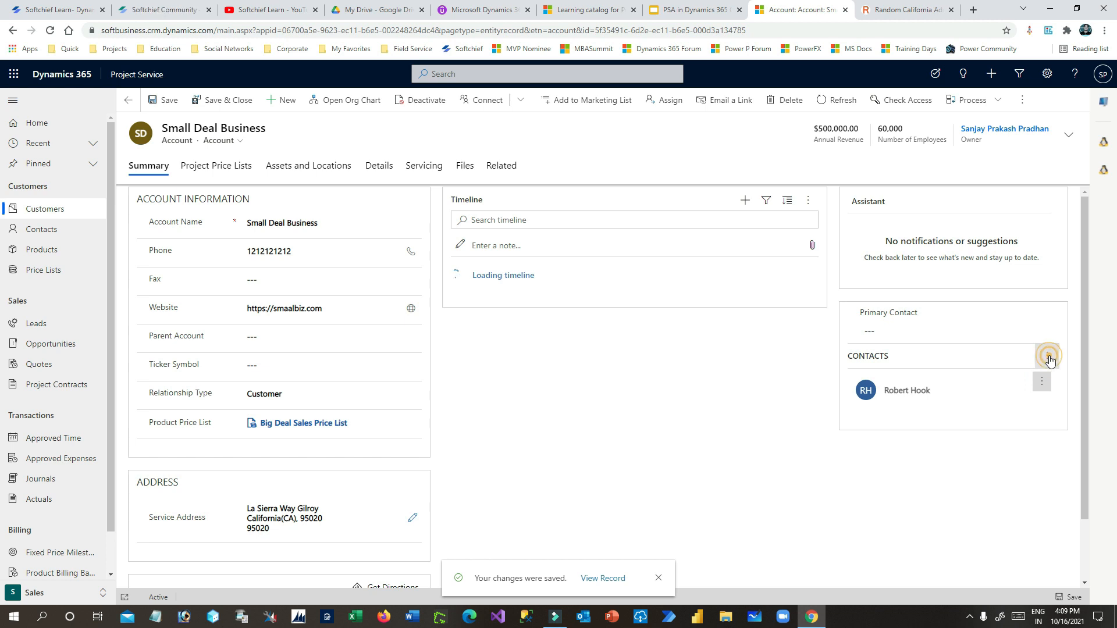
- Create another contact with a first and last name and try to save it
{"action": "left_click", "coordinate": [814, 339]}
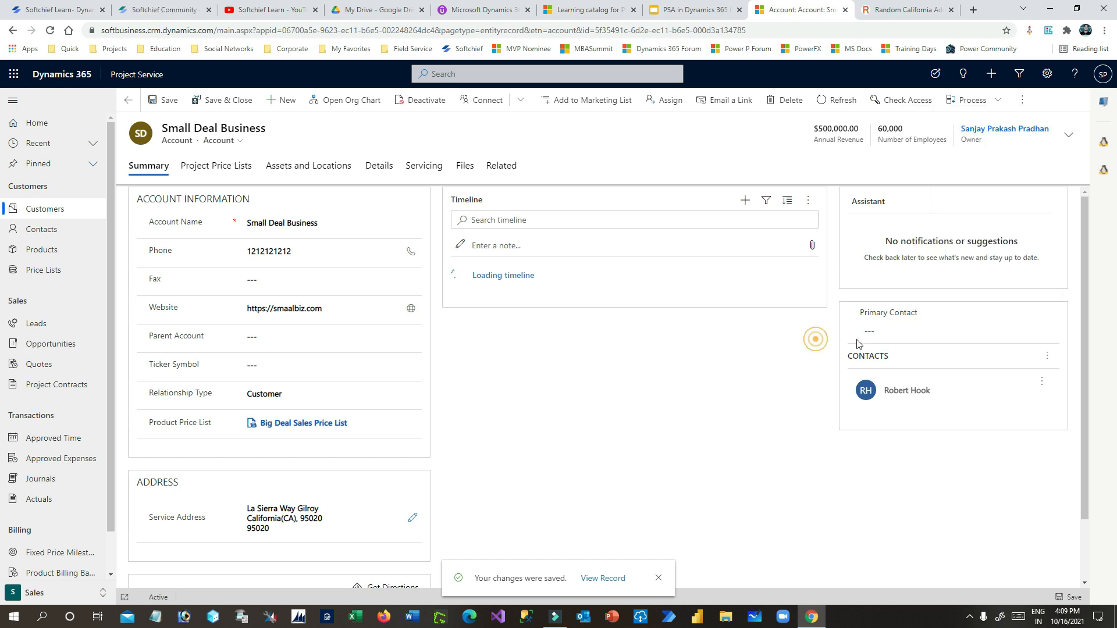
{"action": "left_click", "coordinate": [1049, 357]}
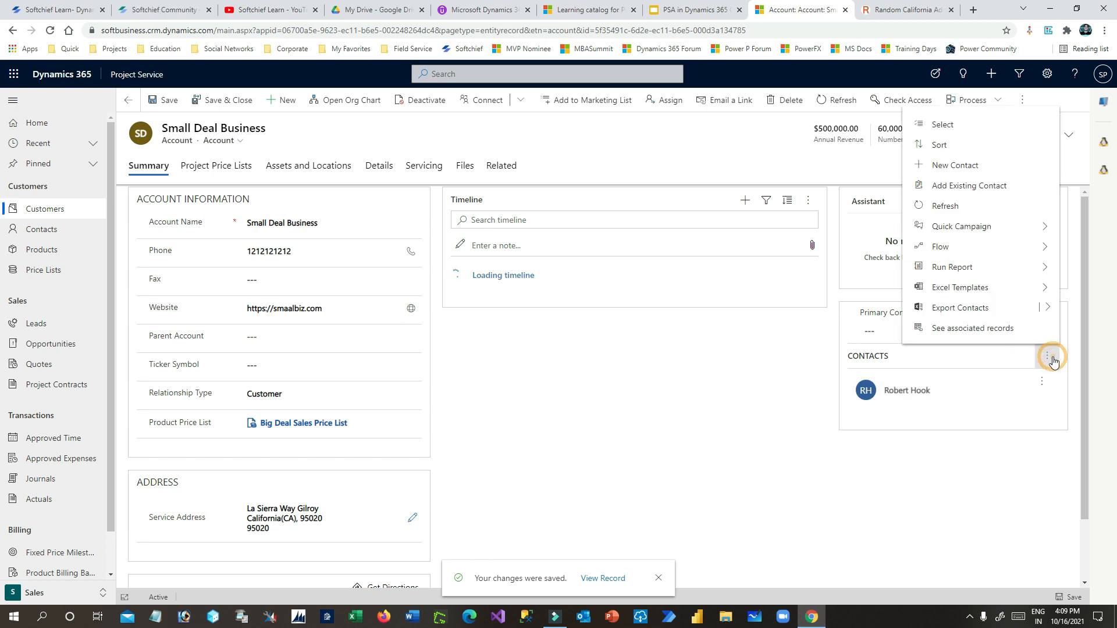
{"action": "left_click", "coordinate": [953, 166]}
{"action": "left_click", "coordinate": [969, 137]}
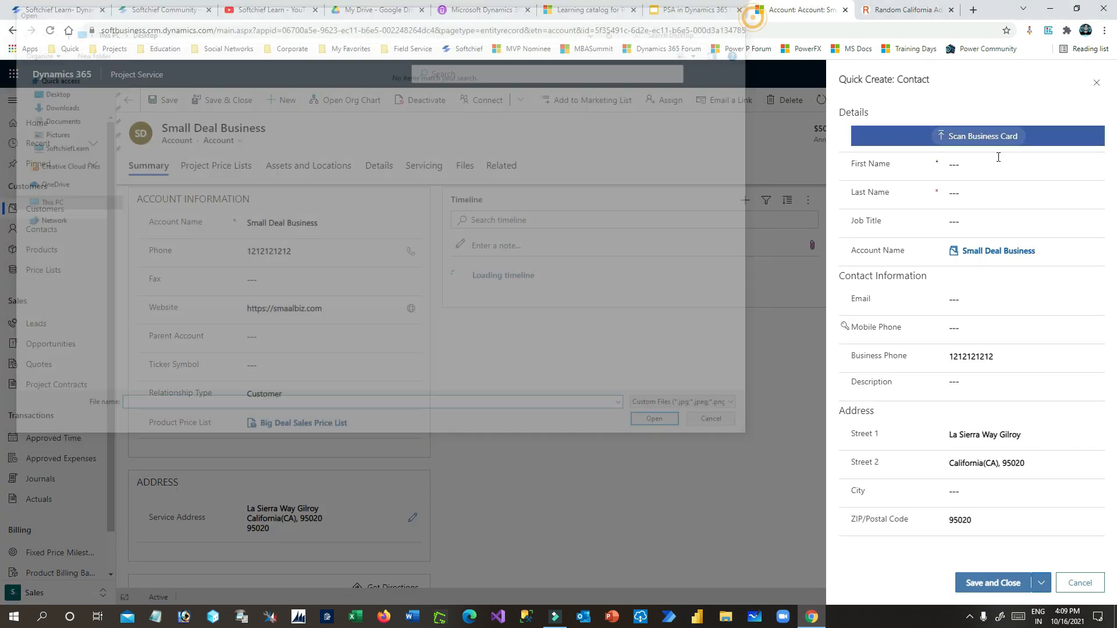
{"action": "left_click", "coordinate": [987, 159]}
{"action": "type", "text": "Gre"}
{"action": "left_click", "coordinate": [970, 193]}
{"action": "type", "text": "jamie"}
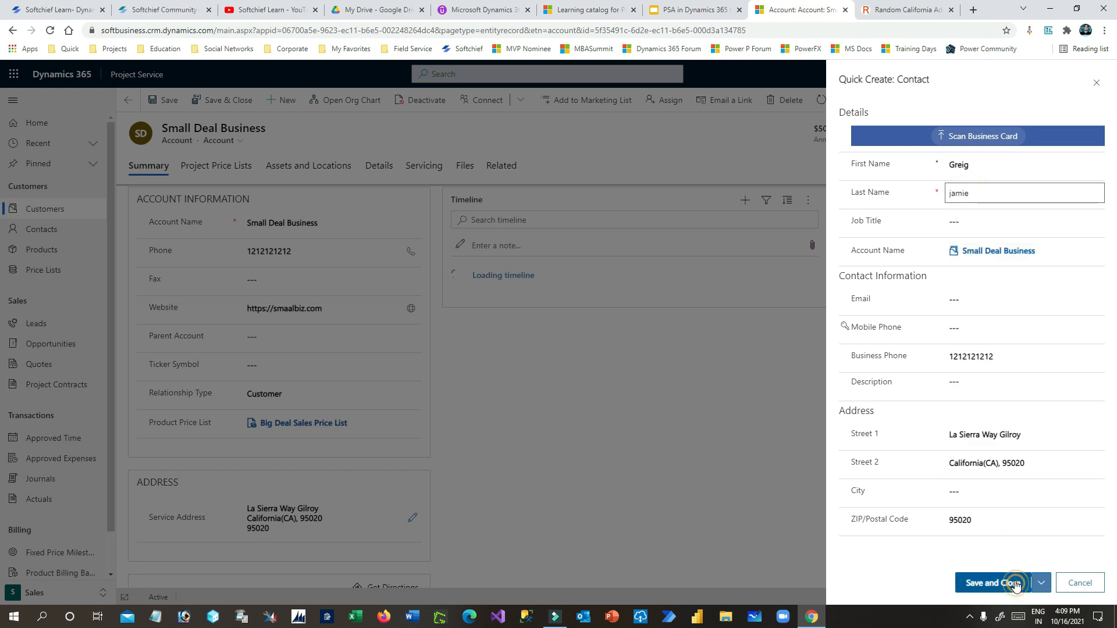
{"action": "left_click", "coordinate": [996, 583]}
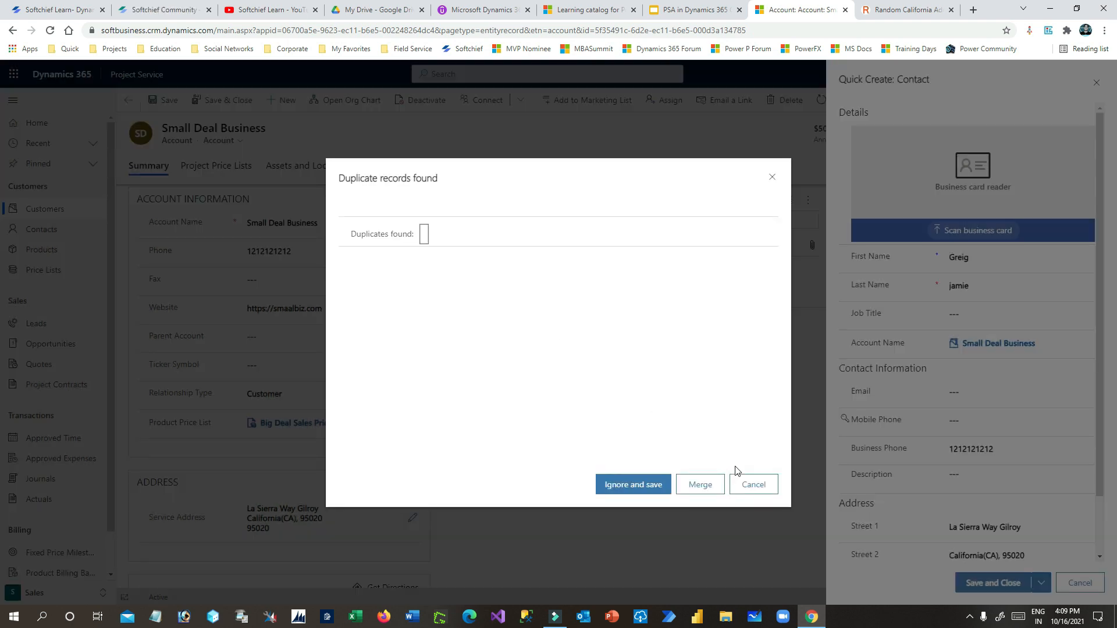
- Get past the duplicate warning by changing the first name and business phone, then save
{"action": "left_click", "coordinate": [773, 177]}
{"action": "left_click_drag", "start_coordinate": [972, 256], "coordinate": [944, 260]}
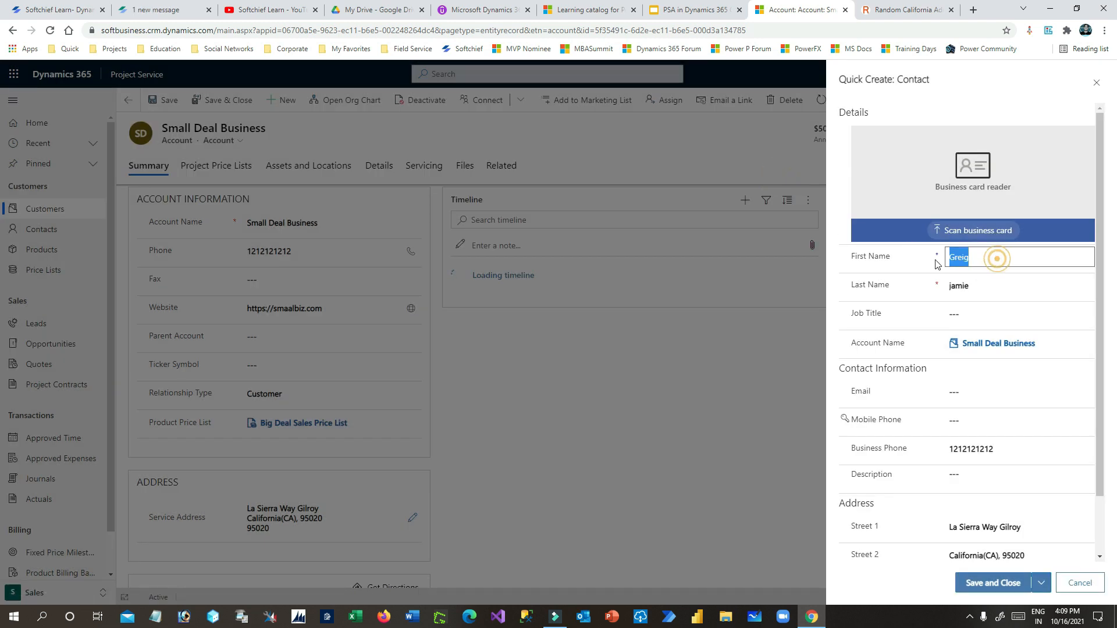
{"action": "type", "text": "Robery"}
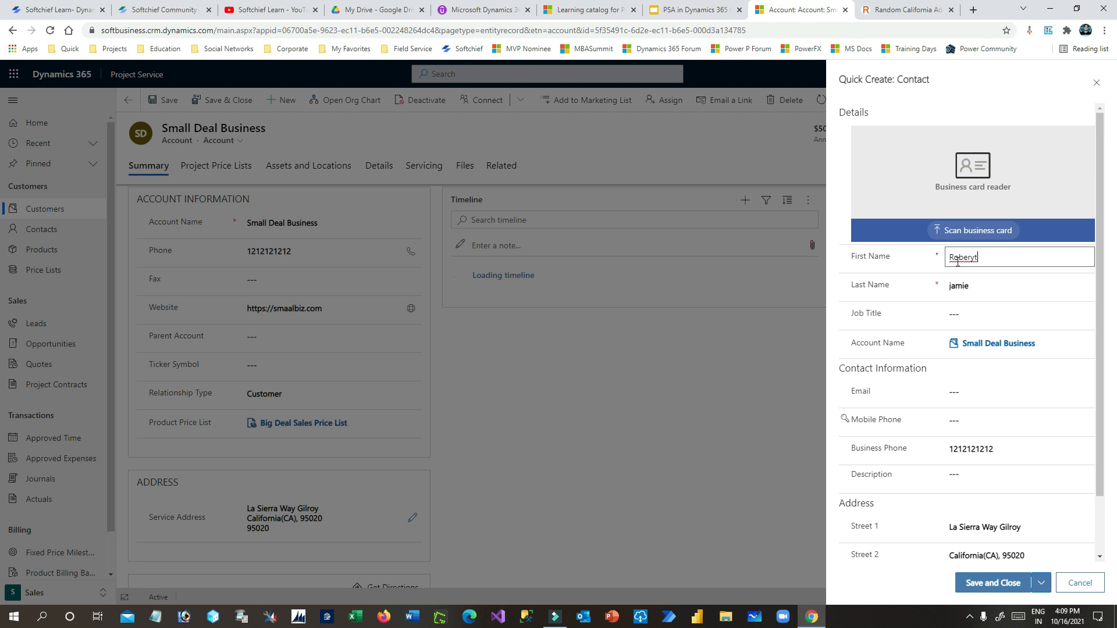
{"action": "type", "text": "t"}
{"action": "left_click", "coordinate": [996, 583]}
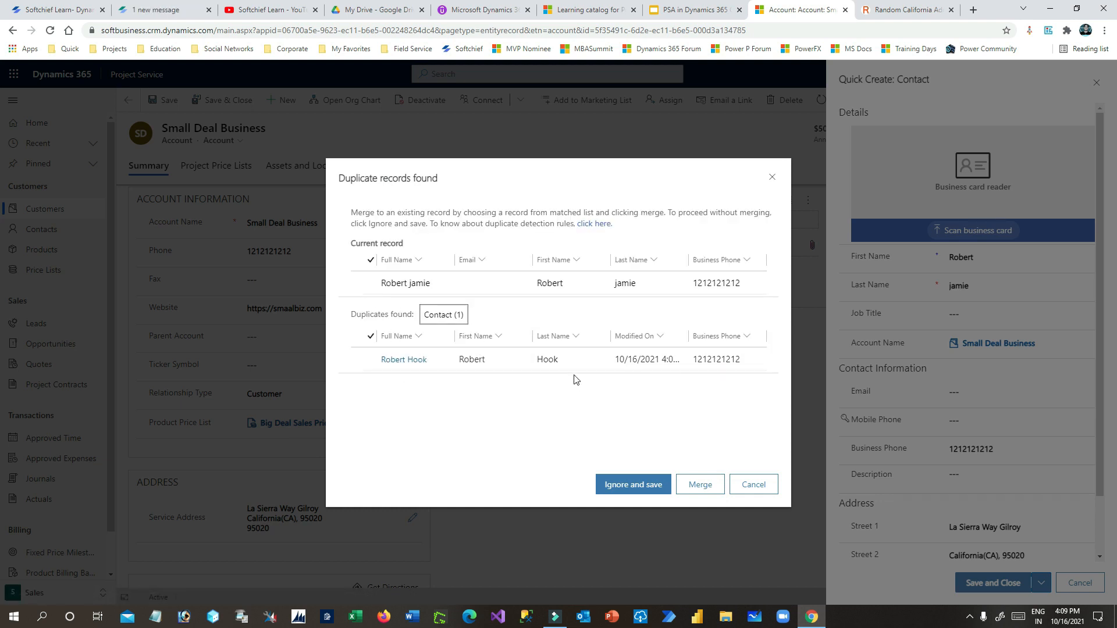
{"action": "left_click", "coordinate": [772, 177]}
{"action": "left_click_drag", "start_coordinate": [1025, 451], "coordinate": [943, 449]}
{"action": "type", "text": "555555"}
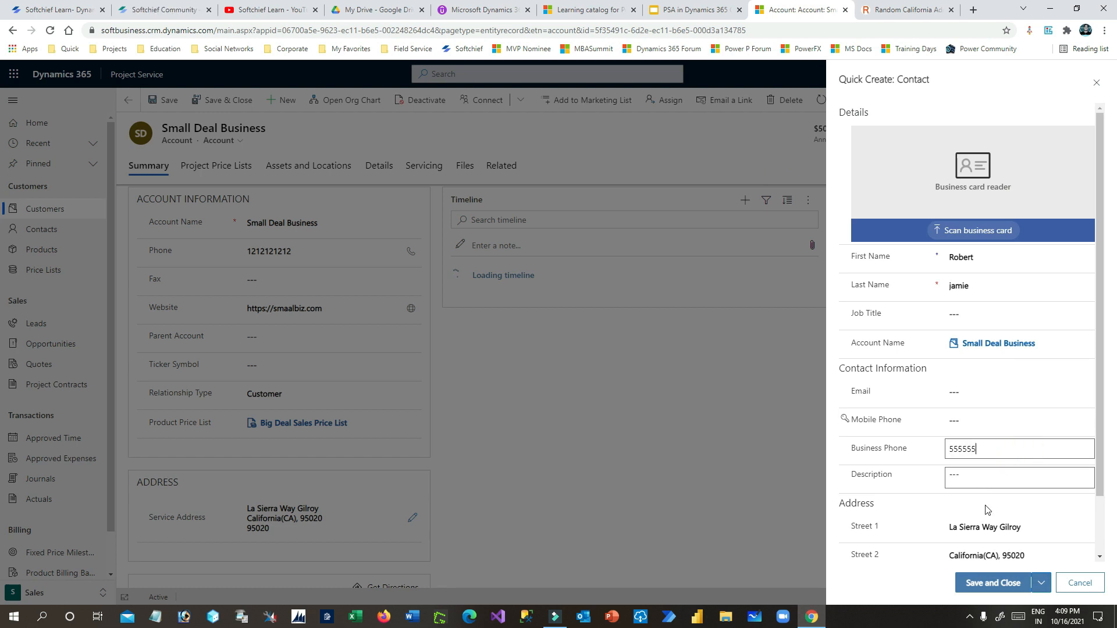
{"action": "left_click", "coordinate": [1008, 587]}
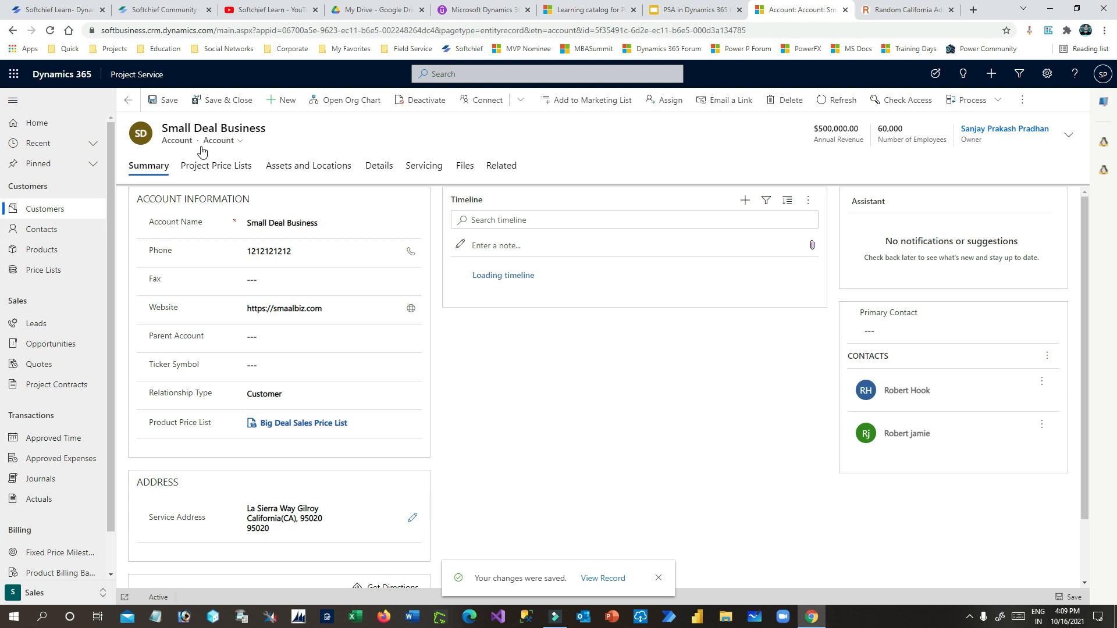
- Make the first added contact the account's primary contact and save the account
{"action": "left_click", "coordinate": [1051, 332]}
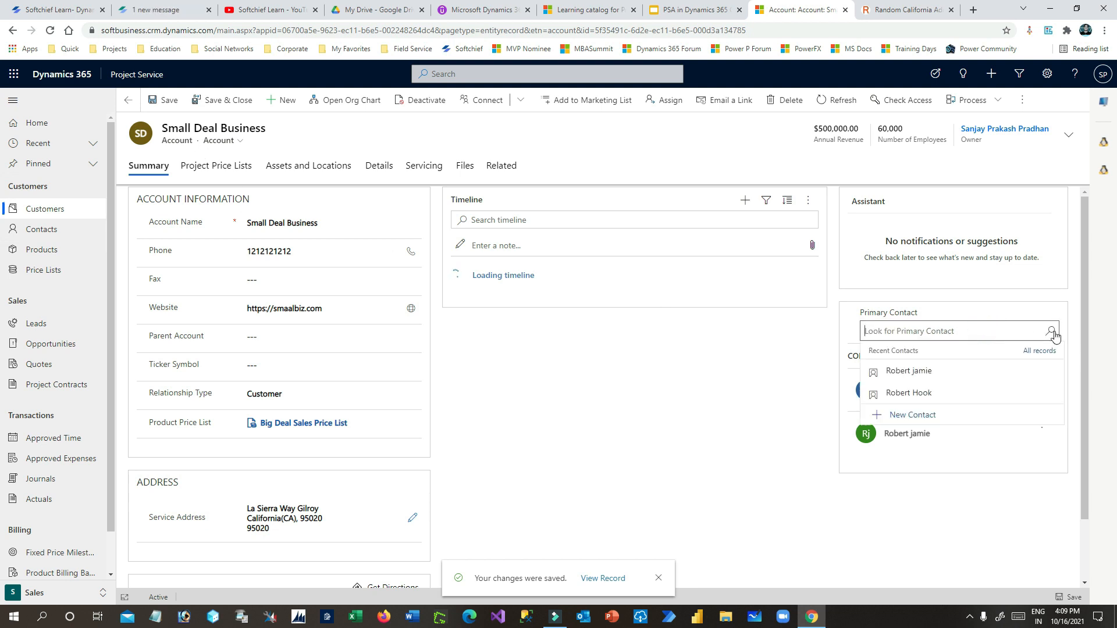
{"action": "left_click", "coordinate": [907, 394]}
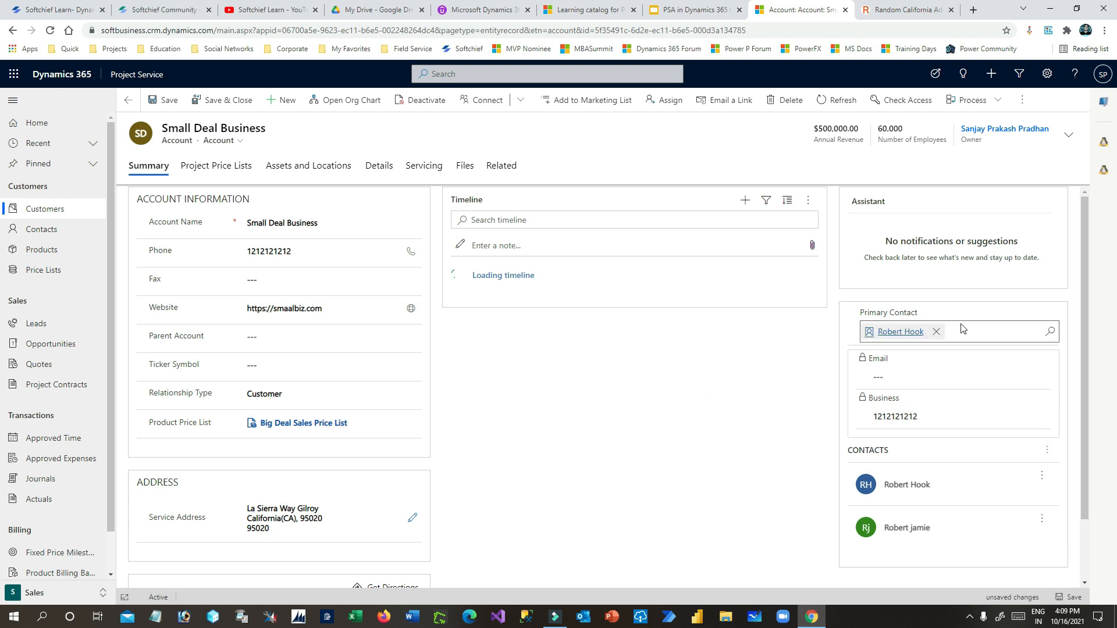
{"action": "left_click", "coordinate": [615, 381]}
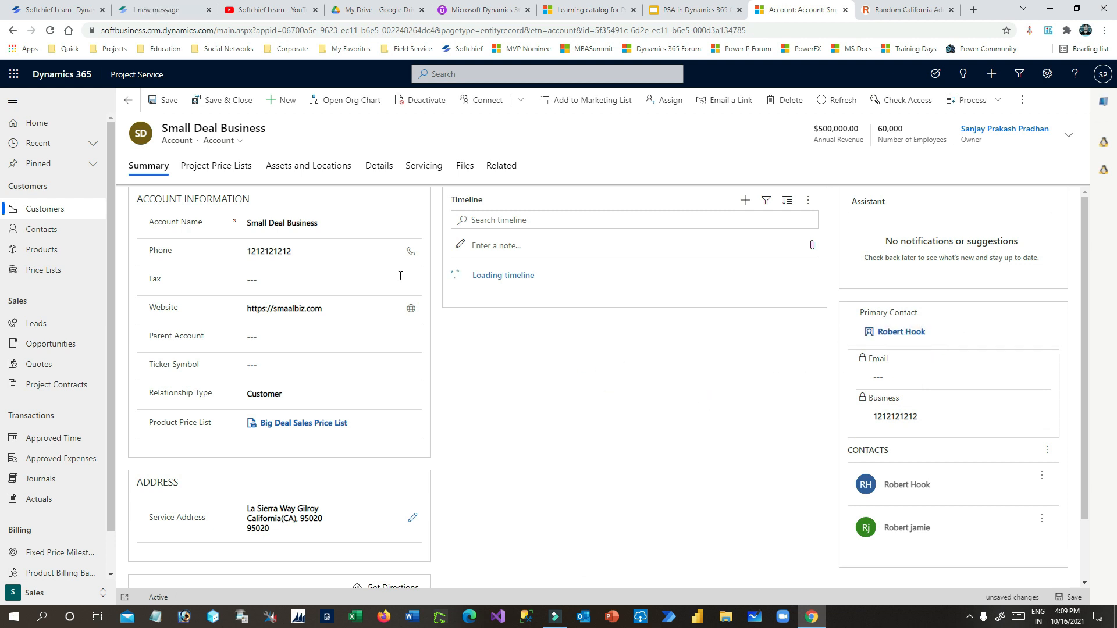
{"action": "left_click", "coordinate": [154, 100]}
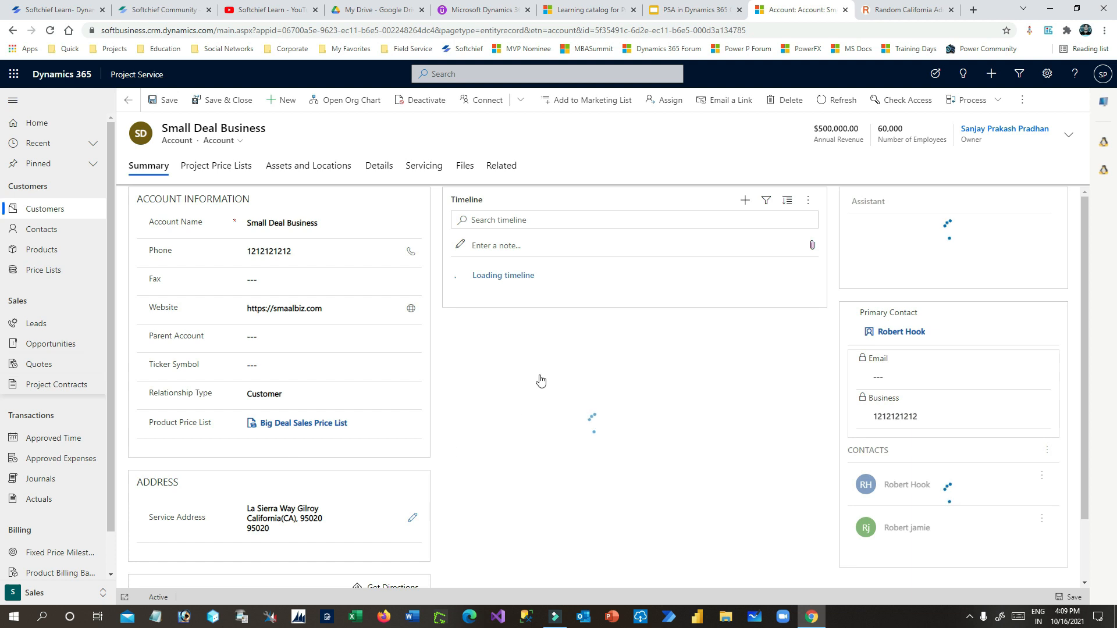
- Browse the Project Price Lists and Summary tabs before landing on Details
{"action": "left_click", "coordinate": [223, 171]}
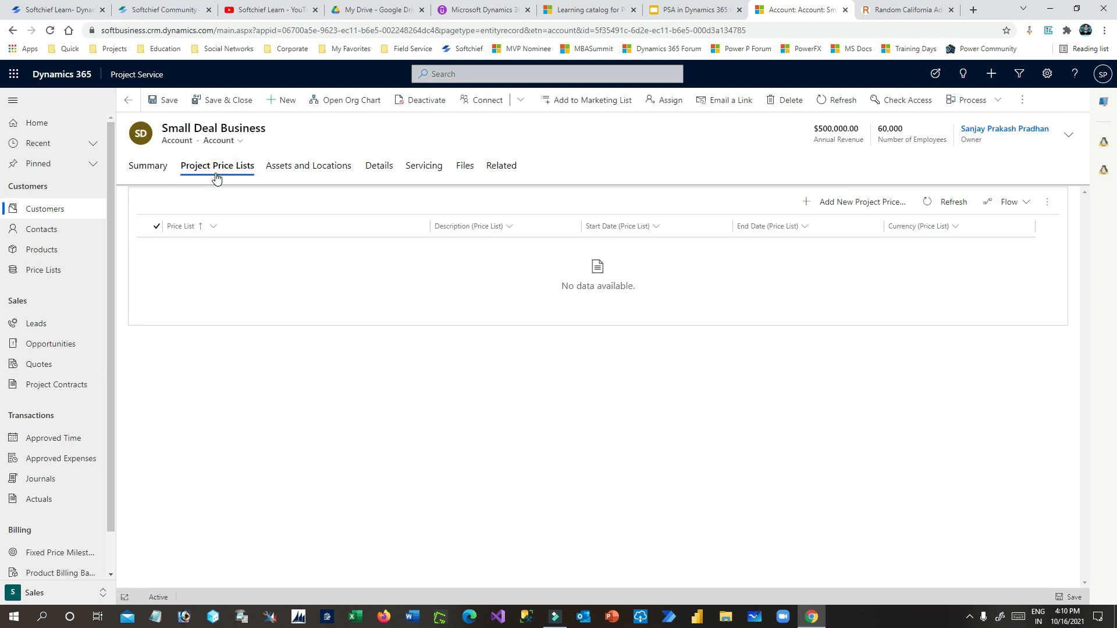
{"action": "left_click", "coordinate": [156, 169]}
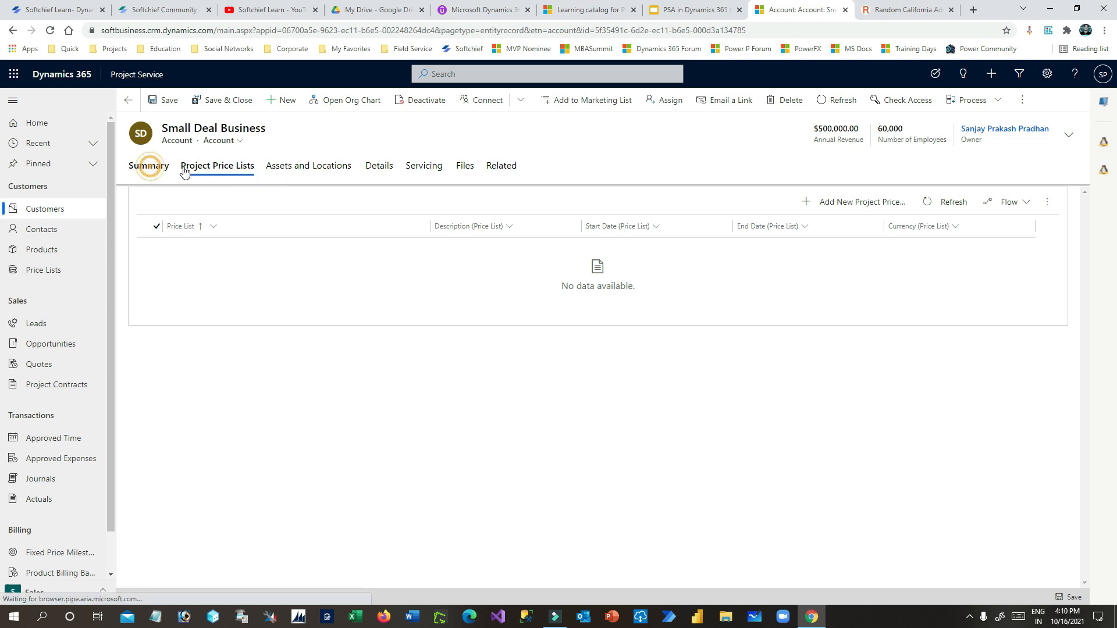
{"action": "scroll", "coordinate": [358, 360], "scroll_direction": "down", "scroll_amount": 2}
{"action": "scroll", "coordinate": [357, 360], "scroll_direction": "up", "scroll_amount": 2}
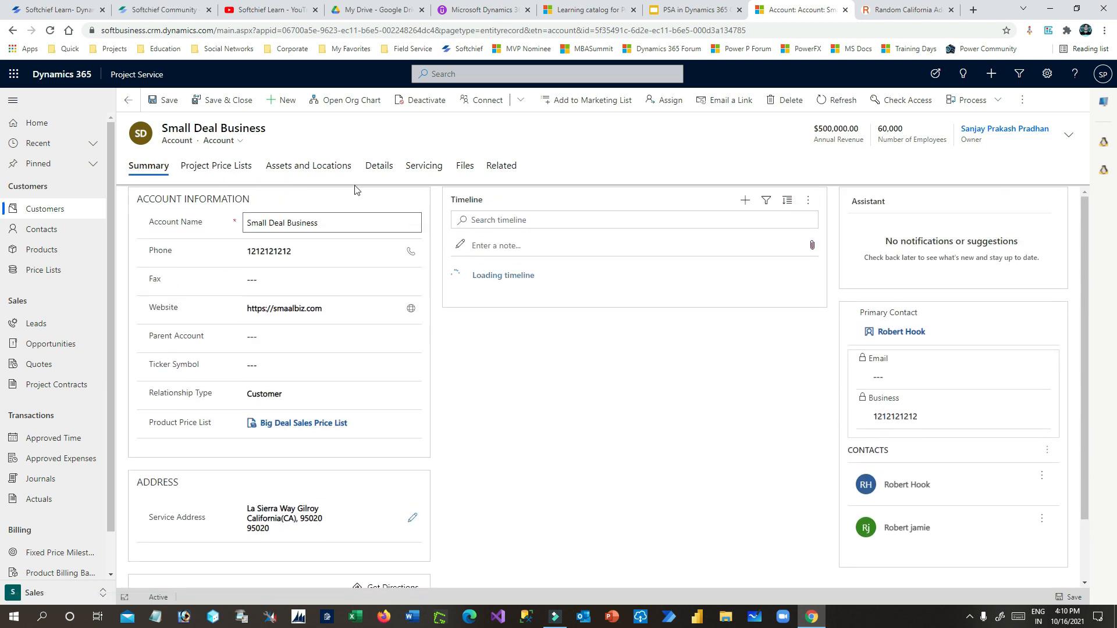
{"action": "left_click", "coordinate": [218, 168]}
{"action": "left_click", "coordinate": [379, 167]}
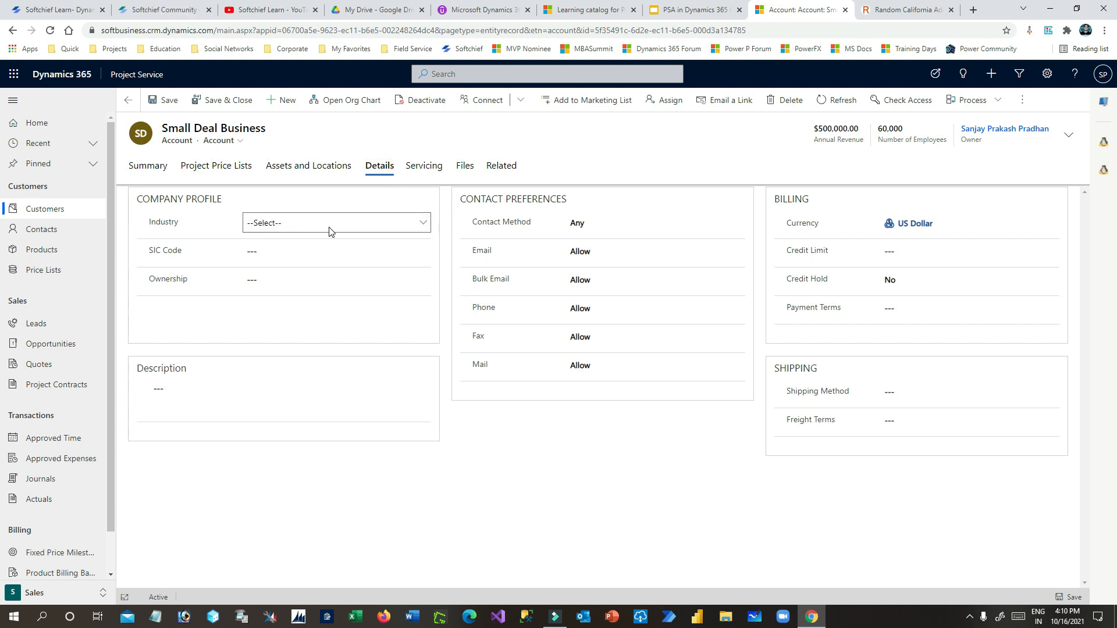
- Set Industry to Broadcasting Printing and Publishing, leaving Ownership and Payment Terms unchanged
{"action": "left_click", "coordinate": [308, 223]}
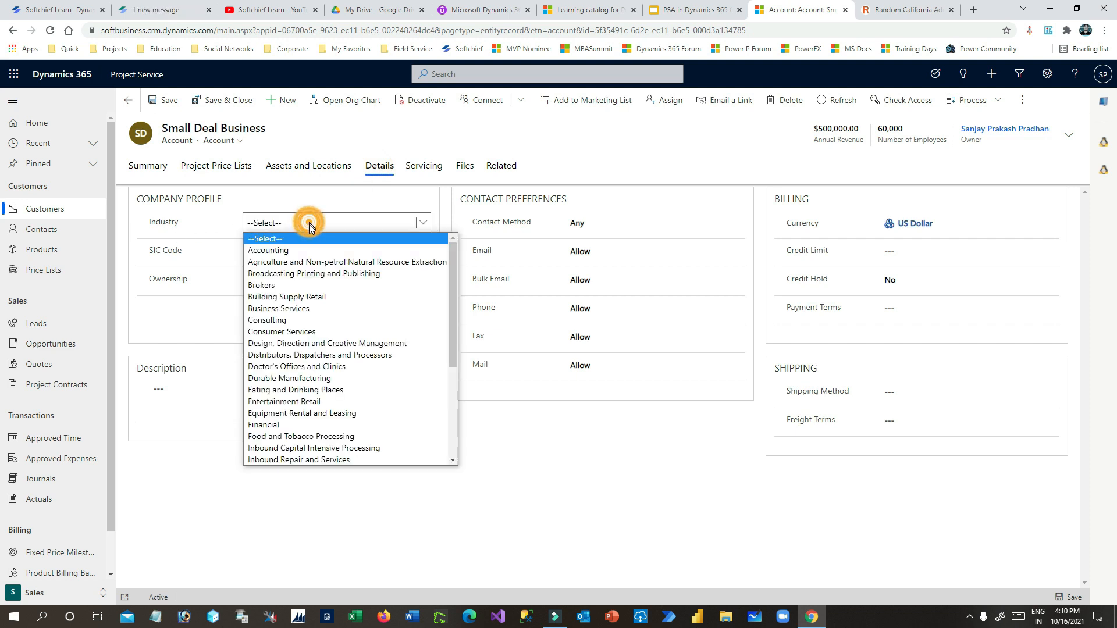
{"action": "left_click", "coordinate": [310, 274]}
{"action": "left_click", "coordinate": [353, 250]}
{"action": "left_click", "coordinate": [199, 276]}
{"action": "left_click", "coordinate": [263, 279]}
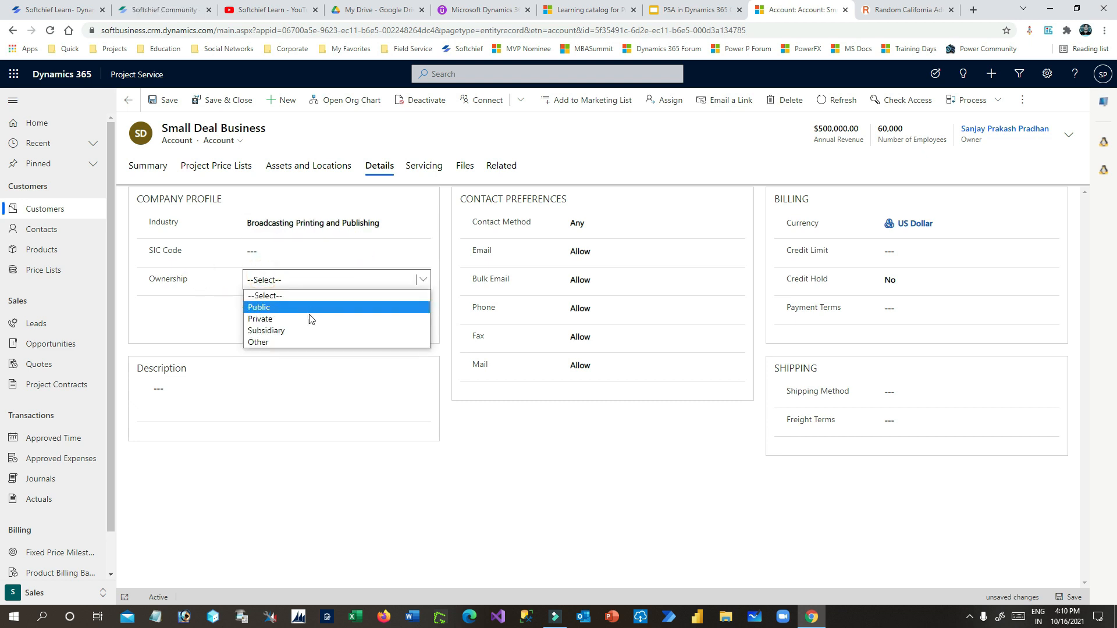
{"action": "left_click", "coordinate": [297, 278]}
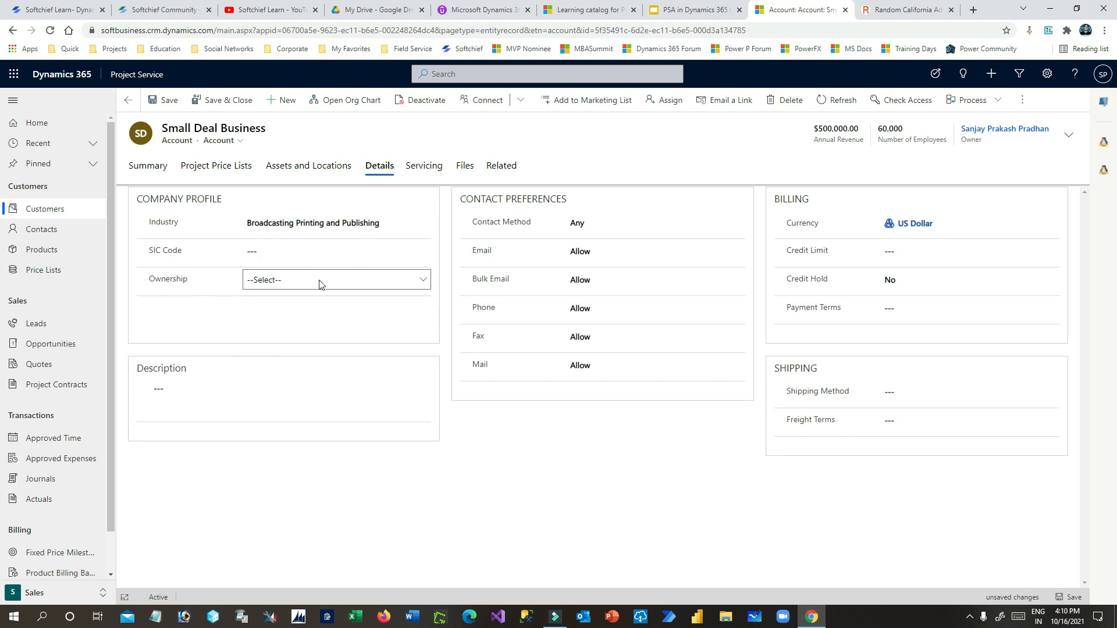
{"action": "left_click", "coordinate": [898, 251]}
{"action": "left_click", "coordinate": [891, 310]}
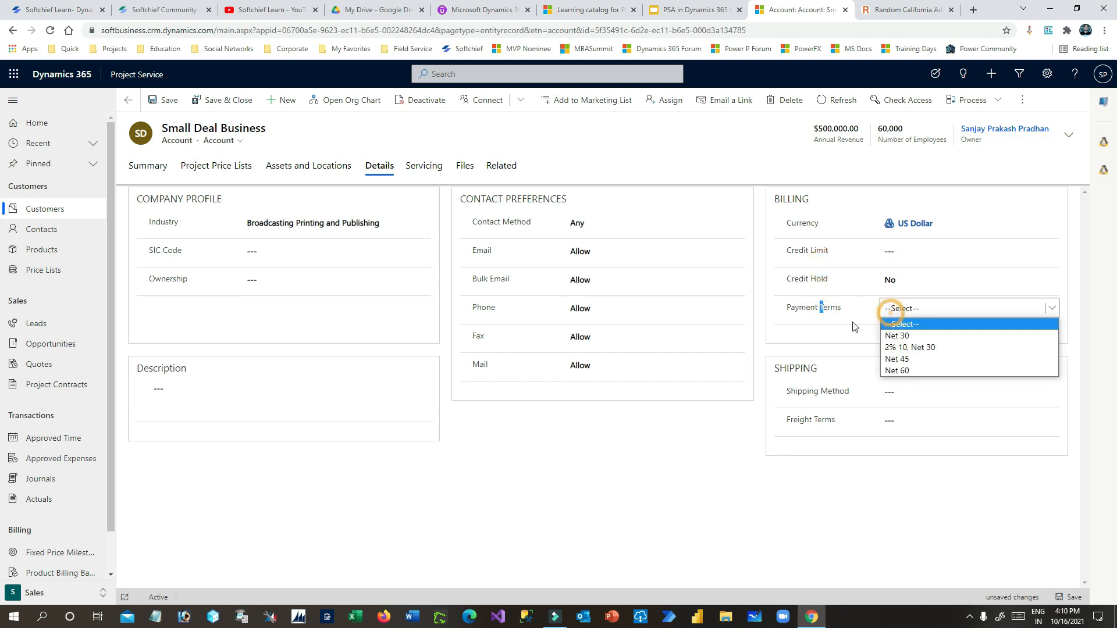
{"action": "left_click", "coordinate": [827, 316]}
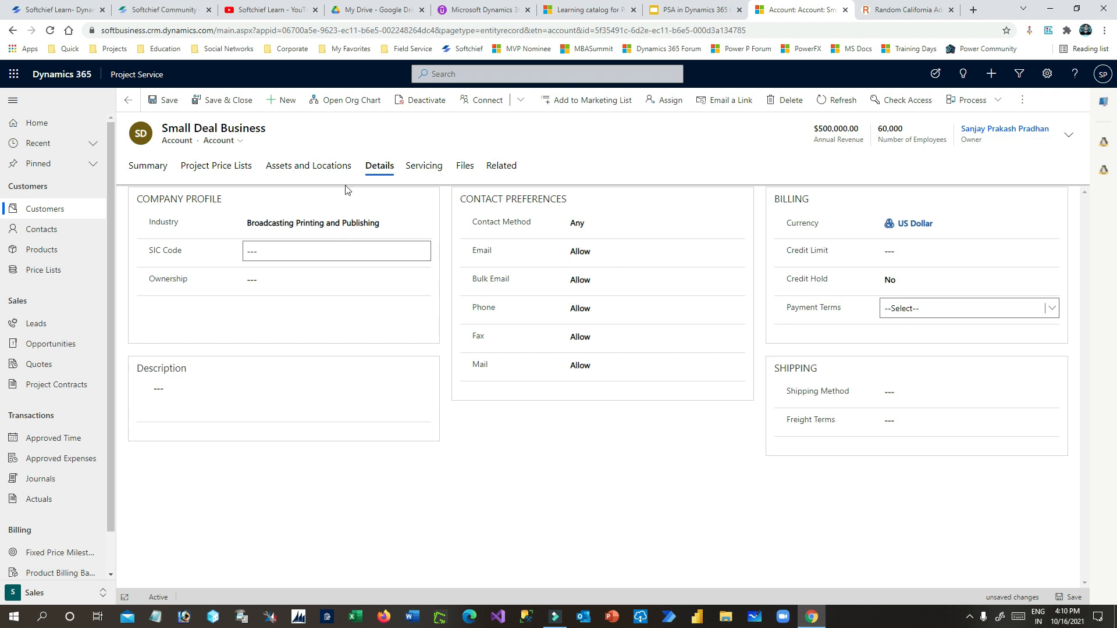
{"action": "left_click", "coordinate": [415, 169]}
{"action": "left_click", "coordinate": [332, 167]}
{"action": "left_click", "coordinate": [210, 167]}
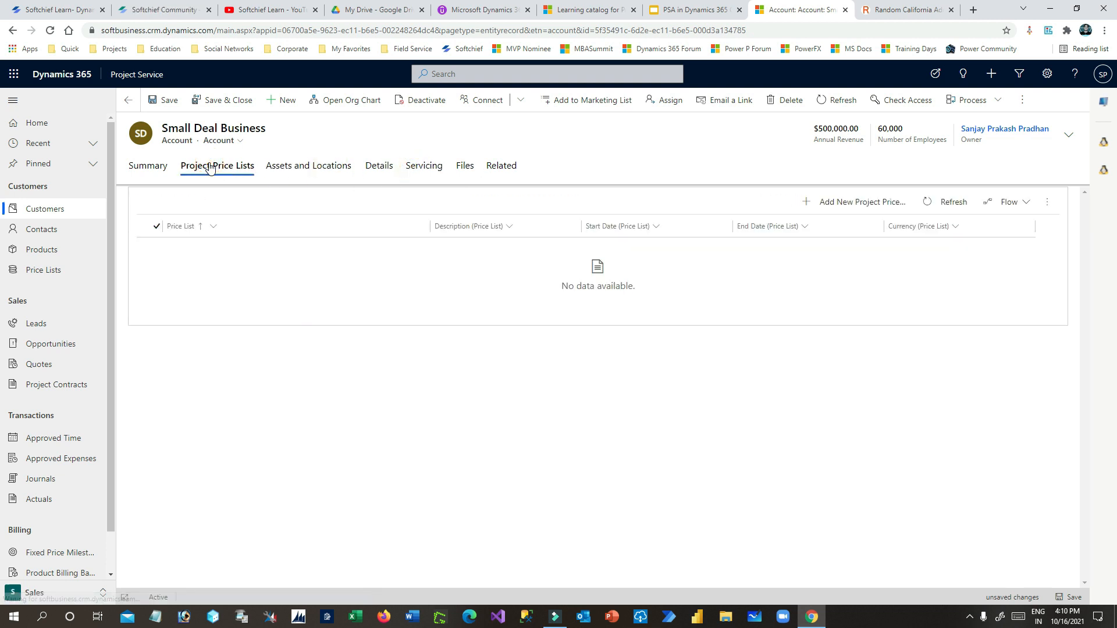
- Start adding a project price list to the account, then abandon it
{"action": "left_click", "coordinate": [872, 201]}
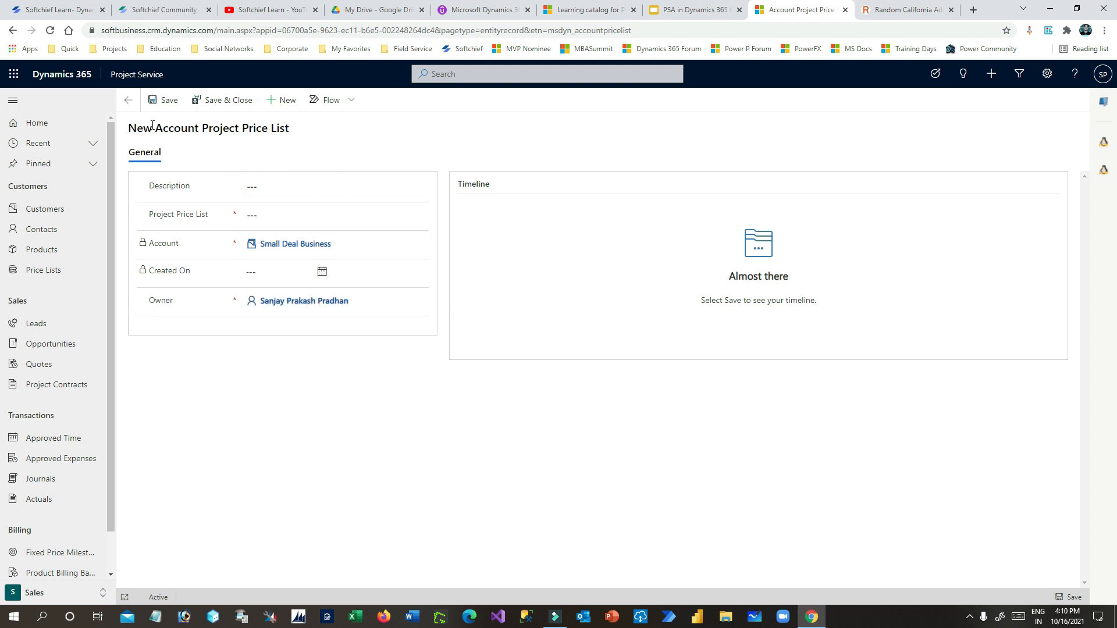
{"action": "left_click", "coordinate": [128, 101]}
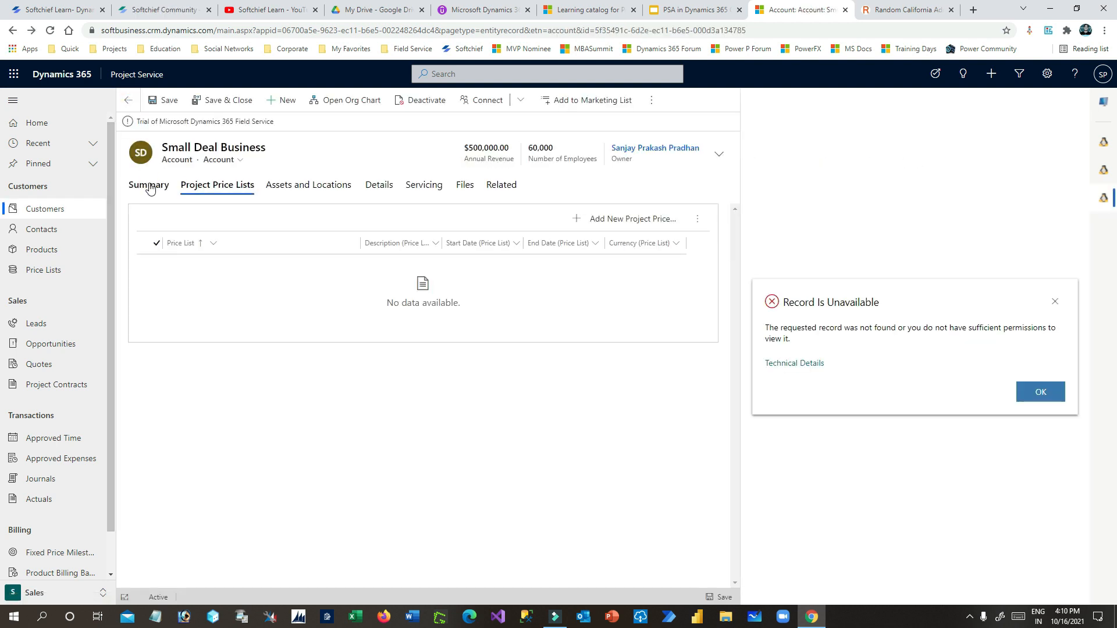
{"action": "left_click", "coordinate": [150, 185]}
- Navigate through Accounts and Contacts to Opportunities and start a new opportunity
{"action": "left_click", "coordinate": [52, 210]}
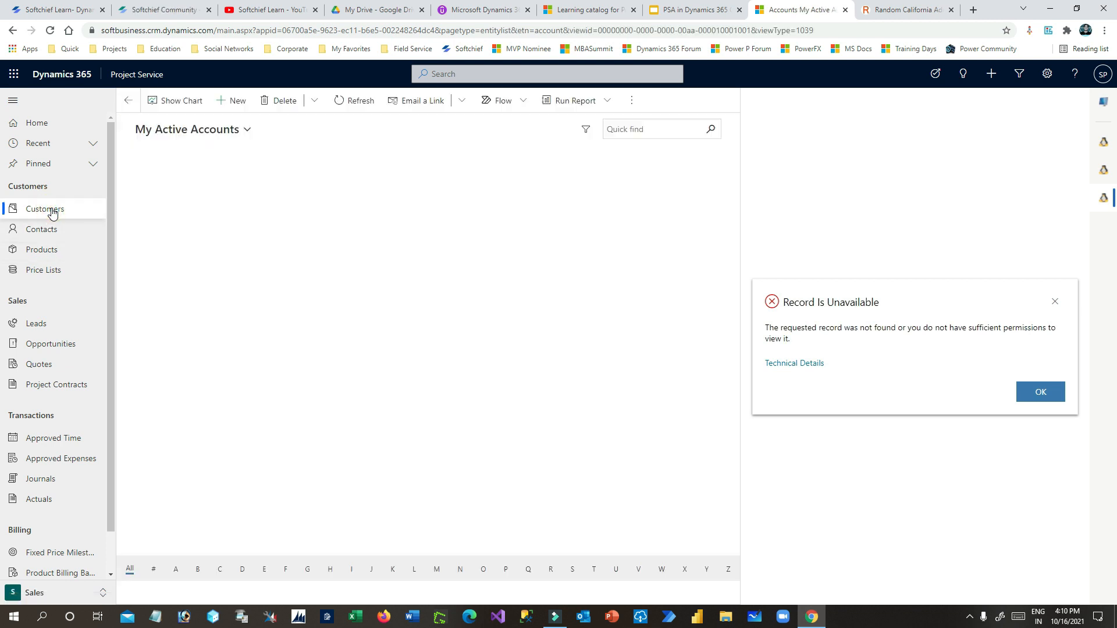
{"action": "left_click", "coordinate": [1105, 105]}
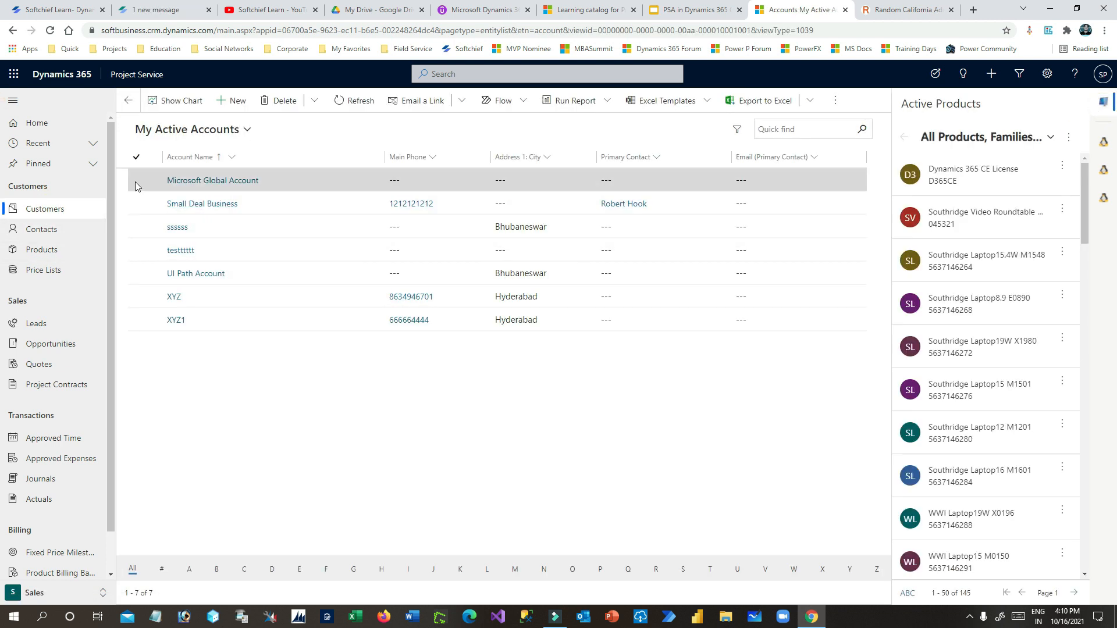
{"action": "left_click", "coordinate": [146, 207]}
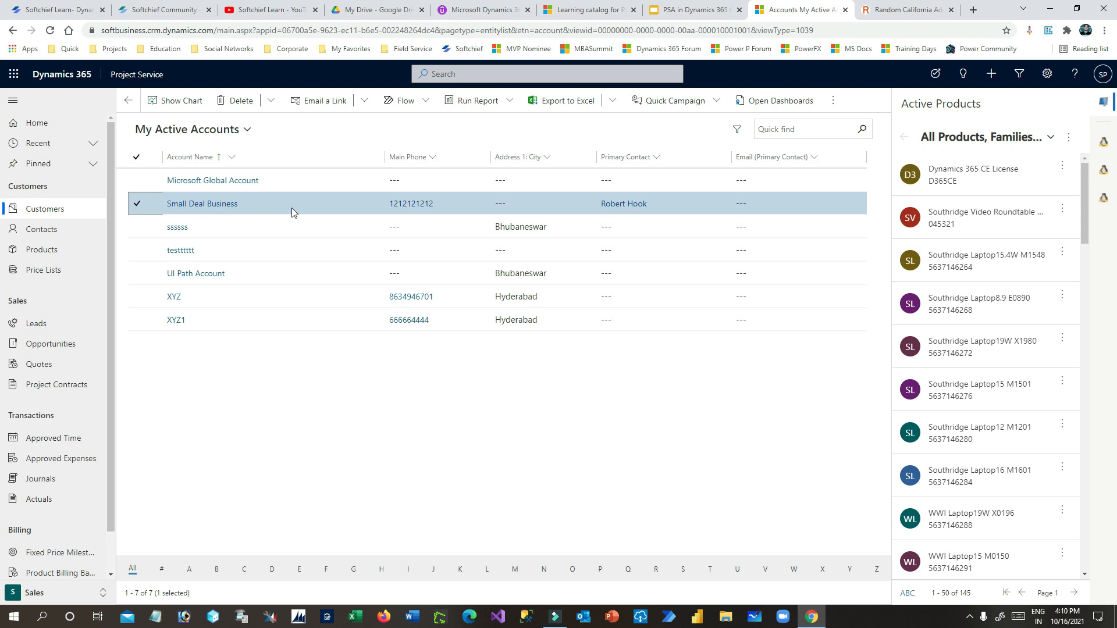
{"action": "left_click", "coordinate": [56, 233]}
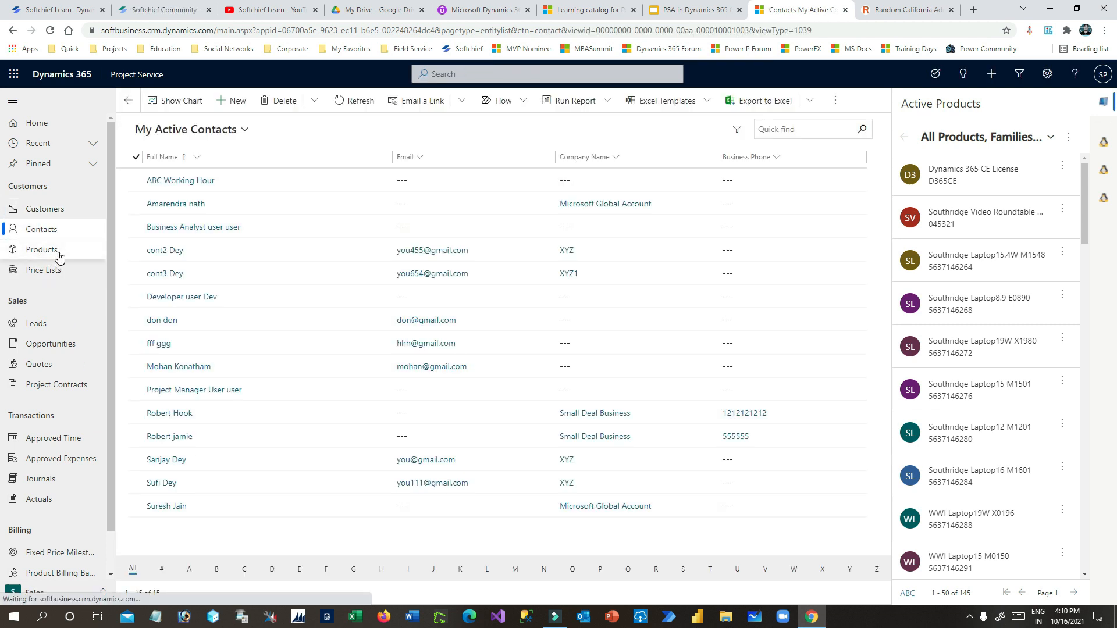
{"action": "left_click", "coordinate": [66, 346]}
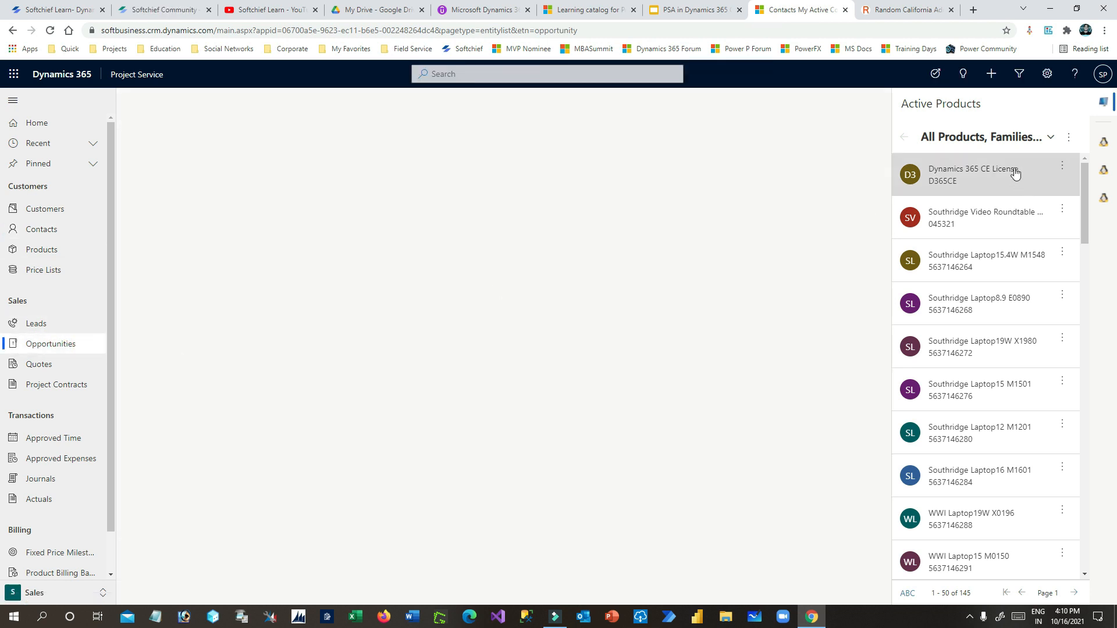
{"action": "left_click", "coordinate": [1096, 108]}
{"action": "left_click", "coordinate": [64, 346]}
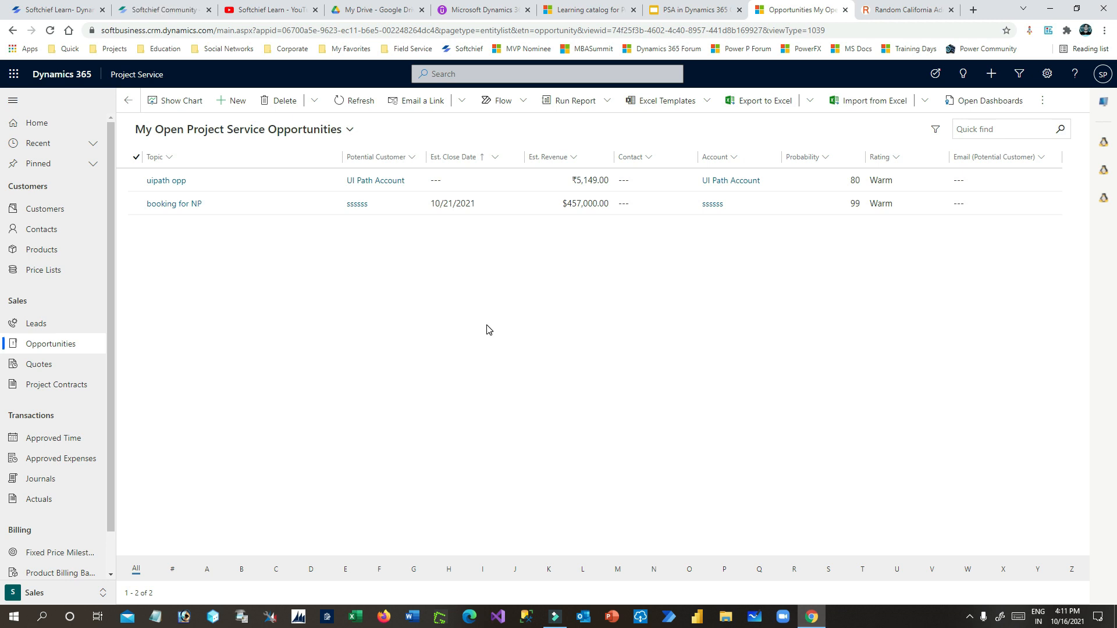
{"action": "left_click", "coordinate": [240, 103]}
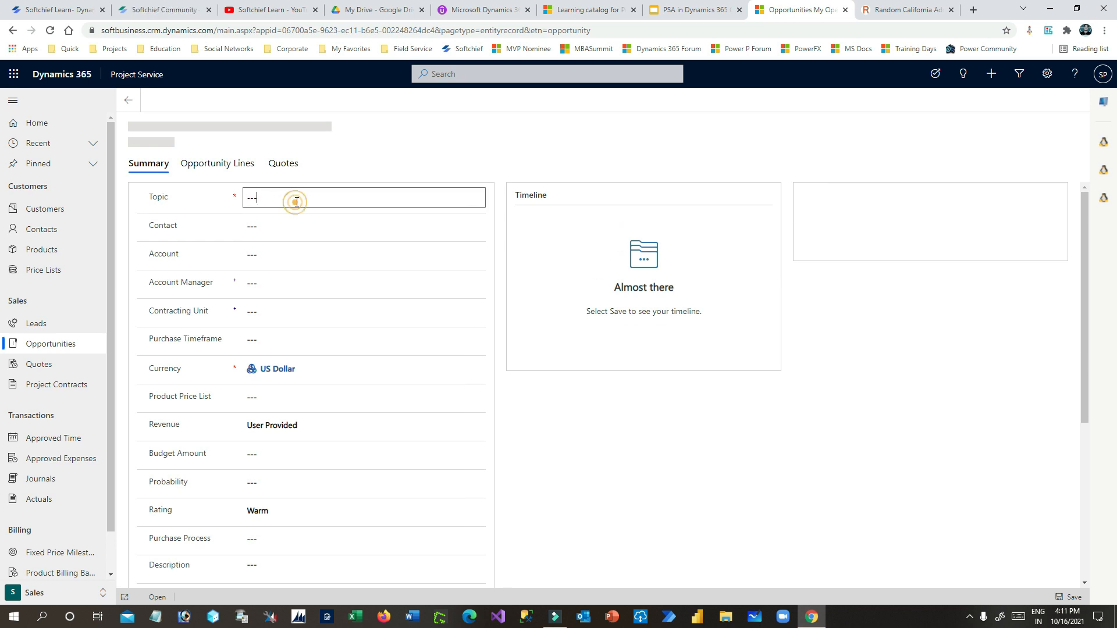
- Enter the topic 'D365 CE Impl. and 5 License', pick the contact, and set account to Small Deal Business
{"action": "left_click", "coordinate": [279, 230]}
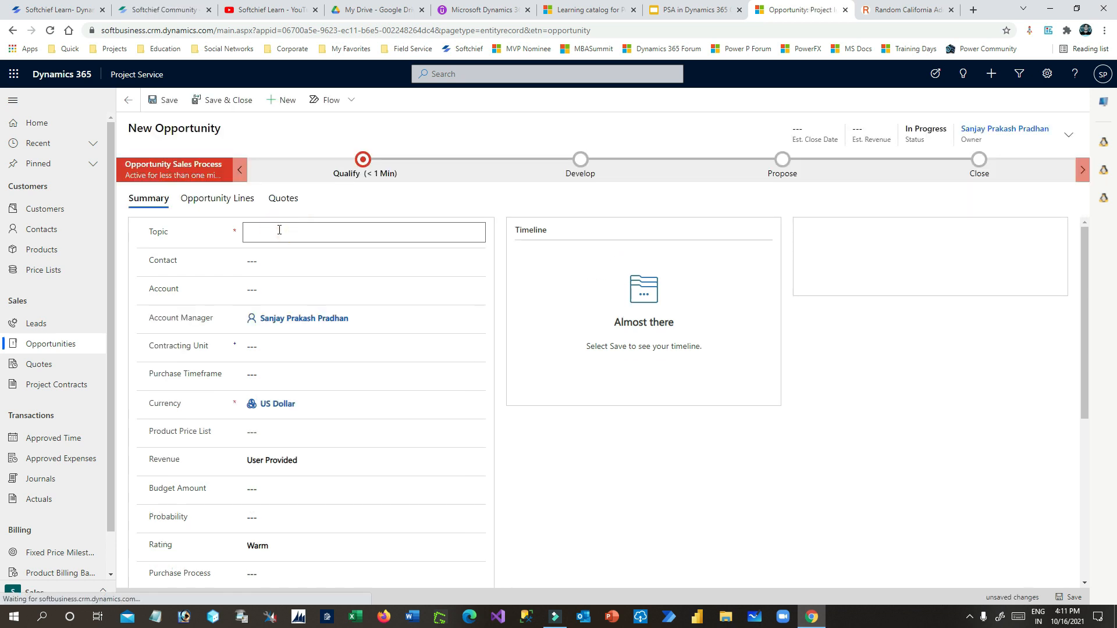
{"action": "type", "text": "D365 CE Impl. and 5 License"}
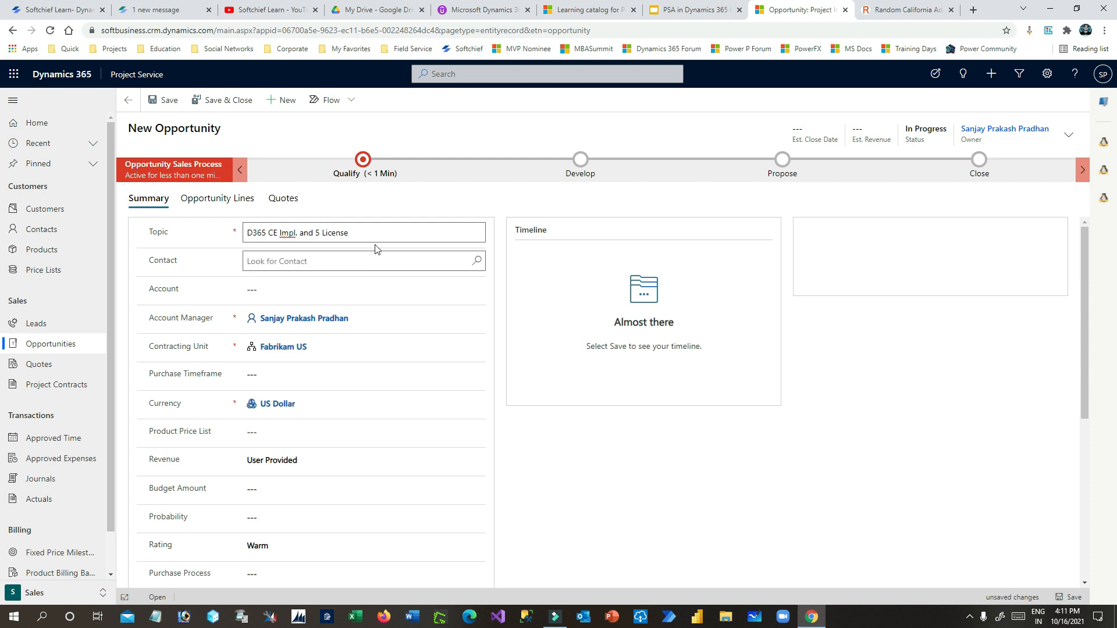
{"action": "left_click_drag", "start_coordinate": [384, 230], "coordinate": [153, 242]}
{"action": "left_click", "coordinate": [315, 263]}
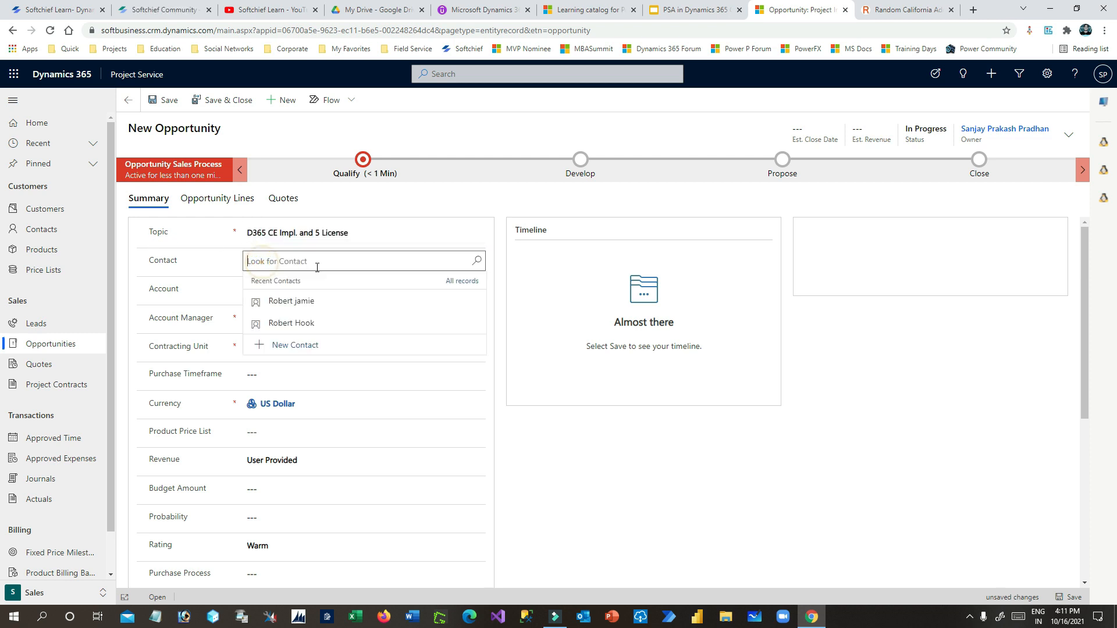
{"action": "left_click", "coordinate": [314, 323]}
{"action": "left_click", "coordinate": [291, 289]}
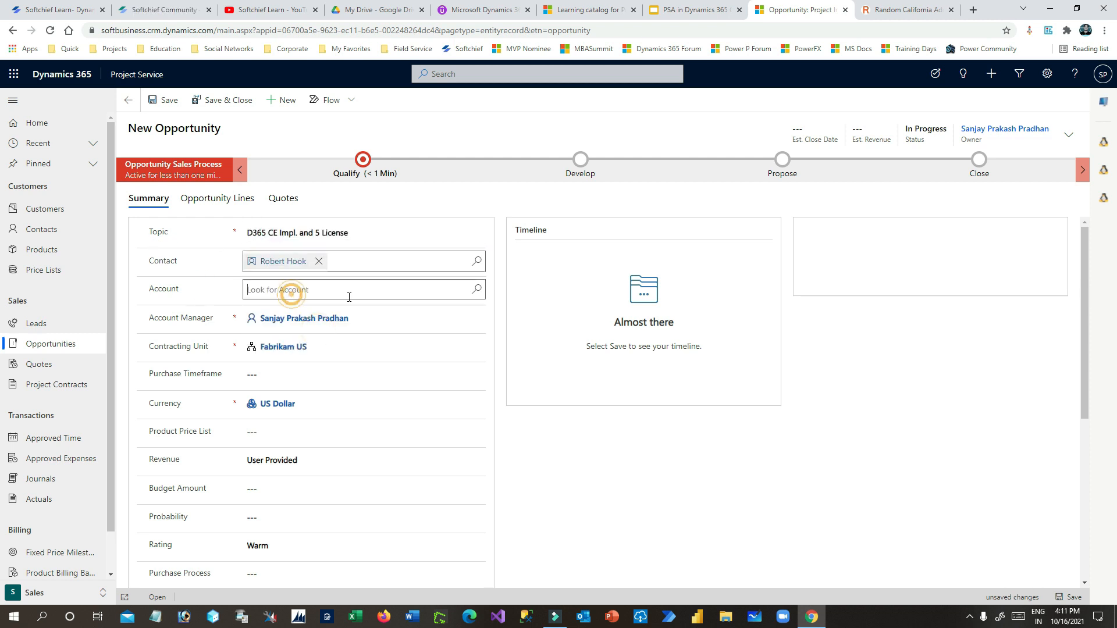
{"action": "left_click", "coordinate": [320, 326]}
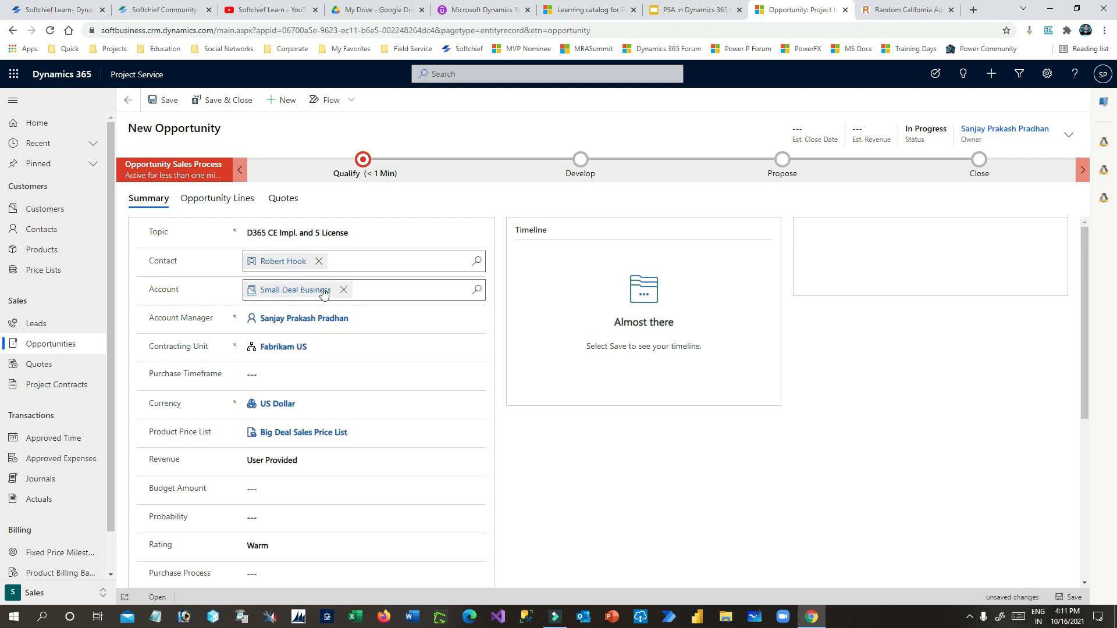
- Set the contracting unit to Big Deal Organization Unit and purchase timeframe to Immediate
{"action": "left_click", "coordinate": [319, 348]}
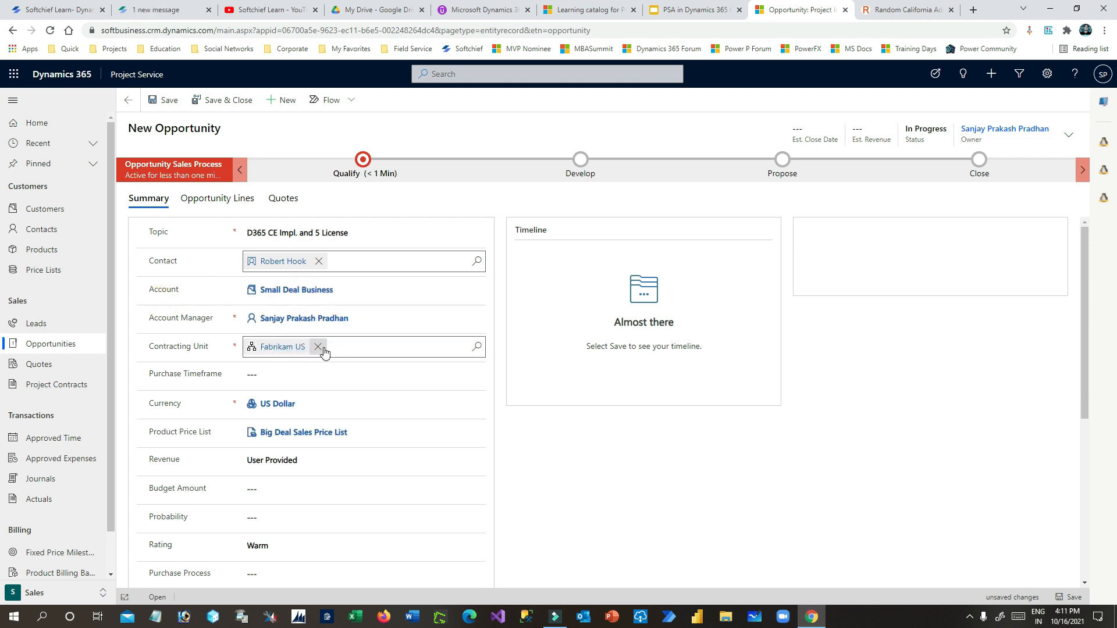
{"action": "left_click", "coordinate": [478, 347]}
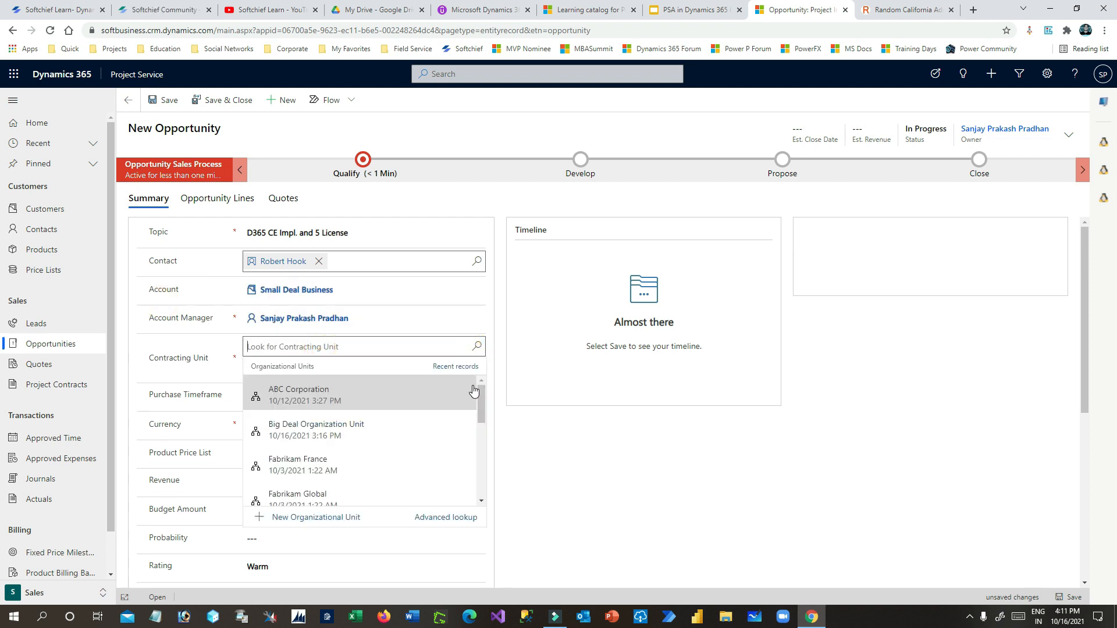
{"action": "left_click", "coordinate": [328, 430]}
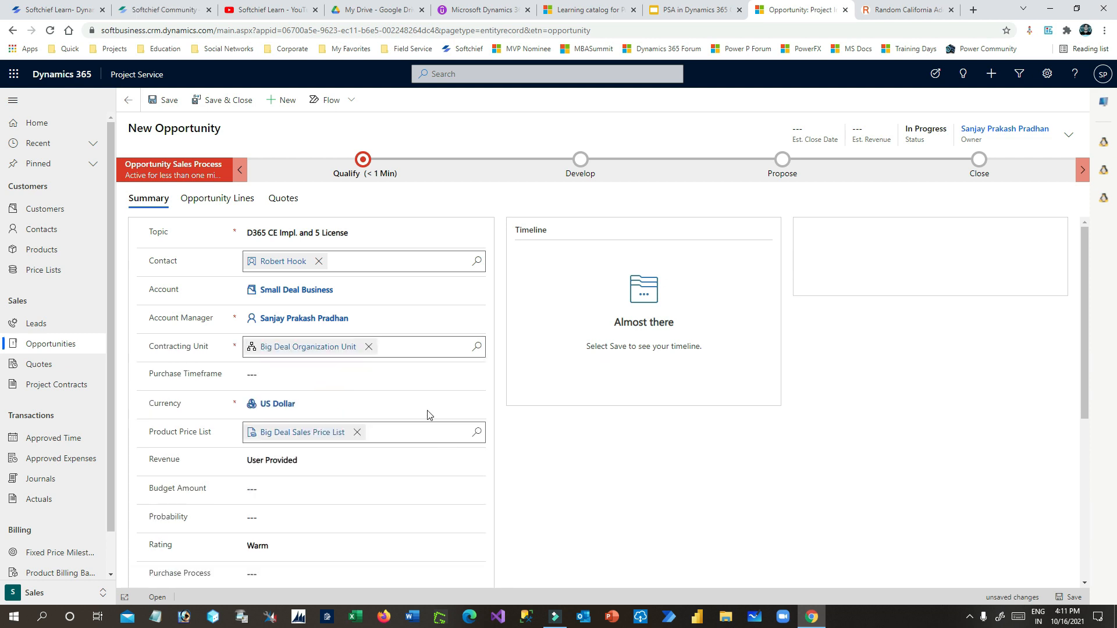
{"action": "left_click", "coordinate": [349, 376]}
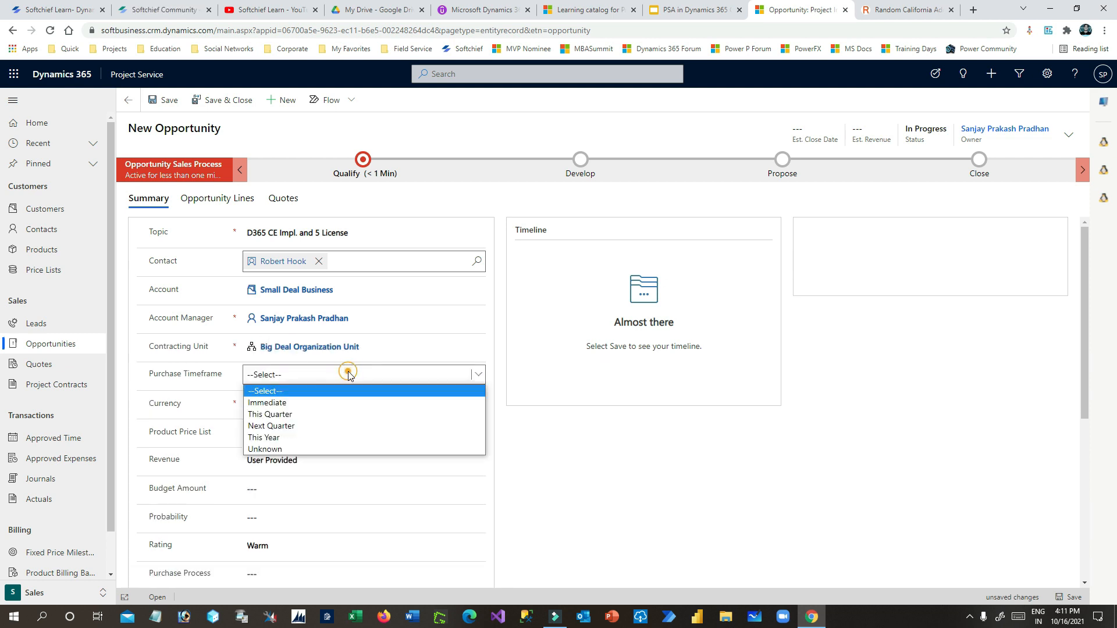
{"action": "left_click", "coordinate": [303, 402]}
- Switch revenue to System Calculated and enter a $70,000.00 budget amount
{"action": "scroll", "coordinate": [268, 419], "scroll_direction": "down", "scroll_amount": 1}
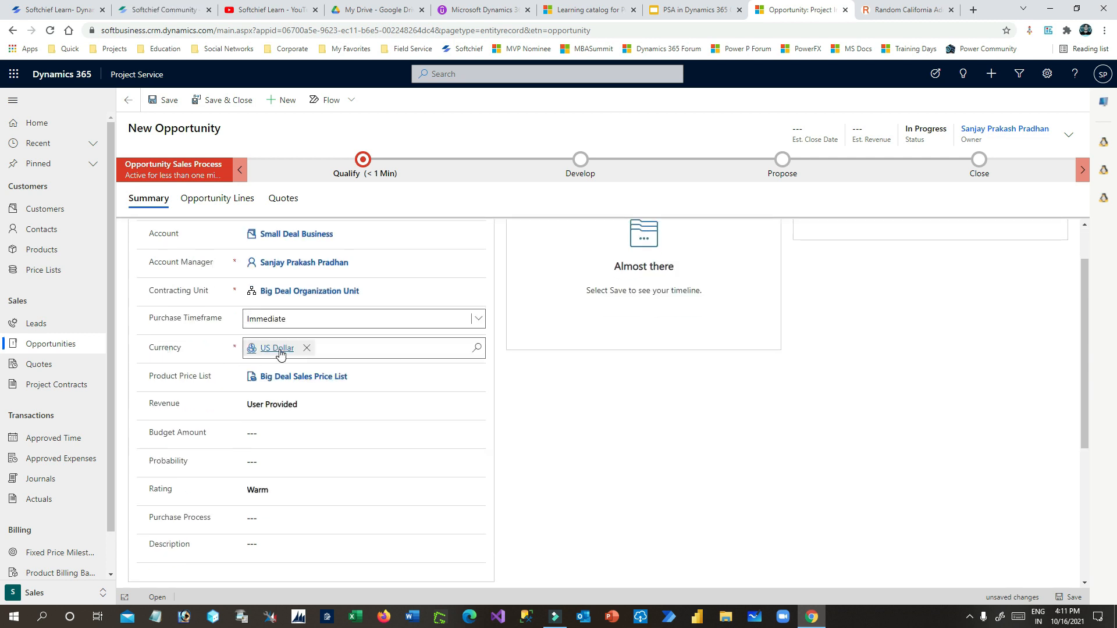
{"action": "left_click_drag", "start_coordinate": [150, 379], "coordinate": [213, 372]}
{"action": "left_click", "coordinate": [201, 379]}
{"action": "left_click", "coordinate": [213, 372]}
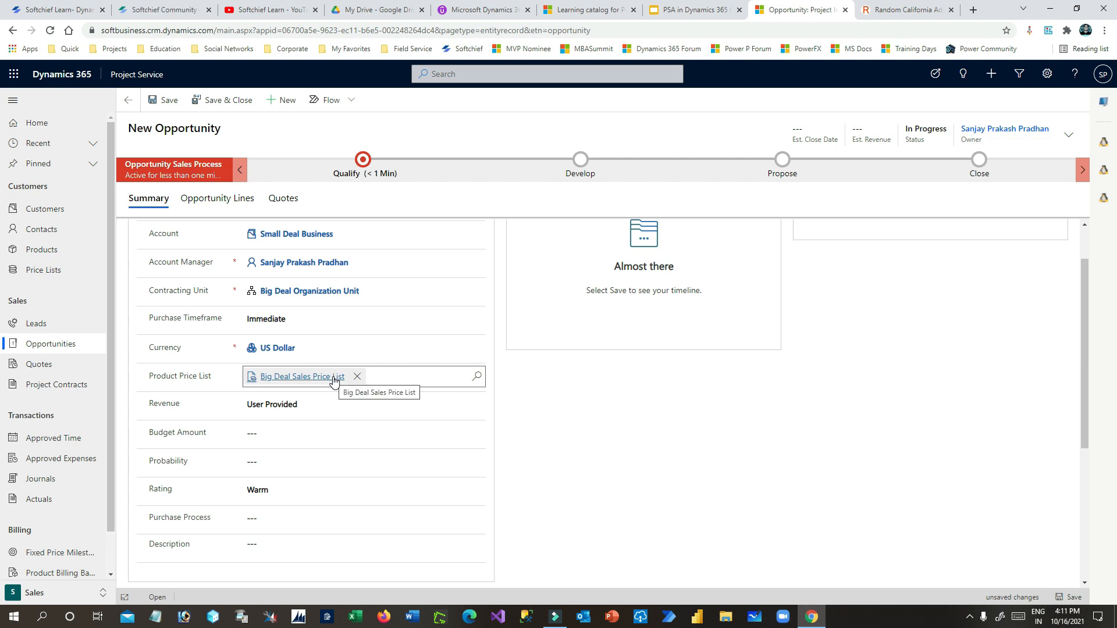
{"action": "left_click_drag", "start_coordinate": [163, 404], "coordinate": [192, 406]}
{"action": "left_click", "coordinate": [284, 408]}
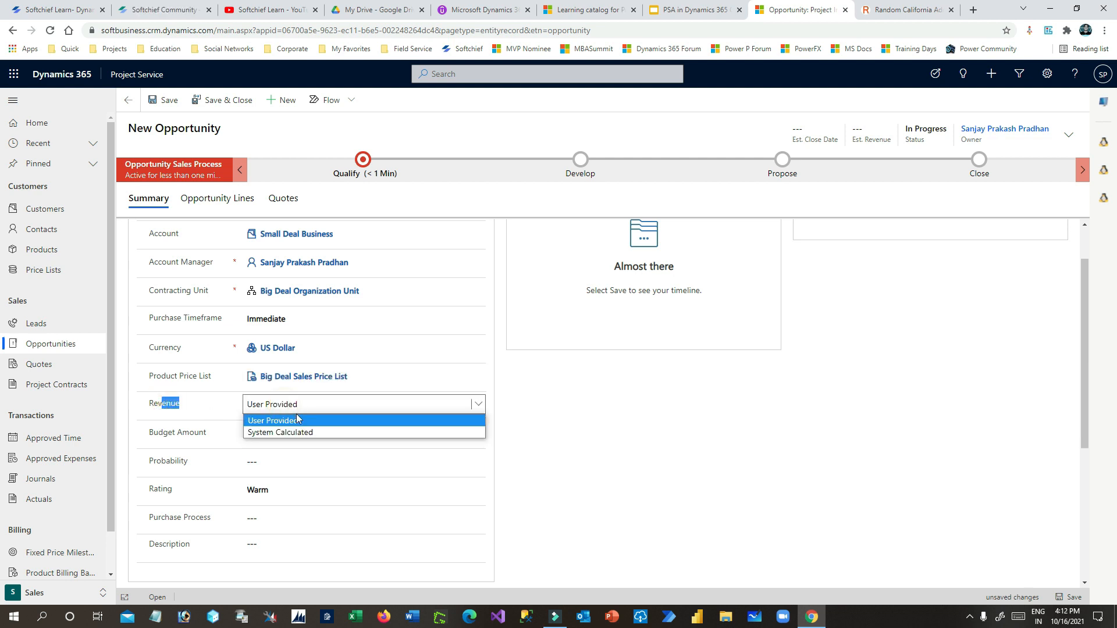
{"action": "left_click", "coordinate": [298, 432]}
{"action": "left_click", "coordinate": [253, 431]}
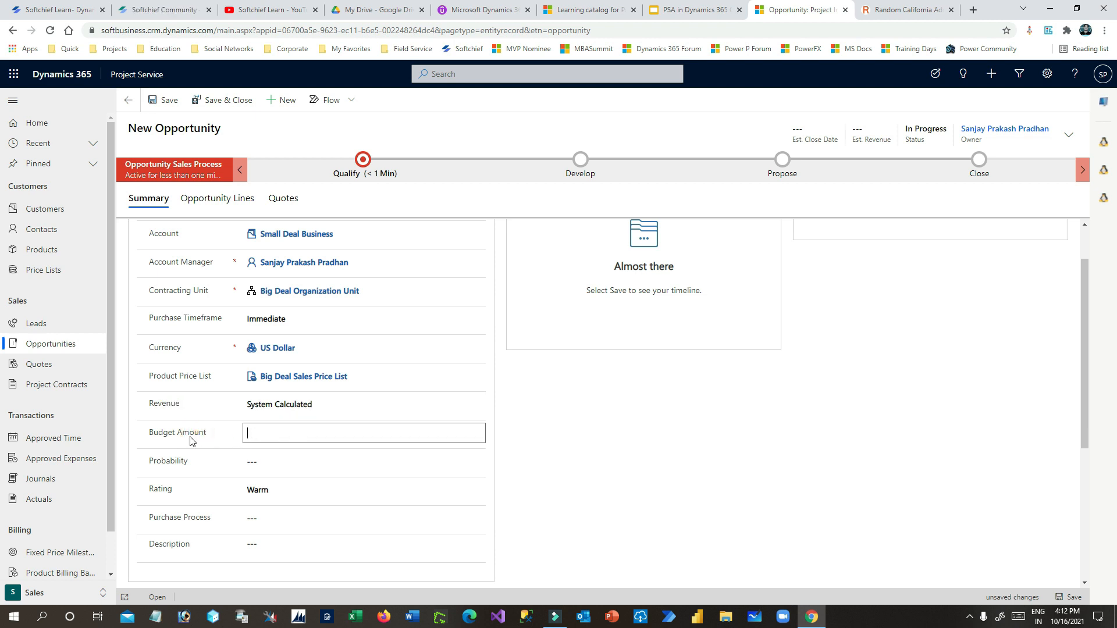
{"action": "scroll", "coordinate": [203, 441], "scroll_direction": "down", "scroll_amount": 2}
{"action": "scroll", "coordinate": [293, 419], "scroll_direction": "up", "scroll_amount": 2}
{"action": "left_click", "coordinate": [268, 435]}
{"action": "left_click", "coordinate": [198, 431]}
- Set Probability to 90 and Purchase Process to Individual, then save the opportunity
{"action": "left_click", "coordinate": [220, 438]}
{"action": "scroll", "coordinate": [208, 437], "scroll_direction": "down", "scroll_amount": 1}
{"action": "left_click", "coordinate": [273, 401]}
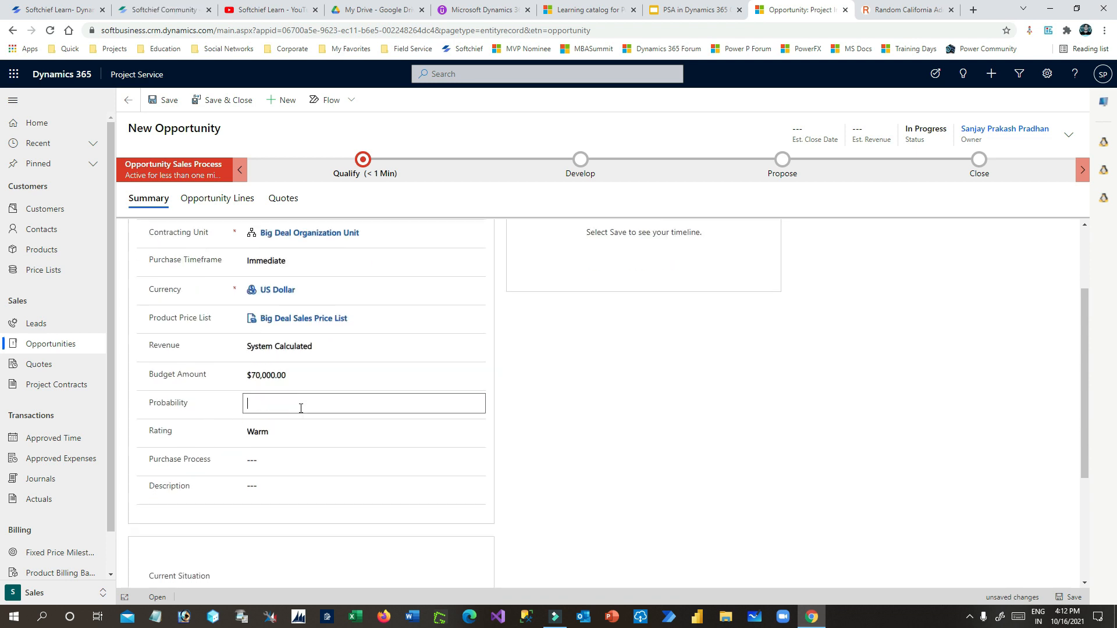
{"action": "left_click", "coordinate": [227, 424]}
{"action": "left_click", "coordinate": [275, 469]}
{"action": "left_click", "coordinate": [303, 490]}
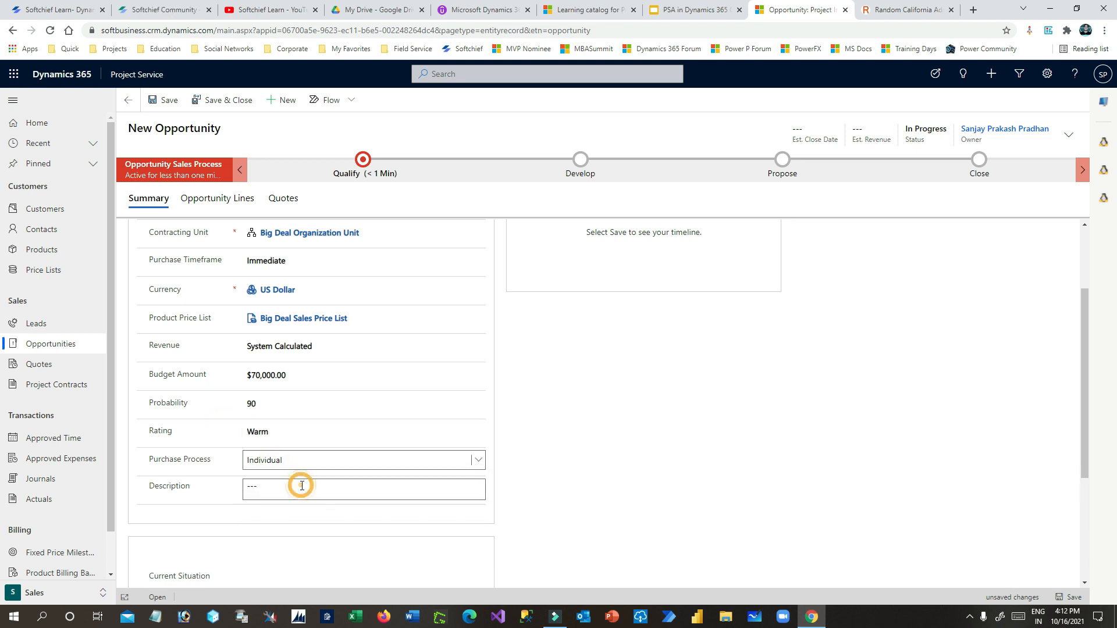
{"action": "scroll", "coordinate": [227, 461], "scroll_direction": "down", "scroll_amount": 3}
{"action": "scroll", "coordinate": [227, 462], "scroll_direction": "up", "scroll_amount": 5}
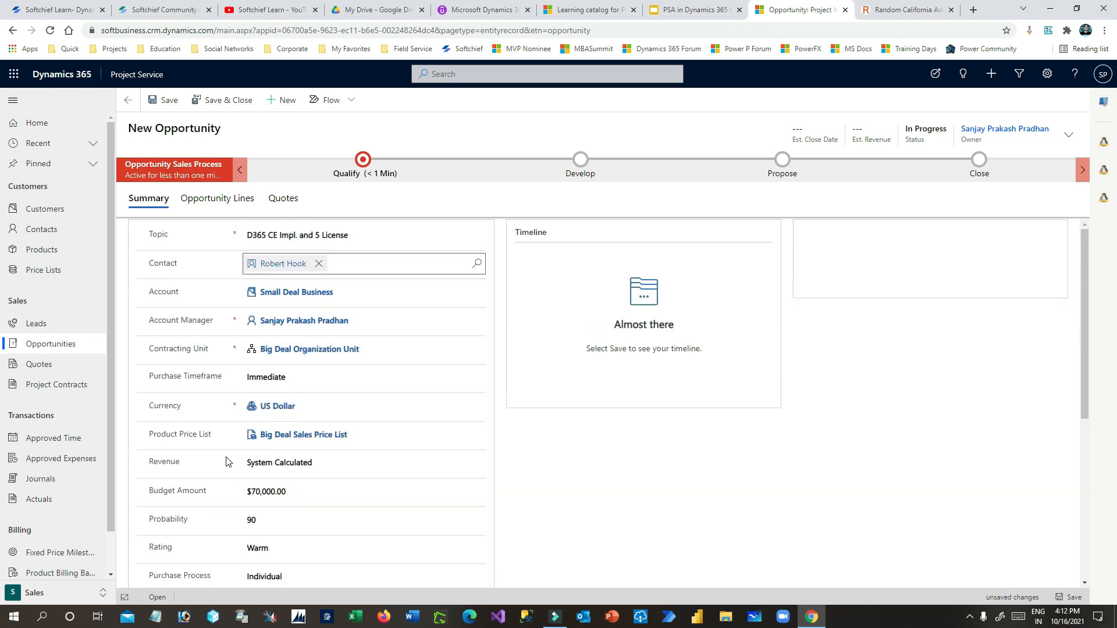
{"action": "left_click", "coordinate": [164, 100]}
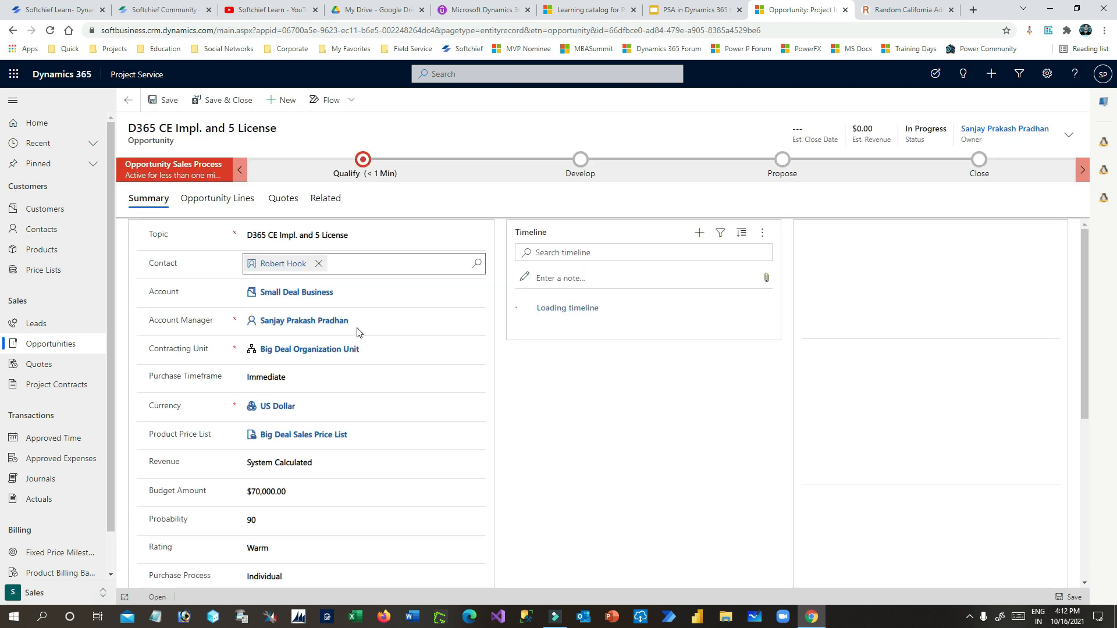
- Pick October 31, 2021 as the Est. Close Date in the opportunity header
{"action": "left_click", "coordinate": [1070, 140]}
{"action": "left_click", "coordinate": [1058, 166]}
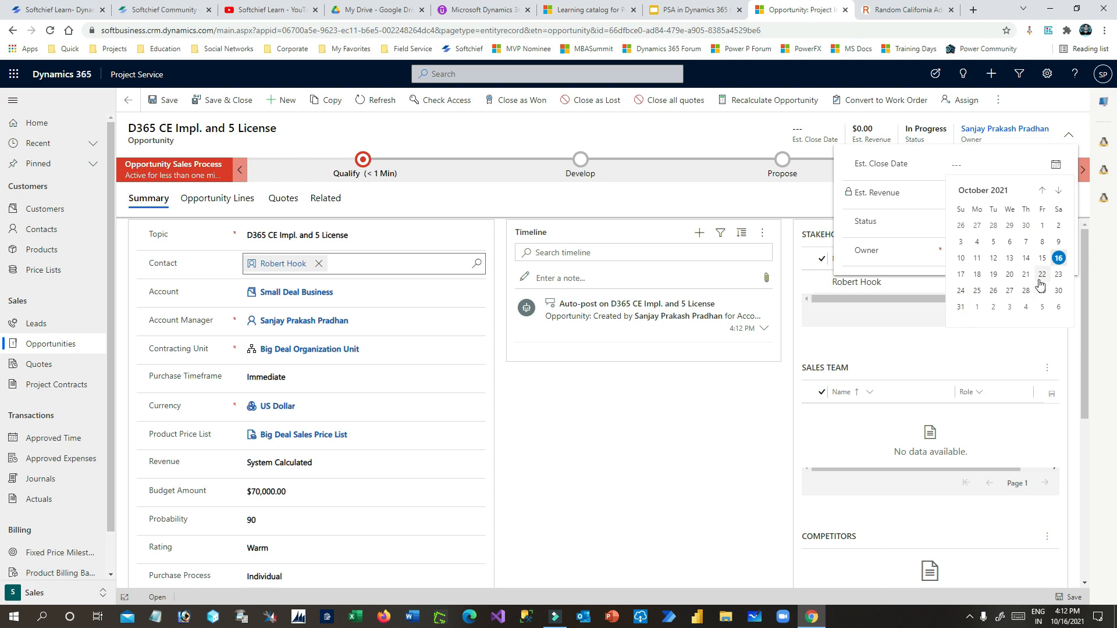
{"action": "left_click", "coordinate": [960, 307]}
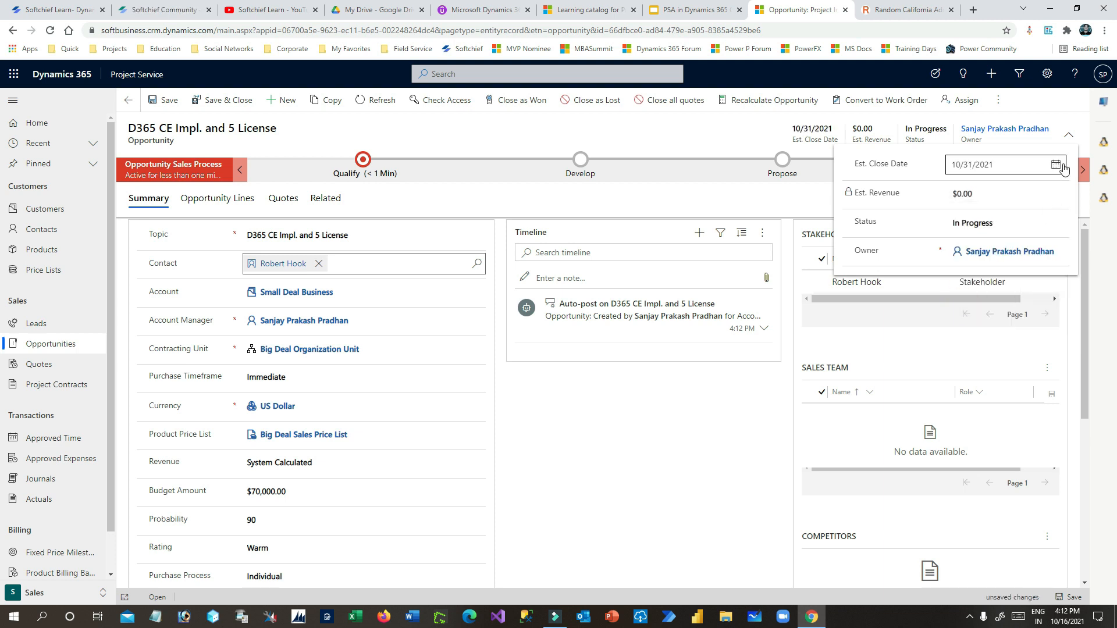
{"action": "left_click", "coordinate": [1067, 140]}
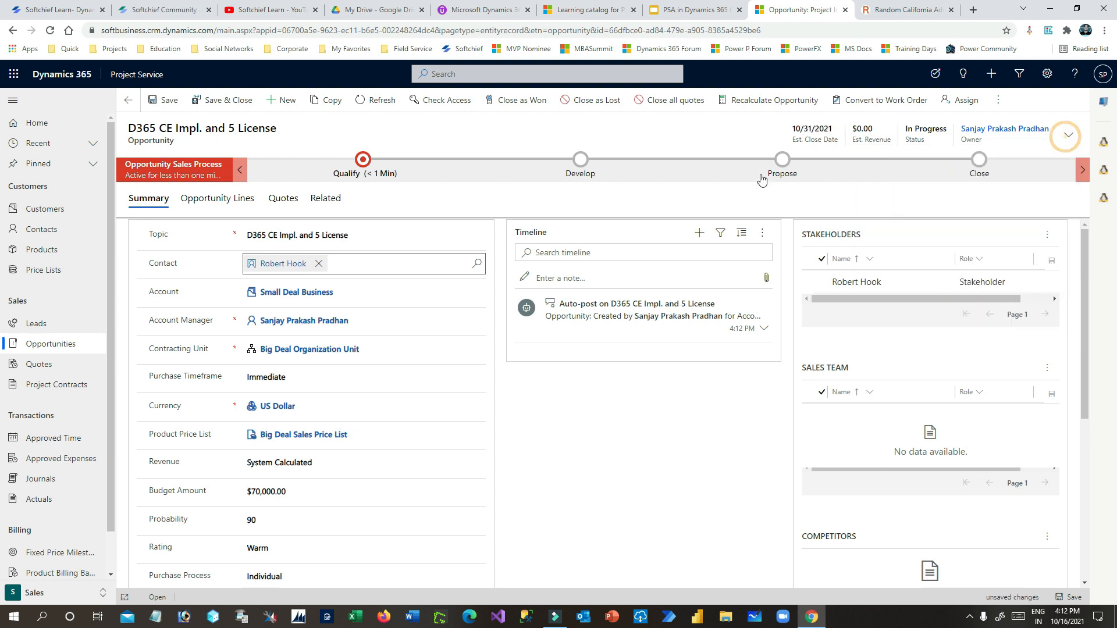
{"action": "scroll", "coordinate": [668, 434], "scroll_direction": "down", "scroll_amount": 2}
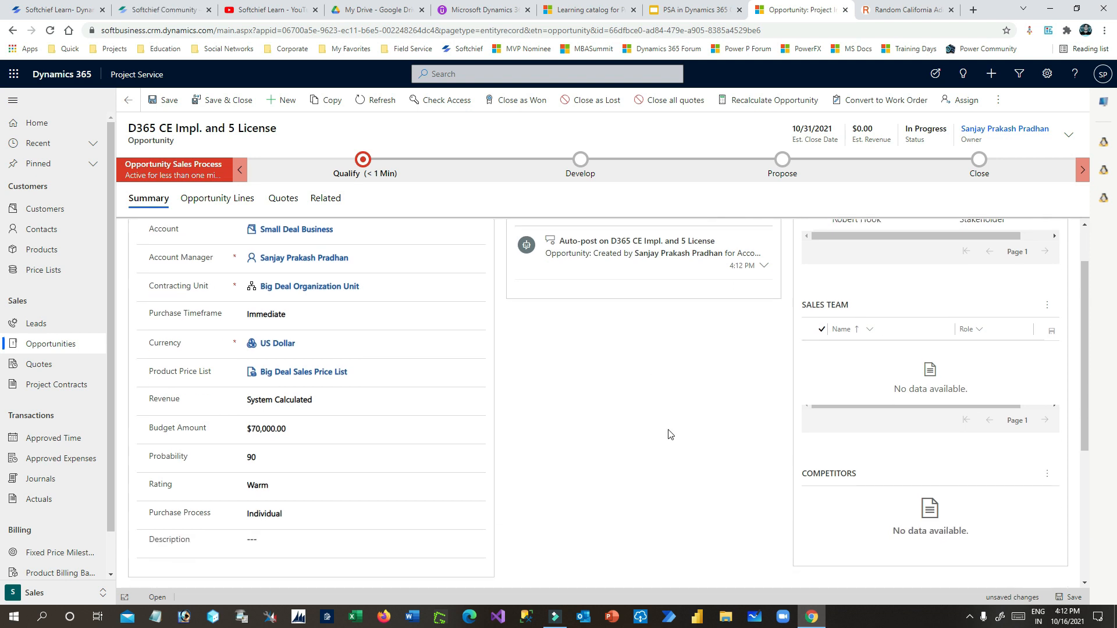
- Add the record owner as a new Sales Team connection and refresh the list
{"action": "left_click", "coordinate": [1047, 255]}
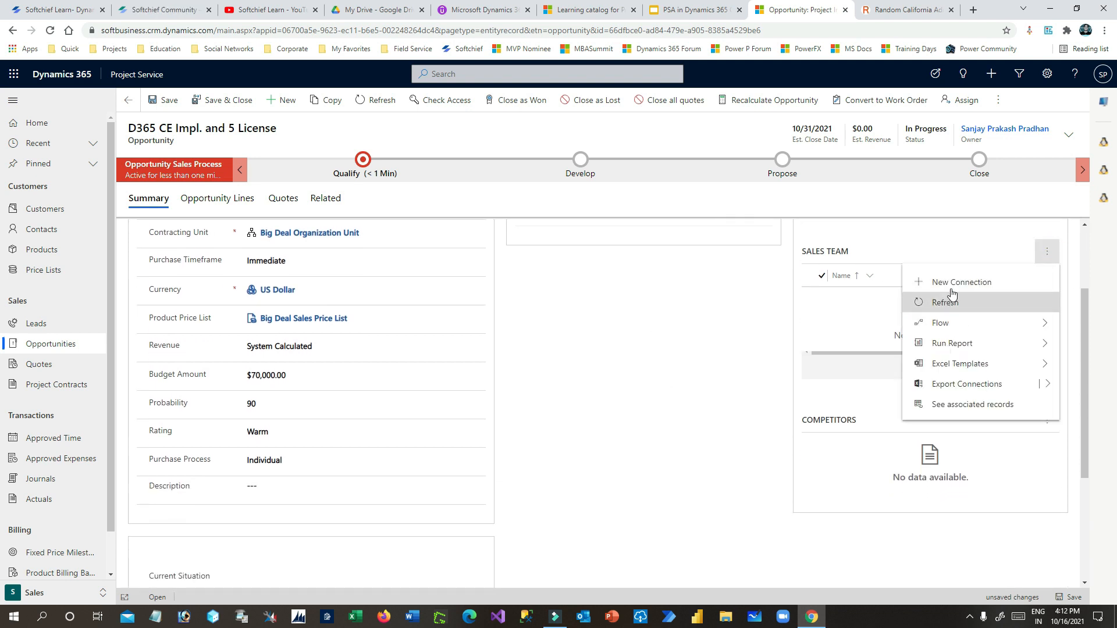
{"action": "scroll", "coordinate": [908, 326], "scroll_direction": "up", "scroll_amount": 2}
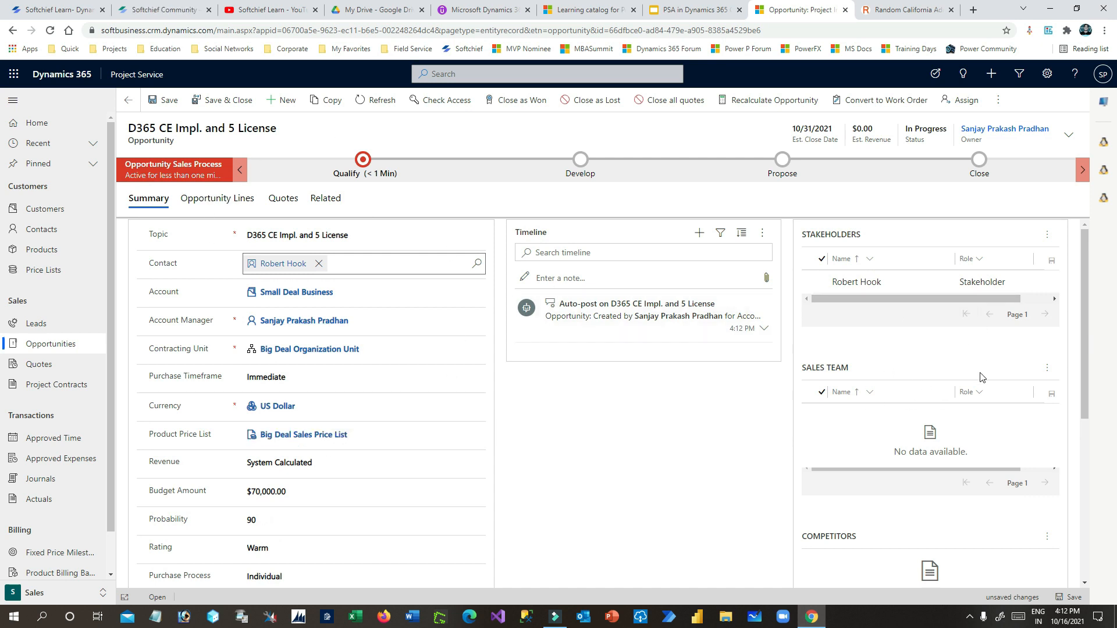
{"action": "left_click", "coordinate": [1048, 369]}
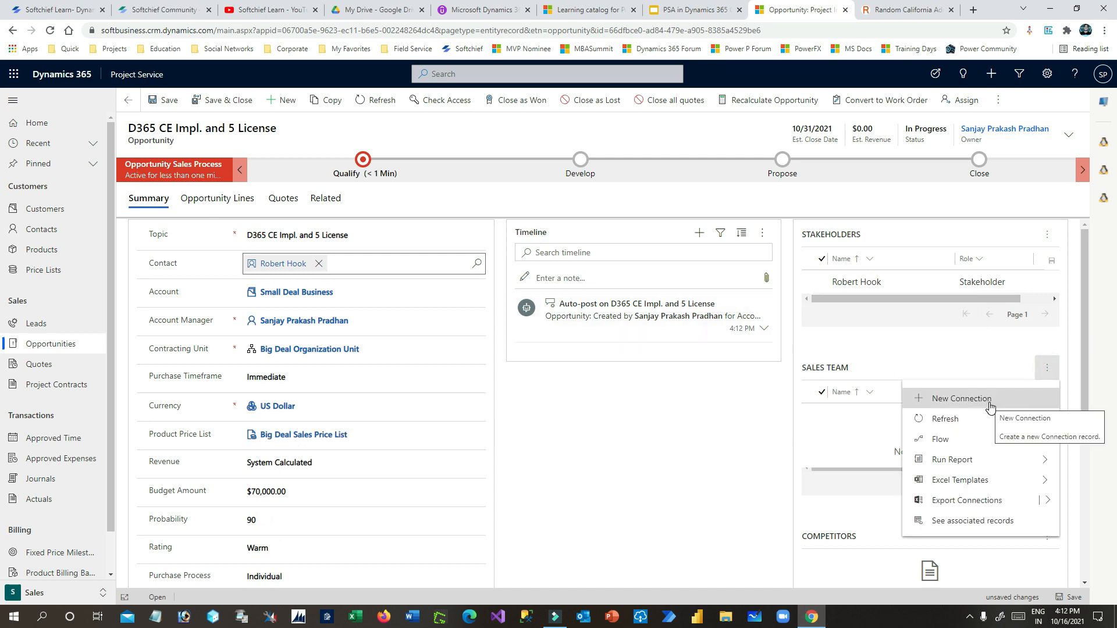
{"action": "left_click", "coordinate": [964, 399]}
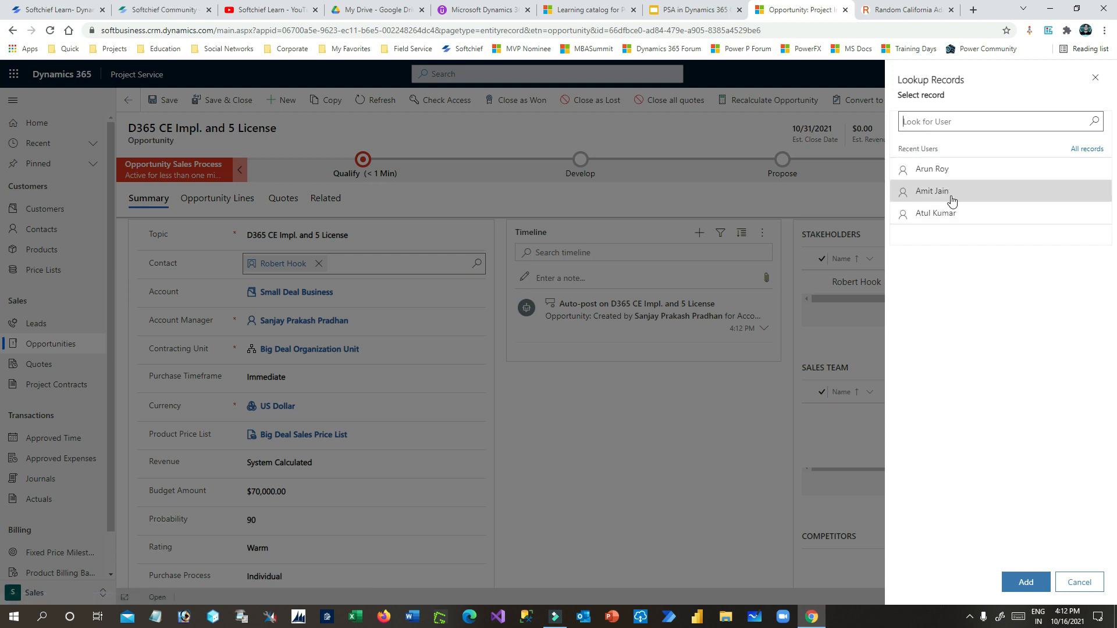
{"action": "left_click", "coordinate": [1093, 121]}
{"action": "scroll", "coordinate": [989, 291], "scroll_direction": "down", "scroll_amount": 7}
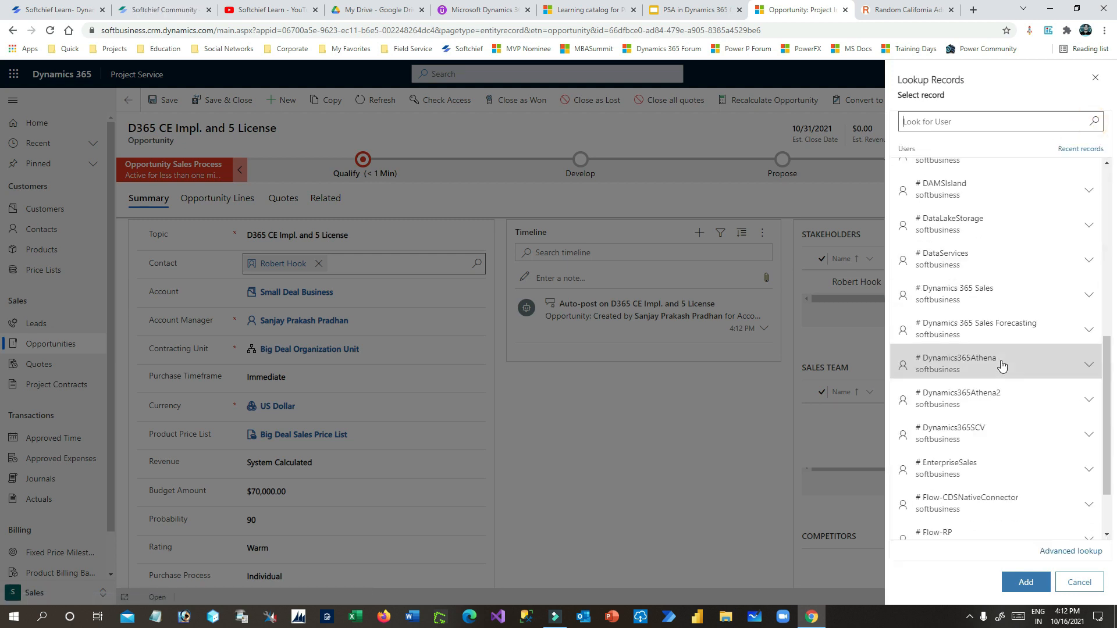
{"action": "type", "text": "sanja"}
{"action": "left_click", "coordinate": [969, 175]}
{"action": "left_click", "coordinate": [1026, 582]}
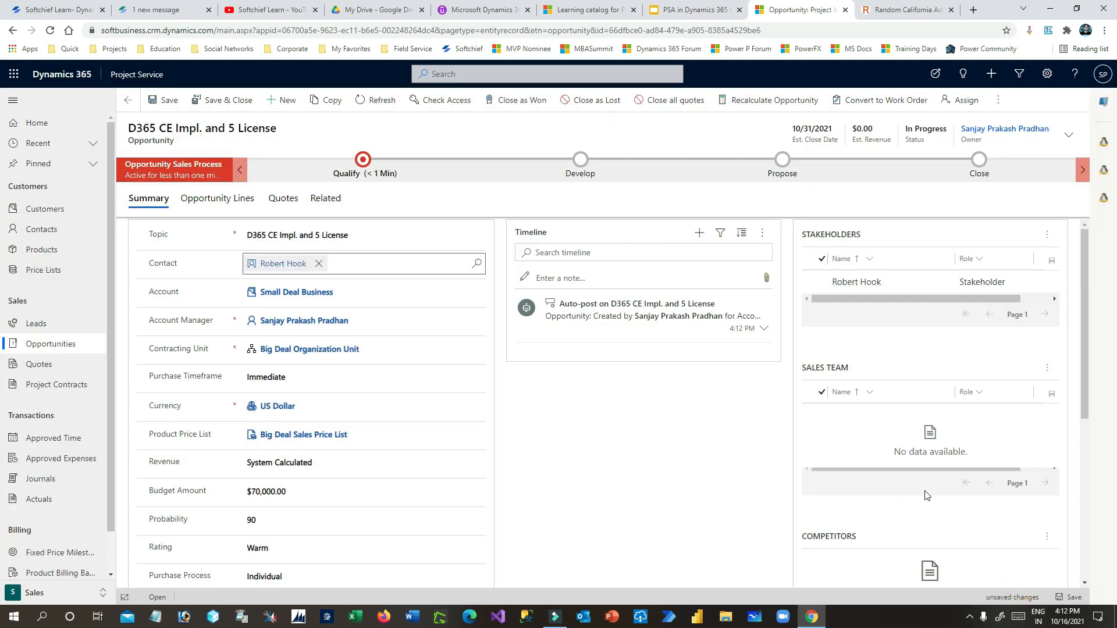
{"action": "scroll", "coordinate": [927, 498], "scroll_direction": "down", "scroll_amount": 1}
{"action": "scroll", "coordinate": [937, 368], "scroll_direction": "up", "scroll_amount": 1}
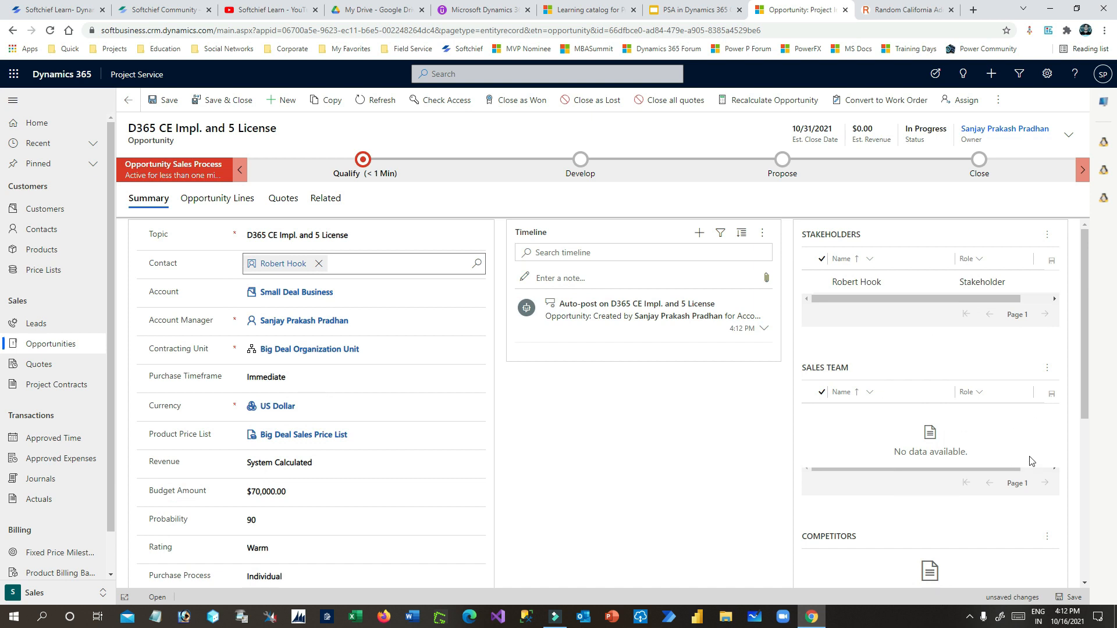
{"action": "left_click", "coordinate": [1049, 371]}
{"action": "left_click", "coordinate": [982, 417]}
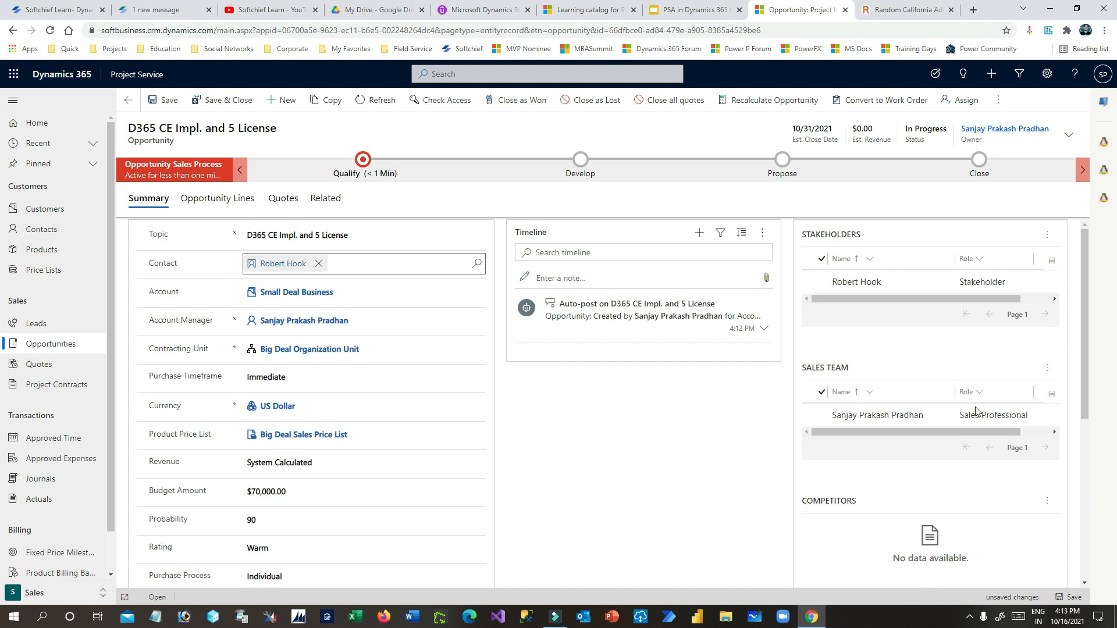
{"action": "scroll", "coordinate": [976, 411], "scroll_direction": "down", "scroll_amount": 2}
{"action": "scroll", "coordinate": [976, 414], "scroll_direction": "up", "scroll_amount": 2}
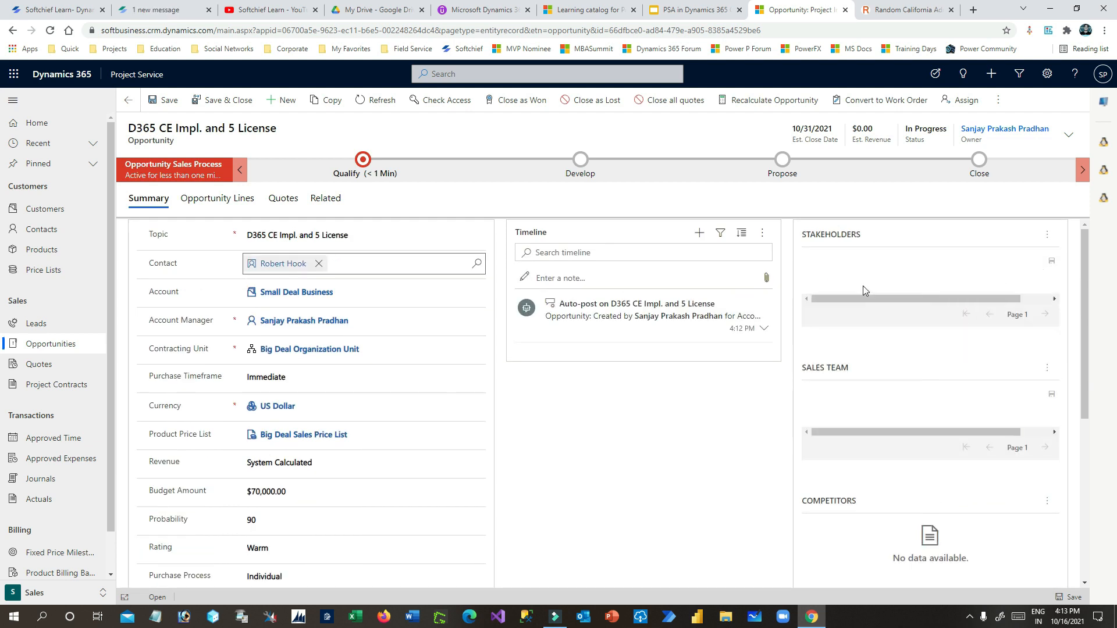
- Change the stakeholder contact's role to Decision Maker
{"action": "left_click", "coordinate": [989, 283]}
{"action": "left_click", "coordinate": [1005, 283]}
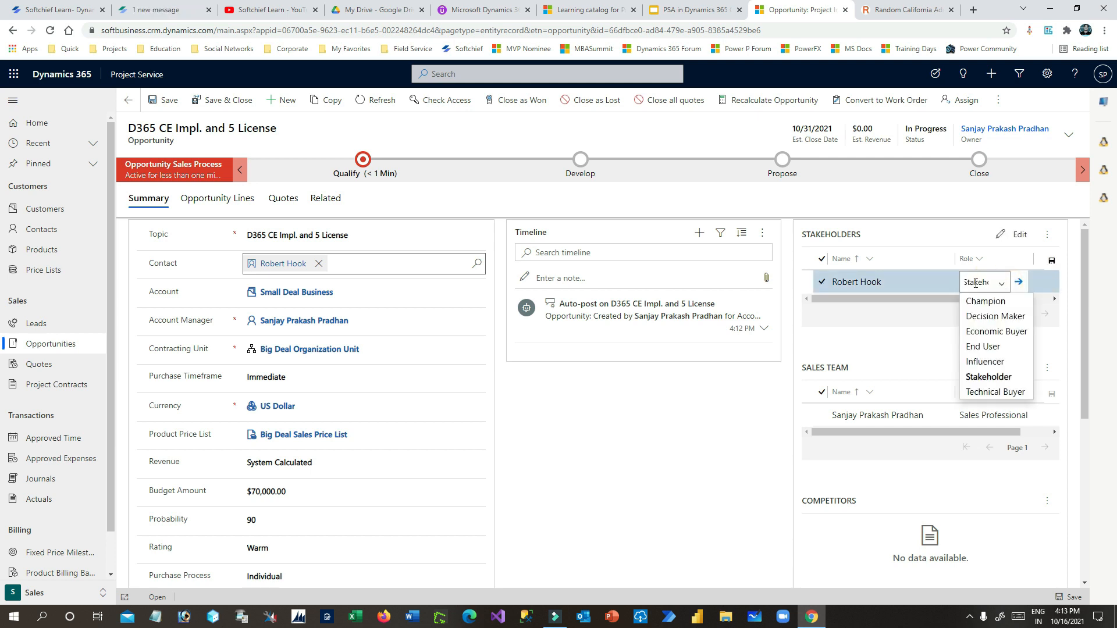
{"action": "left_click", "coordinate": [994, 317]}
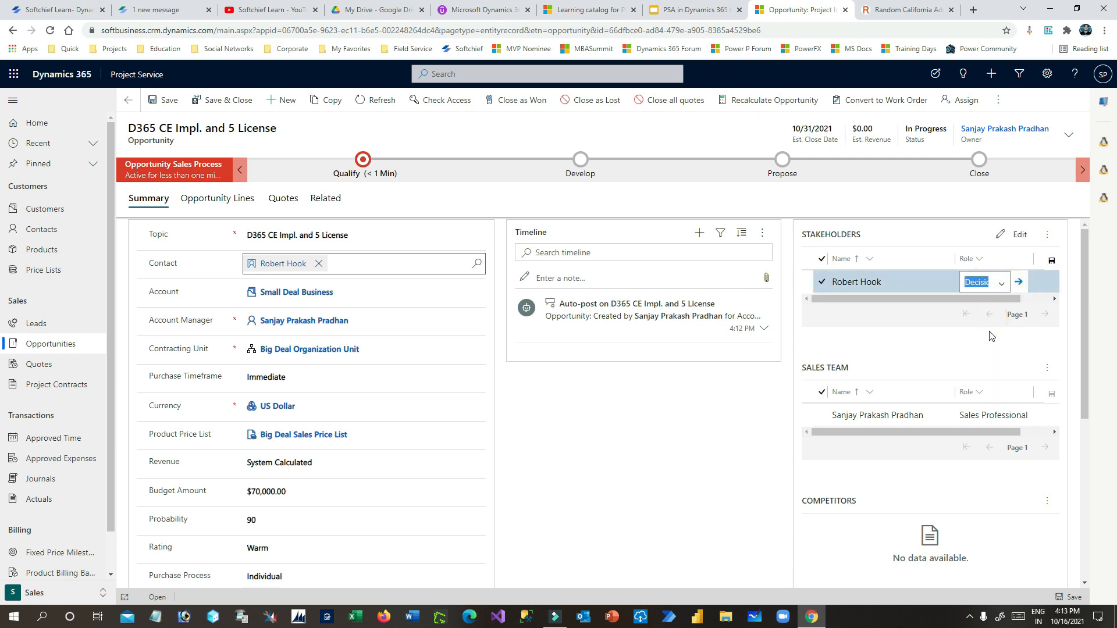
{"action": "left_click", "coordinate": [999, 284]}
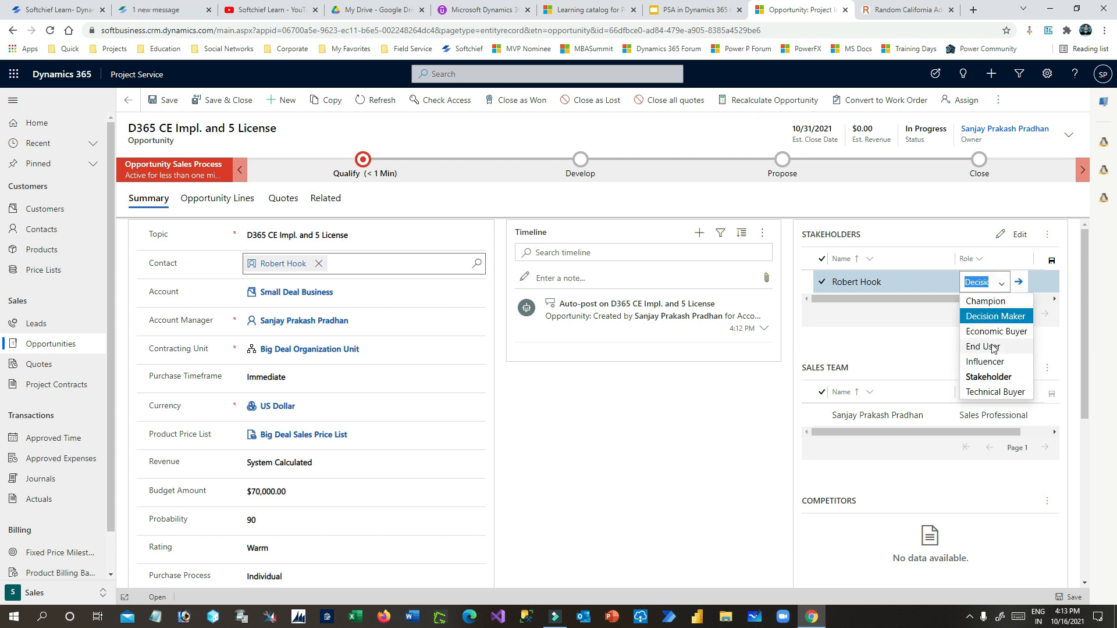
{"action": "left_click", "coordinate": [1006, 285]}
{"action": "left_click", "coordinate": [953, 331]}
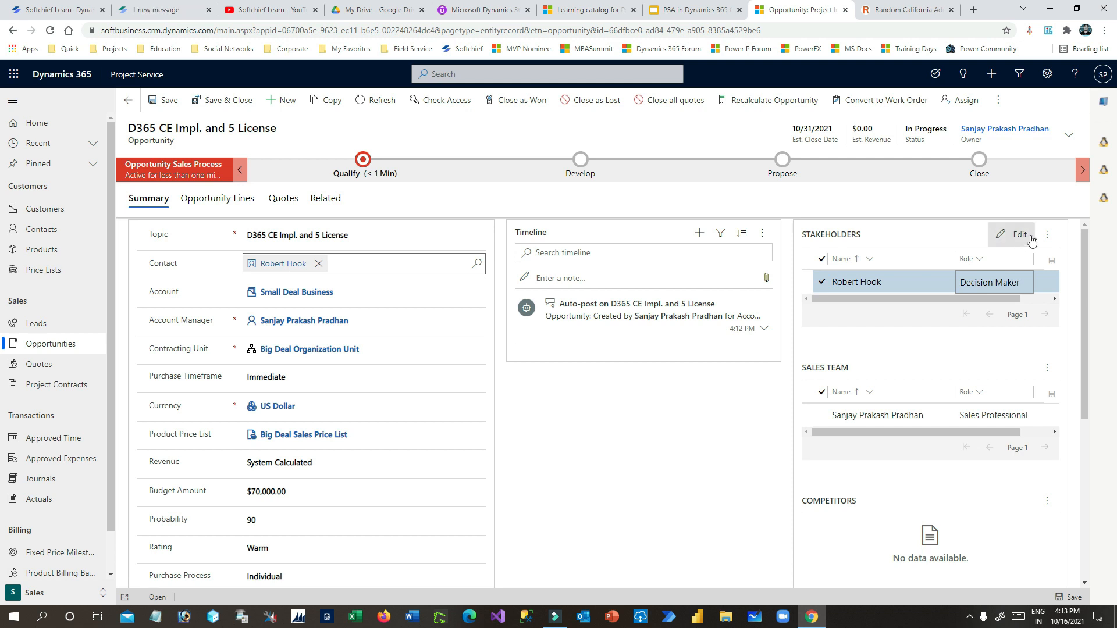
{"action": "scroll", "coordinate": [686, 381], "scroll_direction": "down", "scroll_amount": 5}
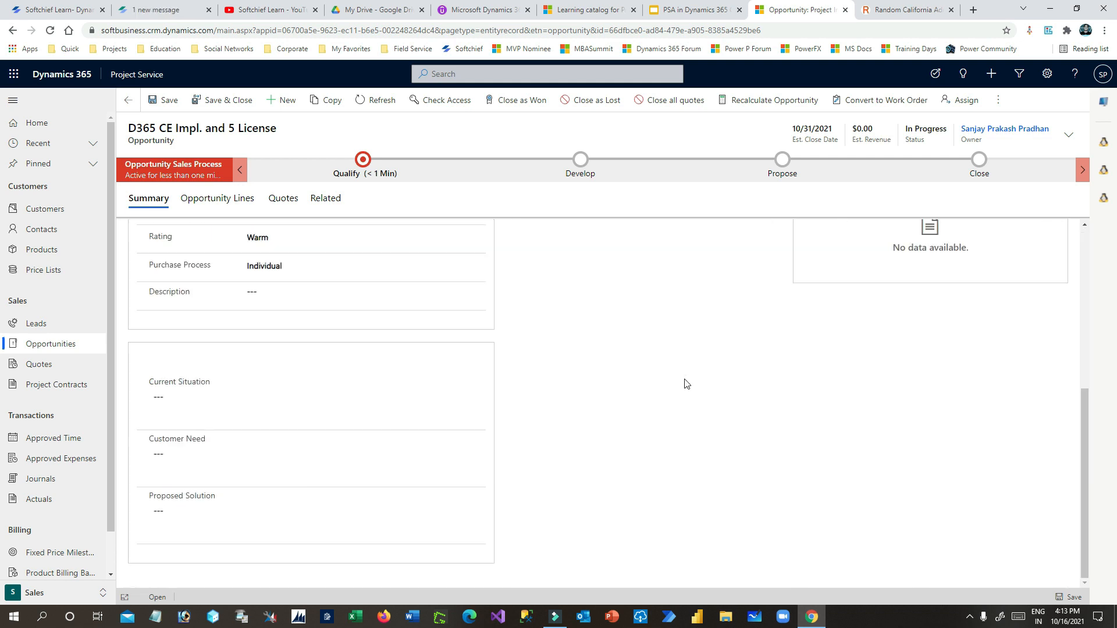
{"action": "scroll", "coordinate": [689, 386], "scroll_direction": "up", "scroll_amount": 5}
{"action": "scroll", "coordinate": [689, 386], "scroll_direction": "down", "scroll_amount": 5}
{"action": "scroll", "coordinate": [691, 387], "scroll_direction": "up", "scroll_amount": 5}
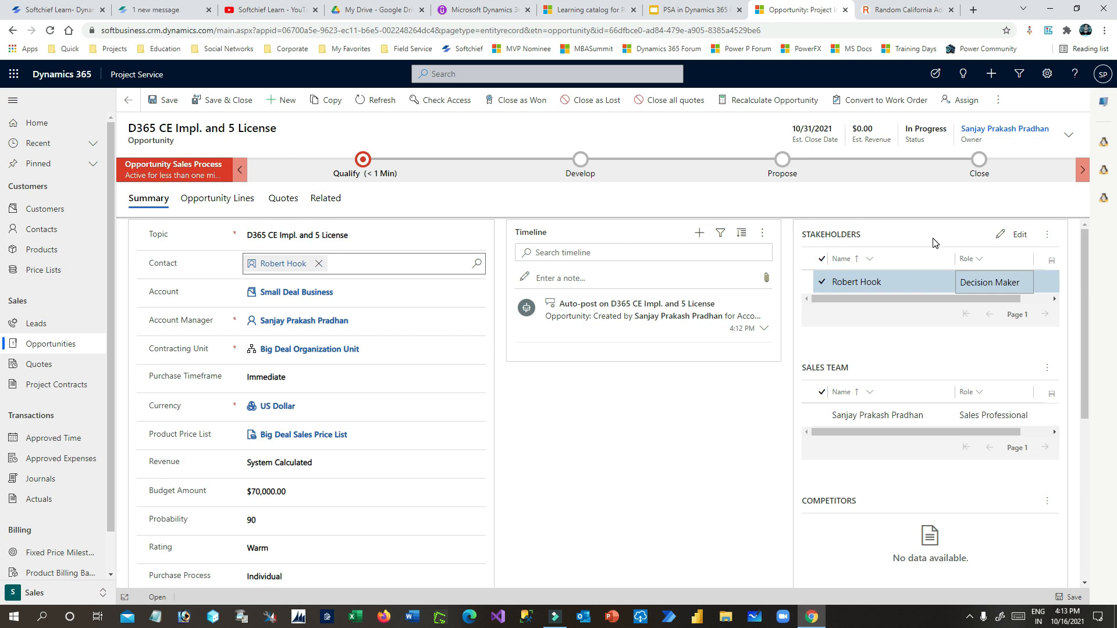
- On the Opportunity Lines tab, add a new line under Product-based Lines
{"action": "left_click", "coordinate": [232, 198]}
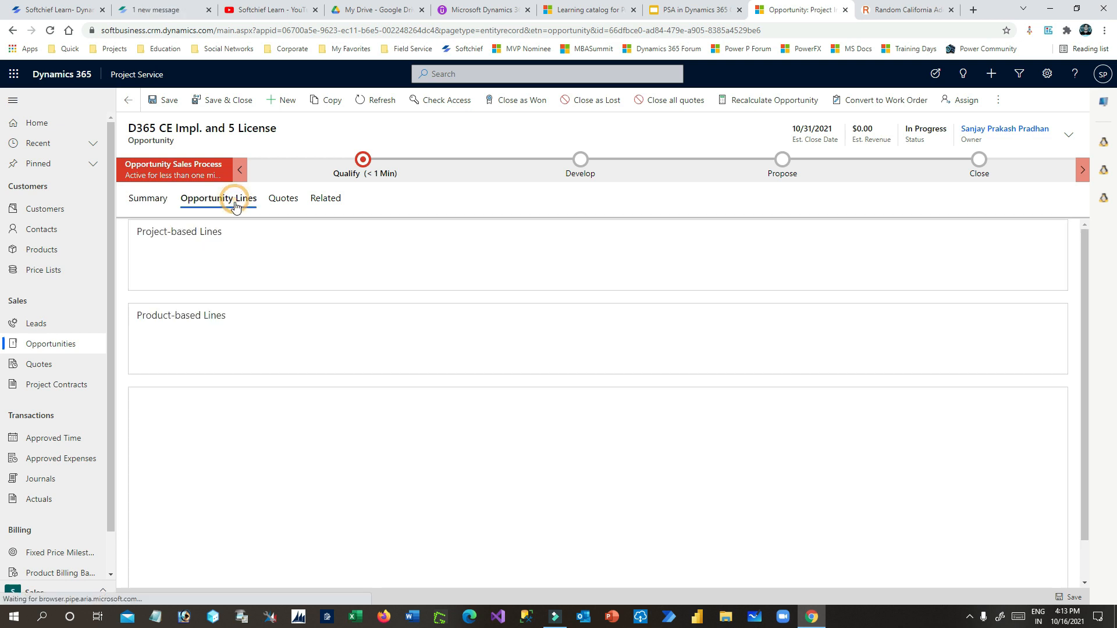
{"action": "triple_click", "coordinate": [149, 232]}
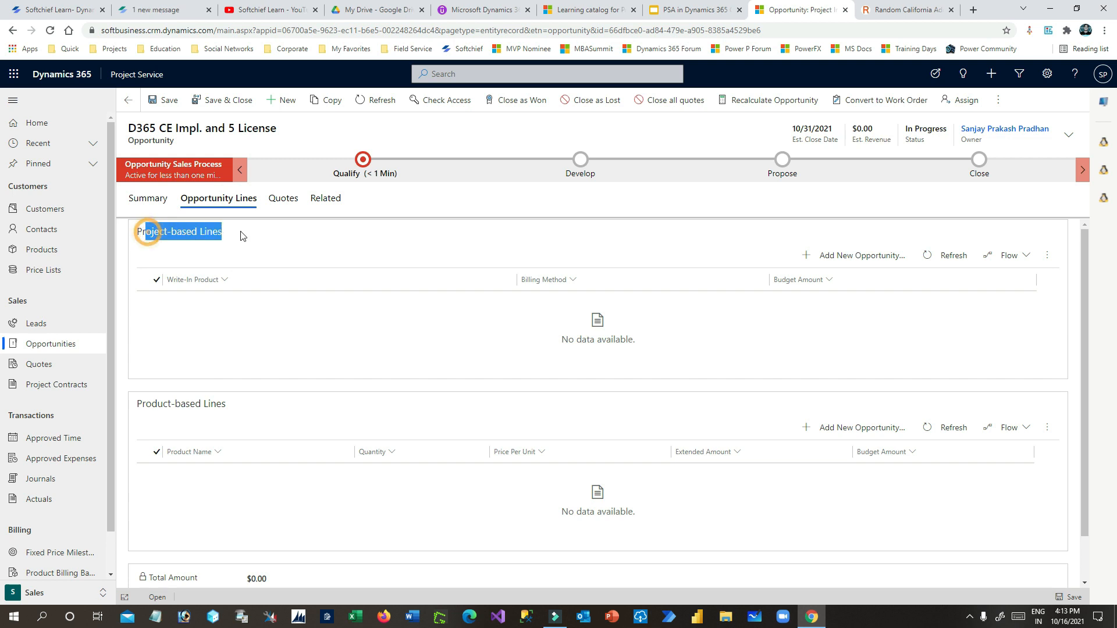
{"action": "left_click", "coordinate": [144, 228]}
{"action": "left_click_drag", "start_coordinate": [144, 228], "coordinate": [222, 231]}
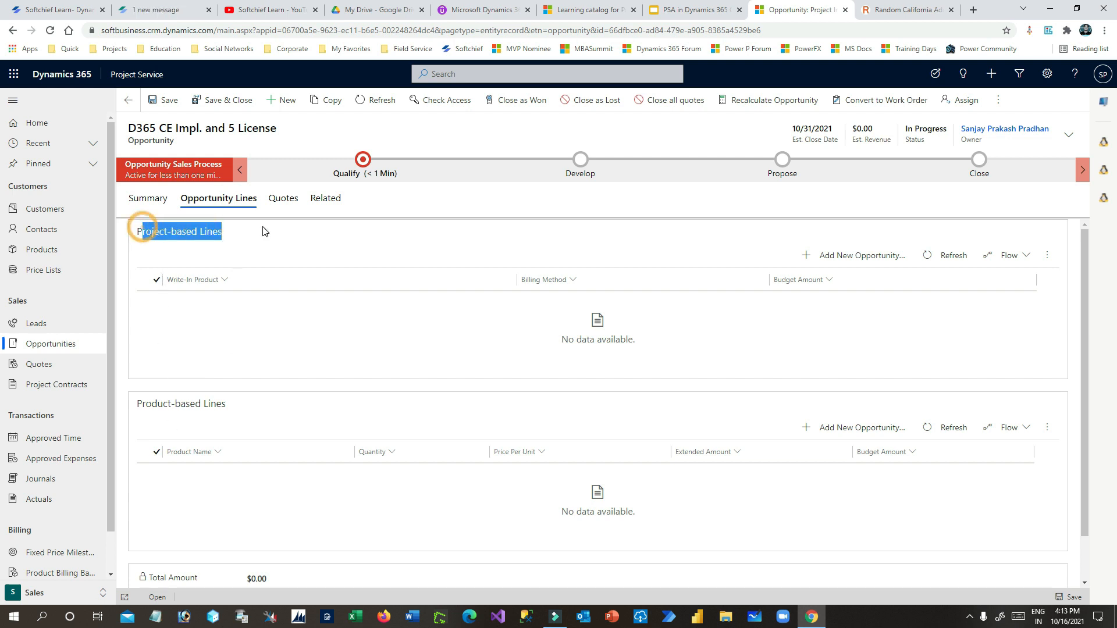
{"action": "left_click_drag", "start_coordinate": [155, 404], "coordinate": [259, 406]}
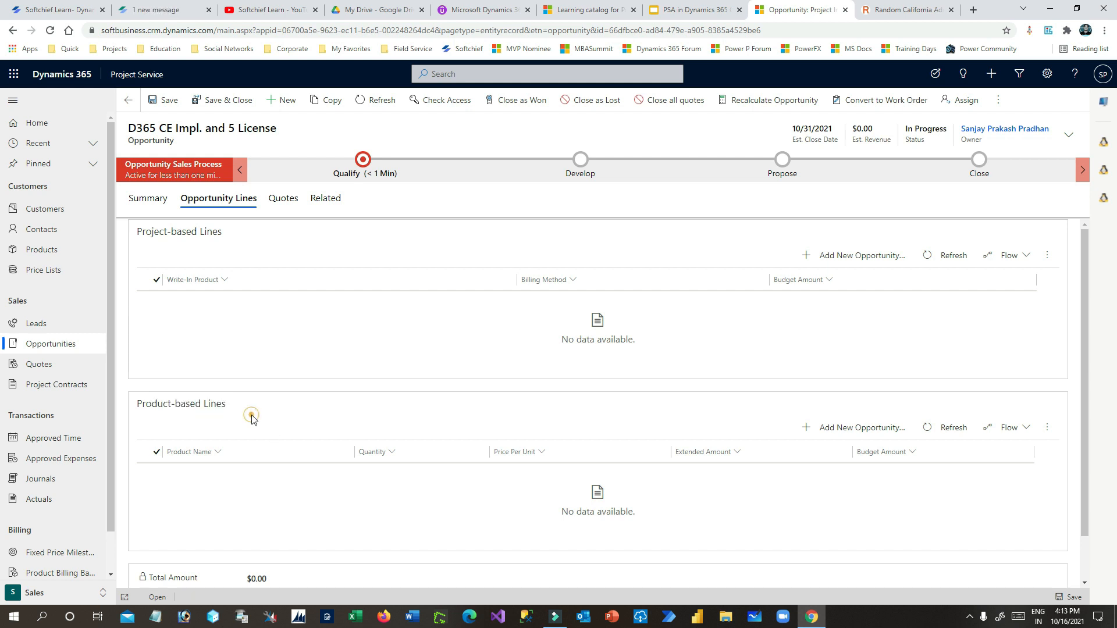
{"action": "left_click_drag", "start_coordinate": [137, 404], "coordinate": [260, 415]}
{"action": "left_click", "coordinate": [883, 430]}
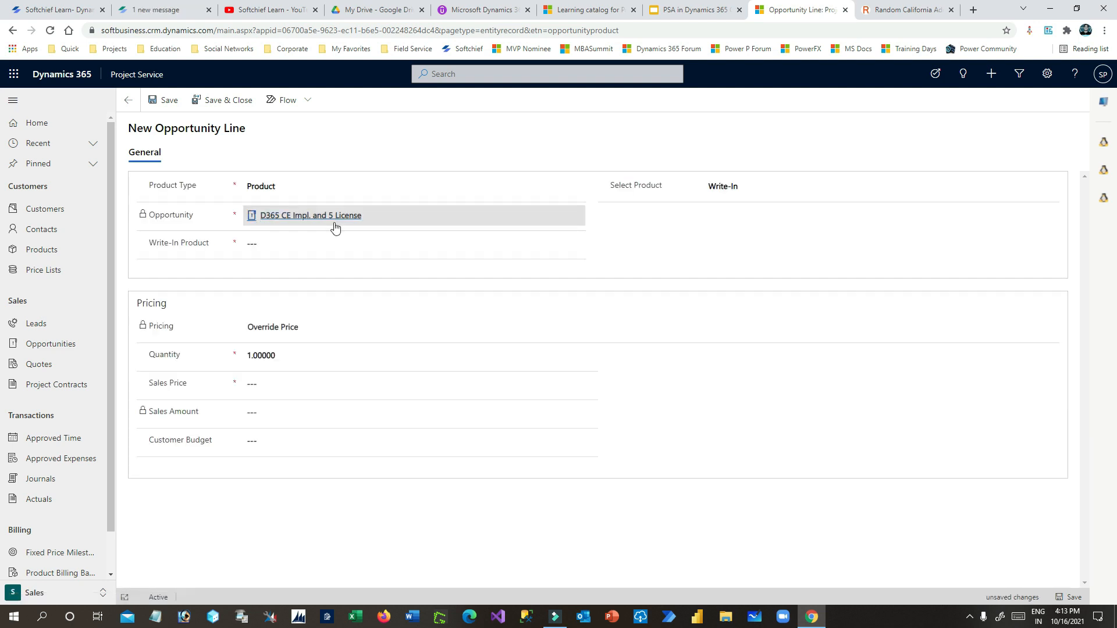
- Choose existing product Dynamics 365 CE License for the line
{"action": "left_click", "coordinate": [738, 186]}
{"action": "left_click", "coordinate": [736, 203]}
{"action": "left_click", "coordinate": [289, 243]}
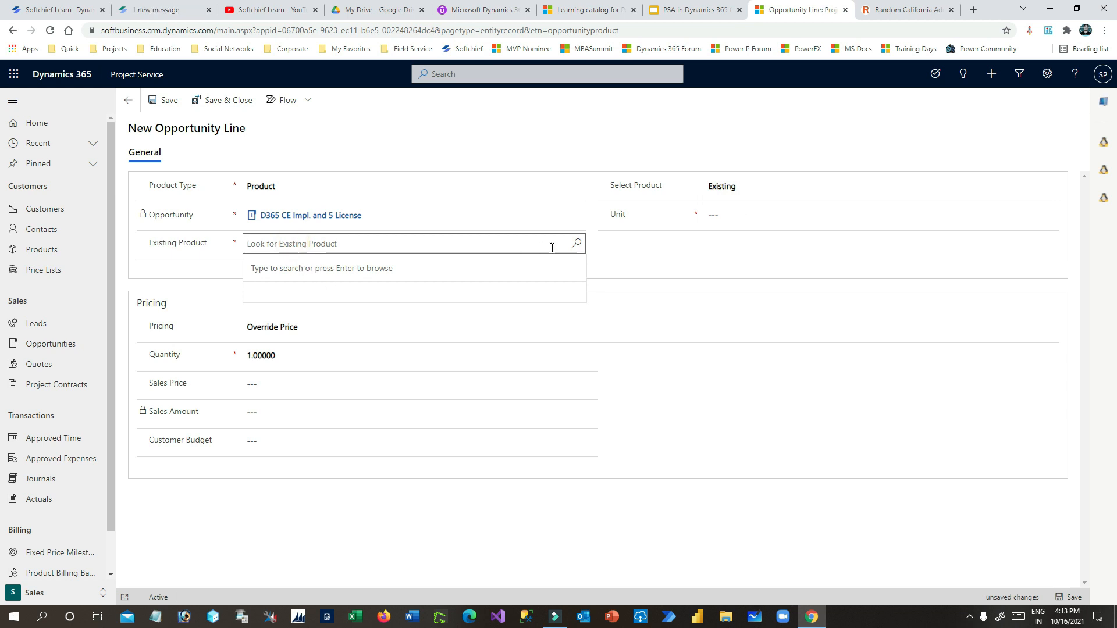
{"action": "left_click", "coordinate": [581, 245]}
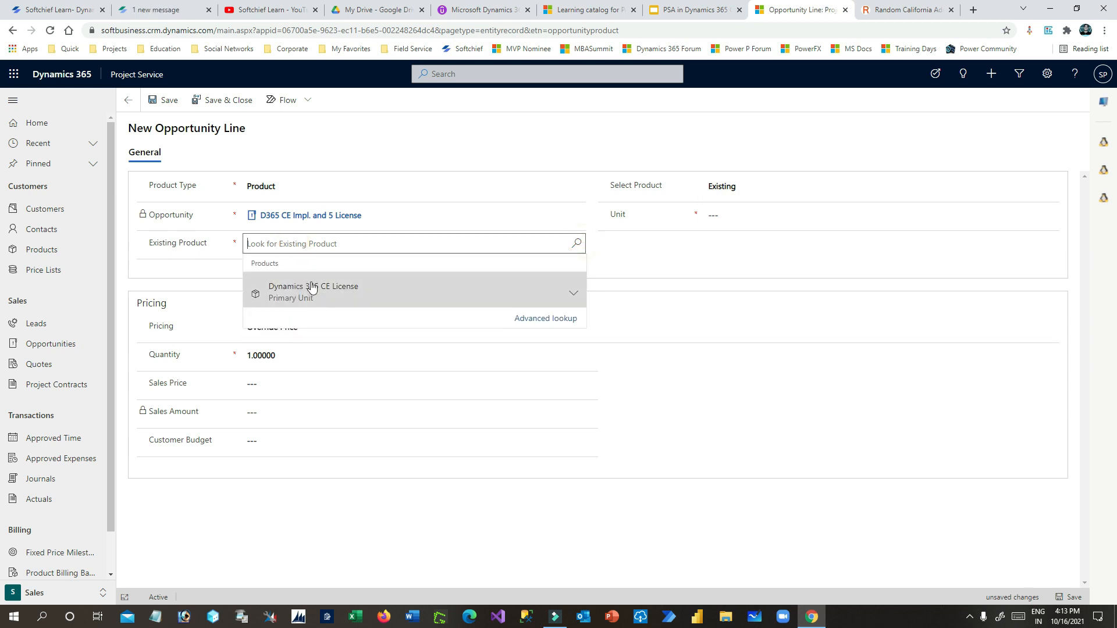
{"action": "left_click", "coordinate": [314, 287]}
{"action": "left_click", "coordinate": [647, 255]}
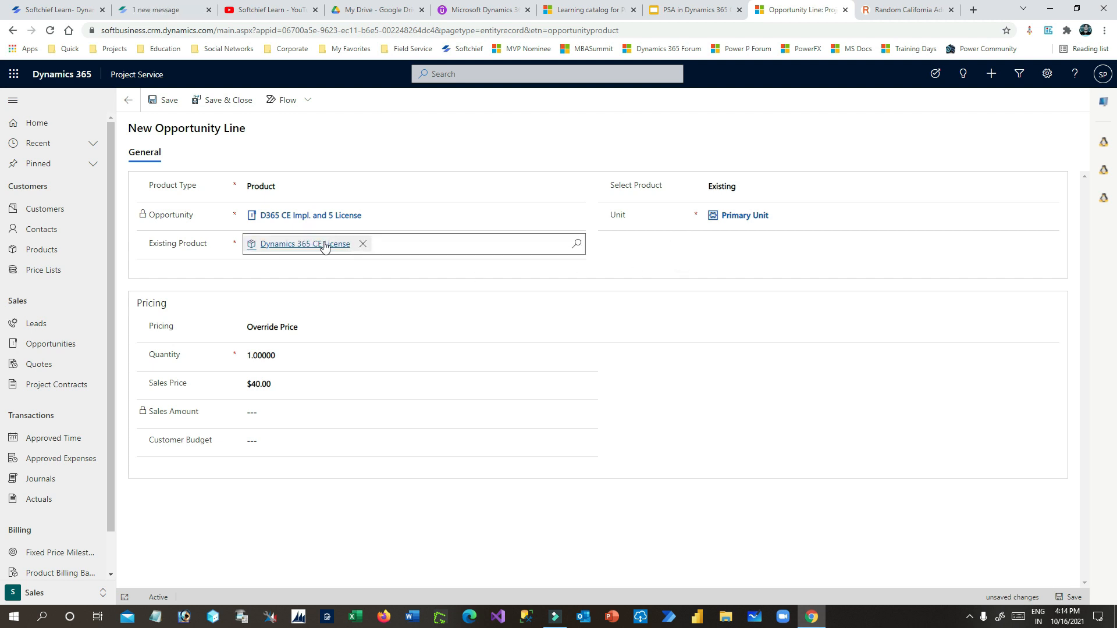
- Set the quantity to 5 and save and close the line
{"action": "left_click", "coordinate": [299, 357]}
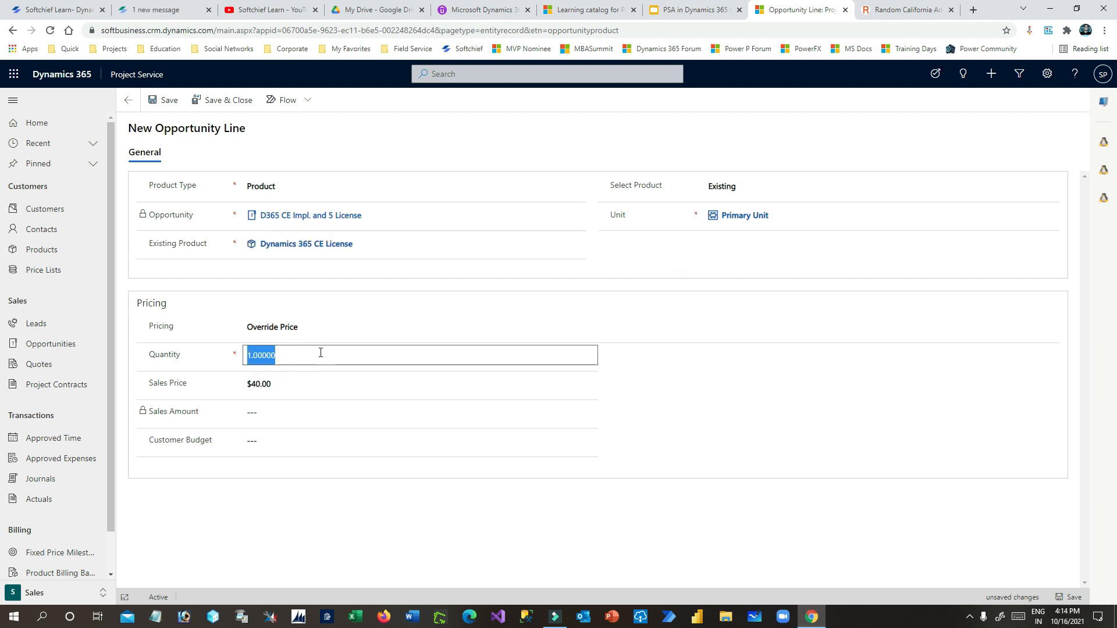
{"action": "type", "text": "5"}
{"action": "left_click", "coordinate": [653, 346]}
{"action": "left_click_drag", "start_coordinate": [150, 384], "coordinate": [262, 387]}
{"action": "left_click", "coordinate": [194, 384]}
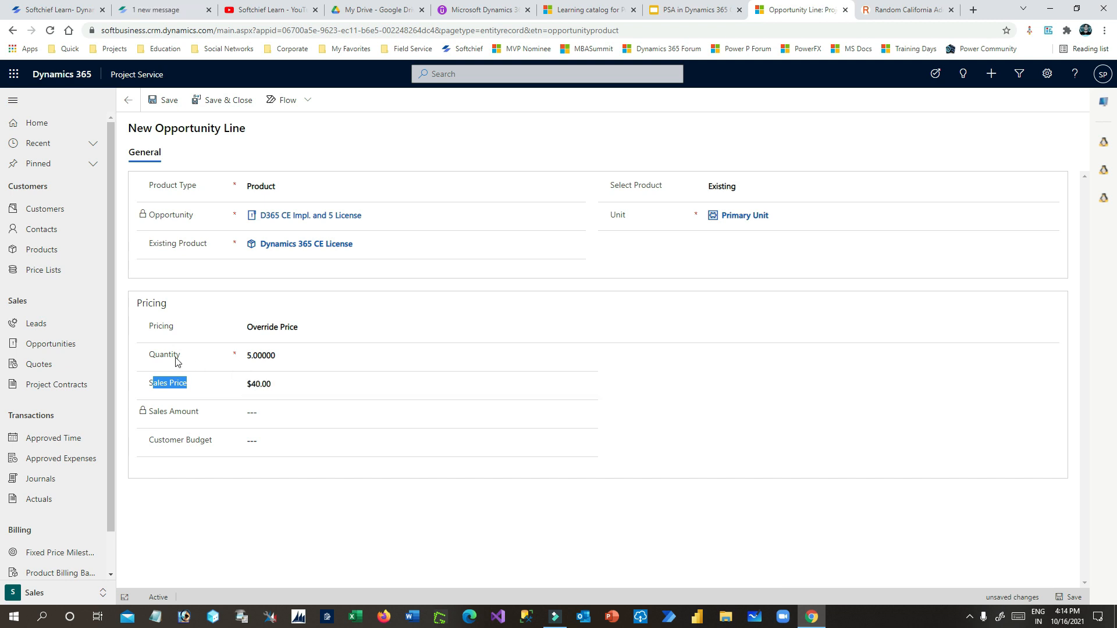
{"action": "left_click_drag", "start_coordinate": [287, 354], "coordinate": [241, 359]}
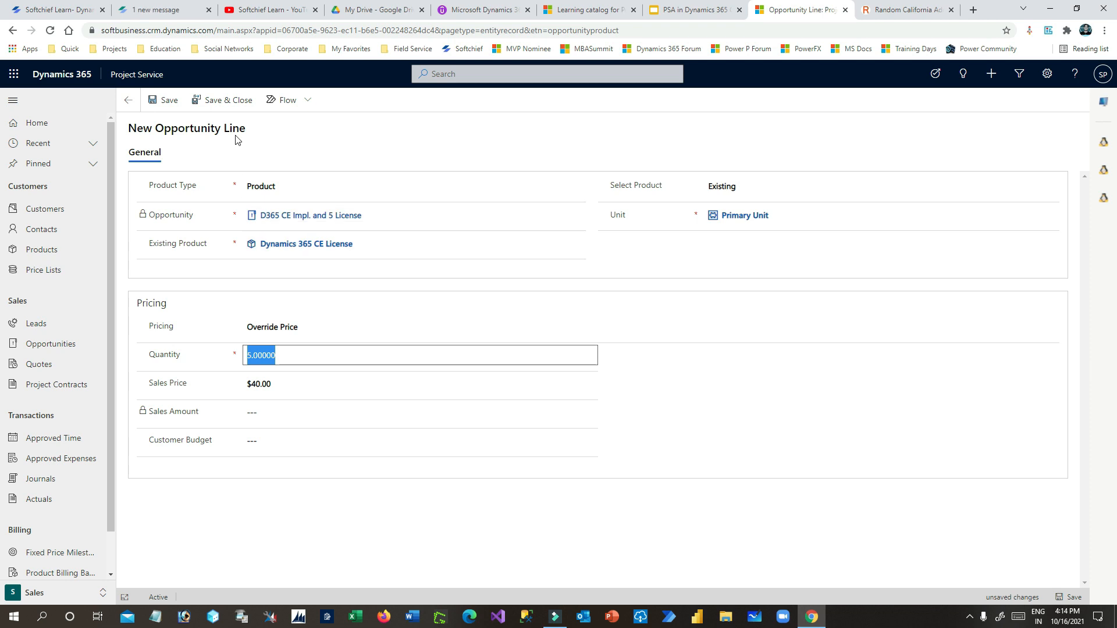
{"action": "left_click", "coordinate": [225, 105]}
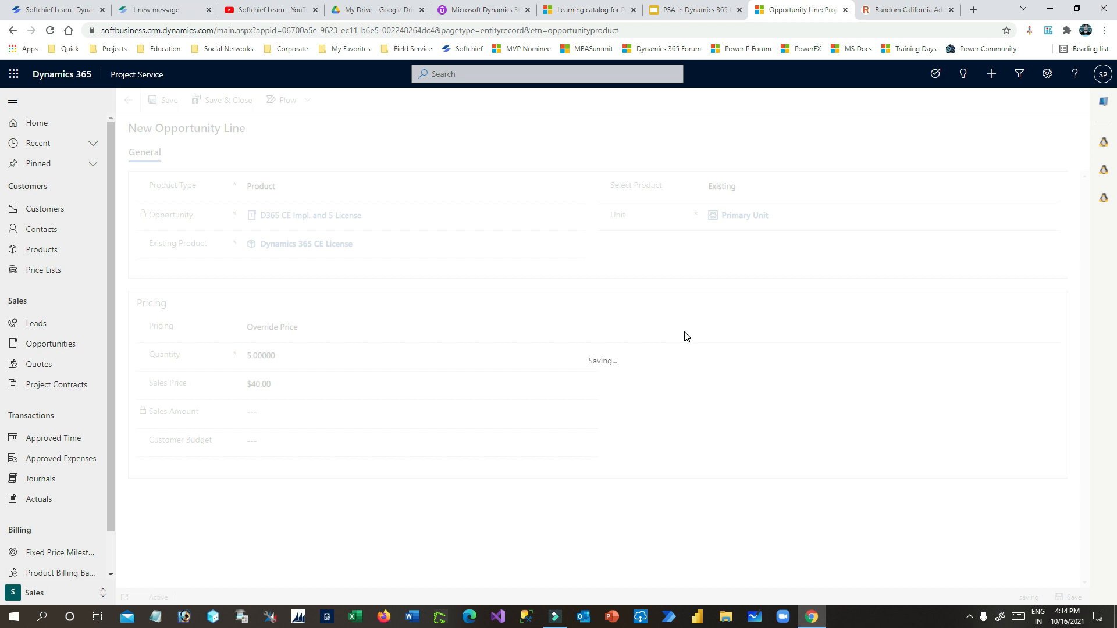
{"action": "left_click", "coordinate": [951, 9]}
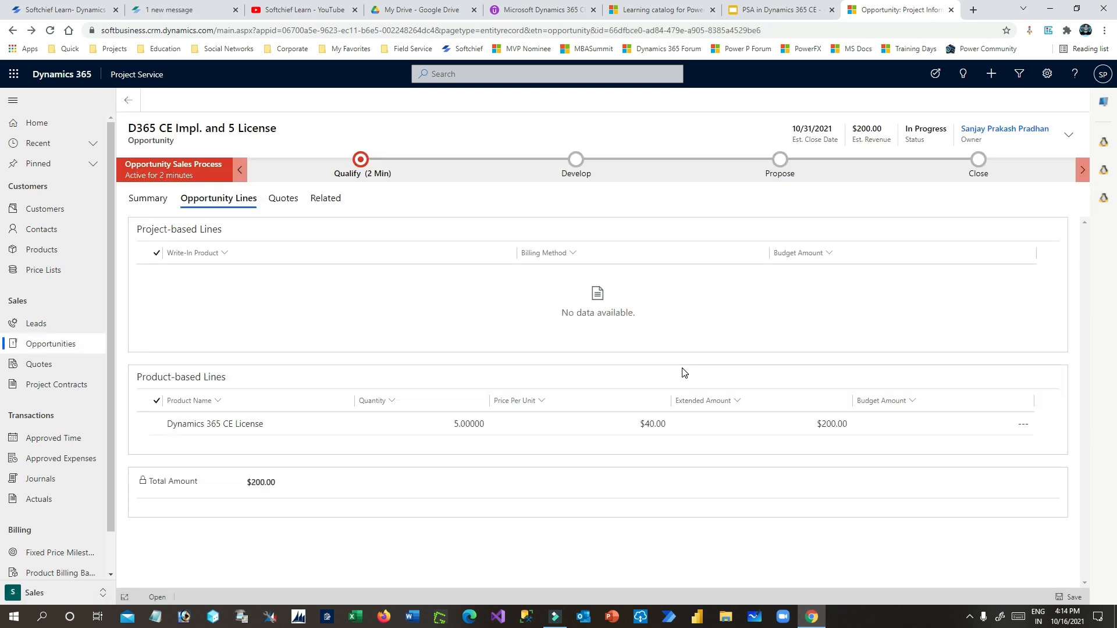
- Check the opportunity's $200.00 estimated revenue and total amount
{"action": "left_click_drag", "start_coordinate": [851, 129], "coordinate": [884, 134]}
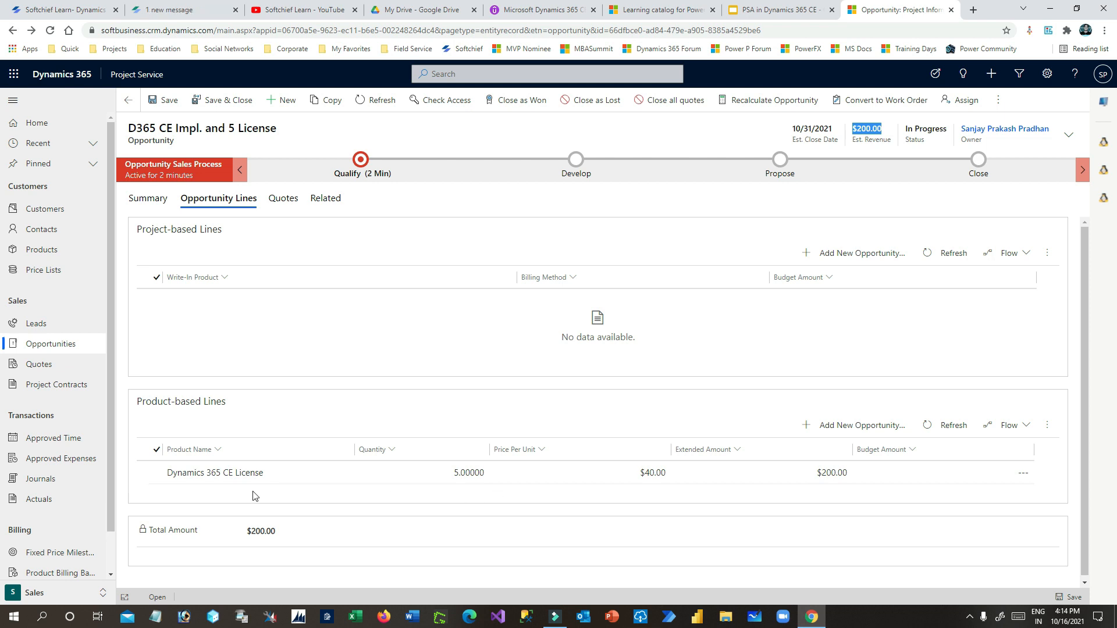
{"action": "left_click", "coordinate": [243, 531]}
{"action": "left_click", "coordinate": [315, 531]}
{"action": "left_click", "coordinate": [266, 330]}
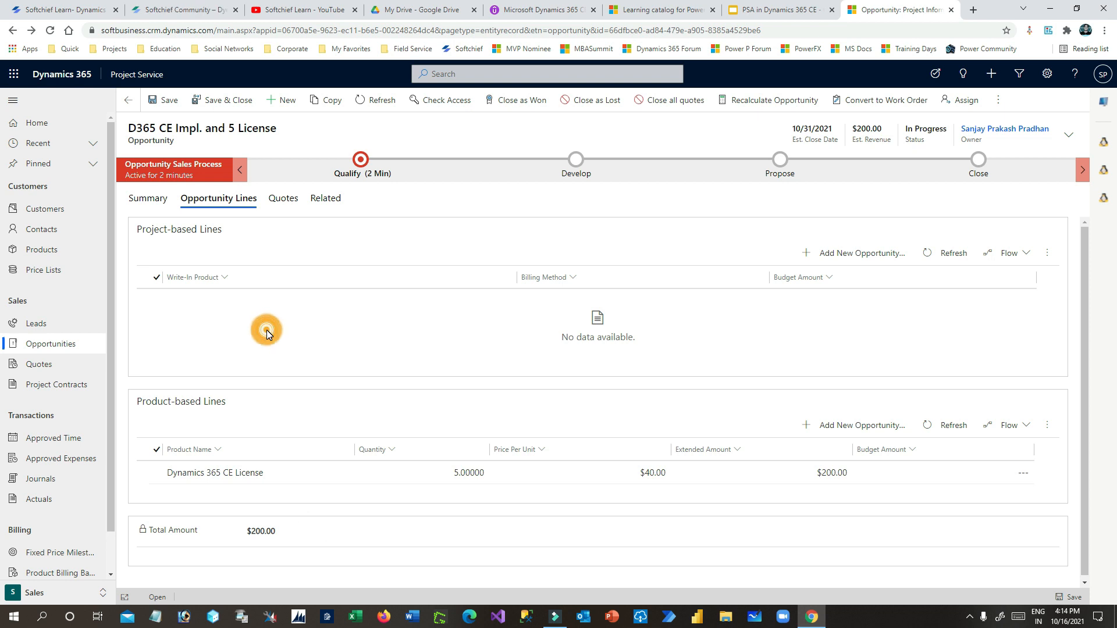
- Add a Project-based Service line 'D365 Project Implementation' with a $500,000.00 customer budget
{"action": "left_click", "coordinate": [871, 260]}
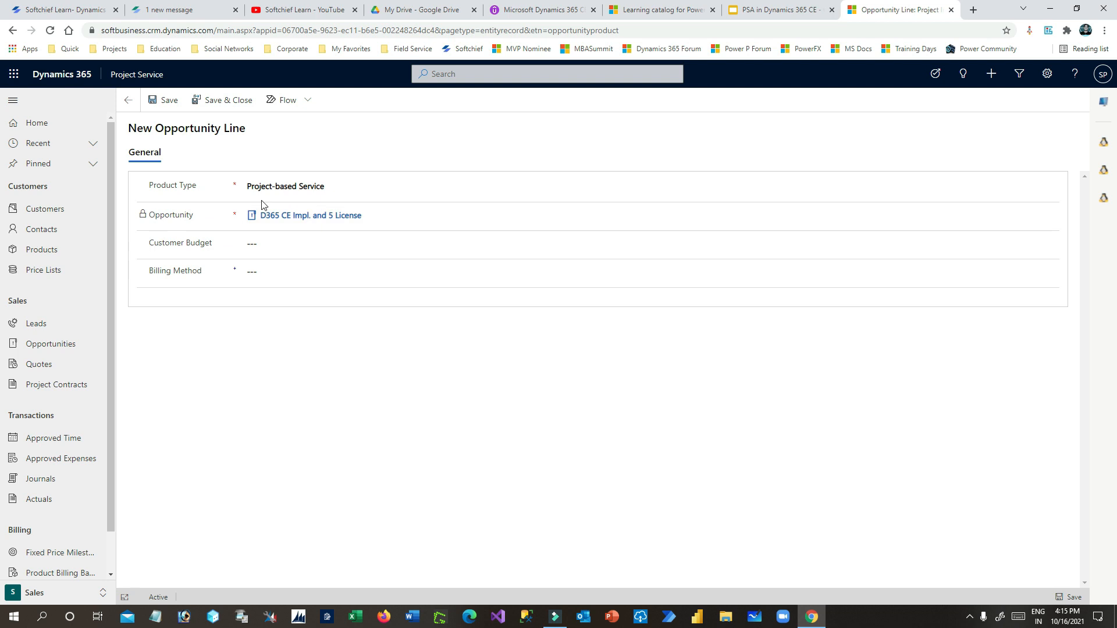
{"action": "left_click", "coordinate": [301, 186]}
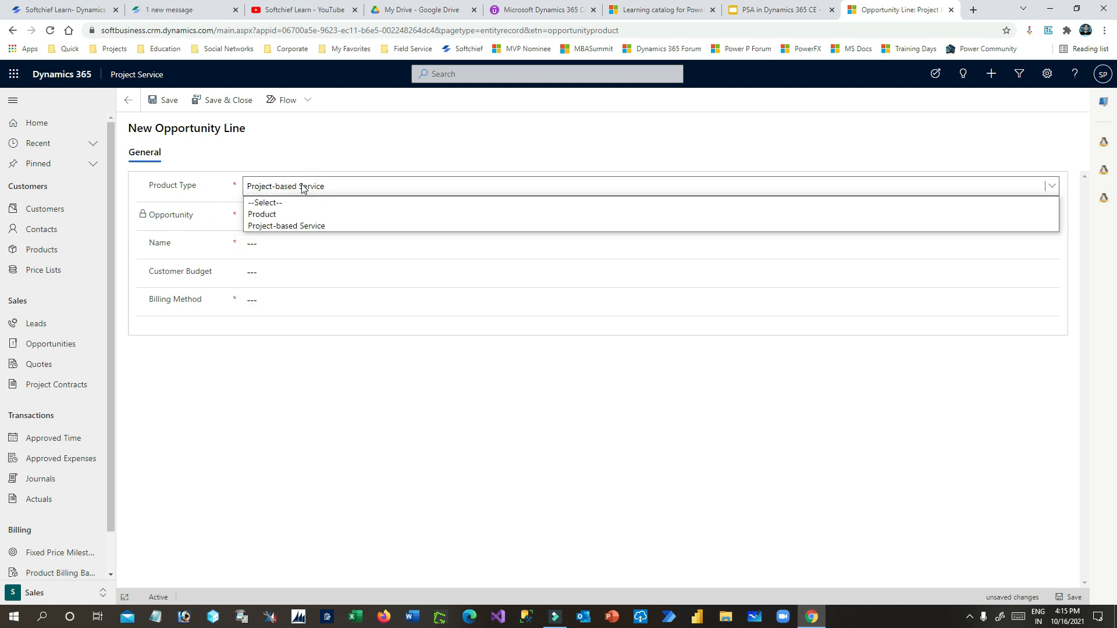
{"action": "left_click", "coordinate": [297, 227]}
{"action": "left_click", "coordinate": [314, 245]}
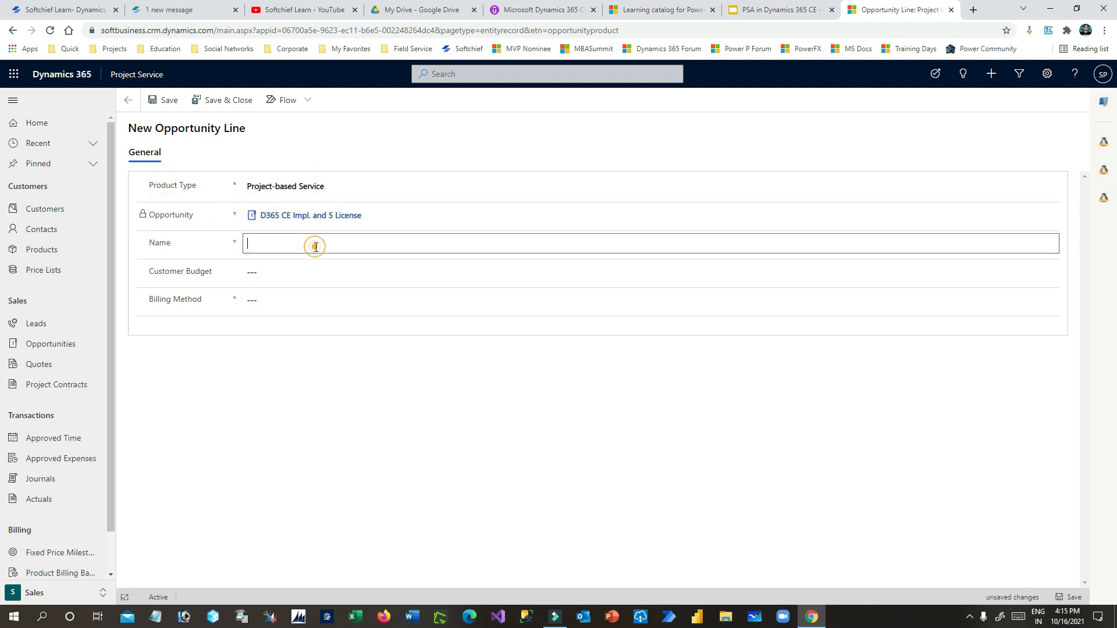
{"action": "left_click", "coordinate": [360, 251]}
{"action": "type", "text": "D365 Projec"}
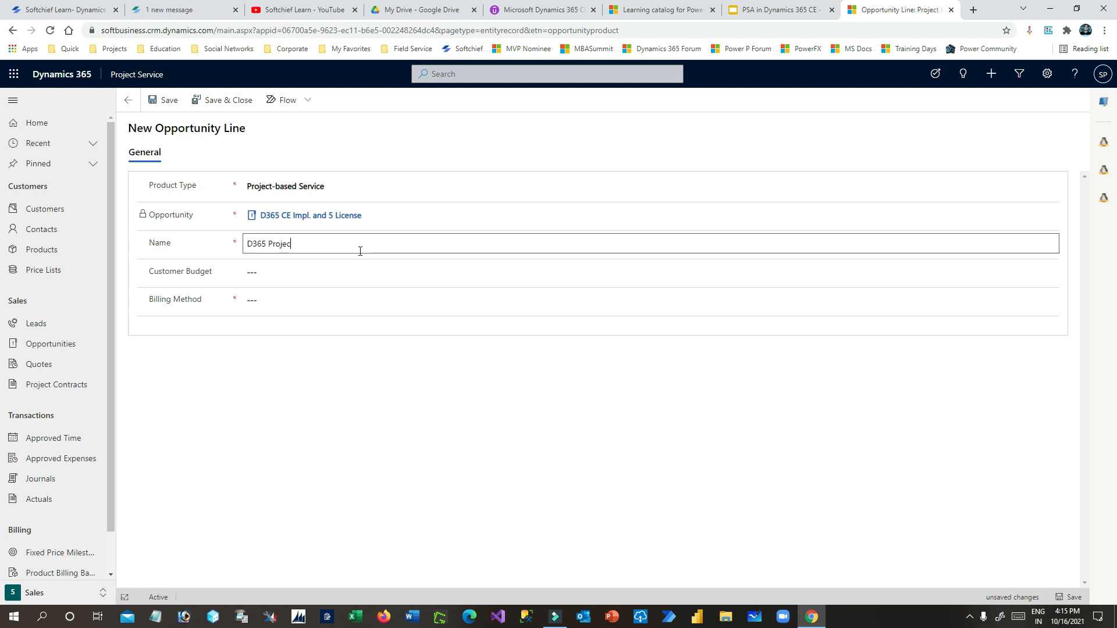
{"action": "type", "text": "t Implementation"}
{"action": "left_click", "coordinate": [340, 271]}
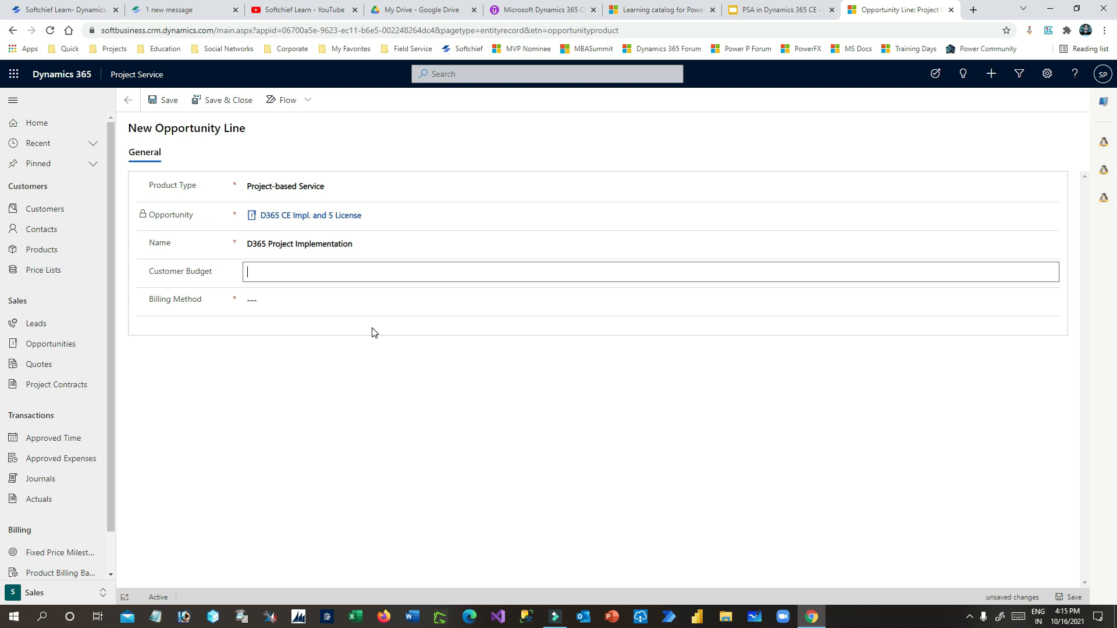
{"action": "type", "text": "500"}
{"action": "type", "text": "0"}
{"action": "left_click", "coordinate": [351, 387]}
- Set the line's billing method to Time and Material, then save the line and opportunity
{"action": "left_click", "coordinate": [297, 300]}
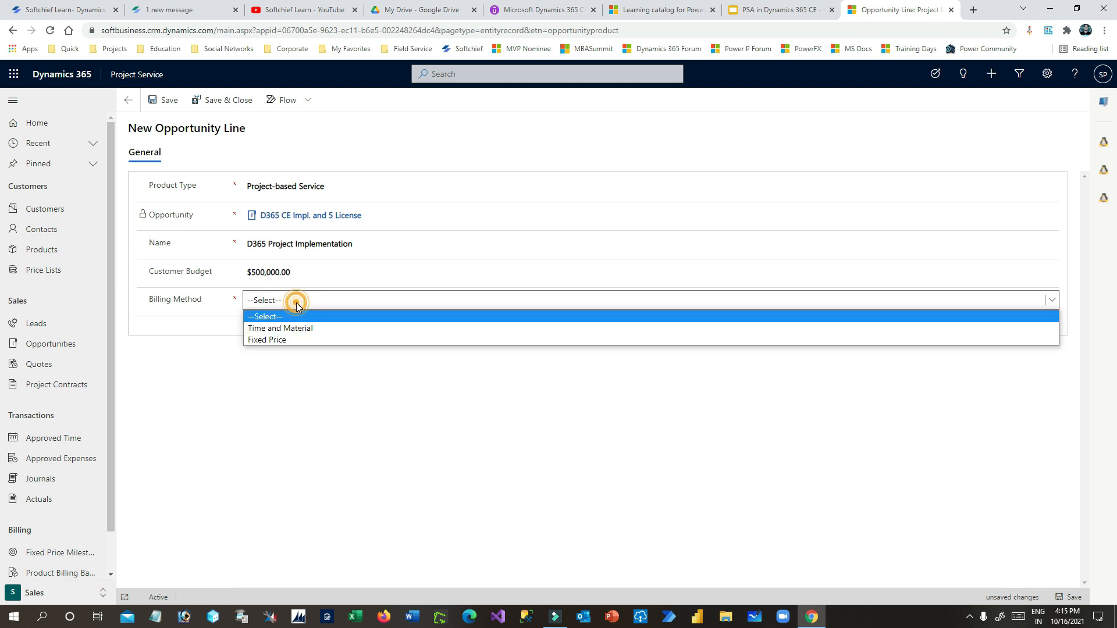
{"action": "left_click", "coordinate": [322, 341]}
{"action": "left_click", "coordinate": [312, 302]}
{"action": "left_click", "coordinate": [308, 315]}
{"action": "left_click", "coordinate": [364, 410]}
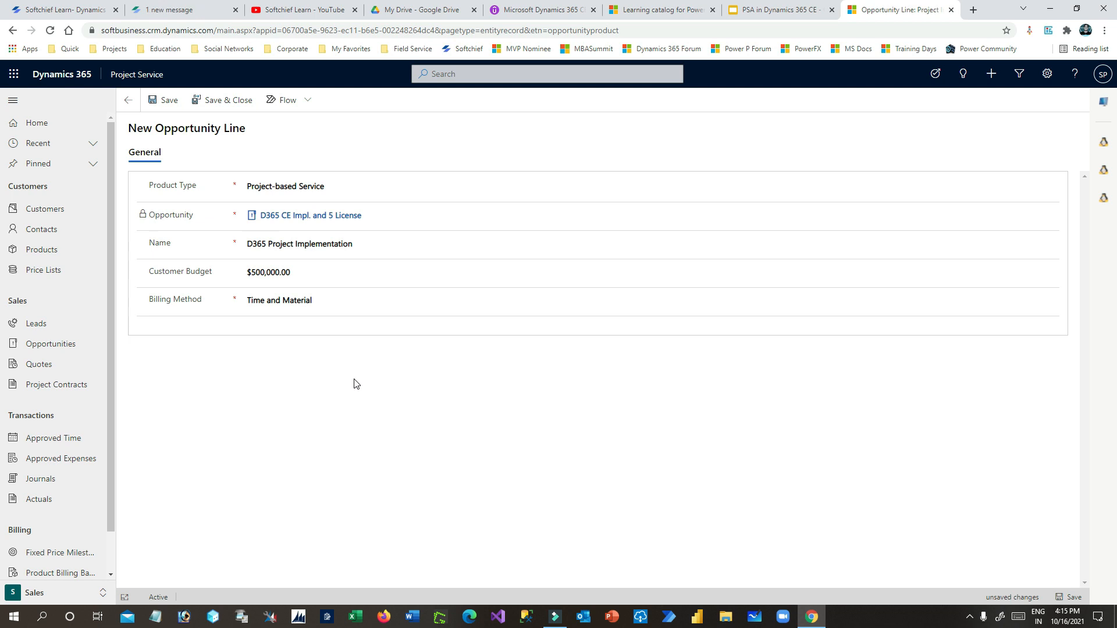
{"action": "left_click", "coordinate": [319, 300]}
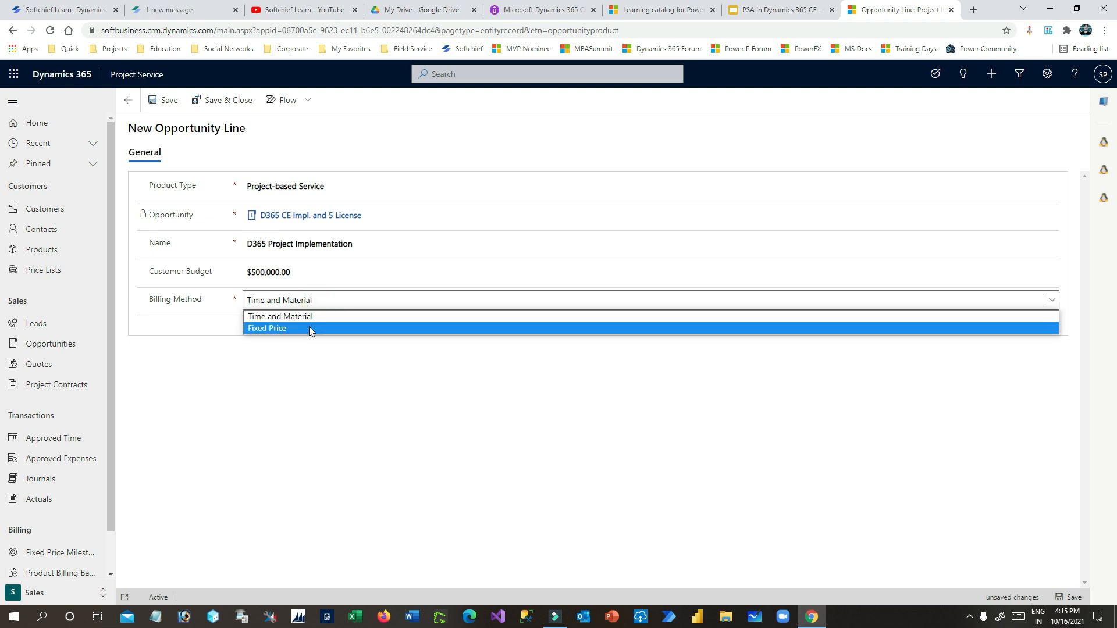
{"action": "left_click", "coordinate": [309, 329]}
{"action": "left_click", "coordinate": [306, 299]}
{"action": "left_click", "coordinate": [312, 317]}
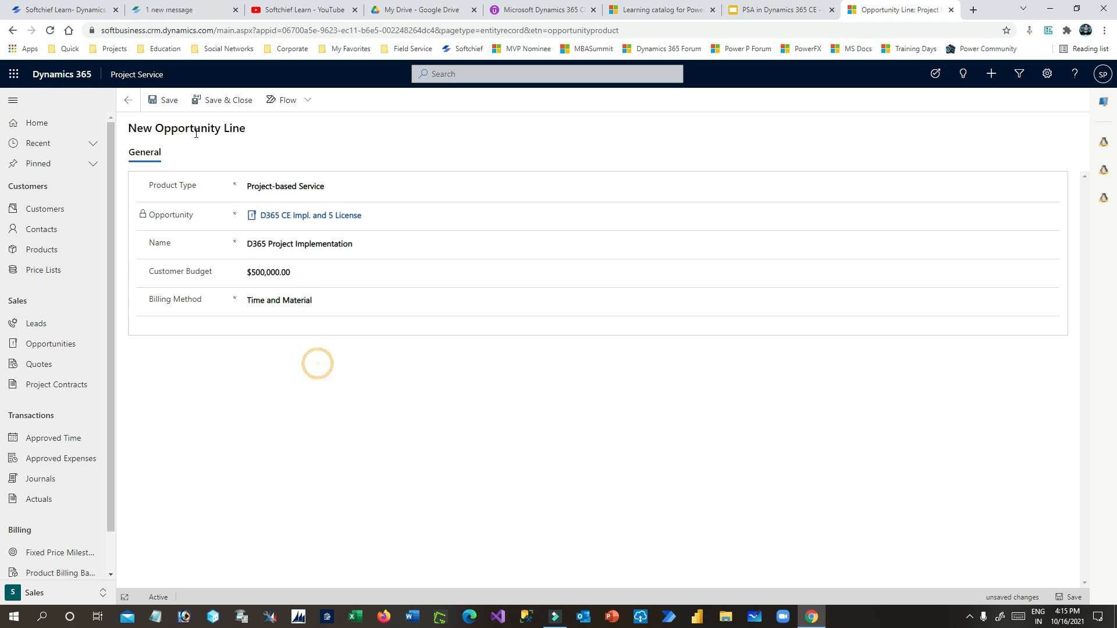
{"action": "left_click", "coordinate": [221, 100]}
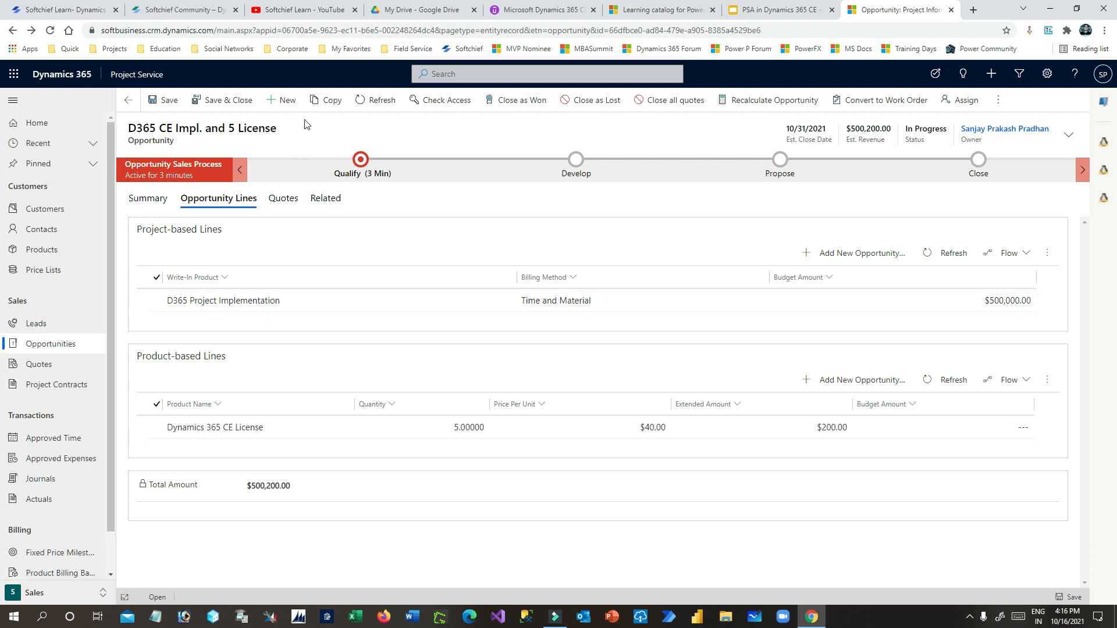
{"action": "left_click", "coordinate": [166, 100]}
- Create a new quote from the opportunity's Quotes tab and review its title and ID
{"action": "left_click", "coordinate": [283, 199]}
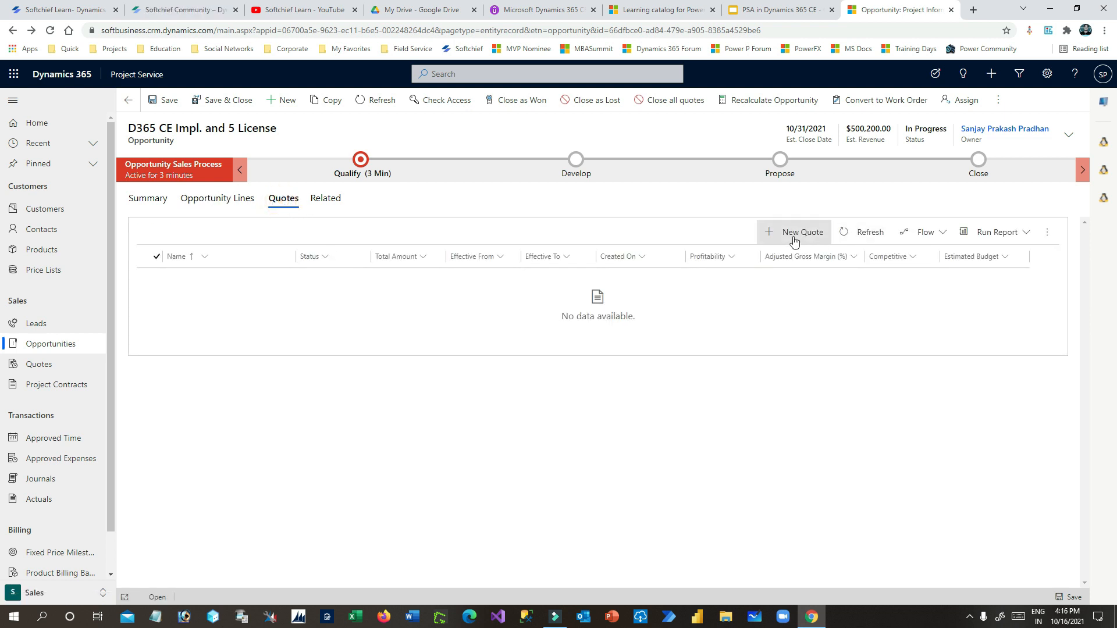
{"action": "left_click", "coordinate": [794, 240]}
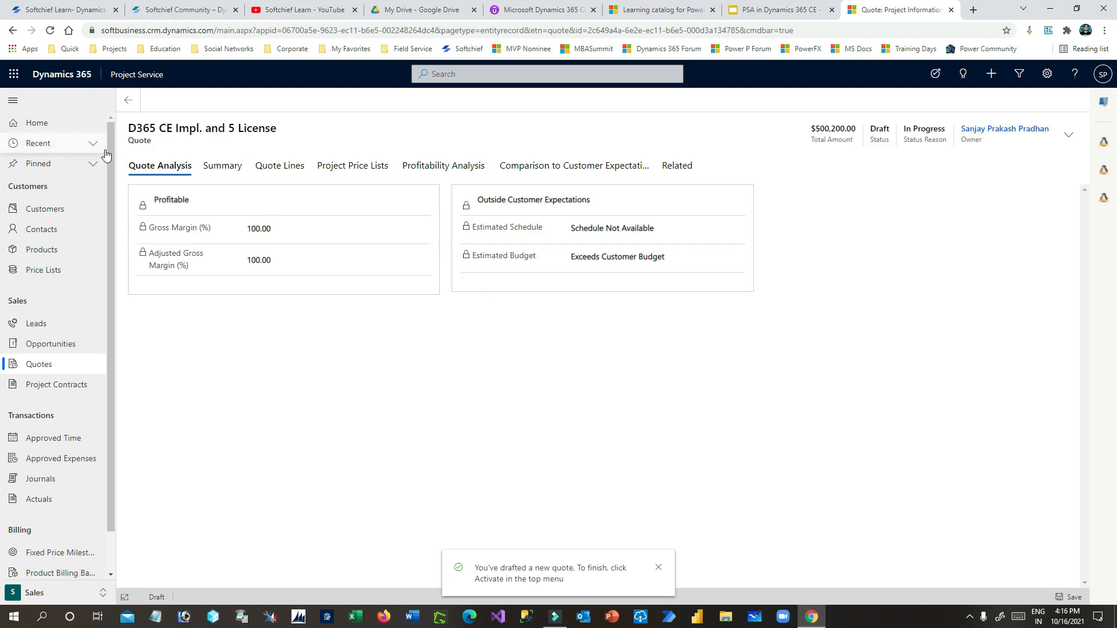
{"action": "left_click_drag", "start_coordinate": [129, 141], "coordinate": [266, 143]}
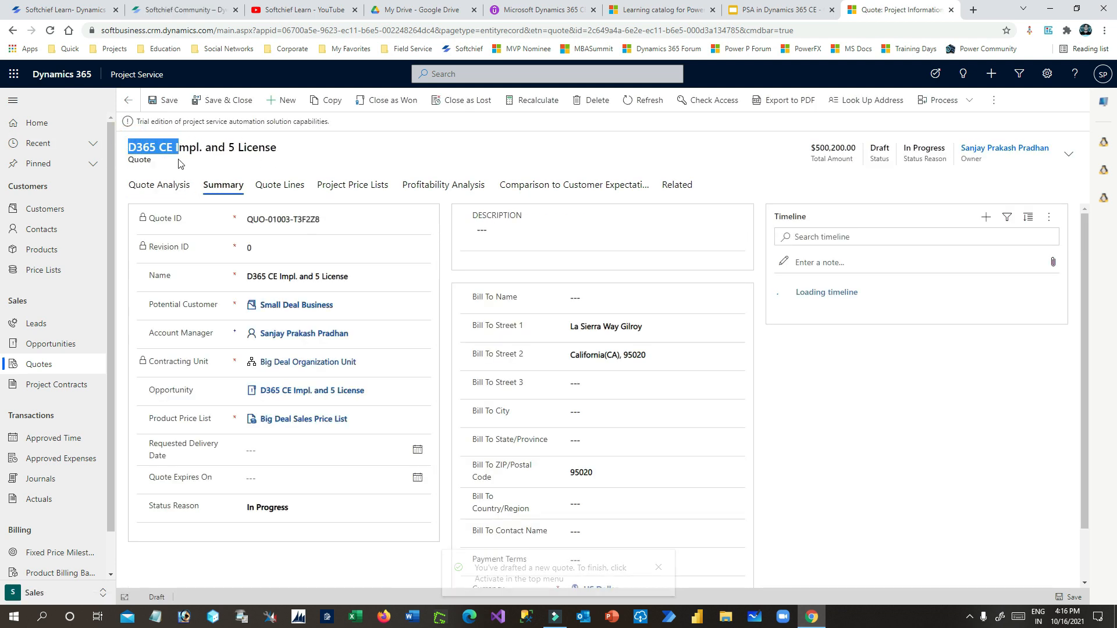
{"action": "left_click", "coordinate": [152, 160]}
{"action": "left_click", "coordinate": [236, 159]}
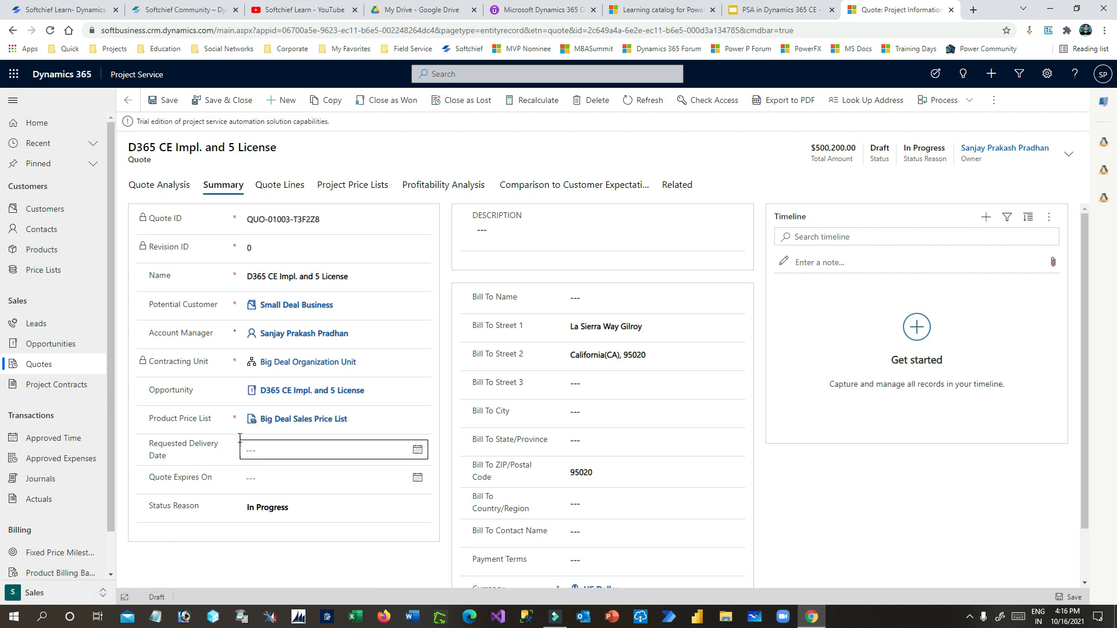
{"action": "left_click_drag", "start_coordinate": [260, 201], "coordinate": [322, 198]}
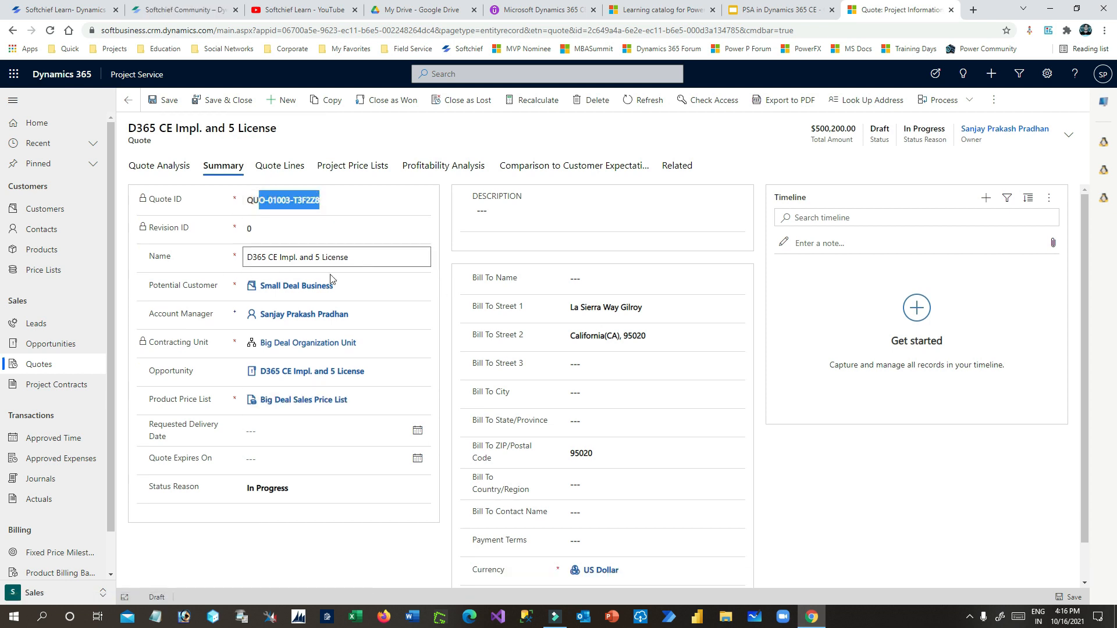
{"action": "left_click_drag", "start_coordinate": [157, 285], "coordinate": [212, 286]}
{"action": "left_click_drag", "start_coordinate": [154, 314], "coordinate": [197, 372]}
- Set the quote's Requested Delivery Date to 12/31/2021, leaving the expiry date empty
{"action": "left_click", "coordinate": [299, 431]}
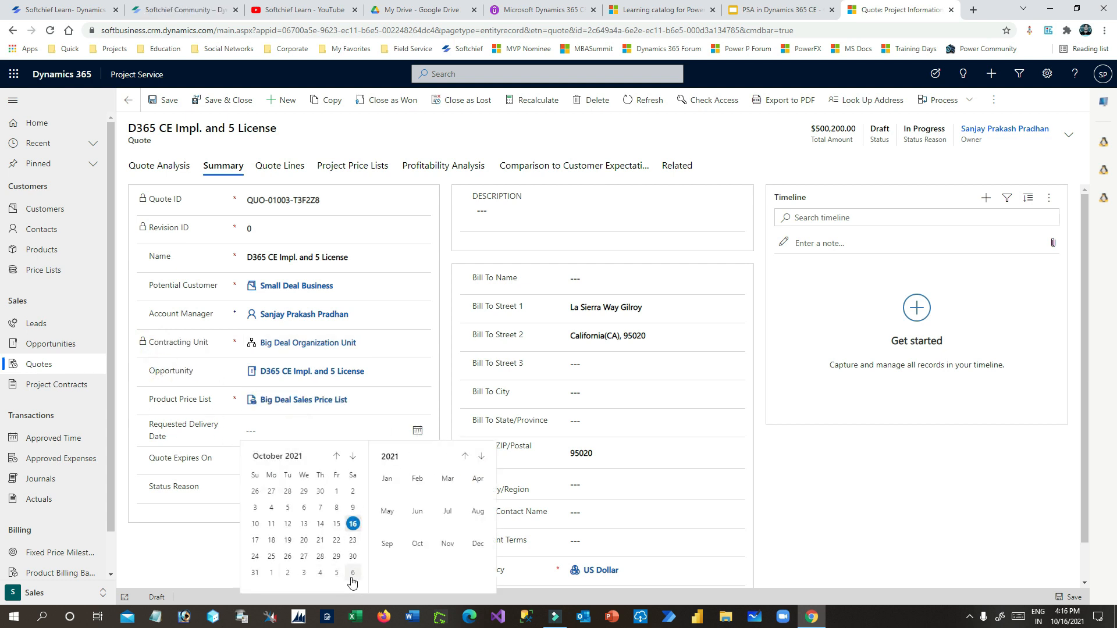
{"action": "left_click", "coordinate": [353, 456]}
{"action": "left_click", "coordinate": [352, 456]}
{"action": "left_click", "coordinate": [336, 563]}
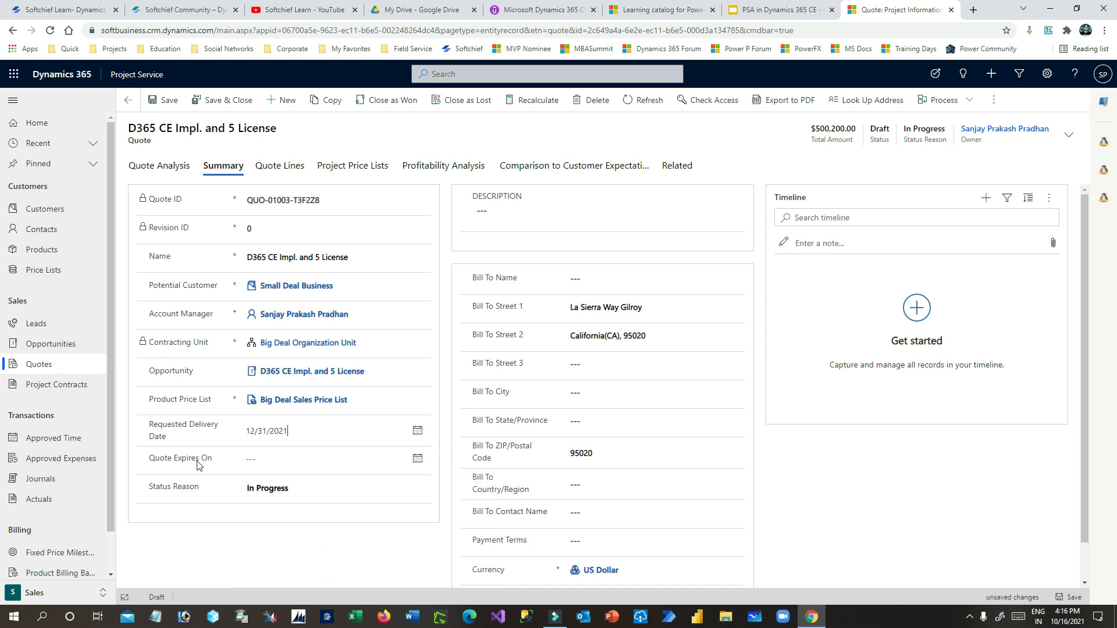
{"action": "left_click_drag", "start_coordinate": [152, 424], "coordinate": [196, 435]}
{"action": "left_click", "coordinate": [272, 470]}
{"action": "left_click", "coordinate": [273, 462]}
{"action": "left_click", "coordinate": [212, 460]}
{"action": "left_click_drag", "start_coordinate": [150, 455], "coordinate": [216, 457]}
{"action": "left_click", "coordinate": [219, 454]}
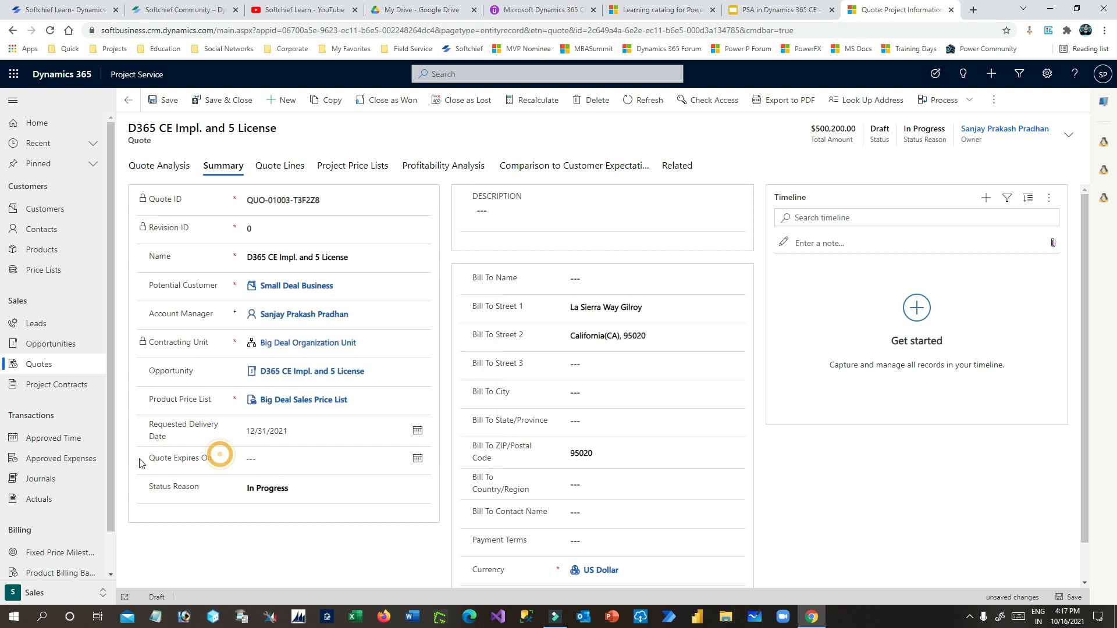
- Review the quote's status reason, profitability gross margin, and line items
{"action": "left_click", "coordinate": [316, 488]}
{"action": "left_click", "coordinate": [358, 545]}
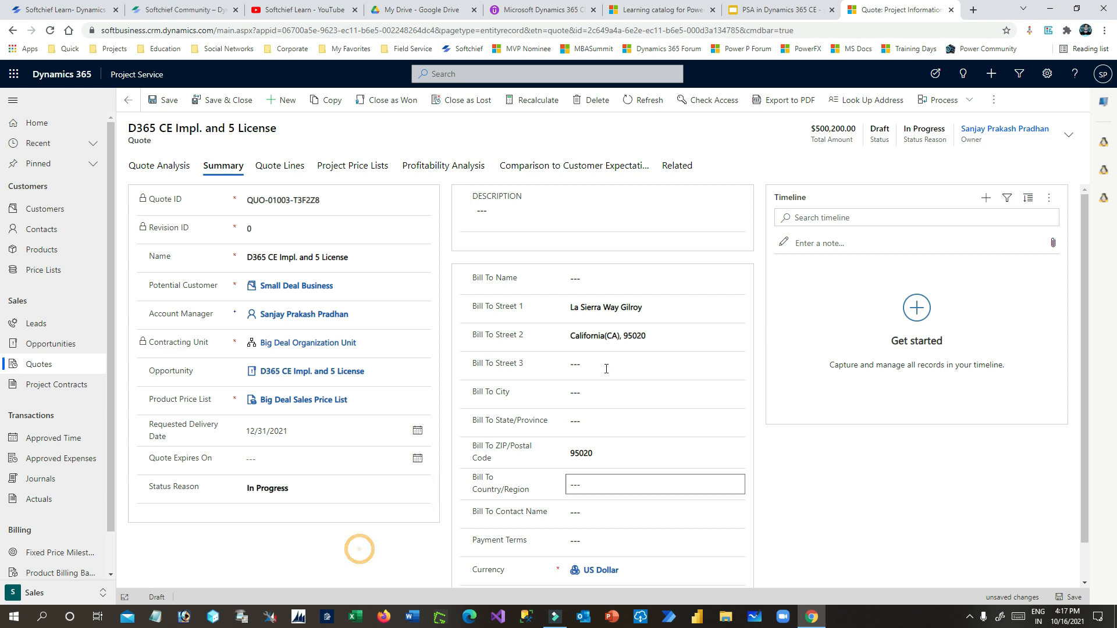
{"action": "left_click", "coordinate": [576, 201]}
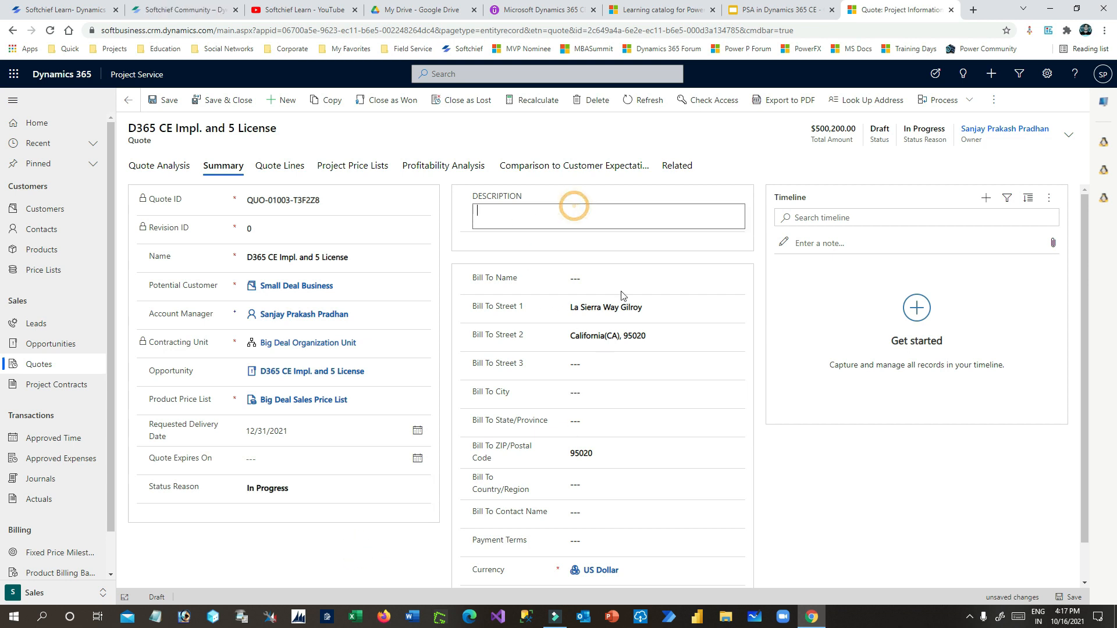
{"action": "left_click", "coordinate": [665, 401]}
{"action": "scroll", "coordinate": [793, 470], "scroll_direction": "down", "scroll_amount": 1}
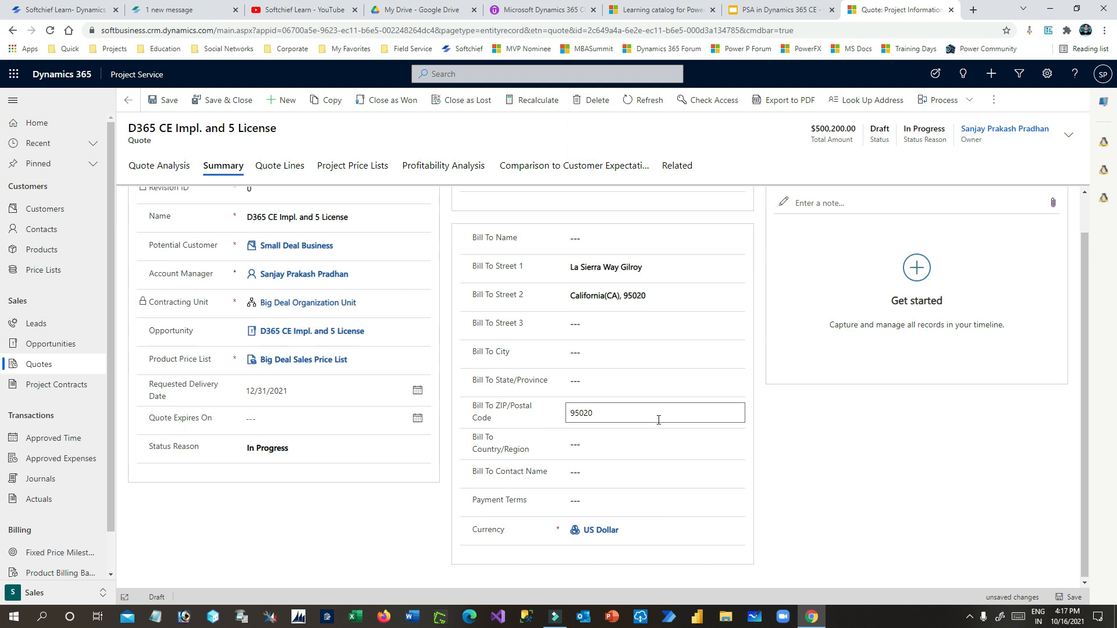
{"action": "scroll", "coordinate": [661, 416], "scroll_direction": "up", "scroll_amount": 2}
{"action": "left_click", "coordinate": [164, 169]}
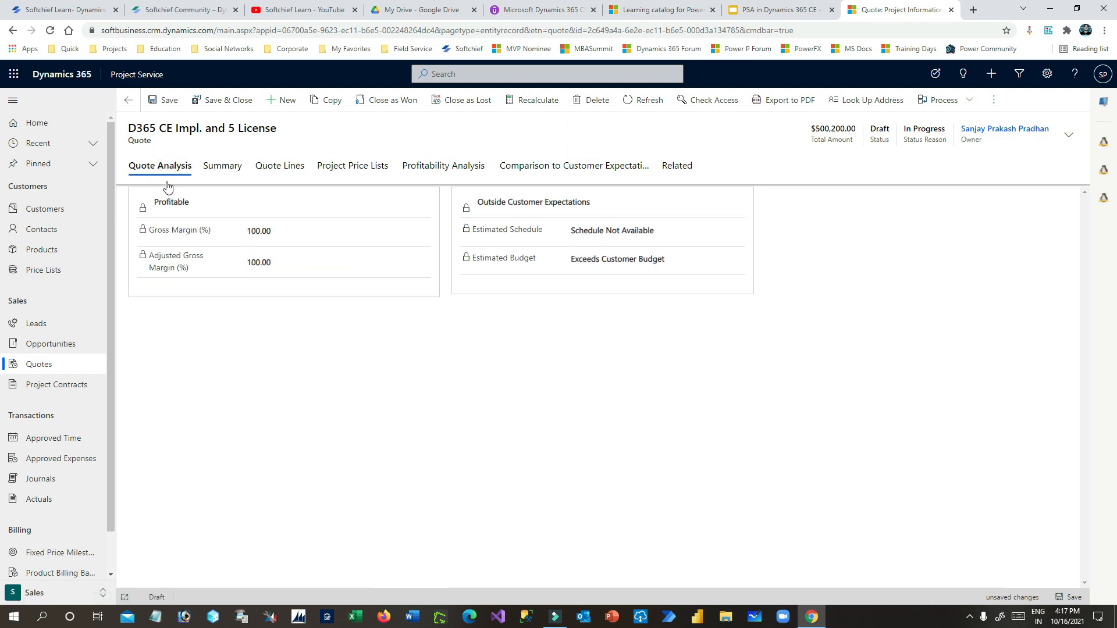
{"action": "left_click_drag", "start_coordinate": [249, 230], "coordinate": [291, 233]}
{"action": "left_click", "coordinate": [302, 228]}
{"action": "left_click", "coordinate": [223, 170]}
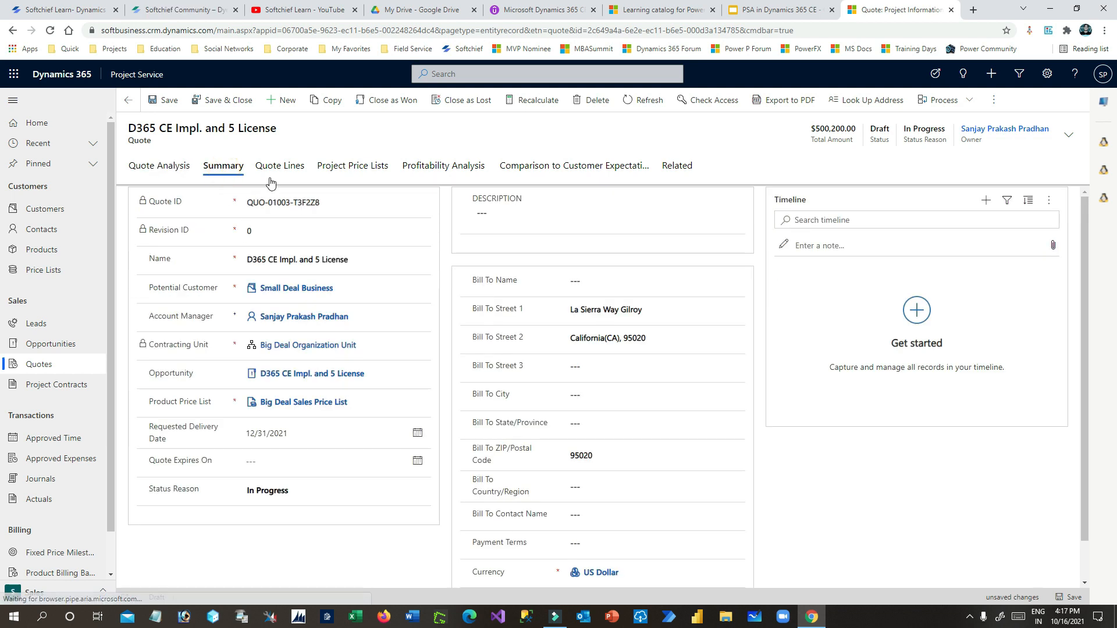
{"action": "left_click", "coordinate": [277, 169]}
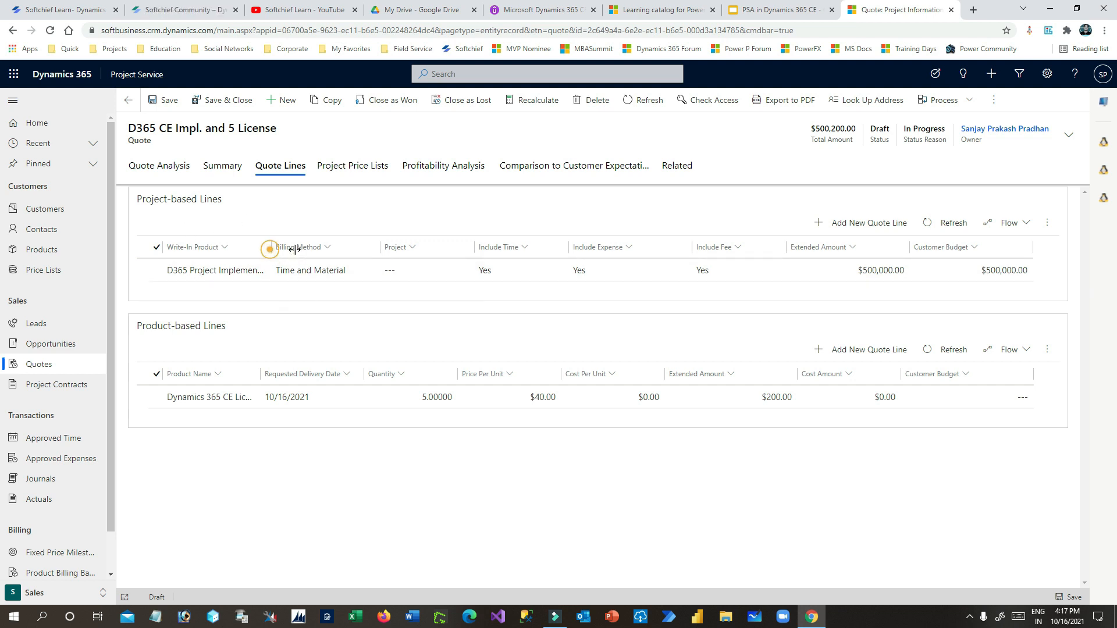
- Add a new quote line in the Project-based Lines section of the quote
{"action": "left_click_drag", "start_coordinate": [274, 249], "coordinate": [301, 249]}
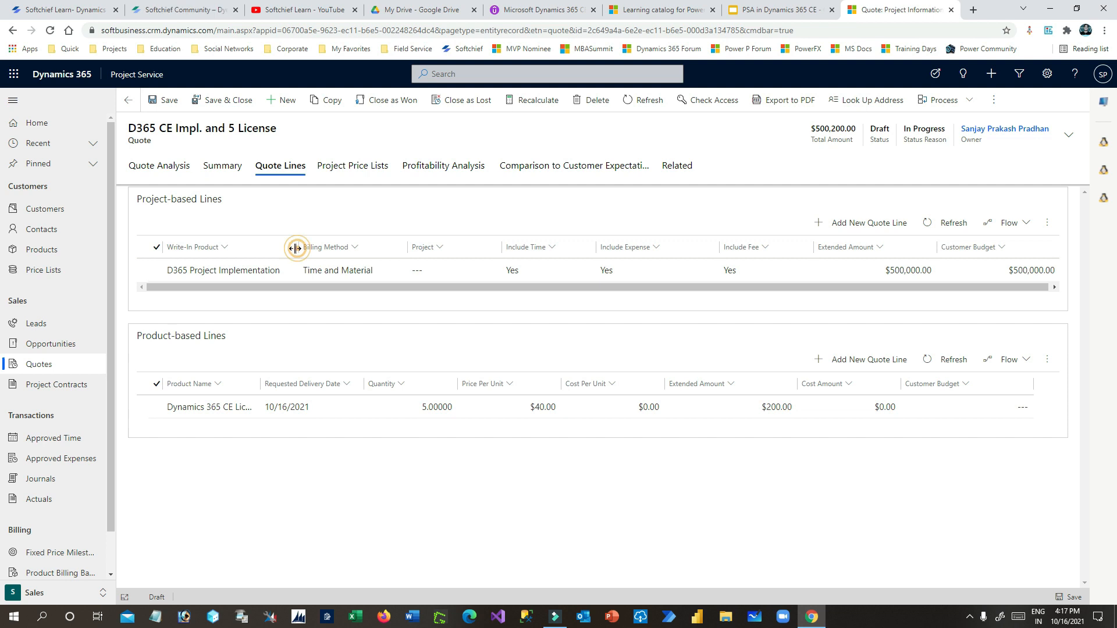
{"action": "left_click_drag", "start_coordinate": [298, 249], "coordinate": [289, 251]}
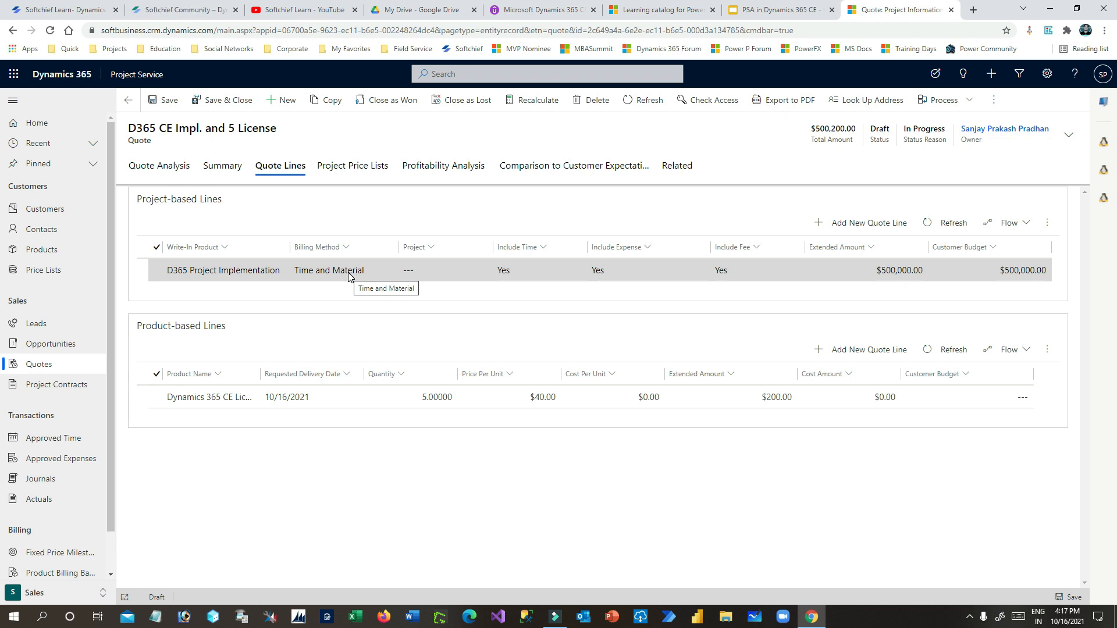
{"action": "left_click", "coordinate": [849, 223]}
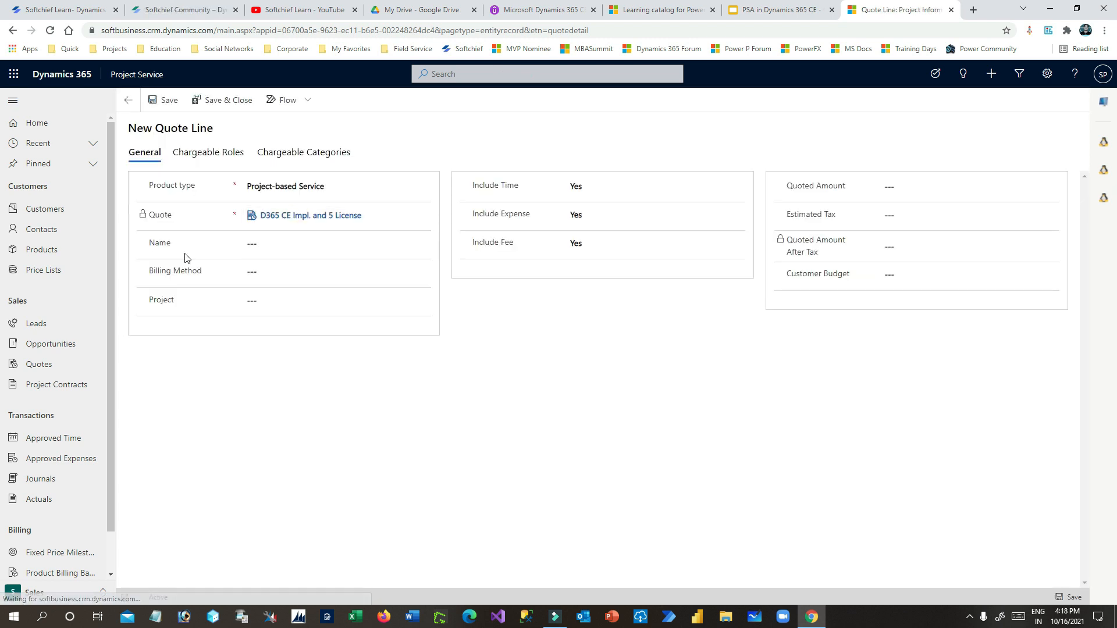
- Name the quote line 'Project Expenses', keep Project-based Service, and choose Fixed Price billing
{"action": "left_click", "coordinate": [250, 243]}
{"action": "left_click", "coordinate": [289, 244]}
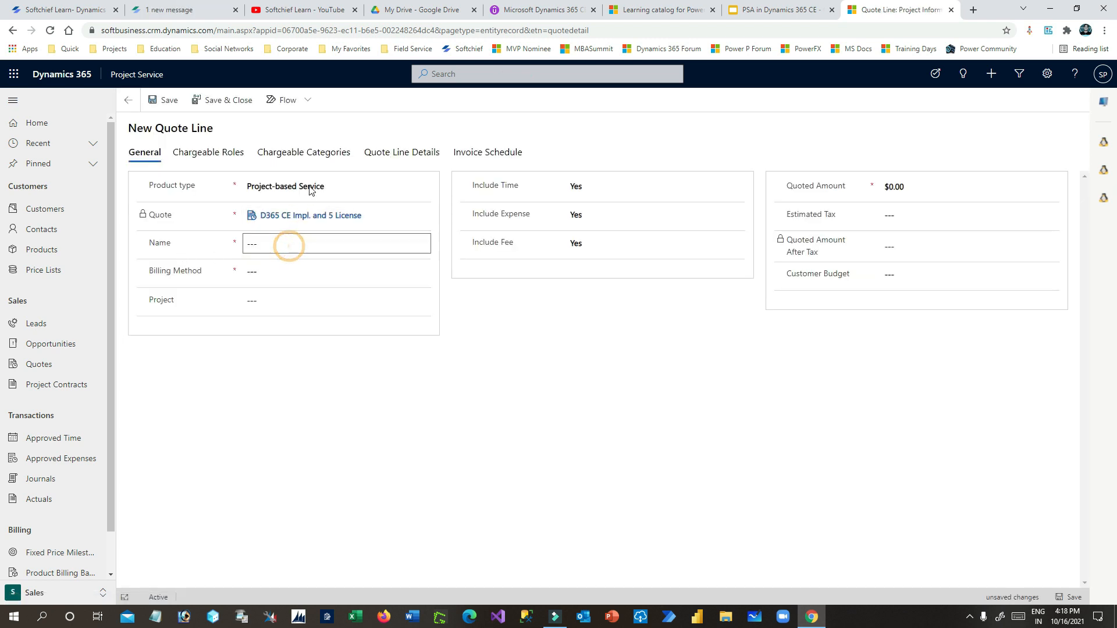
{"action": "left_click", "coordinate": [310, 192]}
{"action": "left_click", "coordinate": [291, 226]}
{"action": "left_click", "coordinate": [547, 292]}
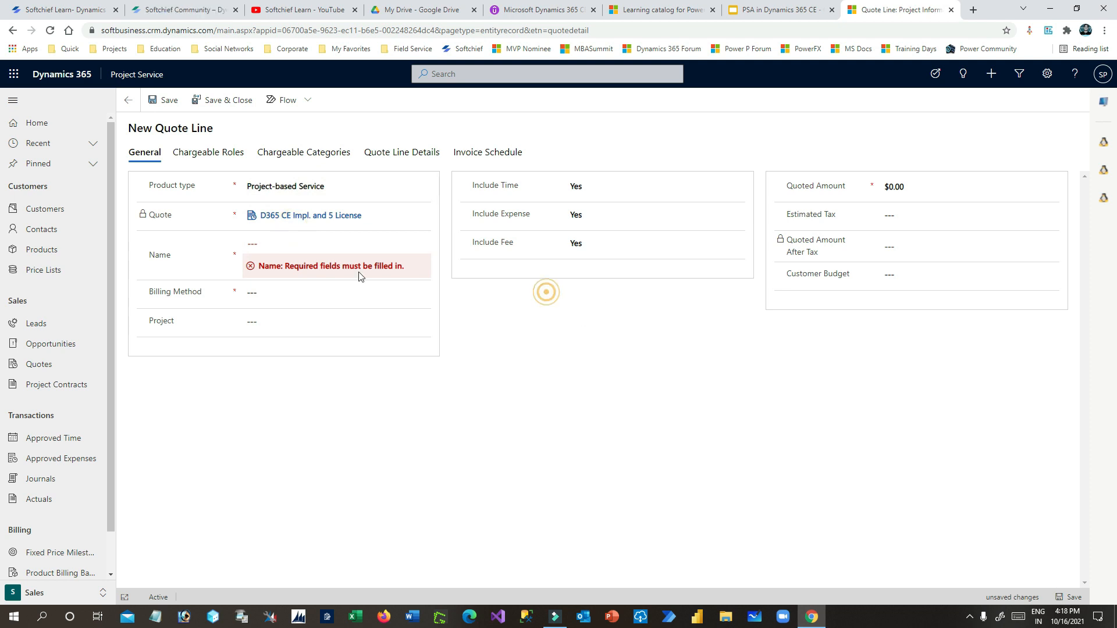
{"action": "left_click", "coordinate": [286, 245]}
{"action": "type", "text": "Project Expenses"}
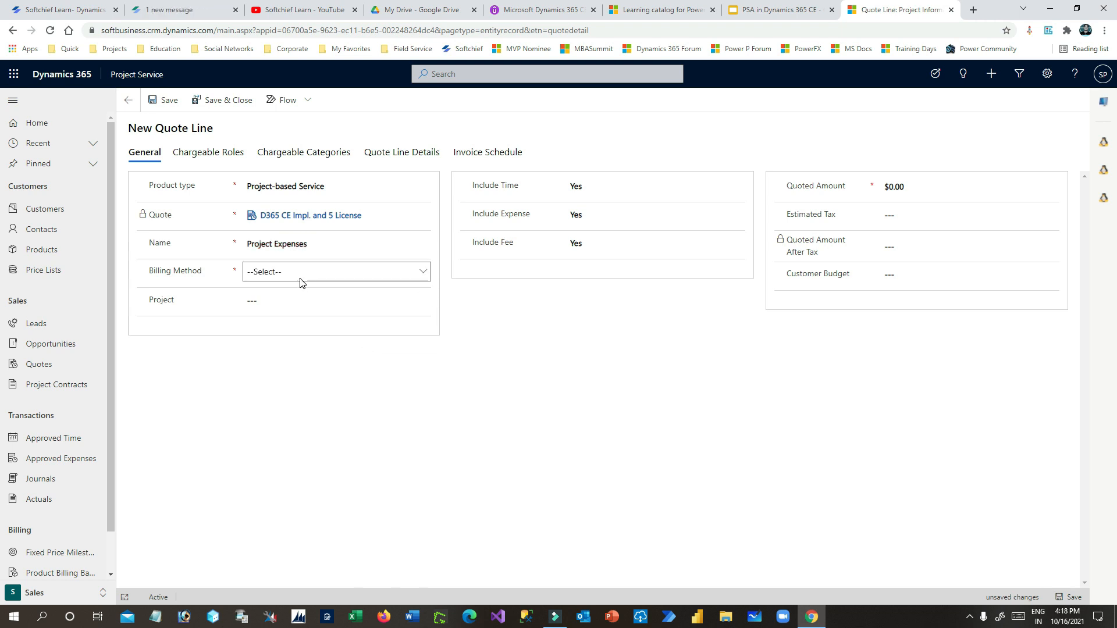
{"action": "left_click", "coordinate": [303, 278]}
{"action": "left_click", "coordinate": [315, 313]}
{"action": "left_click", "coordinate": [320, 301]}
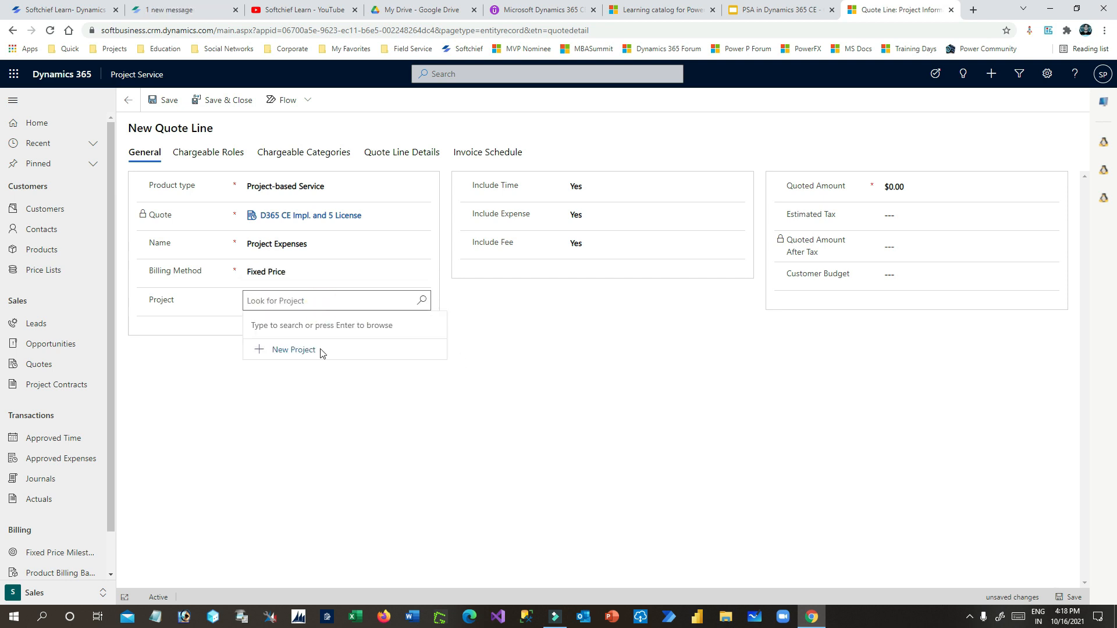
{"action": "left_click", "coordinate": [545, 344]}
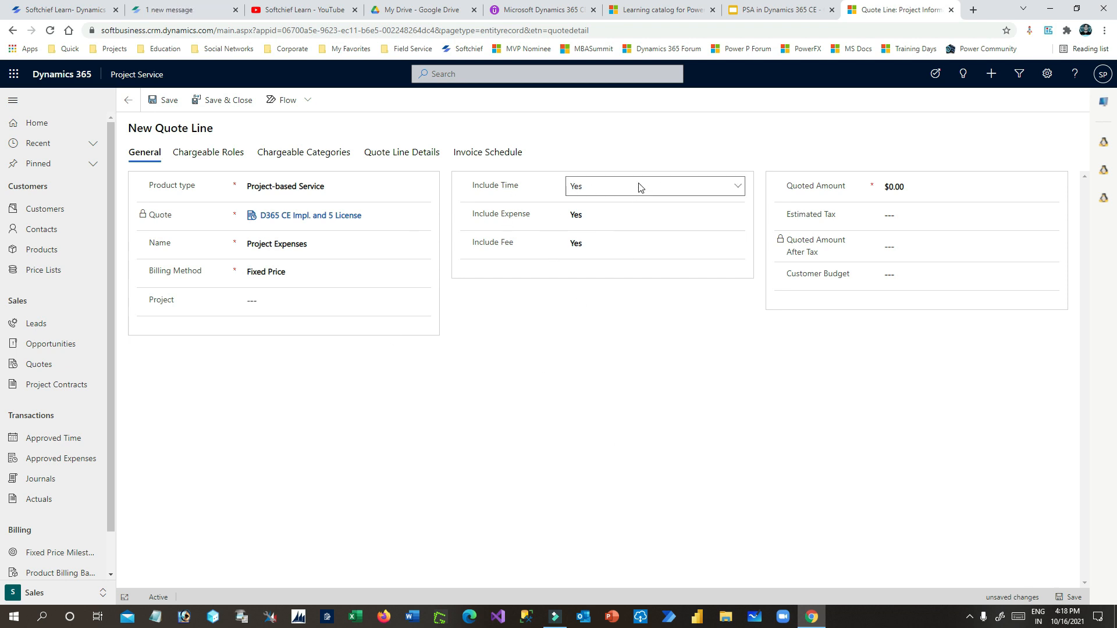
- Set Include Time to No for the Project Expenses line
{"action": "left_click_drag", "start_coordinate": [471, 186], "coordinate": [518, 187]}
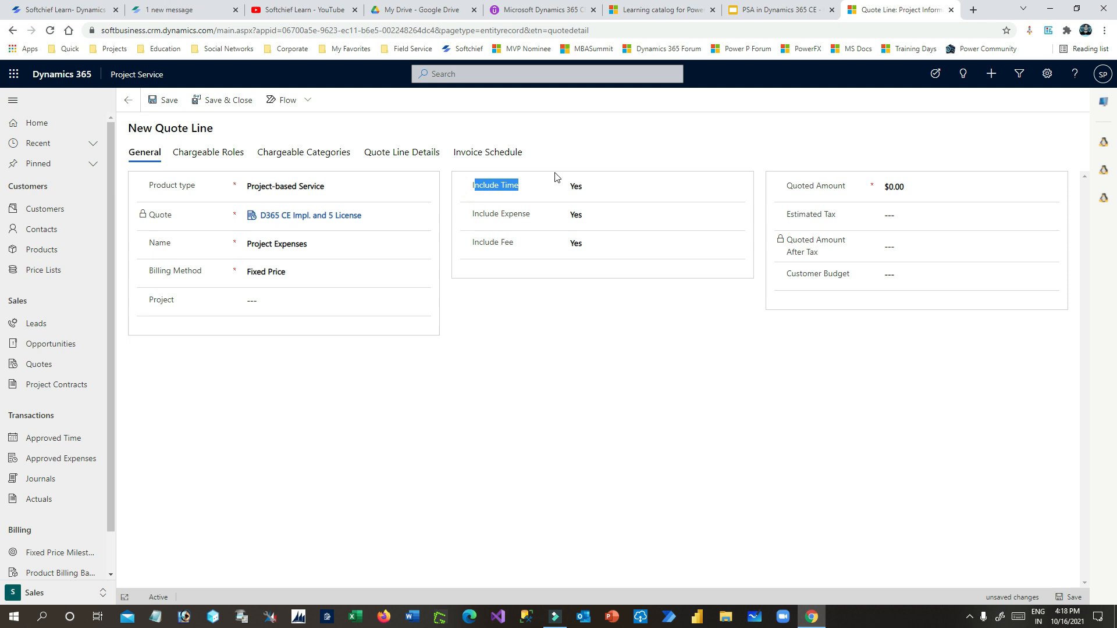
{"action": "left_click", "coordinate": [543, 188]}
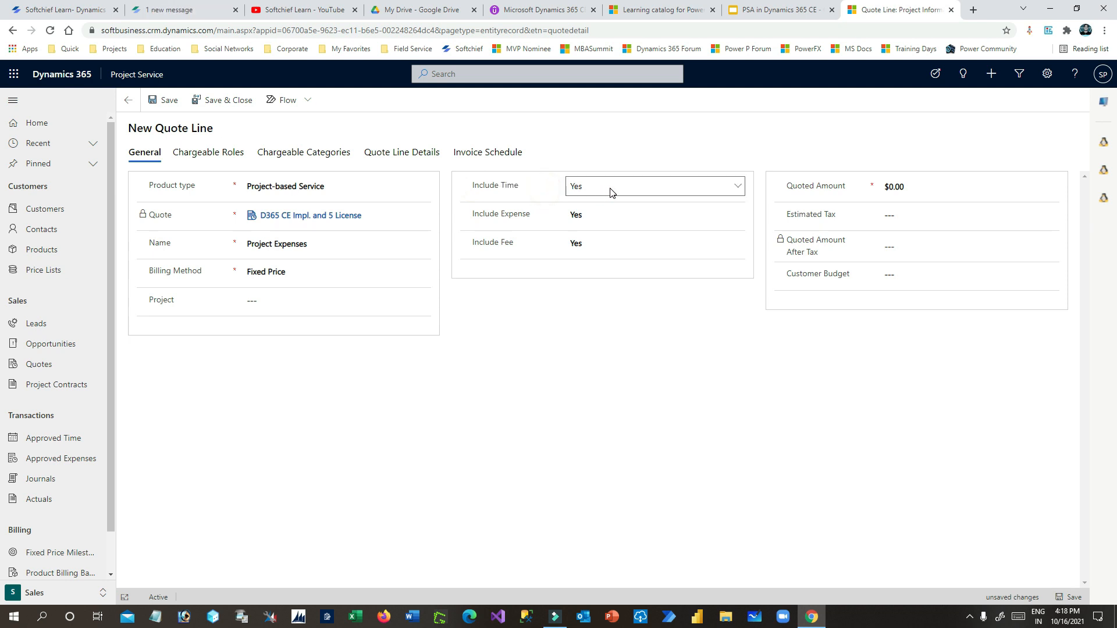
{"action": "left_click", "coordinate": [610, 187]}
{"action": "left_click", "coordinate": [604, 203]}
{"action": "left_click_drag", "start_coordinate": [473, 187], "coordinate": [564, 191]}
{"action": "left_click", "coordinate": [564, 190]}
{"action": "left_click_drag", "start_coordinate": [472, 215], "coordinate": [547, 219]}
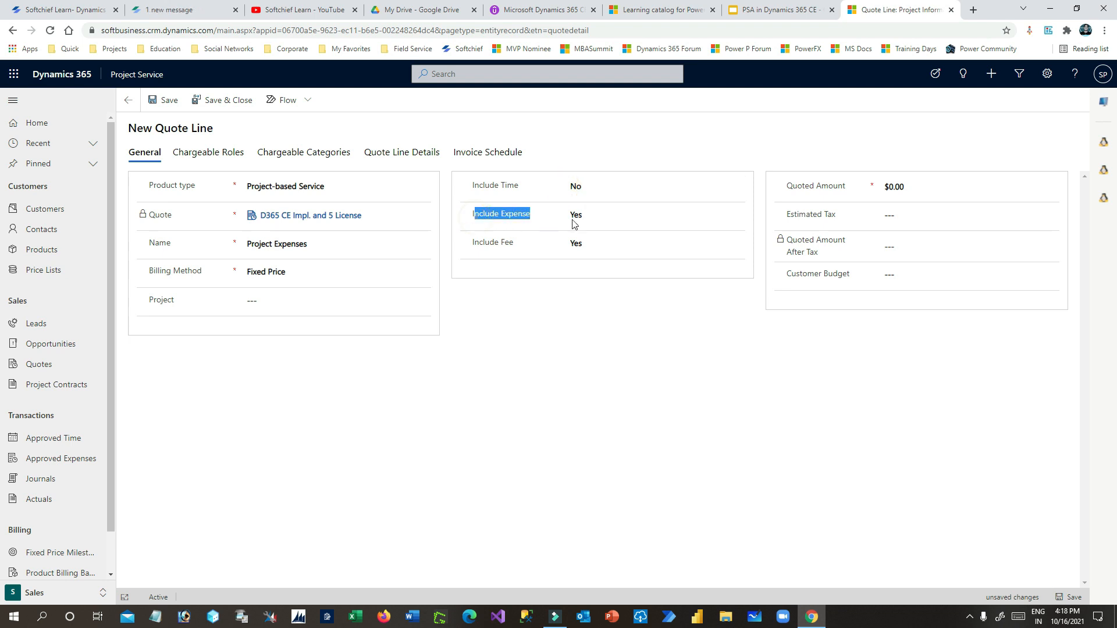
{"action": "left_click_drag", "start_coordinate": [473, 243], "coordinate": [528, 246]}
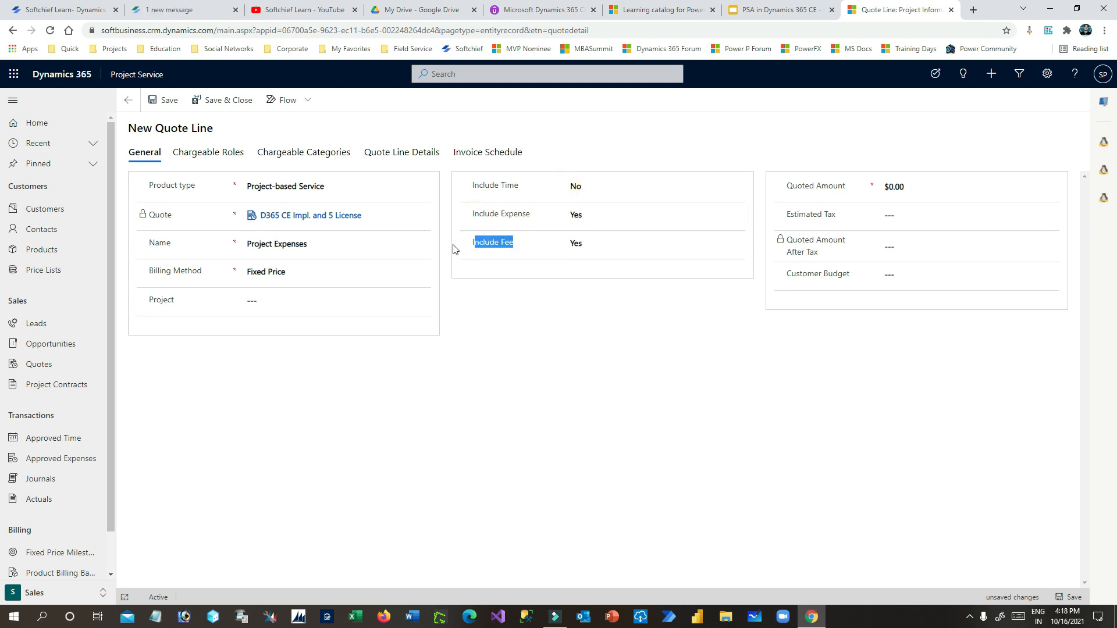
{"action": "left_click", "coordinate": [540, 243]}
- Enter a quoted amount of 6000 and save the line back to the quote
{"action": "left_click", "coordinate": [939, 211]}
{"action": "left_click", "coordinate": [910, 186]}
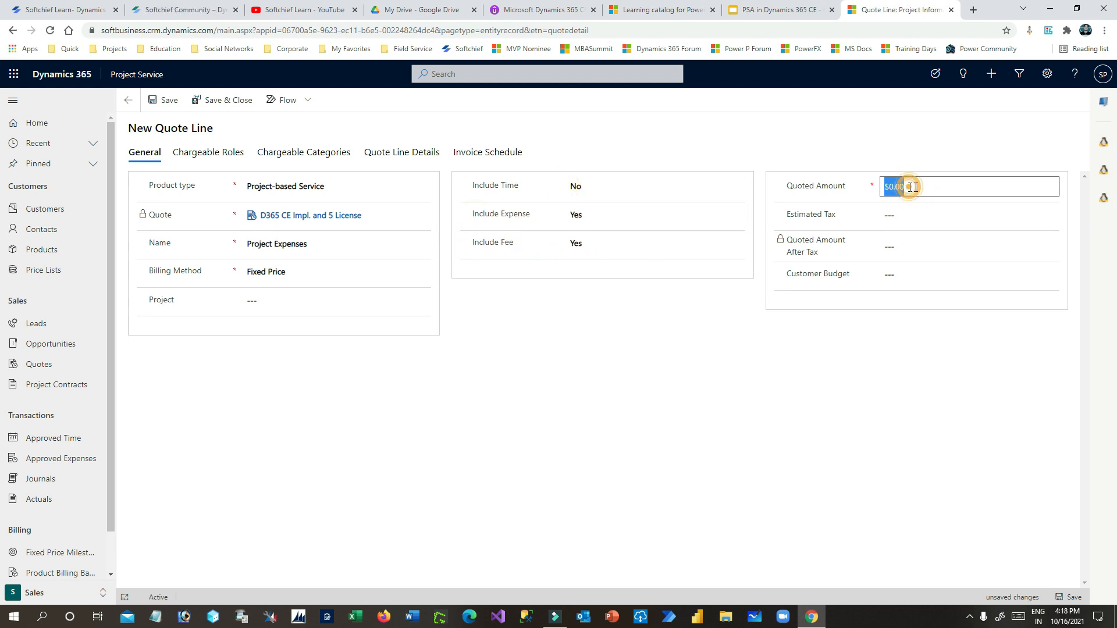
{"action": "left_click", "coordinate": [912, 186]}
{"action": "left_click_drag", "start_coordinate": [925, 185], "coordinate": [844, 186]}
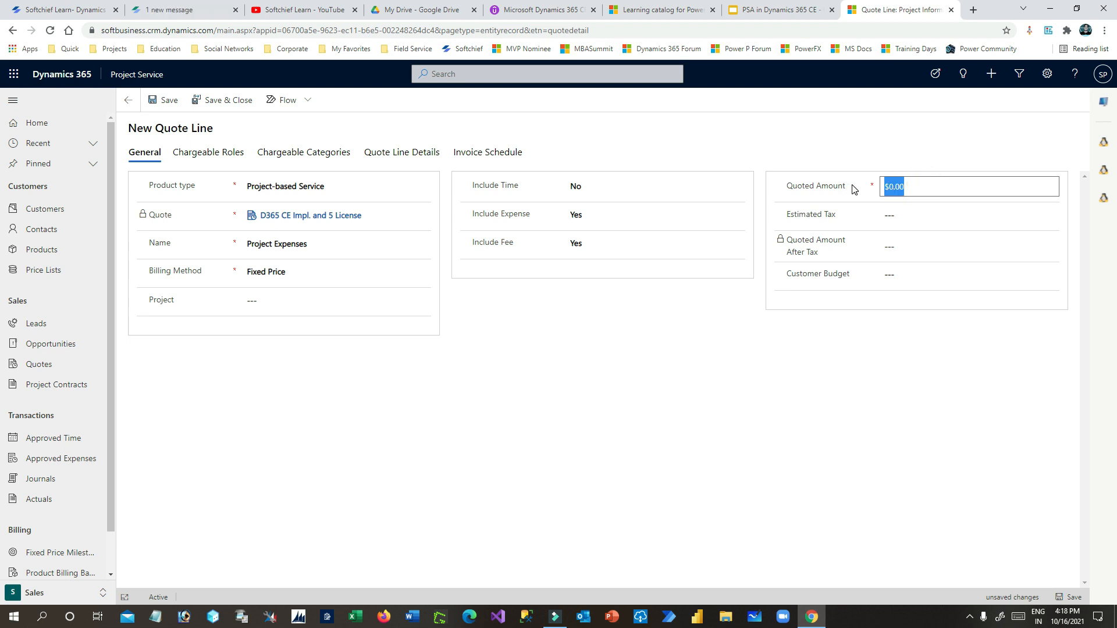
{"action": "type", "text": "6000"}
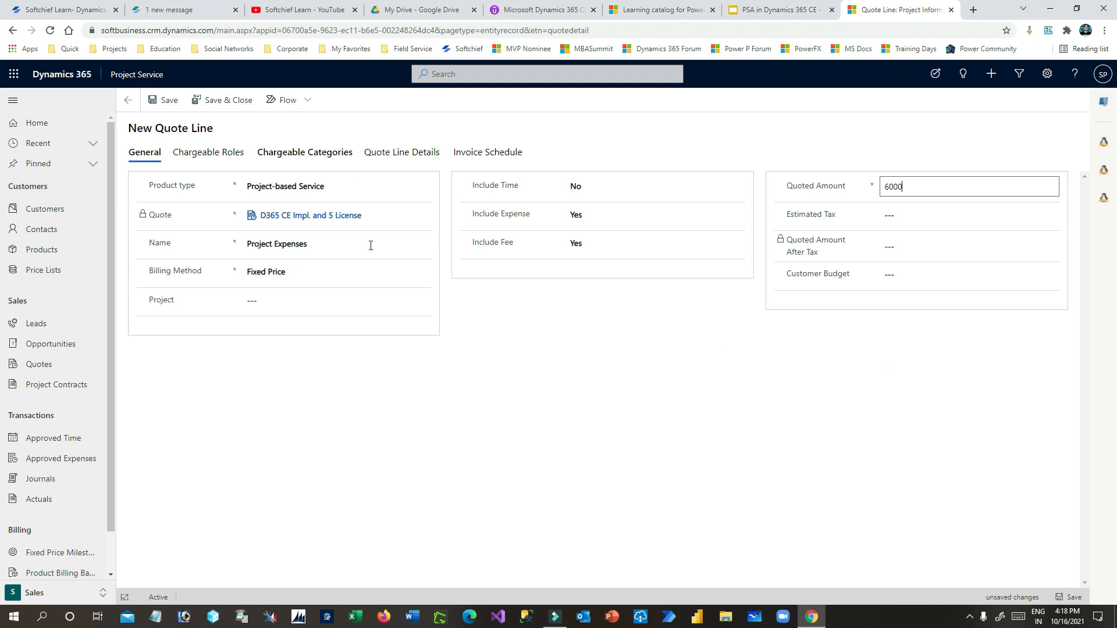
{"action": "left_click", "coordinate": [907, 215]}
{"action": "left_click", "coordinate": [229, 100]}
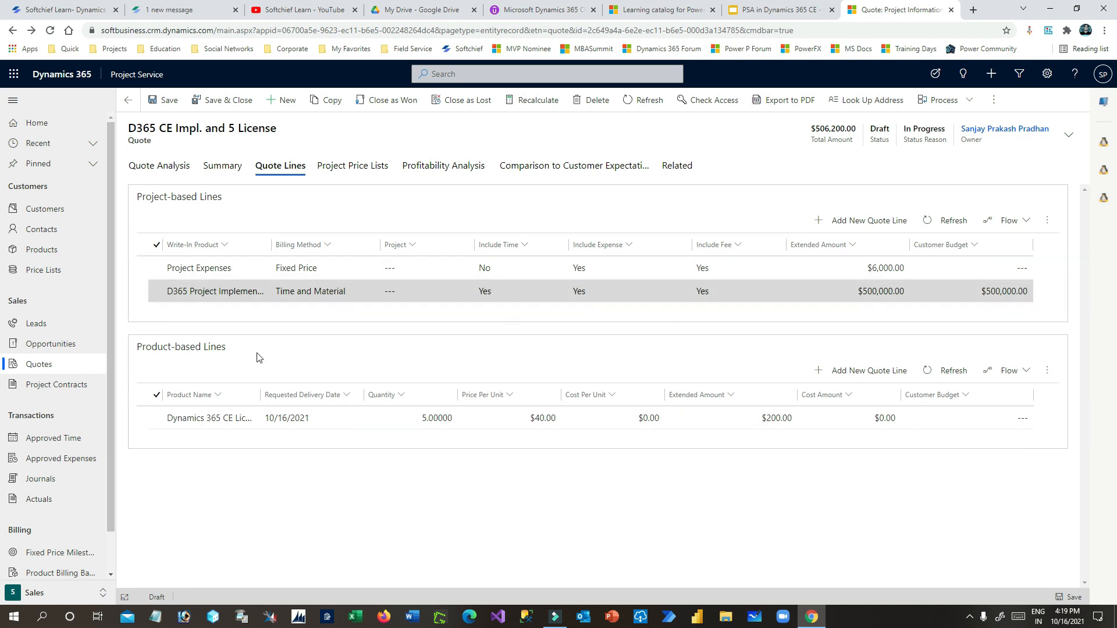
{"action": "left_click", "coordinate": [788, 103]}
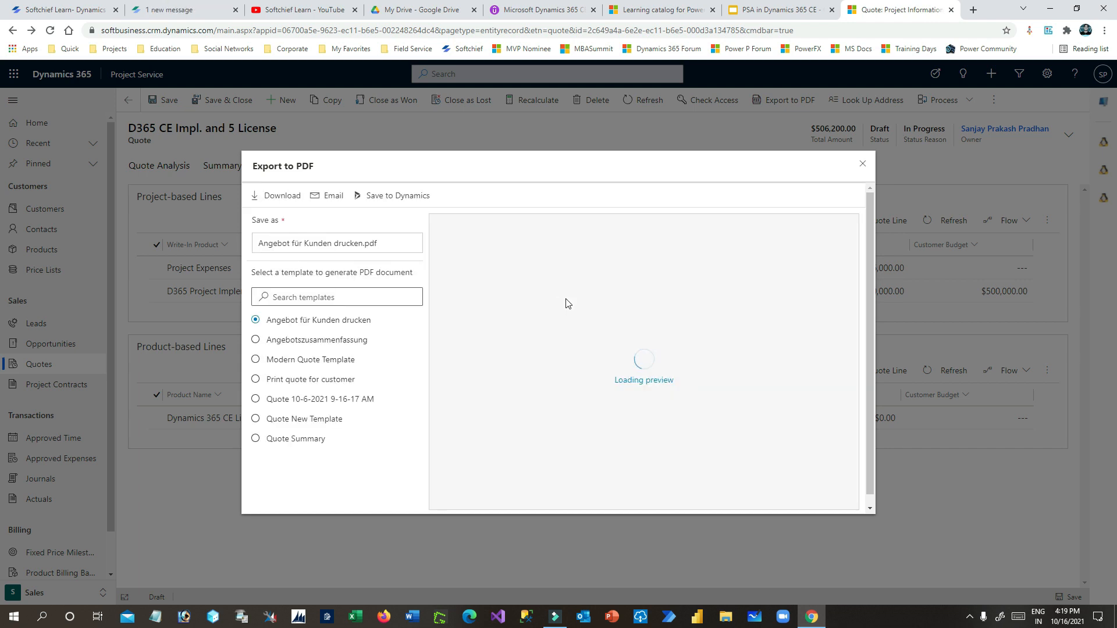
{"action": "left_click", "coordinate": [276, 386]}
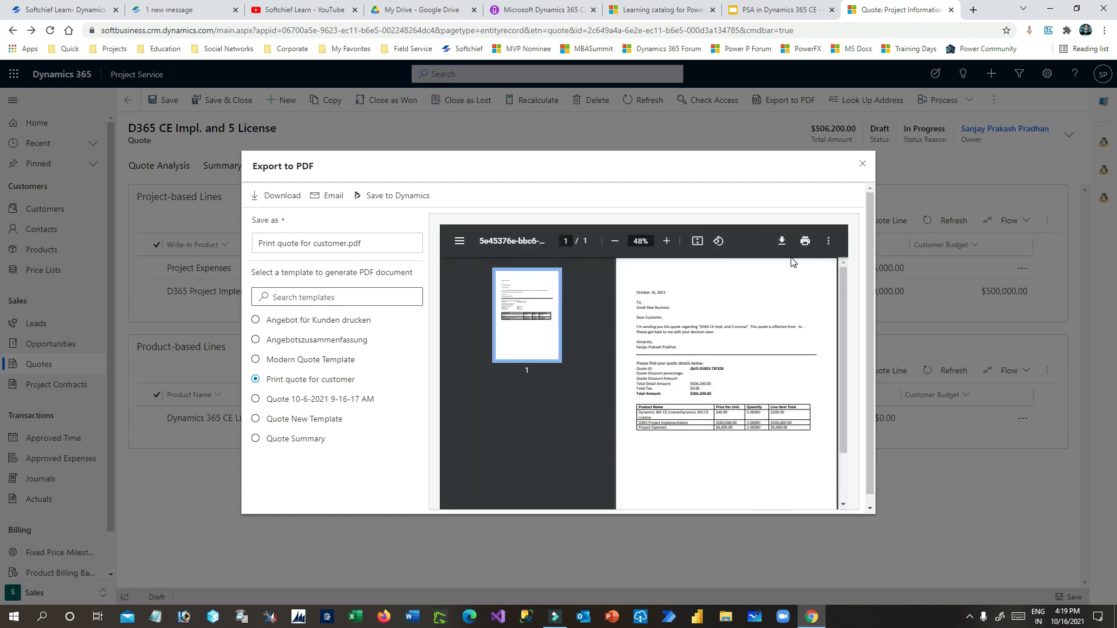
{"action": "scroll", "coordinate": [735, 453], "scroll_direction": "down", "scroll_amount": 2}
{"action": "left_click", "coordinate": [709, 335]}
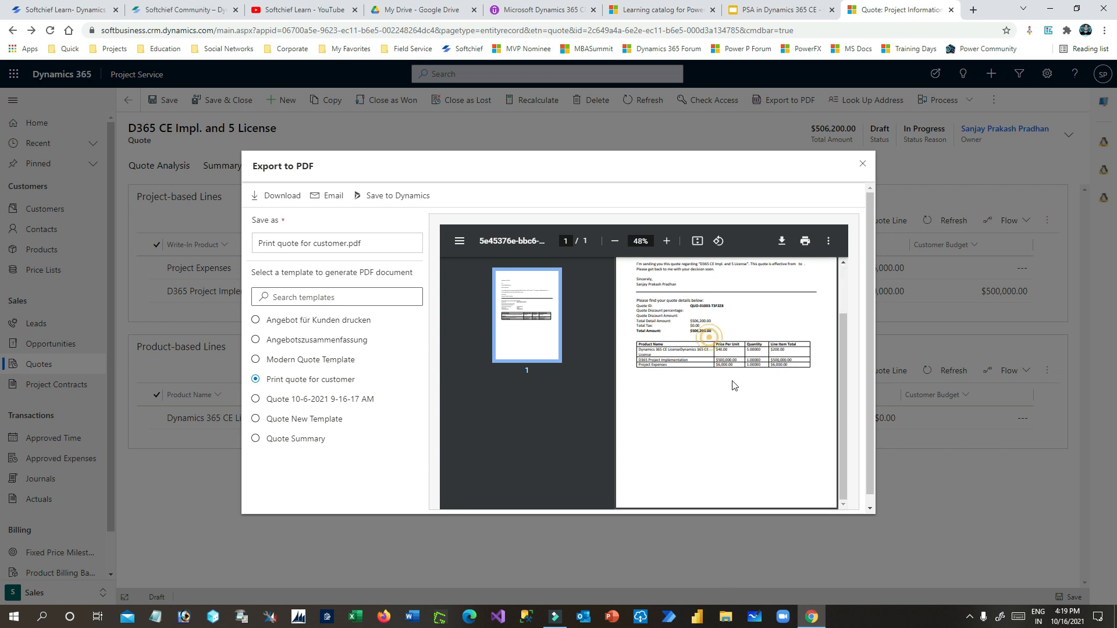
{"action": "left_click_drag", "start_coordinate": [679, 302], "coordinate": [717, 362]}
{"action": "left_click", "coordinate": [738, 368]}
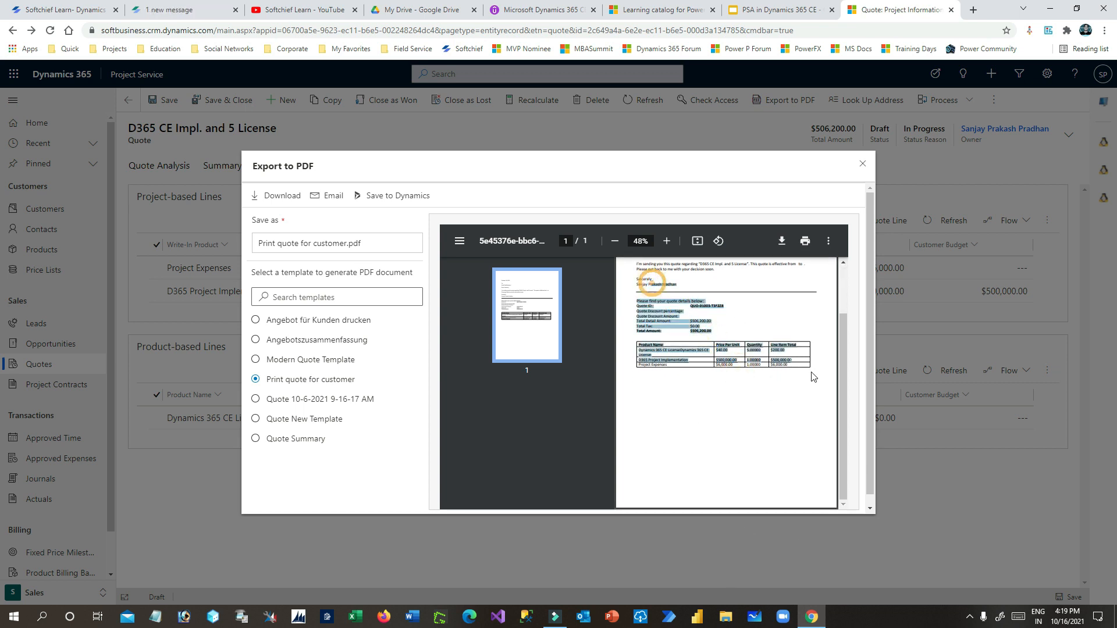
{"action": "scroll", "coordinate": [820, 374], "scroll_direction": "up", "scroll_amount": 2}
{"action": "left_click", "coordinate": [862, 164]}
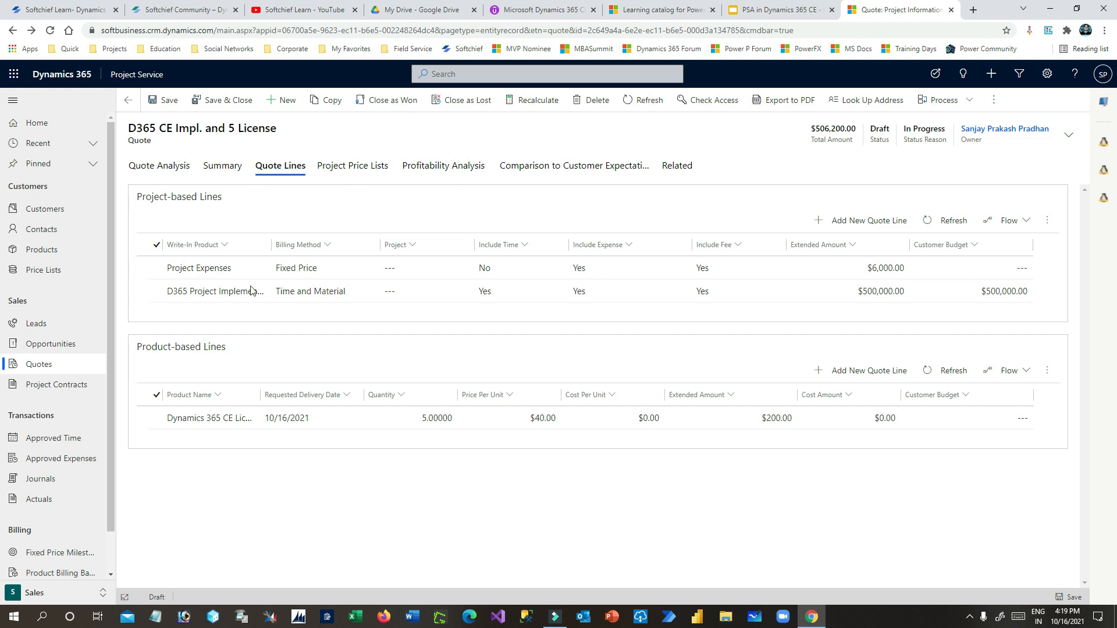
- Select the D365 Project Implementation line, then switch to the Opportunity - Quote - Quote Line slide
{"action": "left_click", "coordinate": [157, 293]}
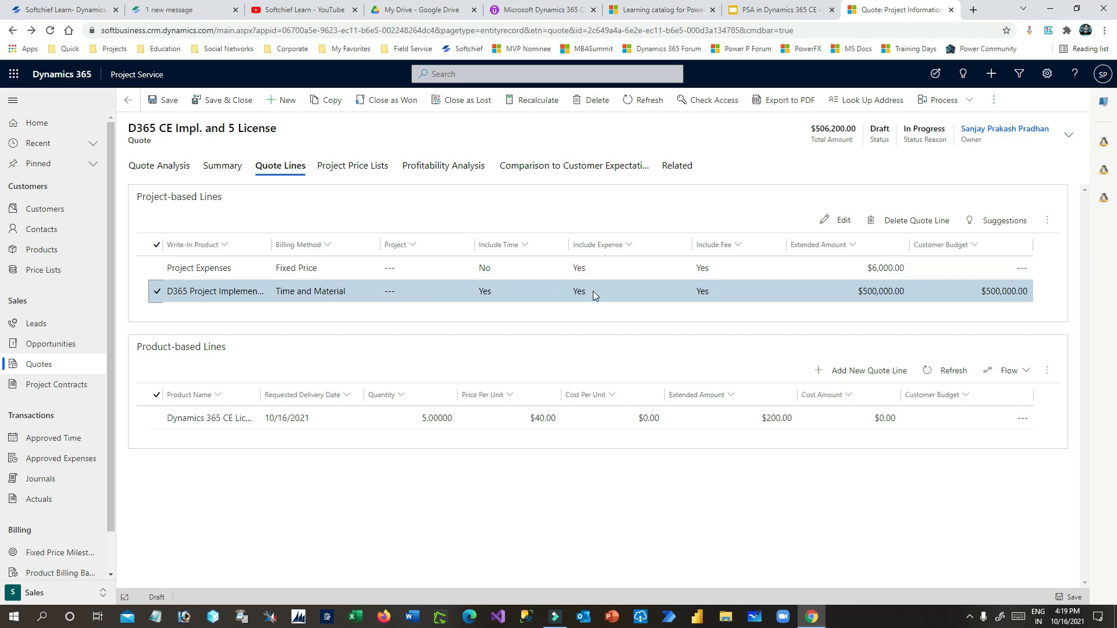
{"action": "left_click", "coordinate": [756, 10]}
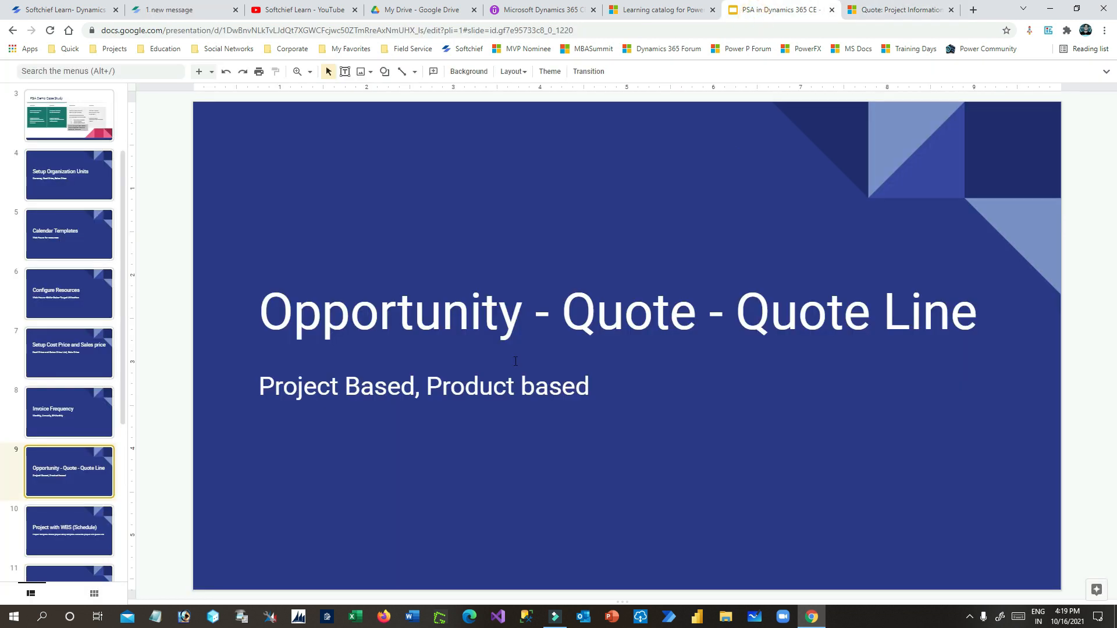
- Show slide 10, Project with WBS (Schedule), then return to the Dynamics 365 quote
{"action": "left_click", "coordinate": [68, 522]}
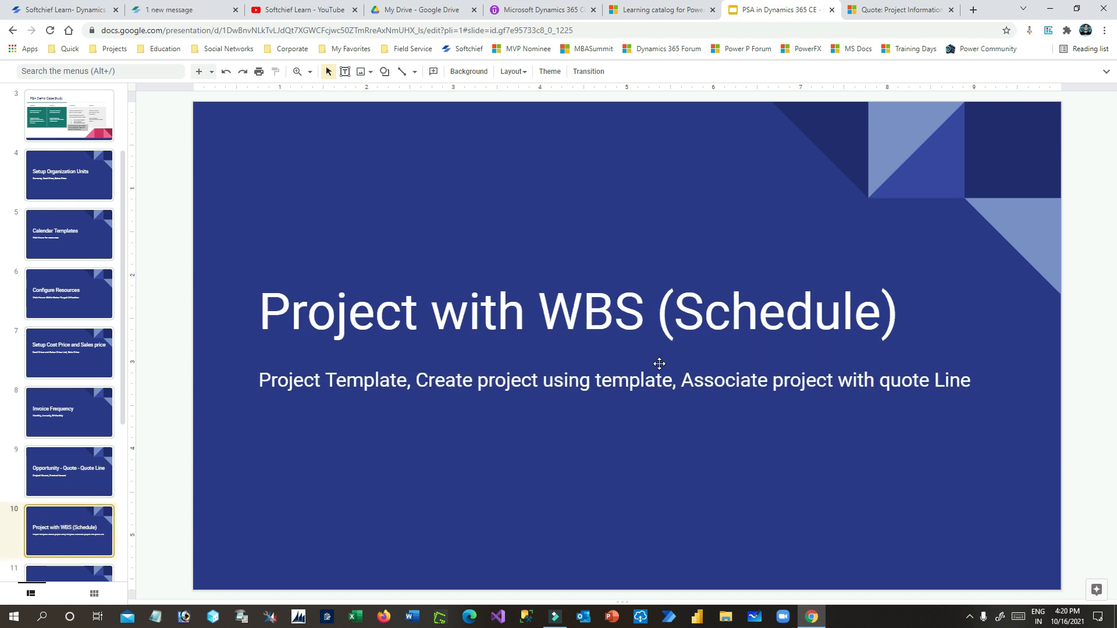
{"action": "left_click", "coordinate": [891, 10]}
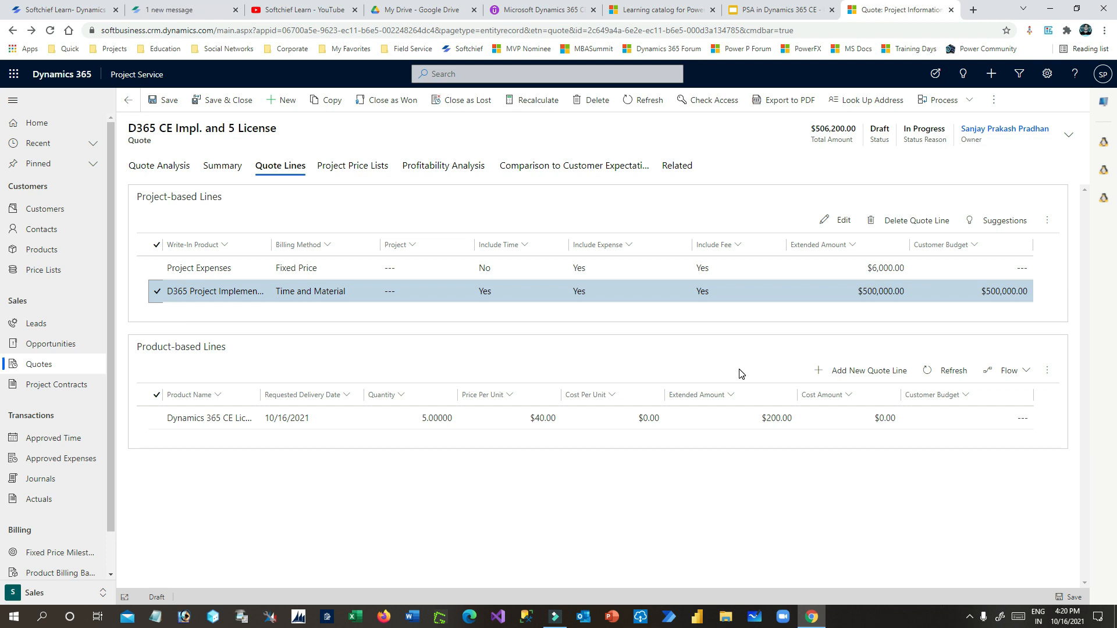
{"action": "left_click", "coordinate": [768, 10]}
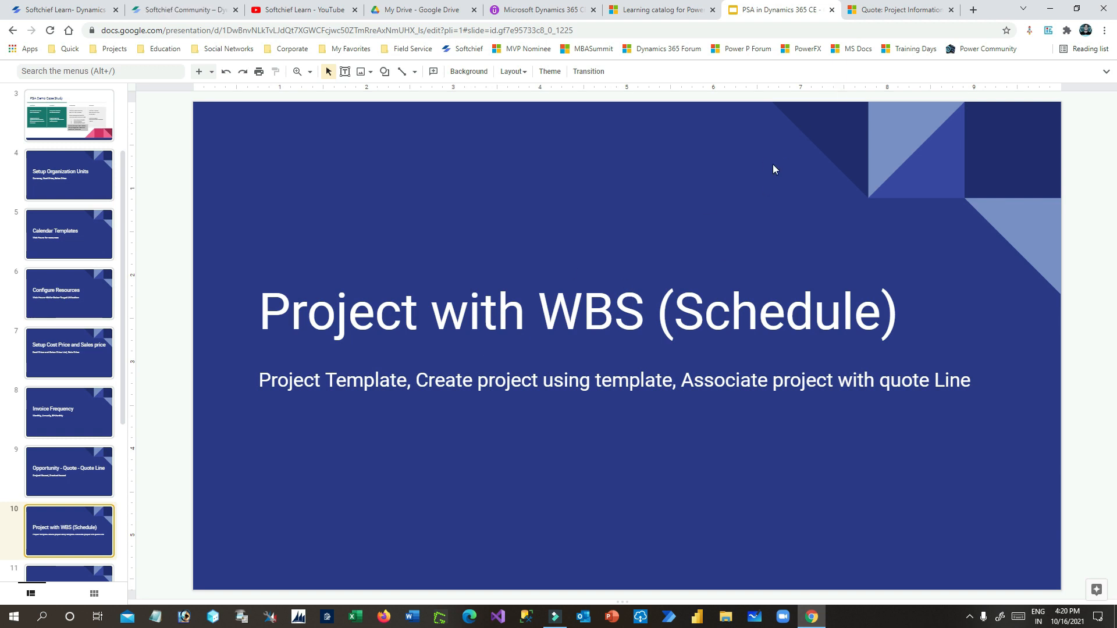
{"action": "left_click", "coordinate": [898, 10]}
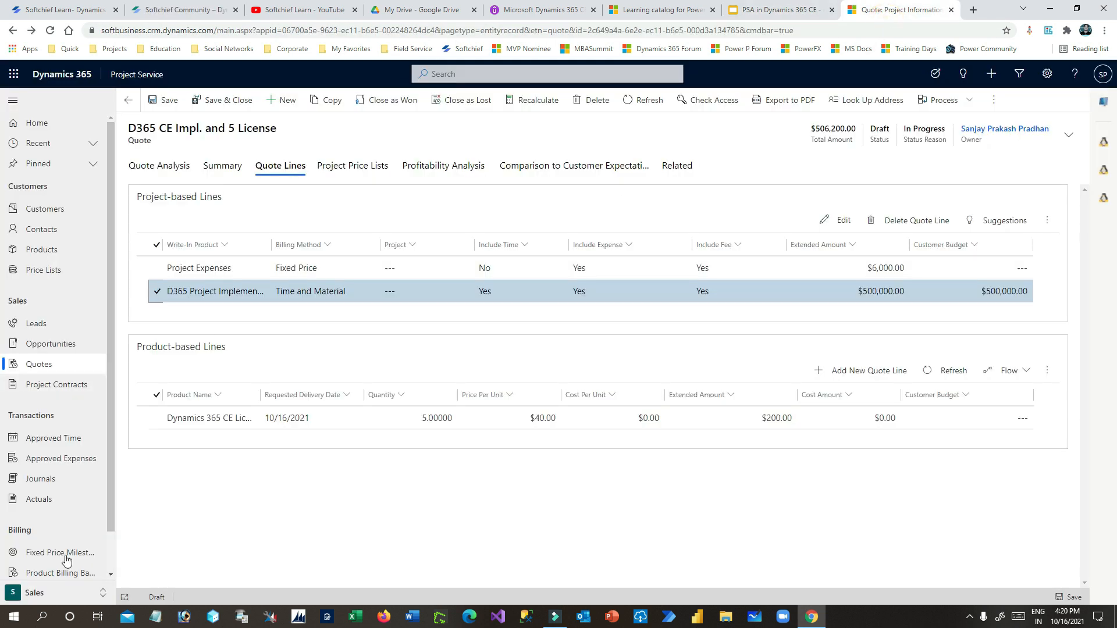
- Go to Project Templates in the Projects area and create a new template
{"action": "left_click", "coordinate": [64, 592]}
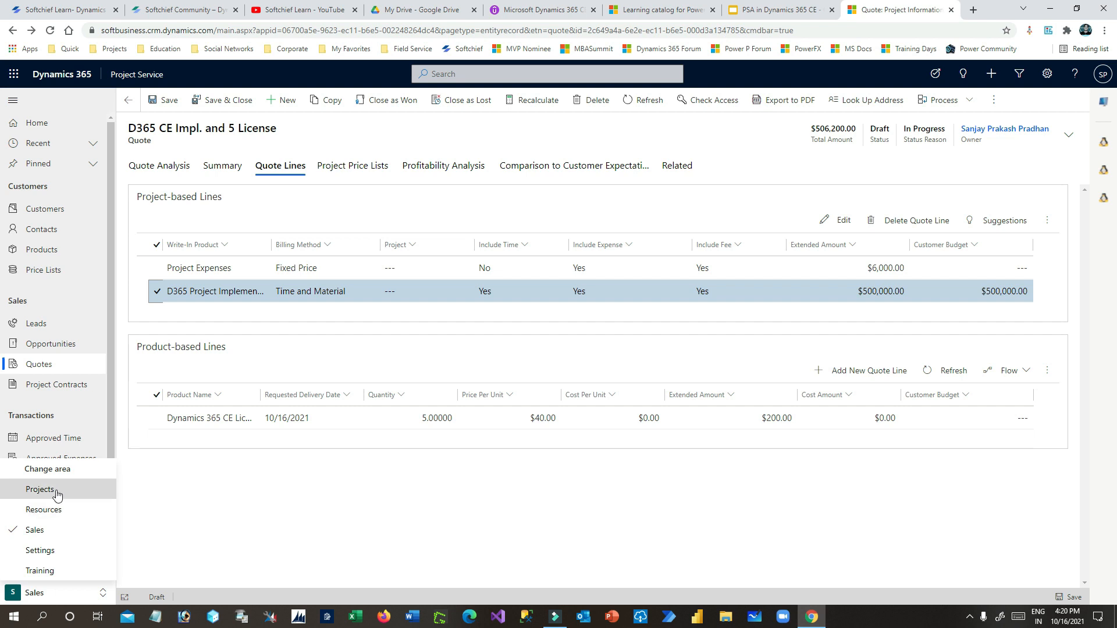
{"action": "left_click", "coordinate": [56, 492]}
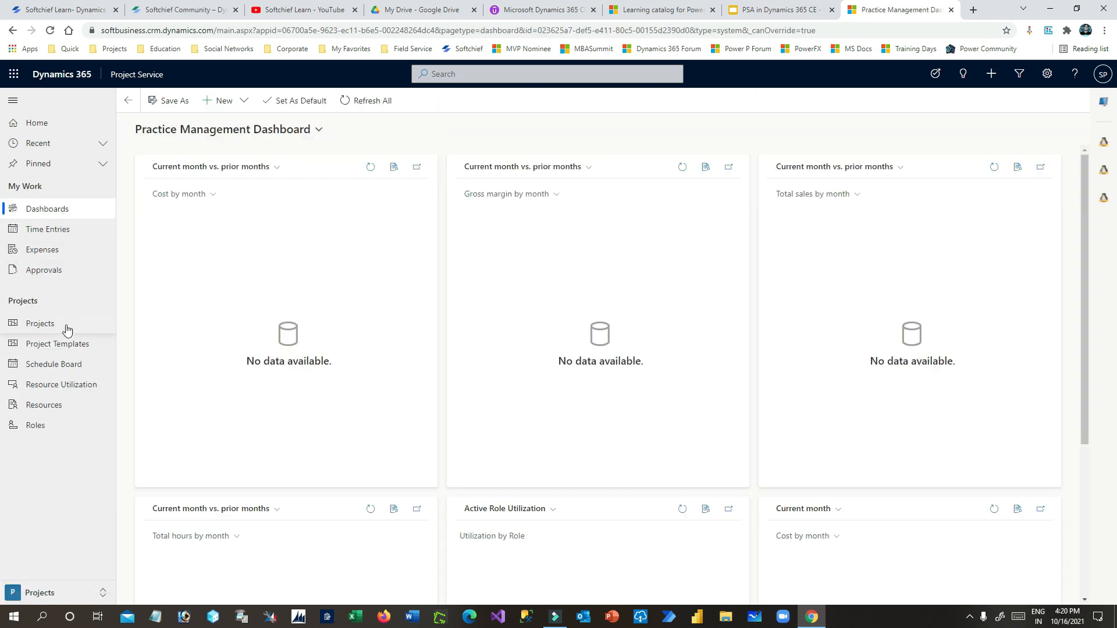
{"action": "left_click", "coordinate": [67, 344]}
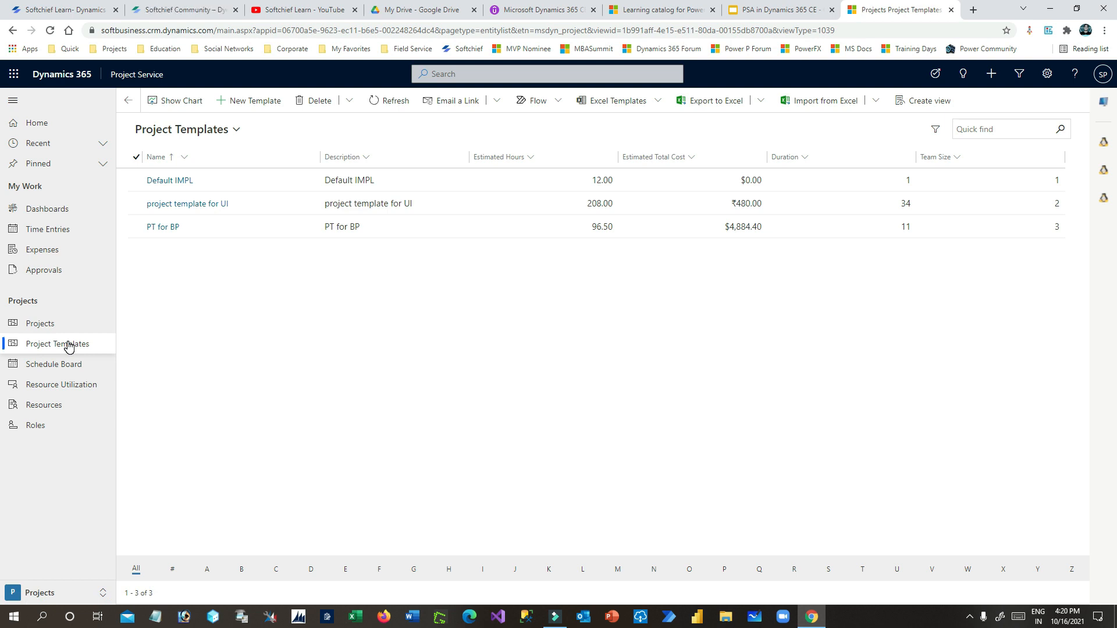
{"action": "left_click", "coordinate": [309, 277]}
{"action": "left_click", "coordinate": [245, 100]}
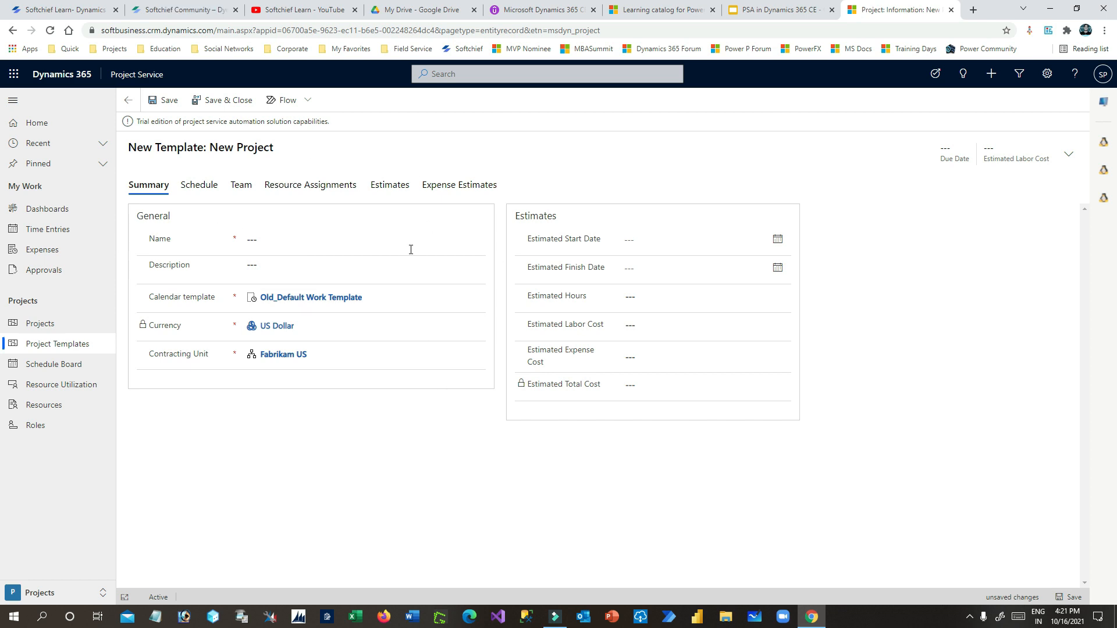
- Name the template 'D365 CE Project Impl. Template' and copy that name into Description
{"action": "left_click", "coordinate": [272, 221]}
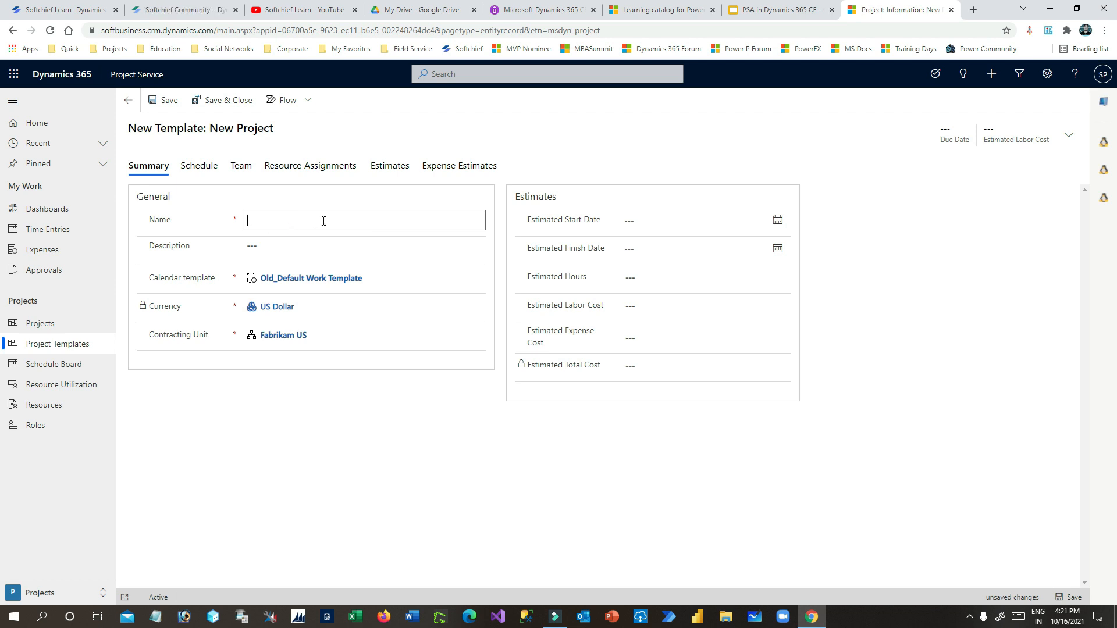
{"action": "type", "text": "D365 CE Project Delivery"}
{"action": "key", "text": "BackSpace"}
{"action": "key", "text": "BackSpace"}
{"action": "key", "text": "BackSpace"}
{"action": "key", "text": "BackSpace"}
{"action": "type", "text": "pate"}
{"action": "type", "text": "late"}
{"action": "left_click", "coordinate": [323, 221]}
{"action": "type", "text": "."}
{"action": "triple_click", "coordinate": [392, 224]}
{"action": "key", "text": "ctrl+c"}
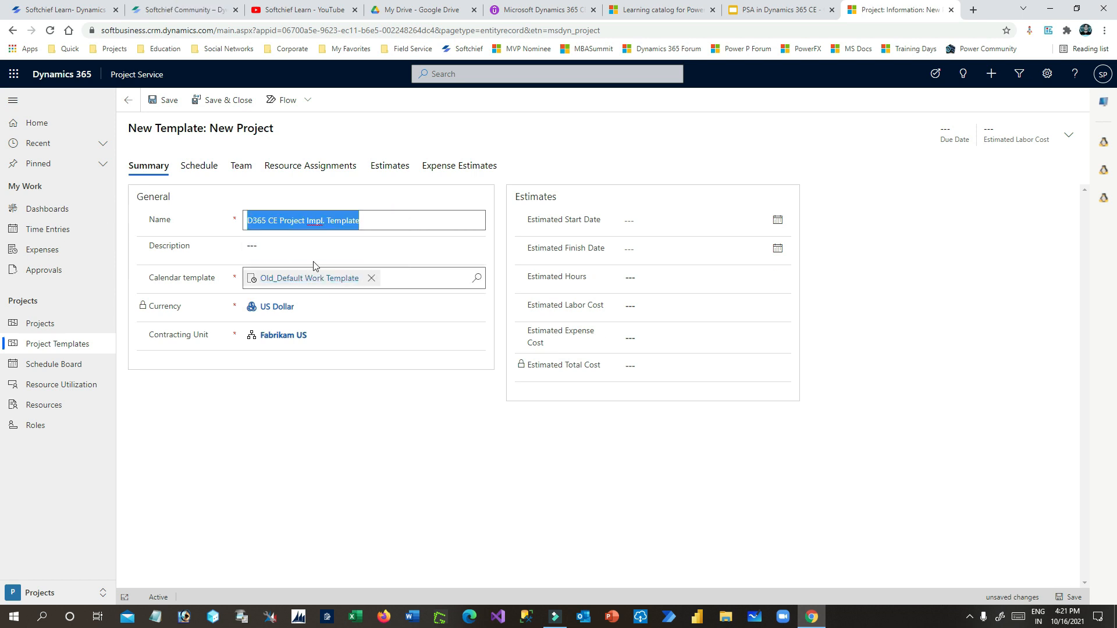
{"action": "left_click", "coordinate": [372, 251]}
{"action": "key", "text": "ctrl+v"}
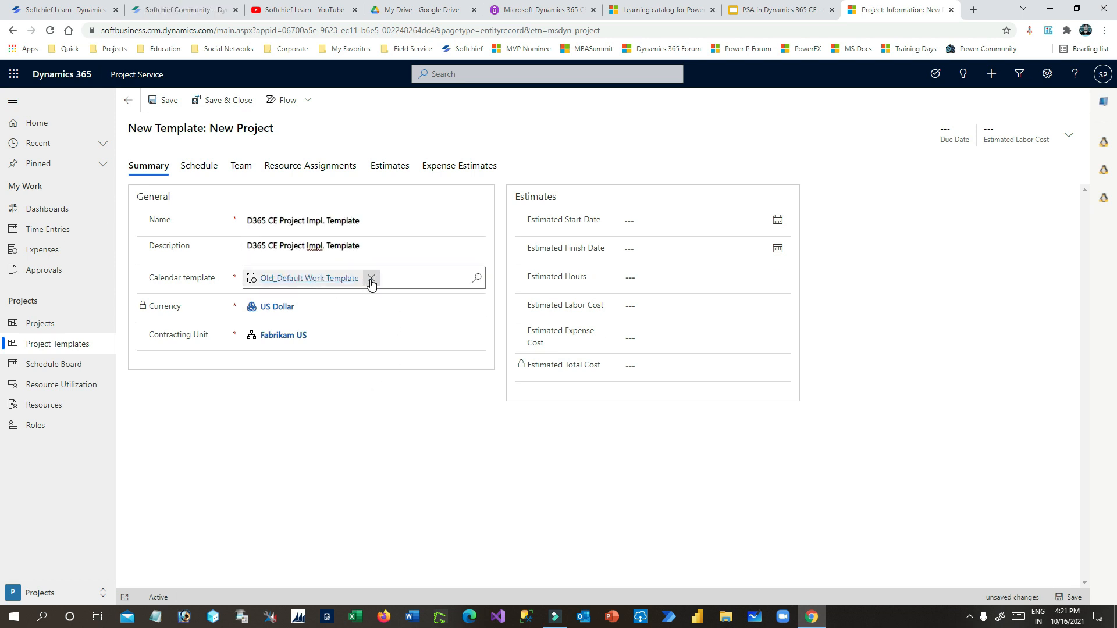
- Switch to Big Deal Calendar Template and Big Deal Organization Unit, then save the template
{"action": "left_click", "coordinate": [369, 280]}
{"action": "left_click", "coordinate": [477, 280]}
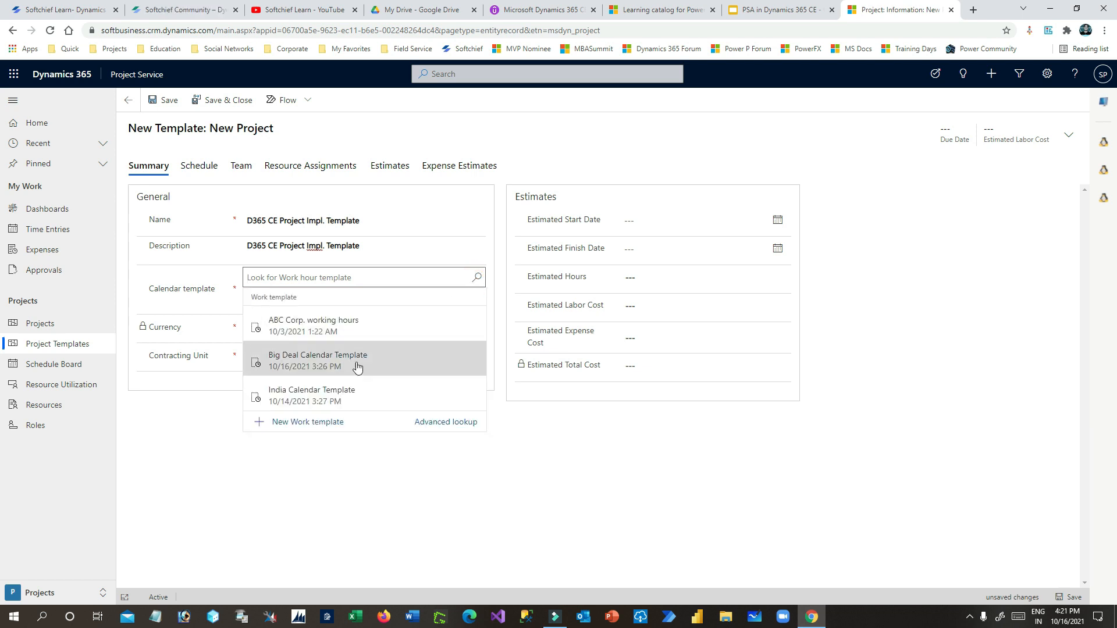
{"action": "left_click", "coordinate": [342, 370]}
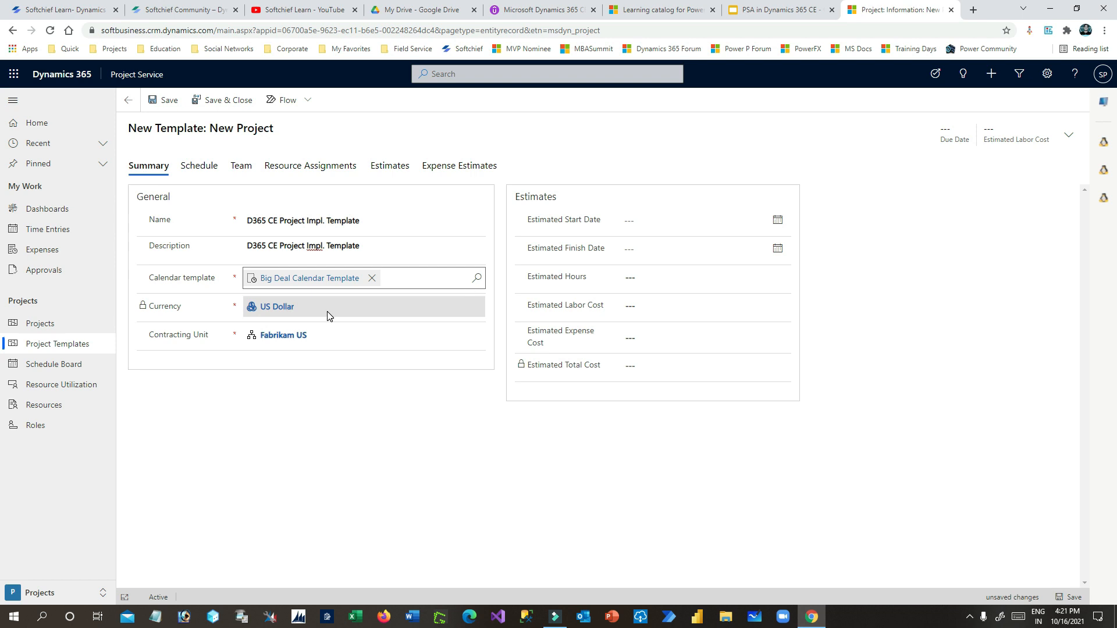
{"action": "left_click", "coordinate": [318, 331]}
{"action": "left_click", "coordinate": [477, 335]}
{"action": "left_click", "coordinate": [309, 415]}
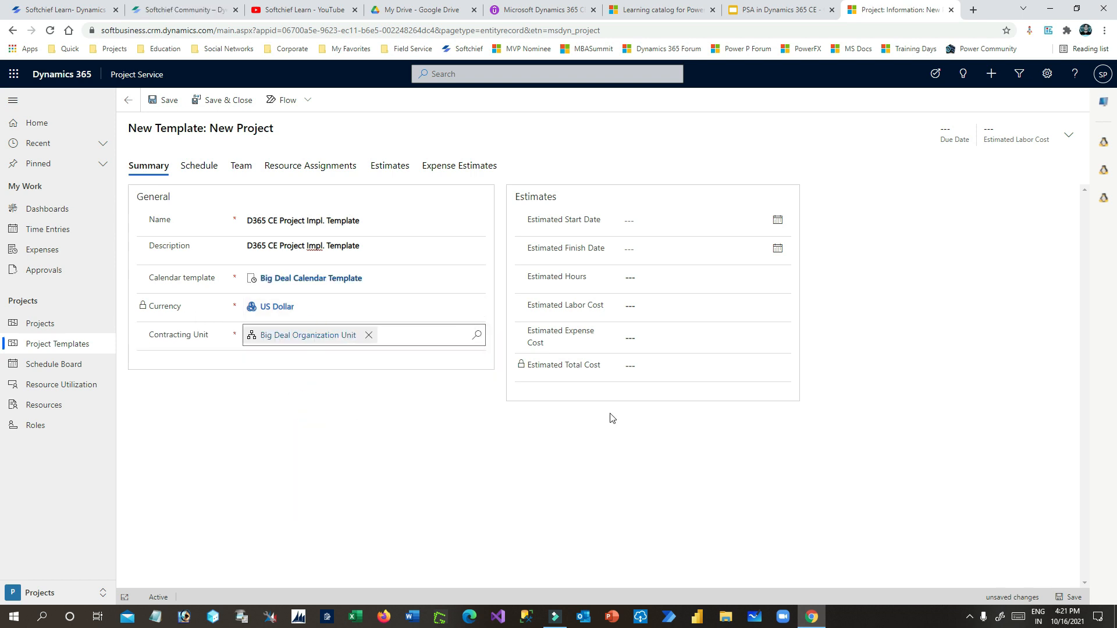
{"action": "left_click", "coordinate": [164, 100]}
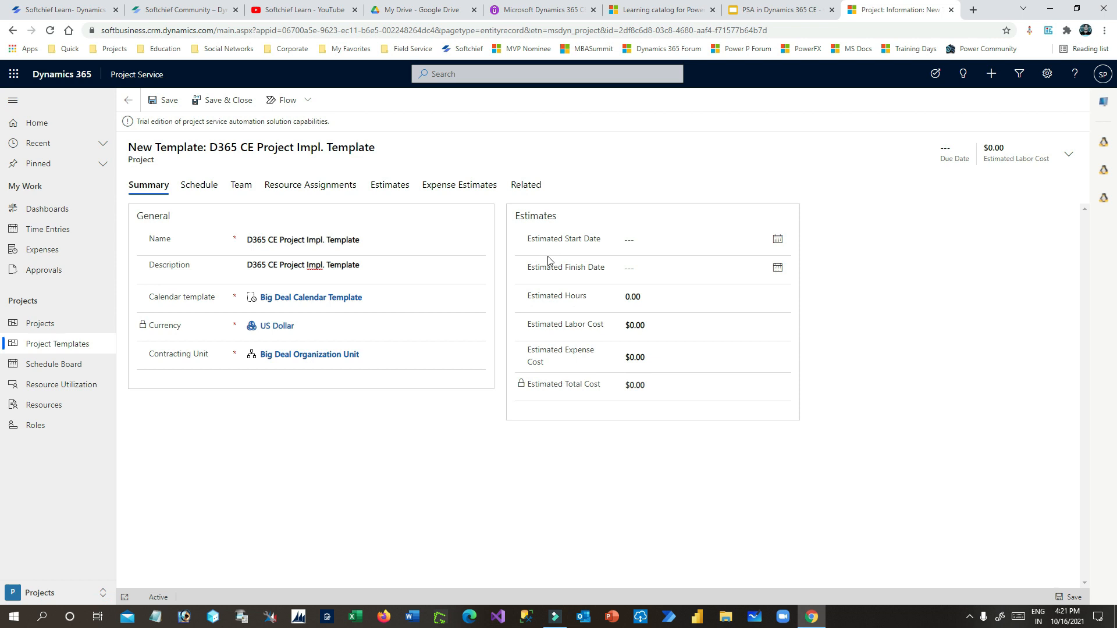
- Set the estimated start date to 10/16/2021 and estimated finish date to 12/31/2021
{"action": "triple_click", "coordinate": [530, 238]}
{"action": "left_click", "coordinate": [520, 260]}
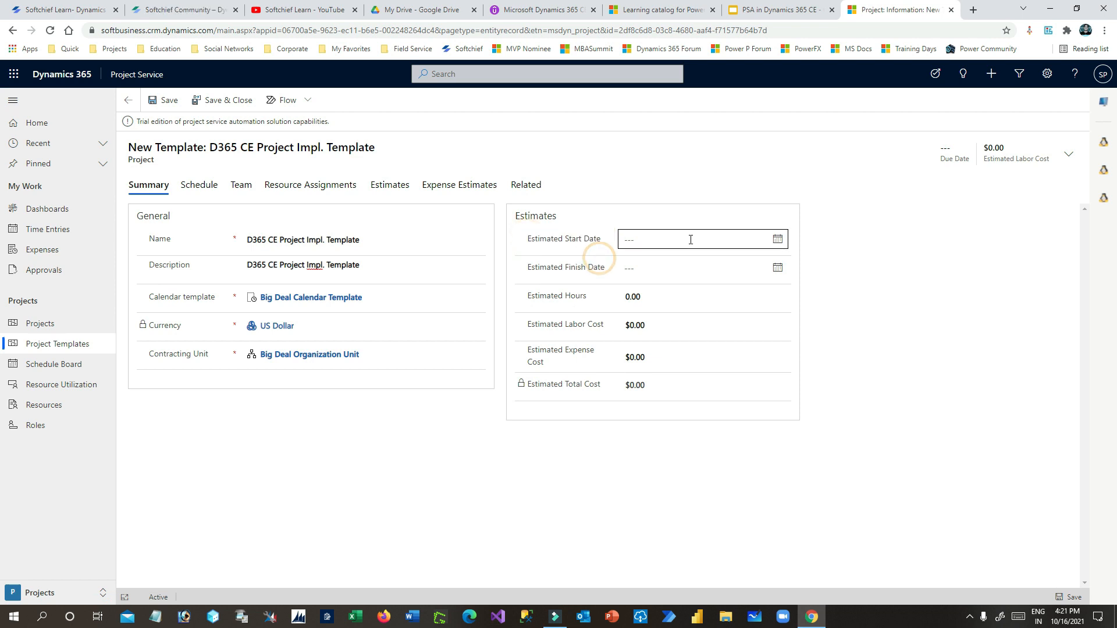
{"action": "left_click", "coordinate": [777, 240]}
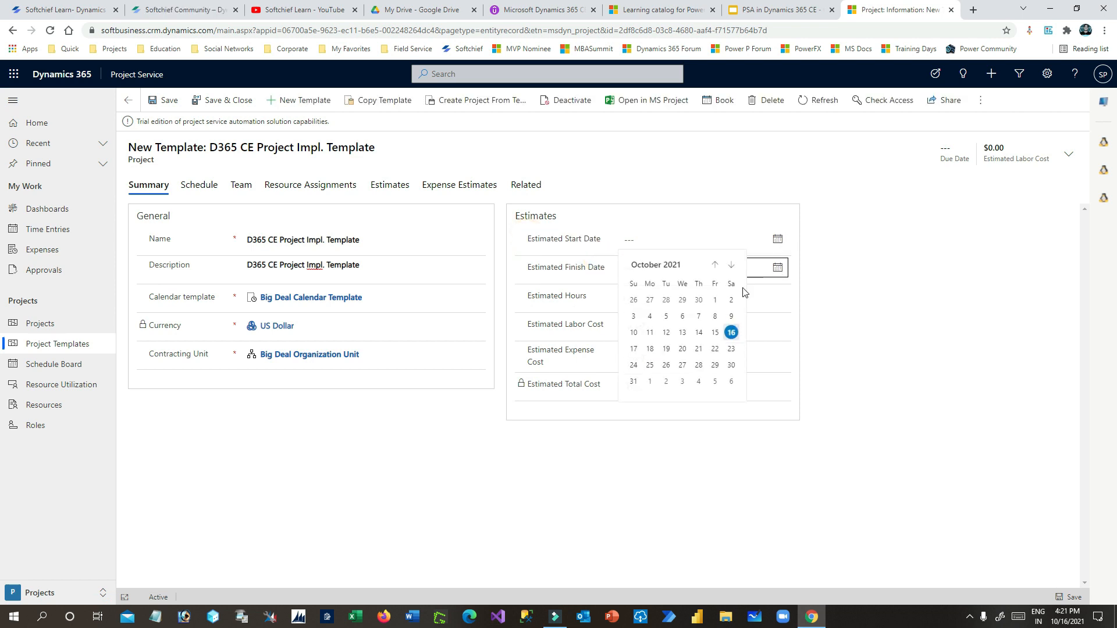
{"action": "left_click", "coordinate": [732, 334]}
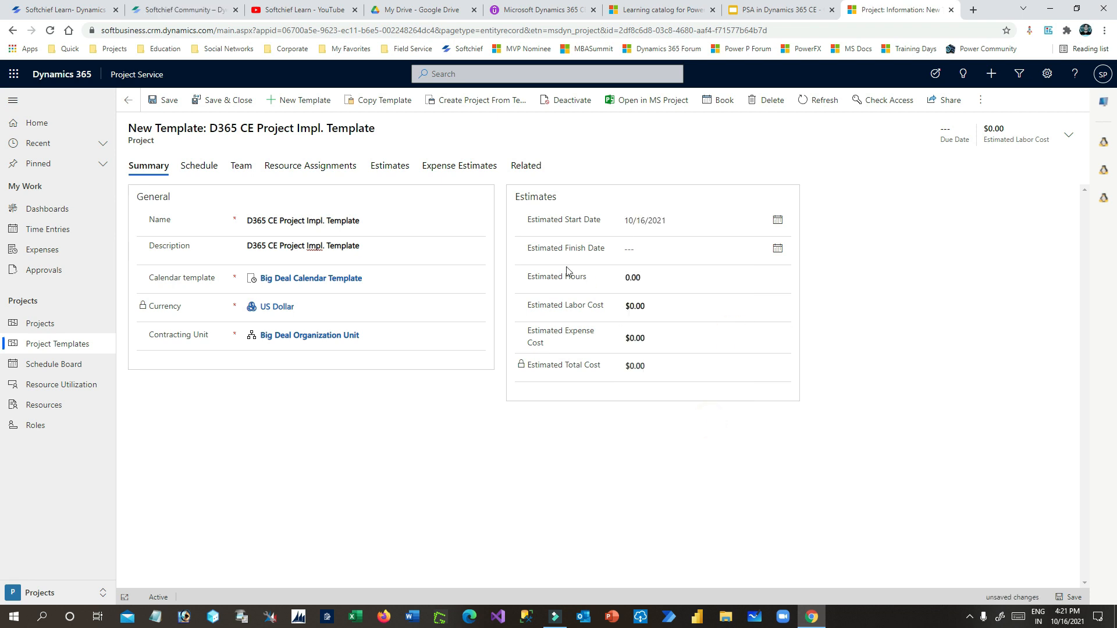
{"action": "left_click", "coordinate": [777, 248]}
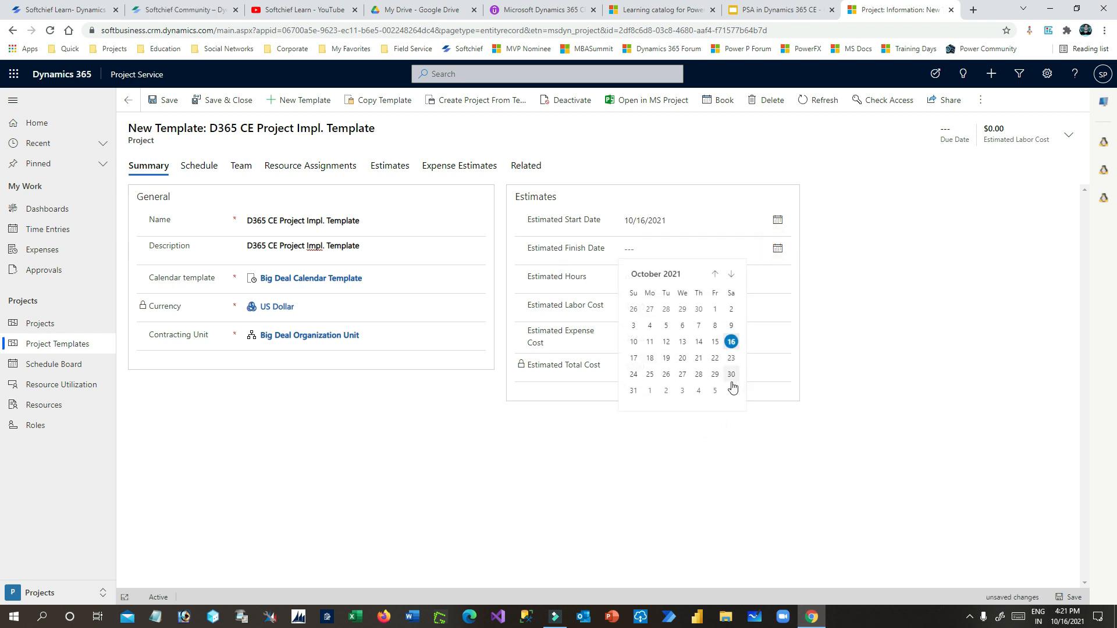
{"action": "left_click", "coordinate": [730, 281]}
{"action": "left_click", "coordinate": [730, 282]}
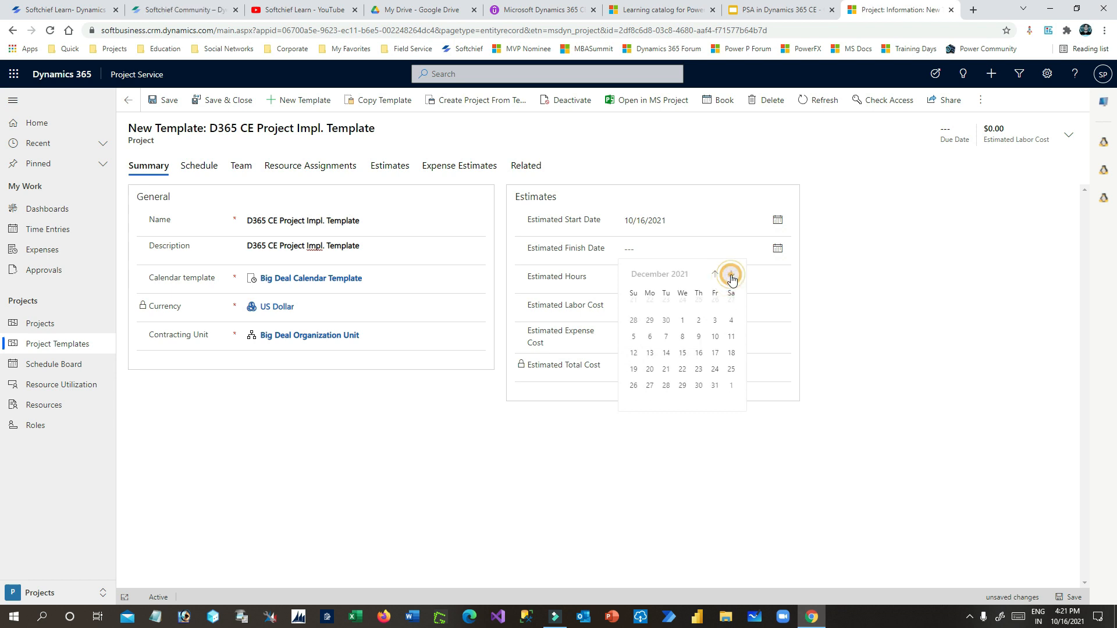
{"action": "left_click", "coordinate": [715, 387]}
- Save the template and show its Schedule with the 55-day root task
{"action": "left_click", "coordinate": [634, 278]}
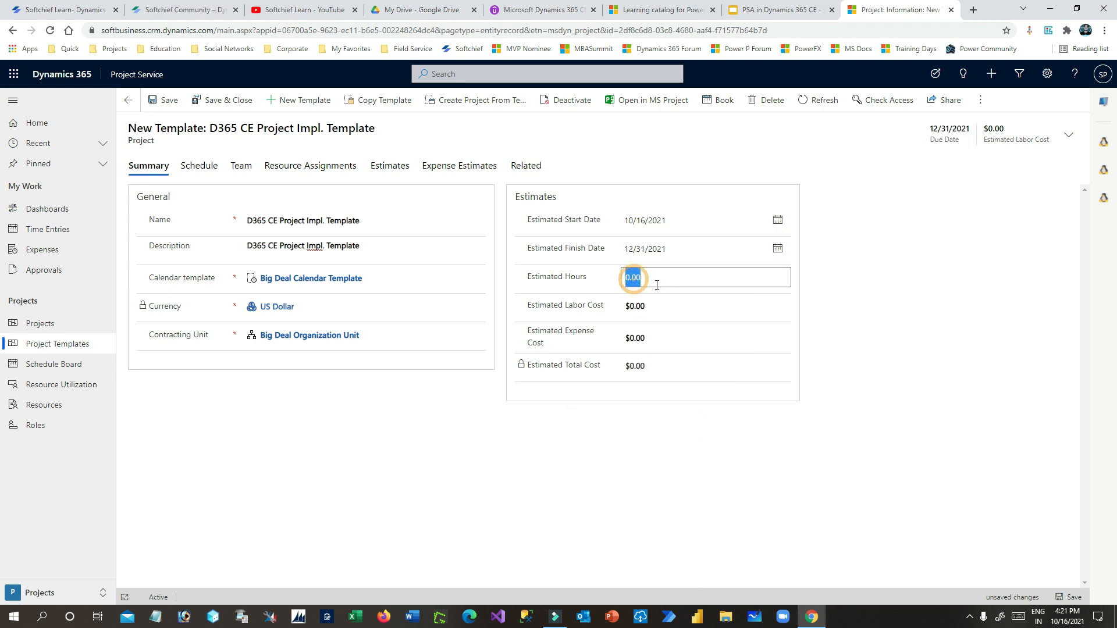
{"action": "left_click_drag", "start_coordinate": [540, 277], "coordinate": [599, 281]}
{"action": "left_click", "coordinate": [597, 276]}
{"action": "left_click", "coordinate": [165, 105]}
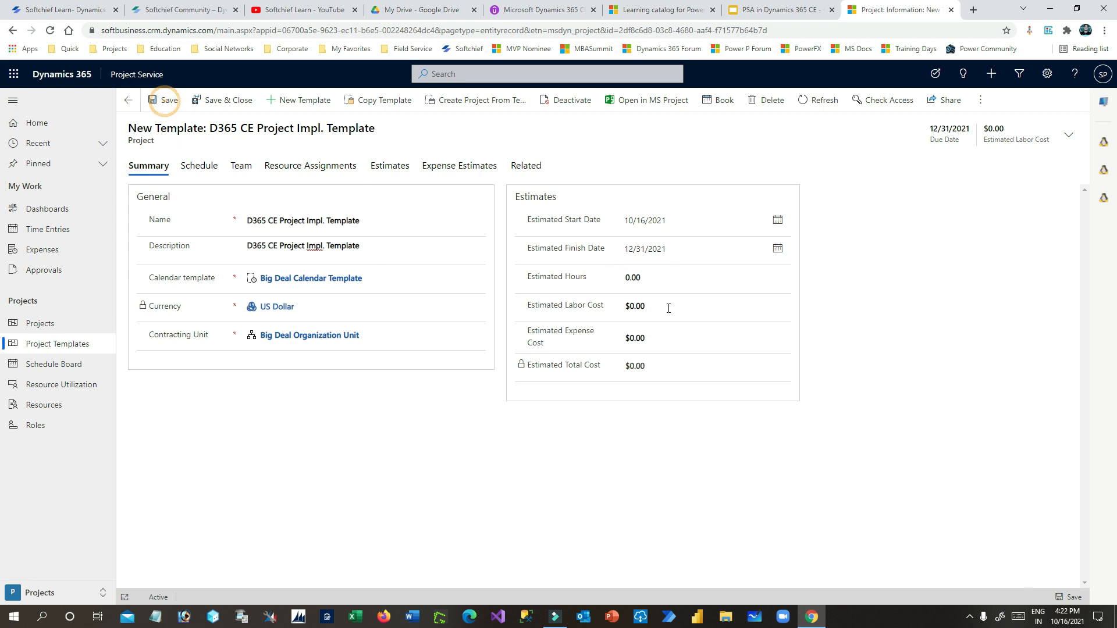
{"action": "left_click", "coordinate": [663, 311]}
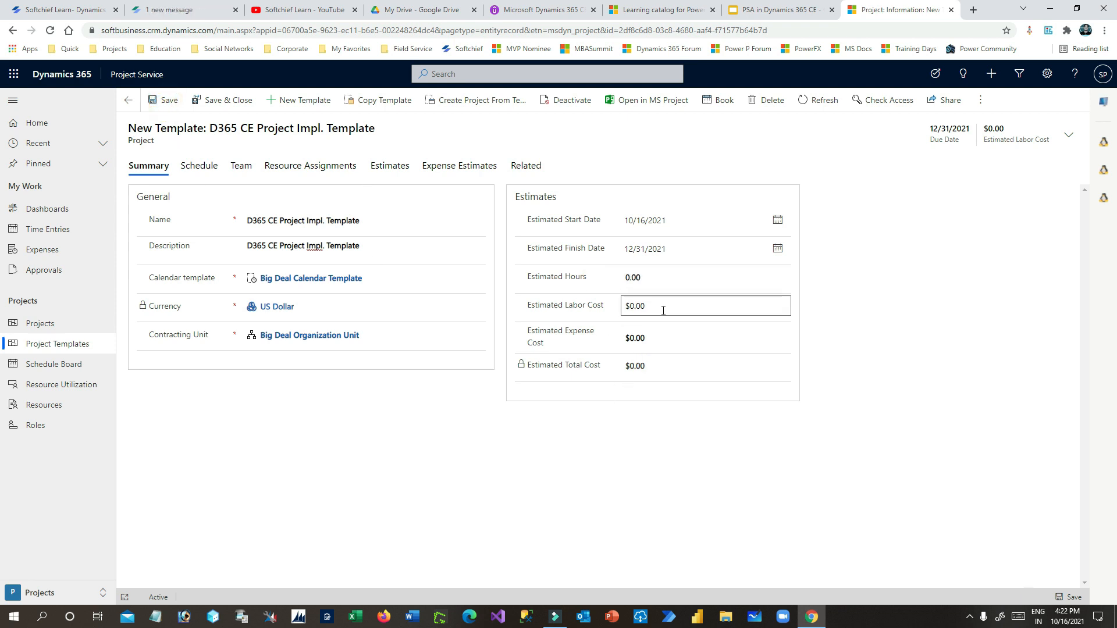
{"action": "left_click", "coordinate": [201, 167]}
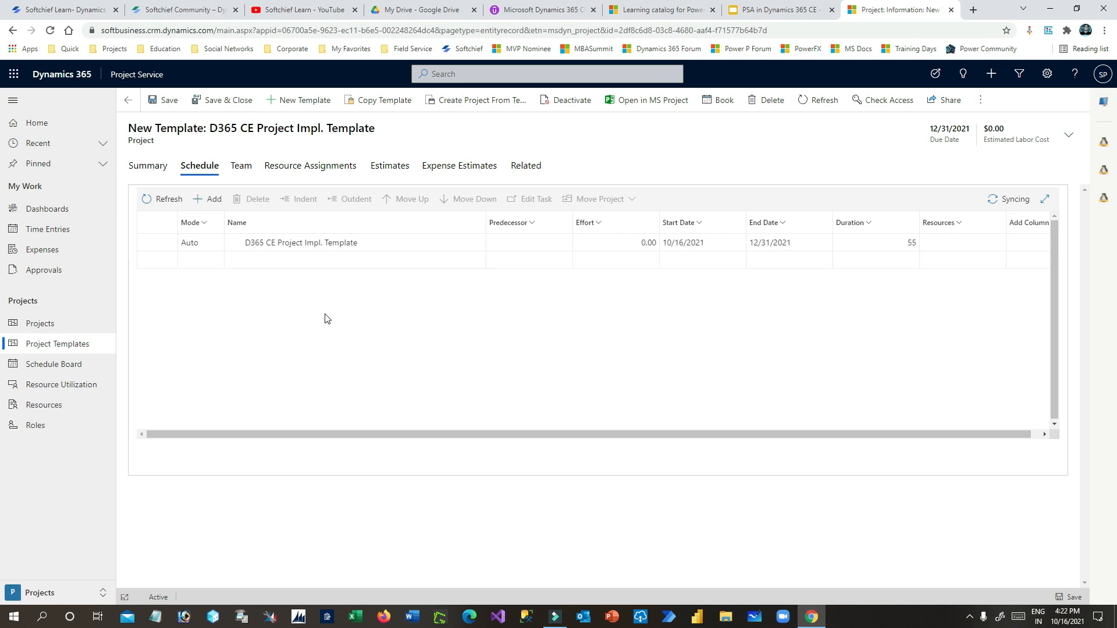
- Review the summary task's name, start and end dates, and 55-day duration
{"action": "left_click", "coordinate": [320, 243]}
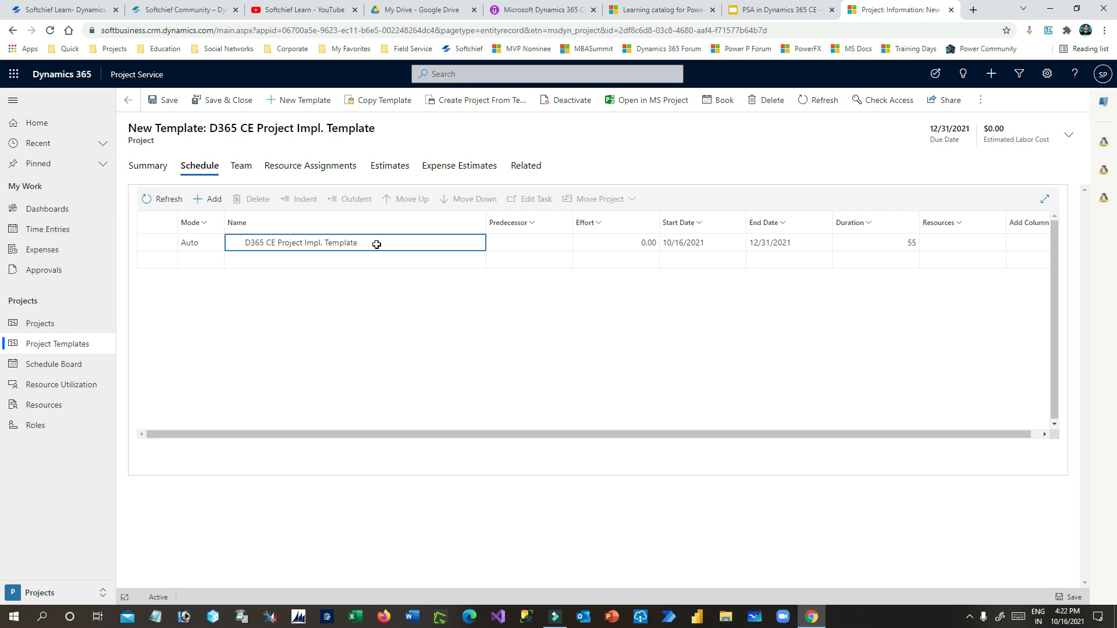
{"action": "left_click", "coordinate": [895, 243]}
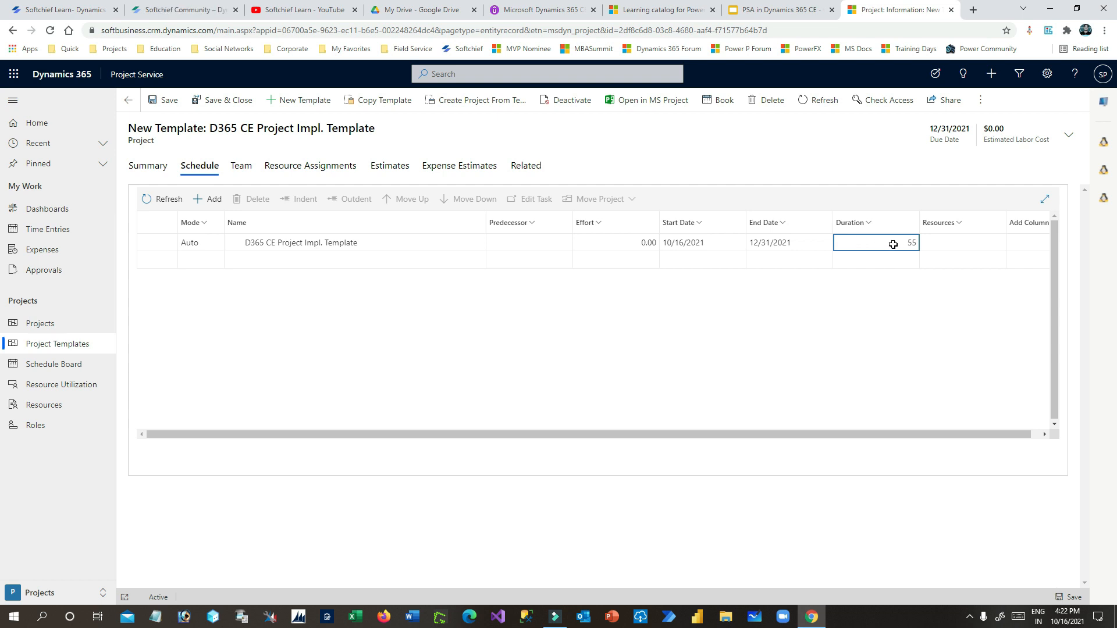
{"action": "left_click", "coordinate": [684, 244]}
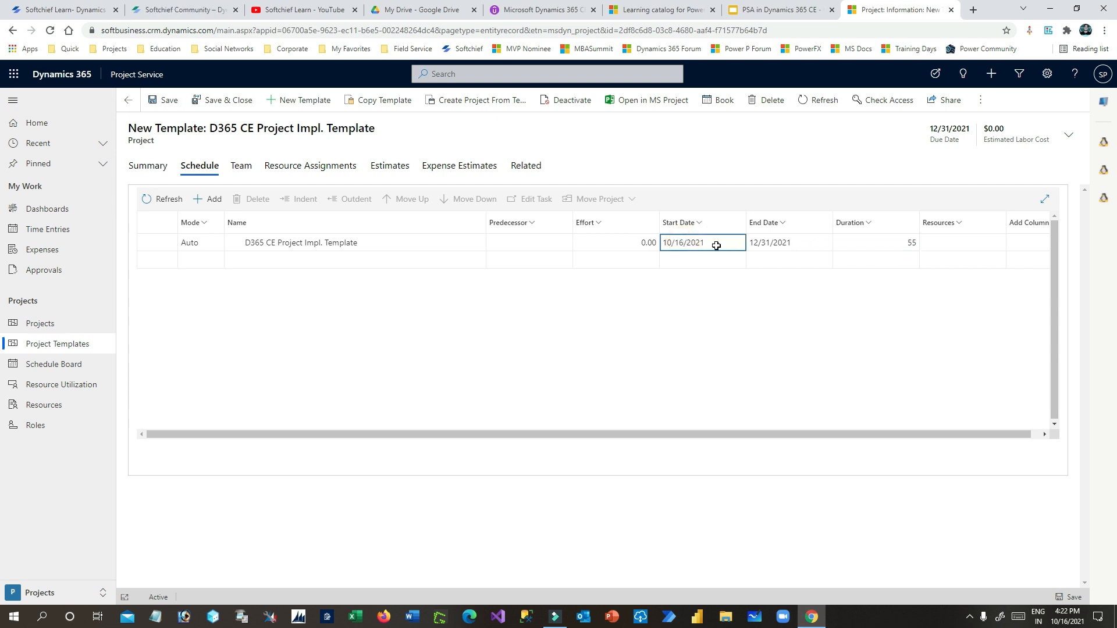
{"action": "left_click", "coordinate": [790, 242]}
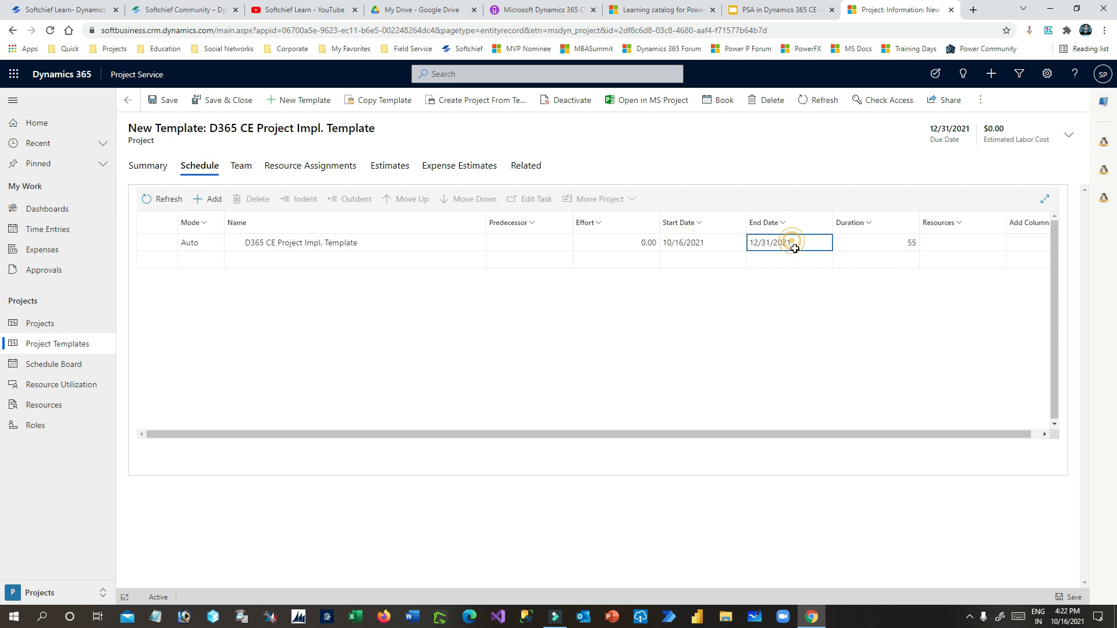
{"action": "left_click", "coordinate": [885, 242]}
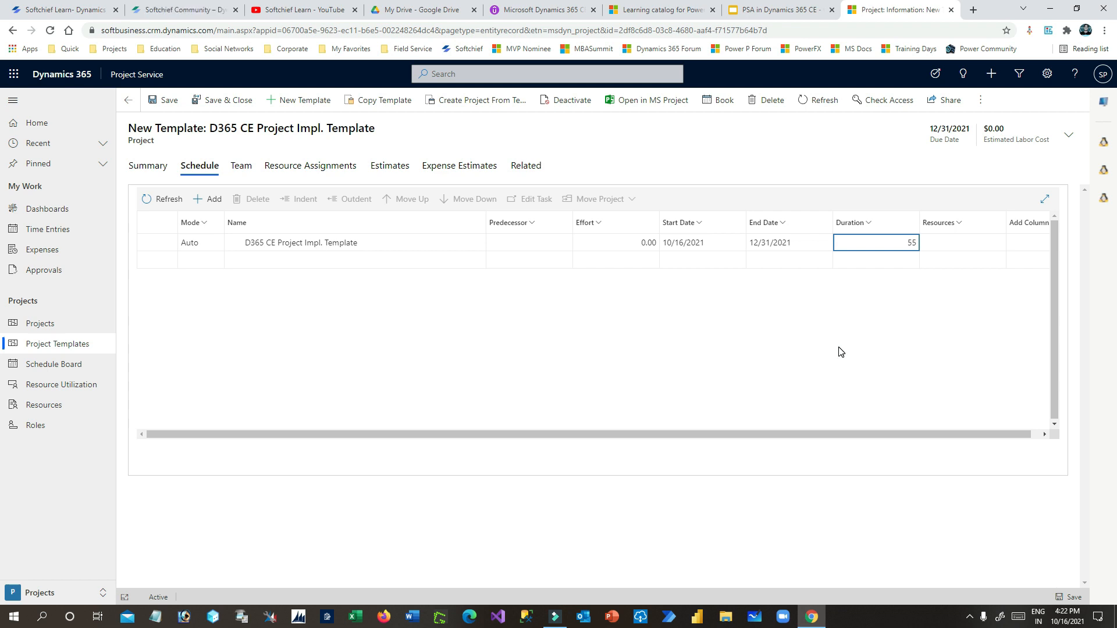
- Add a first task and rename Task 1 to 'Requirement Analysis'
{"action": "left_click", "coordinate": [238, 262]}
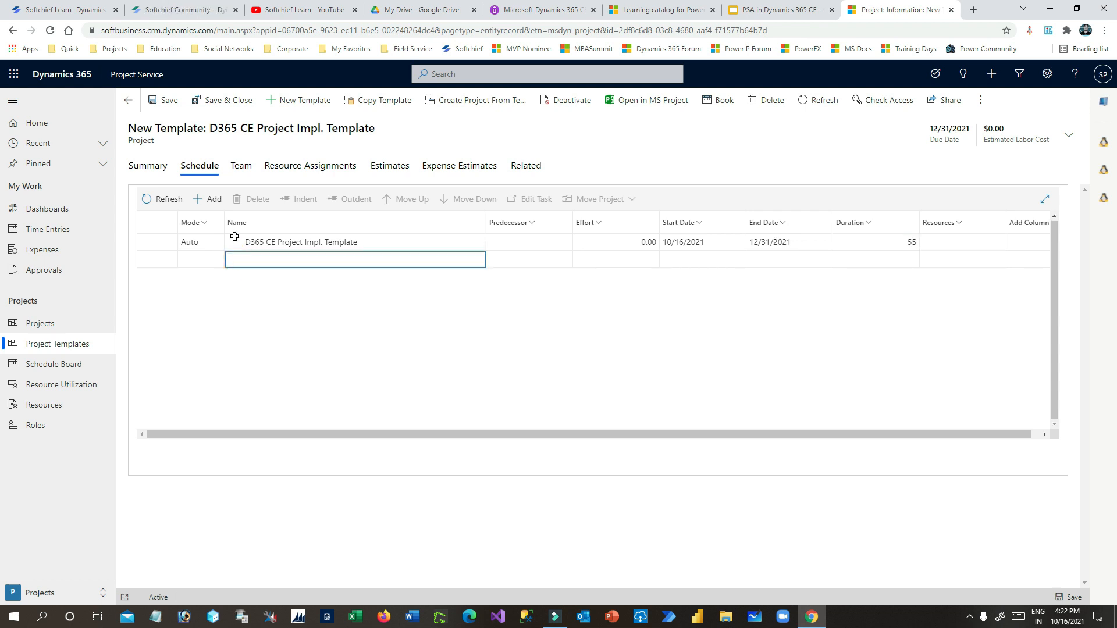
{"action": "left_click", "coordinate": [213, 199]}
{"action": "left_click", "coordinate": [274, 261]}
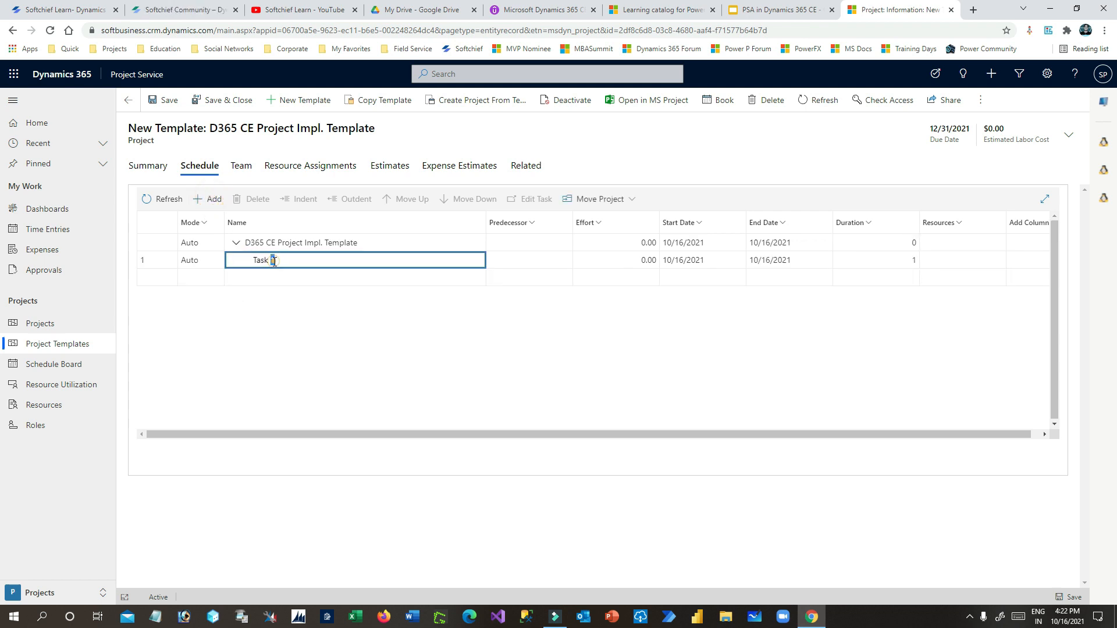
{"action": "triple_click", "coordinate": [264, 261]}
{"action": "type", "text": "Requirement Analysis"}
{"action": "left_click", "coordinate": [392, 278]}
{"action": "left_click", "coordinate": [307, 262]}
{"action": "left_click", "coordinate": [296, 277]}
- Enter Design, Developement, Testing and Implementation as the next four tasks
{"action": "left_click", "coordinate": [275, 276]}
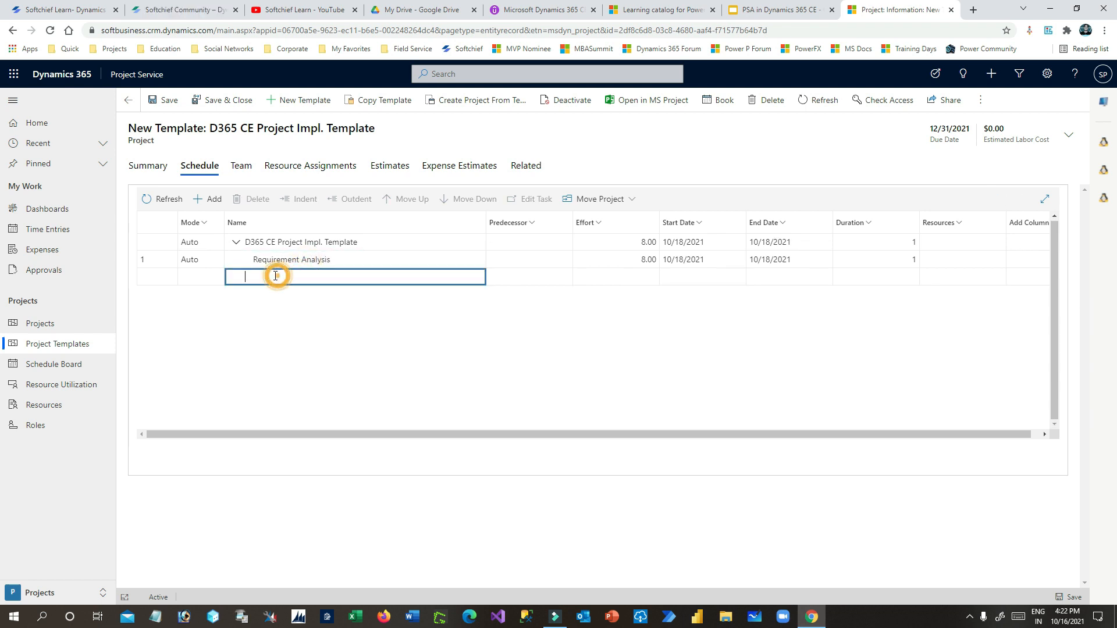
{"action": "type", "text": "Design"}
{"action": "key", "text": "Return"}
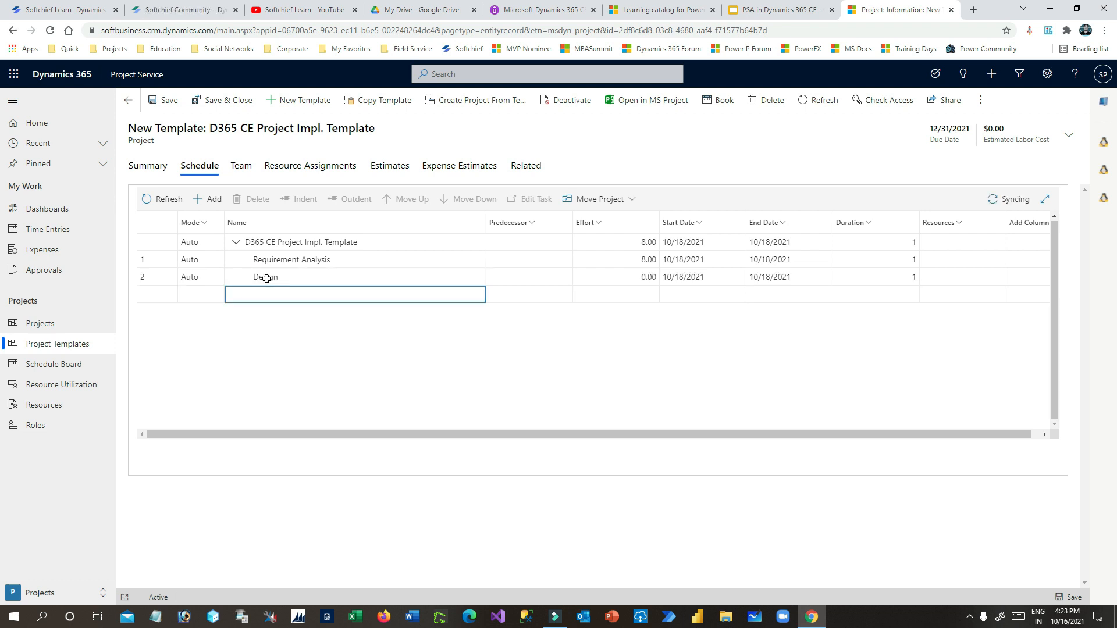
{"action": "left_click", "coordinate": [297, 295]}
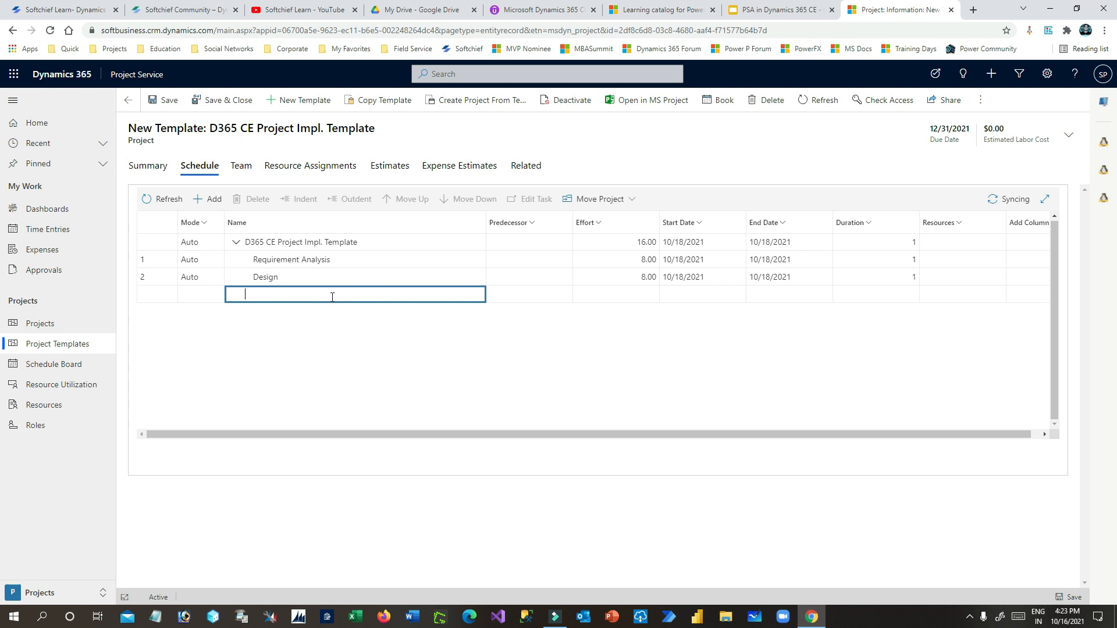
{"action": "type", "text": "ing"}
{"action": "double_click", "coordinate": [259, 295]}
{"action": "type", "text": "Developement"}
{"action": "left_click", "coordinate": [287, 313]}
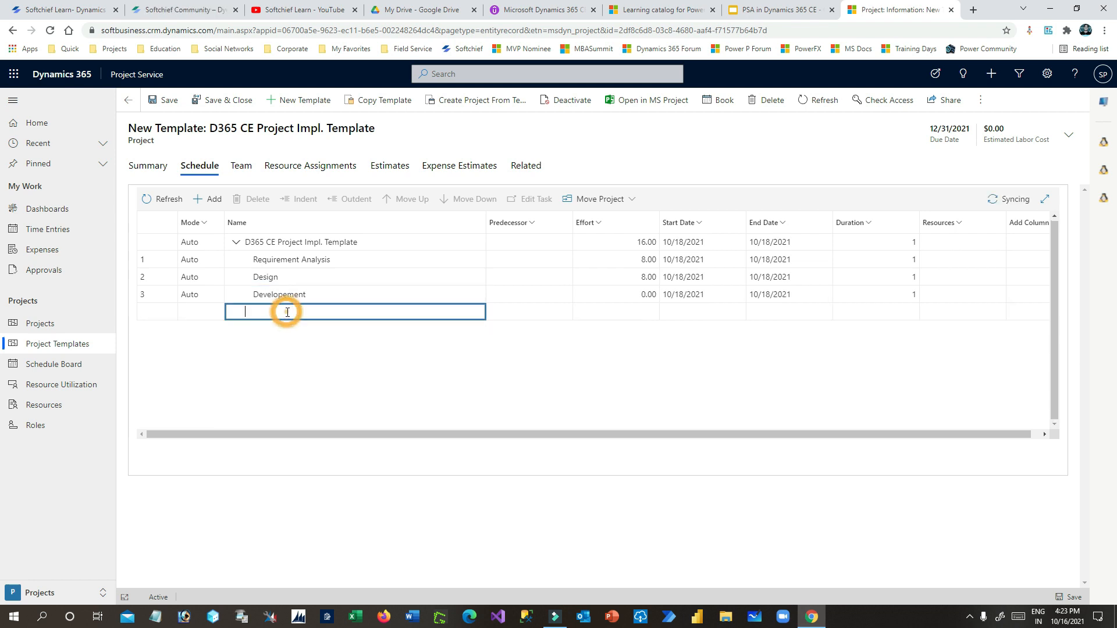
{"action": "type", "text": "Testing"}
{"action": "left_click", "coordinate": [284, 333]}
{"action": "left_click", "coordinate": [272, 330]}
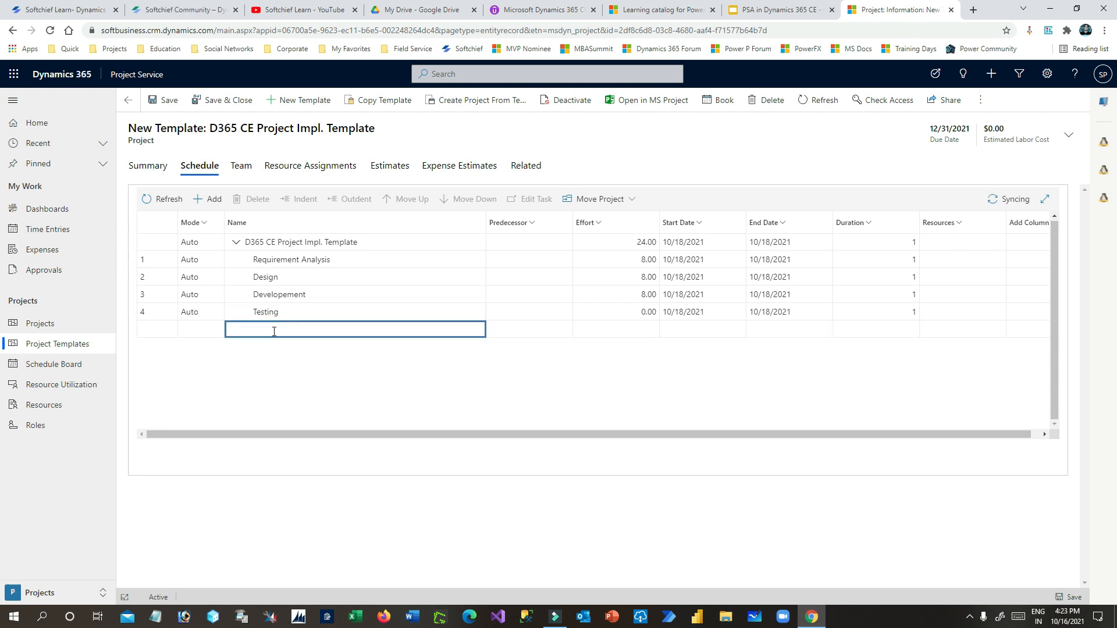
{"action": "type", "text": "Implementation"}
{"action": "left_click", "coordinate": [495, 330]}
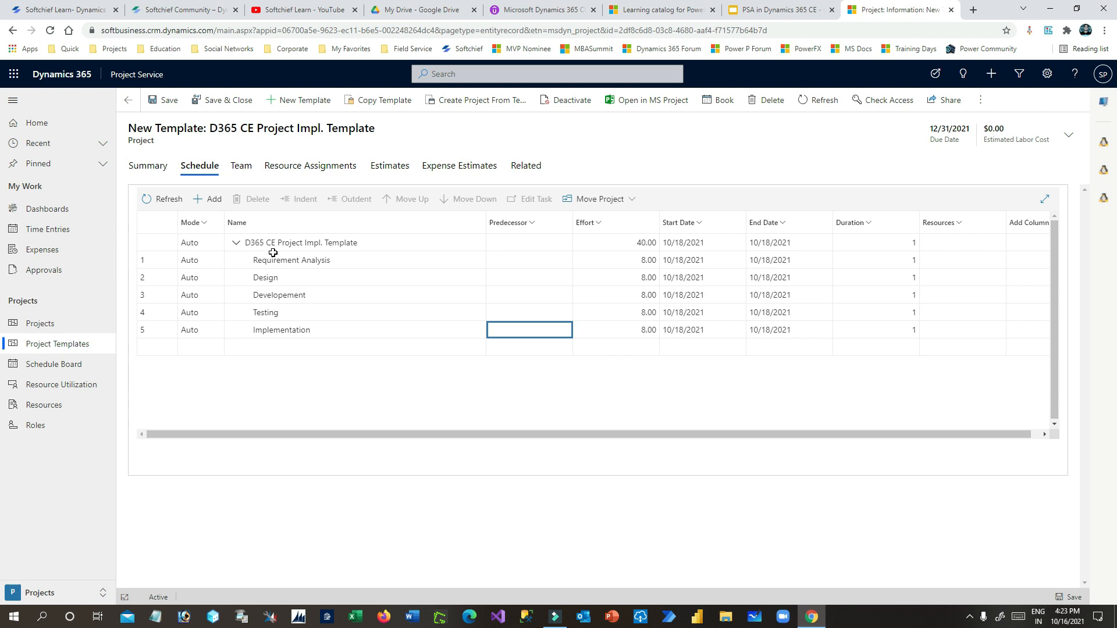
- Give Requirement Analysis a 10/16/2021 start and 10/22/2021 end, spanning 5 days
{"action": "left_click", "coordinate": [303, 262]}
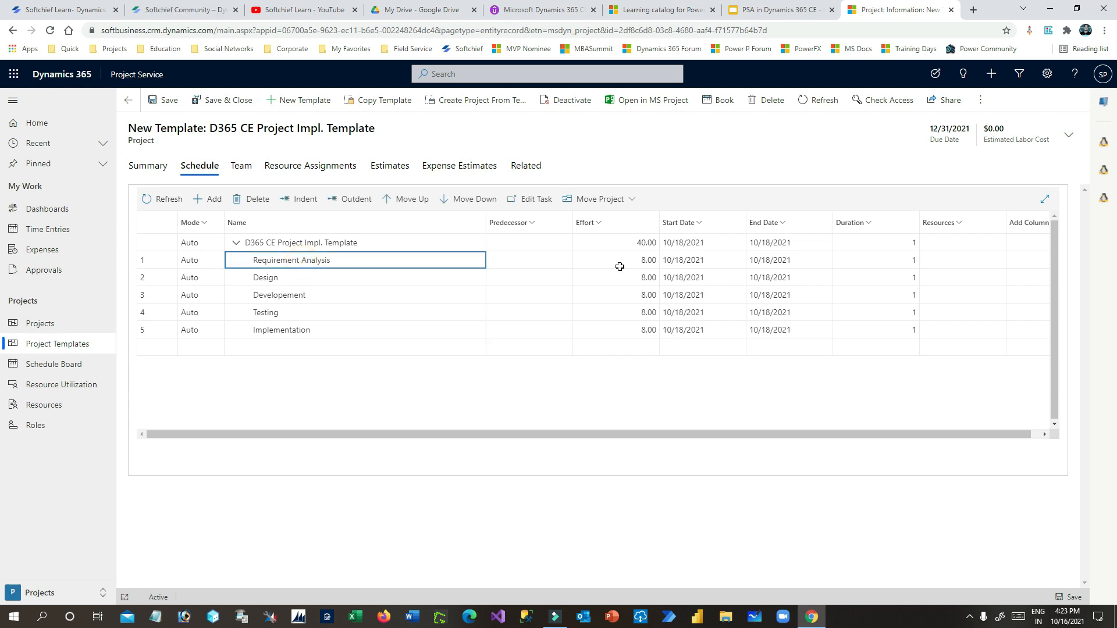
{"action": "left_click", "coordinate": [646, 261]}
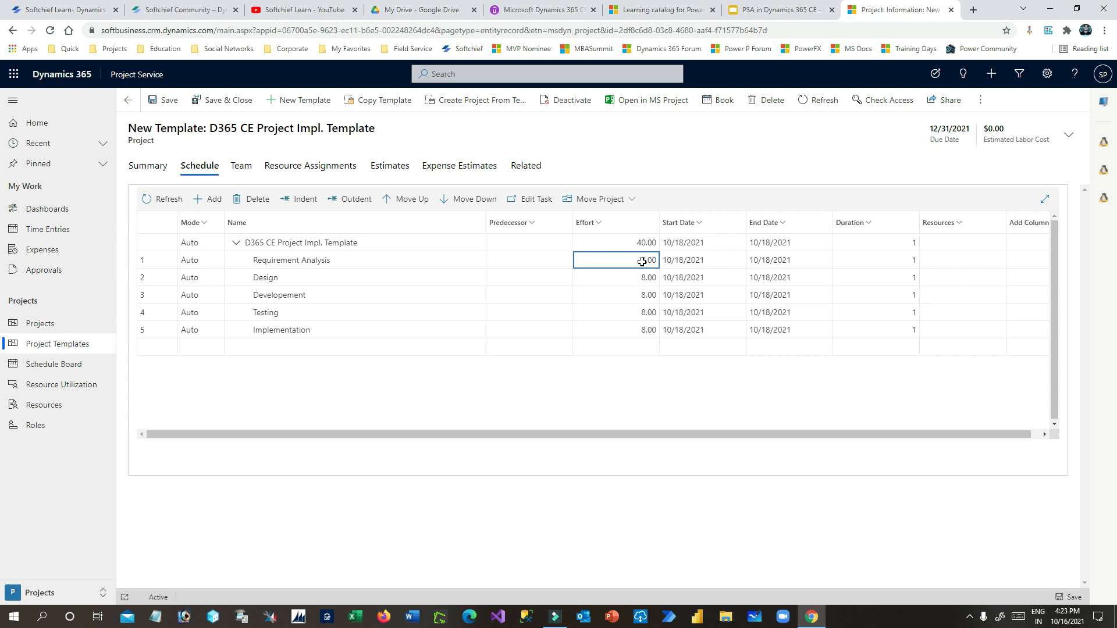
{"action": "left_click", "coordinate": [704, 260]}
{"action": "left_click", "coordinate": [734, 260]}
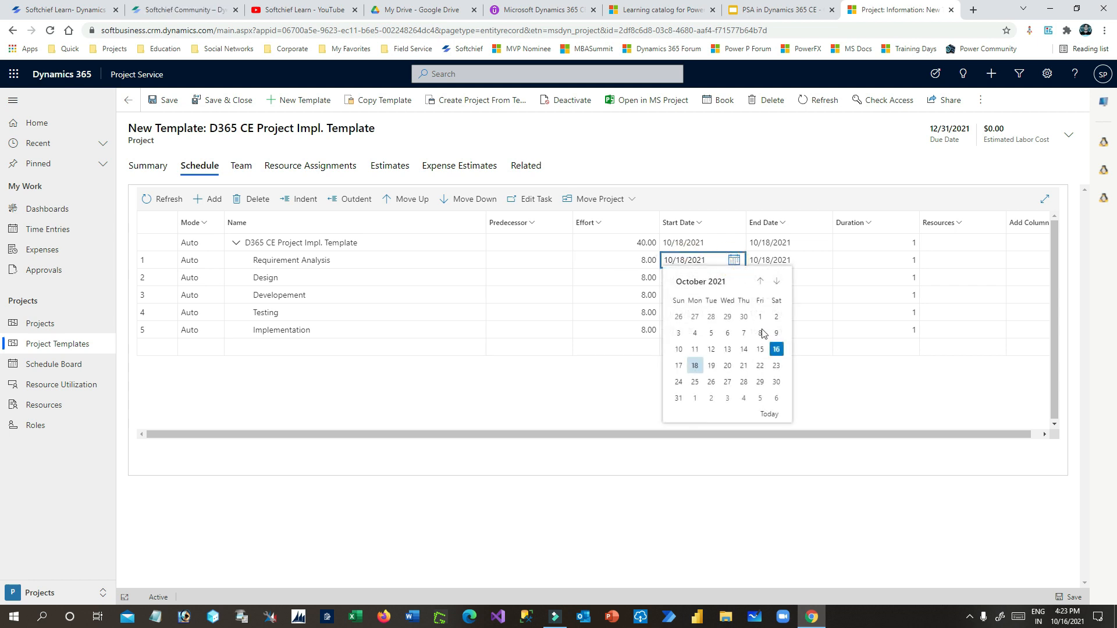
{"action": "left_click", "coordinate": [776, 349]}
{"action": "left_click", "coordinate": [780, 260]}
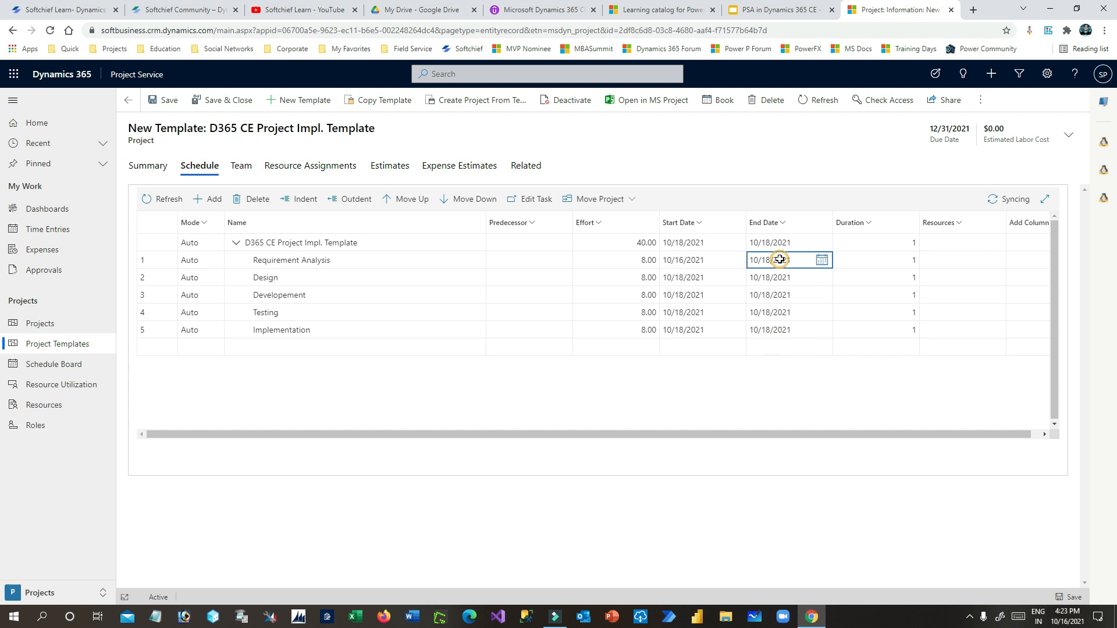
{"action": "left_click", "coordinate": [821, 260]}
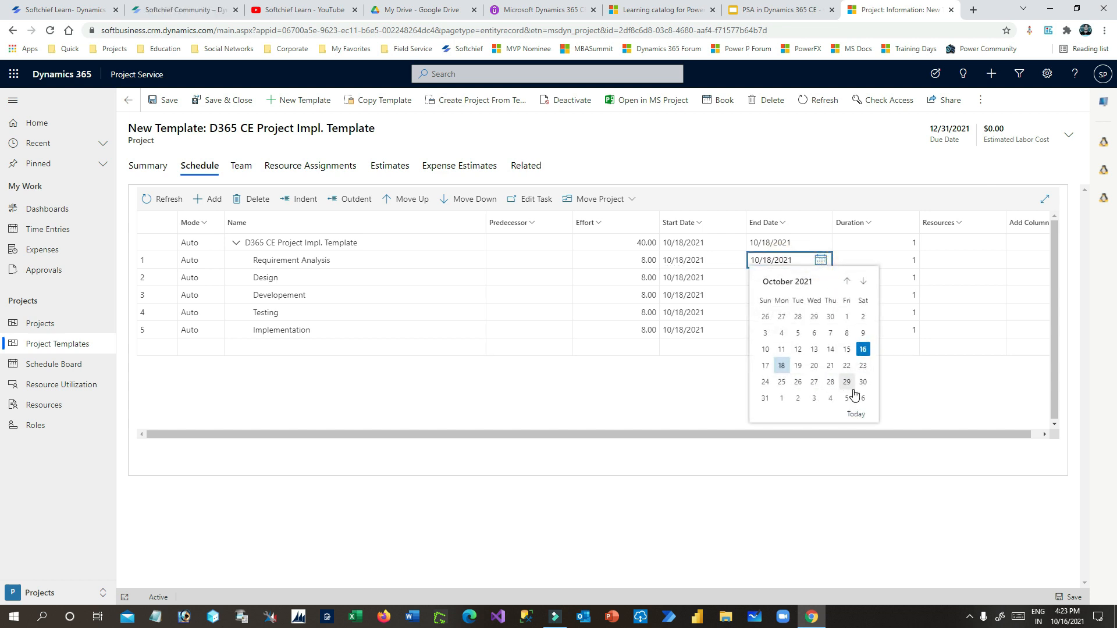
{"action": "left_click", "coordinate": [846, 365]}
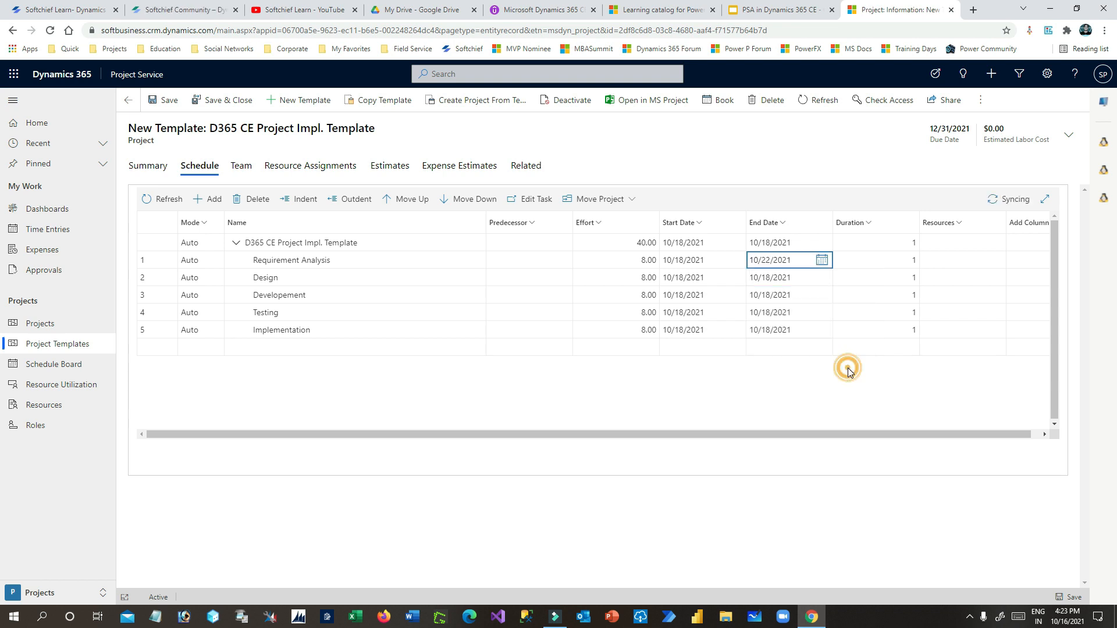
{"action": "left_click", "coordinate": [786, 281]}
{"action": "left_click", "coordinate": [780, 260]}
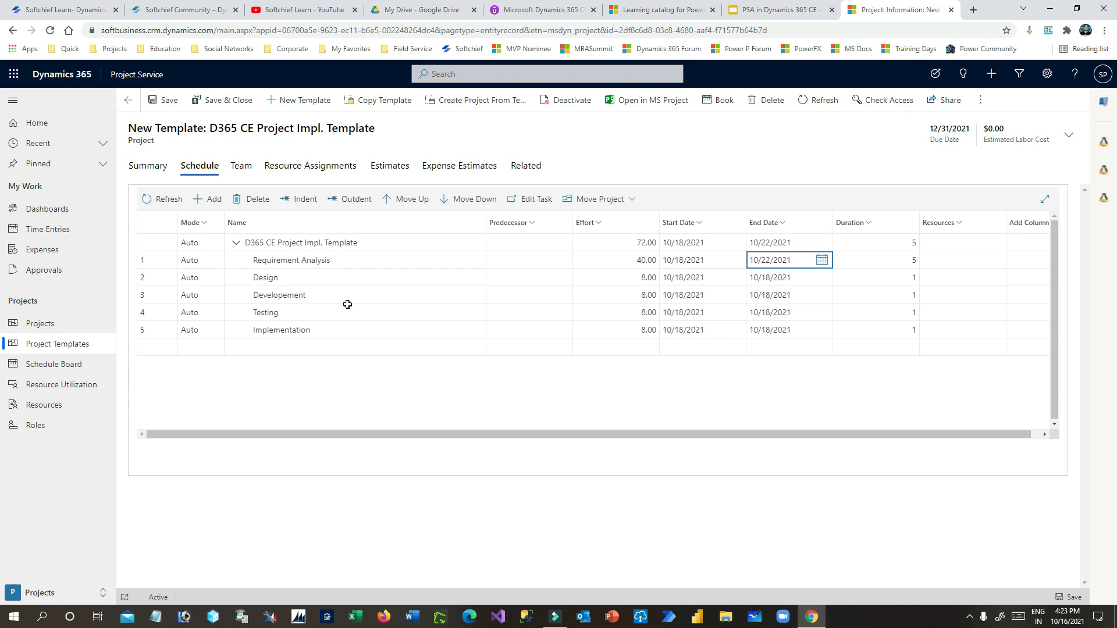
- Review the Design, Requirement Analysis and Testing rows in the schedule
{"action": "left_click", "coordinate": [293, 278]}
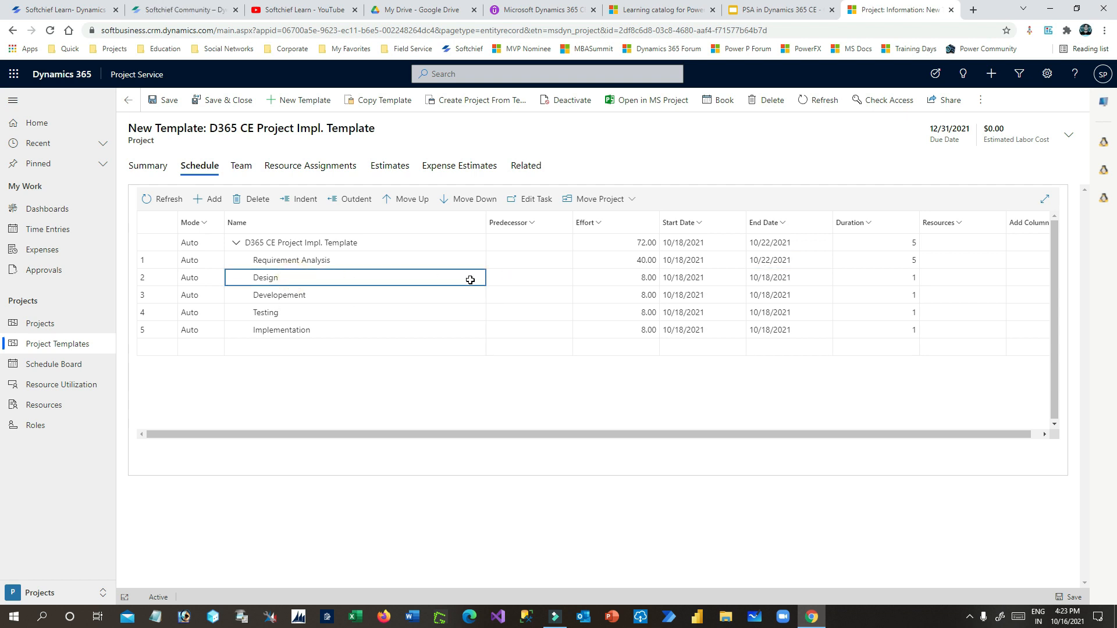
{"action": "left_click", "coordinate": [288, 262]}
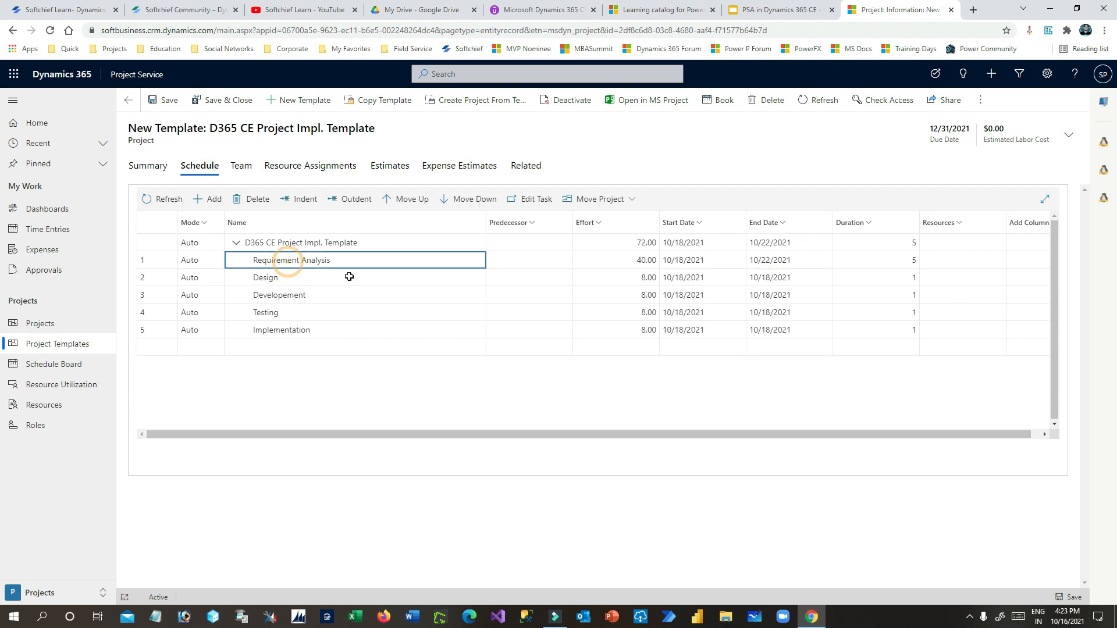
{"action": "left_click", "coordinate": [304, 279]}
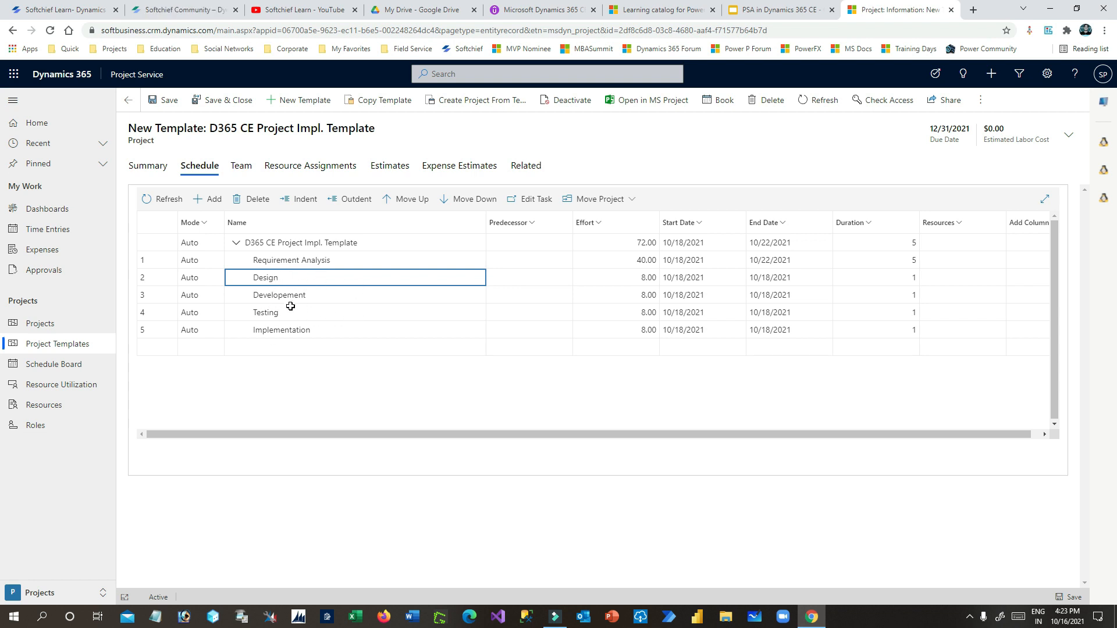
{"action": "left_click", "coordinate": [277, 314]}
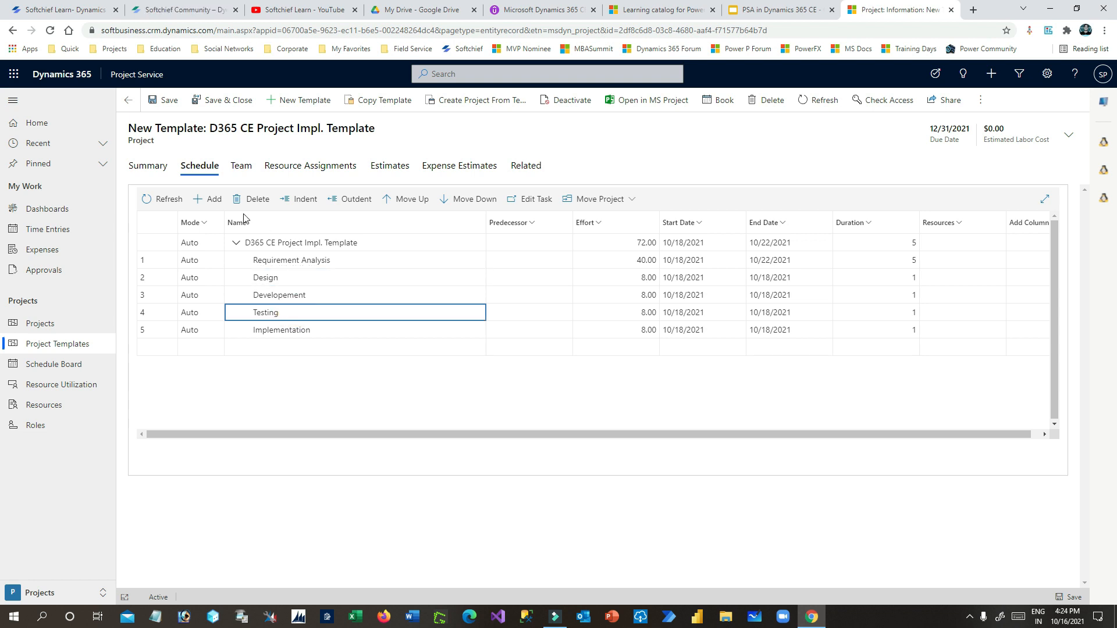
- Add Task 6 and rename Implementation to 'Performance Testing'
{"action": "left_click", "coordinate": [216, 200]}
{"action": "left_click", "coordinate": [289, 349]}
{"action": "left_click", "coordinate": [299, 329]}
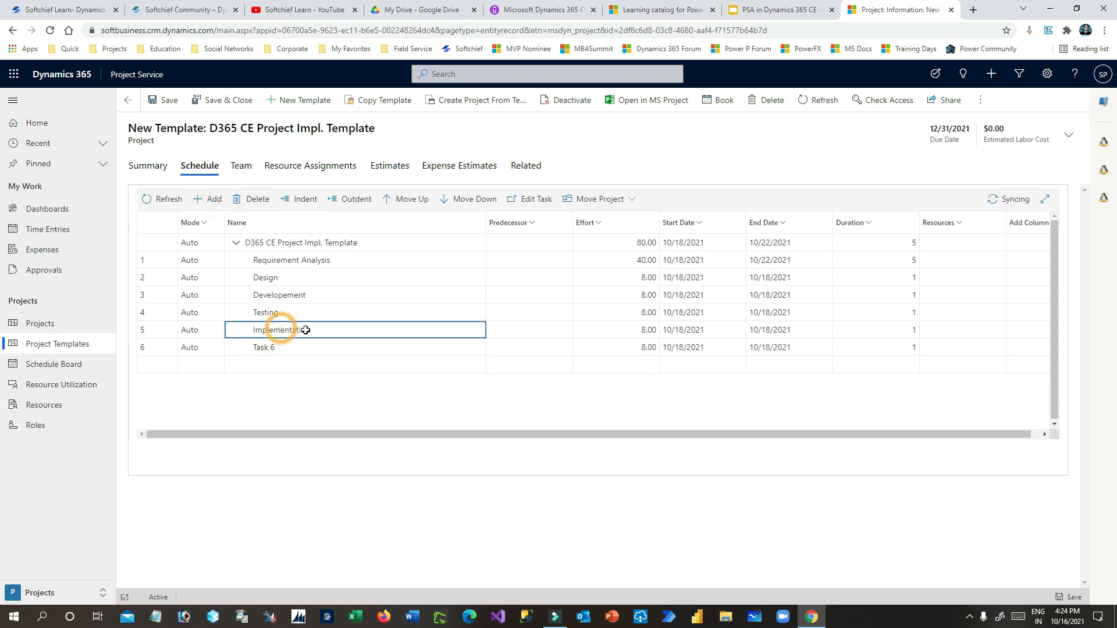
{"action": "left_click", "coordinate": [302, 330]}
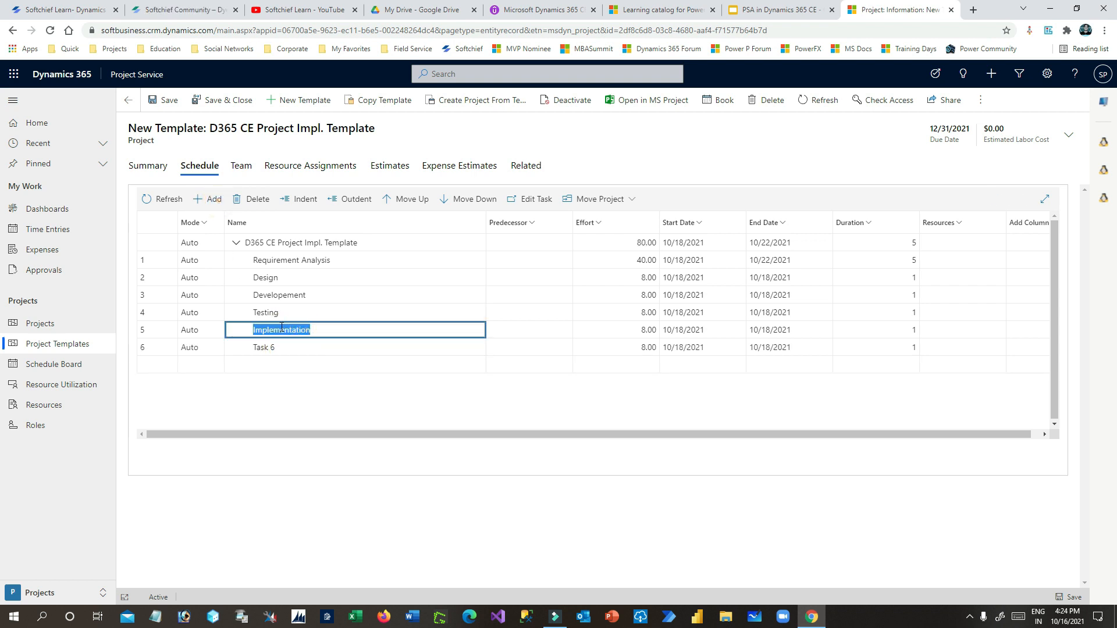
{"action": "type", "text": "Performa"}
{"action": "type", "text": "ce"}
{"action": "key", "text": "BackSpace"}
{"action": "type", "text": "nce Testi"}
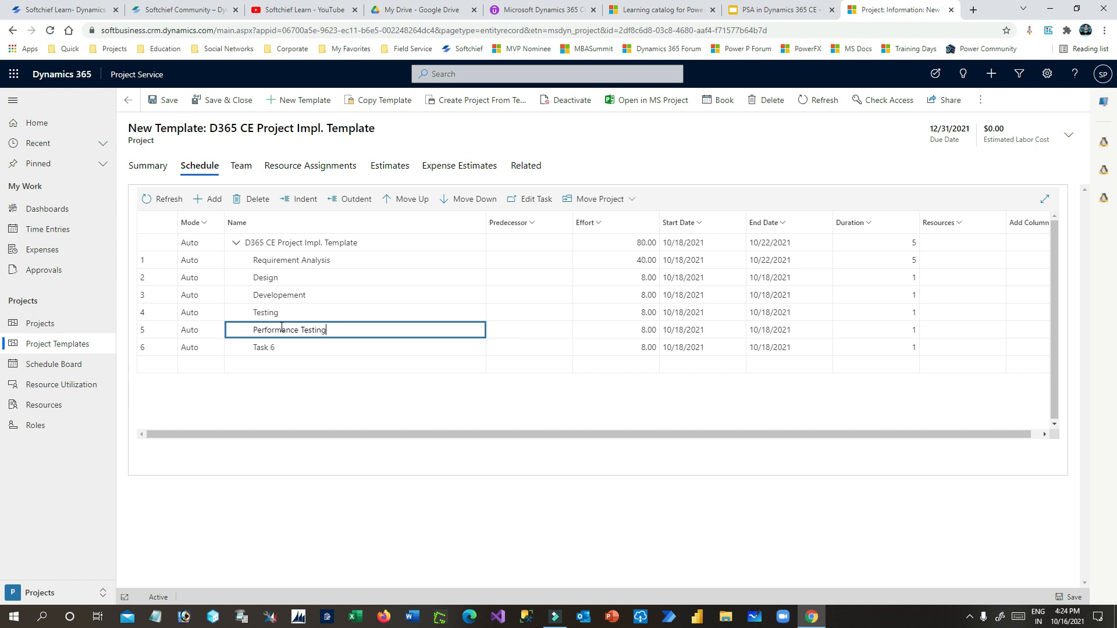
{"action": "left_click", "coordinate": [312, 376]}
- Indent Performance Testing as subtask 4.1 under Testing
{"action": "left_click", "coordinate": [258, 329]}
{"action": "left_click", "coordinate": [213, 328]}
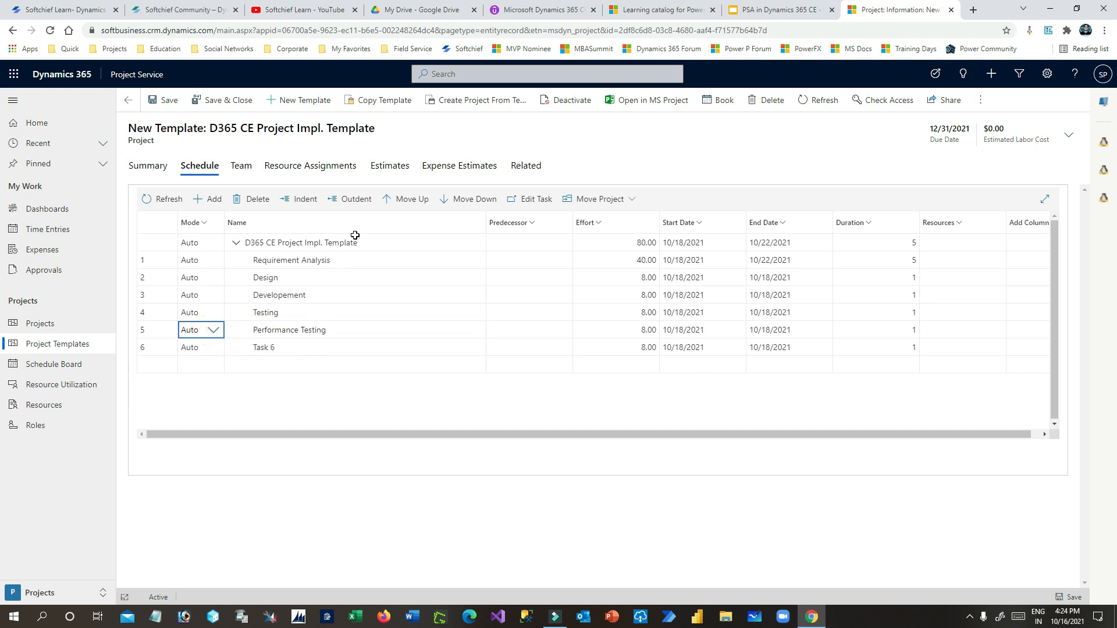
{"action": "left_click", "coordinate": [314, 203]}
{"action": "left_click", "coordinate": [323, 330]}
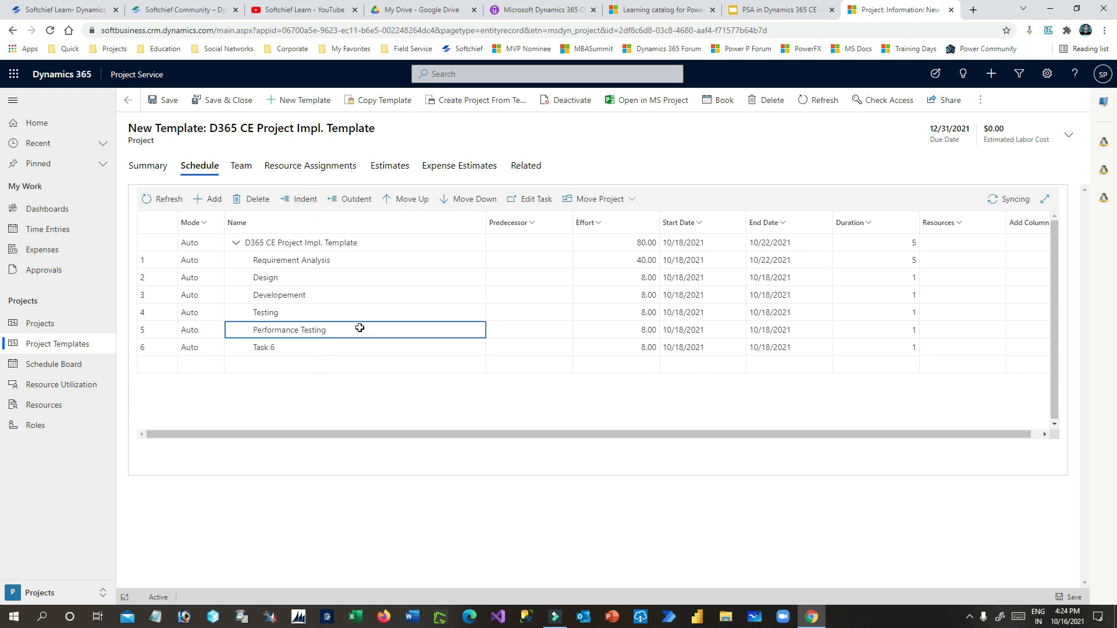
{"action": "left_click", "coordinate": [304, 200]}
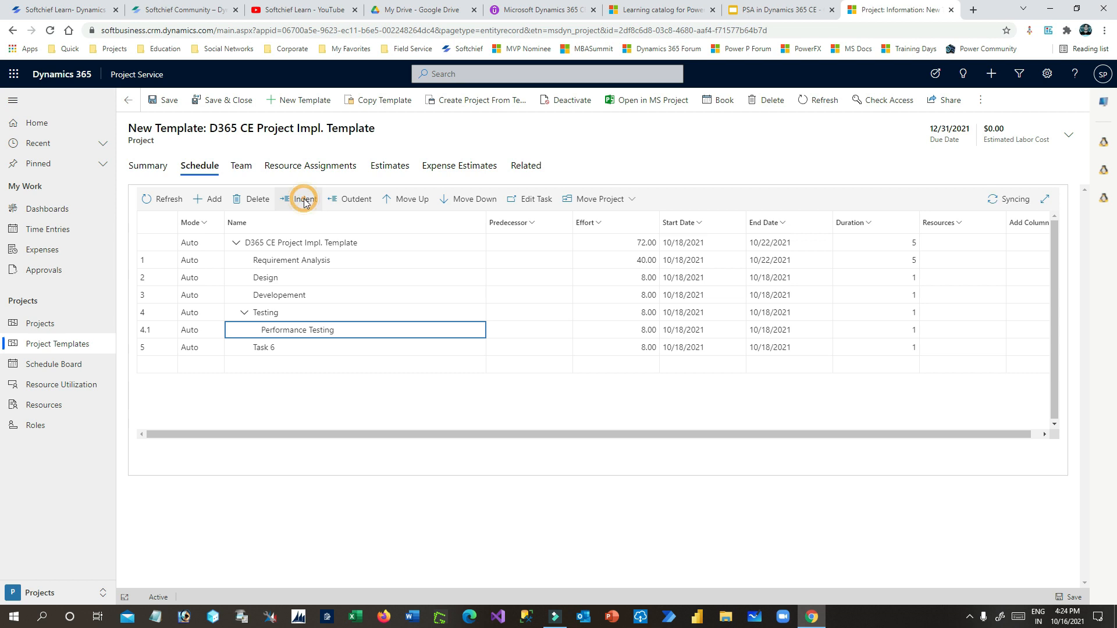
{"action": "left_click", "coordinate": [662, 294]}
{"action": "left_click", "coordinate": [273, 330]}
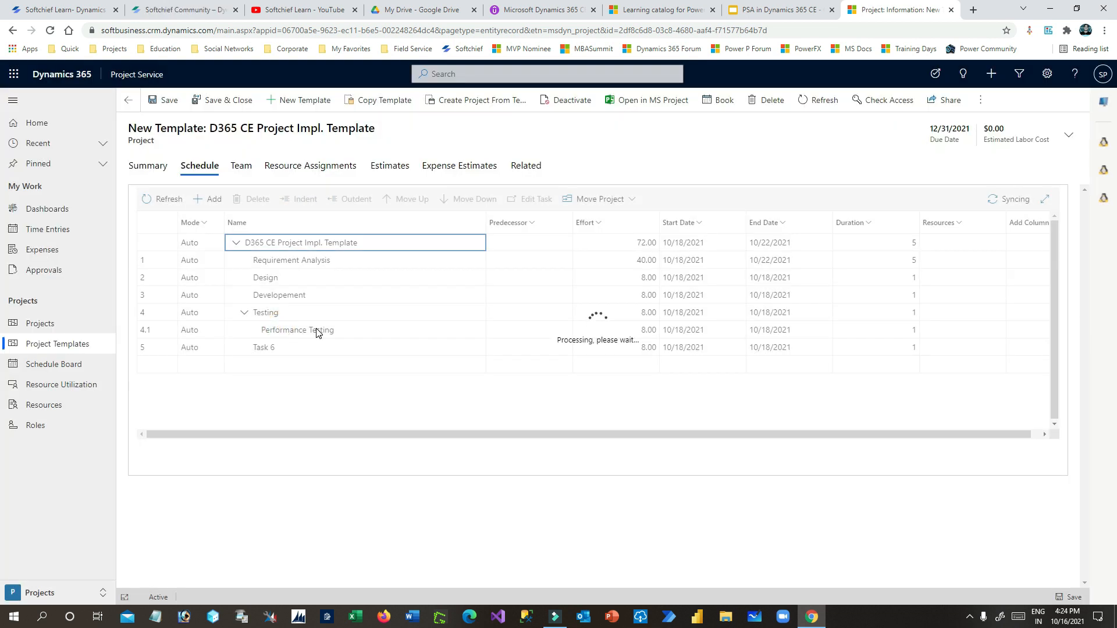
{"action": "left_click", "coordinate": [250, 320]}
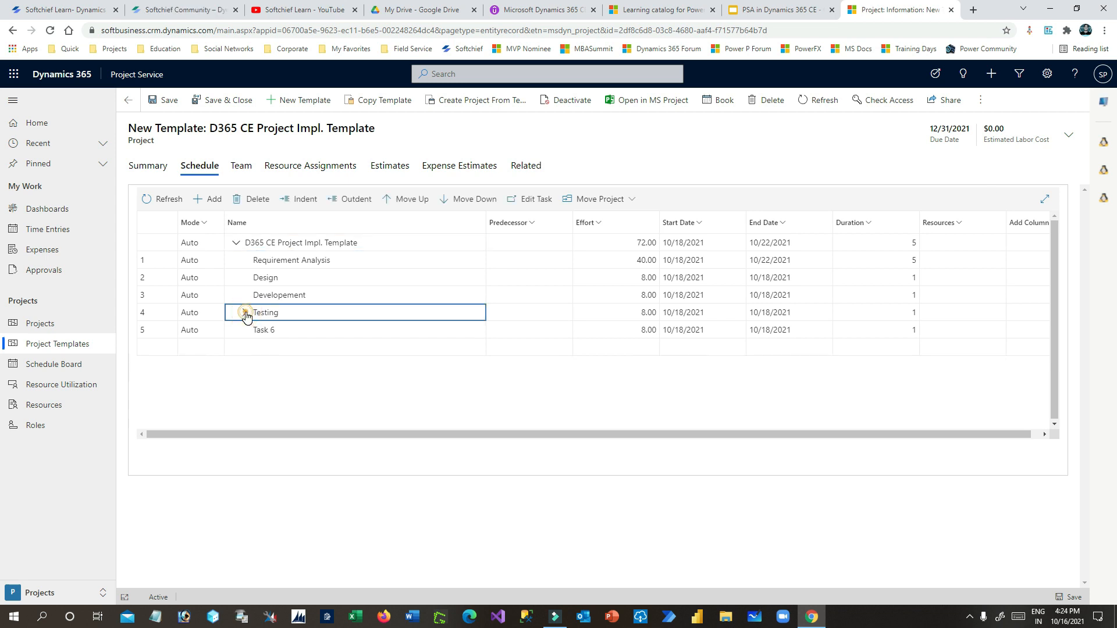
{"action": "left_click", "coordinate": [294, 331]}
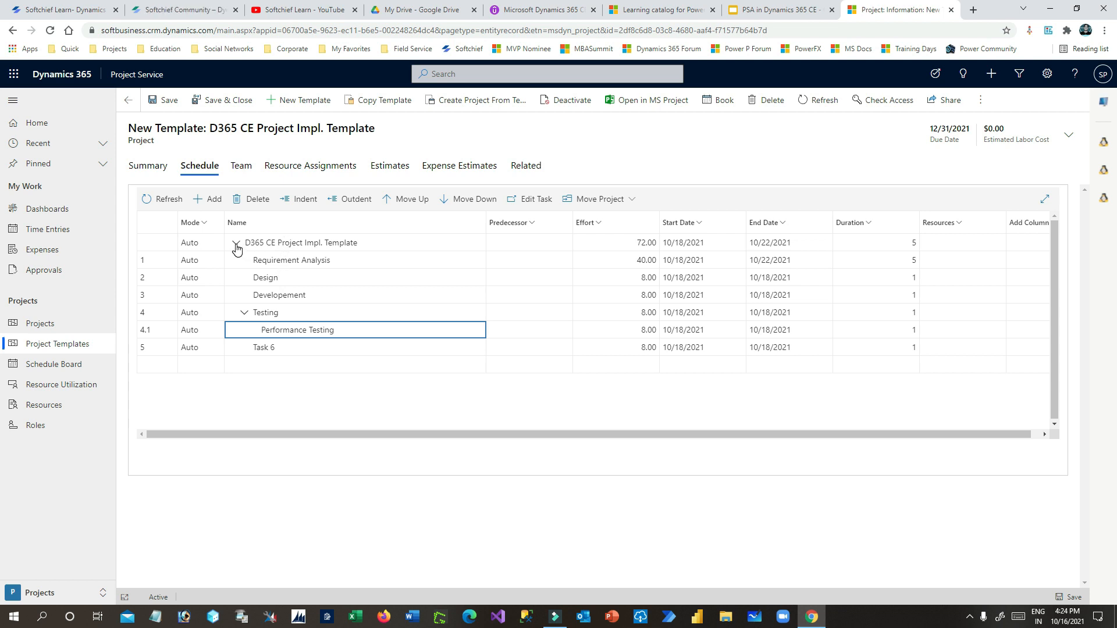
- Review Requirement Analysis's start date, end date and effort values
{"action": "left_click", "coordinate": [322, 261]}
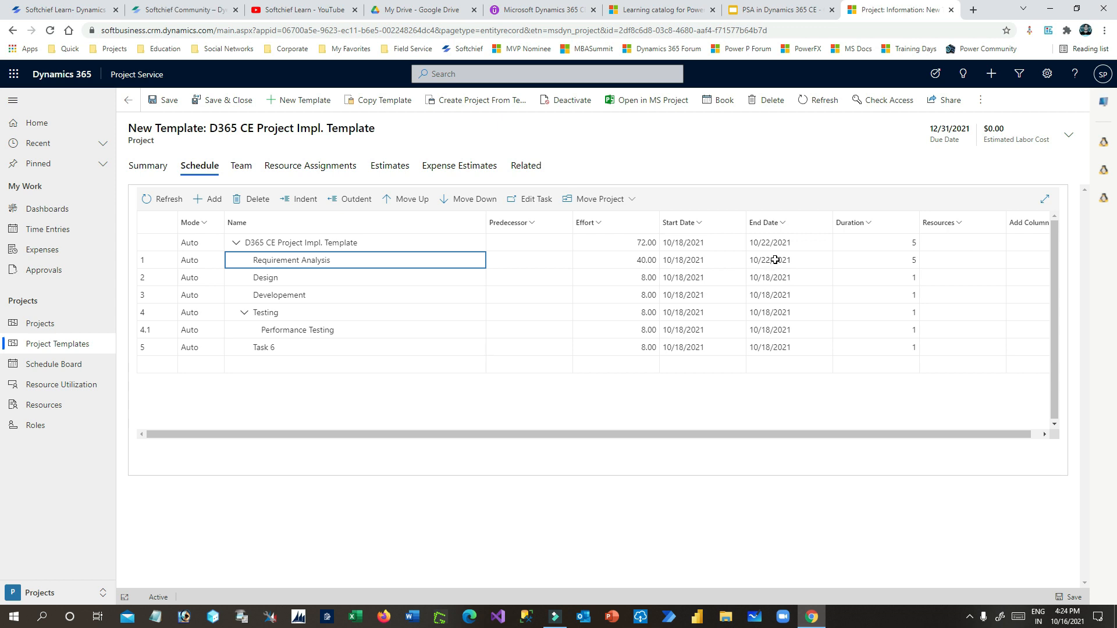
{"action": "left_click", "coordinate": [697, 264]}
{"action": "left_click", "coordinate": [792, 260]}
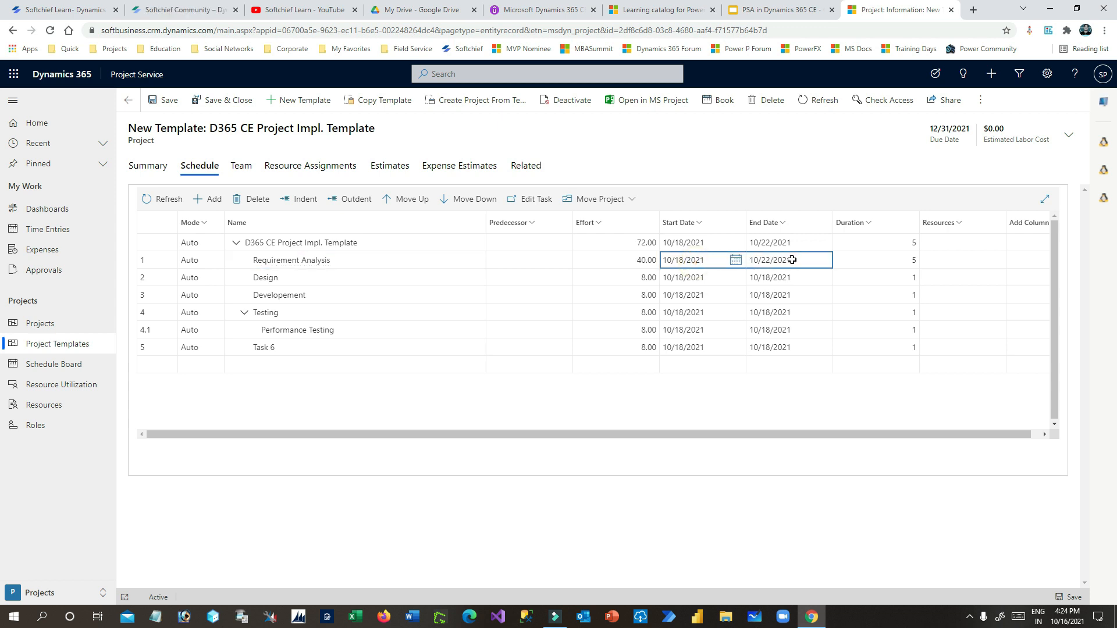
{"action": "left_click", "coordinate": [620, 260]}
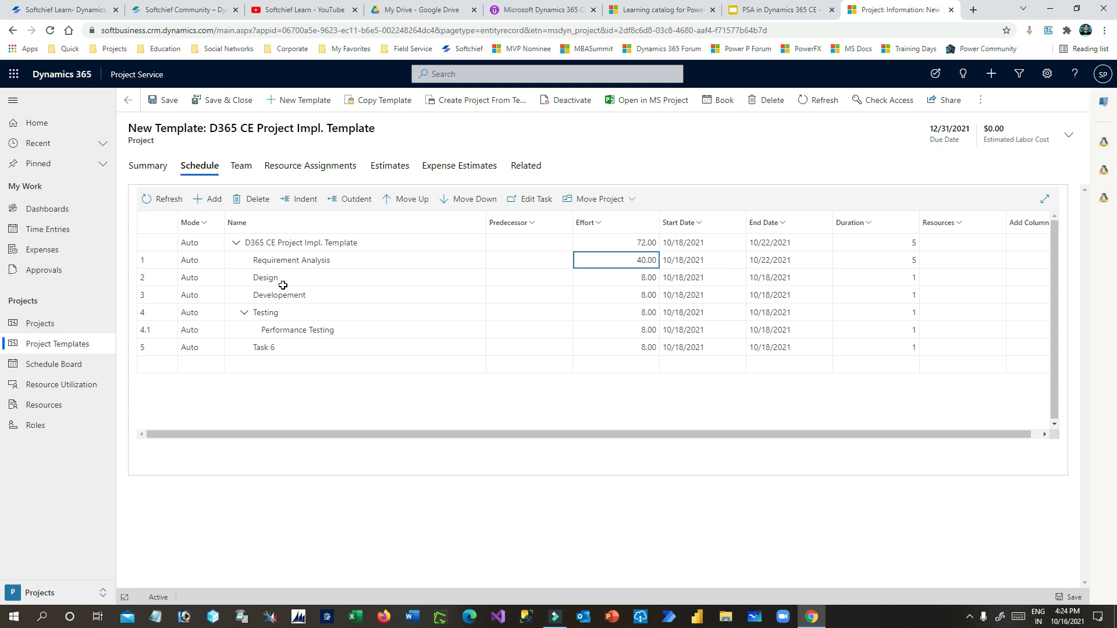
- Try a first start date and end date for the Design task in its calendars
{"action": "left_click", "coordinate": [697, 276]}
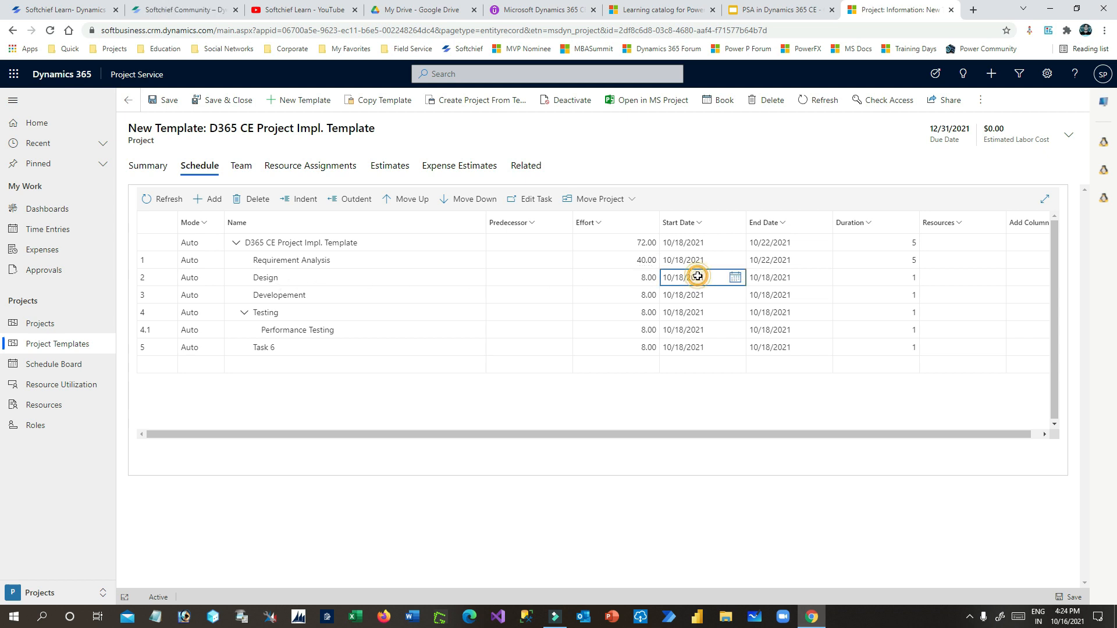
{"action": "left_click", "coordinate": [734, 278]}
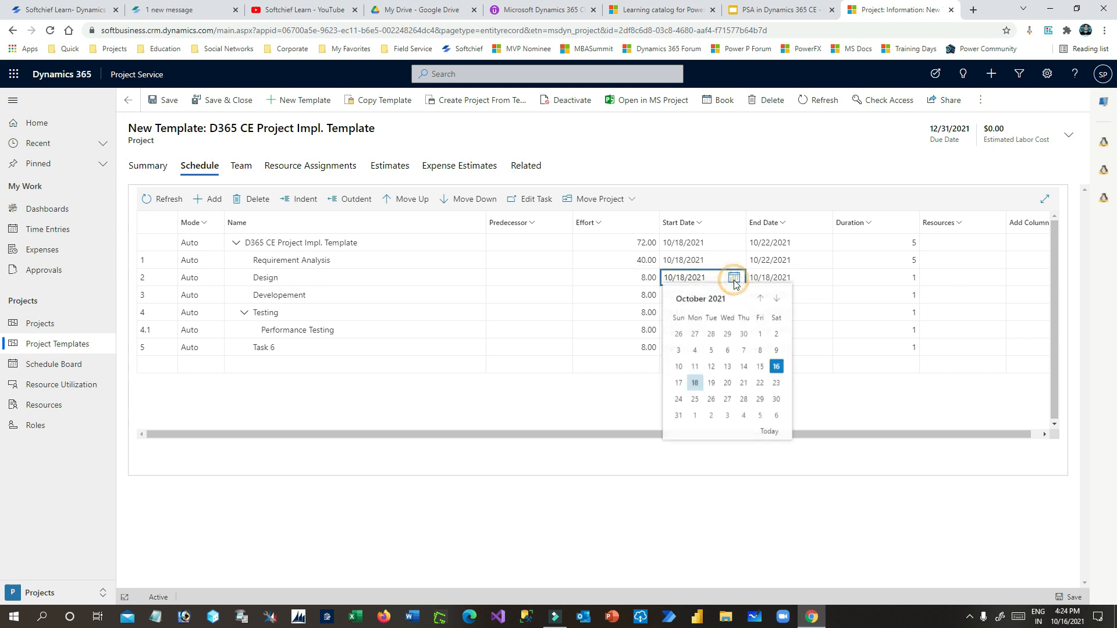
{"action": "left_click", "coordinate": [774, 384]}
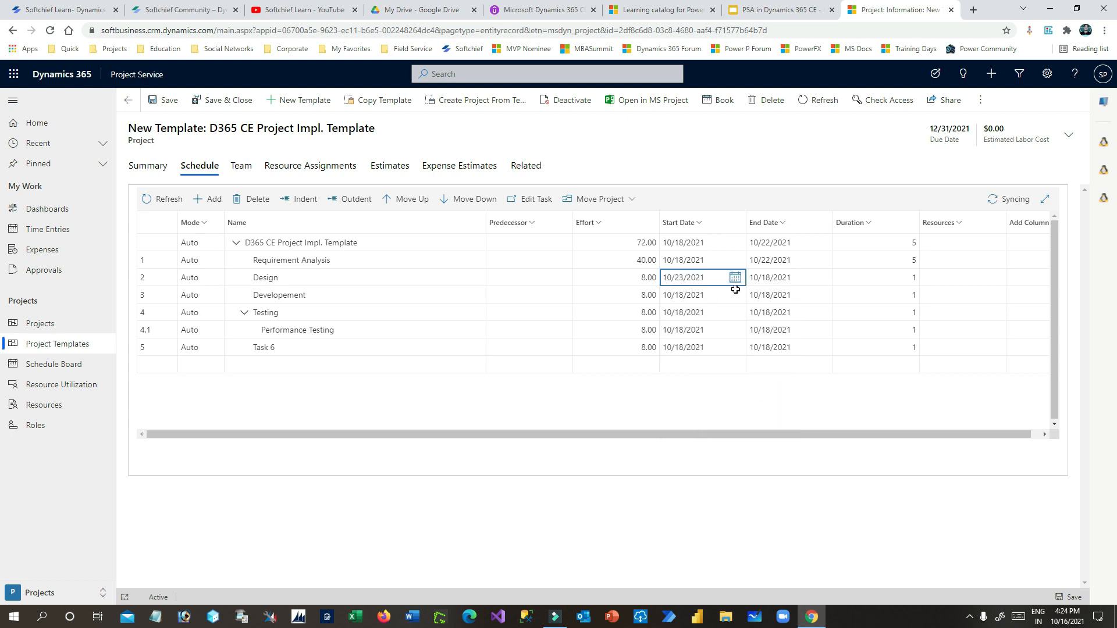
{"action": "left_click", "coordinate": [774, 279]}
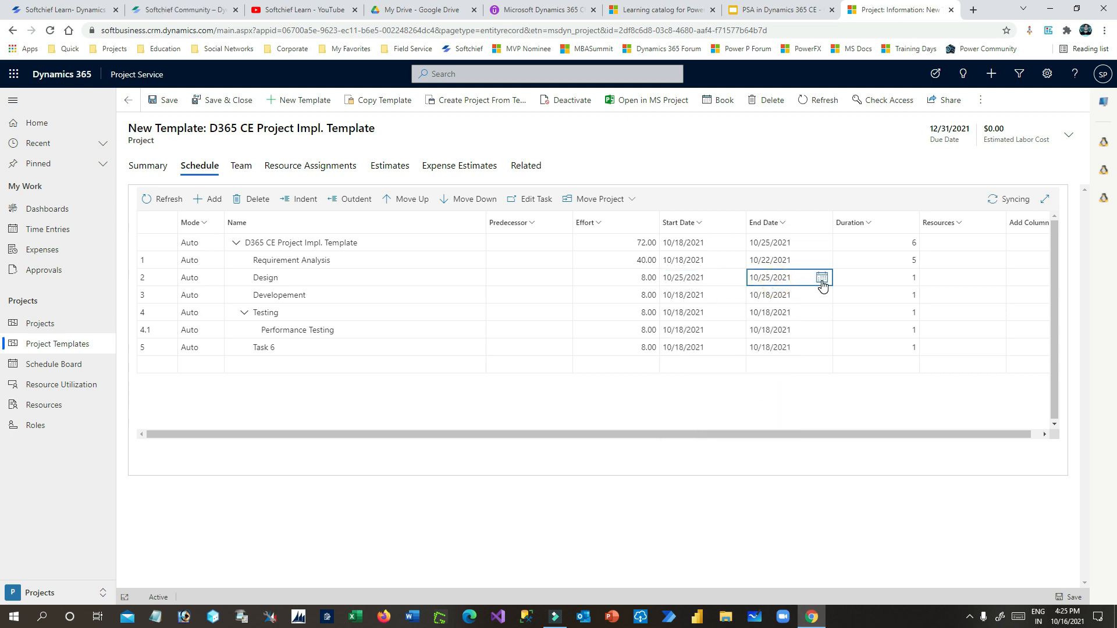
{"action": "left_click", "coordinate": [822, 279]}
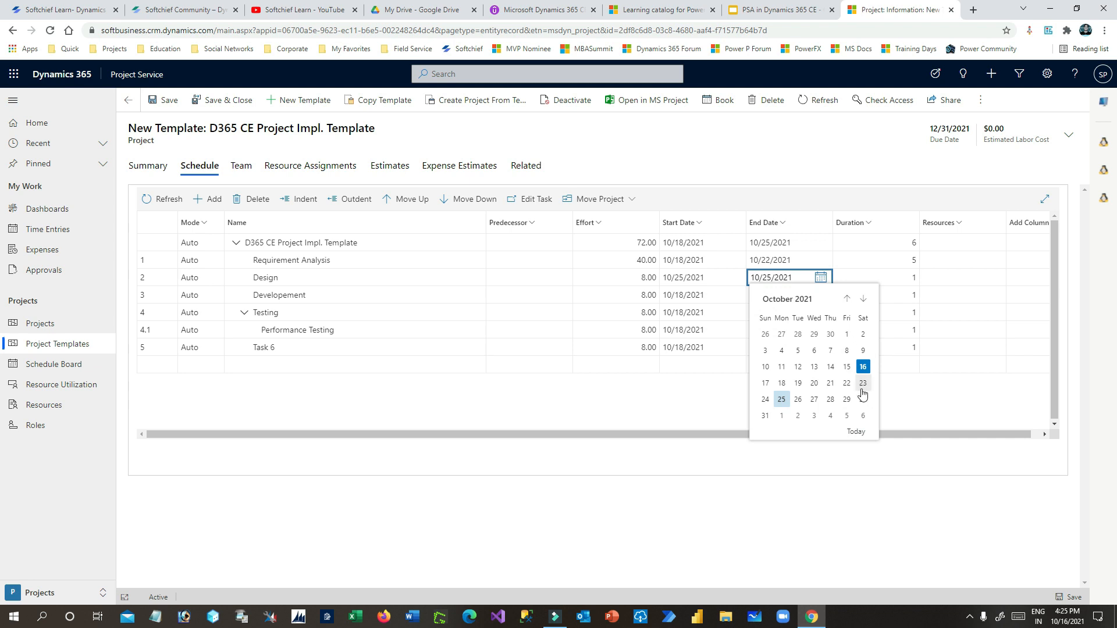
{"action": "left_click", "coordinate": [863, 417]}
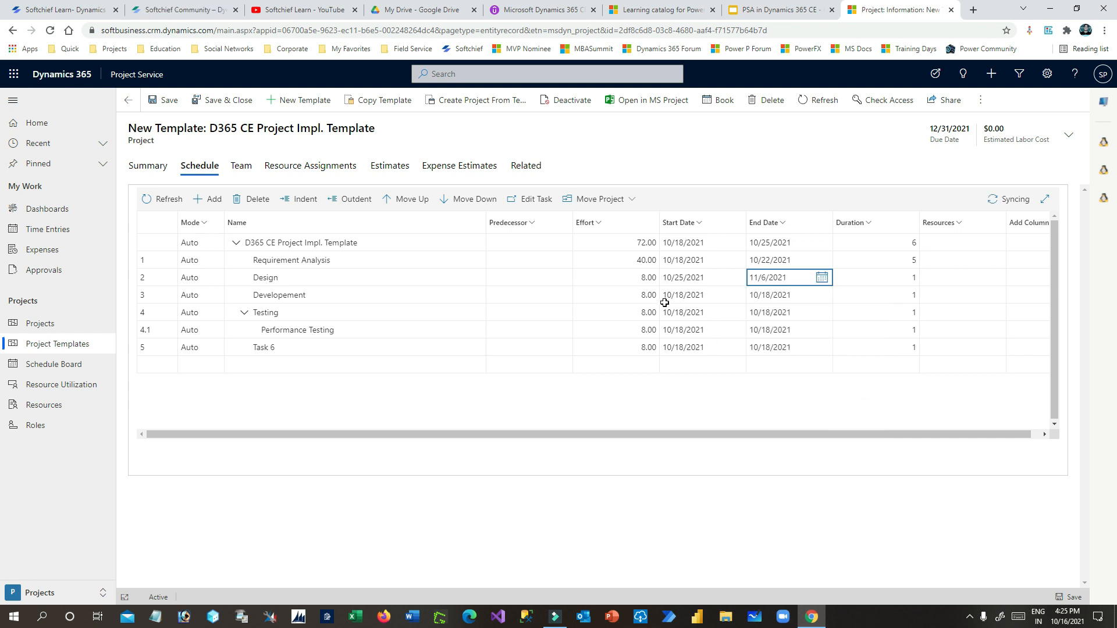
- Keep Design starting 10/25/2021 and try a later November end date
{"action": "left_click", "coordinate": [706, 297]}
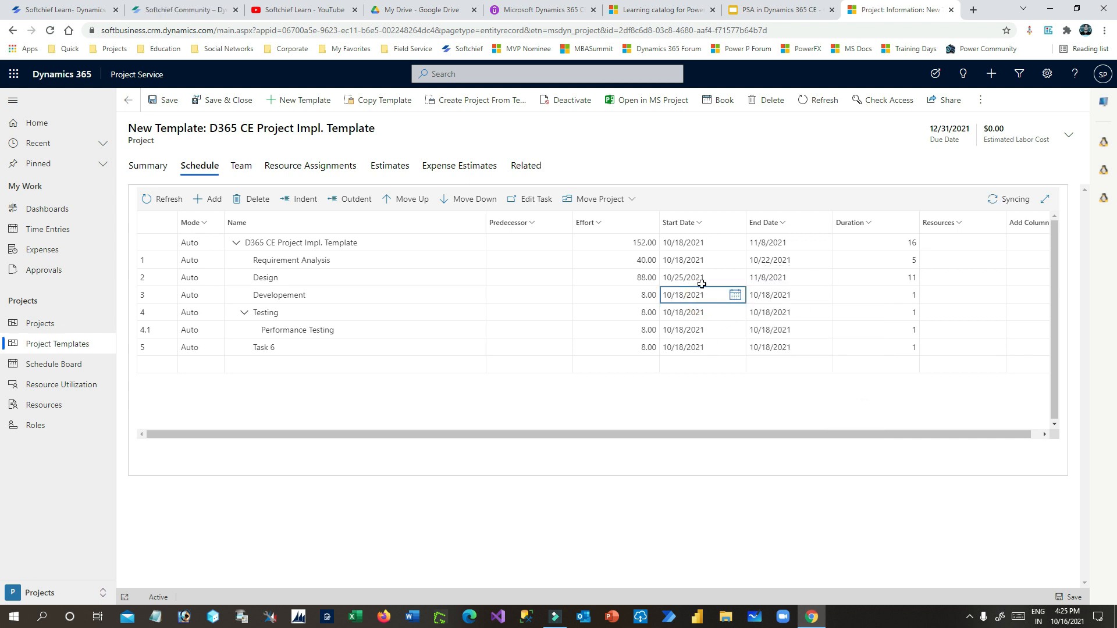
{"action": "left_click", "coordinate": [701, 283]}
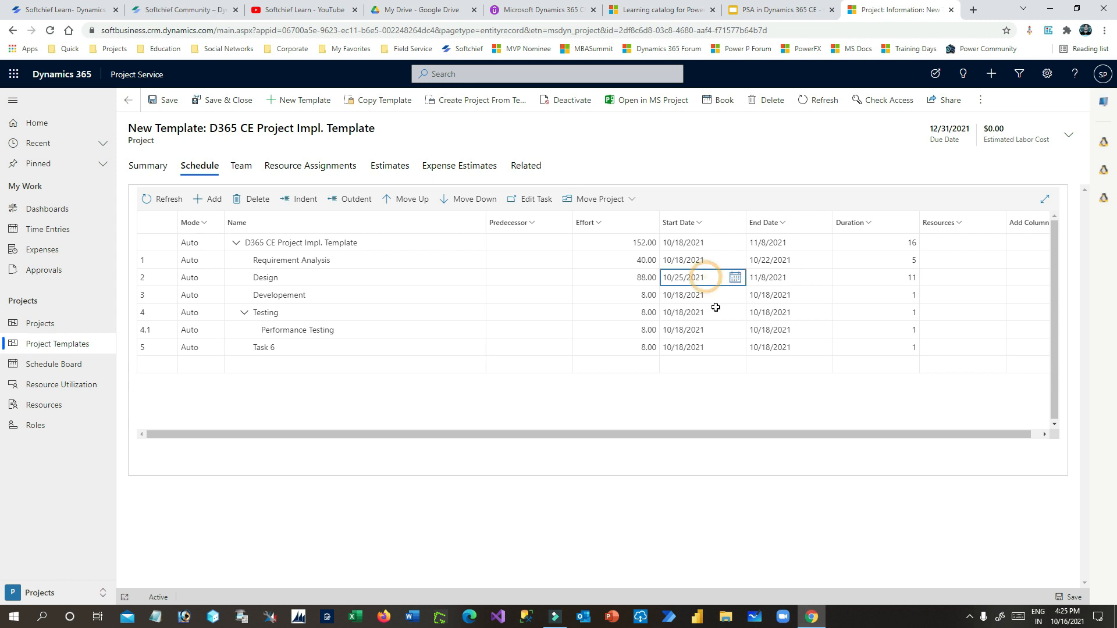
{"action": "left_click", "coordinate": [735, 278]}
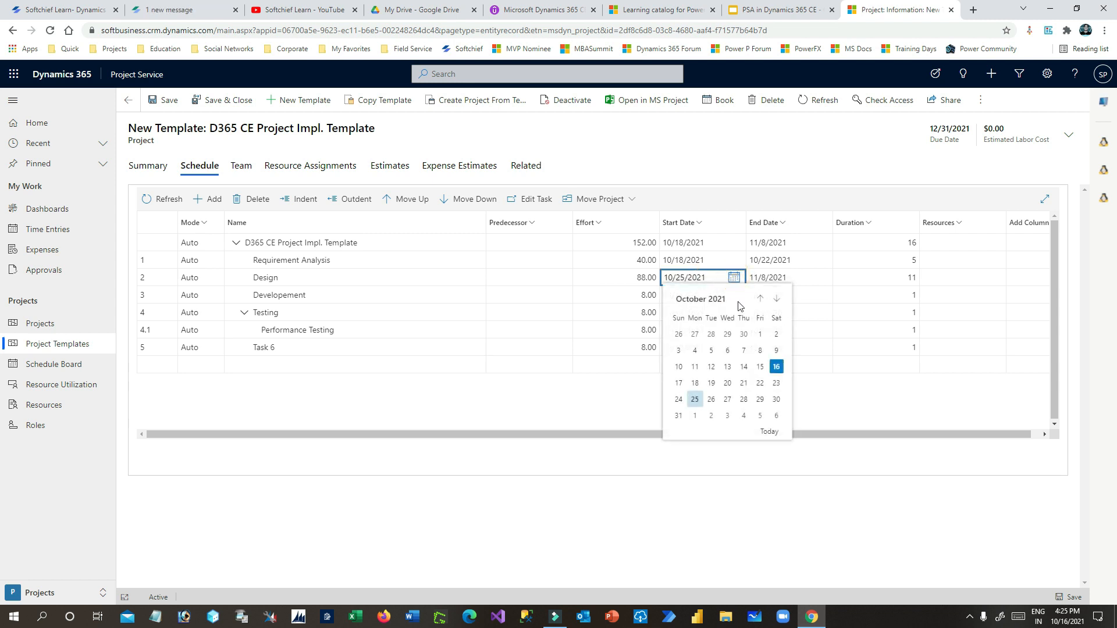
{"action": "left_click", "coordinate": [777, 387]}
{"action": "left_click", "coordinate": [761, 283]}
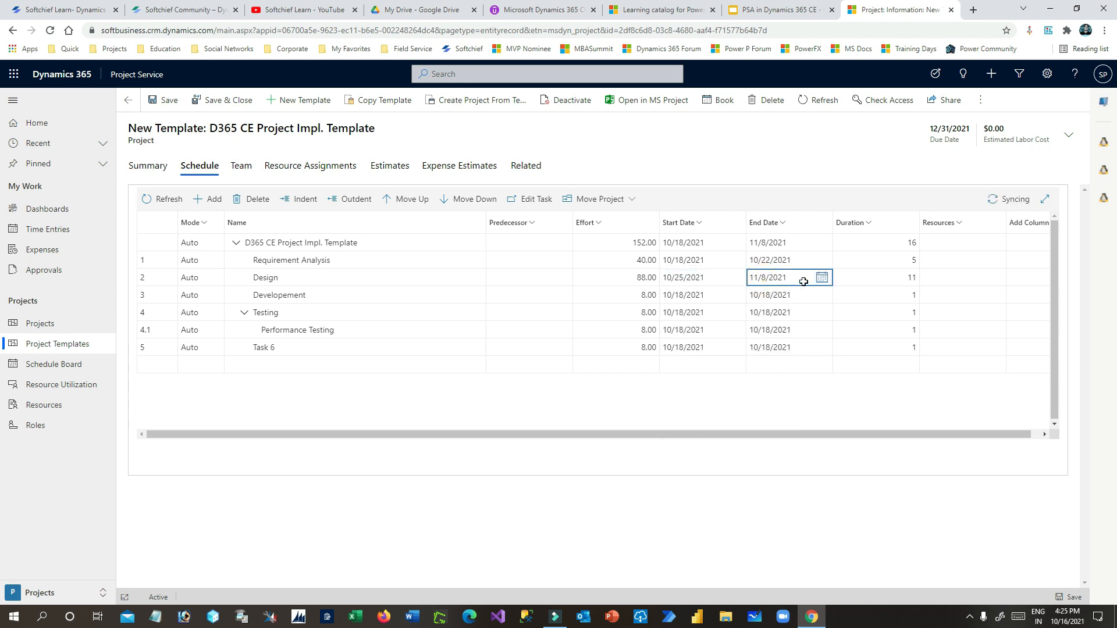
{"action": "left_click", "coordinate": [821, 279]}
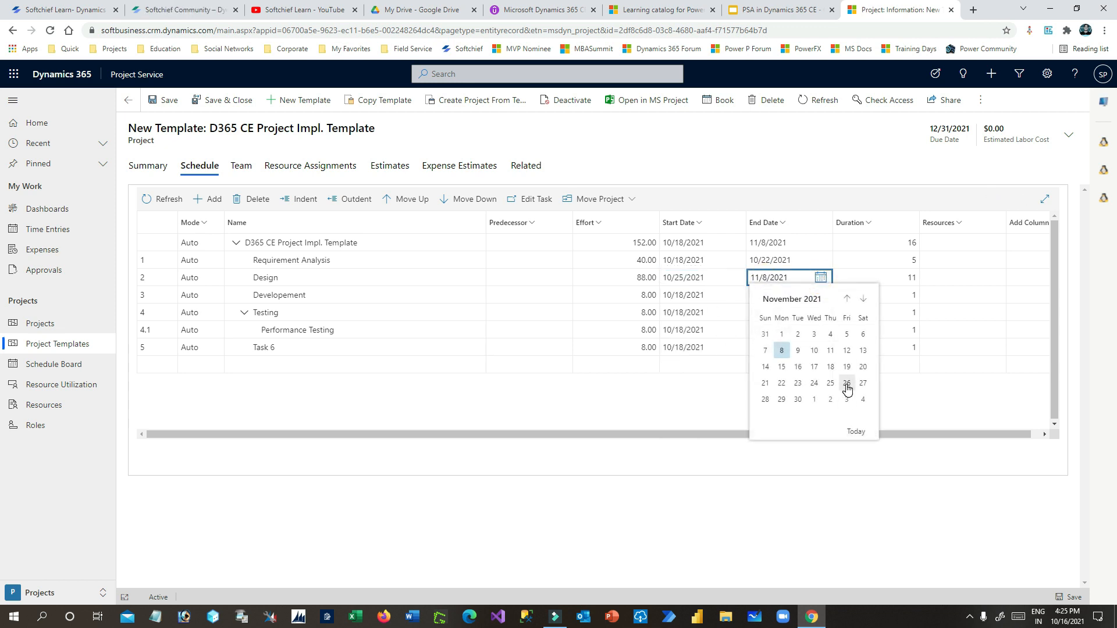
{"action": "left_click", "coordinate": [863, 389]}
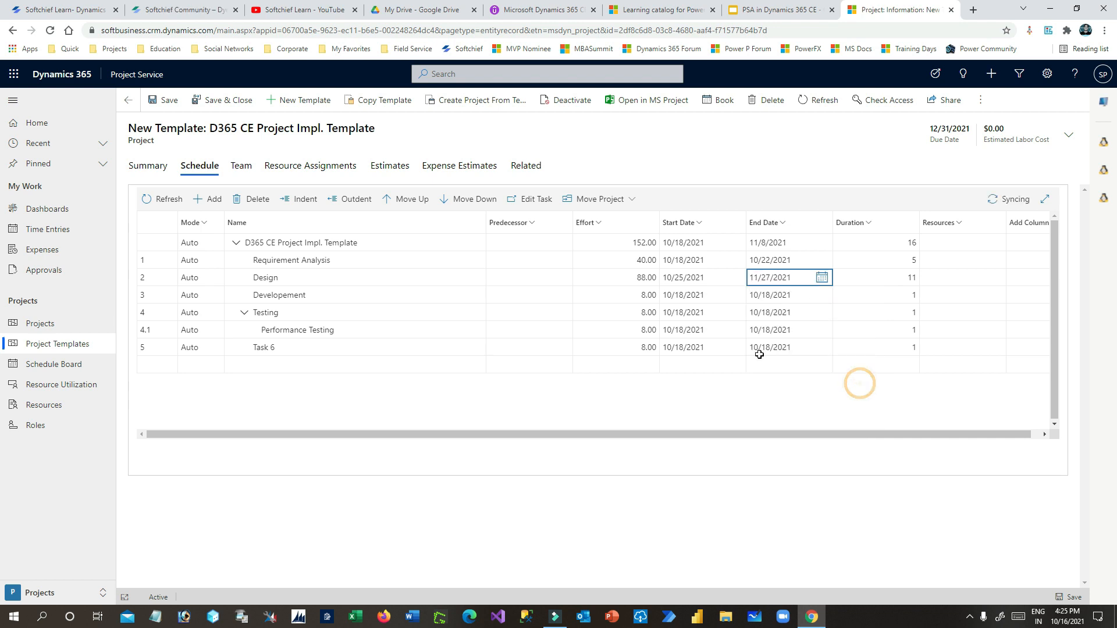
- End Design on October 30 so it runs to 11/1/2021: 6 days, 48 hours
{"action": "left_click", "coordinate": [750, 297]}
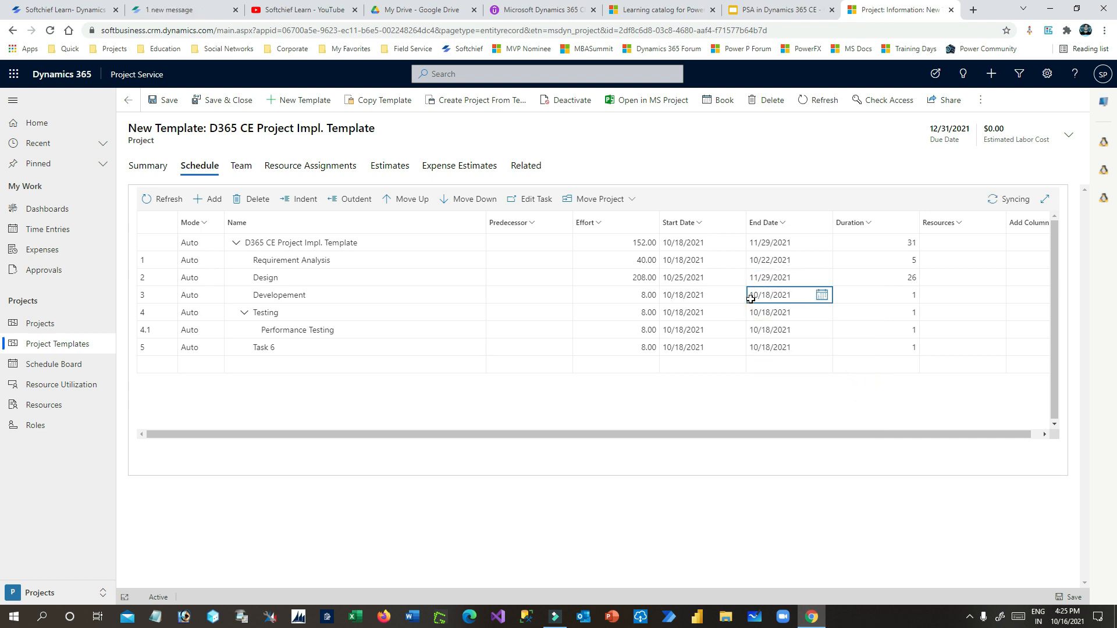
{"action": "left_click", "coordinate": [680, 276]}
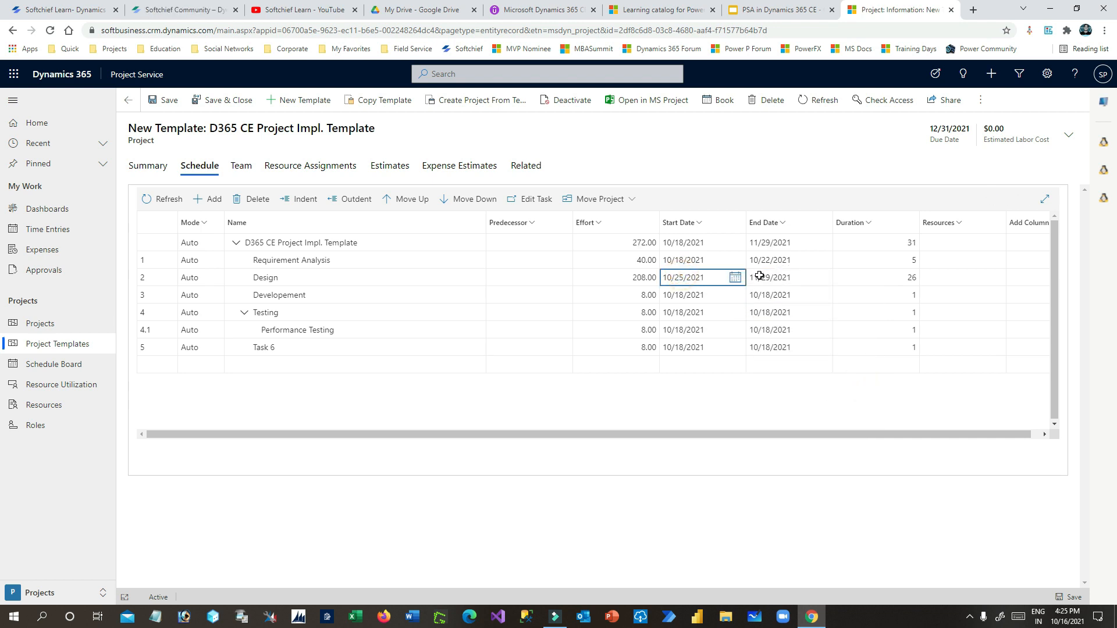
{"action": "left_click", "coordinate": [770, 276]}
{"action": "left_click", "coordinate": [820, 279]}
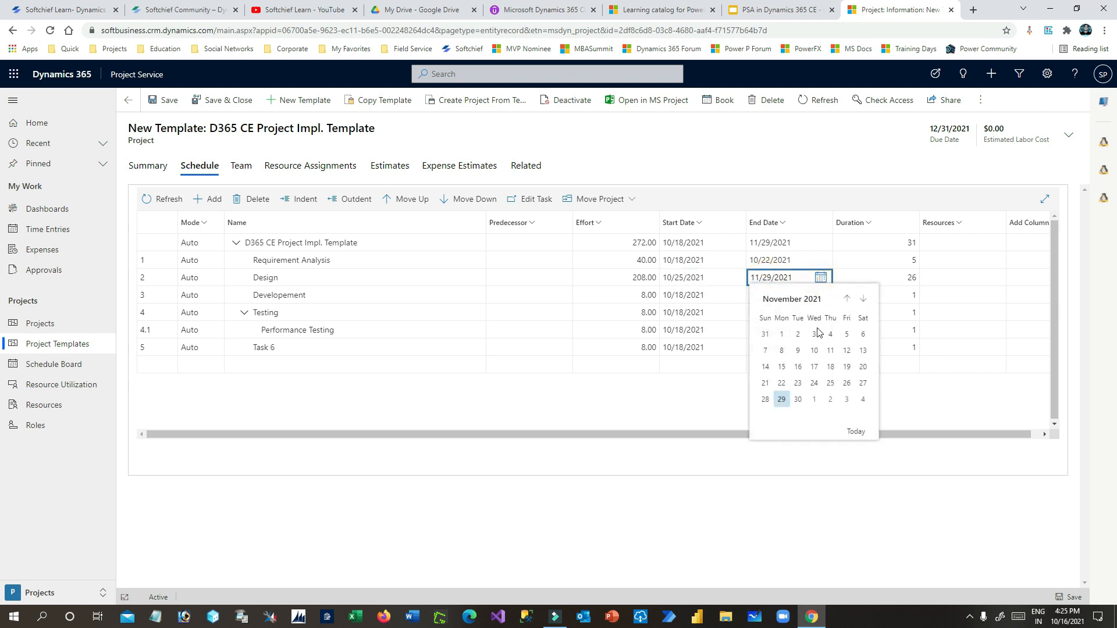
{"action": "left_click", "coordinate": [849, 299]}
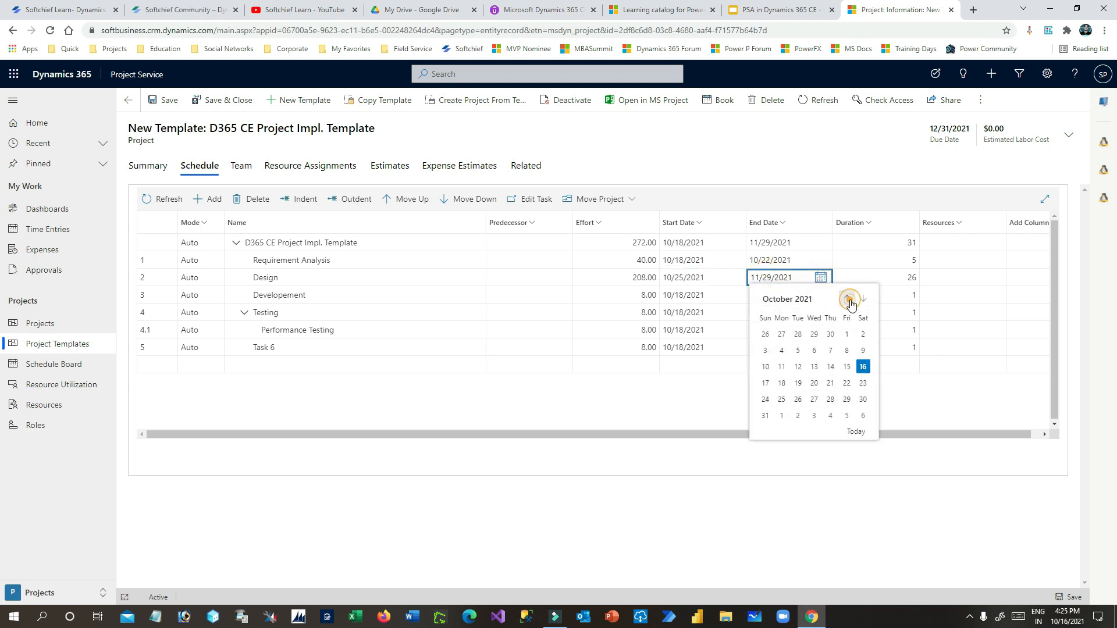
{"action": "left_click", "coordinate": [862, 400]}
{"action": "left_click", "coordinate": [669, 262]}
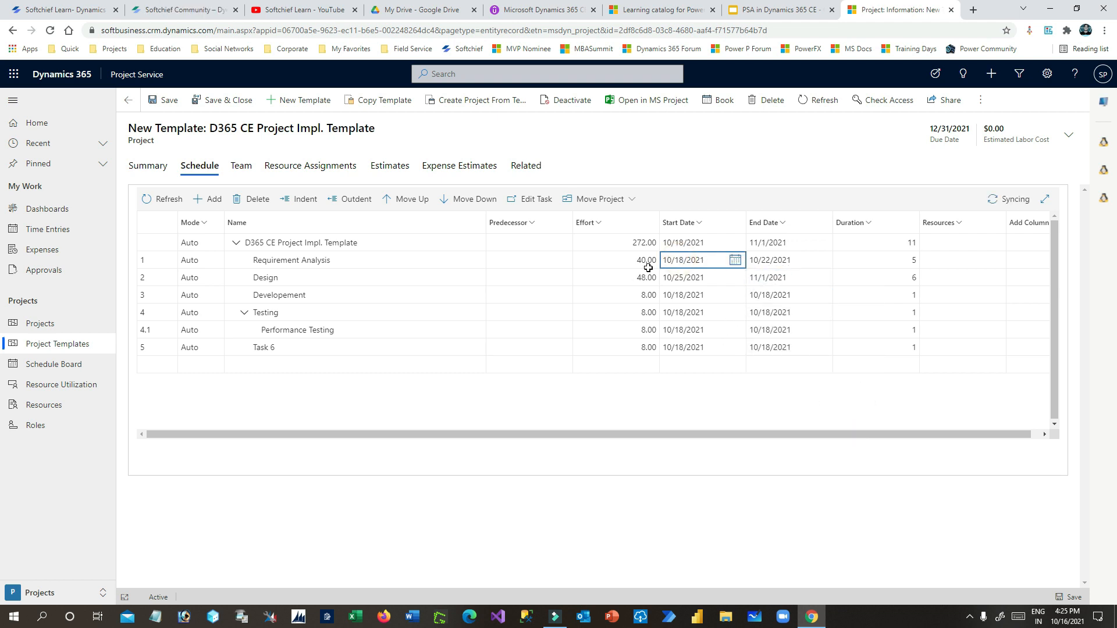
{"action": "left_click", "coordinate": [786, 260]}
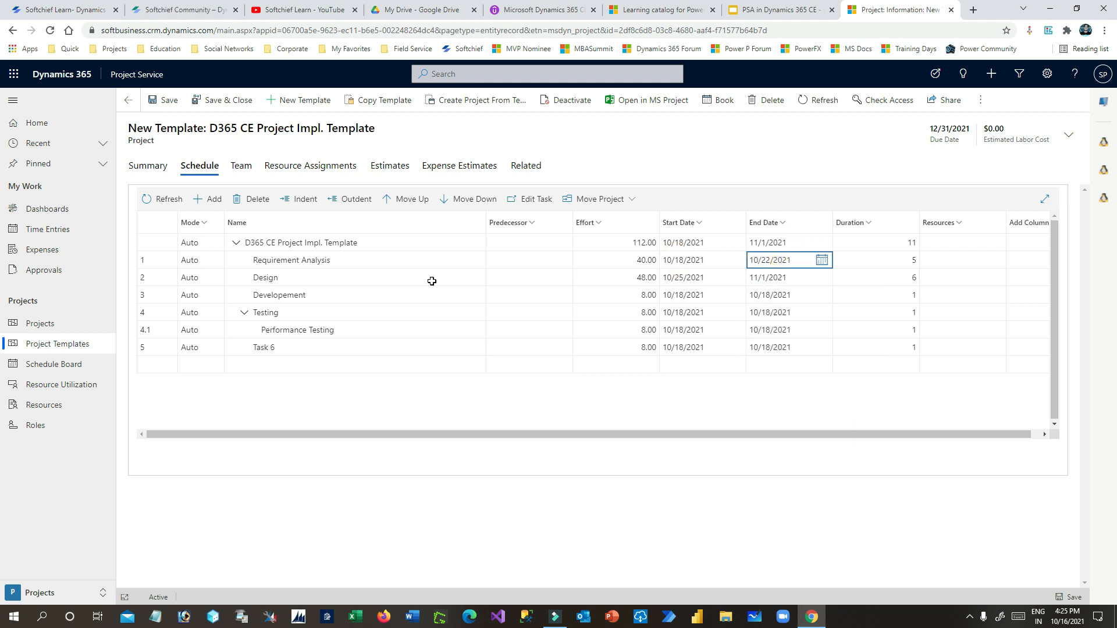
{"action": "left_click_drag", "start_coordinate": [384, 276], "coordinate": [787, 278]}
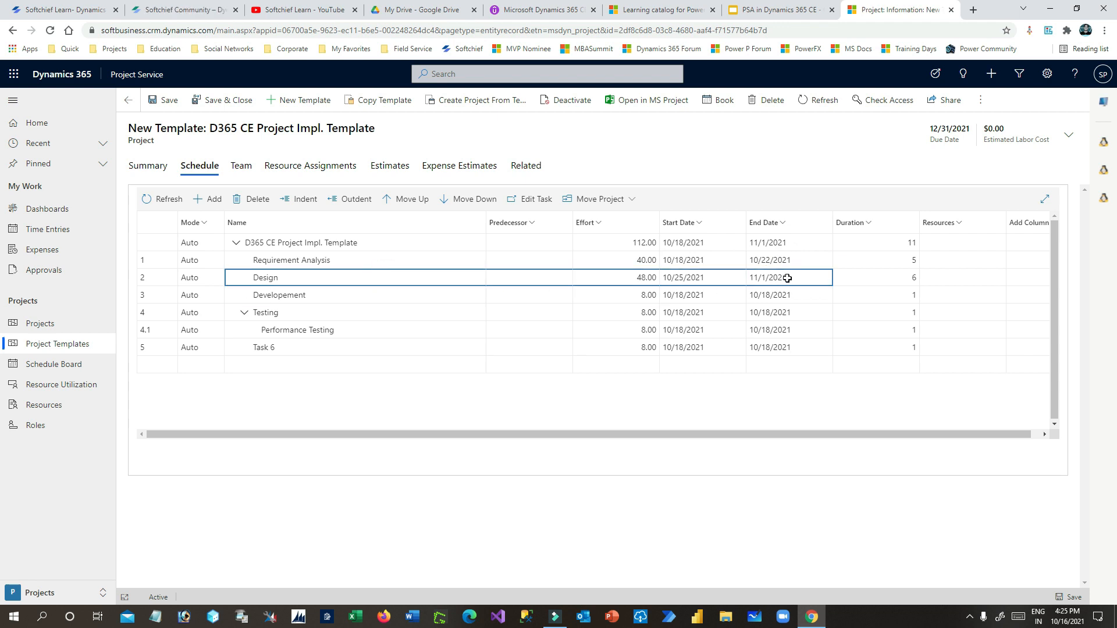
{"action": "left_click", "coordinate": [346, 295]}
- Schedule Developement from 11/2/2021 to 11/30/2021, giving a 21-day duration
{"action": "left_click", "coordinate": [631, 295]}
{"action": "left_click", "coordinate": [691, 298]}
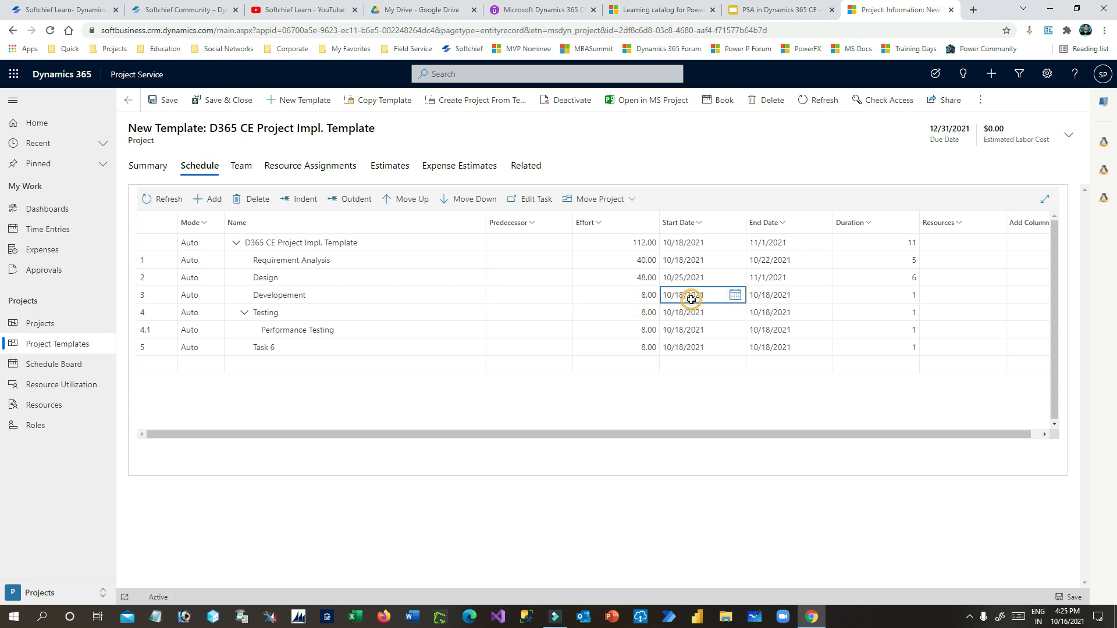
{"action": "left_click", "coordinate": [738, 296]}
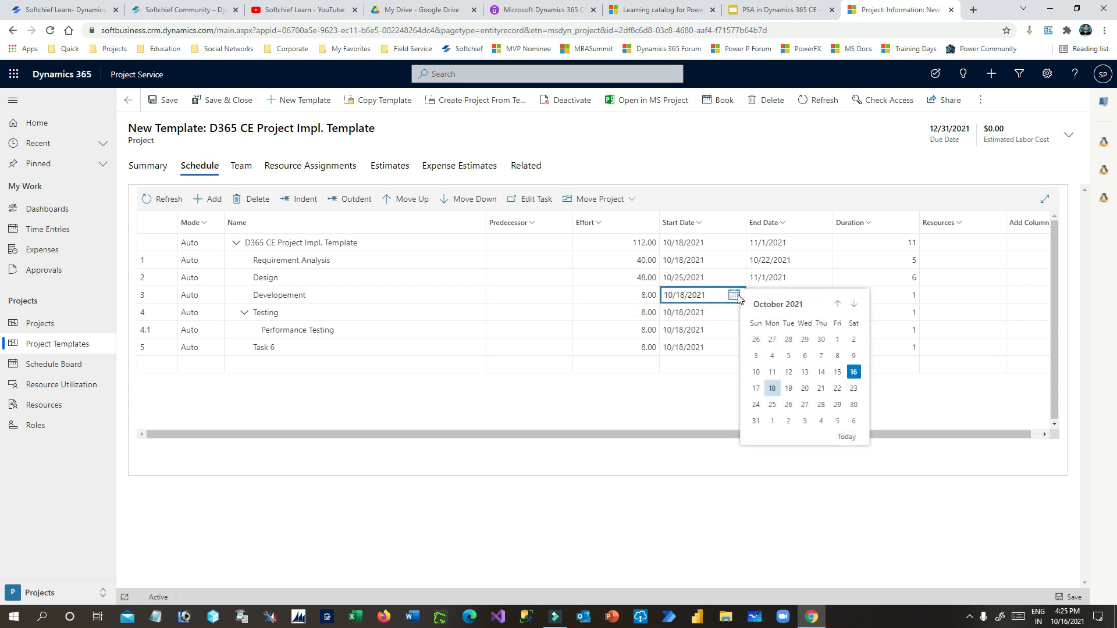
{"action": "left_click", "coordinate": [854, 304]}
{"action": "left_click", "coordinate": [789, 340]}
{"action": "left_click", "coordinate": [787, 295]}
{"action": "left_click", "coordinate": [821, 296]}
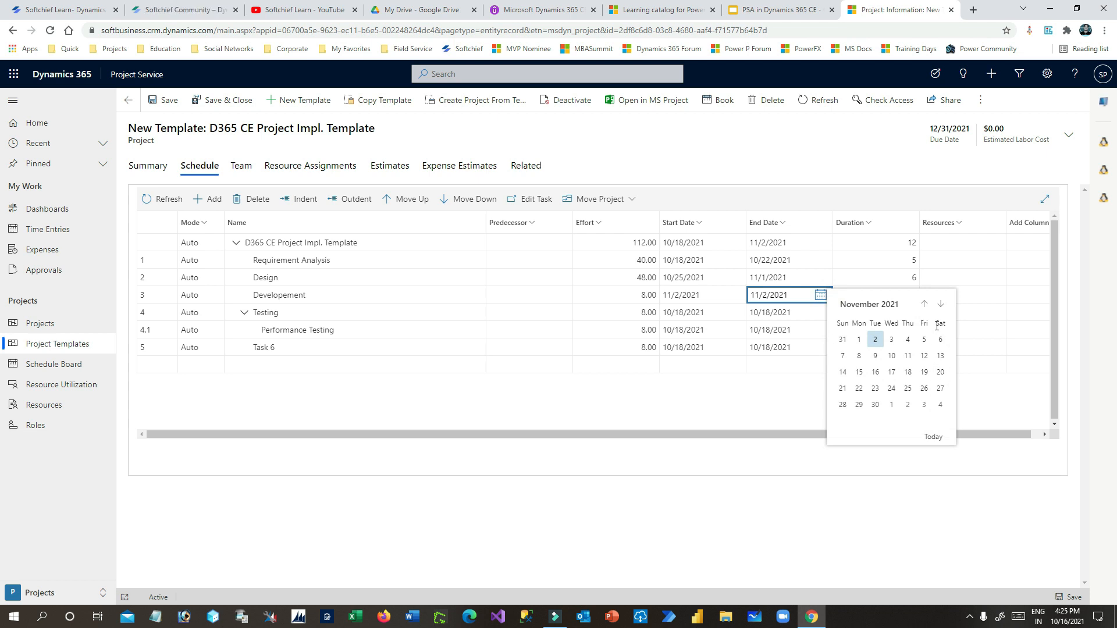
{"action": "left_click", "coordinate": [875, 404]}
{"action": "left_click", "coordinate": [859, 294]}
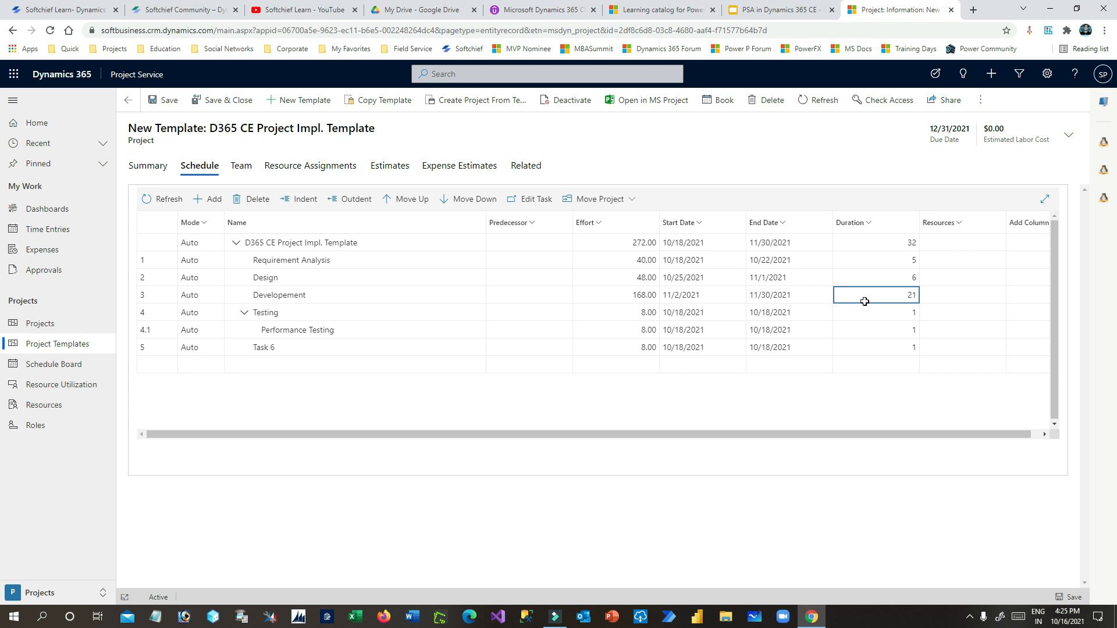
- Review the Testing task's effort, start date and end date
{"action": "left_click", "coordinate": [299, 315]}
{"action": "left_click", "coordinate": [614, 313]}
{"action": "left_click", "coordinate": [680, 312]}
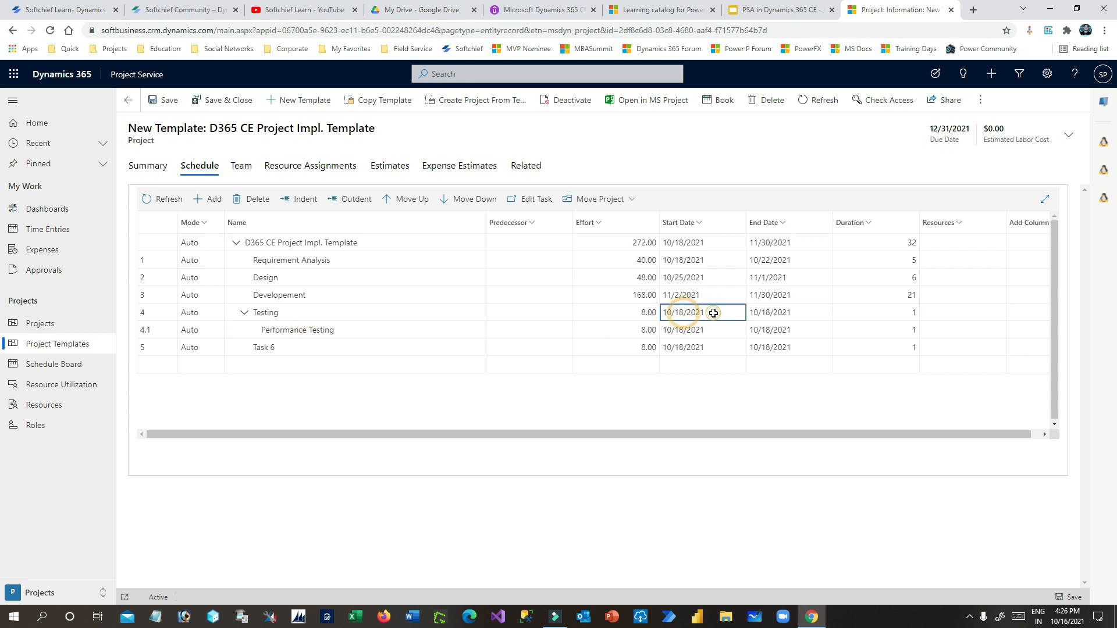
{"action": "left_click", "coordinate": [765, 312]}
{"action": "left_click", "coordinate": [715, 313]}
- Schedule Performance Testing from 12/1/2021 to 12/29/2021
{"action": "left_click", "coordinate": [352, 330]}
{"action": "left_click", "coordinate": [618, 329]}
{"action": "left_click", "coordinate": [689, 330]}
{"action": "left_click", "coordinate": [734, 330]}
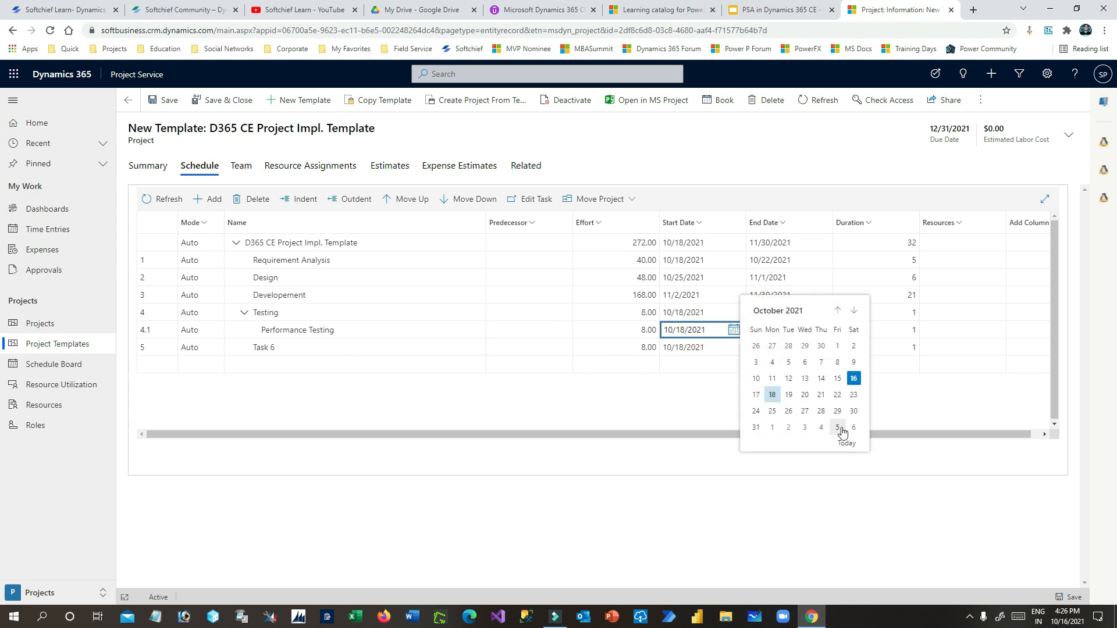
{"action": "left_click", "coordinate": [854, 313]}
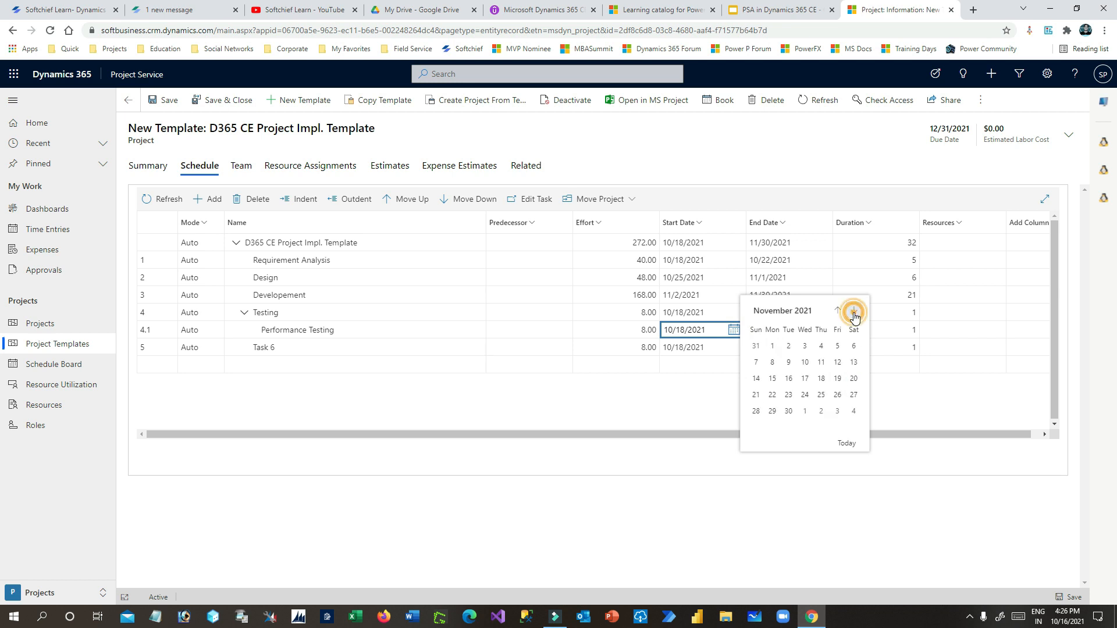
{"action": "left_click", "coordinate": [805, 412]}
{"action": "left_click", "coordinate": [788, 330]}
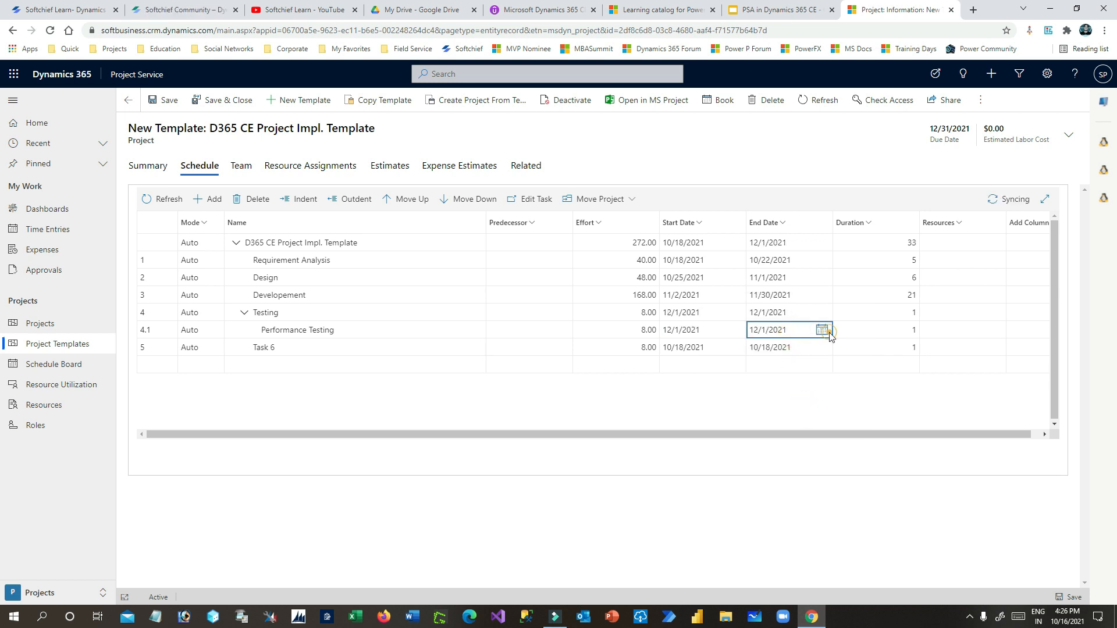
{"action": "left_click", "coordinate": [820, 330]}
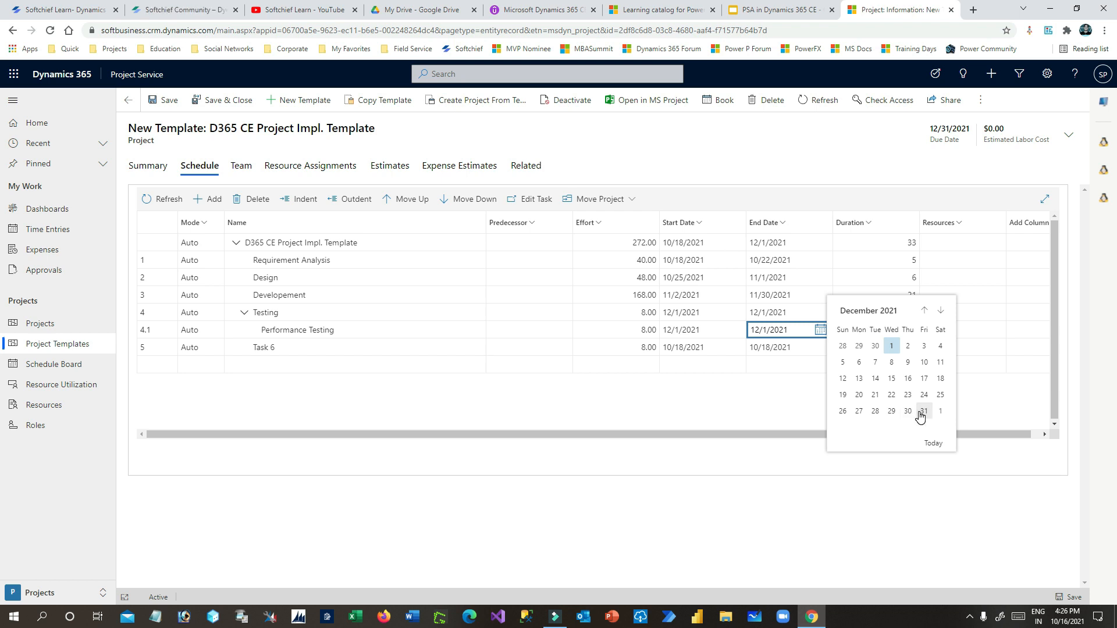
{"action": "left_click", "coordinate": [894, 411]}
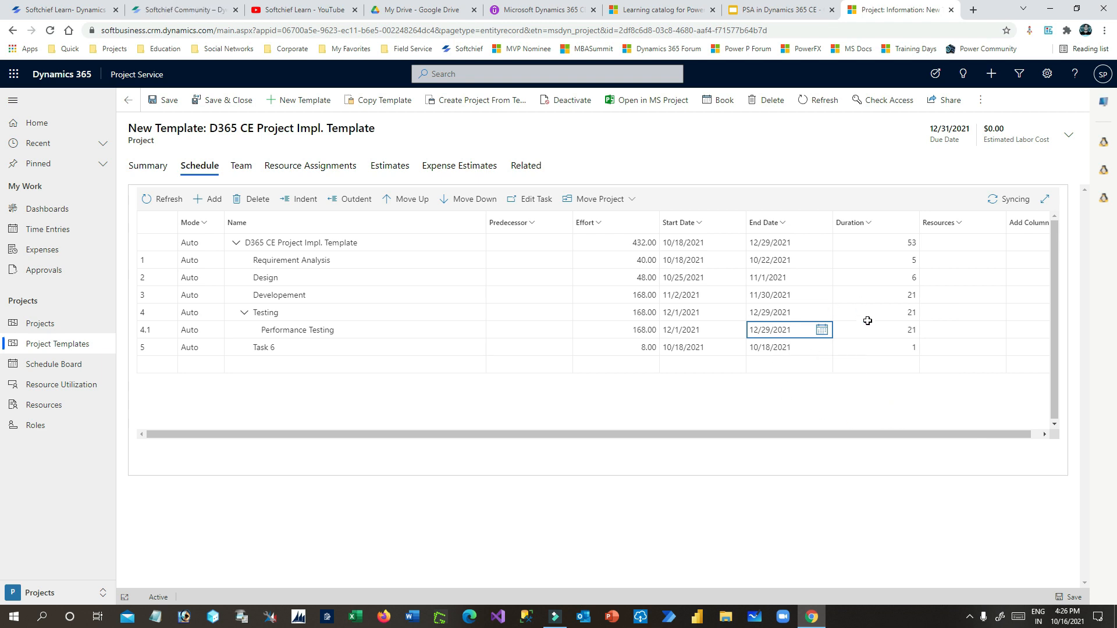
- Verify the new dates and 21-day durations of Developement and Performance Testing
{"action": "left_click", "coordinate": [672, 328]}
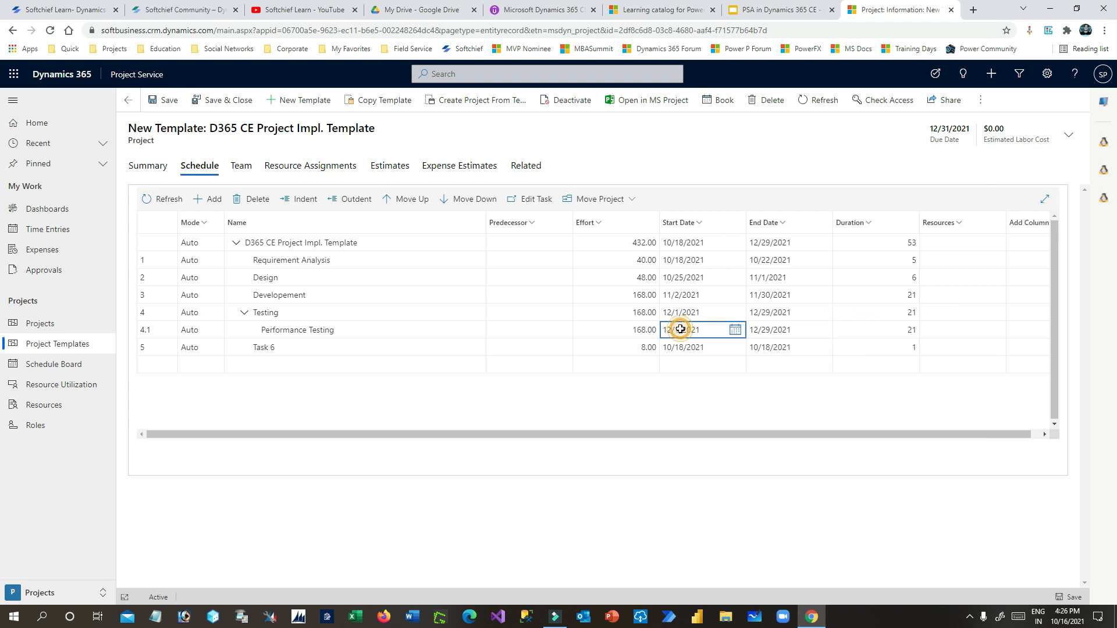
{"action": "left_click", "coordinate": [890, 330]}
{"action": "left_click", "coordinate": [781, 298]}
{"action": "left_click", "coordinate": [881, 298]}
{"action": "left_click", "coordinate": [775, 331]}
{"action": "left_click", "coordinate": [297, 347]}
{"action": "left_click", "coordinate": [272, 348]}
- Rename Task 6 to 'Go -Live'
{"action": "triple_click", "coordinate": [272, 348]}
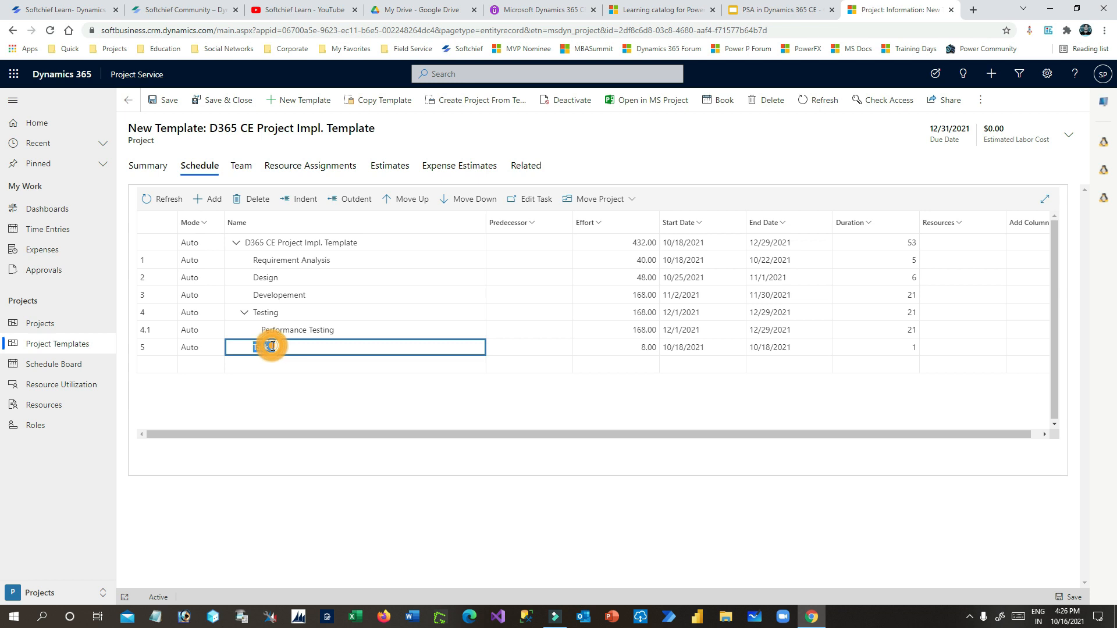
{"action": "type", "text": "Go -Live"}
{"action": "left_click", "coordinate": [636, 349]}
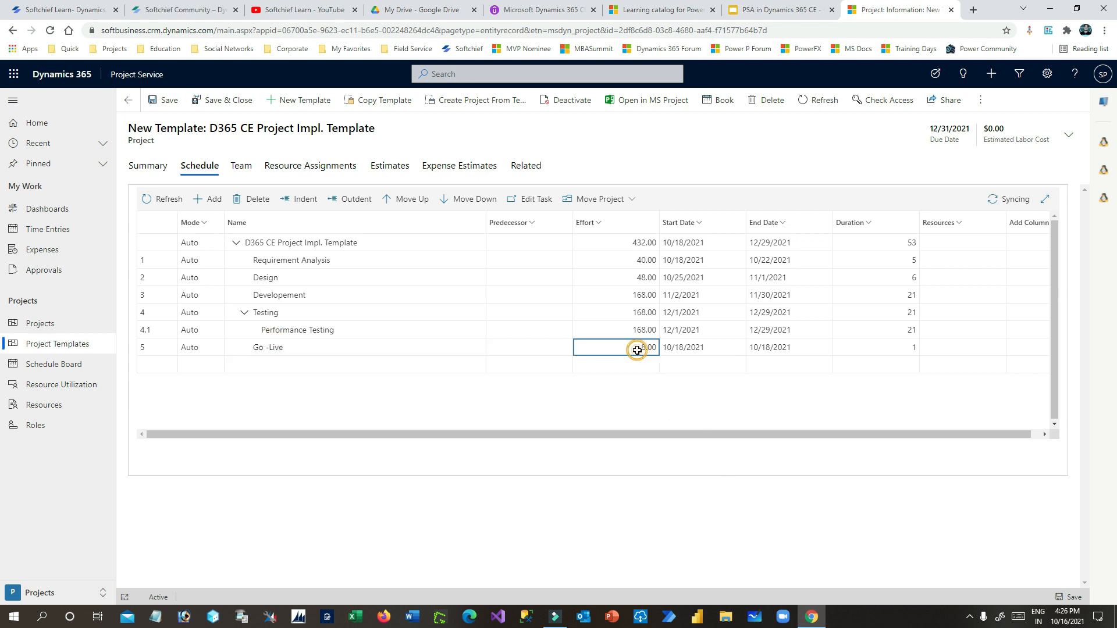
- Schedule Go -Live from 12/30/2021 to 12/31/2021, a 2-day task with 16.00 effort
{"action": "left_click", "coordinate": [714, 351]}
{"action": "left_click", "coordinate": [737, 349]}
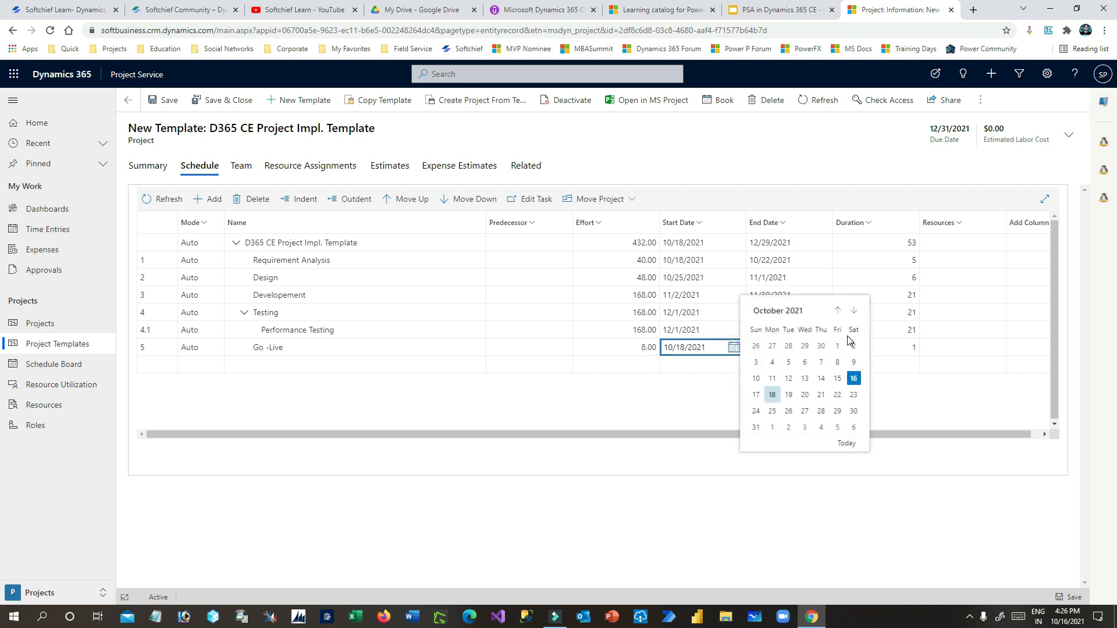
{"action": "left_click", "coordinate": [854, 311]}
{"action": "left_click", "coordinate": [854, 311]}
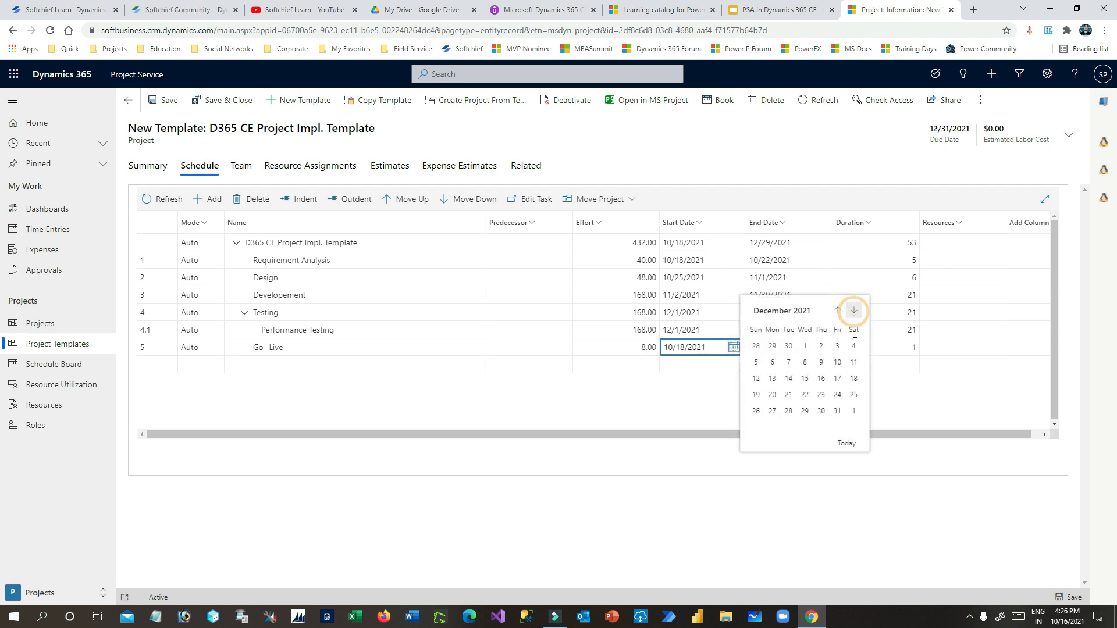
{"action": "left_click", "coordinate": [838, 412]}
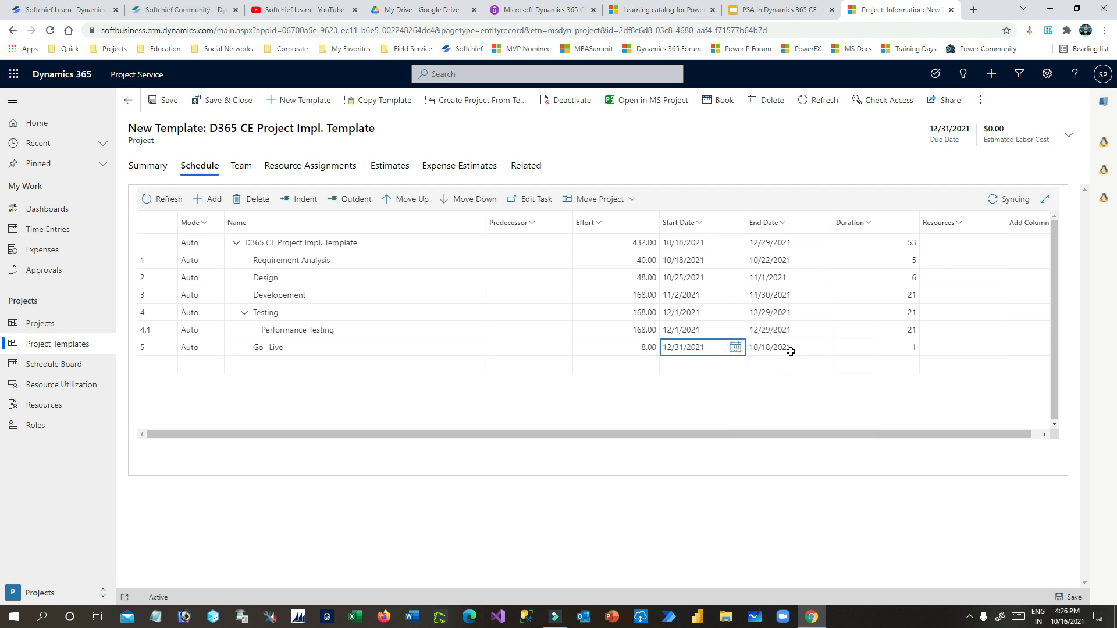
{"action": "left_click", "coordinate": [735, 348]}
{"action": "left_click", "coordinate": [822, 412]}
{"action": "left_click", "coordinate": [799, 349]}
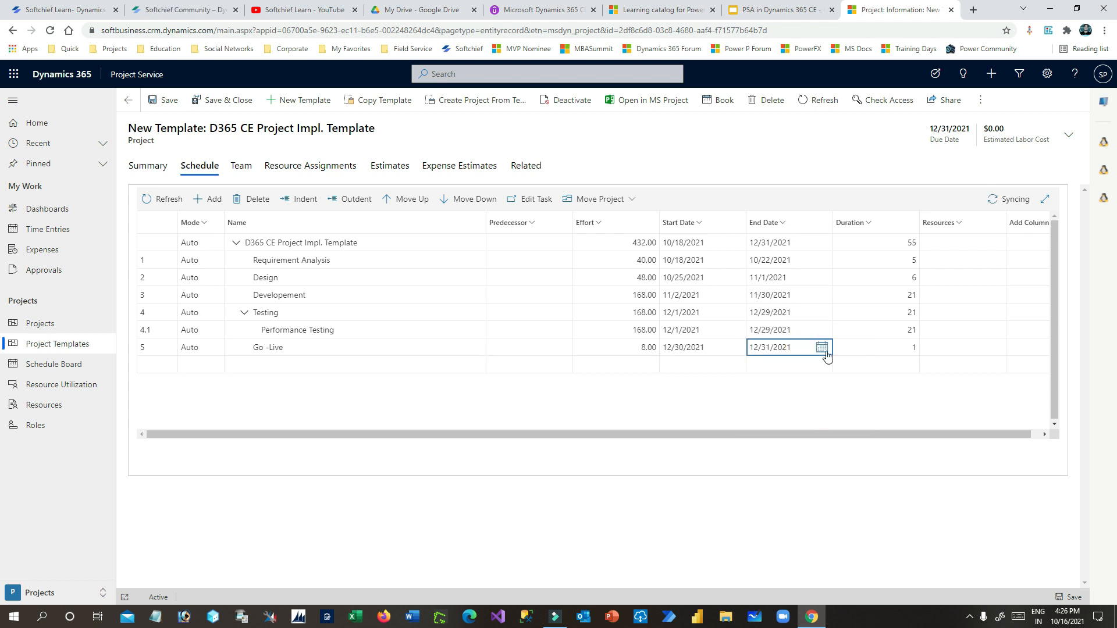
{"action": "left_click", "coordinate": [824, 351]}
{"action": "left_click", "coordinate": [922, 413]}
{"action": "left_click", "coordinate": [892, 241]}
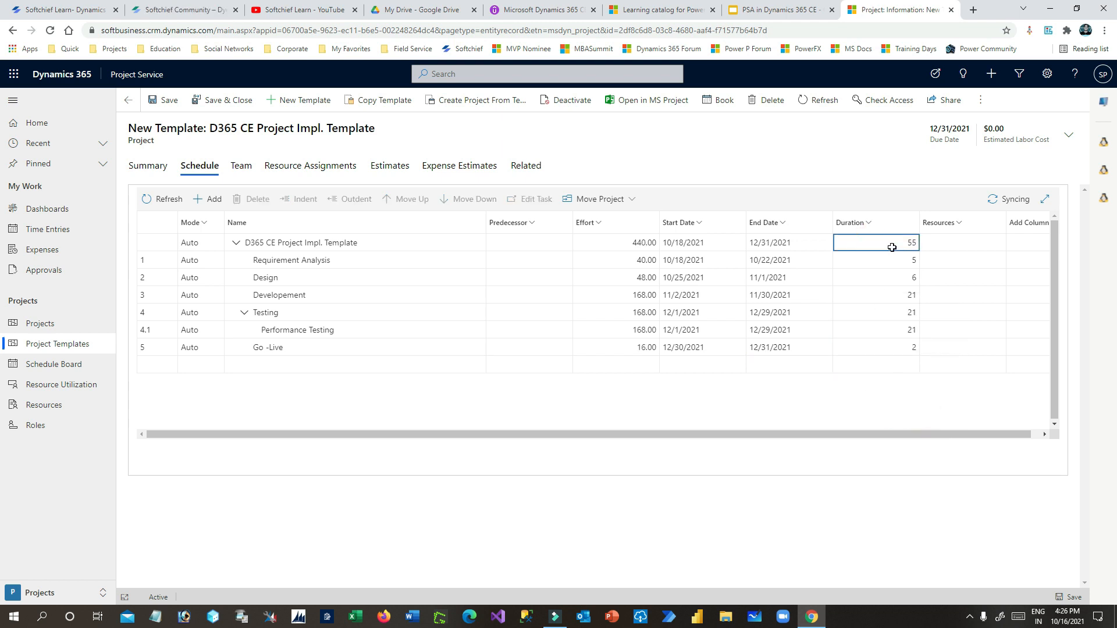
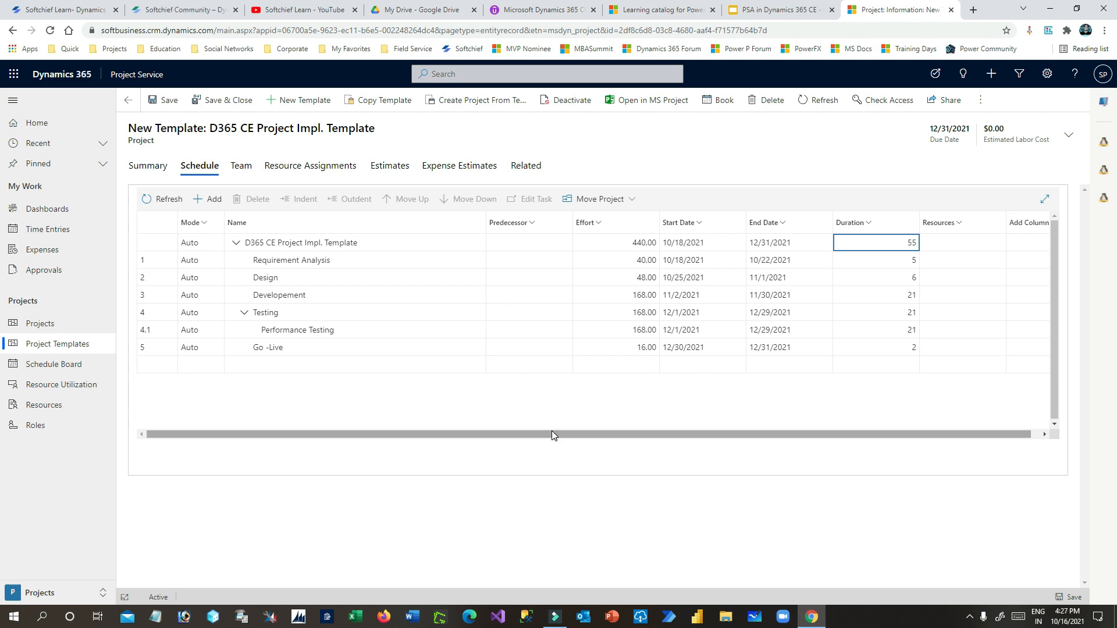
- Create team member PM D365 with role Project Manager D365 and assign it to Requirement Analysis
{"action": "left_click_drag", "start_coordinate": [552, 434], "coordinate": [584, 433]}
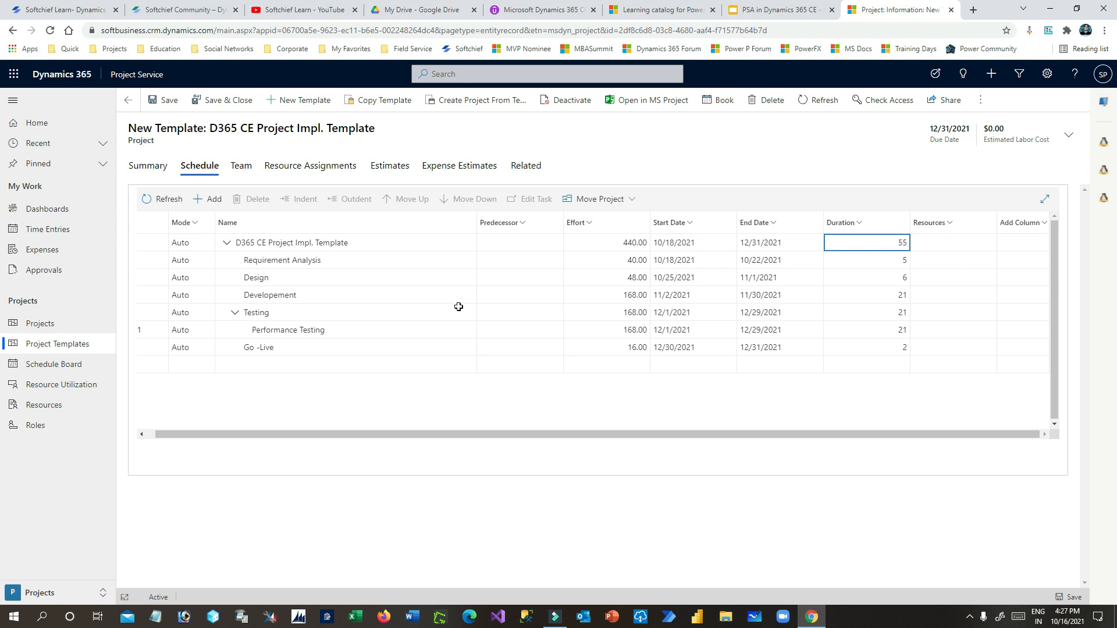
{"action": "left_click", "coordinate": [994, 246]}
{"action": "left_click", "coordinate": [960, 256]}
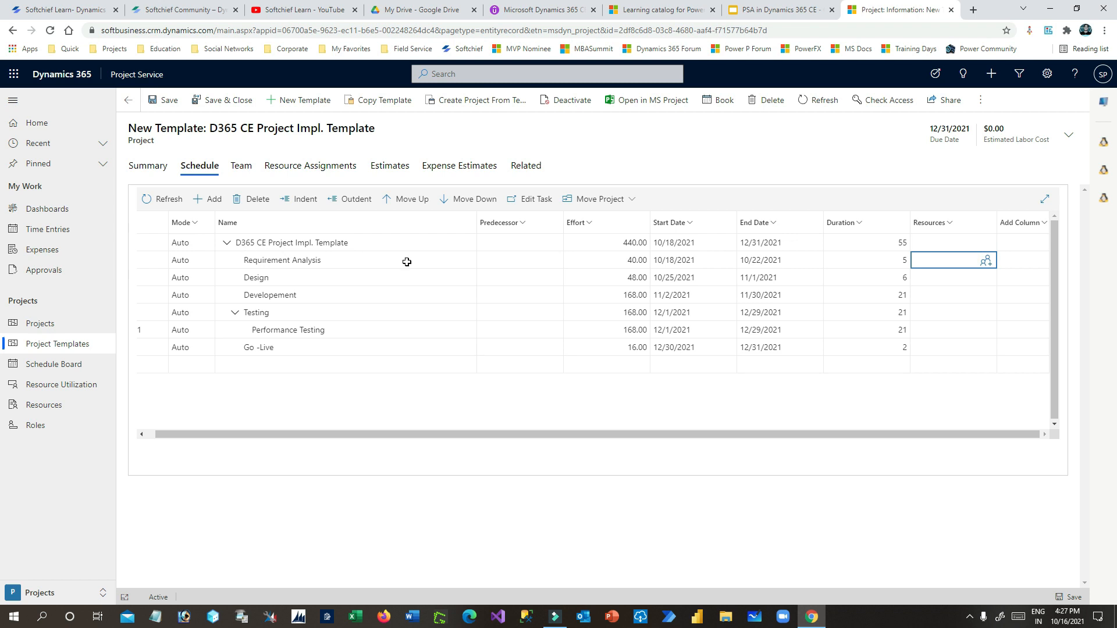
{"action": "left_click", "coordinate": [985, 261]}
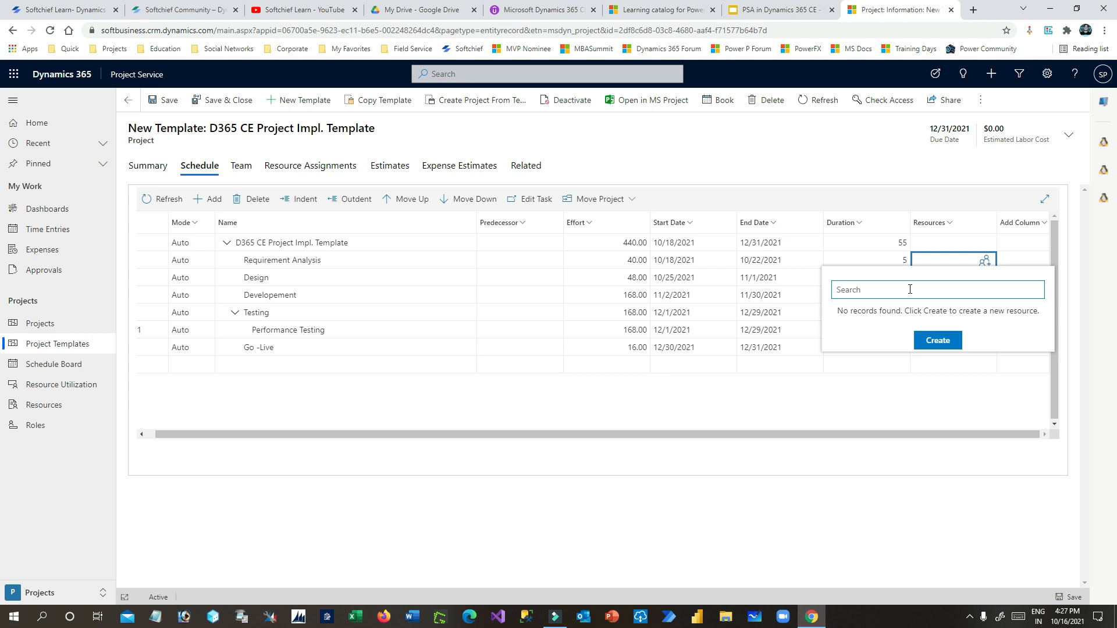
{"action": "left_click_drag", "start_coordinate": [858, 313], "coordinate": [1038, 312]}
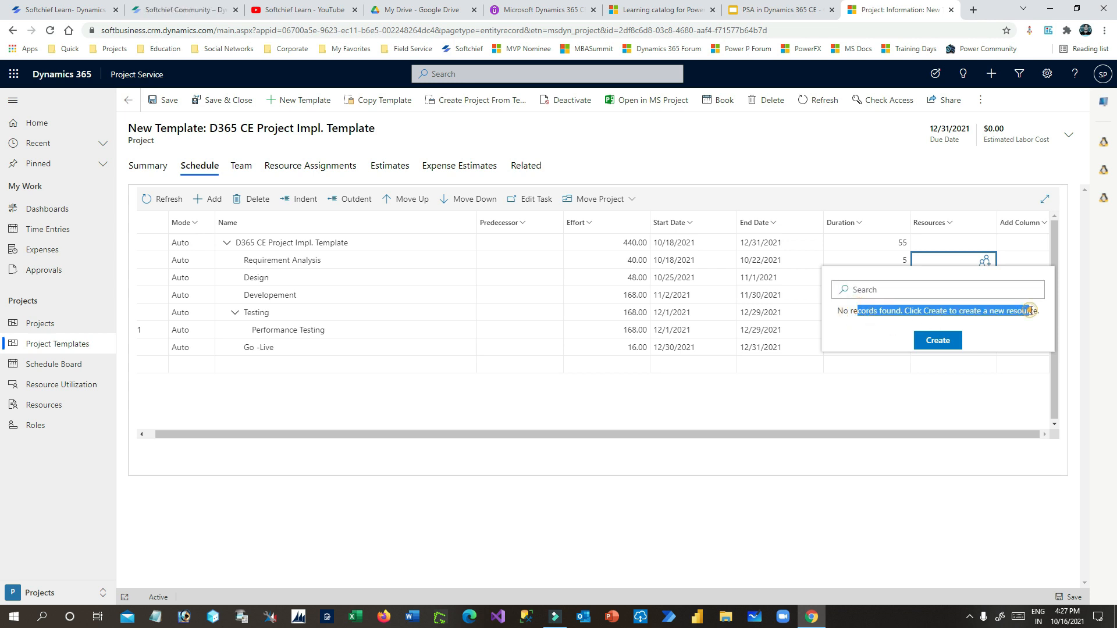
{"action": "left_click", "coordinate": [932, 341]}
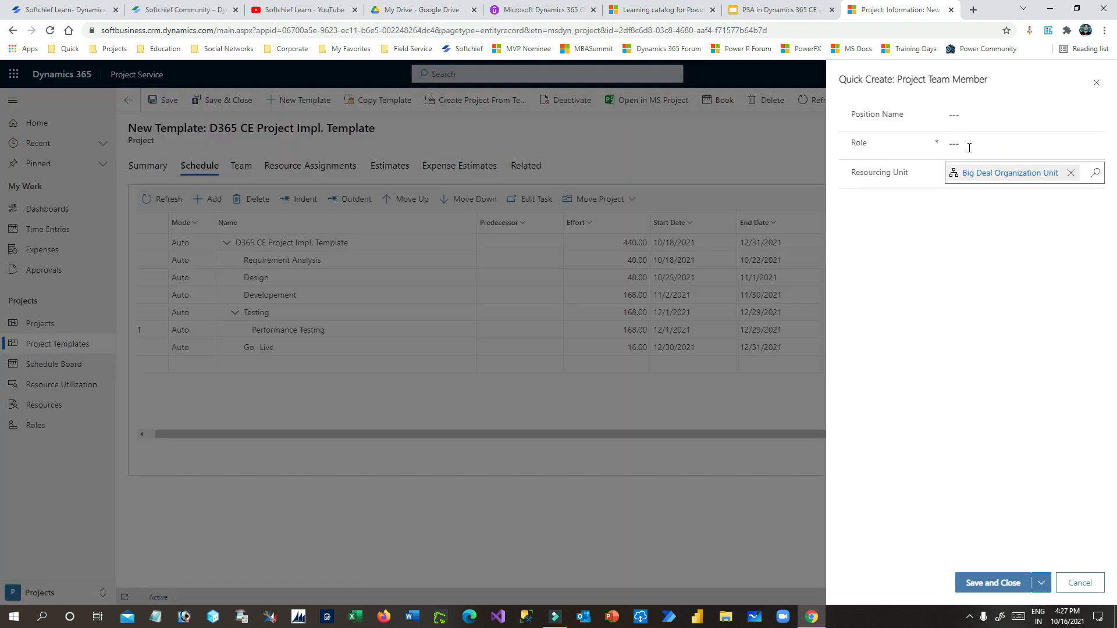
{"action": "left_click", "coordinate": [977, 110]}
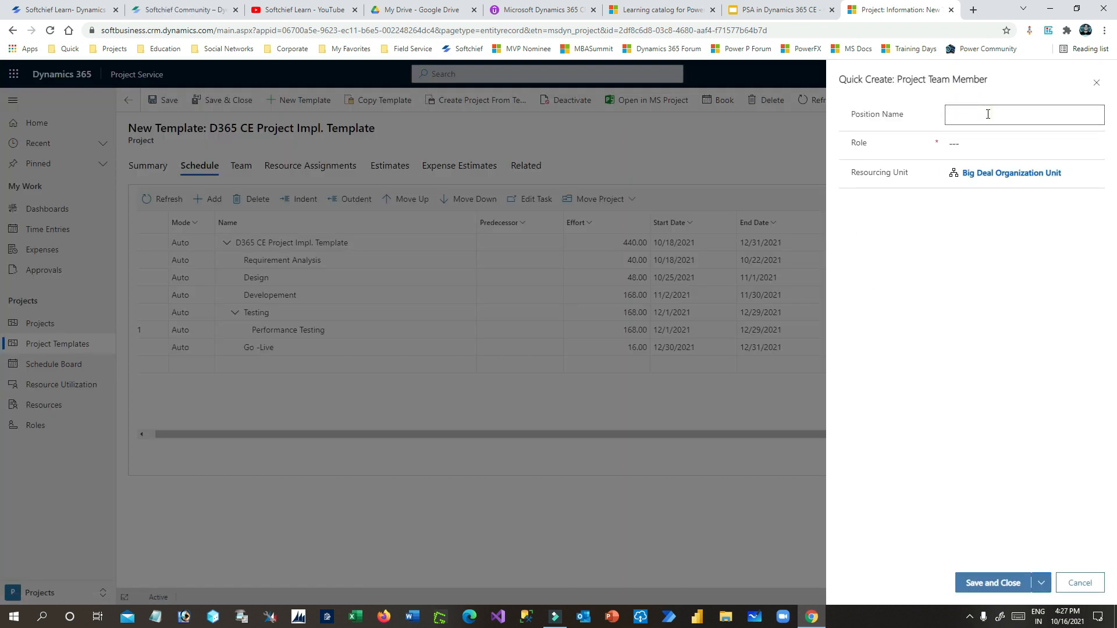
{"action": "type", "text": "PM D365"}
{"action": "left_click", "coordinate": [987, 144]}
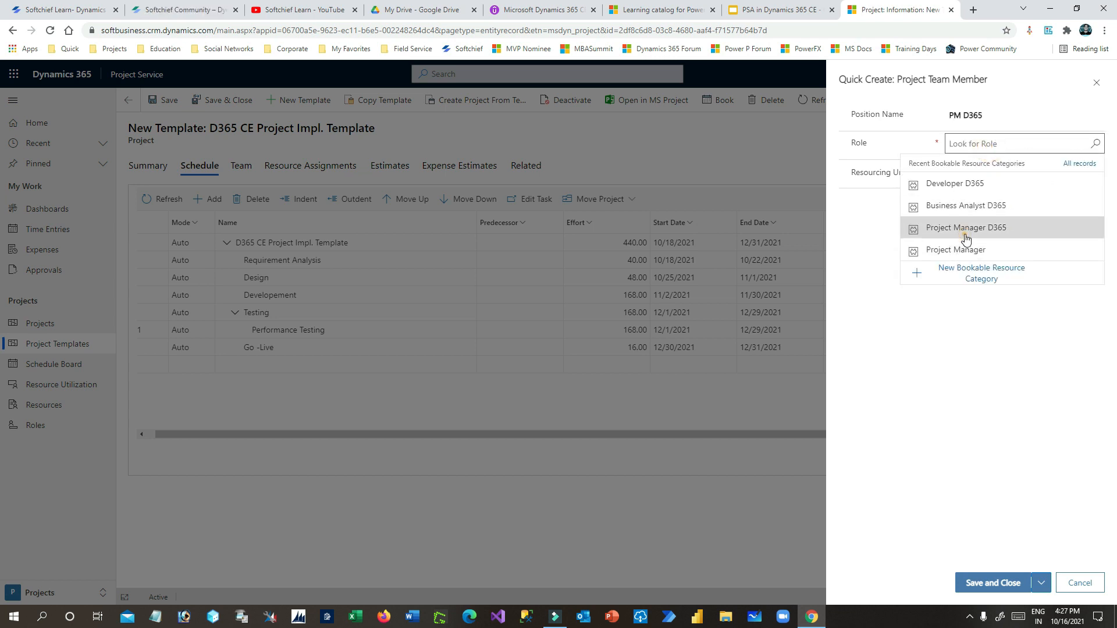
{"action": "left_click", "coordinate": [966, 228]}
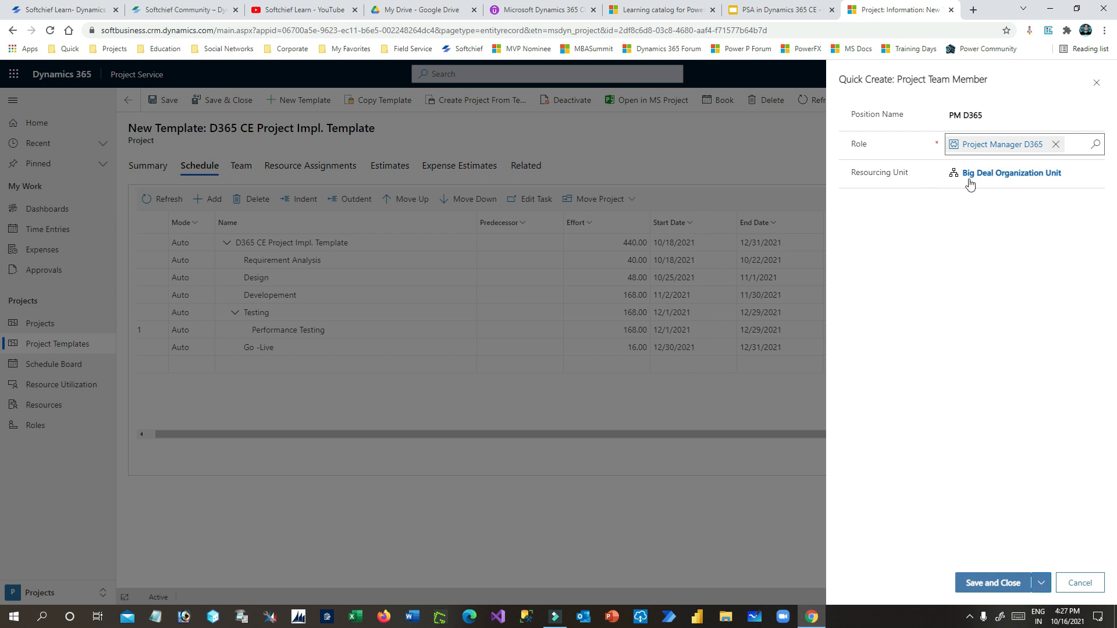
{"action": "left_click", "coordinate": [992, 582]}
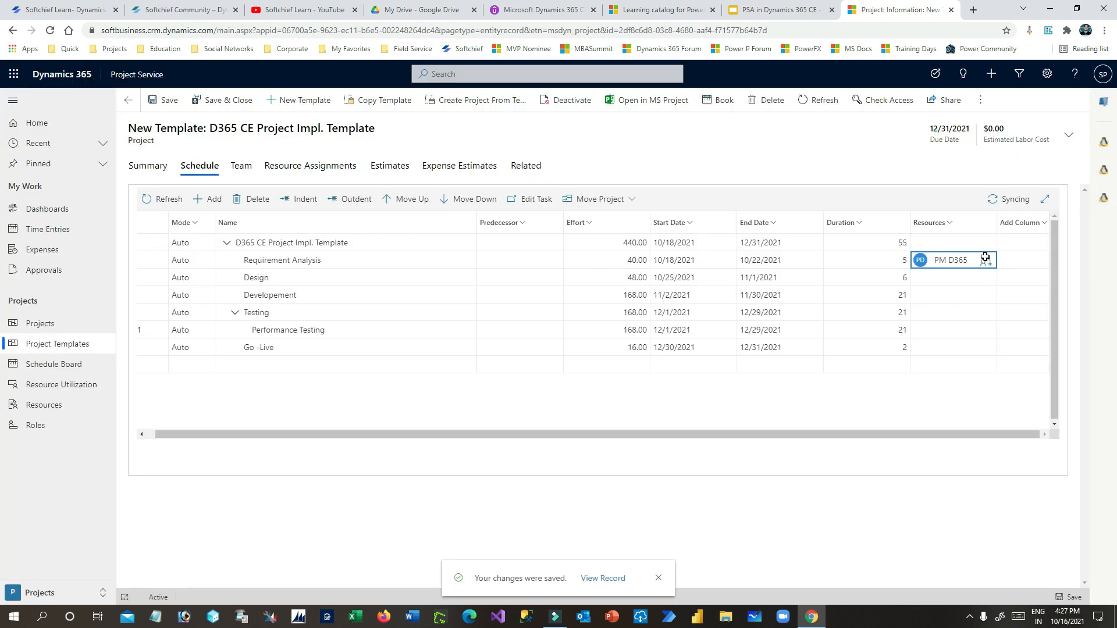
{"action": "left_click", "coordinate": [985, 258]}
- Create team member BA D365 with role Business Analyst D365 and assign it to Design
{"action": "left_click", "coordinate": [969, 377]}
{"action": "left_click", "coordinate": [991, 112]}
{"action": "type", "text": "BA D3"}
{"action": "left_click", "coordinate": [989, 143]}
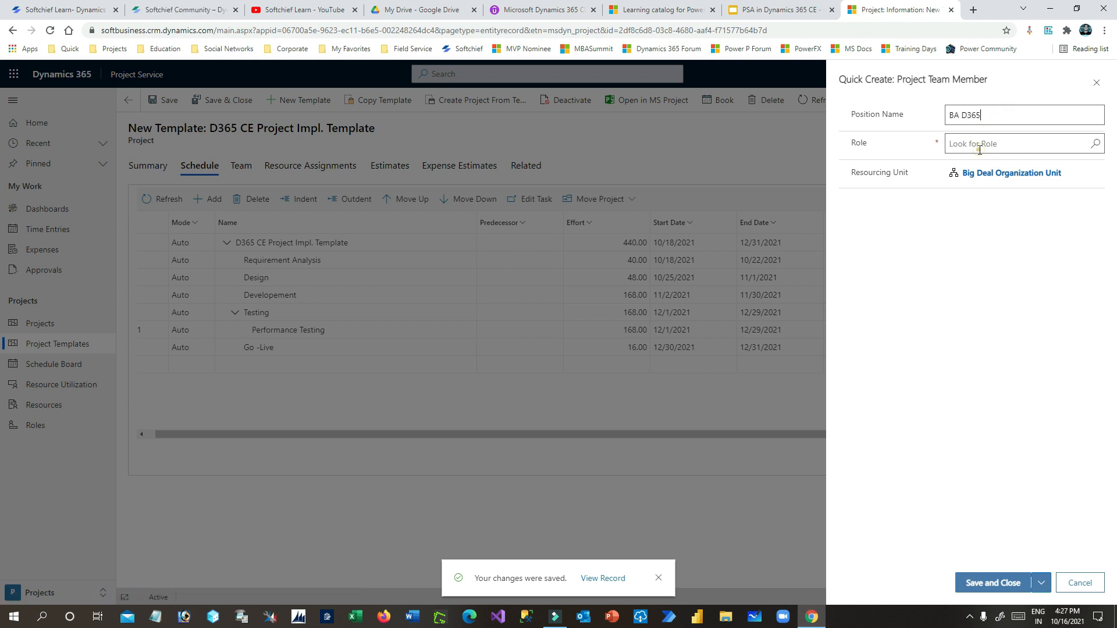
{"action": "left_click", "coordinate": [966, 206]}
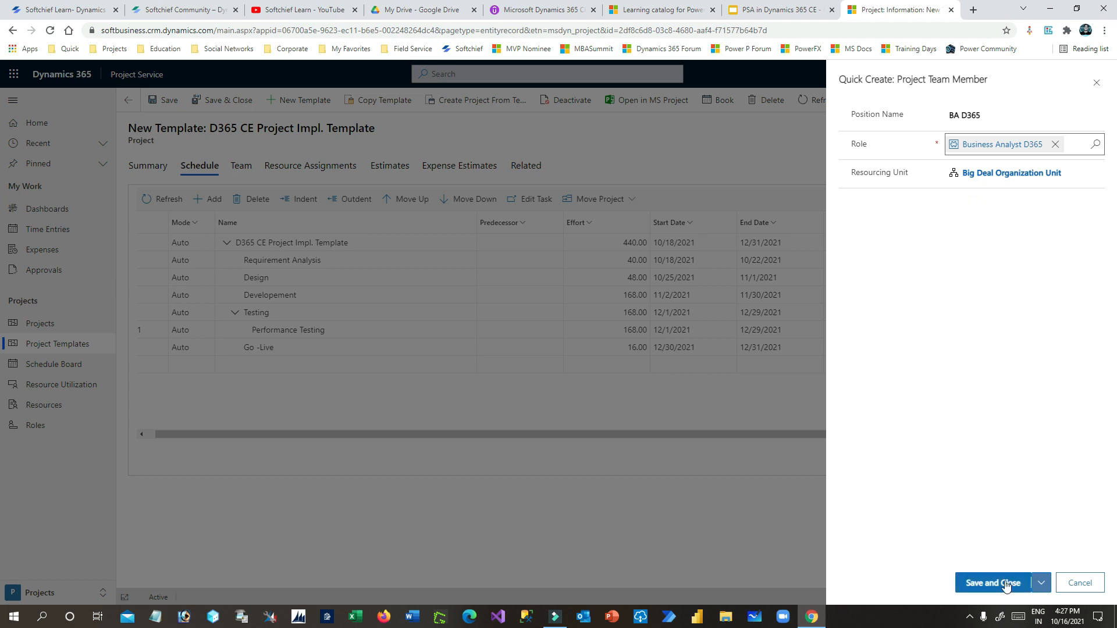
{"action": "left_click", "coordinate": [1005, 583]}
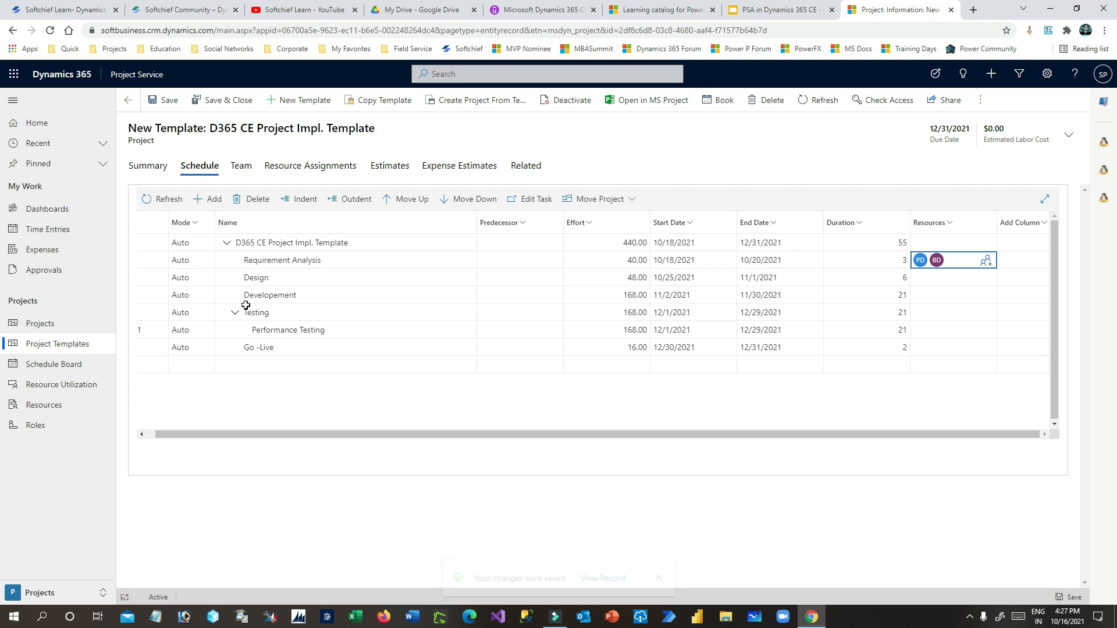
{"action": "left_click", "coordinate": [937, 279]}
{"action": "left_click", "coordinate": [986, 278]}
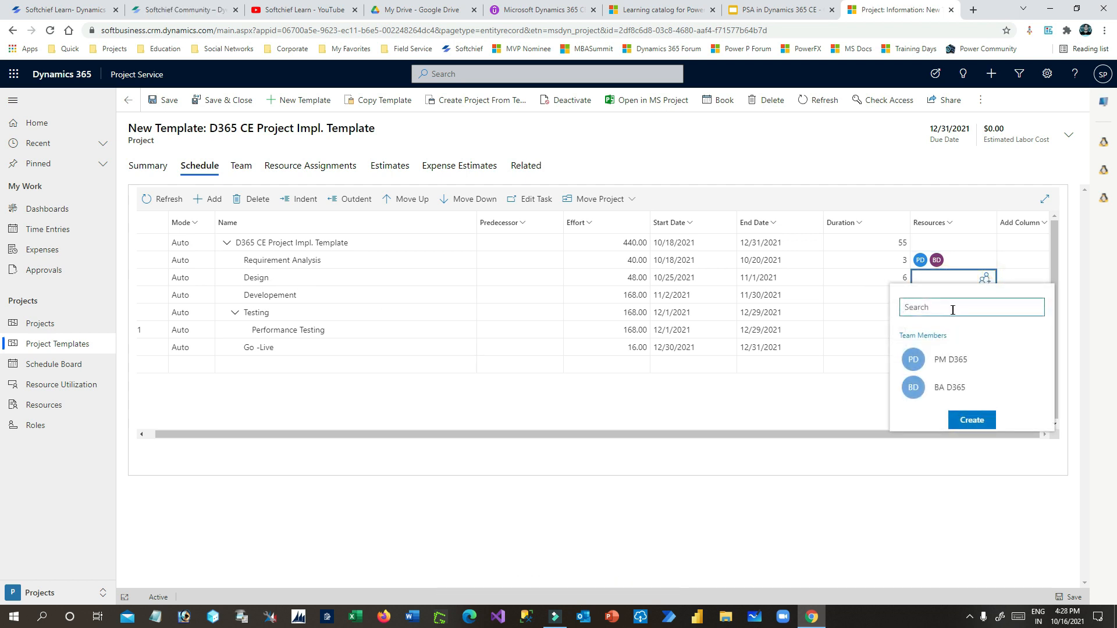
{"action": "left_click", "coordinate": [938, 394]}
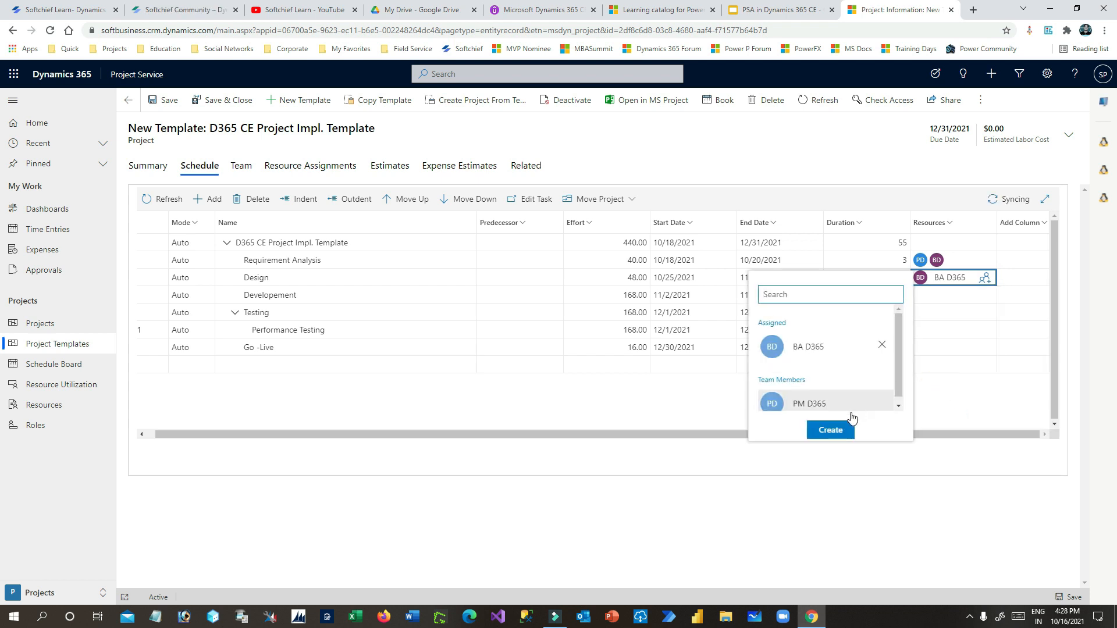
- Create Developer D365 with the Developer D365 role and add it and PM D365 to Design
{"action": "left_click", "coordinate": [830, 429]}
{"action": "left_click", "coordinate": [973, 116]}
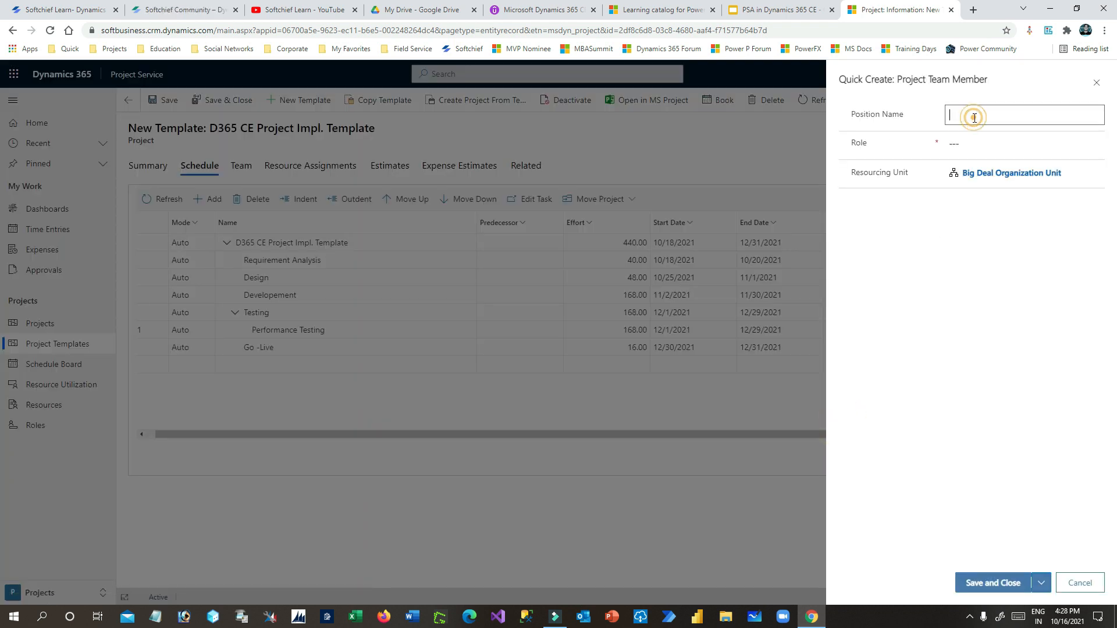
{"action": "type", "text": "Developer D365"}
{"action": "left_click", "coordinate": [968, 143]}
{"action": "left_click", "coordinate": [966, 183]}
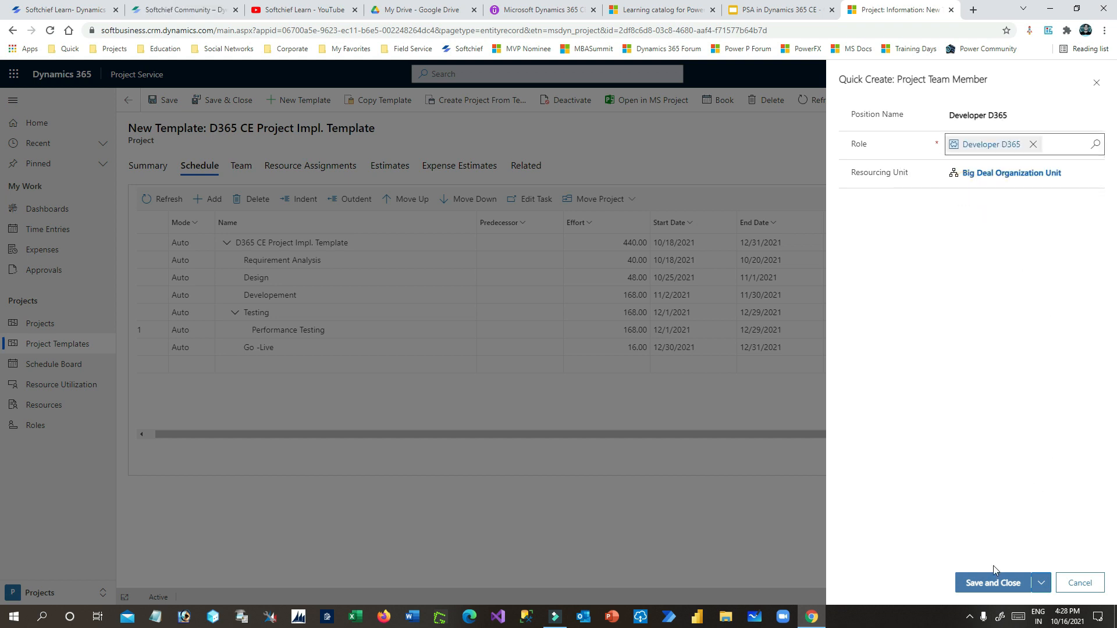
{"action": "left_click", "coordinate": [994, 581]}
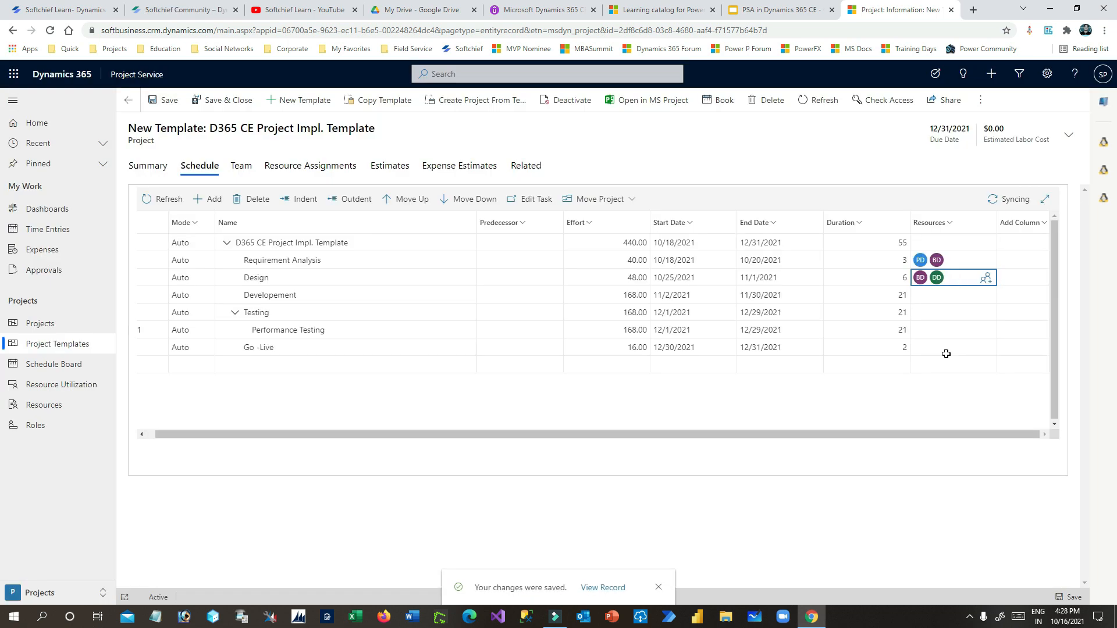
{"action": "left_click", "coordinate": [985, 281]}
{"action": "scroll", "coordinate": [821, 373], "scroll_direction": "down", "scroll_amount": 1}
{"action": "left_click", "coordinate": [803, 405]}
{"action": "left_click", "coordinate": [830, 429]}
- Assign Developer D365 to the Developement and Performance Testing tasks
{"action": "left_click", "coordinate": [957, 297]}
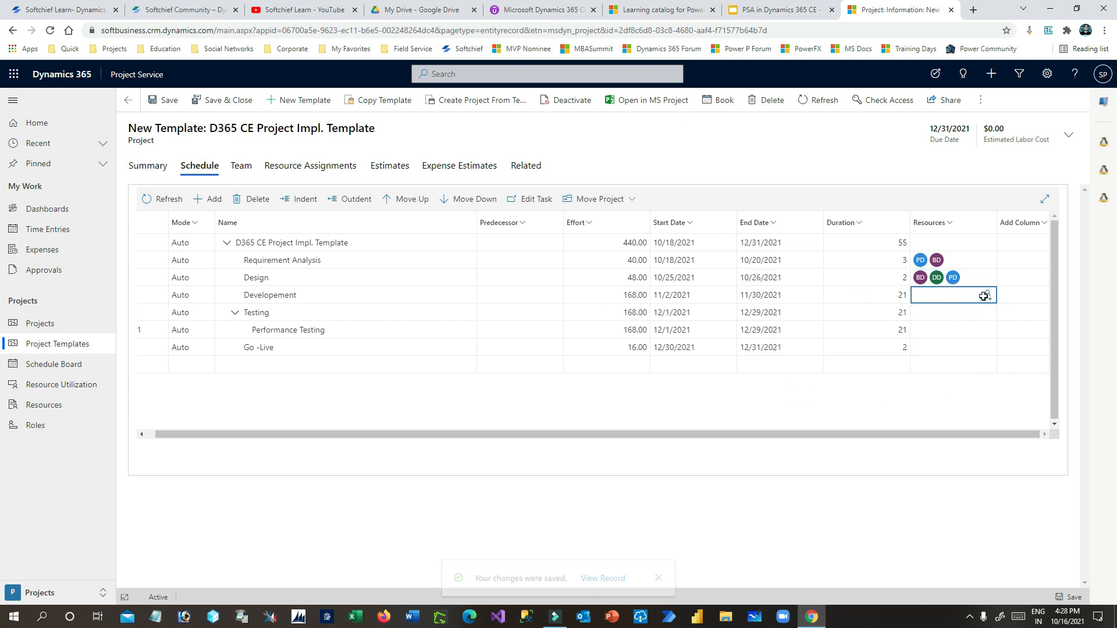
{"action": "left_click", "coordinate": [986, 295]}
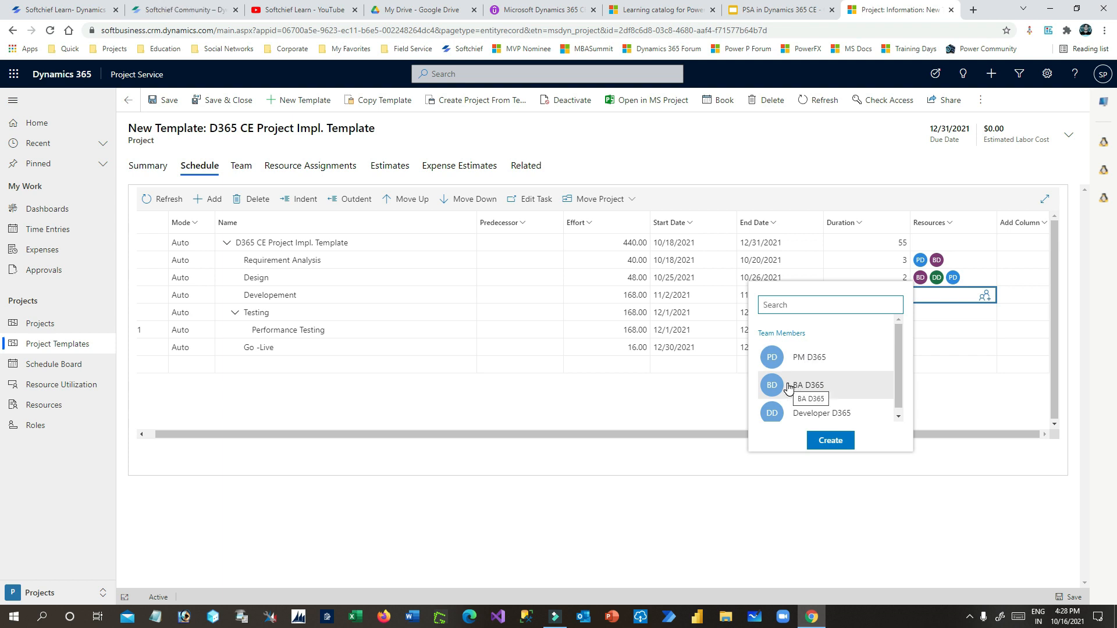
{"action": "left_click", "coordinate": [816, 412]}
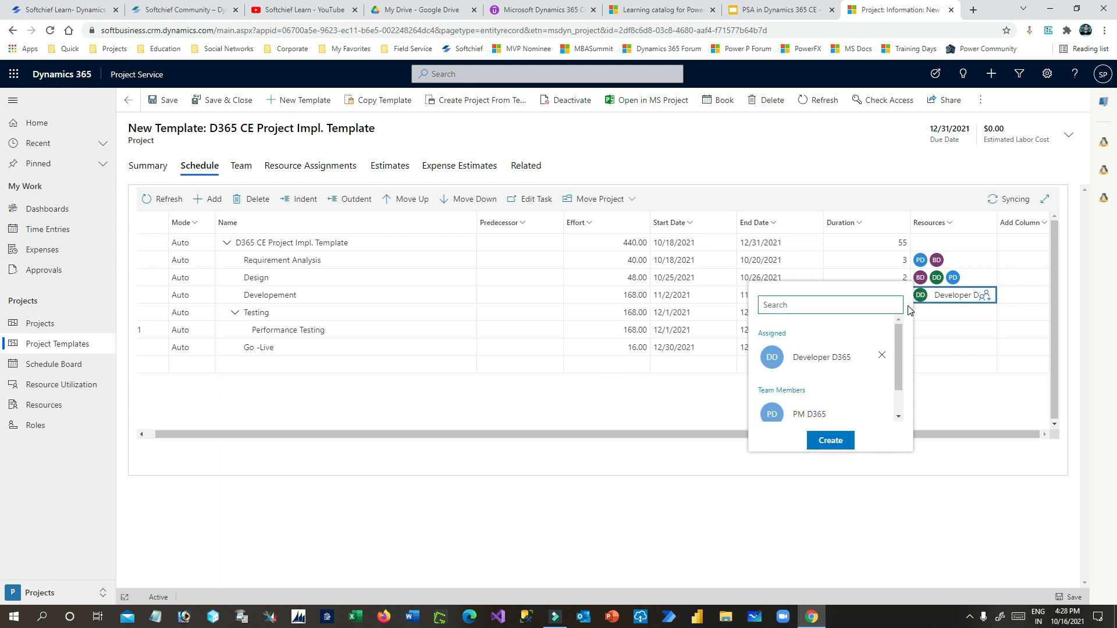
{"action": "left_click", "coordinate": [970, 312]}
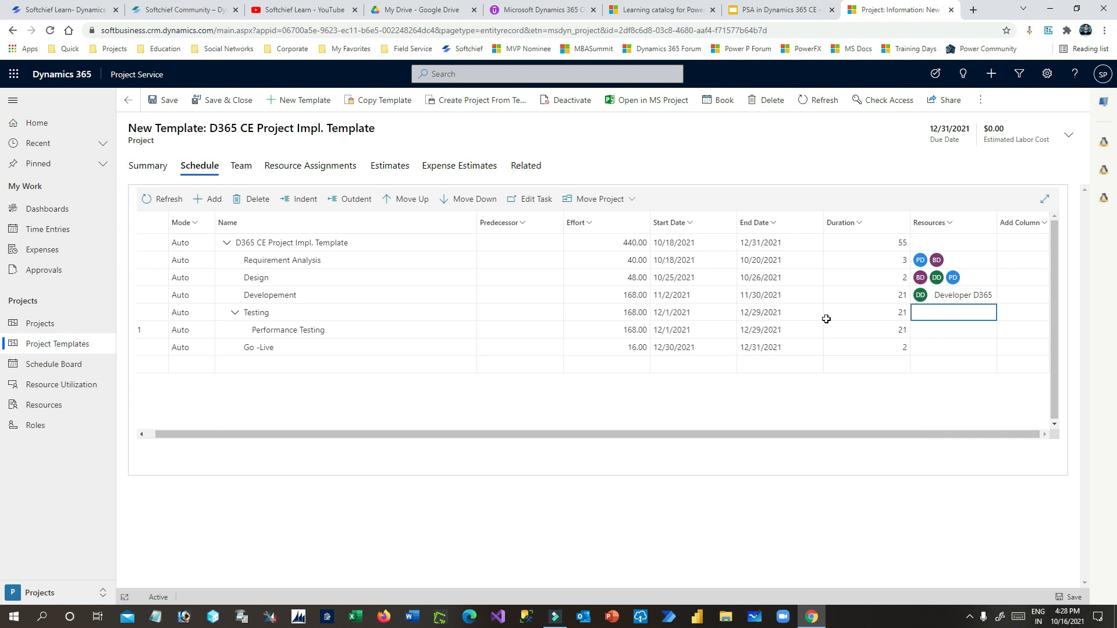
{"action": "left_click", "coordinate": [948, 330]}
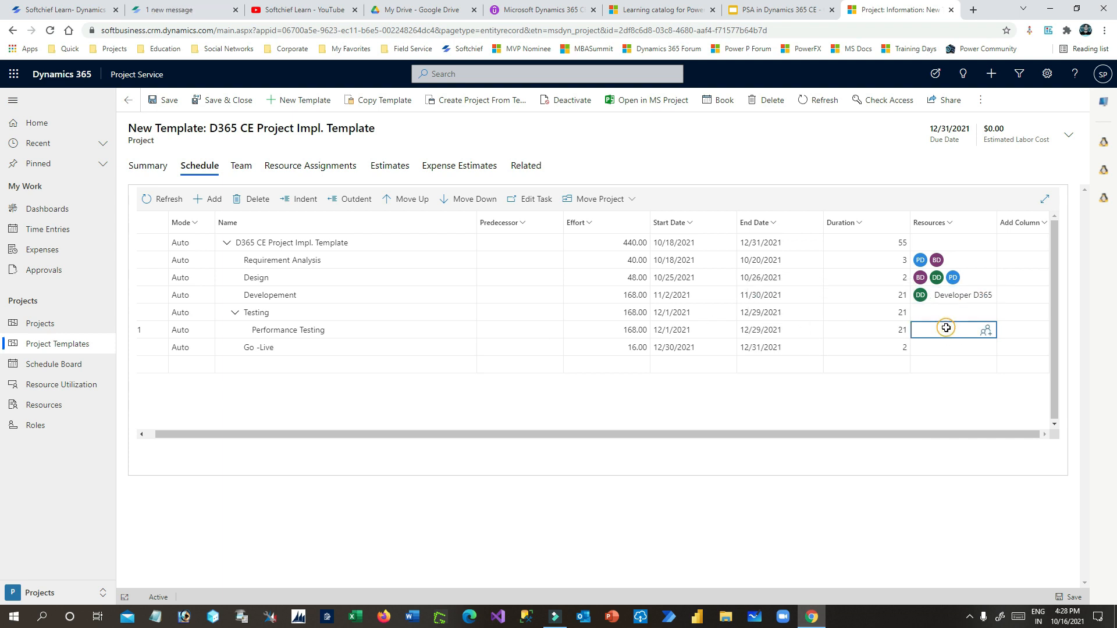
{"action": "left_click", "coordinate": [988, 330]}
{"action": "left_click", "coordinate": [826, 409]}
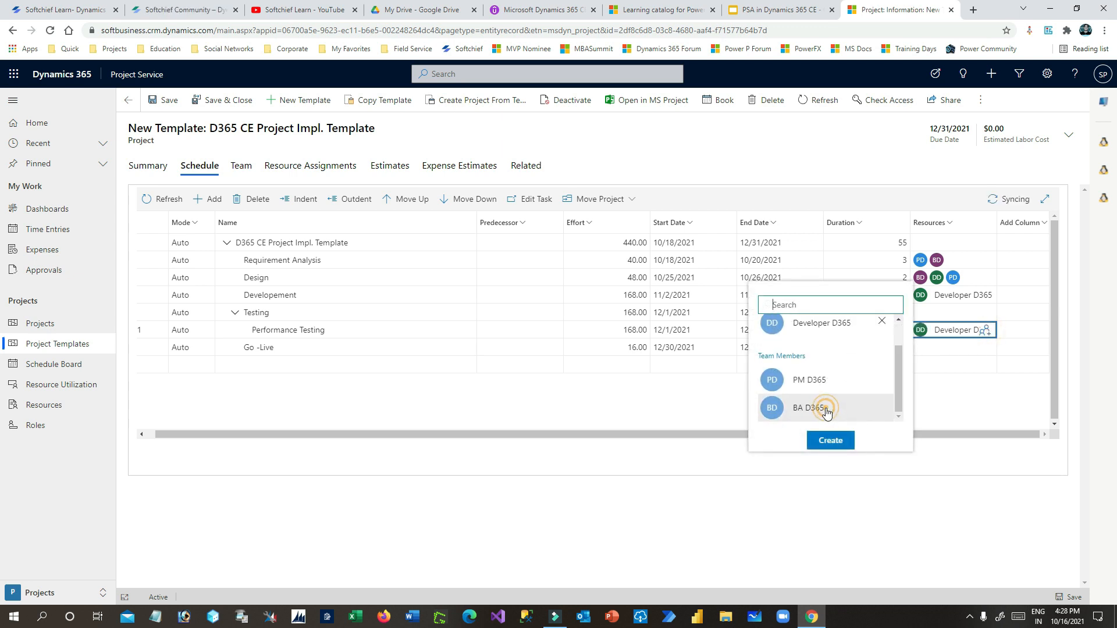
- Assign PM D365, BA D365 and Developer D365 to Go -Live
{"action": "left_click", "coordinate": [954, 349]}
{"action": "left_click", "coordinate": [986, 347]}
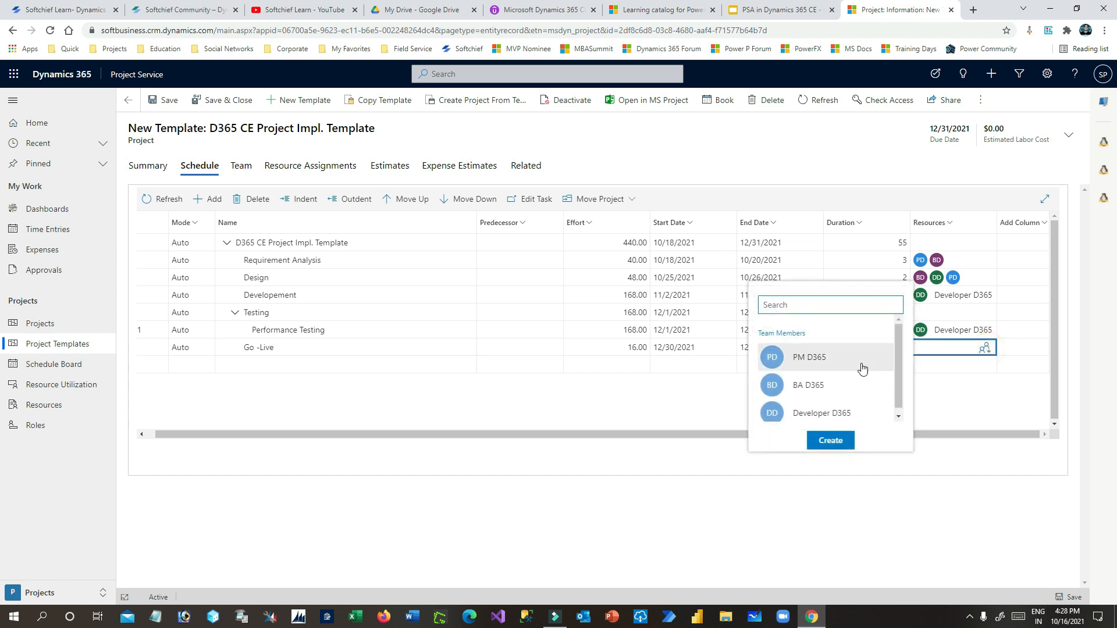
{"action": "left_click", "coordinate": [813, 359]}
{"action": "left_click", "coordinate": [803, 412]}
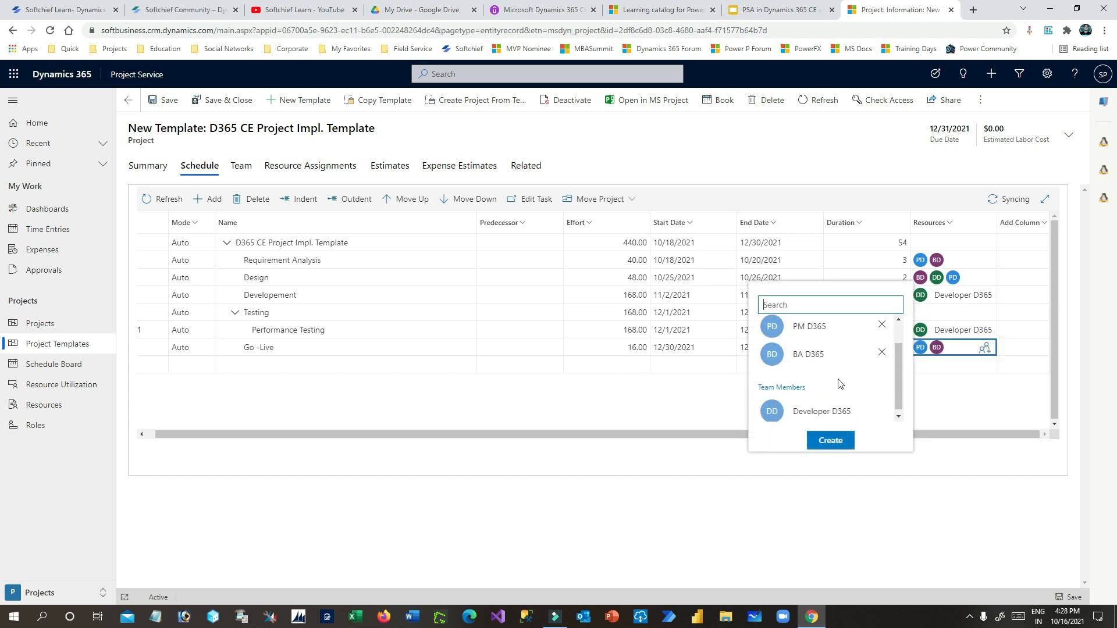
{"action": "left_click", "coordinate": [816, 419]}
{"action": "left_click", "coordinate": [1002, 401]}
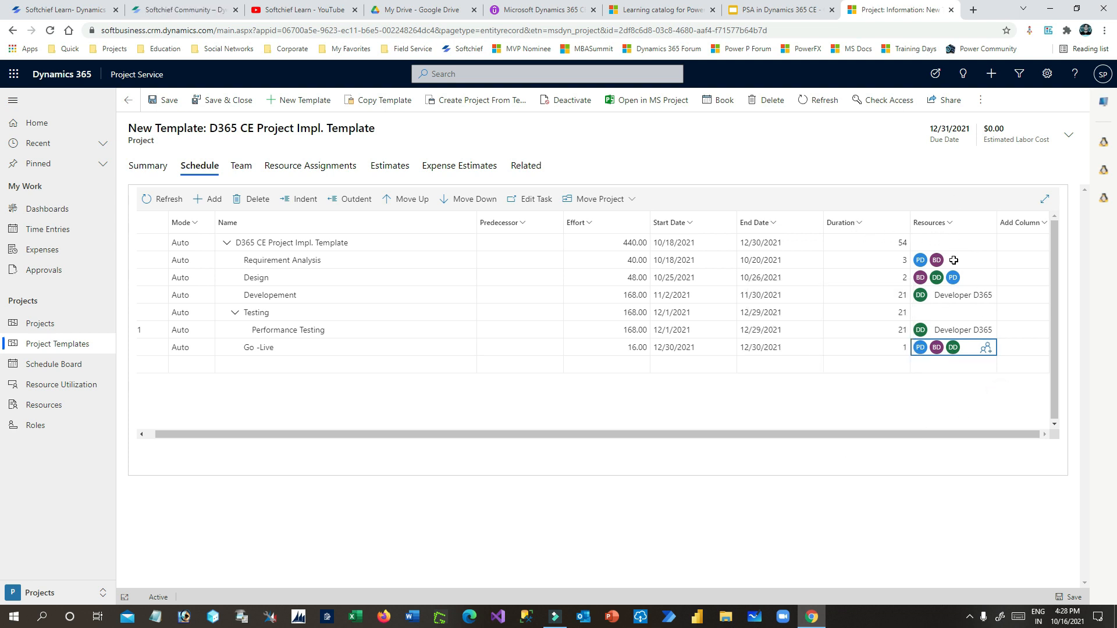
{"action": "left_click", "coordinate": [958, 260]}
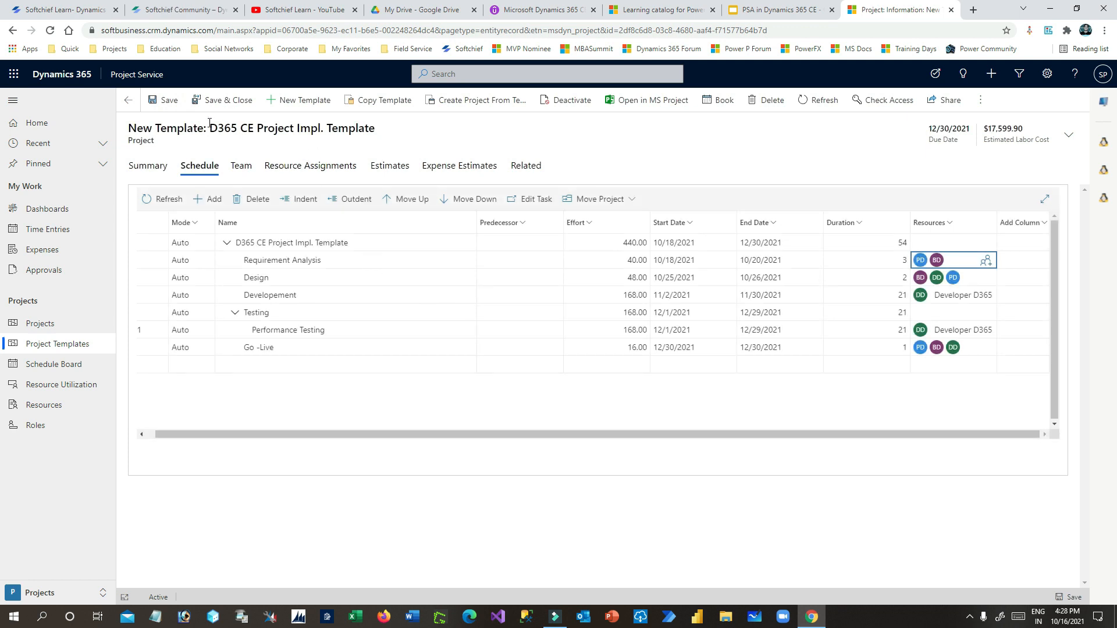
{"action": "left_click_drag", "start_coordinate": [208, 123], "coordinate": [387, 128]}
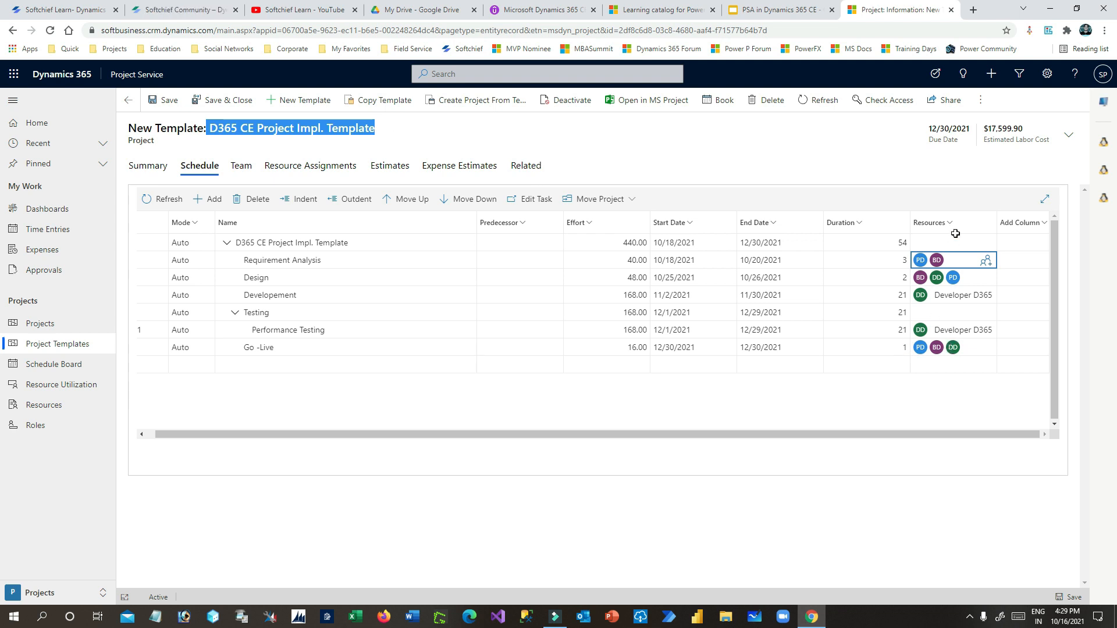
- Set the Go -Live end date to 12/31/2021
{"action": "left_click", "coordinate": [773, 348]}
{"action": "left_click", "coordinate": [806, 349]}
{"action": "left_click", "coordinate": [913, 409]}
{"action": "left_click", "coordinate": [760, 365]}
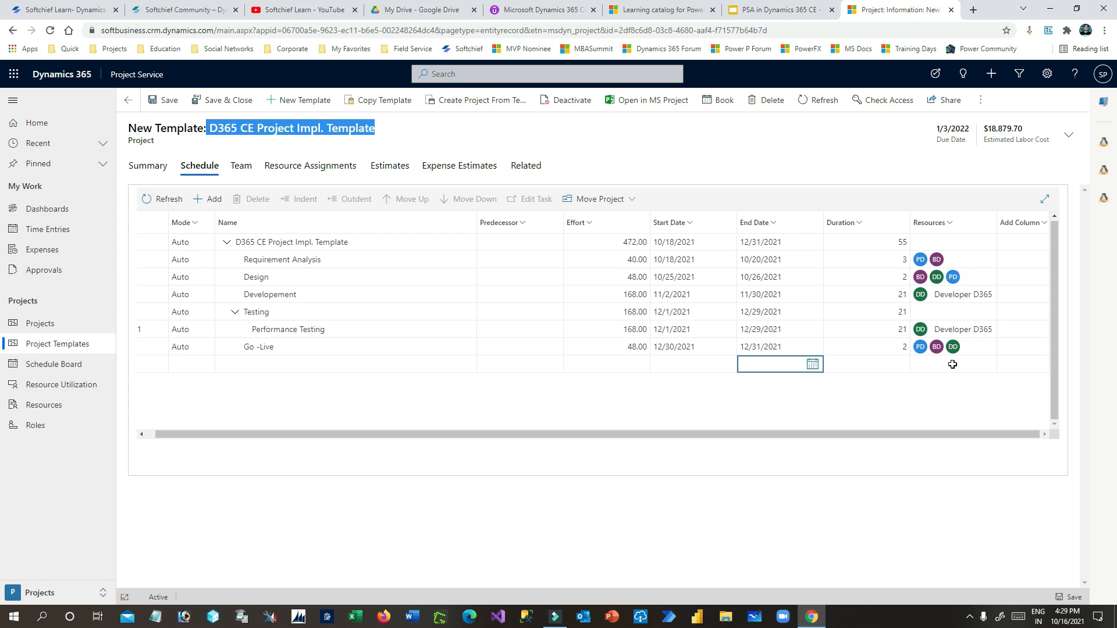
{"action": "left_click", "coordinate": [241, 169]}
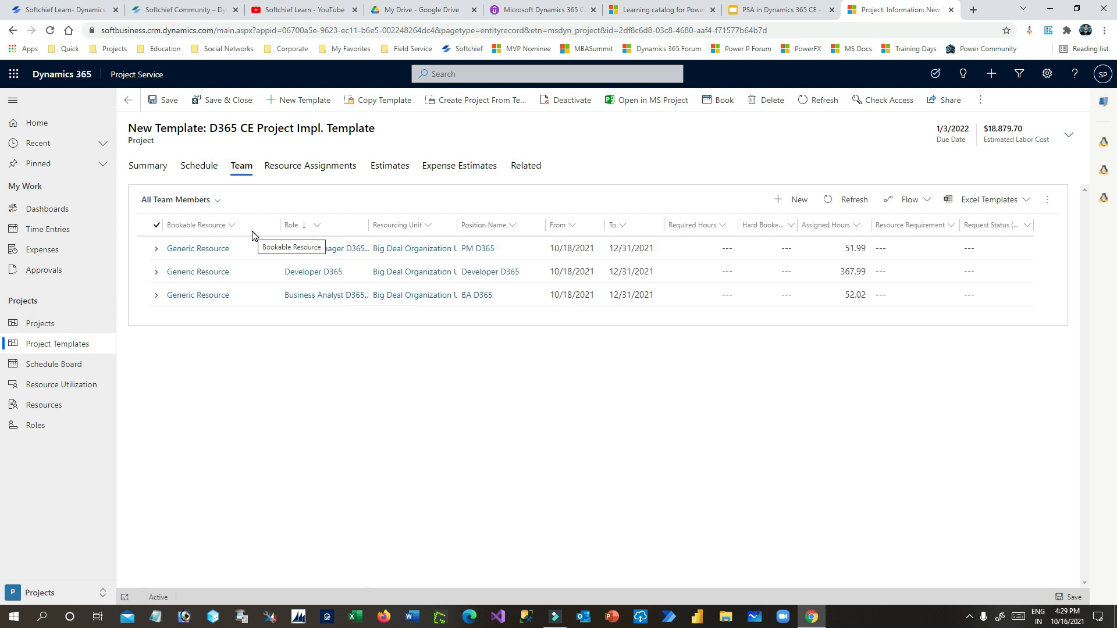
{"action": "left_click_drag", "start_coordinate": [366, 224], "coordinate": [378, 224]}
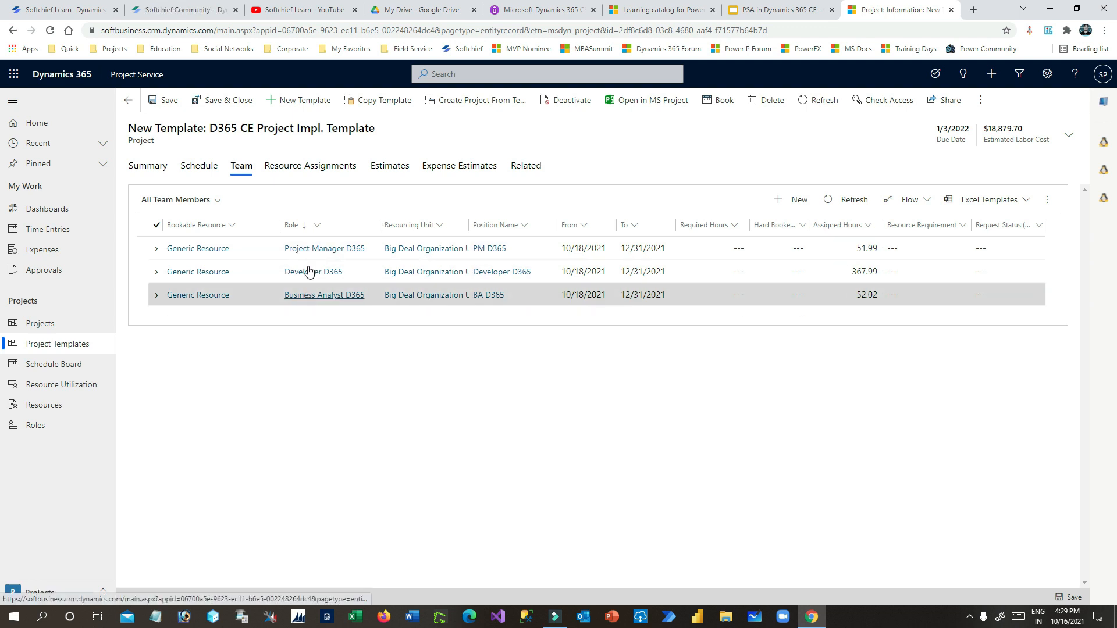
{"action": "left_click", "coordinate": [166, 101]}
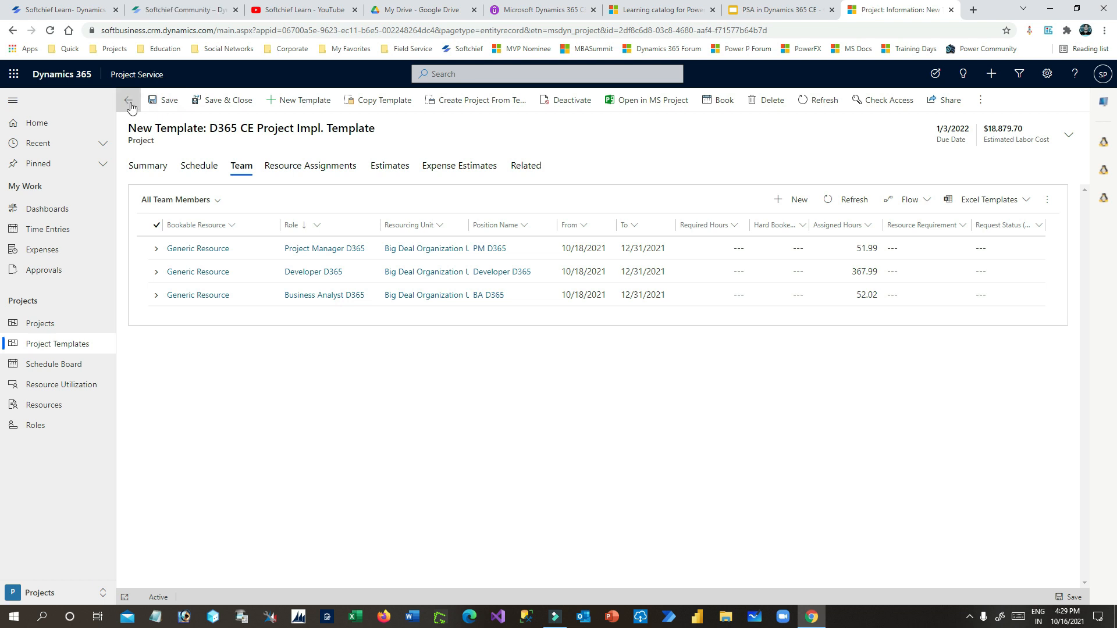
{"action": "left_click", "coordinate": [58, 589]}
- Browse the Resources and Sales areas and open the D365 CE Impl. and 5 License quote
{"action": "left_click", "coordinate": [62, 510]}
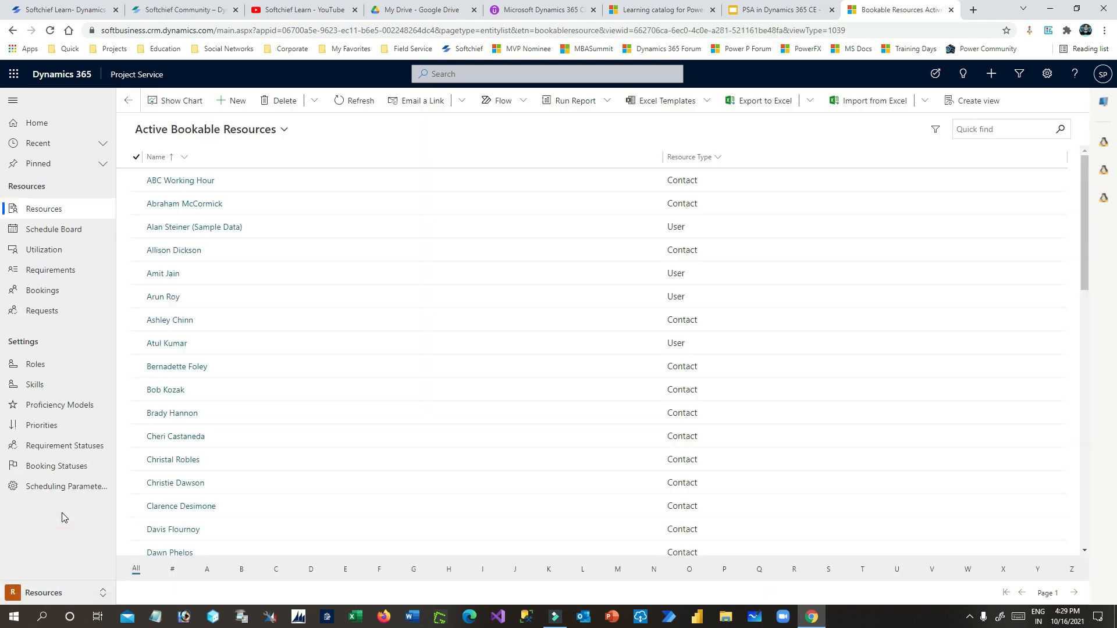
{"action": "left_click", "coordinate": [58, 592]}
{"action": "left_click", "coordinate": [58, 528]}
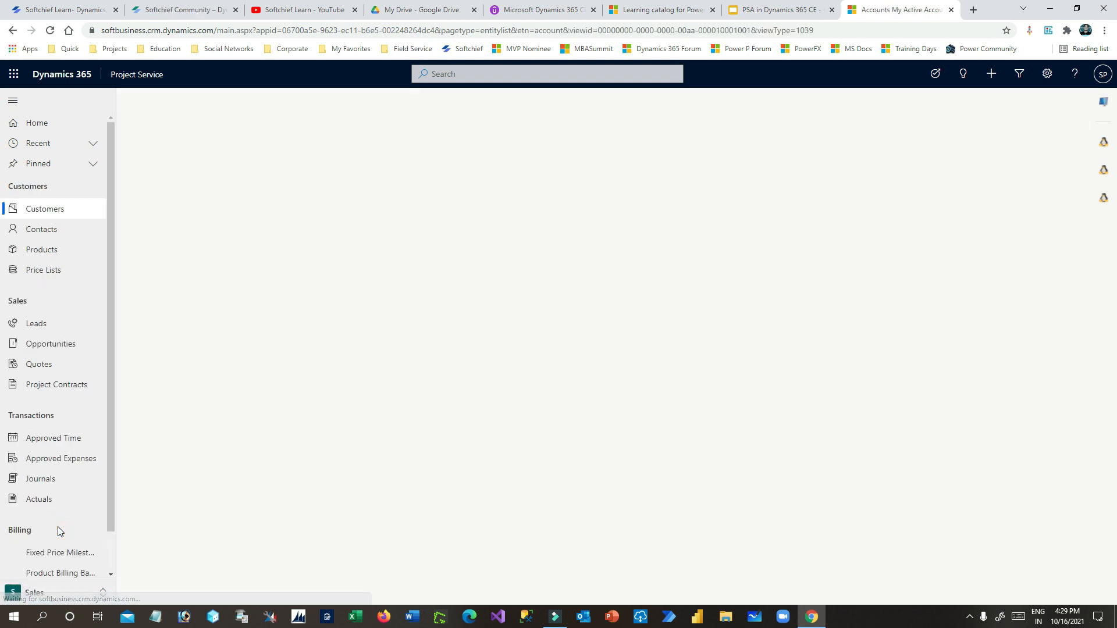
{"action": "left_click", "coordinate": [50, 367]}
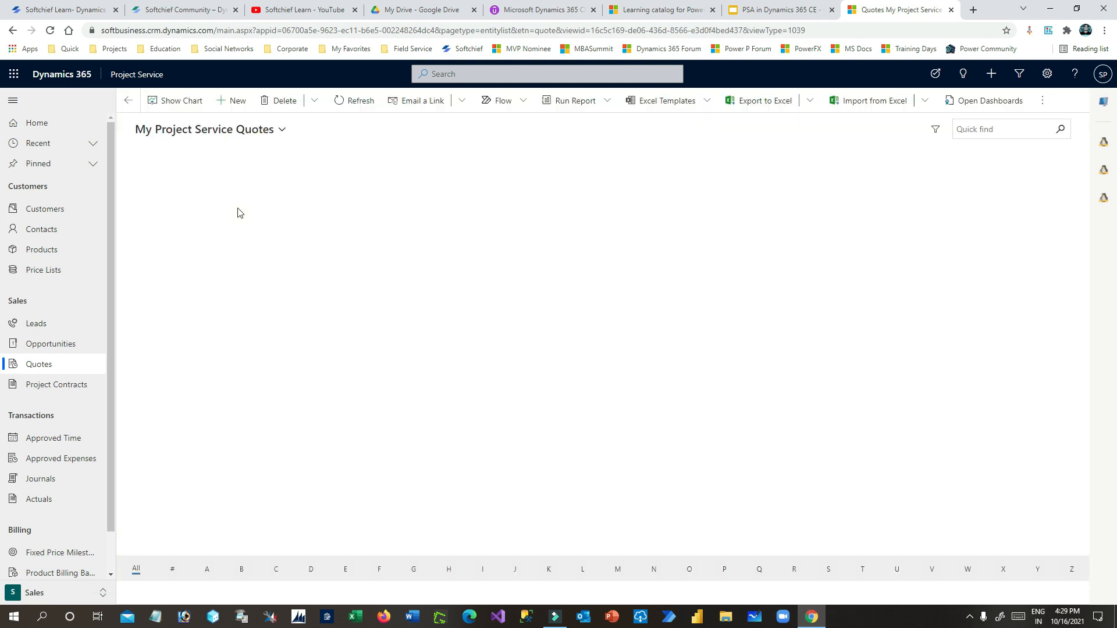
{"action": "left_click", "coordinate": [273, 185]}
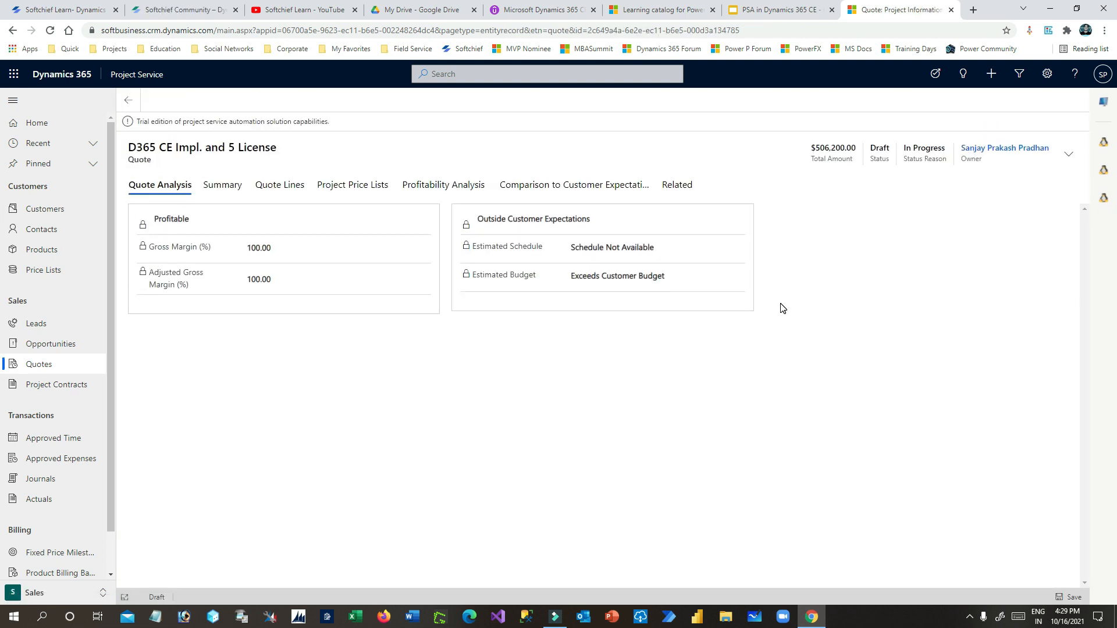
- Review the D365 CE Project Impl. Template's schedule and team, then show the projects list
{"action": "left_click", "coordinate": [66, 594]}
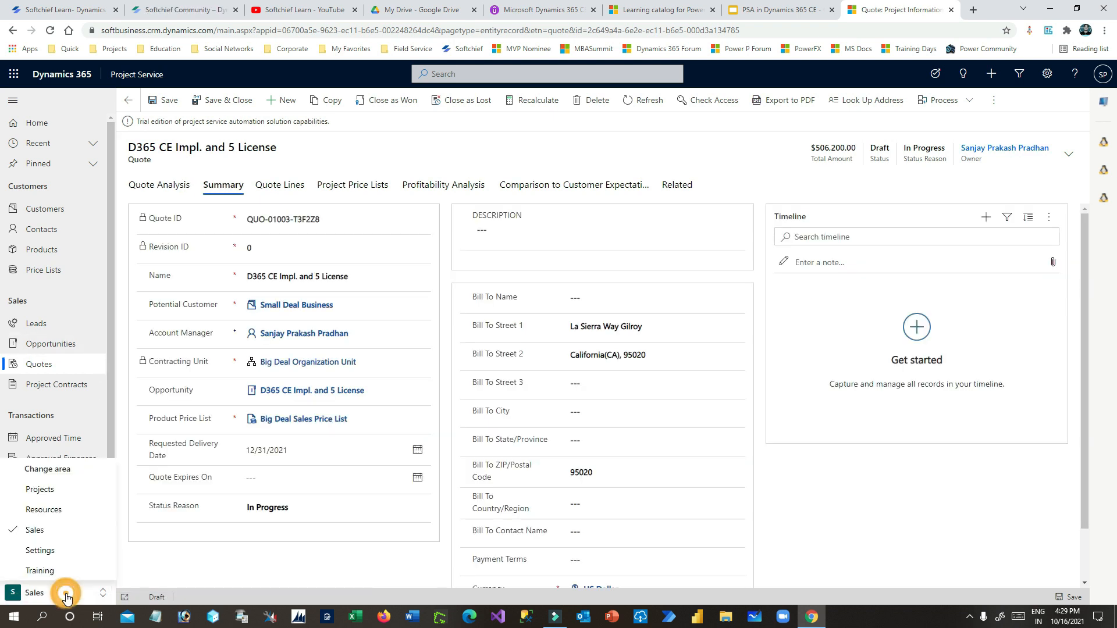
{"action": "left_click", "coordinate": [65, 488]}
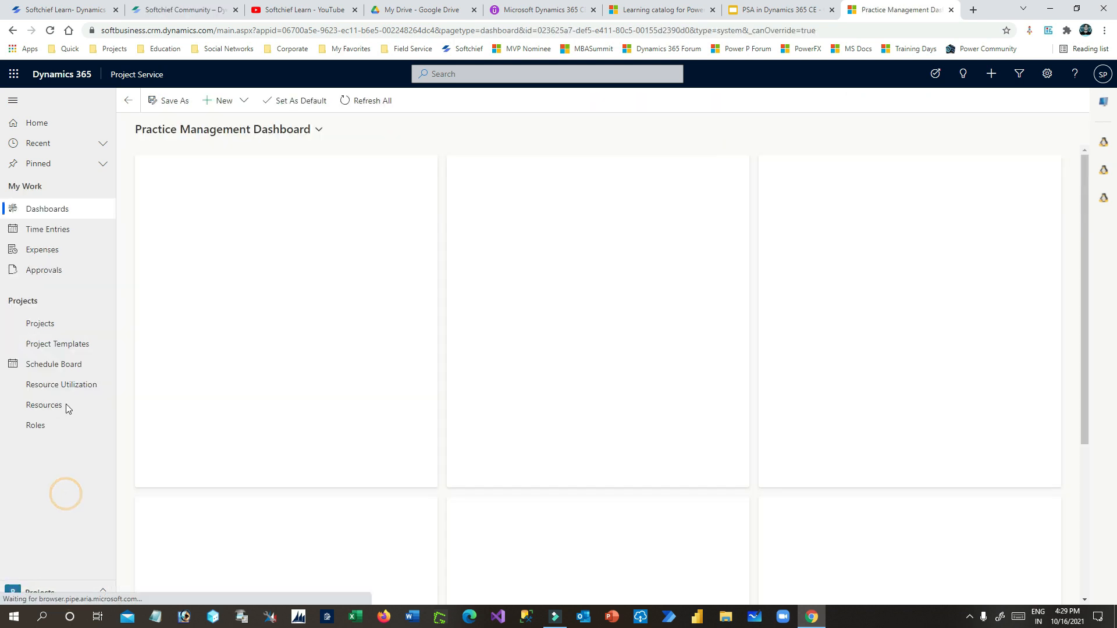
{"action": "left_click", "coordinate": [70, 344]}
{"action": "double_click", "coordinate": [273, 183]}
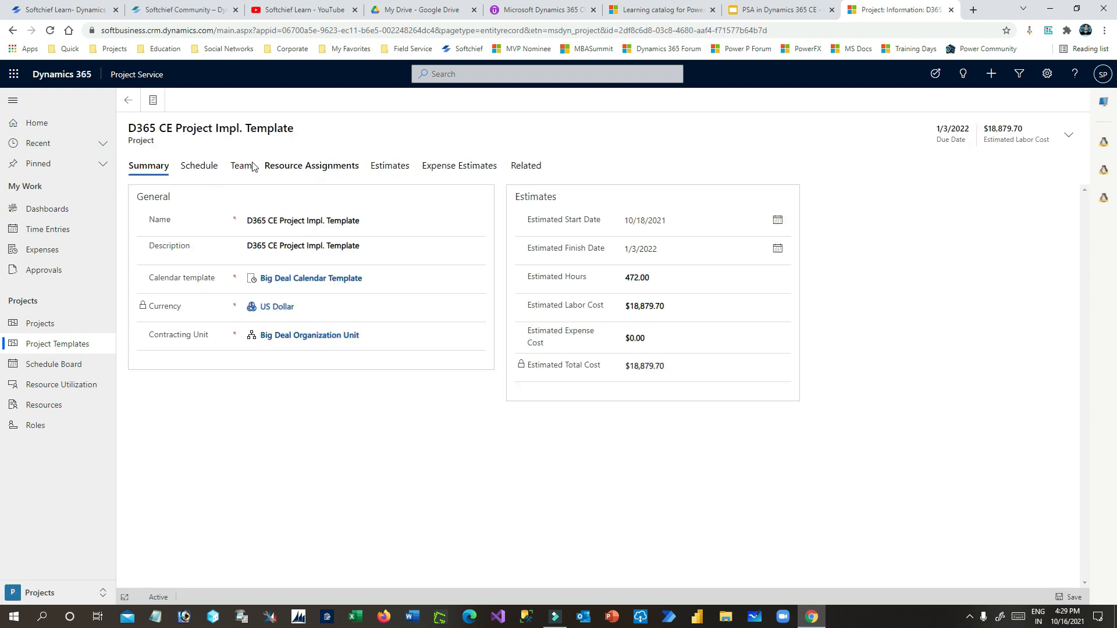
{"action": "left_click", "coordinate": [201, 166]}
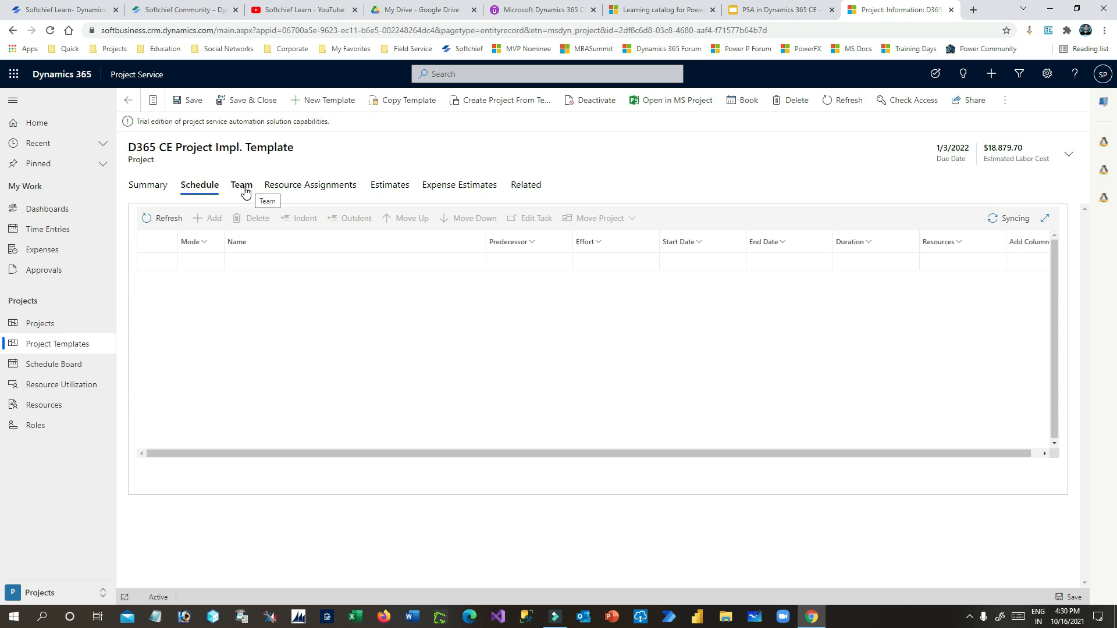
{"action": "left_click", "coordinate": [243, 187]}
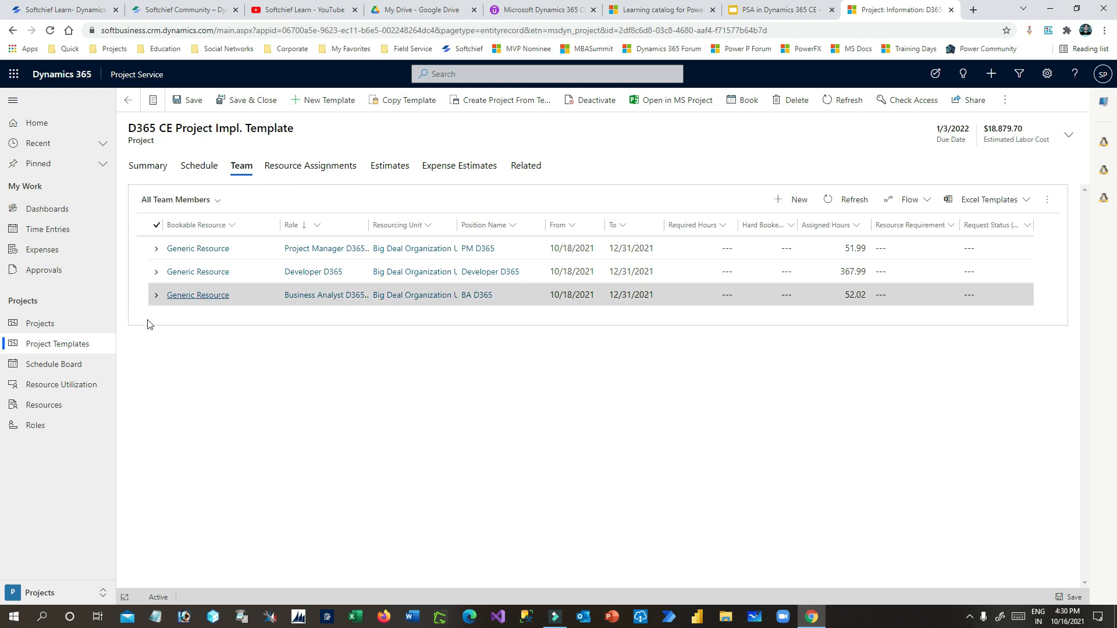
{"action": "left_click", "coordinate": [56, 325]}
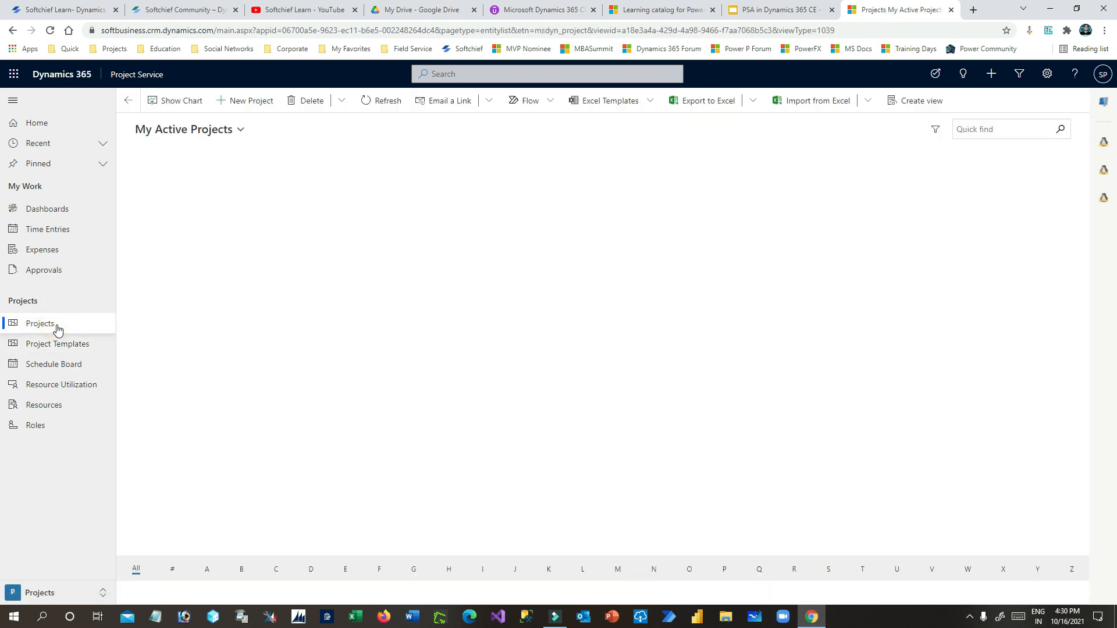
- Start a new project based on the D365 CE Project Impl. Template
{"action": "left_click", "coordinate": [242, 104]}
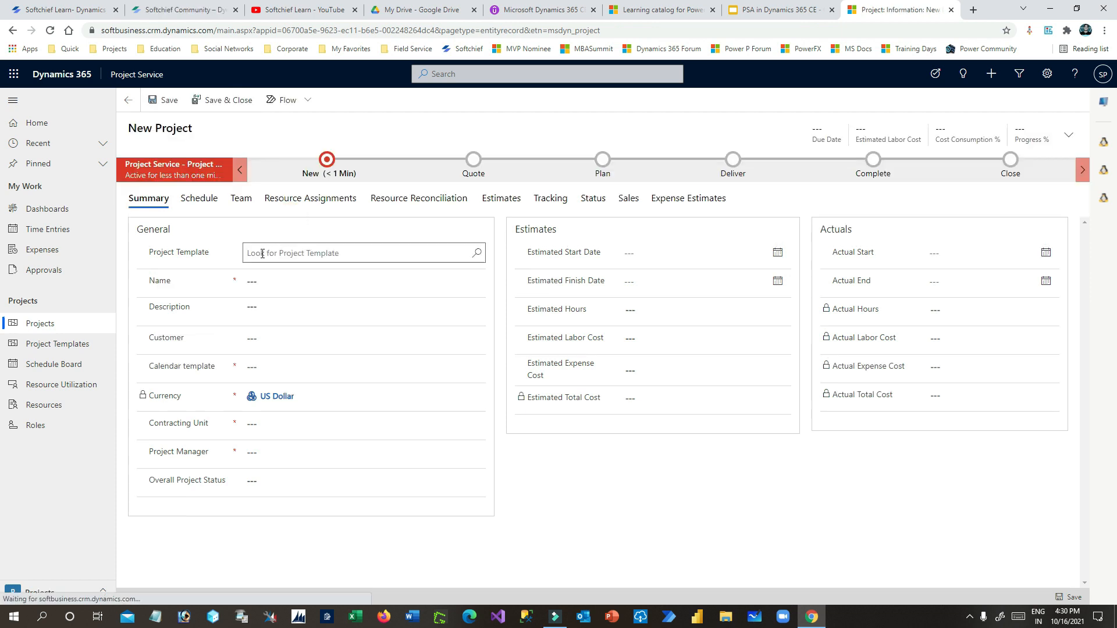
{"action": "left_click", "coordinate": [272, 278]}
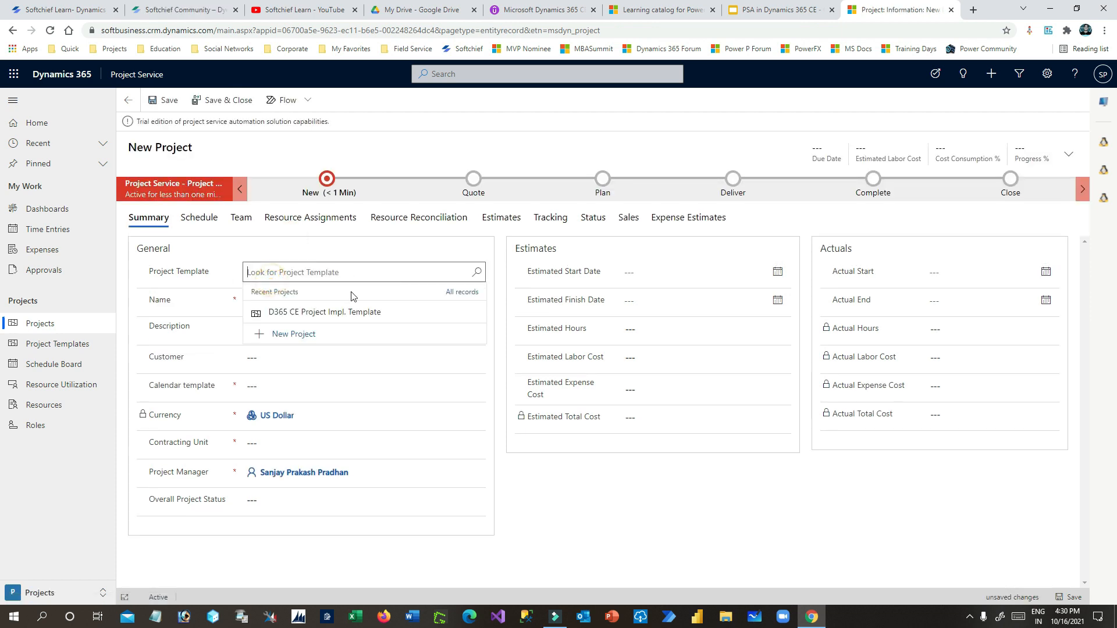
{"action": "left_click", "coordinate": [368, 313]}
{"action": "left_click", "coordinate": [307, 302]}
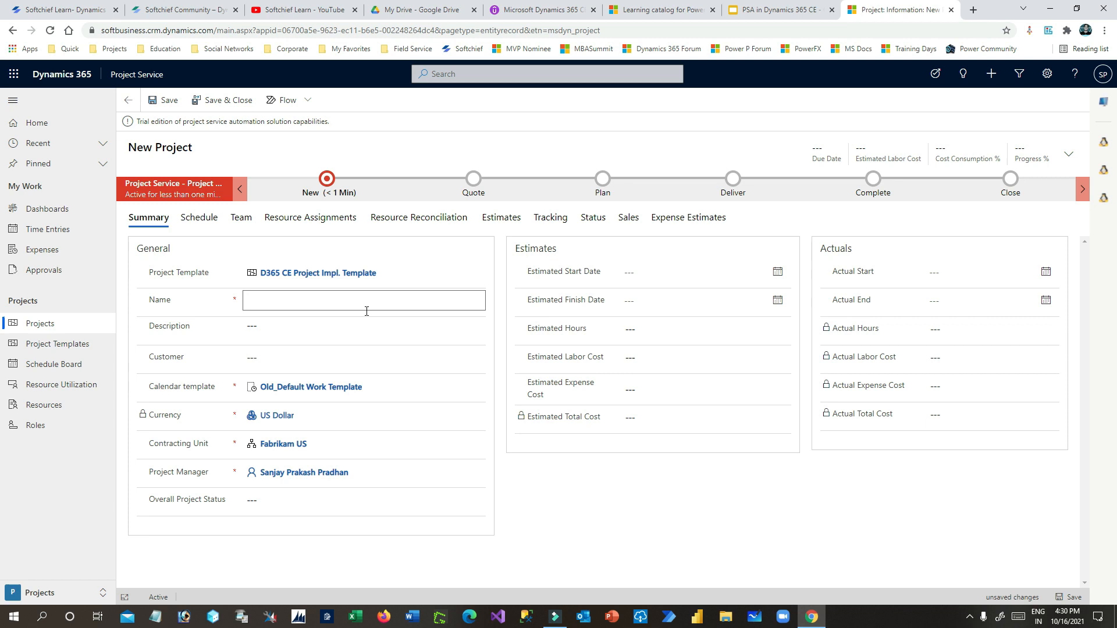
- Name the project 'D365 Project for Small Deal Company' and use the same text as description
{"action": "type", "text": "D365 Proejct"}
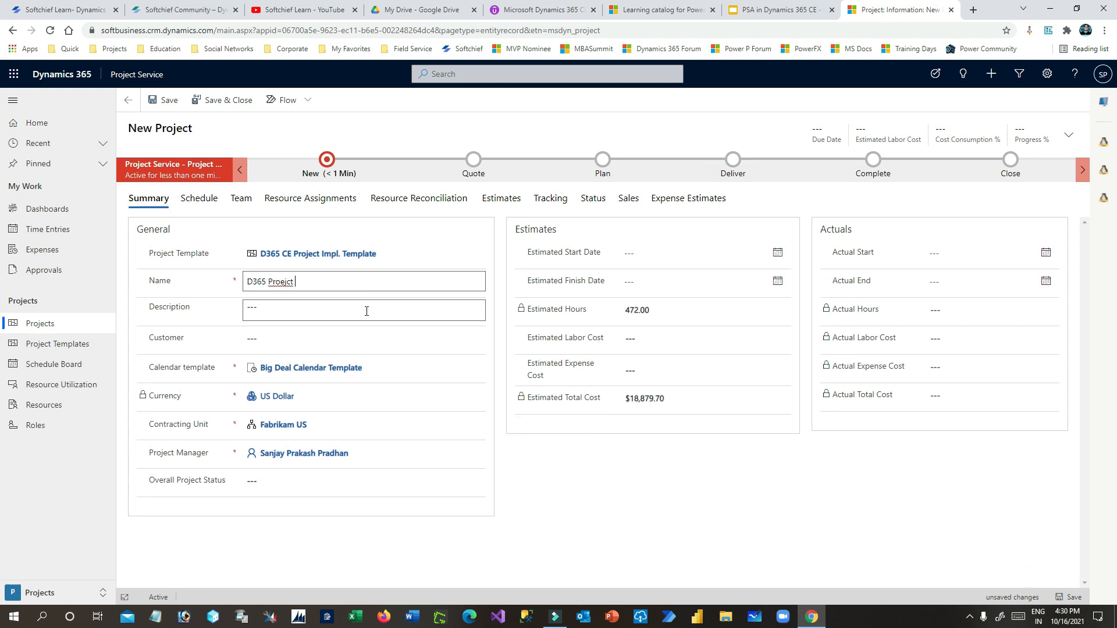
{"action": "key", "text": "BackSpace"}
{"action": "type", "text": "ject for b"}
{"action": "key", "text": "BackSpace"}
{"action": "type", "text": "Small Deal Com"}
{"action": "right_click", "coordinate": [375, 290]}
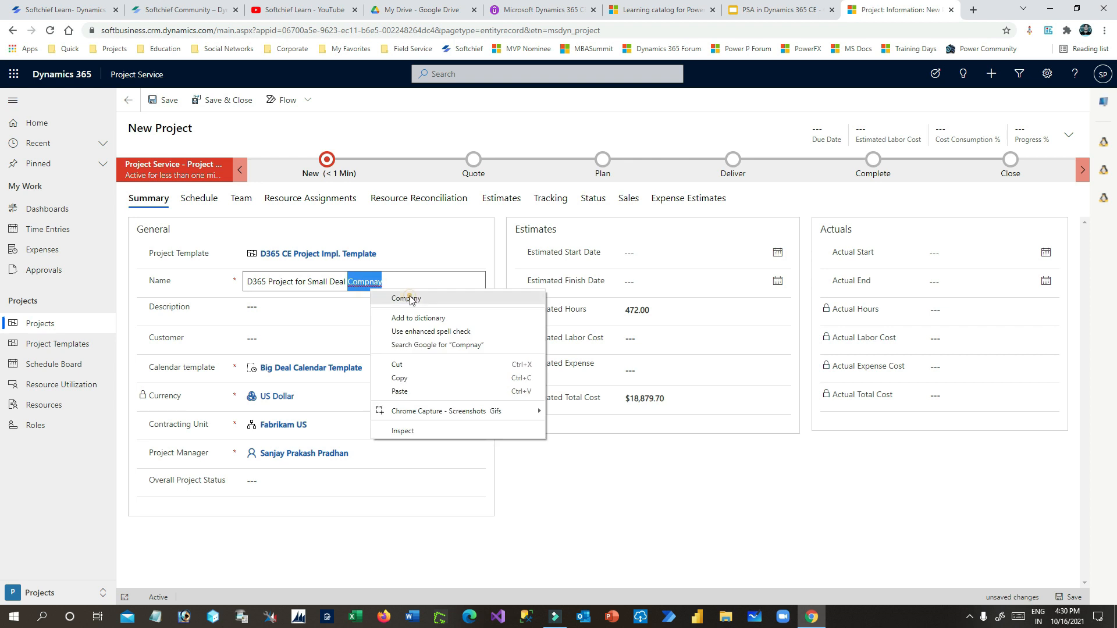
{"action": "left_click", "coordinate": [400, 295]}
{"action": "key", "text": "ctrl+a"}
{"action": "key", "text": "ctrl+c"}
{"action": "left_click", "coordinate": [368, 319]}
{"action": "key", "text": "ctrl+v"}
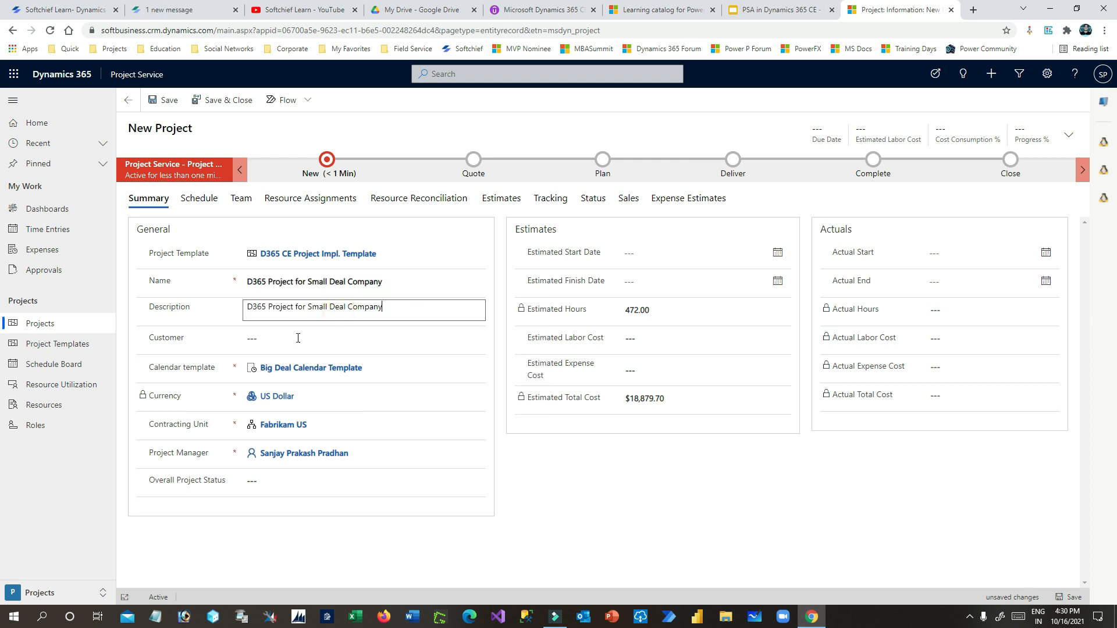
- Set customer to Small Deal Business and contracting unit to Big Deal Organization Unit
{"action": "left_click", "coordinate": [274, 330]}
{"action": "left_click", "coordinate": [314, 379]}
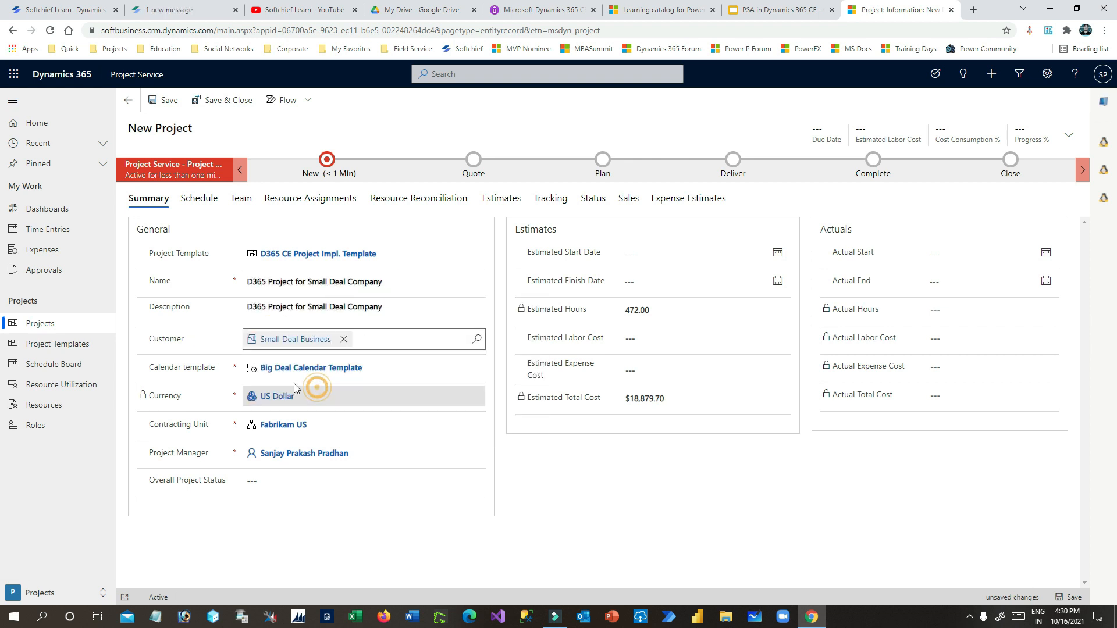
{"action": "left_click", "coordinate": [153, 367]}
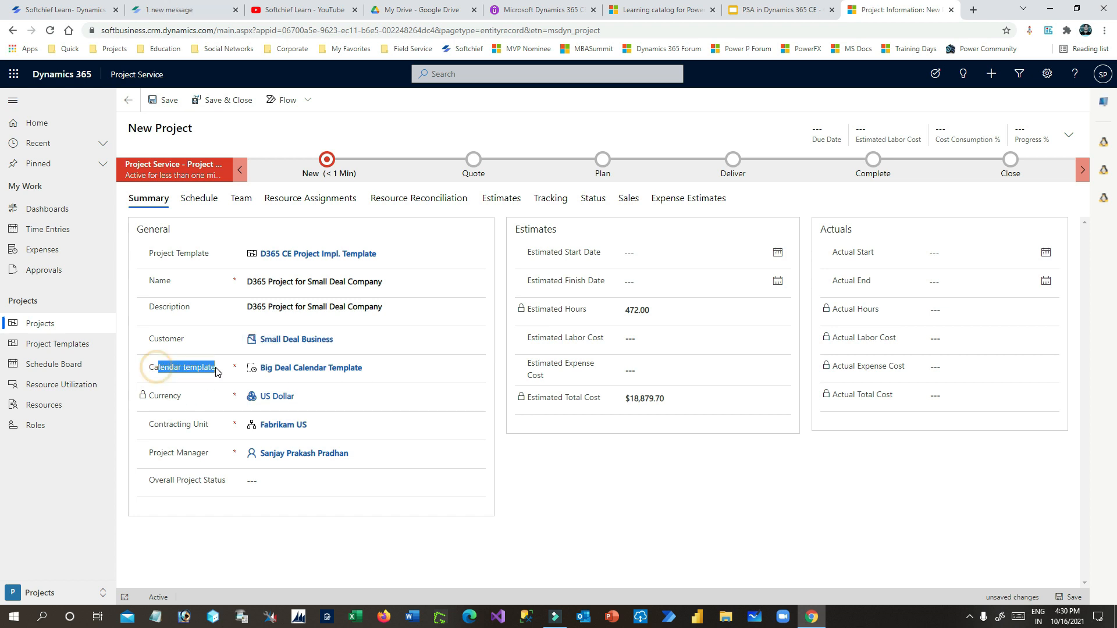
{"action": "left_click", "coordinate": [323, 425]}
{"action": "left_click", "coordinate": [482, 426]}
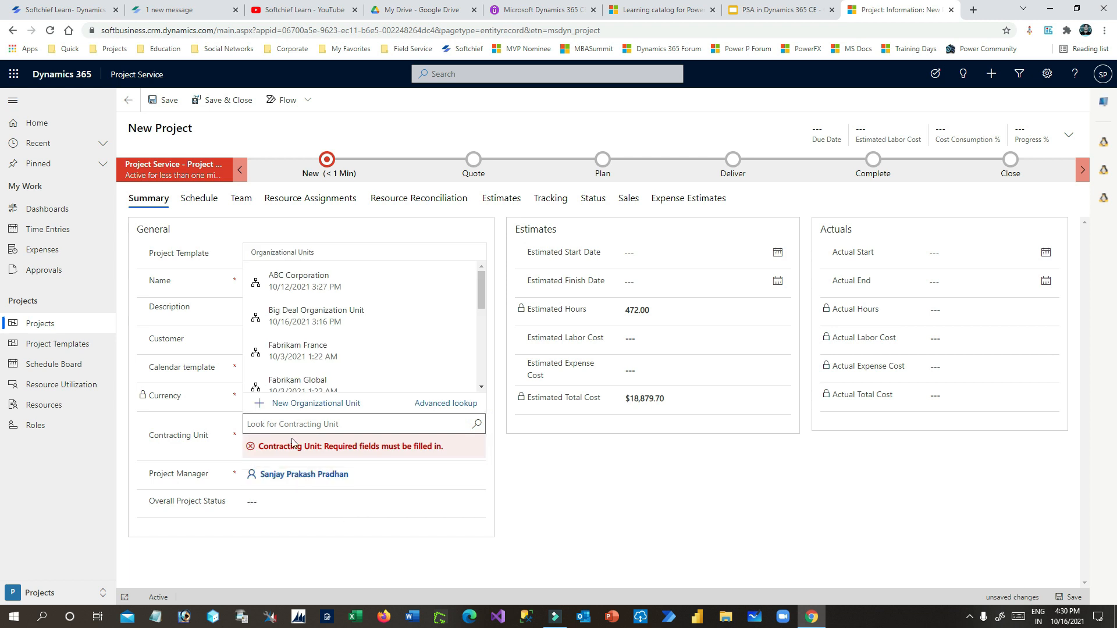
{"action": "left_click", "coordinate": [294, 317]}
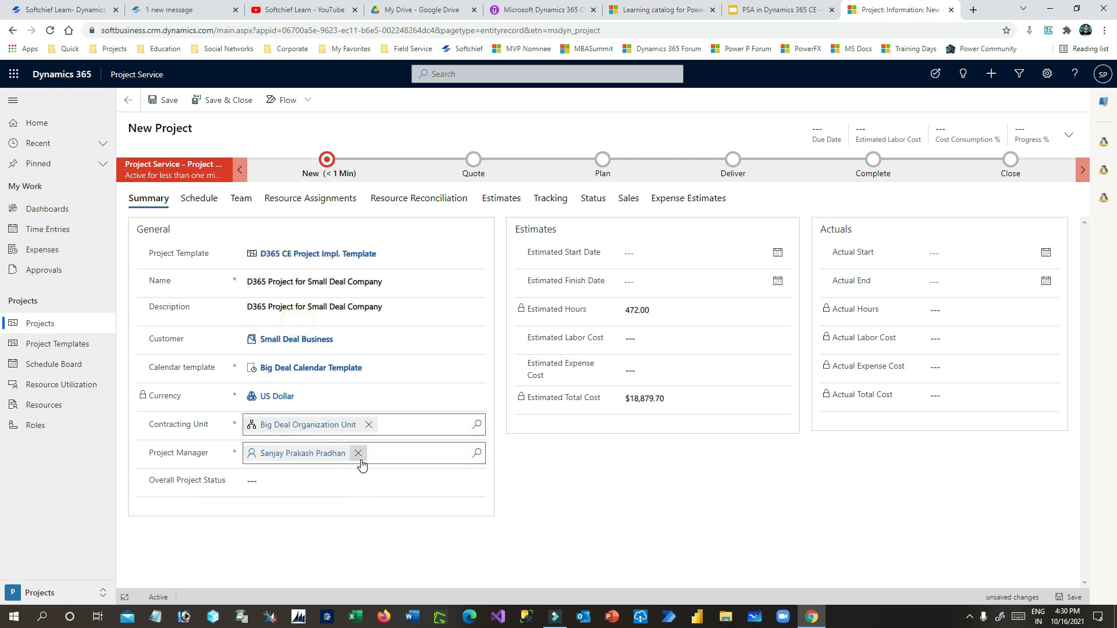
- Replace the project manager with a user found by searching the user list
{"action": "left_click", "coordinate": [166, 452]}
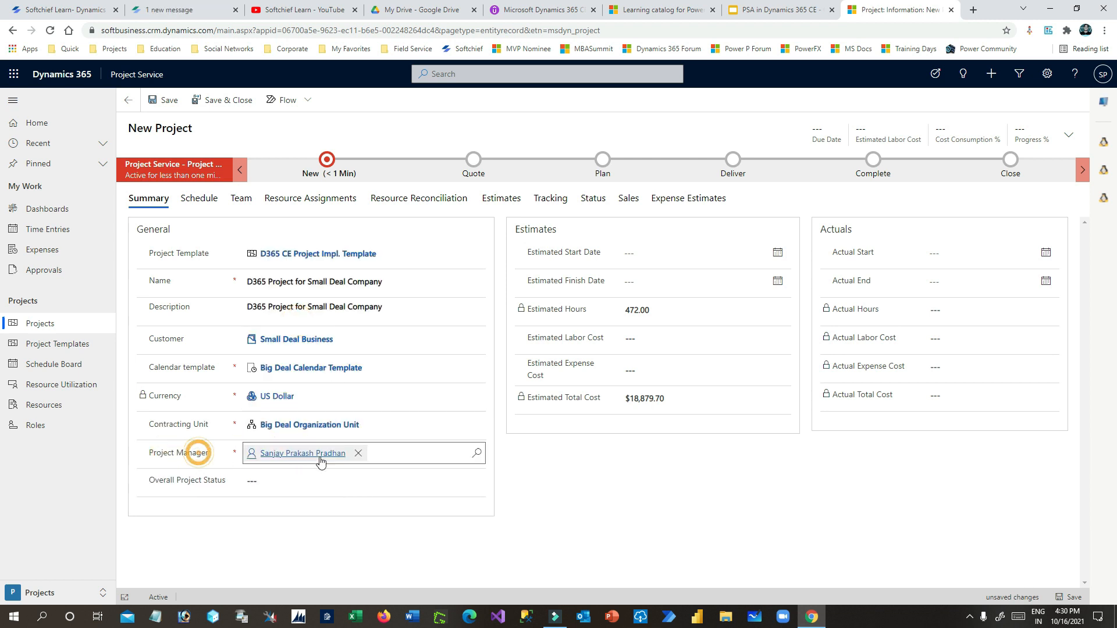
{"action": "left_click", "coordinate": [357, 453]}
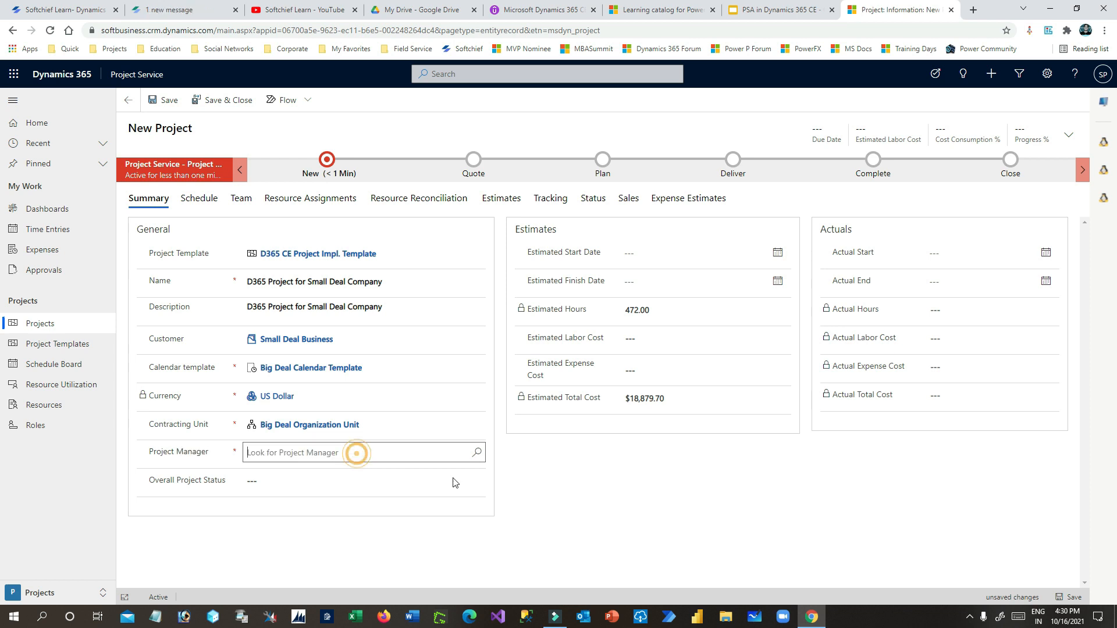
{"action": "left_click", "coordinate": [477, 453]}
{"action": "left_click", "coordinate": [329, 451]}
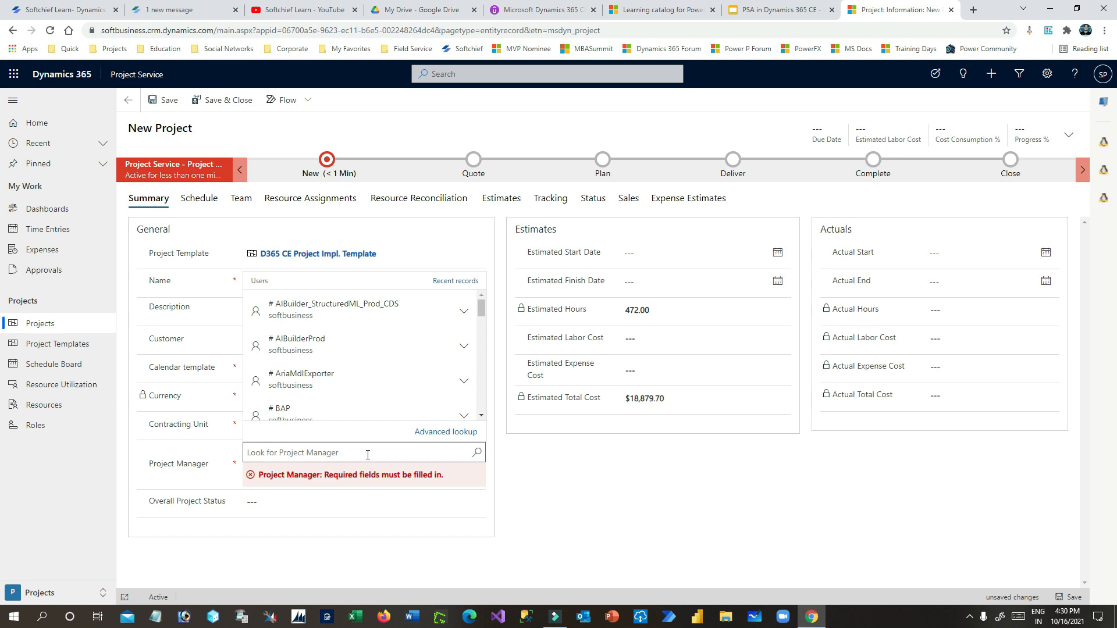
{"action": "type", "text": "sanjay"}
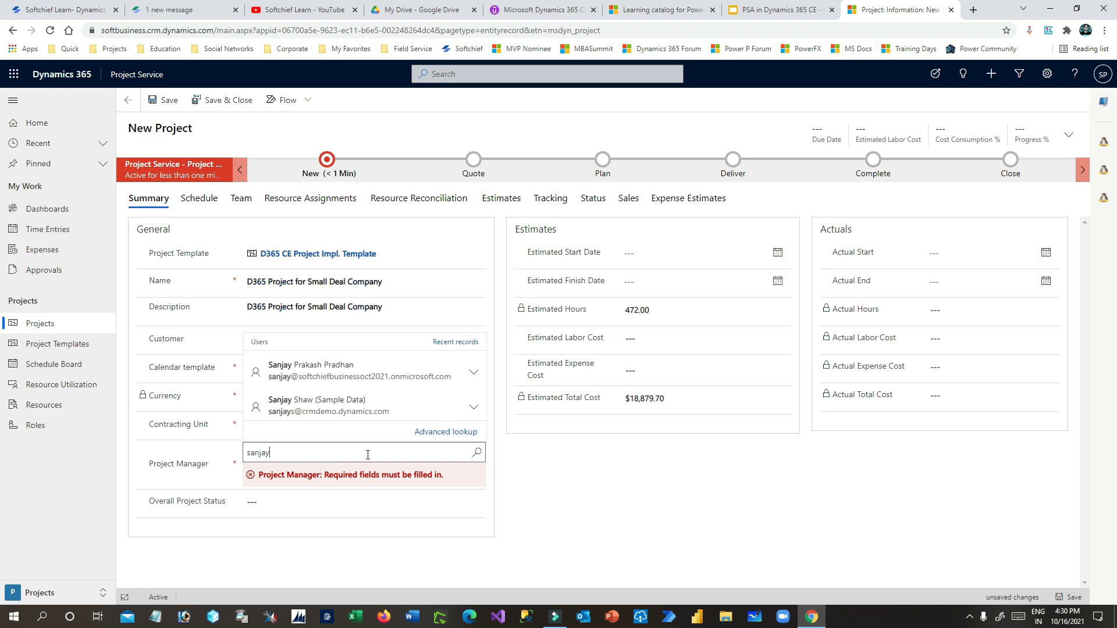
{"action": "left_click", "coordinate": [317, 370]}
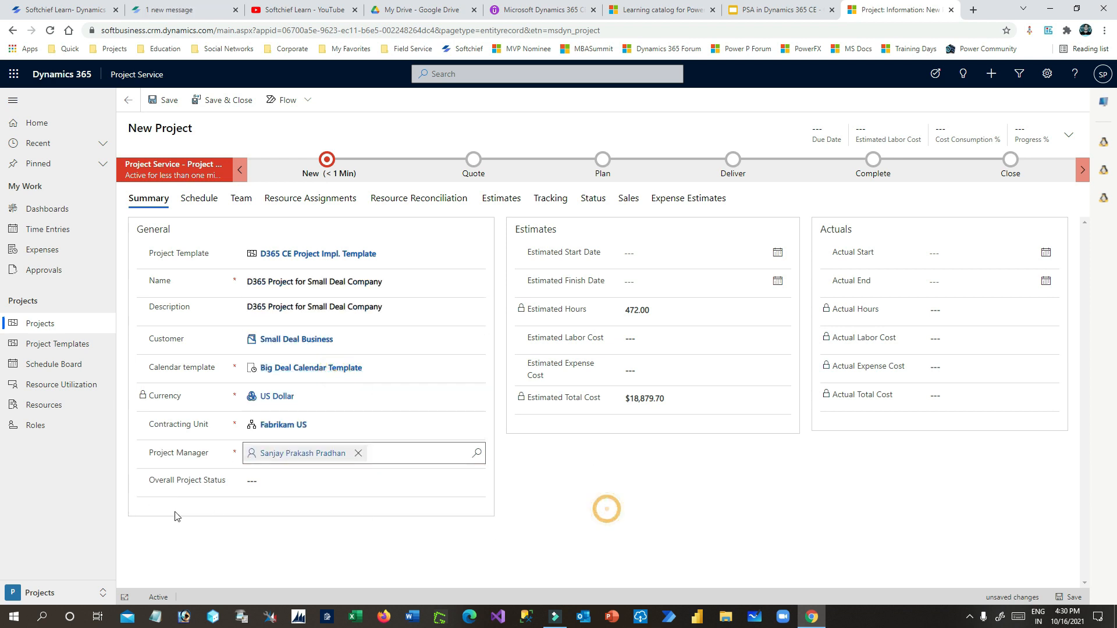
- Set the overall project status to Green and save the project
{"action": "left_click", "coordinate": [299, 480]}
{"action": "left_click", "coordinate": [299, 508]}
{"action": "left_click", "coordinate": [387, 476]}
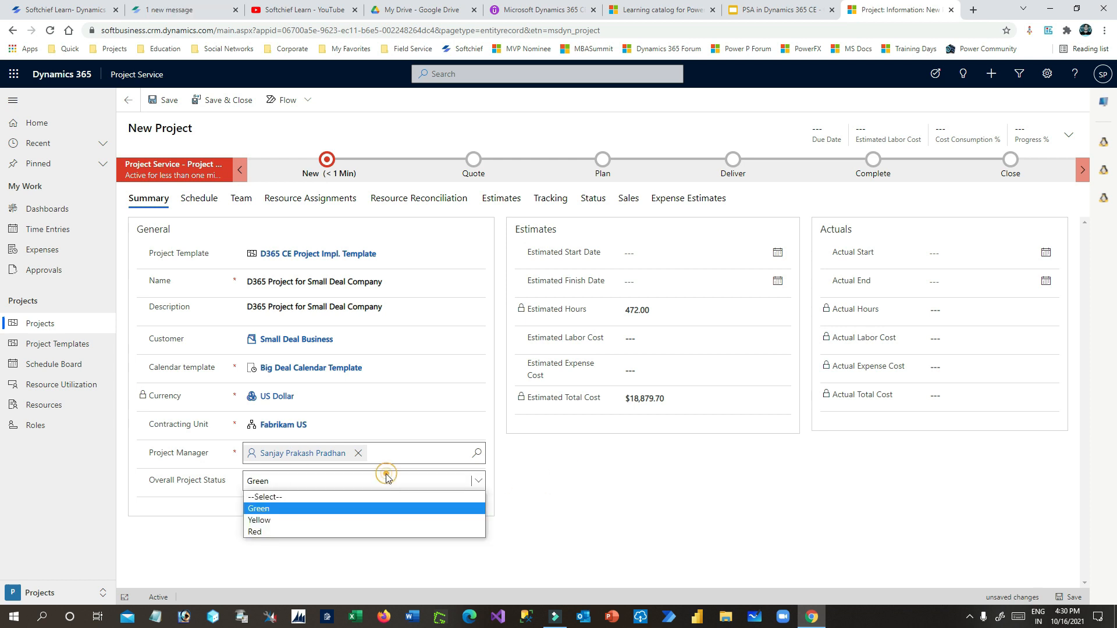
{"action": "left_click", "coordinate": [313, 514]}
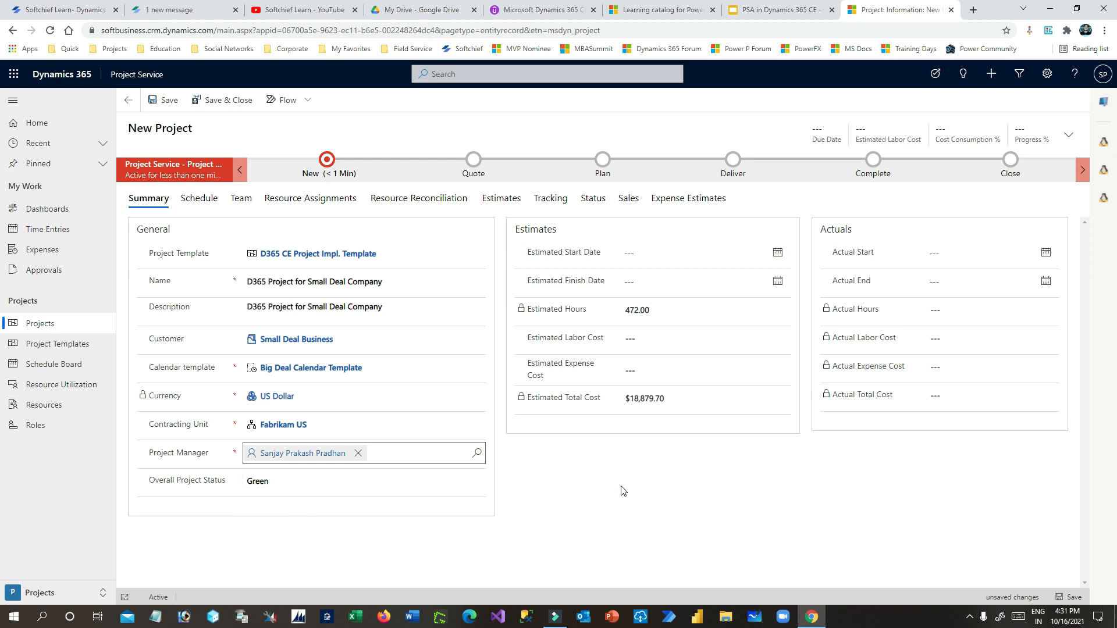
{"action": "left_click", "coordinate": [164, 100]}
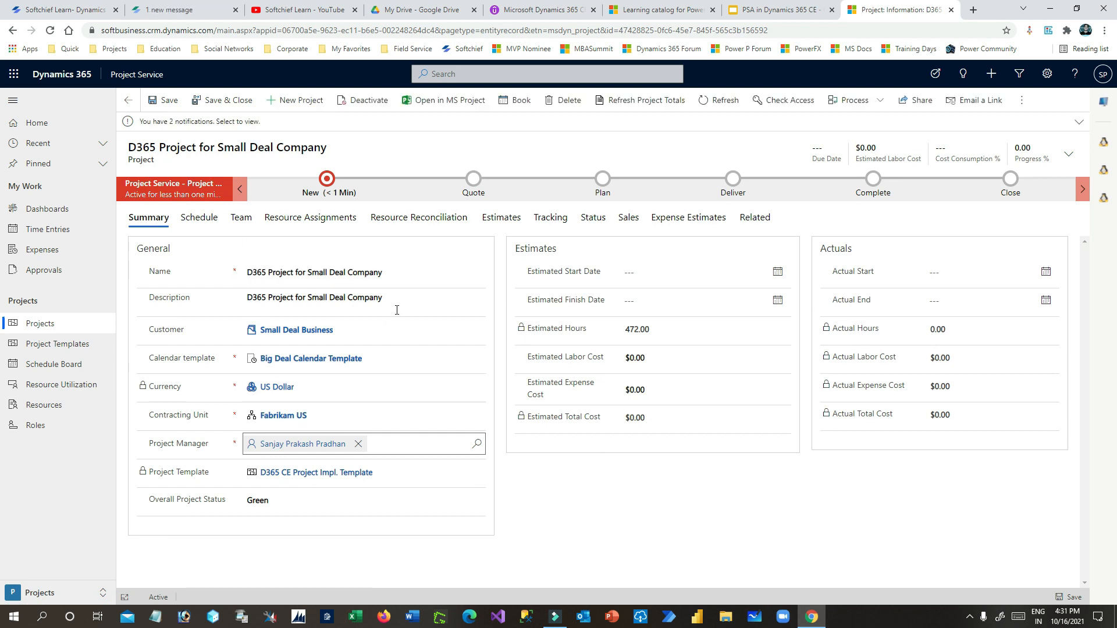
- Set the estimated start to 10/16/2021 and estimated finish to 12/31/2021
{"action": "left_click", "coordinate": [776, 271]}
{"action": "left_click", "coordinate": [731, 366]}
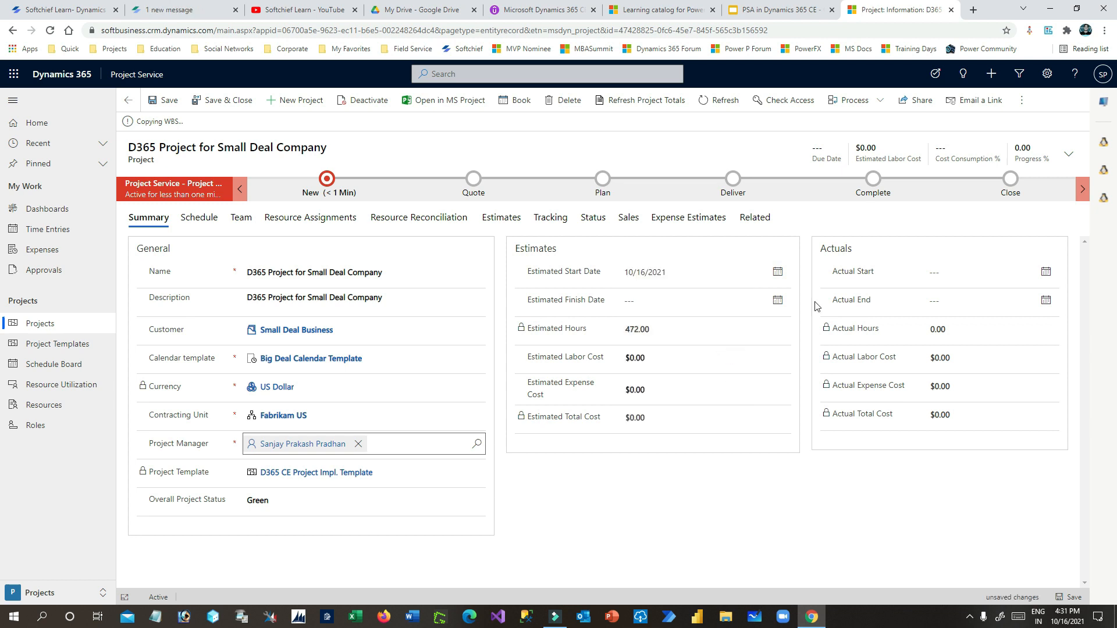
{"action": "left_click", "coordinate": [776, 300]}
{"action": "left_click", "coordinate": [730, 325]}
{"action": "left_click", "coordinate": [731, 325]}
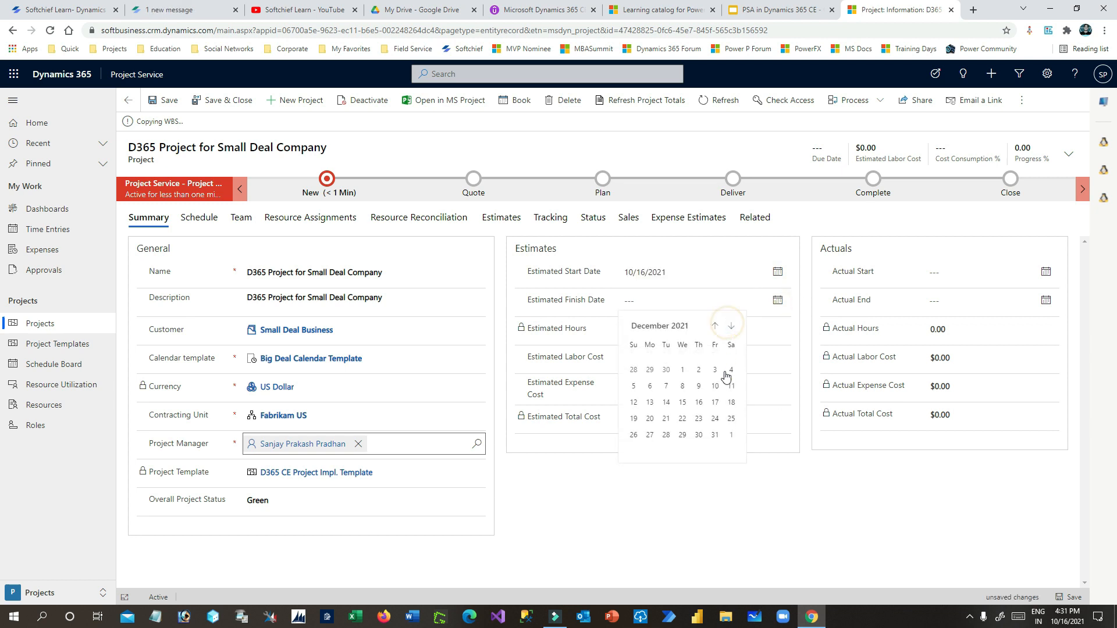
{"action": "left_click", "coordinate": [715, 435]}
- Set the actual start date to 10/16/2021 and save the project
{"action": "left_click", "coordinate": [959, 272]}
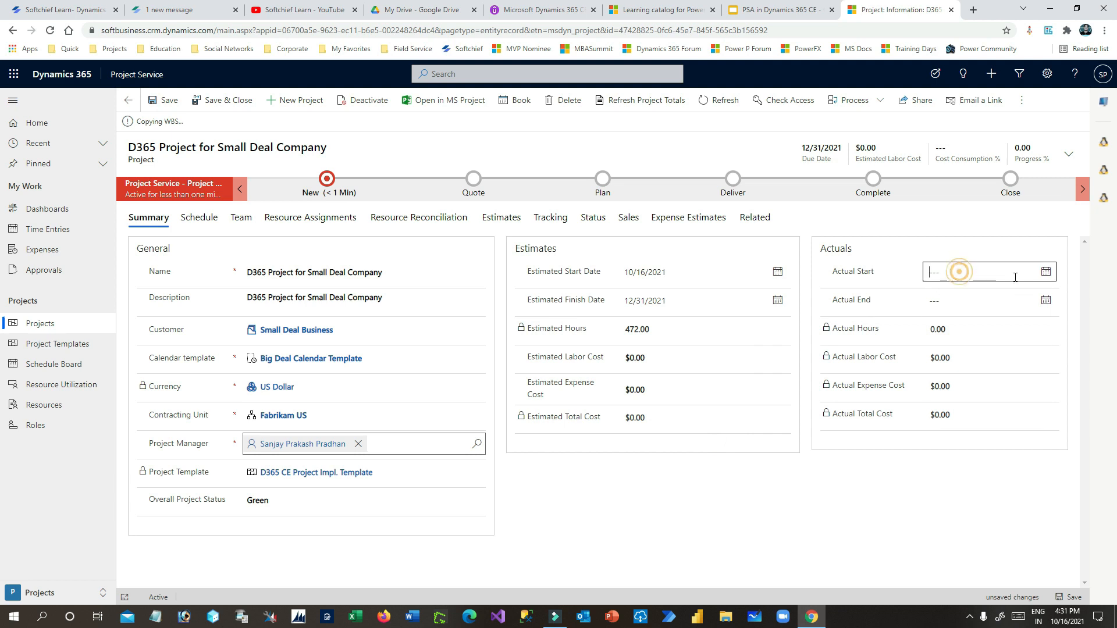
{"action": "left_click", "coordinate": [1045, 271]}
{"action": "left_click", "coordinate": [1033, 366]}
{"action": "left_click", "coordinate": [1044, 301]}
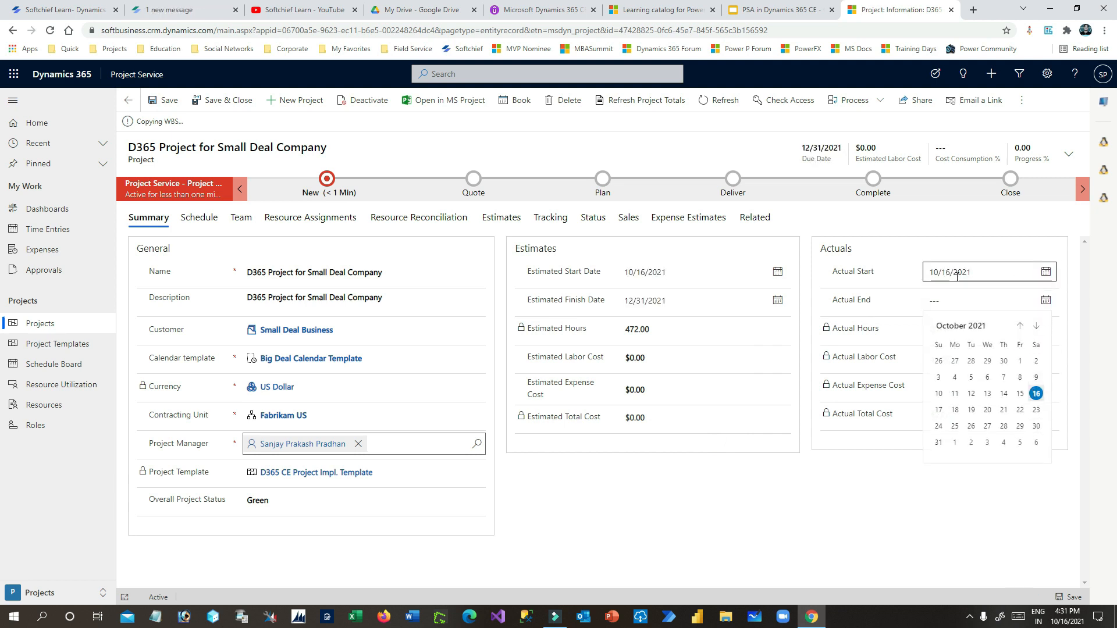
{"action": "left_click", "coordinate": [869, 523]}
{"action": "left_click", "coordinate": [169, 100]}
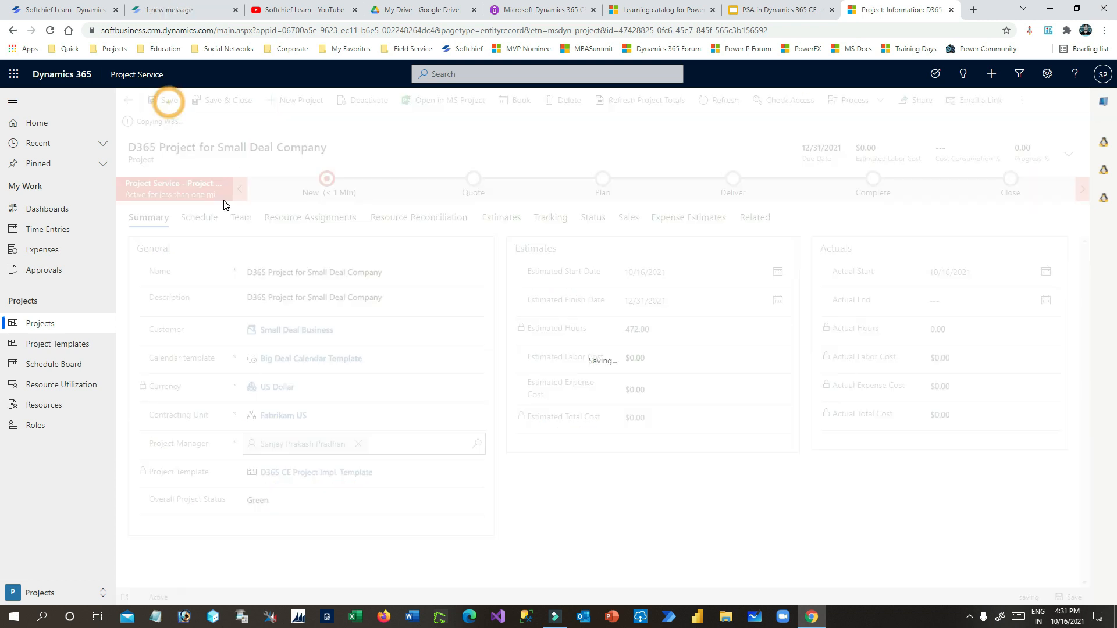
- Highlight the 'Copying WBS...' notification
{"action": "left_click_drag", "start_coordinate": [145, 122], "coordinate": [214, 122]}
{"action": "left_click", "coordinate": [200, 121]}
{"action": "left_click", "coordinate": [214, 123]}
{"action": "left_click_drag", "start_coordinate": [146, 121], "coordinate": [233, 128]}
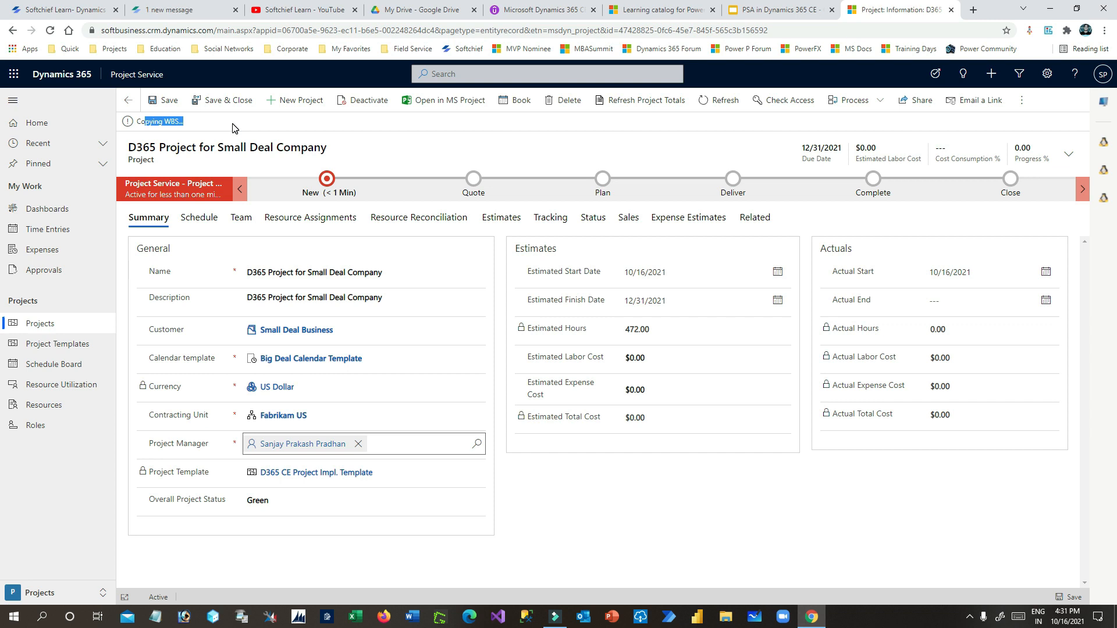
- Reload the project to show its copied WBS schedule
{"action": "left_click", "coordinate": [202, 227]}
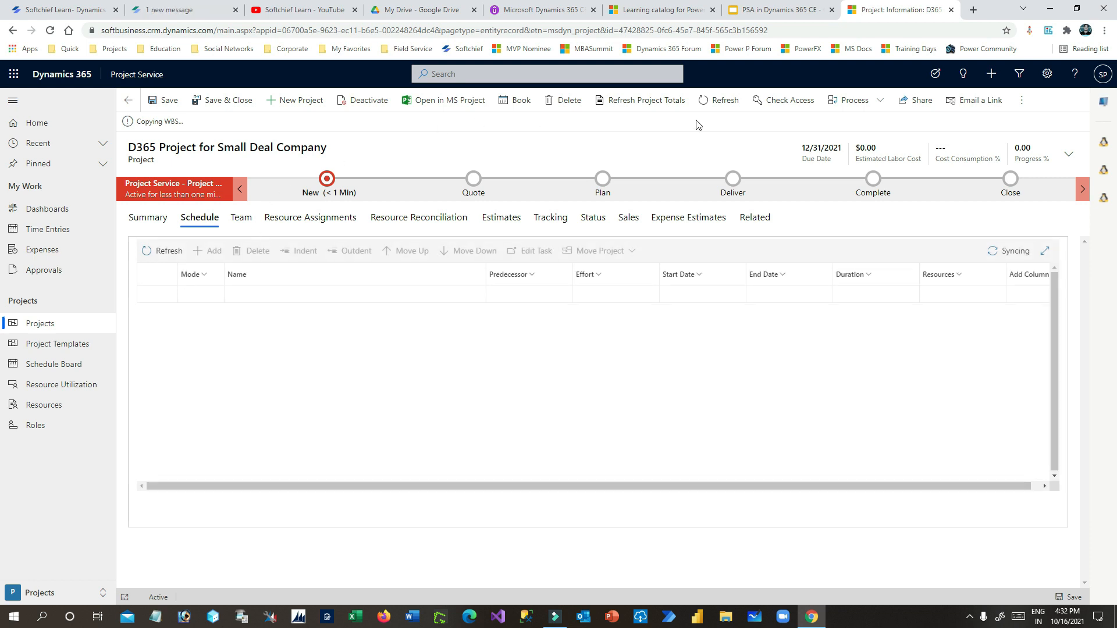
{"action": "left_click", "coordinate": [722, 100]}
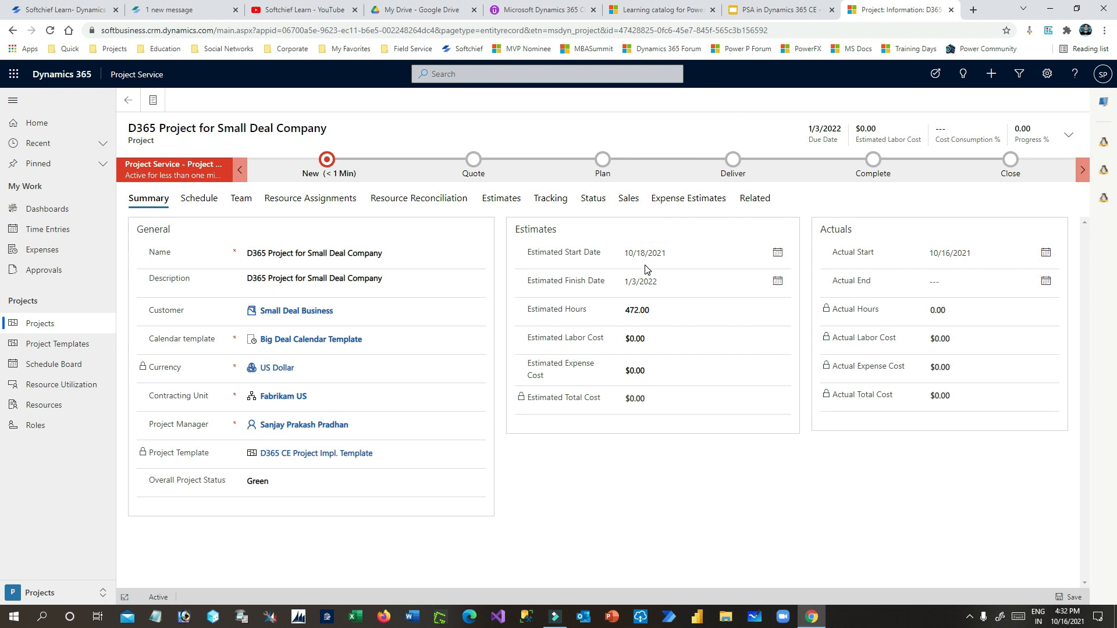
{"action": "left_click", "coordinate": [205, 220]}
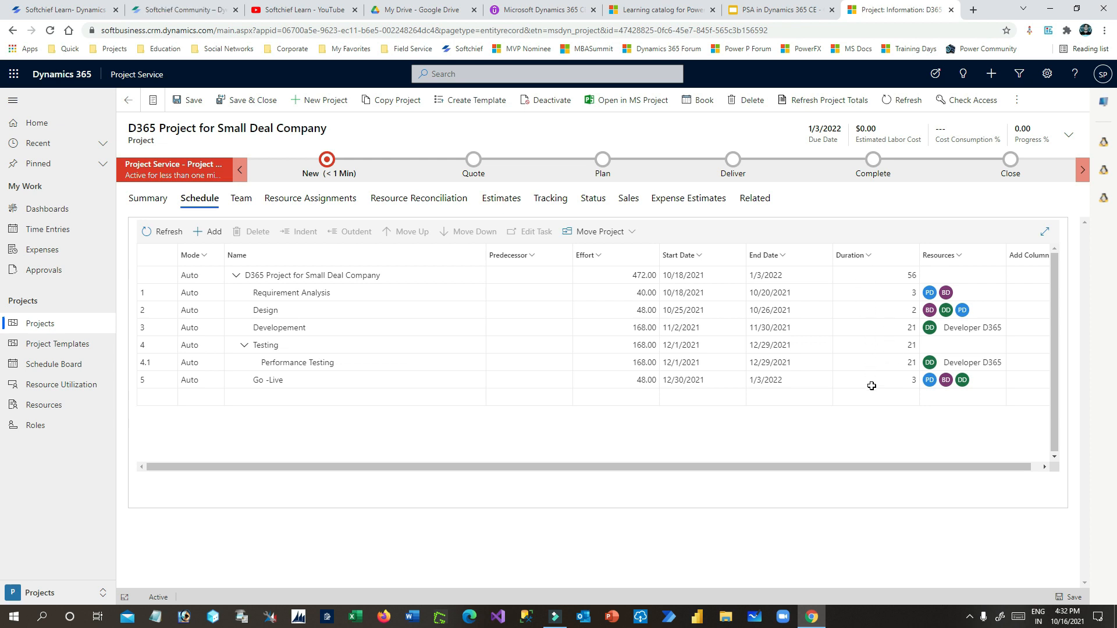
- Change Go -Live's end date to 12/31/2021 and reload the schedule
{"action": "left_click", "coordinate": [778, 381]}
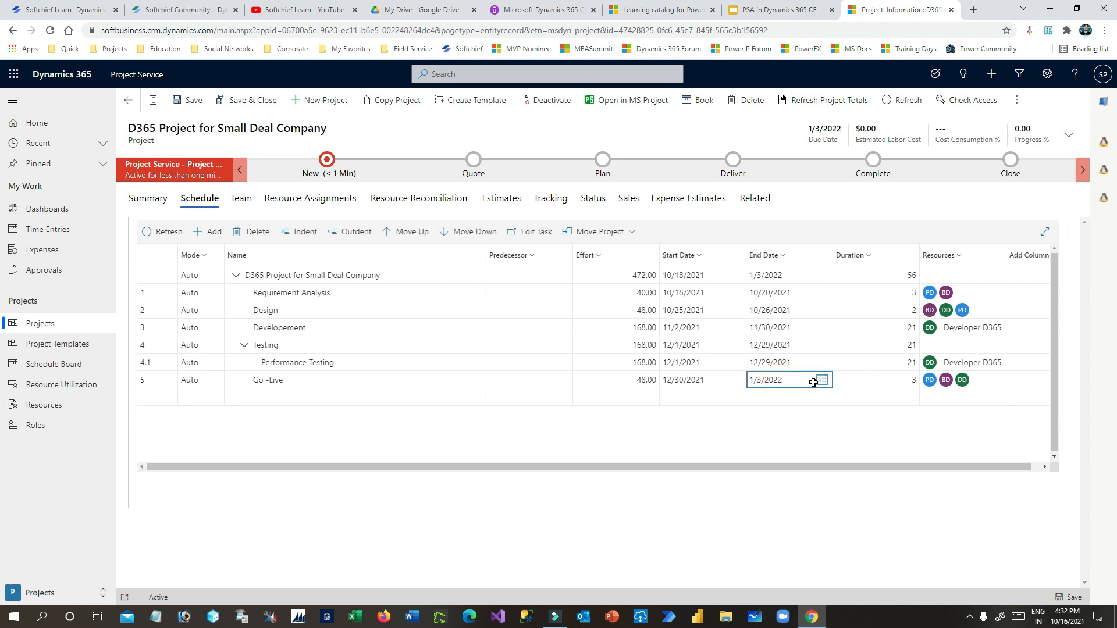
{"action": "left_click", "coordinate": [820, 381]}
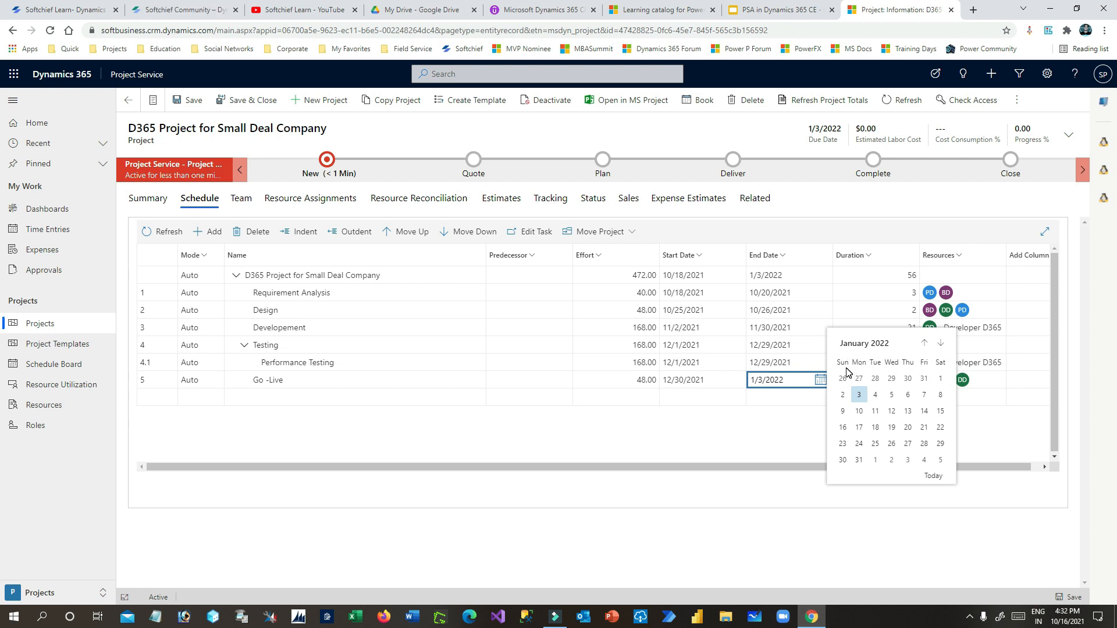
{"action": "left_click", "coordinate": [924, 345]}
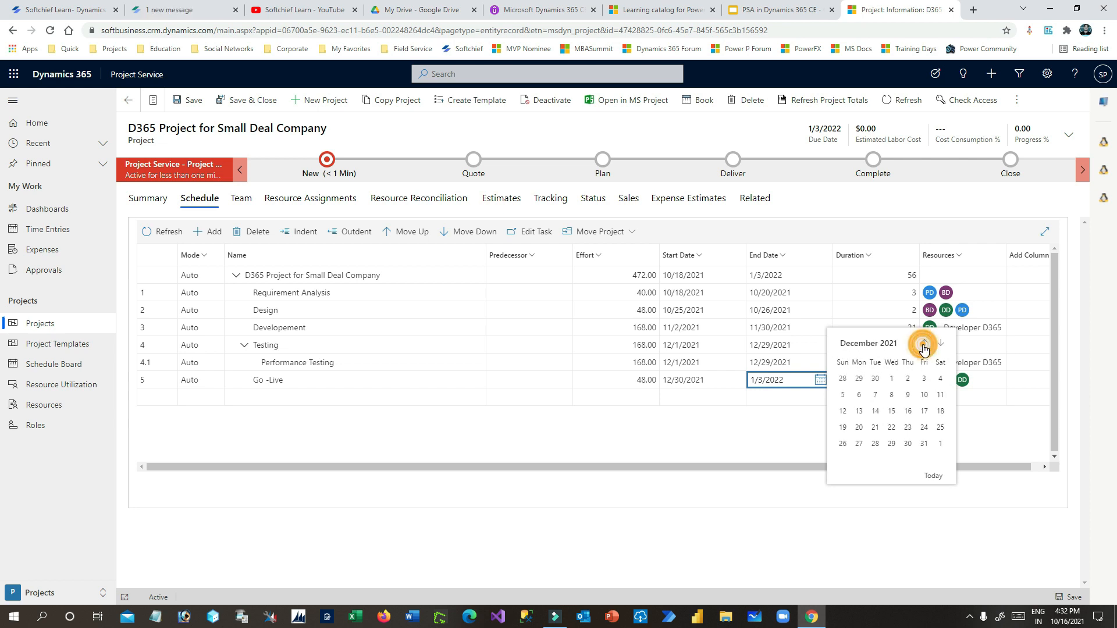
{"action": "left_click", "coordinate": [924, 443]}
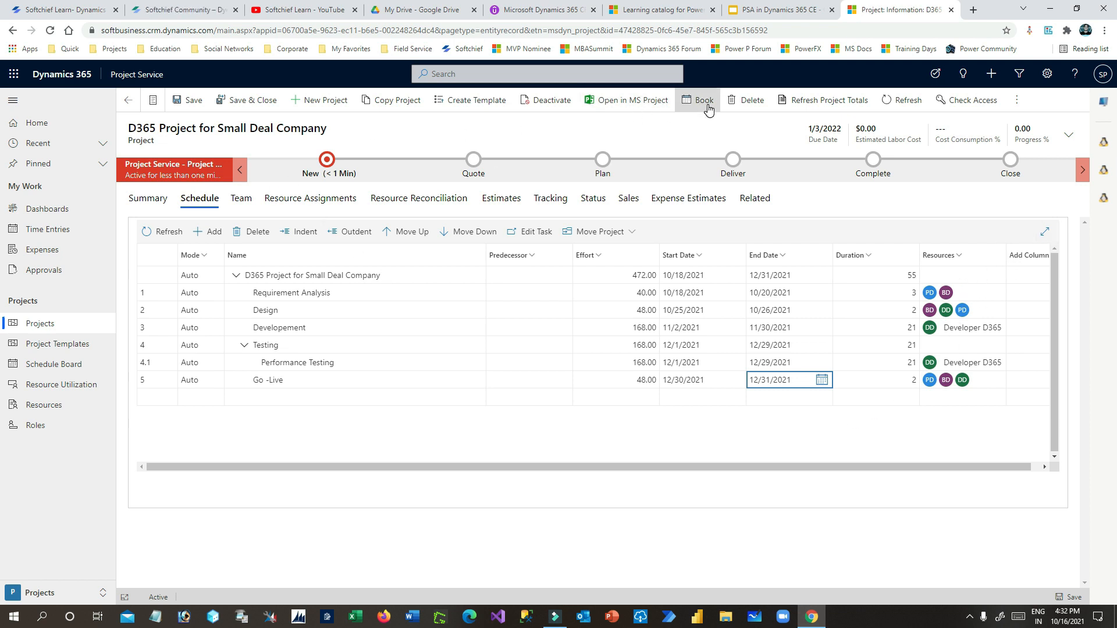
{"action": "left_click", "coordinate": [899, 101]}
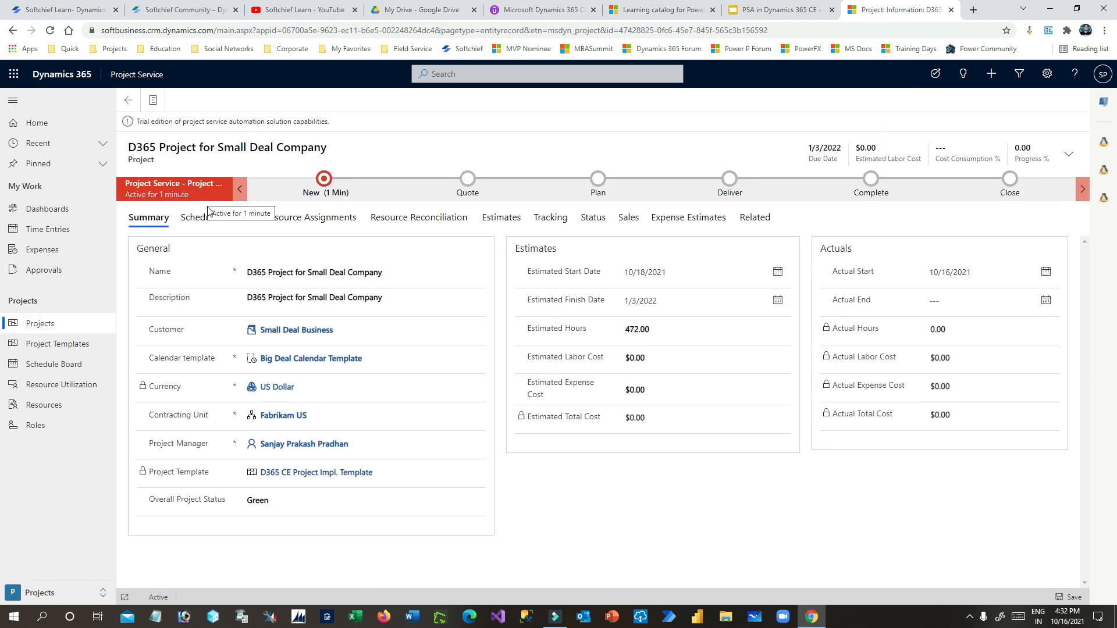
{"action": "left_click", "coordinate": [200, 216]}
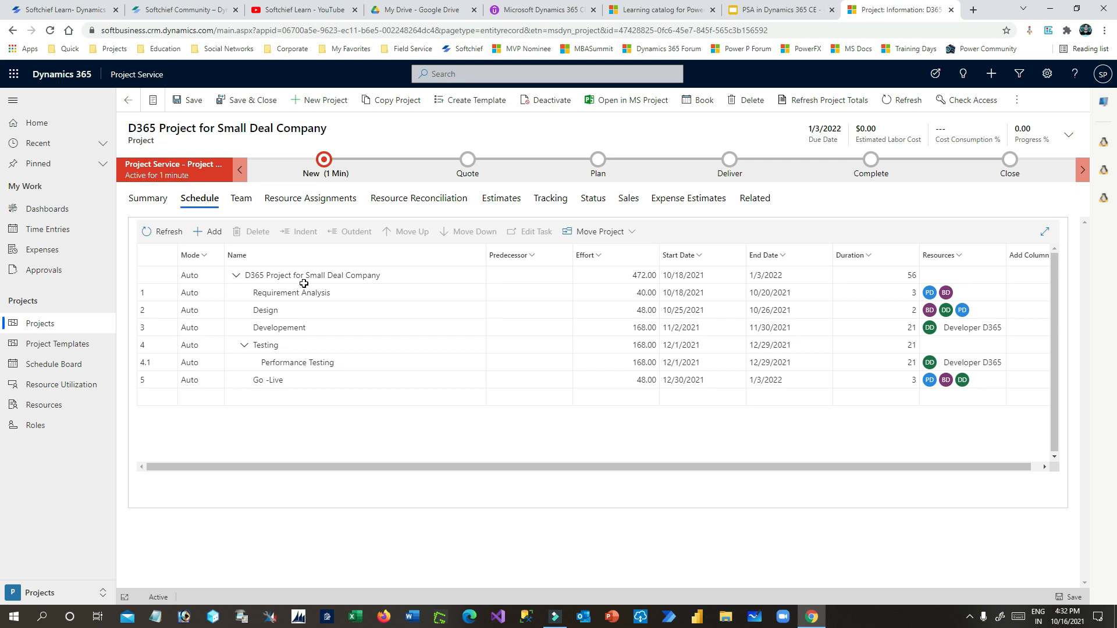
- Show the team list with PM, Developer and BA D365, widening the Role column
{"action": "left_click", "coordinate": [241, 199]}
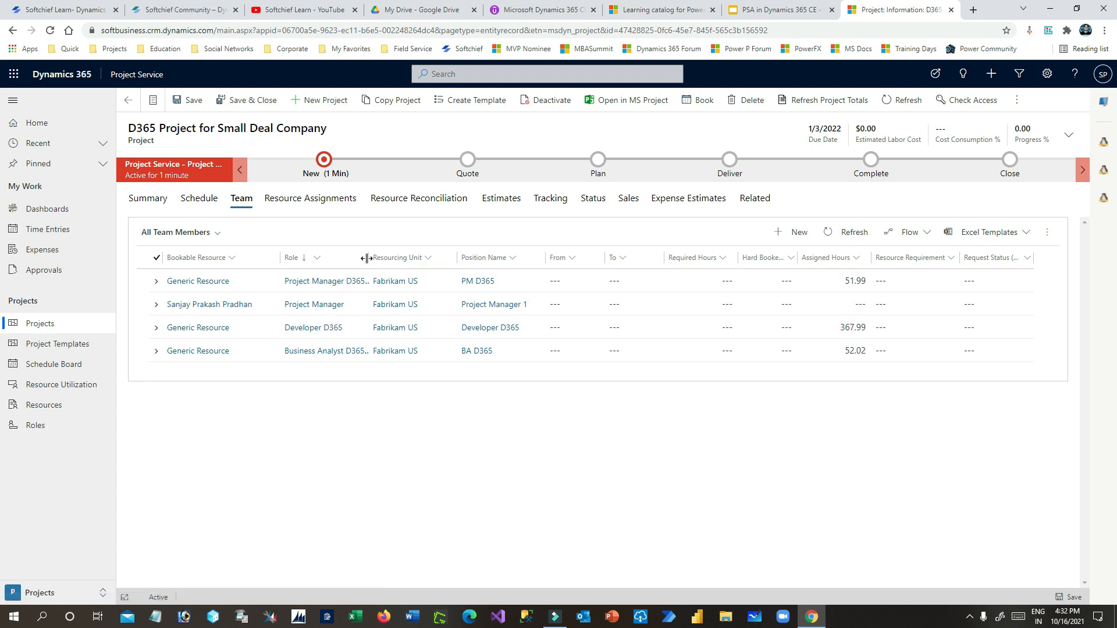
{"action": "mouse_move", "coordinate": [367, 257]}
{"action": "left_mouse_down"}
{"action": "mouse_move", "coordinate": [417, 256]}
{"action": "mouse_move", "coordinate": [379, 257]}
{"action": "left_mouse_up"}
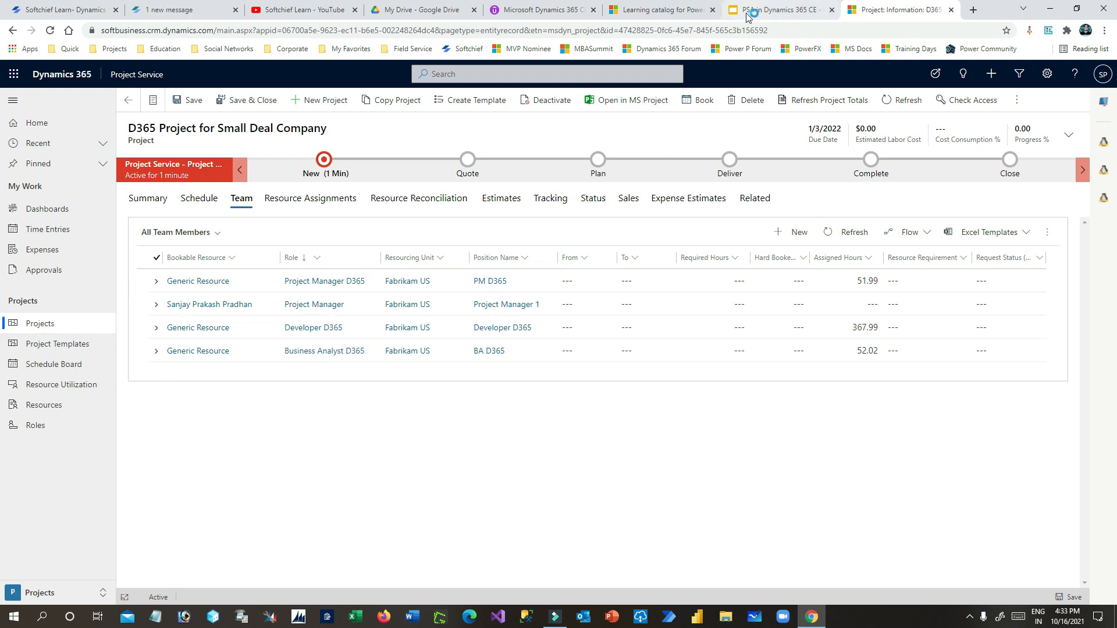
{"action": "left_click", "coordinate": [748, 10]}
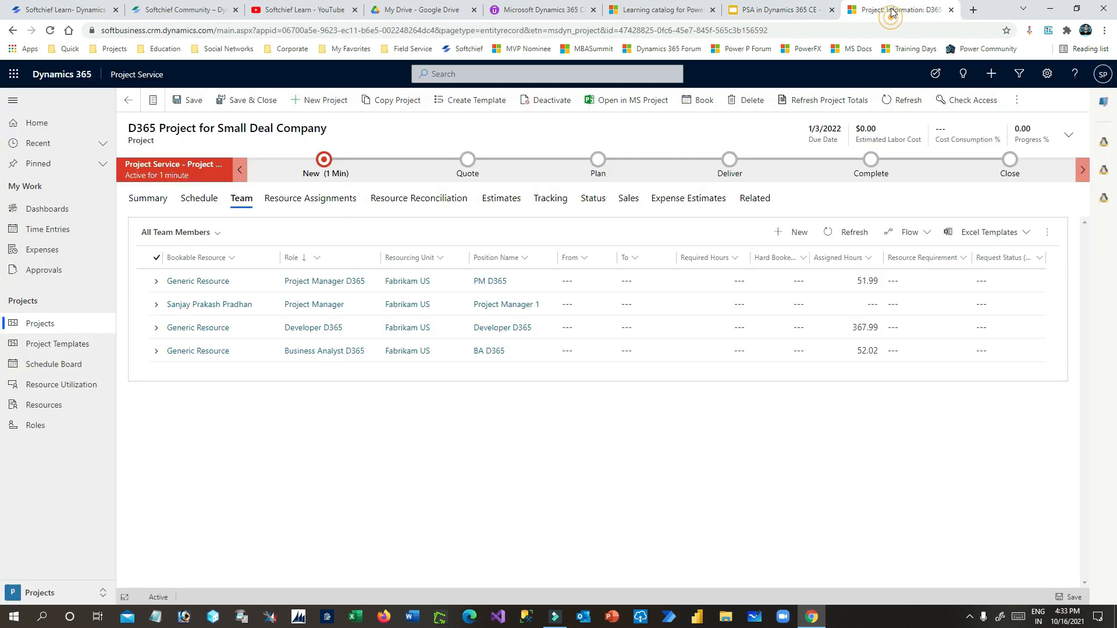
{"action": "left_click", "coordinate": [896, 10]}
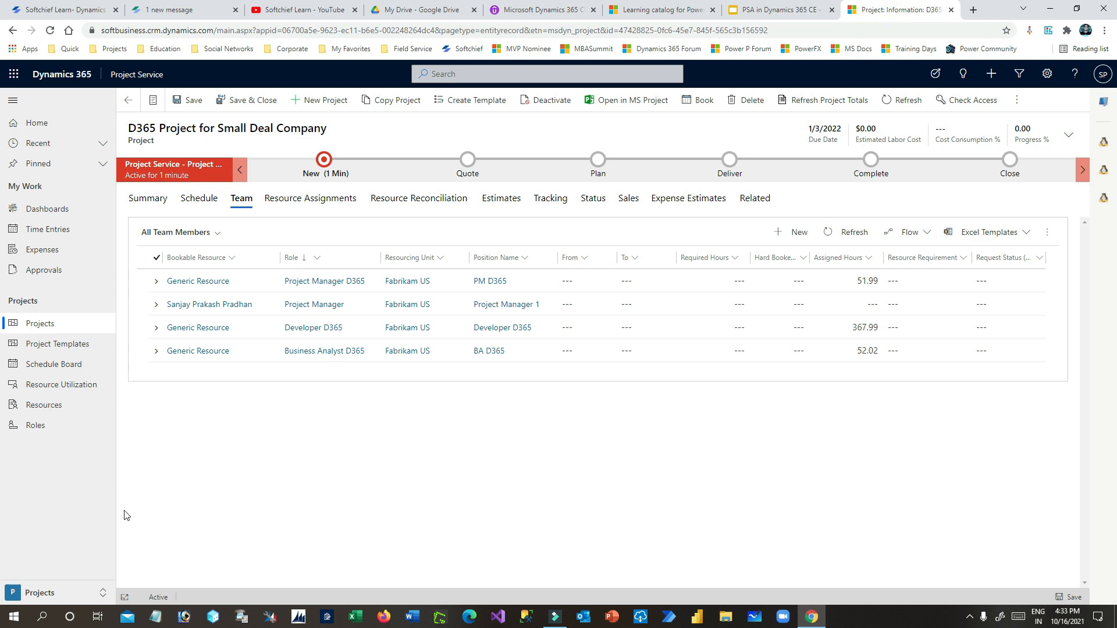
- Open the D365 Project Implementation line of the D365 CE Impl. and 5 License quote
{"action": "left_click", "coordinate": [63, 595]}
{"action": "left_click", "coordinate": [36, 529]}
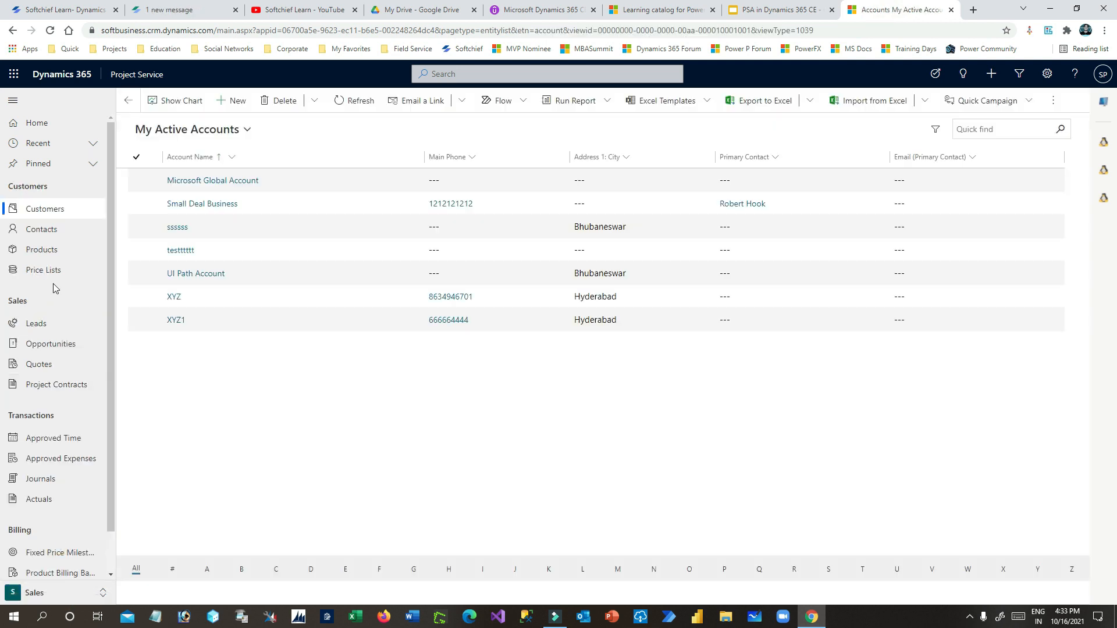
{"action": "left_click", "coordinate": [52, 362]}
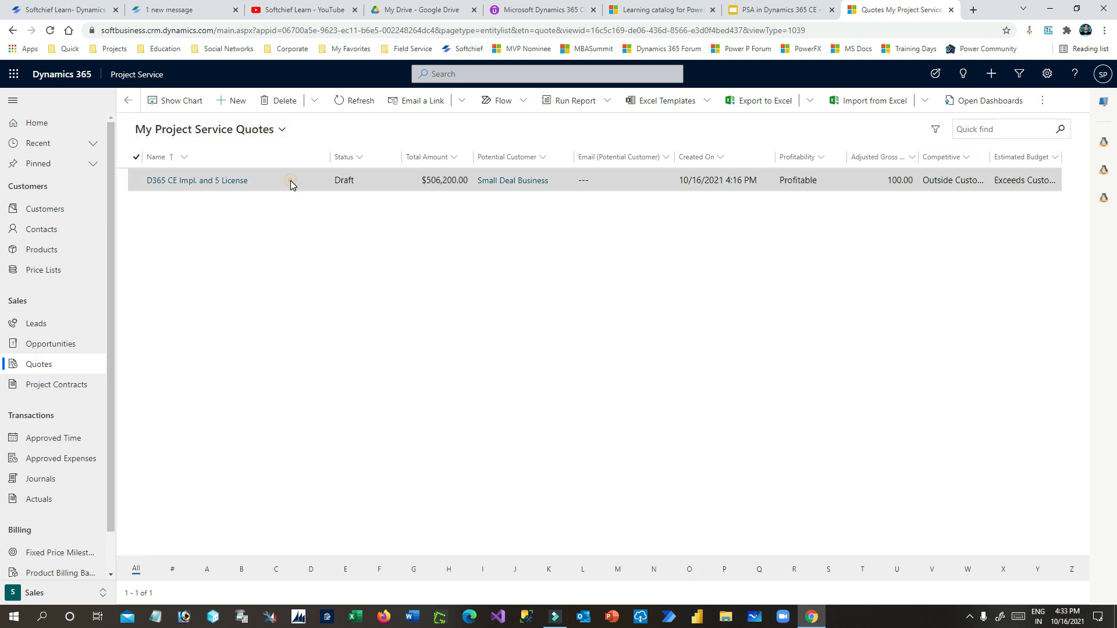
{"action": "double_click", "coordinate": [291, 185]}
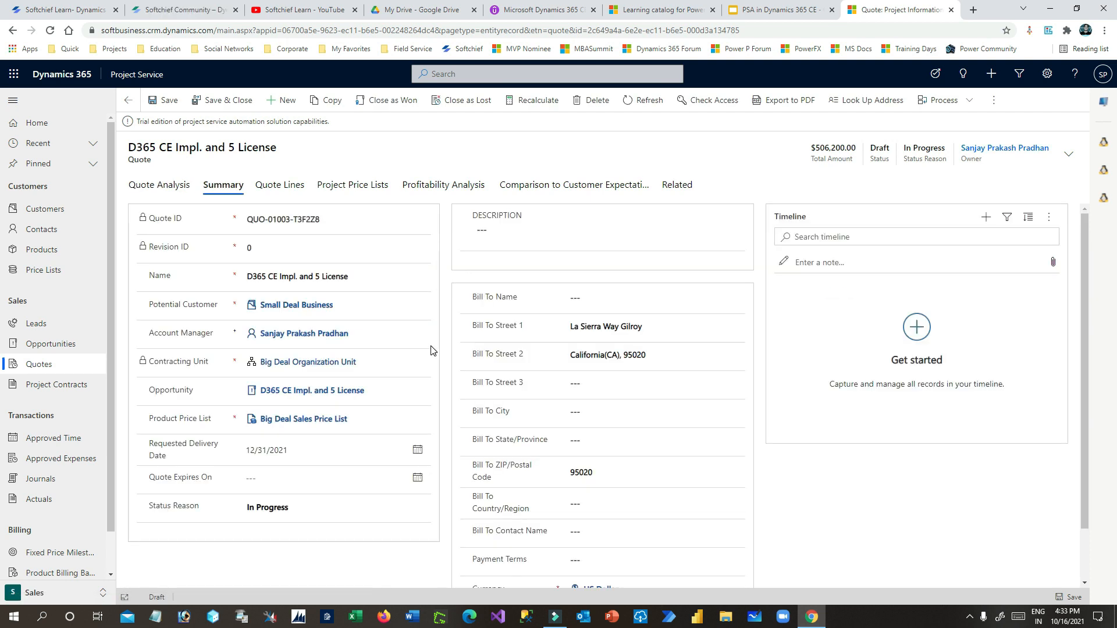
{"action": "left_click", "coordinate": [284, 166]}
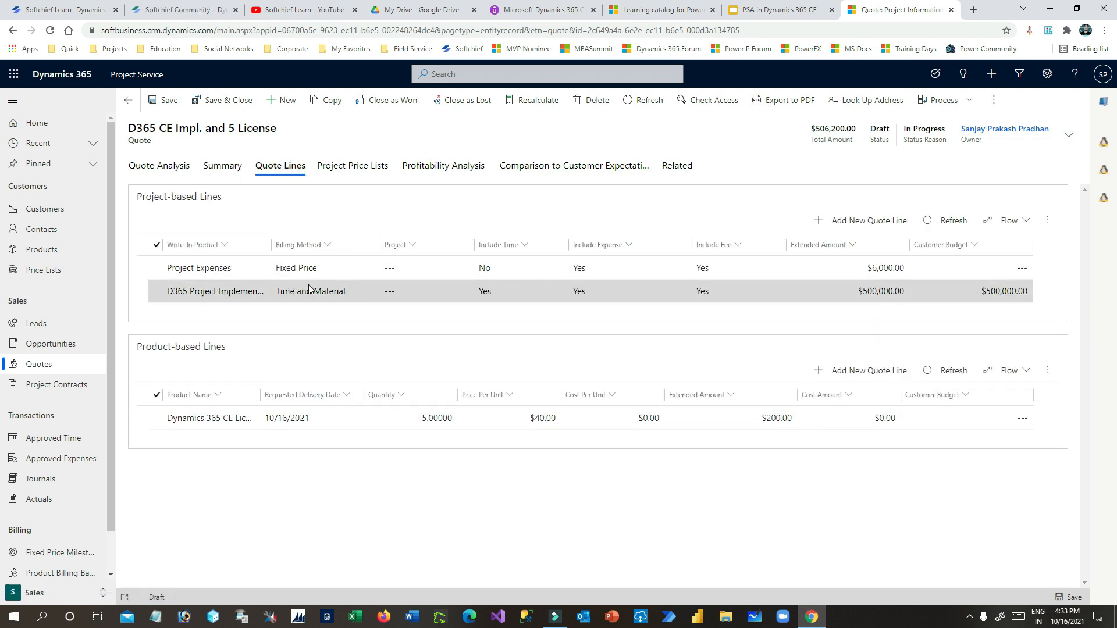
{"action": "left_click_drag", "start_coordinate": [159, 198], "coordinate": [233, 203]}
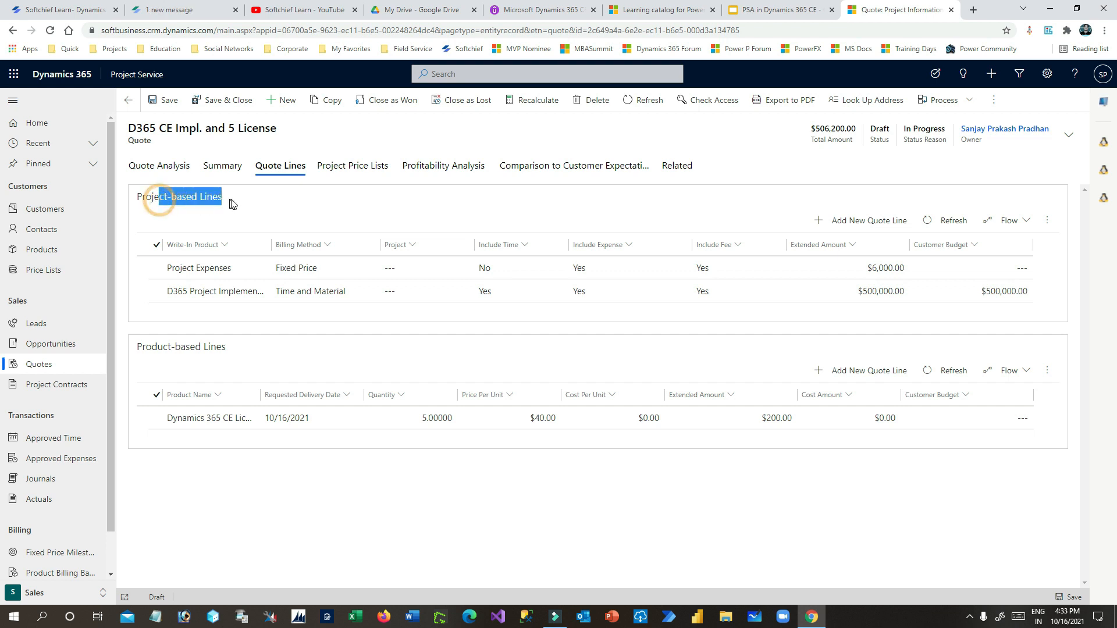
{"action": "left_click", "coordinate": [332, 293]}
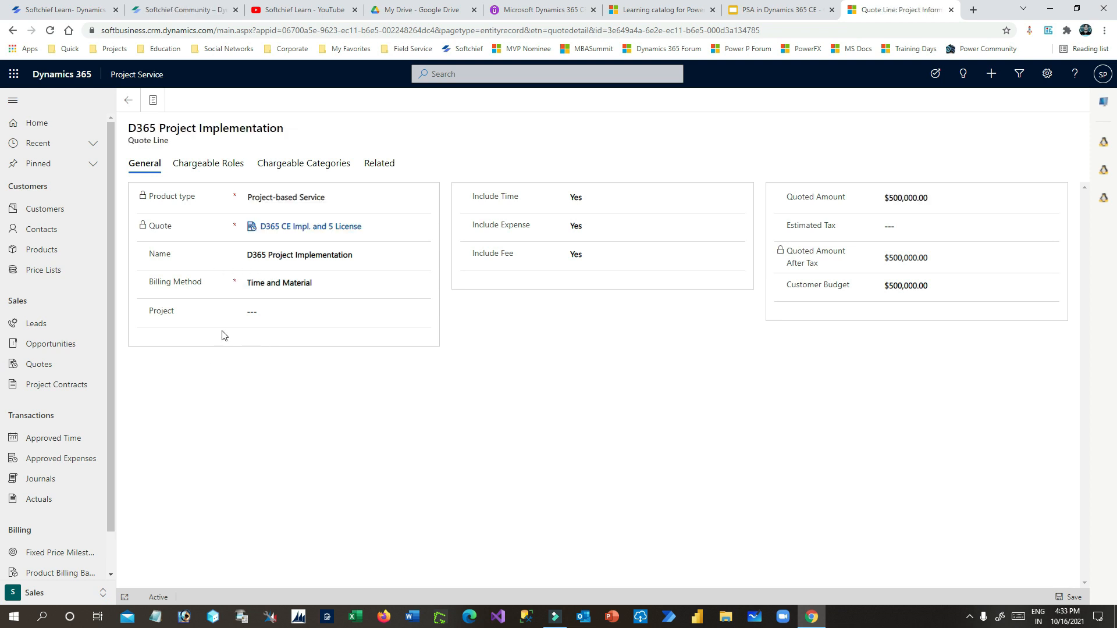
- Link D365 Project for Small Deal Company to the quote line and review the contracting-unit error
{"action": "left_click", "coordinate": [269, 312]}
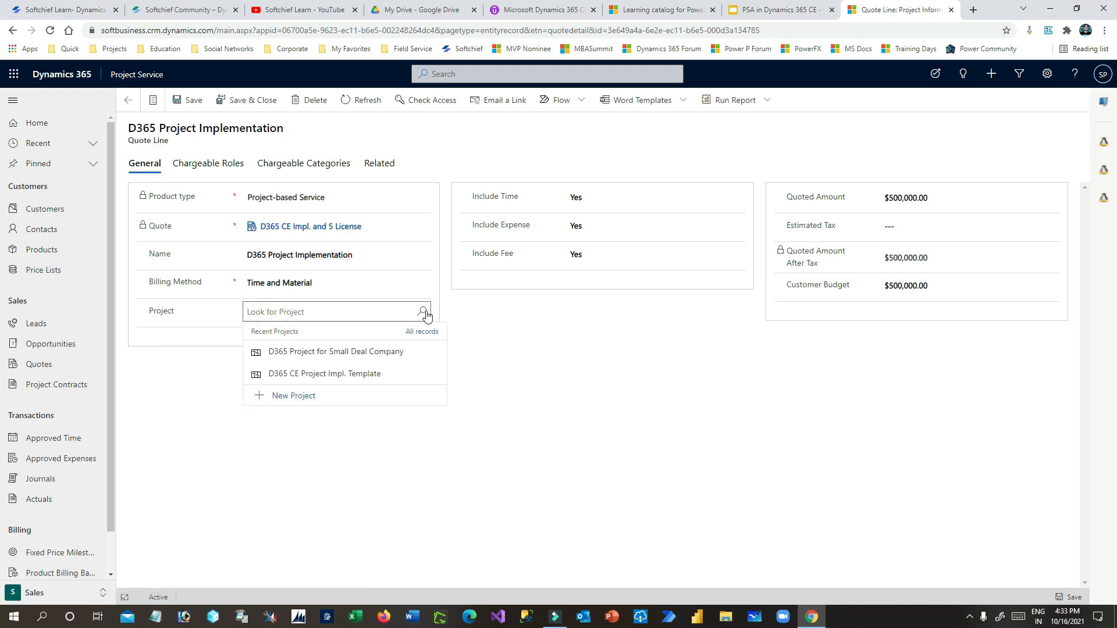
{"action": "left_click", "coordinate": [422, 282]}
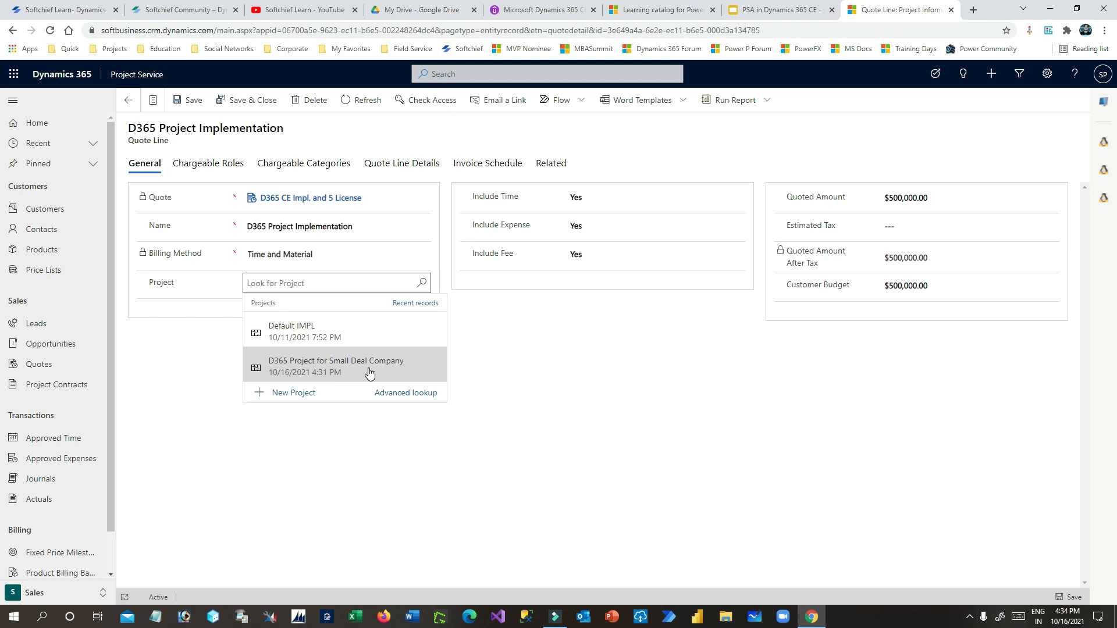
{"action": "left_click", "coordinate": [369, 372]}
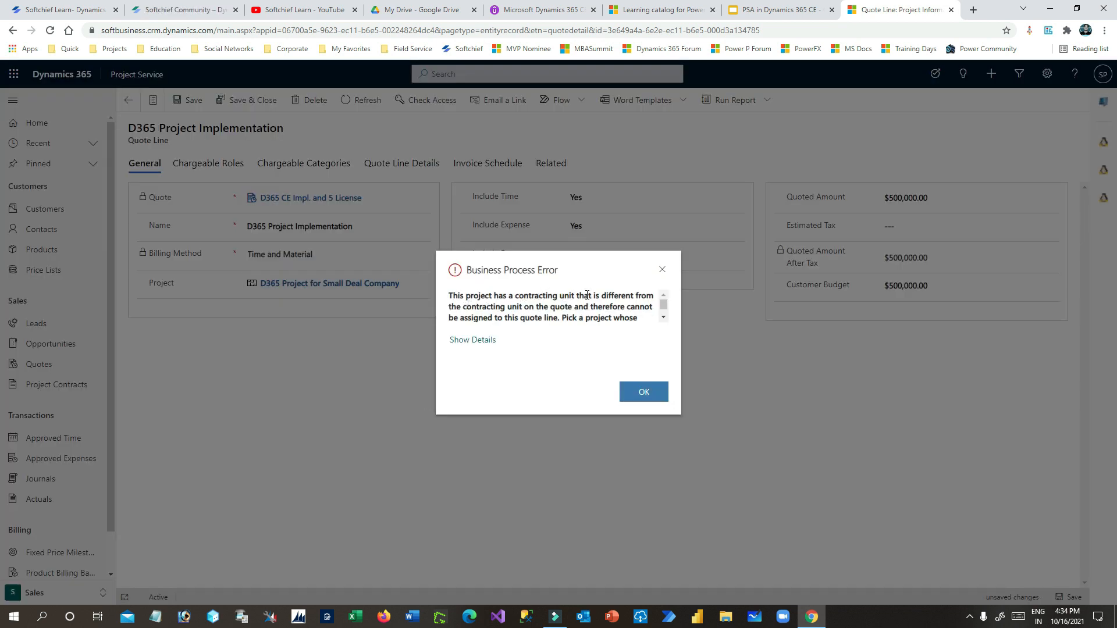
{"action": "left_click_drag", "start_coordinate": [646, 292], "coordinate": [461, 295]}
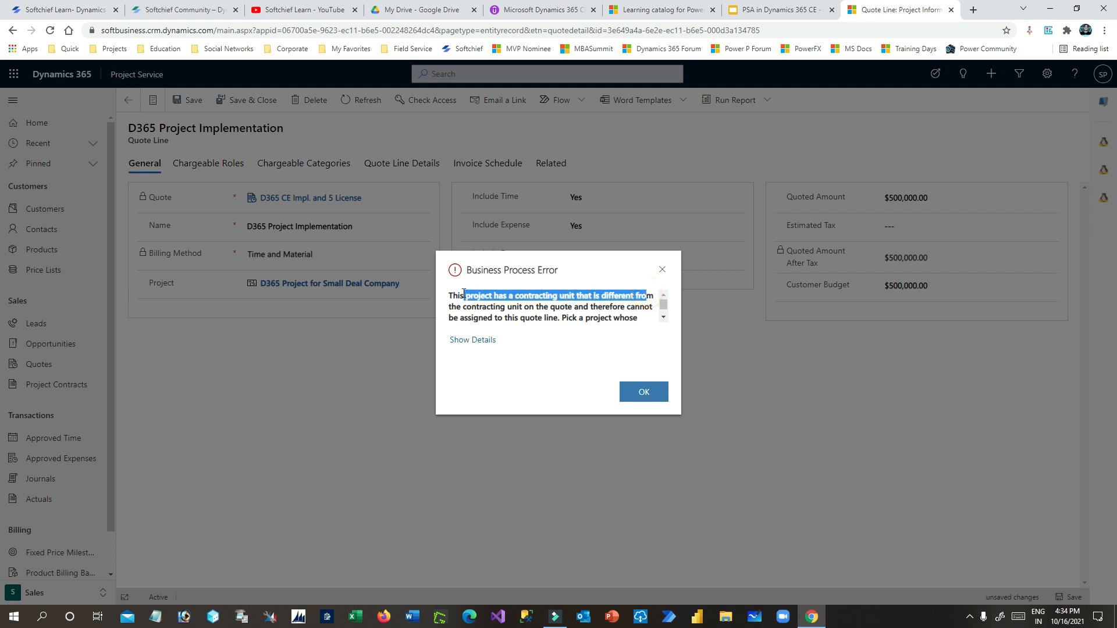
- Dismiss the error and open the linked project, discarding the unsaved quote line changes
{"action": "left_click", "coordinate": [663, 270]}
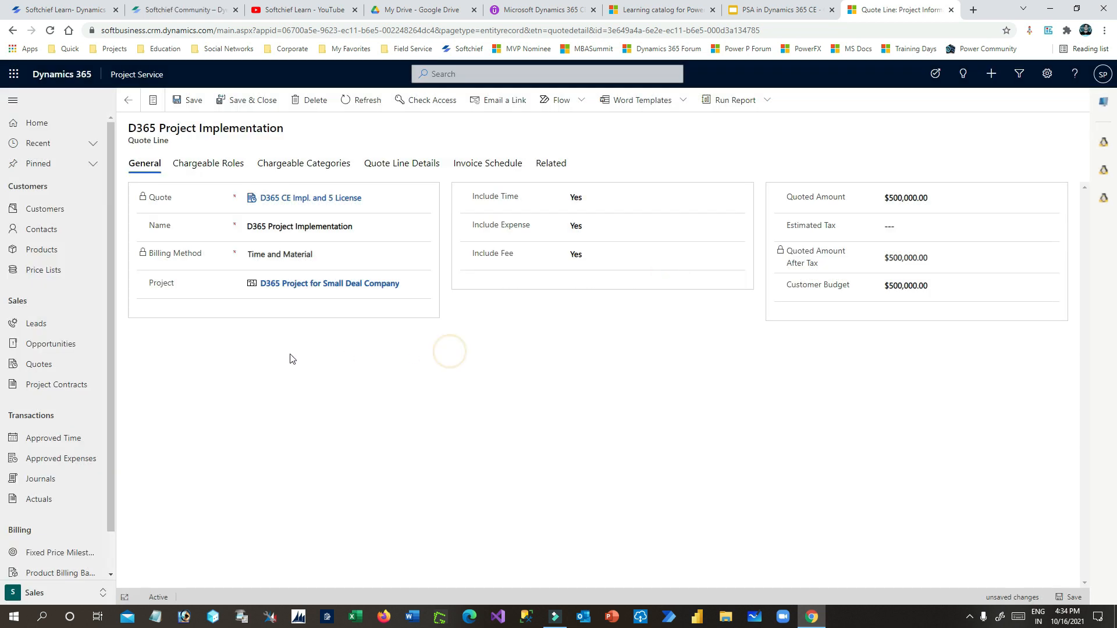
{"action": "left_click", "coordinate": [303, 284]}
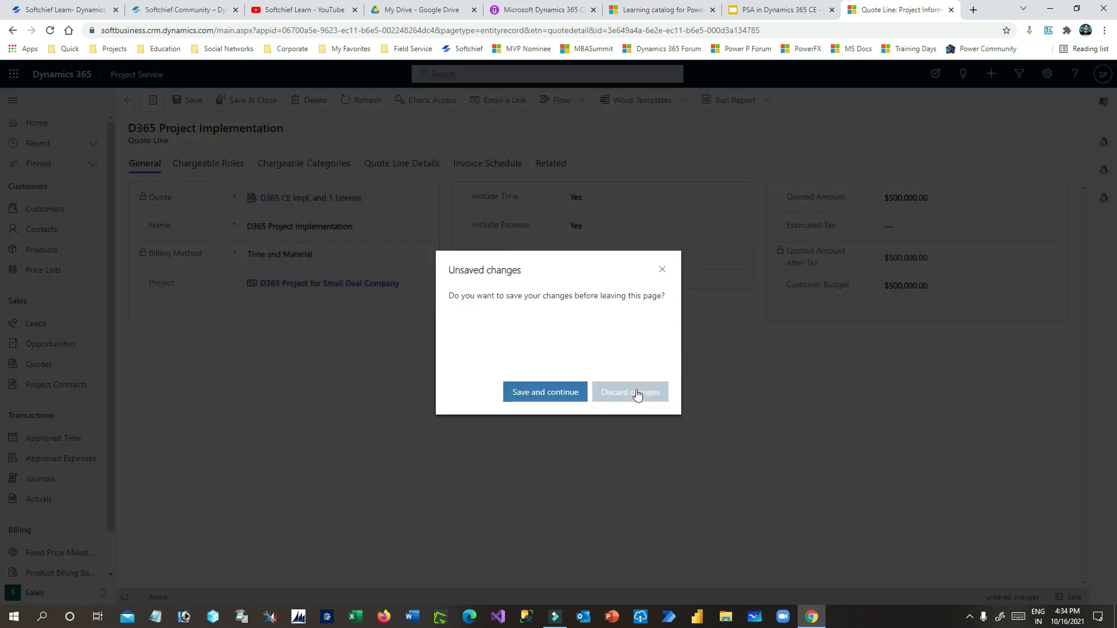
{"action": "left_click", "coordinate": [636, 394]}
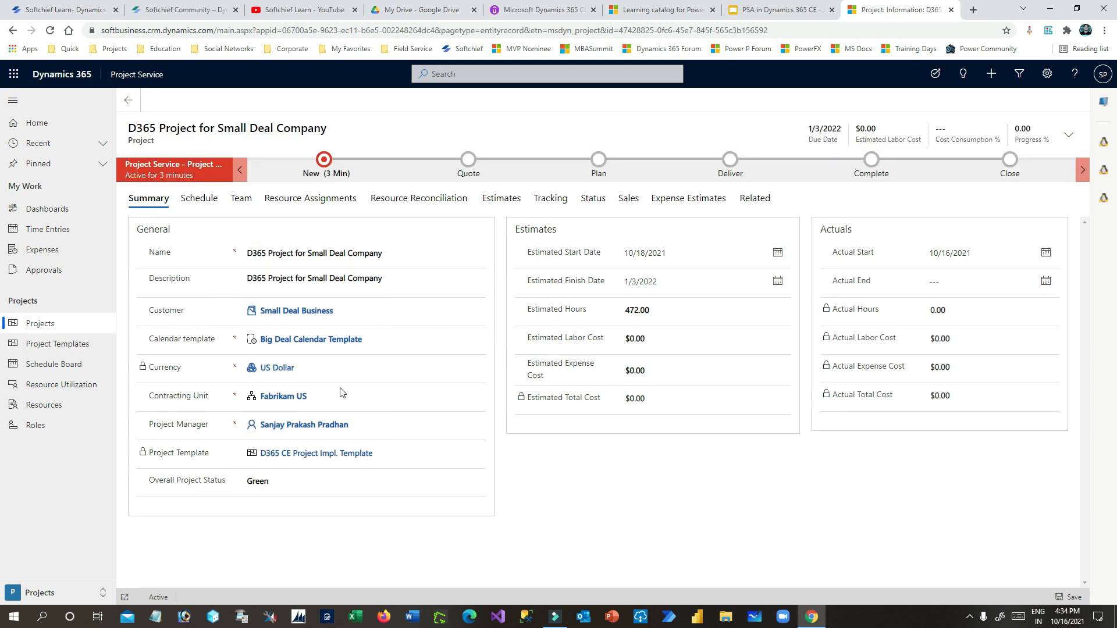
- Clear the project's Contracting Unit, then delete the D365 Project for Small Deal Company project
{"action": "left_click", "coordinate": [319, 414]}
{"action": "left_click", "coordinate": [473, 415]}
{"action": "left_click", "coordinate": [274, 420]}
{"action": "left_click", "coordinate": [408, 414]}
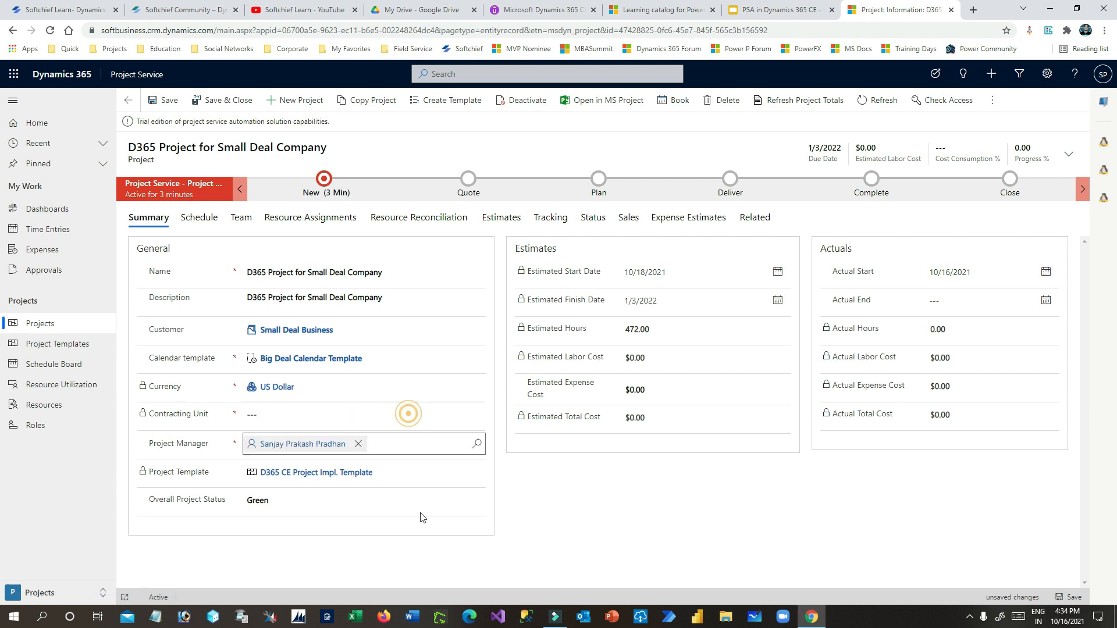
{"action": "left_click", "coordinate": [274, 411]}
{"action": "left_click", "coordinate": [373, 414]}
{"action": "left_click", "coordinate": [272, 394]}
{"action": "left_click", "coordinate": [325, 394]}
{"action": "left_click", "coordinate": [367, 396]}
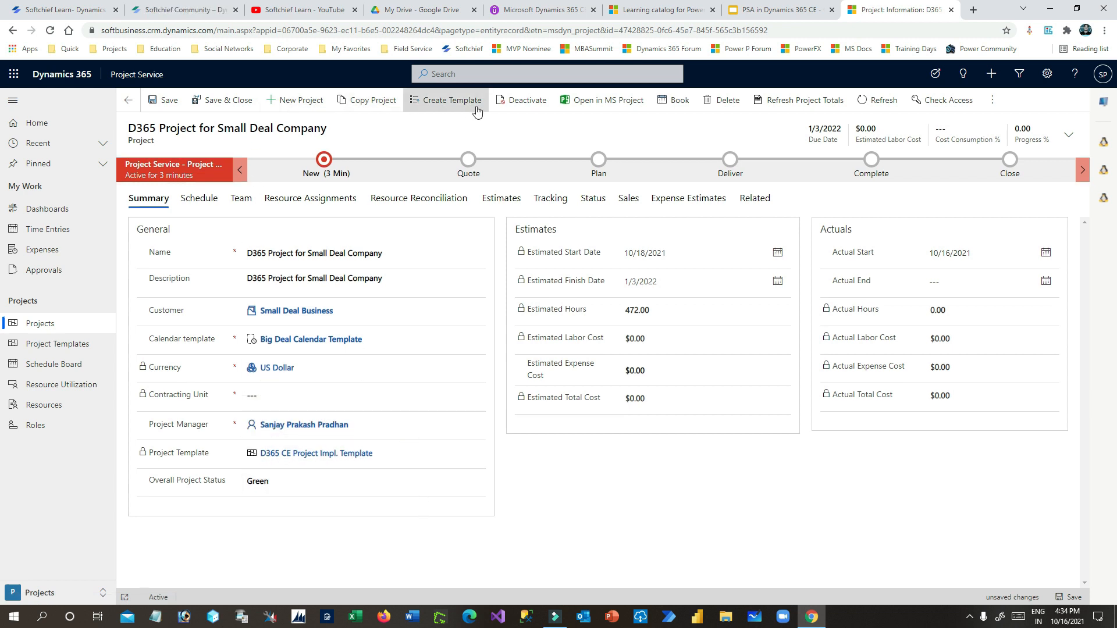
{"action": "left_click", "coordinate": [714, 102]}
{"action": "left_click", "coordinate": [586, 392]}
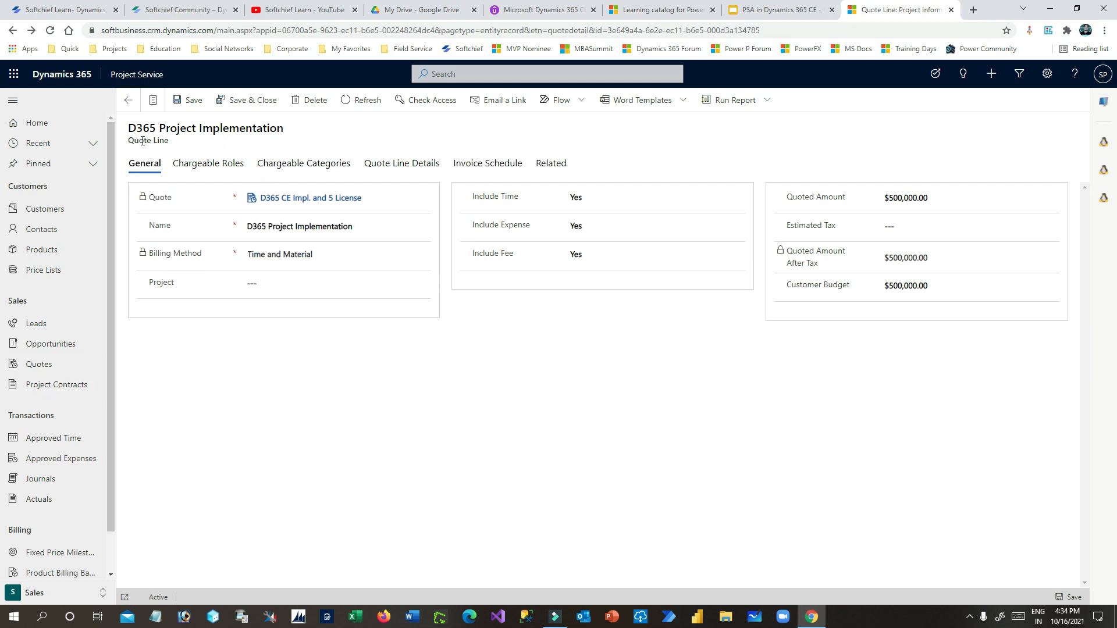
- Start a new project record from the Projects list in the Projects area
{"action": "left_click", "coordinate": [291, 283]}
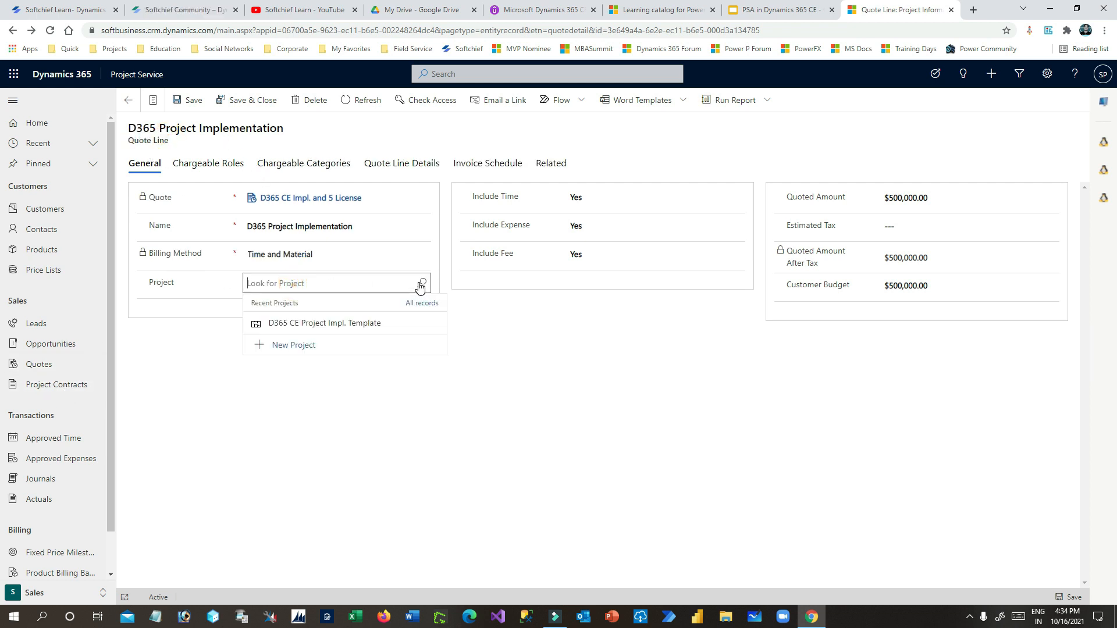
{"action": "left_click", "coordinate": [30, 593]}
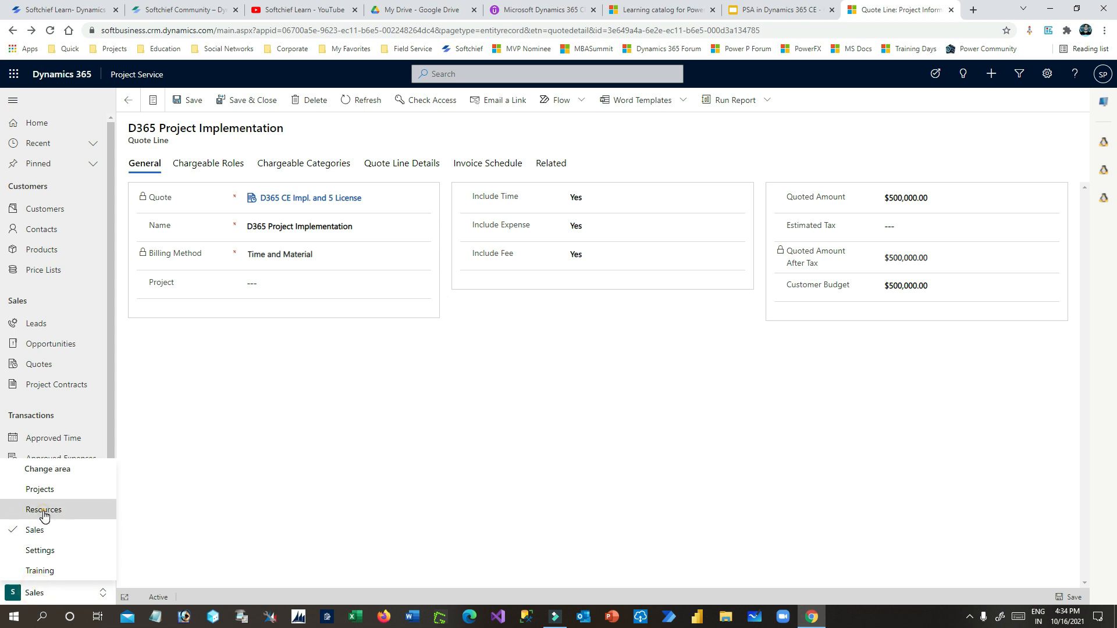
{"action": "left_click", "coordinate": [41, 489]}
{"action": "left_click", "coordinate": [40, 324]}
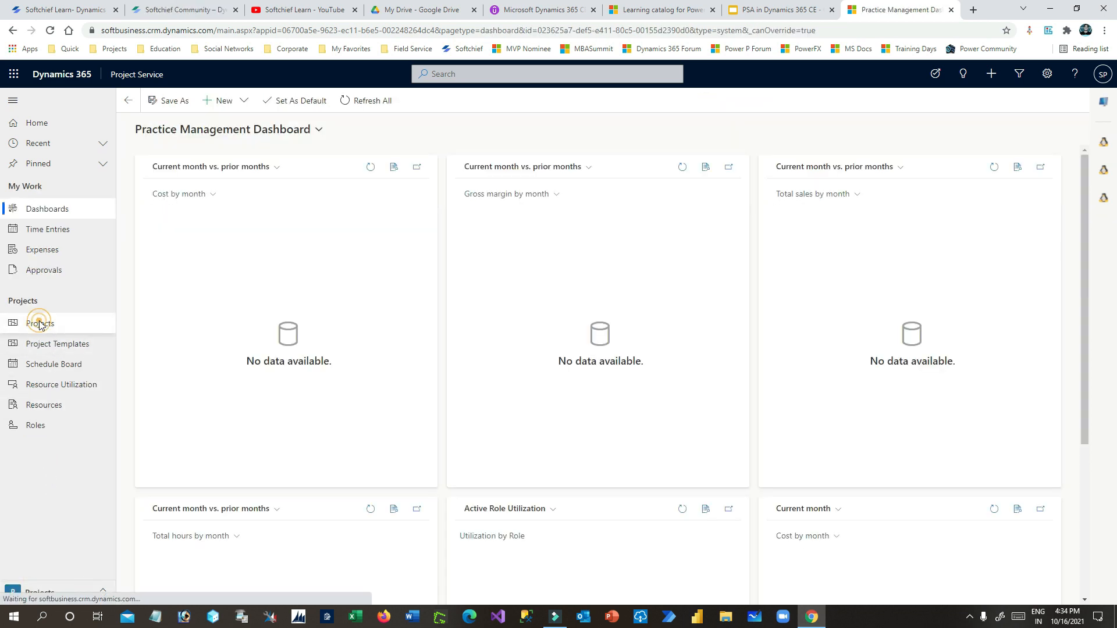
{"action": "left_click", "coordinate": [238, 100]}
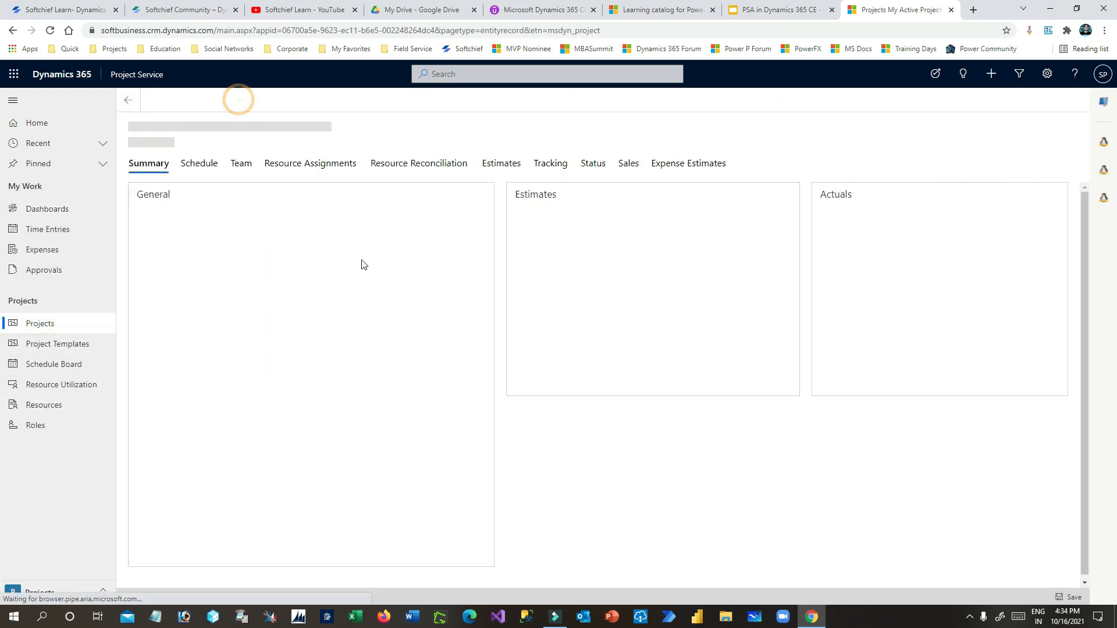
- Apply the D365 CE Project Impl. Template, name the project D365CE for Small Deal Company, and reuse the name as its description
{"action": "left_click", "coordinate": [287, 252]}
{"action": "left_click", "coordinate": [349, 312]}
{"action": "left_click", "coordinate": [271, 303]}
{"action": "left_click", "coordinate": [300, 305]}
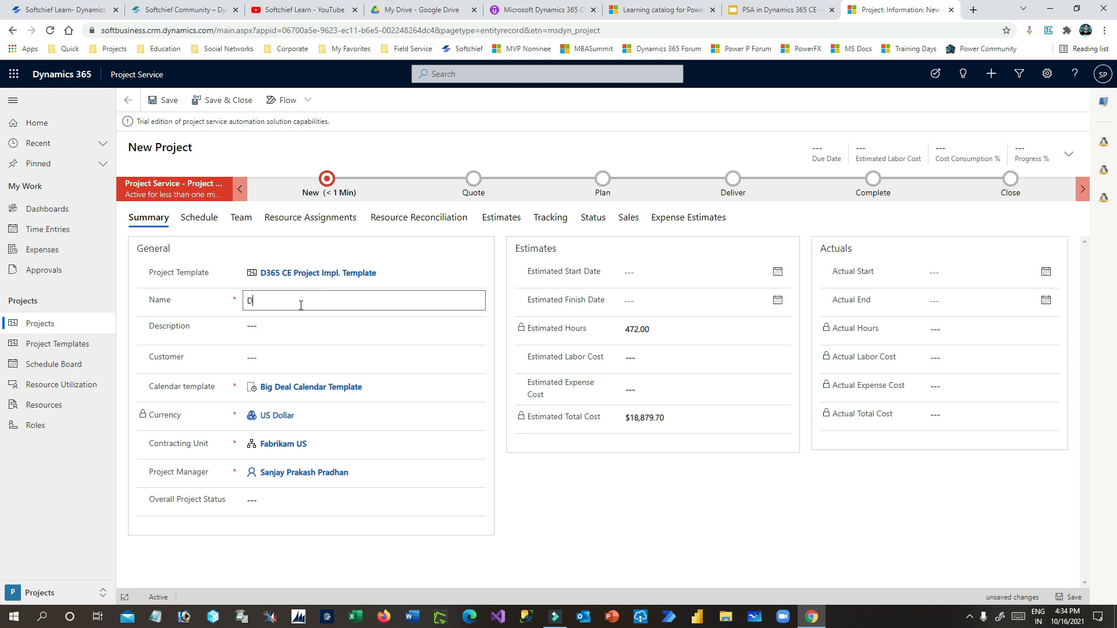
{"action": "type", "text": "D365CE for"}
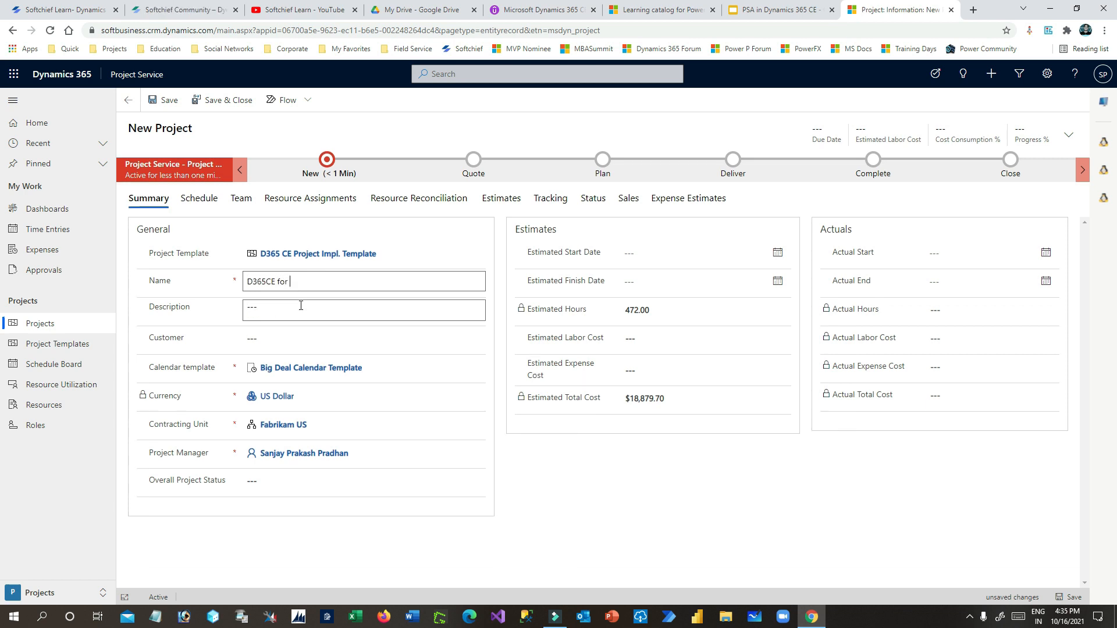
{"action": "type", "text": "Company"}
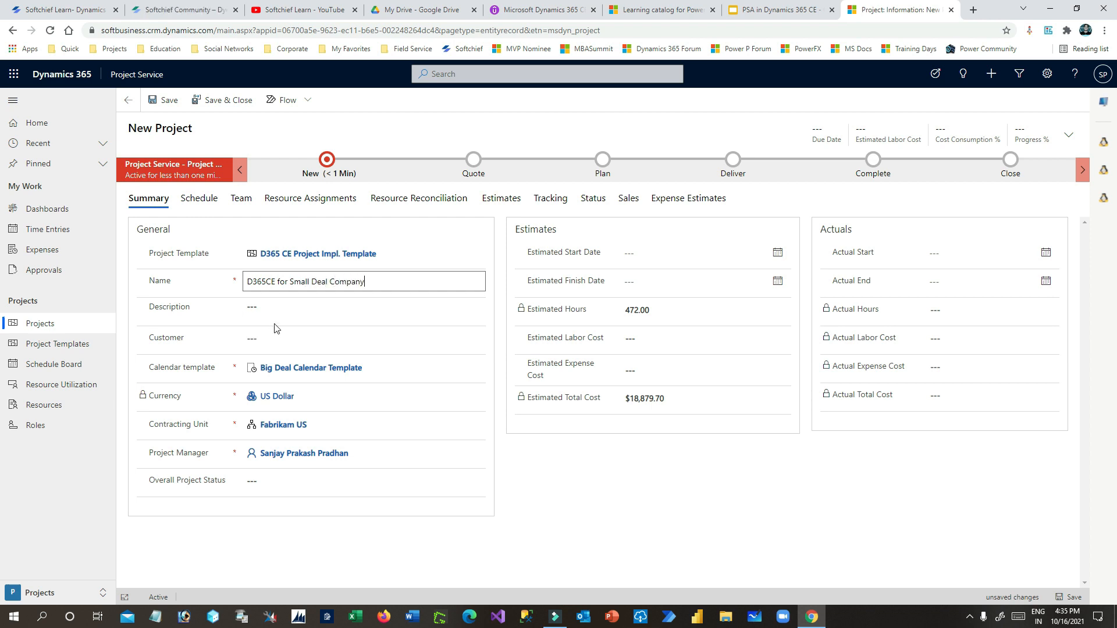
{"action": "triple_click", "coordinate": [381, 281]}
{"action": "key", "text": "ctrl+c"}
{"action": "left_click", "coordinate": [273, 317]}
{"action": "key", "text": "ctrl+v"}
{"action": "left_click", "coordinate": [292, 338]}
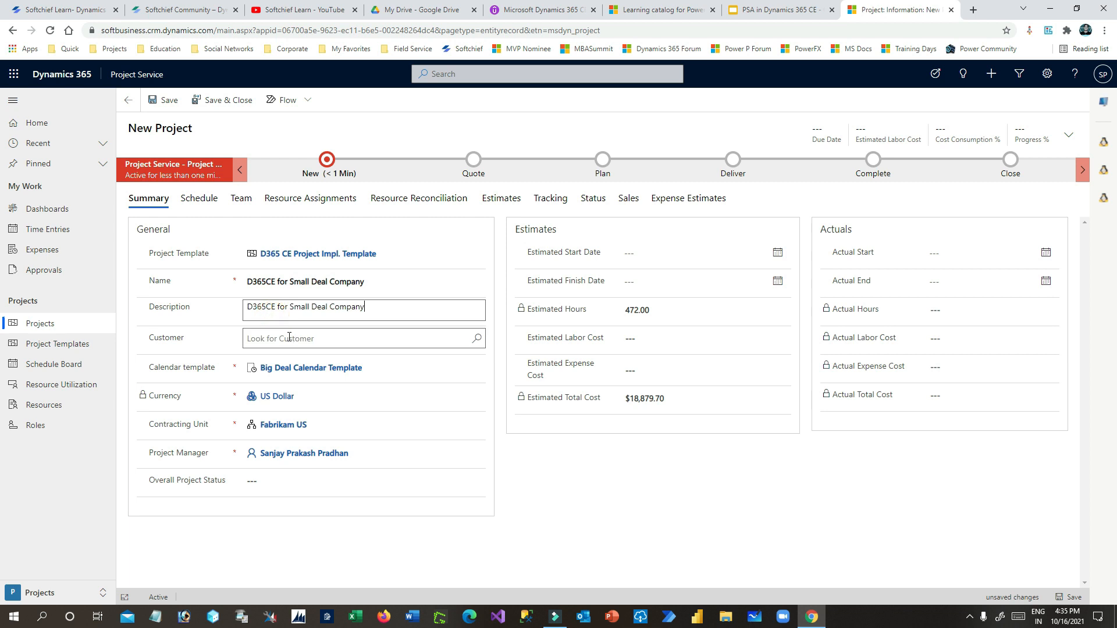
- Set customer Small Deal Business, contracting unit Big Deal Organization Unit, status Green, and save
{"action": "left_click", "coordinate": [335, 379]}
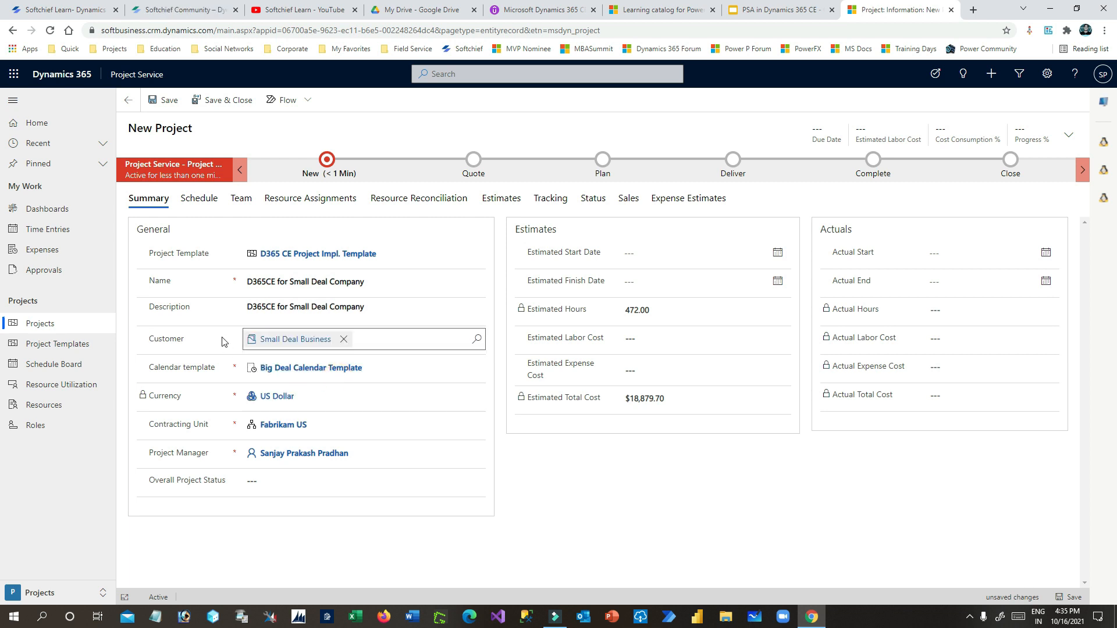
{"action": "left_click", "coordinate": [317, 423]}
{"action": "left_click", "coordinate": [478, 425]}
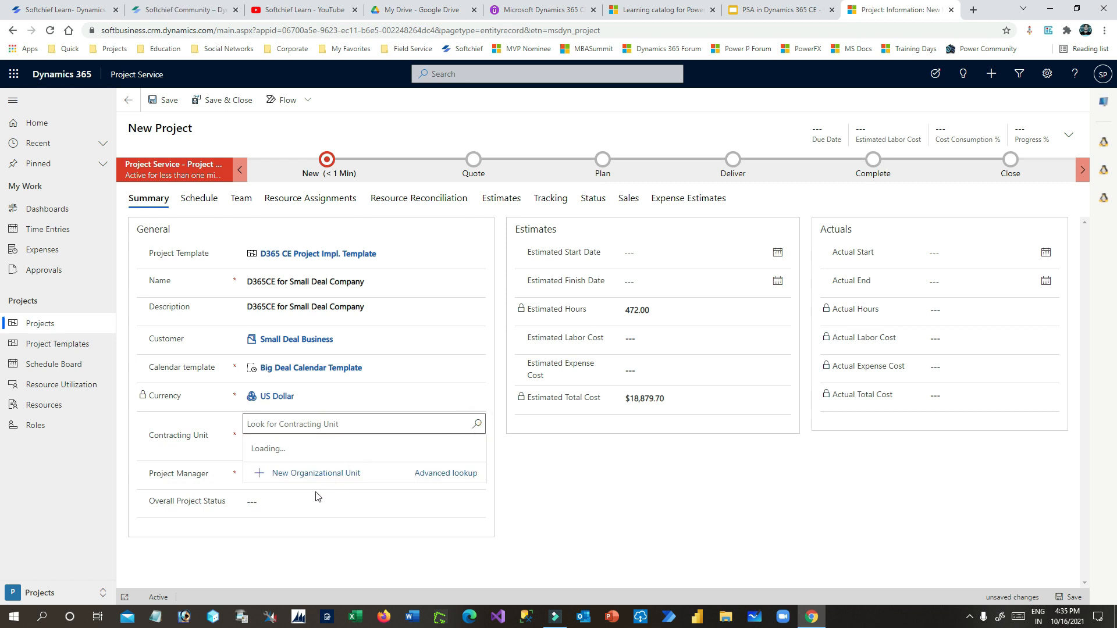
{"action": "left_click", "coordinate": [317, 319]}
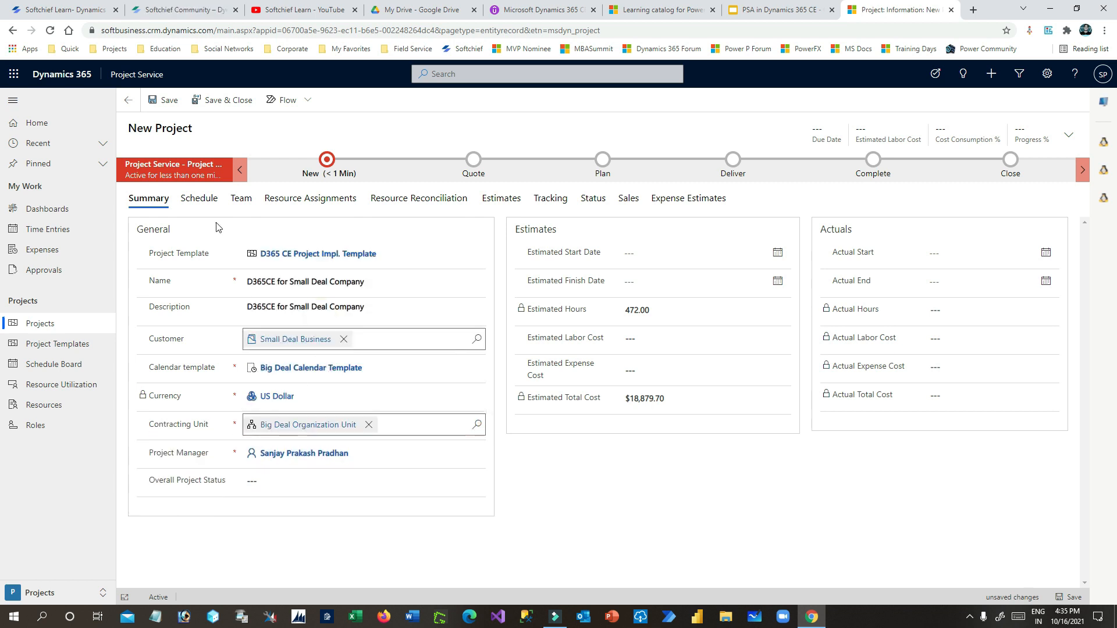
{"action": "left_click", "coordinate": [297, 482]}
{"action": "left_click", "coordinate": [288, 510]}
{"action": "left_click", "coordinate": [167, 100]}
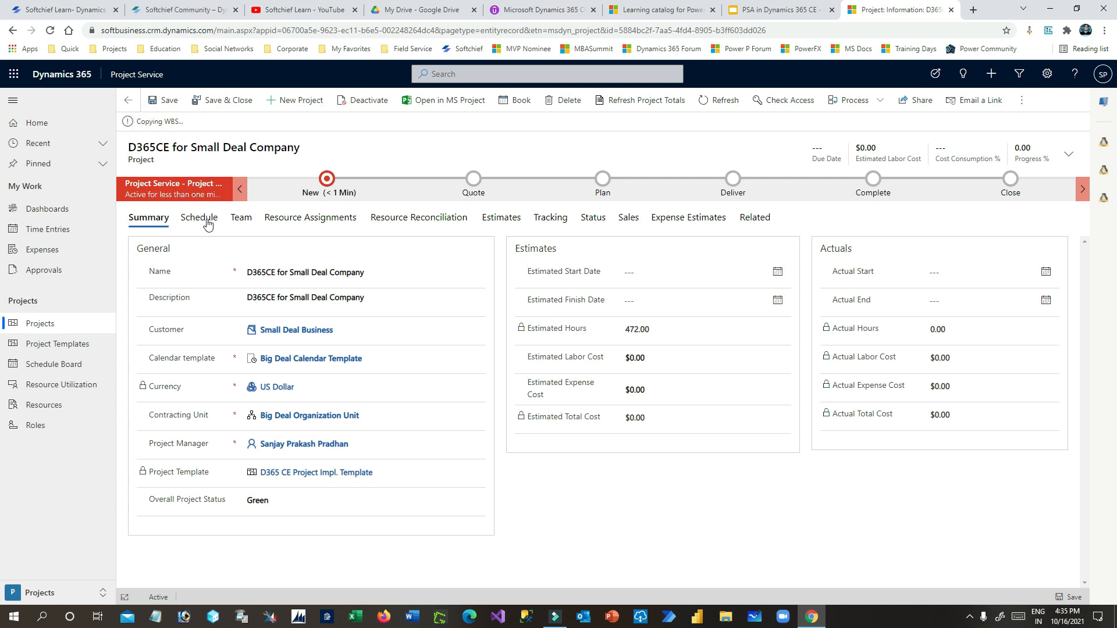
- Check the new project's Schedule tab, then switch to the Sales area's My Active Accounts
{"action": "left_click", "coordinate": [199, 219]}
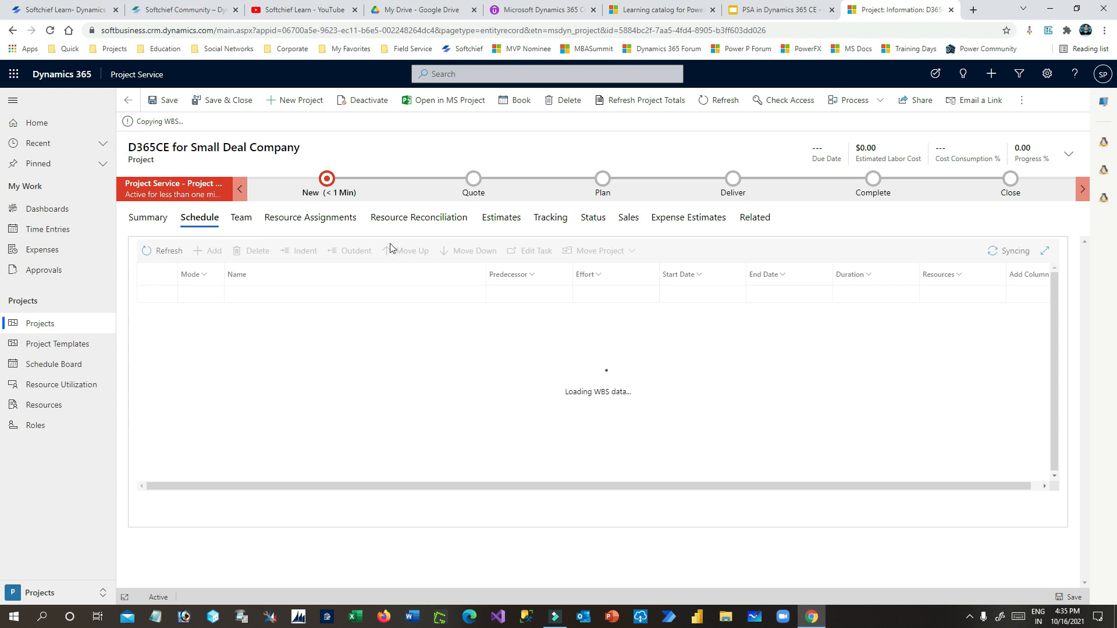
{"action": "left_click", "coordinate": [73, 592]}
{"action": "left_click", "coordinate": [35, 530]}
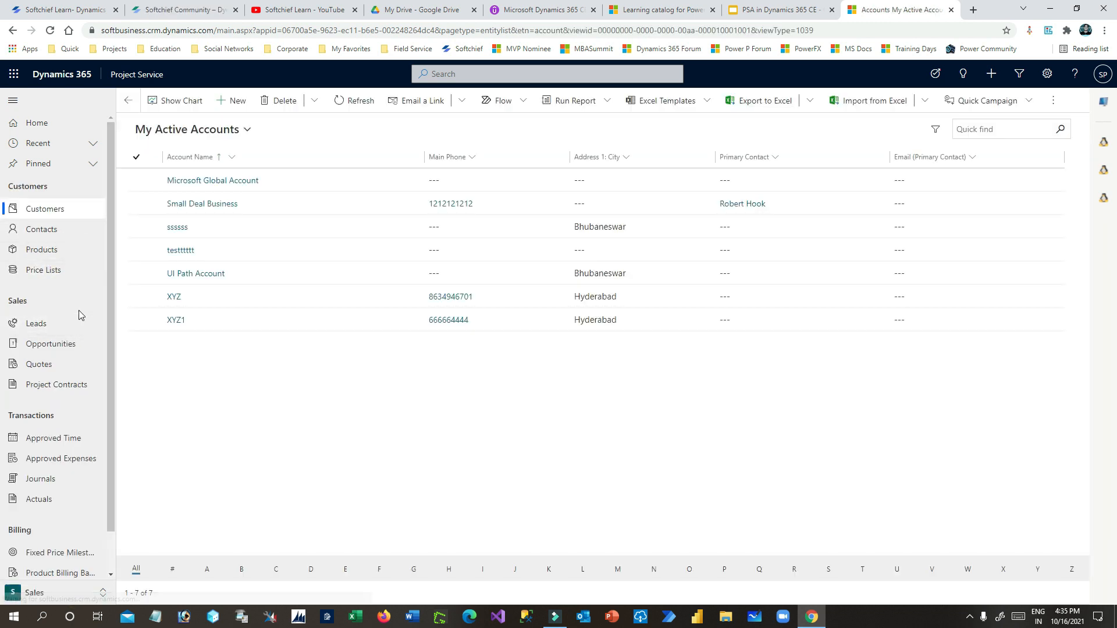
- On quote D365 CE Impl. and 5 License, set line D365 Project Implementation's project to D365CE for Small Deal Company
{"action": "left_click", "coordinate": [60, 369]}
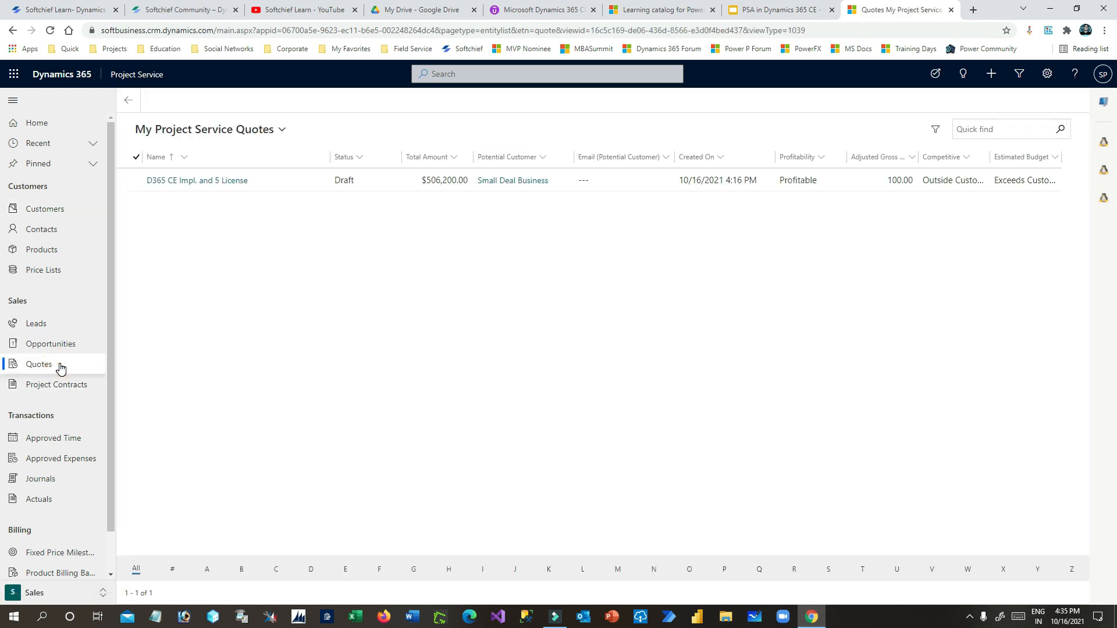
{"action": "double_click", "coordinate": [324, 180]}
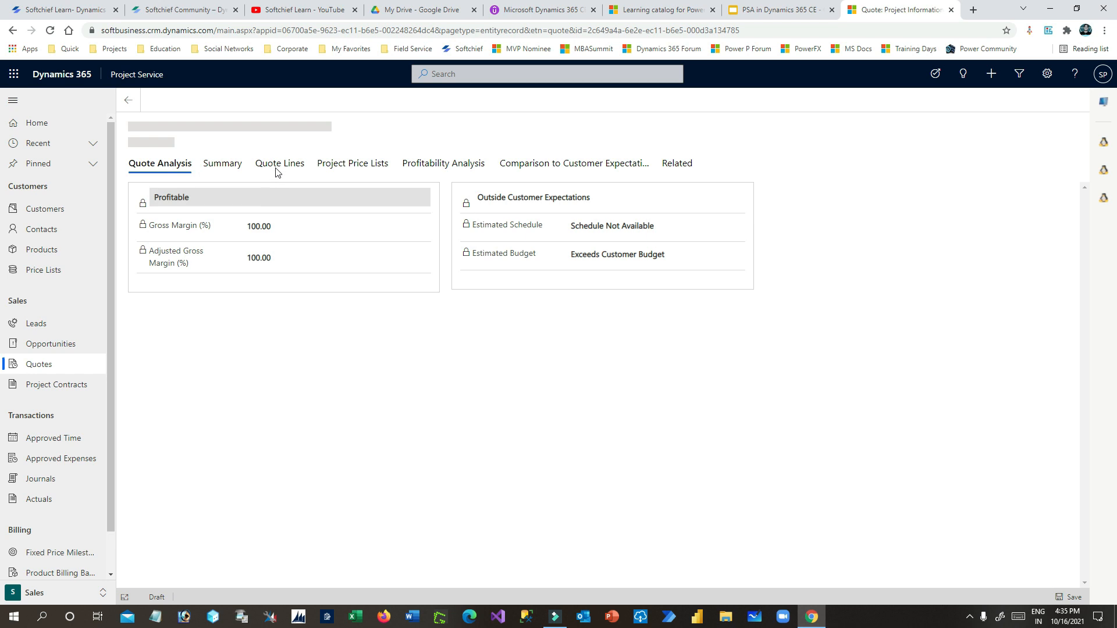
{"action": "left_click", "coordinate": [283, 167]}
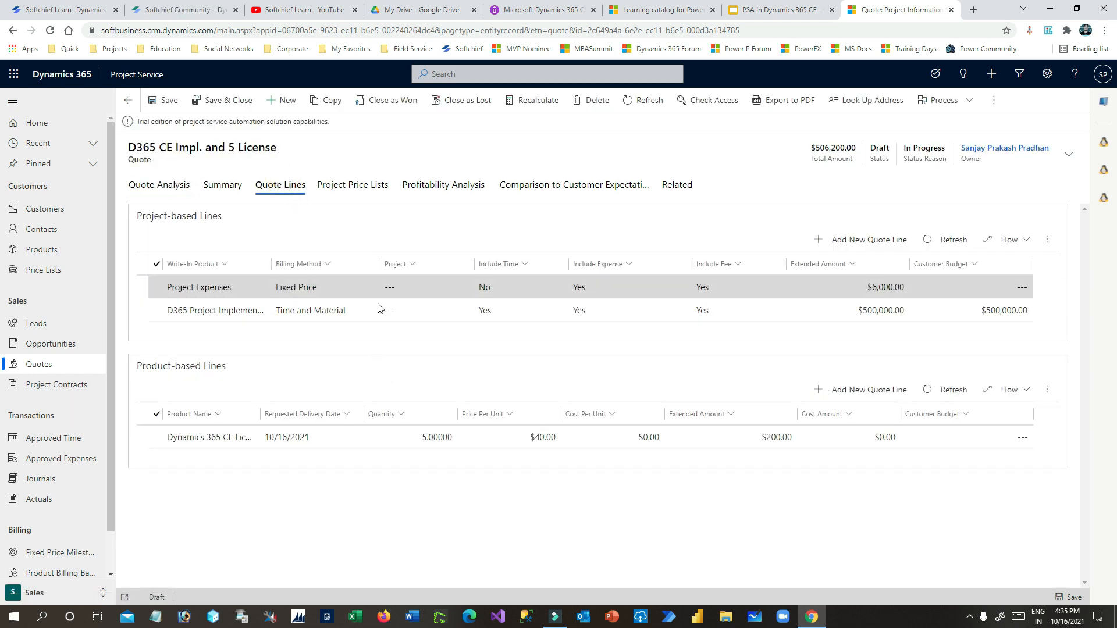
{"action": "left_click", "coordinate": [458, 317]}
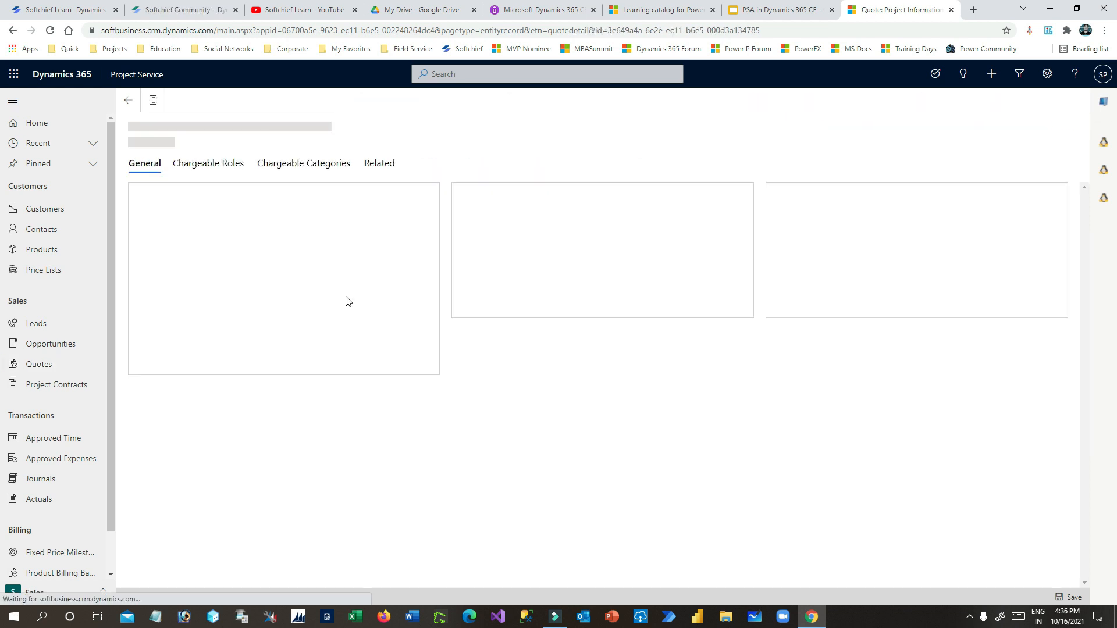
{"action": "left_click", "coordinate": [306, 312]}
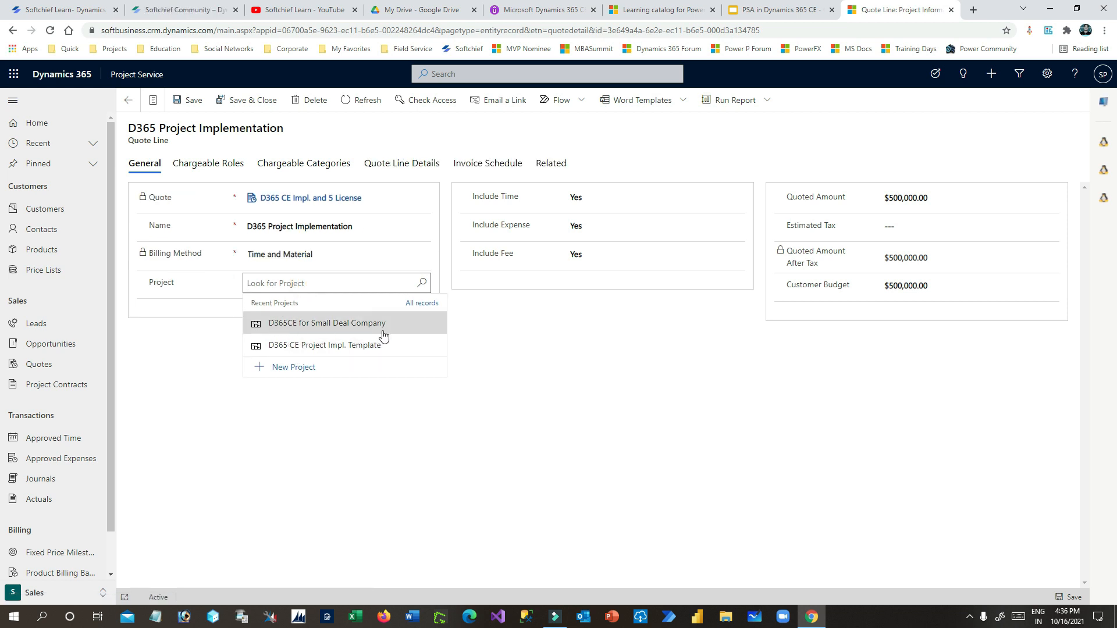
{"action": "left_click", "coordinate": [416, 284]}
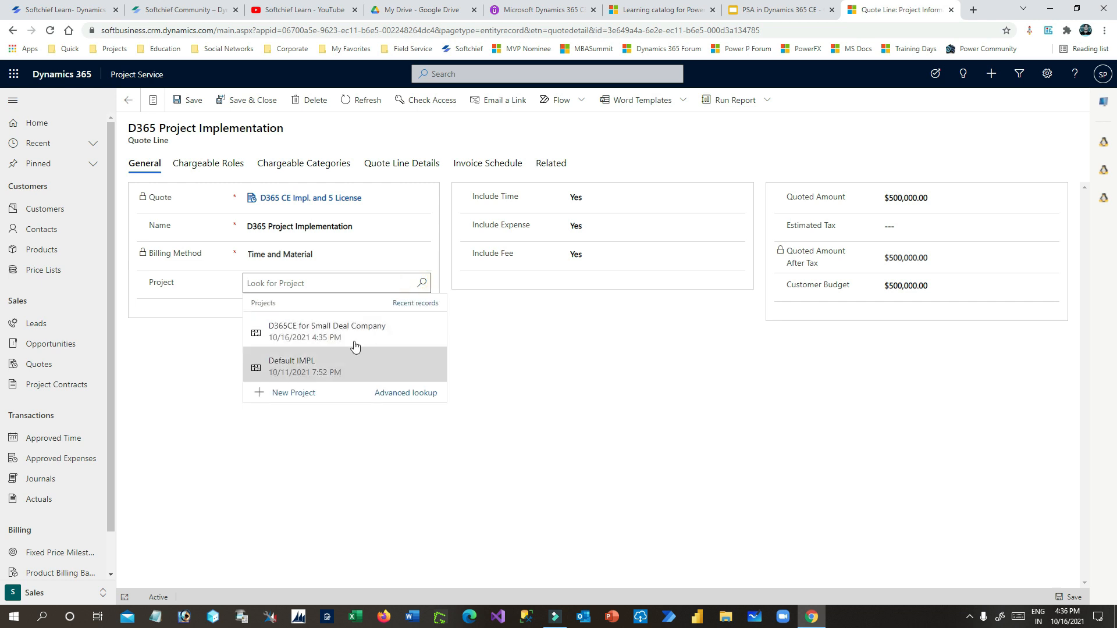
{"action": "left_click", "coordinate": [386, 338]}
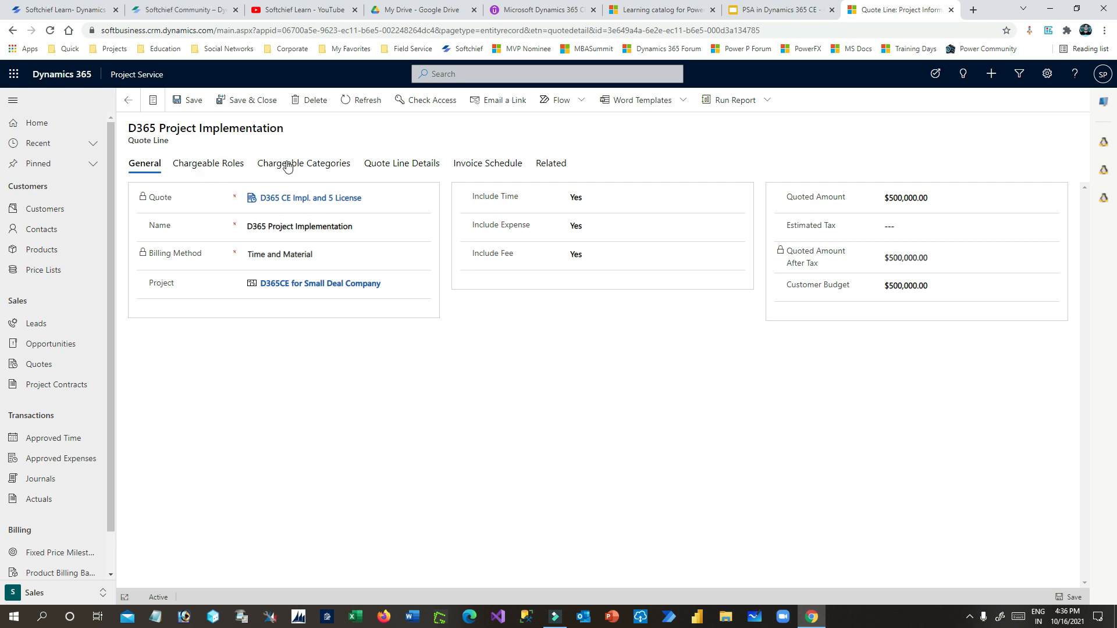
{"action": "left_click", "coordinate": [201, 165]}
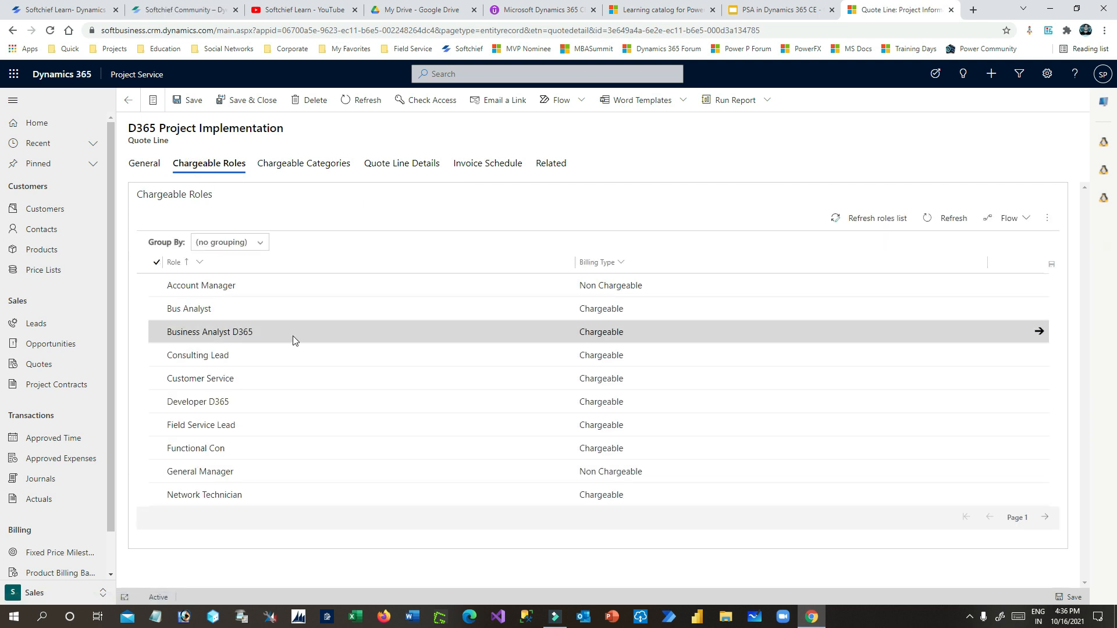
{"action": "left_click", "coordinate": [313, 166]}
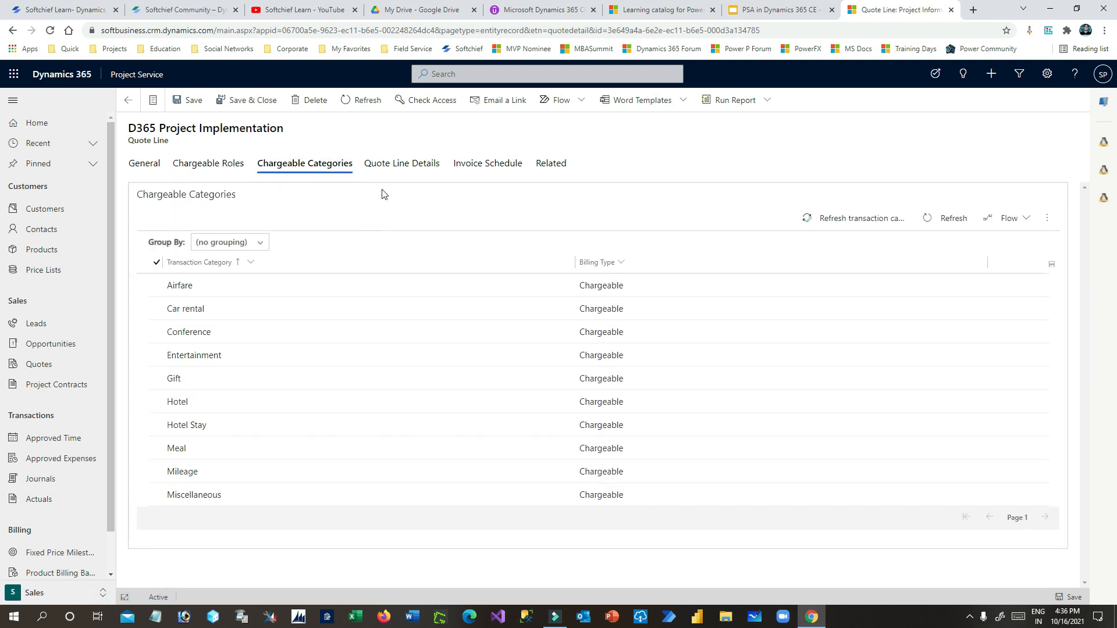
{"action": "left_click", "coordinate": [421, 166]}
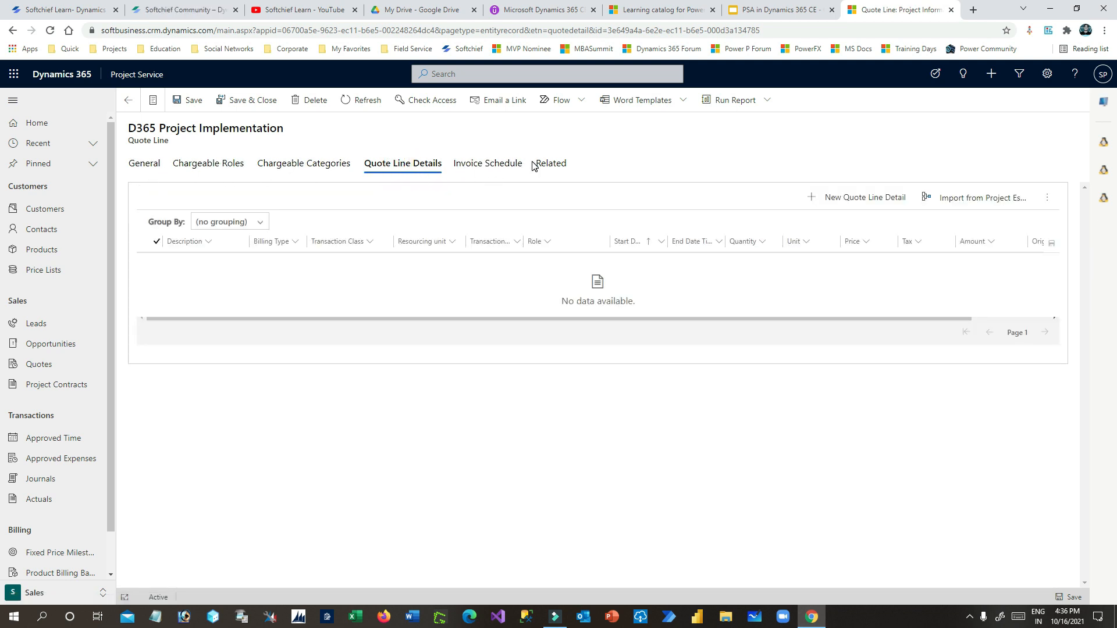
{"action": "left_click", "coordinate": [495, 169]}
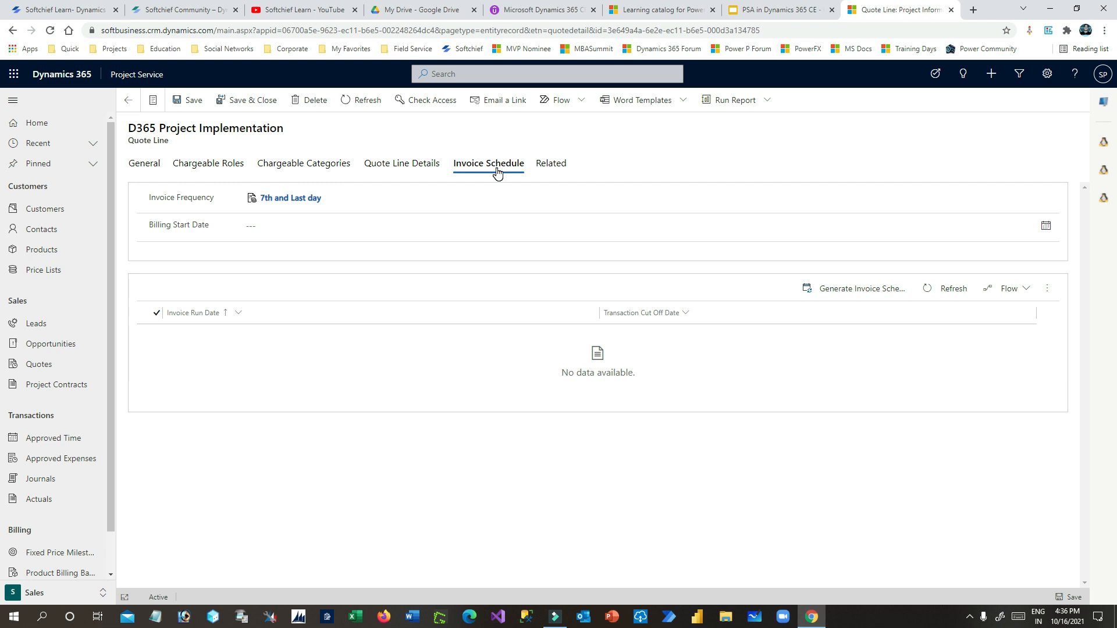
{"action": "left_click", "coordinate": [146, 165]}
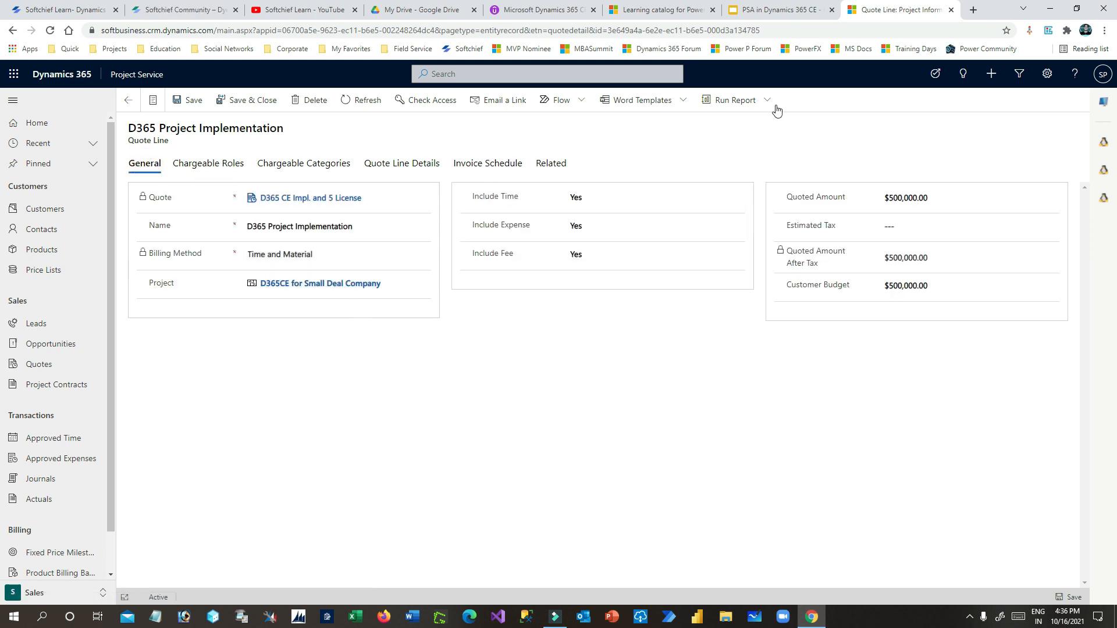
{"action": "left_click", "coordinate": [780, 10]}
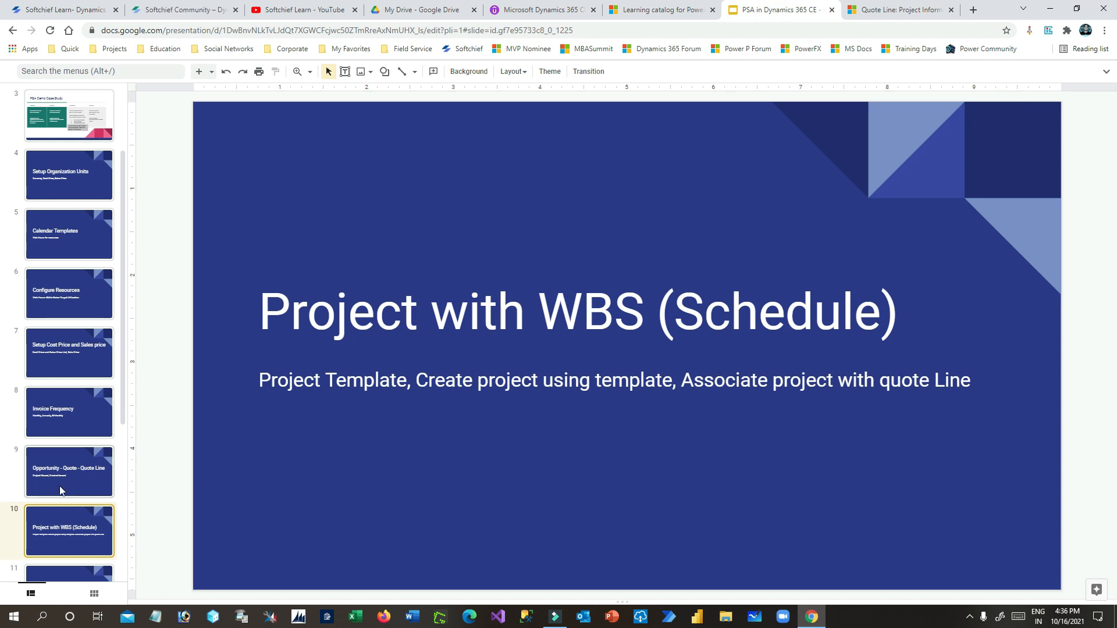
- Show the Project Contract slide (slide 11) in the deck, then return to the quote line
{"action": "scroll", "coordinate": [65, 473], "scroll_direction": "down", "scroll_amount": 2}
{"action": "left_click", "coordinate": [66, 465]}
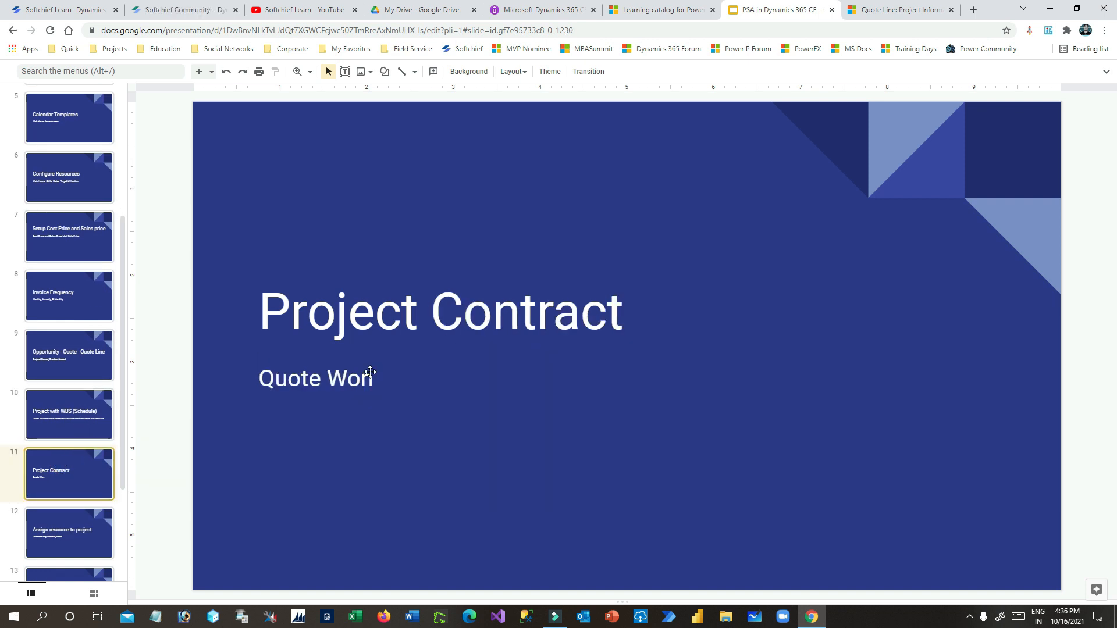
{"action": "left_click", "coordinate": [896, 4]}
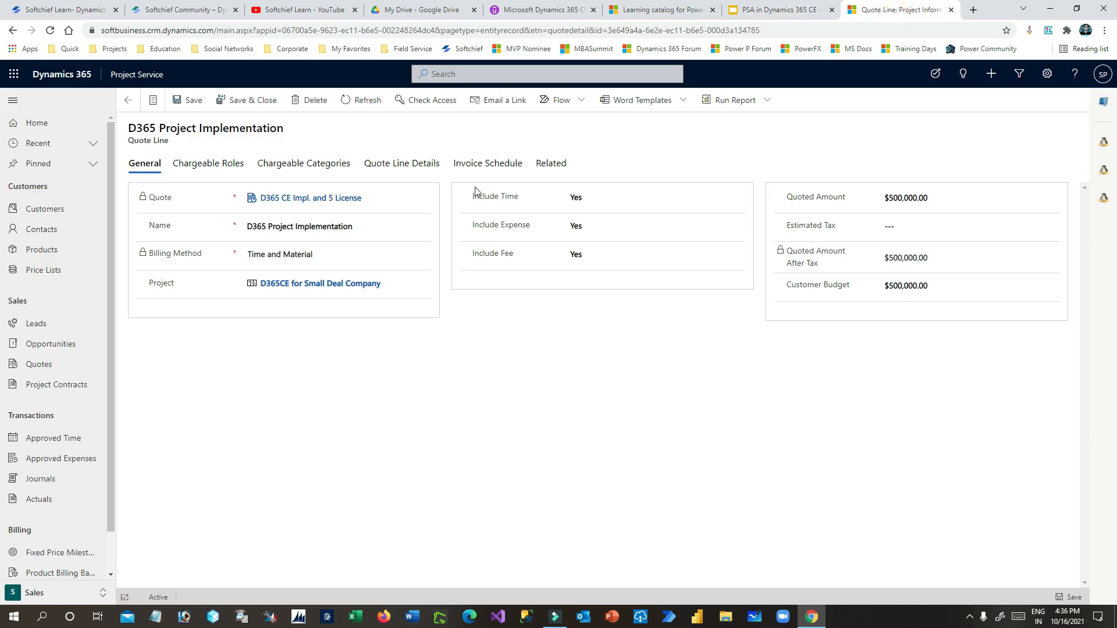
- Return to the D365 CE Impl. and 5 License quote and close it as won
{"action": "left_click", "coordinate": [128, 108]}
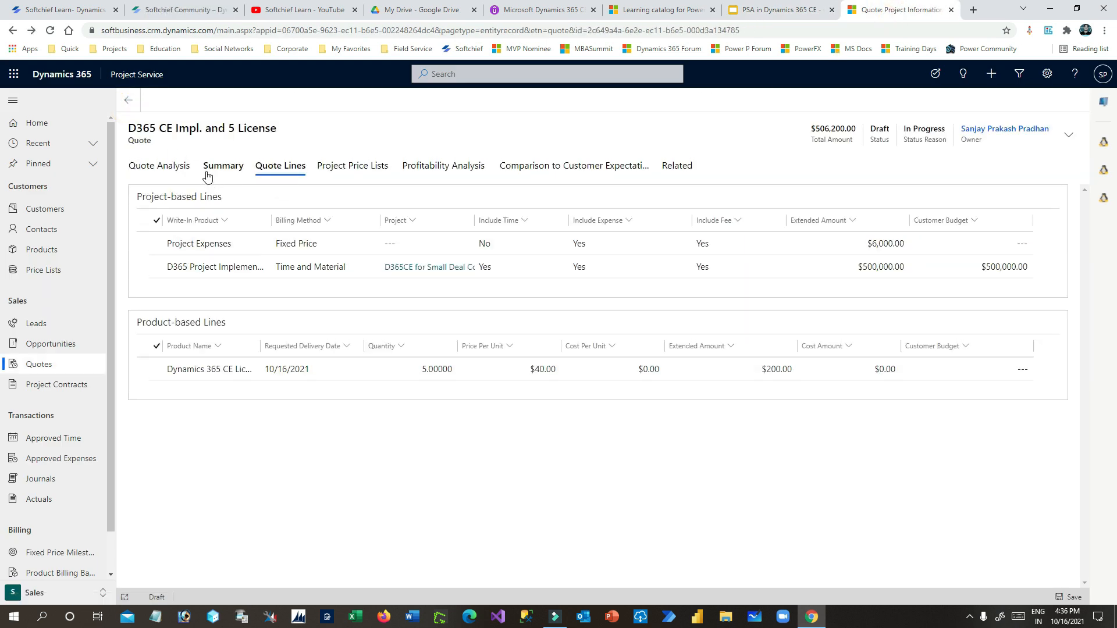
{"action": "left_click", "coordinate": [166, 167]}
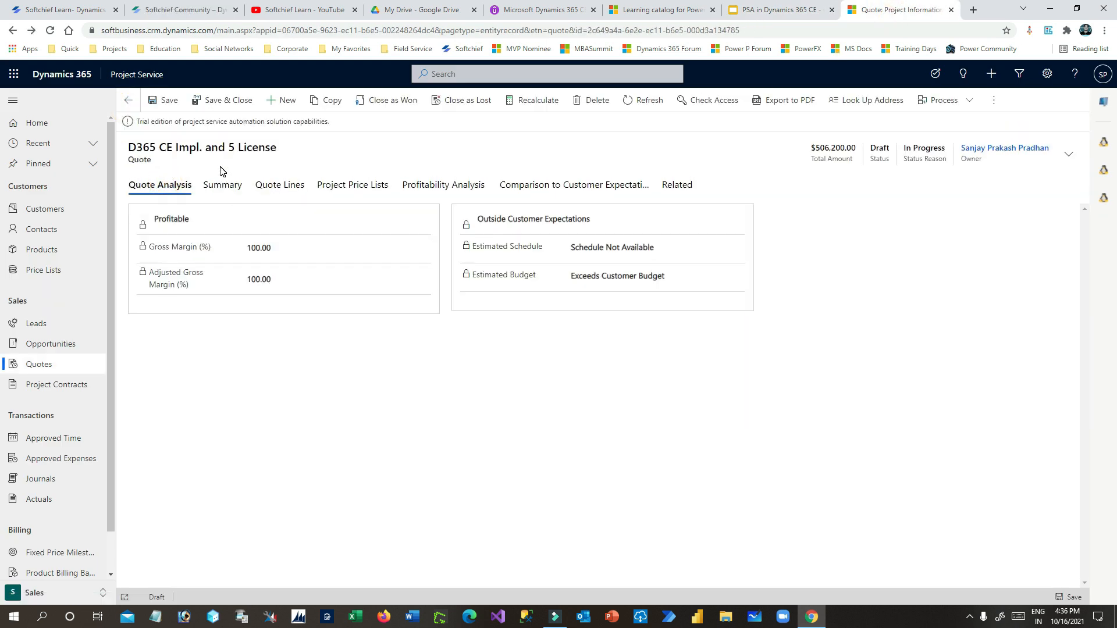
{"action": "left_click", "coordinate": [222, 185]}
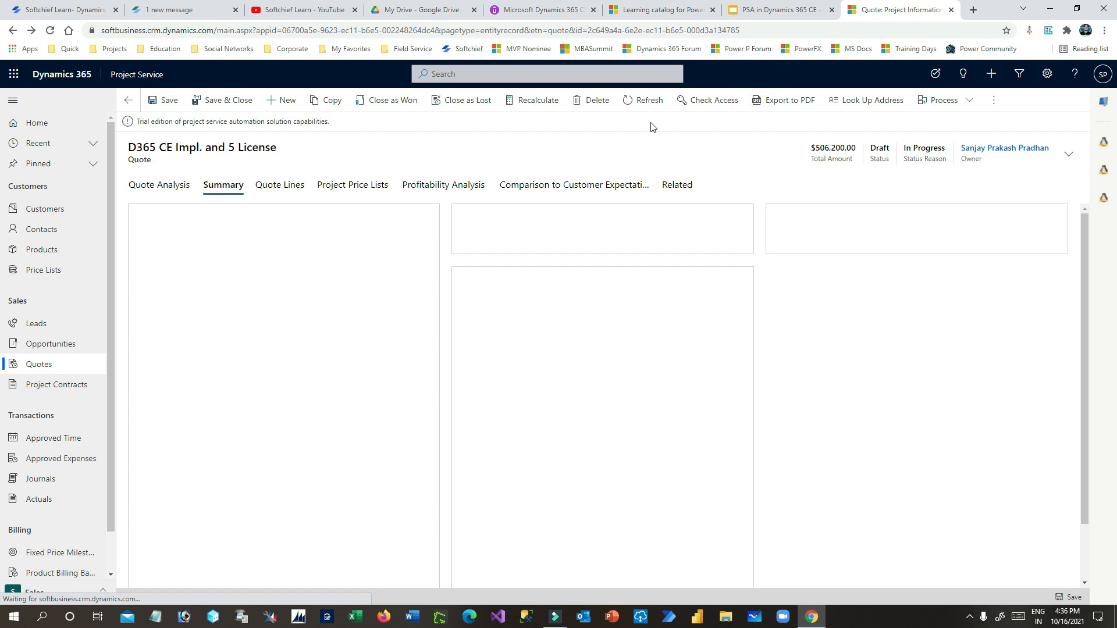
{"action": "left_click", "coordinate": [406, 107]}
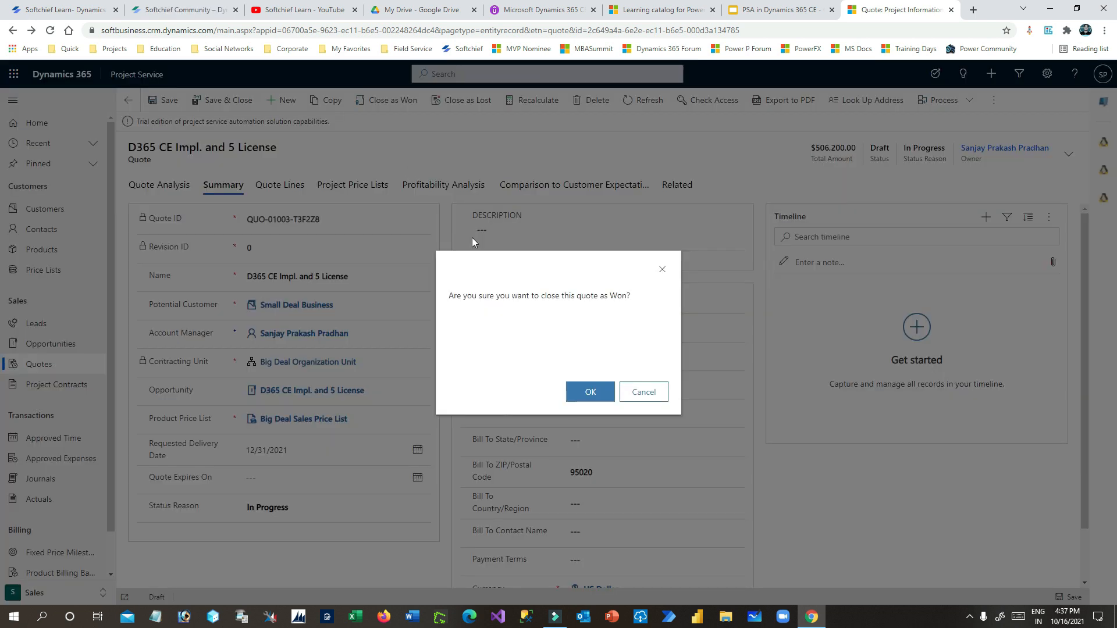
{"action": "left_click", "coordinate": [590, 393]}
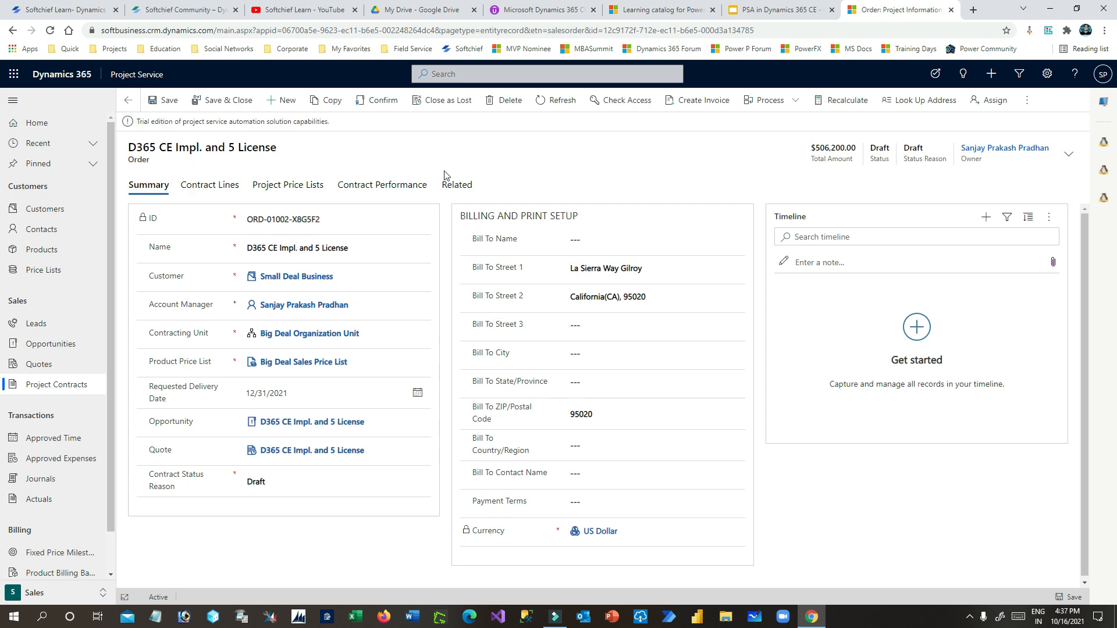
- Check the $506,200.00 contract total and set the header status reason to Confirmed
{"action": "left_click", "coordinate": [819, 147]}
{"action": "left_click_drag", "start_coordinate": [820, 147], "coordinate": [859, 136]}
{"action": "left_click", "coordinate": [815, 150]}
{"action": "left_click", "coordinate": [853, 129]}
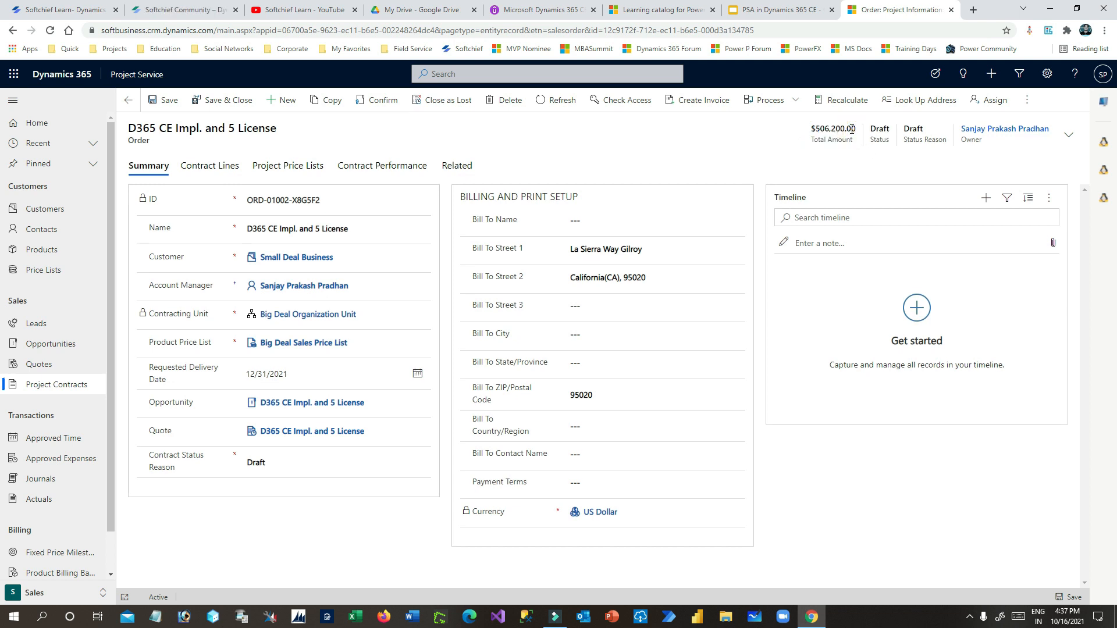
{"action": "left_click", "coordinate": [1069, 135]}
{"action": "left_click", "coordinate": [1016, 199]}
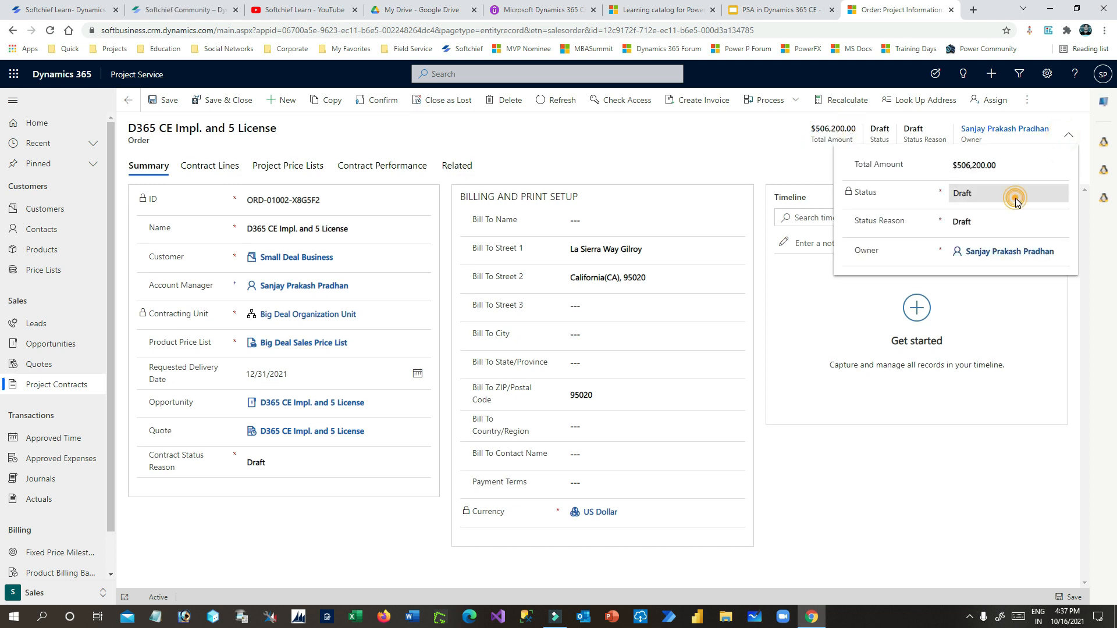
{"action": "left_click", "coordinate": [1017, 222]}
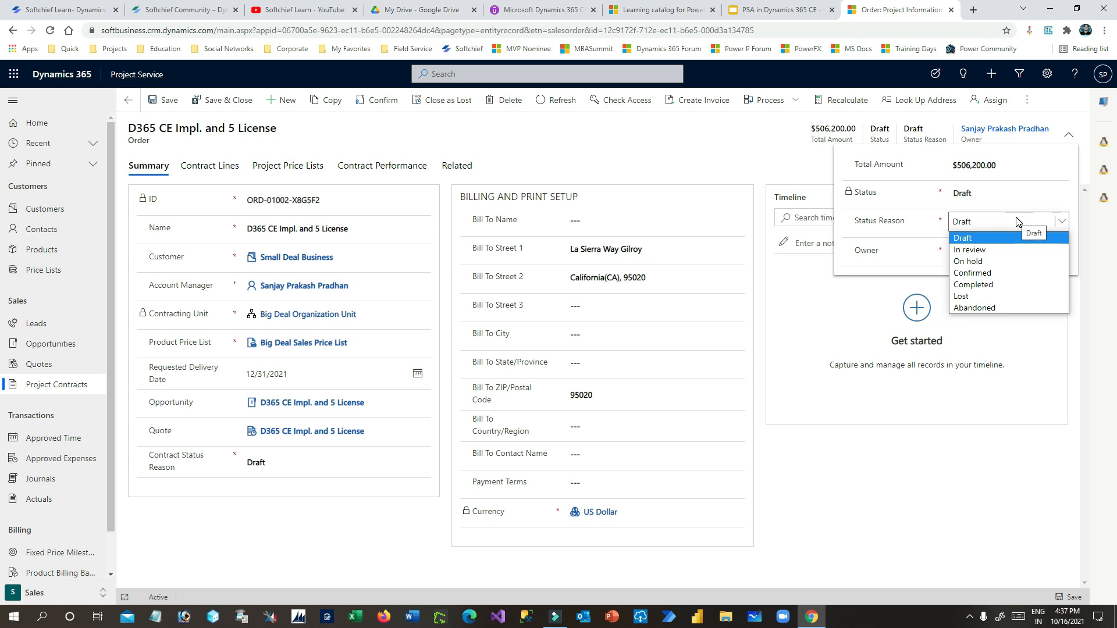
{"action": "left_click", "coordinate": [987, 273]}
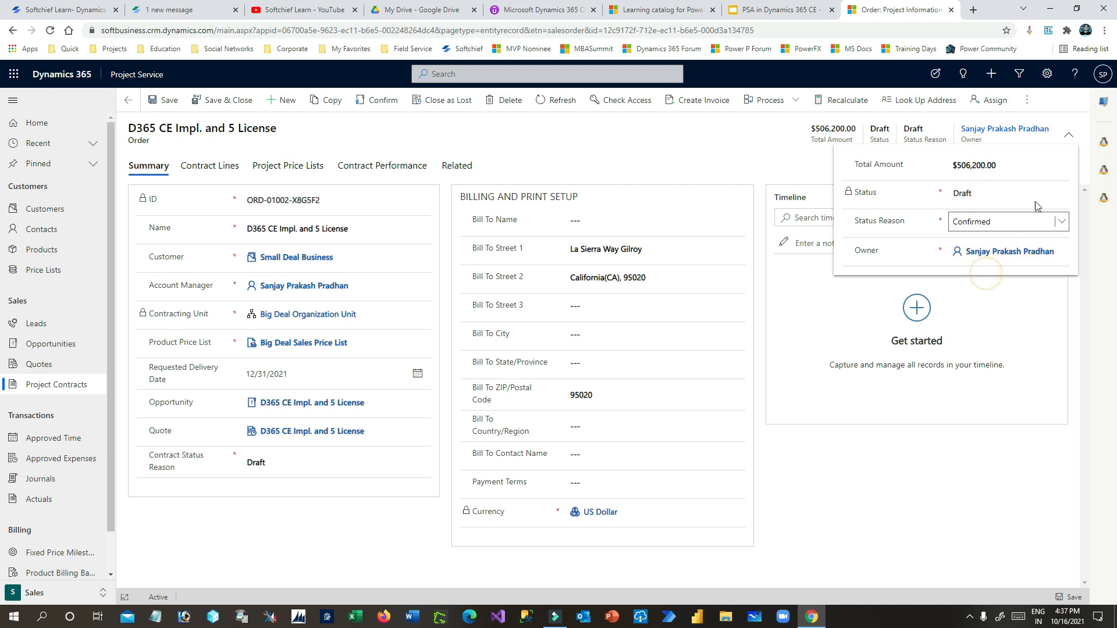
{"action": "left_click", "coordinate": [1067, 140]}
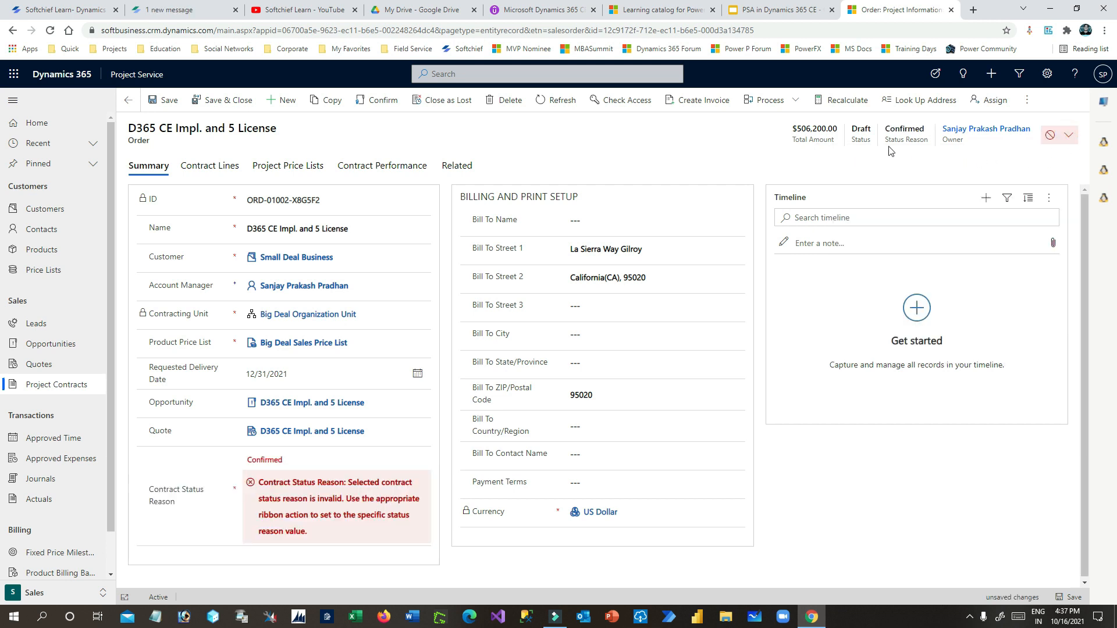
- Confirm the project contract, reloading the page to discard the invalid status reason and confirming again
{"action": "left_click", "coordinate": [279, 461]}
{"action": "left_click", "coordinate": [275, 507]}
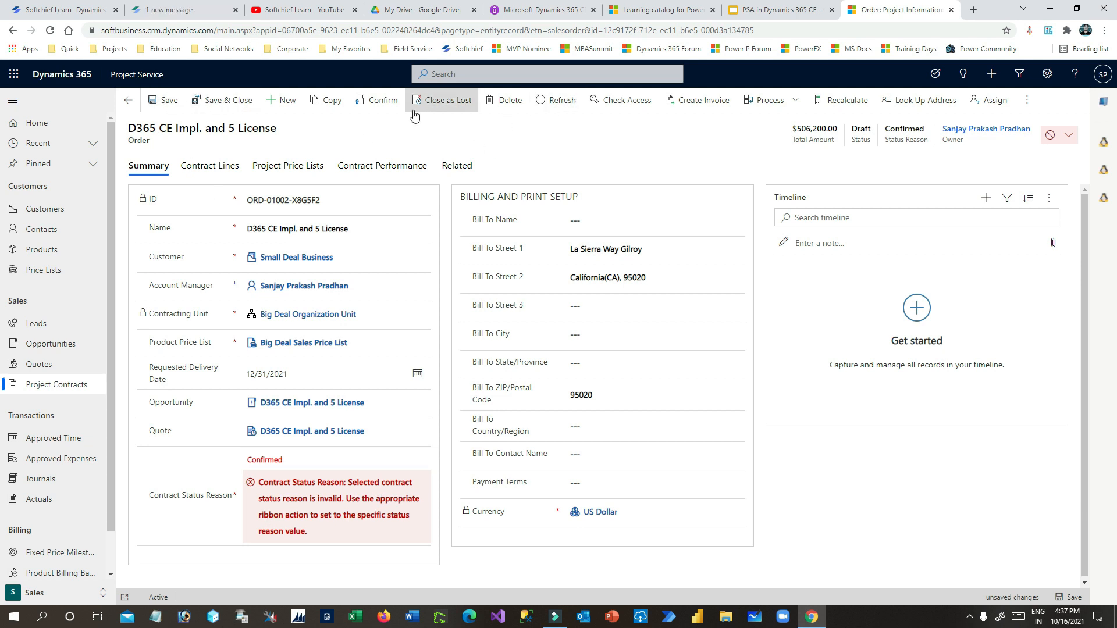
{"action": "left_click", "coordinate": [384, 105]}
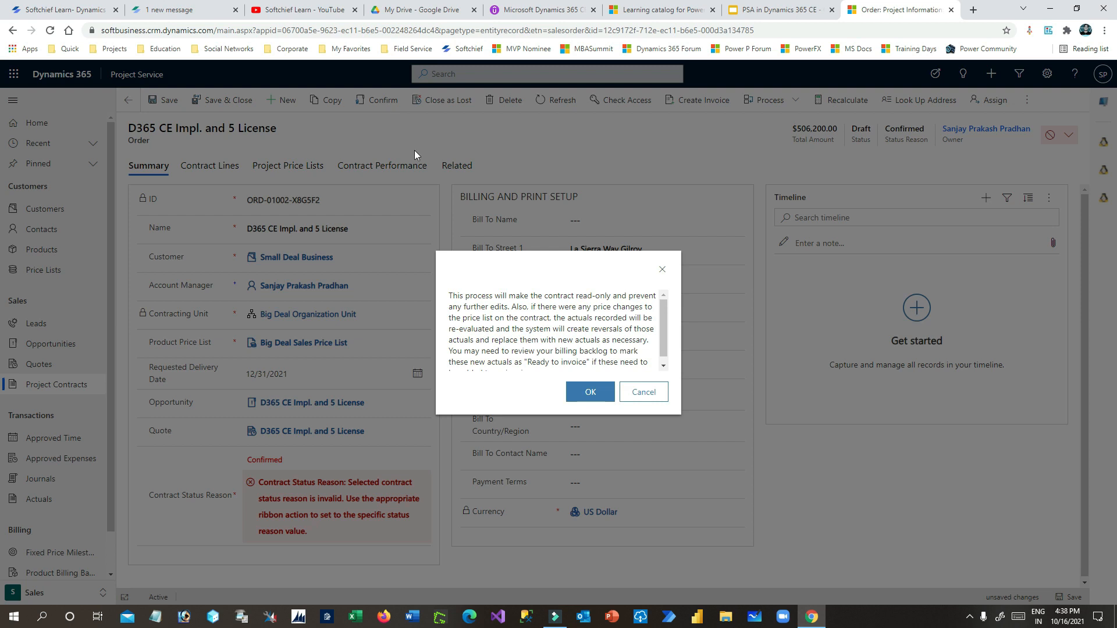
{"action": "left_click", "coordinate": [593, 394]}
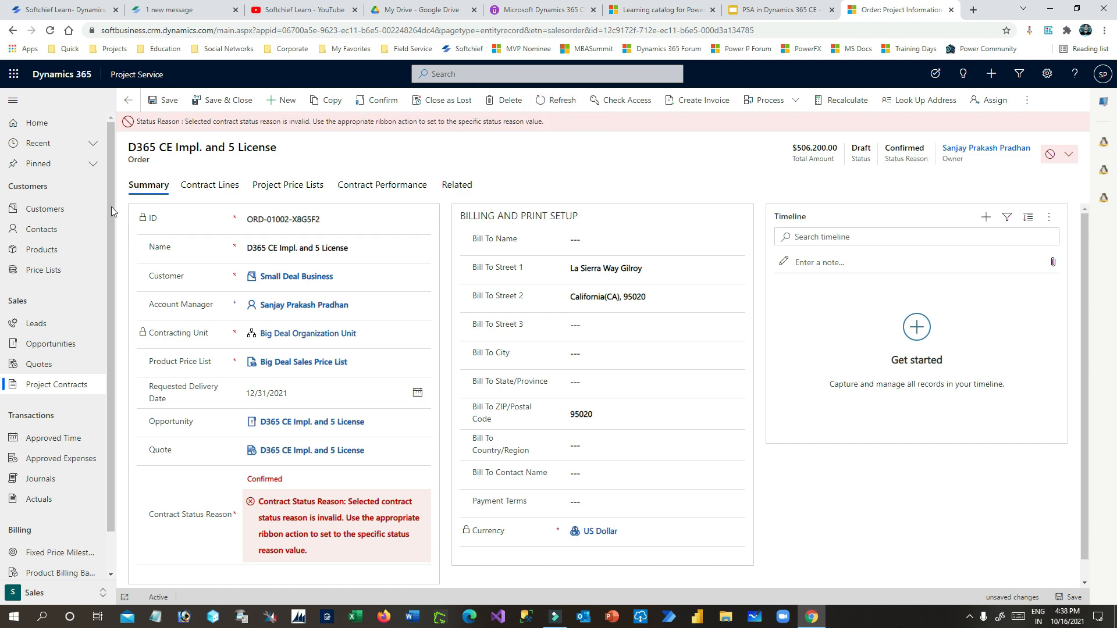
{"action": "left_click", "coordinate": [50, 30]}
{"action": "left_click", "coordinate": [611, 95]}
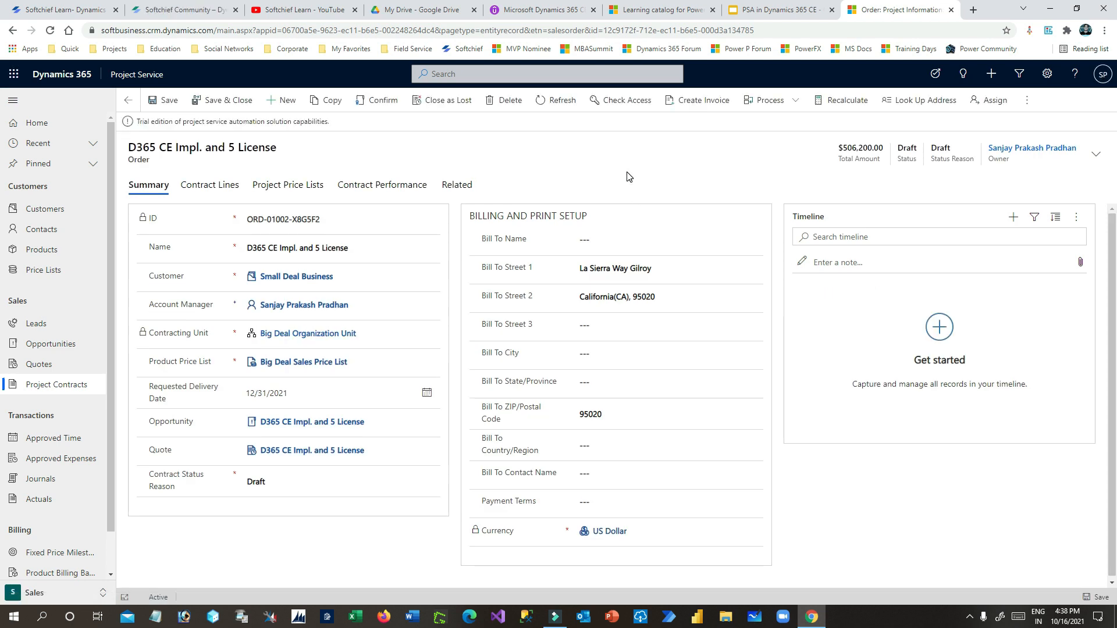
{"action": "left_click", "coordinate": [377, 100]}
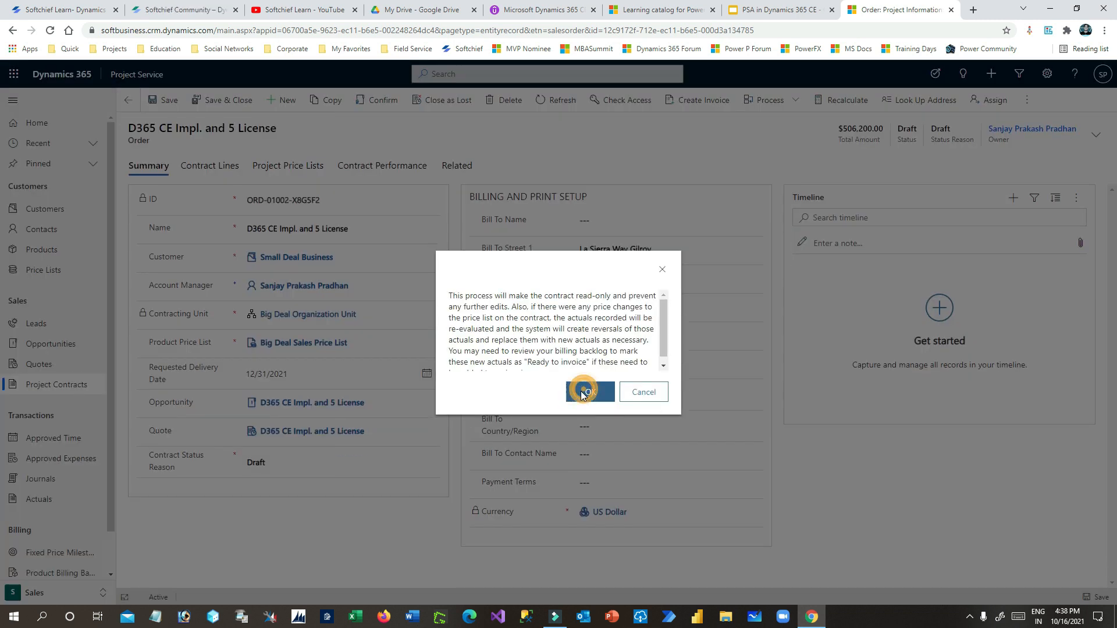
{"action": "left_click", "coordinate": [583, 393]}
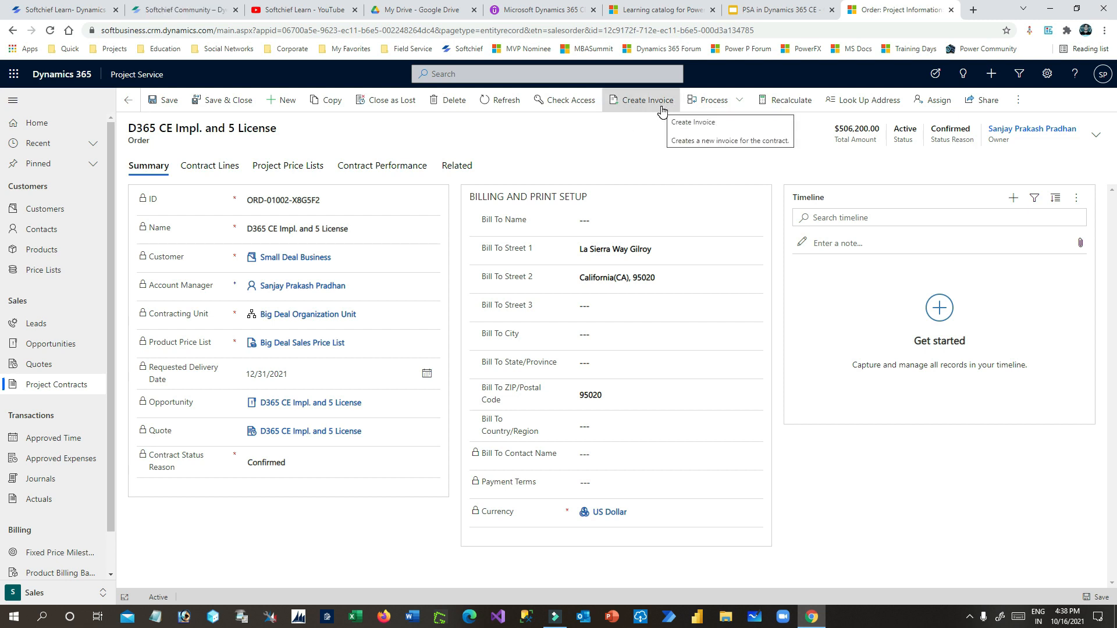
- Show the Assign resource to project slide (slide 12) in the presentation
{"action": "left_click", "coordinate": [780, 10]}
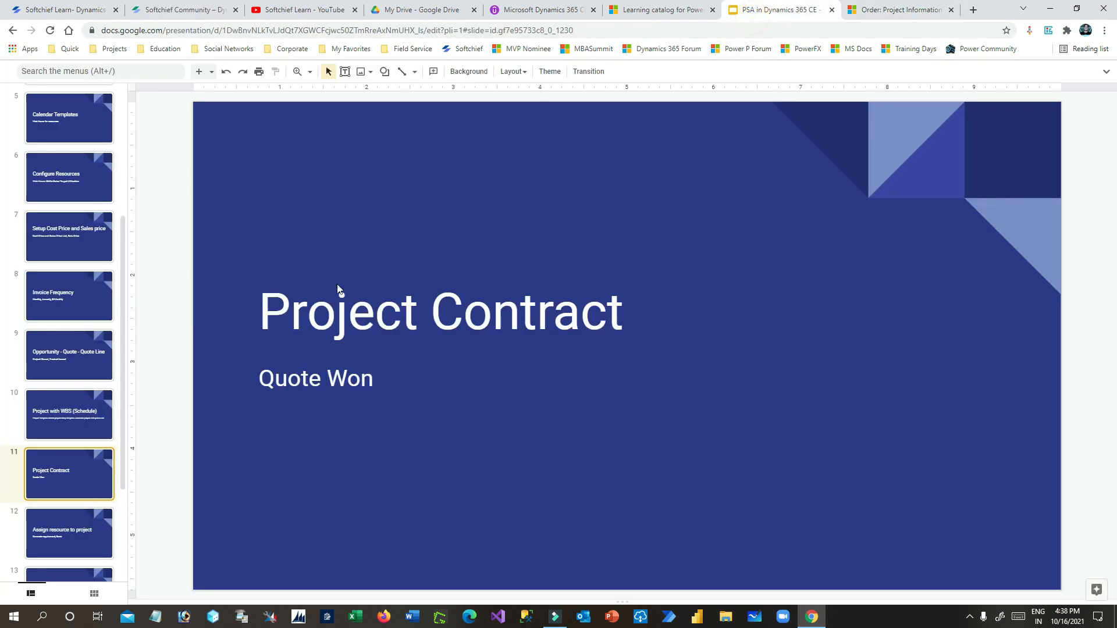
{"action": "left_click", "coordinate": [76, 483]}
{"action": "left_click", "coordinate": [68, 530]}
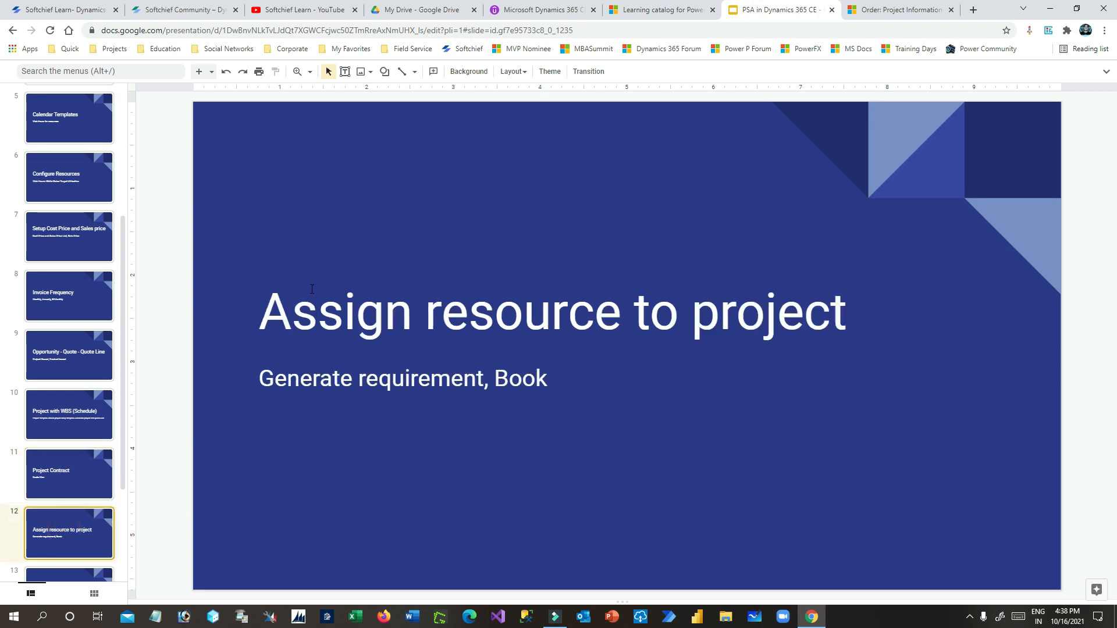
- Open the Team tab of project D365CE for Small Deal Company from My Active Projects
{"action": "left_click", "coordinate": [873, 10]}
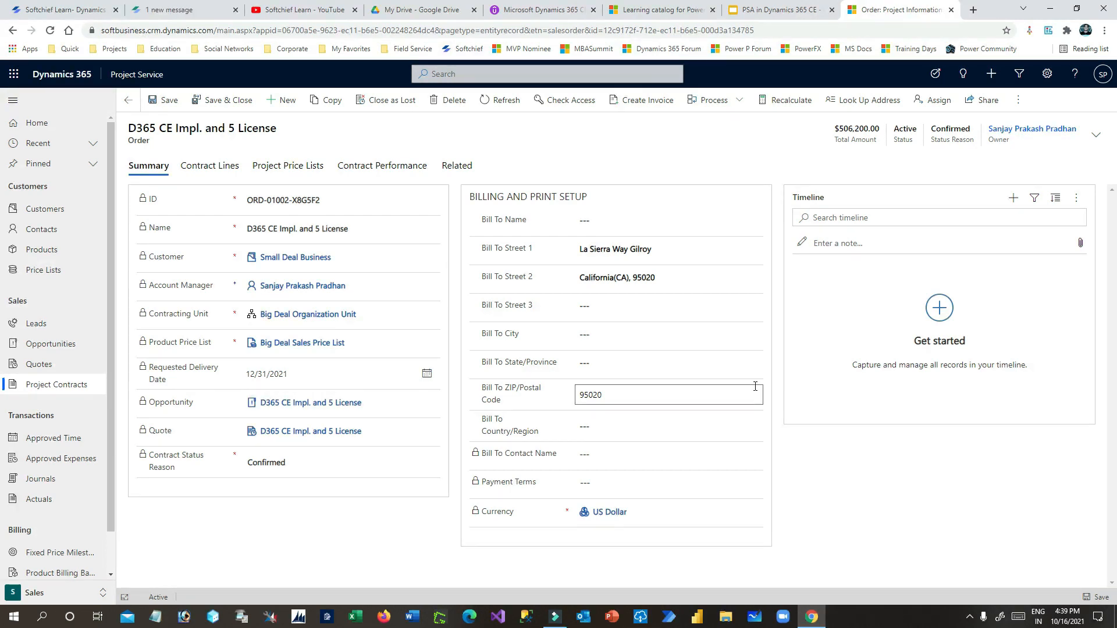
{"action": "scroll", "coordinate": [111, 428], "scroll_direction": "down", "scroll_amount": 1}
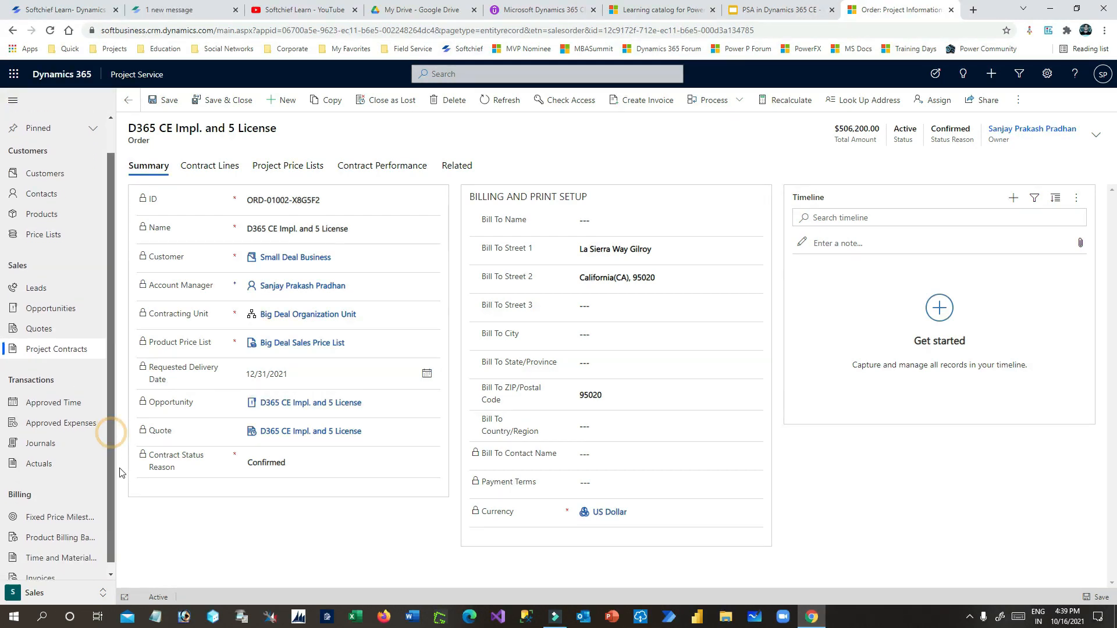
{"action": "scroll", "coordinate": [122, 460], "scroll_direction": "up", "scroll_amount": 1}
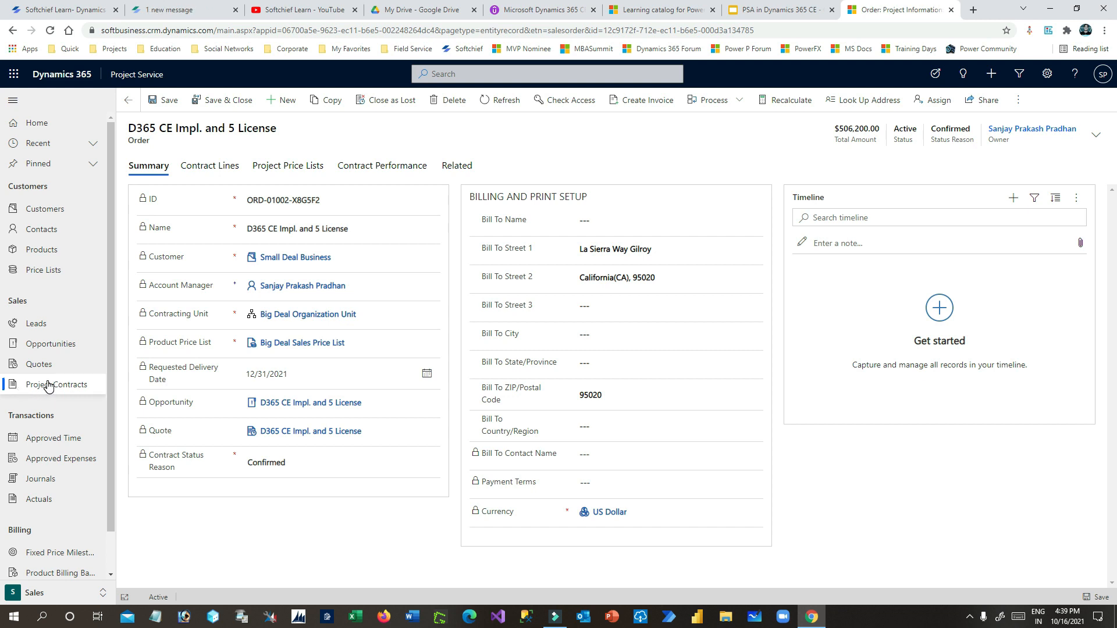
{"action": "left_click", "coordinate": [70, 593]}
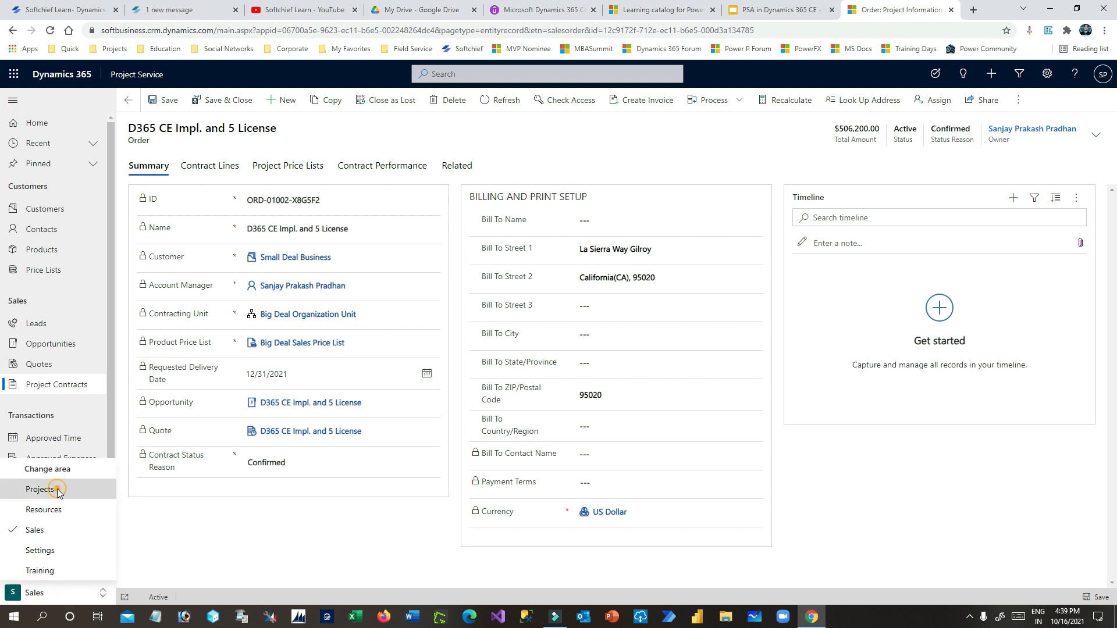
{"action": "left_click", "coordinate": [41, 489]}
{"action": "left_click", "coordinate": [53, 324]}
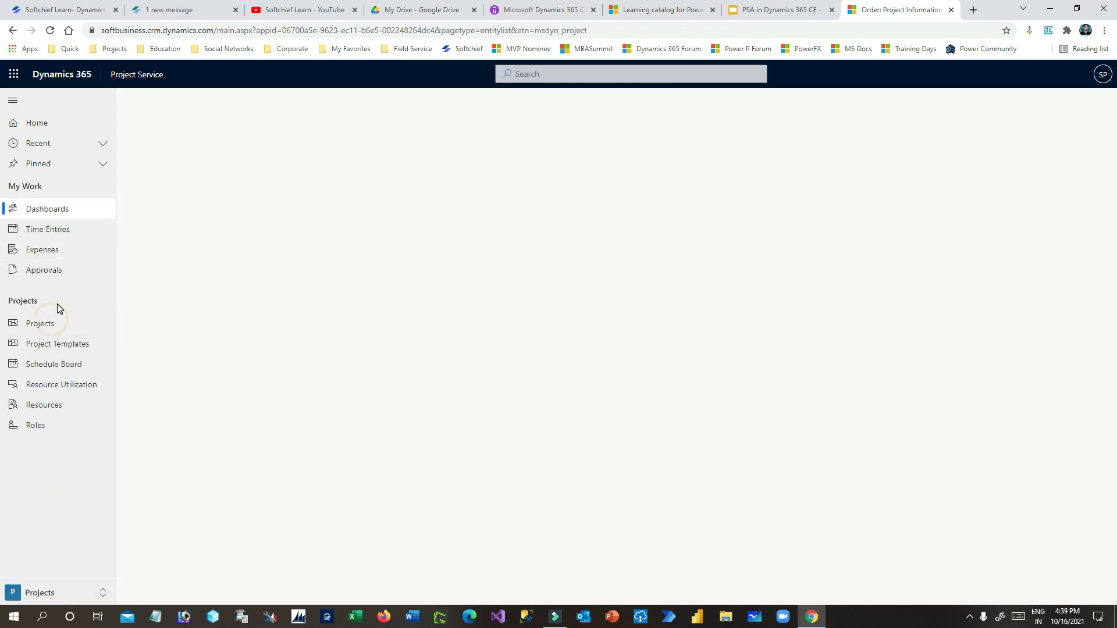
{"action": "left_click", "coordinate": [55, 326]}
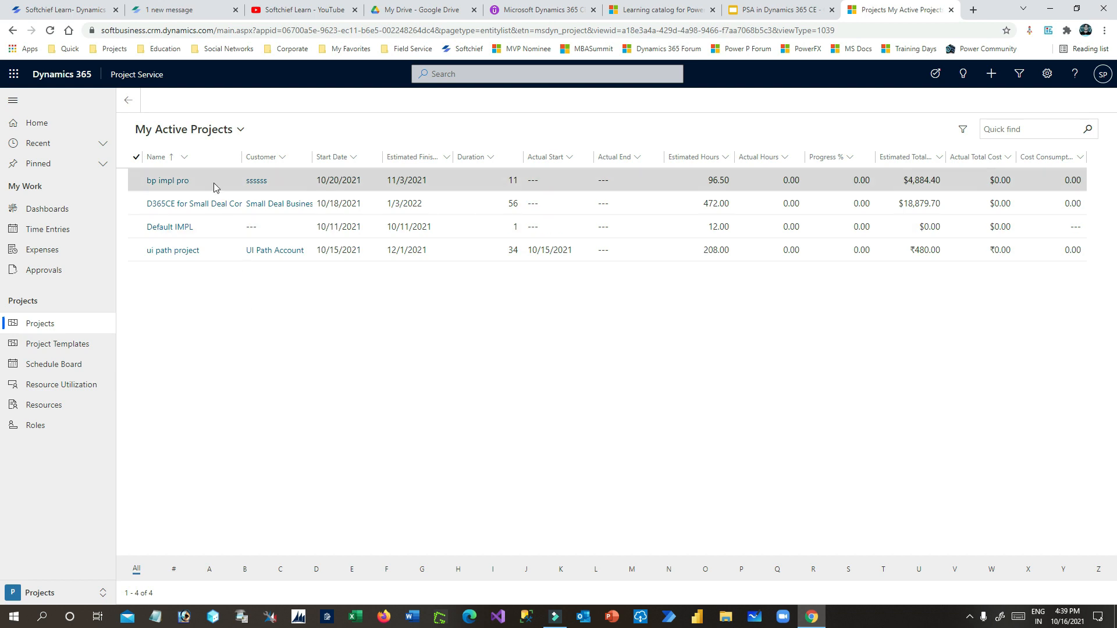
{"action": "left_click", "coordinate": [276, 203]}
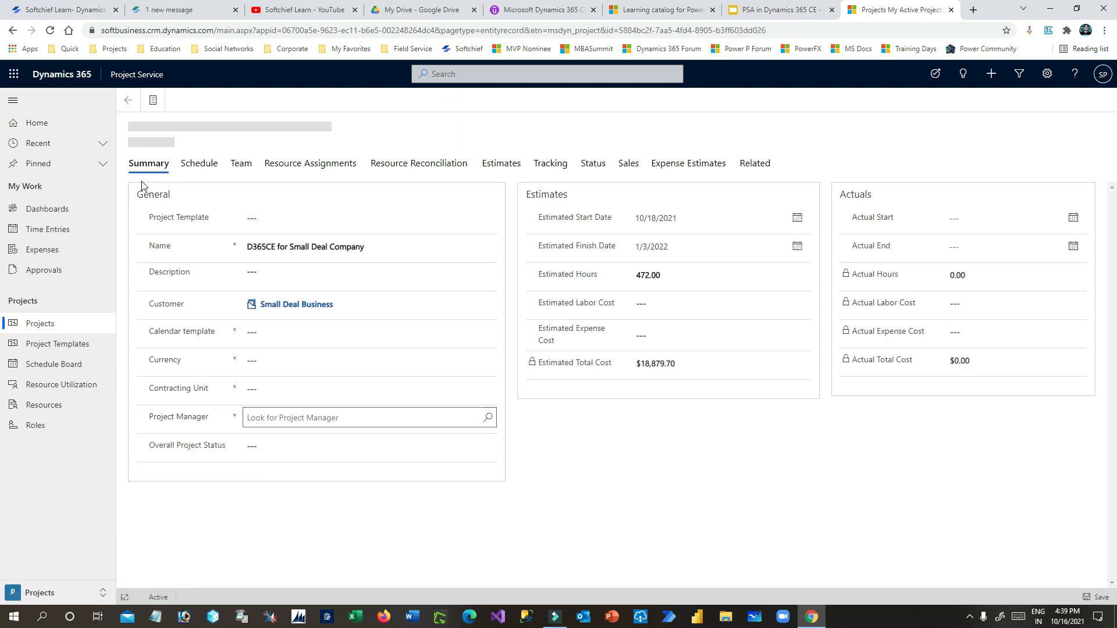
{"action": "left_click", "coordinate": [243, 203]}
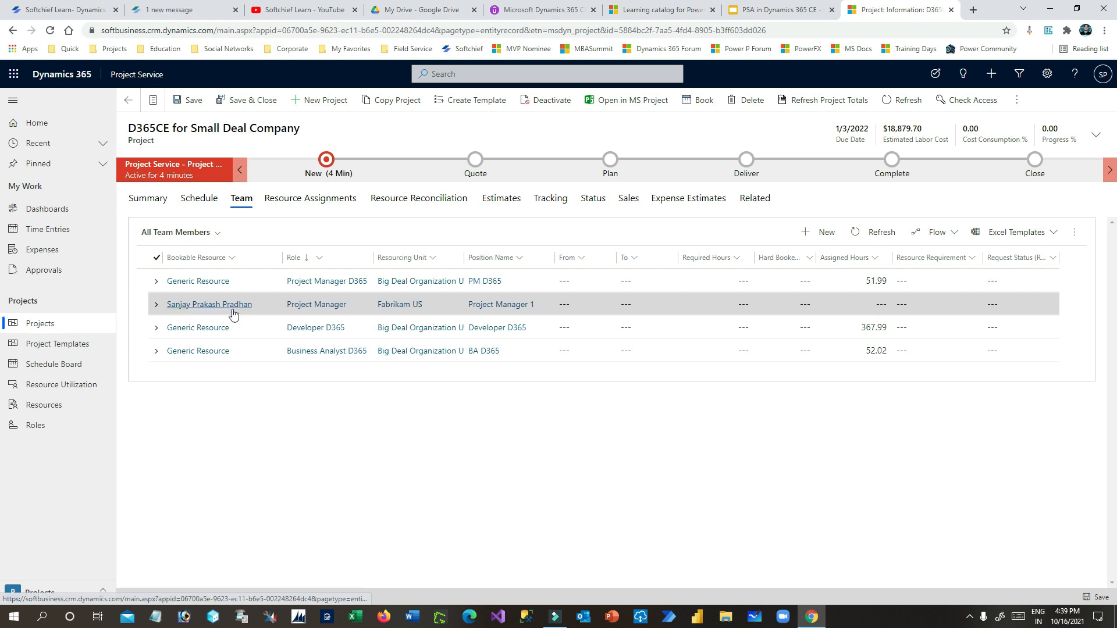
- In the Project Manager's team member record, replace Fabrikam US with Big Deal Organization Unit and save
{"action": "left_click", "coordinate": [432, 312]}
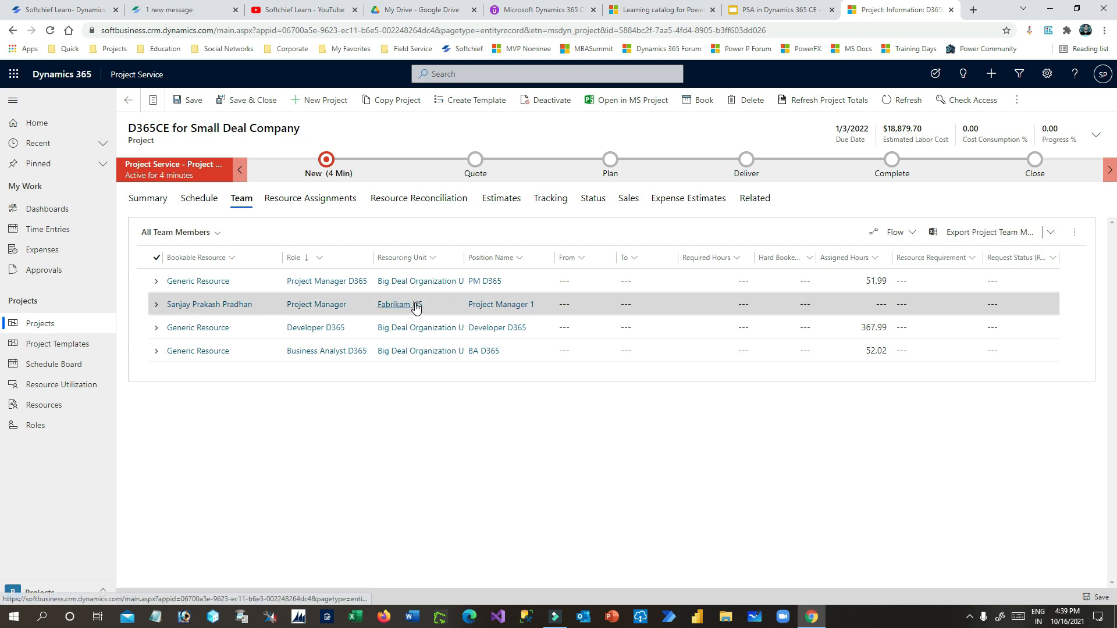
{"action": "left_click", "coordinate": [227, 308]}
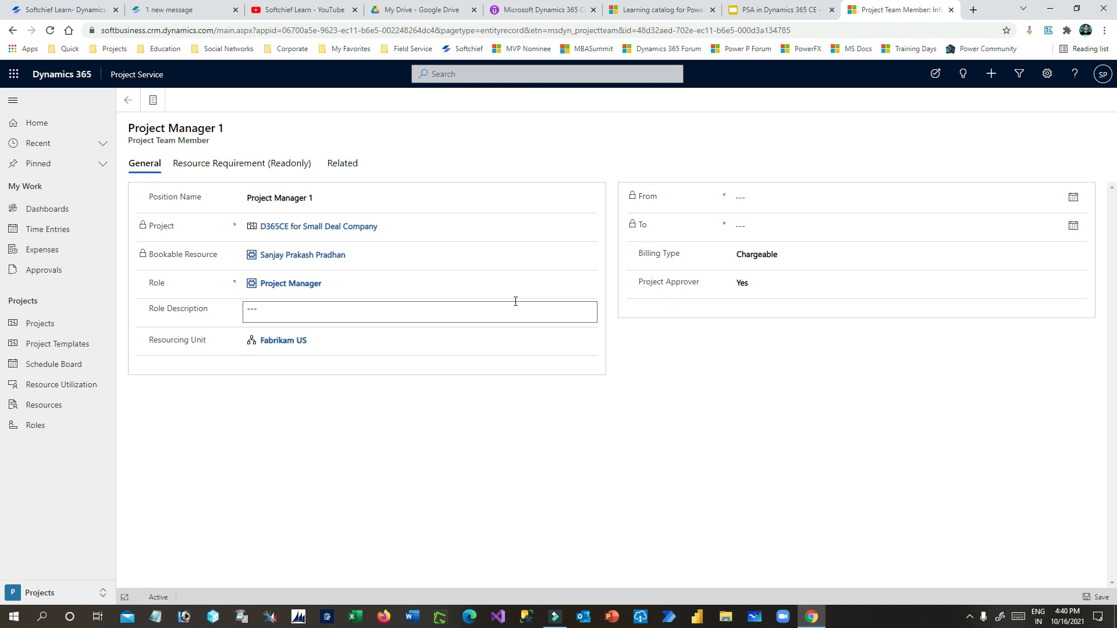
{"action": "left_click", "coordinate": [321, 343]}
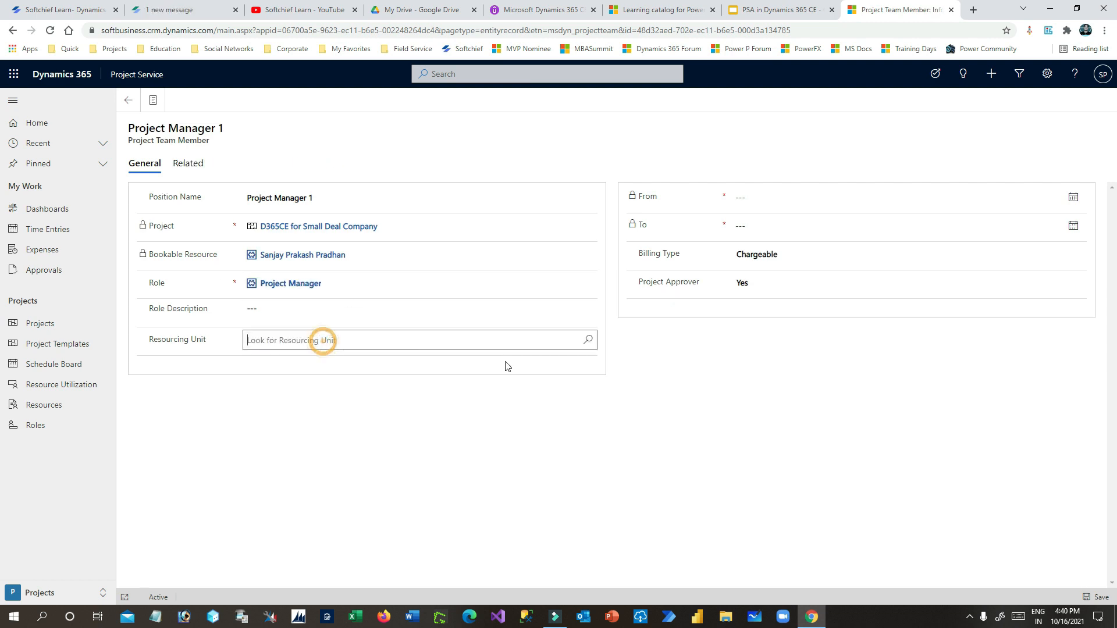
{"action": "left_click", "coordinate": [591, 342]}
{"action": "left_click", "coordinate": [715, 451]}
{"action": "left_click", "coordinate": [589, 344]}
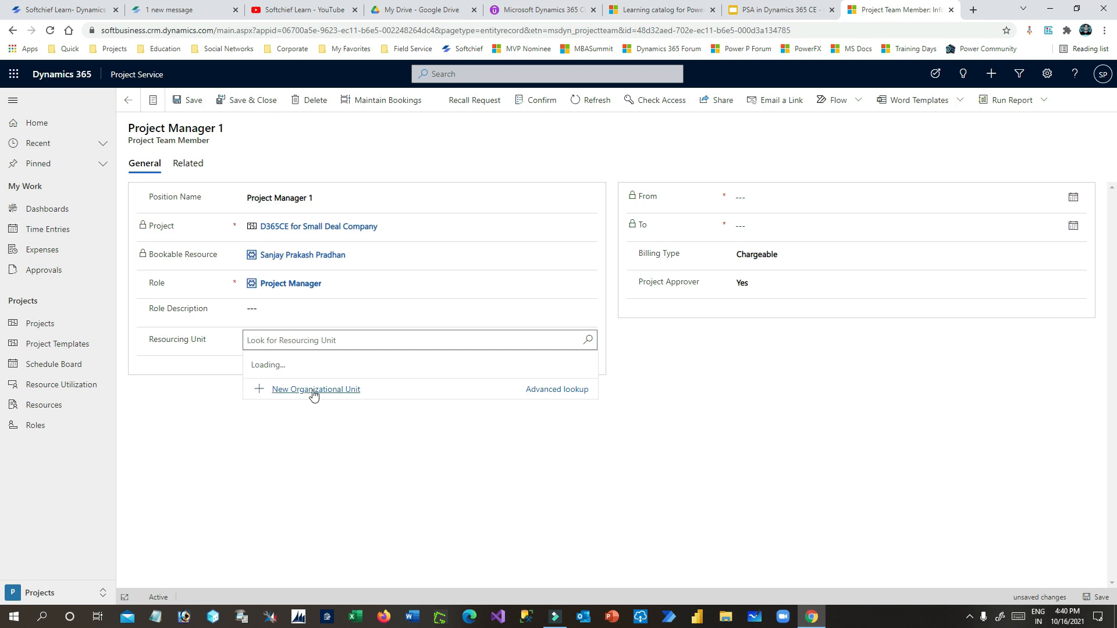
{"action": "left_click", "coordinate": [357, 341]}
{"action": "type", "text": "big"}
{"action": "left_click", "coordinate": [349, 381]}
{"action": "left_click", "coordinate": [356, 460]}
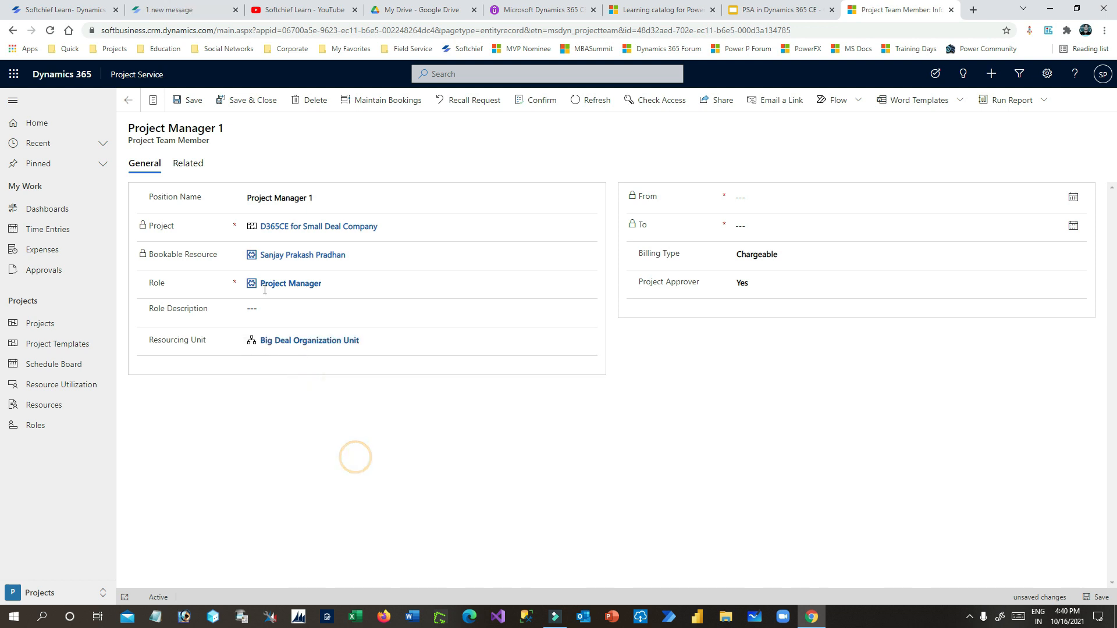
{"action": "left_click", "coordinate": [256, 105]}
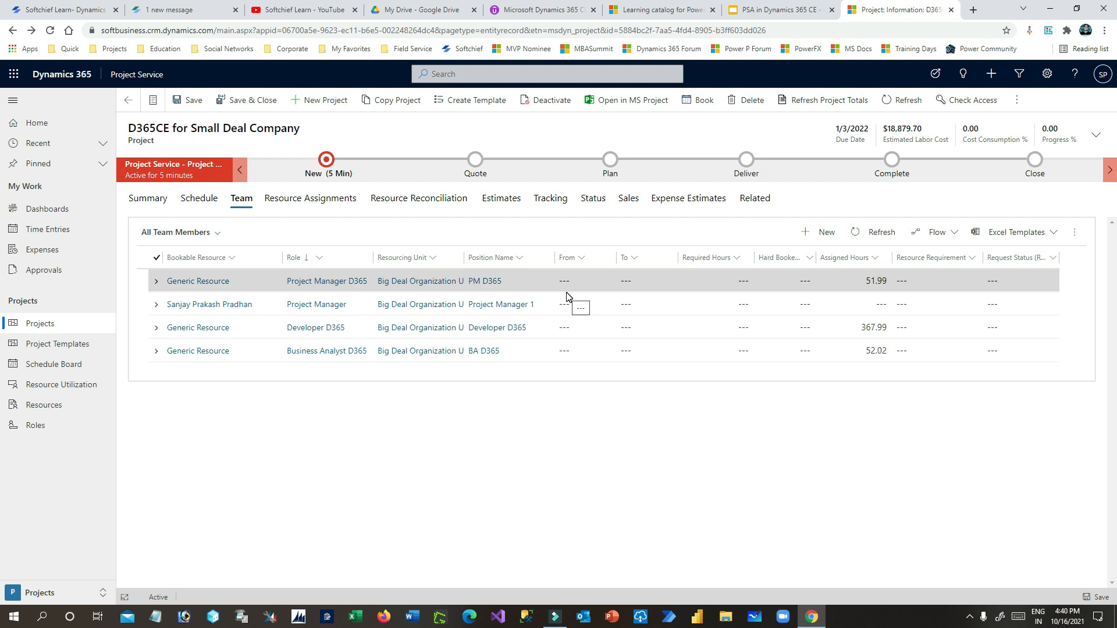
- Generate a resource requirement for the generic PM D365 team member
{"action": "mouse_move", "coordinate": [462, 261]}
{"action": "left_mouse_down"}
{"action": "mouse_move", "coordinate": [501, 269]}
{"action": "mouse_move", "coordinate": [481, 272]}
{"action": "left_mouse_up"}
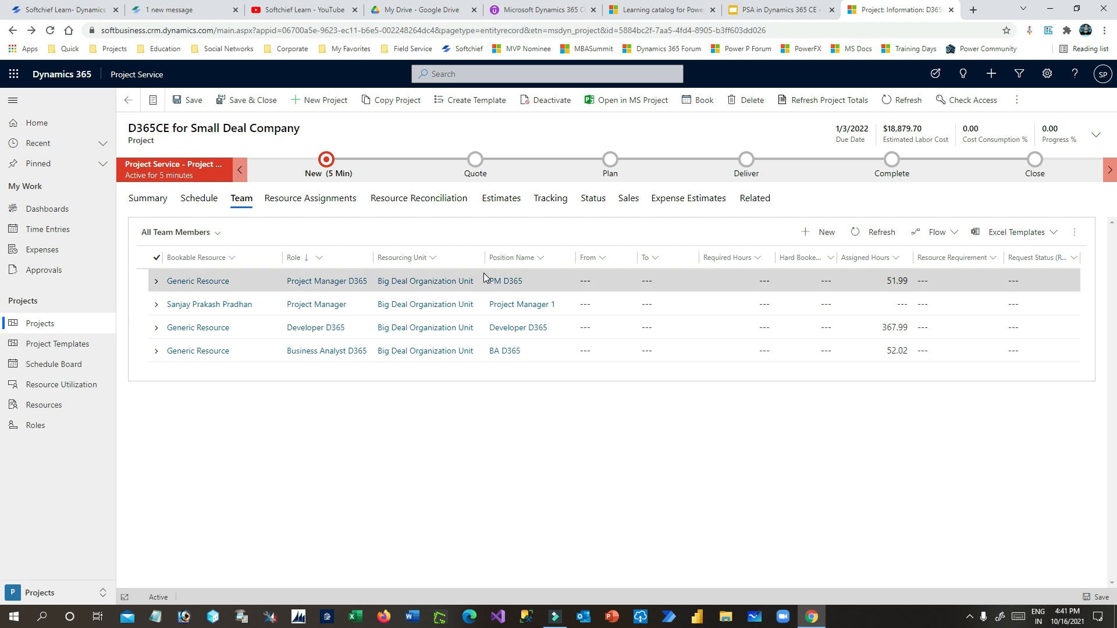
{"action": "left_click", "coordinate": [151, 285]}
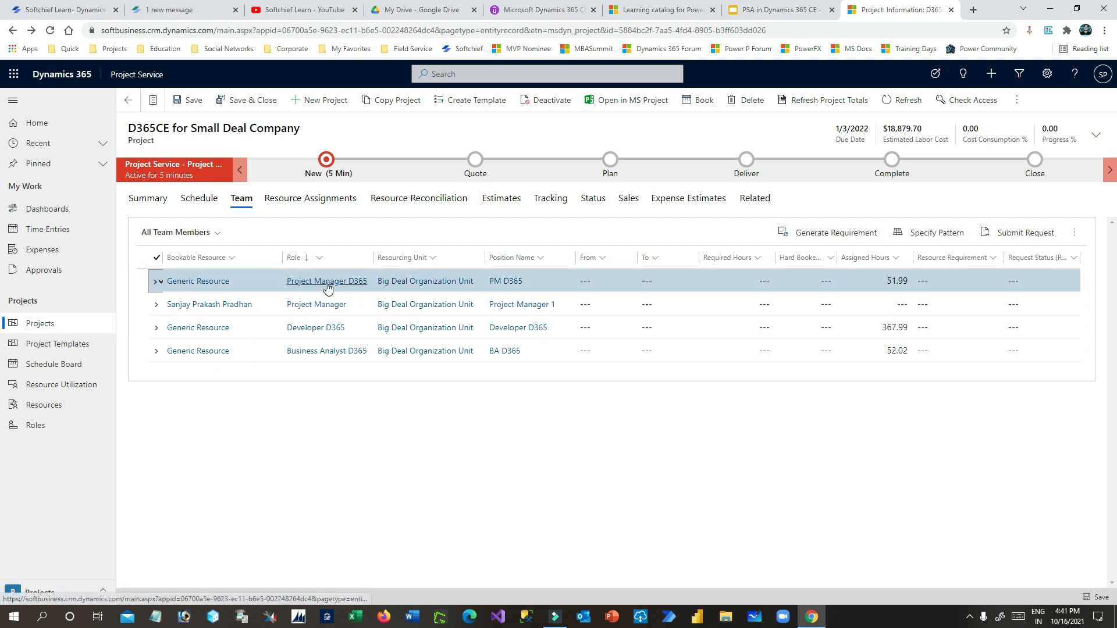
{"action": "left_click", "coordinate": [841, 234]}
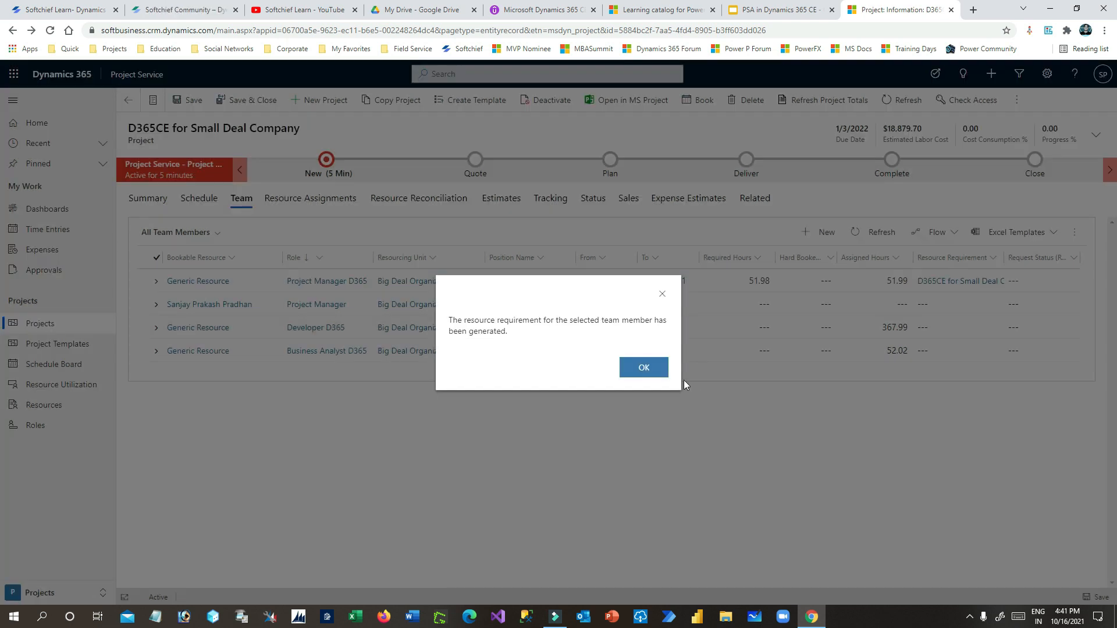
{"action": "left_click", "coordinate": [653, 368]}
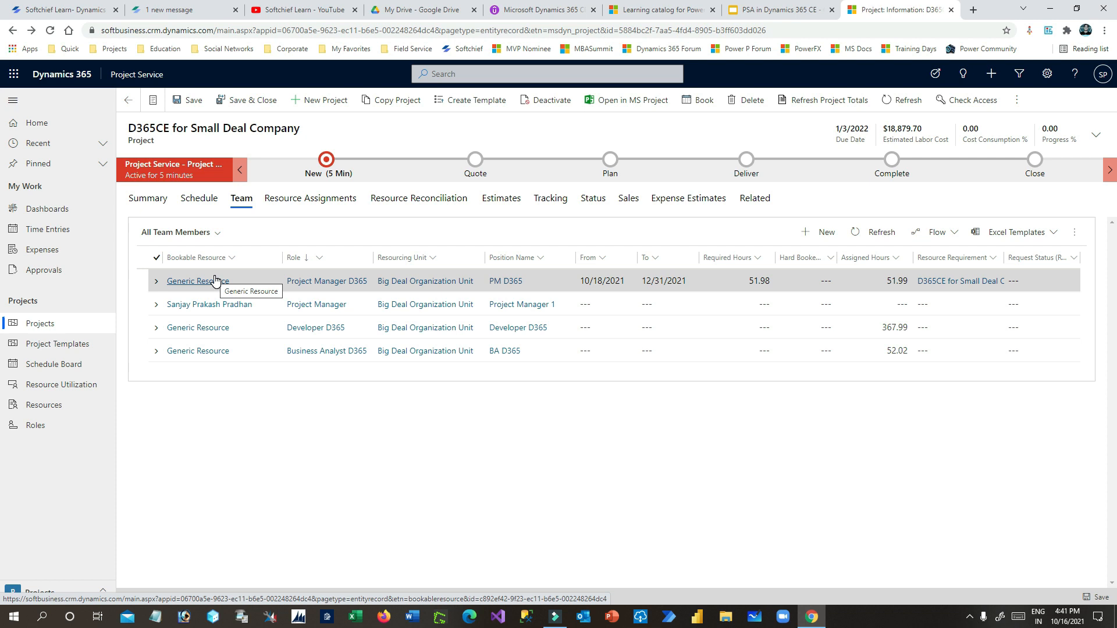
- Select the Project Manager D365 generic resource and book its requirement on the schedule board
{"action": "left_click", "coordinate": [1075, 232]}
{"action": "left_click", "coordinate": [813, 441]}
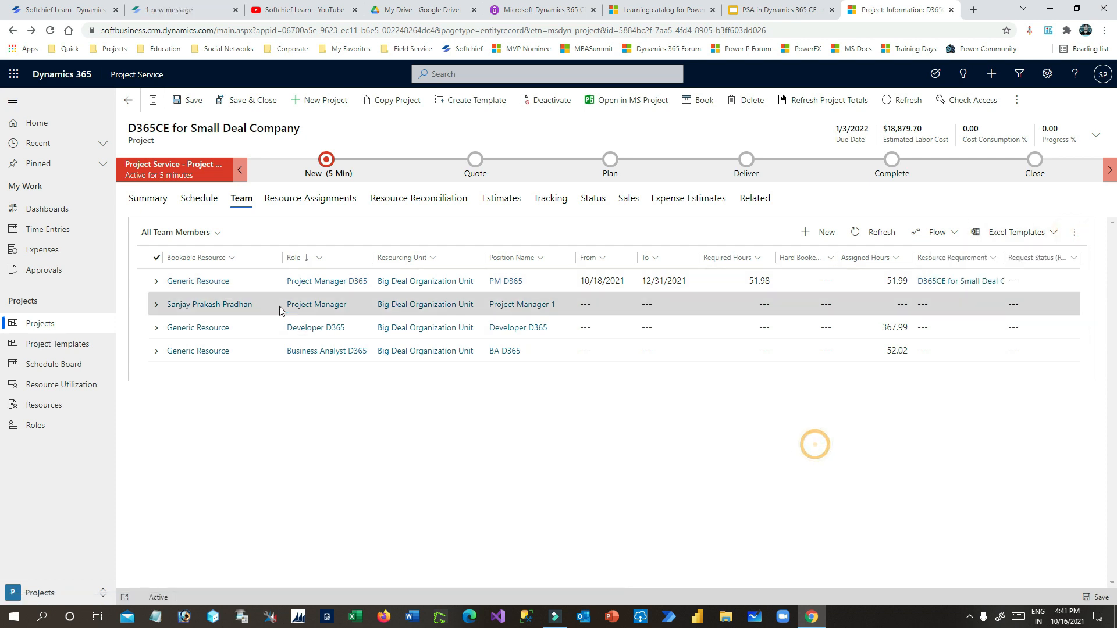
{"action": "left_click", "coordinate": [155, 282]}
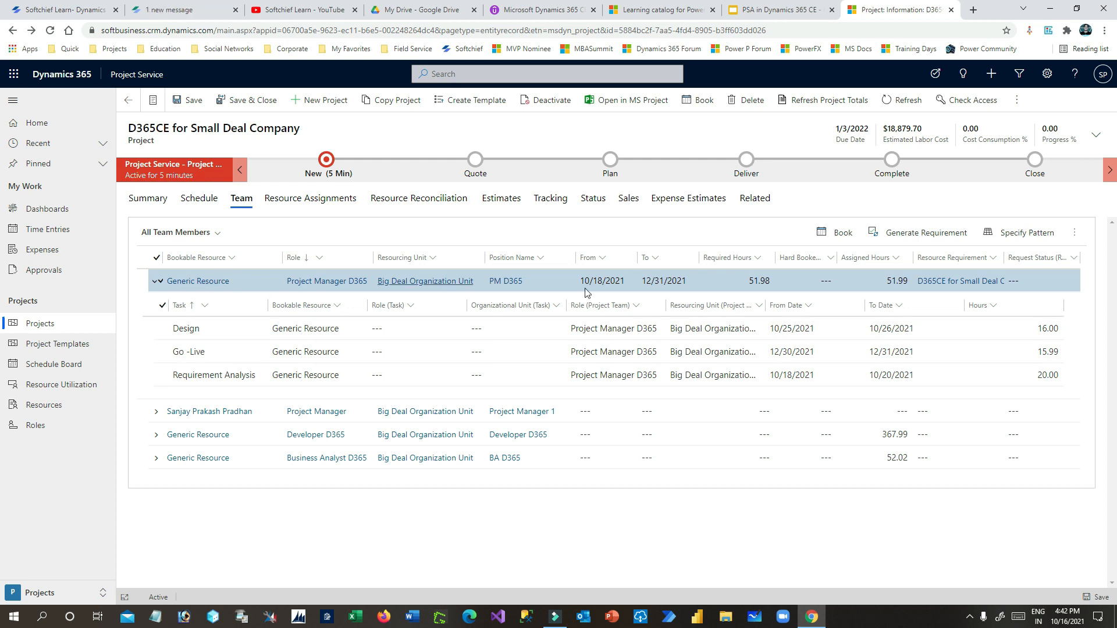
{"action": "left_click", "coordinate": [836, 232]}
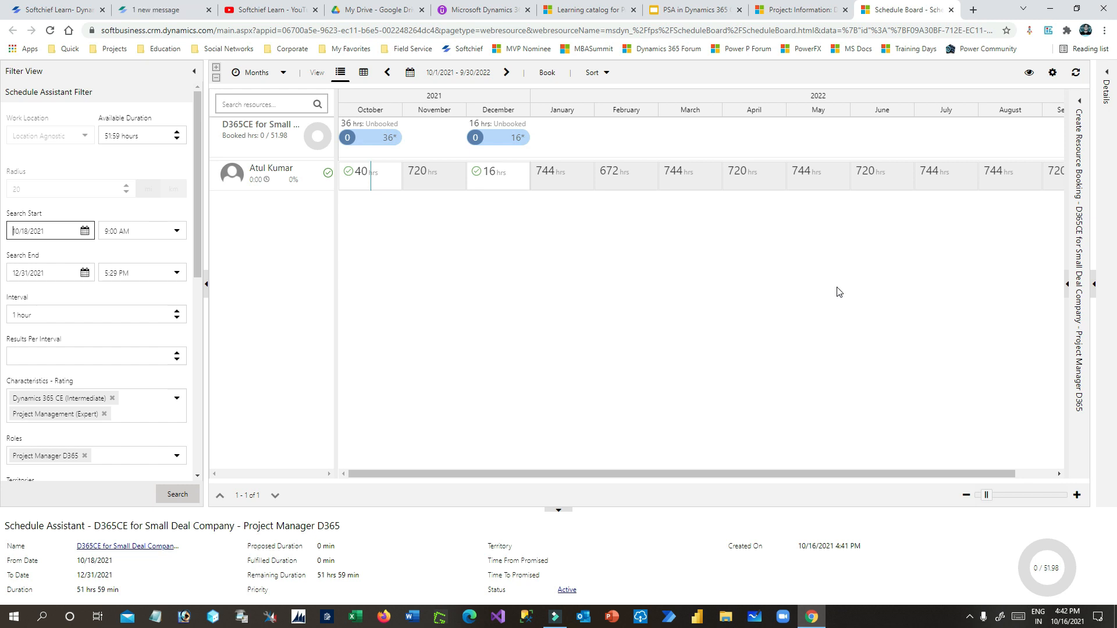
- Attempt a hard booking of the project manager resource for October and December, cancelling at the past-dates warning
{"action": "left_click", "coordinate": [315, 180]}
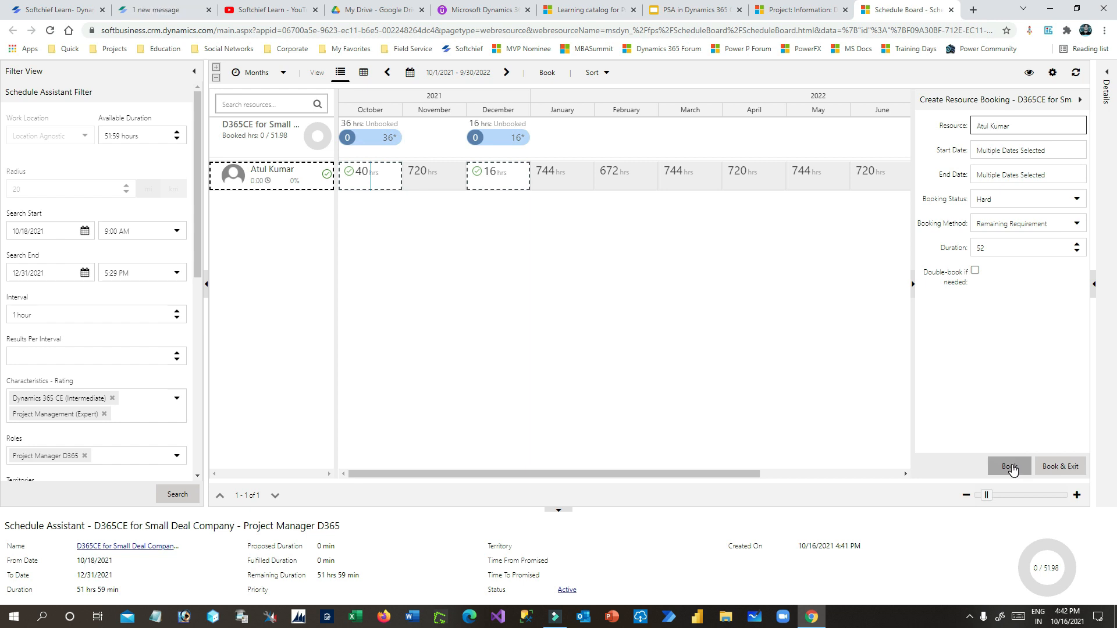
{"action": "left_click", "coordinate": [779, 9]}
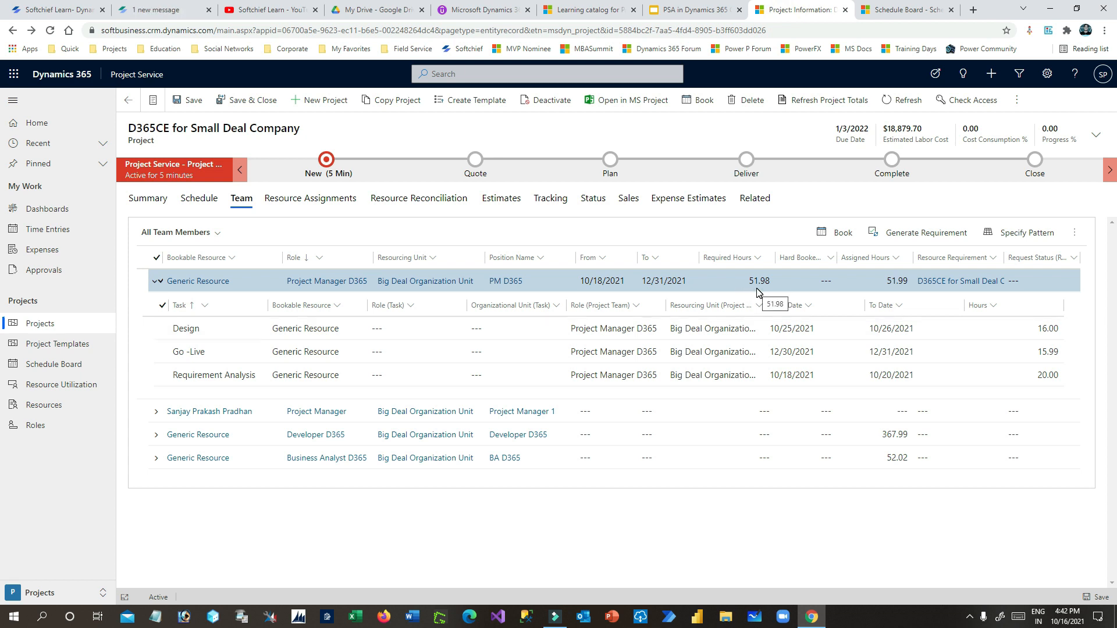
{"action": "left_click", "coordinate": [895, 13]}
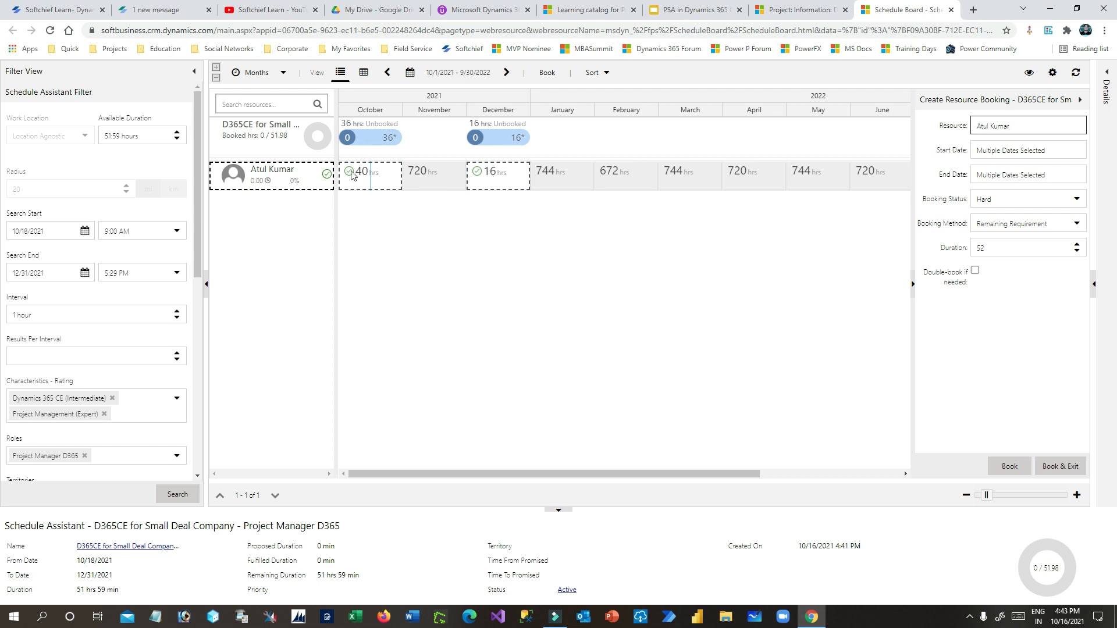
{"action": "left_click", "coordinate": [1010, 466]}
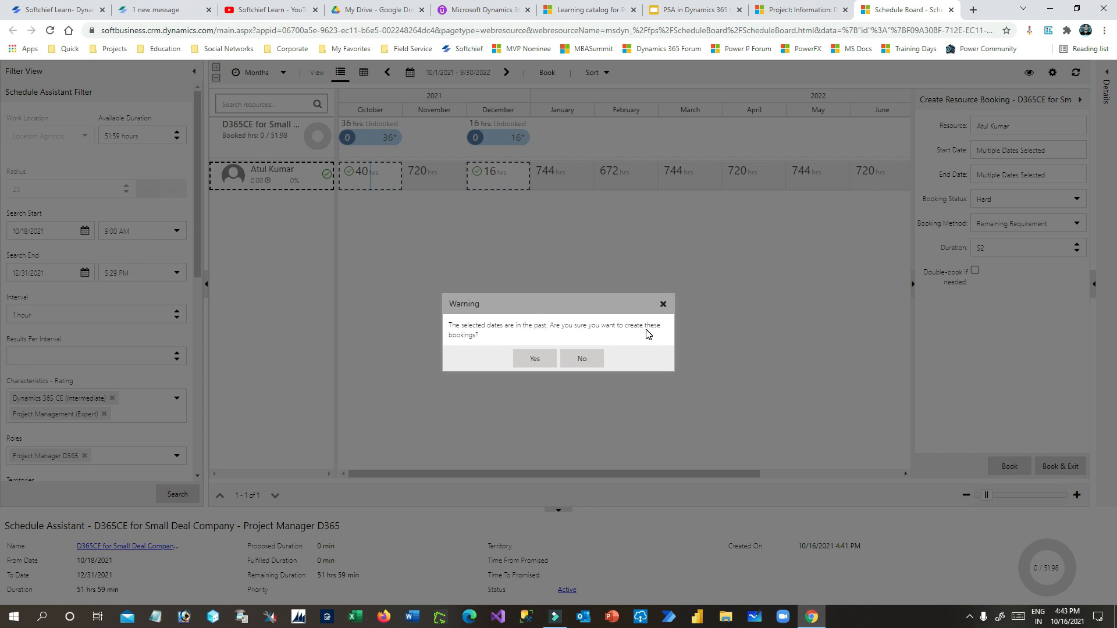
{"action": "left_click", "coordinate": [663, 306]}
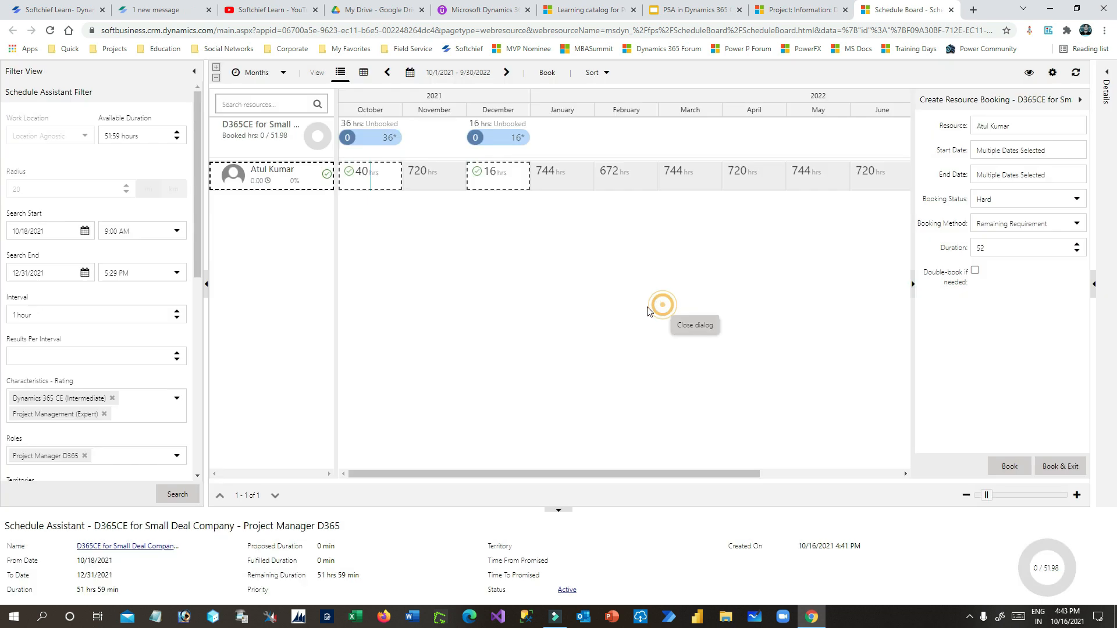
- Narrow the project manager resource's booking period to October only
{"action": "left_click", "coordinate": [394, 178], "text": "ctrl"}
{"action": "left_click", "coordinate": [442, 177]}
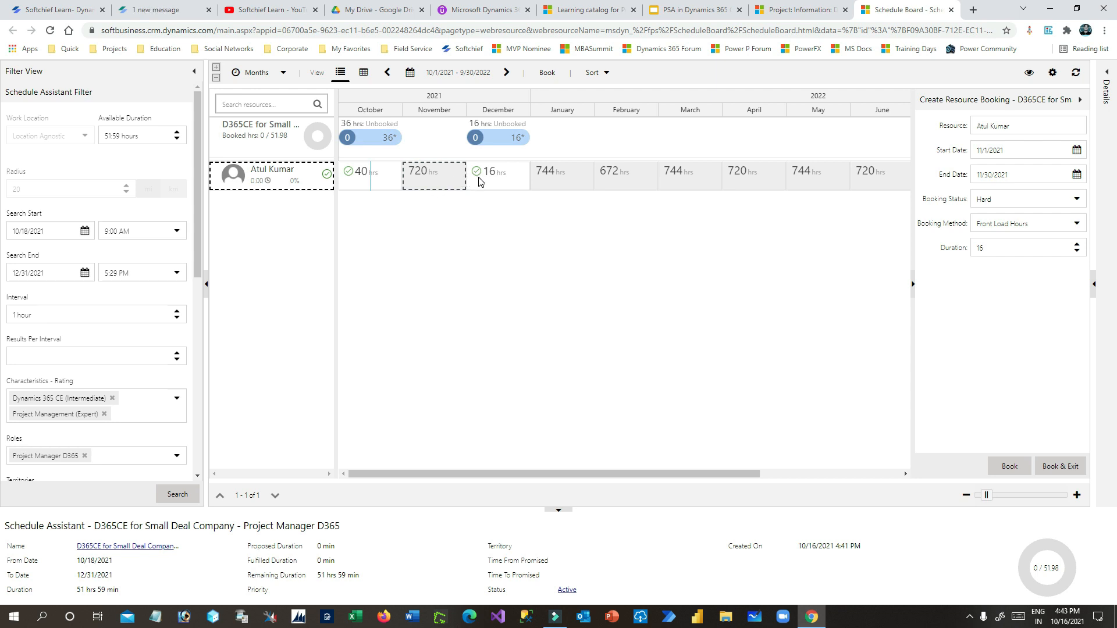
{"action": "left_click", "coordinate": [483, 185]}
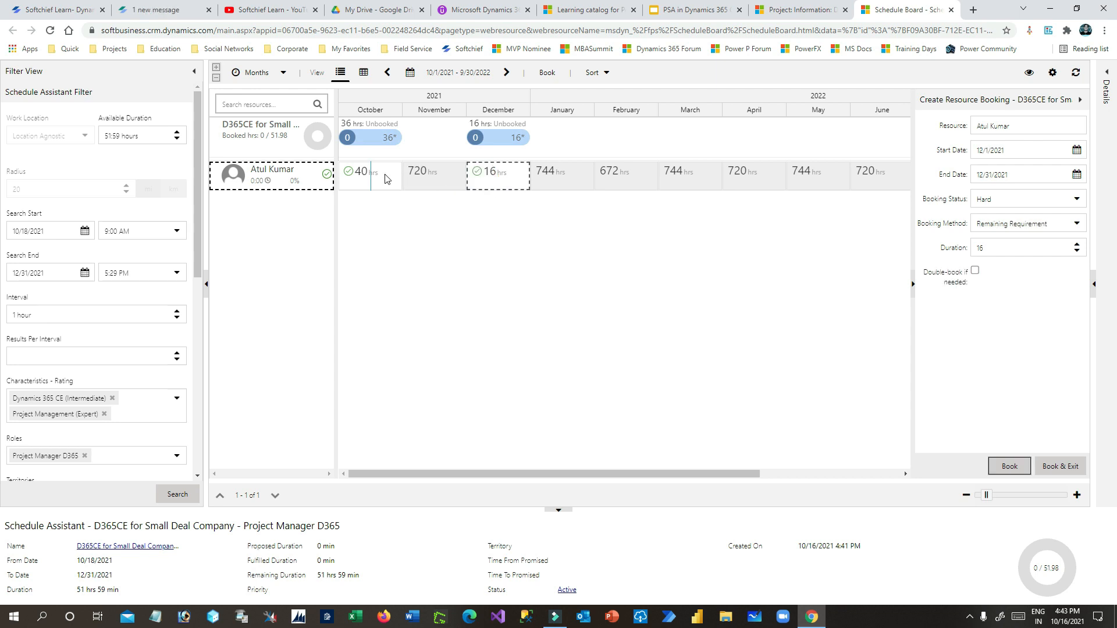
{"action": "left_click_drag", "start_coordinate": [384, 176], "coordinate": [531, 176]}
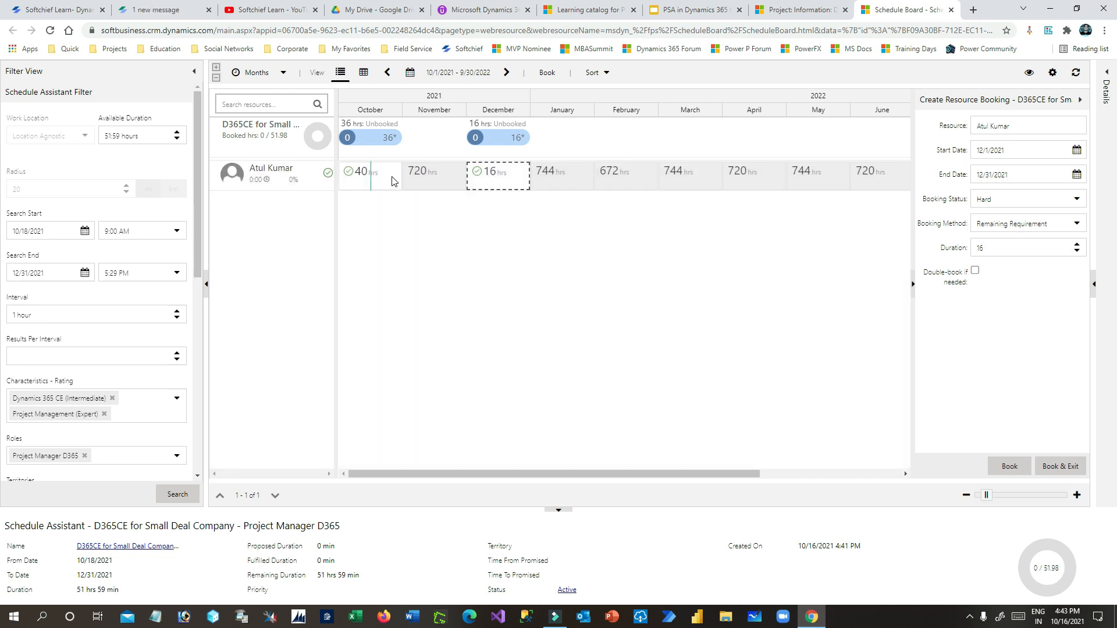
{"action": "left_click", "coordinate": [474, 175], "text": "ctrl"}
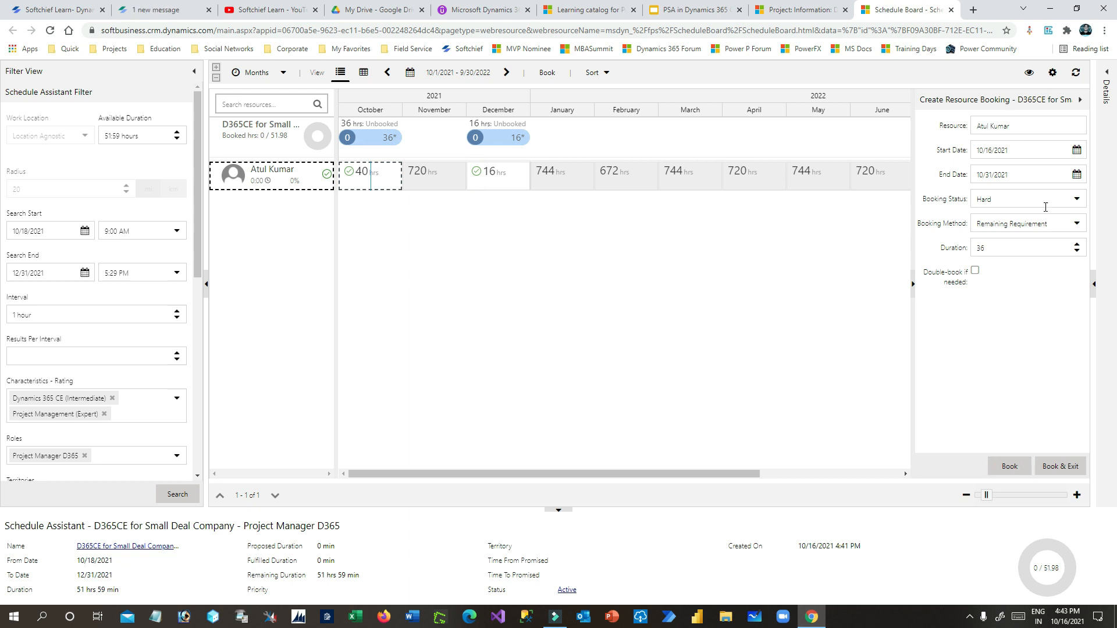
- Hard-book the Full Requirement from 10/18/2021, booking 36 of 51.98 hours
{"action": "left_click", "coordinate": [1076, 151]}
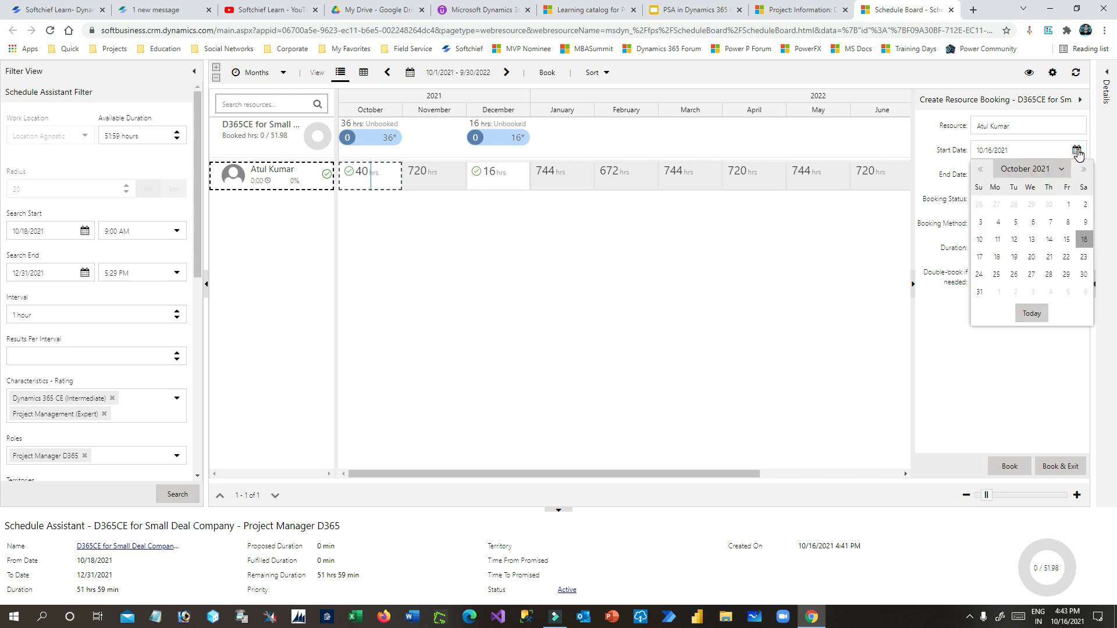
{"action": "left_click", "coordinate": [996, 257]}
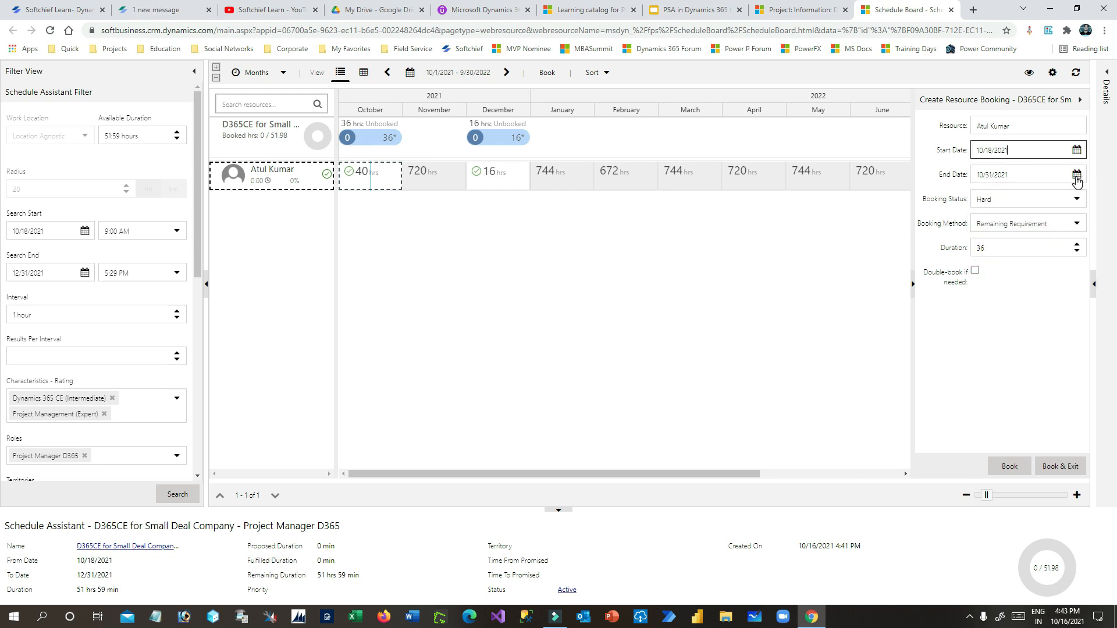
{"action": "left_click", "coordinate": [1014, 175]}
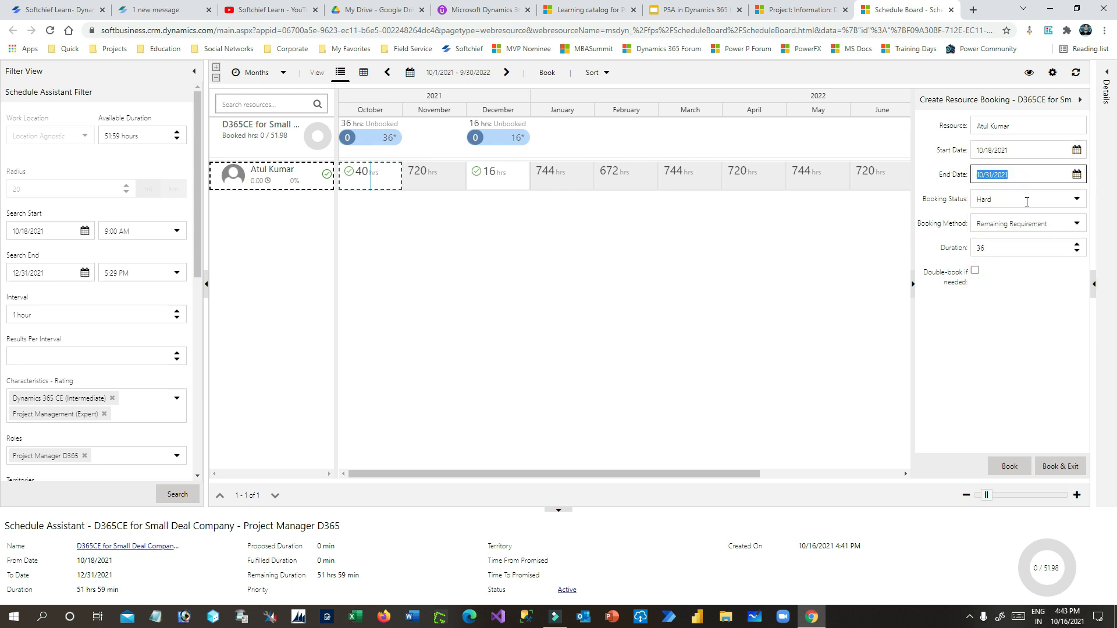
{"action": "left_click", "coordinate": [1005, 202]}
{"action": "left_click", "coordinate": [991, 220]}
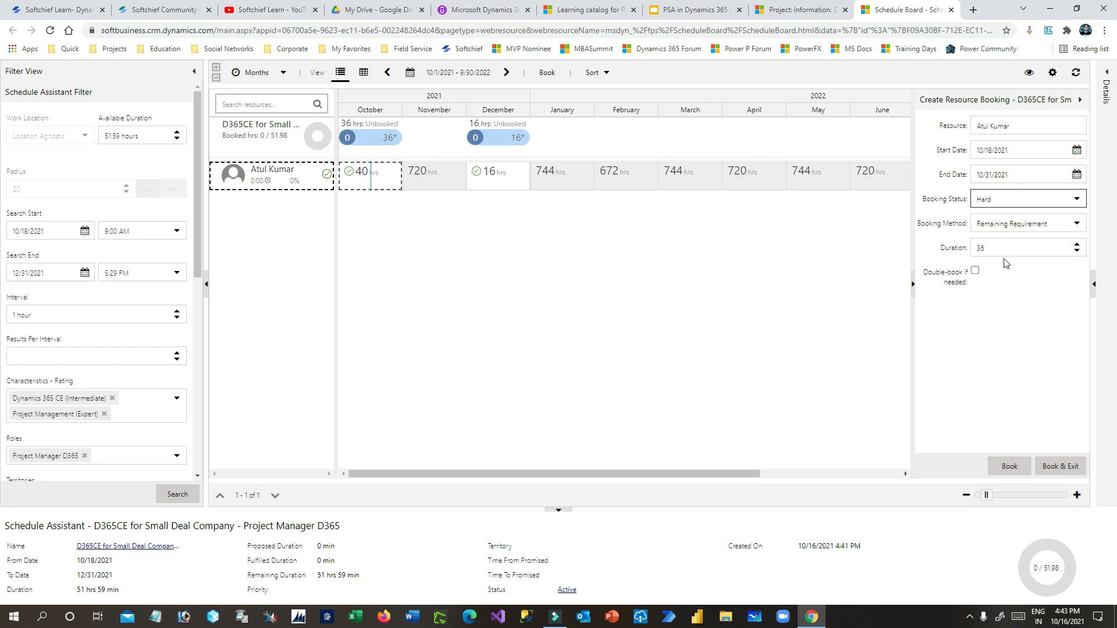
{"action": "left_click", "coordinate": [1008, 225]}
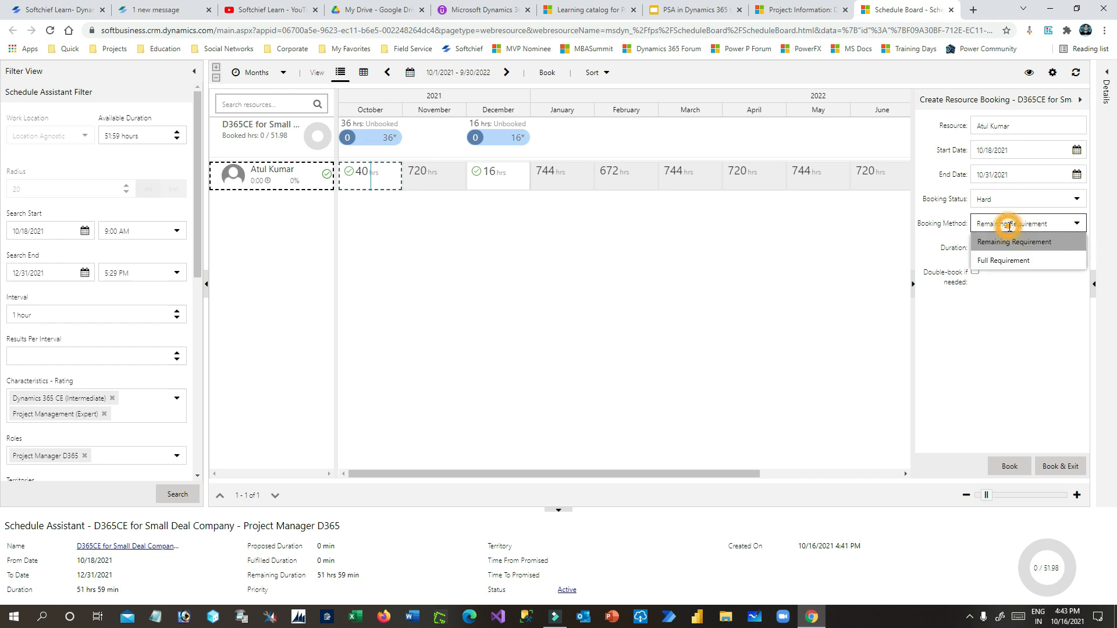
{"action": "left_click", "coordinate": [1001, 262]}
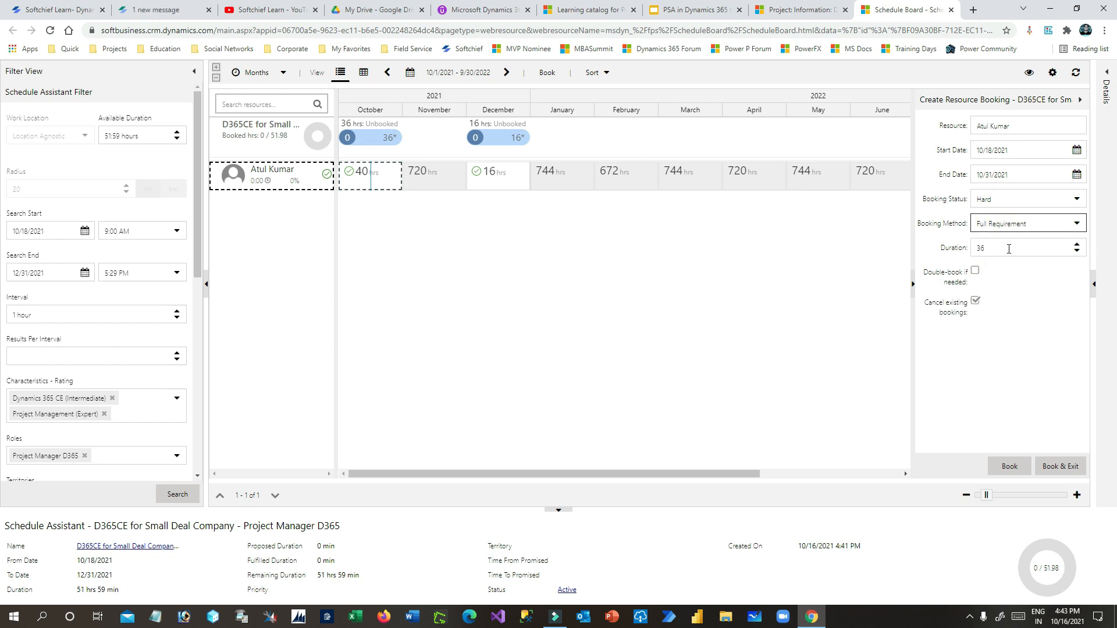
{"action": "left_click", "coordinate": [1010, 466]}
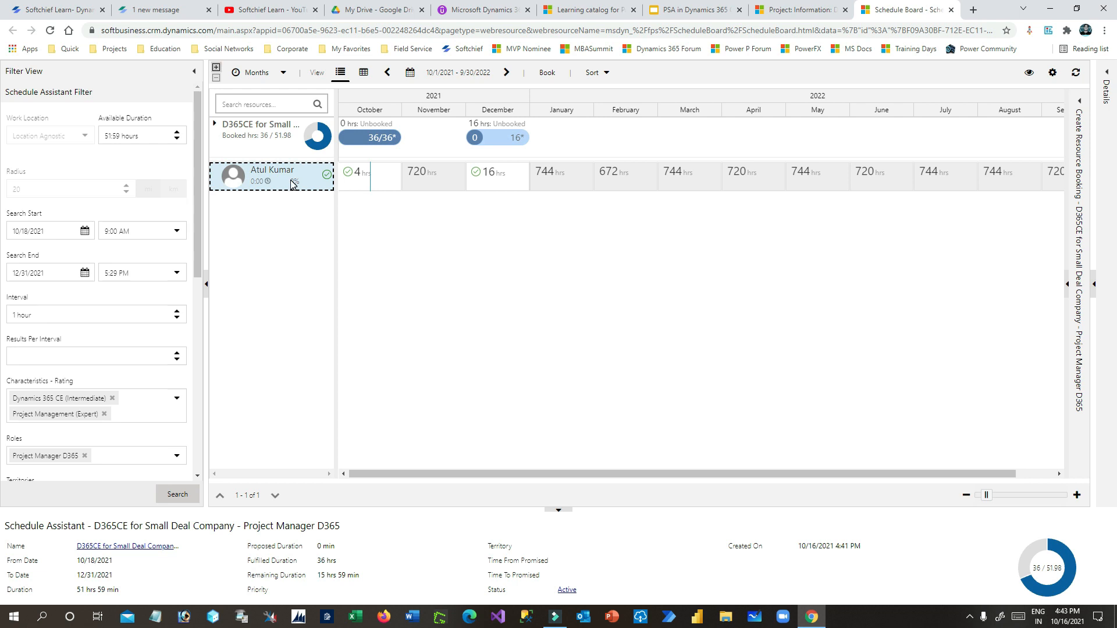
- Review booked hours on the D365CE requirement, reselect the resource, and return to the project team
{"action": "left_click", "coordinate": [258, 182]}
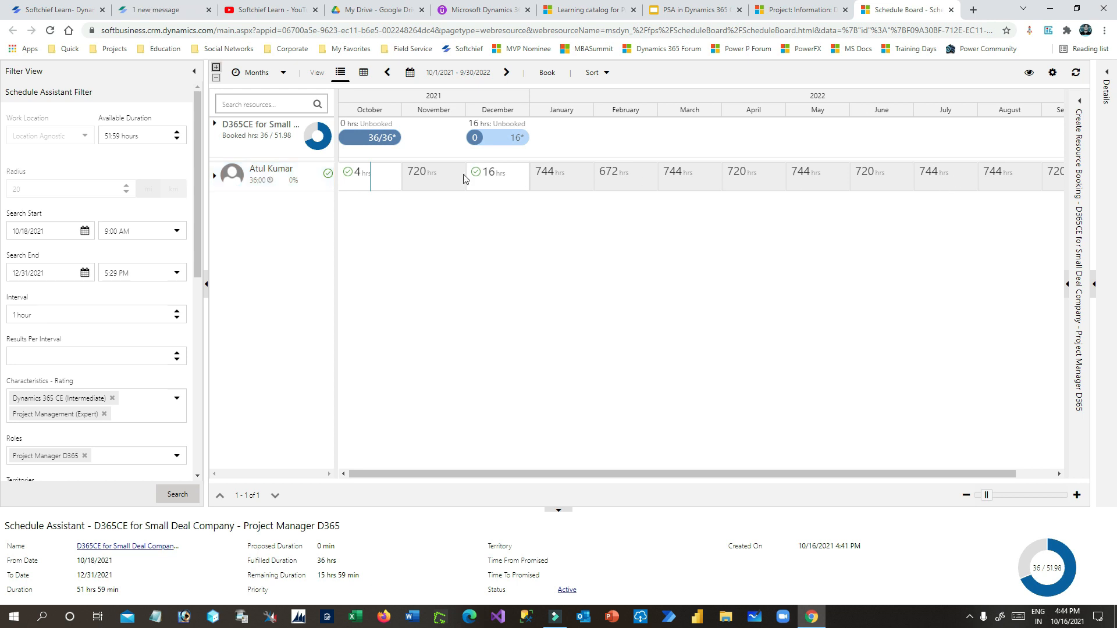
{"action": "left_click", "coordinate": [282, 141]}
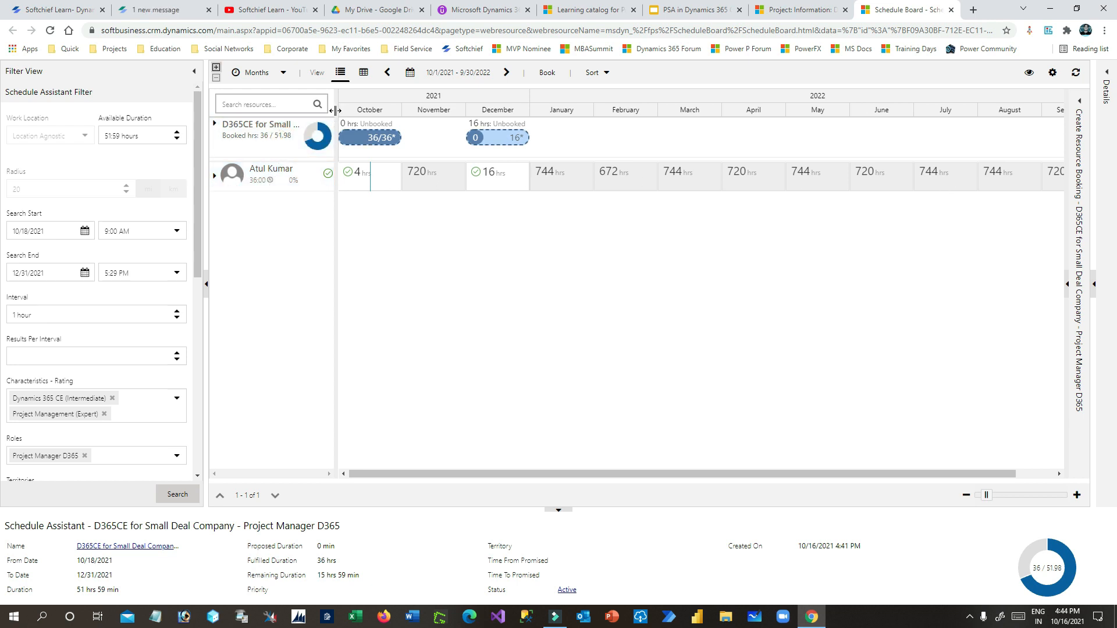
{"action": "left_click_drag", "start_coordinate": [335, 110], "coordinate": [418, 109]}
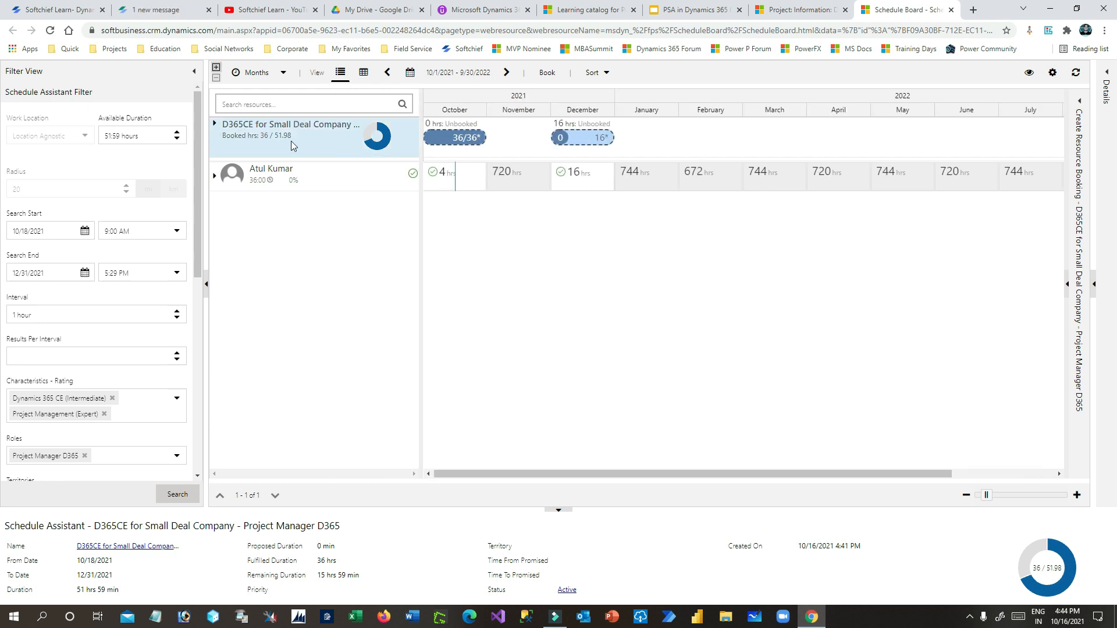
{"action": "left_click", "coordinate": [296, 173]}
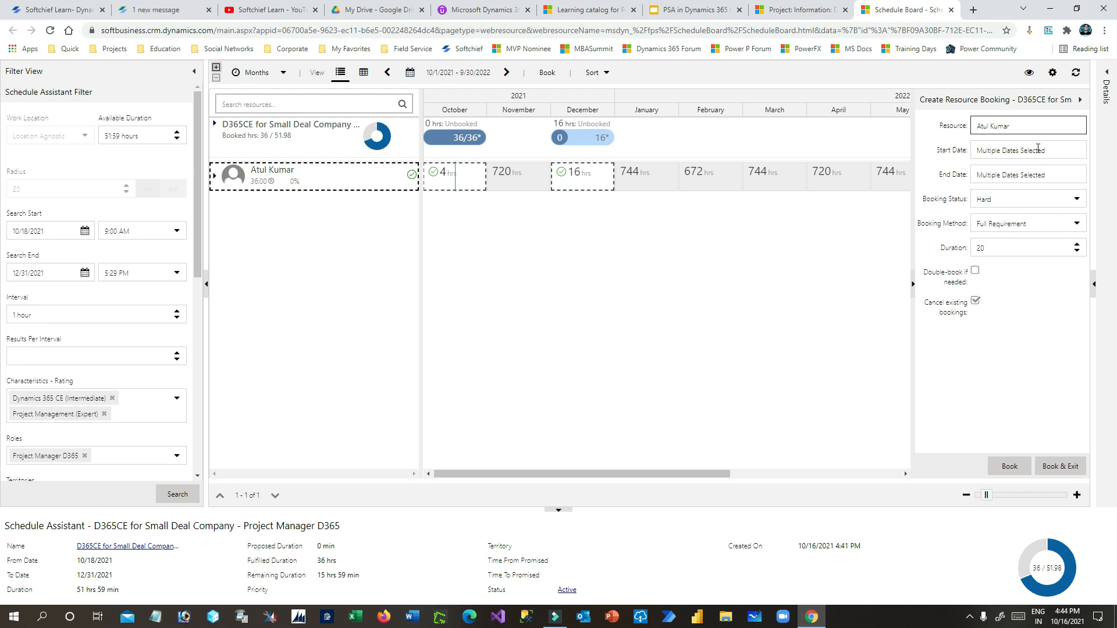
{"action": "left_click", "coordinate": [820, 9]}
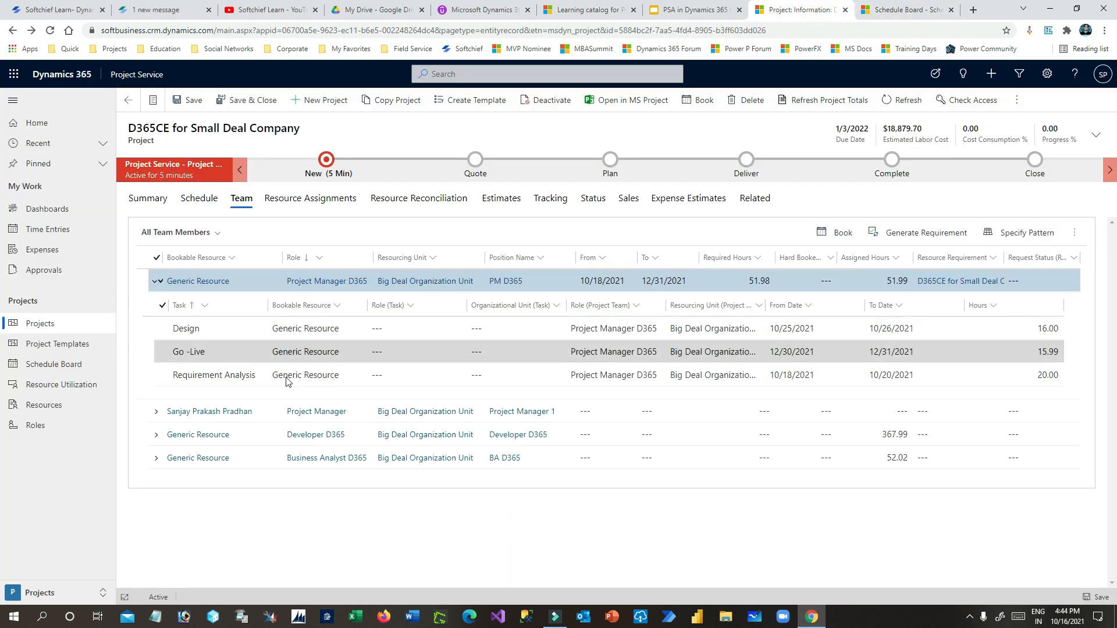
- Collapse the Project Manager tasks and refresh the Team grid to show 36.00 hard-booked hours
{"action": "left_click", "coordinate": [163, 305]}
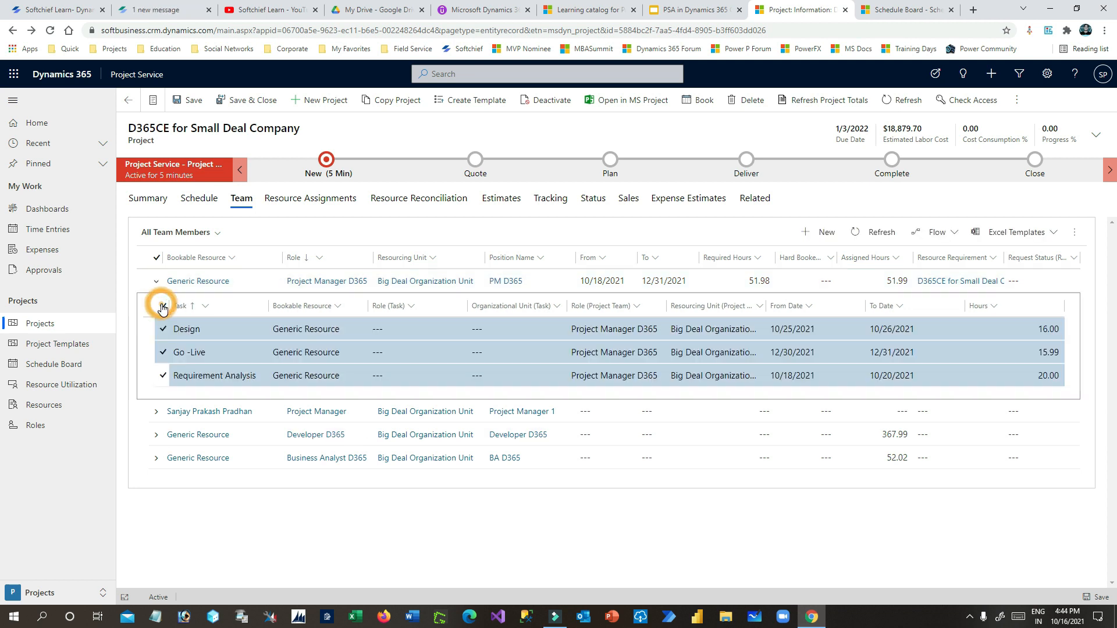
{"action": "left_click", "coordinate": [156, 282]}
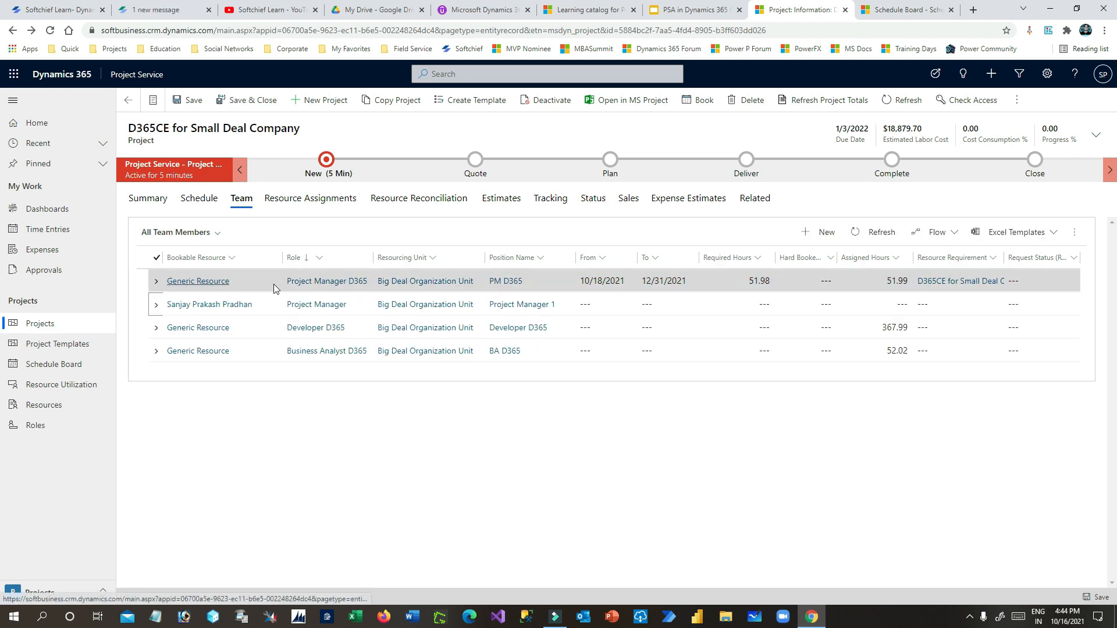
{"action": "left_click", "coordinate": [885, 235]}
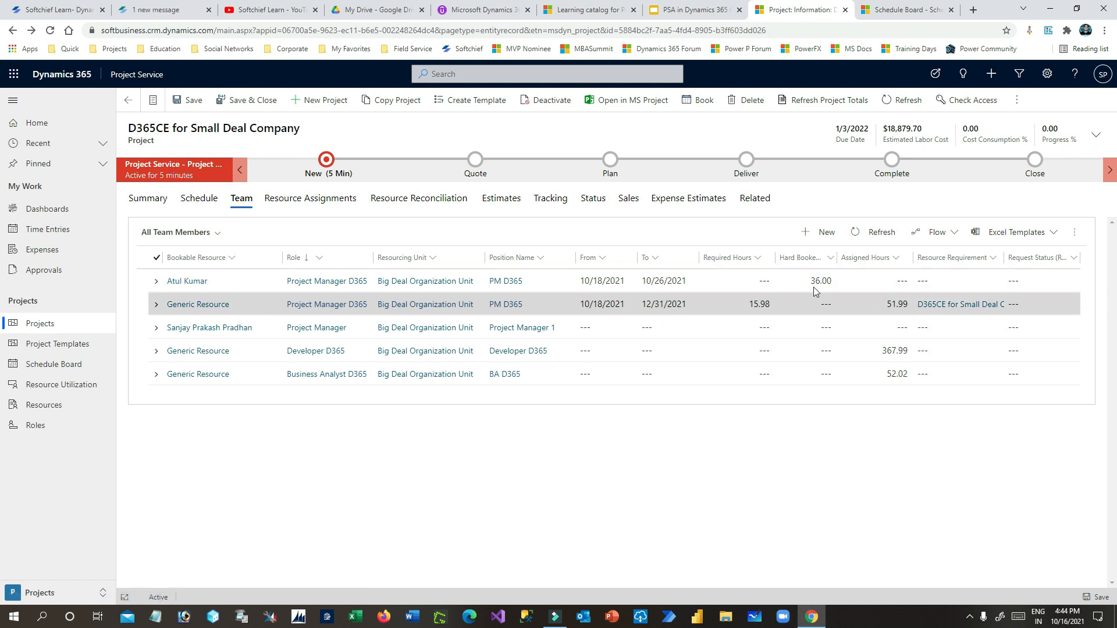
{"action": "left_click", "coordinate": [947, 5]}
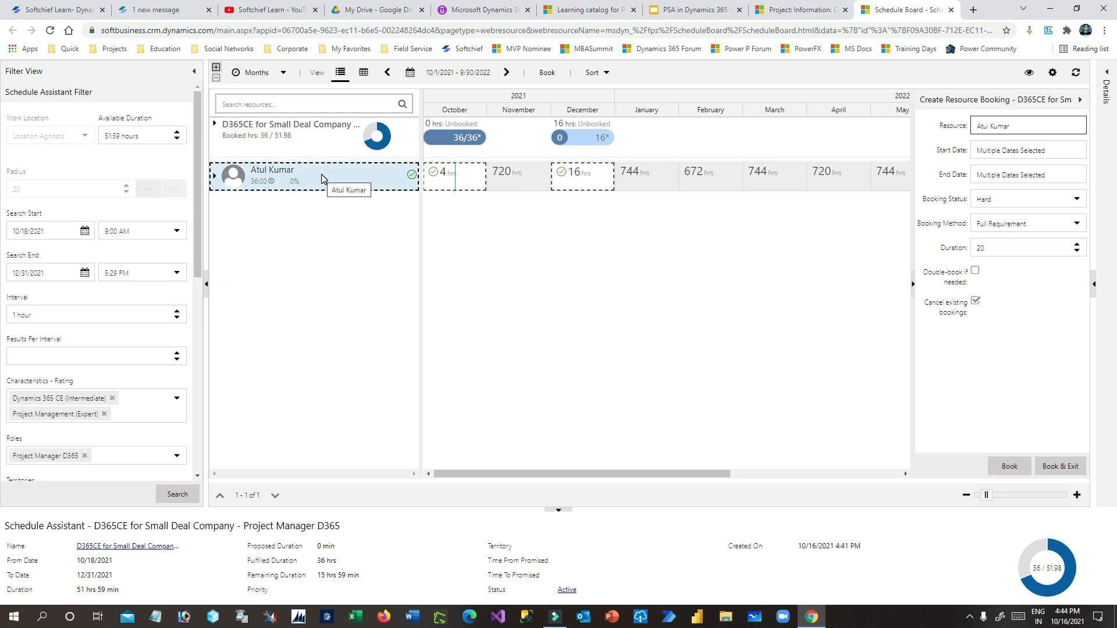
- Select the project manager resource's November period to start a new booking
{"action": "left_click", "coordinate": [398, 177]}
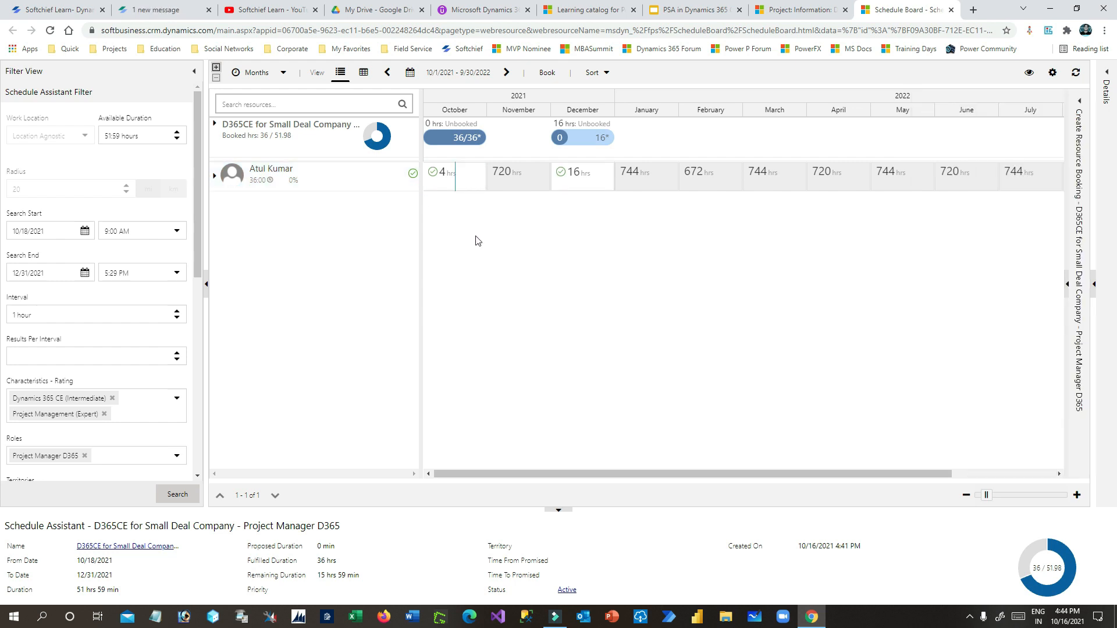
{"action": "left_click", "coordinate": [584, 110]}
{"action": "left_click", "coordinate": [492, 178]}
{"action": "left_click", "coordinate": [513, 178]}
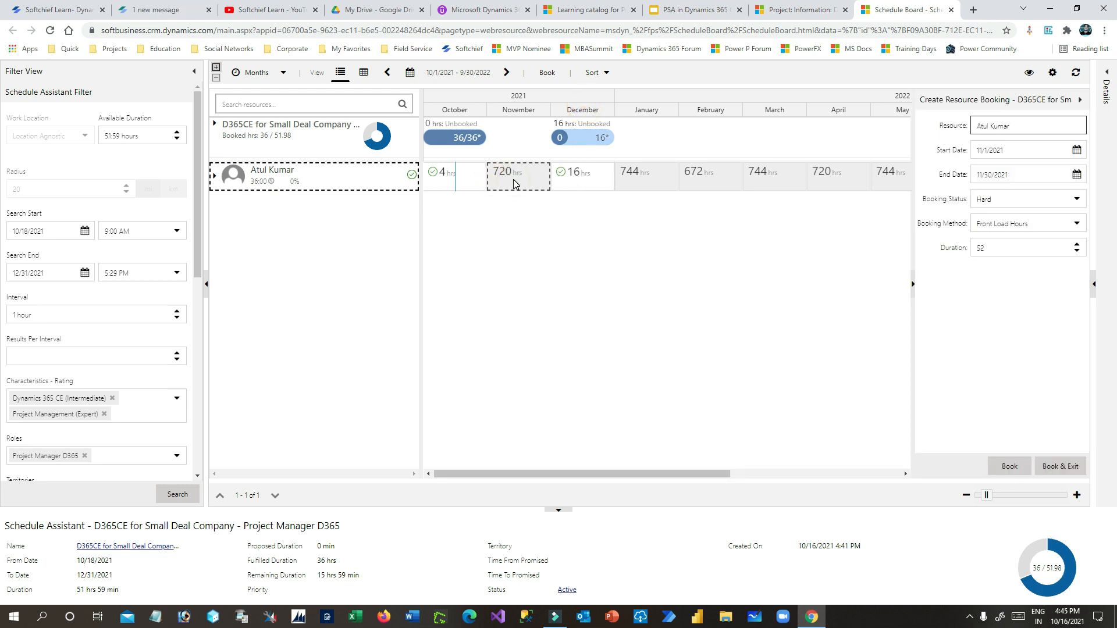
{"action": "left_click", "coordinate": [519, 179]}
- Set the booking dates from 10/16/2021 to 12/31/2021
{"action": "left_click", "coordinate": [1075, 151]}
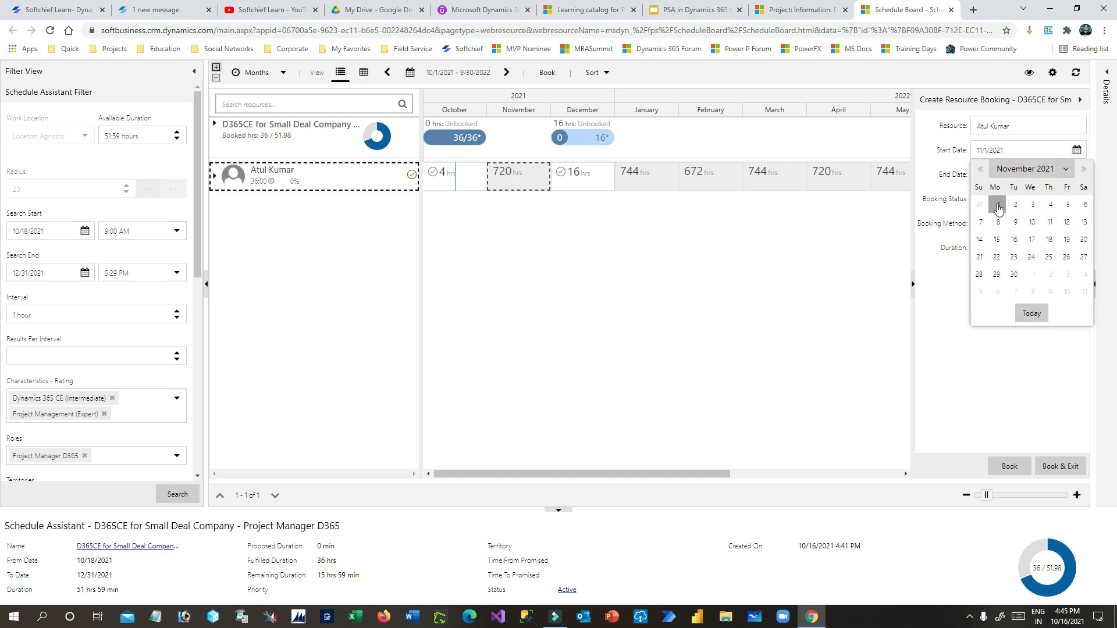
{"action": "left_click", "coordinate": [1066, 169]}
{"action": "left_click", "coordinate": [1027, 252]}
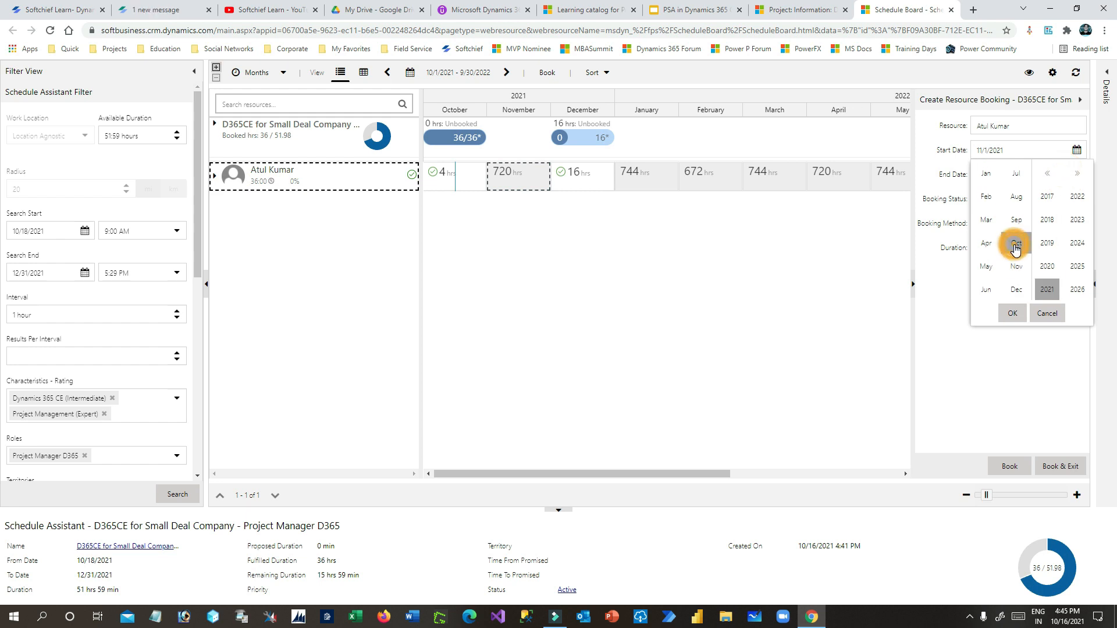
{"action": "left_click", "coordinate": [1012, 313]}
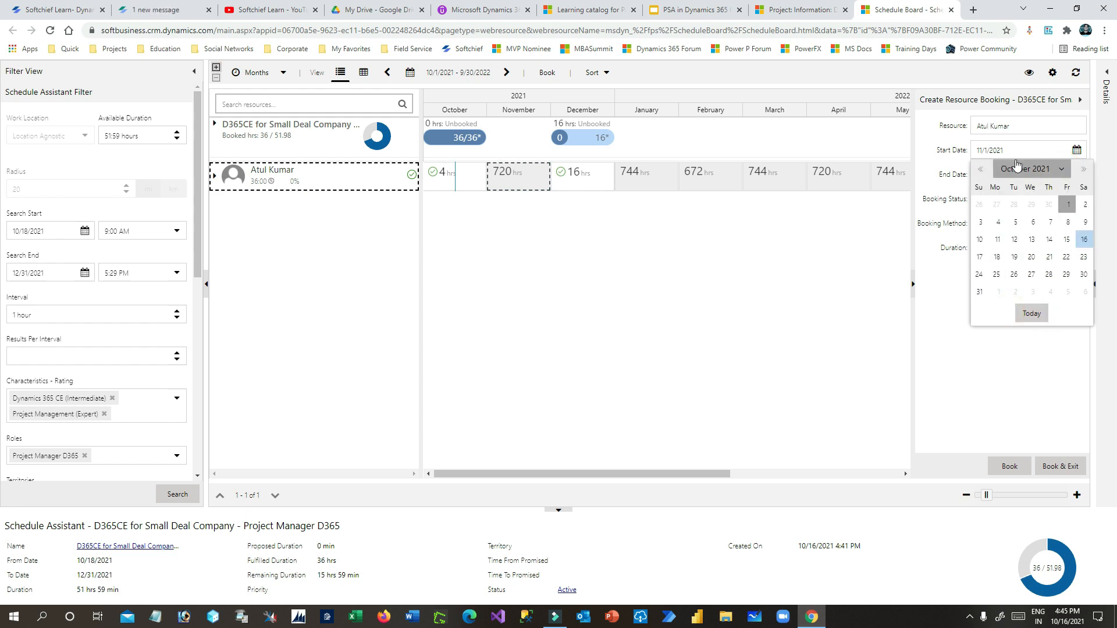
{"action": "left_click", "coordinate": [1082, 240]}
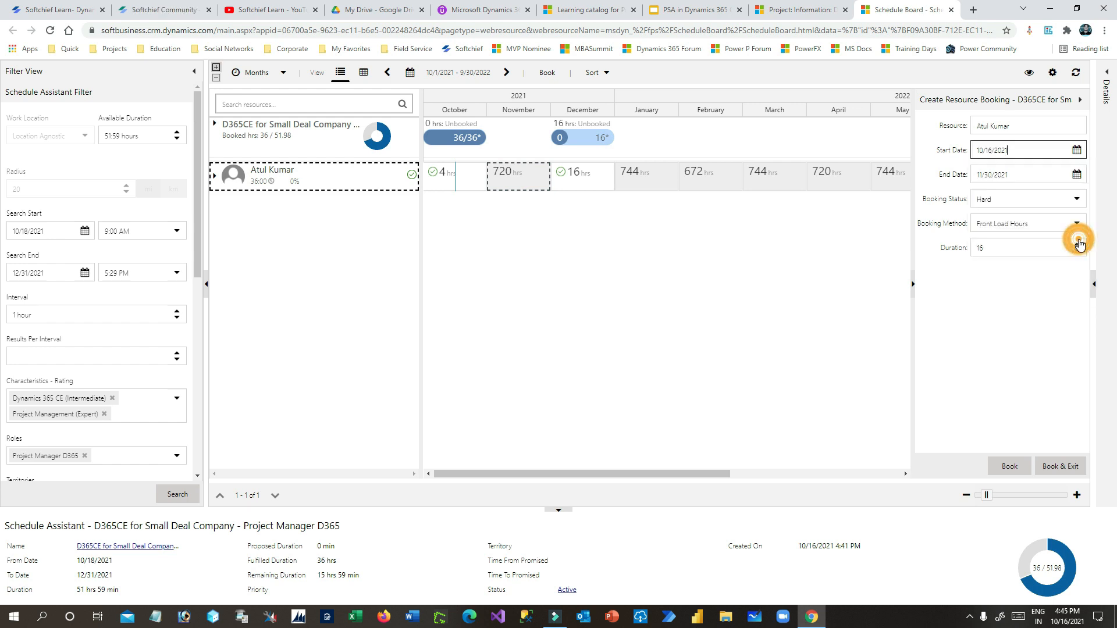
{"action": "left_click", "coordinate": [1076, 175]}
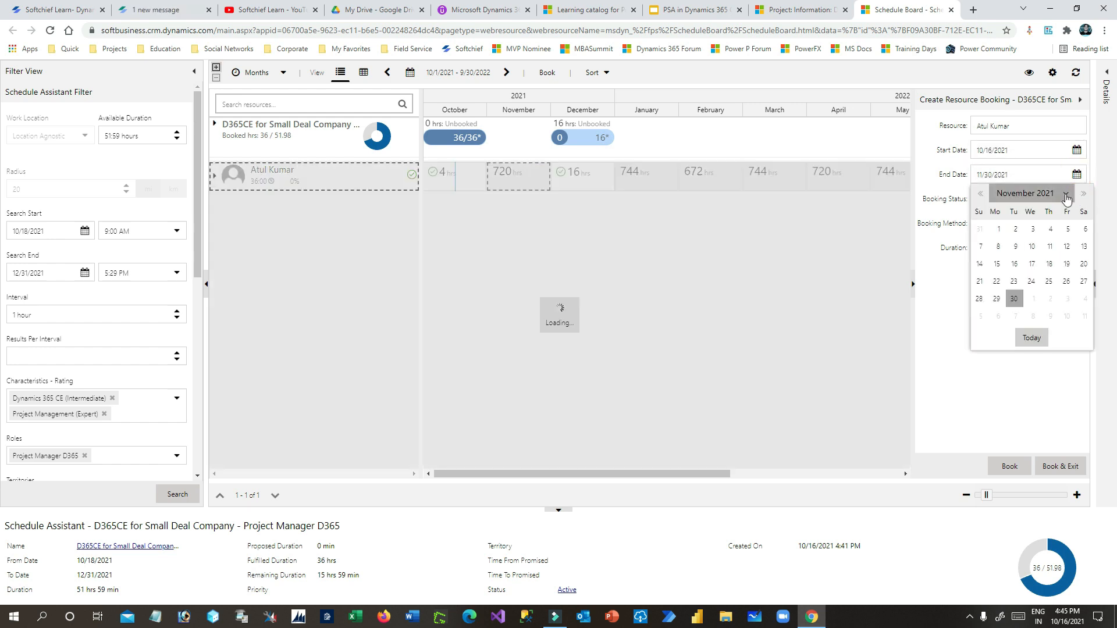
{"action": "left_click", "coordinate": [1067, 199]}
{"action": "left_click", "coordinate": [1017, 314]}
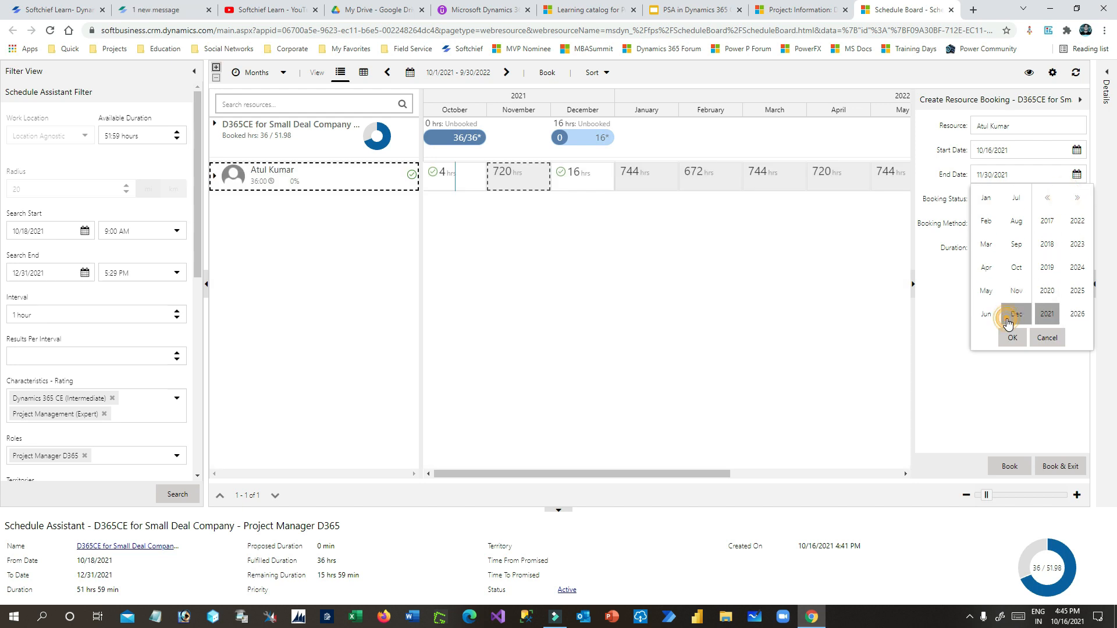
{"action": "left_click", "coordinate": [1013, 337]}
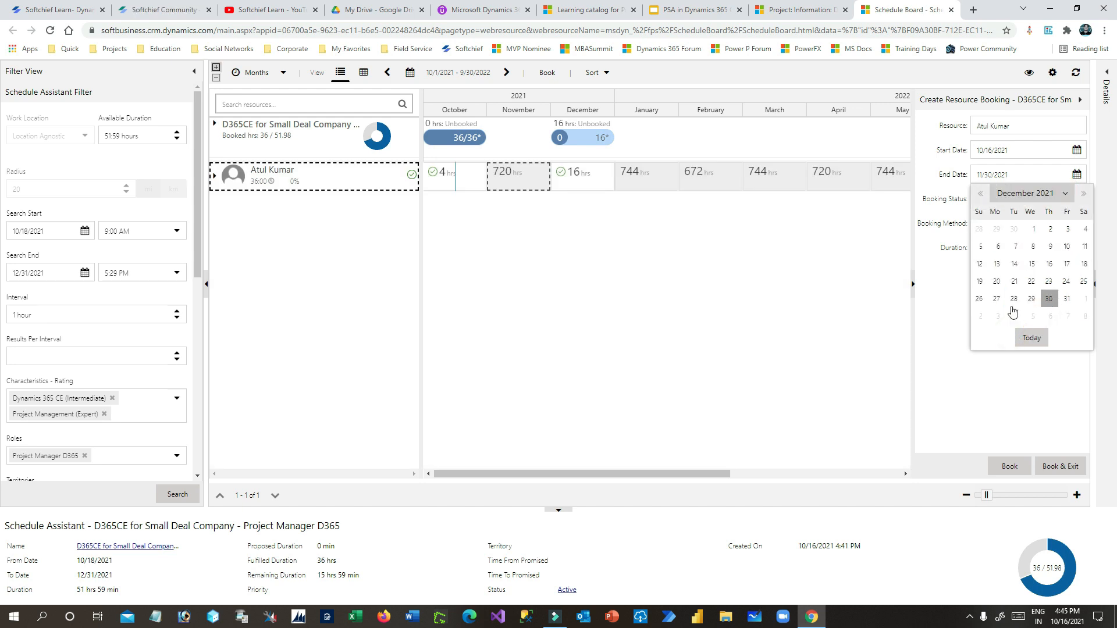
{"action": "left_click", "coordinate": [1060, 301]}
{"action": "left_click", "coordinate": [992, 286]}
- Choose the Full capacity booking method and create the booking
{"action": "left_click", "coordinate": [990, 249]}
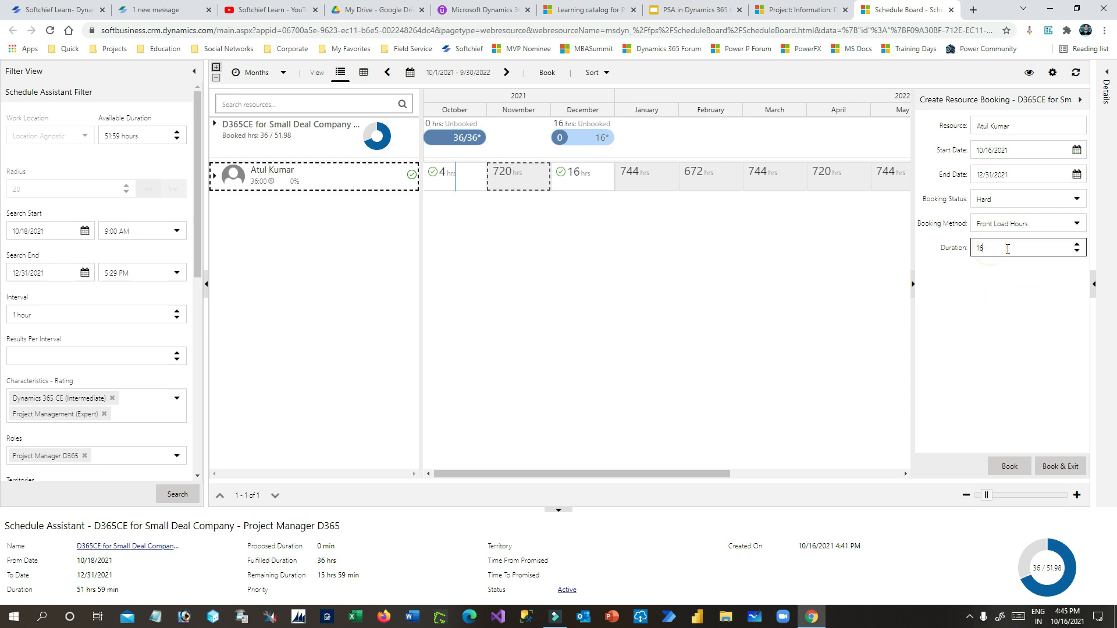
{"action": "left_click", "coordinate": [1020, 224]}
{"action": "left_click", "coordinate": [1010, 241]}
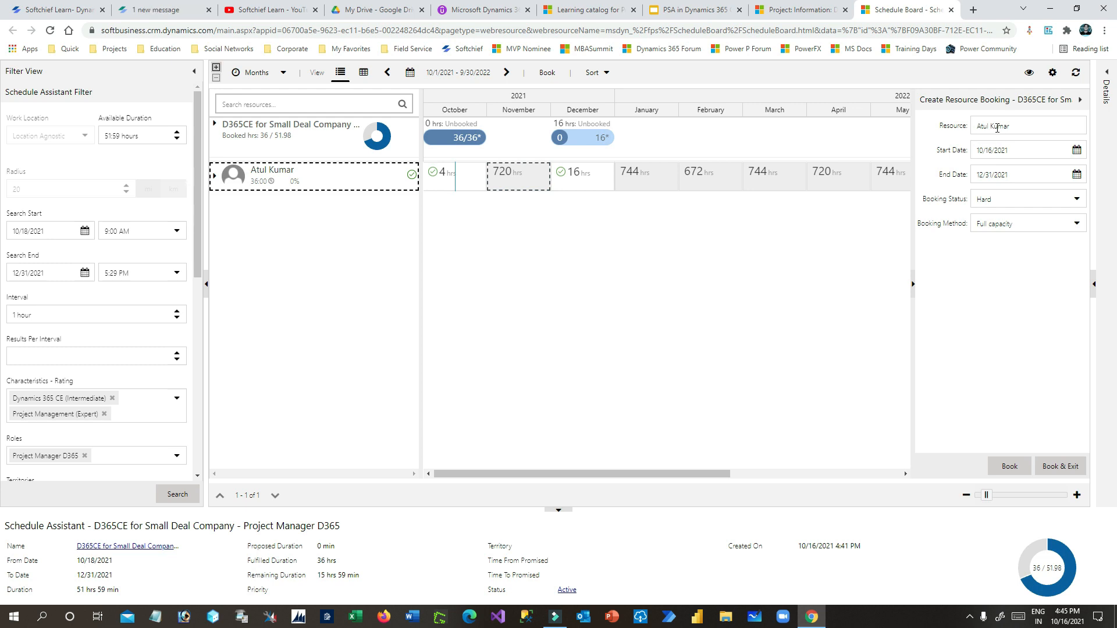
{"action": "left_click", "coordinate": [1024, 126]}
{"action": "left_click", "coordinate": [1016, 467]}
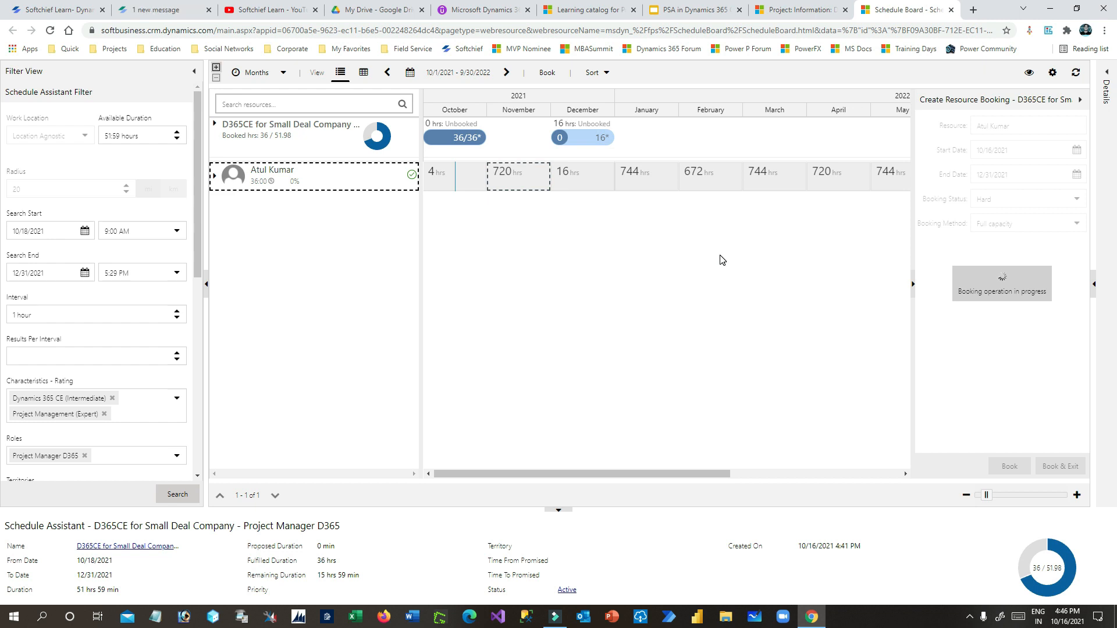
- Generate a resource requirement for the generic Developer D365 team member
{"action": "left_click", "coordinate": [803, 10]}
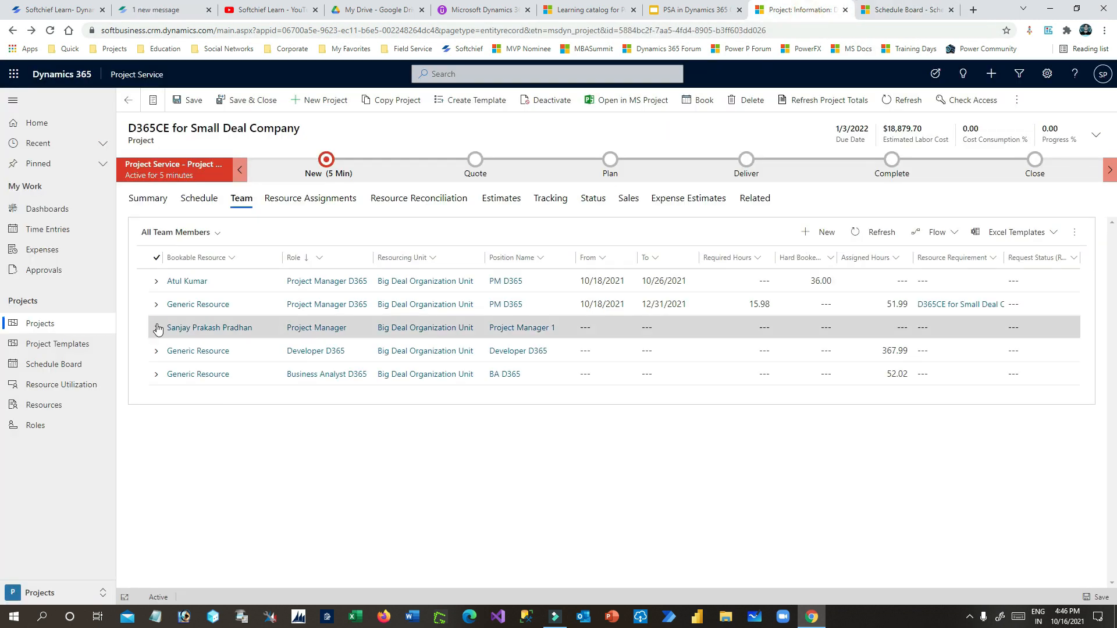
{"action": "left_click", "coordinate": [153, 353]}
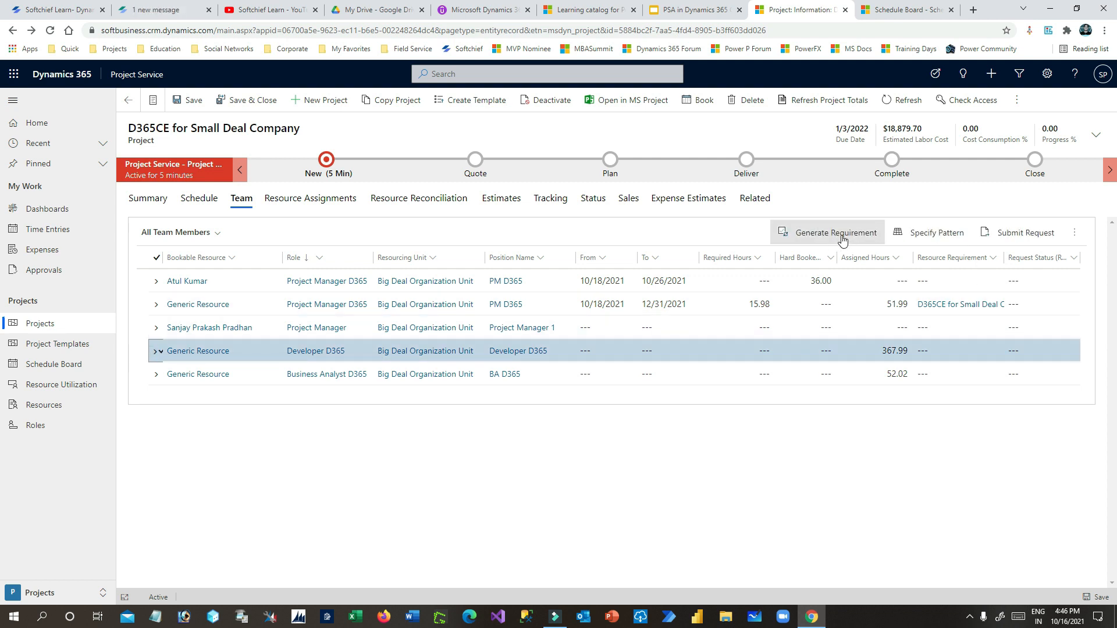
{"action": "left_click", "coordinate": [843, 238]}
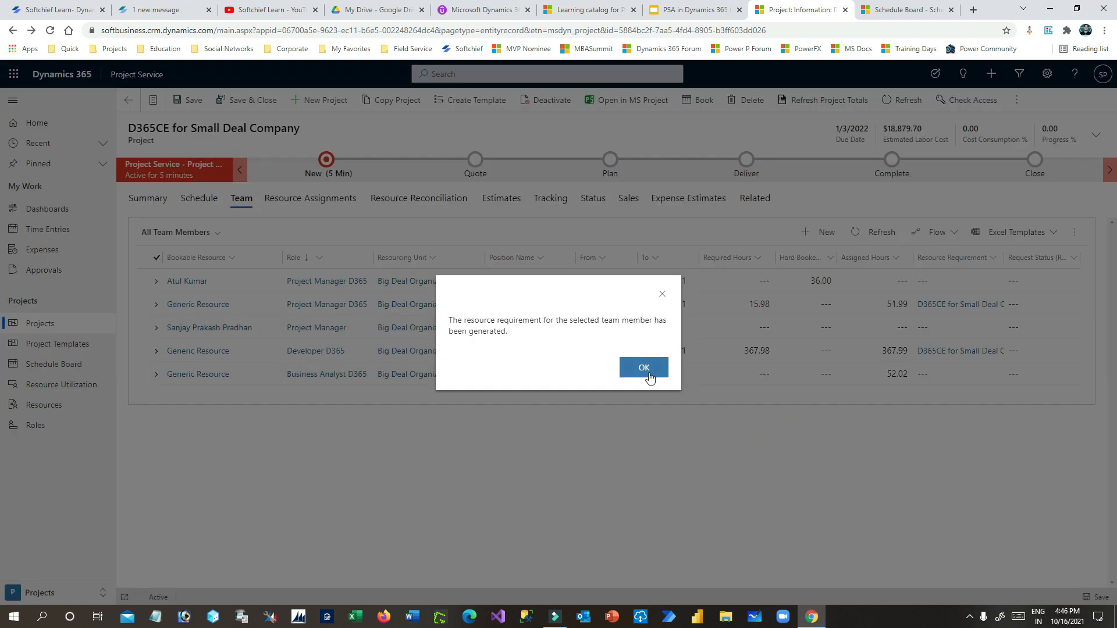
{"action": "left_click", "coordinate": [648, 369]}
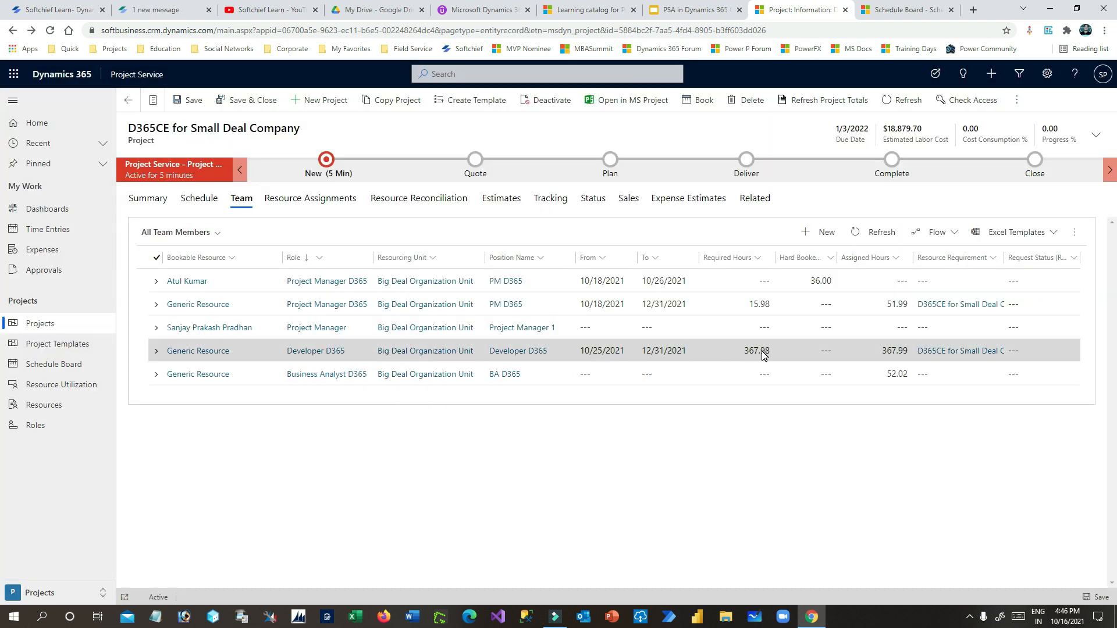
- Open the Developer D365 requirement for booking on the schedule board
{"action": "left_click", "coordinate": [155, 351]}
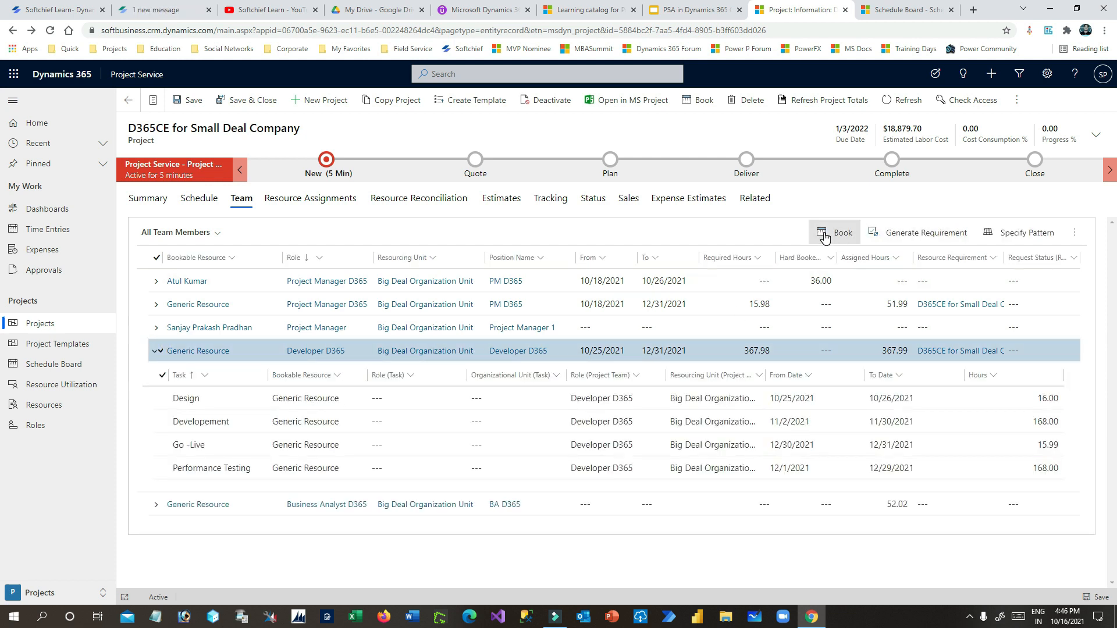
{"action": "left_click", "coordinate": [835, 233]}
{"action": "left_click", "coordinate": [895, 7]}
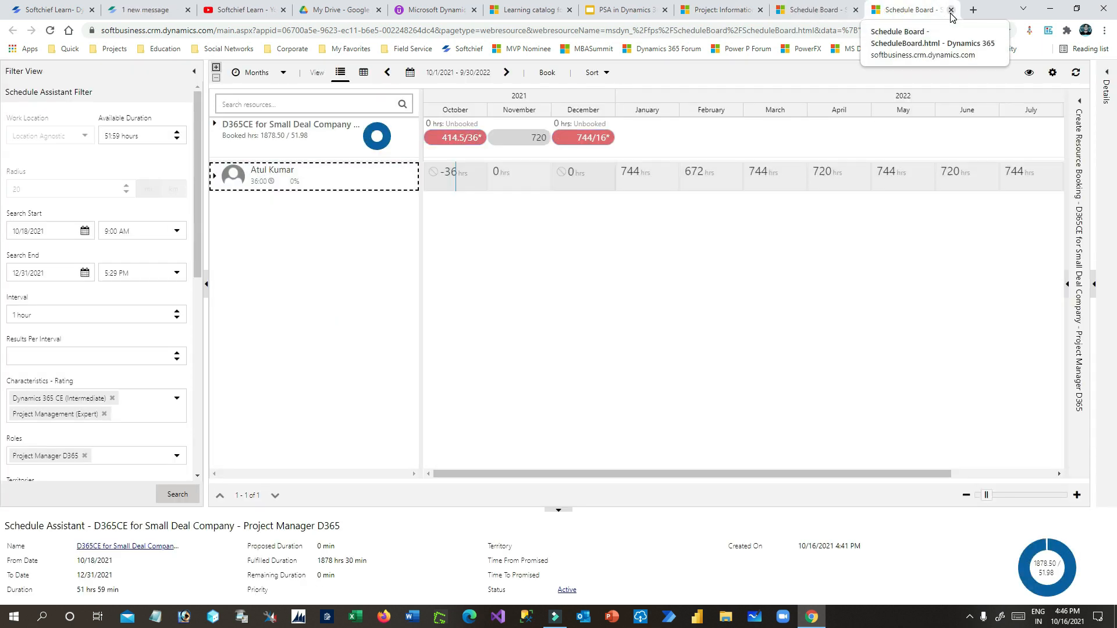
- Close the old project manager schedule board and start a booking for the developer resource
{"action": "left_click", "coordinate": [951, 10]}
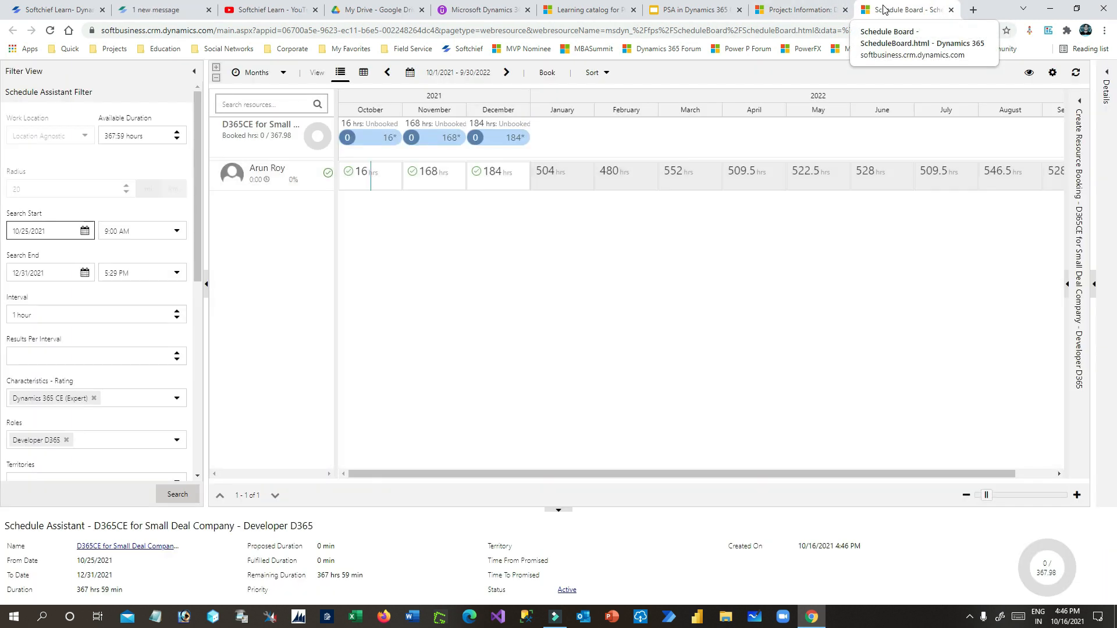
{"action": "left_click", "coordinate": [271, 179]}
{"action": "left_click", "coordinate": [275, 177]}
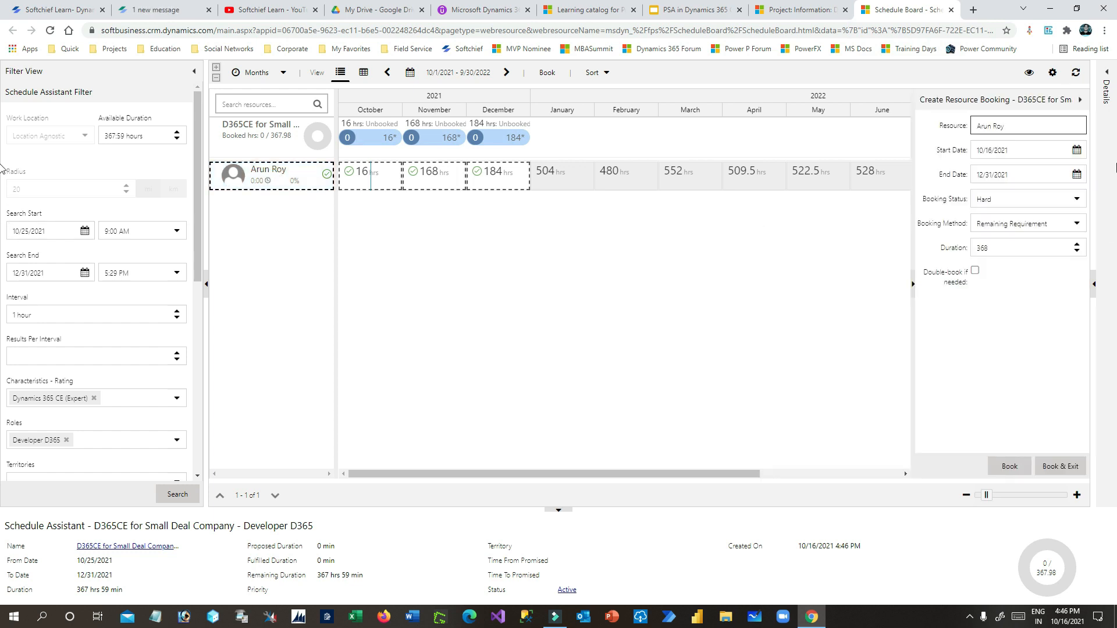
- Book the developer from 11/19/2021 to 12/15/2021, securing 152 hours
{"action": "left_click", "coordinate": [1077, 152]}
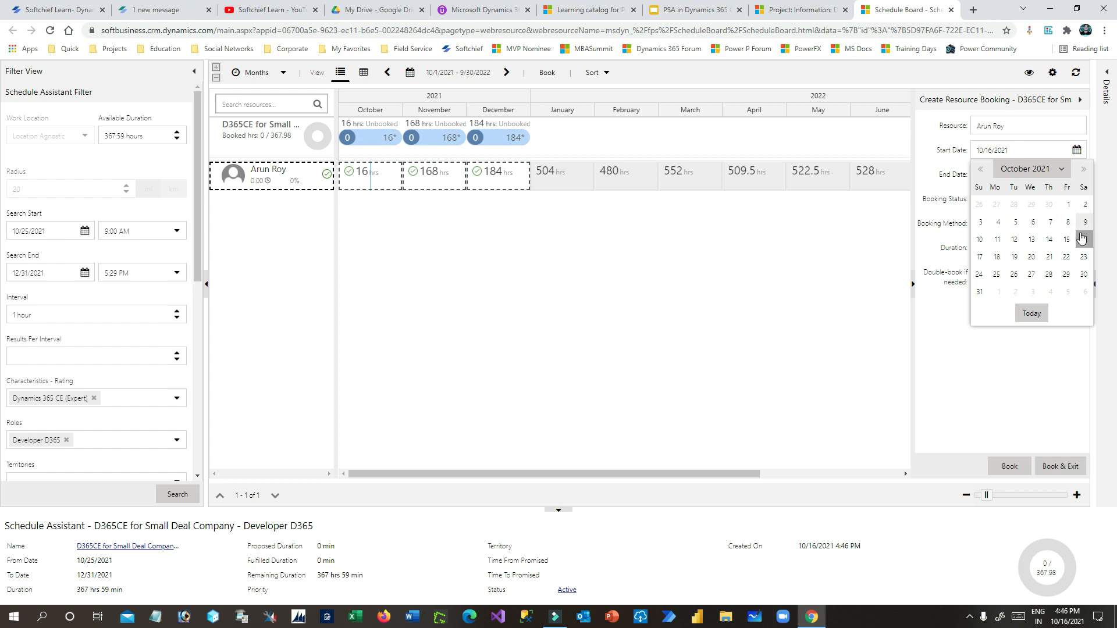
{"action": "left_click", "coordinate": [1082, 170]}
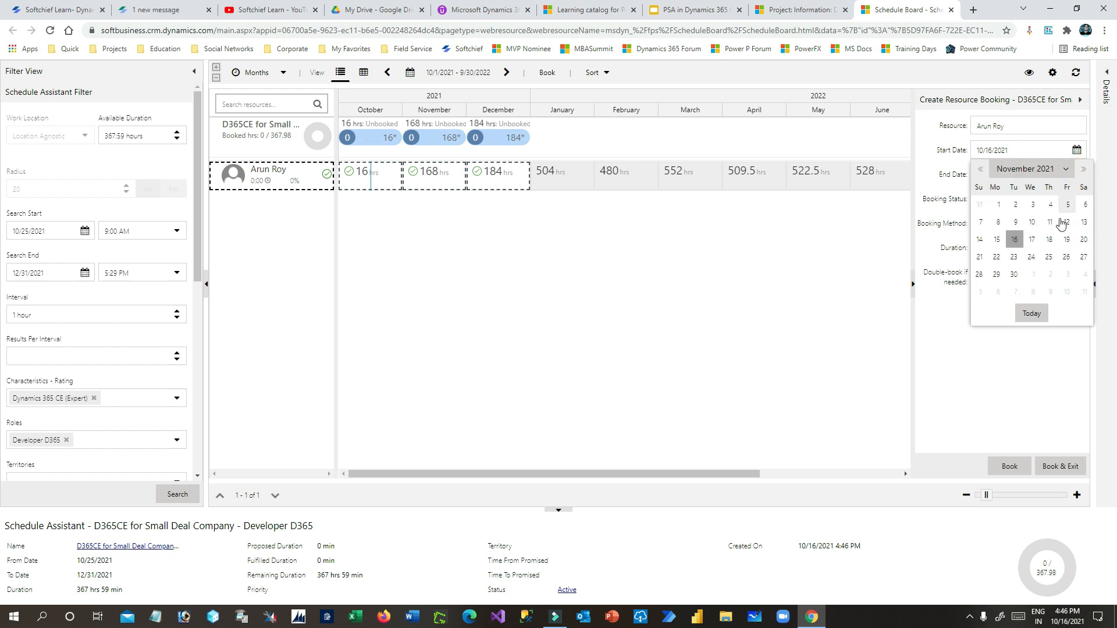
{"action": "left_click", "coordinate": [1072, 240]}
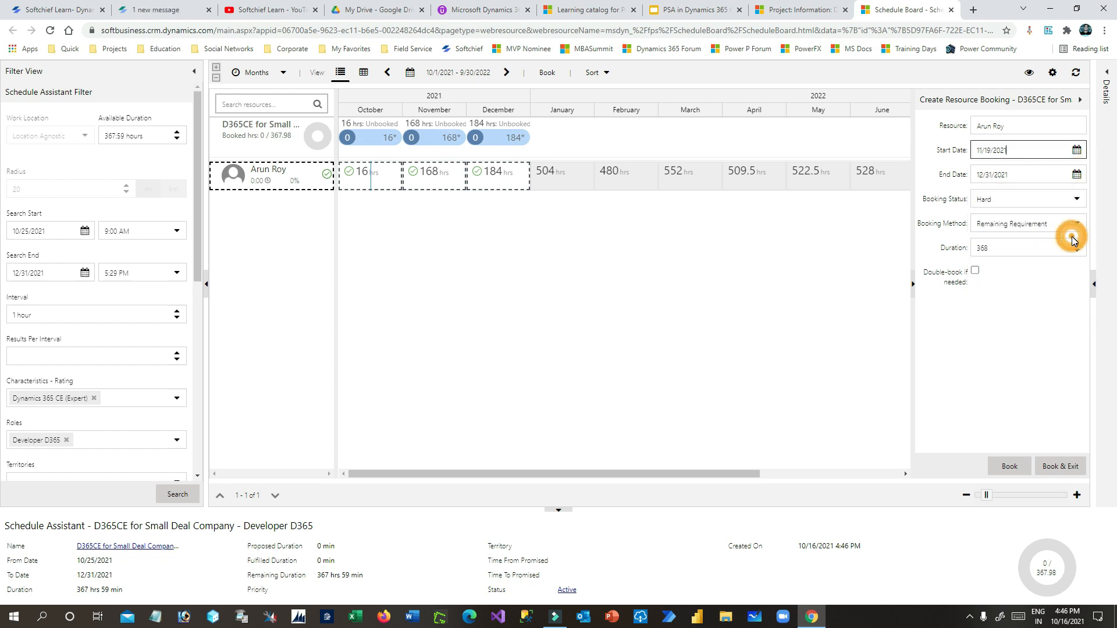
{"action": "left_click", "coordinate": [1077, 174]}
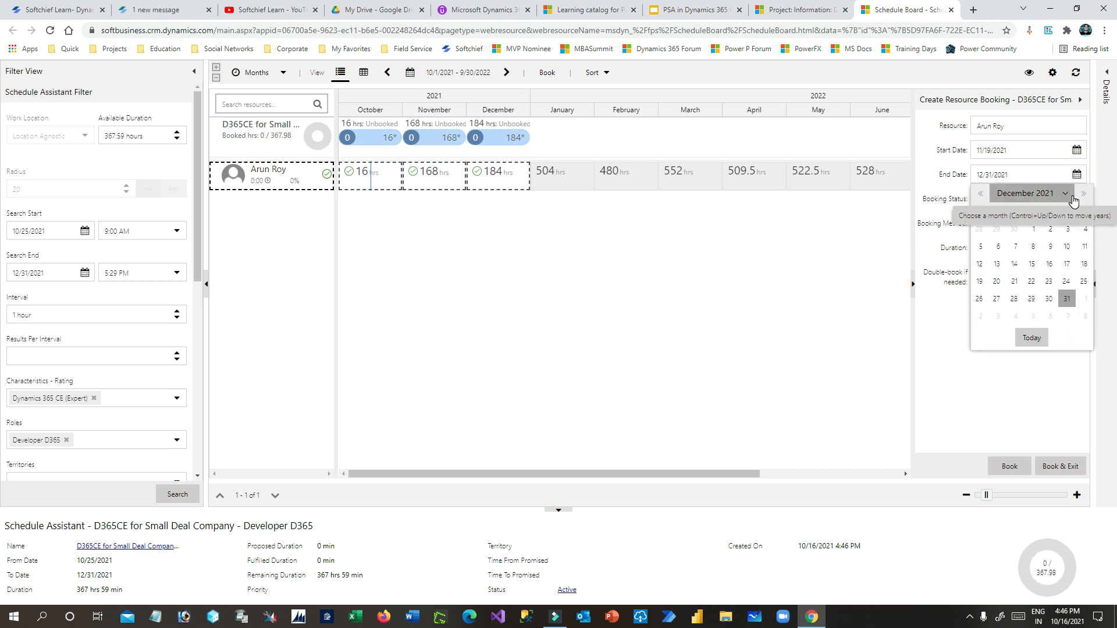
{"action": "left_click", "coordinate": [1052, 152]}
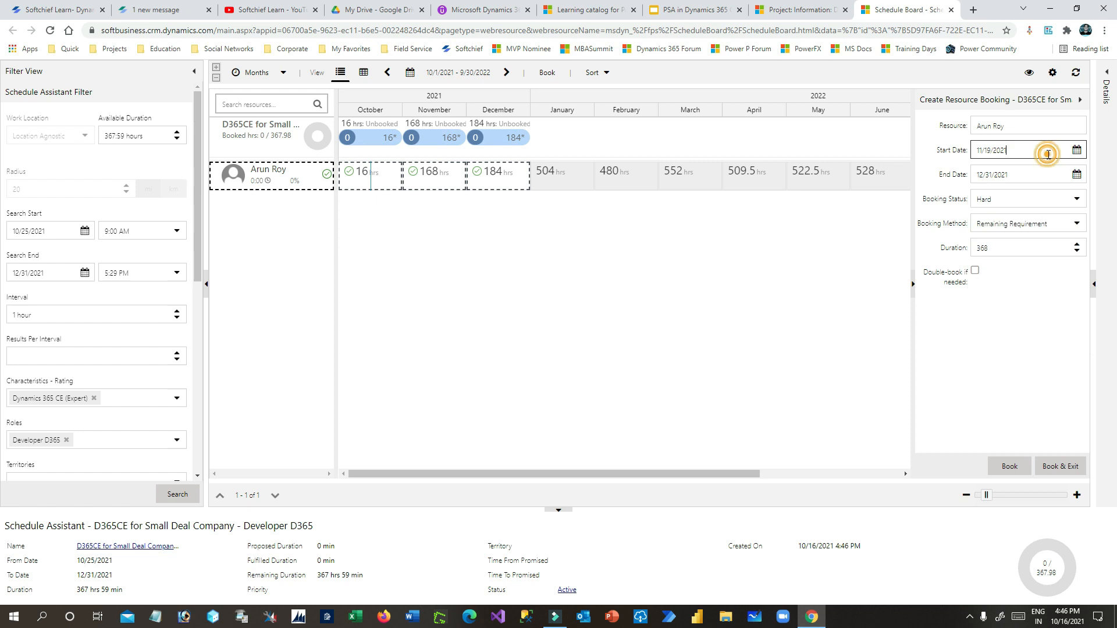
{"action": "left_click", "coordinate": [1077, 174]}
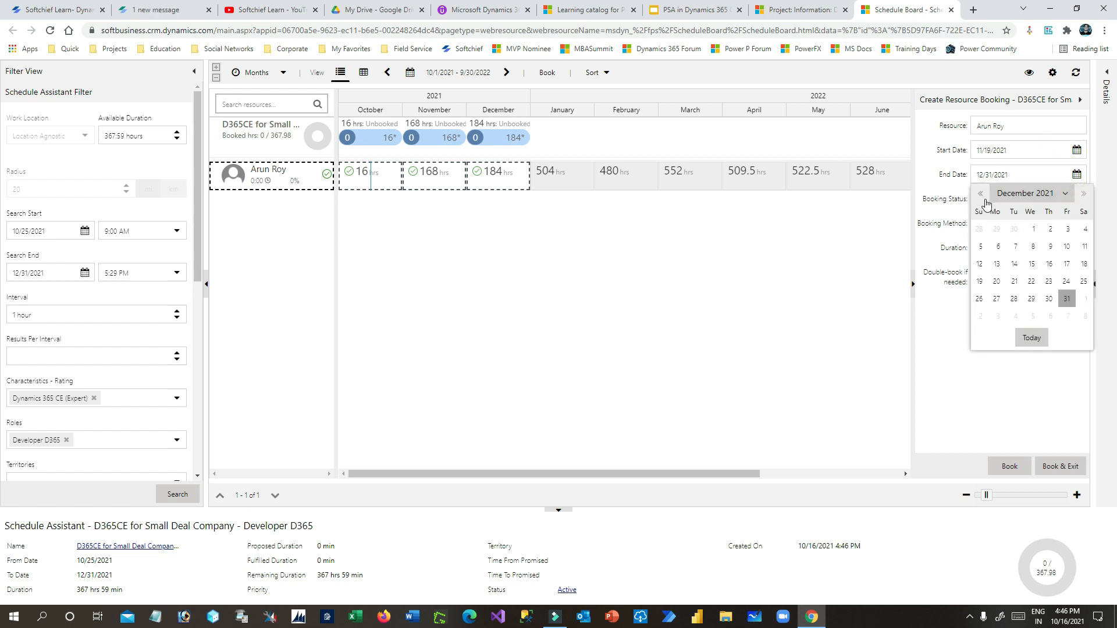
{"action": "left_click", "coordinate": [1031, 264]}
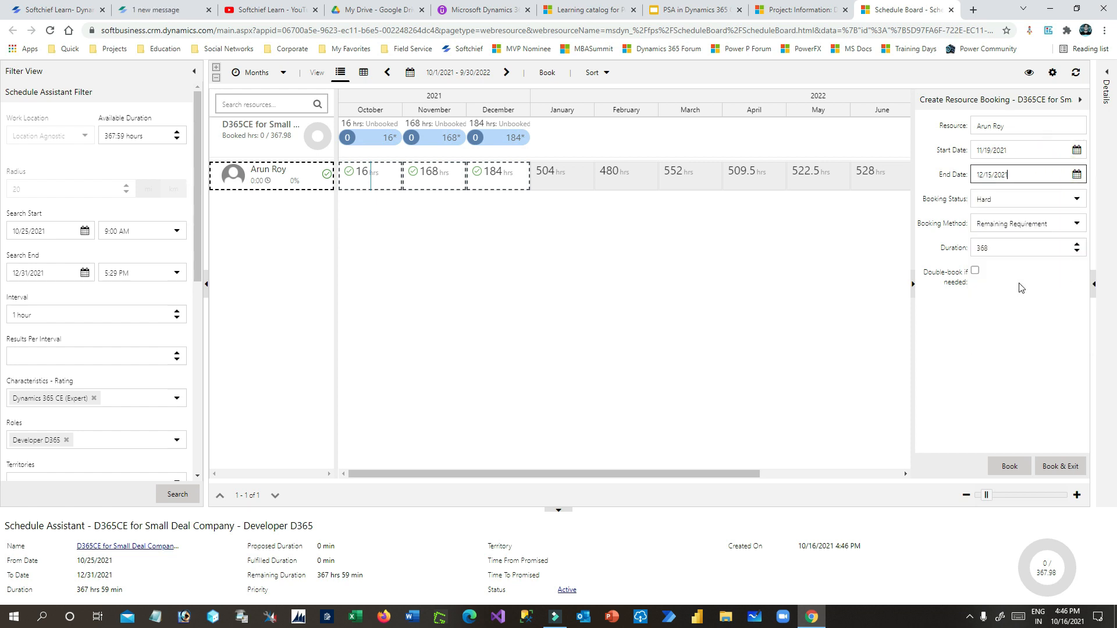
{"action": "left_click", "coordinate": [1007, 466]}
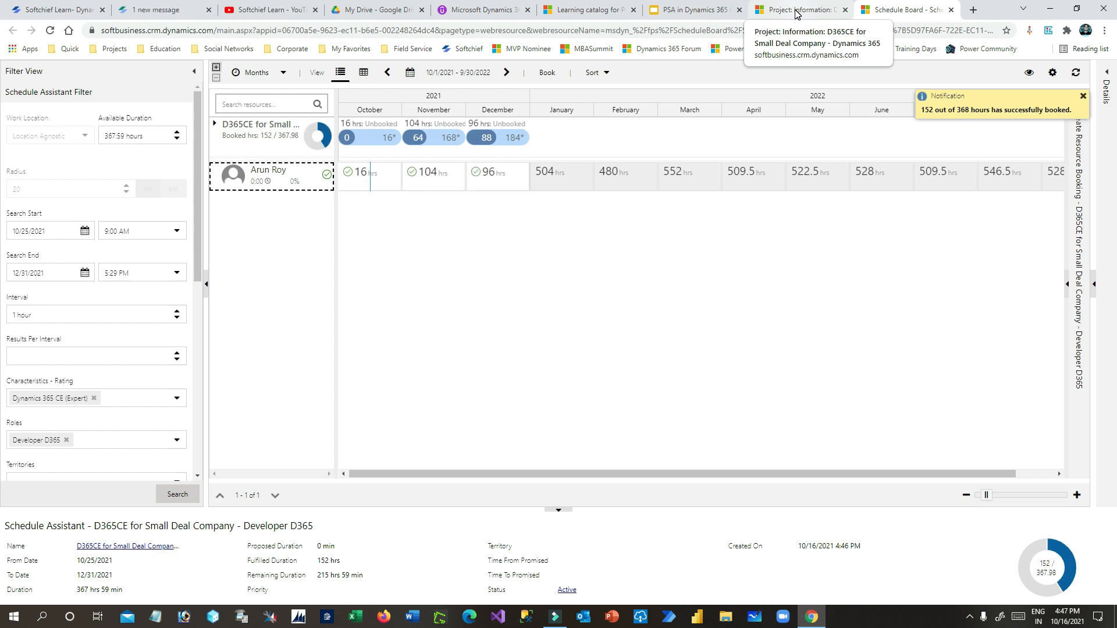
- Close the schedule board and deselect Developer D365 on the D365CE for Small Deal Company team list
{"action": "left_click", "coordinate": [950, 10]}
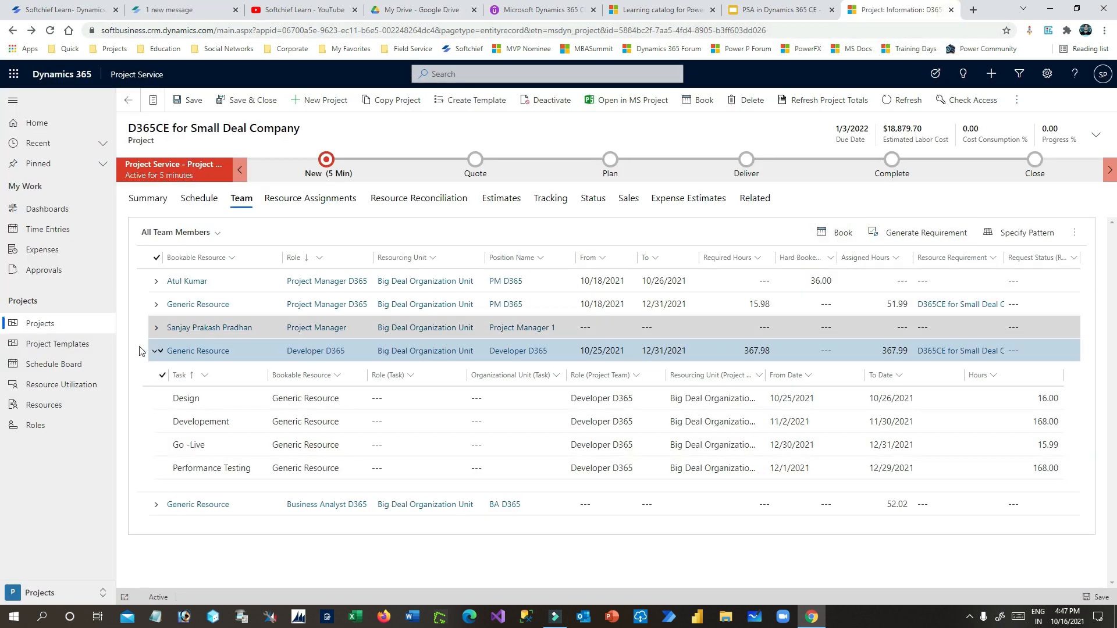
{"action": "left_click", "coordinate": [157, 351]}
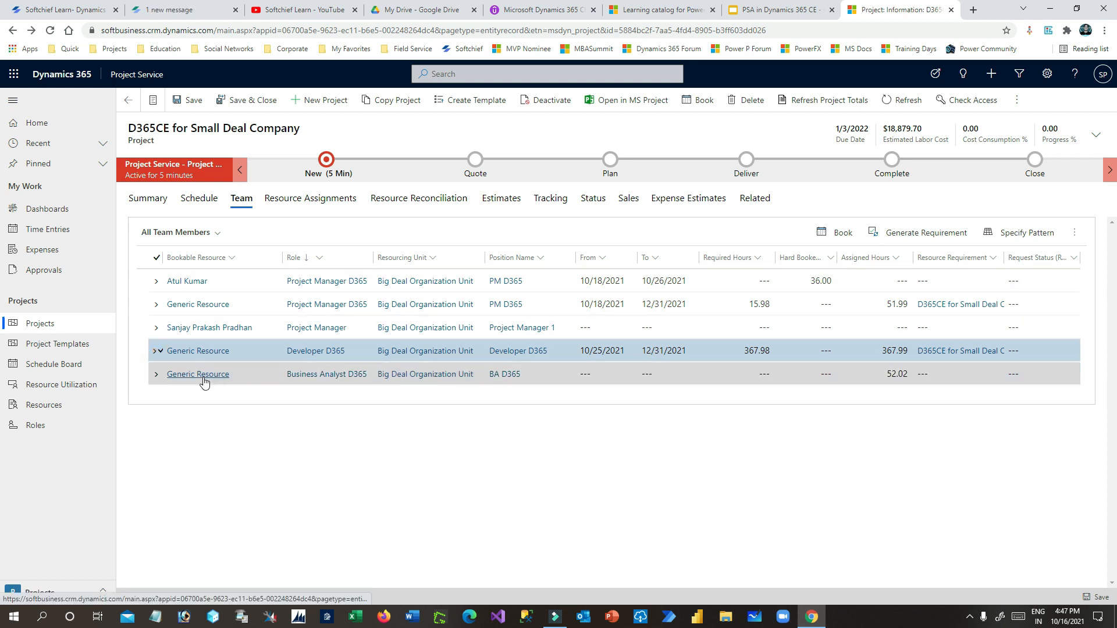
{"action": "left_click", "coordinate": [157, 350]}
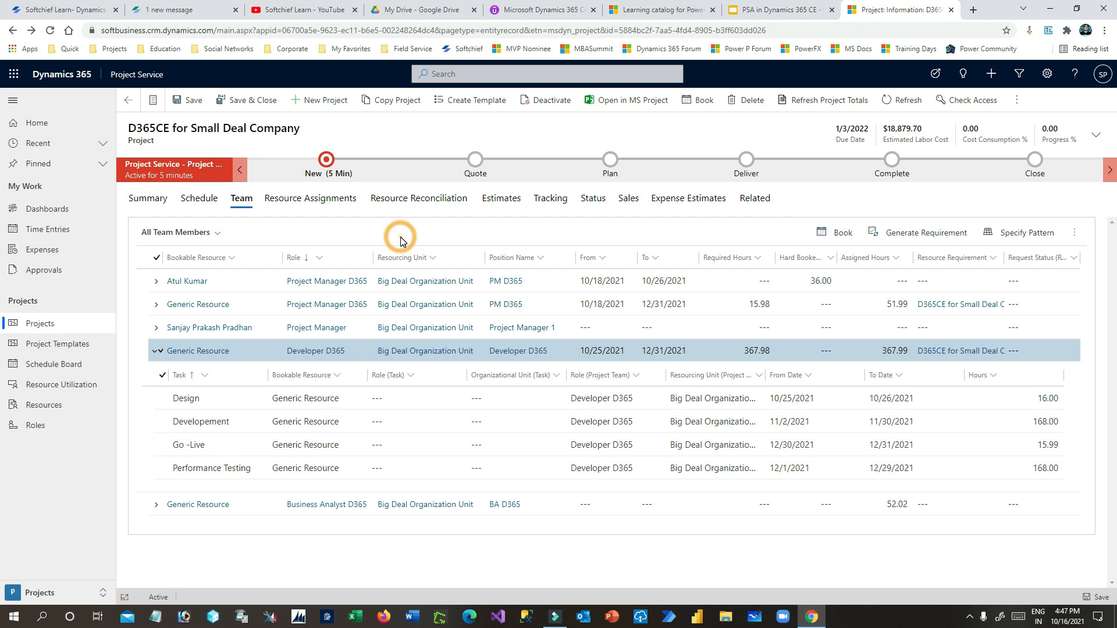
{"action": "left_click", "coordinate": [154, 351]}
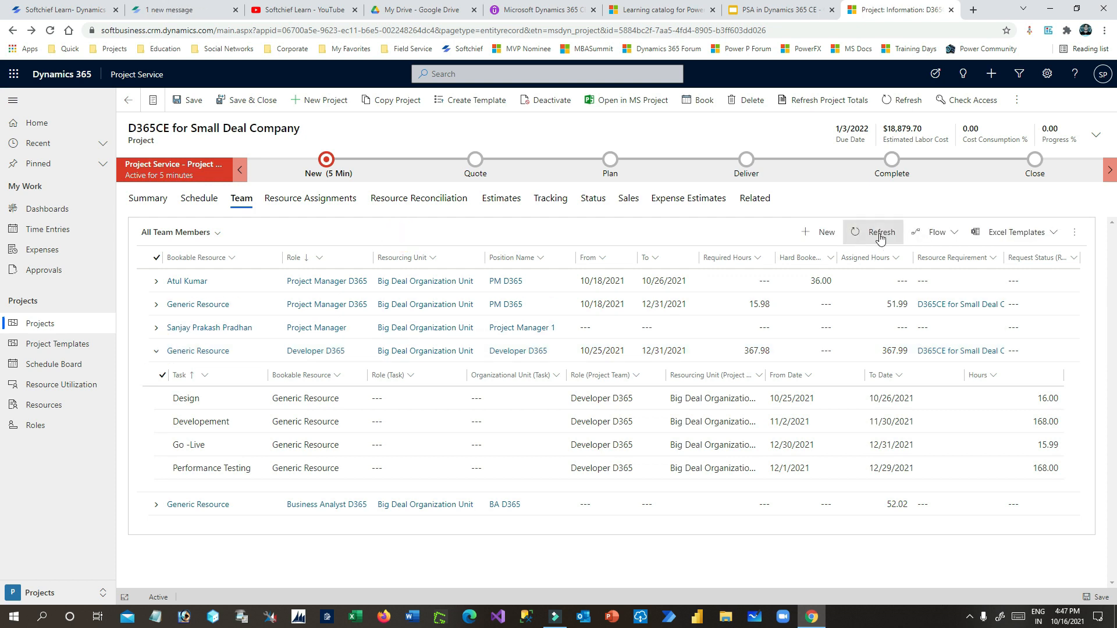
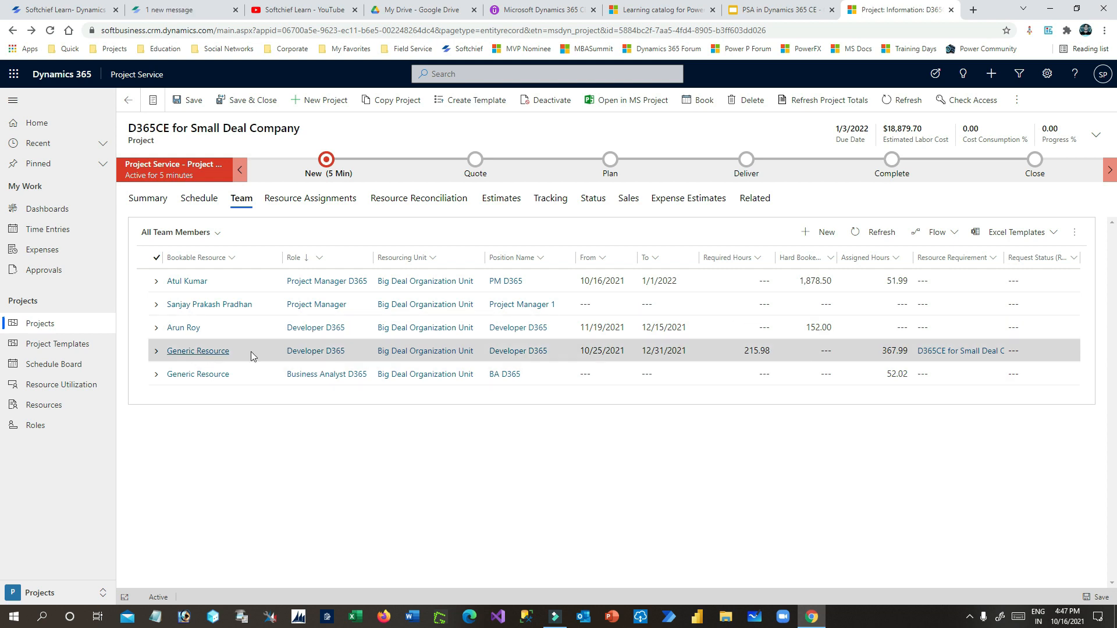
- Select the Generic Resource team row and start booking its developer requirement on the Schedule Board
{"action": "left_click", "coordinate": [154, 353]}
{"action": "left_click", "coordinate": [845, 234]}
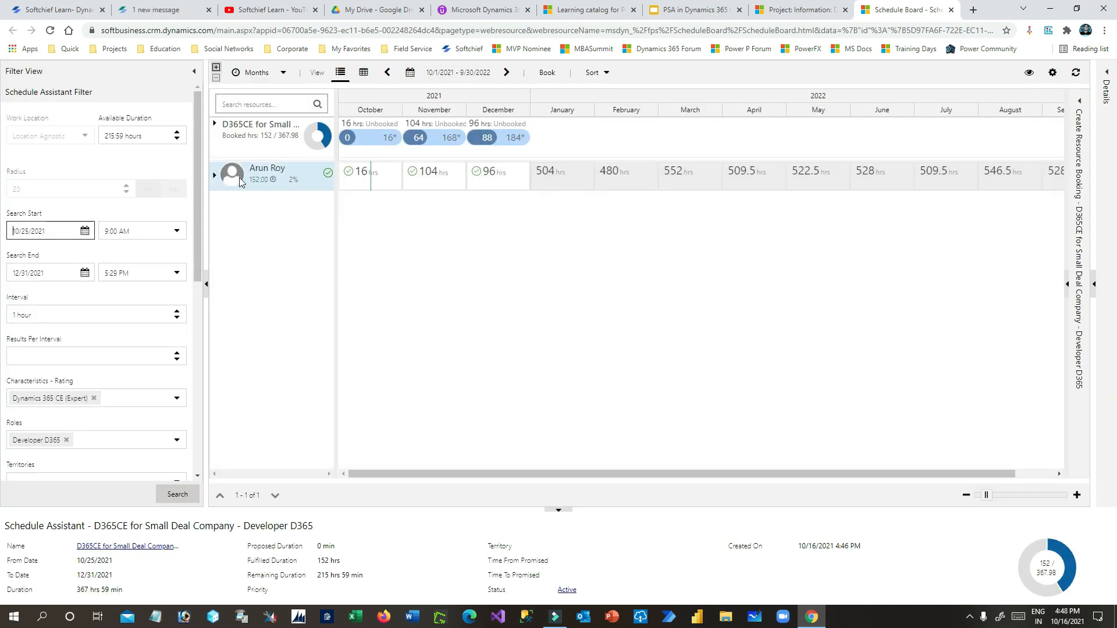
- Pick the available developer and keep booking dates 10/16/2021 to 12/31/2021
{"action": "left_click", "coordinate": [248, 178]}
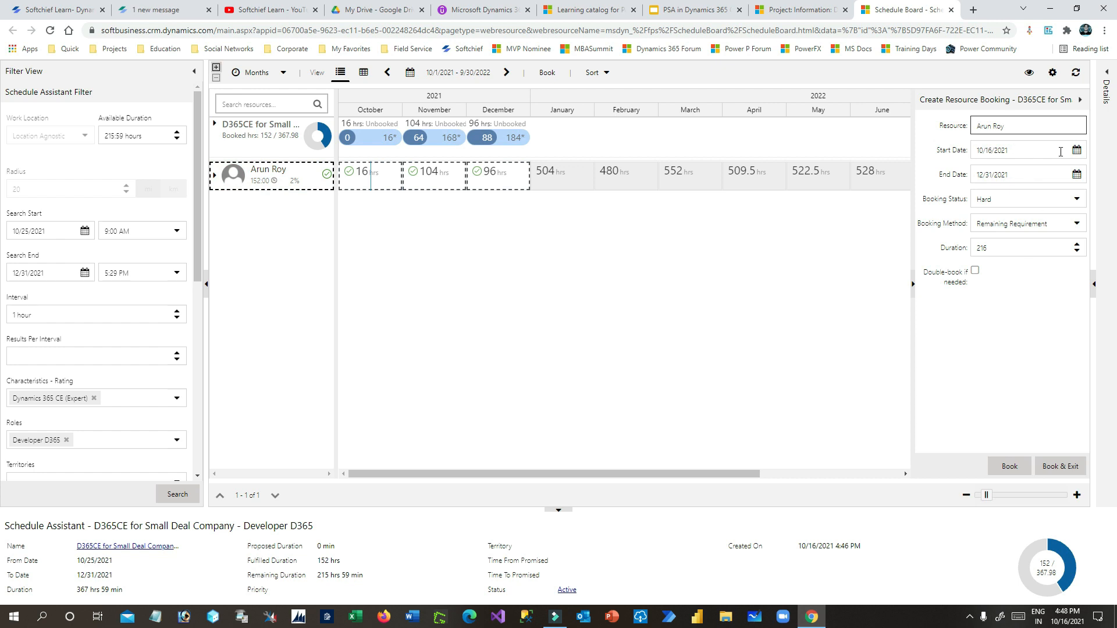
{"action": "left_click", "coordinate": [1077, 153]}
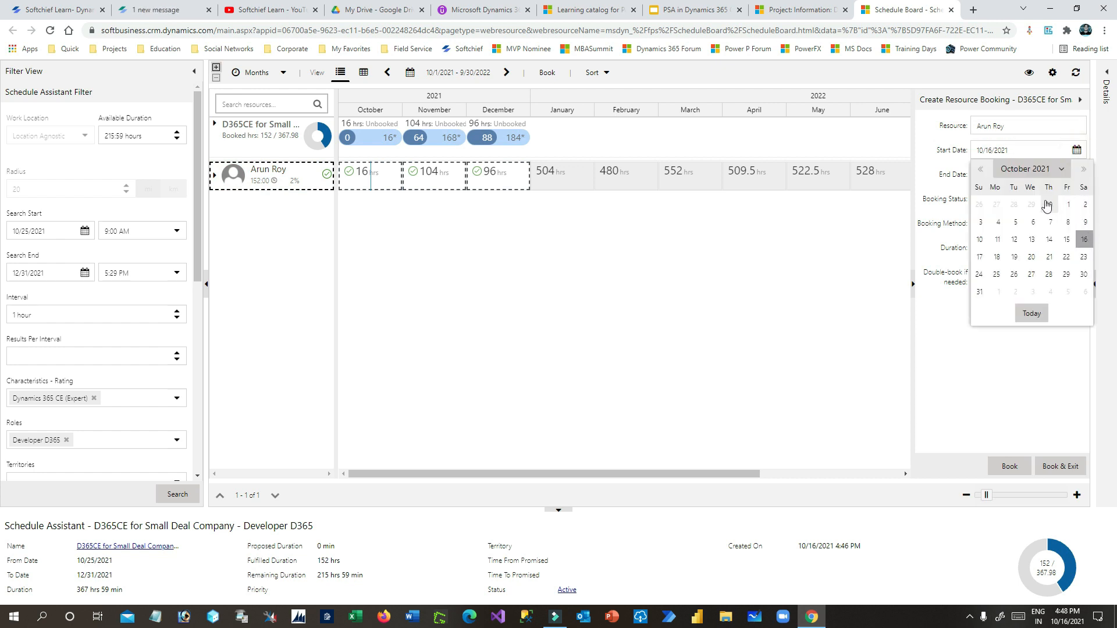
{"action": "left_click", "coordinate": [1078, 240]}
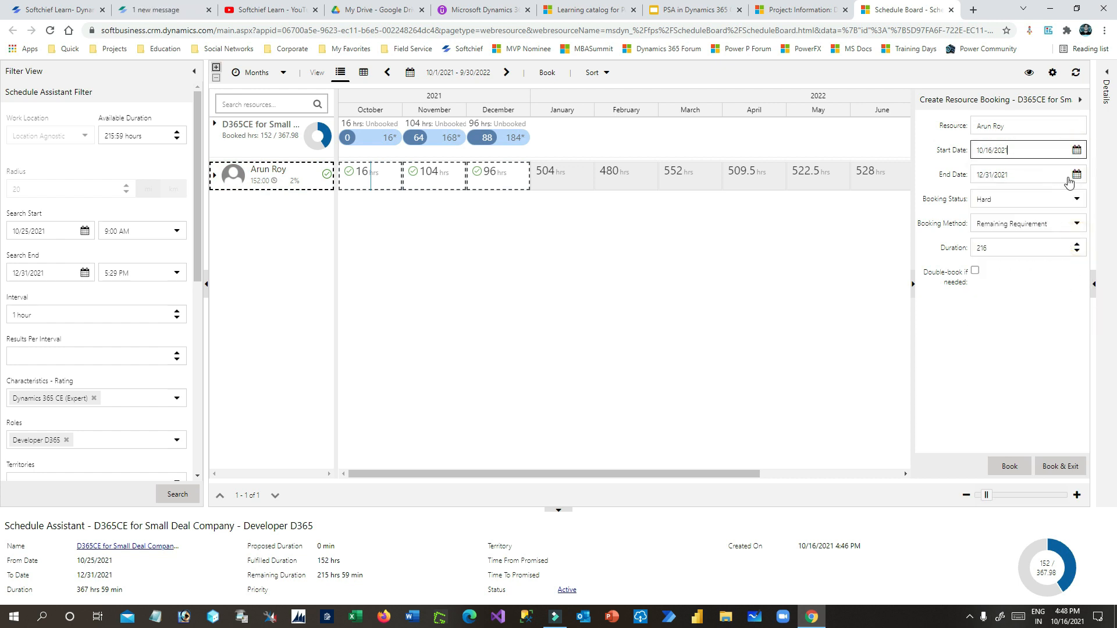
{"action": "left_click", "coordinate": [1077, 175]}
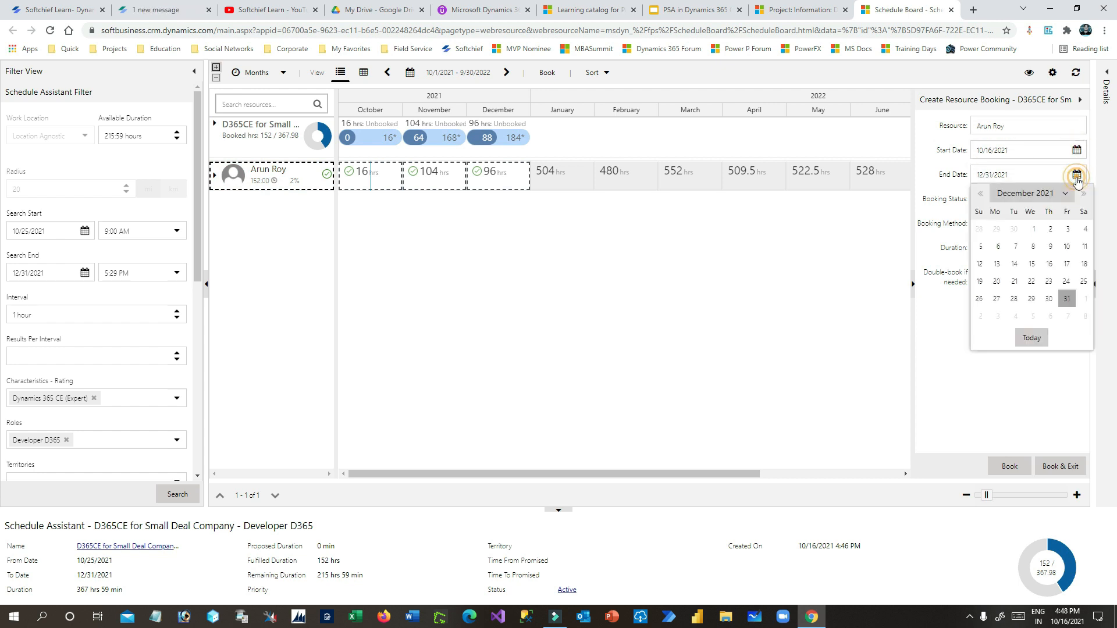
{"action": "left_click", "coordinate": [1077, 300]}
- Book the developer with the Full Requirement method for 216 hours, then close the Schedule Board
{"action": "left_click", "coordinate": [1039, 232]}
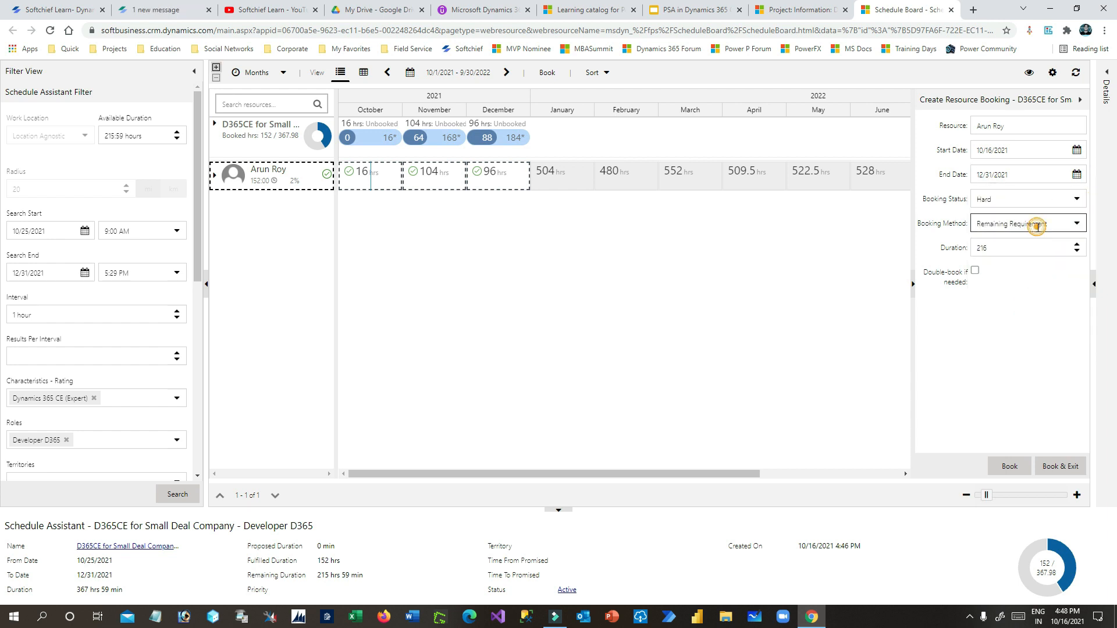
{"action": "left_click", "coordinate": [1019, 256]}
{"action": "left_click", "coordinate": [1015, 248]}
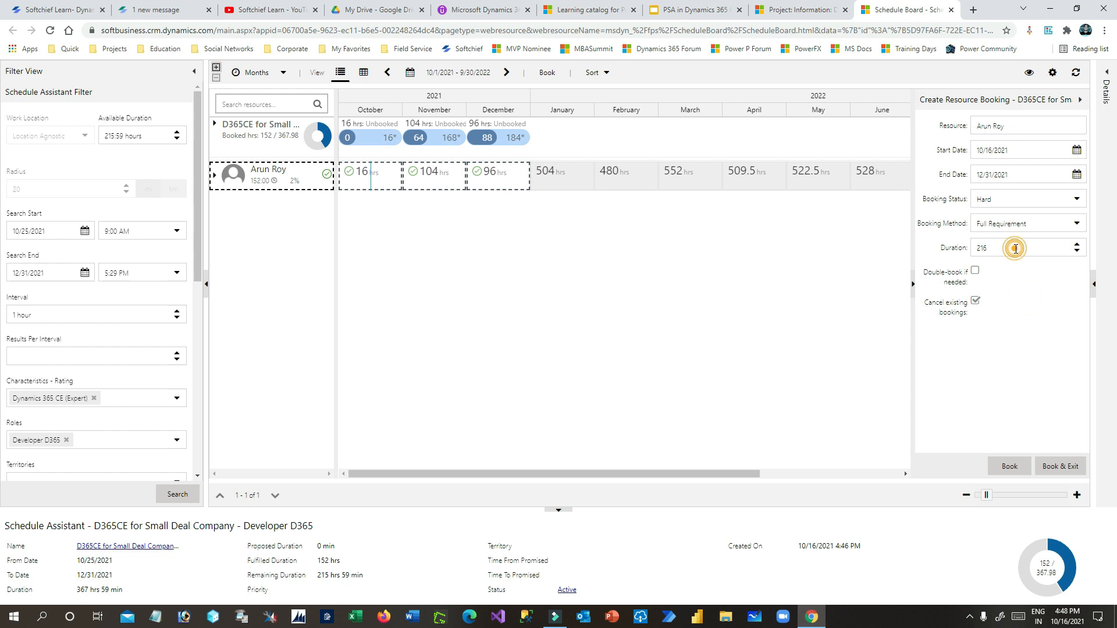
{"action": "left_click", "coordinate": [1027, 342]}
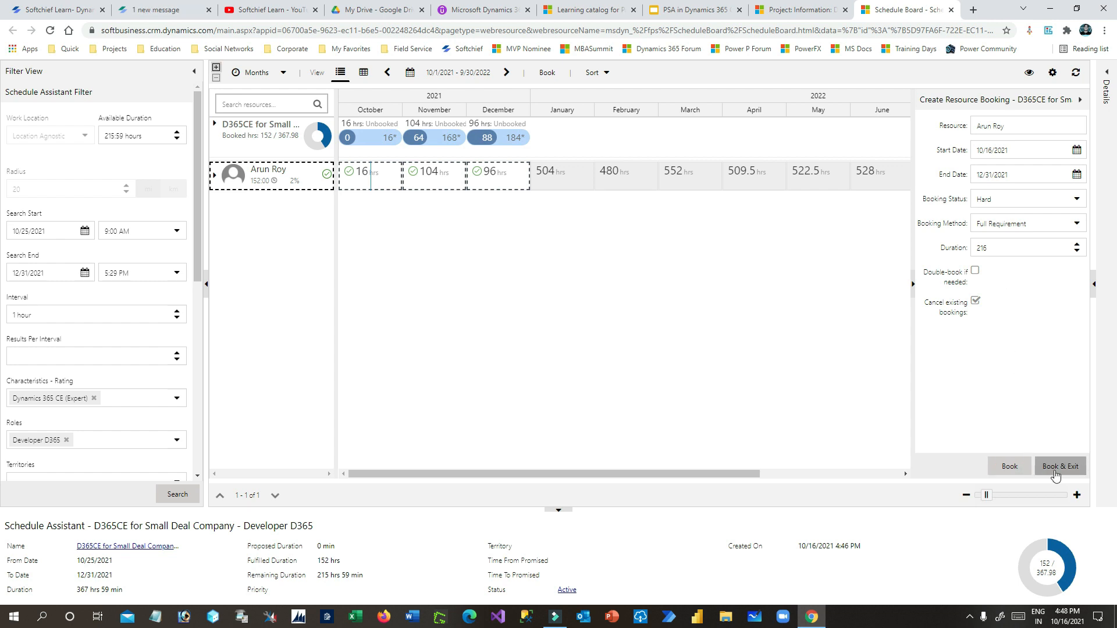
{"action": "left_click", "coordinate": [1012, 466]}
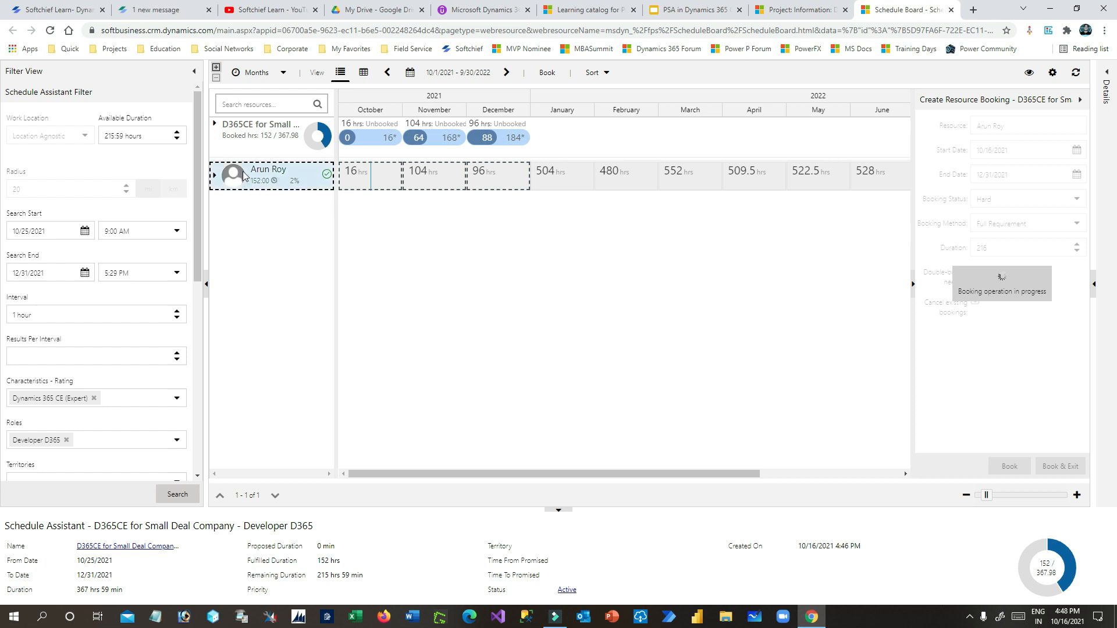
{"action": "left_click", "coordinate": [778, 7]}
{"action": "left_click", "coordinate": [882, 10]}
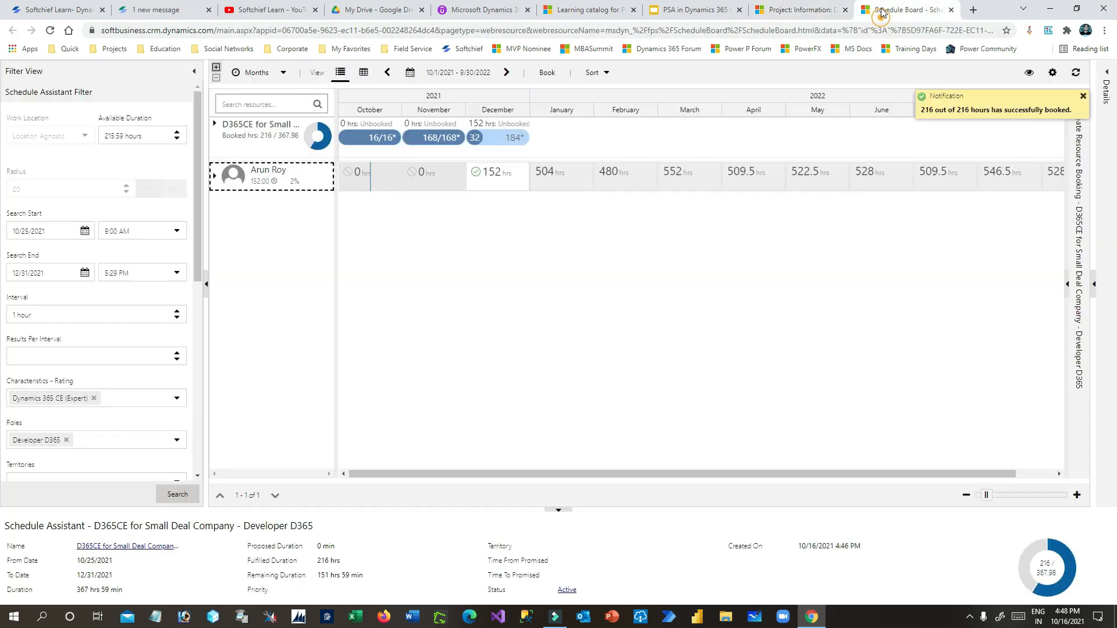
- Refresh the project team list and check the developer's newly booked row
{"action": "left_click", "coordinate": [952, 9]}
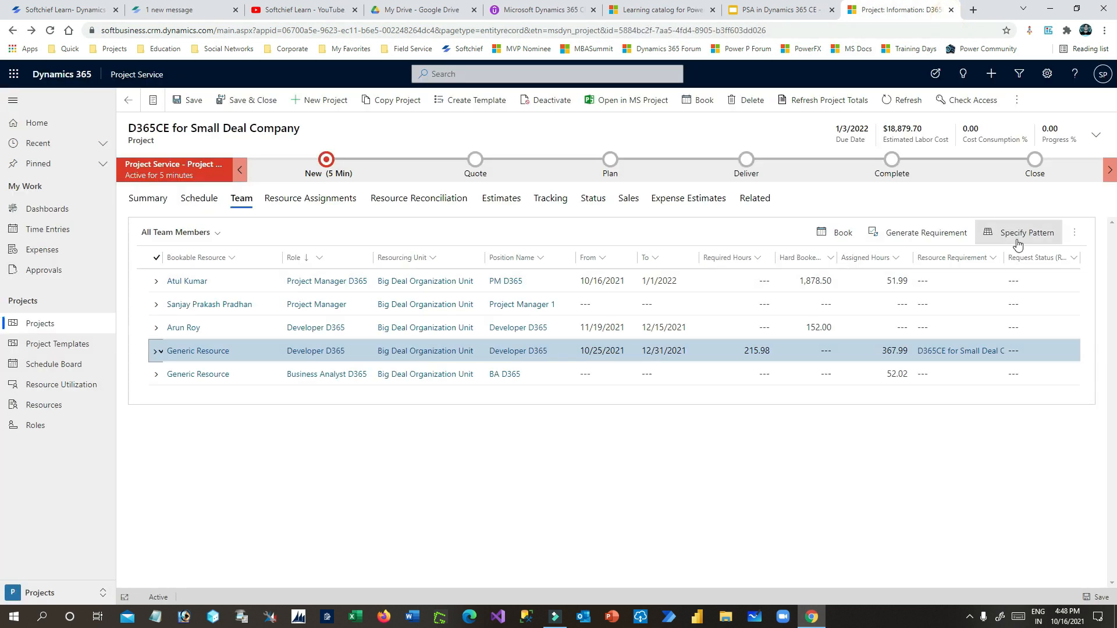
{"action": "left_click", "coordinate": [152, 355]}
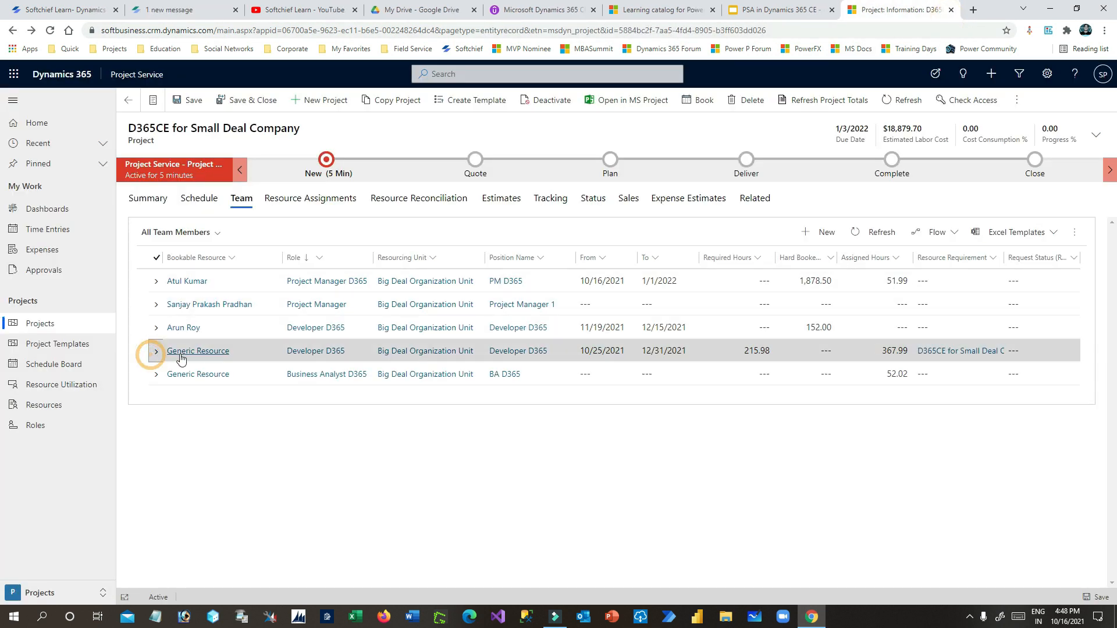
{"action": "left_click", "coordinate": [858, 232]}
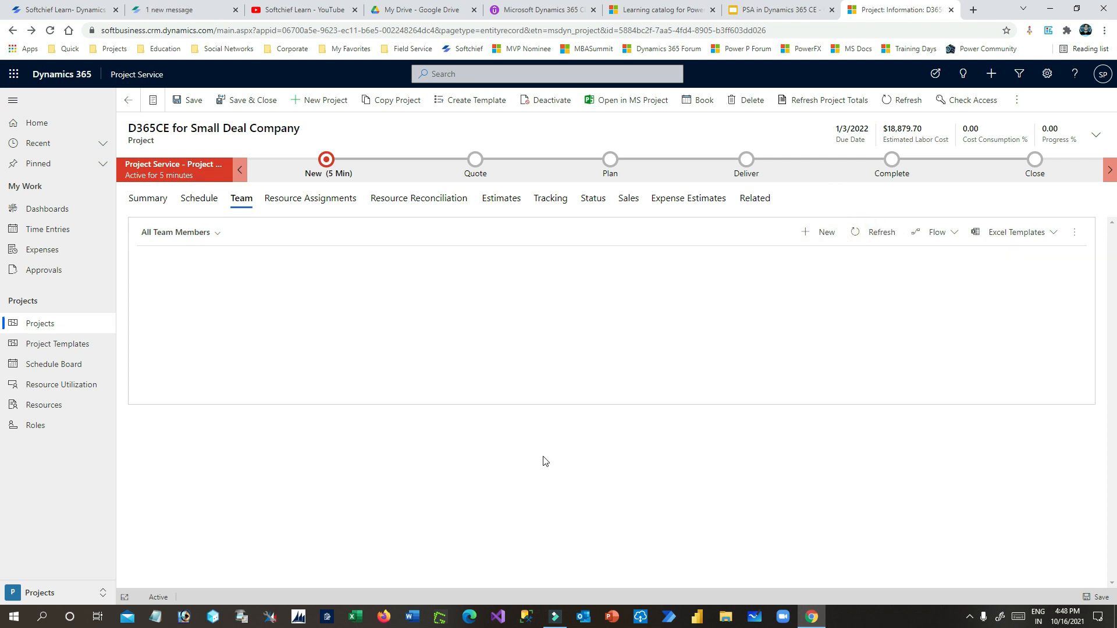
{"action": "left_click", "coordinate": [234, 335]}
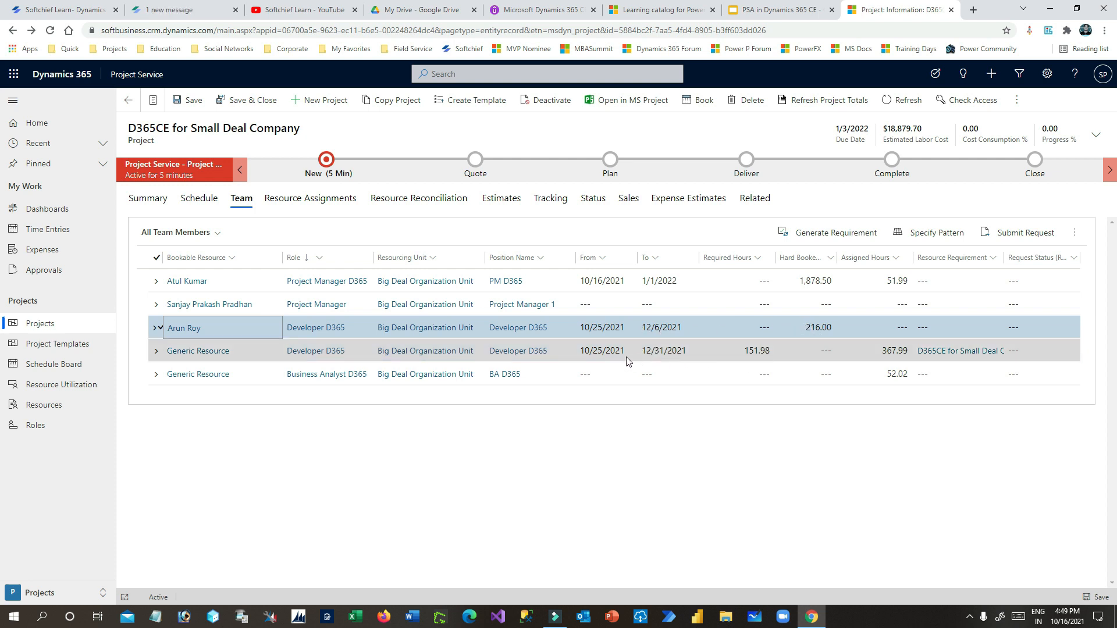
- Review the Generic Resource row's dates (10/25/2021 to 12/31/2021) and open the project schedule
{"action": "left_click", "coordinate": [596, 355]}
{"action": "left_click", "coordinate": [670, 356]}
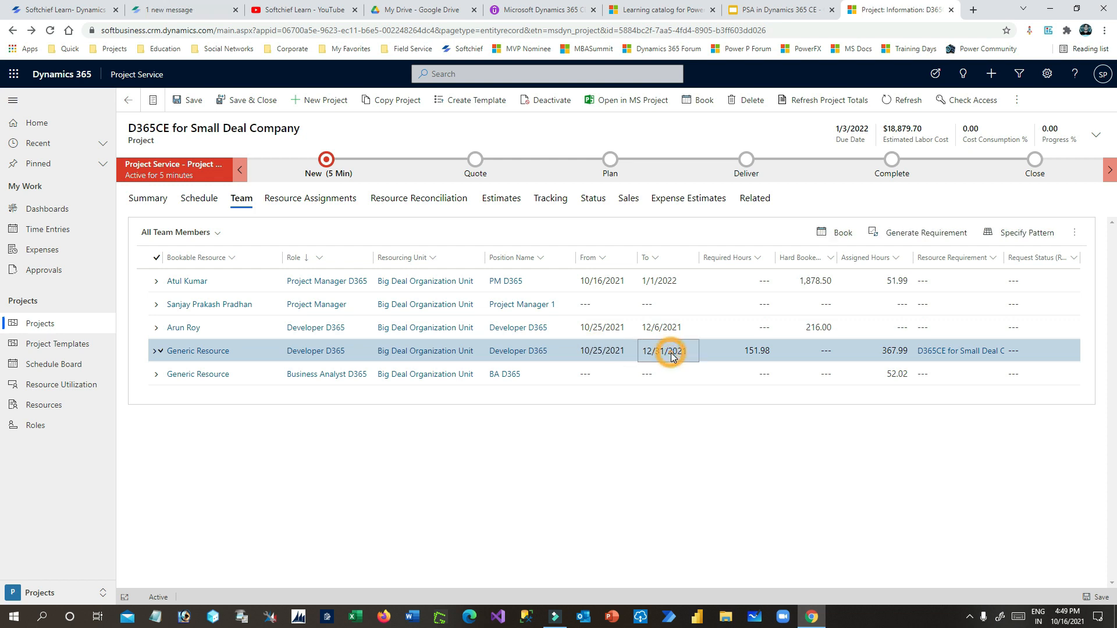
{"action": "left_click", "coordinate": [600, 354]}
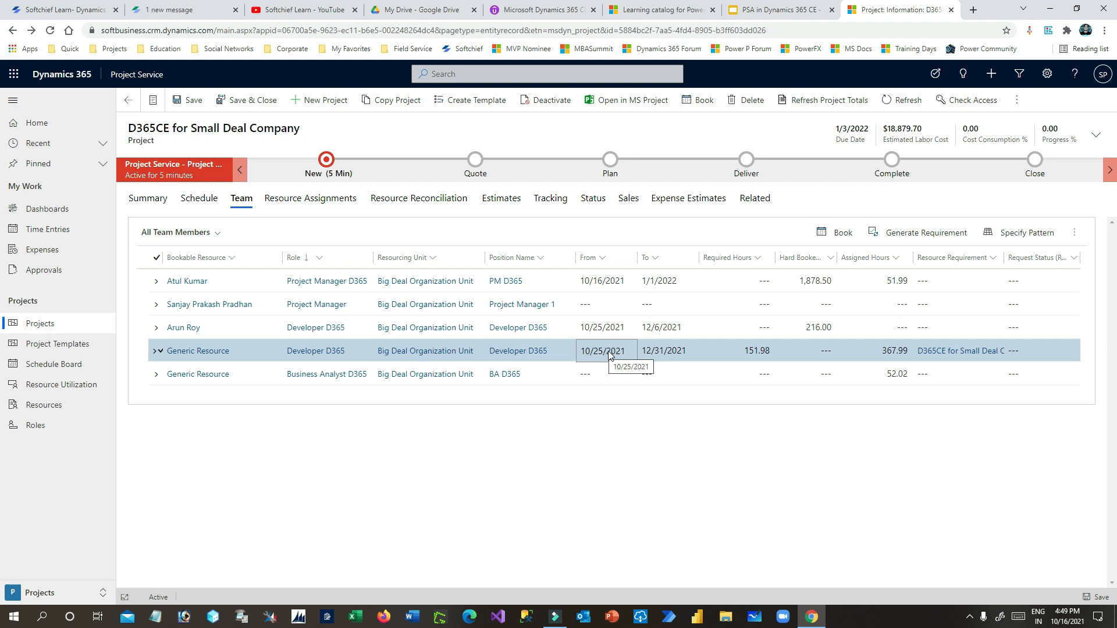
{"action": "left_click", "coordinate": [664, 353]}
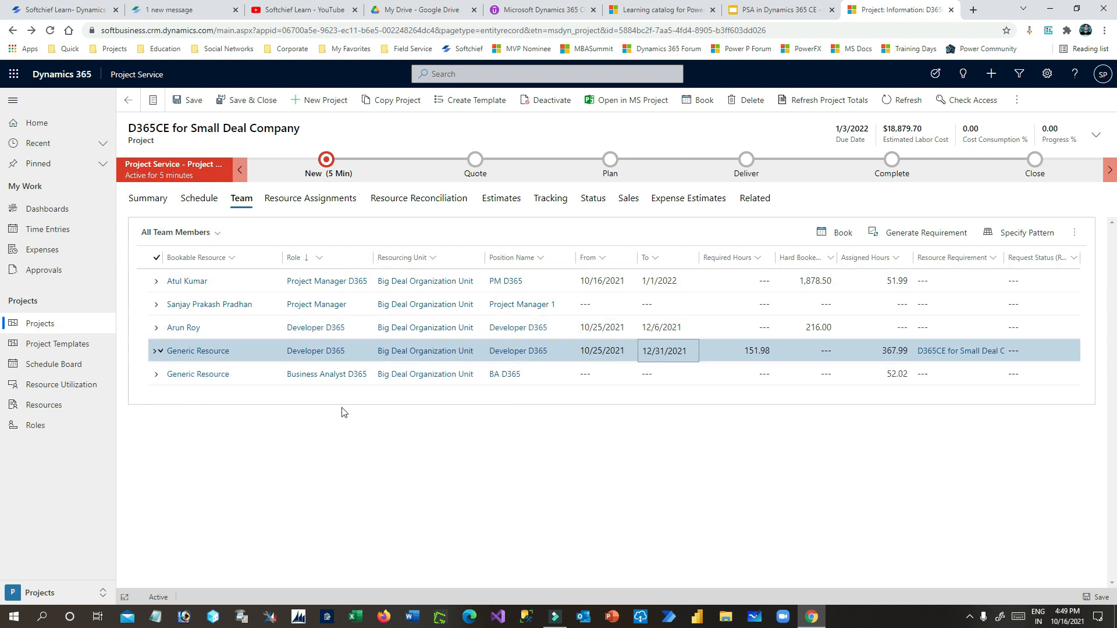
{"action": "left_click", "coordinate": [195, 200]}
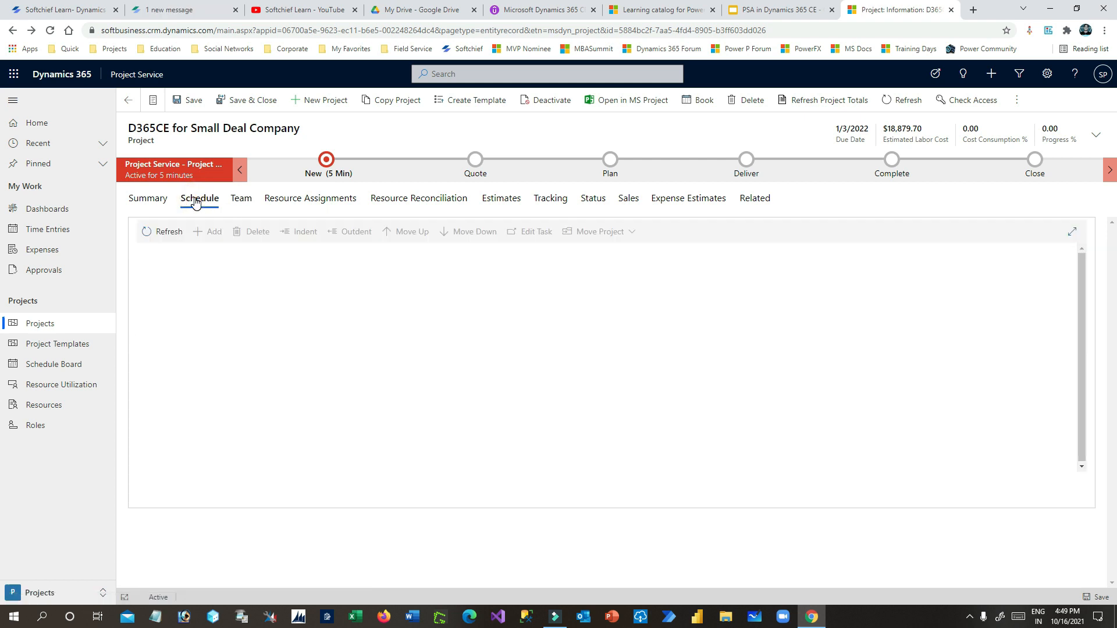
{"action": "left_click", "coordinate": [792, 10]}
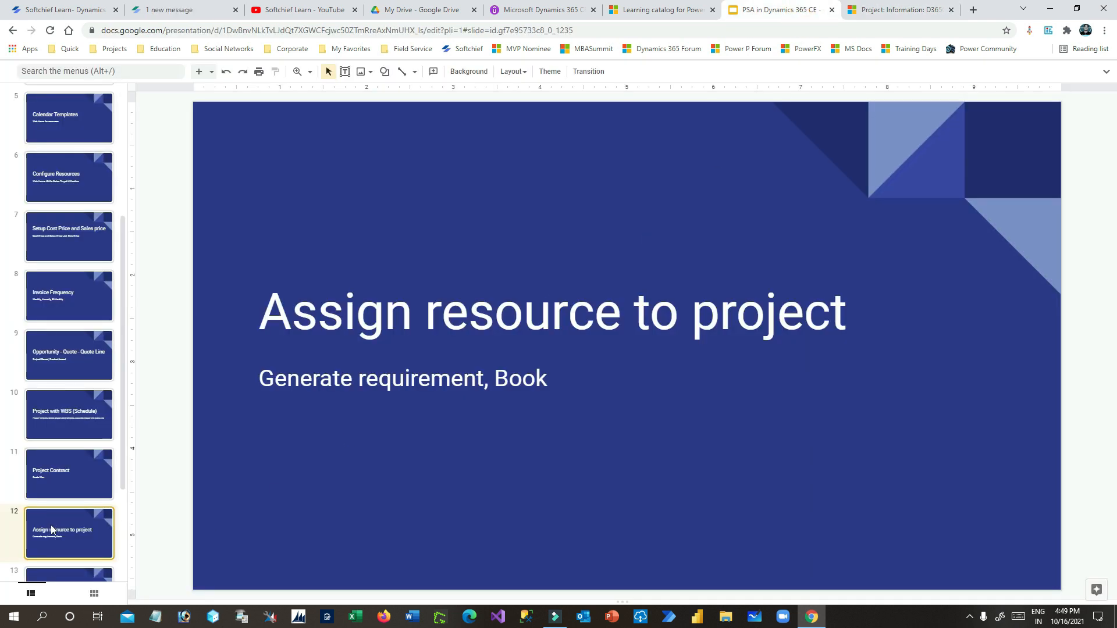
- Show slide 14, 'Generate Invoice to bill to customer', then return to the Dynamics 365 project
{"action": "scroll", "coordinate": [61, 528], "scroll_direction": "down", "scroll_amount": 2}
{"action": "scroll", "coordinate": [64, 512], "scroll_direction": "down", "scroll_amount": 1}
{"action": "left_click", "coordinate": [80, 488]}
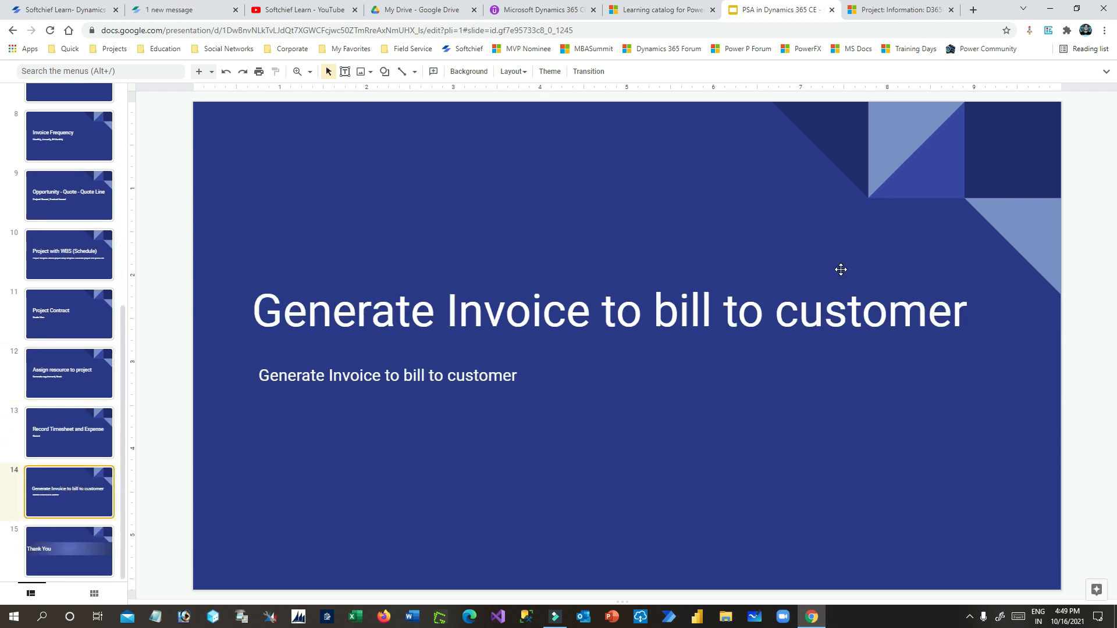
{"action": "left_click", "coordinate": [899, 10]}
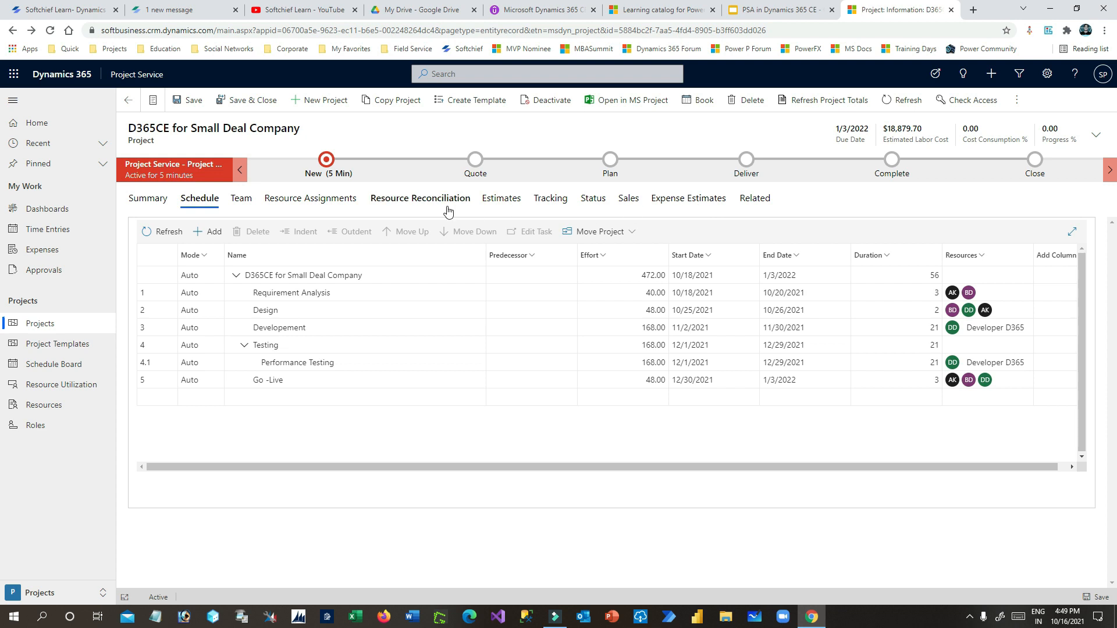
- Switch between the Resources, Projects and Sales areas, ending in Sales
{"action": "left_click", "coordinate": [59, 593]}
{"action": "left_click", "coordinate": [66, 511]}
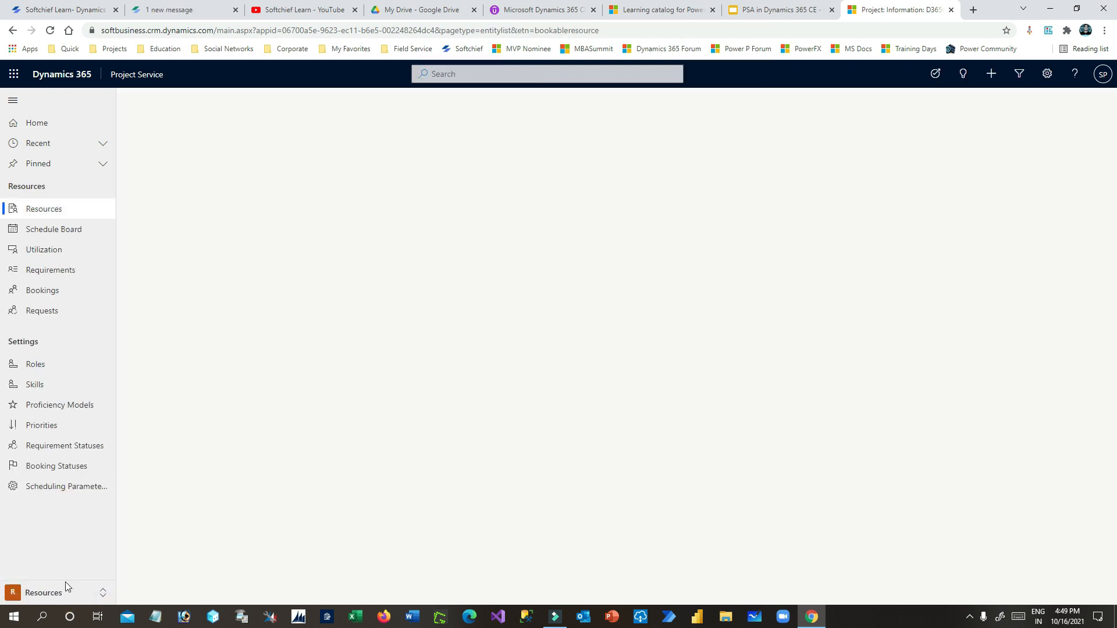
{"action": "left_click", "coordinate": [65, 590]}
{"action": "left_click", "coordinate": [46, 490]}
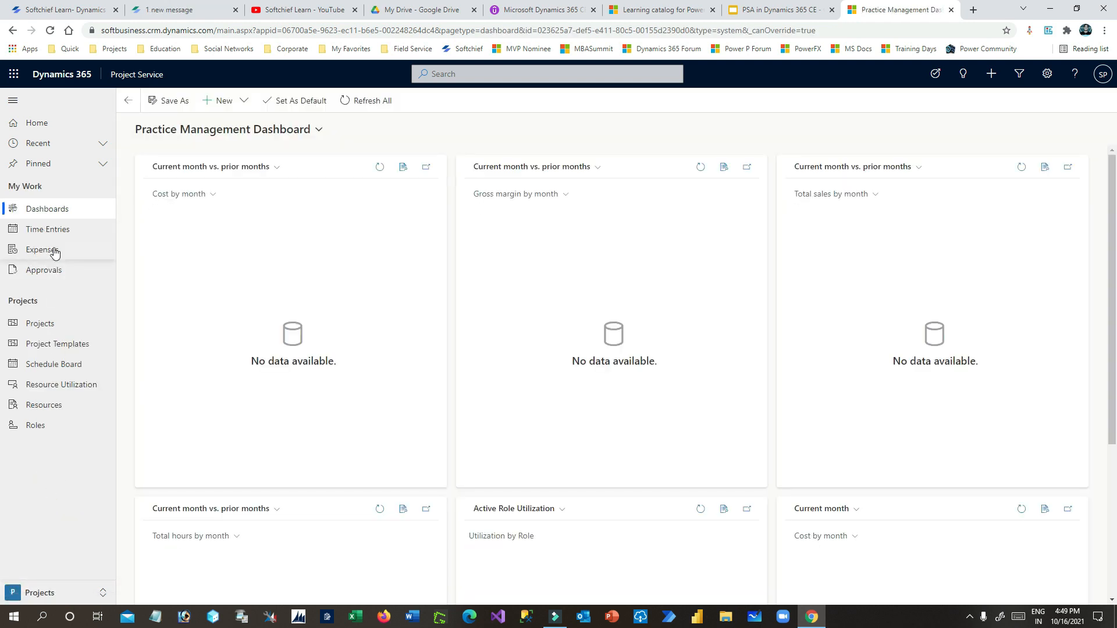
{"action": "left_click", "coordinate": [50, 592]}
{"action": "left_click", "coordinate": [45, 530]}
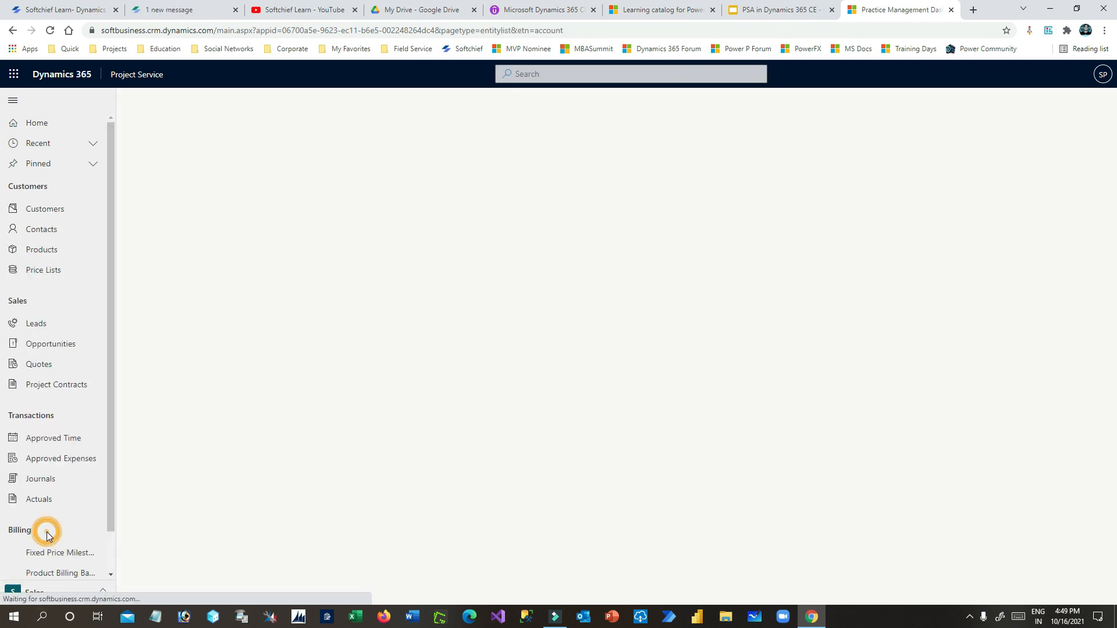
- Open the D365 CE Impl. and 5 License contract and its D365 Project Implementation line
{"action": "left_click", "coordinate": [60, 385]}
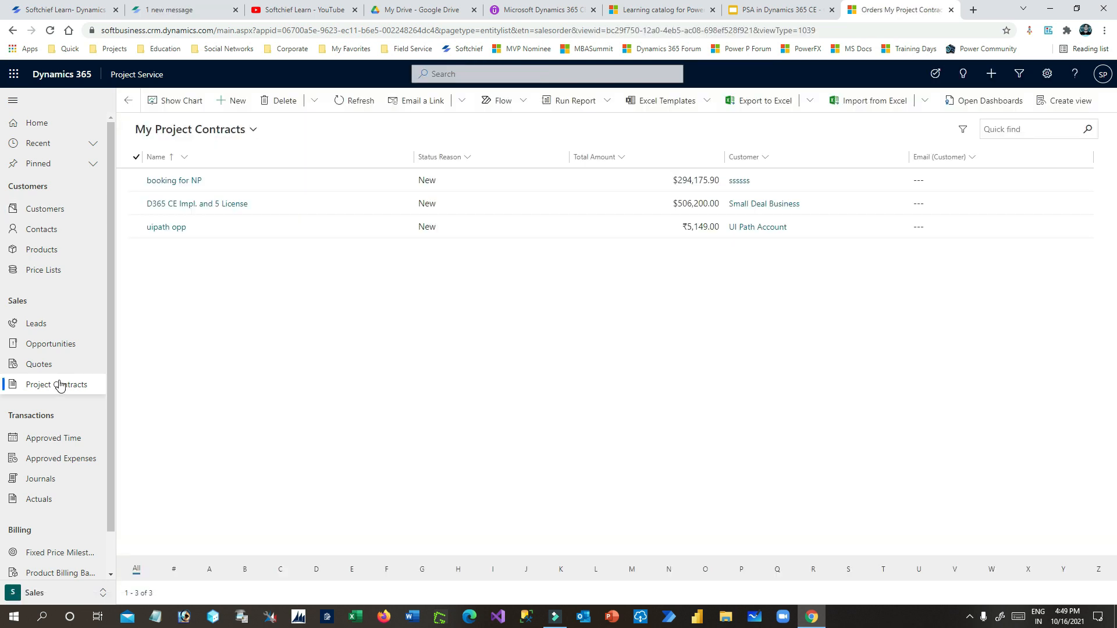
{"action": "left_click", "coordinate": [314, 207]}
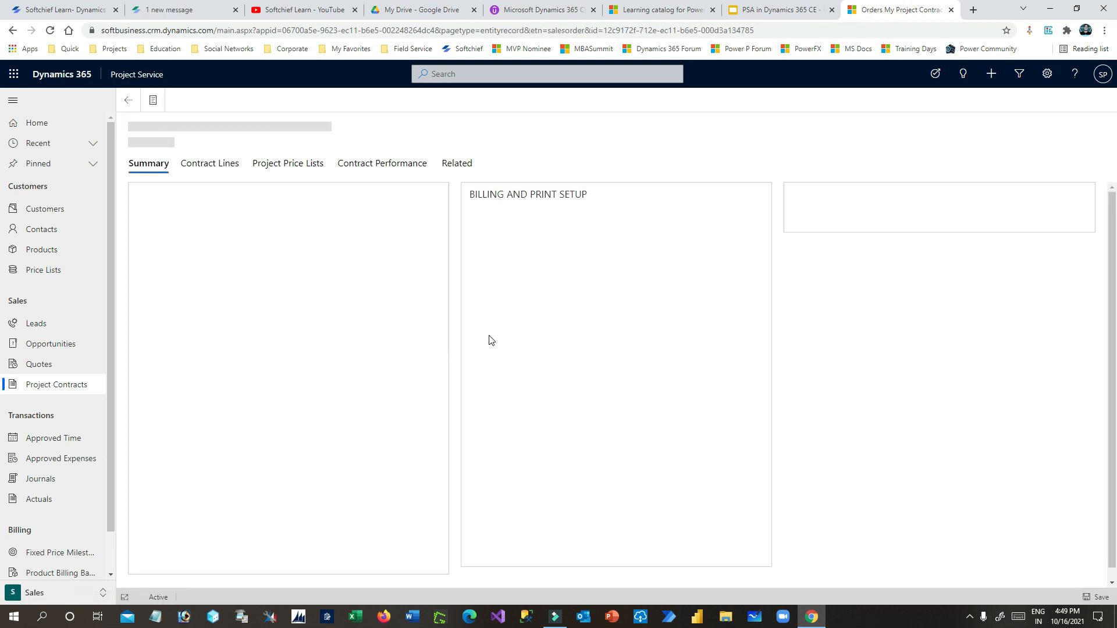
{"action": "left_click", "coordinate": [218, 166]}
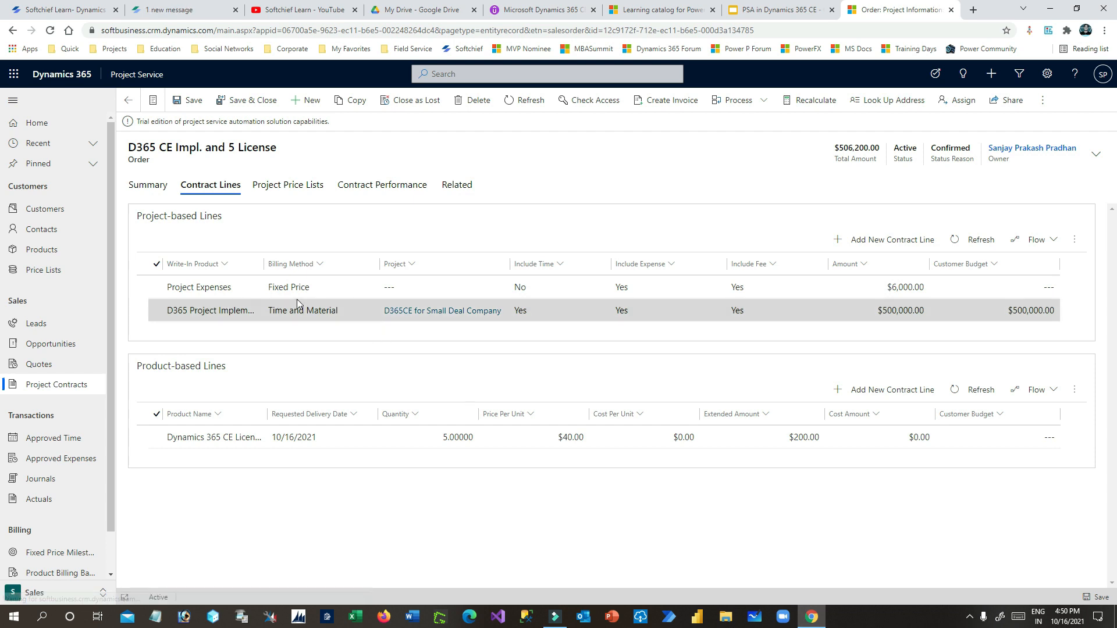
{"action": "left_click", "coordinate": [343, 312]}
{"action": "double_click", "coordinate": [343, 315]}
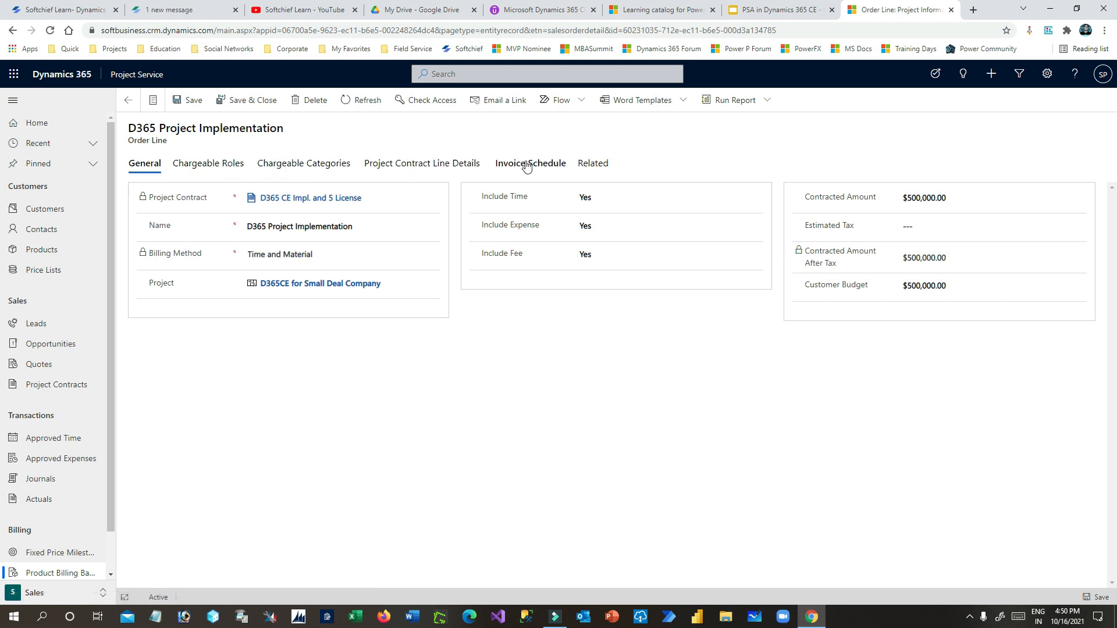
- Replace the 7th and Last day frequency with Big Deal Invoice Frequency, billing from 10/16/2021
{"action": "left_click", "coordinate": [540, 165]}
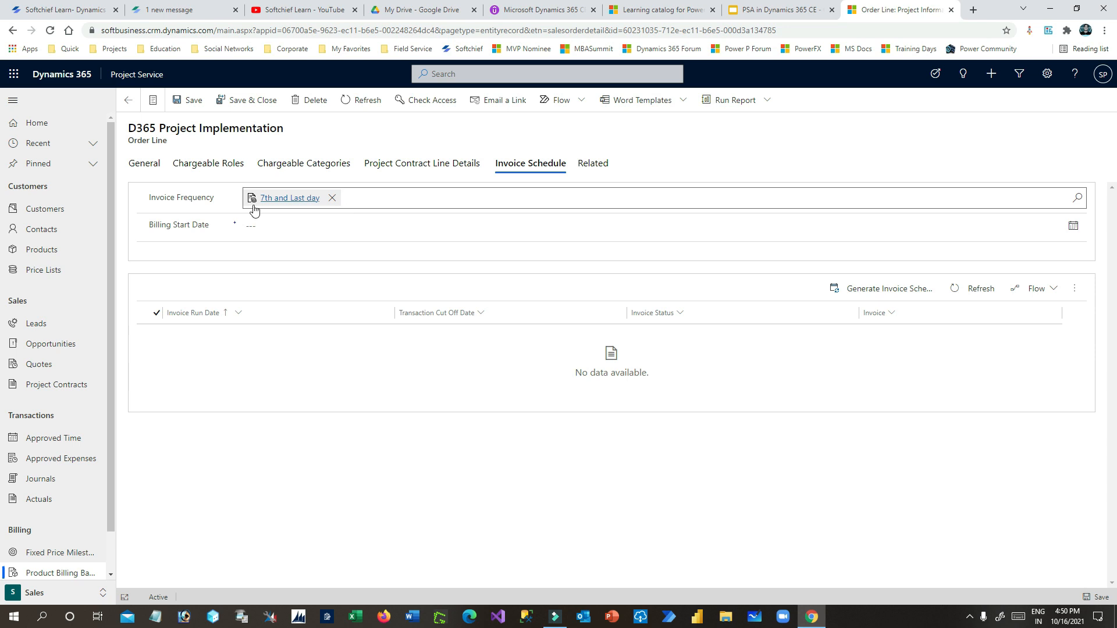
{"action": "left_click", "coordinate": [332, 198]}
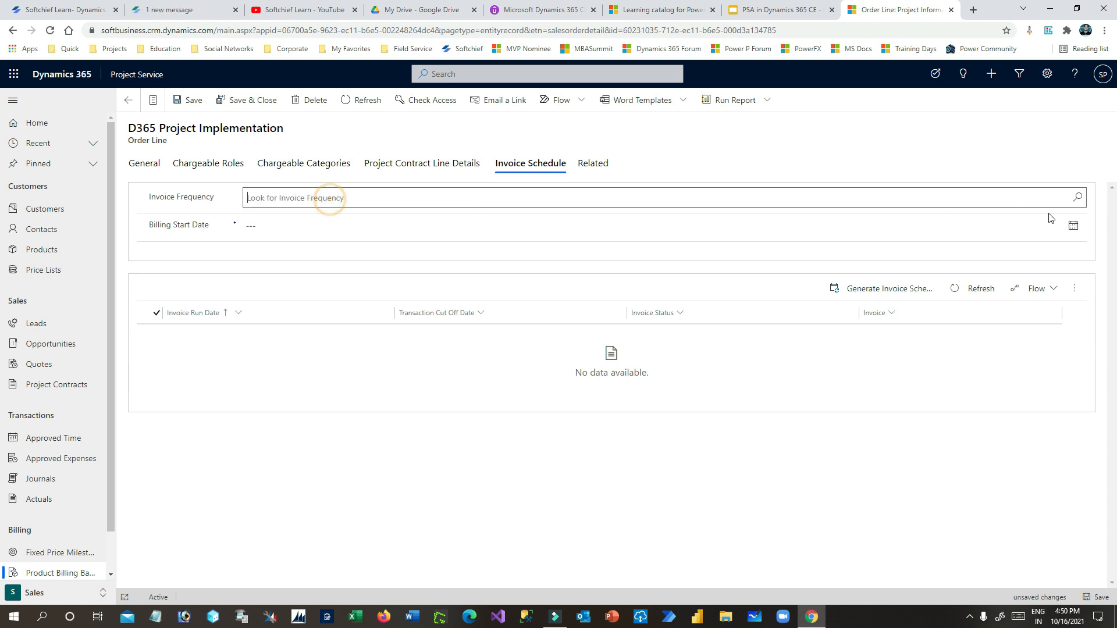
{"action": "left_click", "coordinate": [1080, 198]}
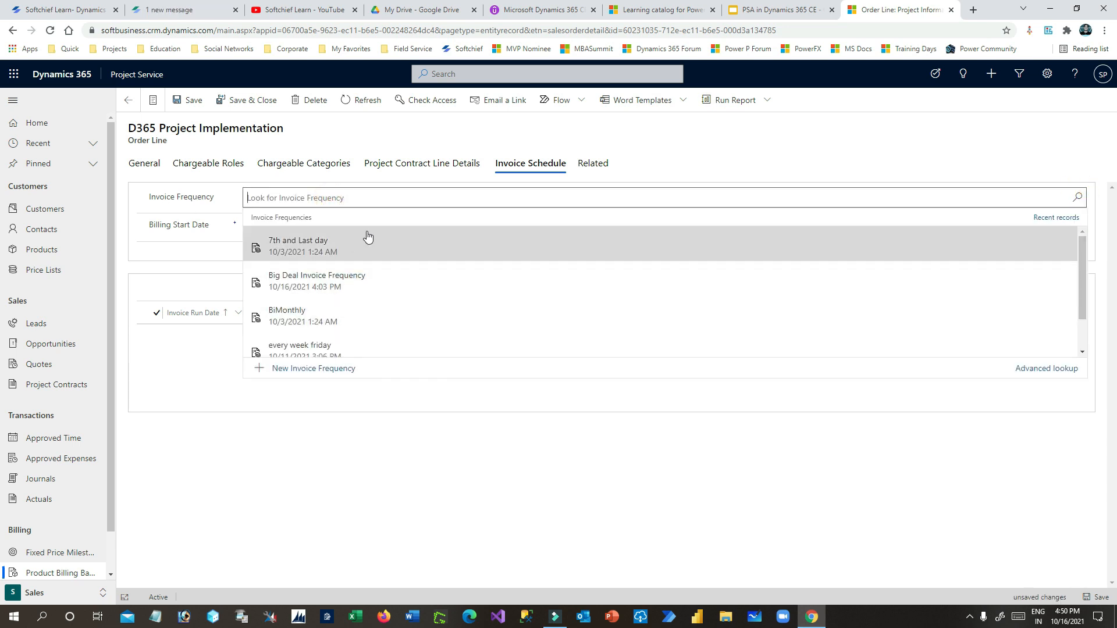
{"action": "left_click", "coordinate": [345, 282]}
{"action": "left_click", "coordinate": [204, 221]}
{"action": "left_click", "coordinate": [401, 224]}
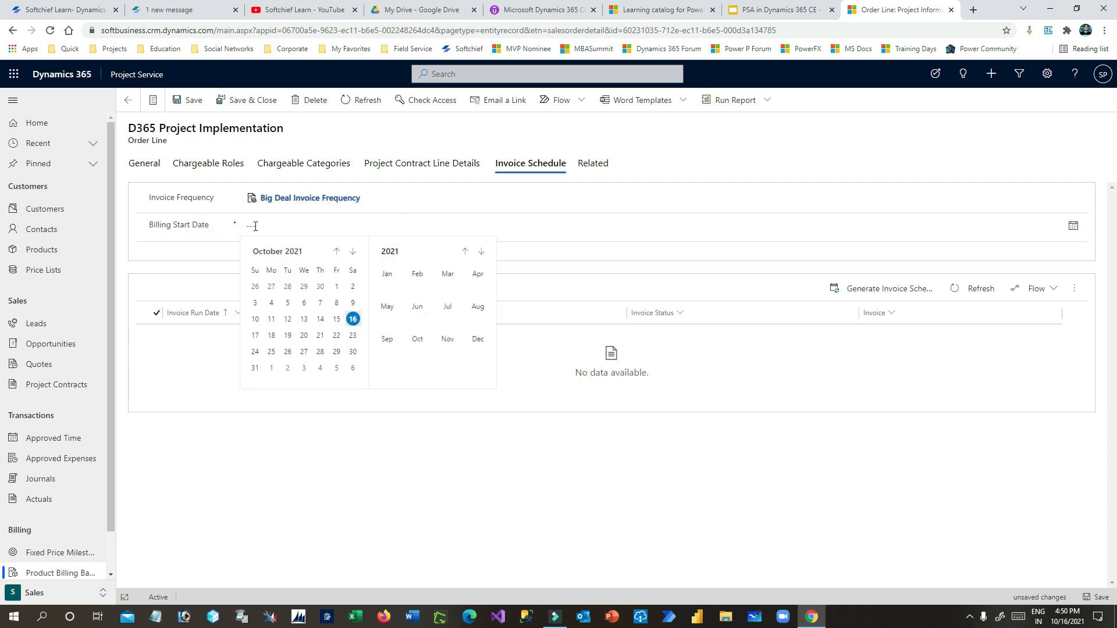
{"action": "left_click", "coordinate": [354, 320]}
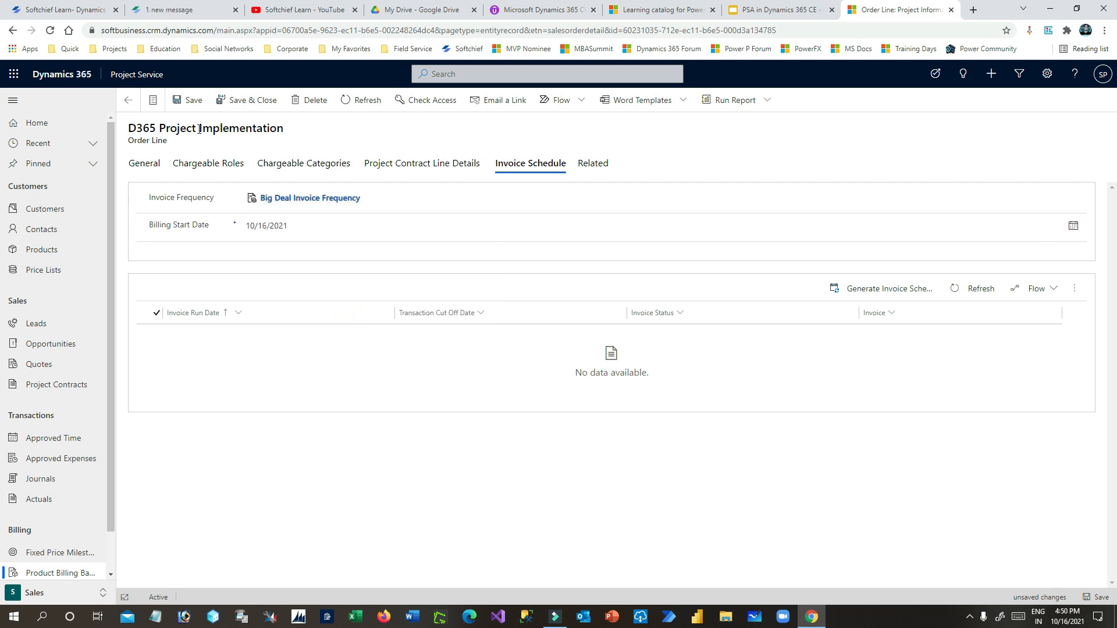
- Save the line, review the weekly invoice runs, and open the 10/22/2021 run before going back
{"action": "left_click", "coordinate": [187, 100]}
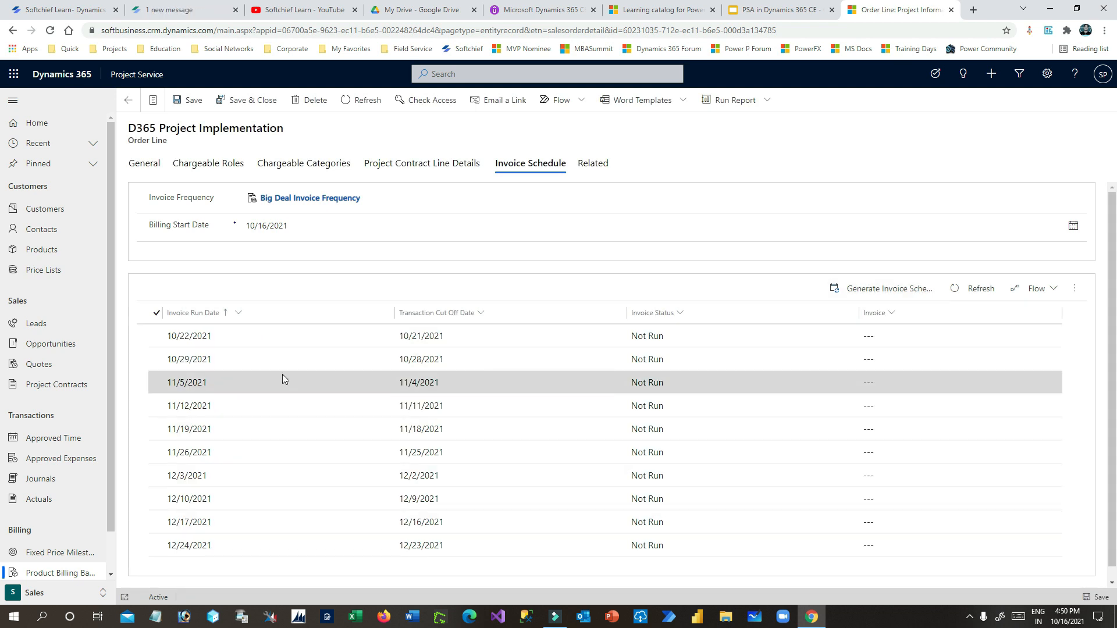
{"action": "scroll", "coordinate": [430, 389], "scroll_direction": "down", "scroll_amount": 1}
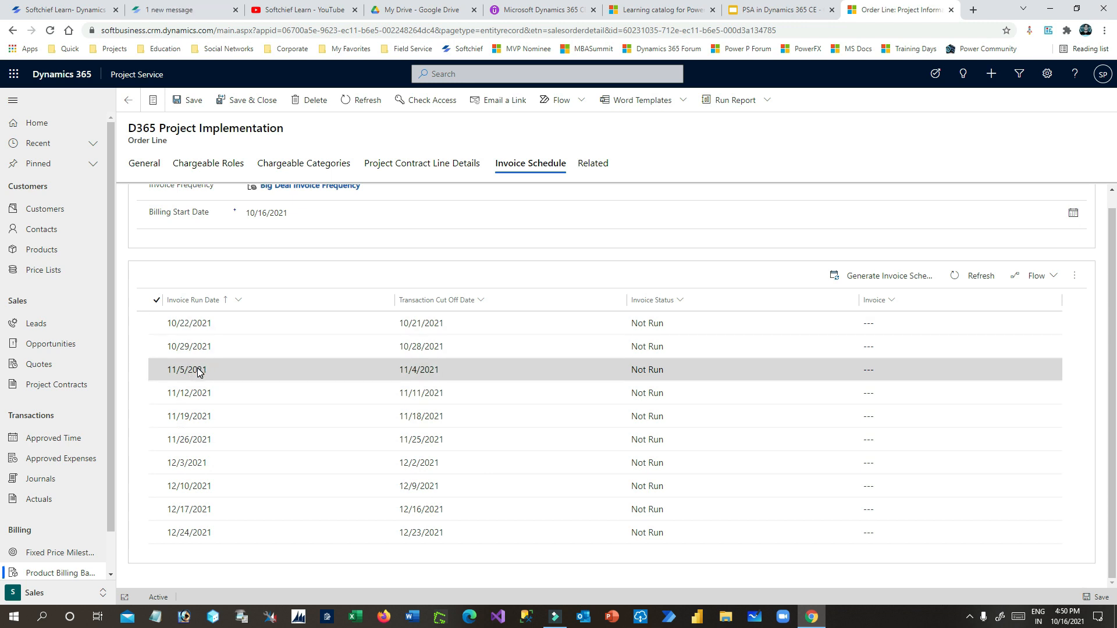
{"action": "left_click", "coordinate": [158, 369]}
{"action": "left_click_drag", "start_coordinate": [161, 376], "coordinate": [156, 535]}
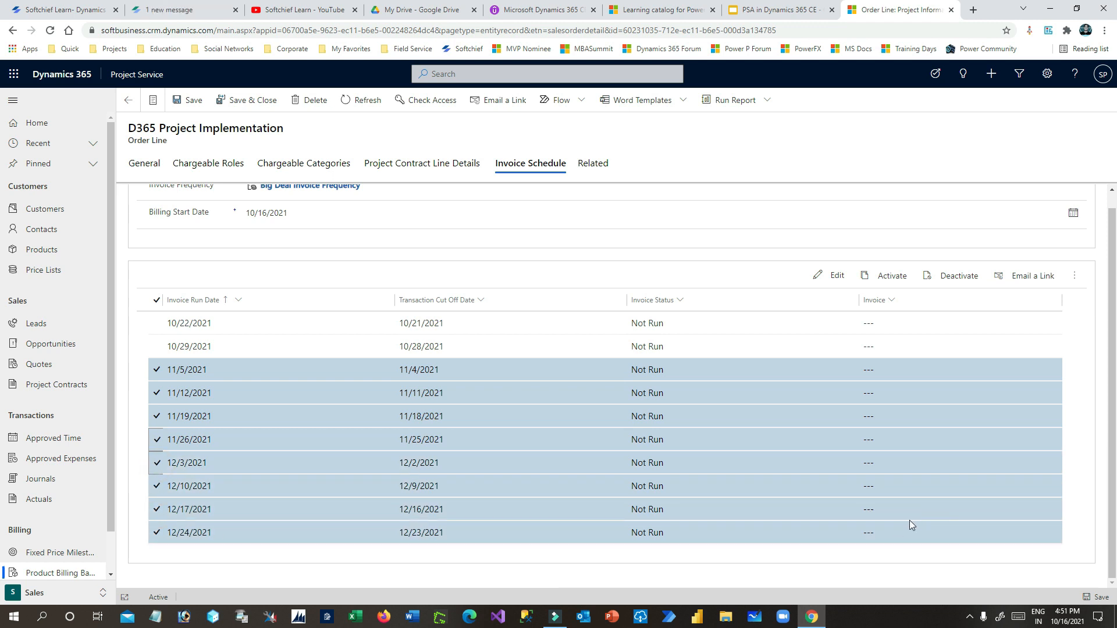
{"action": "left_click", "coordinate": [315, 331]}
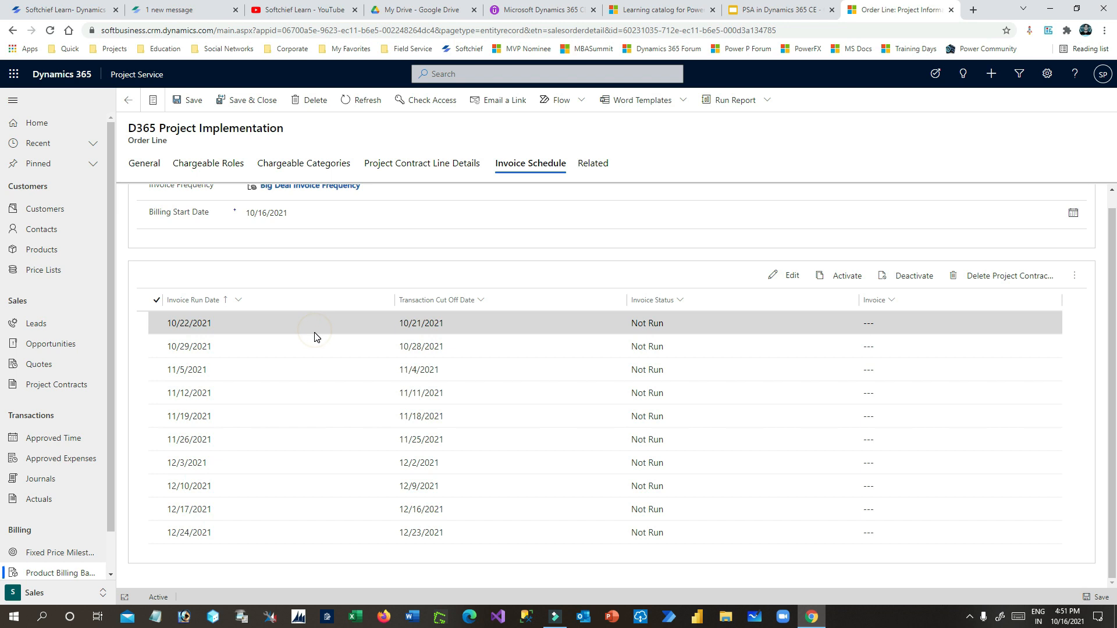
{"action": "double_click", "coordinate": [314, 337]}
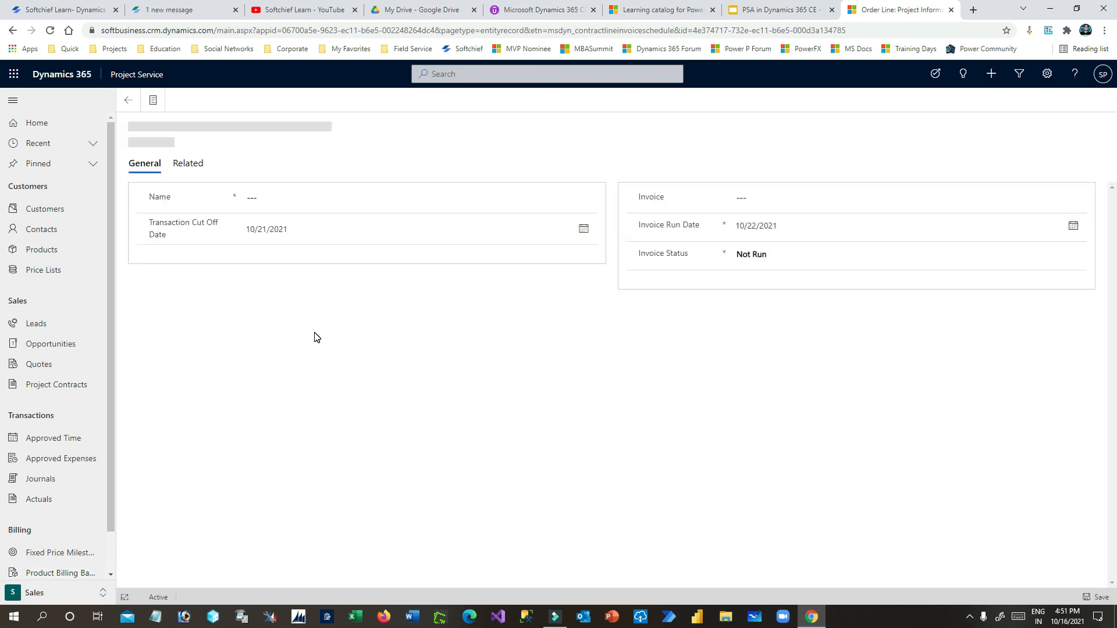
{"action": "left_click", "coordinate": [138, 109]}
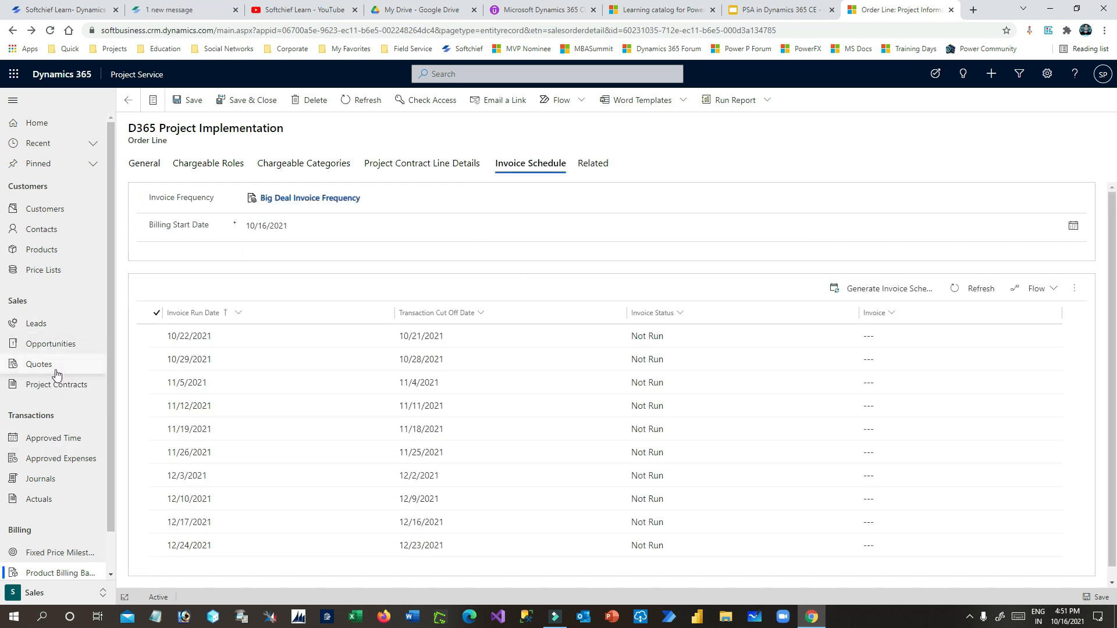
- Reopen the D365 CE Impl. and 5 License contract from the Project Contracts list
{"action": "left_click", "coordinate": [62, 386]}
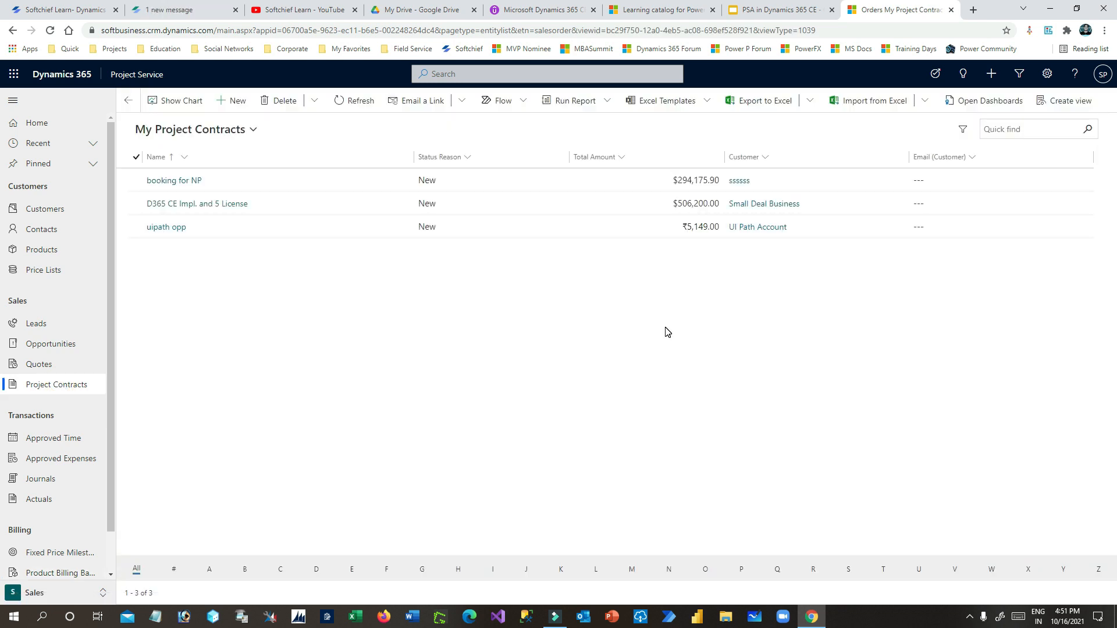
{"action": "double_click", "coordinate": [326, 205]}
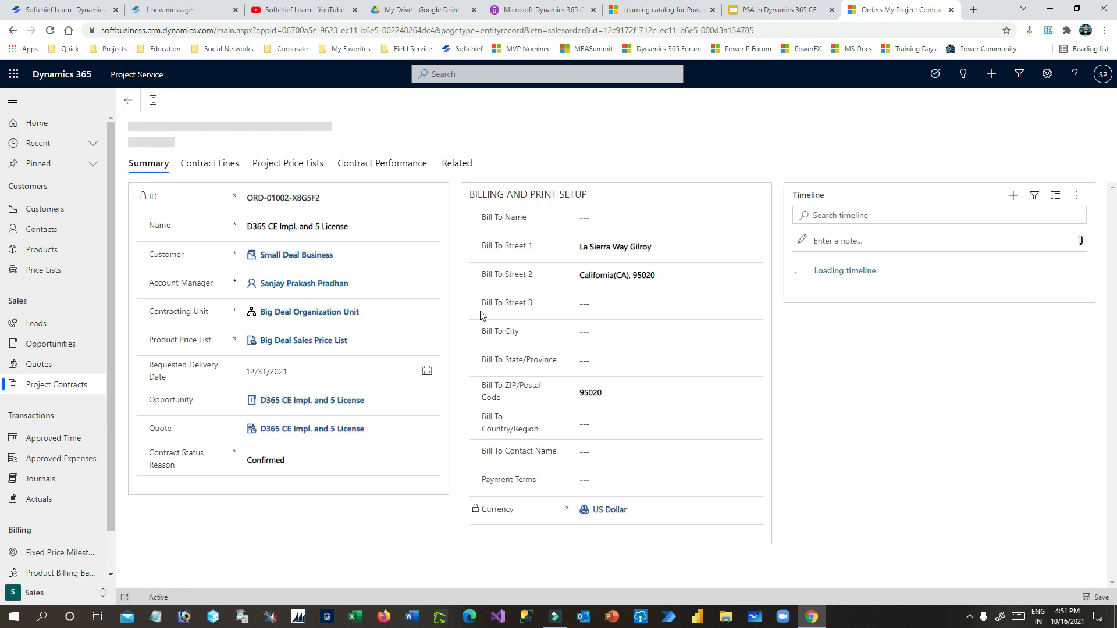
{"action": "left_click_drag", "start_coordinate": [137, 140], "coordinate": [341, 158]}
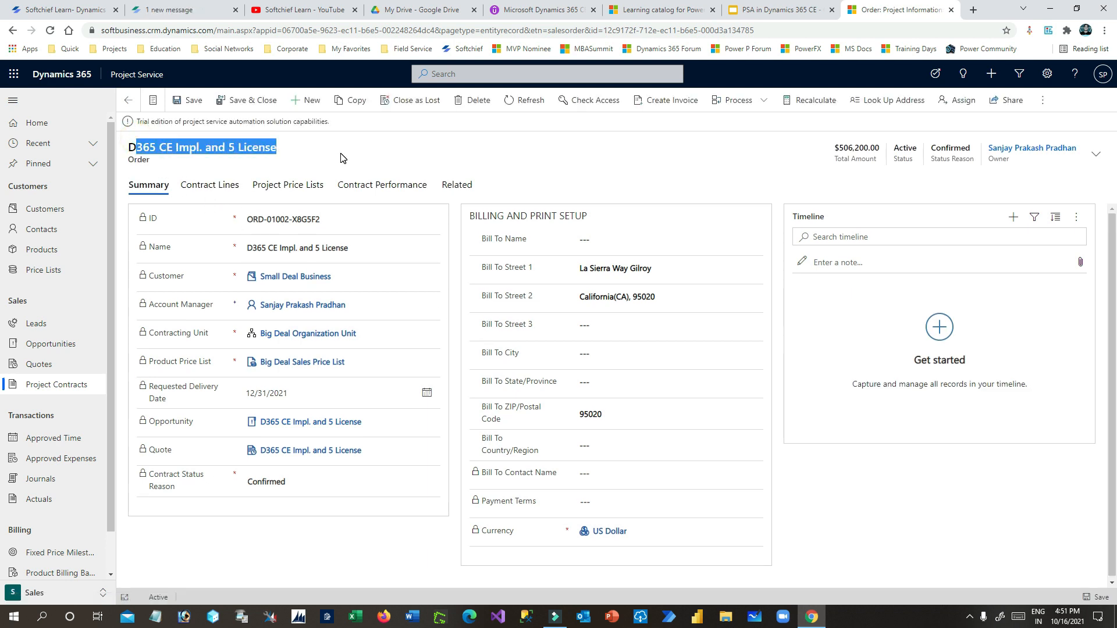
{"action": "left_click", "coordinate": [341, 154]}
{"action": "left_click", "coordinate": [580, 160]}
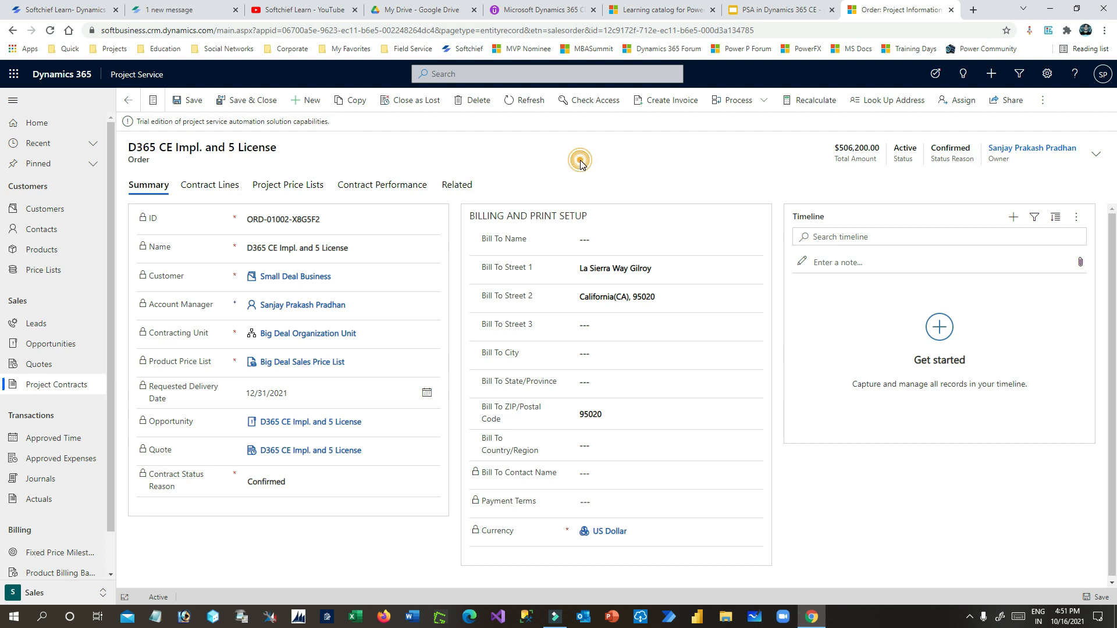
{"action": "left_click", "coordinate": [691, 106]}
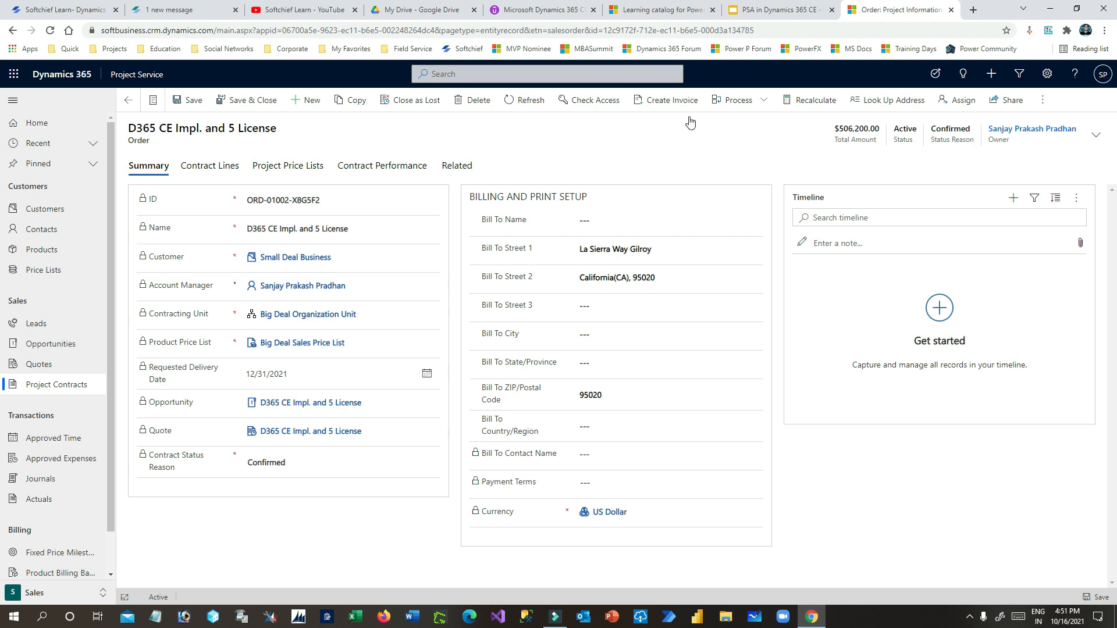
{"action": "left_click", "coordinate": [792, 10]}
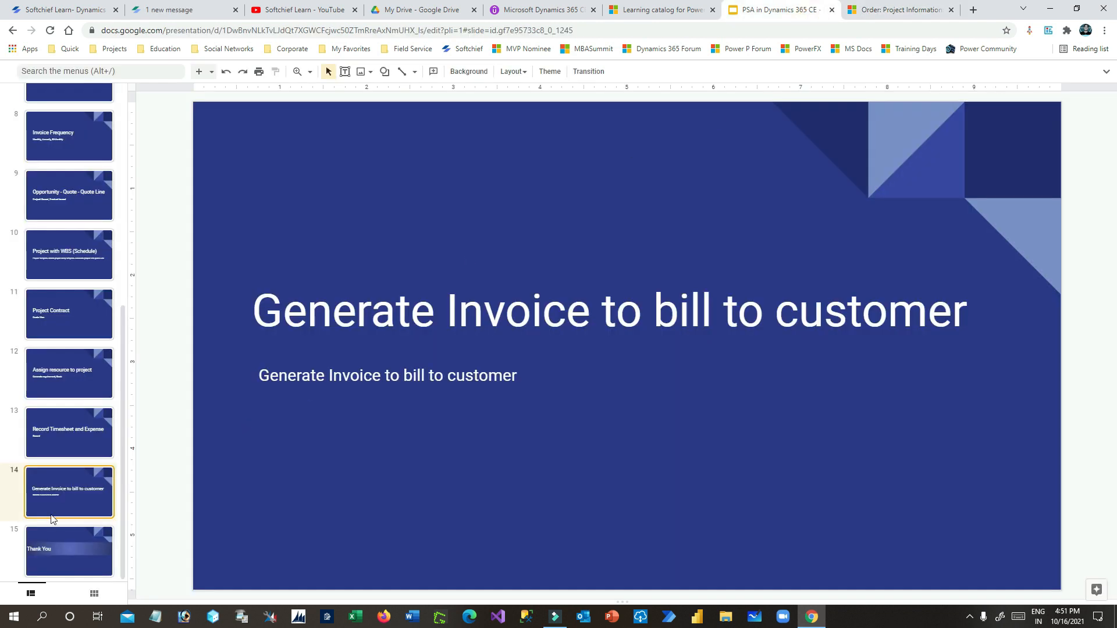
{"action": "left_click", "coordinate": [69, 549]}
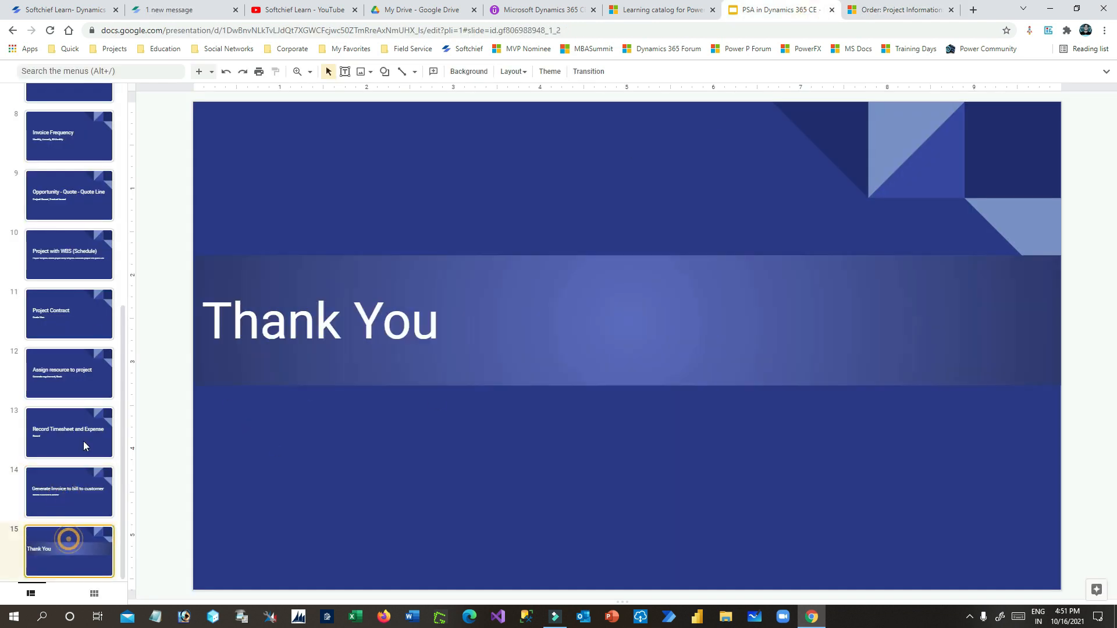
{"action": "left_click", "coordinate": [75, 202]}
{"action": "scroll", "coordinate": [72, 291], "scroll_direction": "up", "scroll_amount": 3}
{"action": "scroll", "coordinate": [71, 291], "scroll_direction": "up", "scroll_amount": 5}
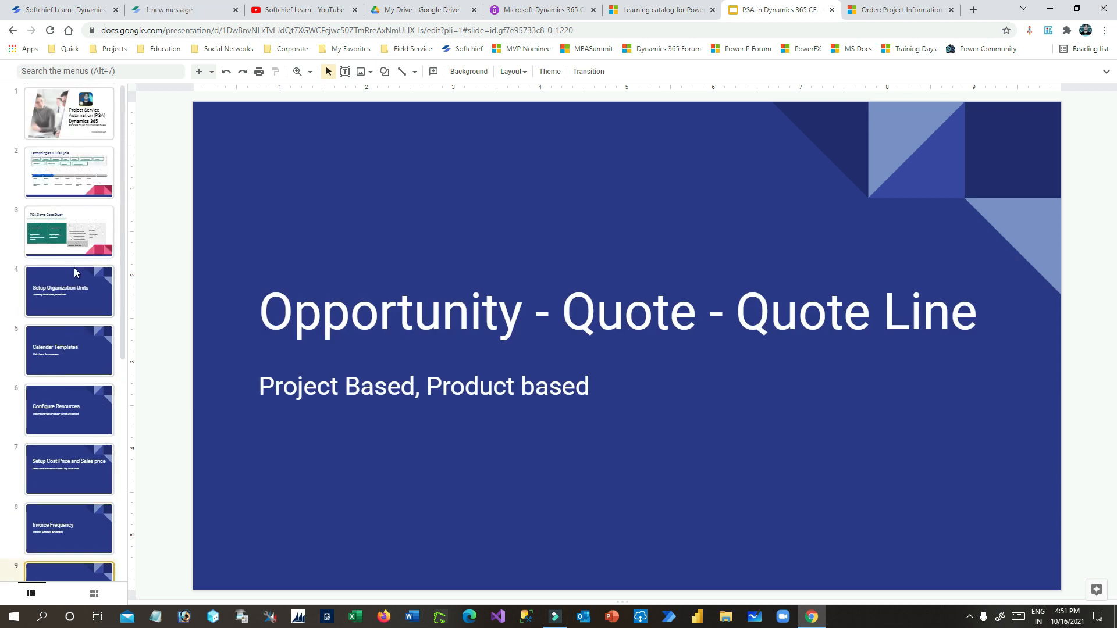
{"action": "left_click", "coordinate": [74, 177]}
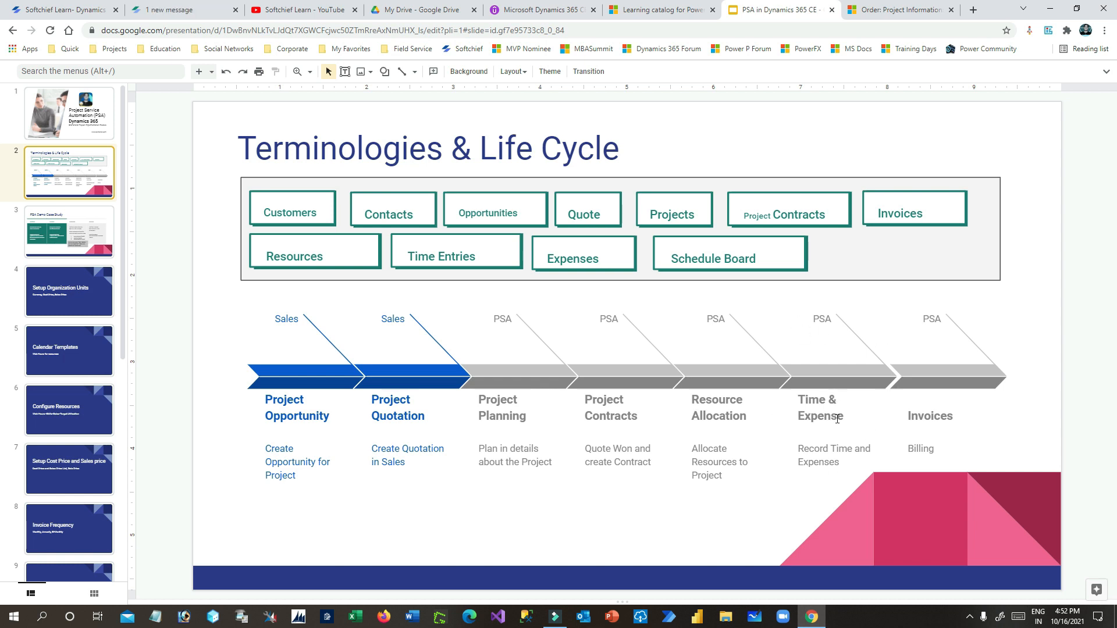
{"action": "left_click", "coordinate": [896, 9]}
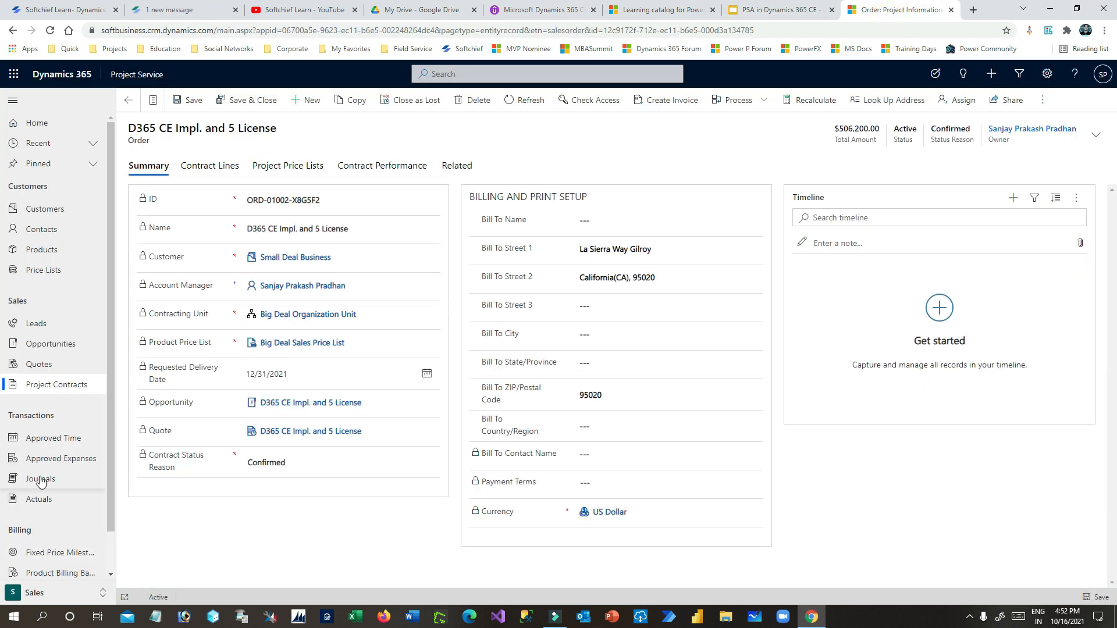
- Go to Projects, open My Weekly Time Entries and start a new time entry
{"action": "left_click", "coordinate": [64, 593]}
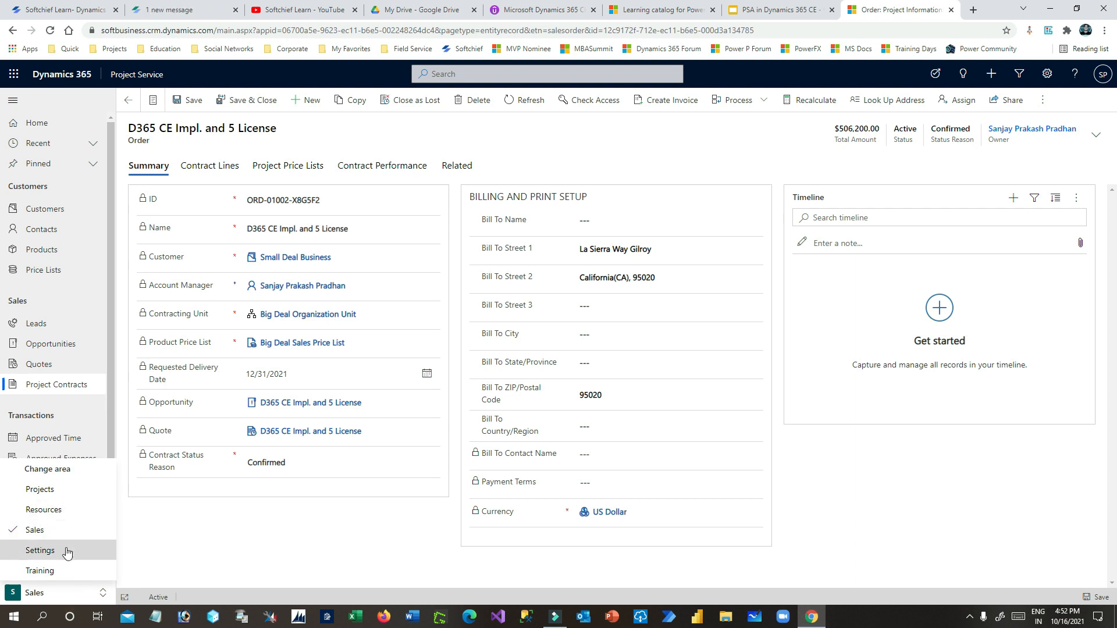
{"action": "left_click", "coordinate": [36, 489]}
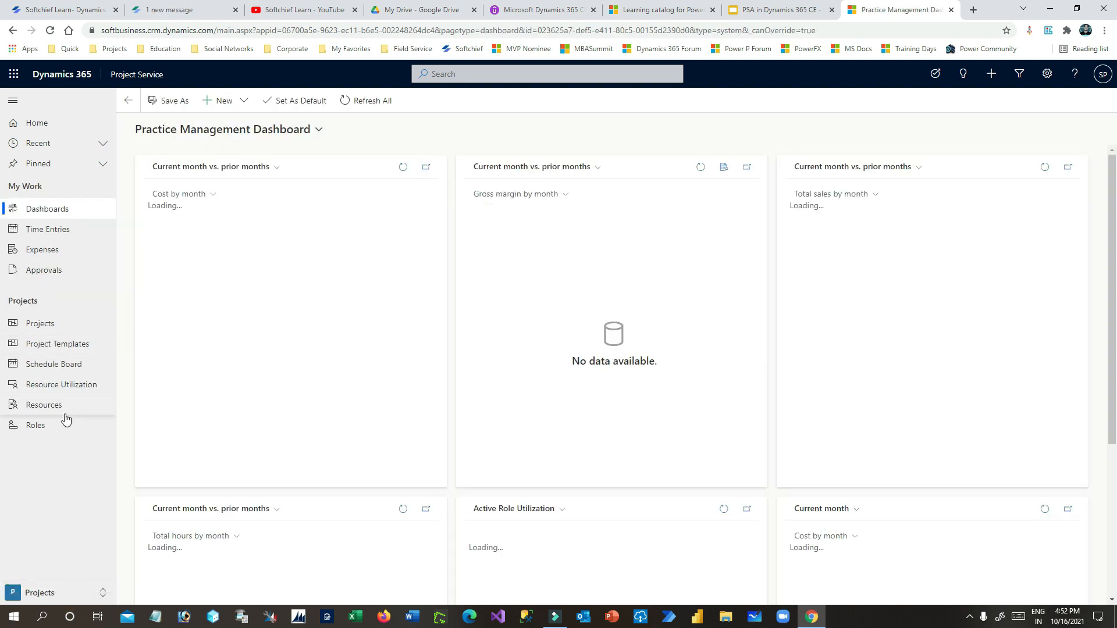
{"action": "left_click", "coordinate": [58, 251]}
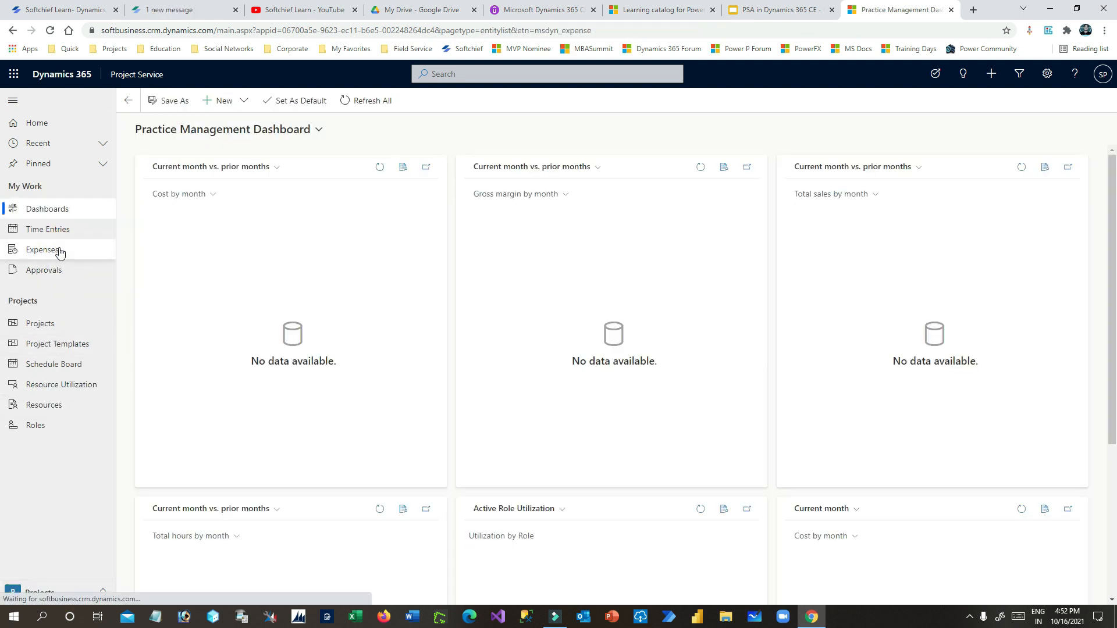
{"action": "left_click", "coordinate": [61, 230]}
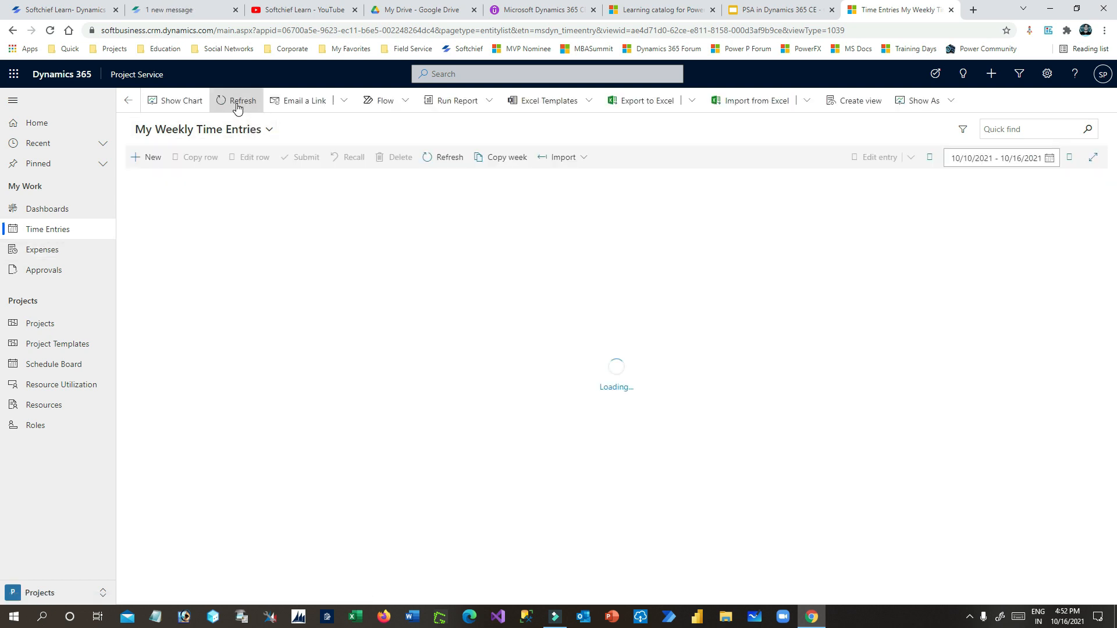
{"action": "left_click", "coordinate": [219, 274]}
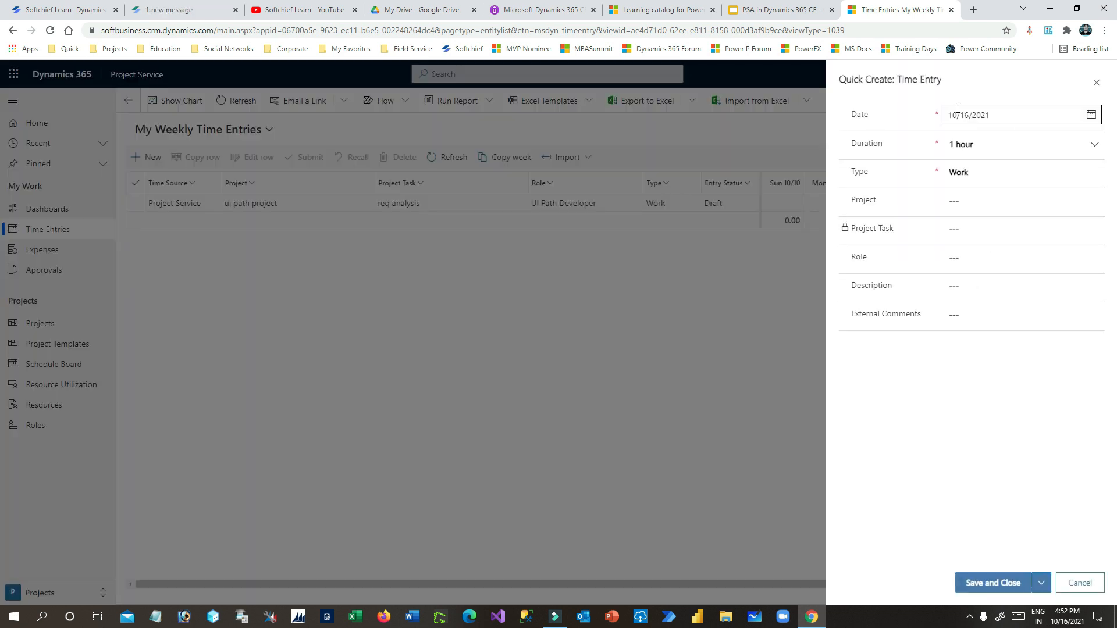
- Fill the time entry with date 10/16/2021, duration 8 hours and type Work
{"action": "left_click", "coordinate": [1092, 117]}
{"action": "left_click", "coordinate": [1054, 209]}
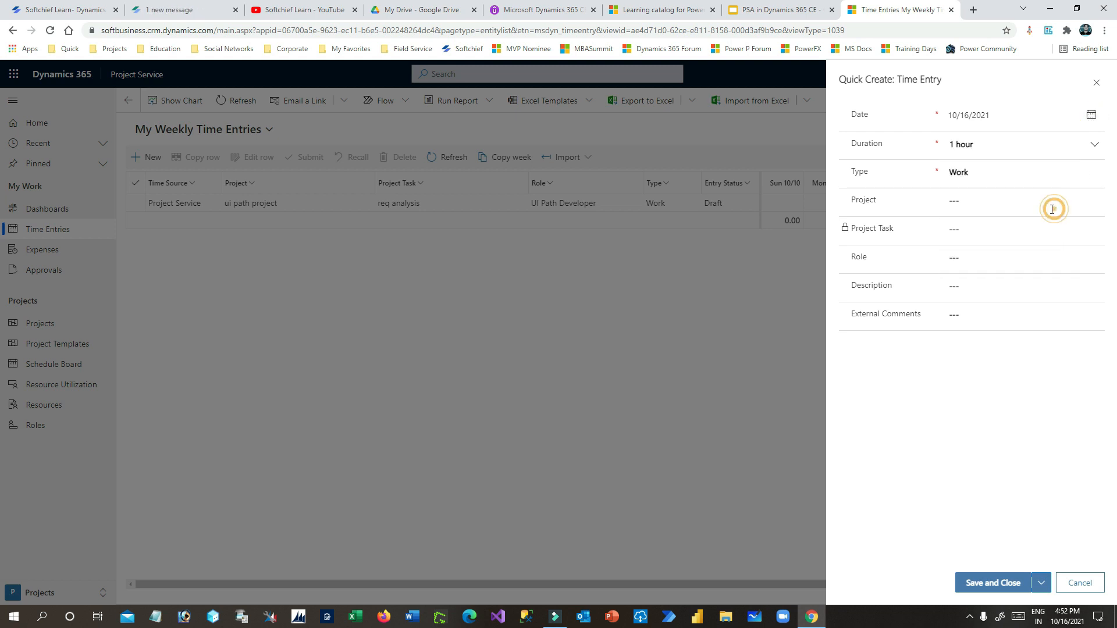
{"action": "left_click", "coordinate": [1090, 145]}
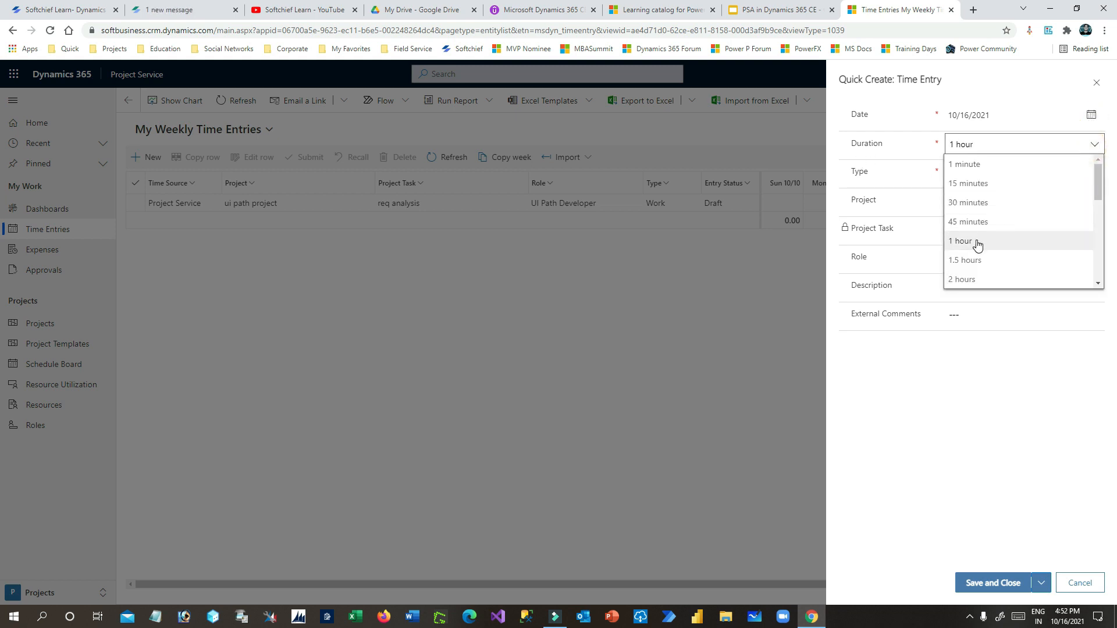
{"action": "scroll", "coordinate": [978, 245], "scroll_direction": "down", "scroll_amount": 2}
{"action": "scroll", "coordinate": [978, 245], "scroll_direction": "down", "scroll_amount": 3}
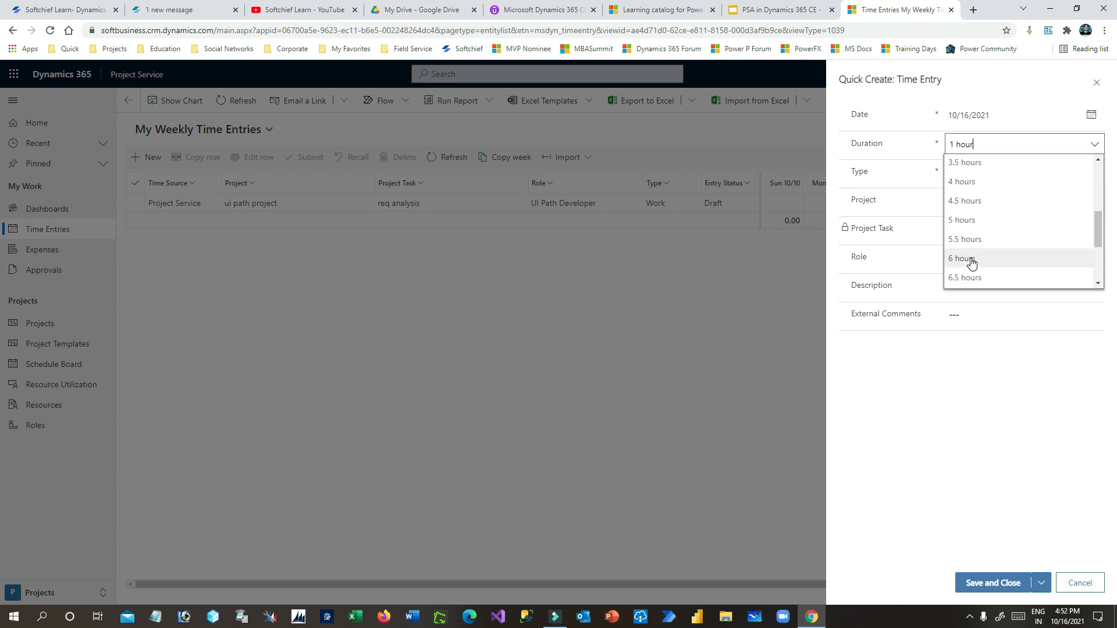
{"action": "left_click", "coordinate": [968, 278]}
{"action": "left_click", "coordinate": [980, 174]}
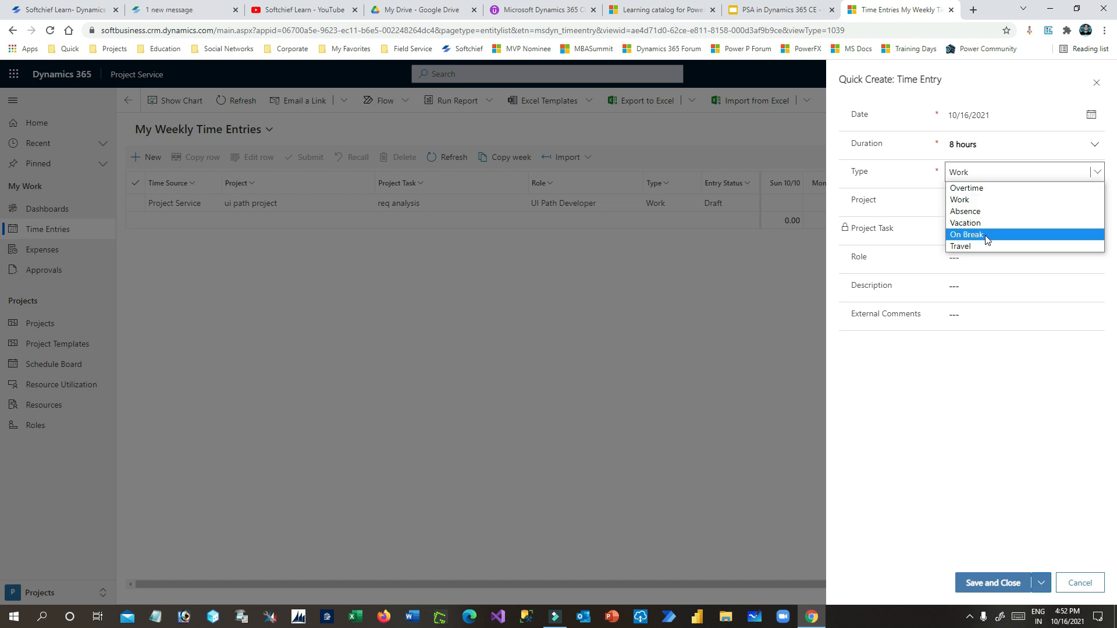
{"action": "left_click", "coordinate": [978, 200]}
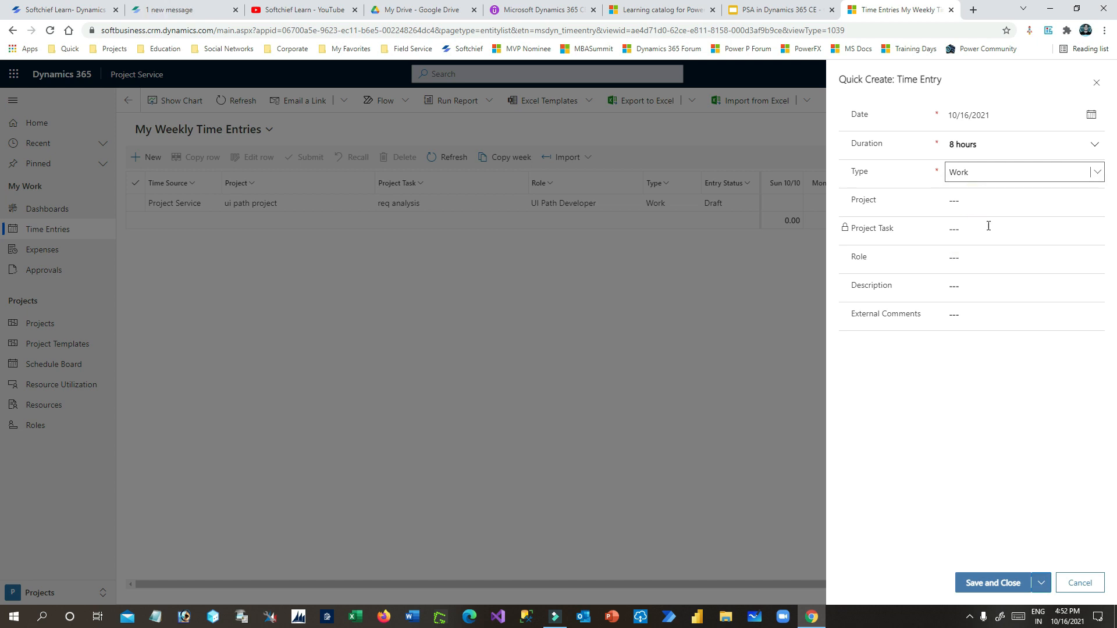
- Assign the entry to D365CE for Small Deal Company, save and close it, then view approvals
{"action": "left_click", "coordinate": [1088, 204]}
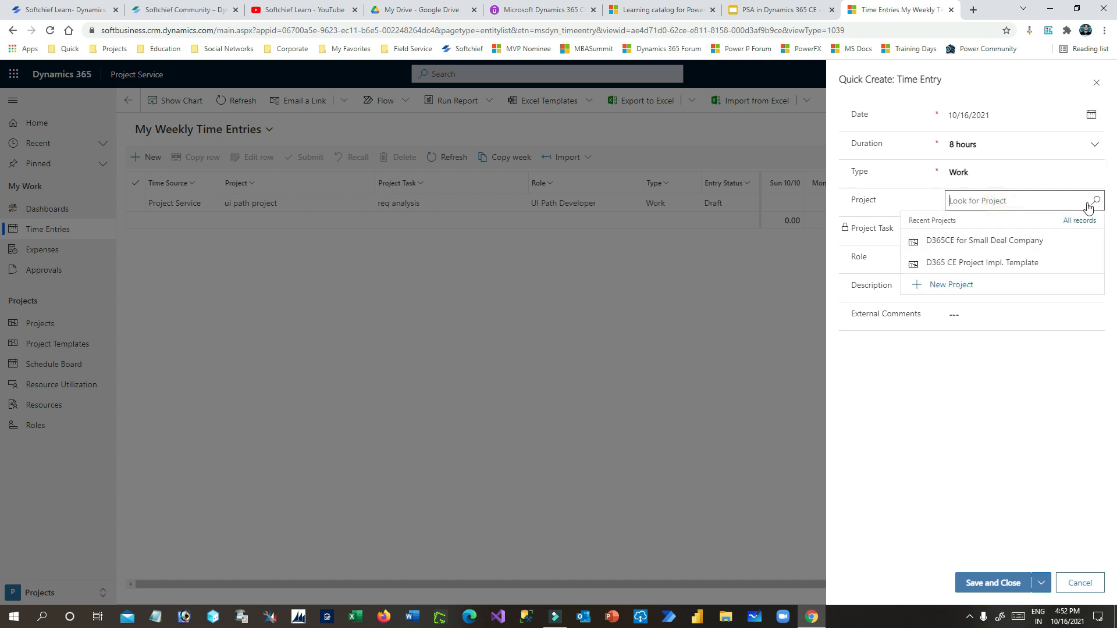
{"action": "left_click", "coordinate": [986, 242]}
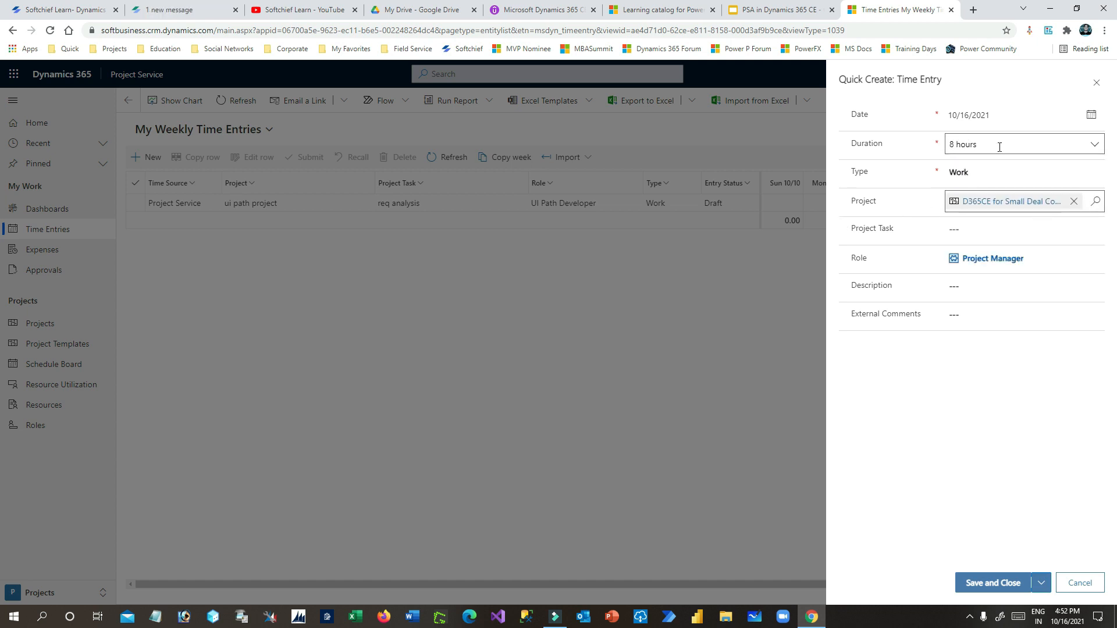
{"action": "left_click", "coordinate": [960, 229]}
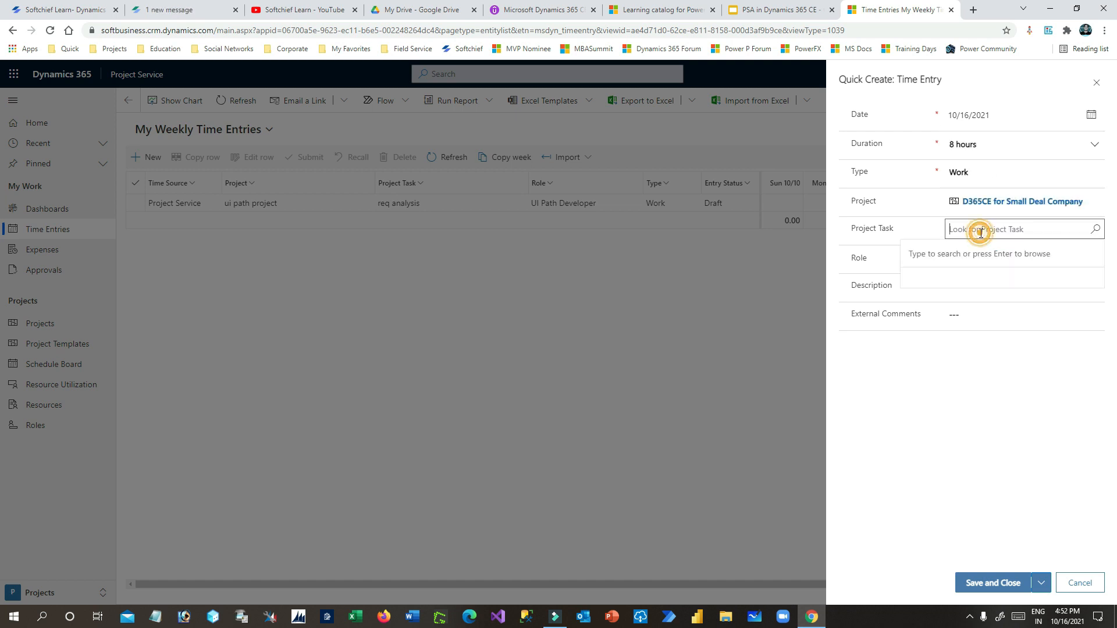
{"action": "left_click", "coordinate": [1094, 230]}
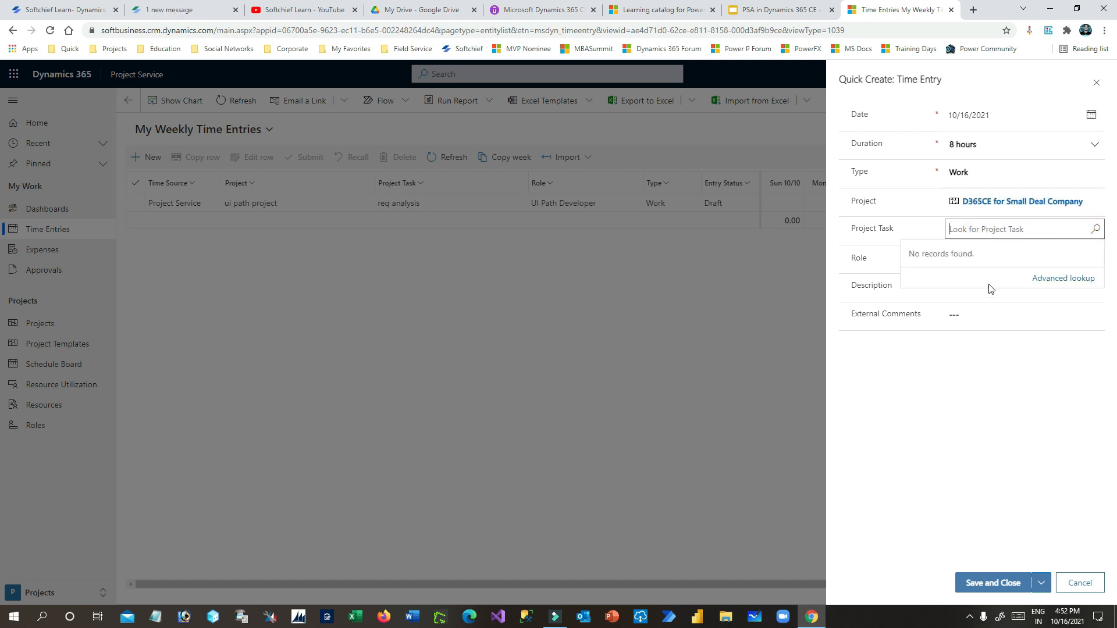
{"action": "left_click", "coordinate": [916, 232]}
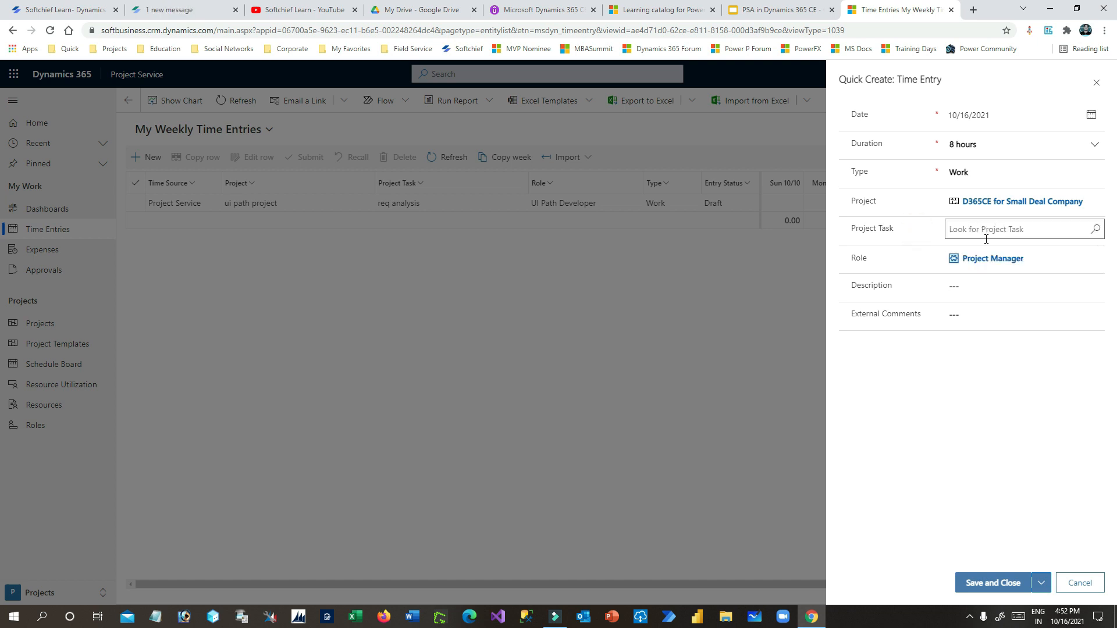
{"action": "left_click", "coordinate": [990, 583]}
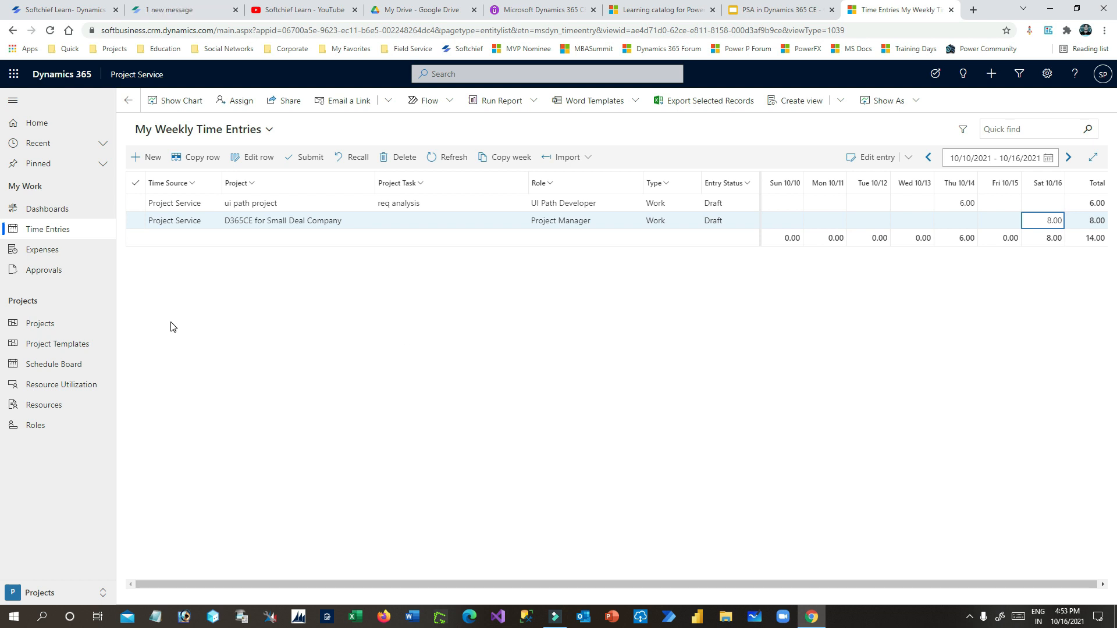
{"action": "left_click", "coordinate": [62, 274]}
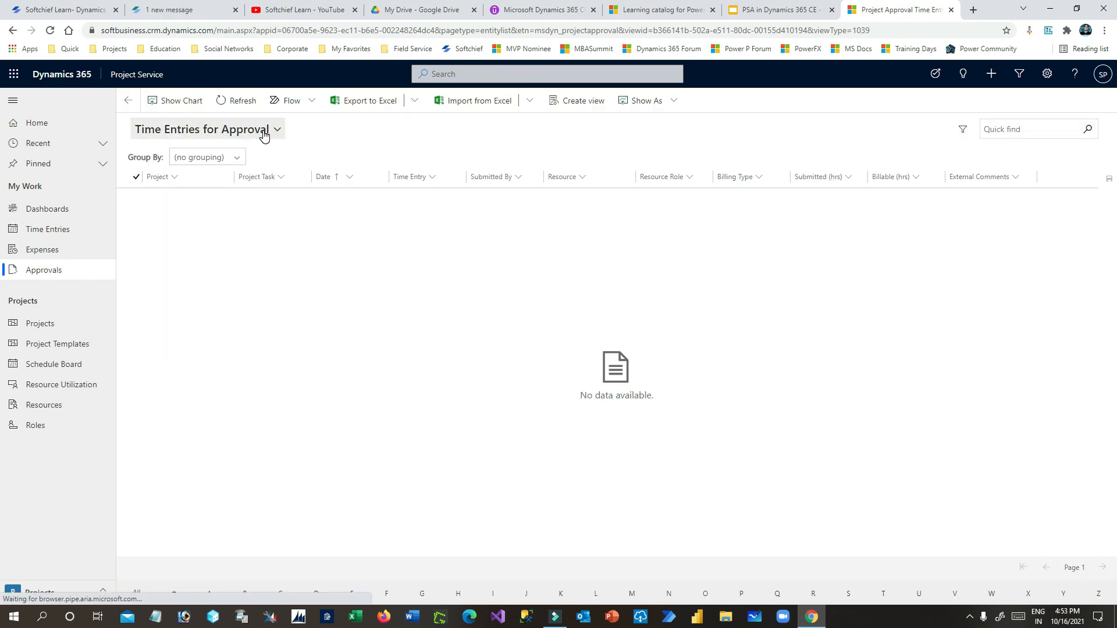
- Browse the approval views, keep Time Entries for Approval, and go to My Expenses
{"action": "left_click", "coordinate": [263, 131]}
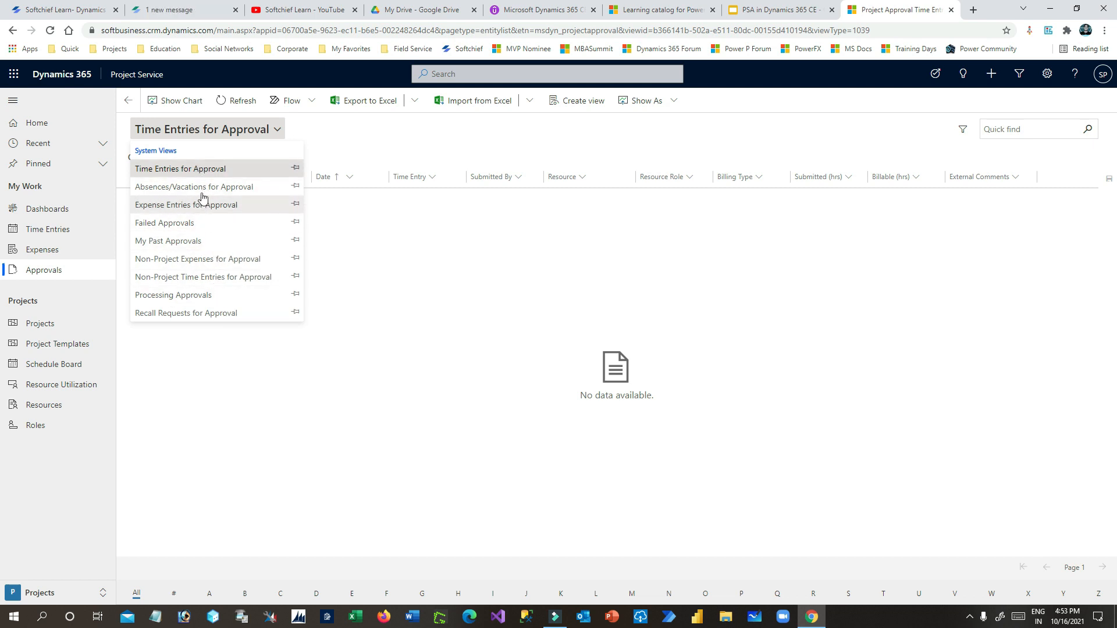
{"action": "left_click", "coordinate": [200, 170]}
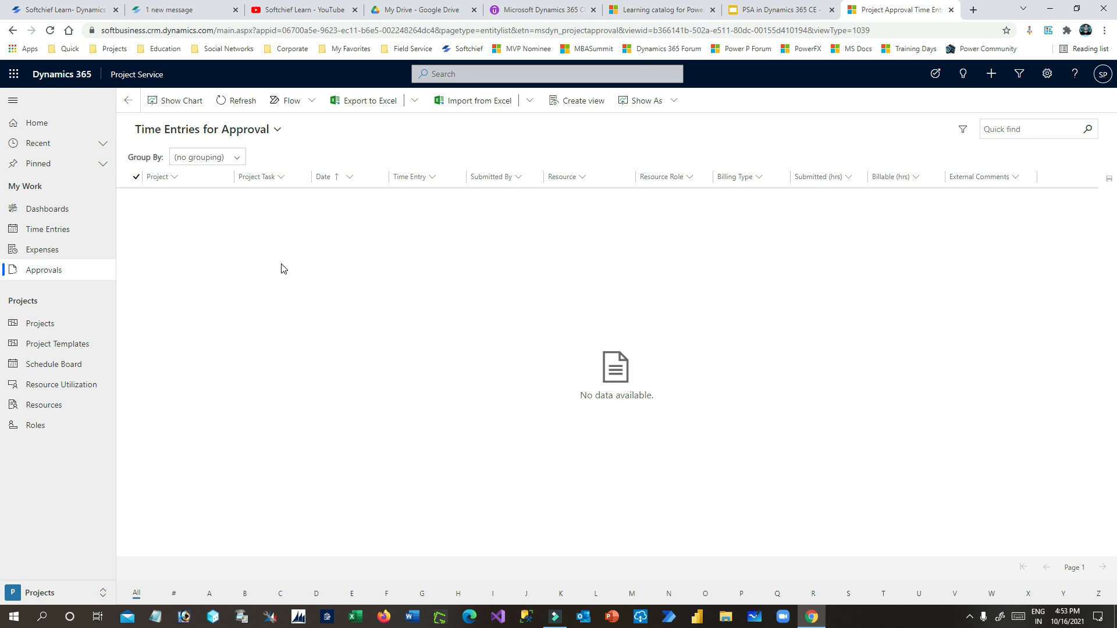
{"action": "left_click", "coordinate": [36, 249]}
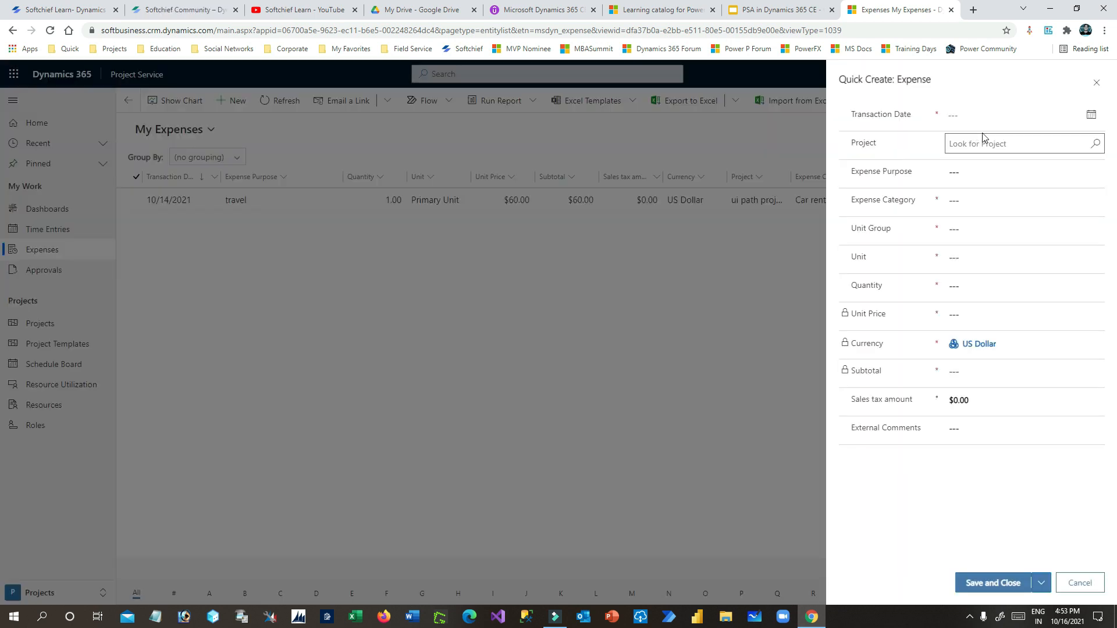
- Start a new expense dated 10/16/2021 for the D365CE for Small Deal Company project
{"action": "left_click", "coordinate": [996, 114]}
{"action": "left_click", "coordinate": [1090, 115]}
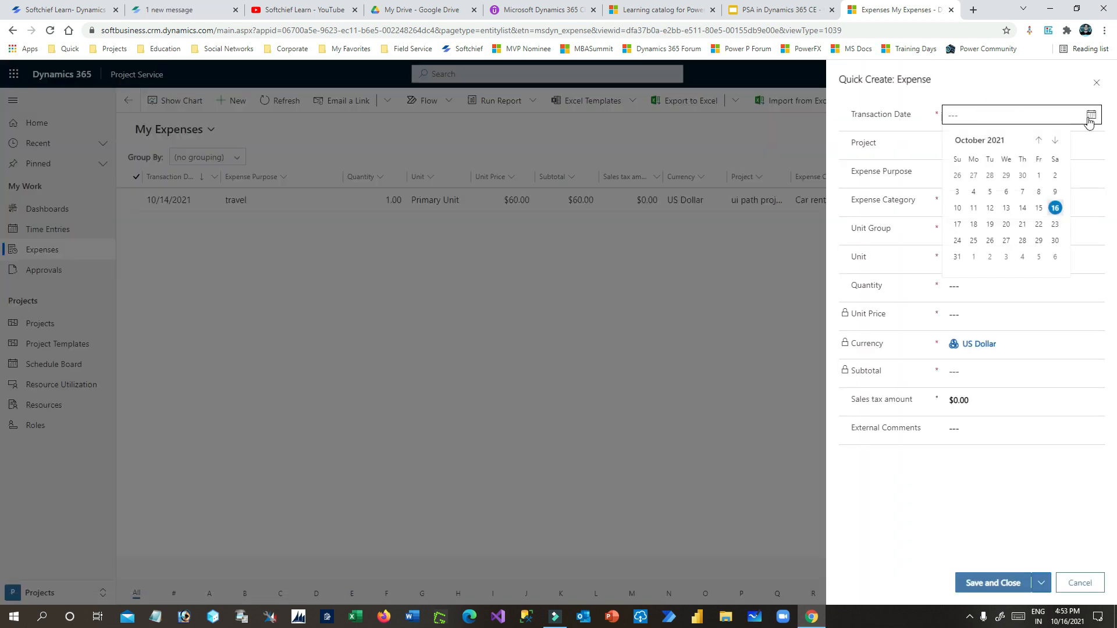
{"action": "left_click", "coordinate": [1089, 116]}
{"action": "left_click", "coordinate": [1088, 119]}
{"action": "left_click", "coordinate": [1055, 207]}
{"action": "left_click", "coordinate": [1038, 144]}
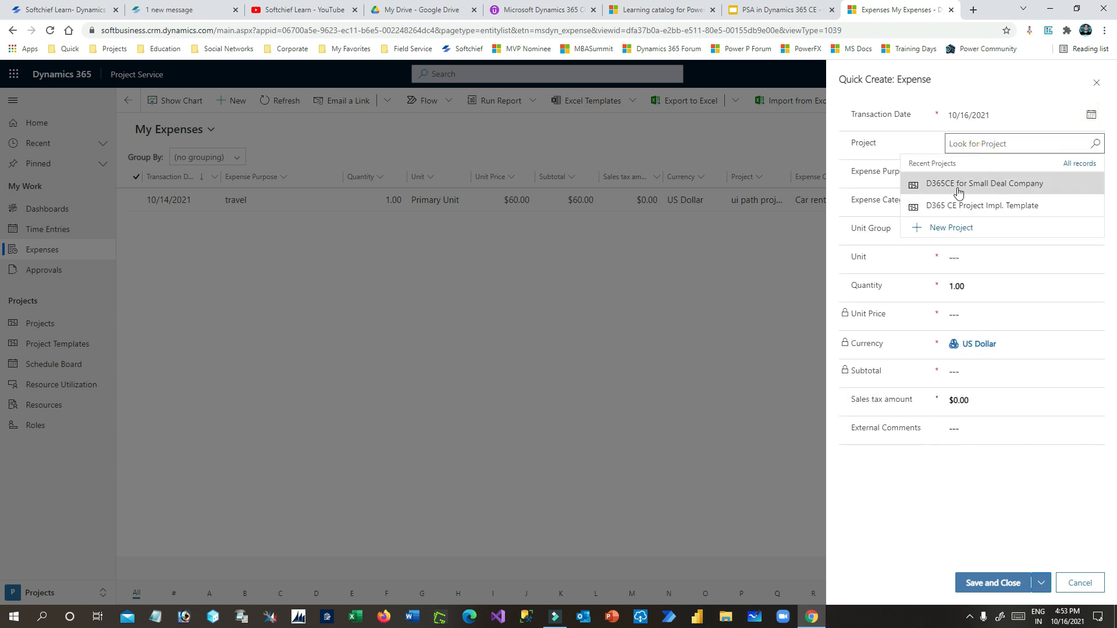
{"action": "left_click", "coordinate": [992, 183]}
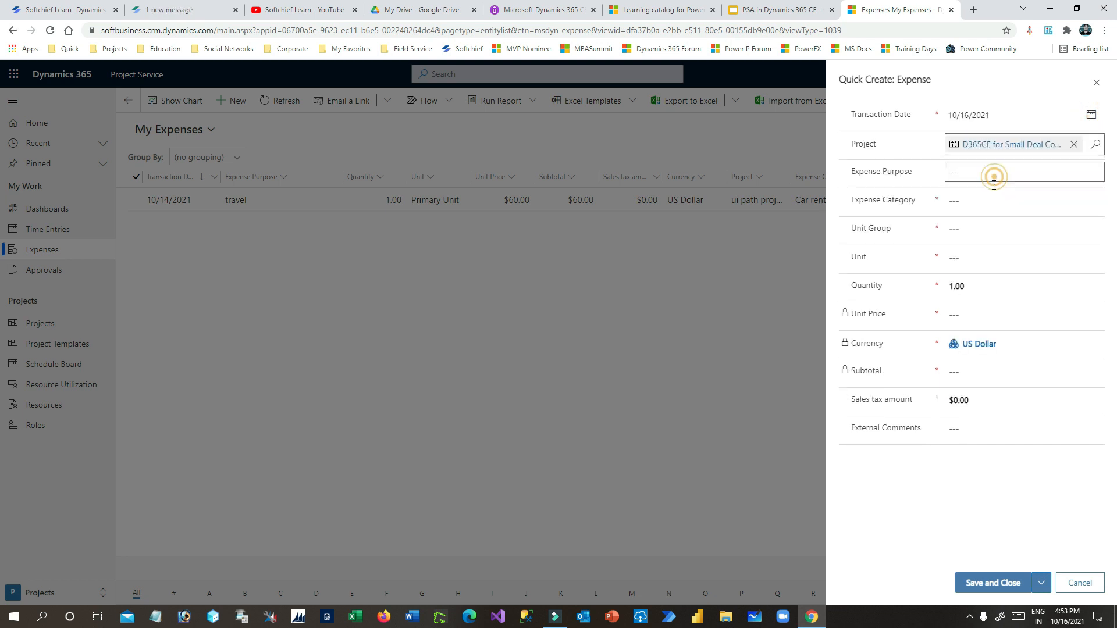
- Set the expense category to Hotel Stay
{"action": "left_click", "coordinate": [966, 170]}
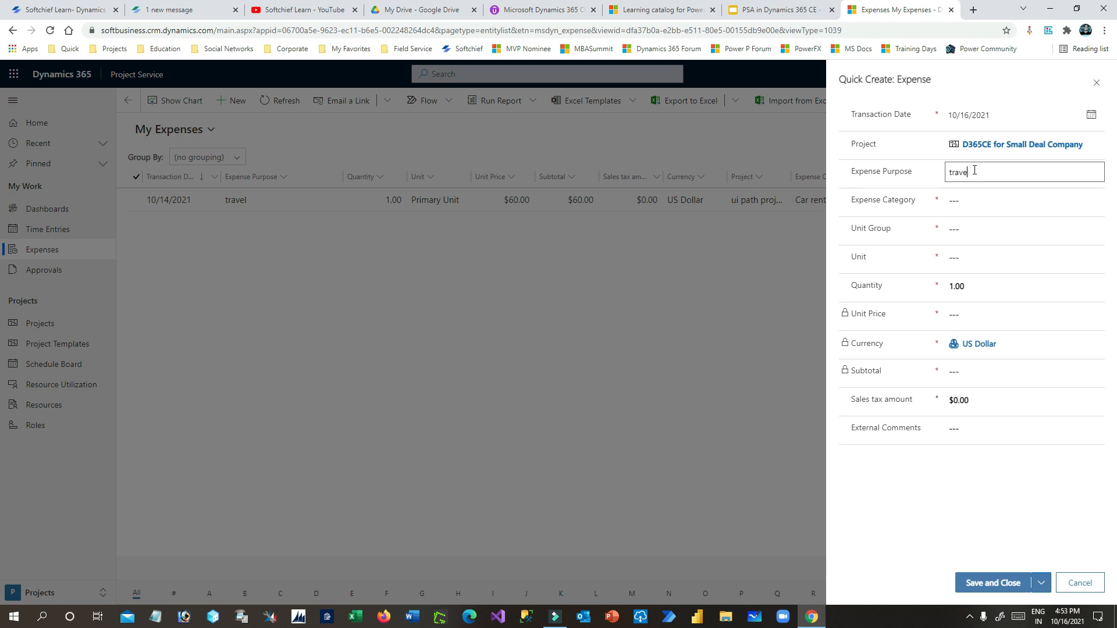
{"action": "left_click", "coordinate": [982, 197]}
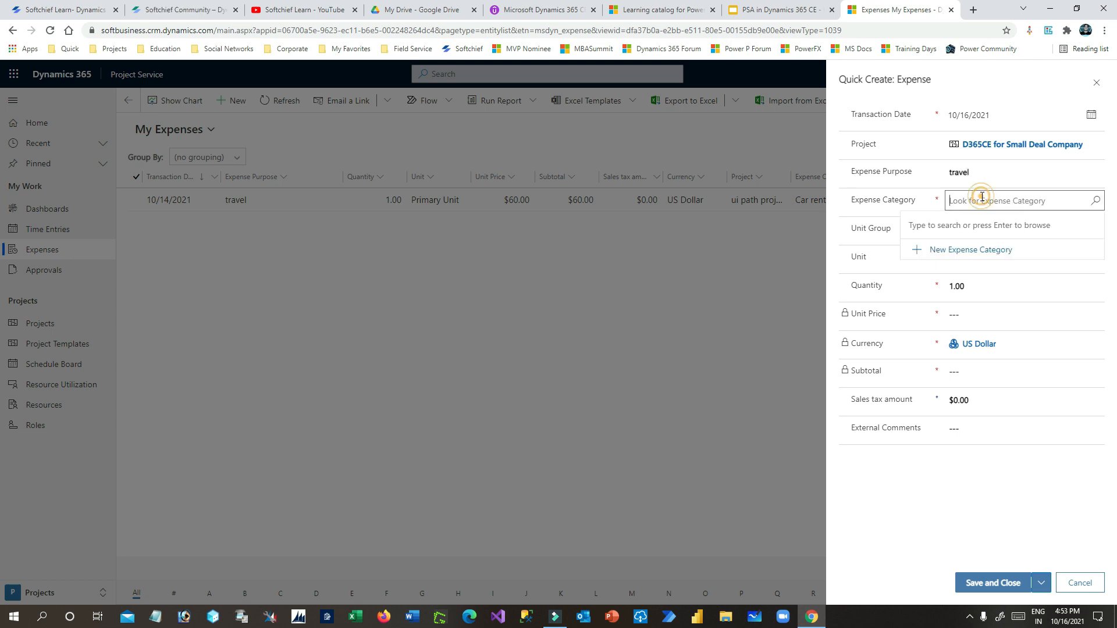
{"action": "left_click", "coordinate": [1094, 202]}
{"action": "scroll", "coordinate": [966, 272], "scroll_direction": "down", "scroll_amount": 2}
{"action": "scroll", "coordinate": [966, 272], "scroll_direction": "down", "scroll_amount": 3}
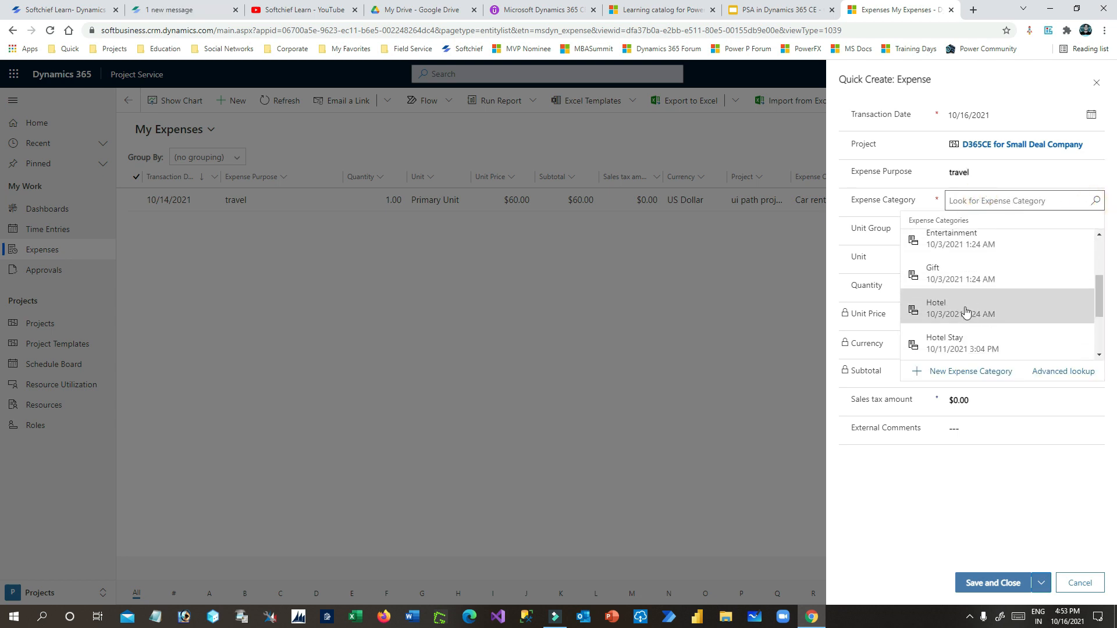
{"action": "scroll", "coordinate": [964, 321], "scroll_direction": "up", "scroll_amount": 4}
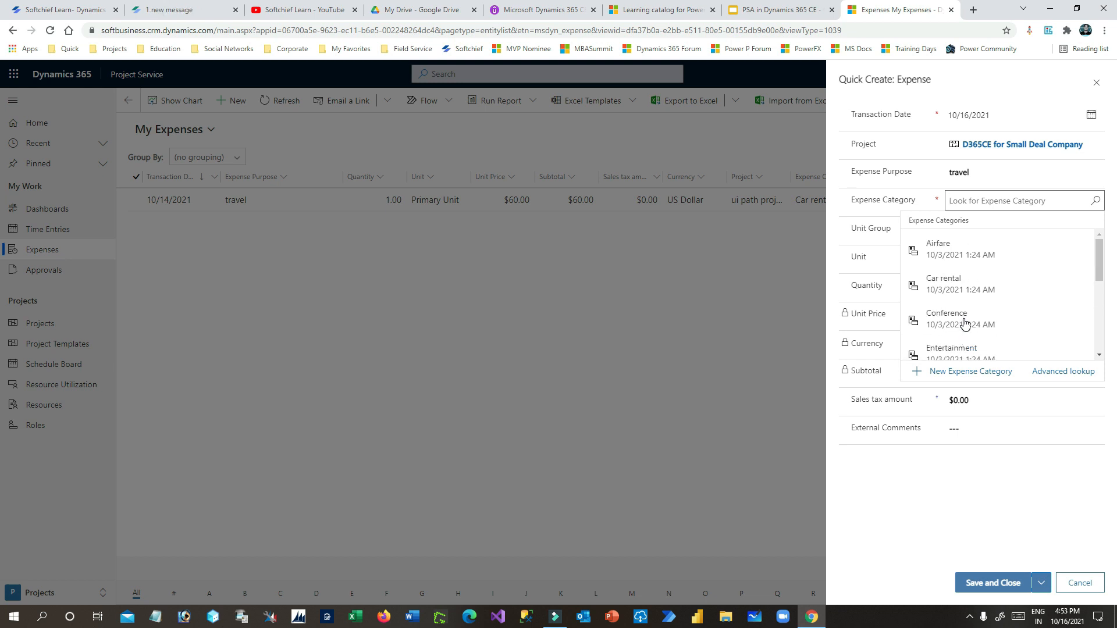
{"action": "scroll", "coordinate": [960, 323], "scroll_direction": "down", "scroll_amount": 1}
{"action": "scroll", "coordinate": [956, 327], "scroll_direction": "down", "scroll_amount": 3}
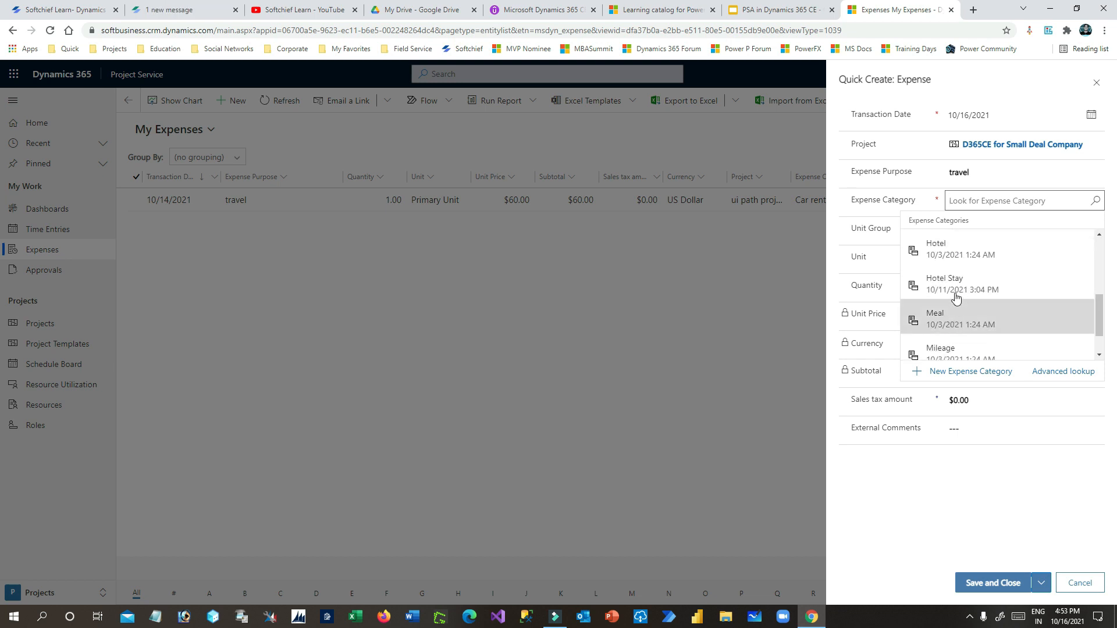
{"action": "left_click", "coordinate": [998, 245]}
- Replace the expense purpose 'travel' with 'hotel'
{"action": "left_click", "coordinate": [1034, 175]}
{"action": "double_click", "coordinate": [1035, 182]}
{"action": "type", "text": "hot"}
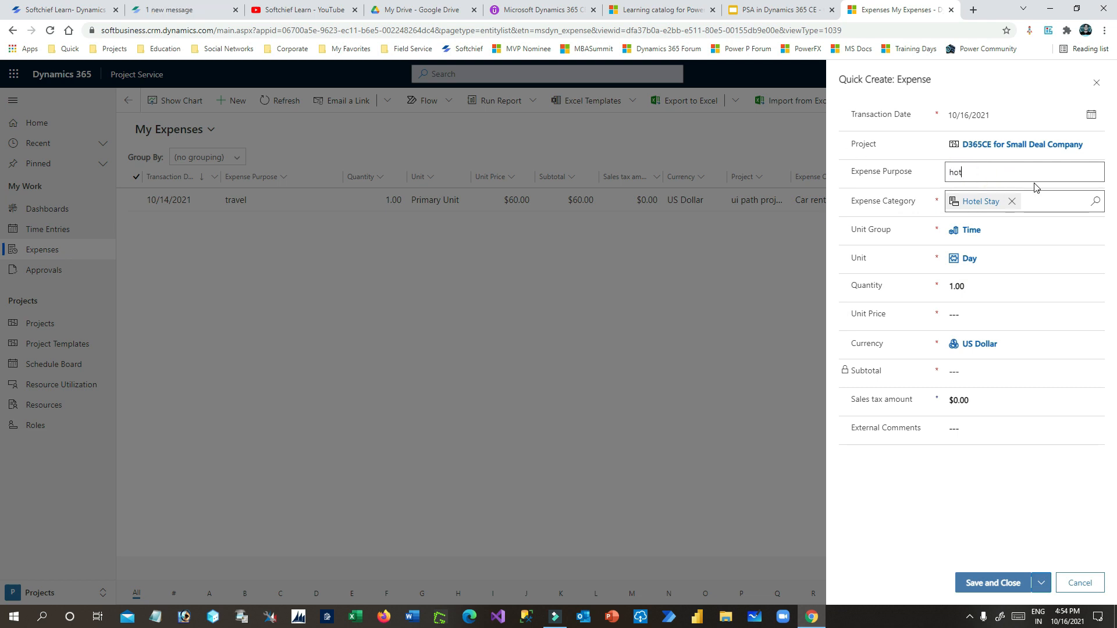
{"action": "type", "text": "el"}
{"action": "left_click", "coordinate": [877, 240]}
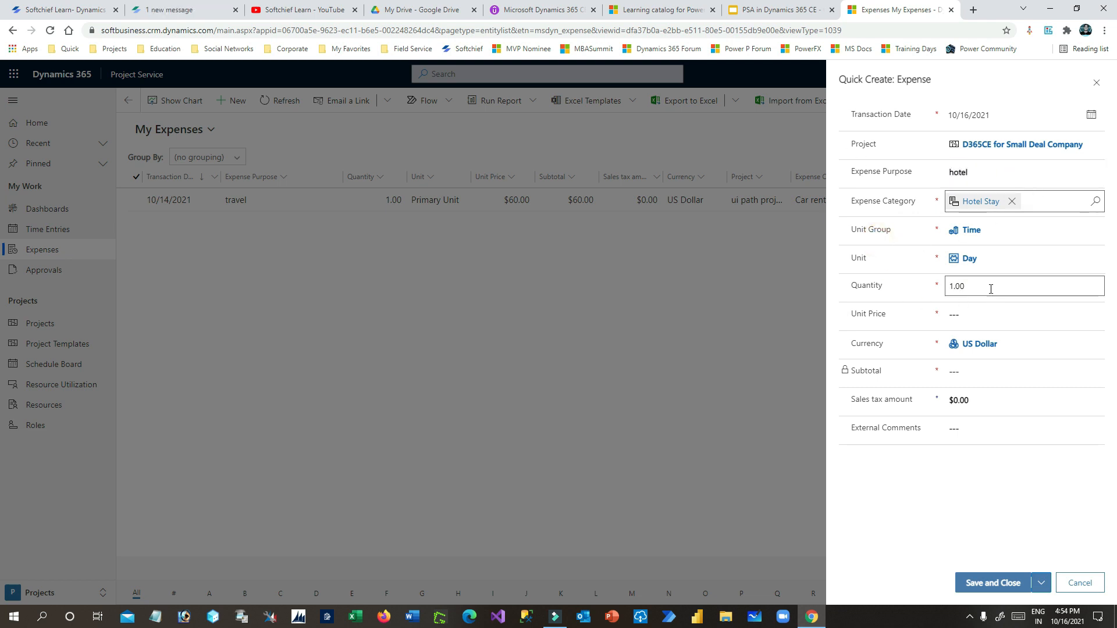
- Enter a unit price of 600 and save and close the expense
{"action": "left_click", "coordinate": [977, 318]}
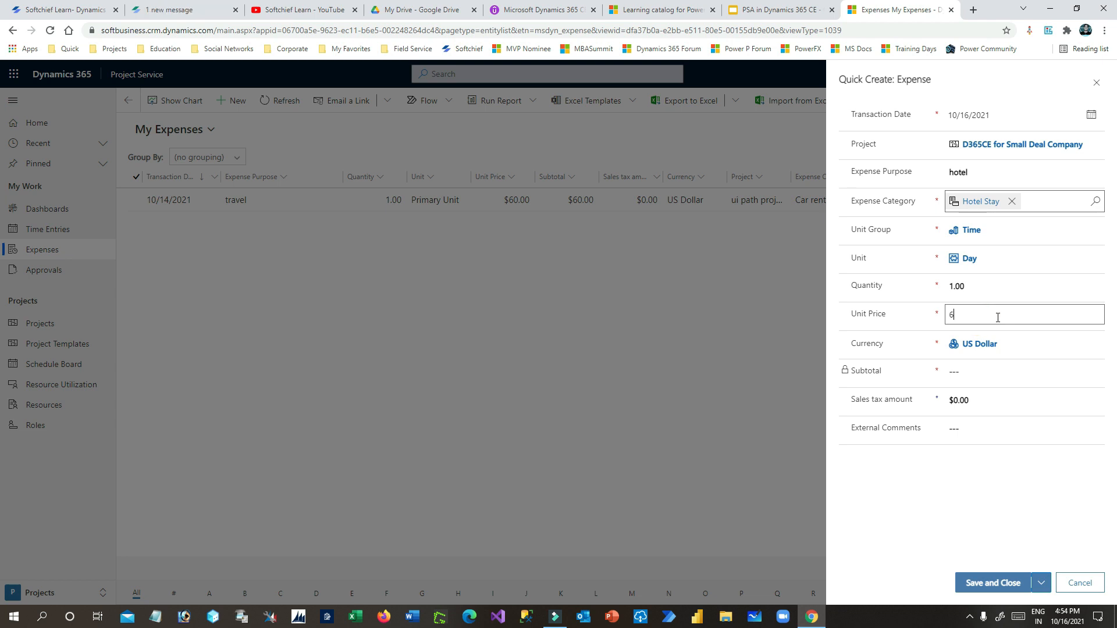
{"action": "left_click", "coordinate": [862, 299]}
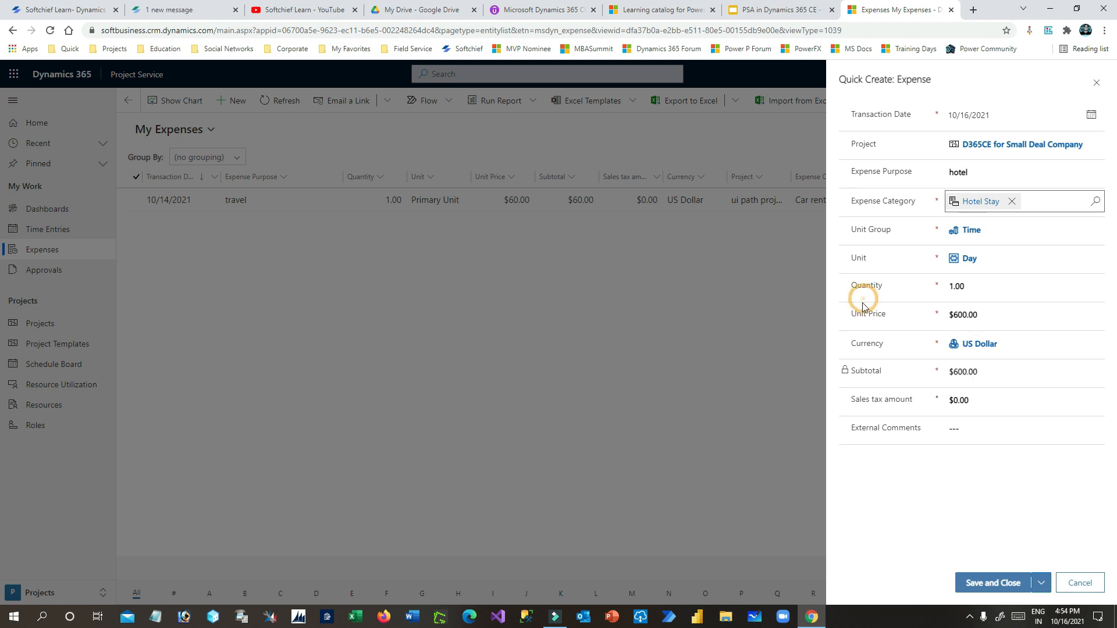
{"action": "left_click", "coordinate": [986, 309]}
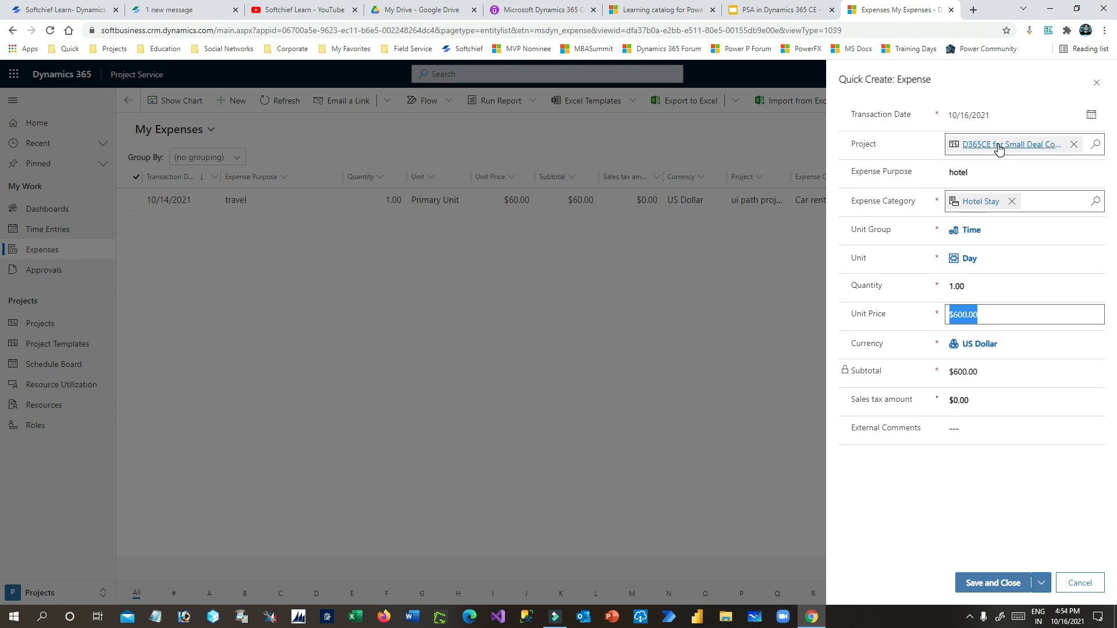
{"action": "left_click", "coordinate": [995, 583]}
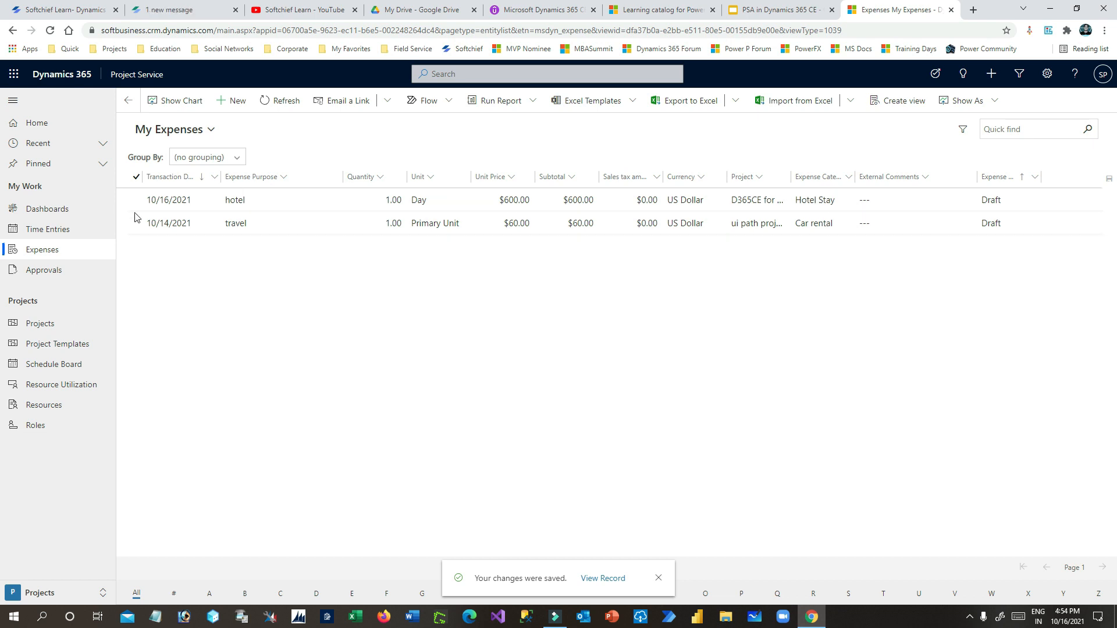
- View Time Entries, Approvals, Projects, and the Schedule Board in turn
{"action": "left_click", "coordinate": [49, 231]}
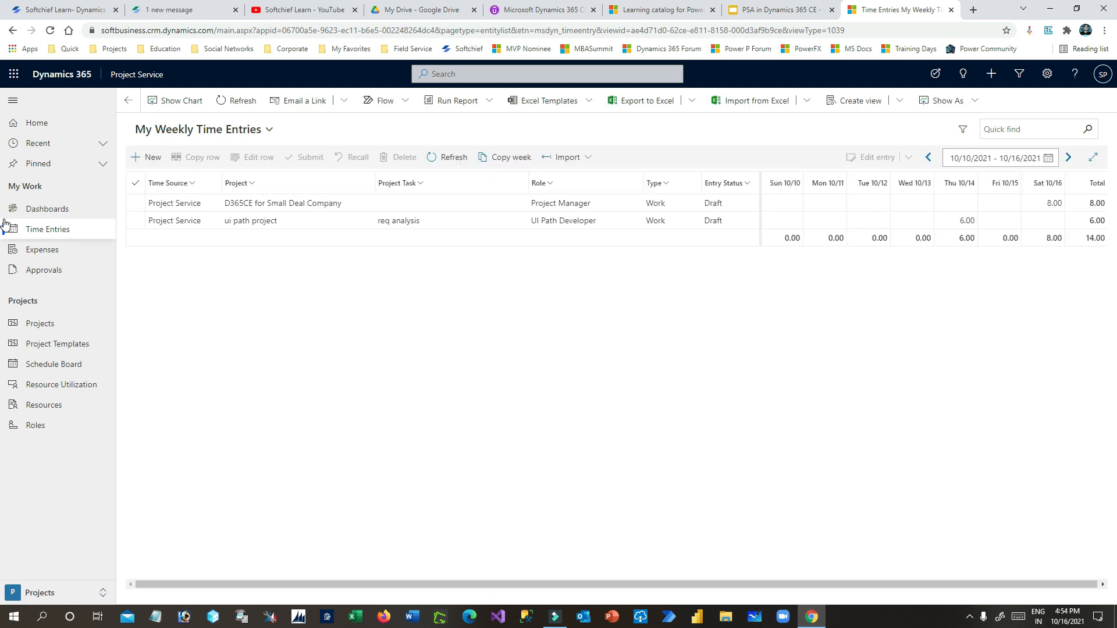
{"action": "left_click", "coordinate": [46, 271]}
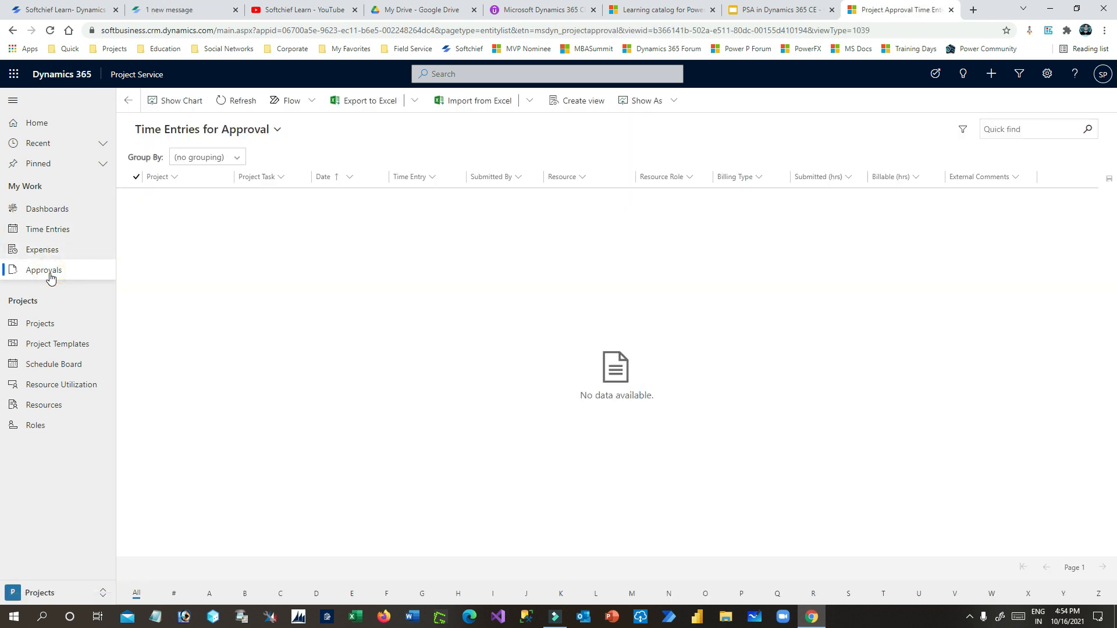
{"action": "left_click", "coordinate": [51, 326]}
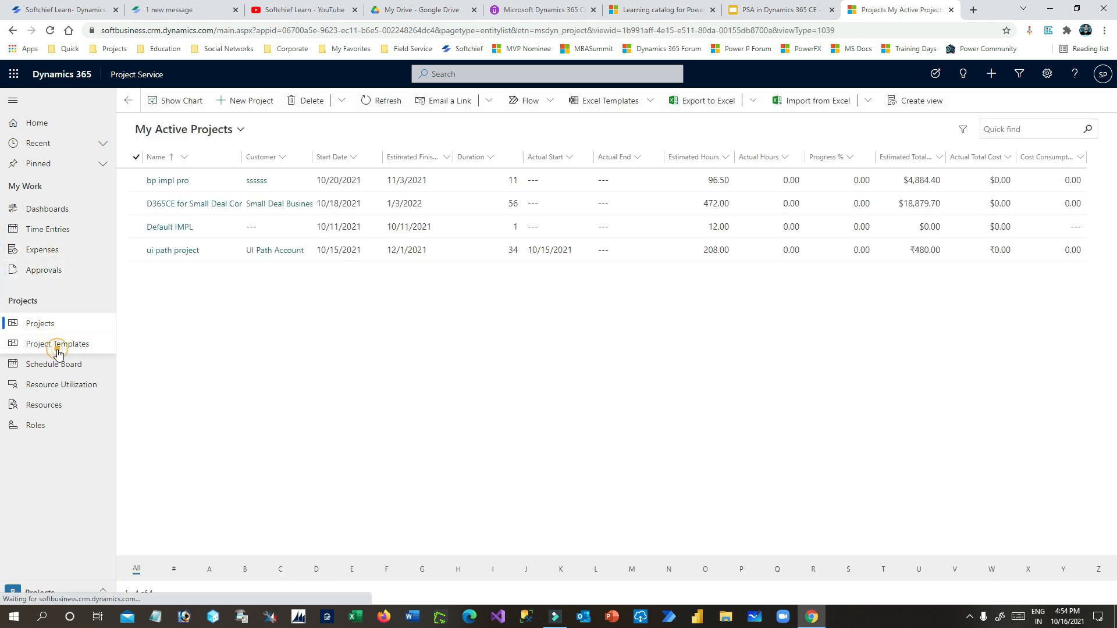
{"action": "left_click", "coordinate": [55, 365]}
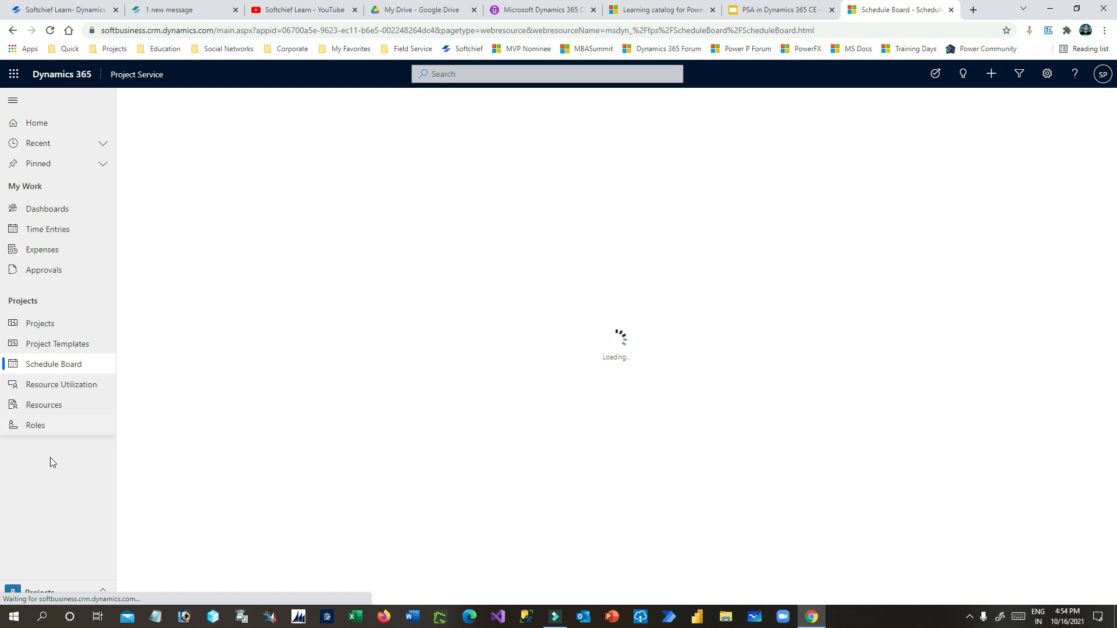
- Switch to the Resources area, then back to the Projects area
{"action": "left_click", "coordinate": [75, 591]}
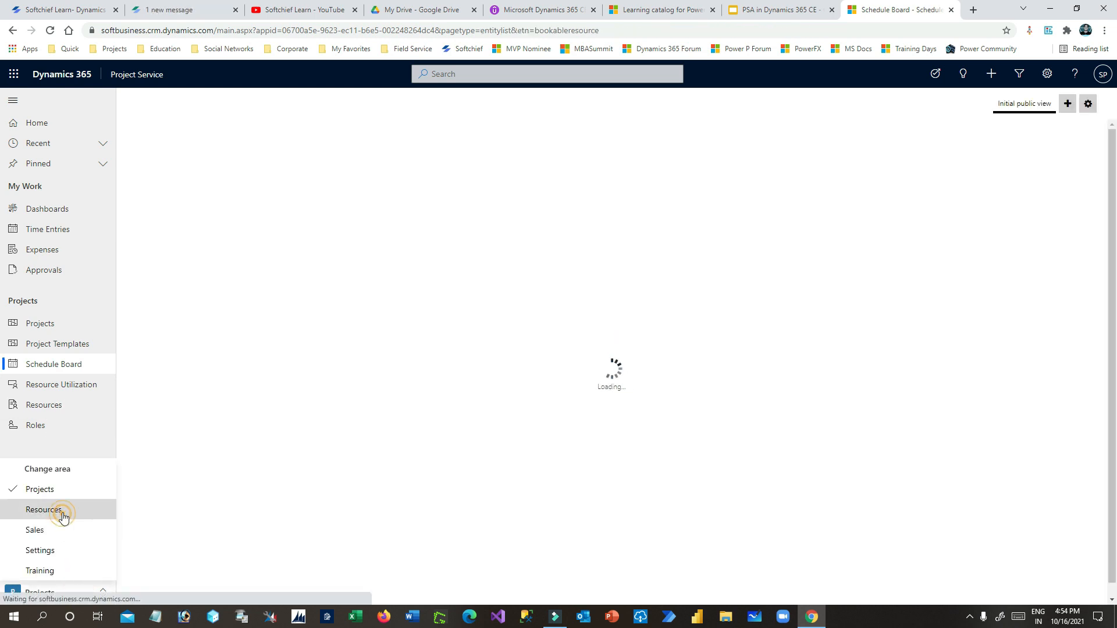
{"action": "left_click", "coordinate": [62, 512]}
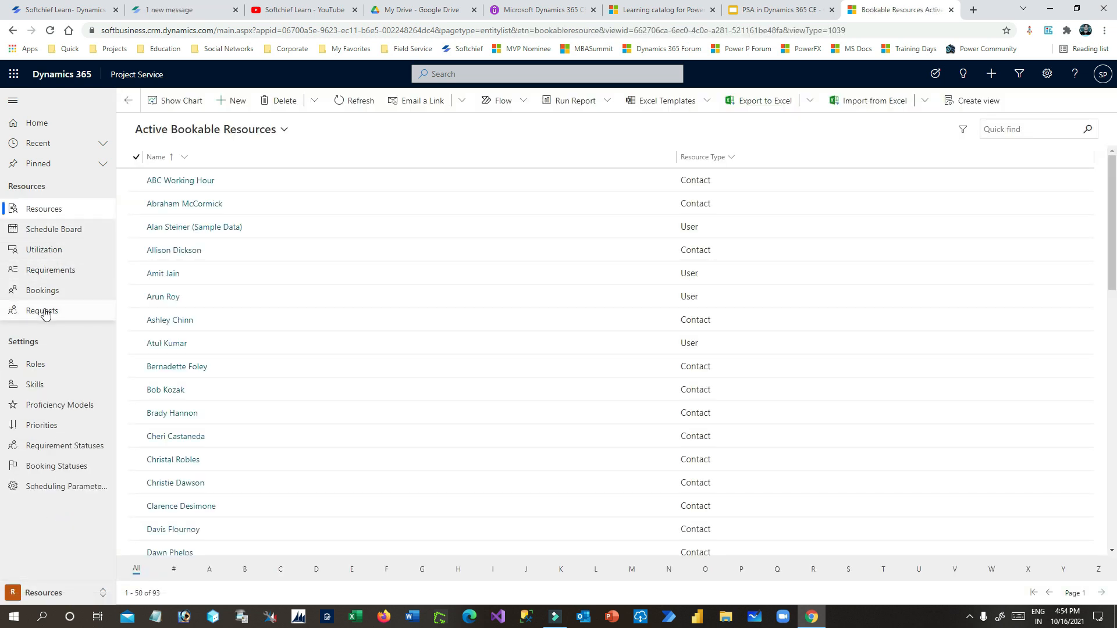
{"action": "left_click", "coordinate": [73, 592]}
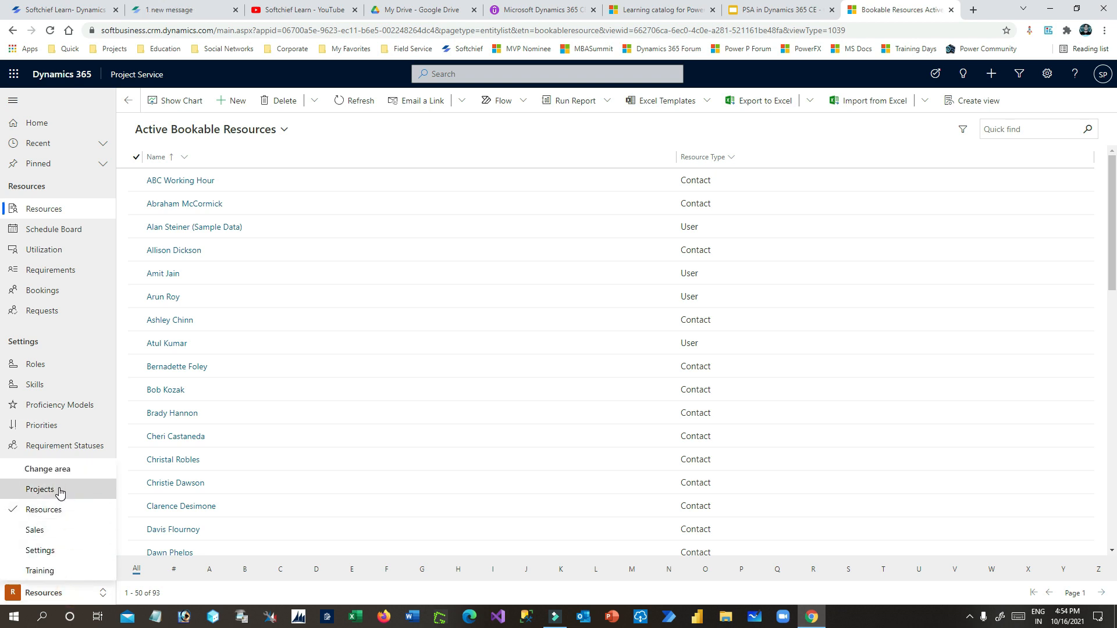
{"action": "left_click", "coordinate": [58, 489]}
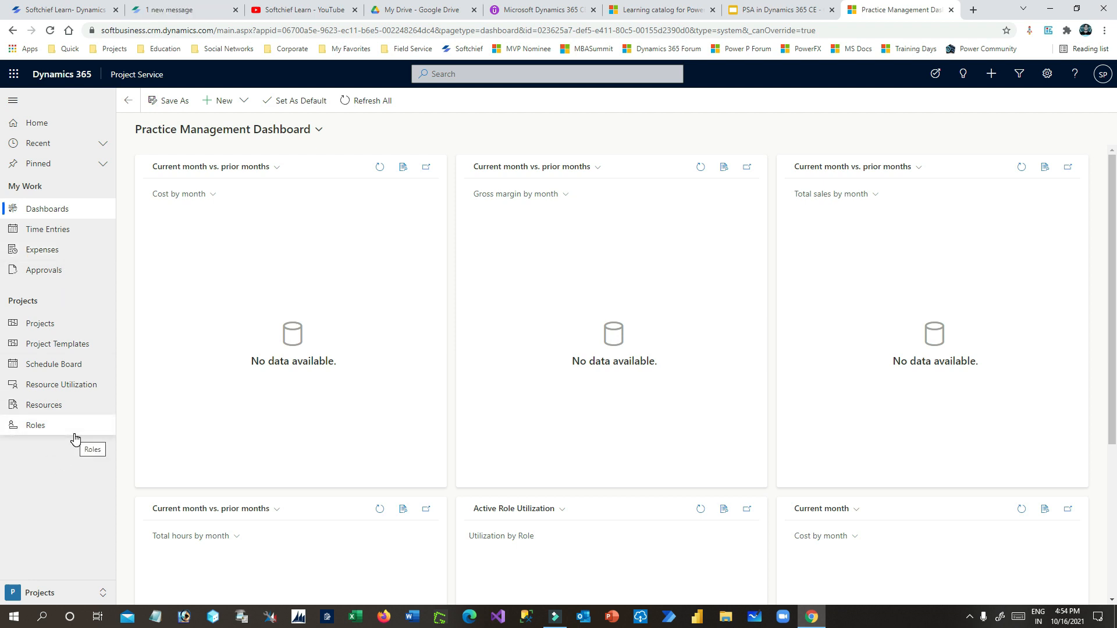
- In the Settings area, view Invoice Frequencies and Organizational Units
{"action": "left_click", "coordinate": [85, 591]}
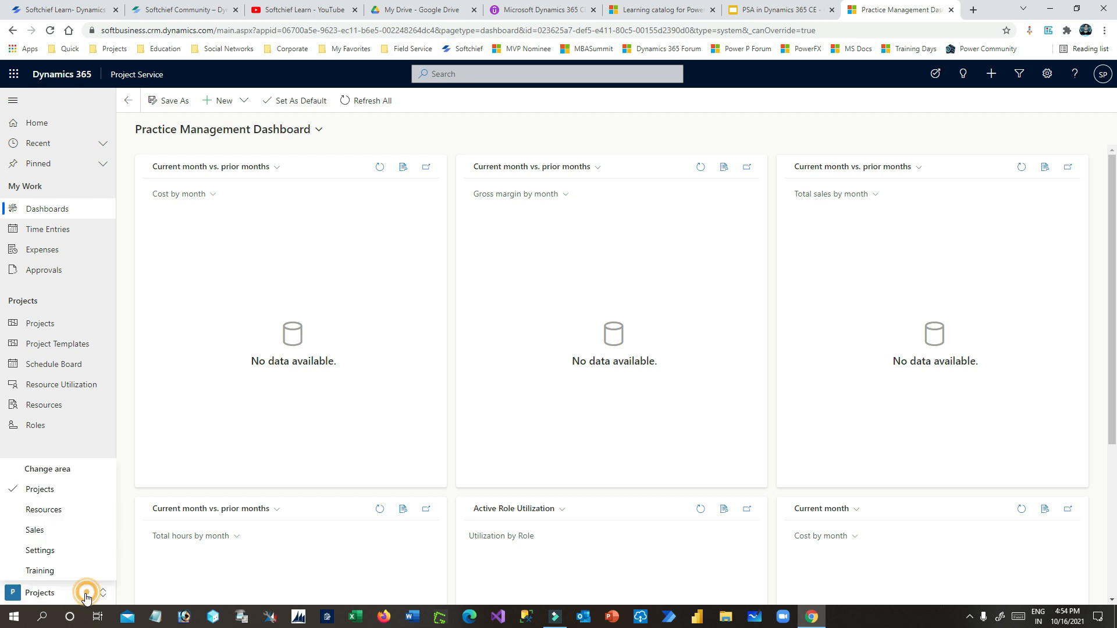
{"action": "left_click", "coordinate": [61, 550]}
{"action": "left_click", "coordinate": [58, 293]}
{"action": "left_click", "coordinate": [90, 230]}
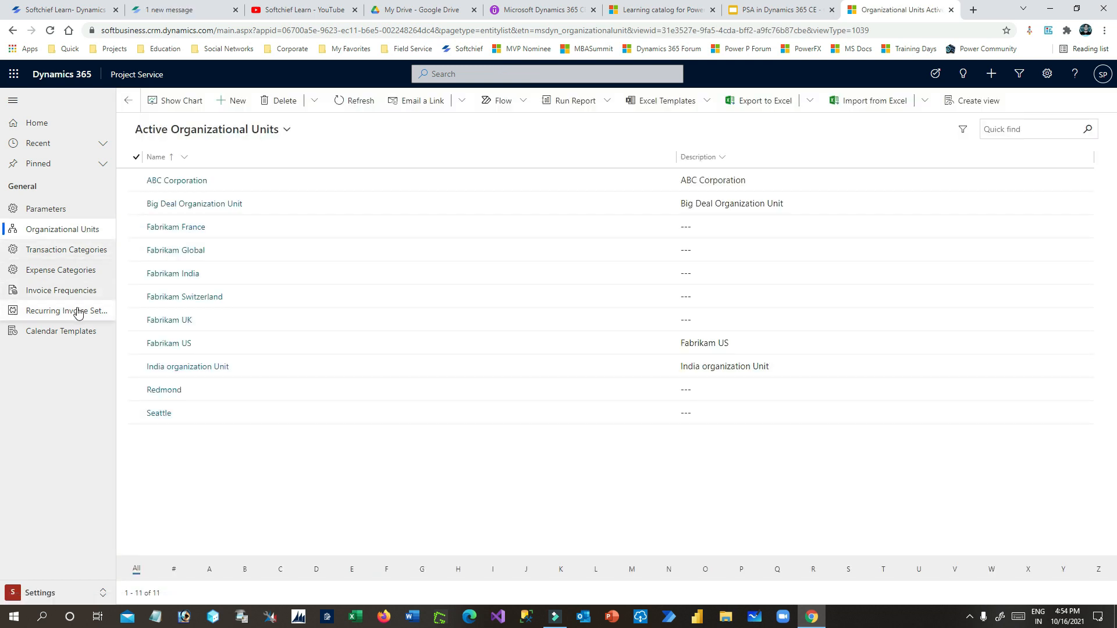
- Return to the Projects area and show the active projects list
{"action": "left_click", "coordinate": [72, 593]}
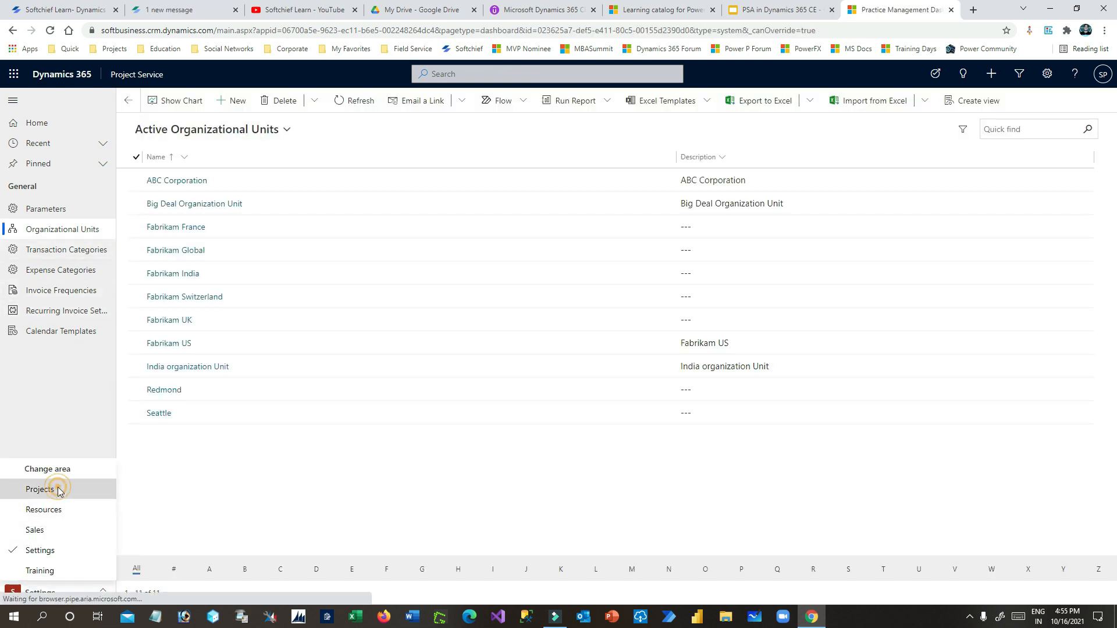
{"action": "left_click", "coordinate": [57, 489]}
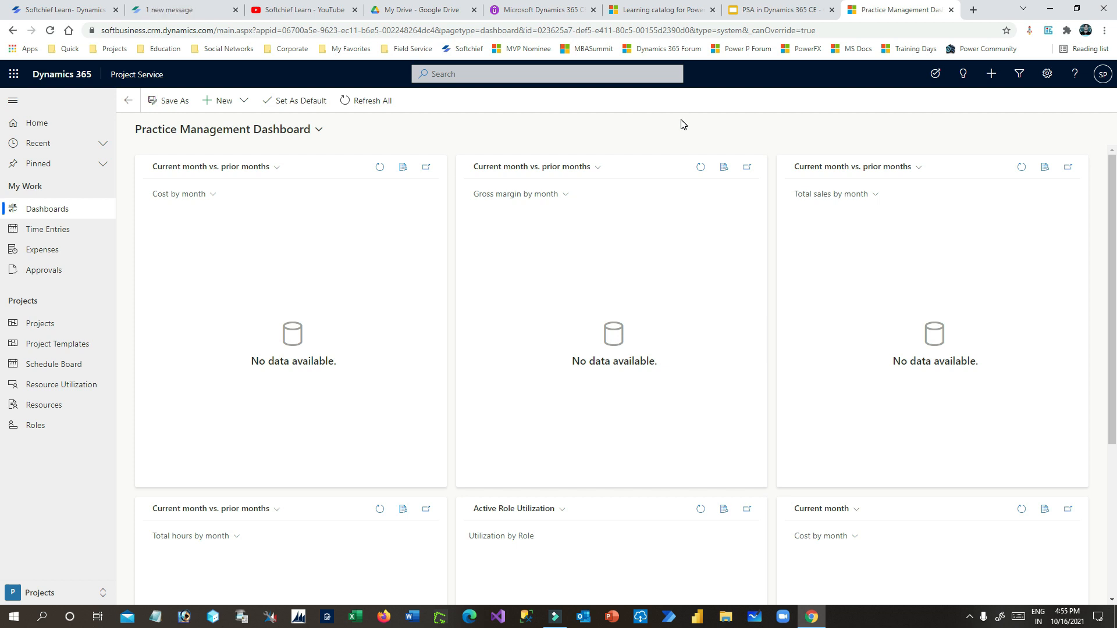
{"action": "left_click", "coordinate": [54, 594]}
{"action": "left_click", "coordinate": [67, 325]}
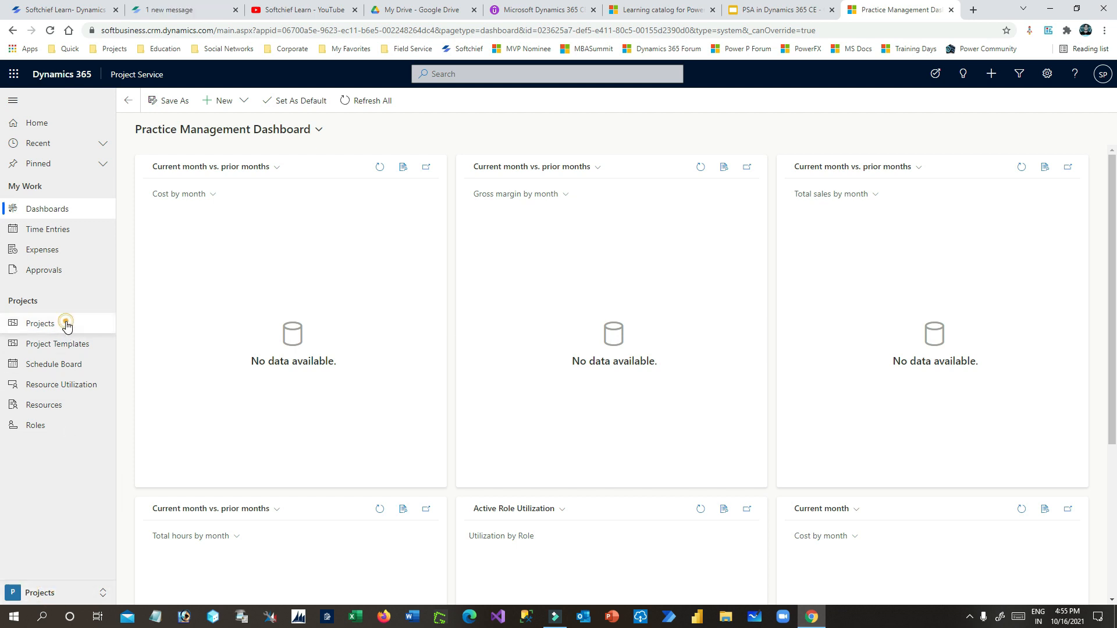